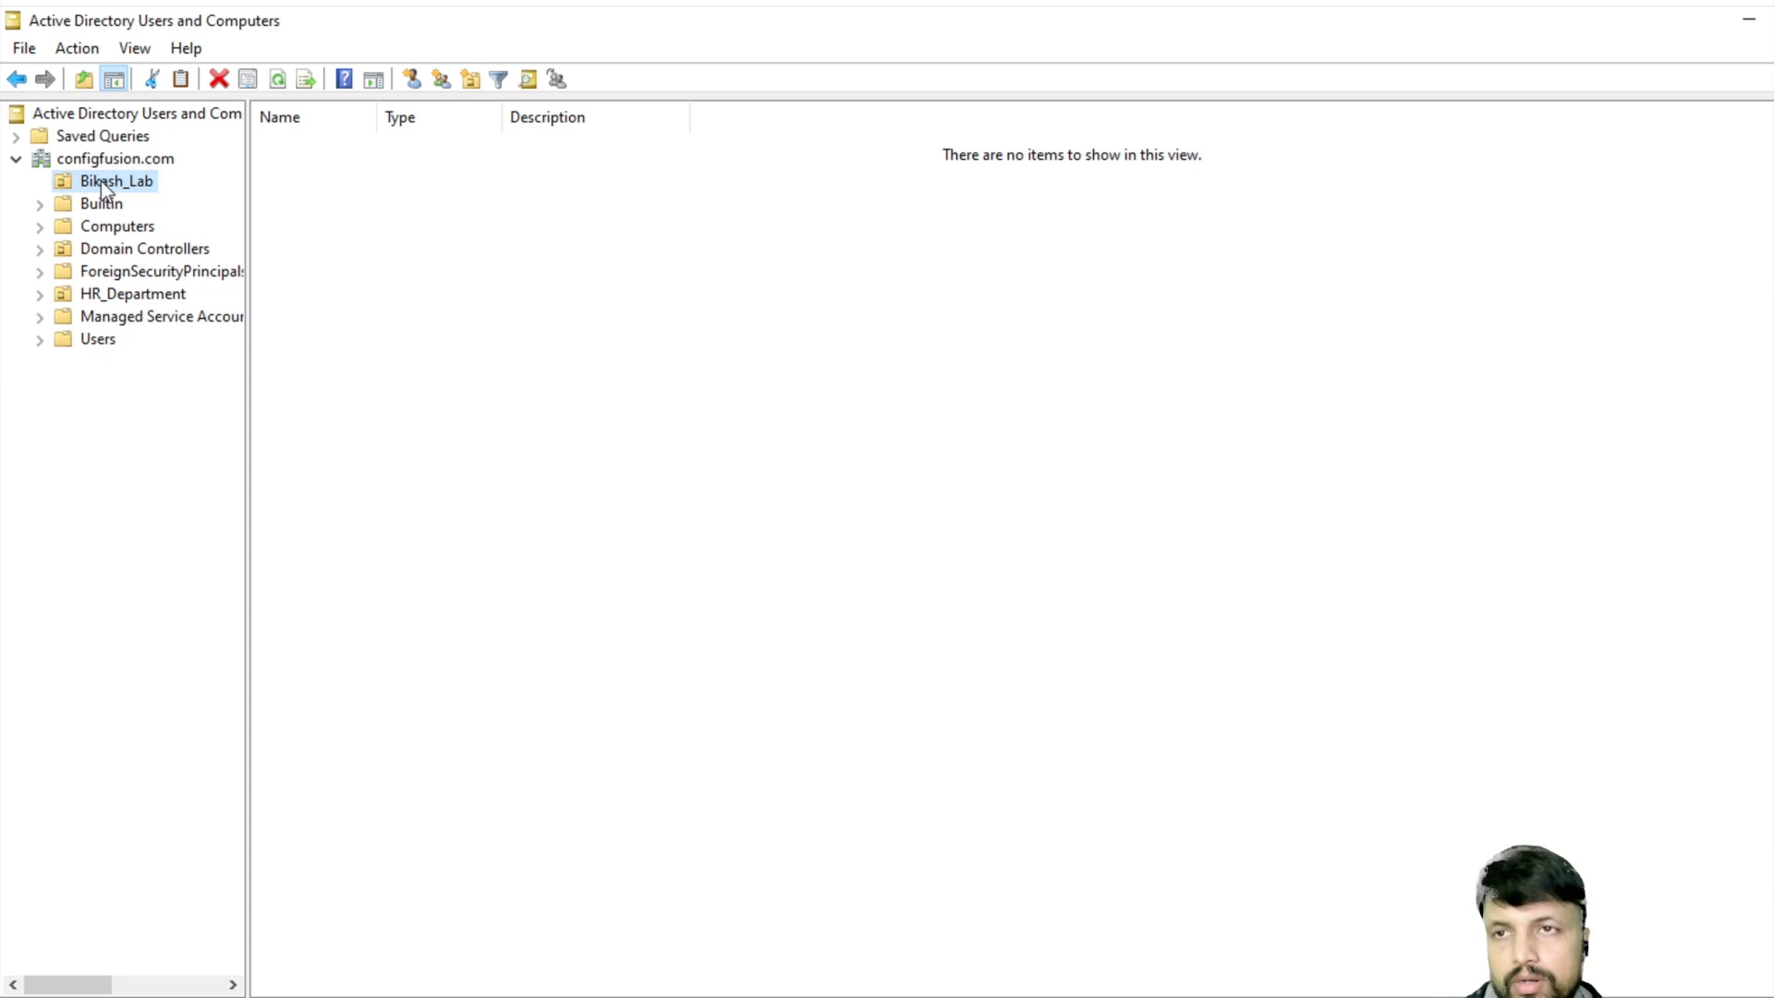
- Start a new user in the Bikash_Lab OU, entering the user's name and logon name
right_click(101, 182)
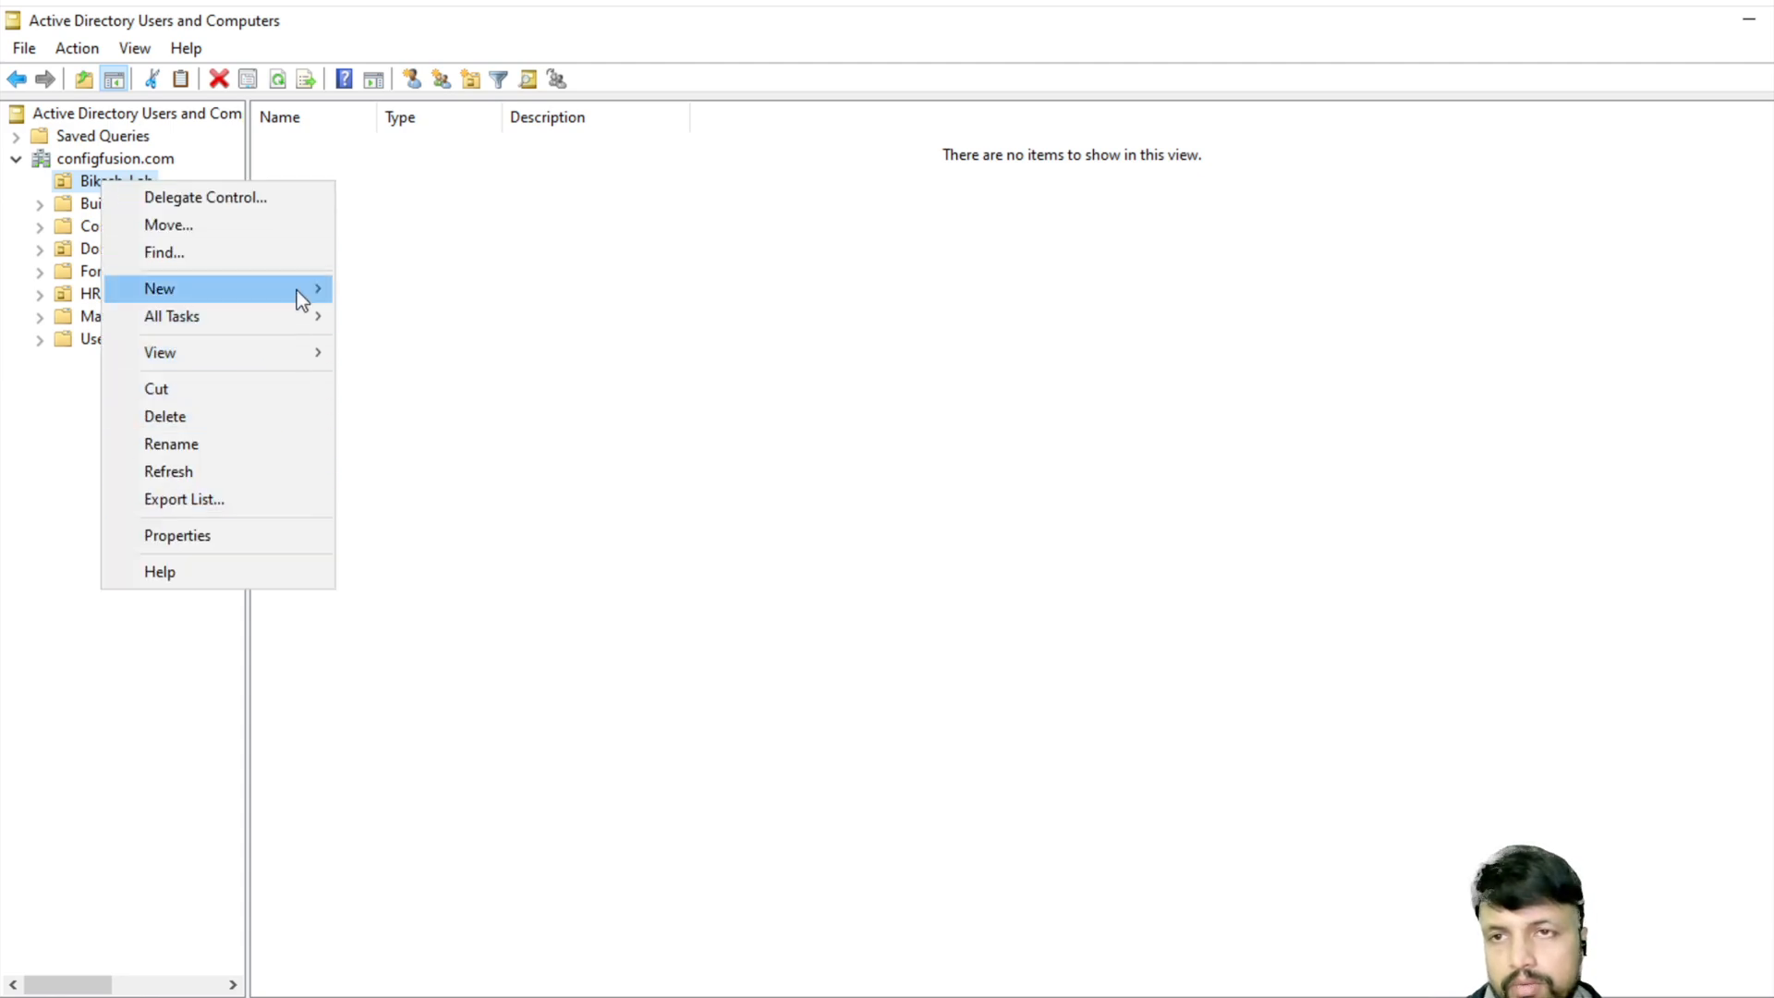
mouse_move(296, 290)
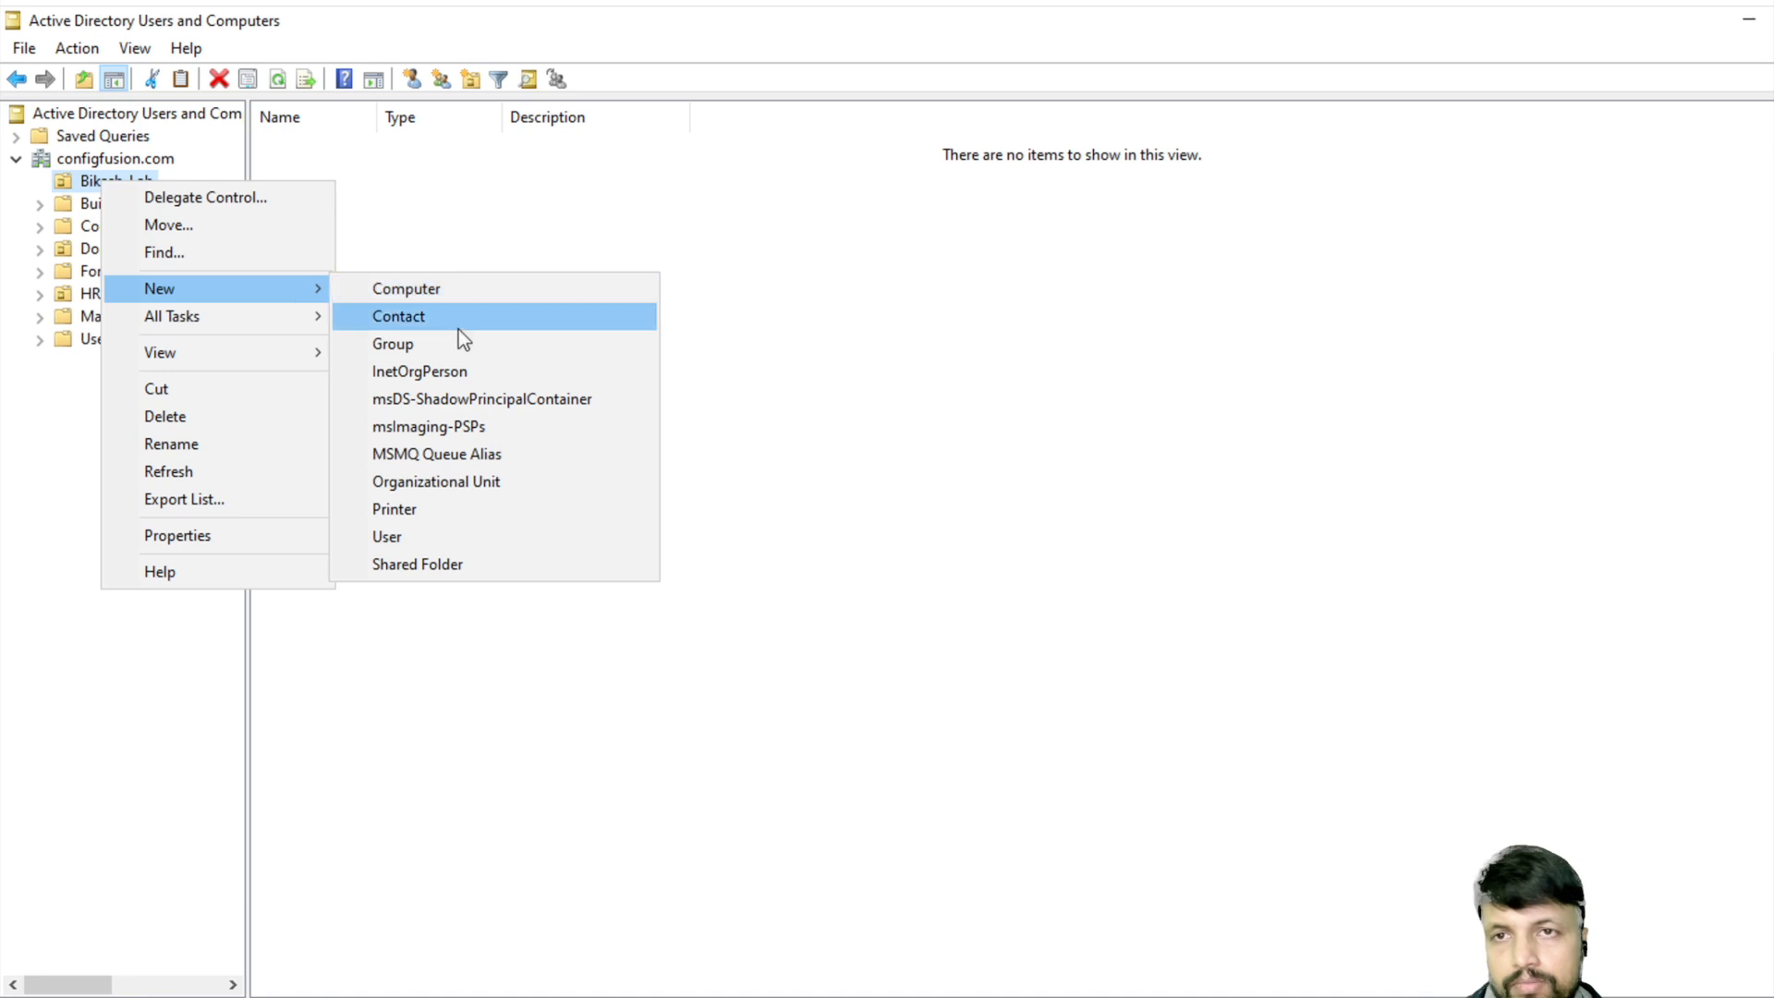
left_click(396, 537)
type("bikash")
left_click(151, 311)
type("bikash")
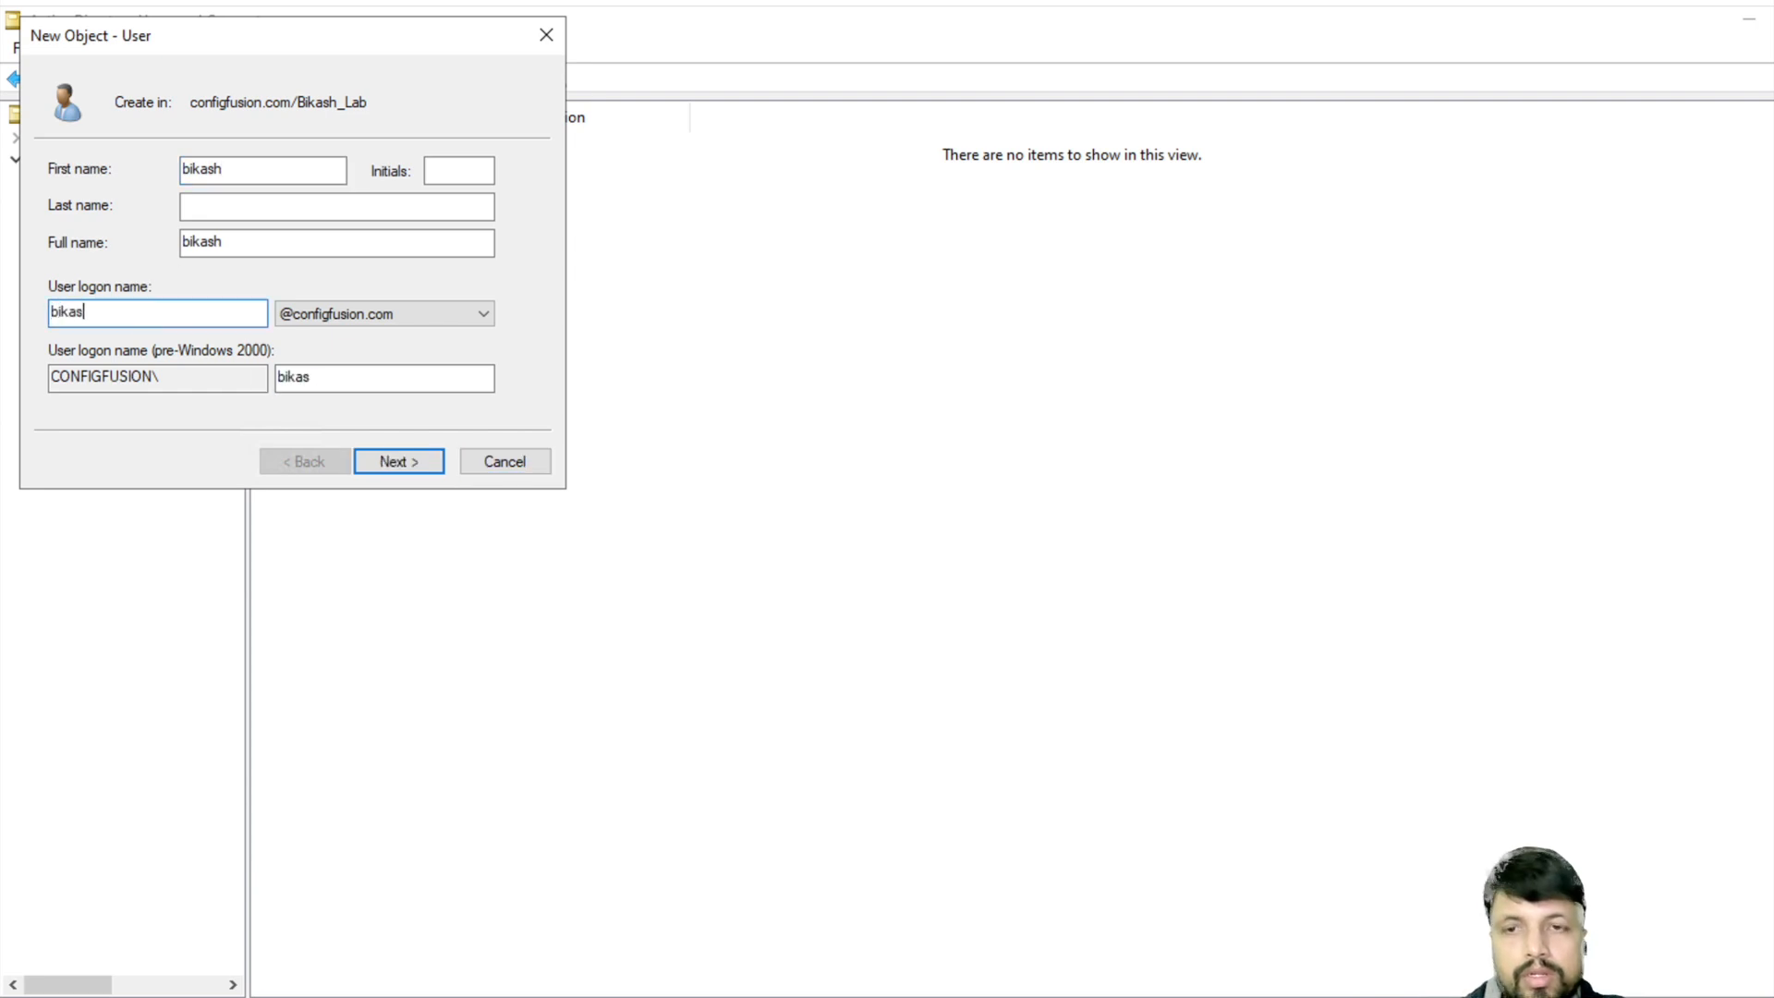
- Set the user's password to never expire with no change at next logon, and finish
left_click(404, 462)
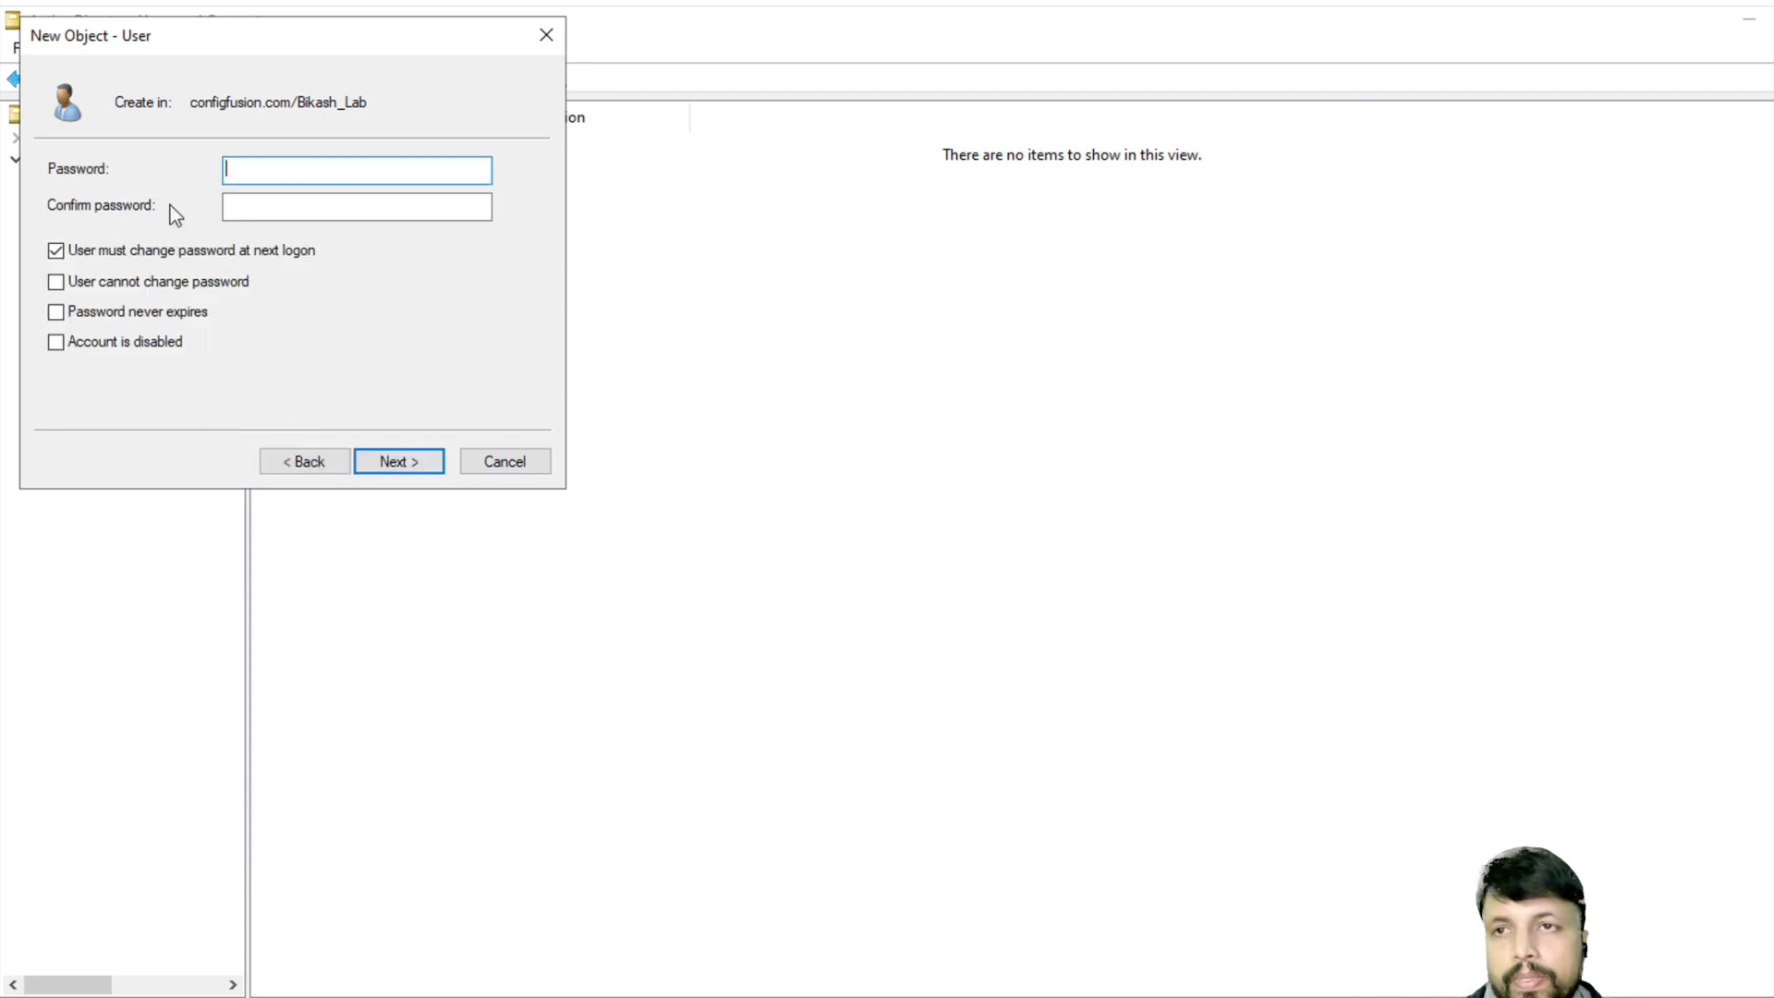
left_click(58, 254)
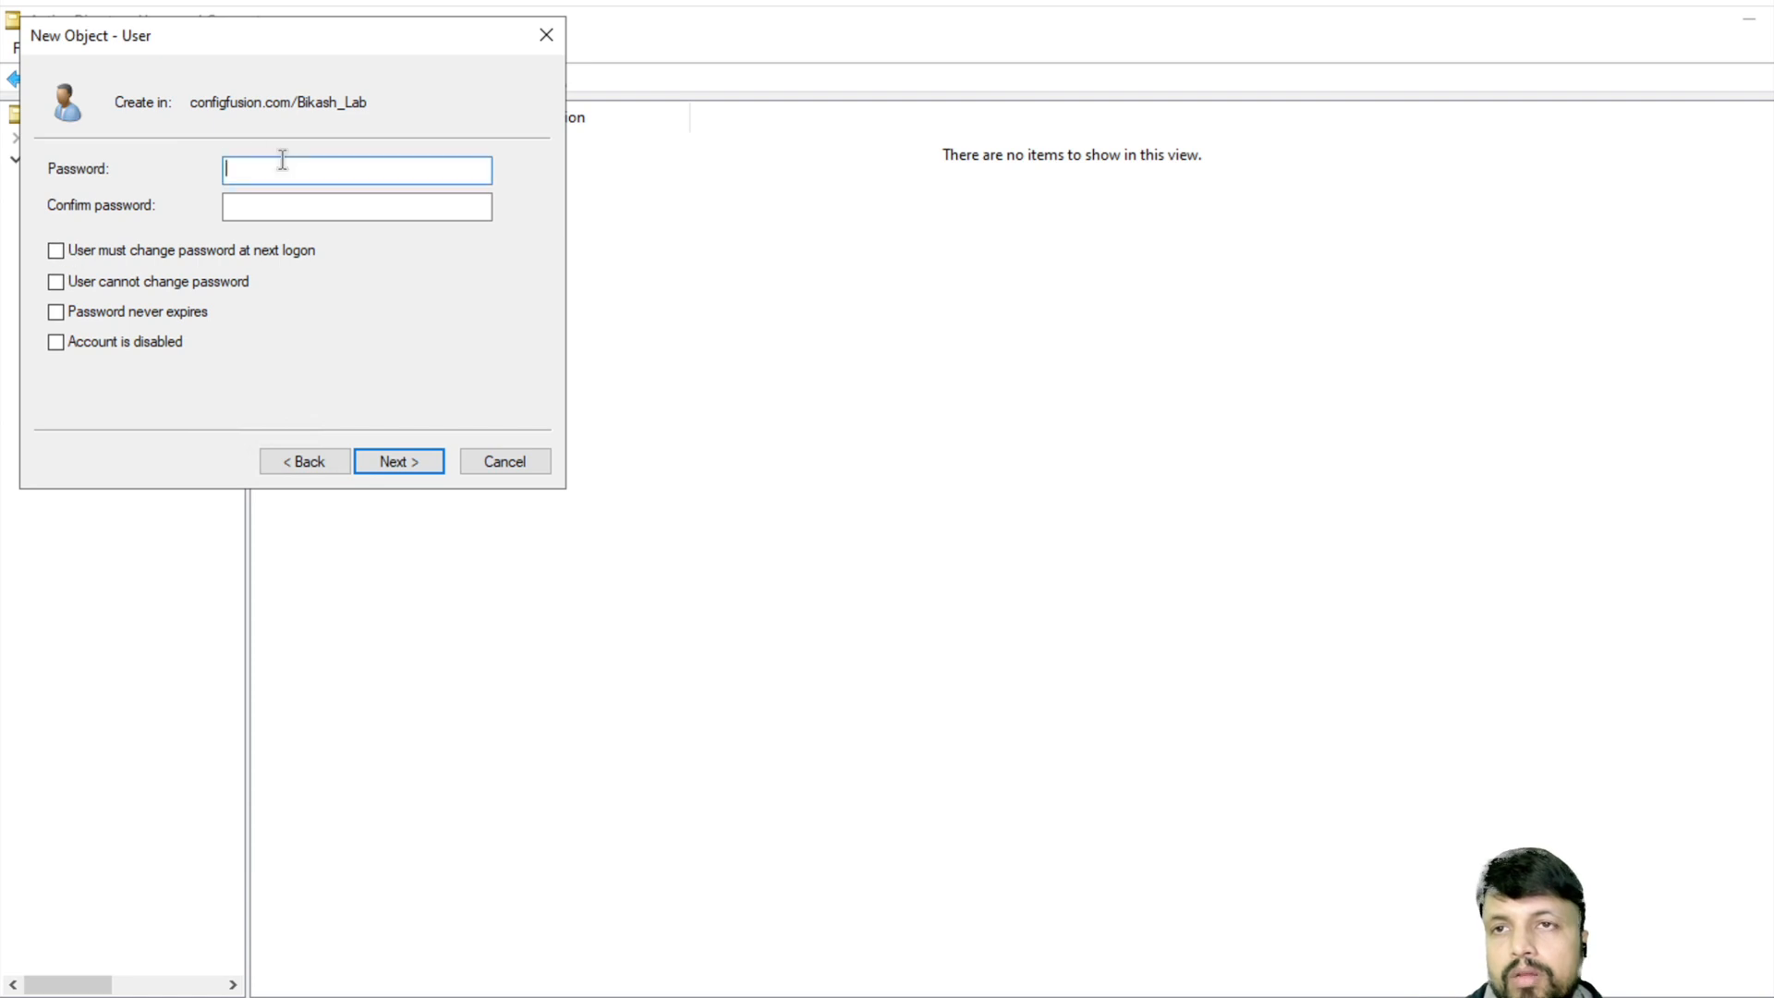
type("P")
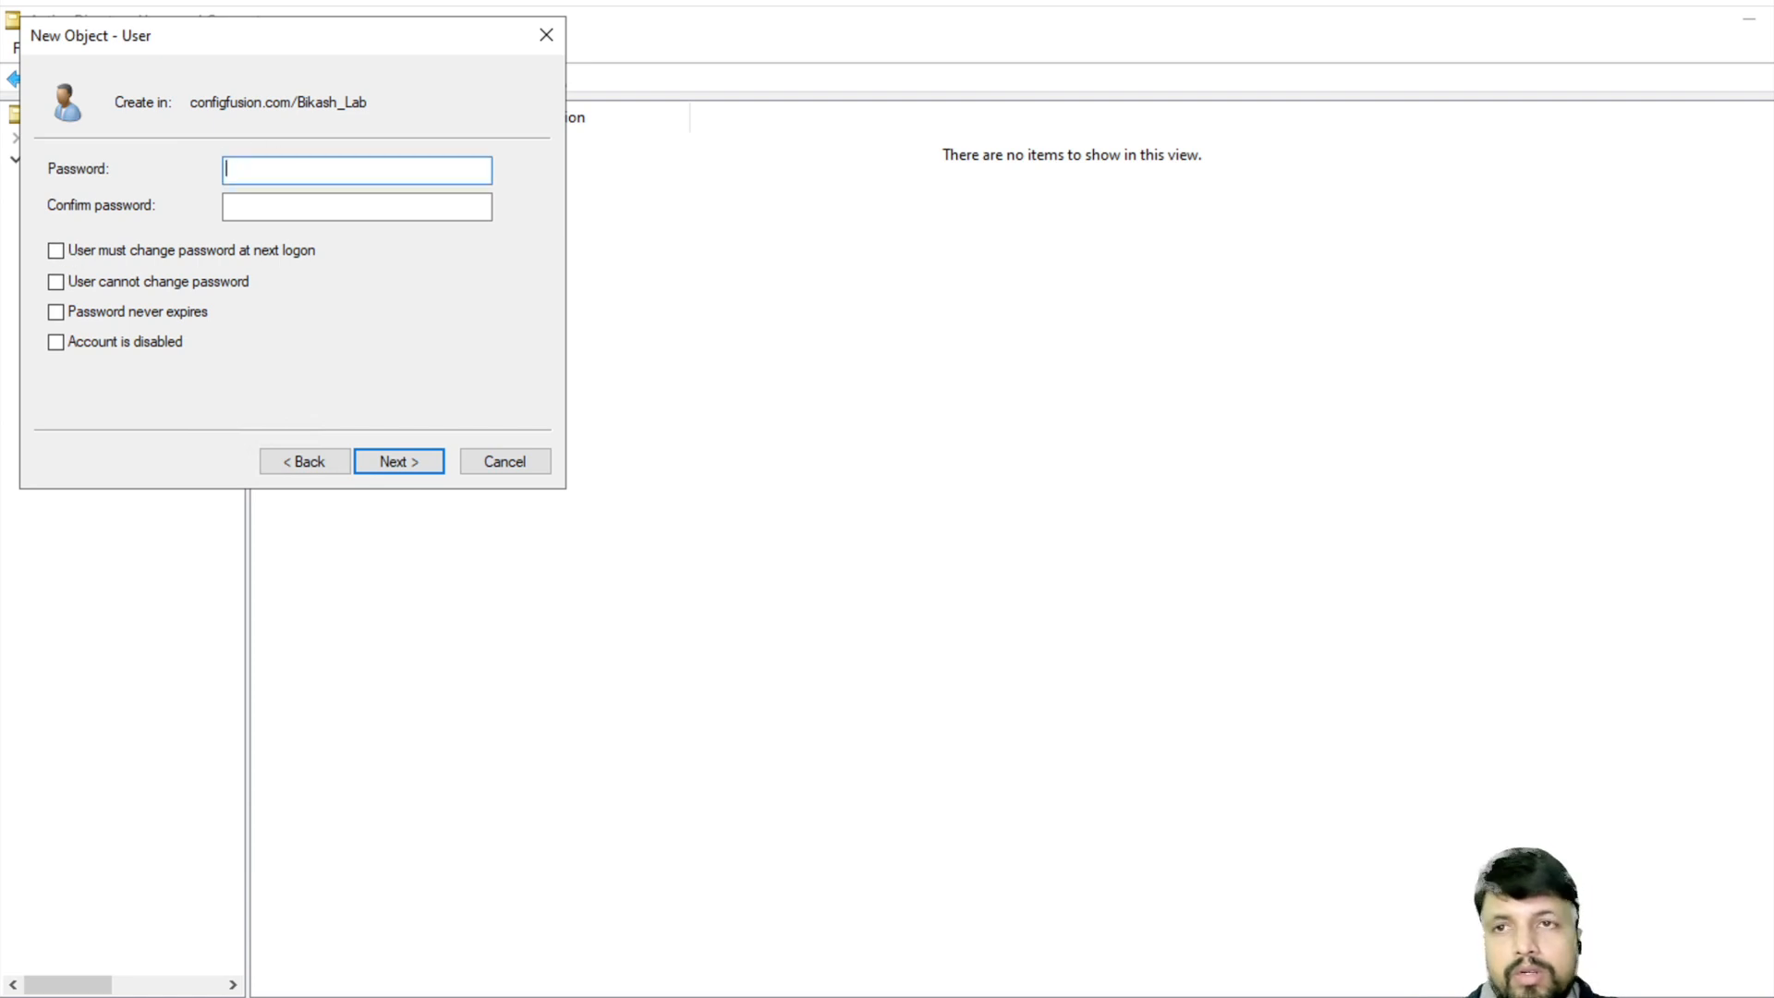
type("P@ssw")
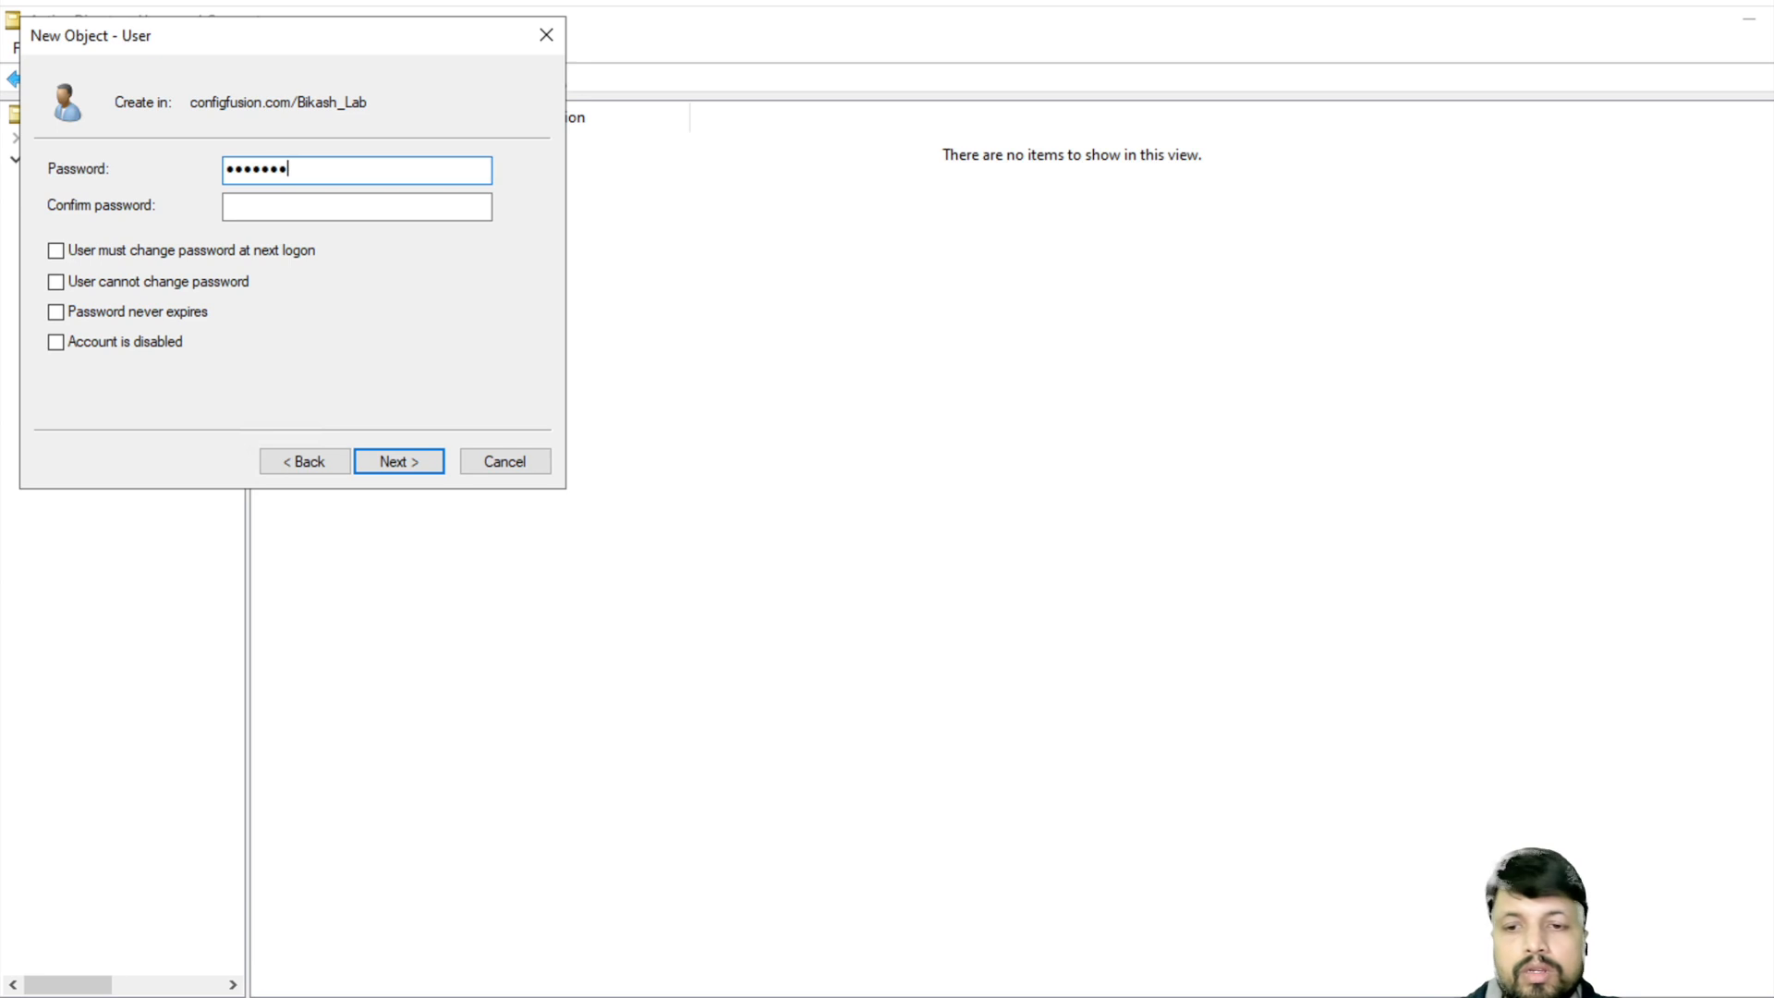
key("Tab")
type("P@ssw0rd1")
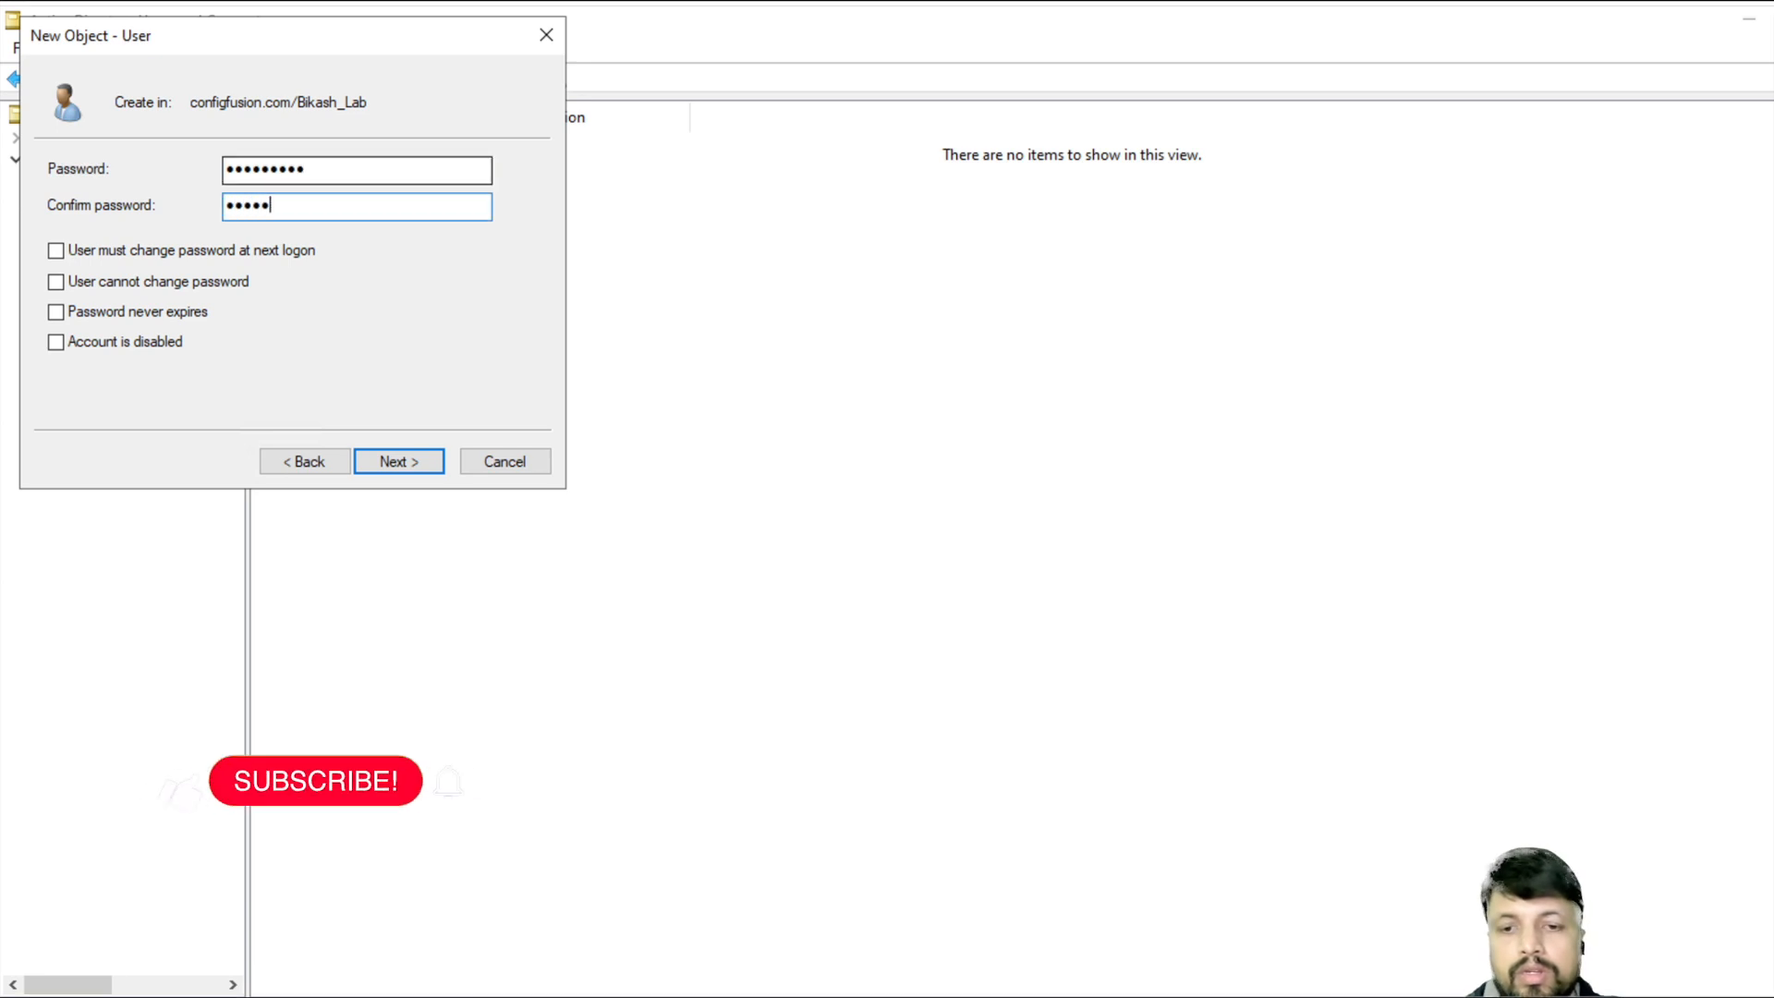
left_click(56, 311)
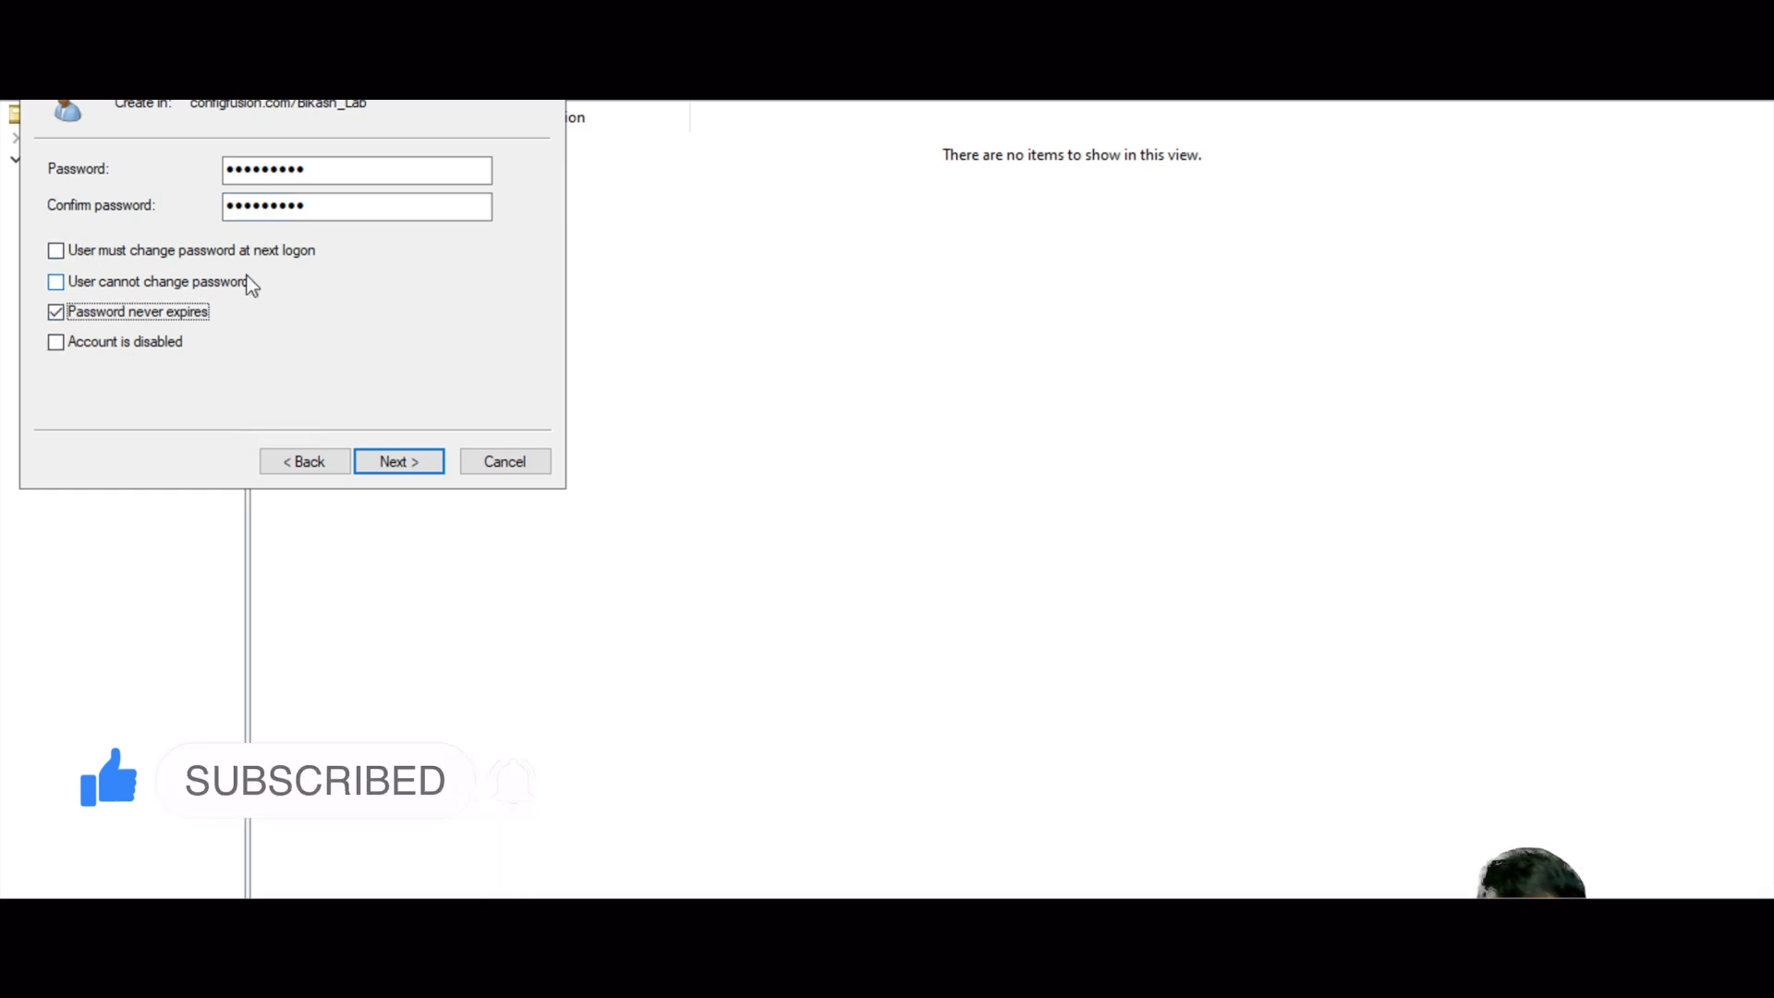
left_click(397, 467)
left_click(398, 466)
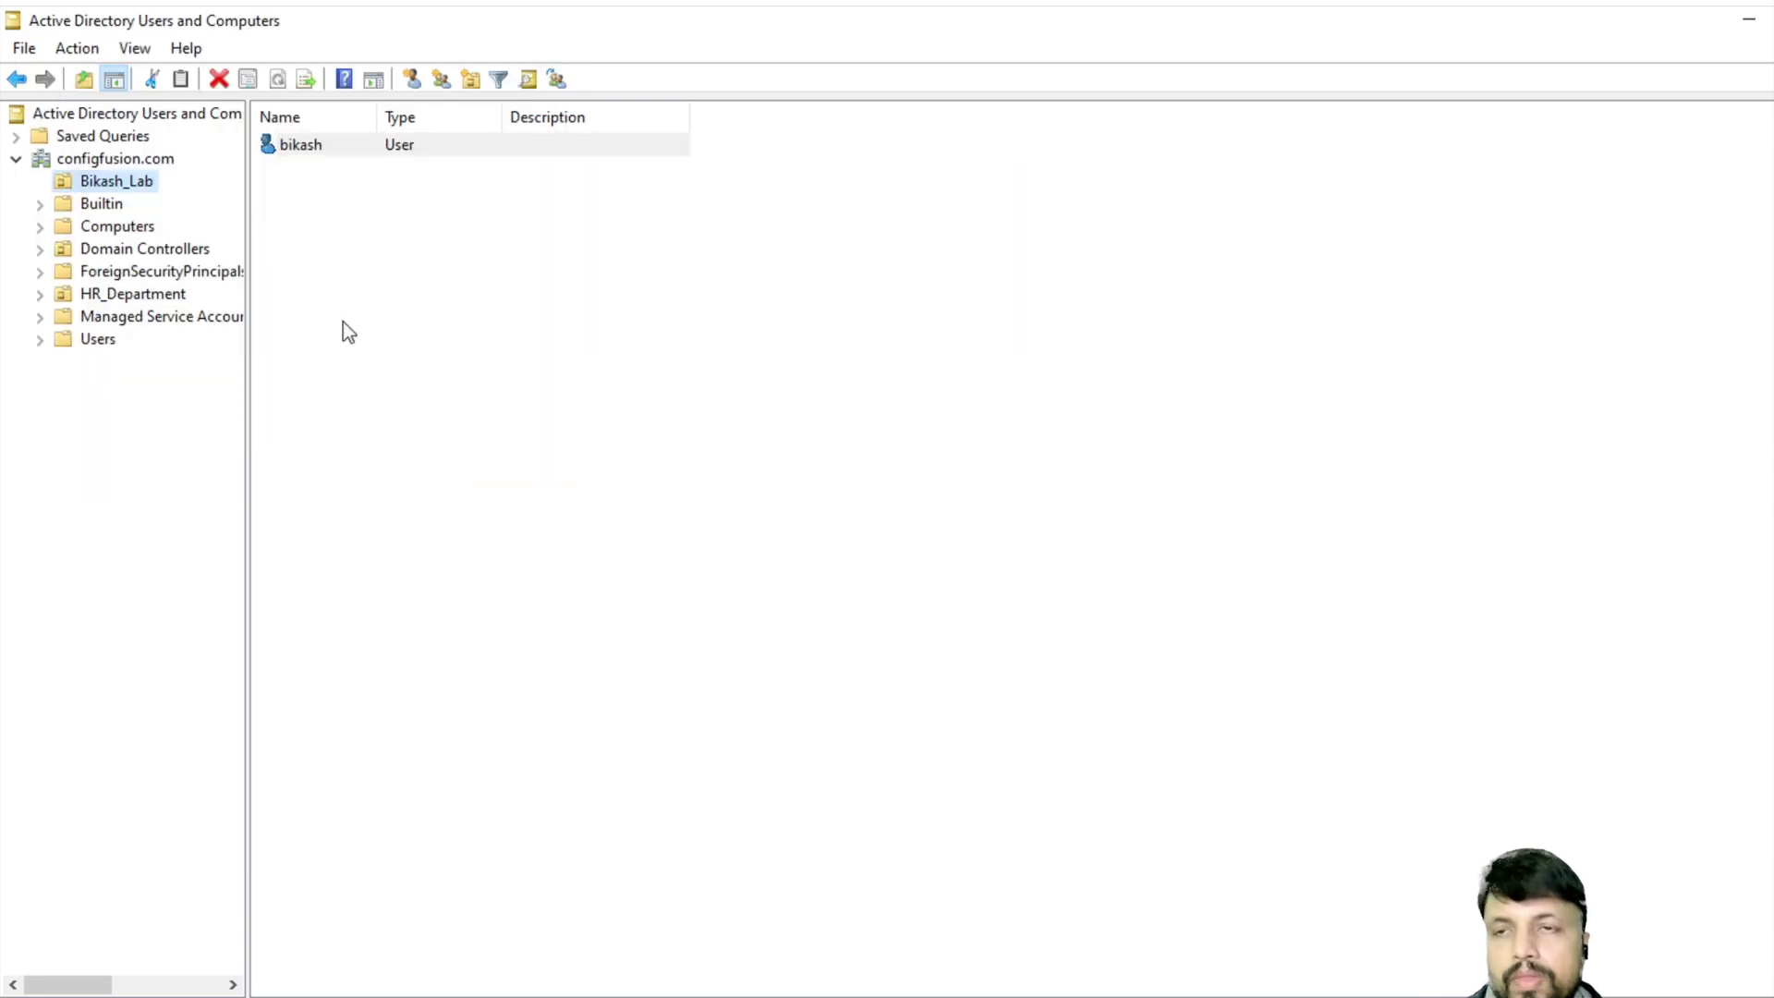
- Show the Computers container and widen its Name column
left_click(117, 227)
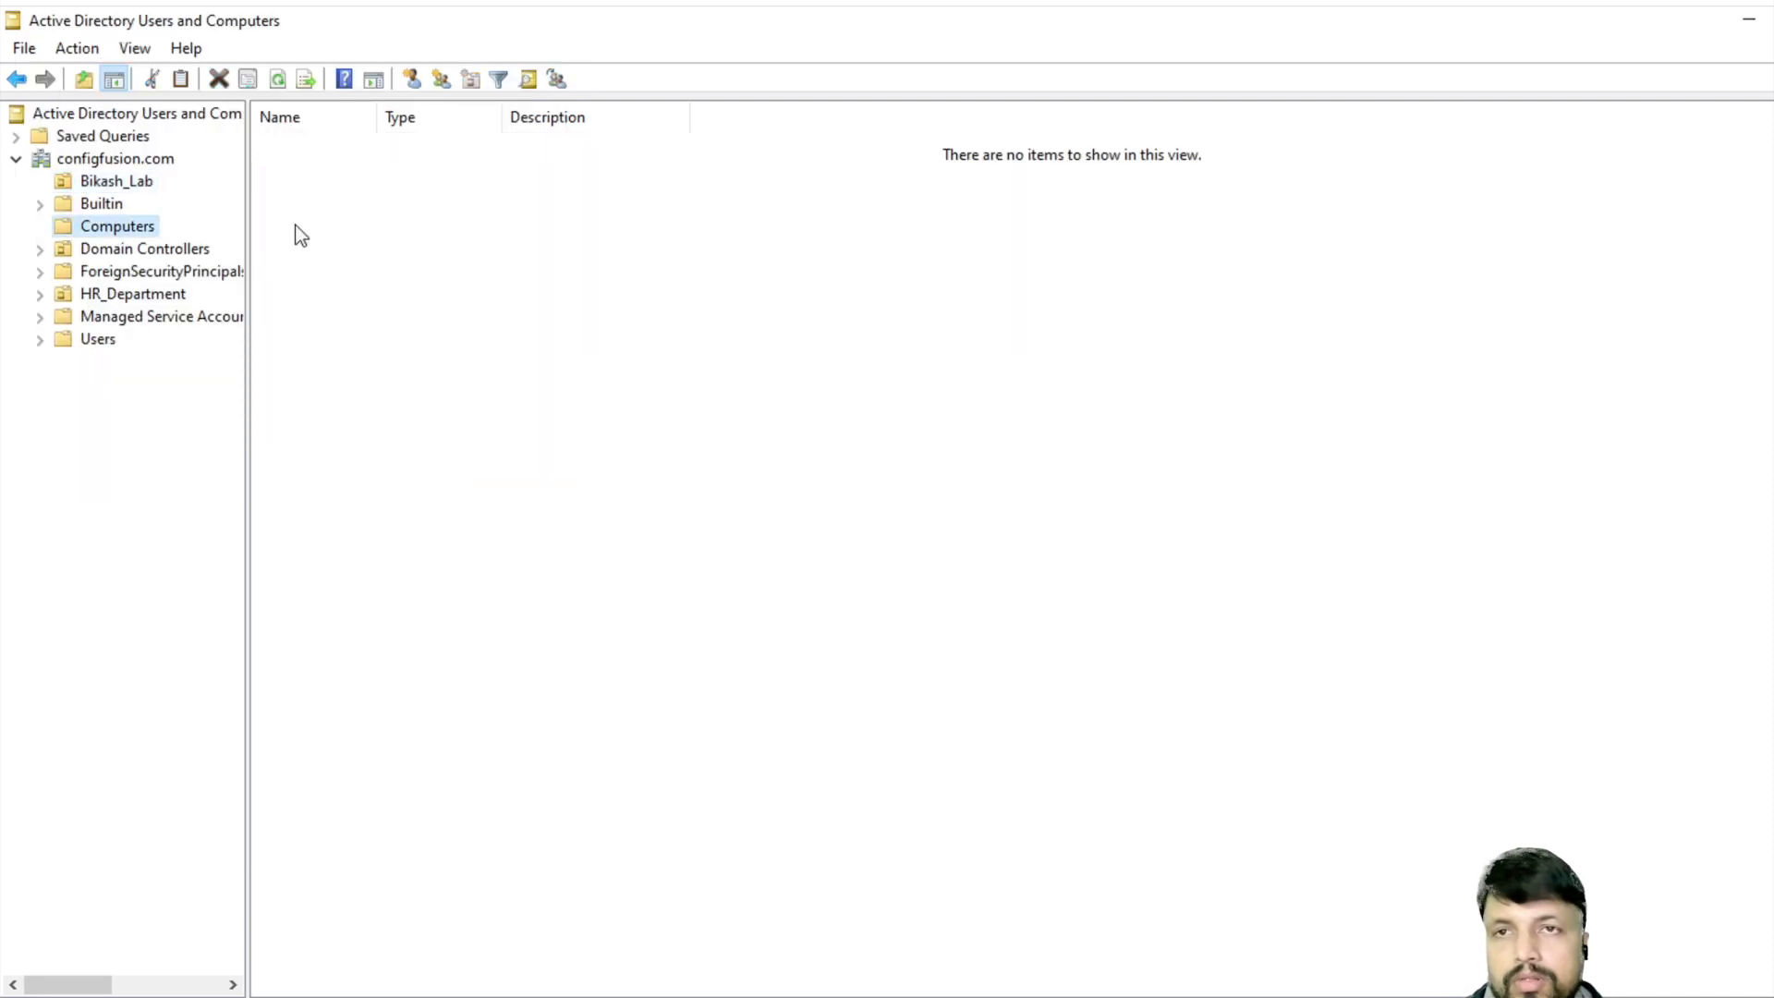
left_click_drag(374, 116, 654, 126)
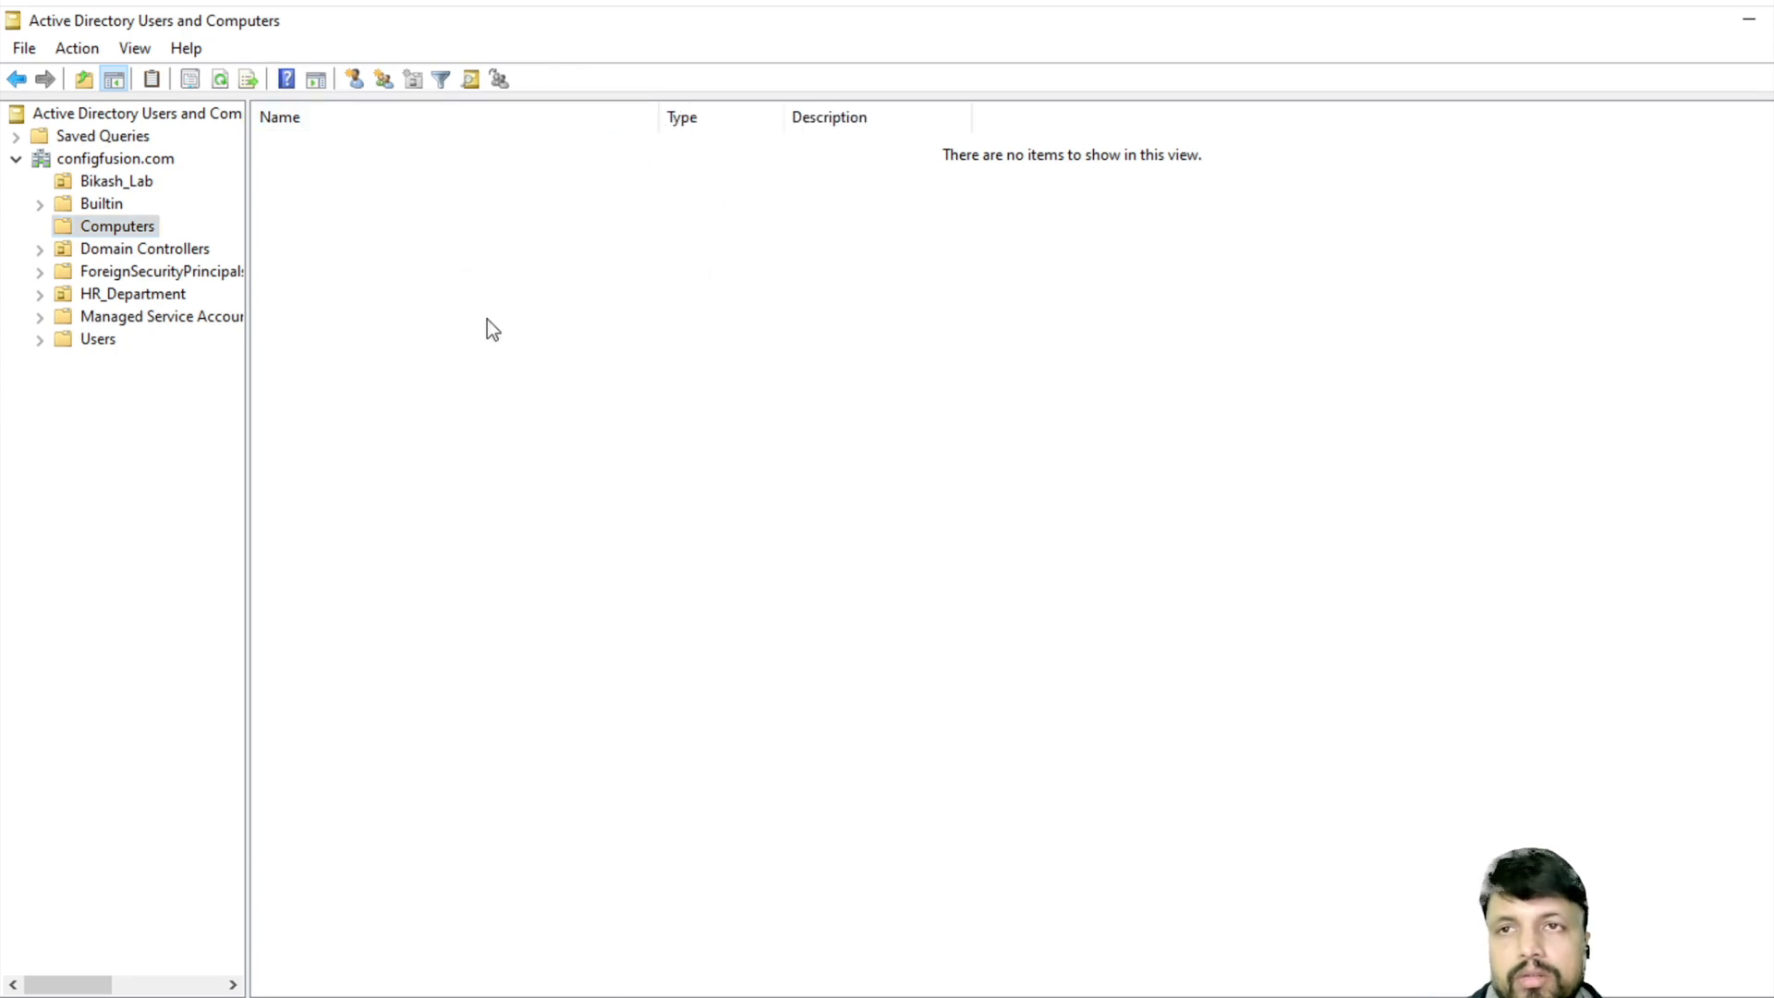
left_click(277, 996)
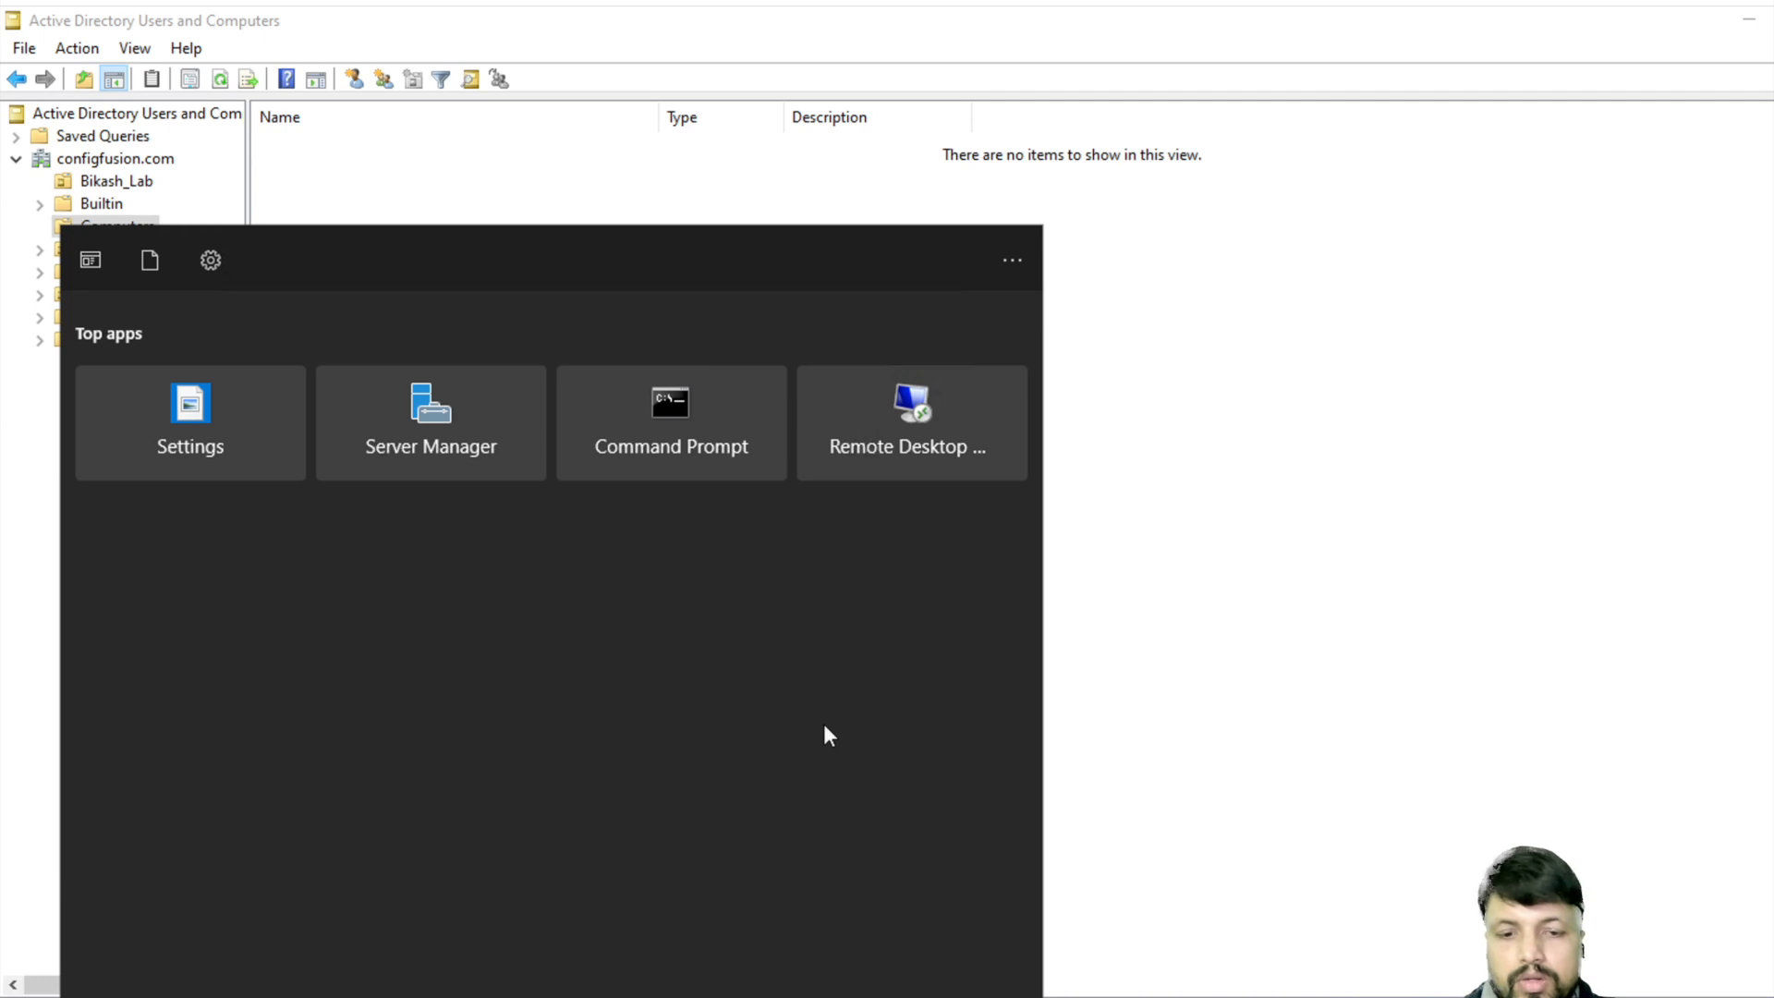
- Launch Remote Desktop Connection via mstsc, clear the saved user name, and connect
type("mstsc")
key("Return")
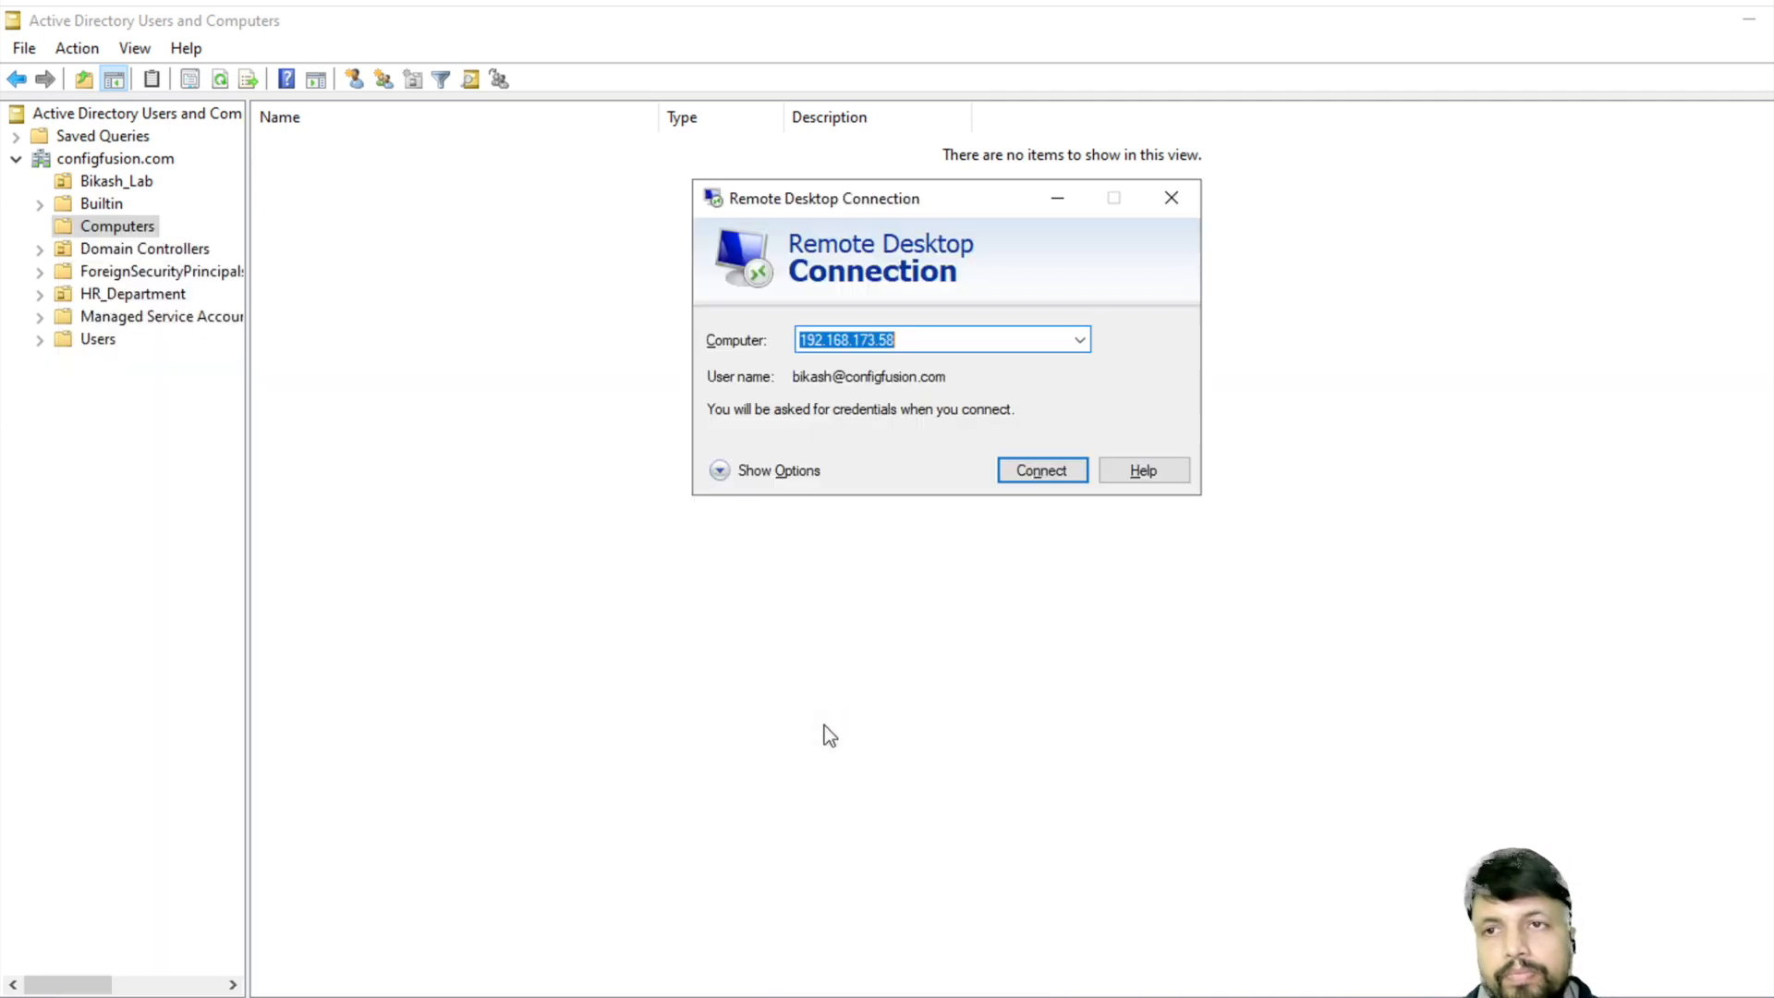
left_click(774, 472)
left_click_drag(1053, 463, 727, 460)
key("BackSpace")
left_click(1035, 743)
- Sign in with a different account as admin and accept the certificate warning
left_click(746, 647)
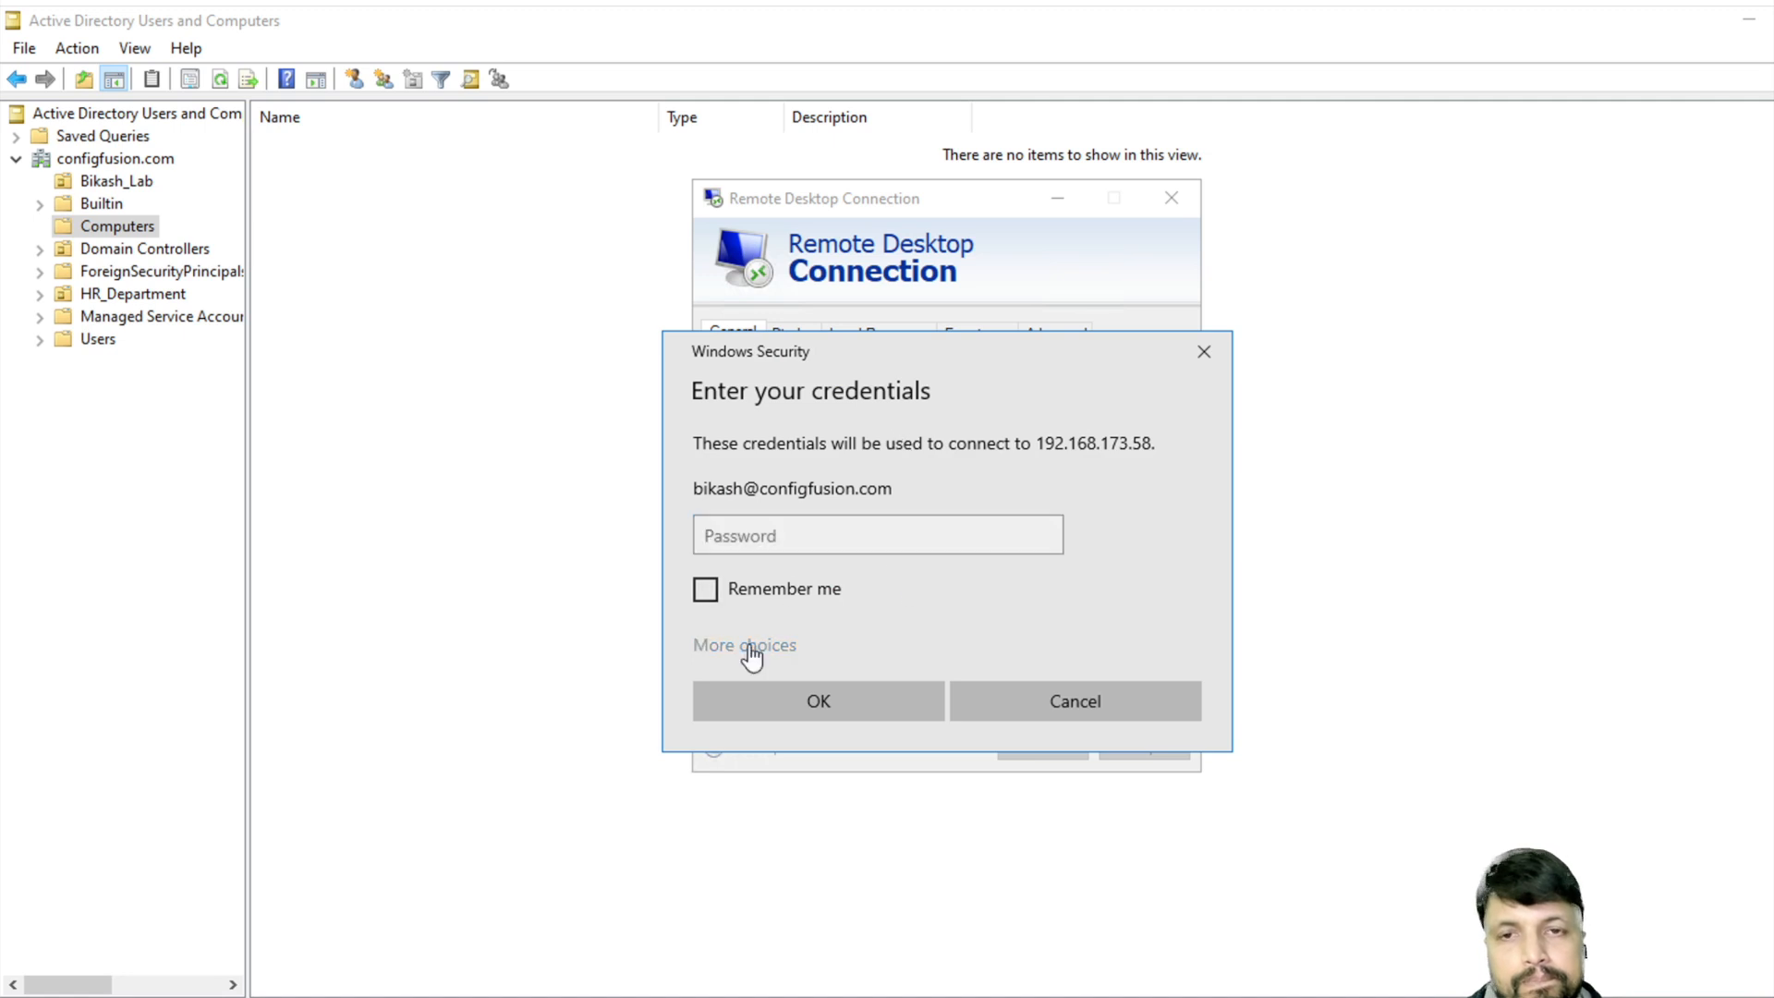
left_click(840, 793)
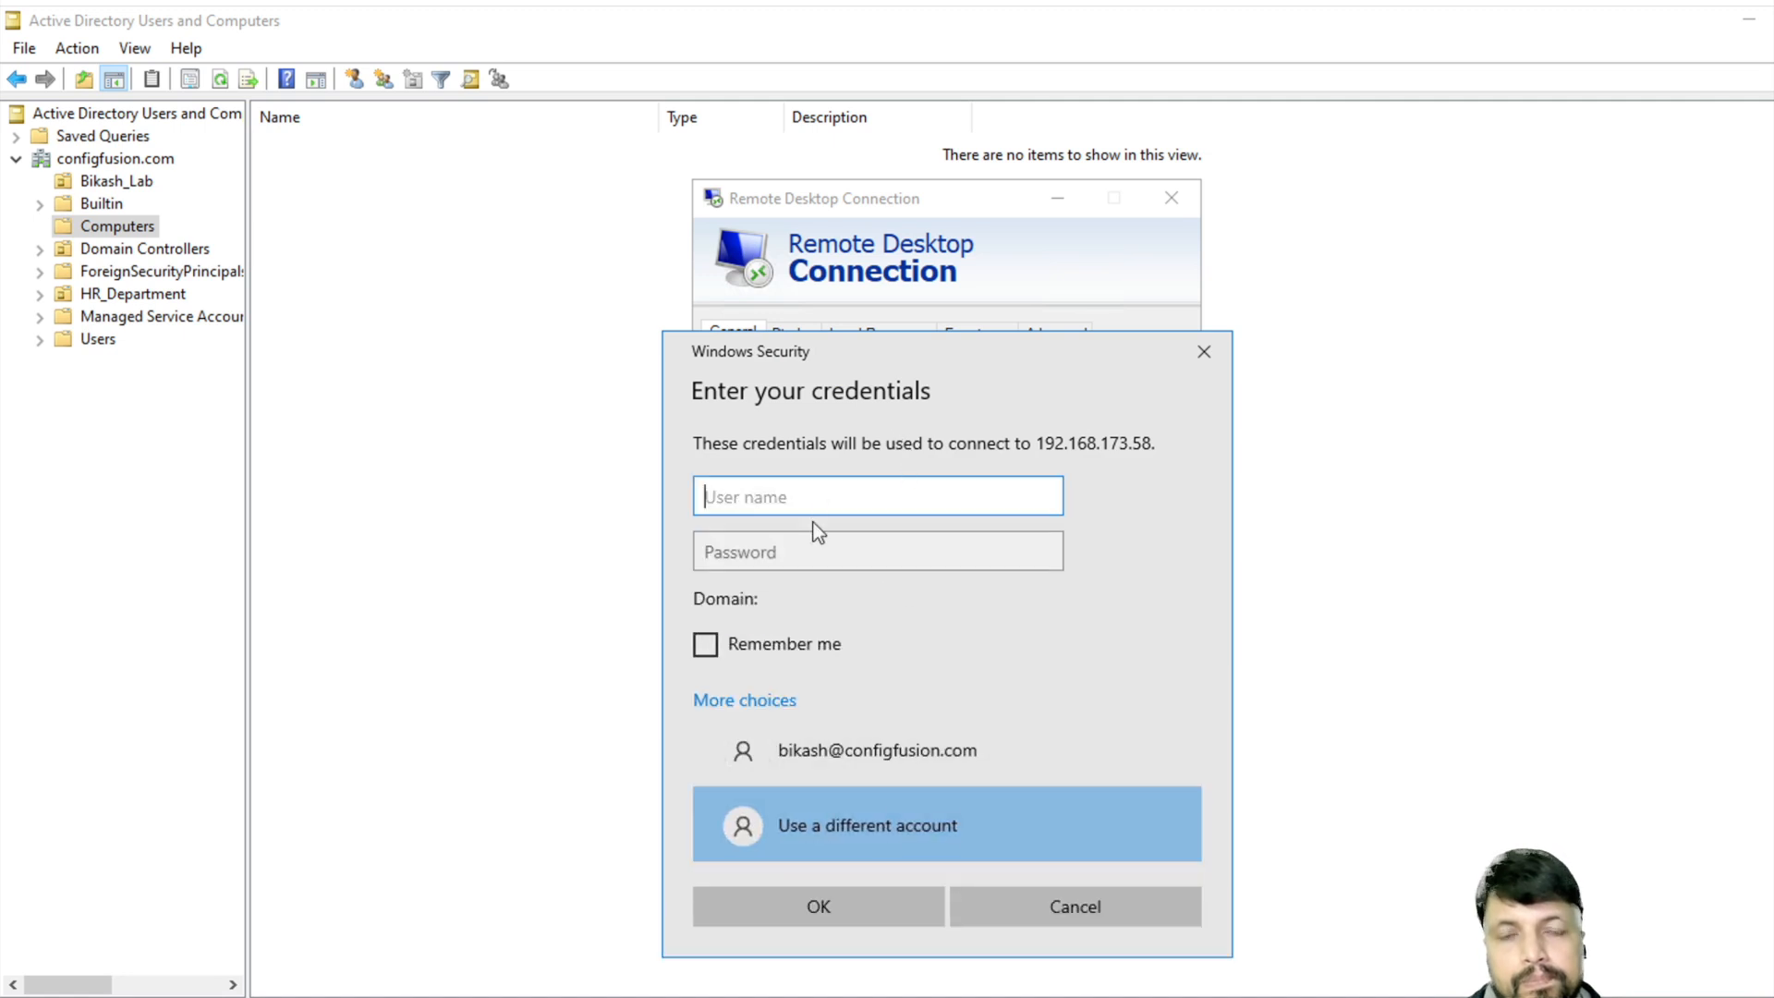
type("a")
key("BackSpace")
type("a")
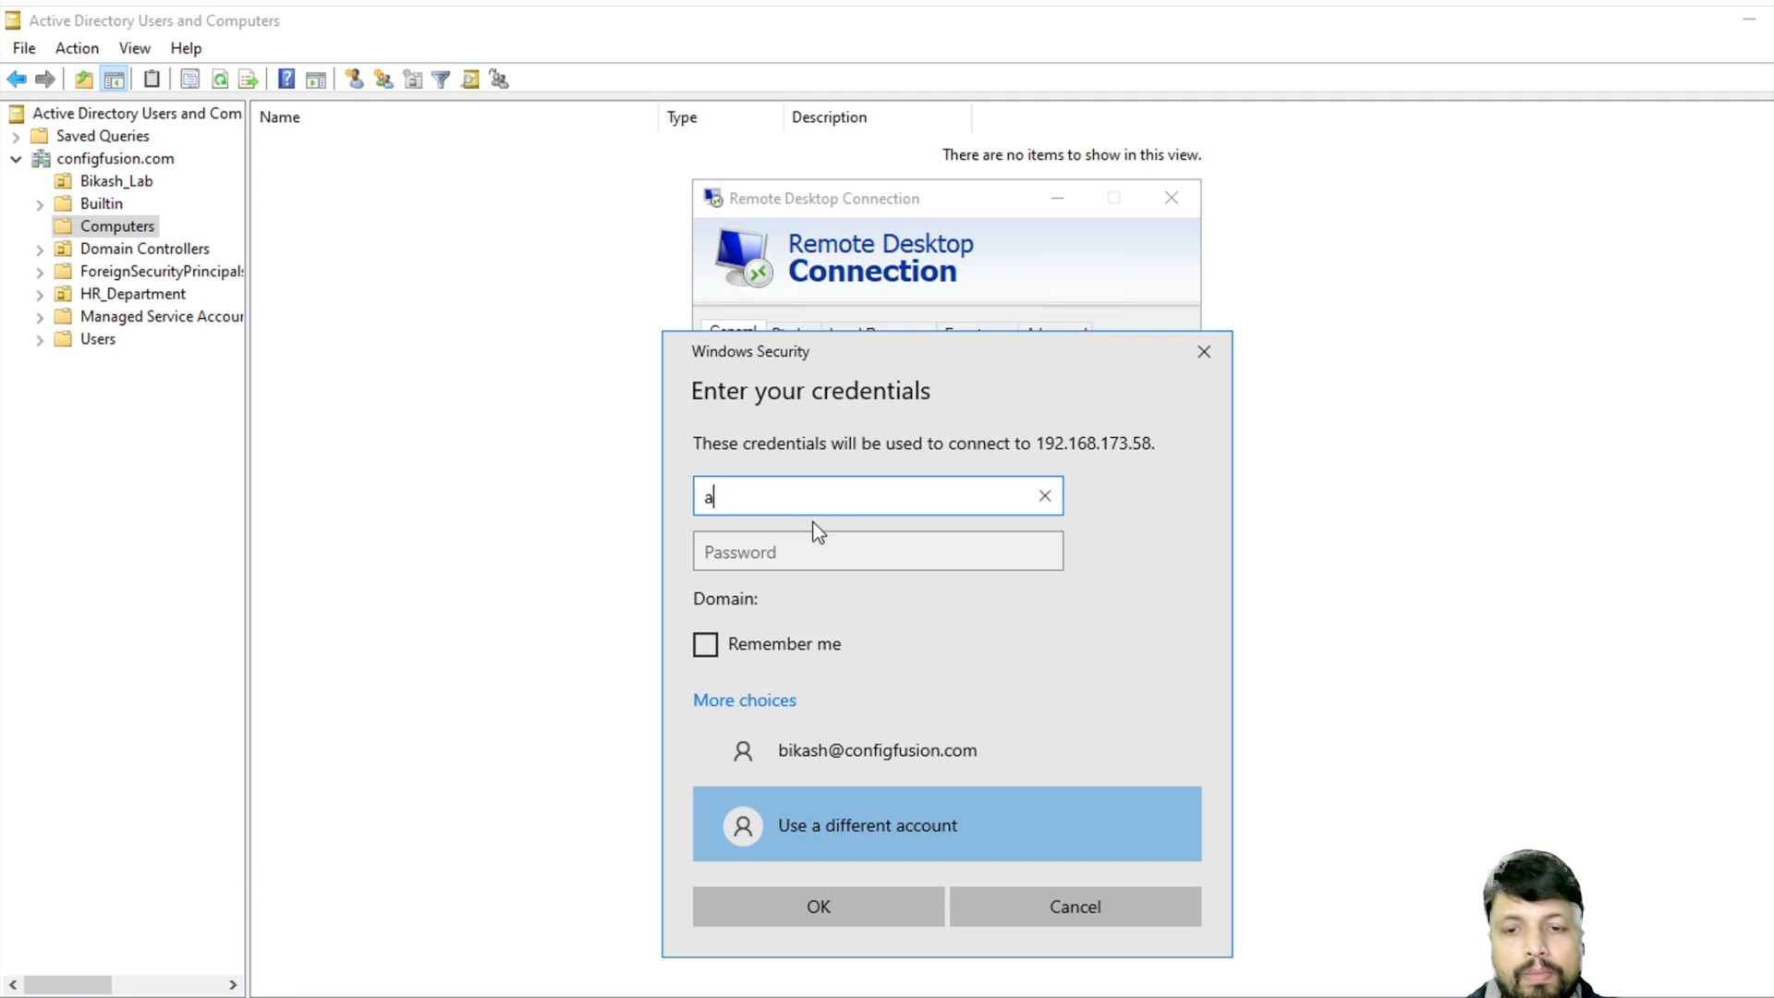
type("dmin")
key("Tab")
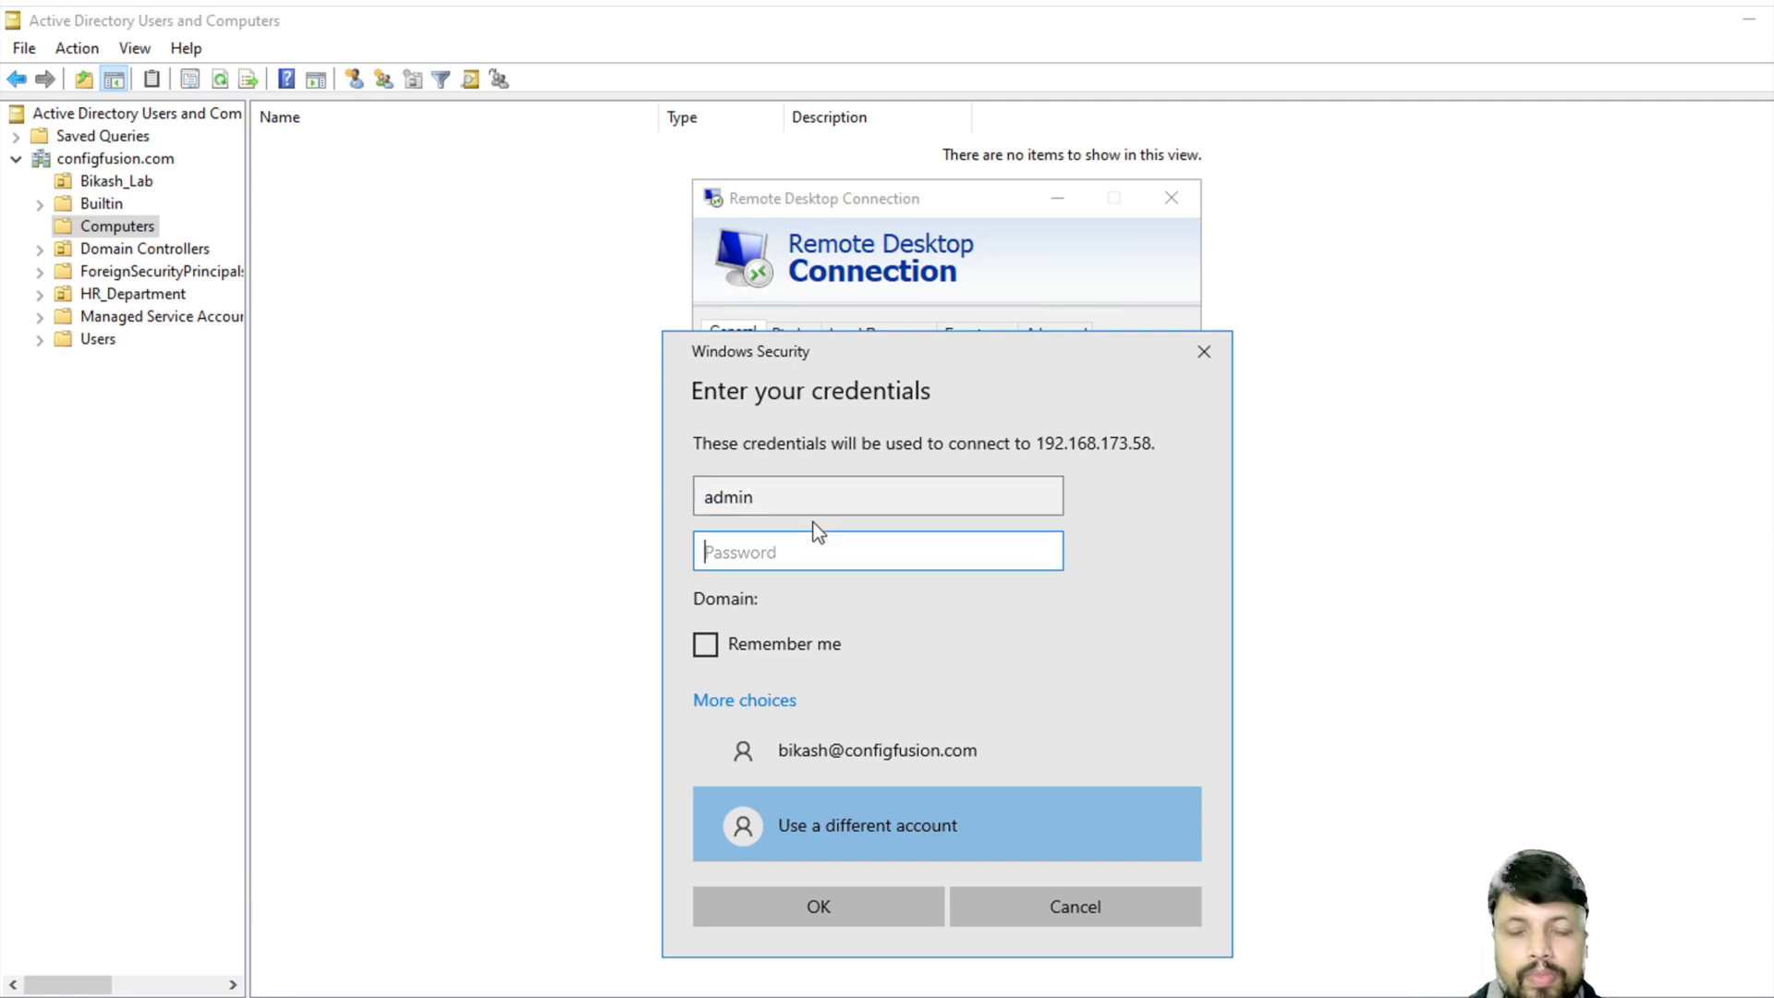
type("******")
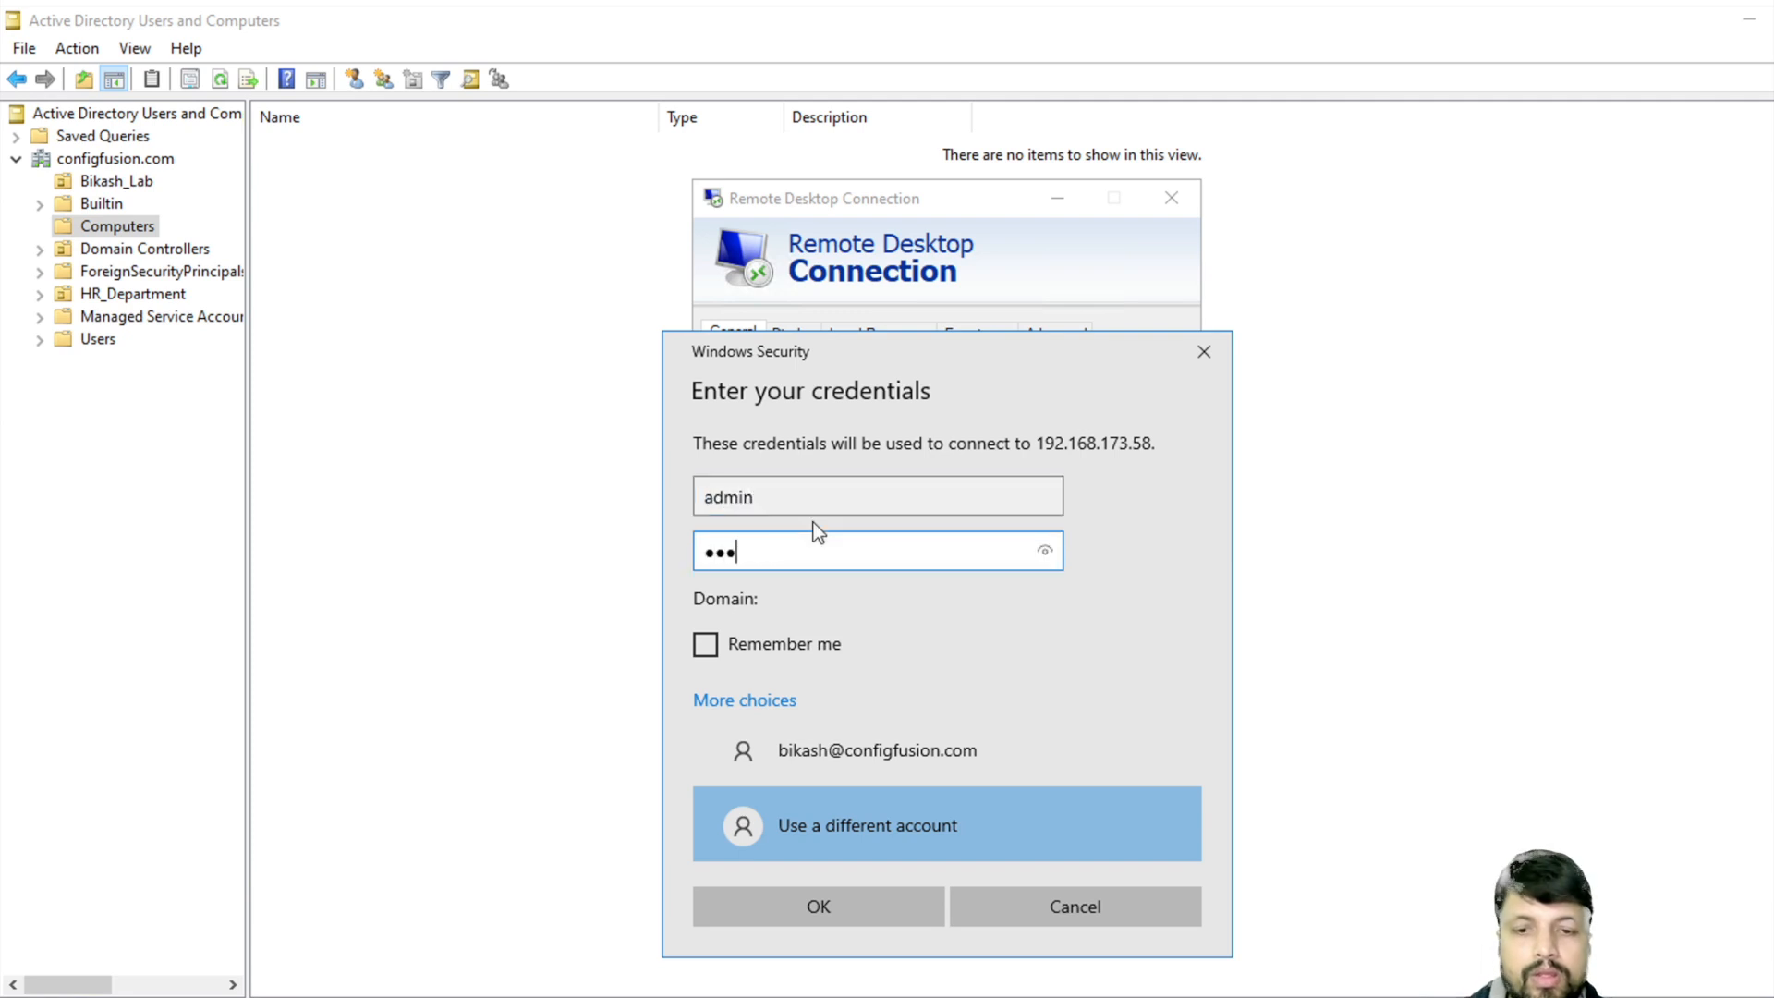
type("****")
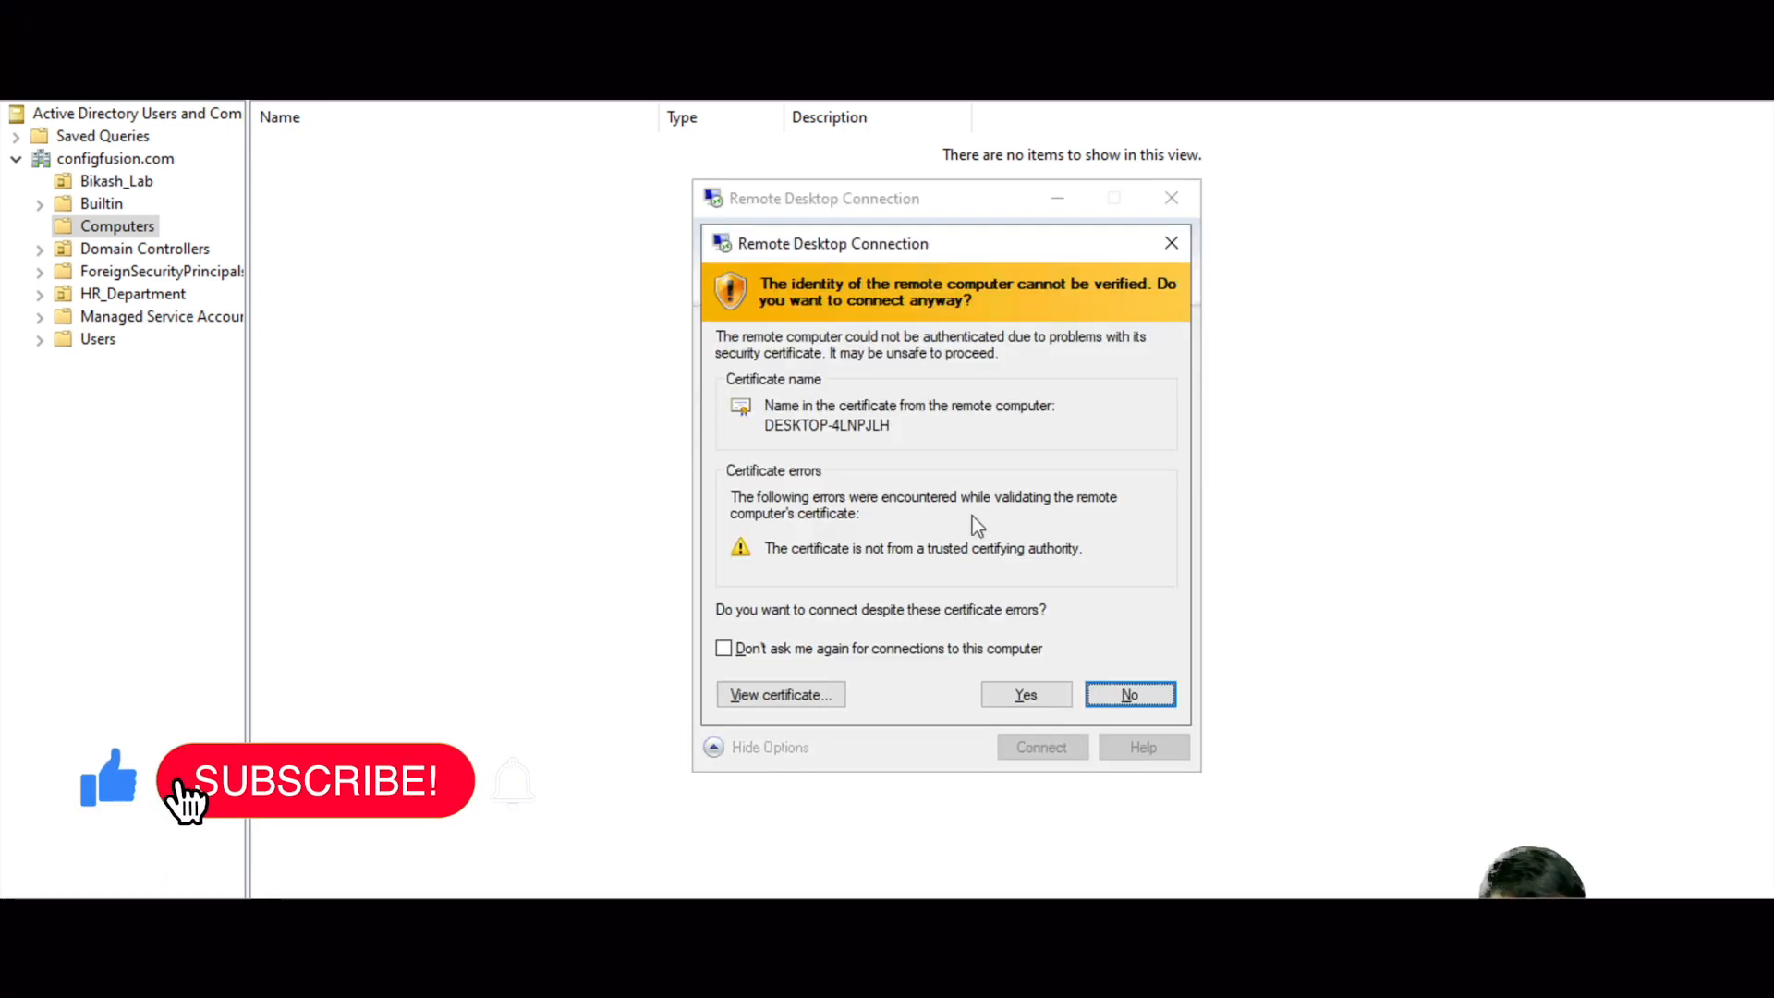
left_click(1067, 707)
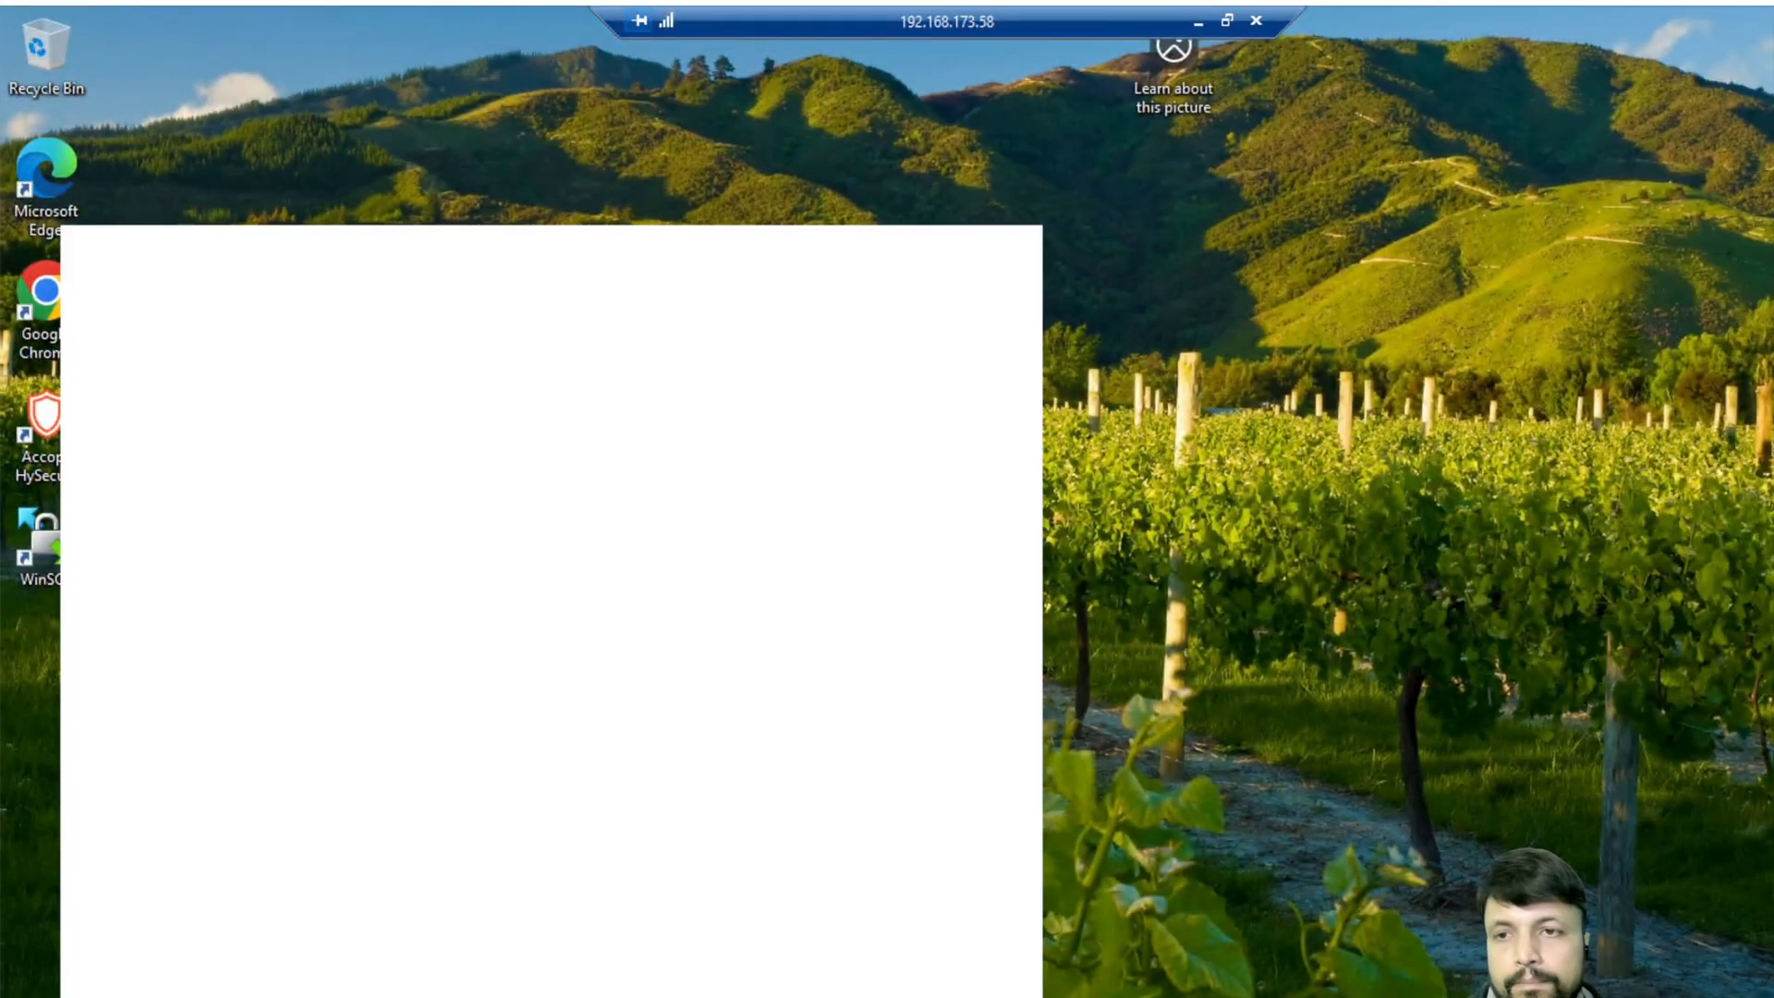
- Remove the unresolved SID entry from the Remote Desktop users list and close Settings
type("remote")
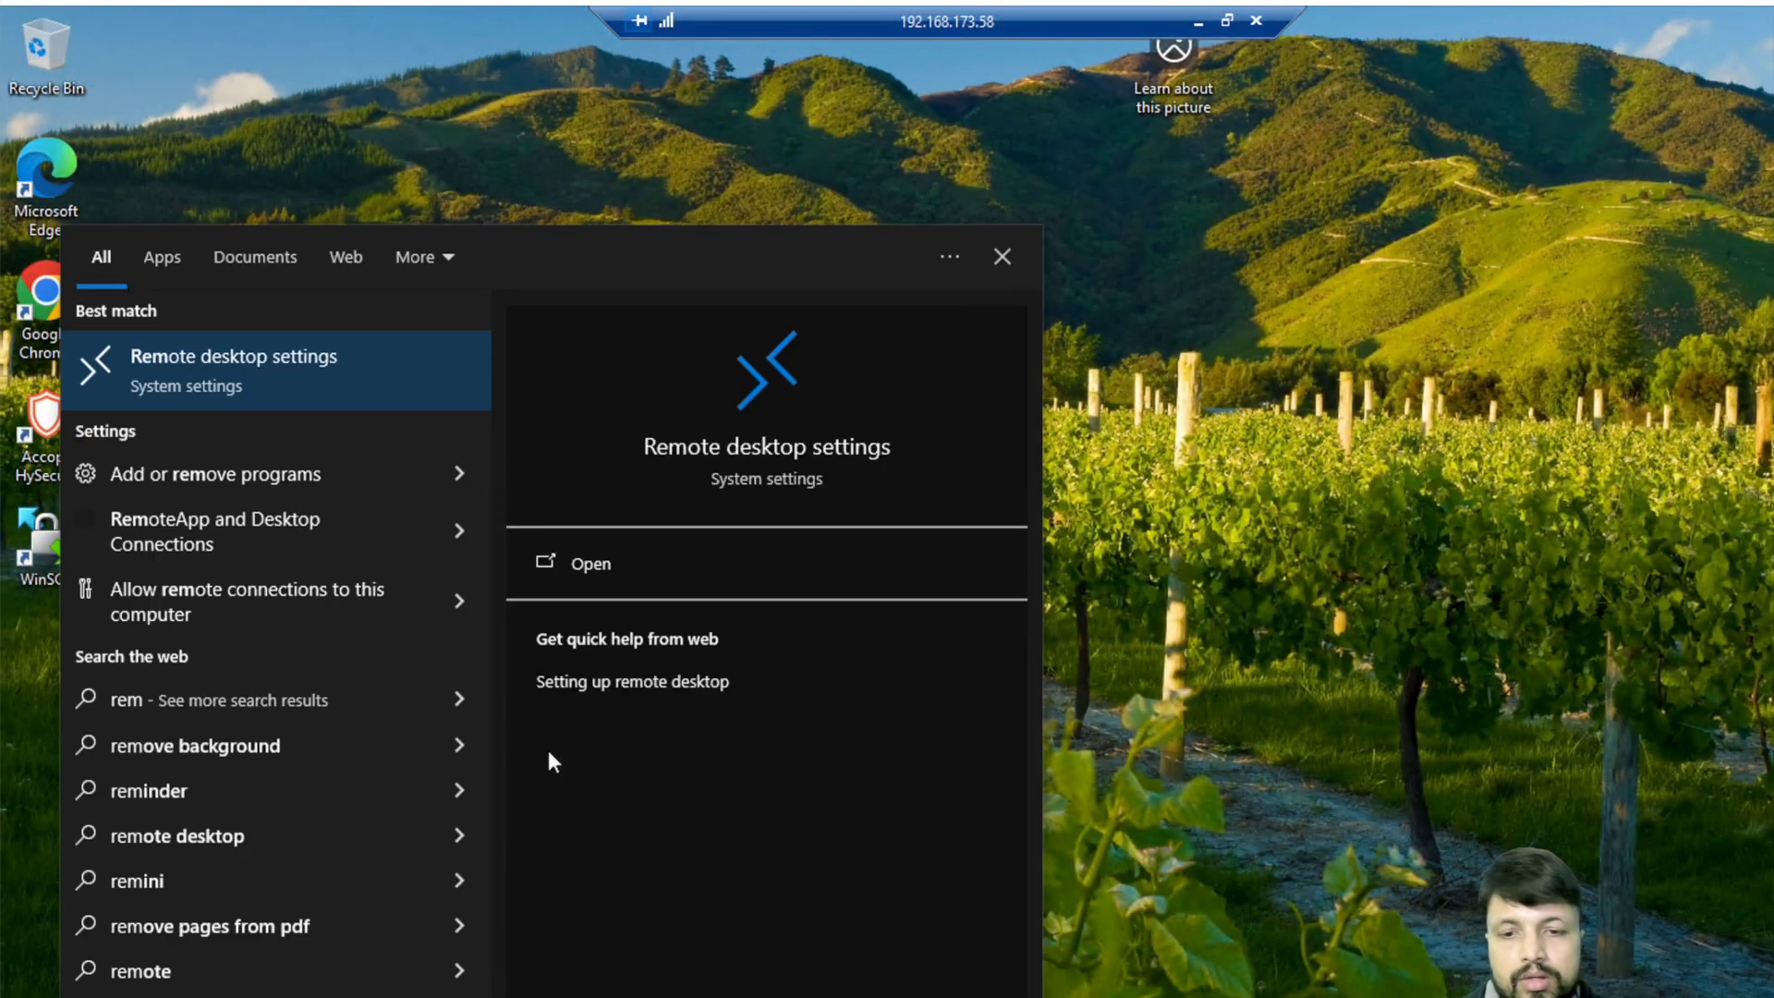
left_click(248, 553)
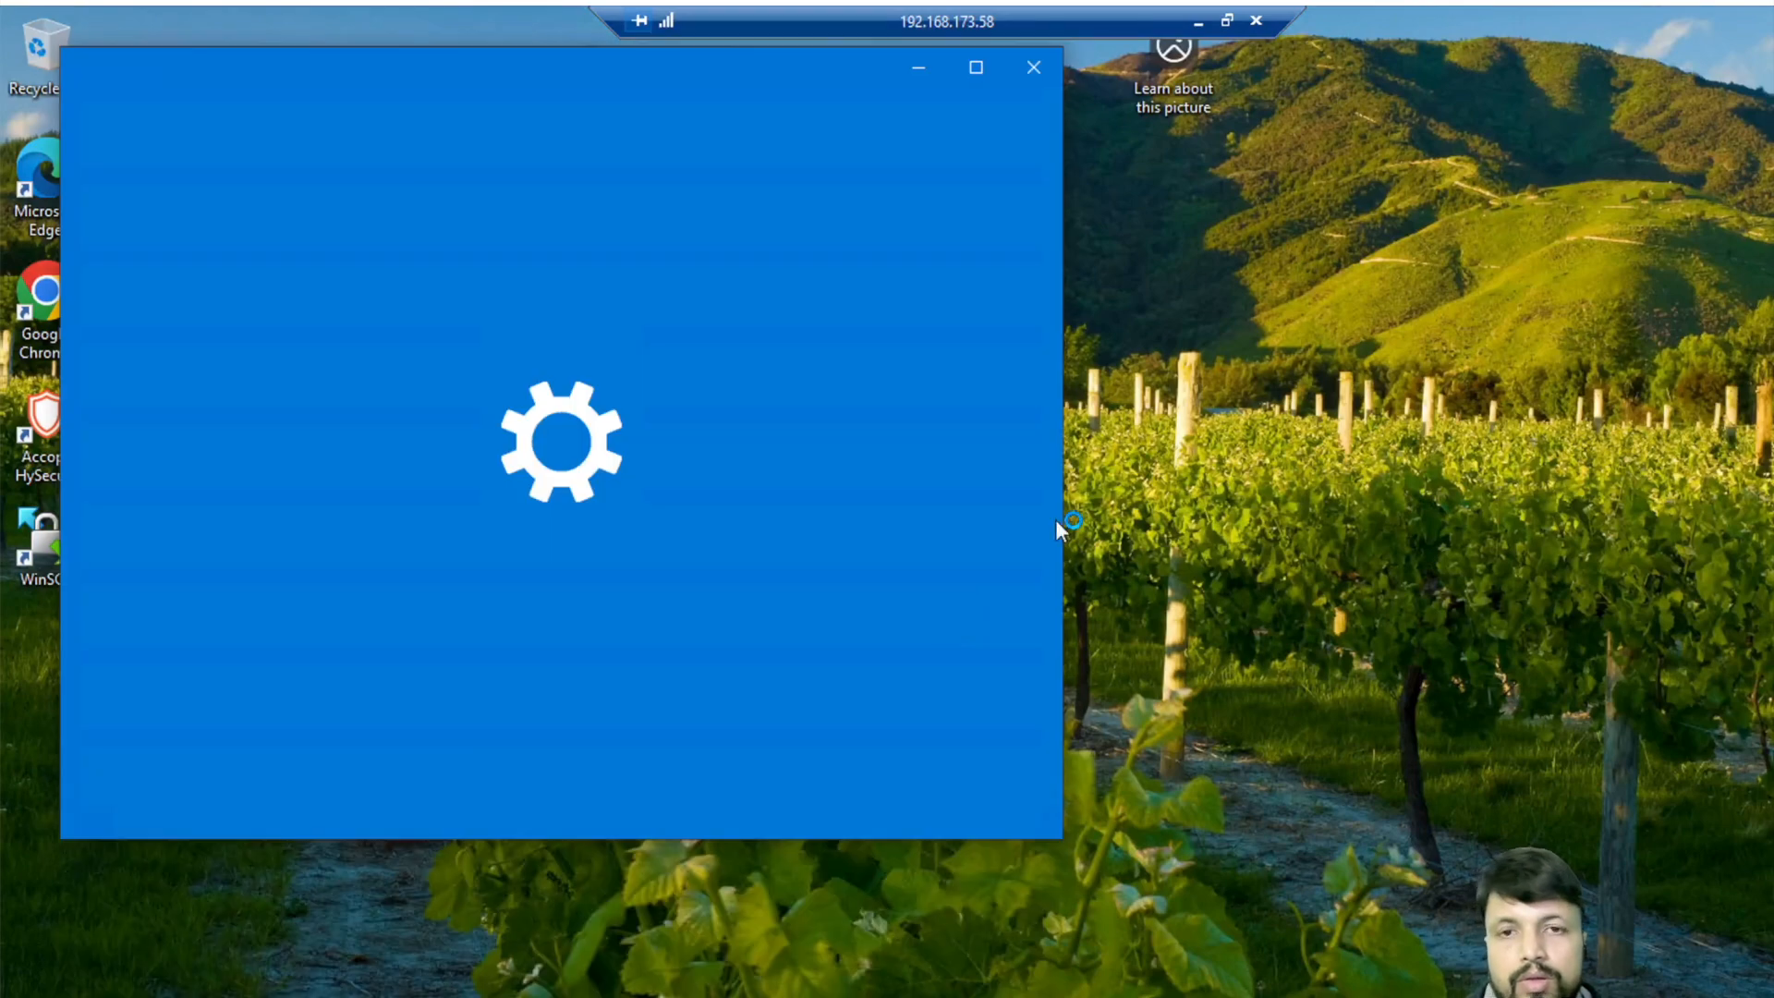
scroll(646, 468, "down", 6)
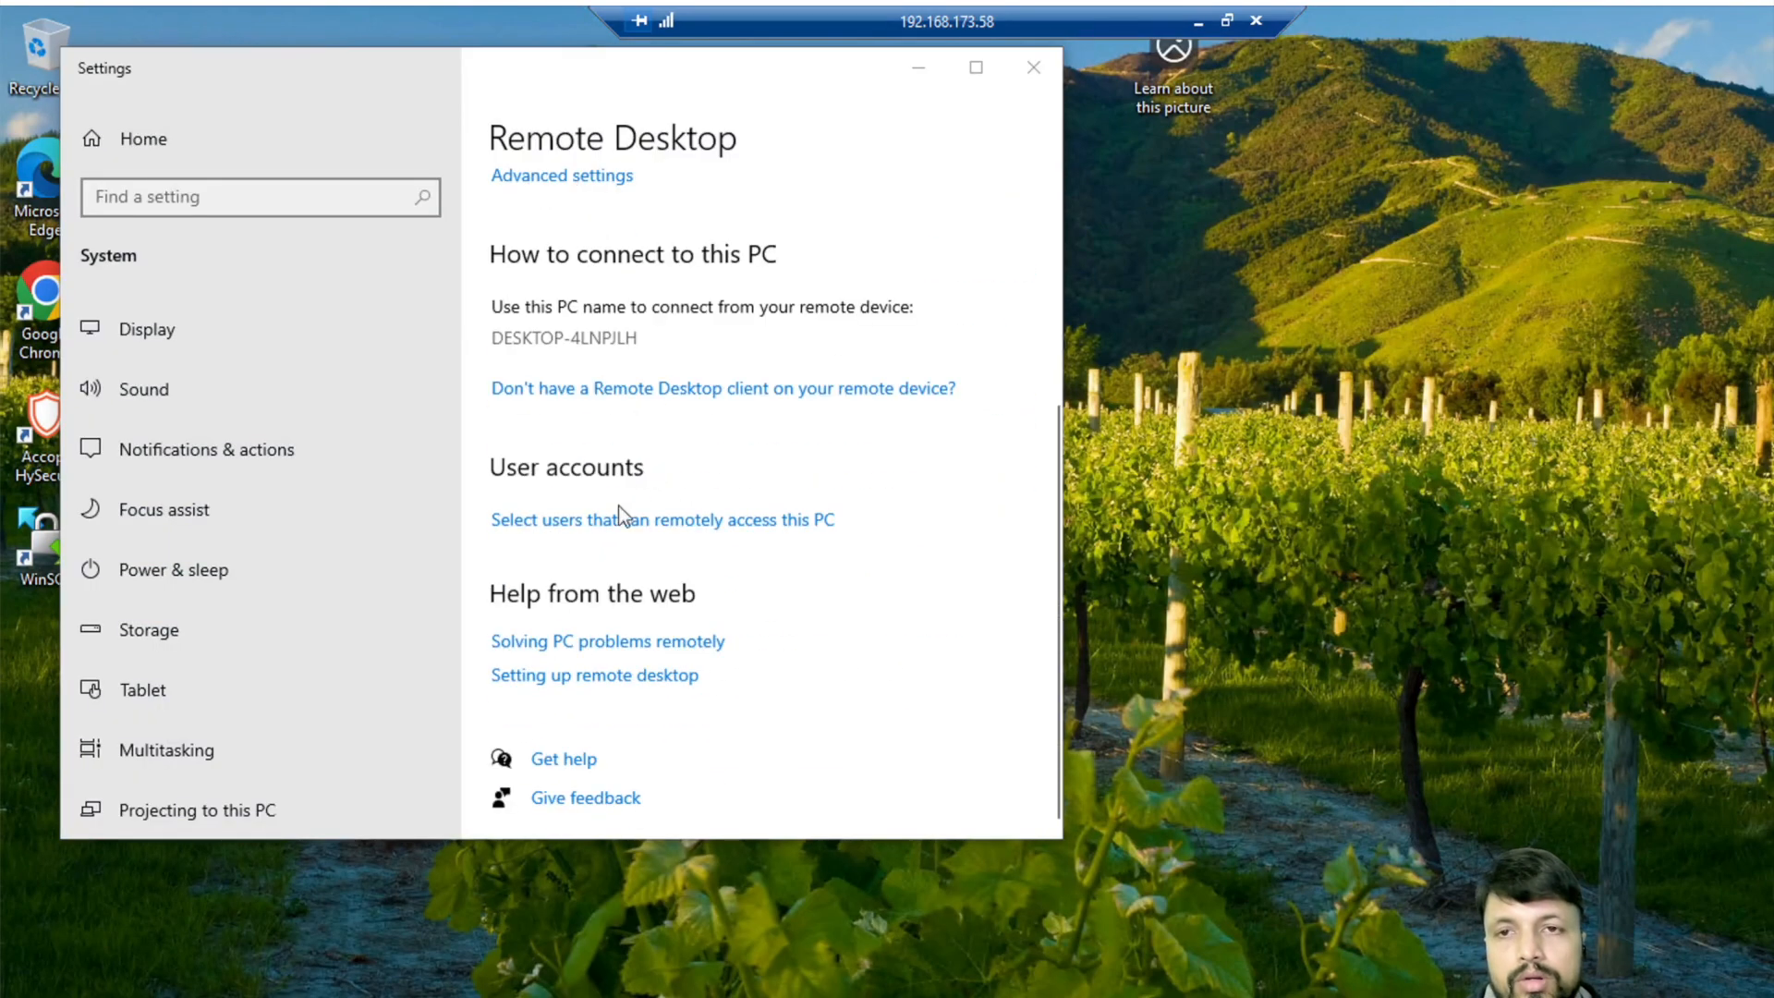
left_click(614, 518)
left_click(573, 339)
left_click(488, 504)
left_click(627, 621)
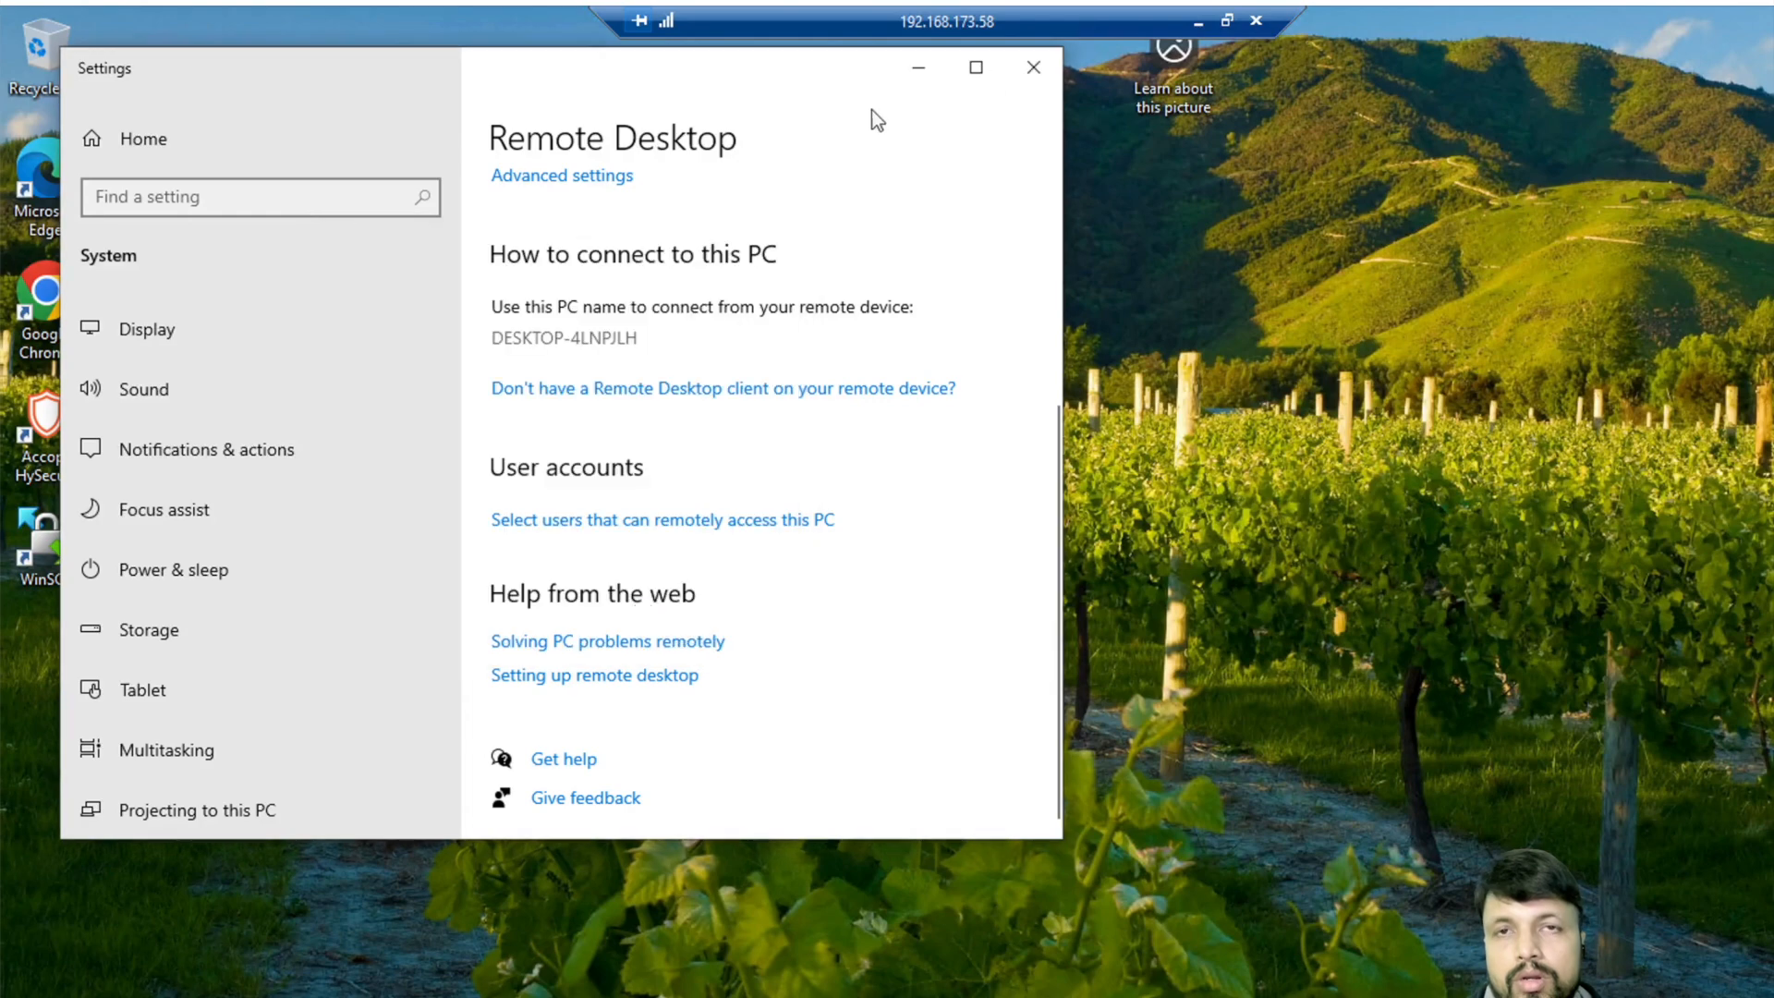
left_click(1033, 67)
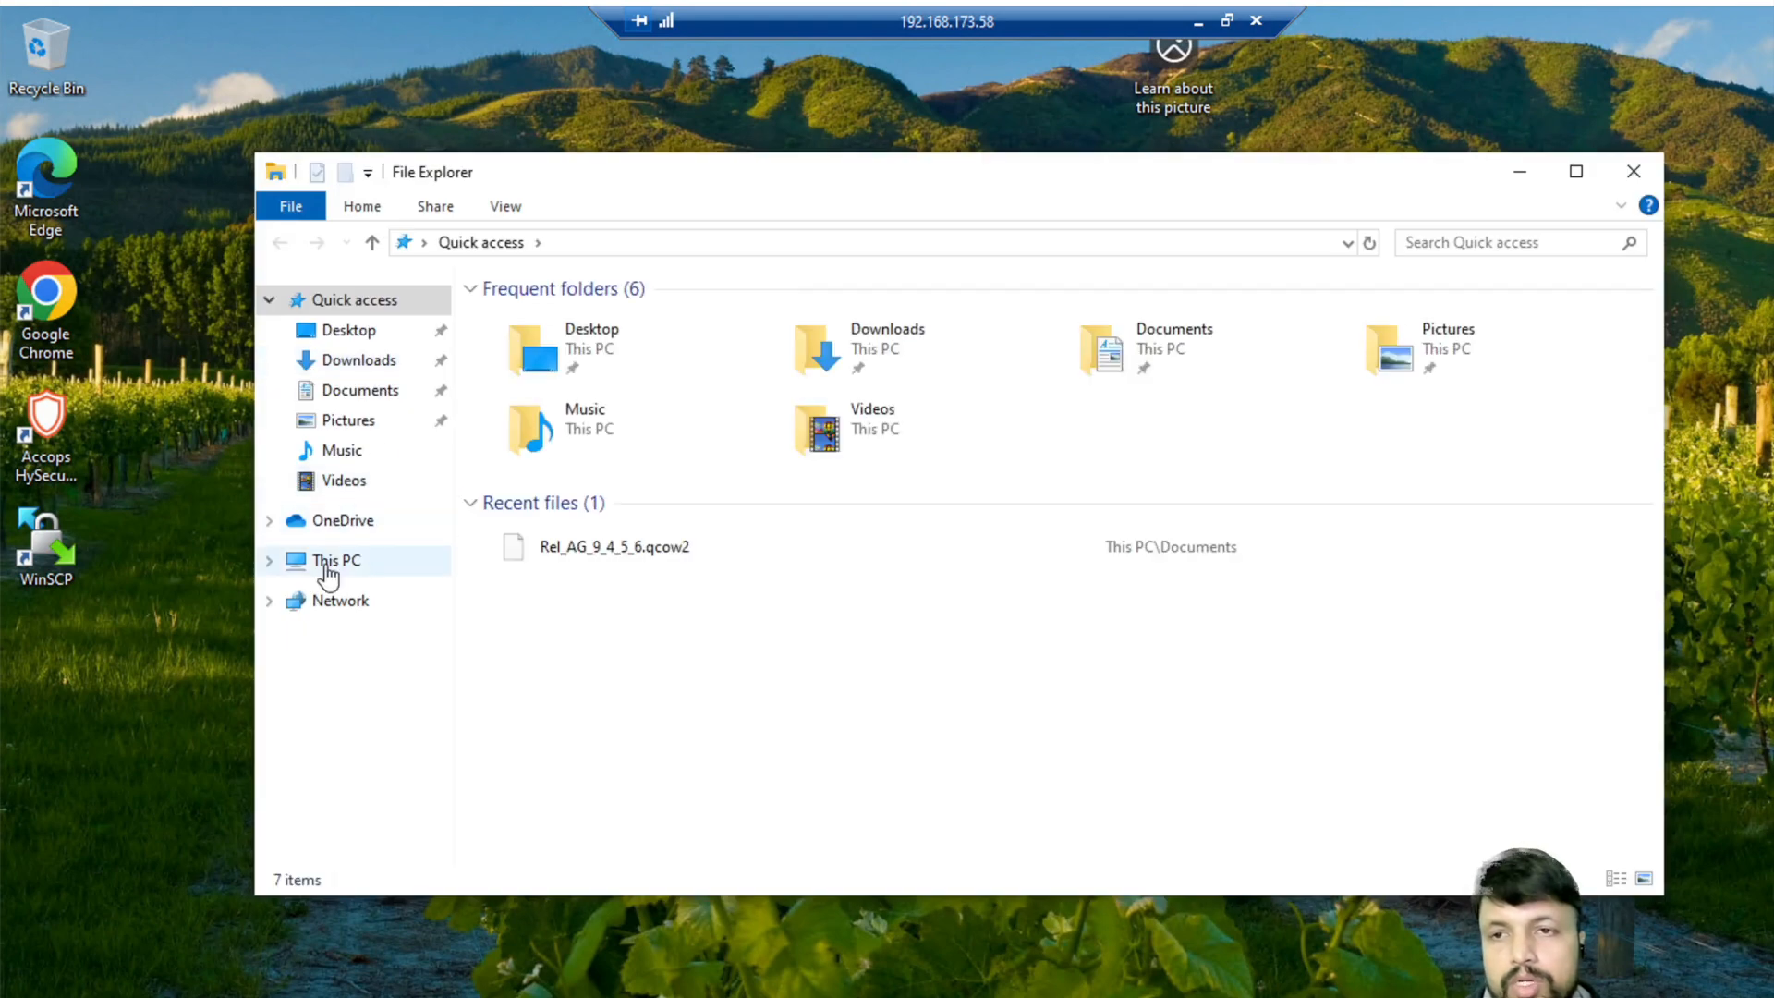
- Open Computer Name/Domain Changes from This PC's advanced system properties
left_click(340, 561)
right_click(342, 559)
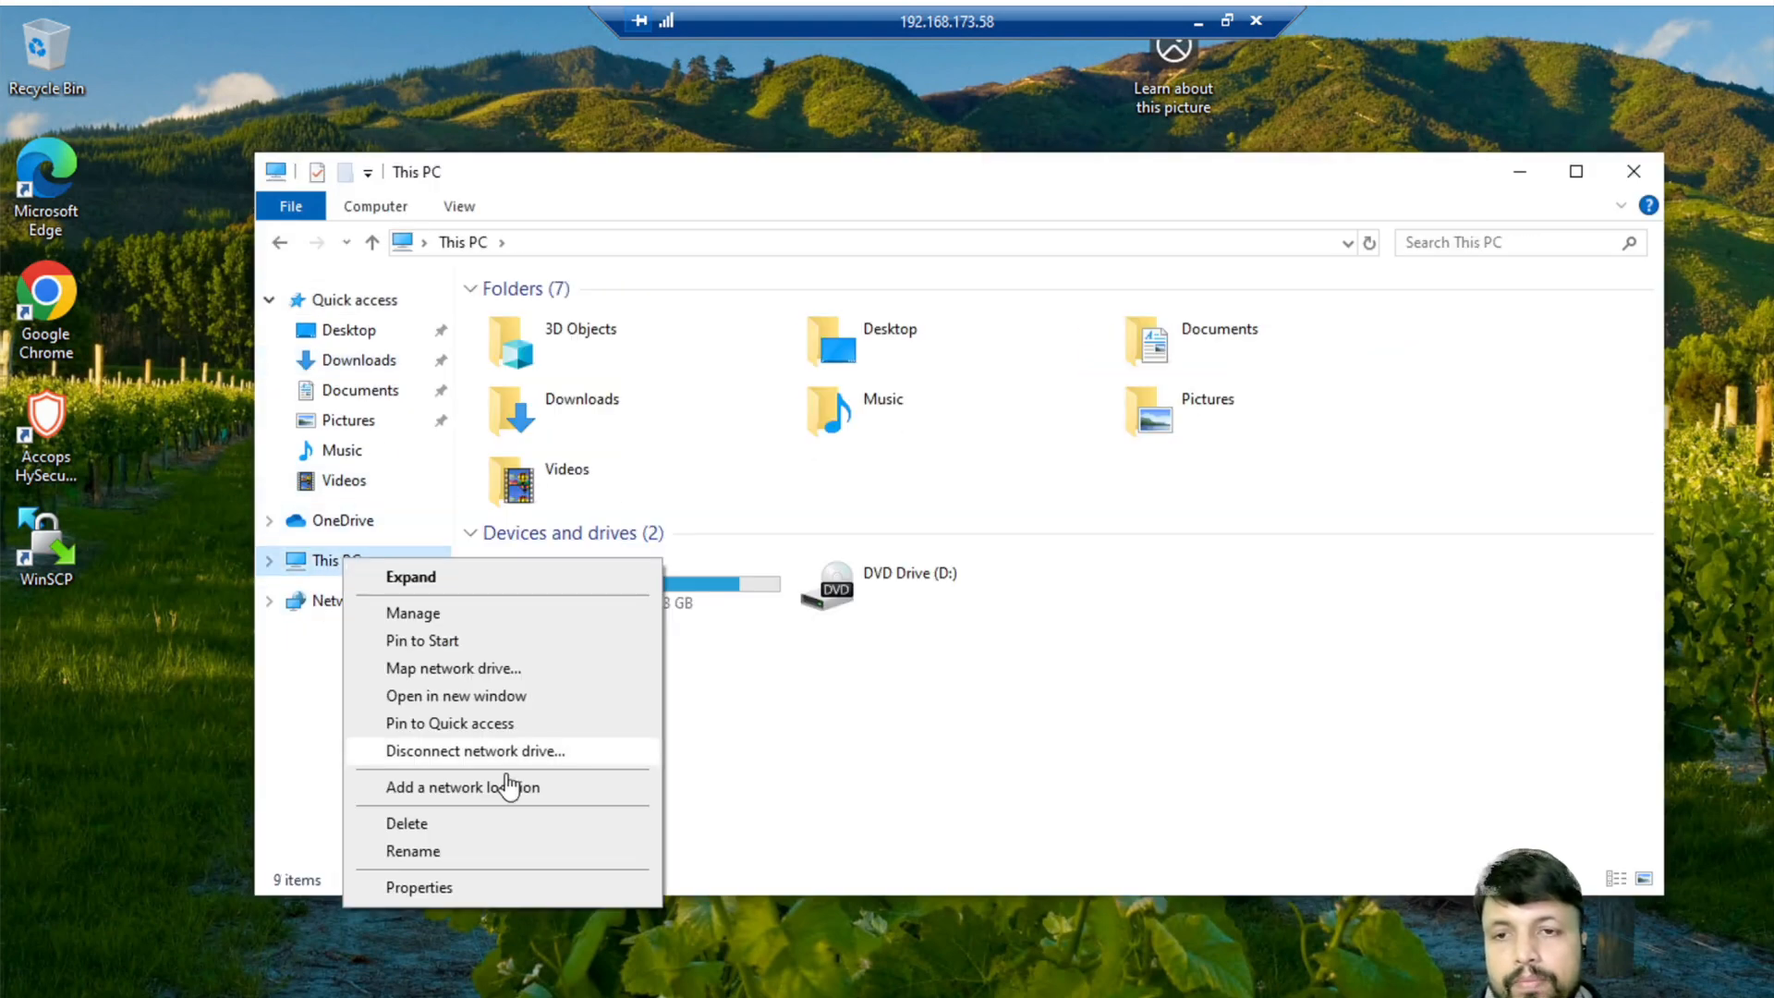
left_click(427, 888)
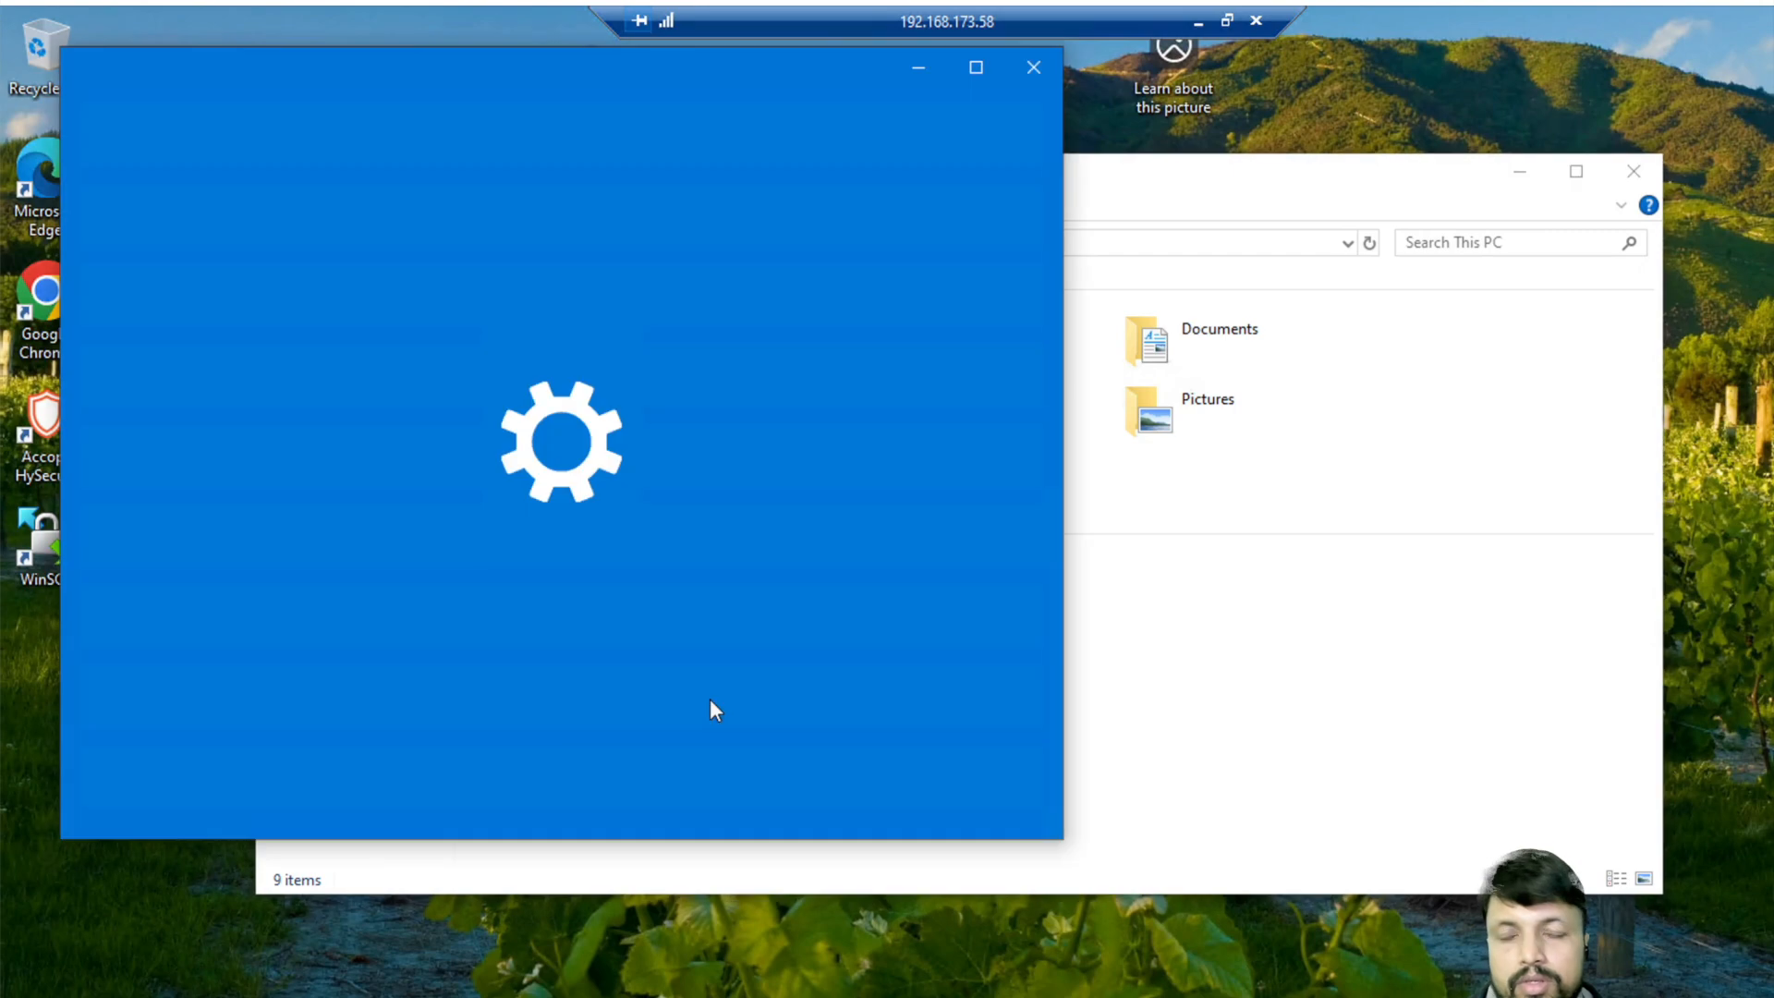
scroll(653, 383, "down", 10)
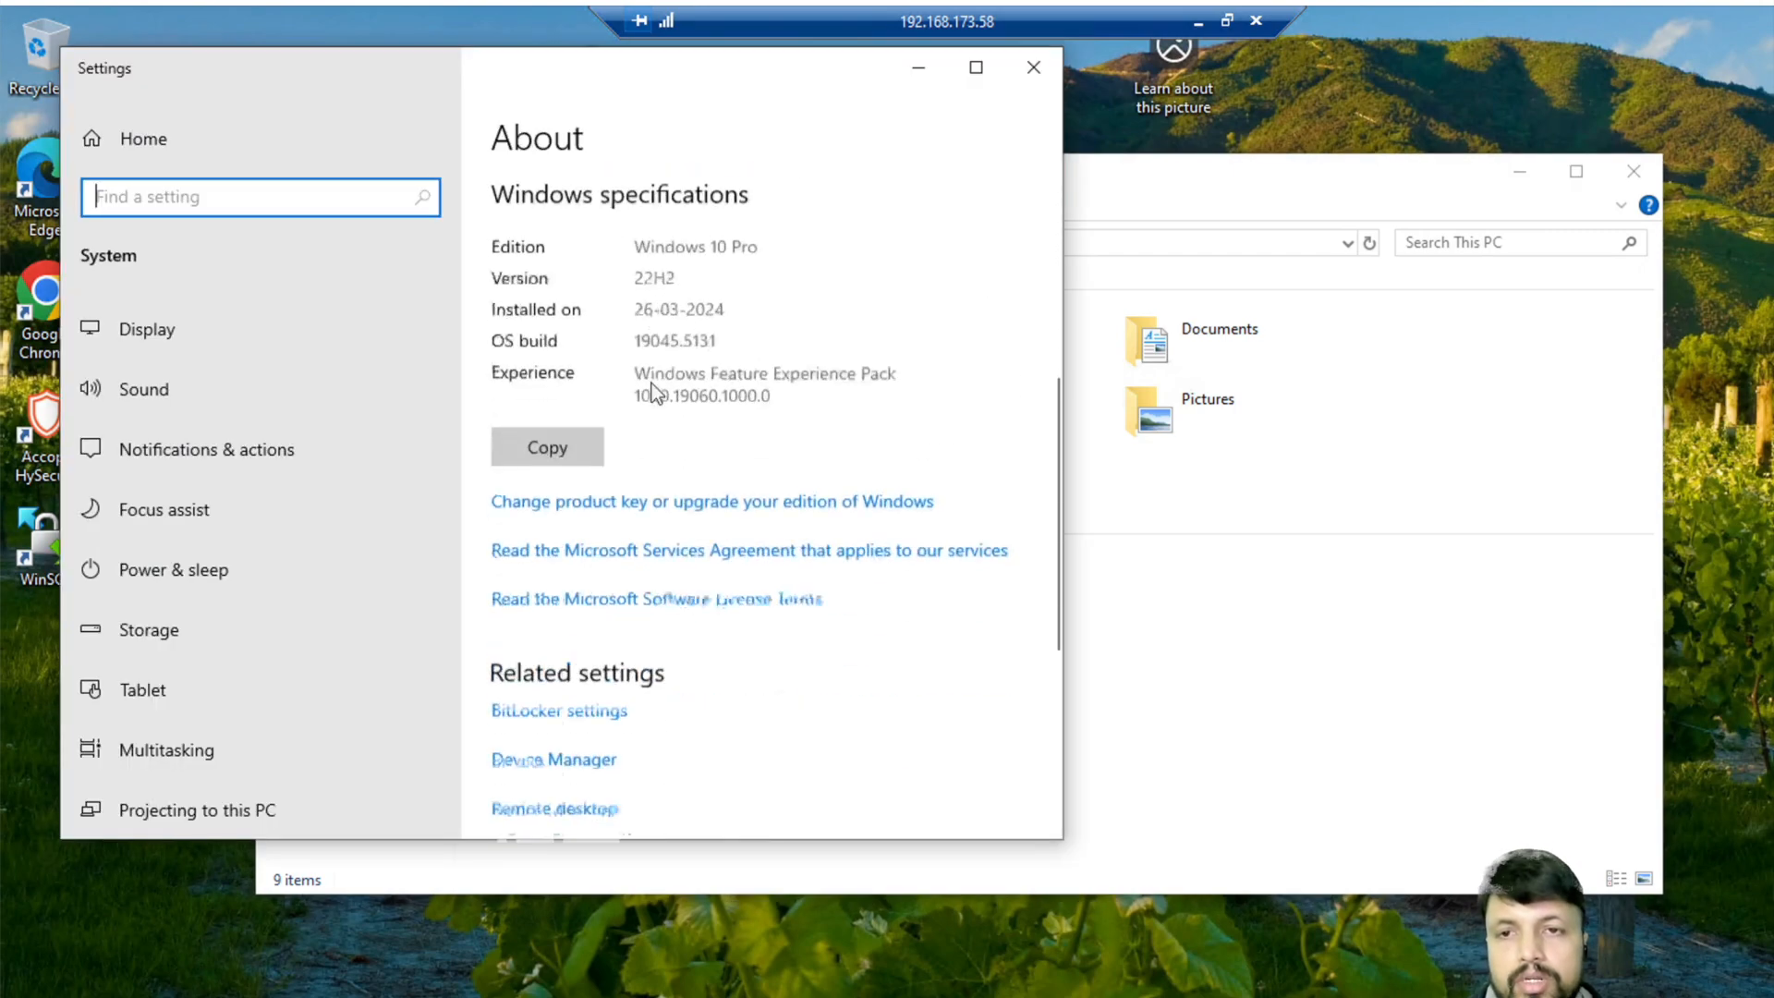
left_click(567, 464)
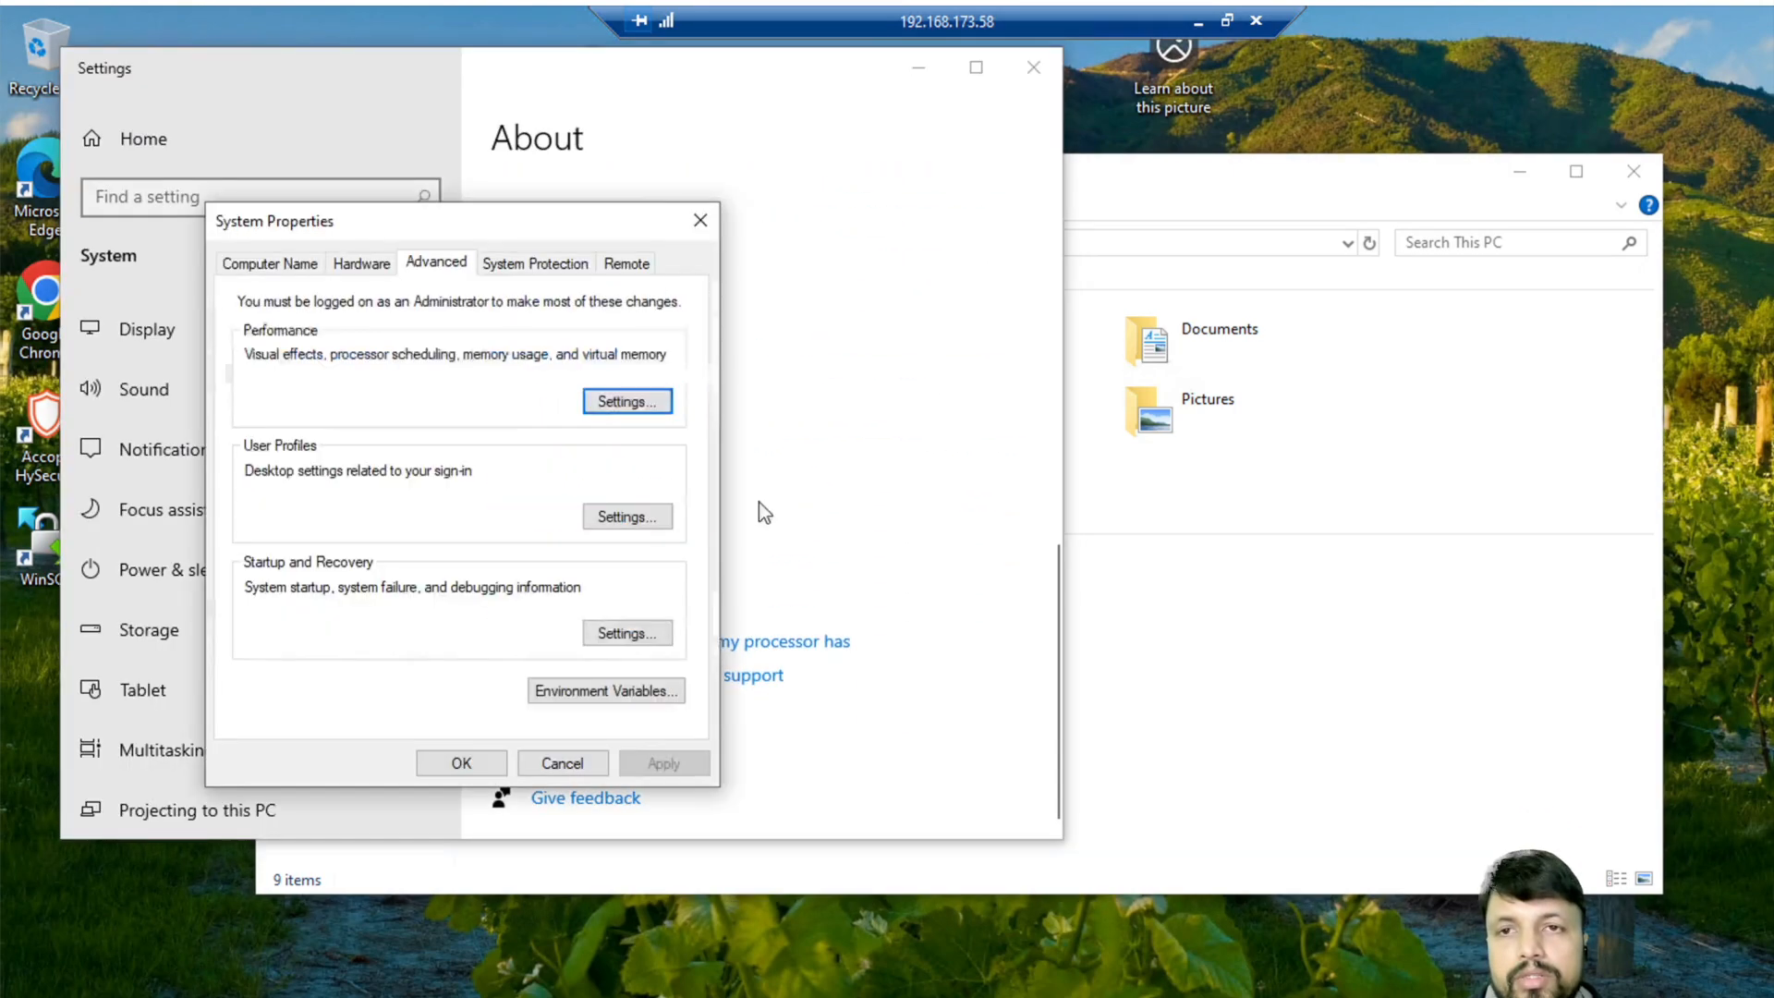
left_click(266, 266)
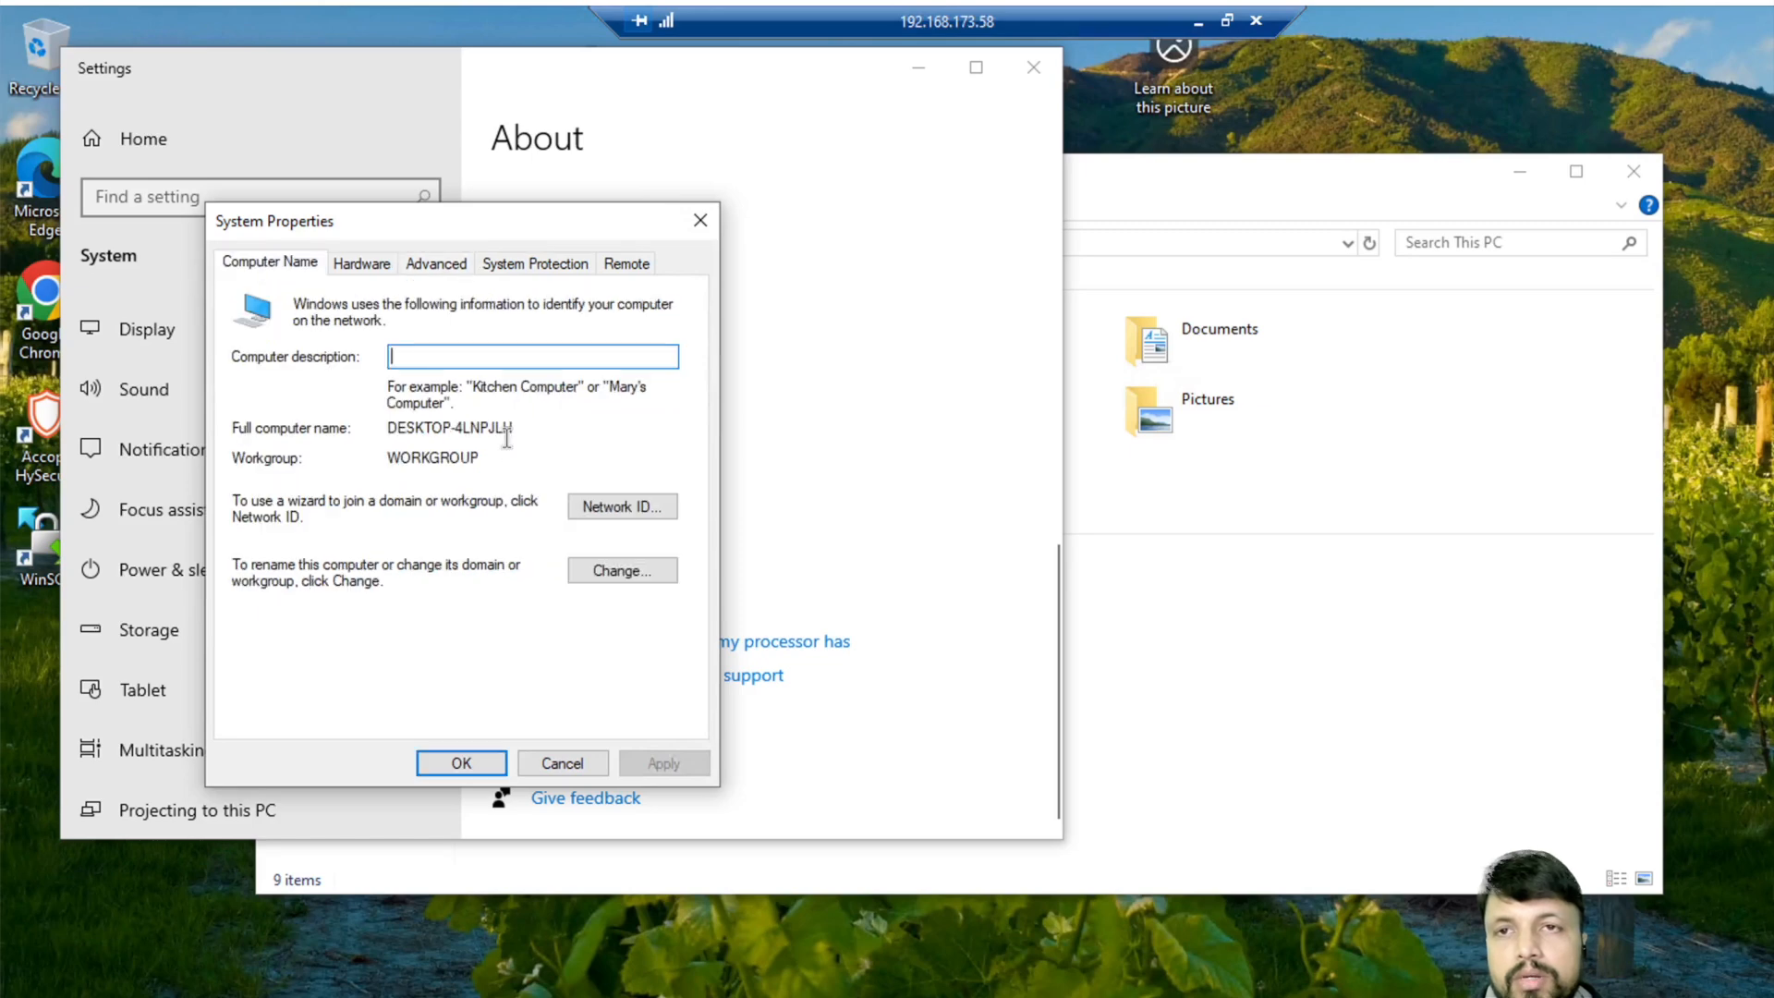
left_click(613, 580)
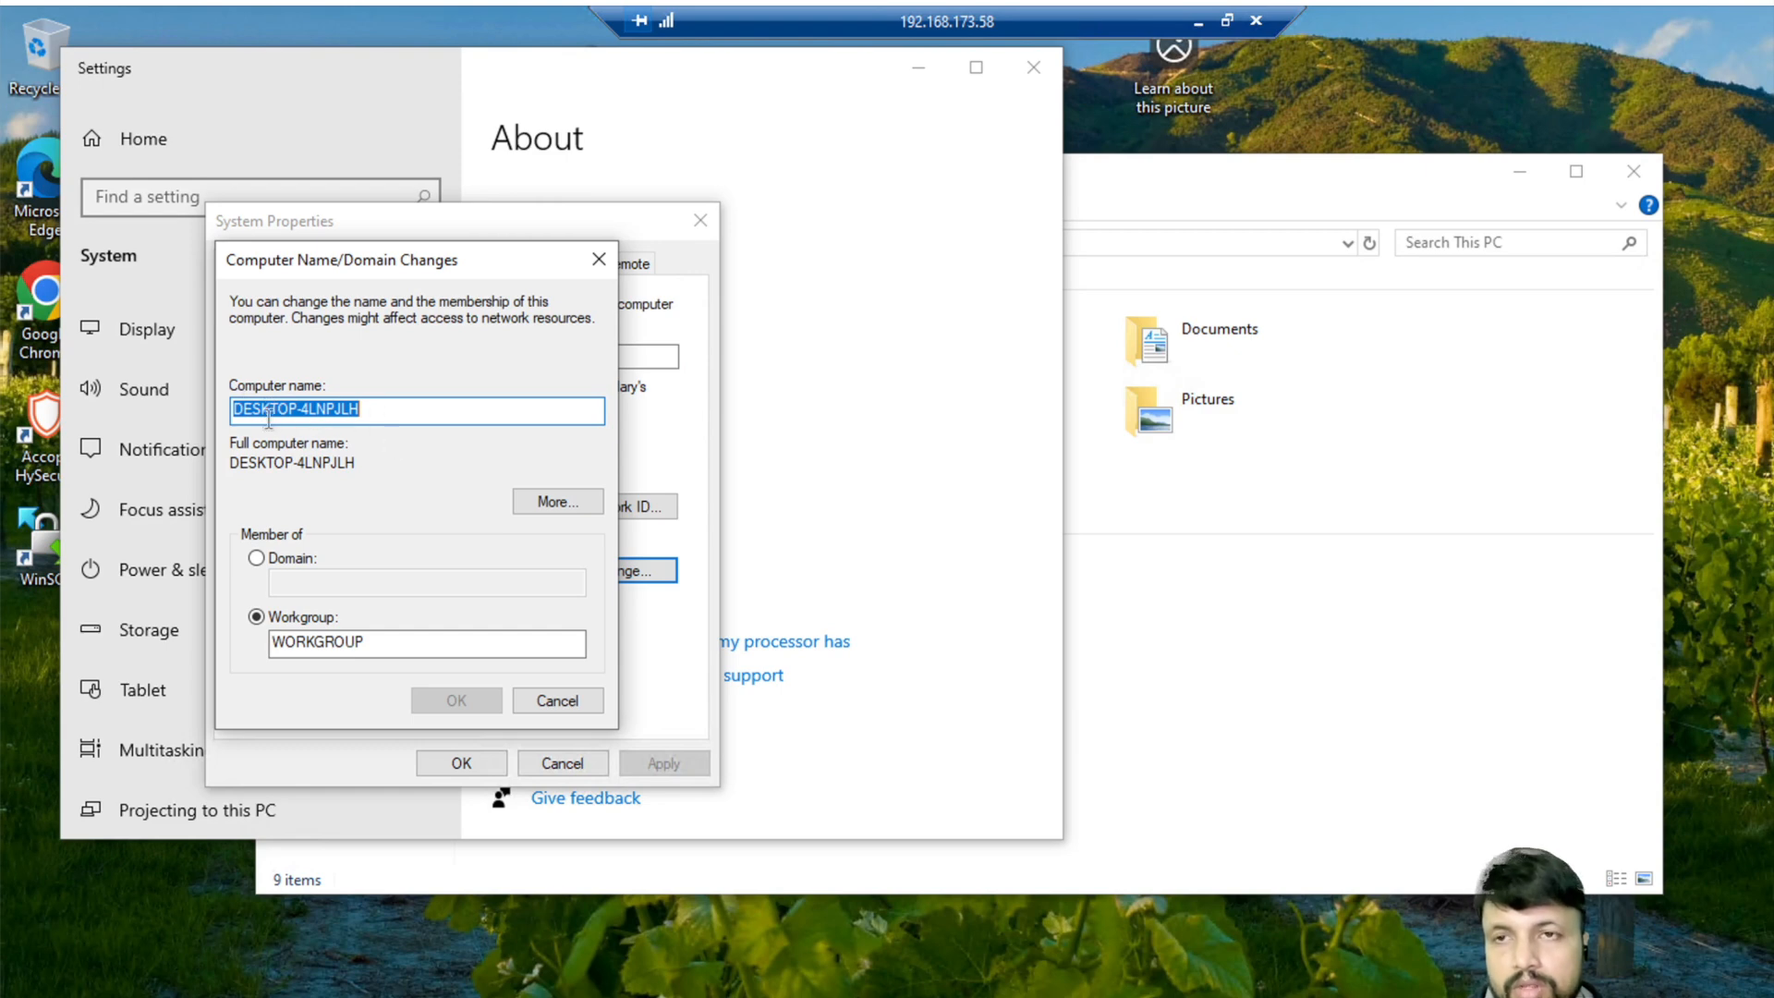
- Choose Domain membership, enter configfusion.com after checking the name in ADUC, and submit
left_click(397, 412)
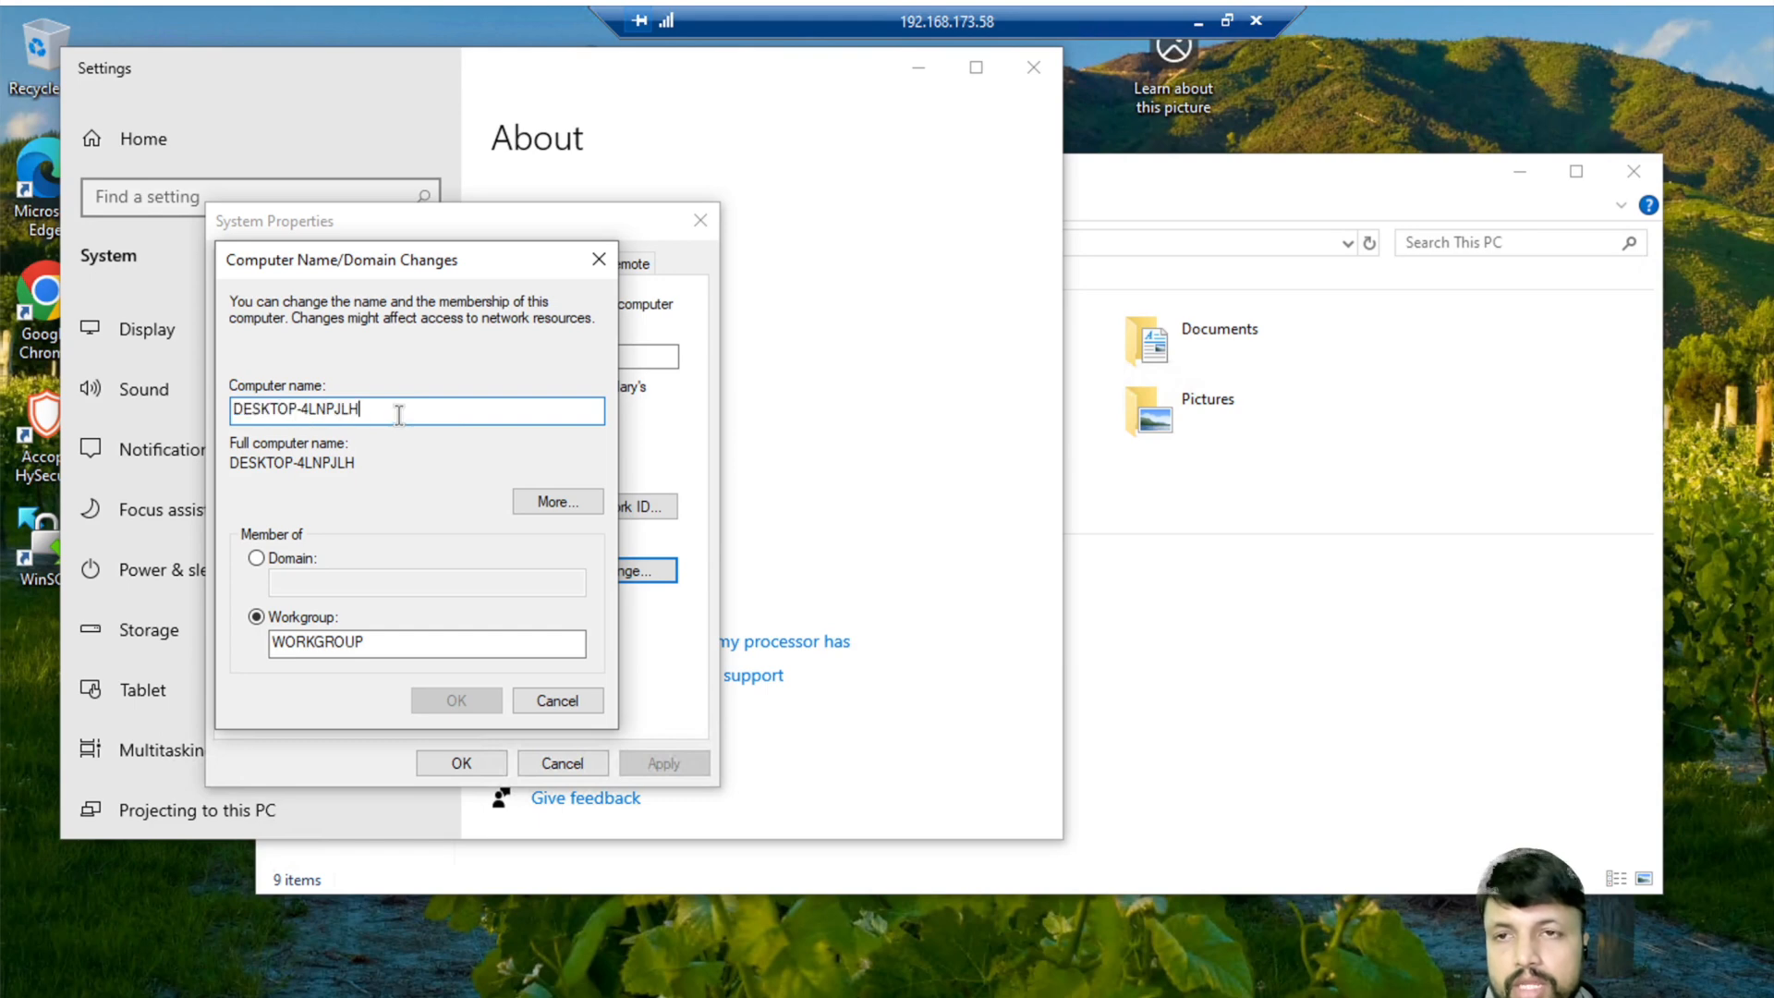
left_click(257, 558)
left_click(365, 586)
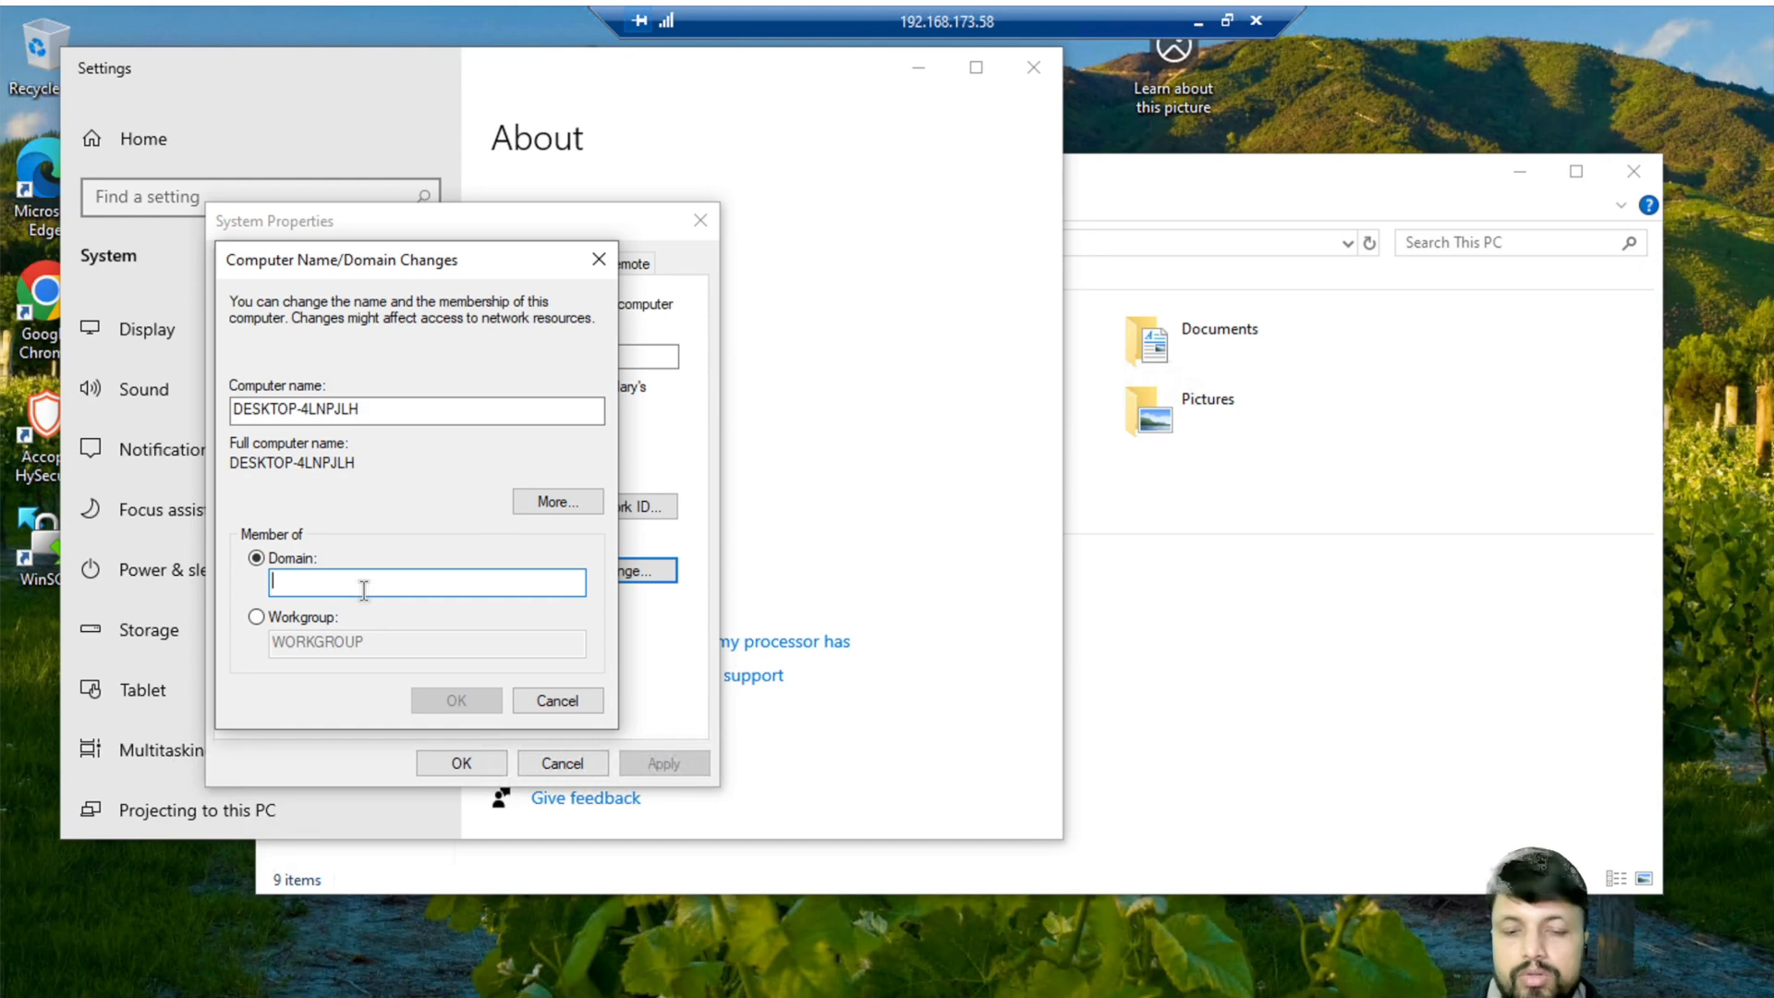
type("configfusion")
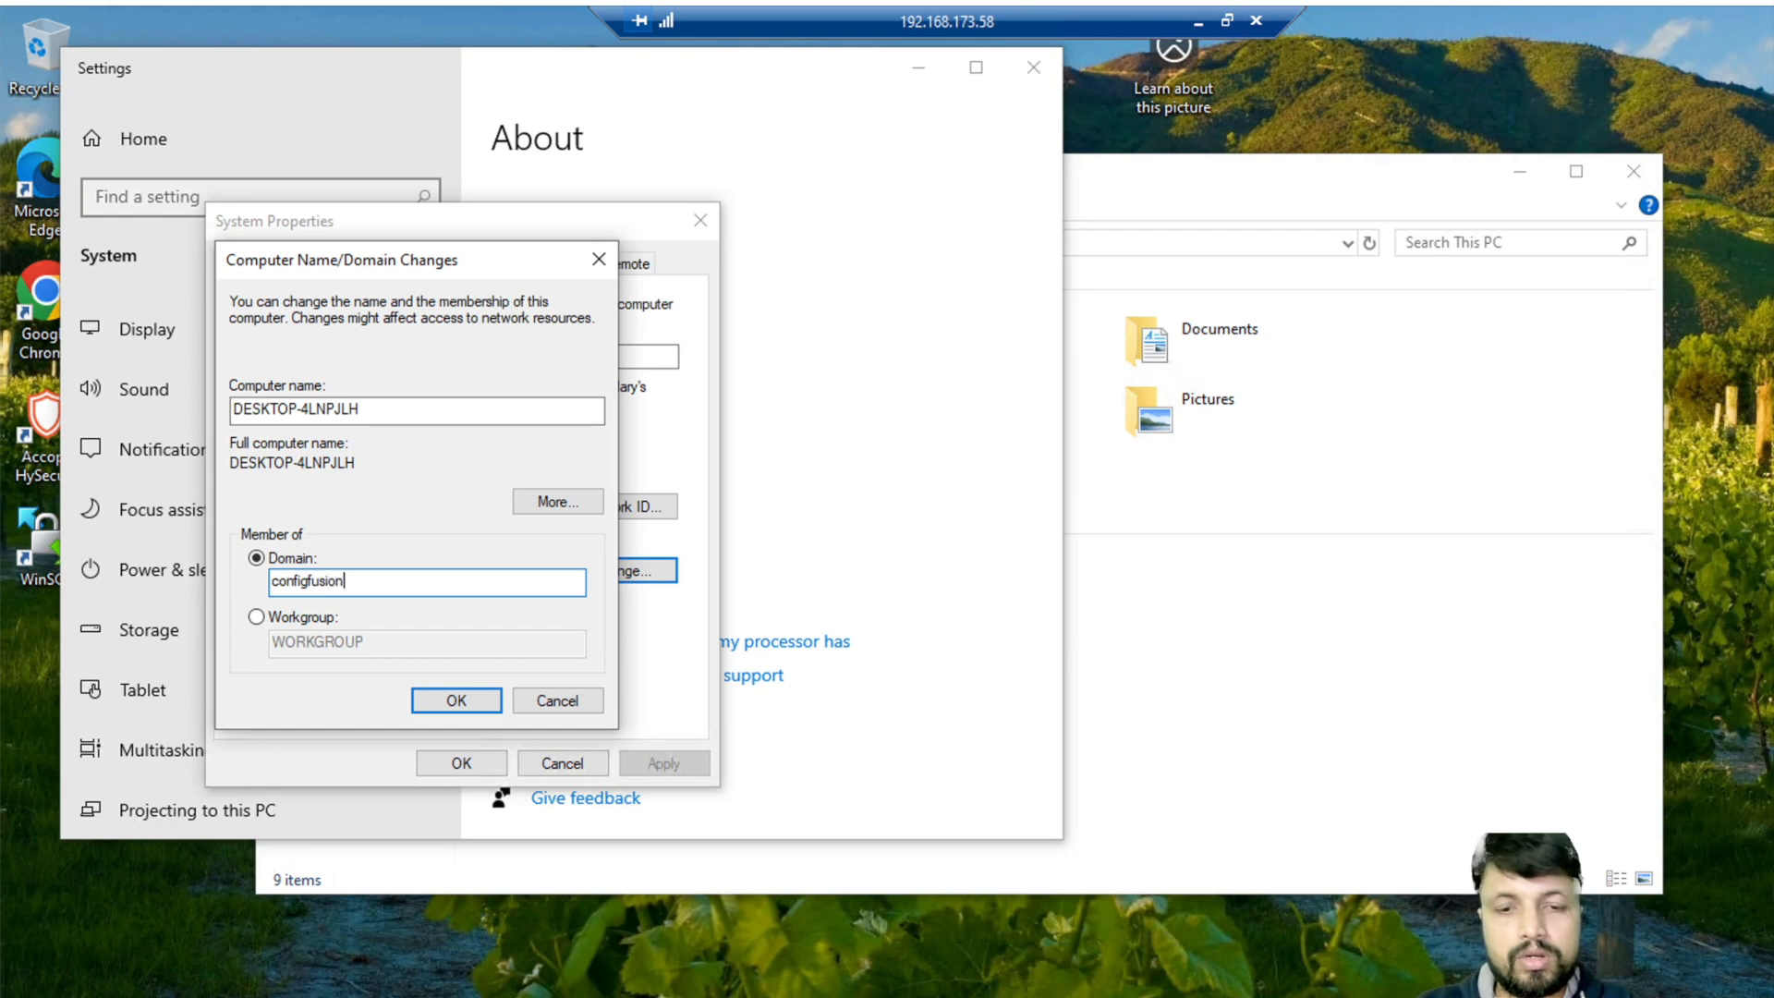
left_click(1200, 21)
left_click(77, 162)
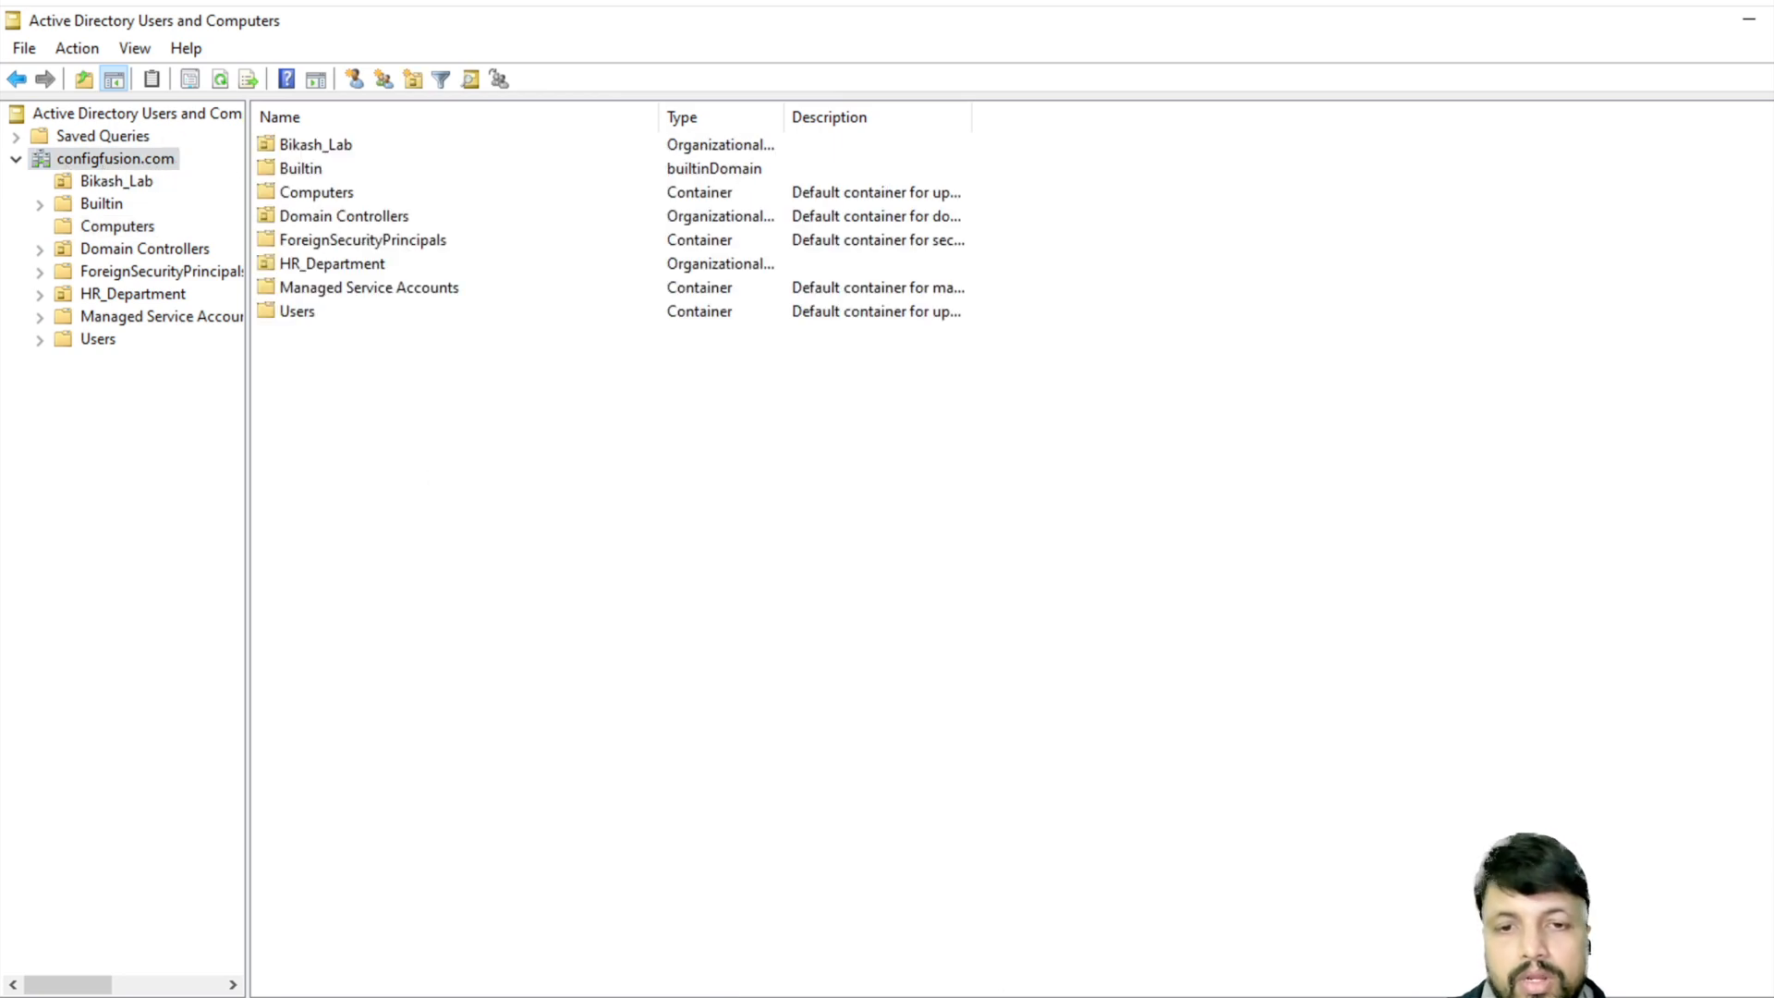
key("alt+Tab")
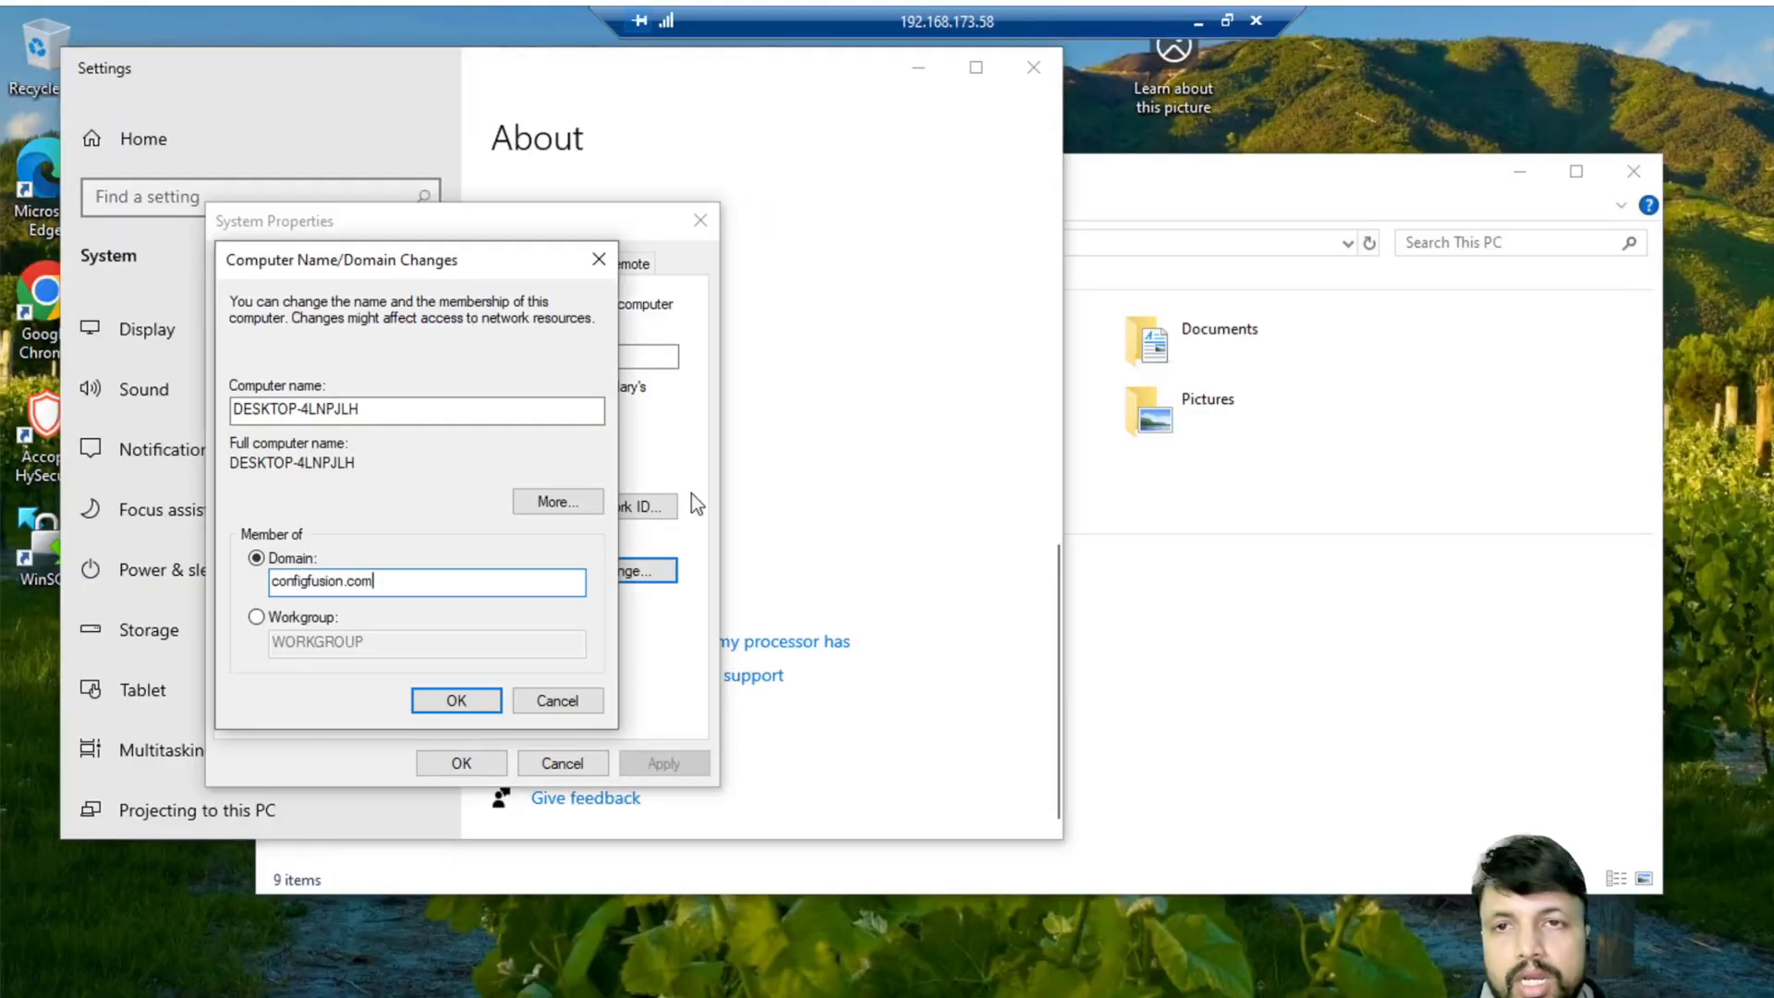
left_click(447, 697)
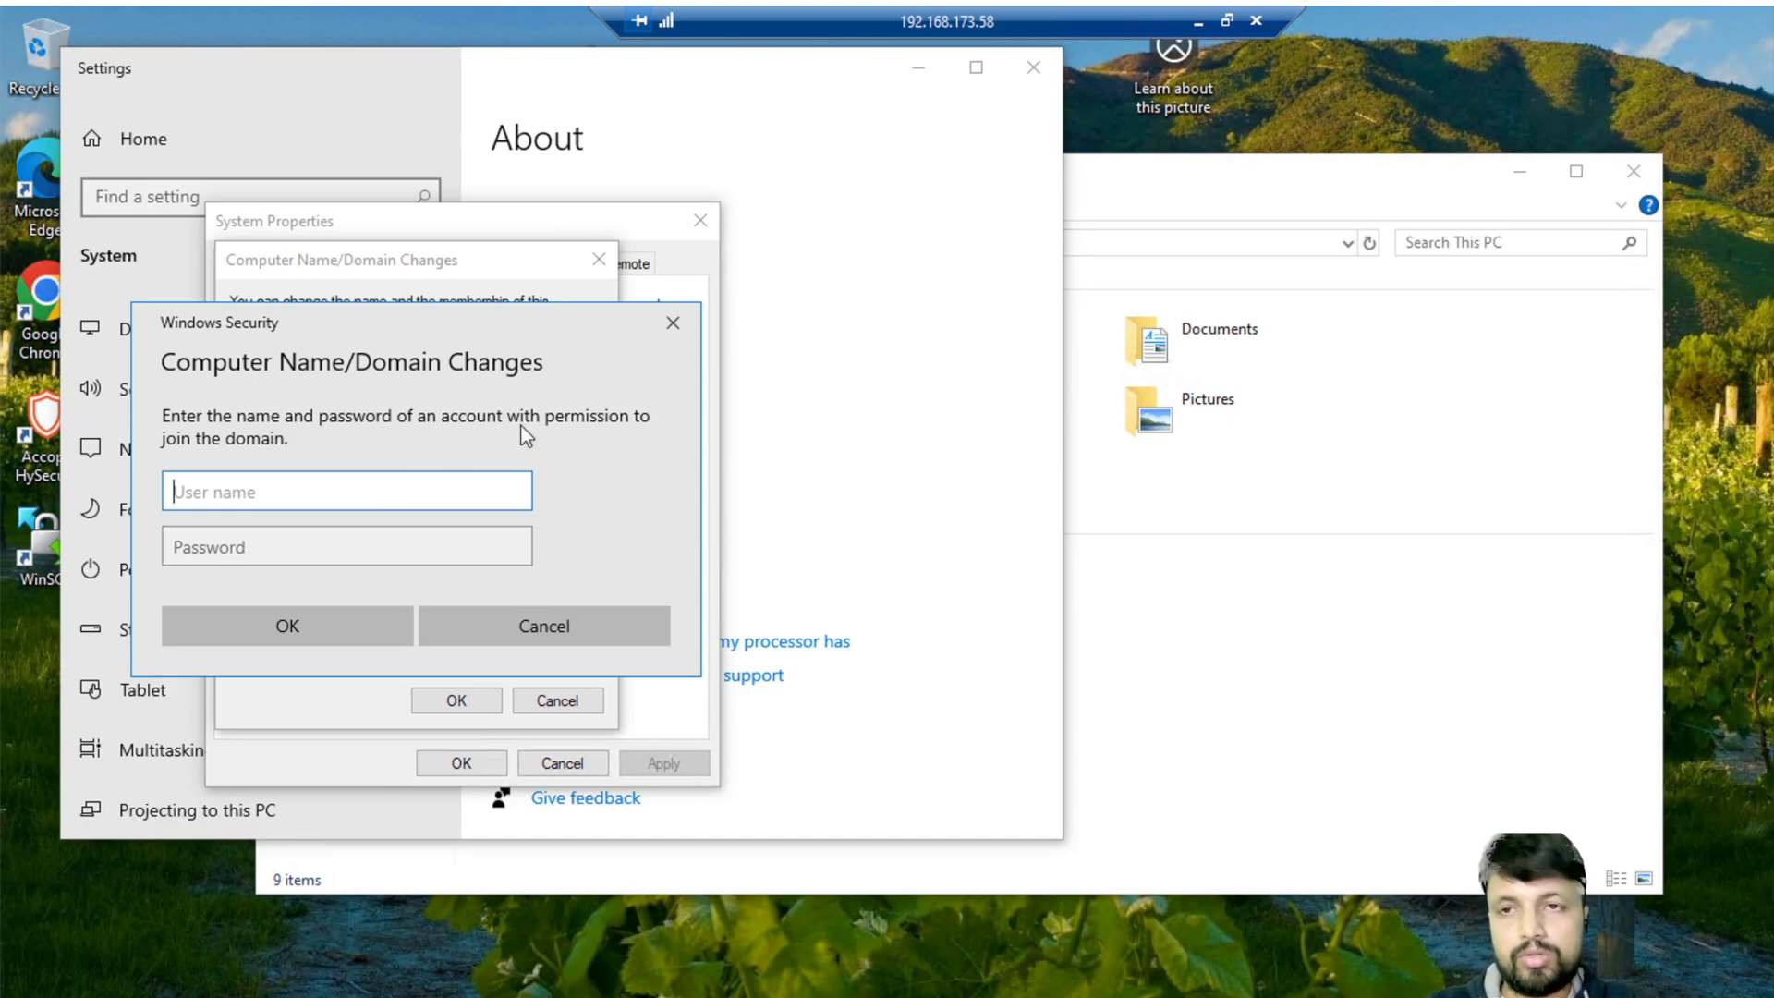
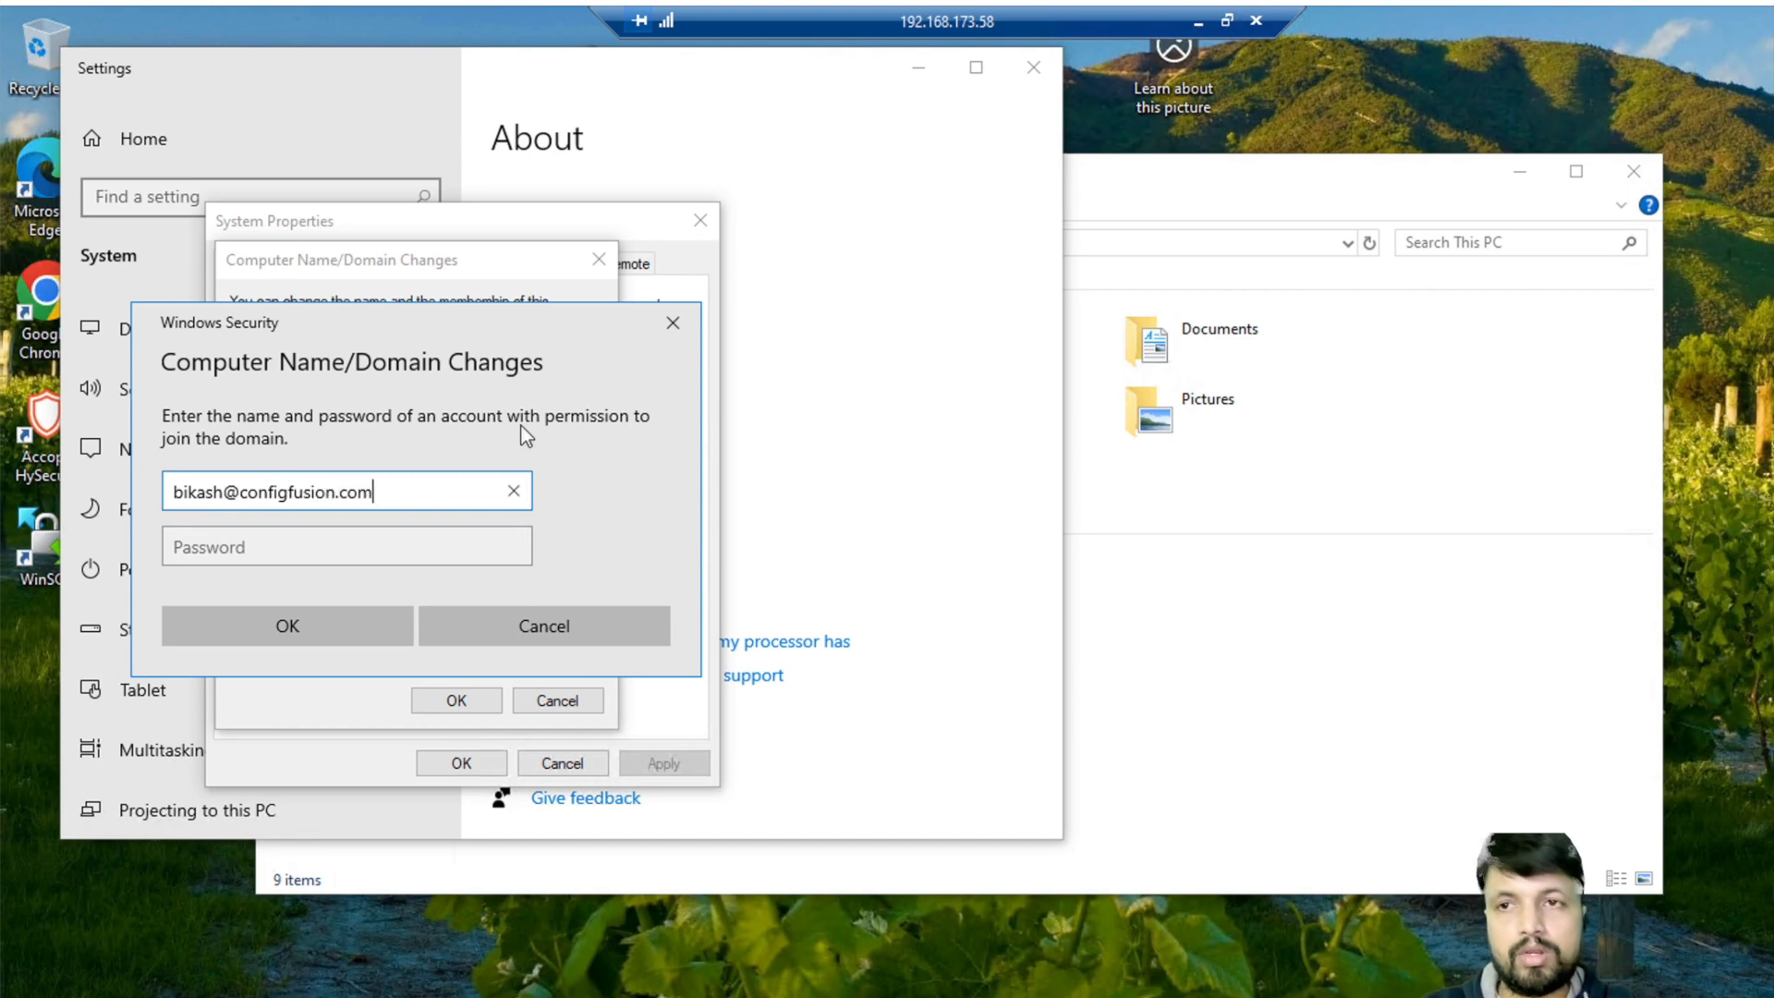
- Authenticate with the domain account to join configfusion.com and acknowledge the welcome message
key("Tab")
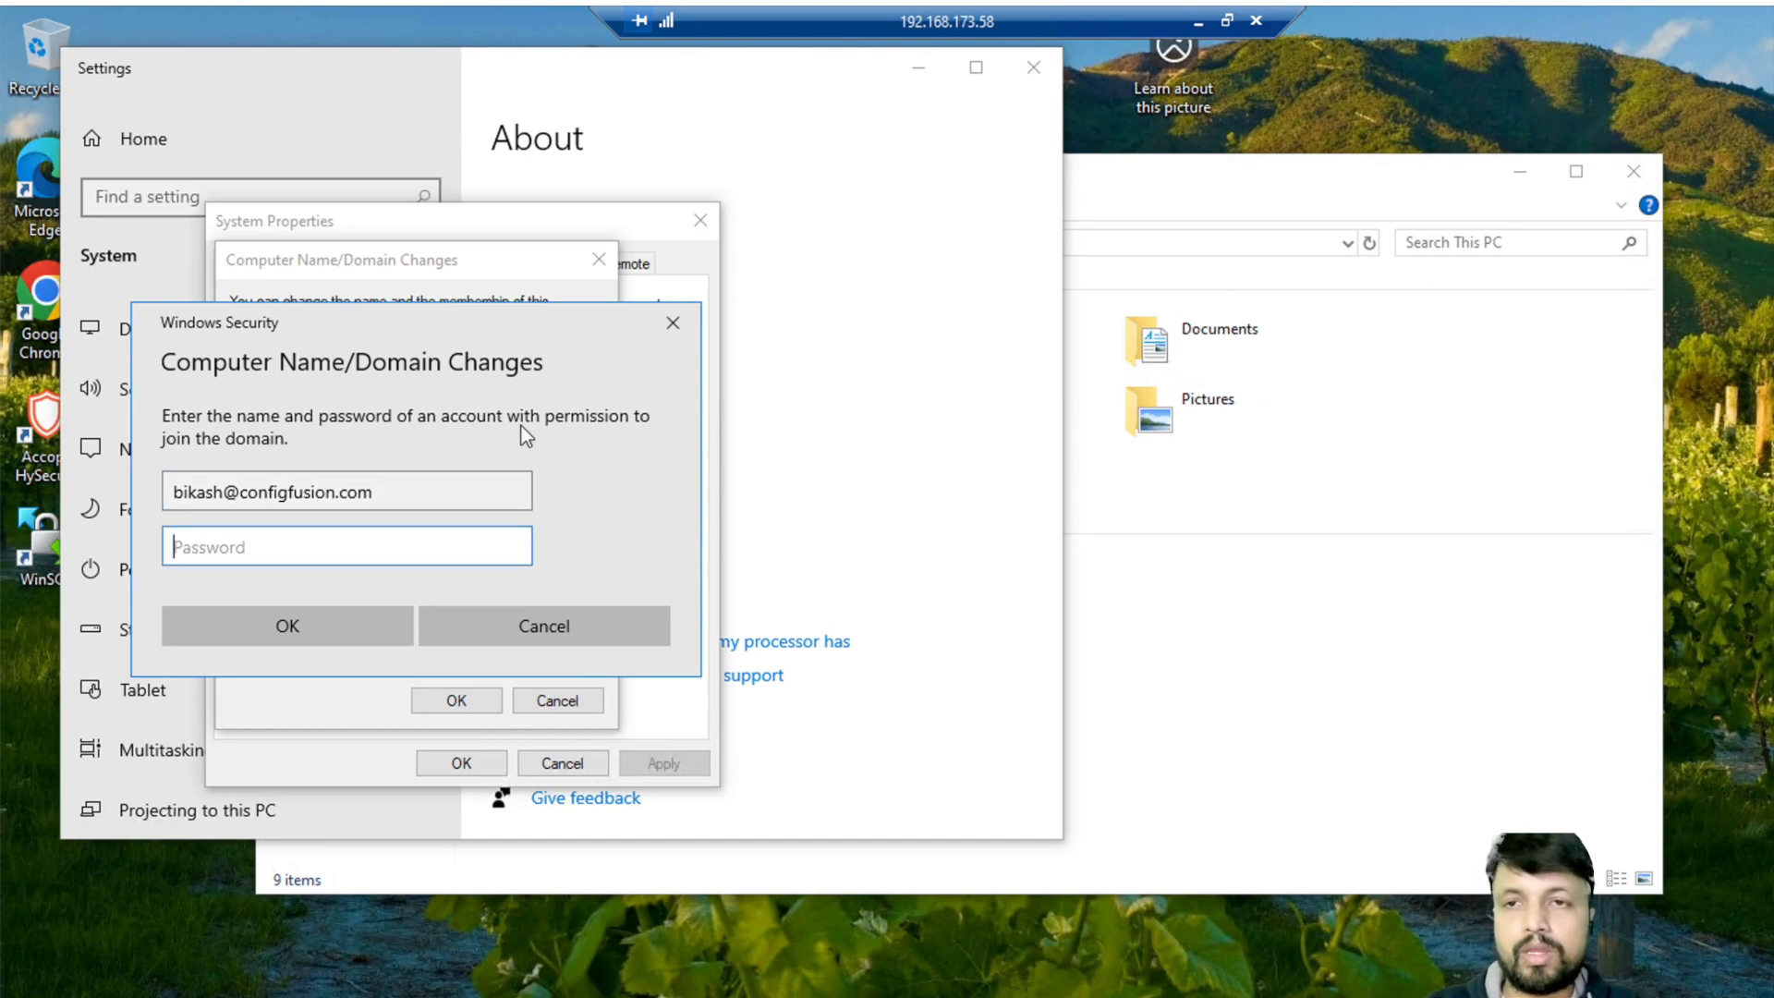
type("*******")
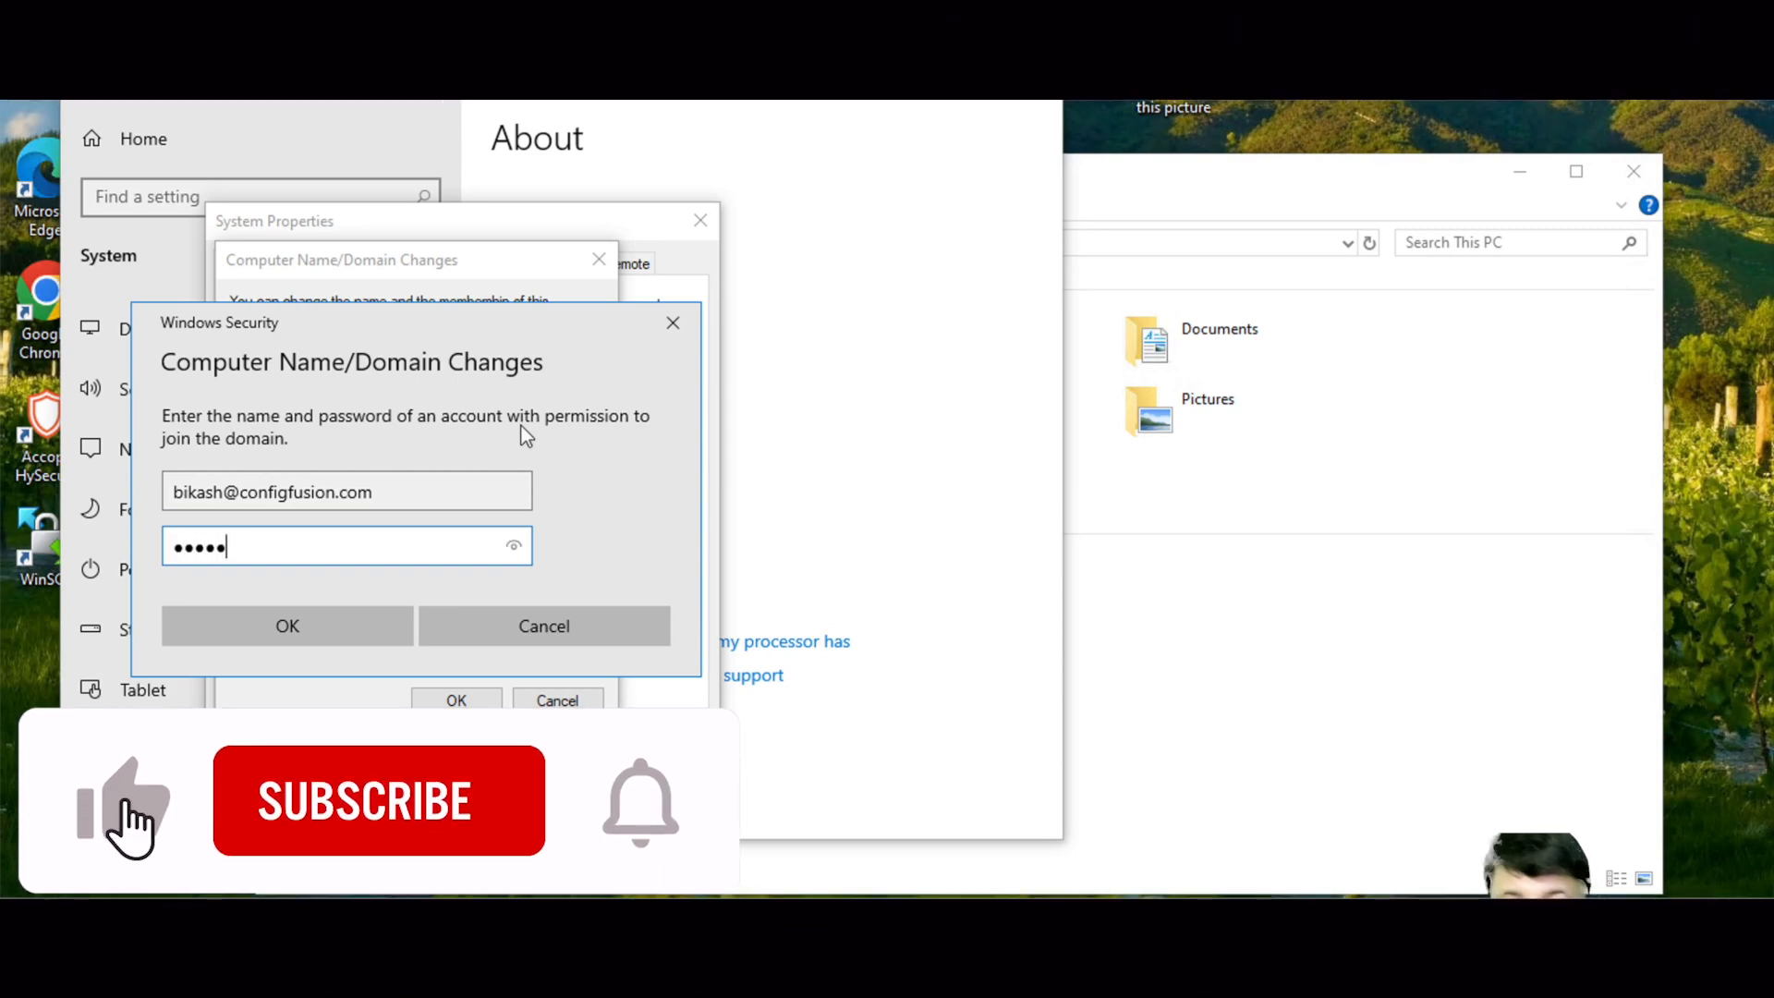
type("***")
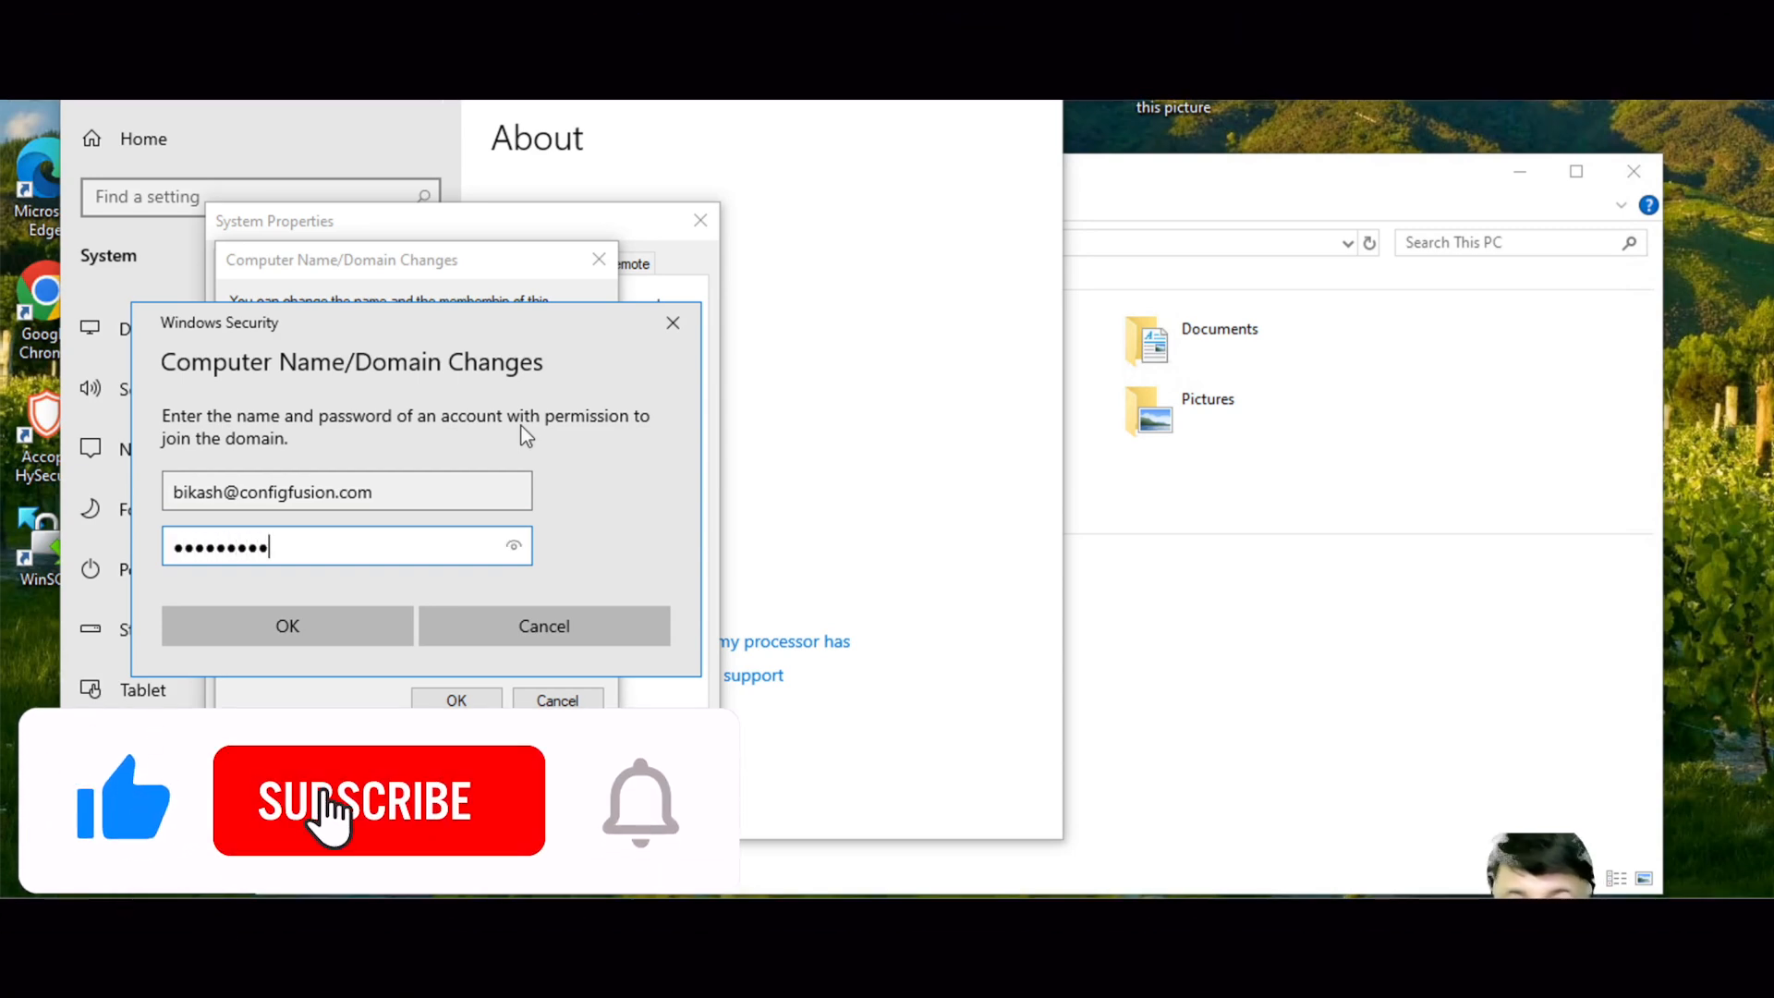
left_click(342, 637)
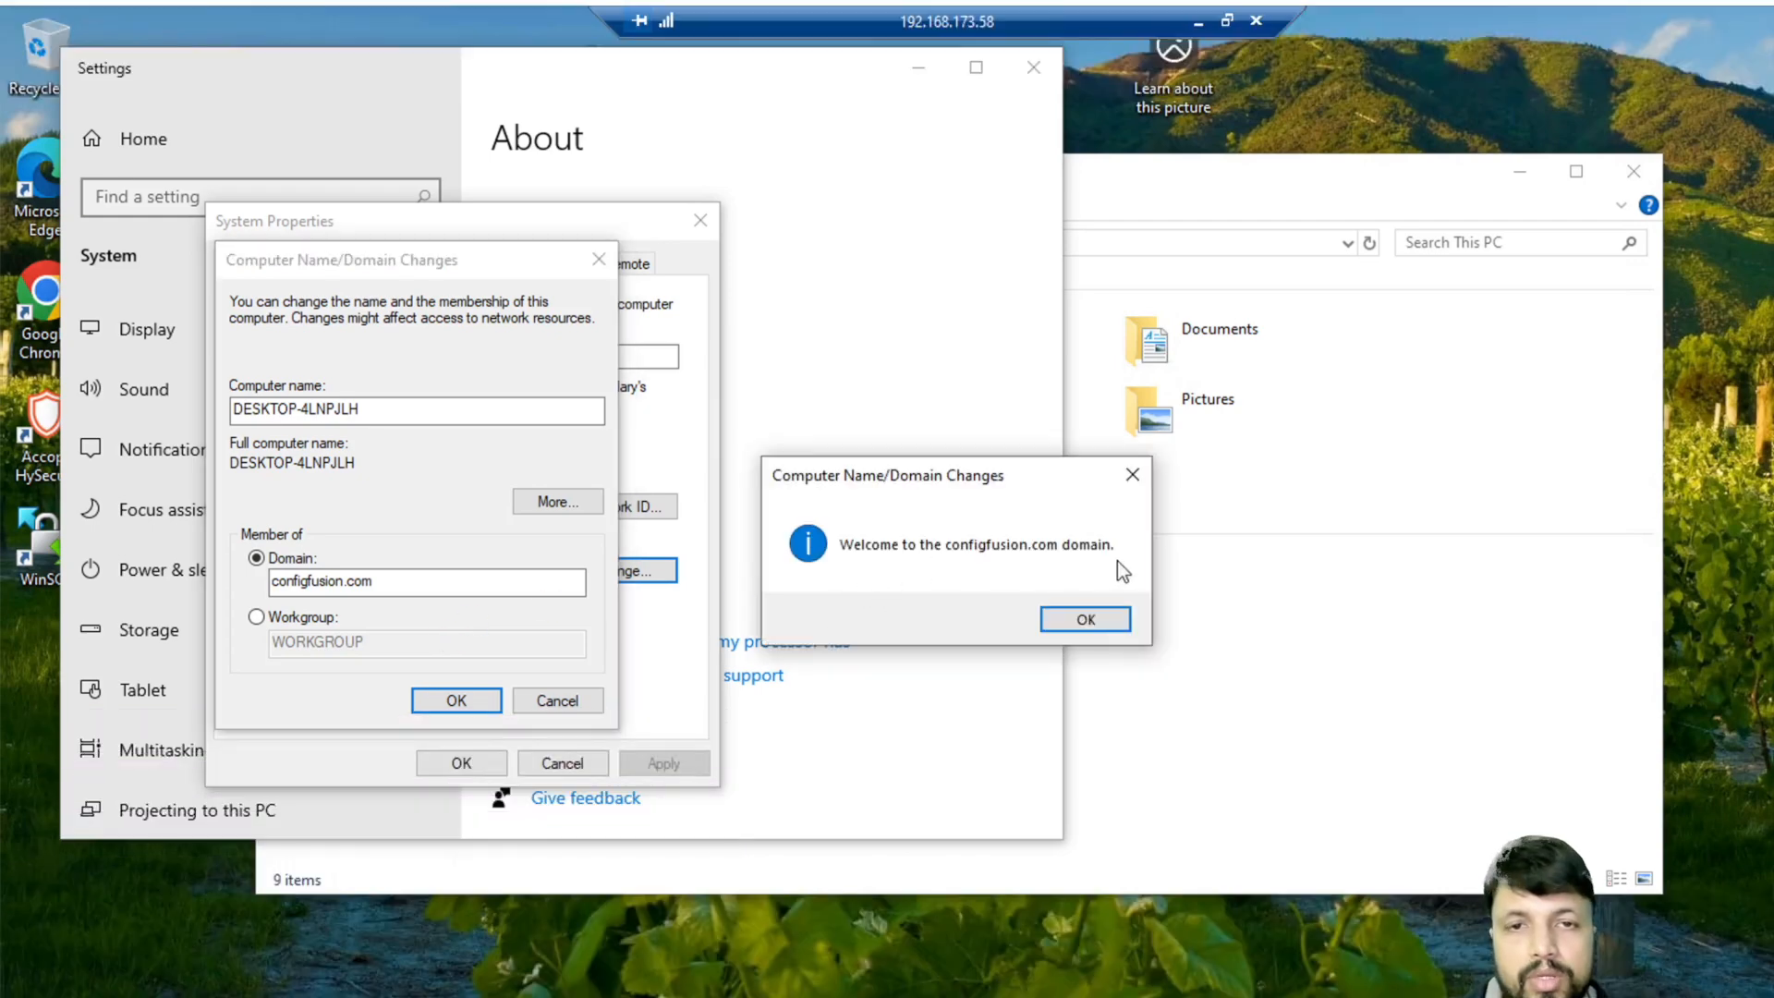
left_click(1083, 619)
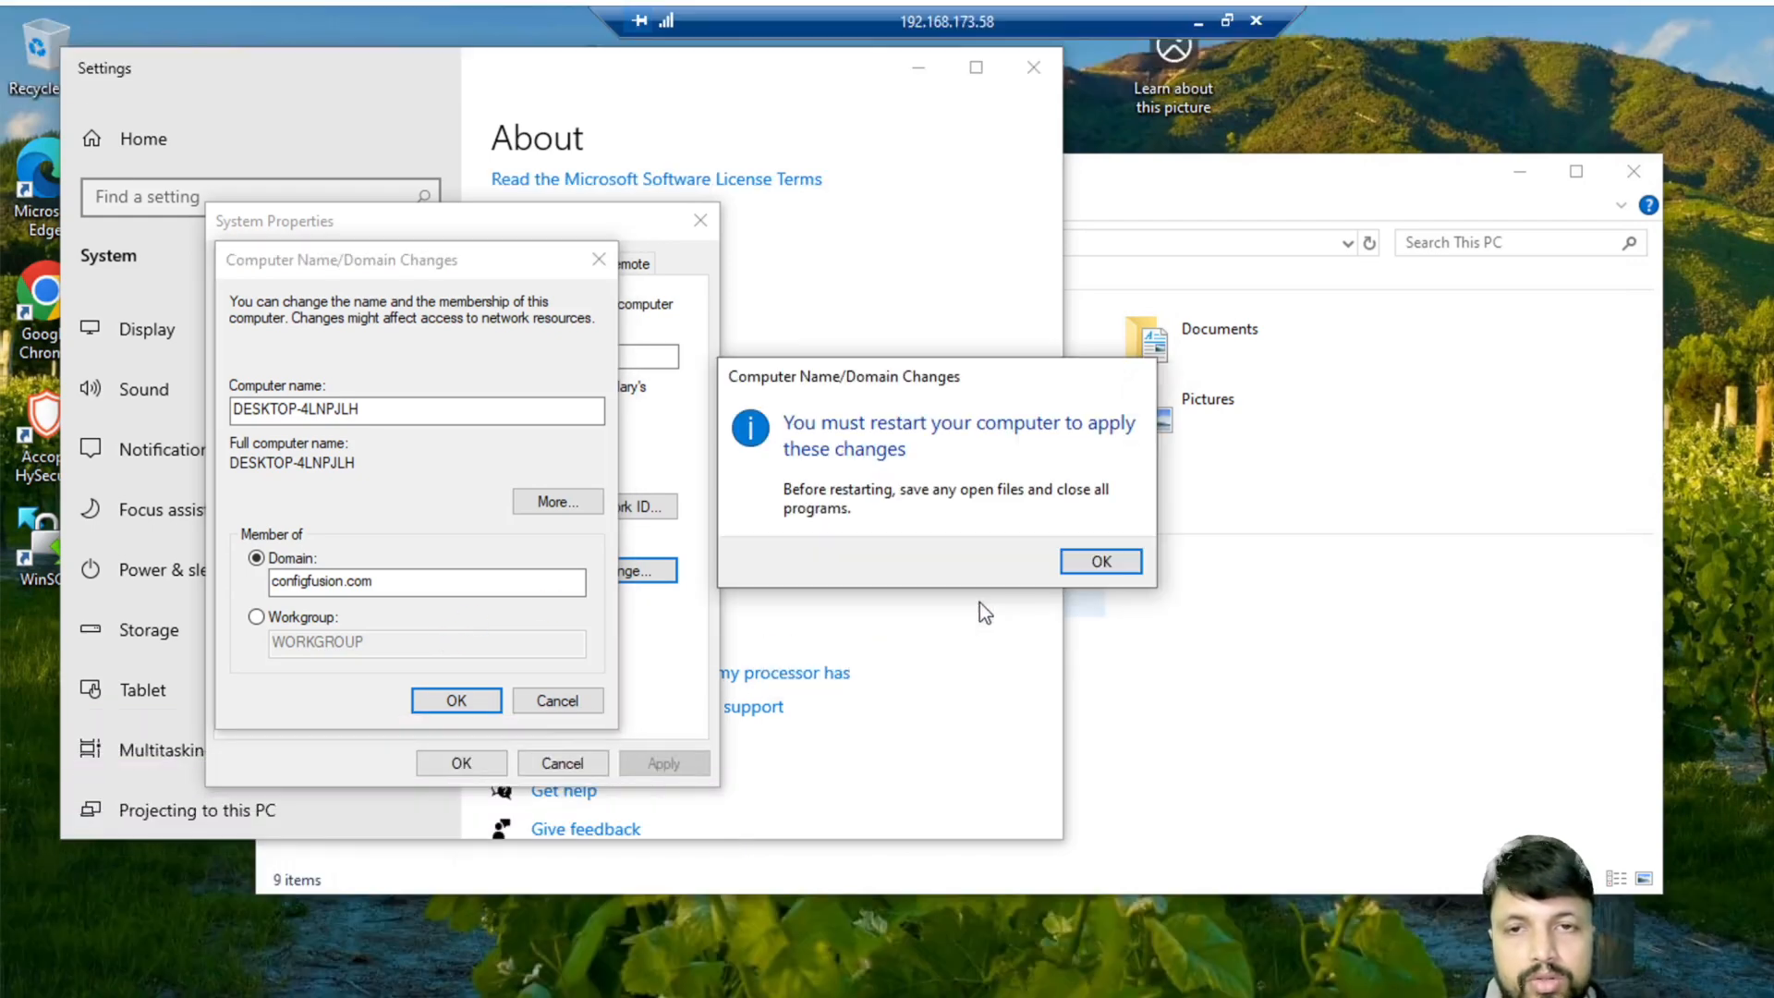
- Acknowledge the restart notice, close System Properties, and restart the PC now
left_click(1101, 562)
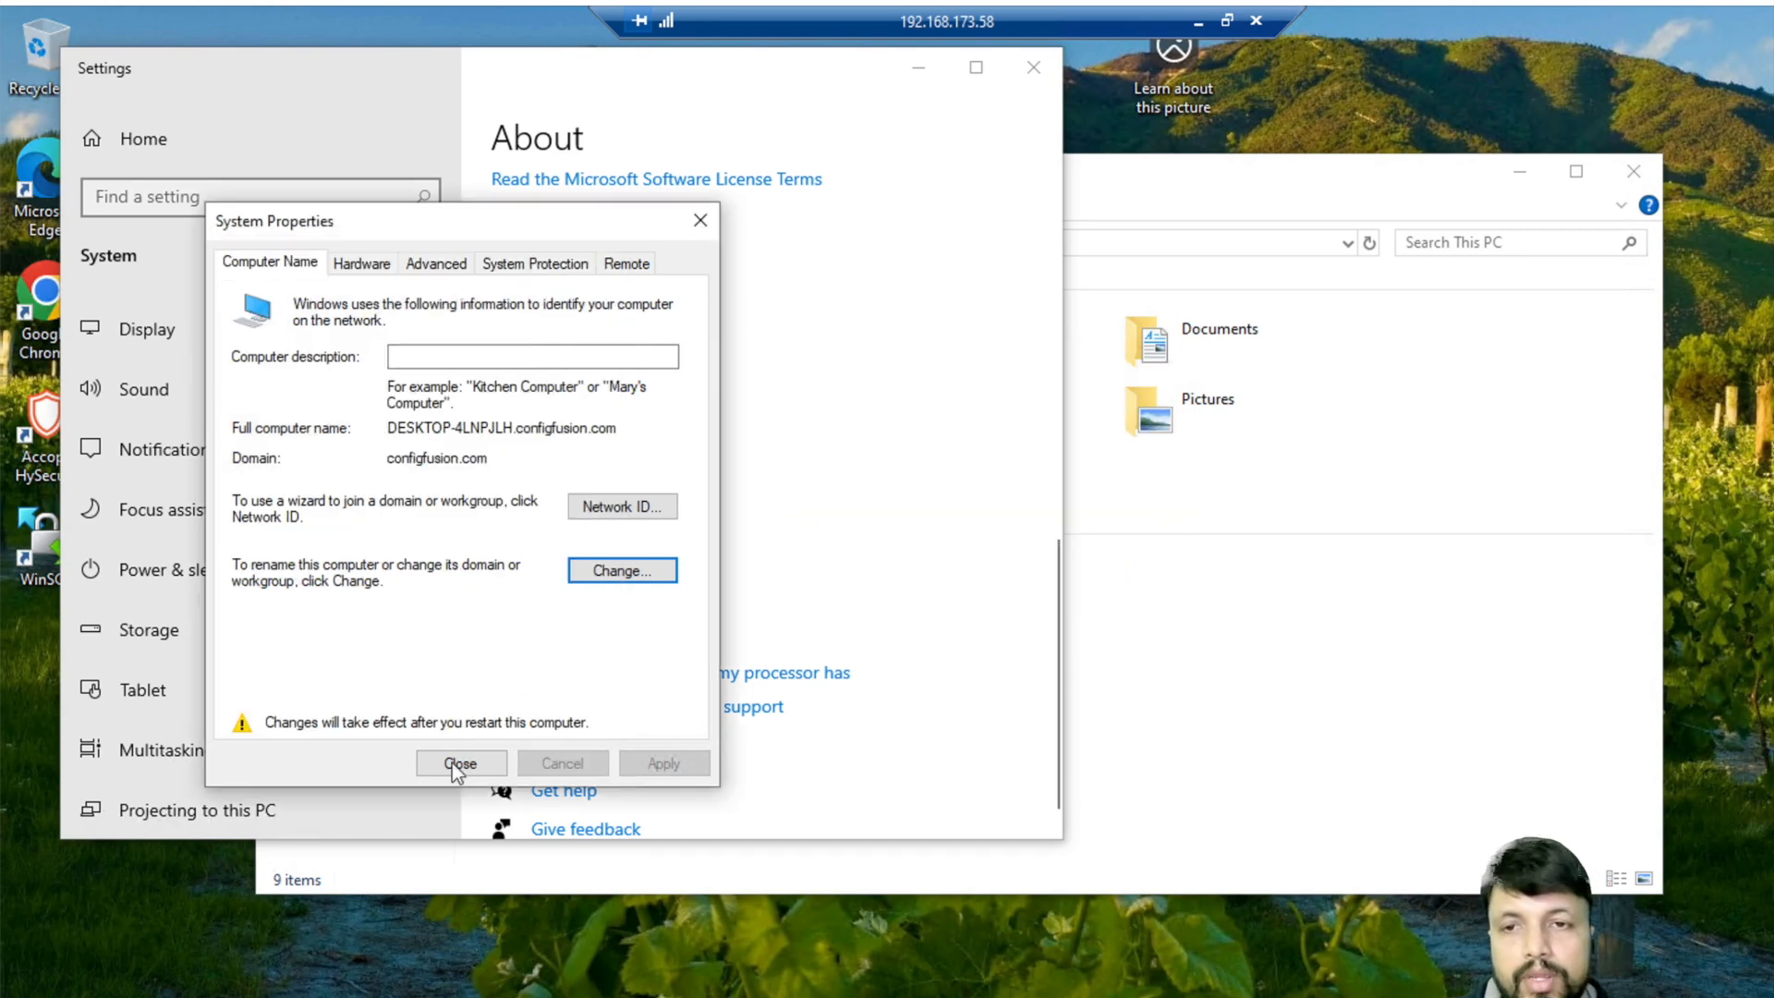
left_click(459, 762)
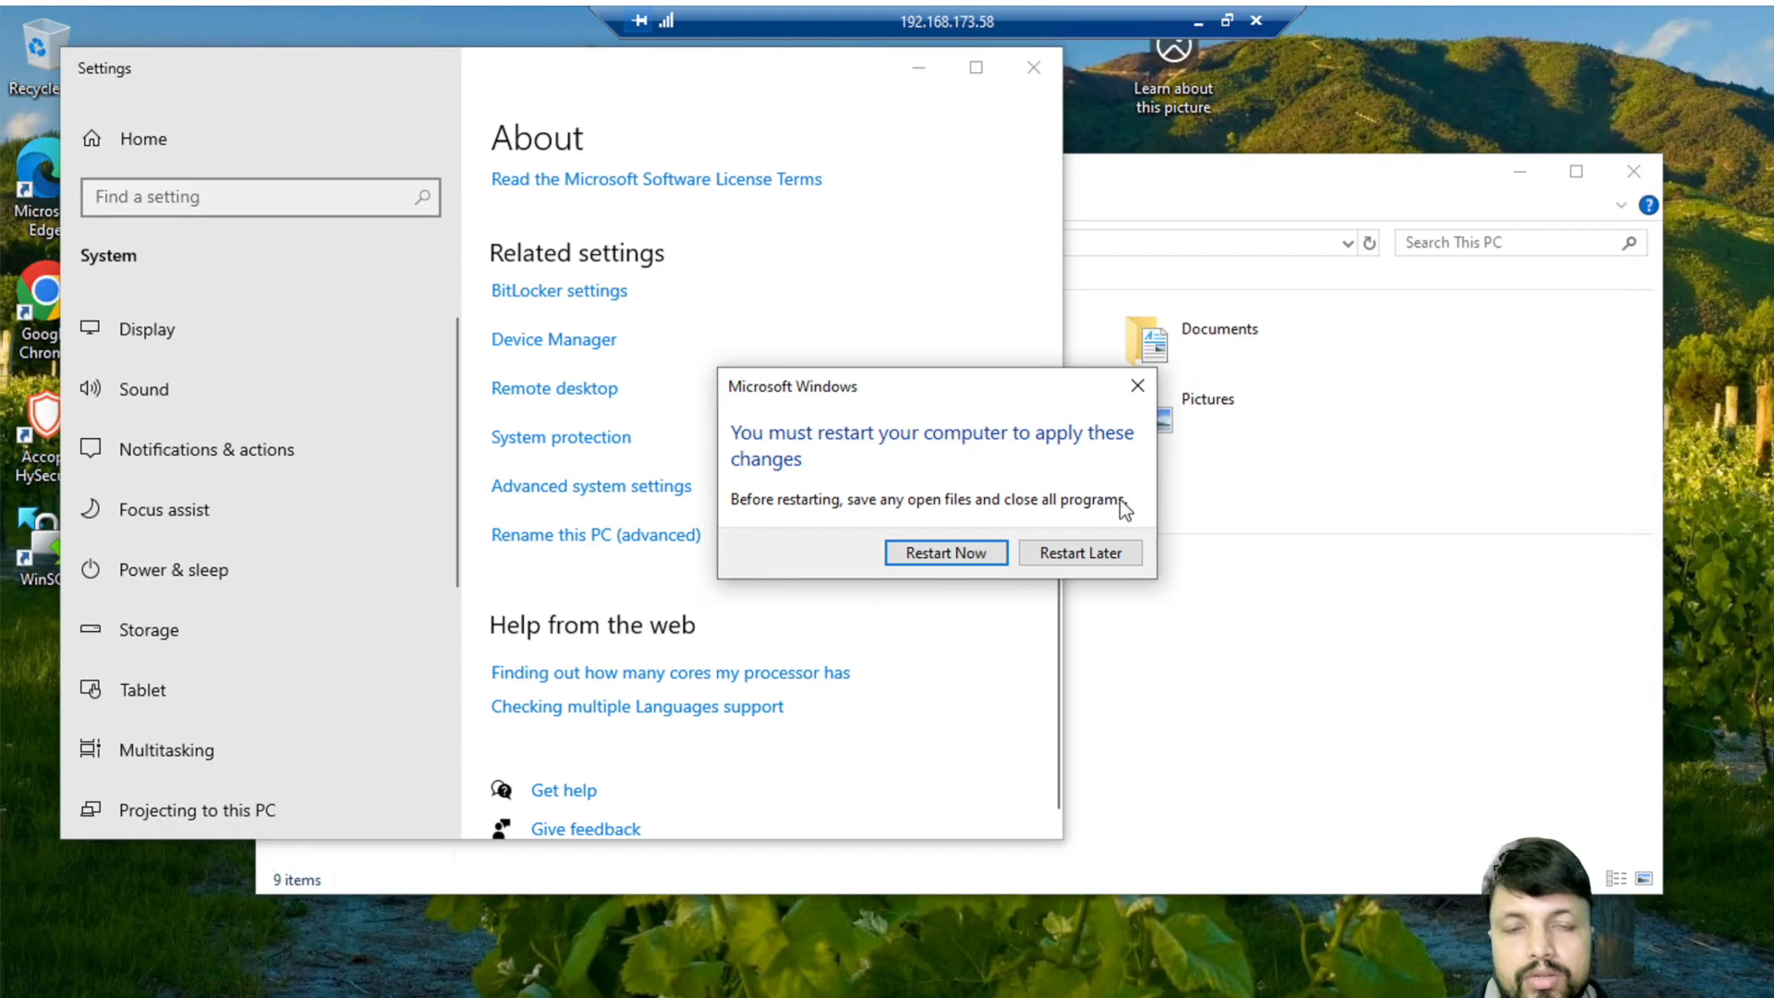
left_click(942, 554)
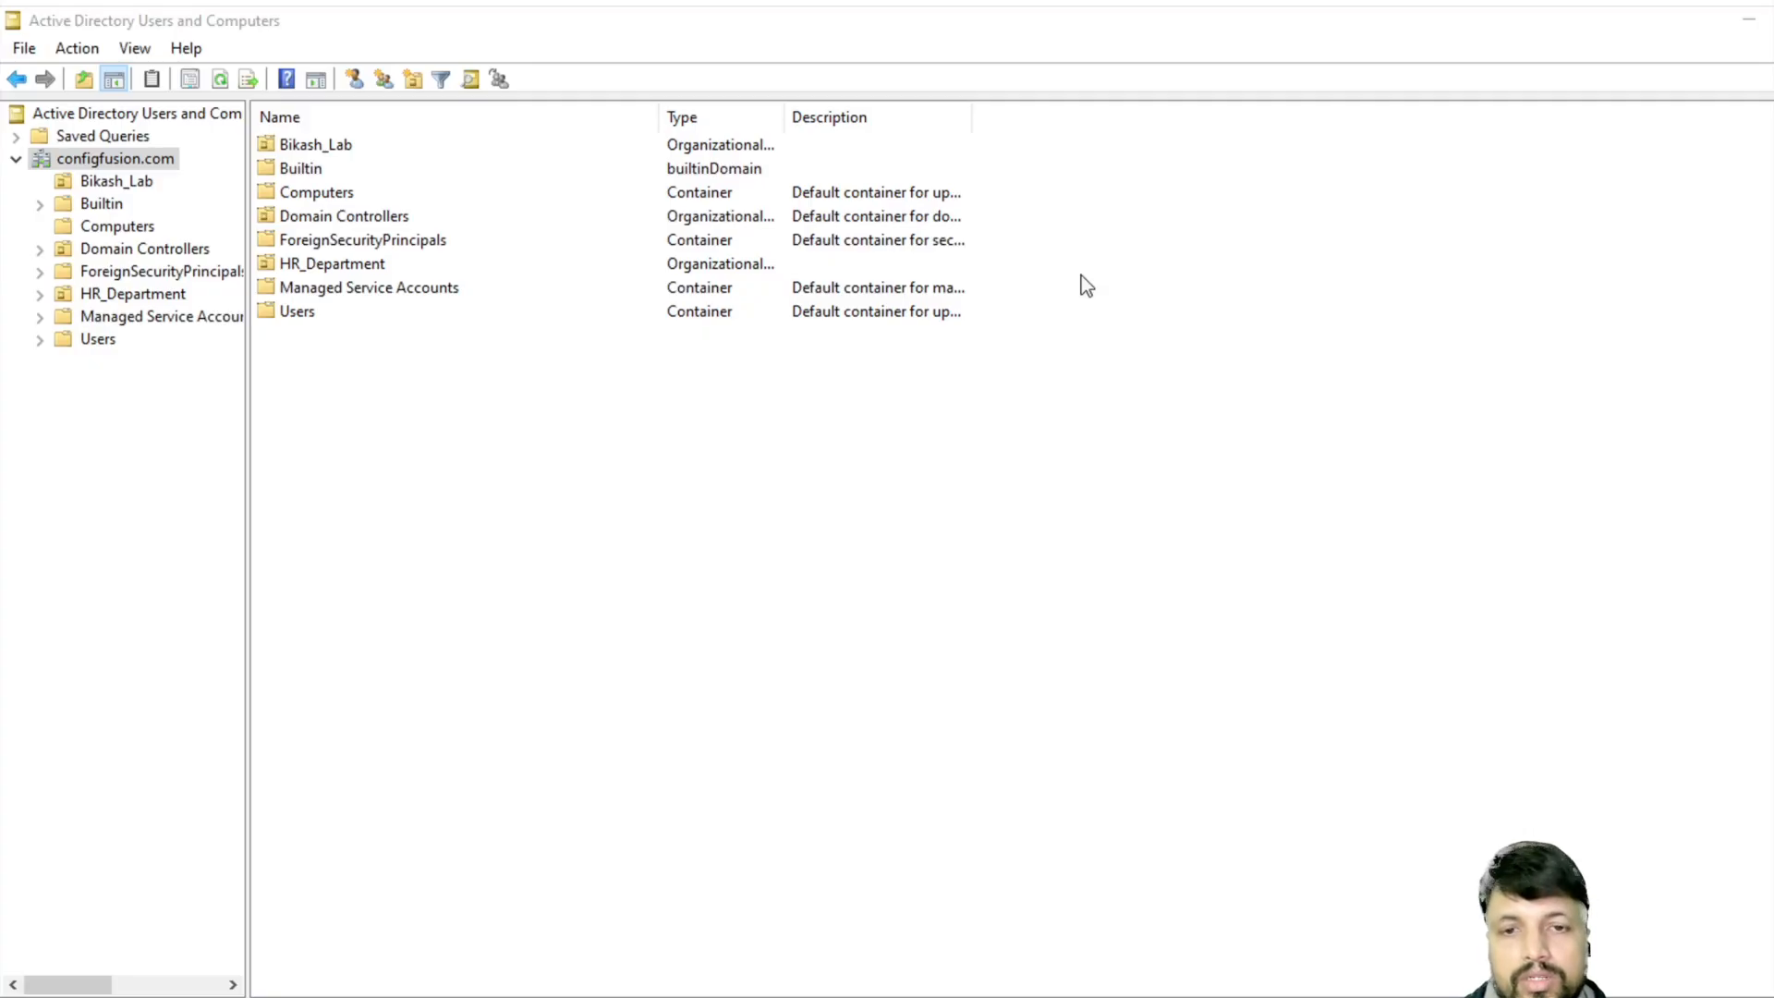
- Open an administrator Command Prompt and ping 192.168.173.58, then stop it
left_click(185, 996)
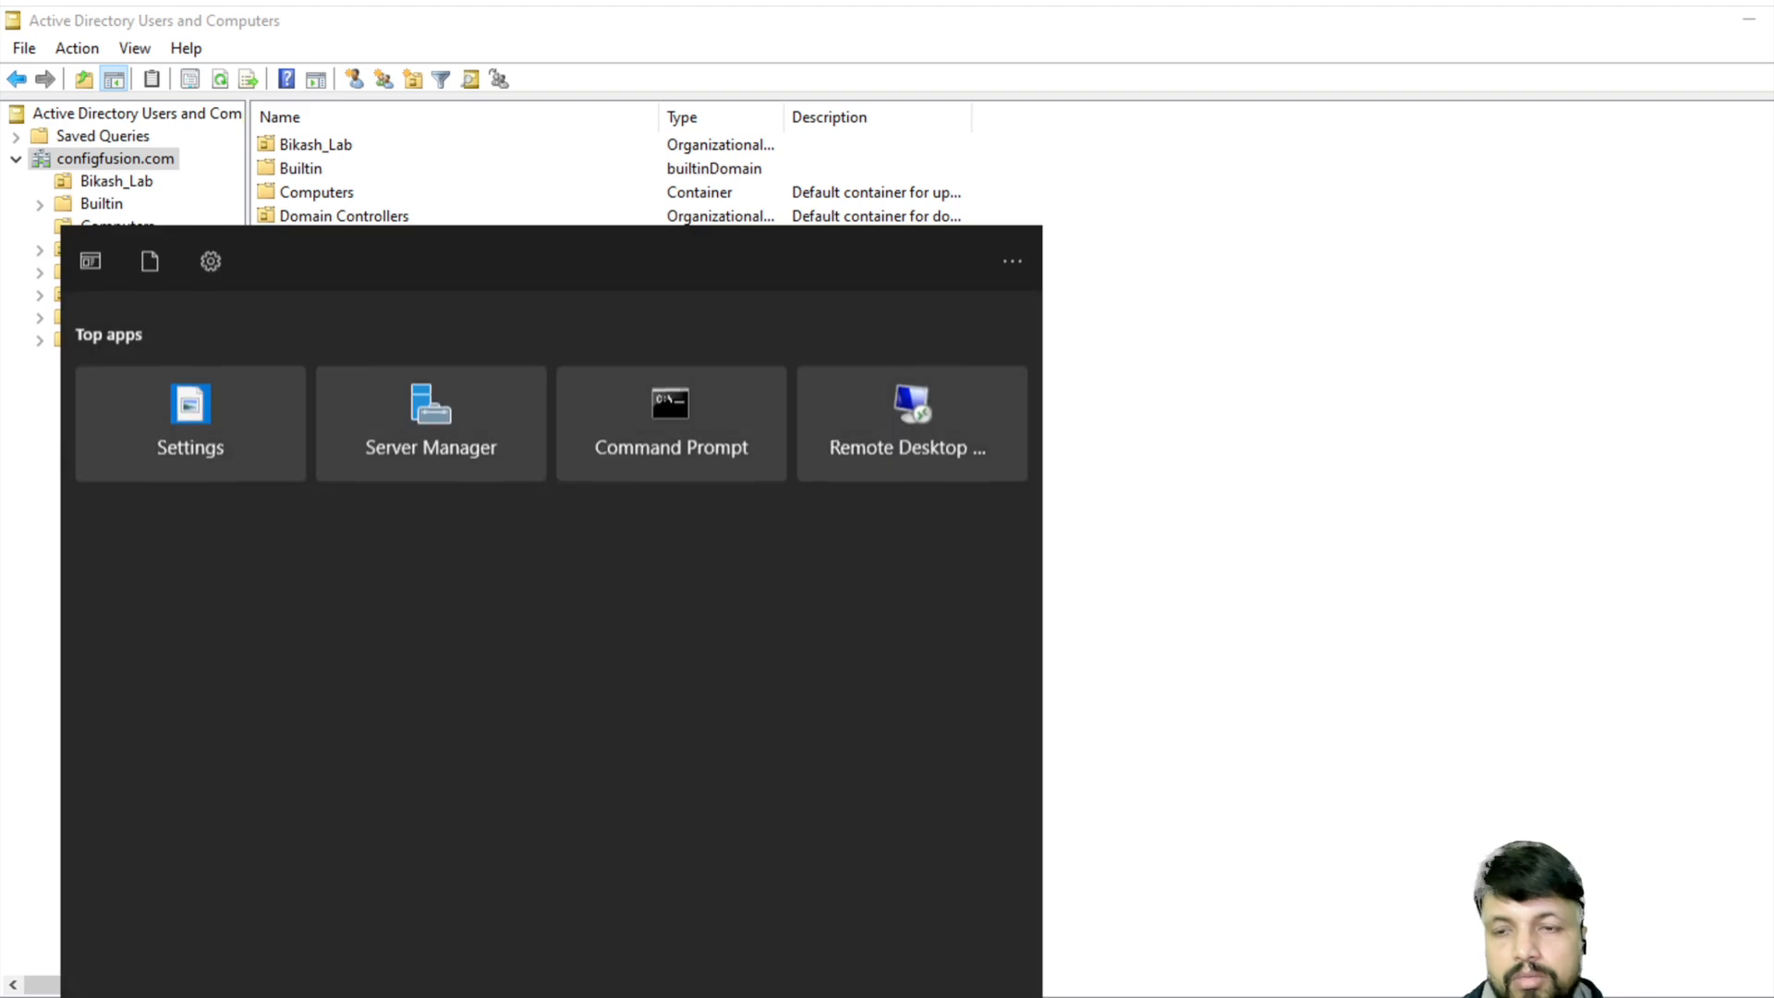
type("cmd")
key("Return")
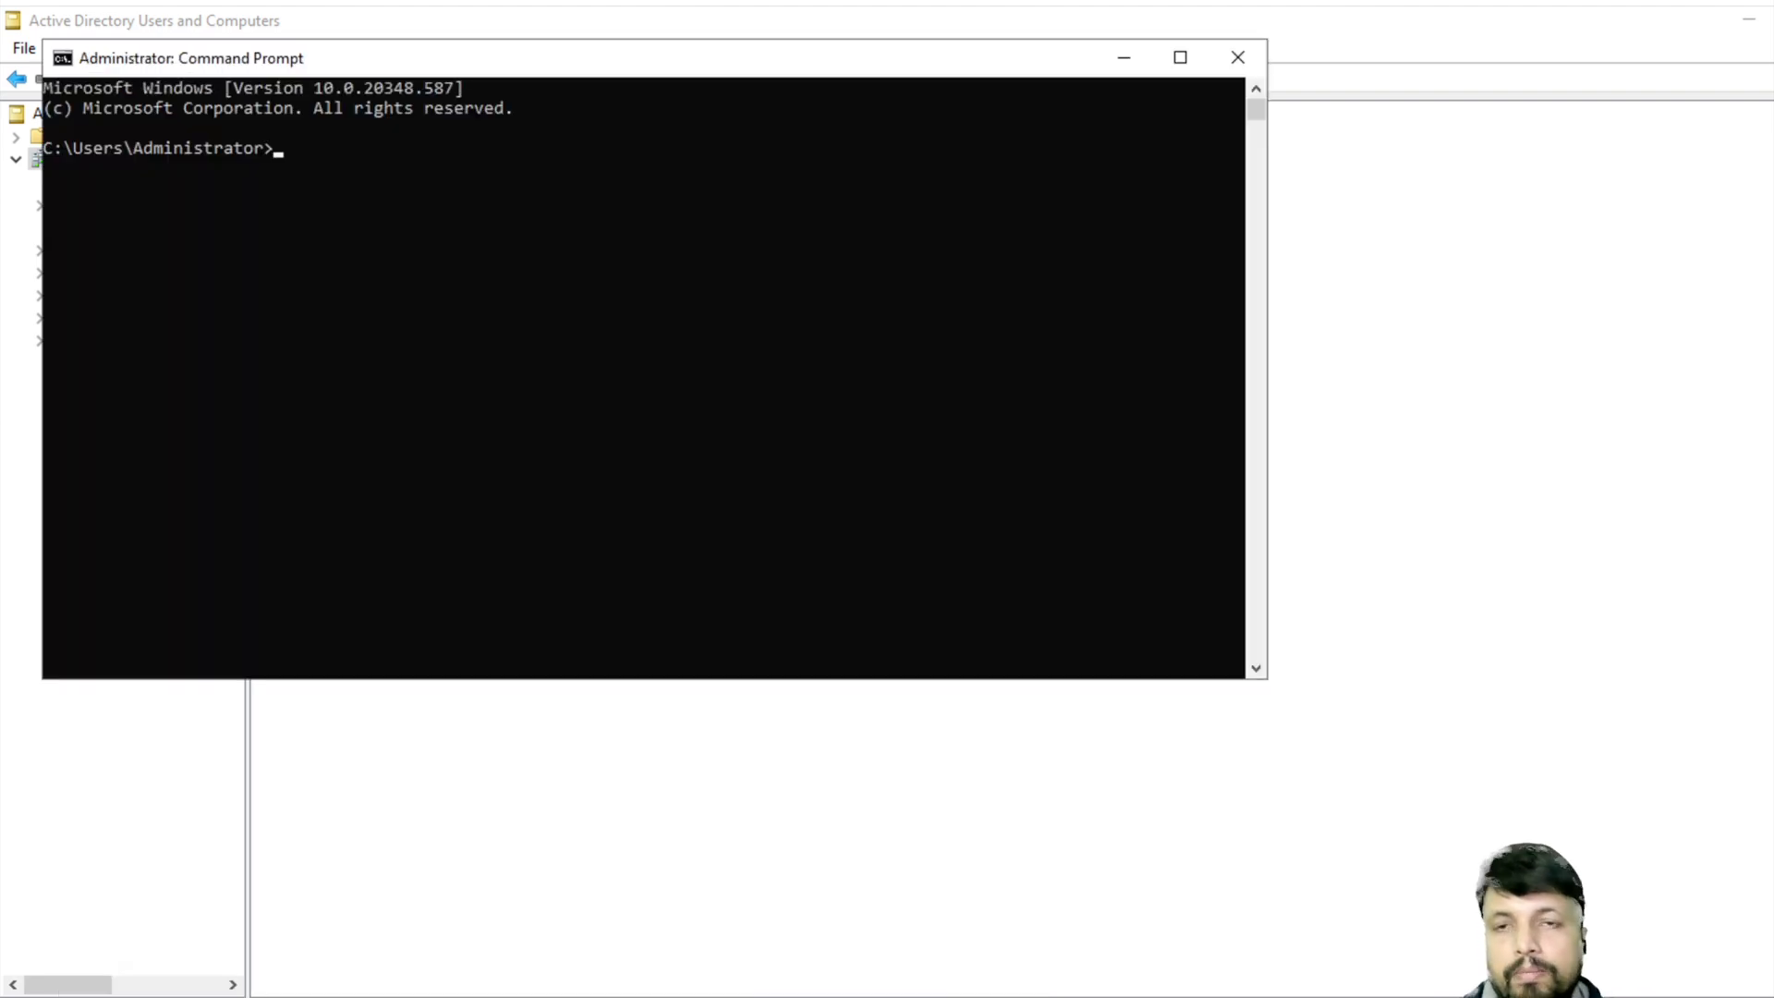
type("pin")
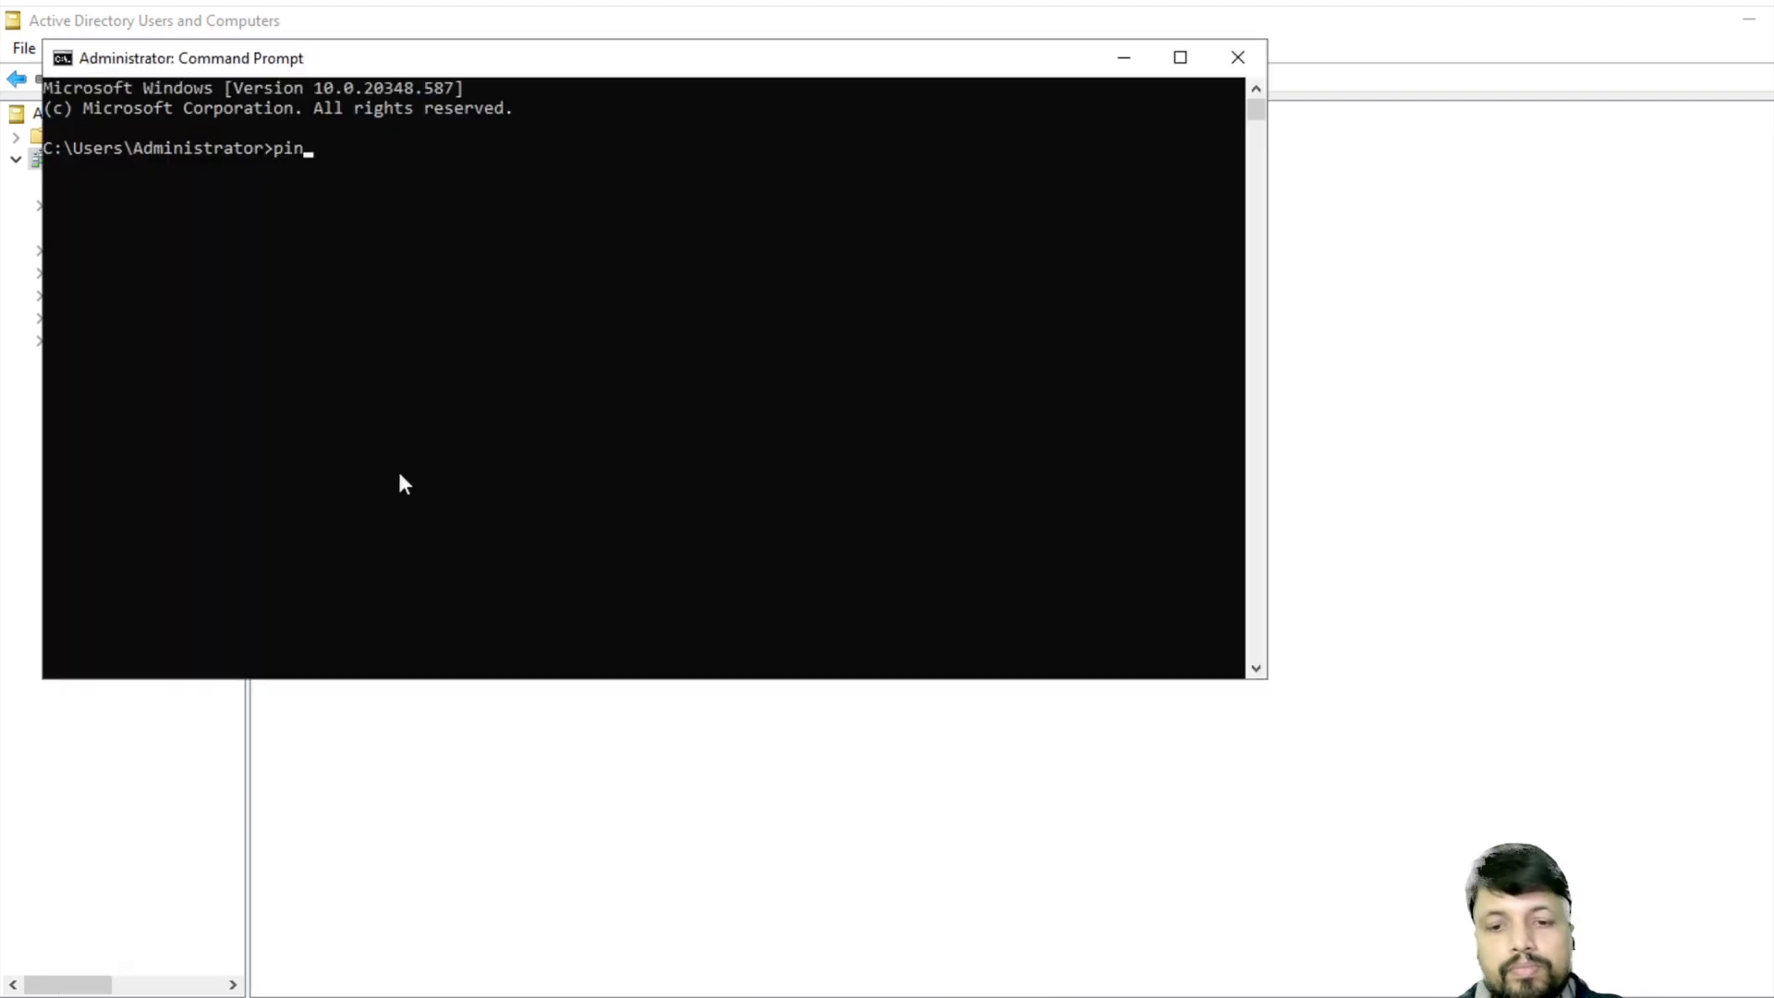
type("g 192.")
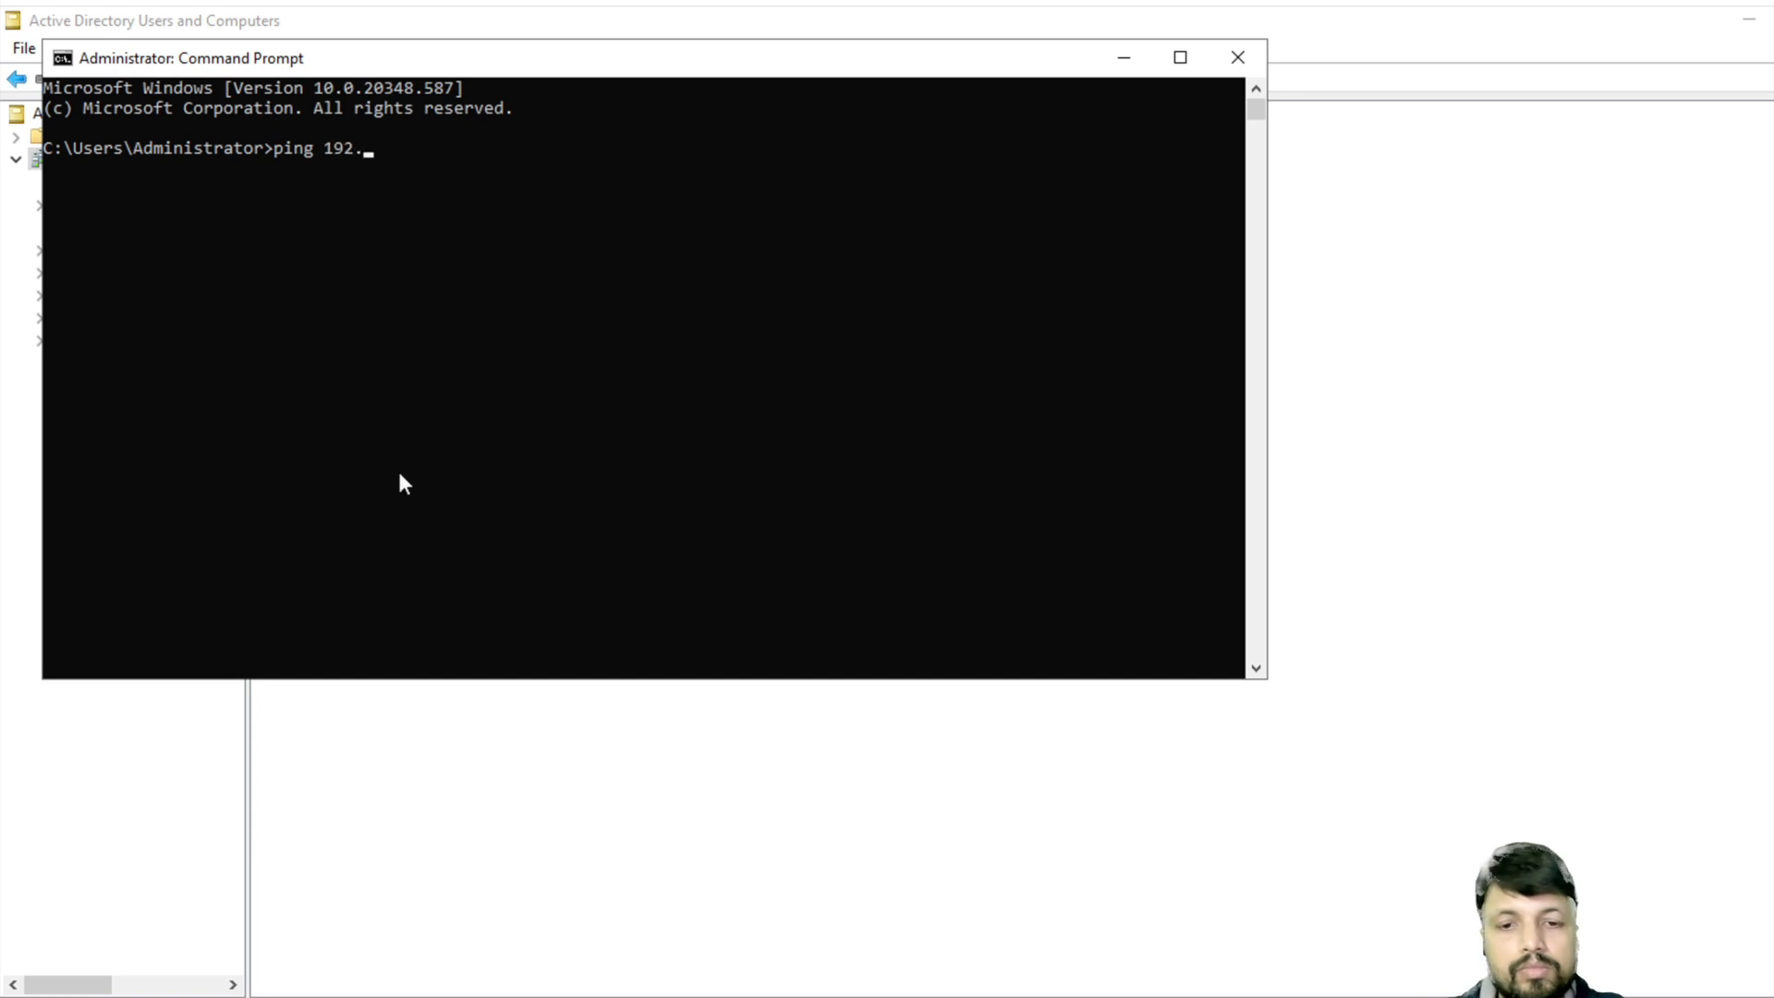
type("168.173.58")
key("Return")
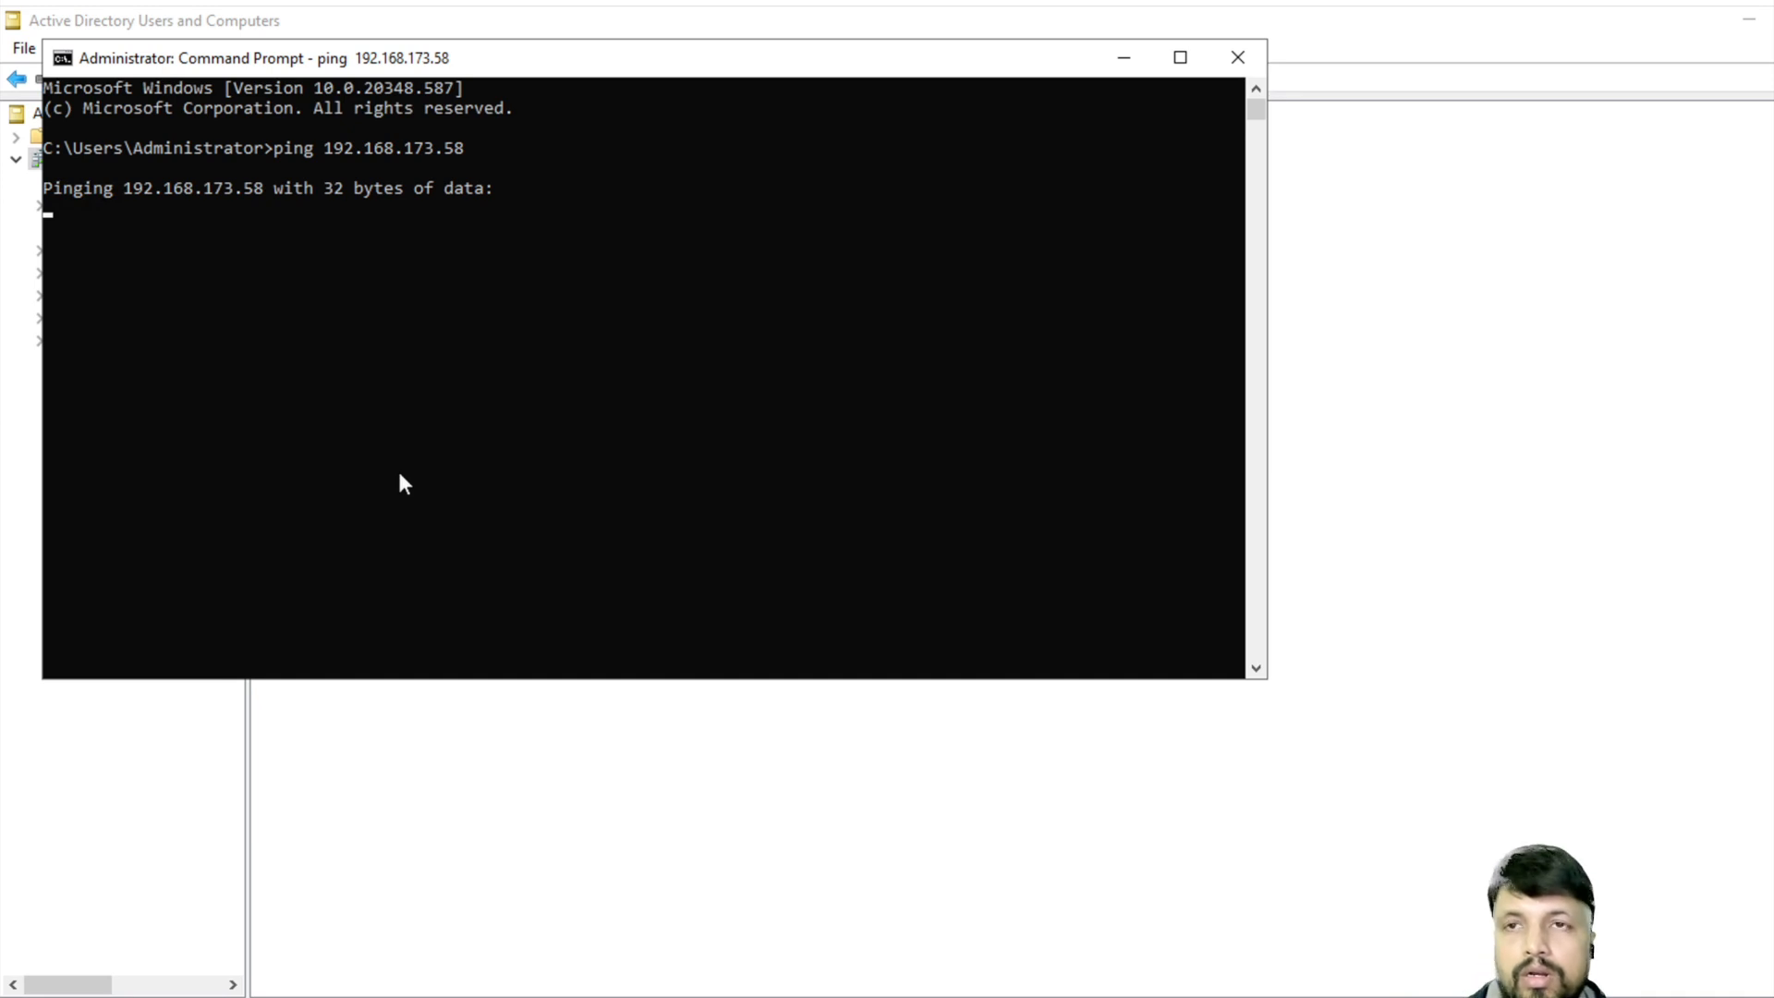
key("ctrl+c")
- Rerun it as a continuous ping 192.168.173.58 -t and move the window right
key("Up")
type("-tr")
key("BackSpace")
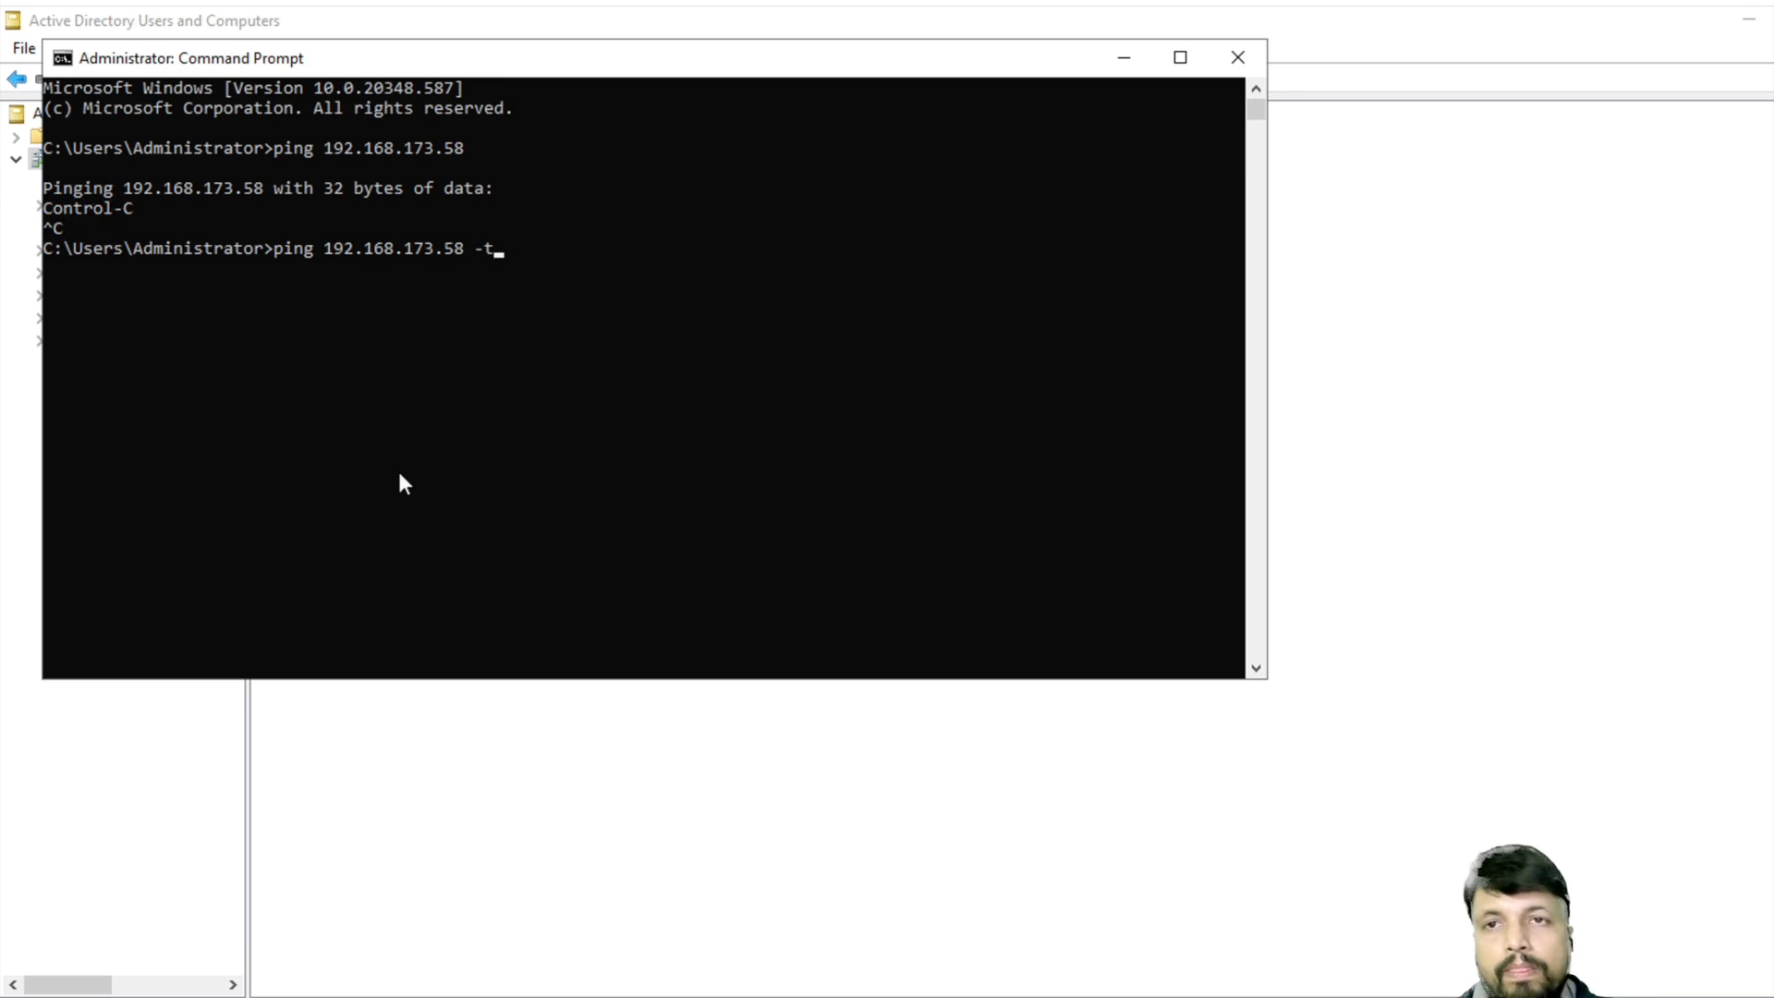
key("Return")
left_click_drag(622, 72, 1192, 125)
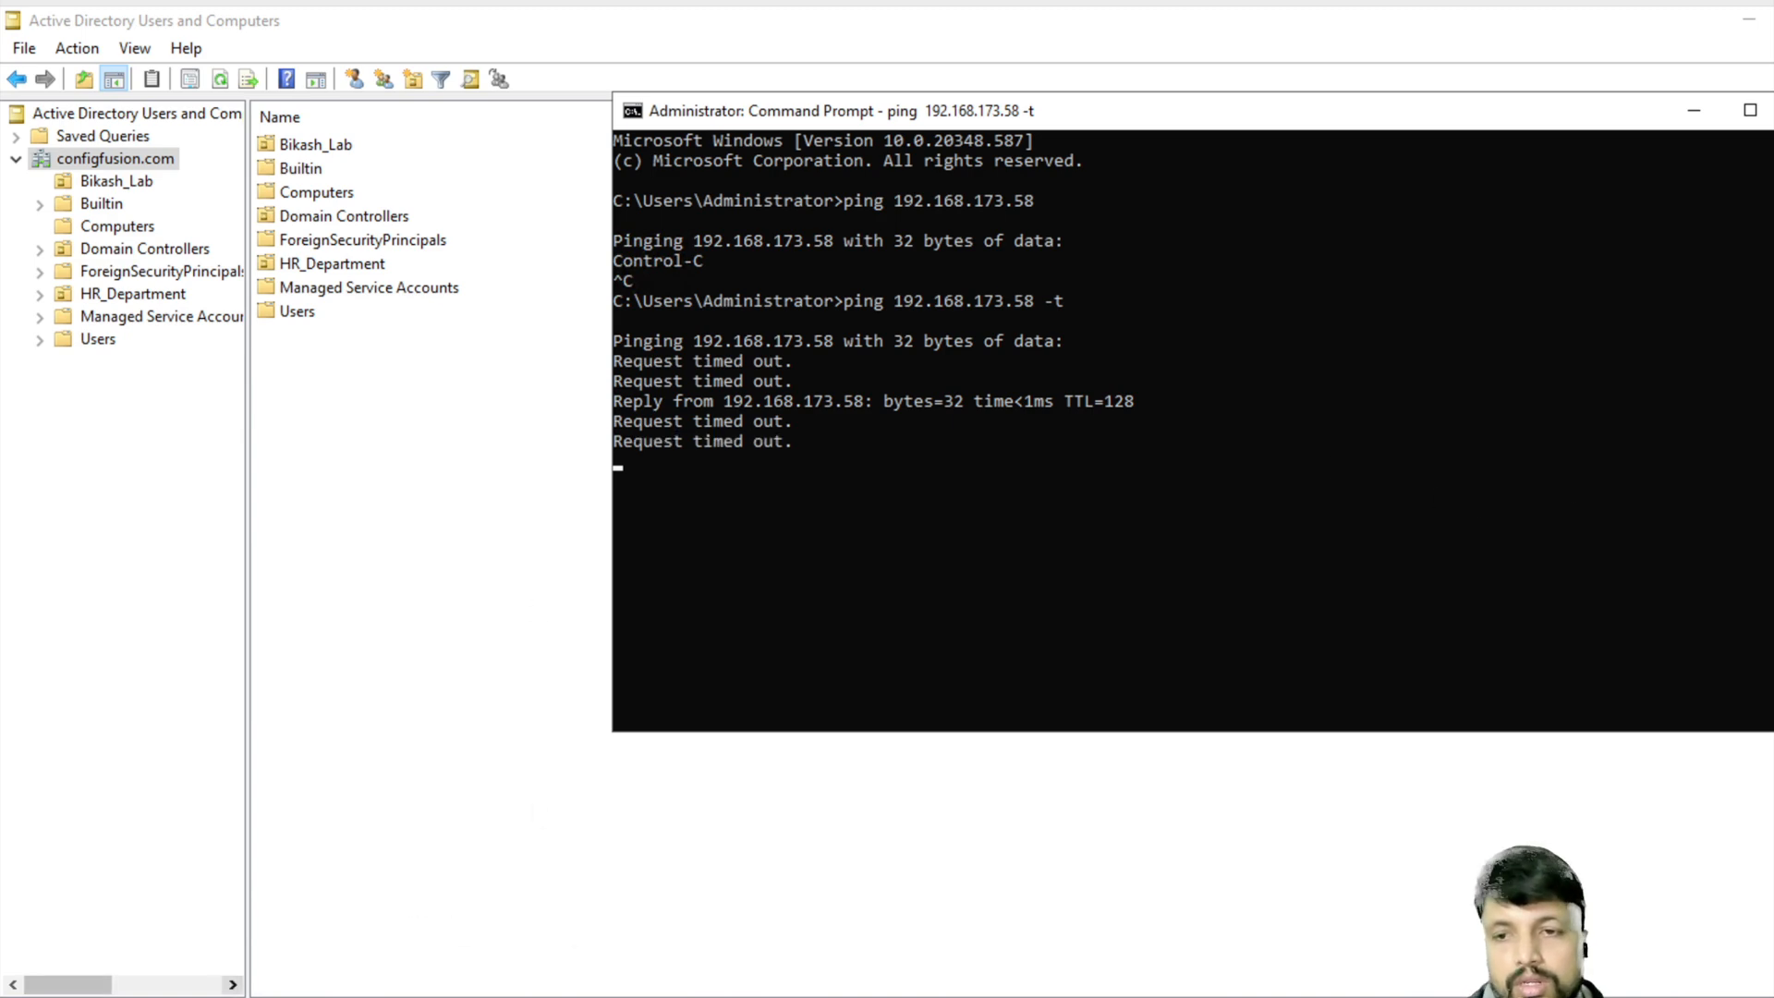
key("super")
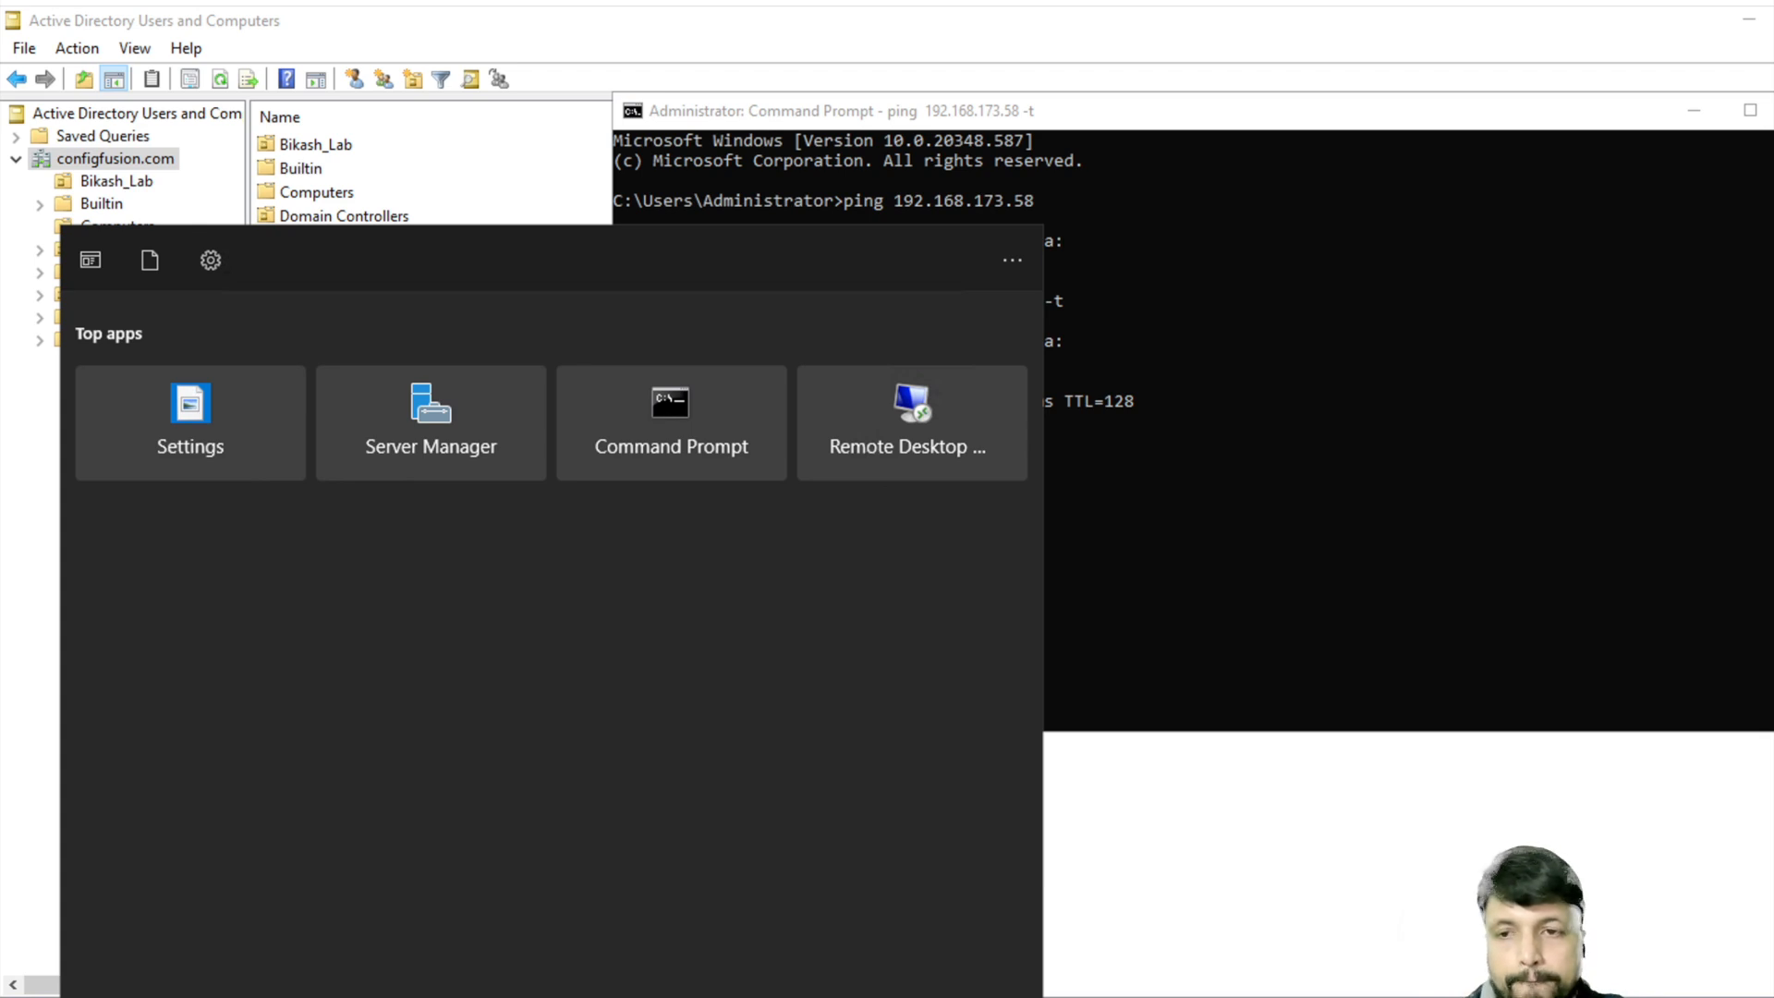
- Connect to 192.168.173.58 as the domain user via mstsc, accepting the certificate warning
type("mstsc")
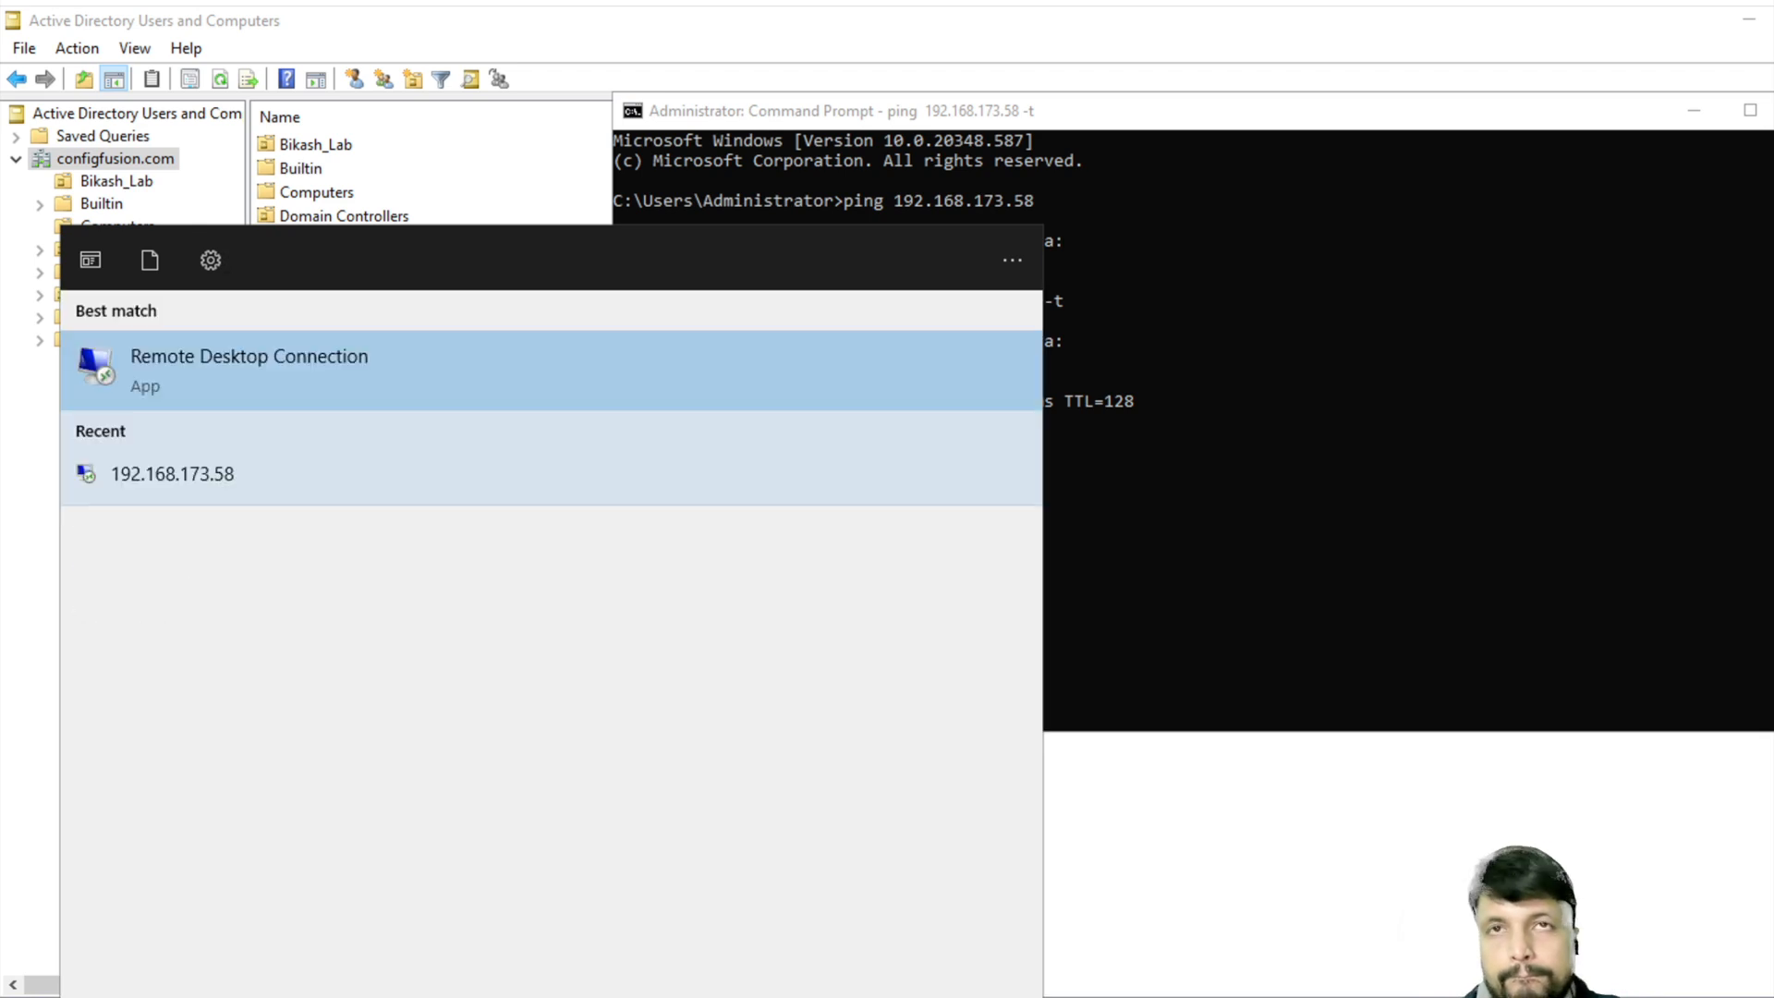
key("Return")
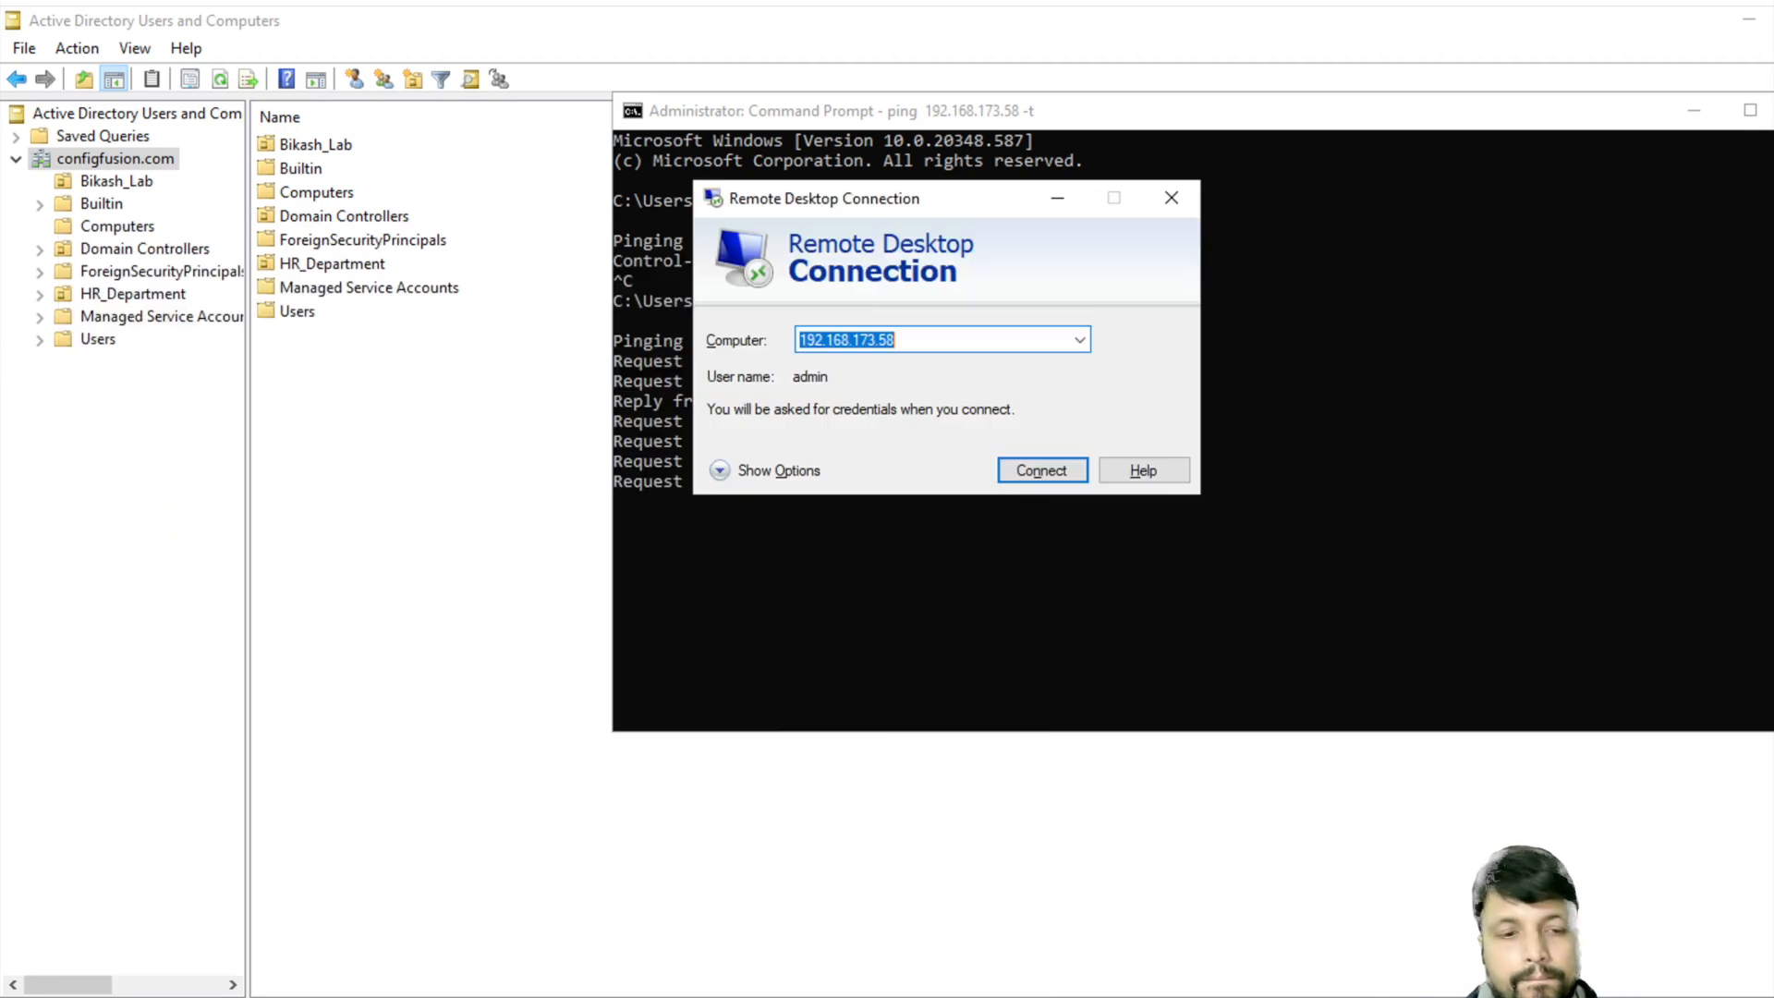
key("Return")
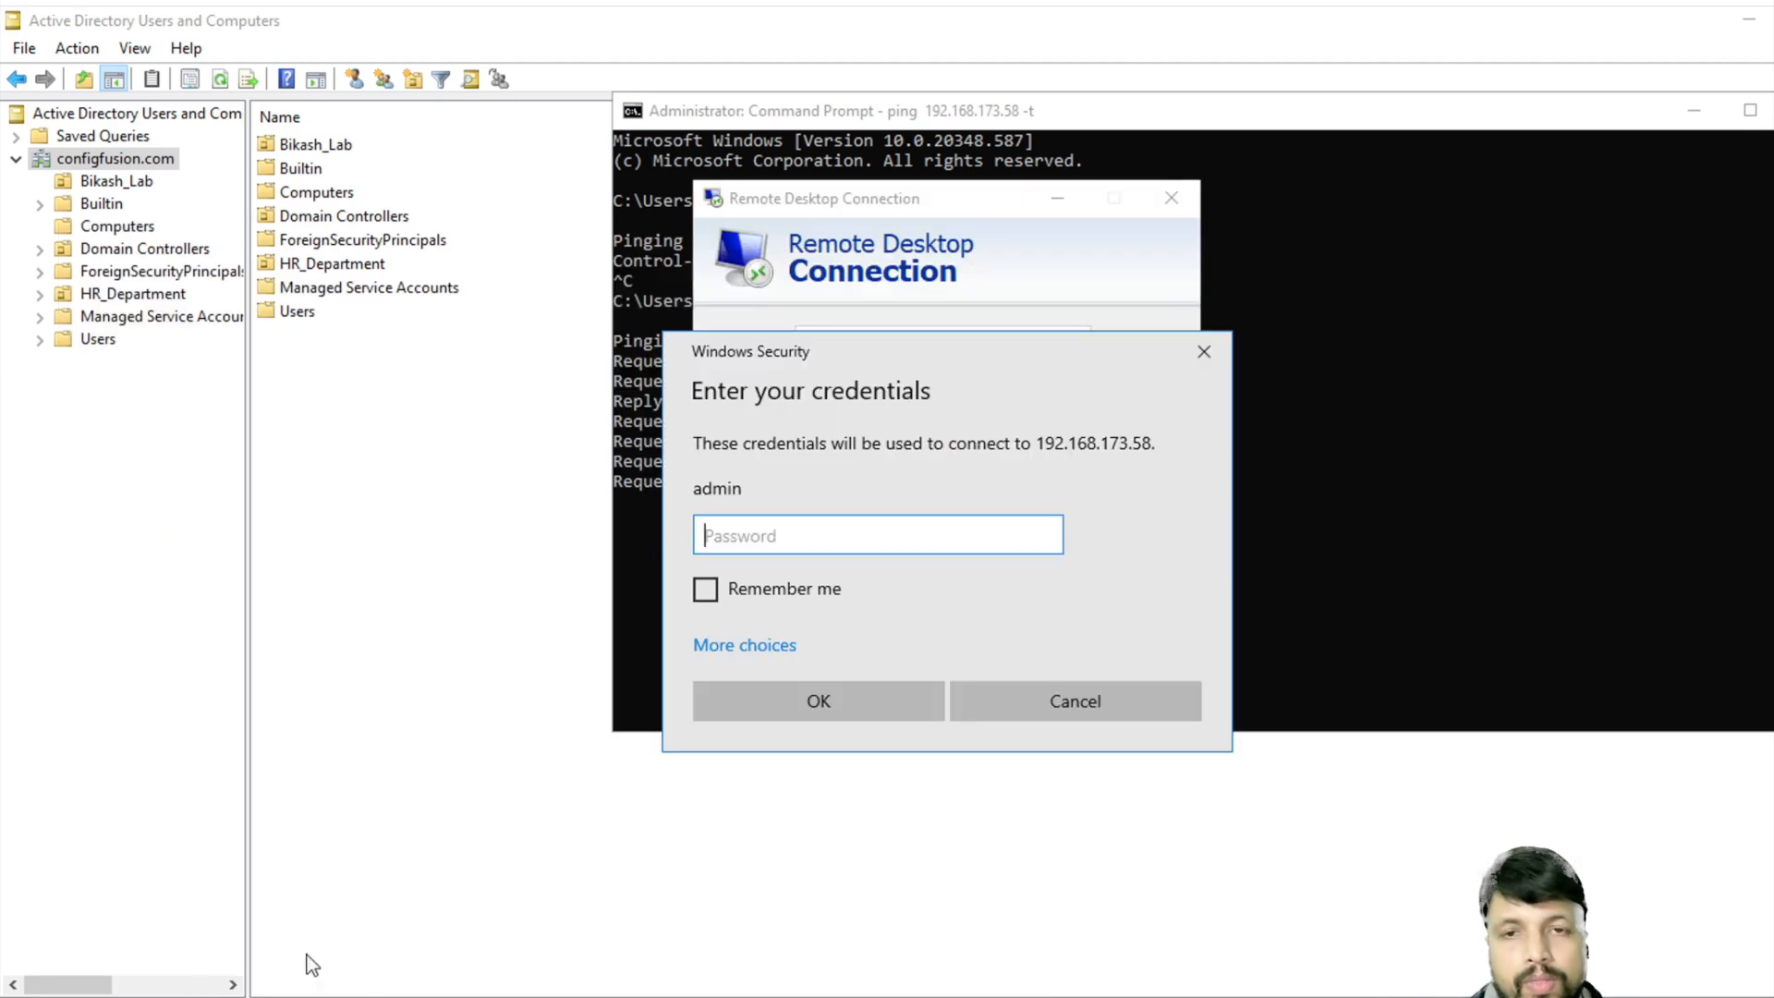
left_click(747, 647)
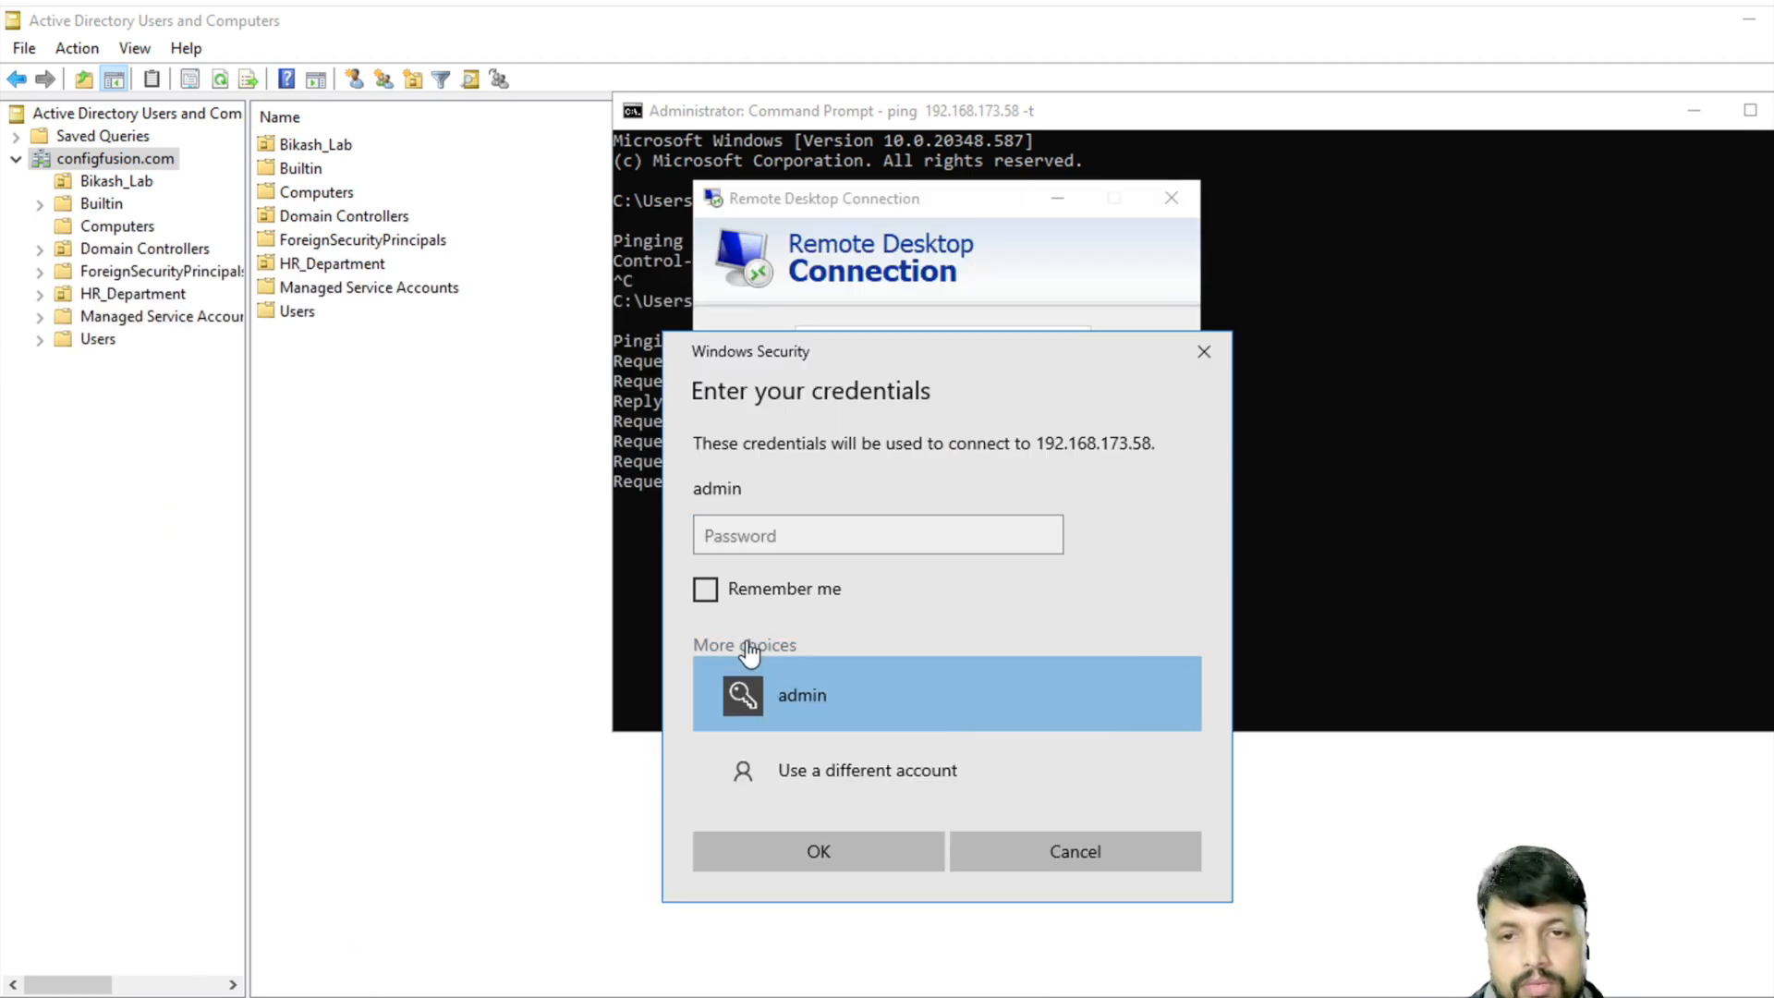
left_click(861, 781)
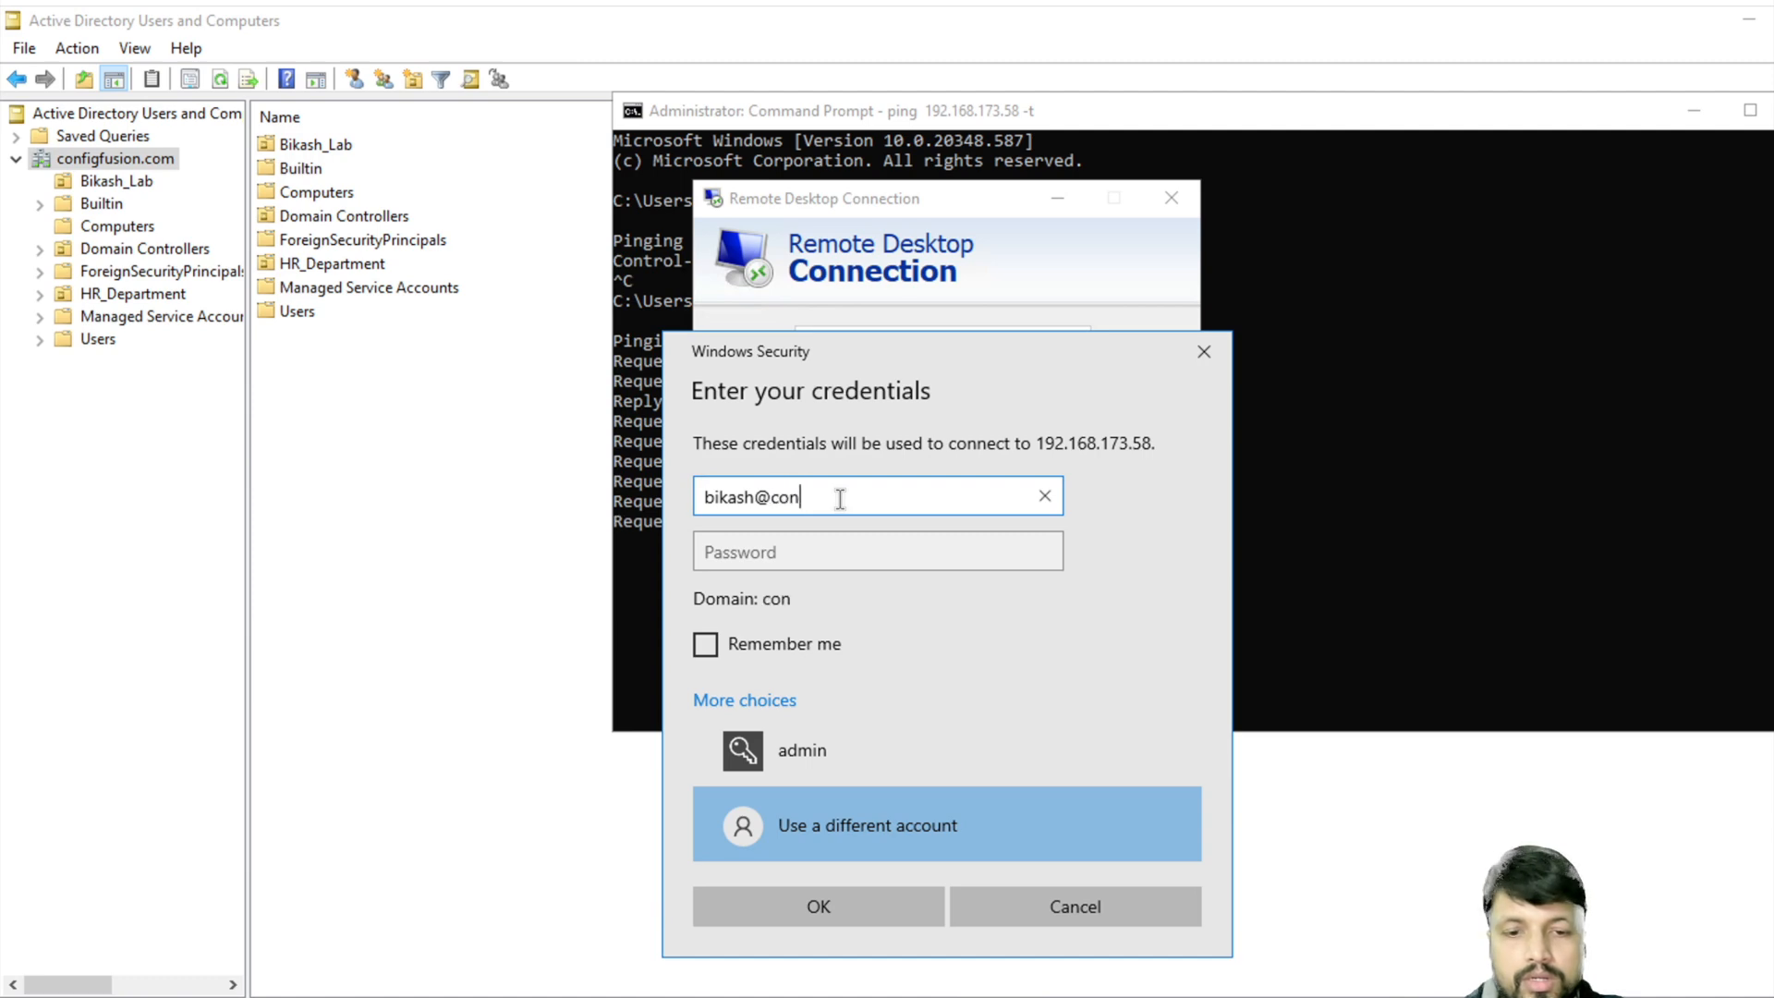
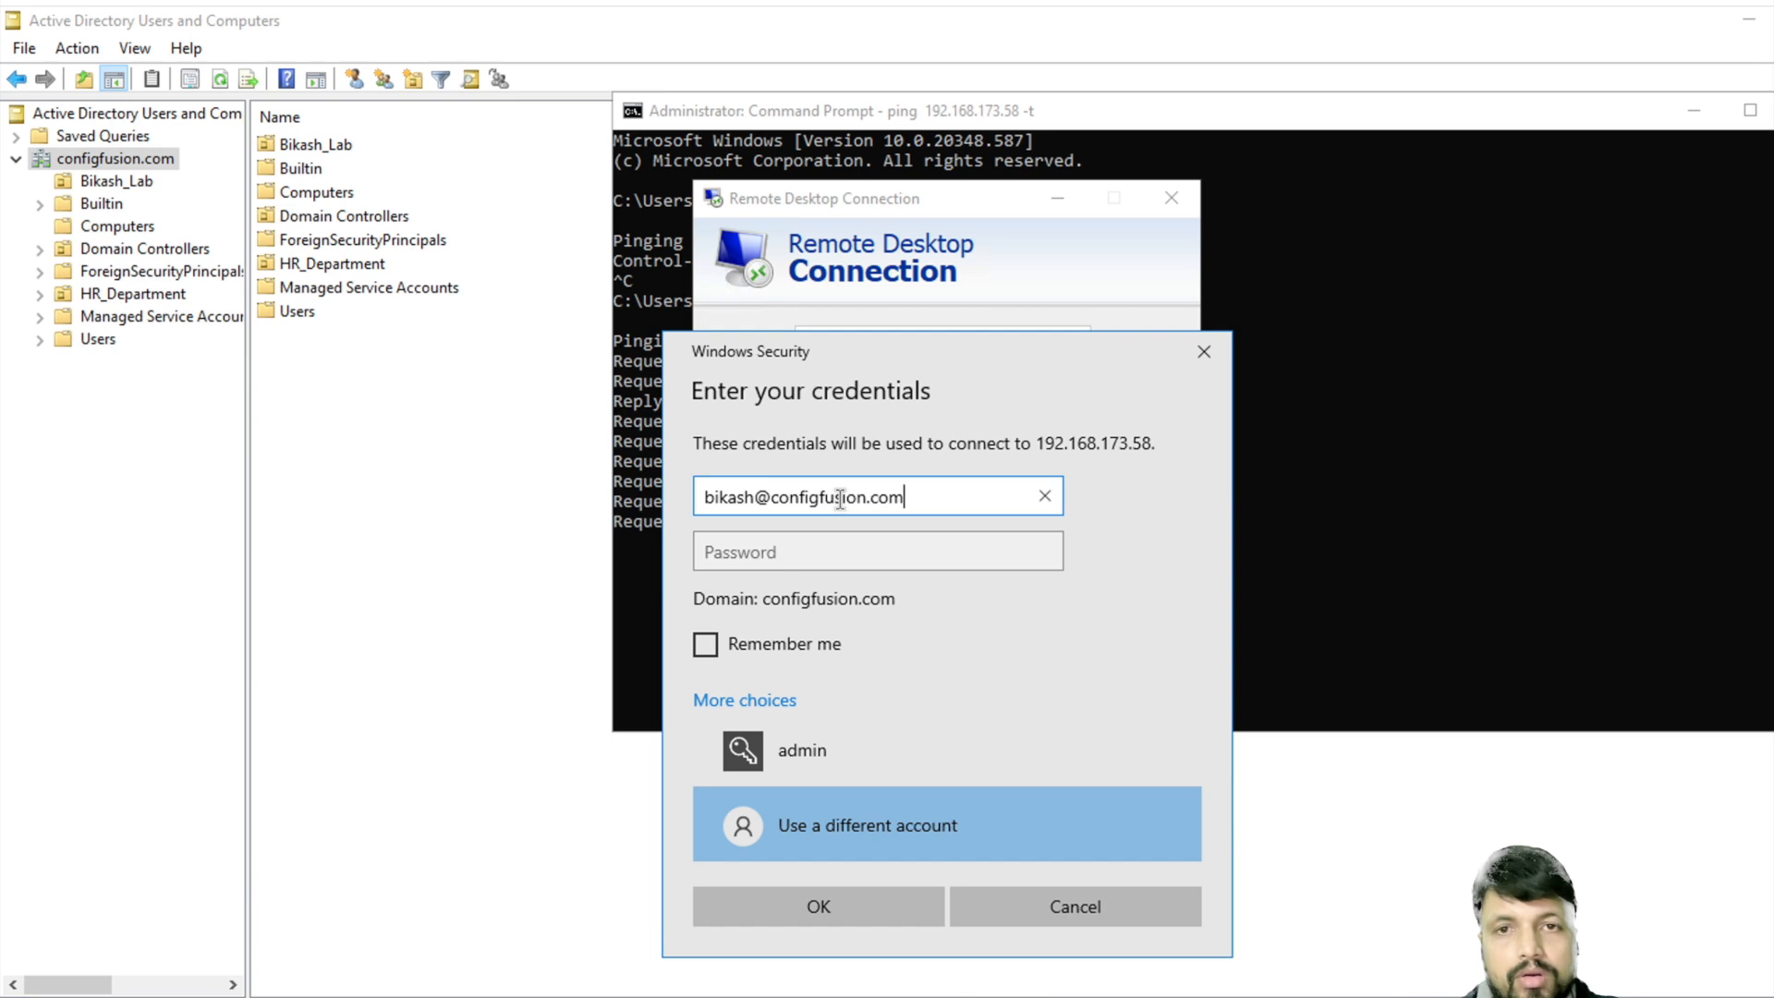
key("Tab")
type("********")
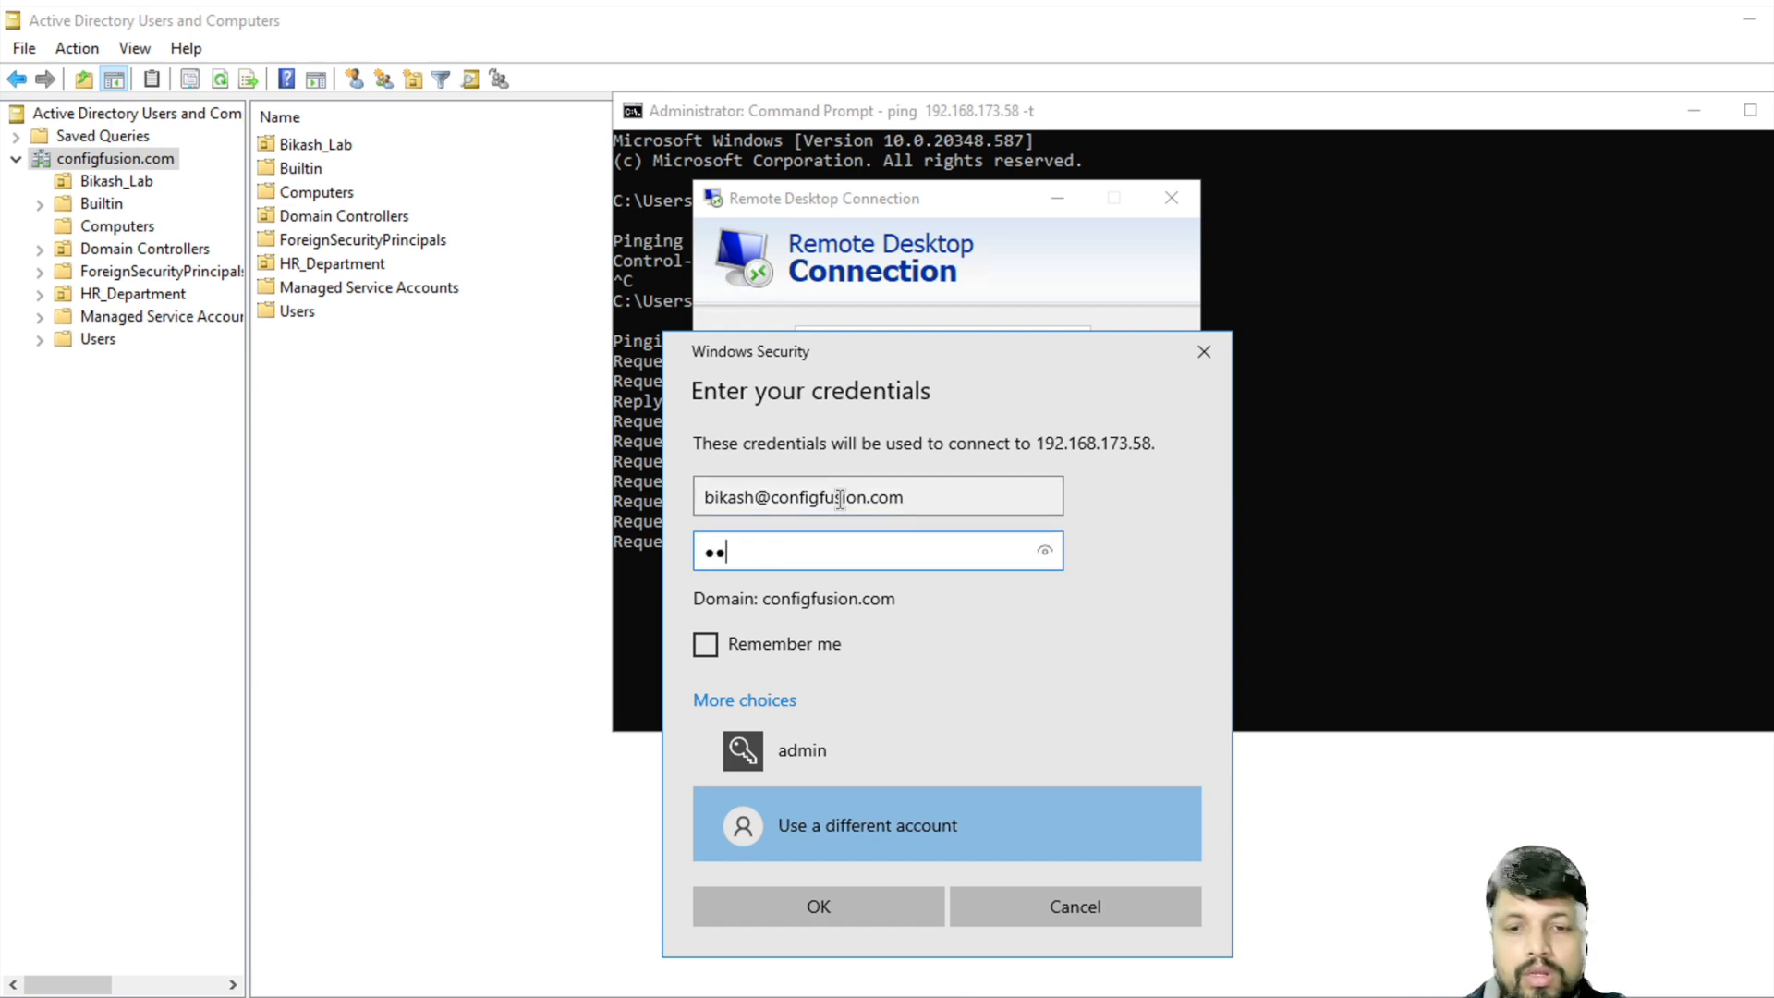
key("Return")
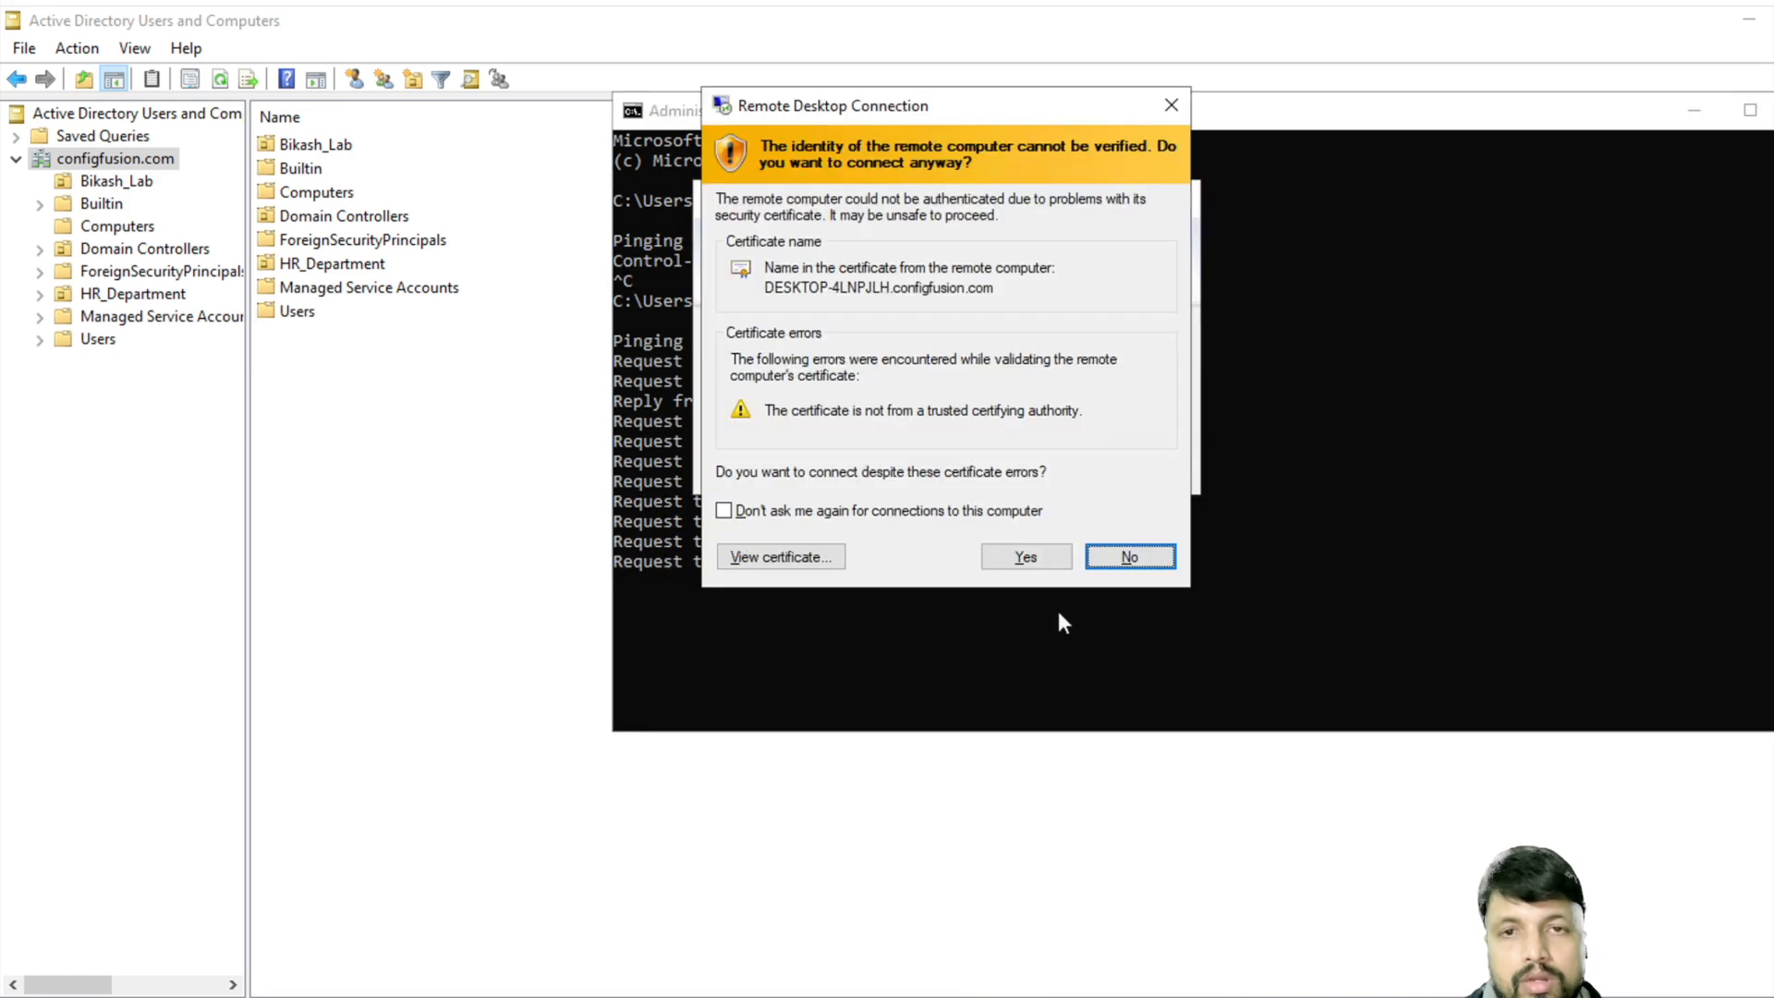
left_click(1035, 550)
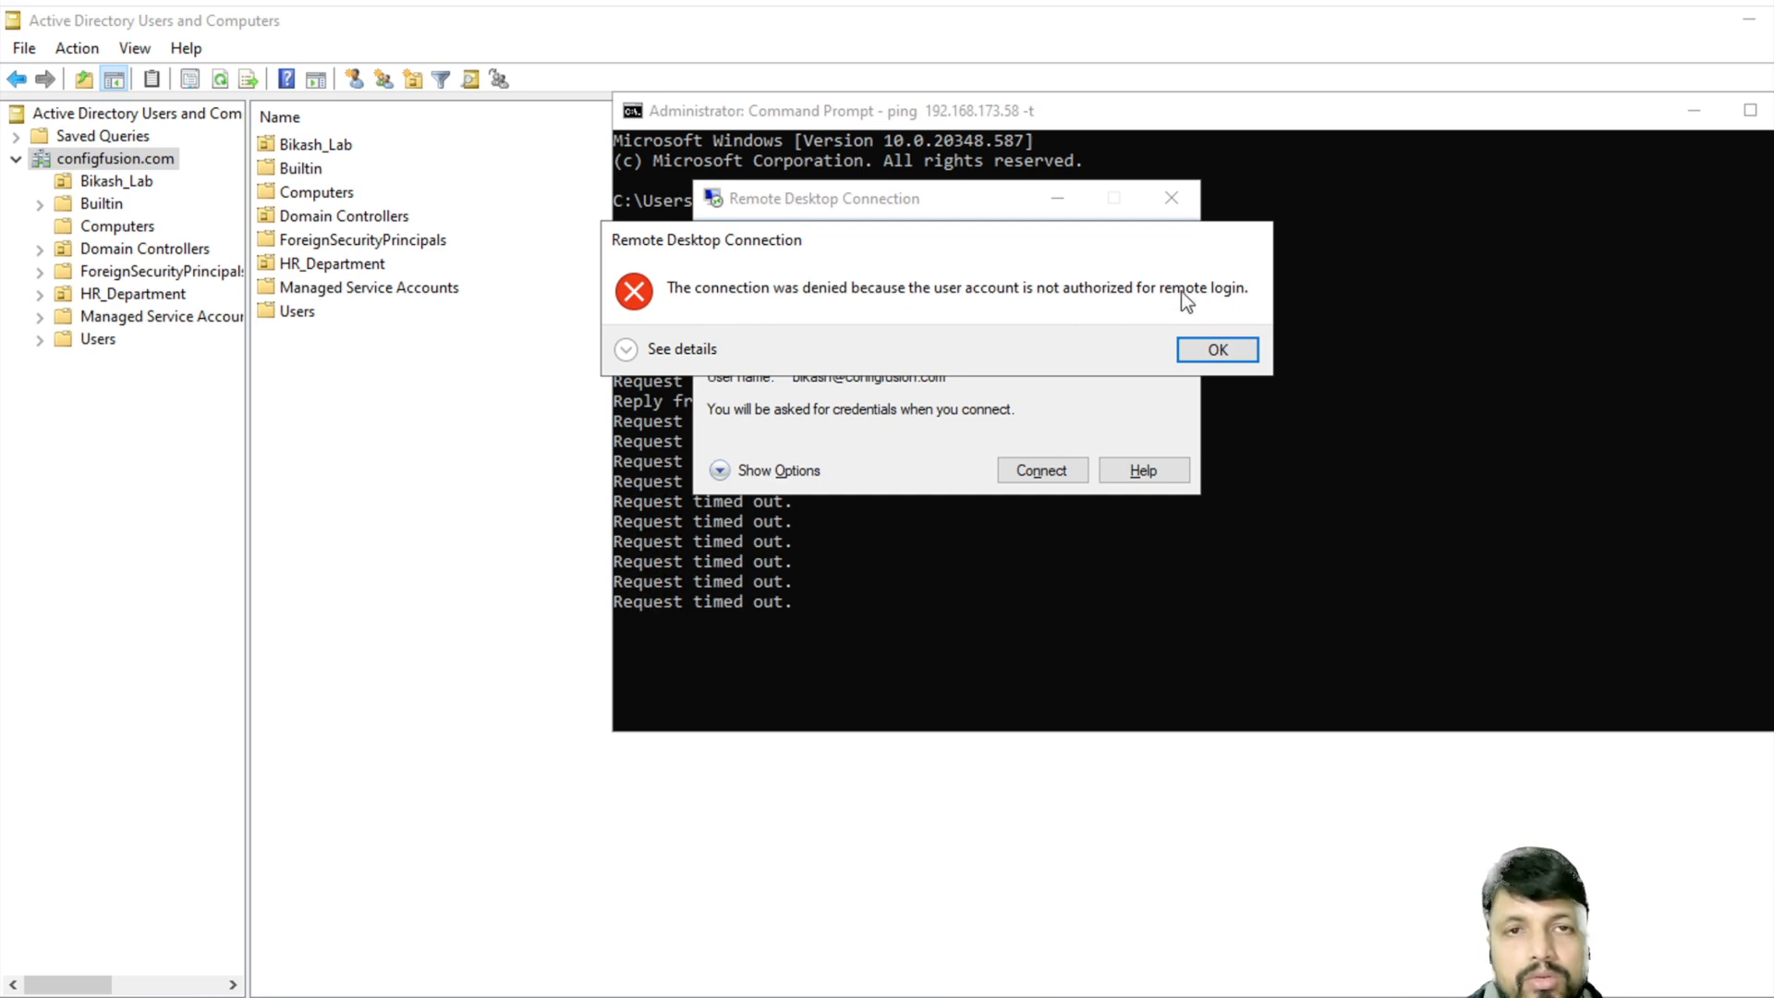
- Dismiss the denial error and reconnect, submitting the admin password
left_click(1224, 352)
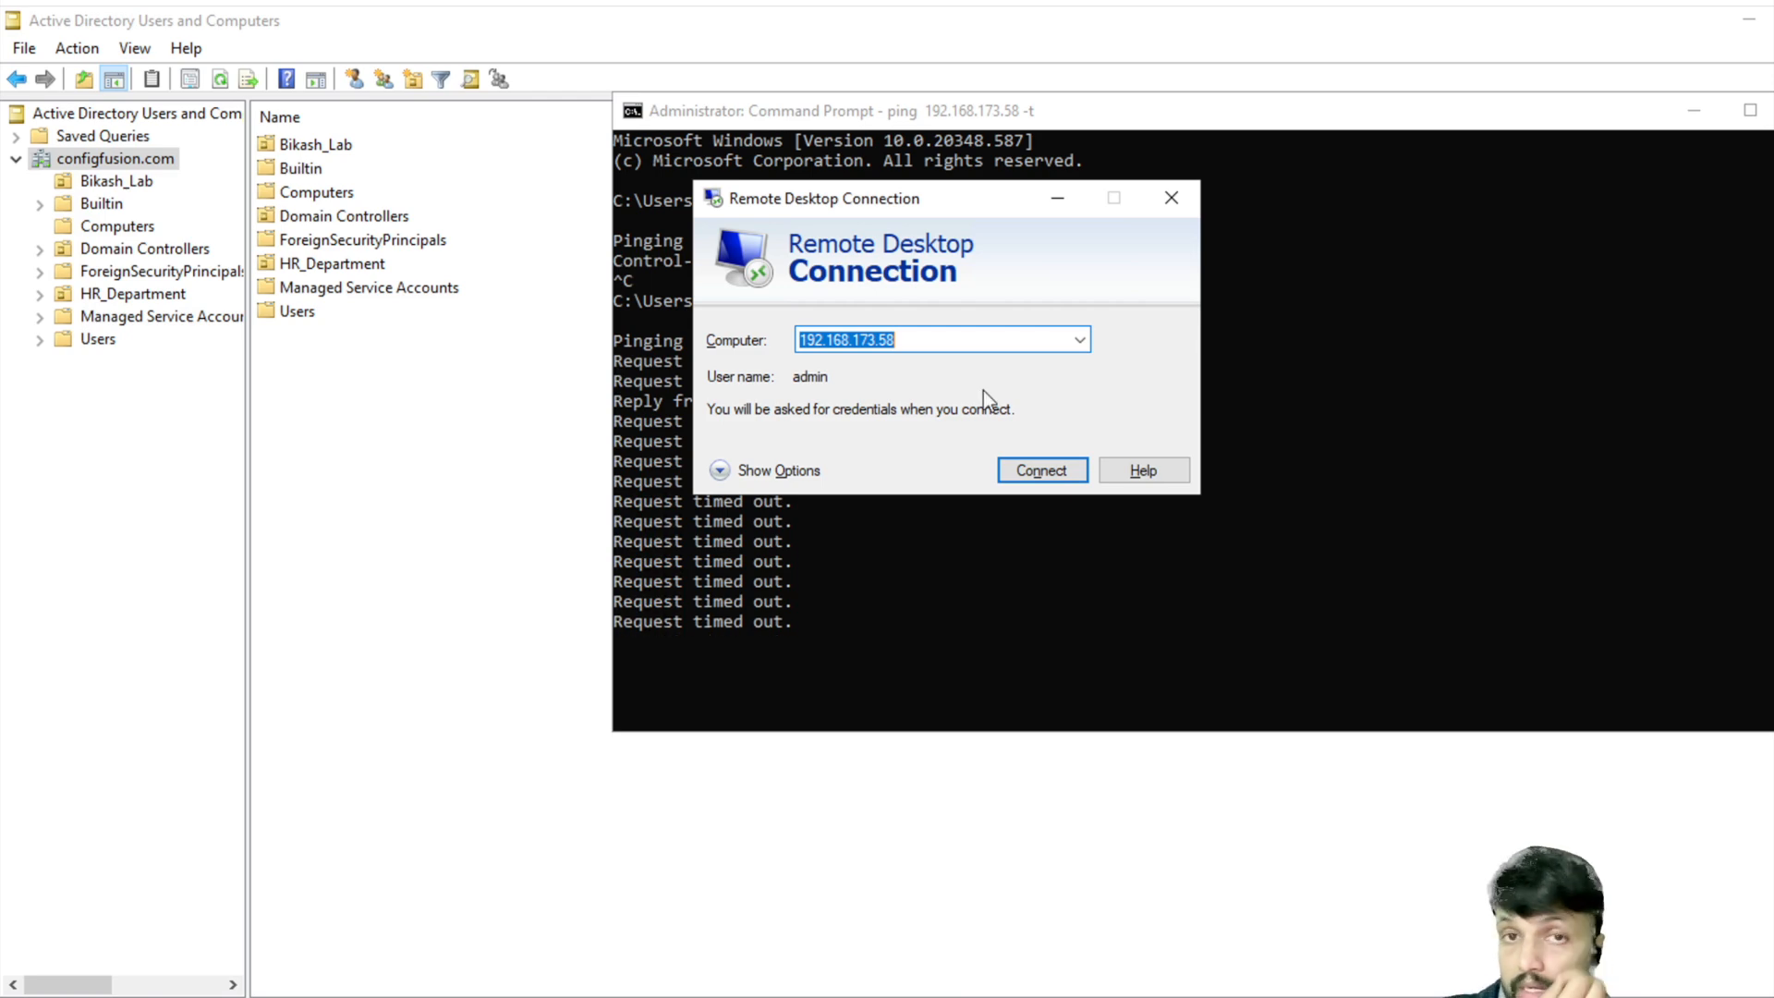
key("Return")
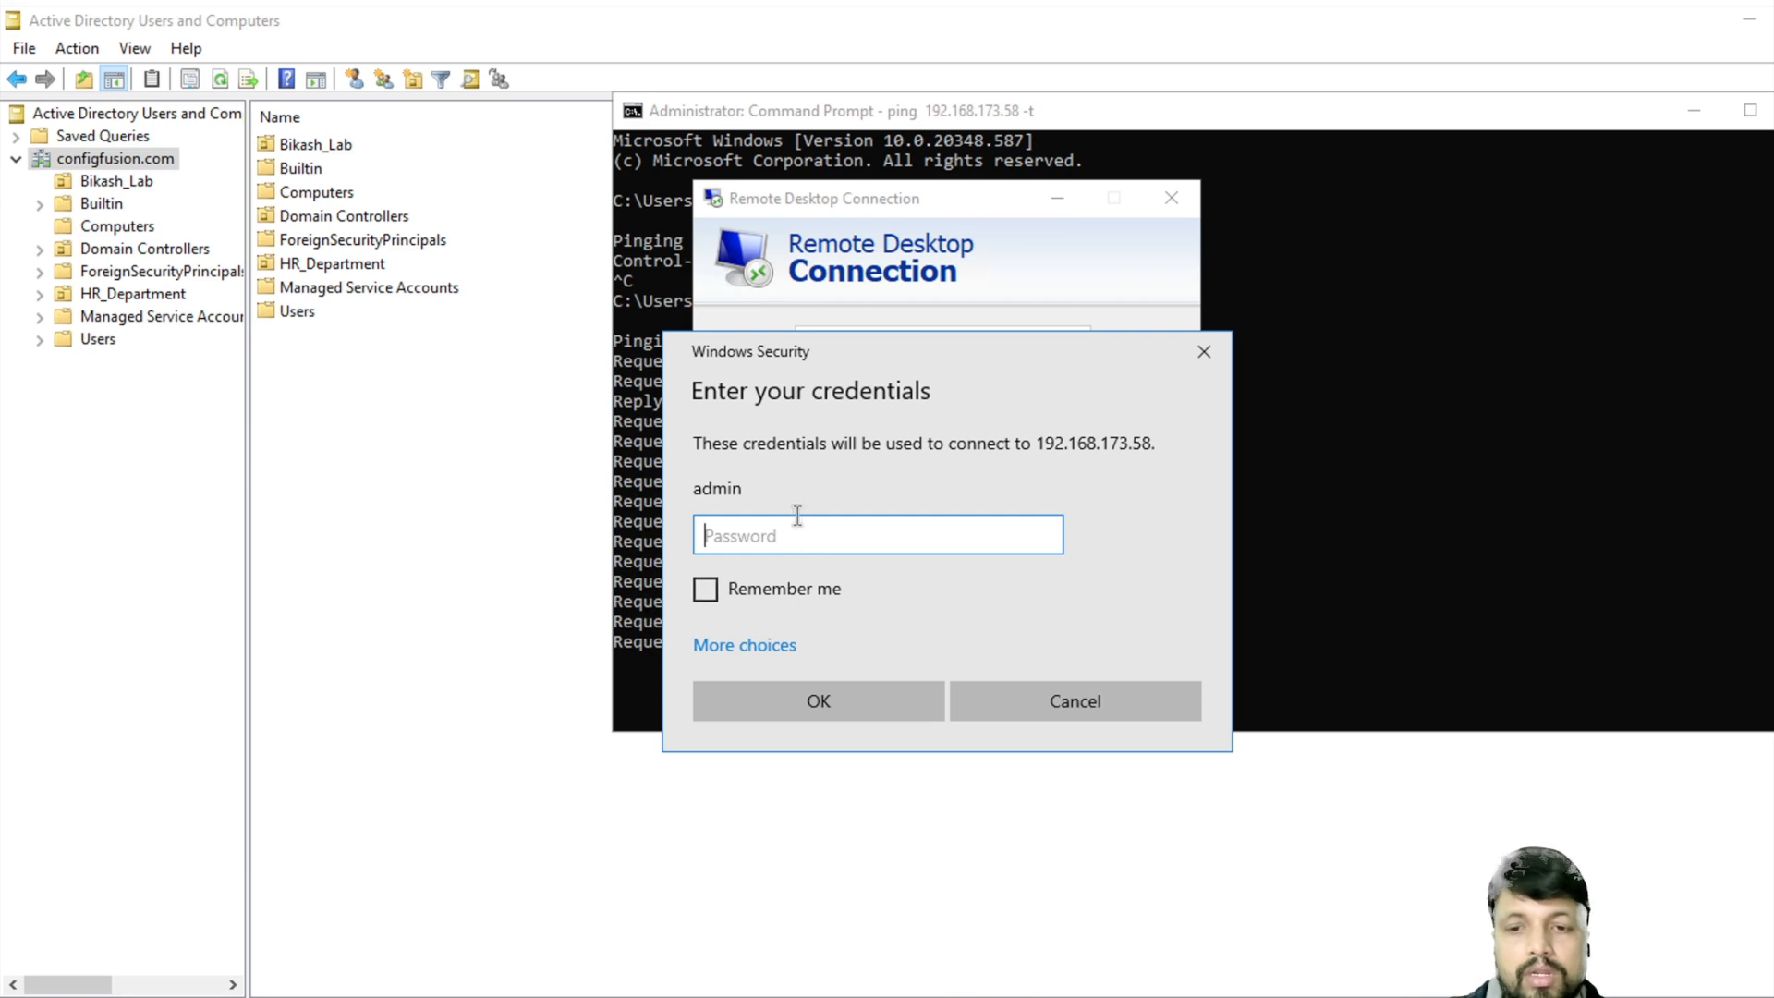
type("***********")
key("Return")
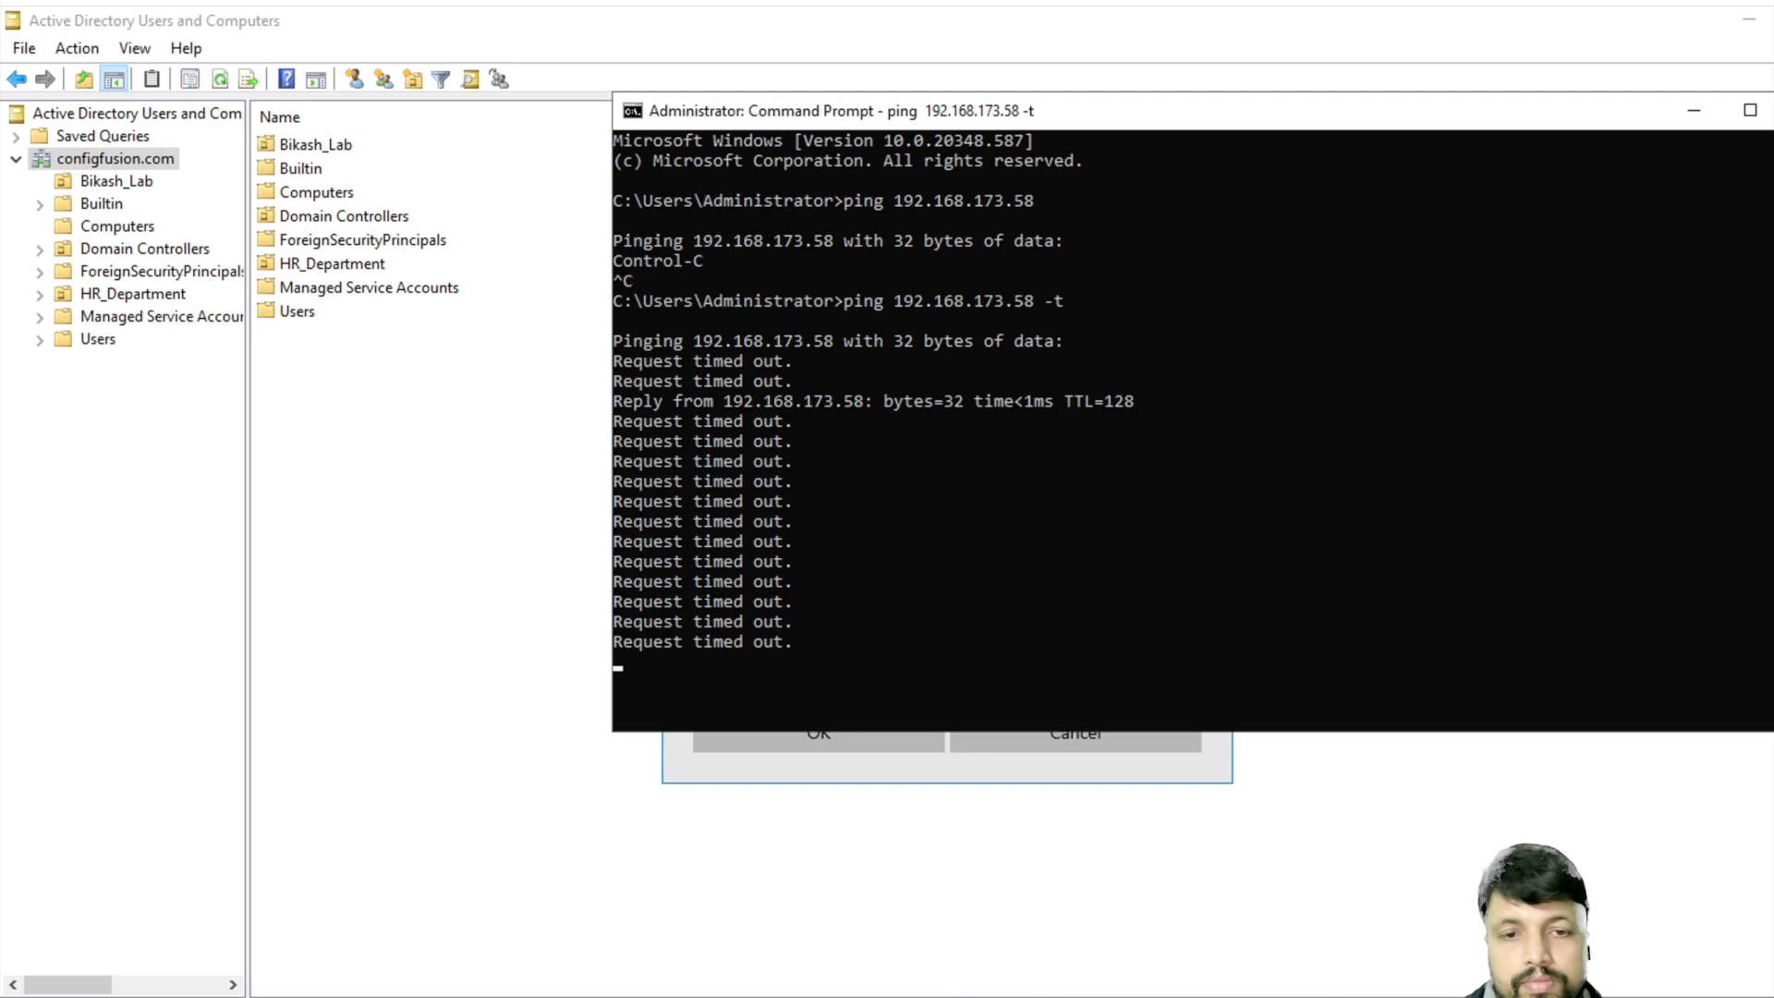
type("***********")
key("Return")
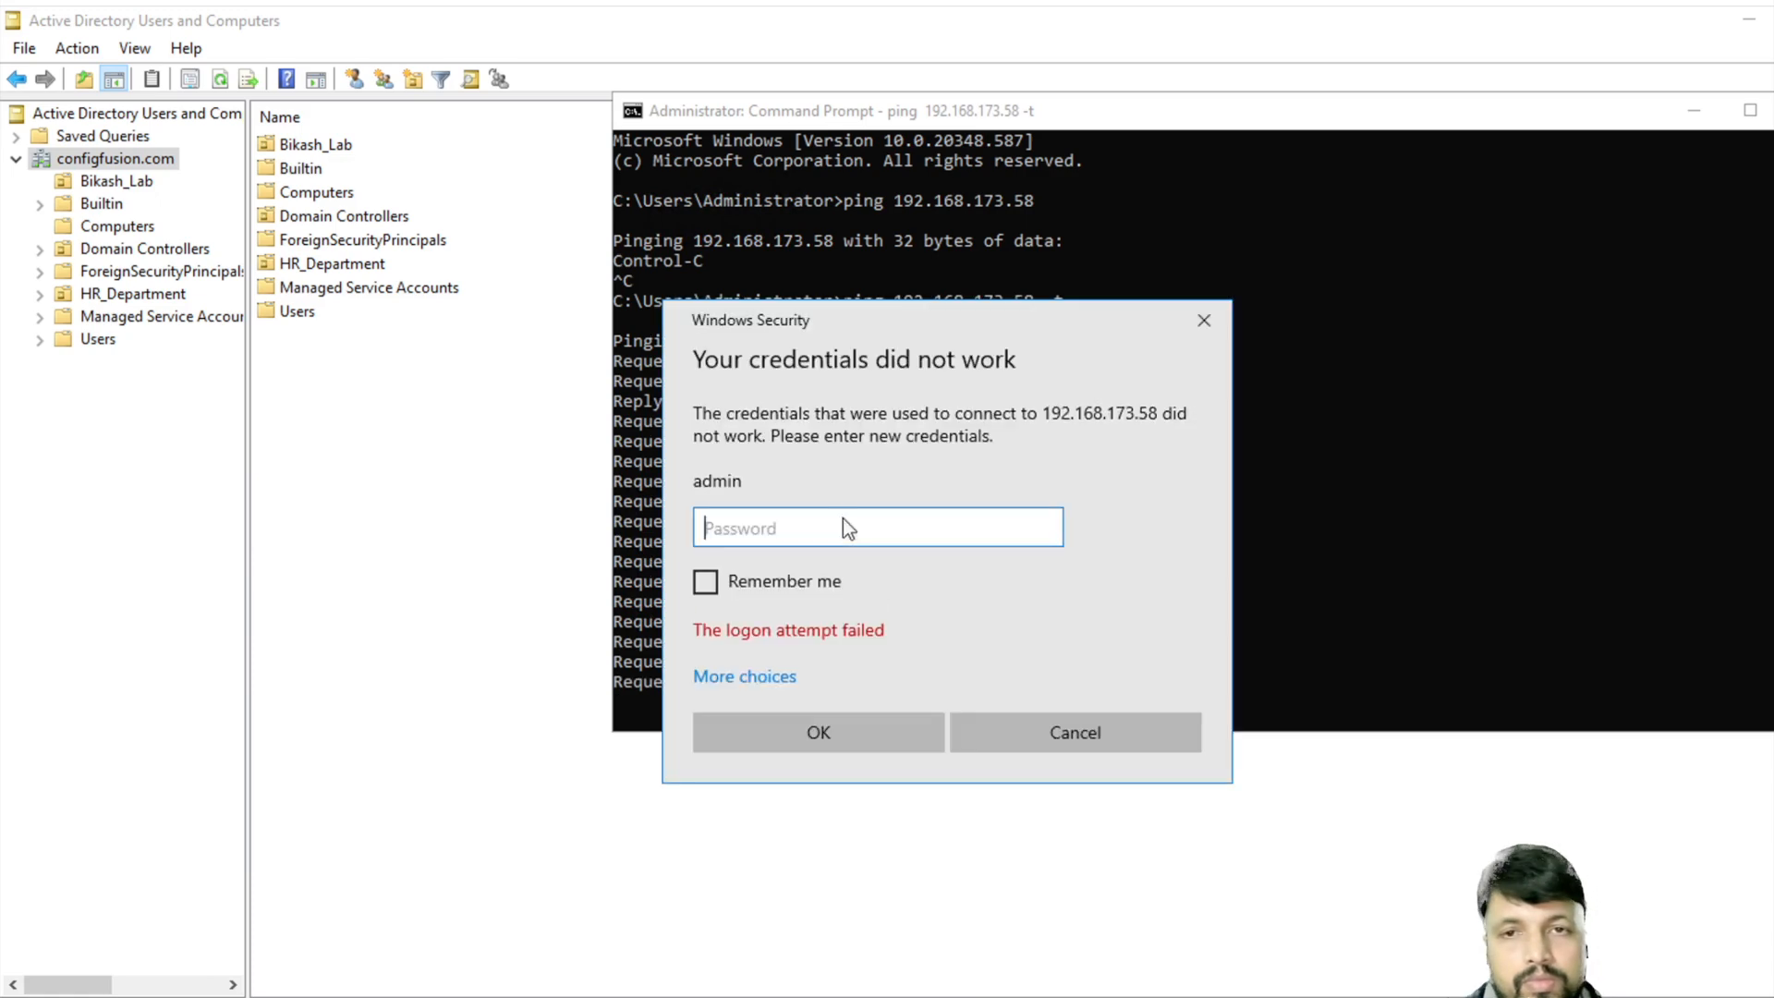
- Sign in with a different account as .\admin and its password
left_click(774, 675)
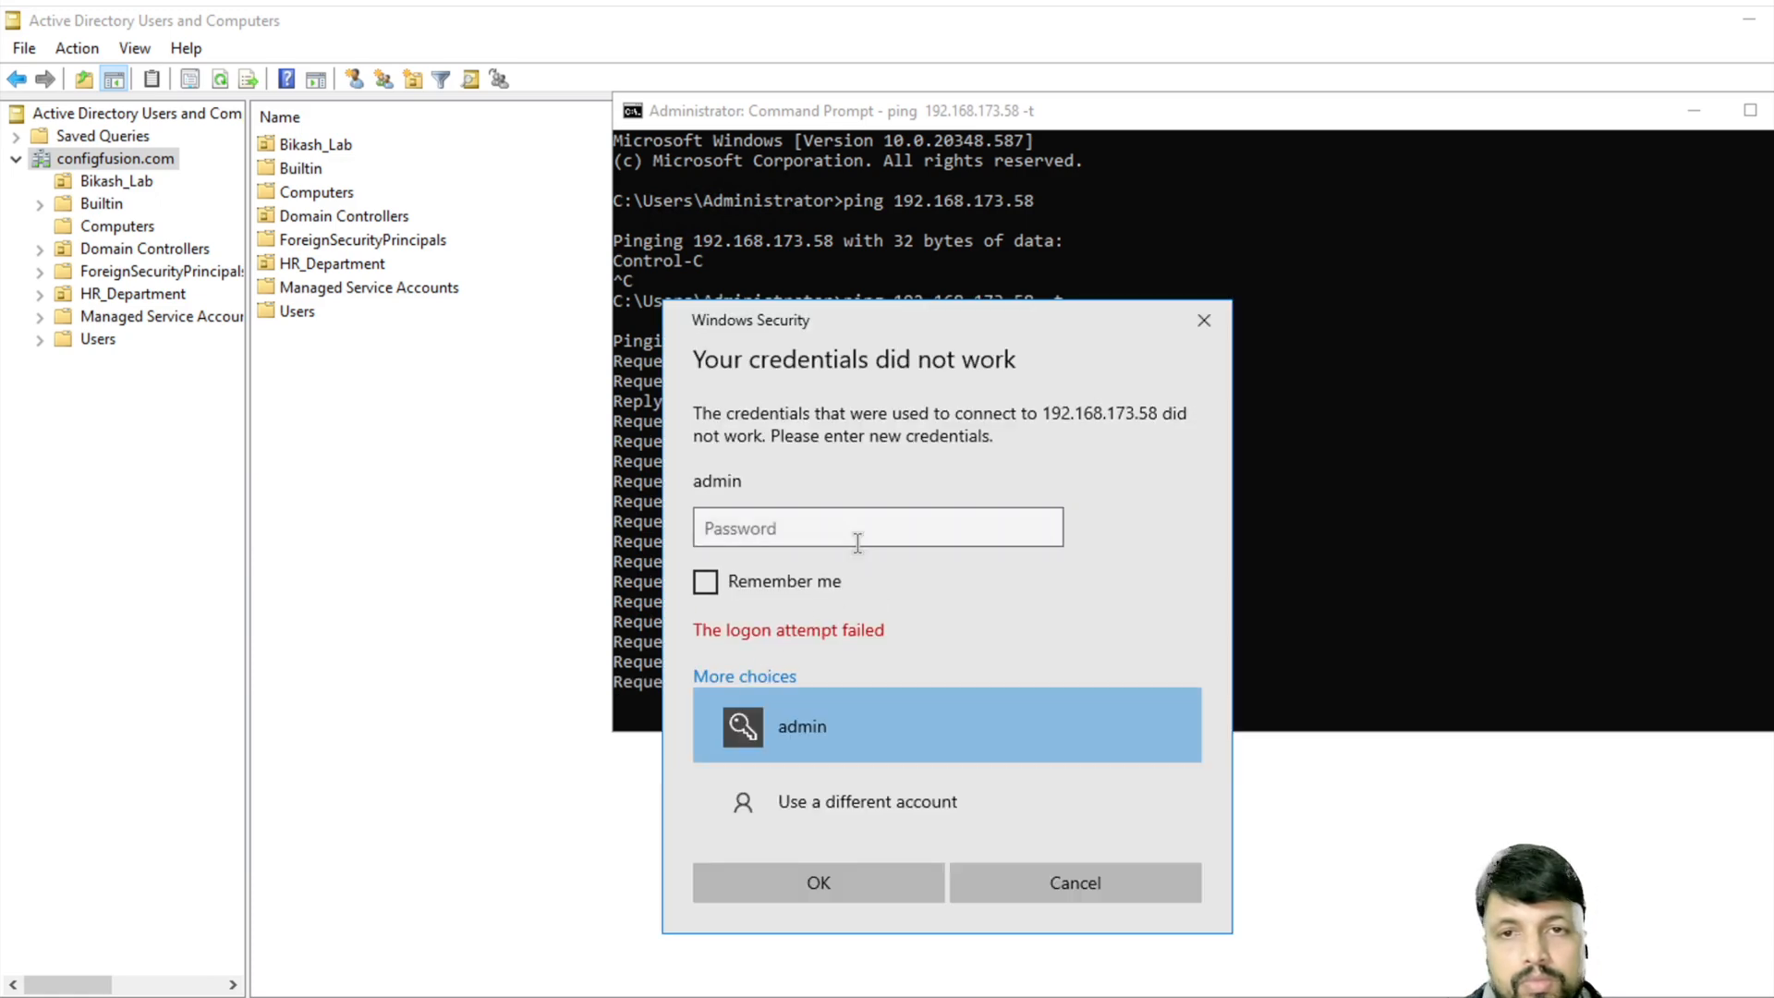
left_click(834, 804)
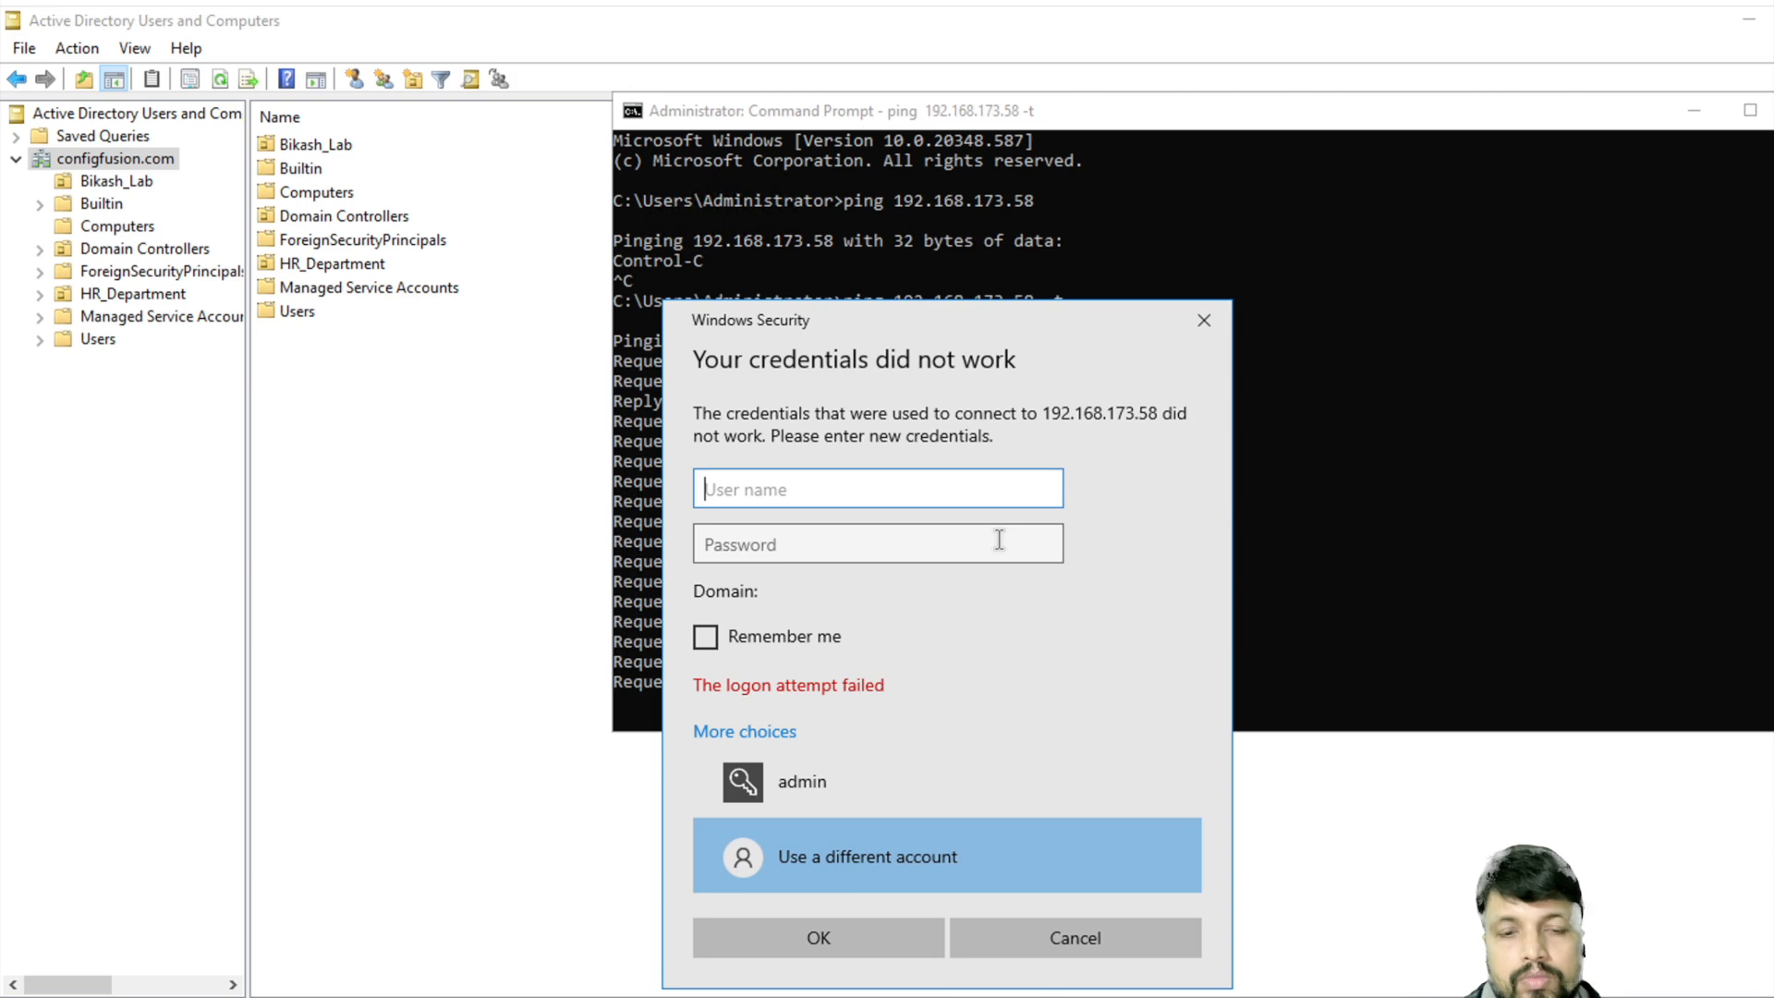
type(".\\")
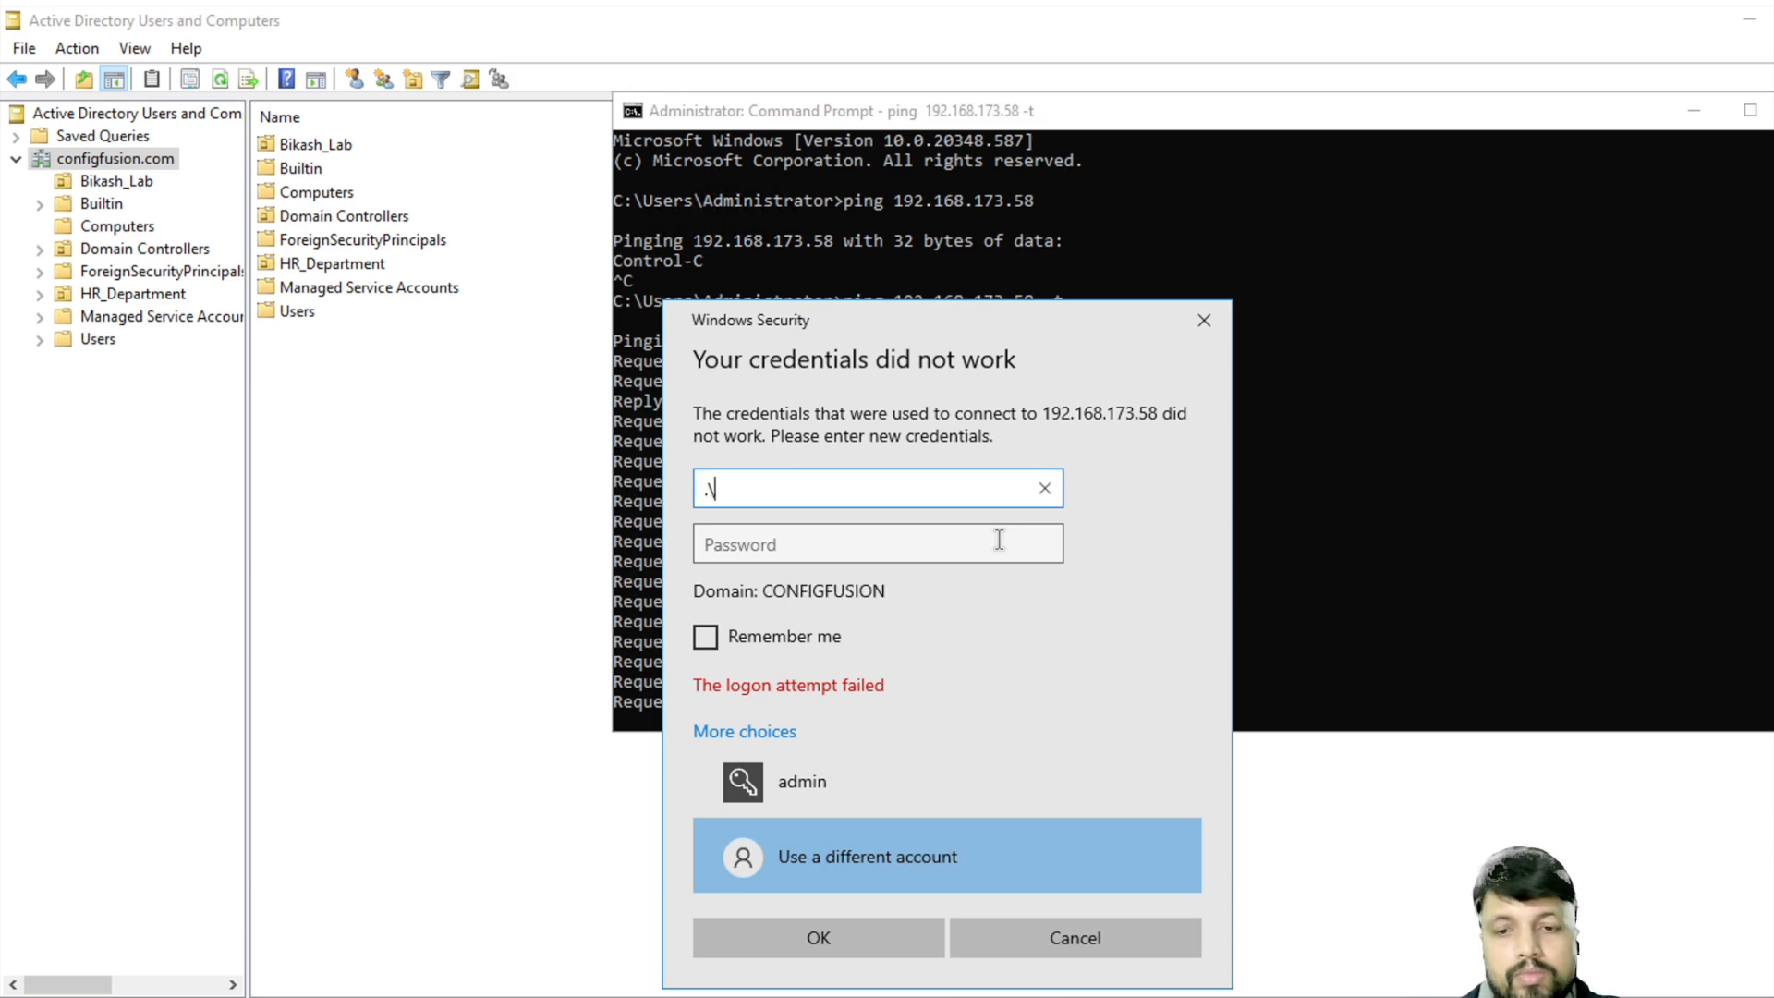
type("admin")
key("Tab")
type("•••••••••••")
key("Return")
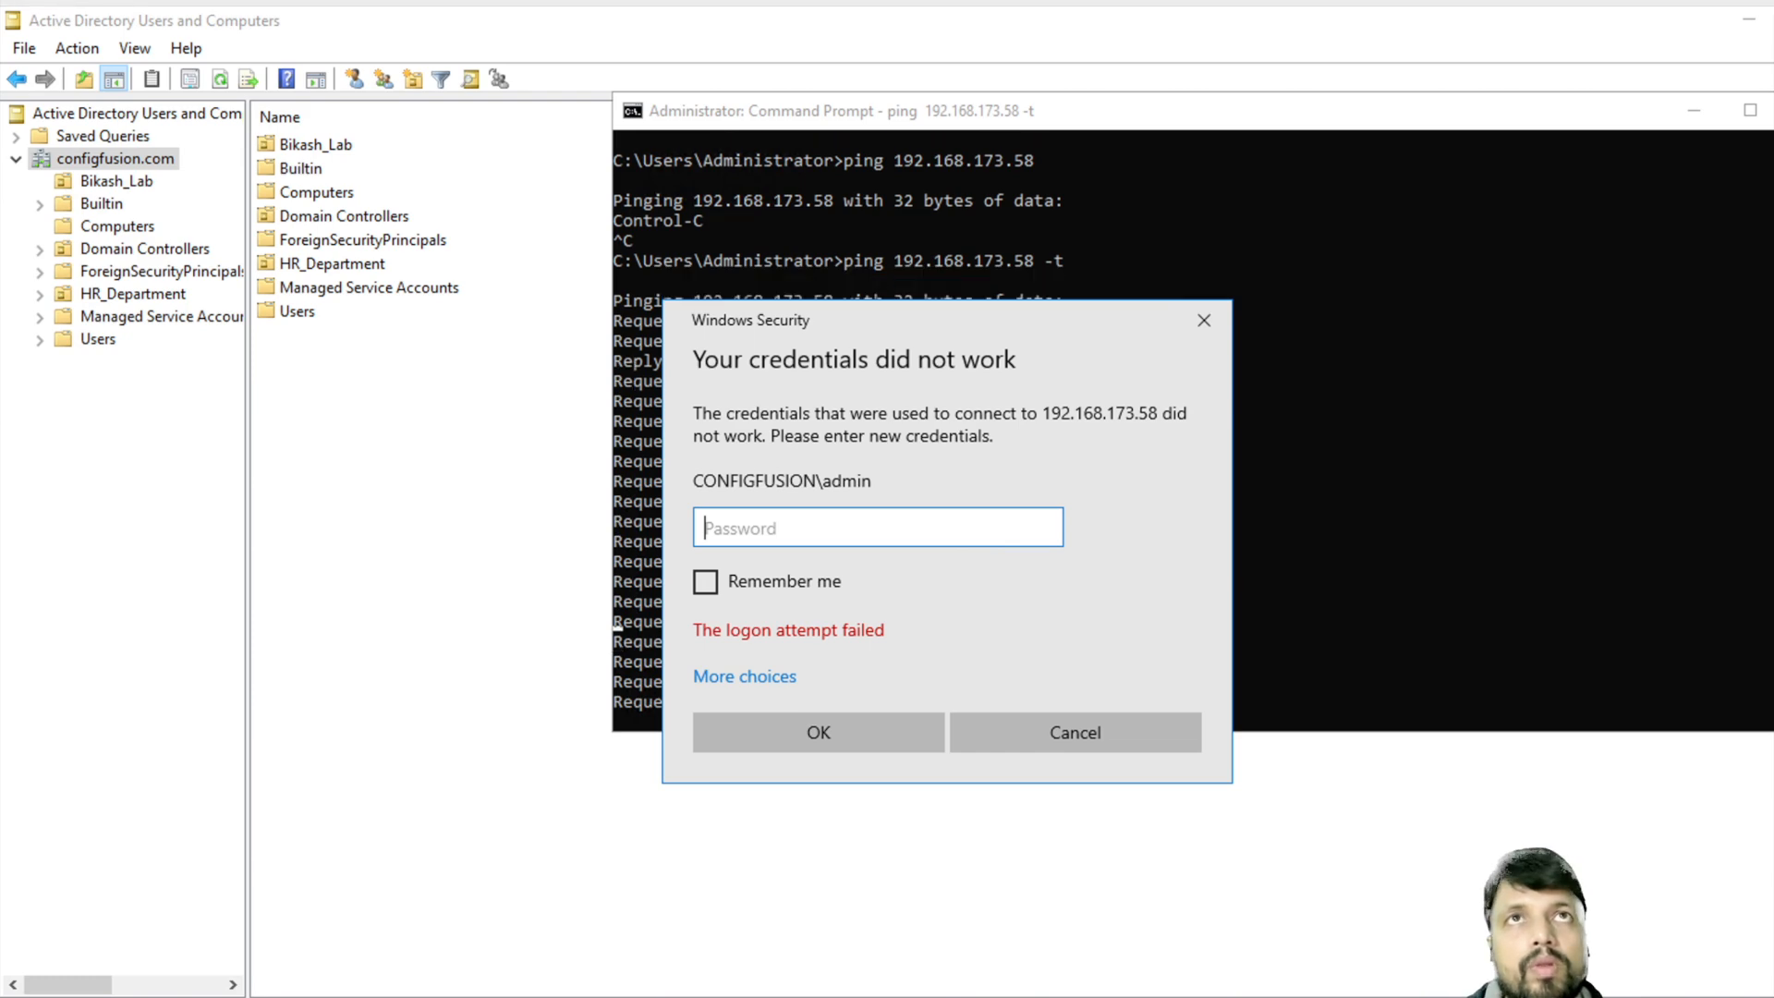
- Maximize the test machine's vSphere web console and wake its lock screen
left_click_drag(1773, 831, 1035, 109)
double_click(1132, 118)
left_click(1760, 109)
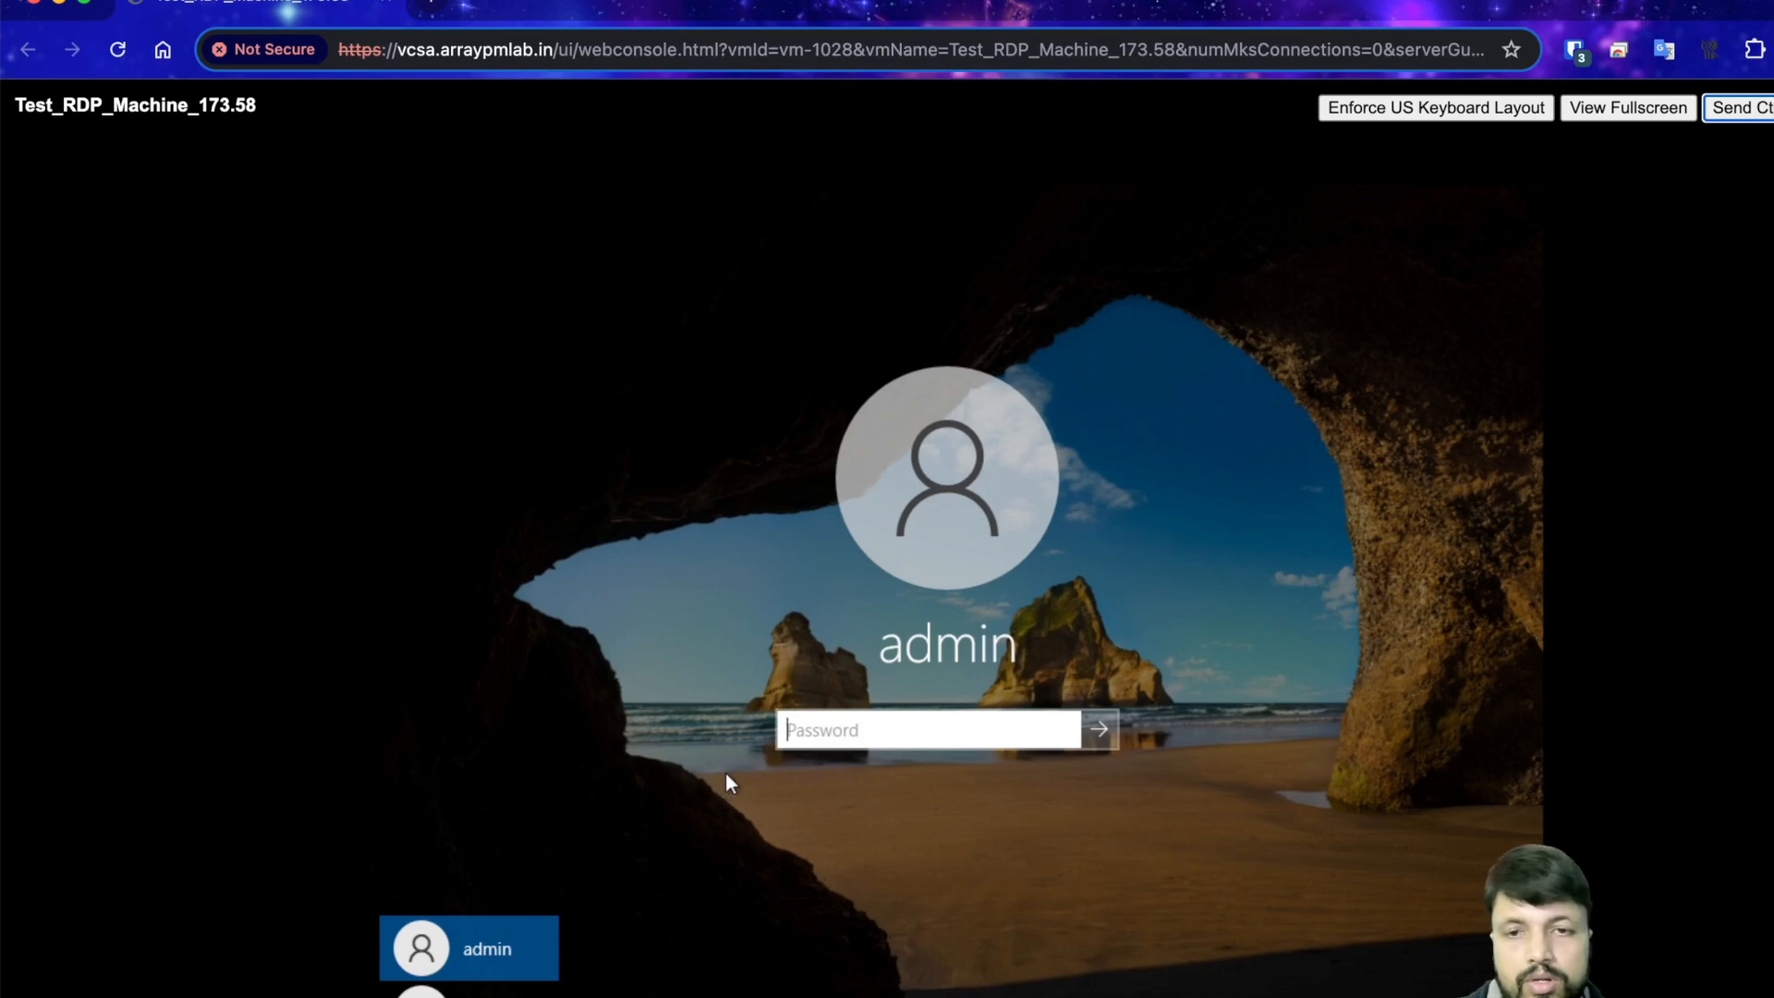
- Enter the admin password in the Test_RDP_Machine_173.58 console to reach its desktop
left_click(905, 714)
type("•••")
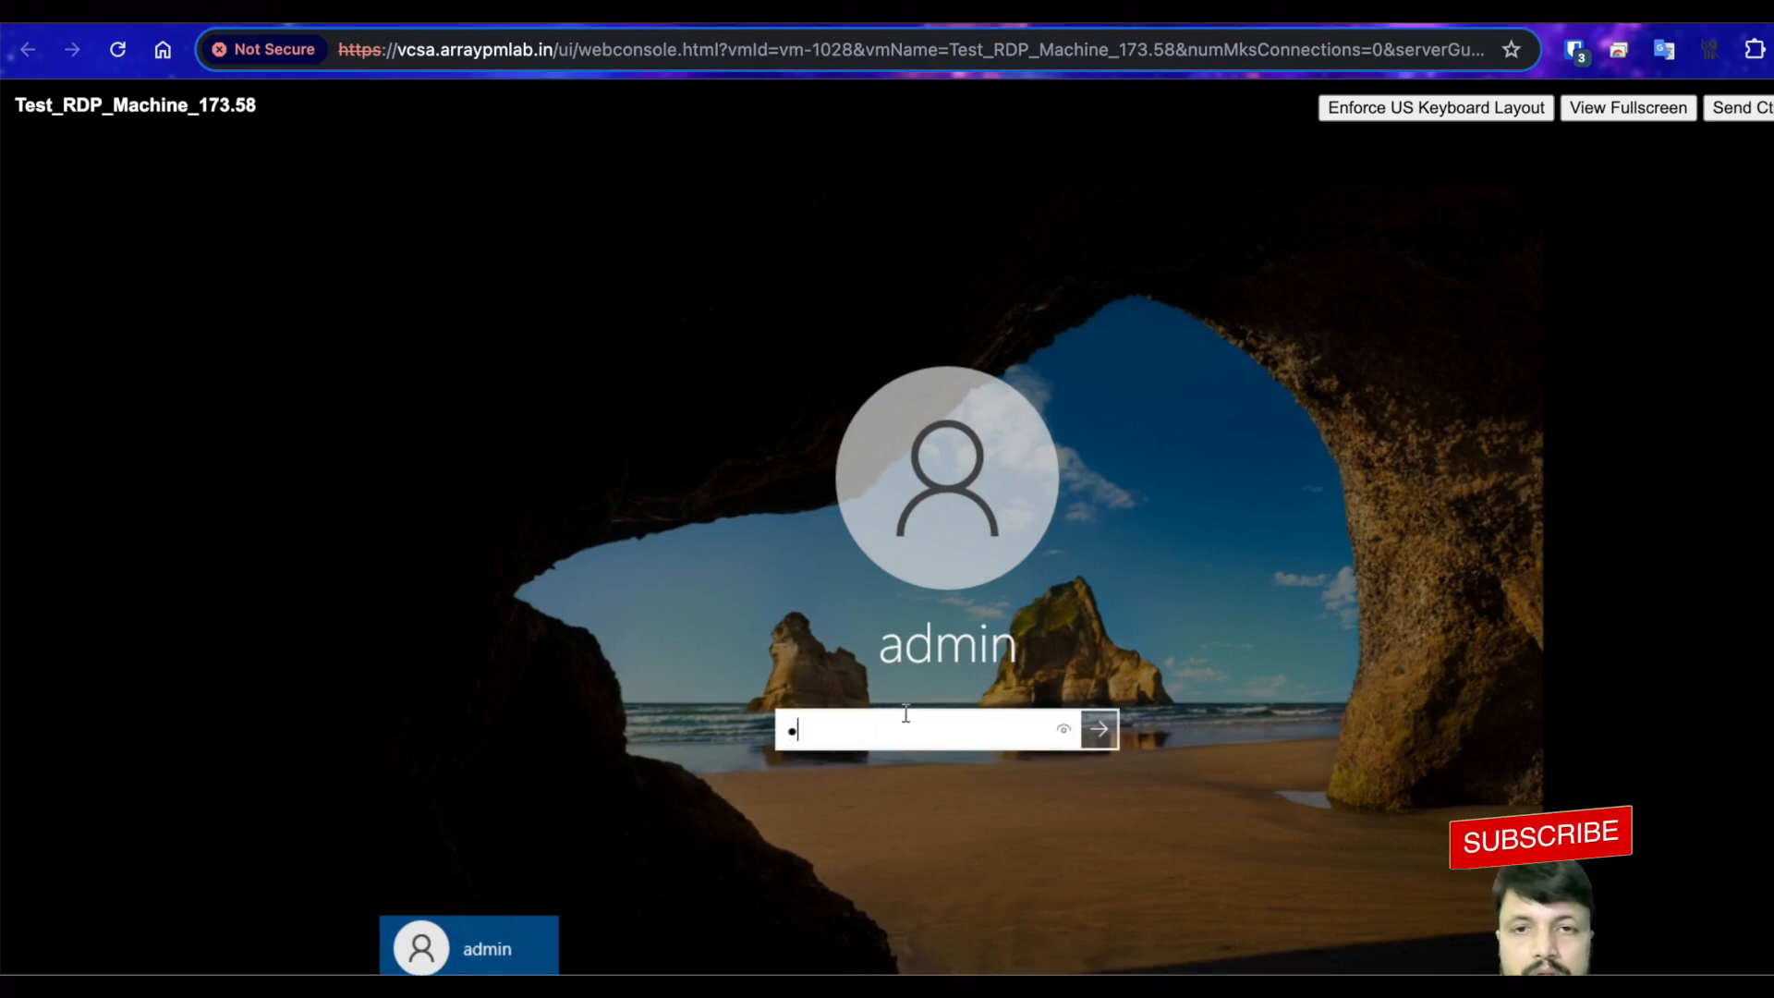
type("••••••")
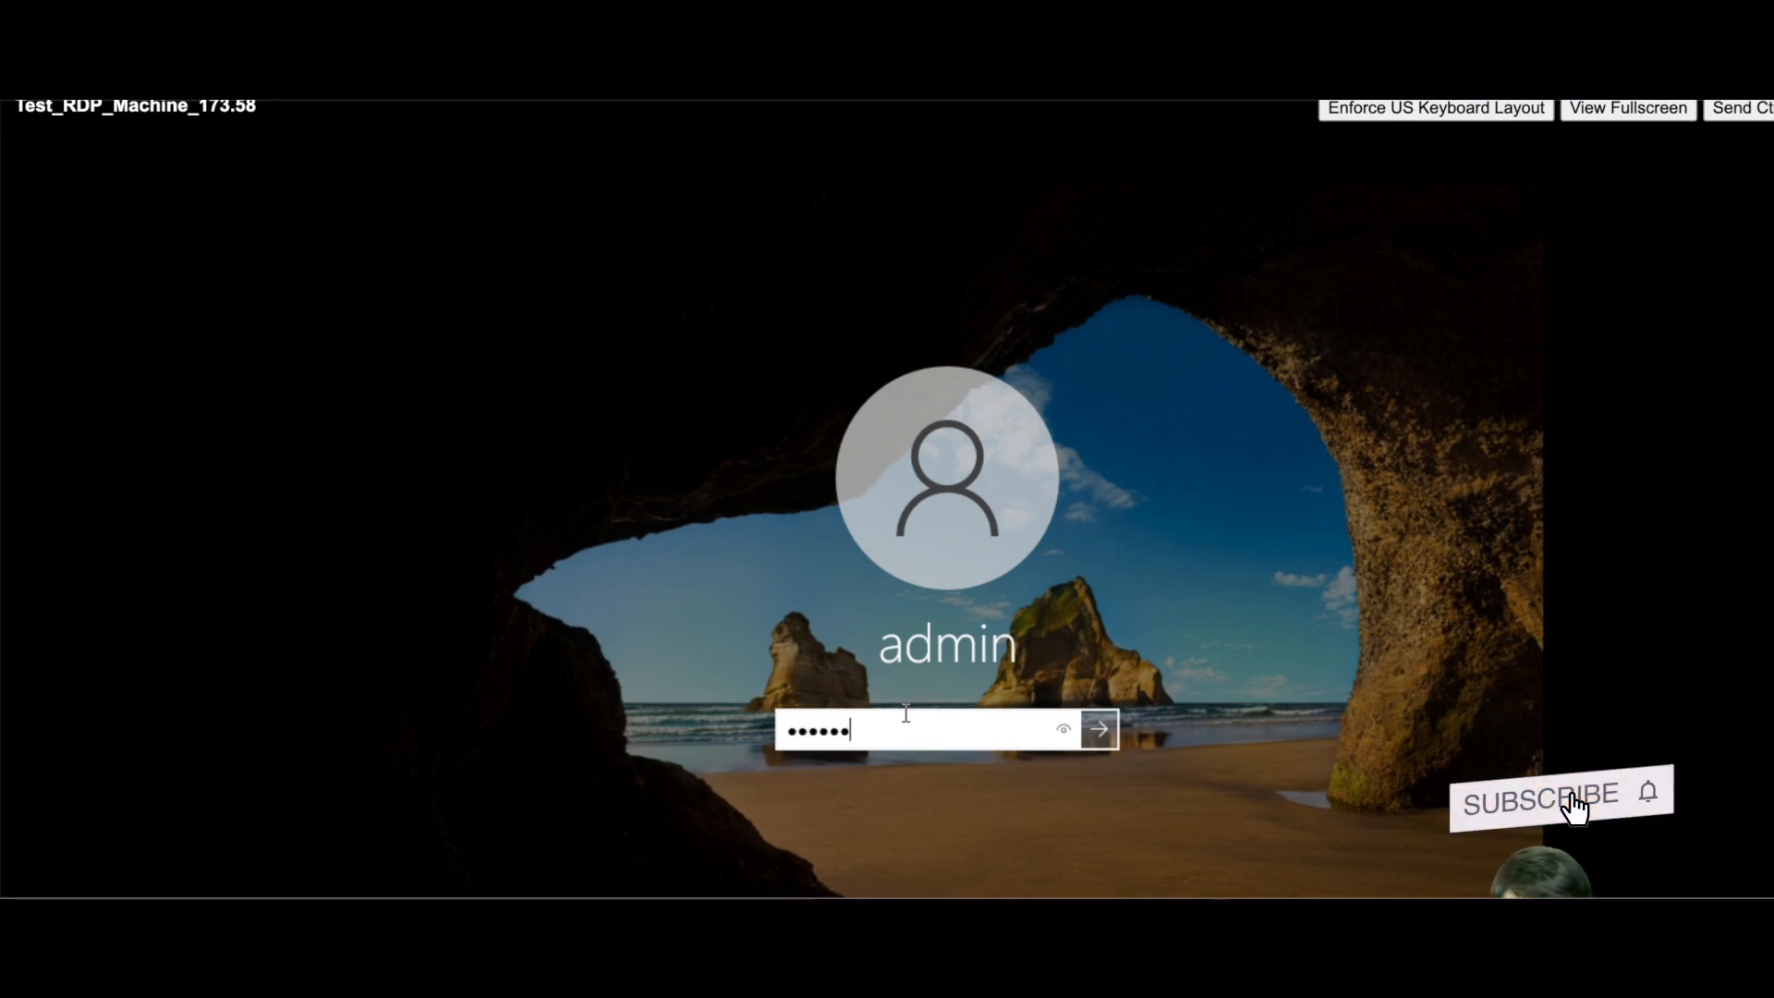
key("Return")
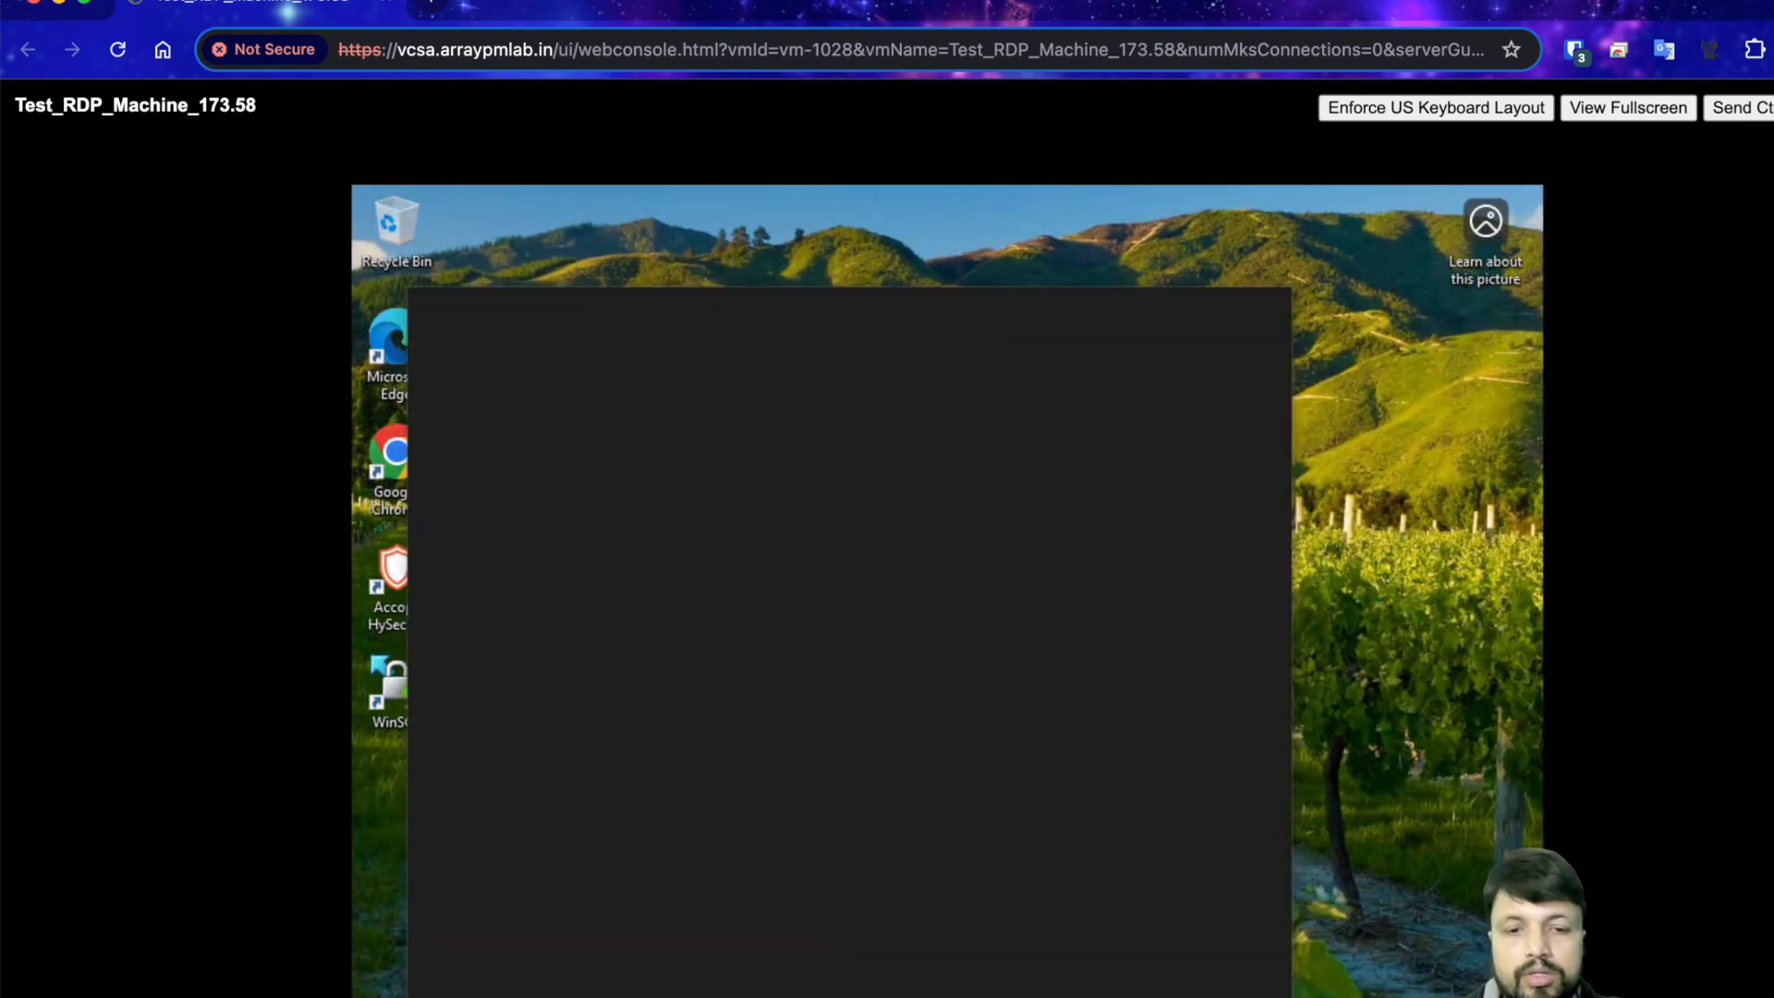
- In Remote desktop settings, add the domain user to the users allowed remote access
type("remote")
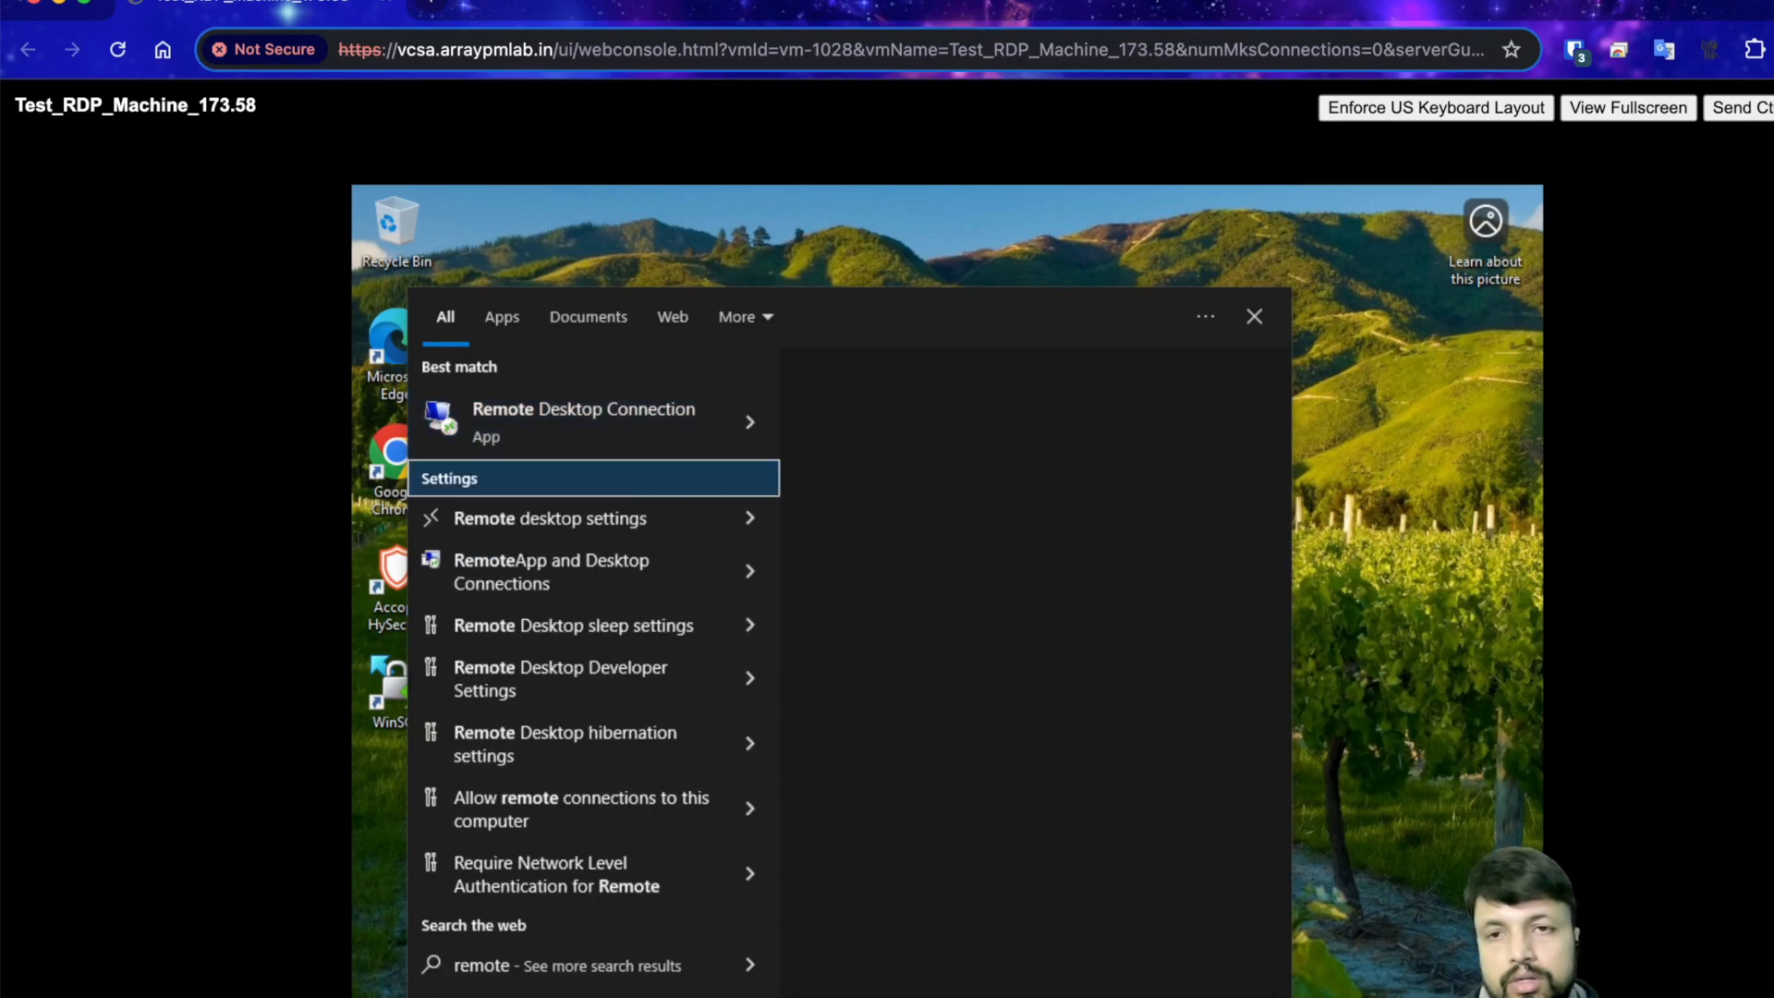
key("Down")
key("Return")
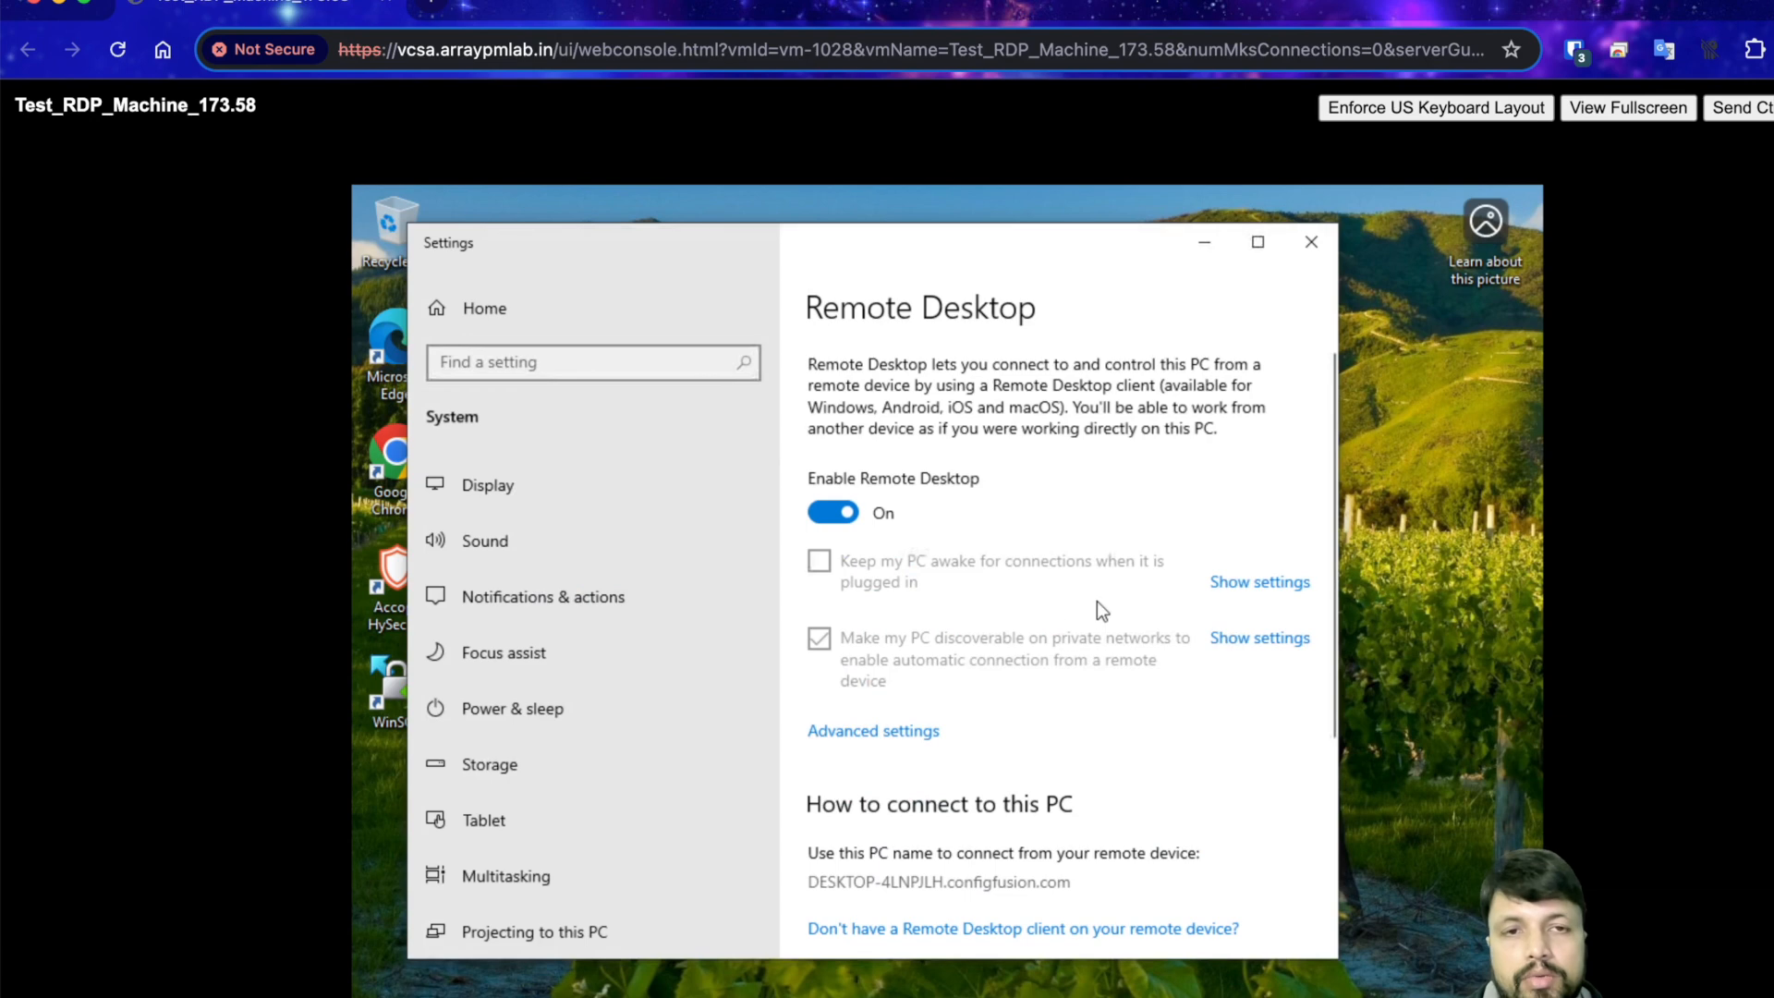
scroll(1096, 600, "down", 5)
scroll(1060, 652, "down", 1)
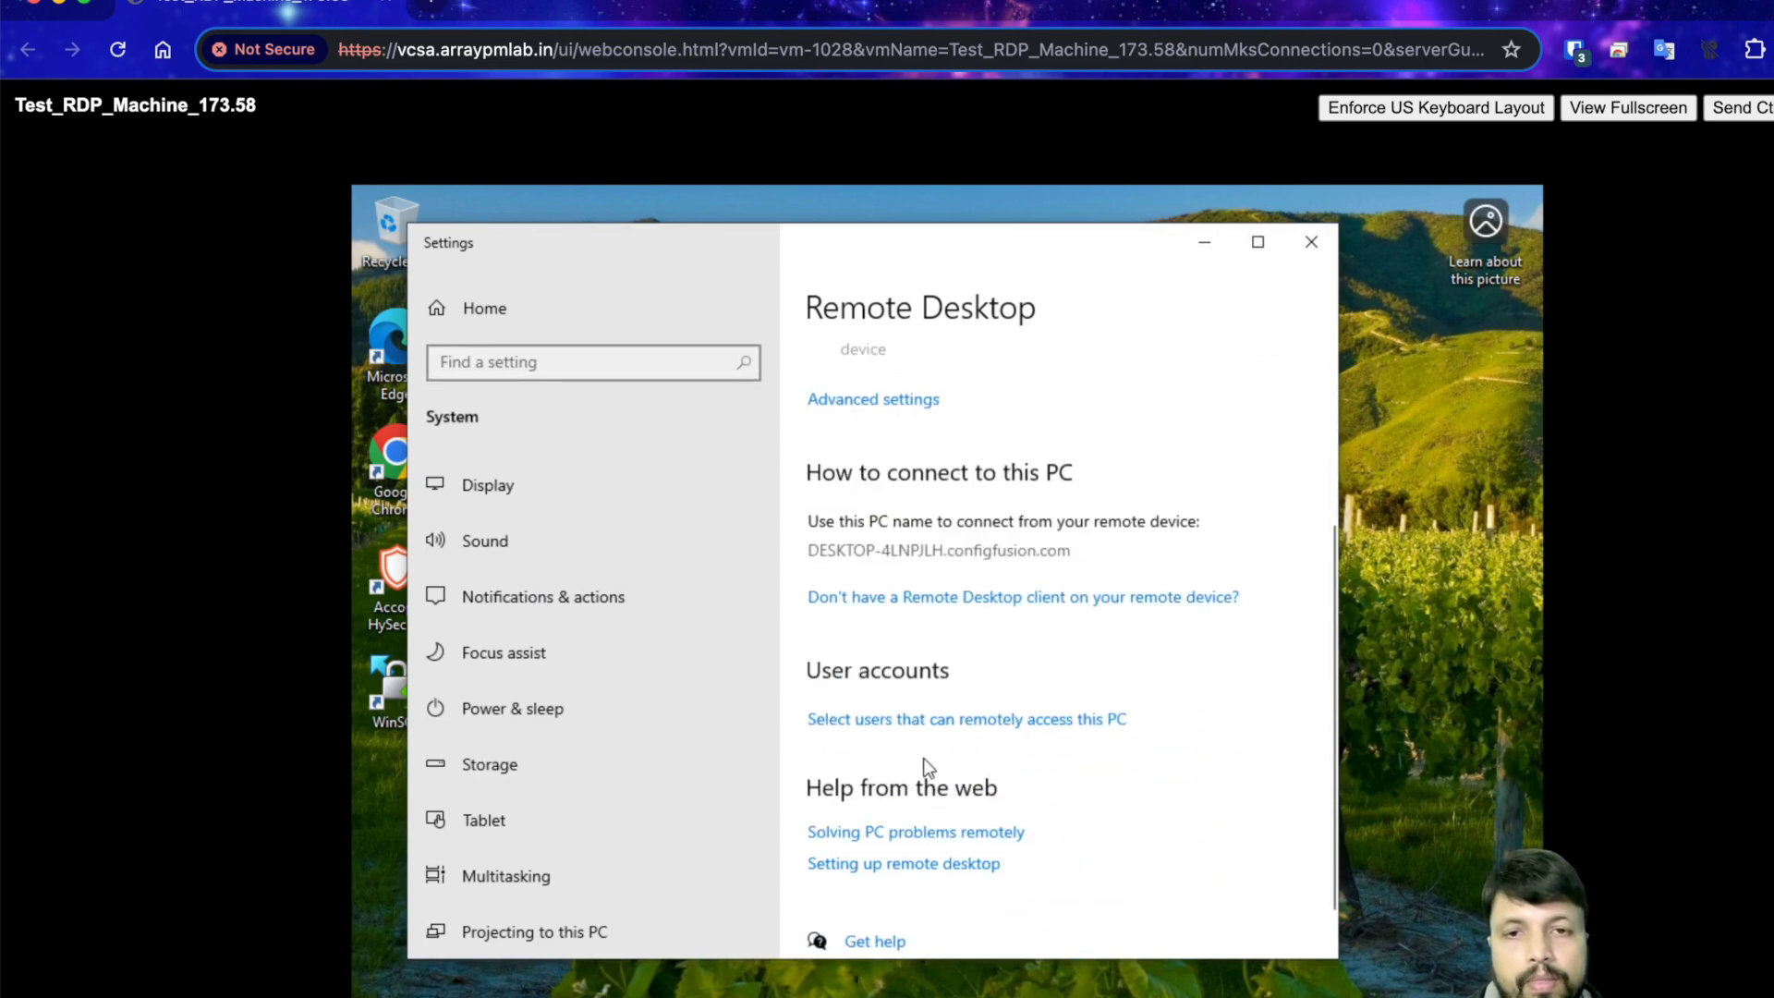
left_click(923, 729)
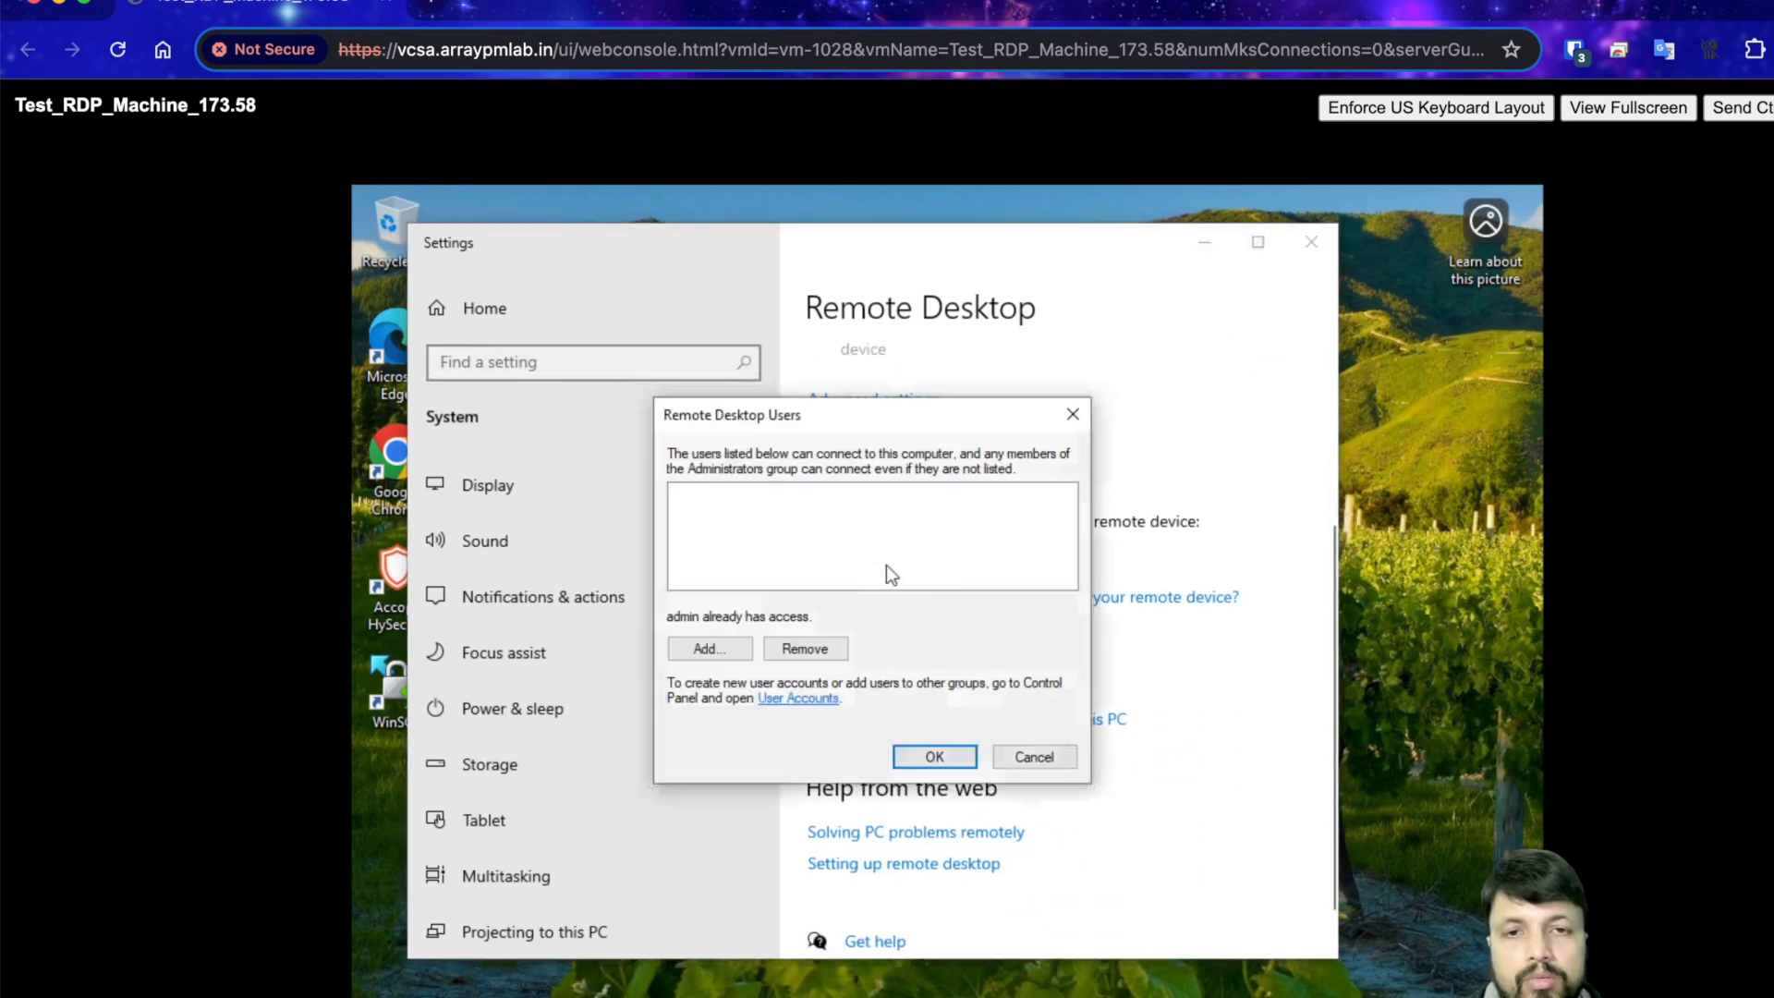
left_click(709, 648)
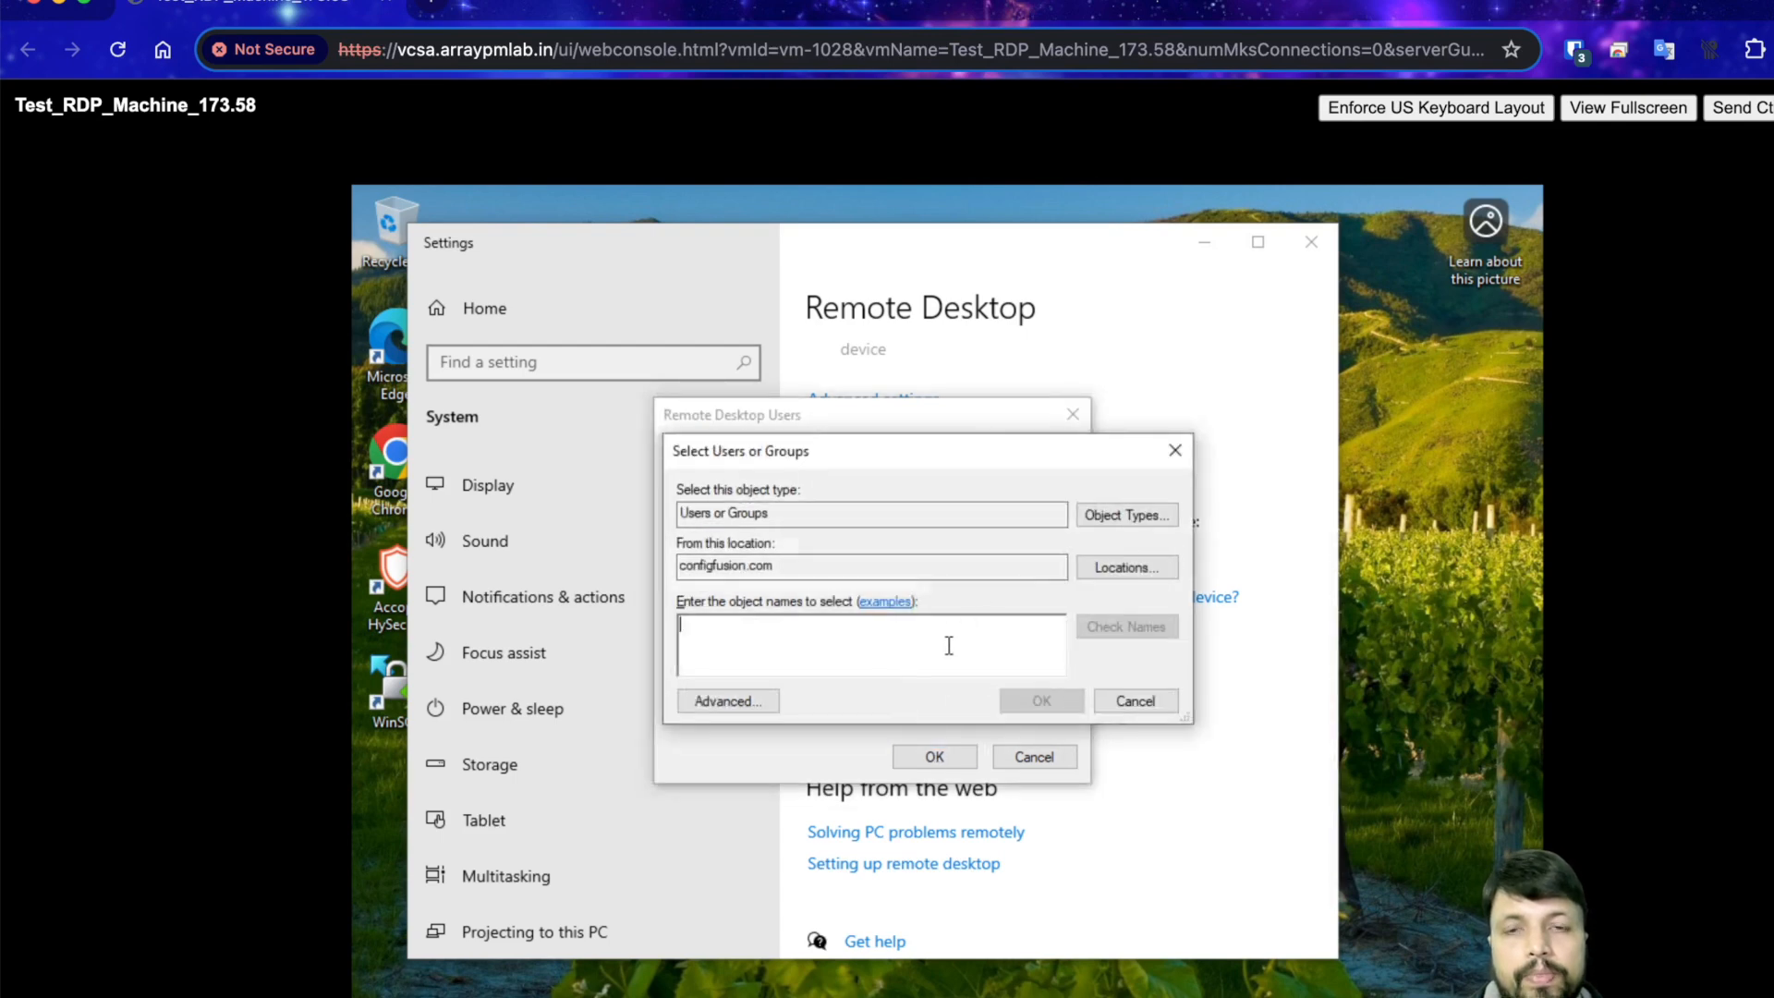
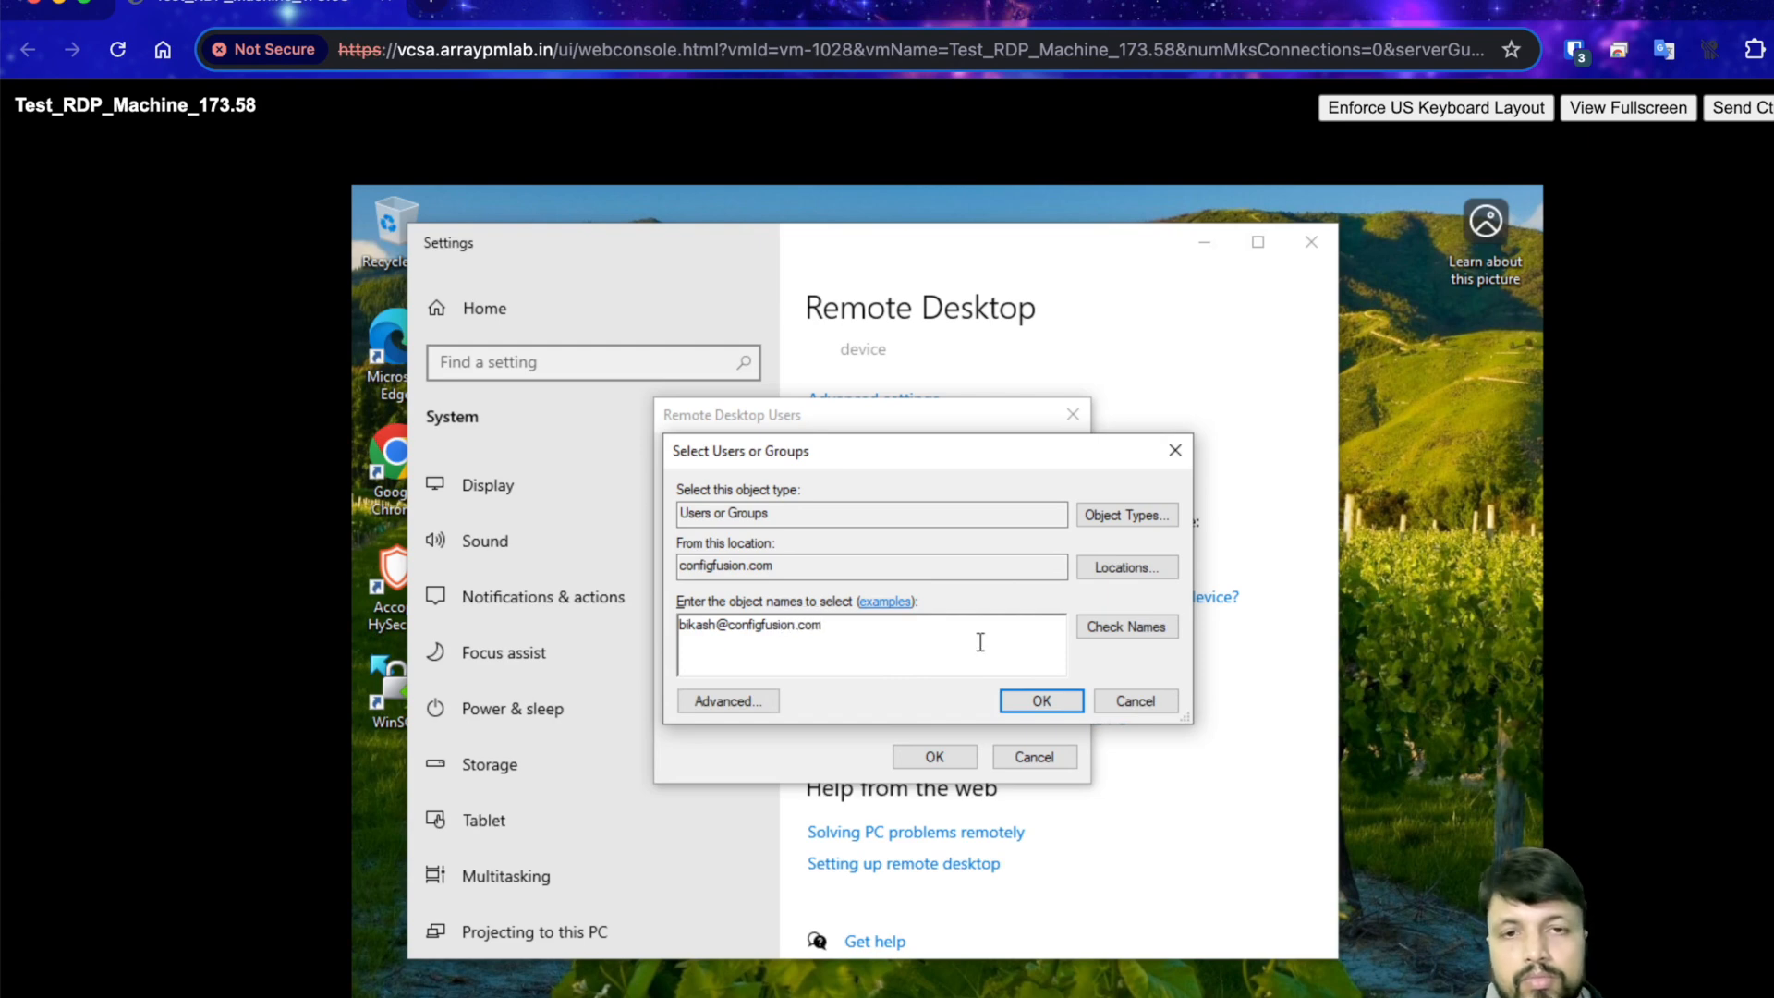
left_click(1068, 709)
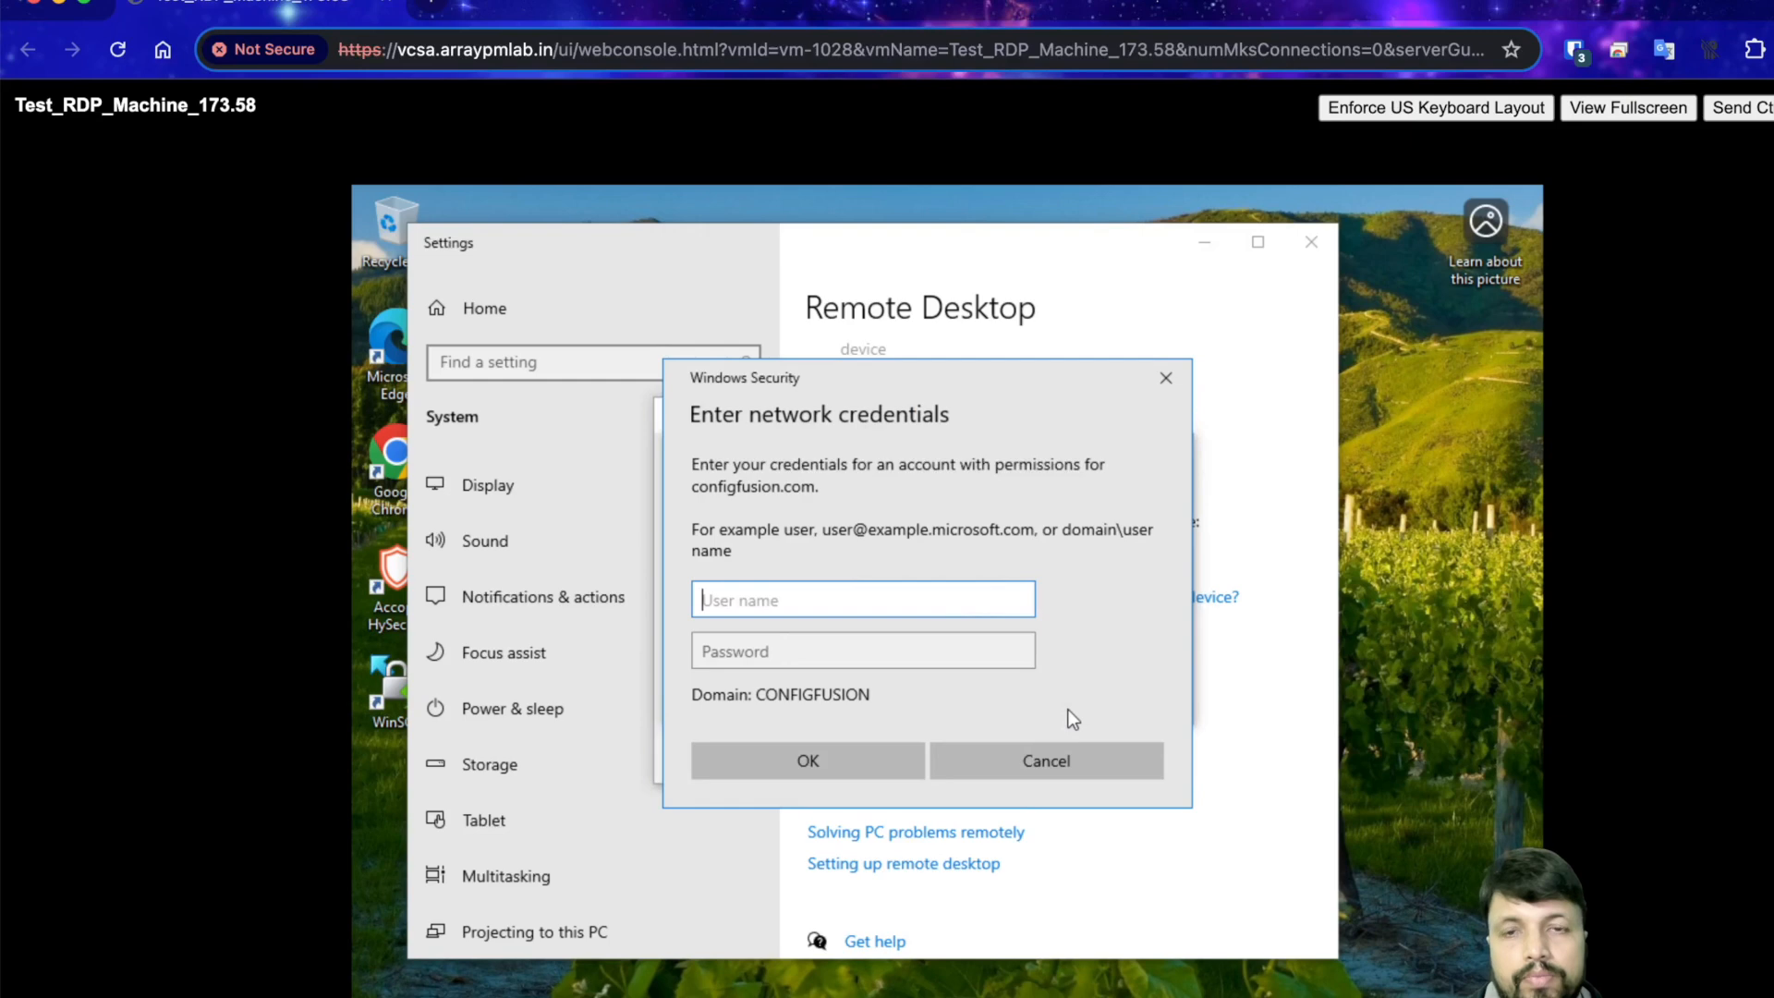
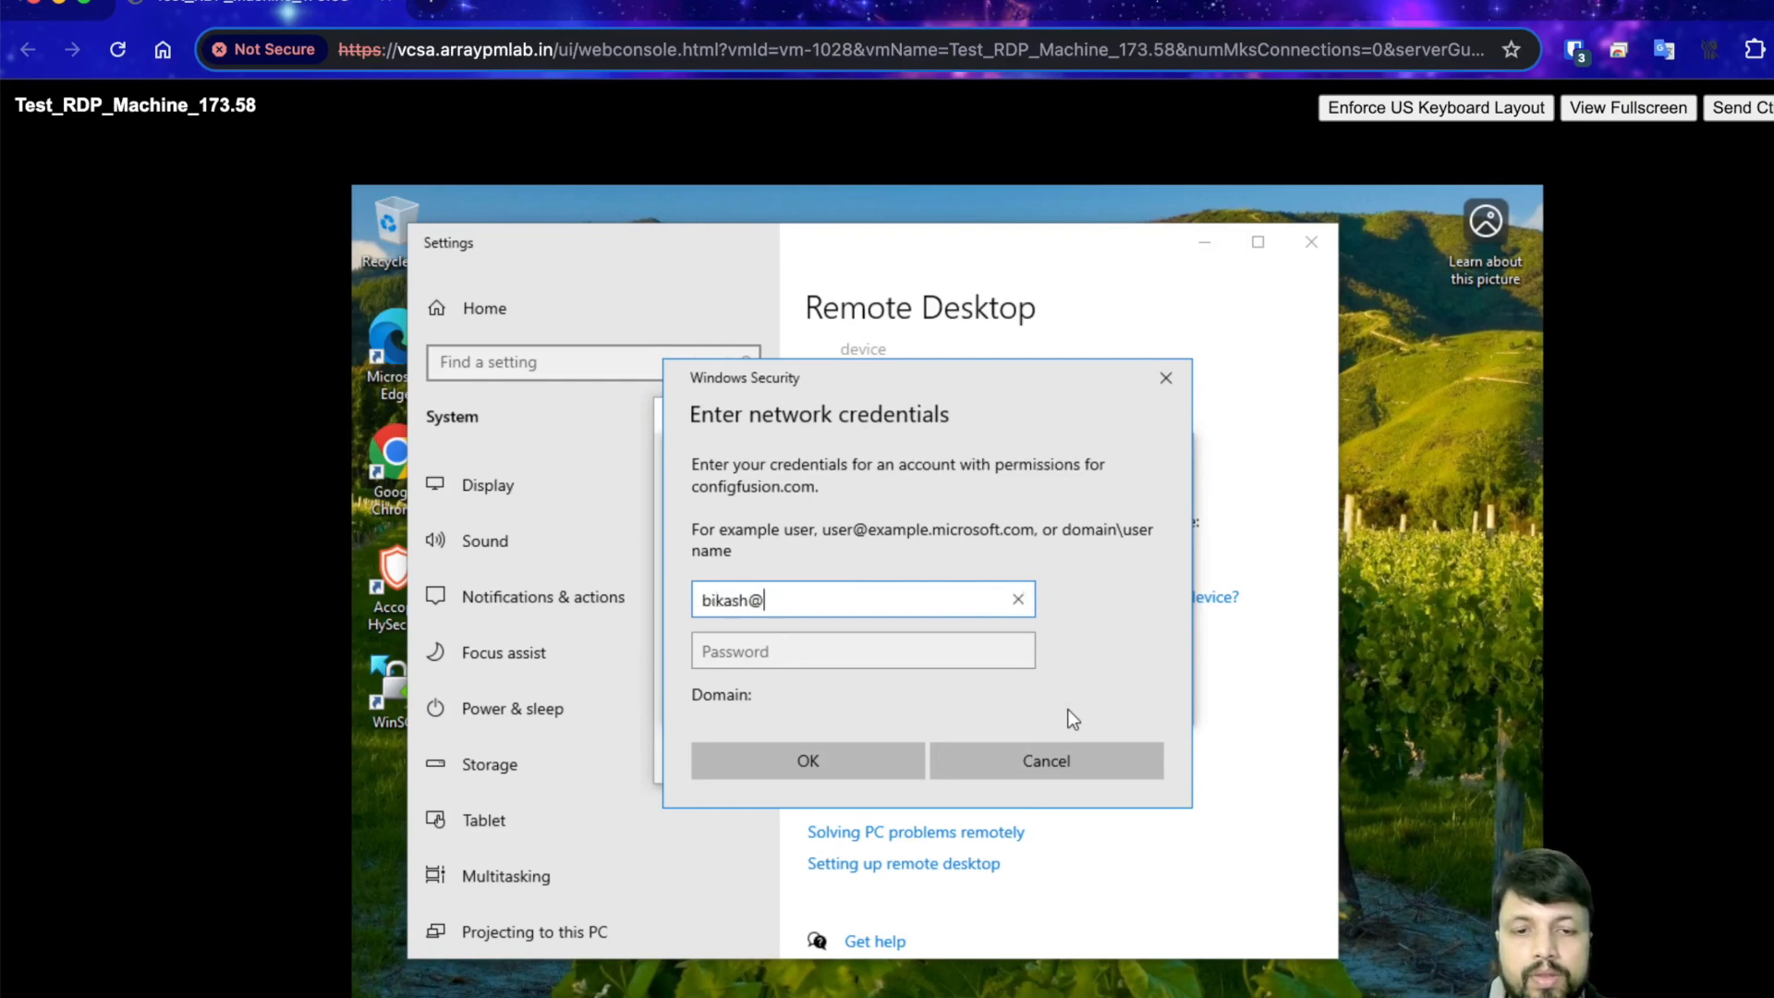
- Enter the domain user's sign-in name and password in the network credentials prompt and submit them
key("Tab")
type("*****")
key("BackSpace")
key("BackSpace")
key("BackSpace")
key("BackSpace")
key("BackSpace")
type("********")
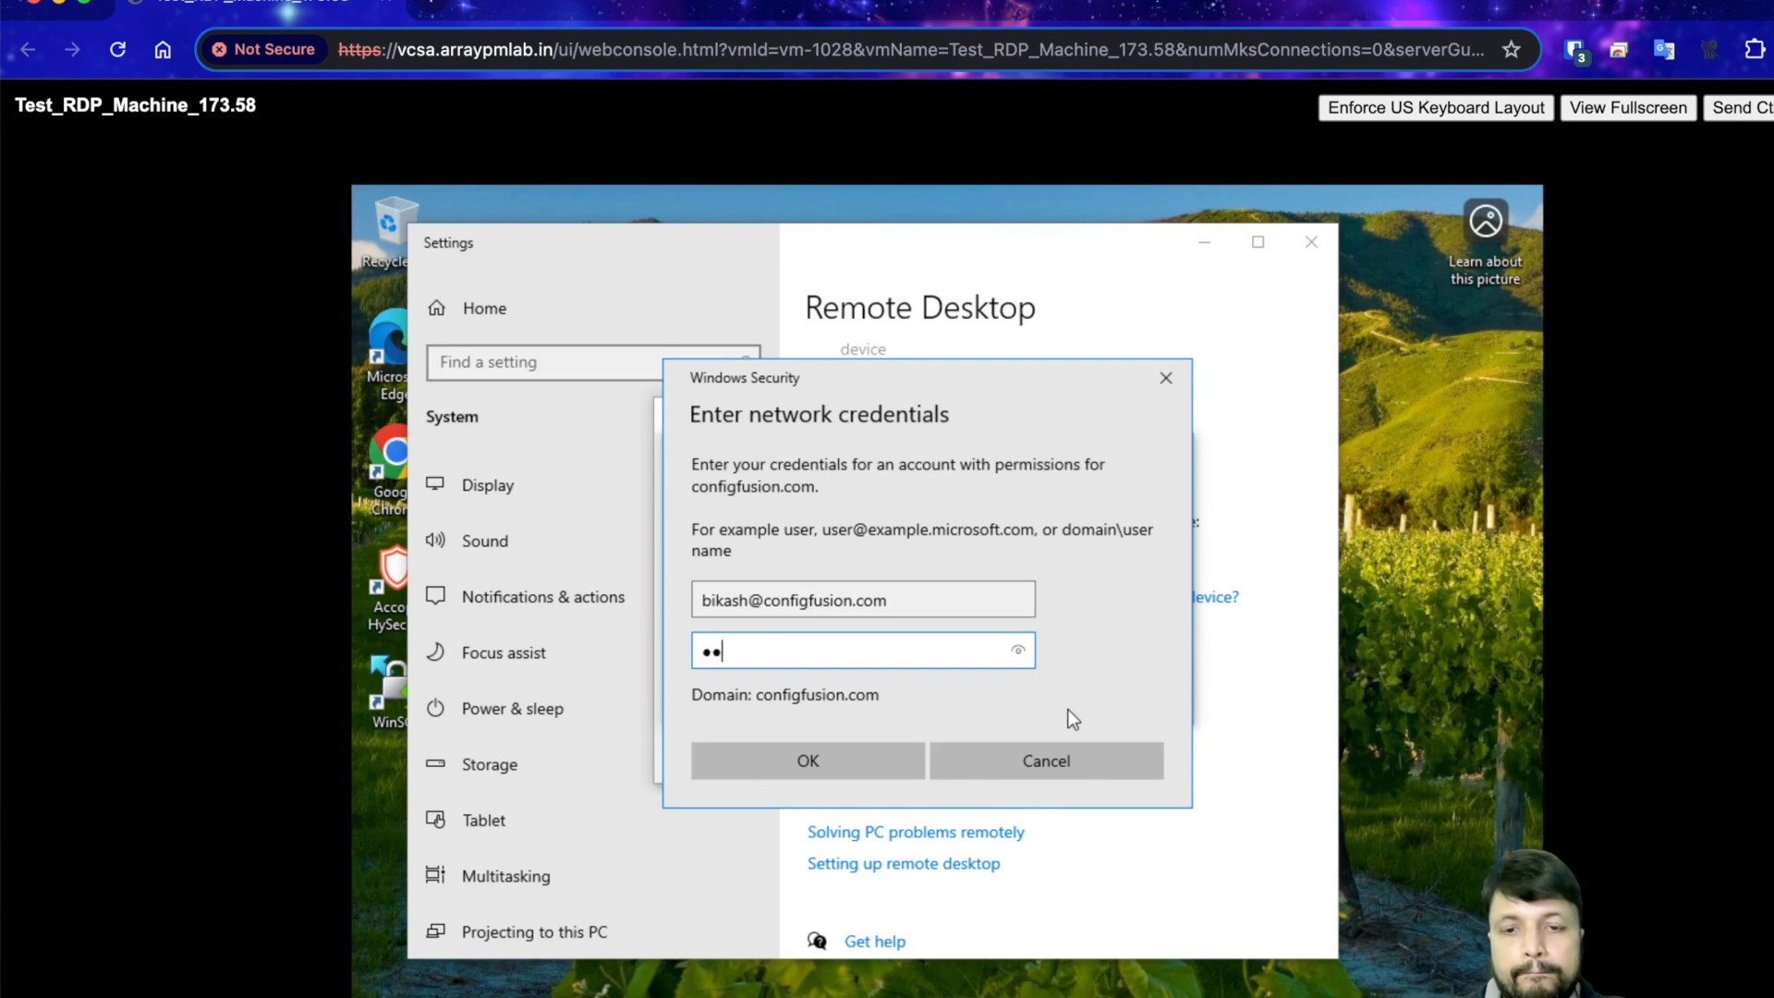
type("*")
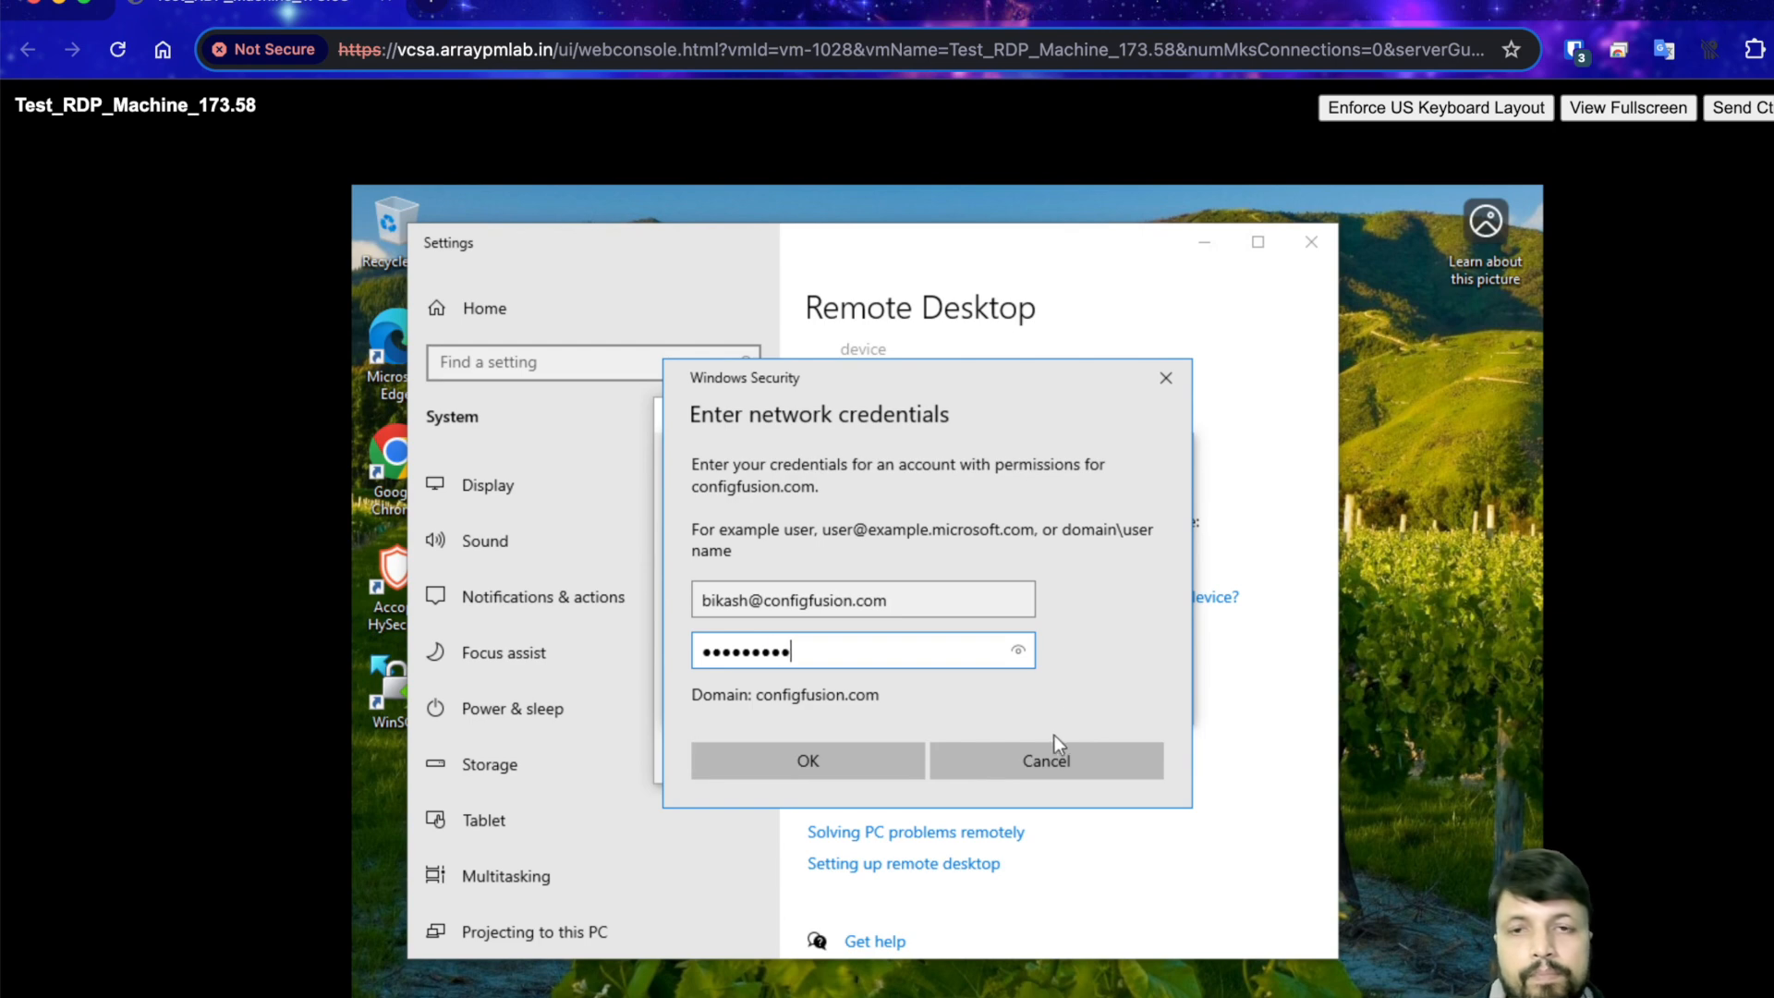
left_click(852, 744)
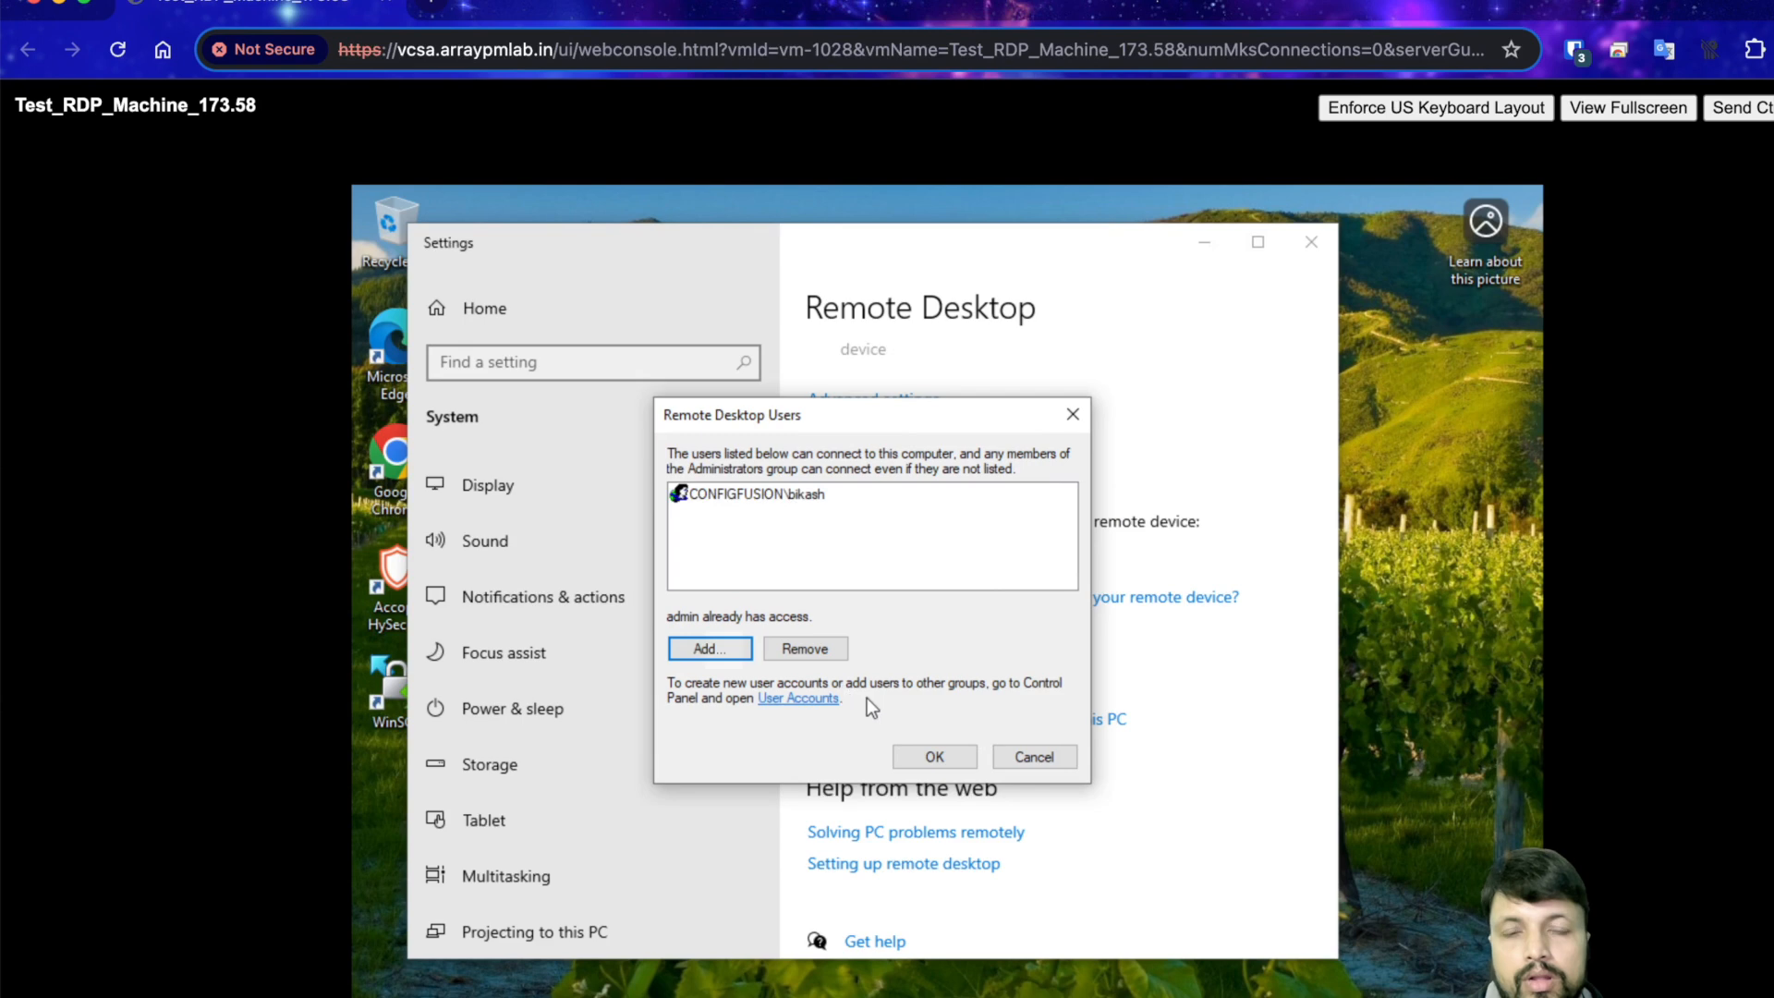
- Try adding another remote user through Advanced search, authenticating as the local .\admin account
left_click(693, 647)
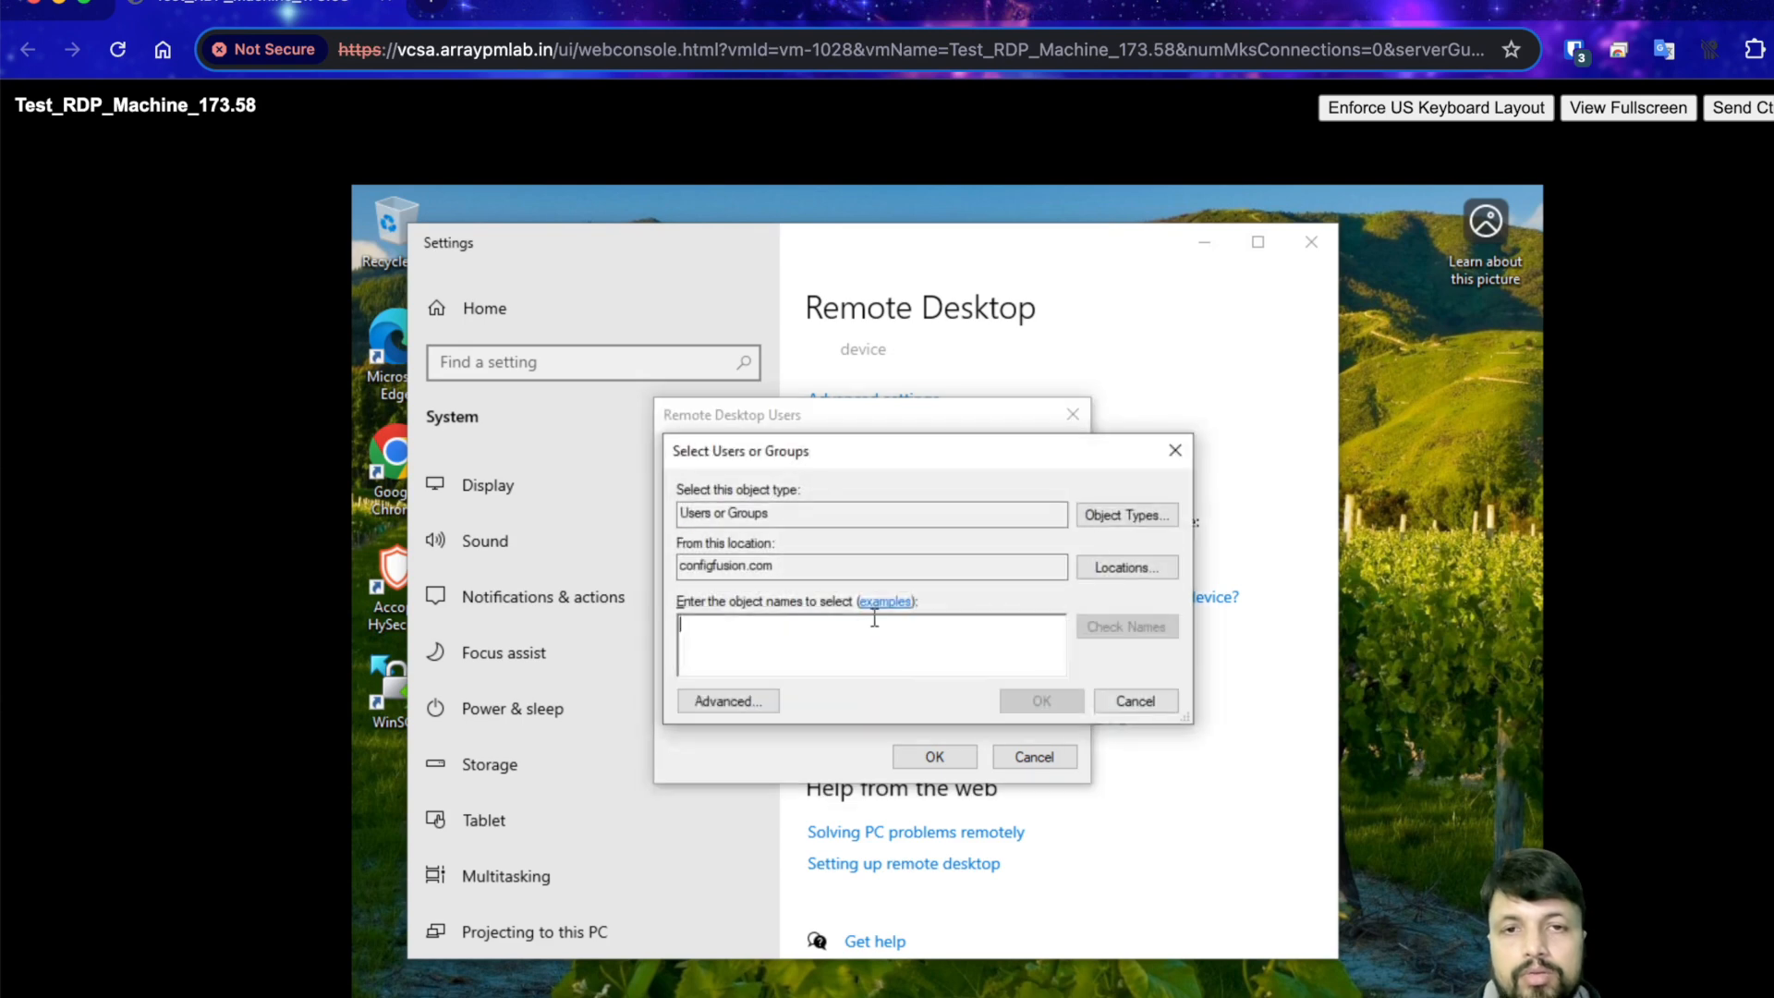
left_click(745, 704)
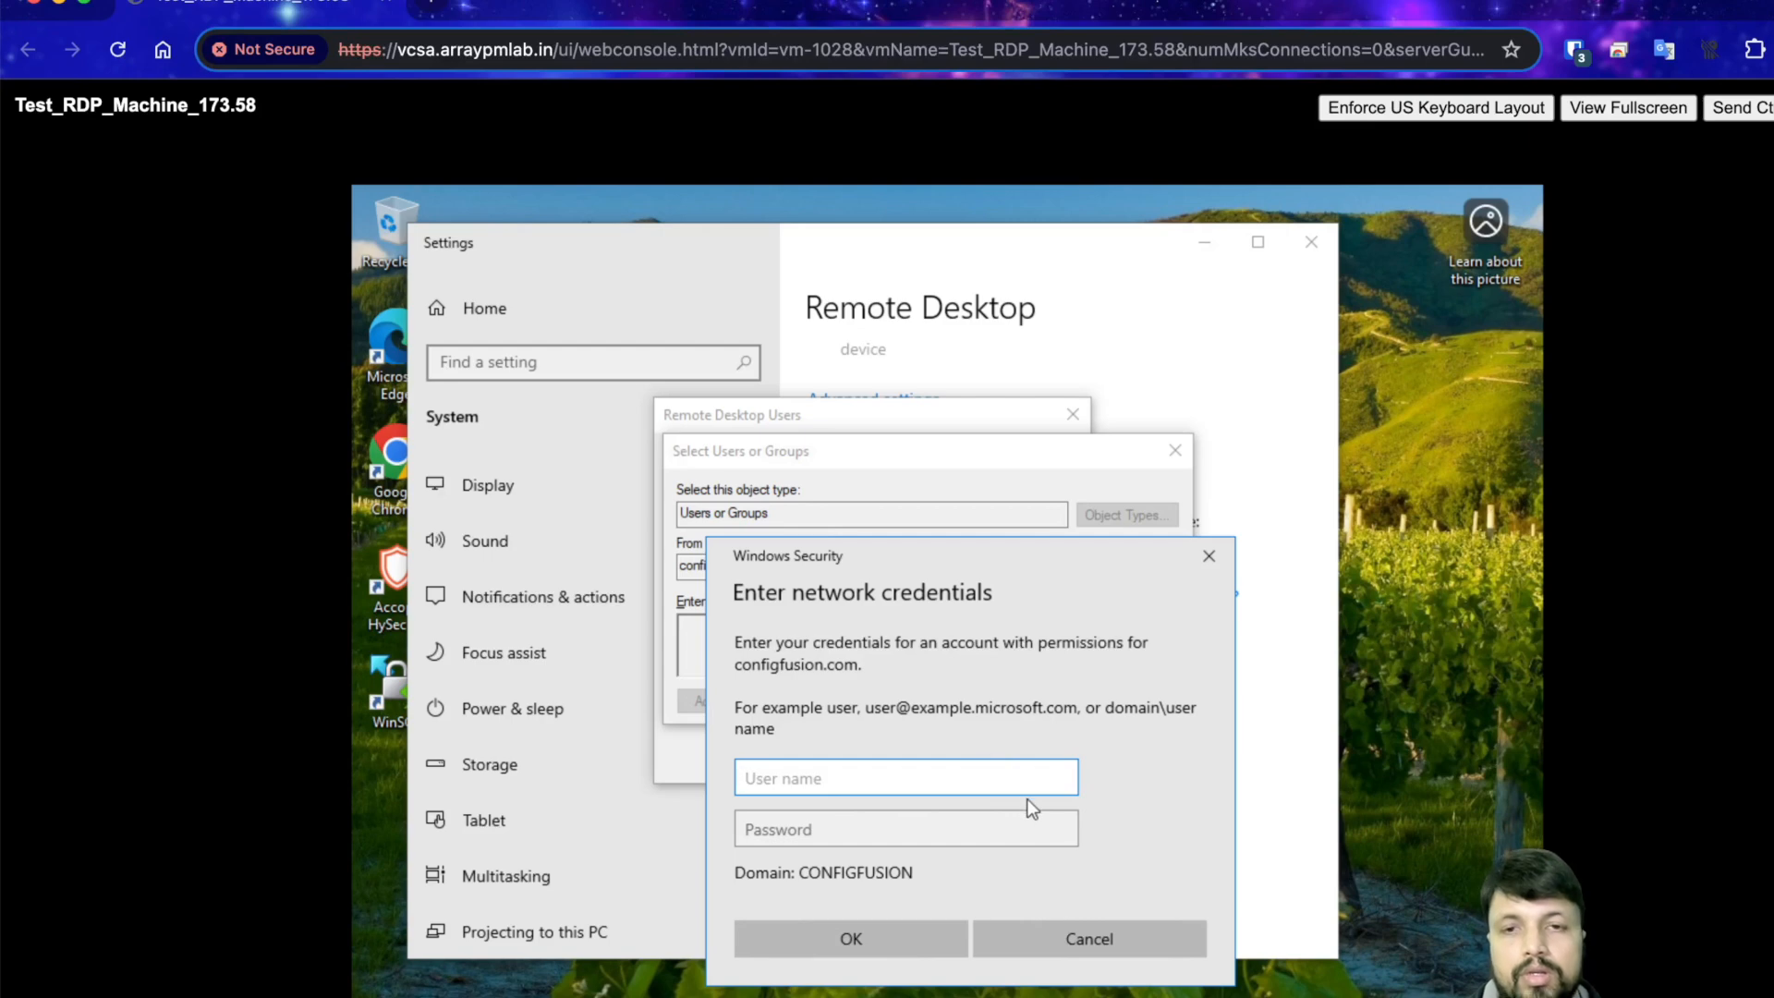
type("admin")
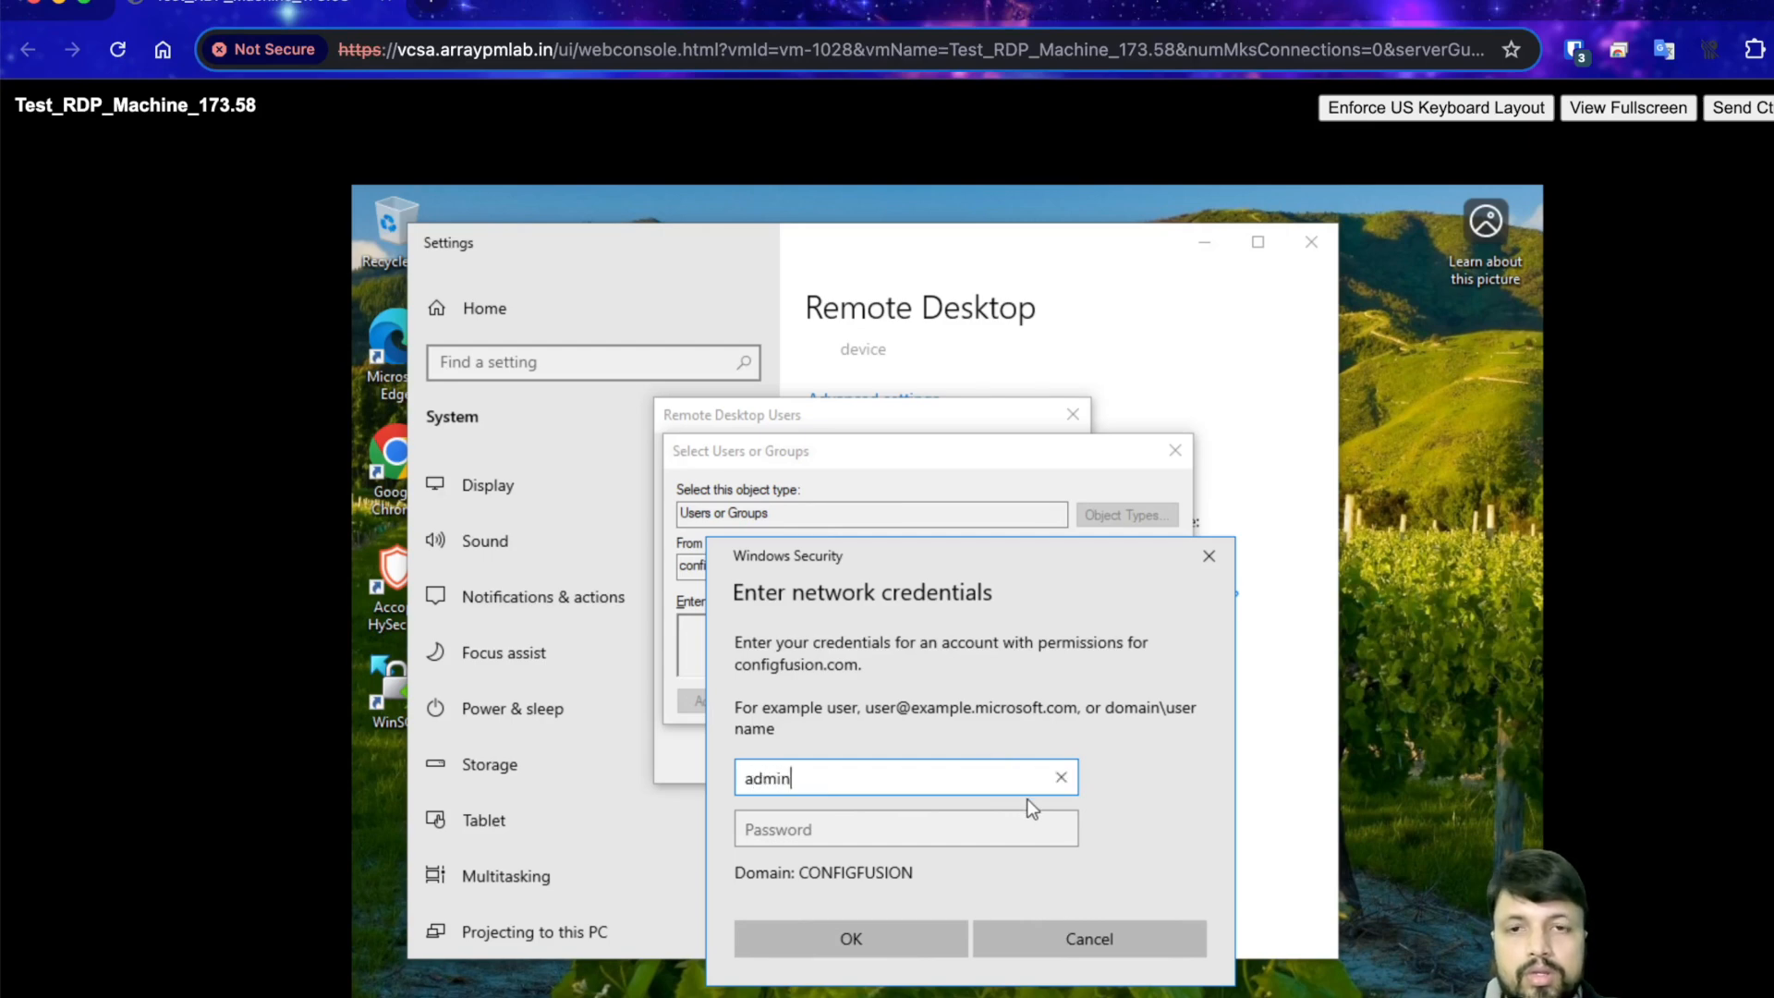
key("Tab")
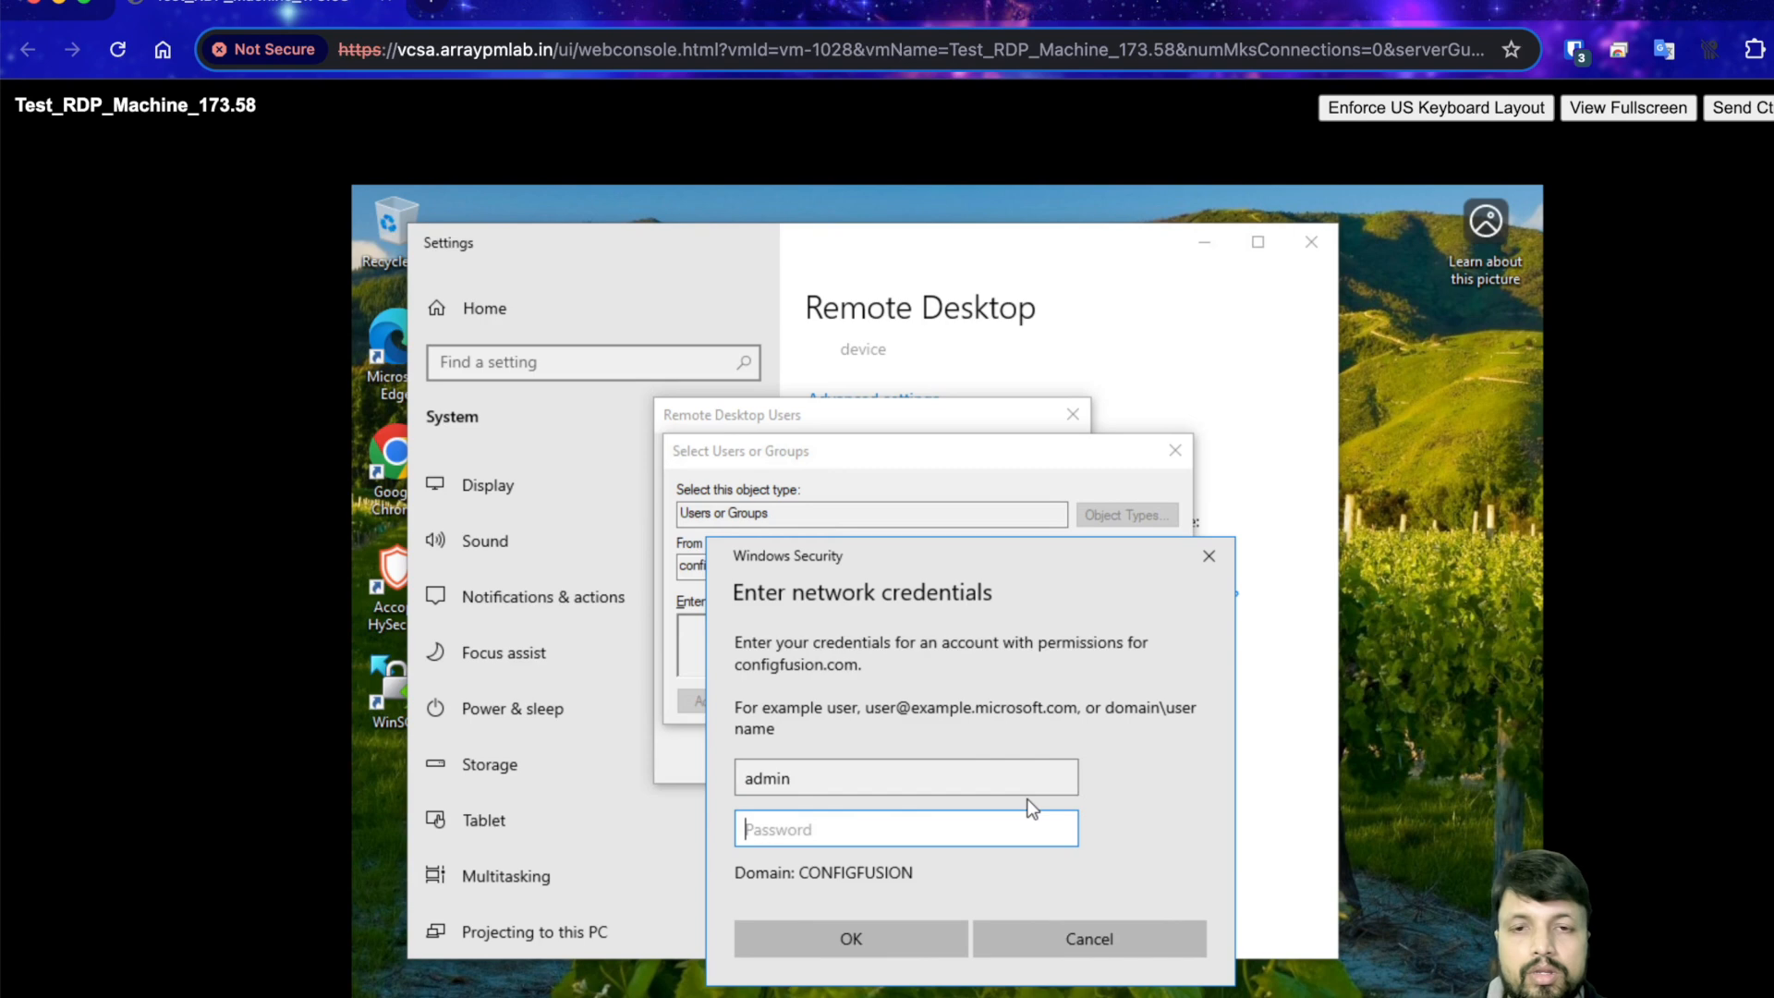
left_click(791, 778)
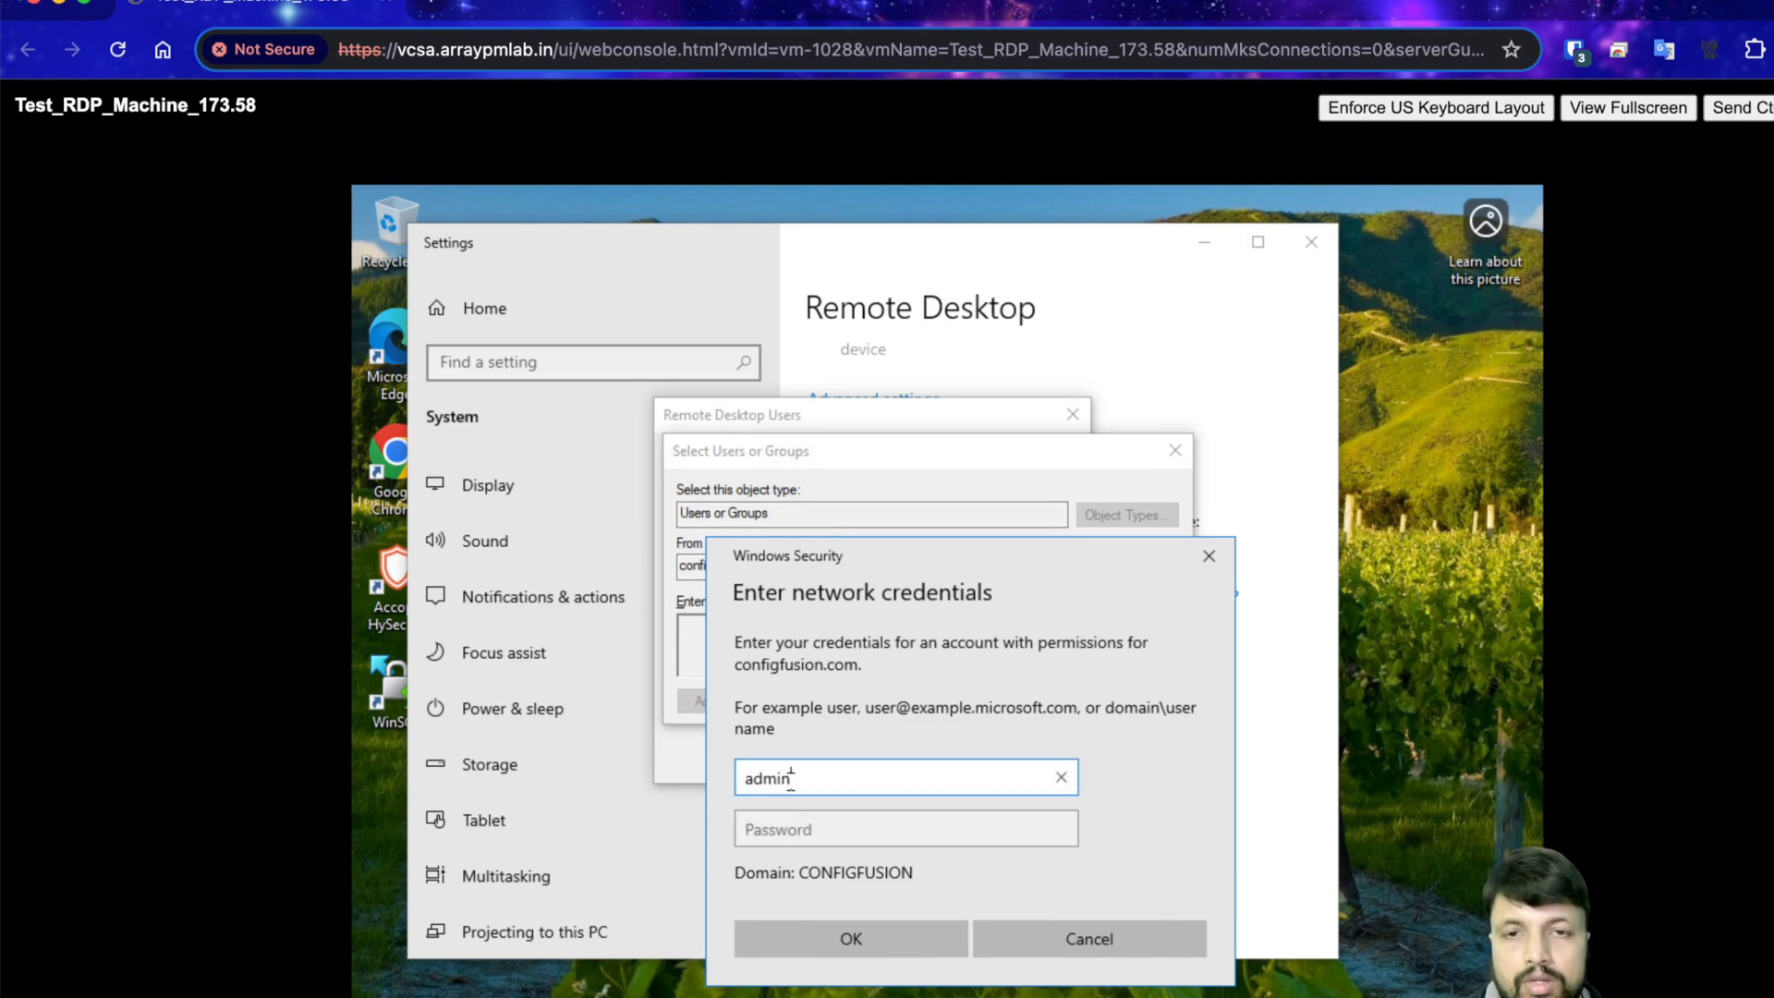
key("Left")
key("Left")
key("Left")
key("Left")
key("Left")
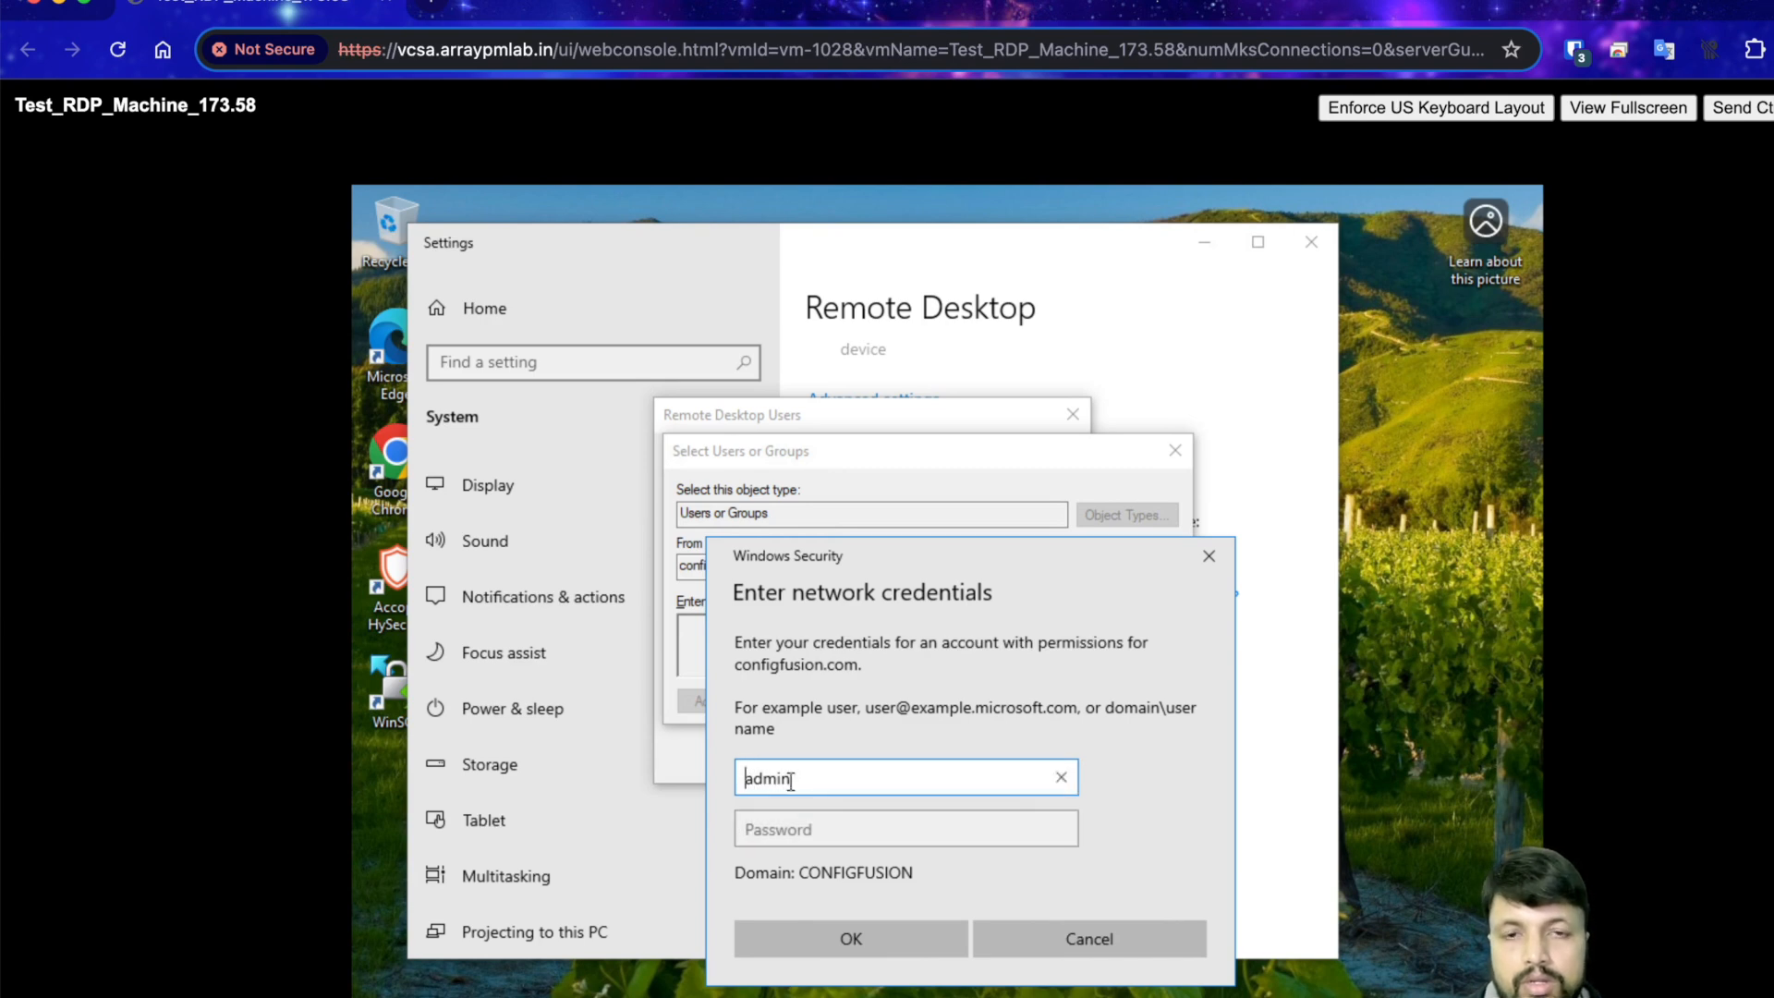
type(".")
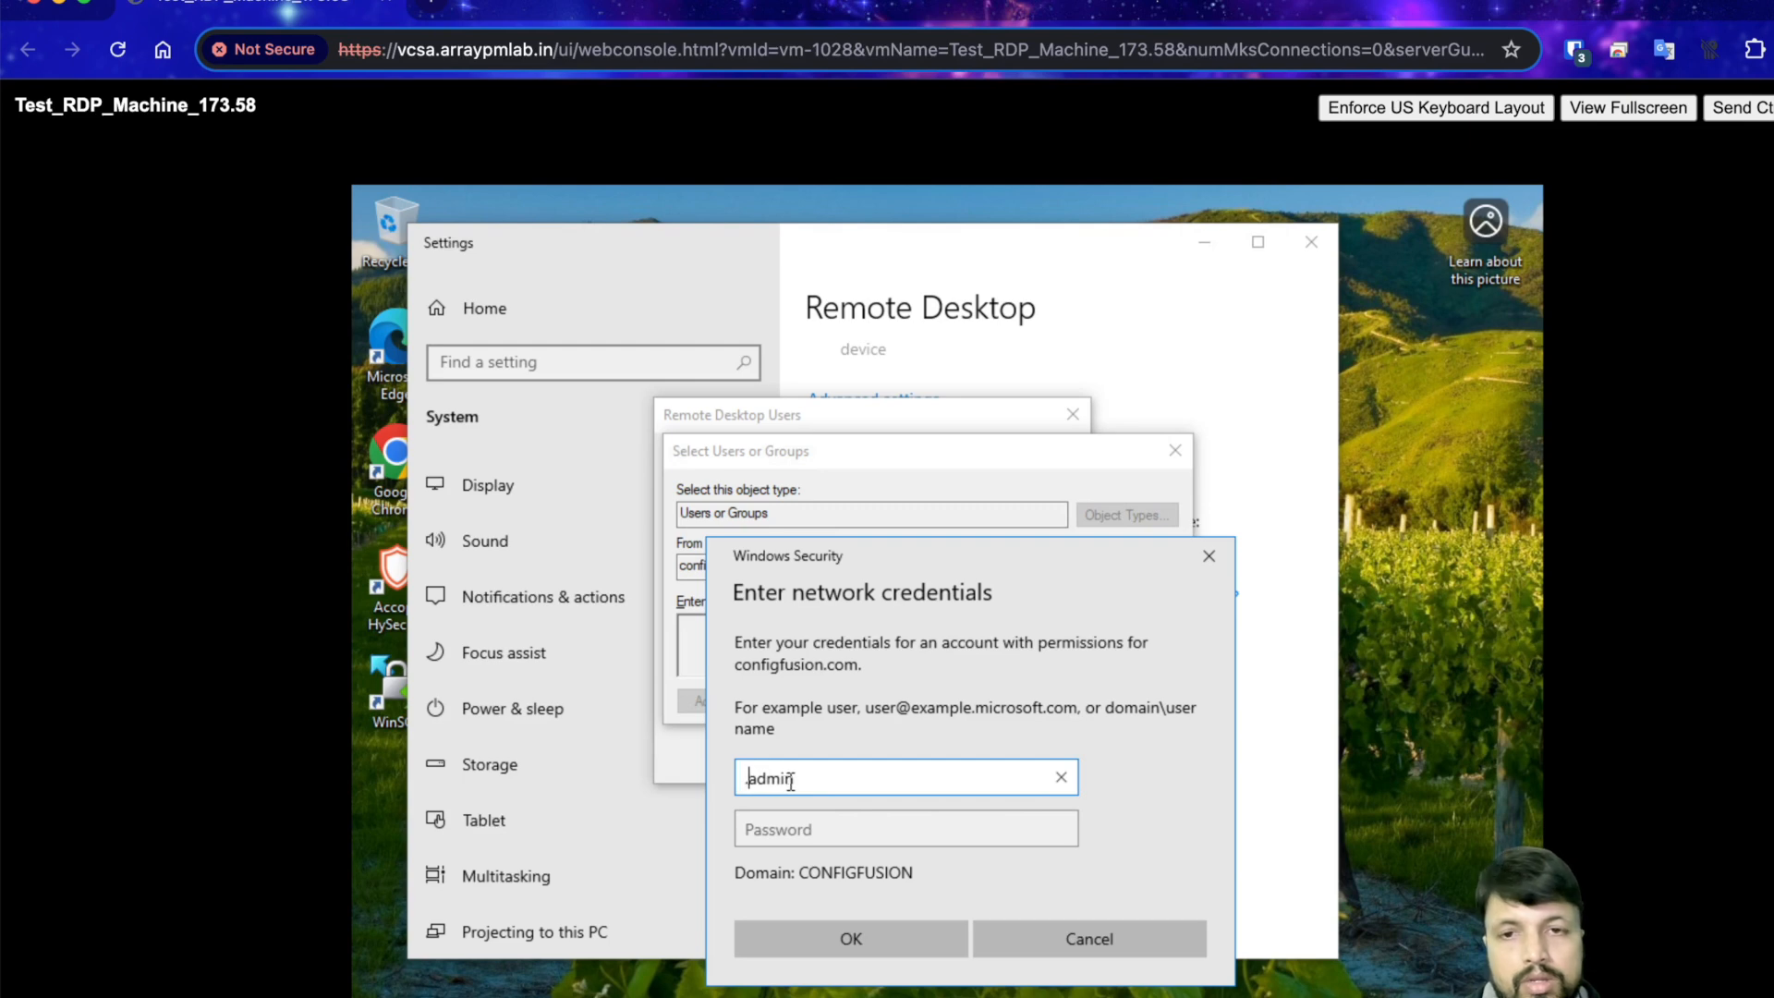
type("\\")
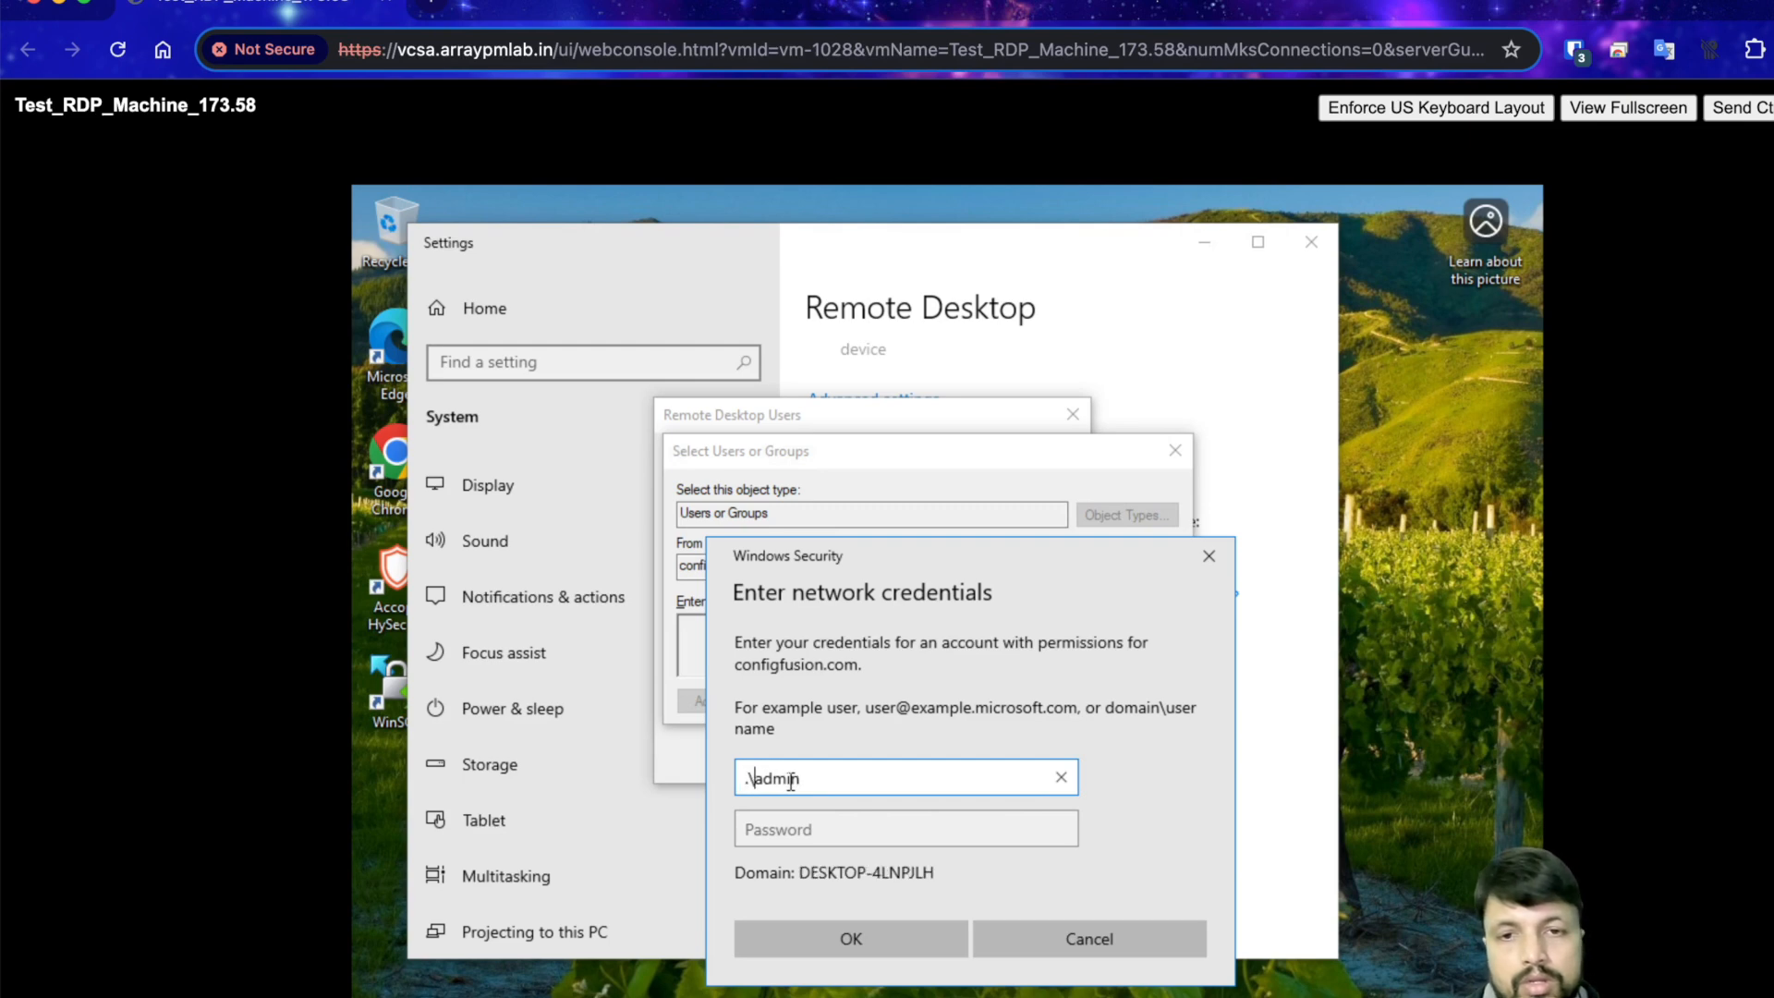
left_click(802, 832)
type("••••••••••••")
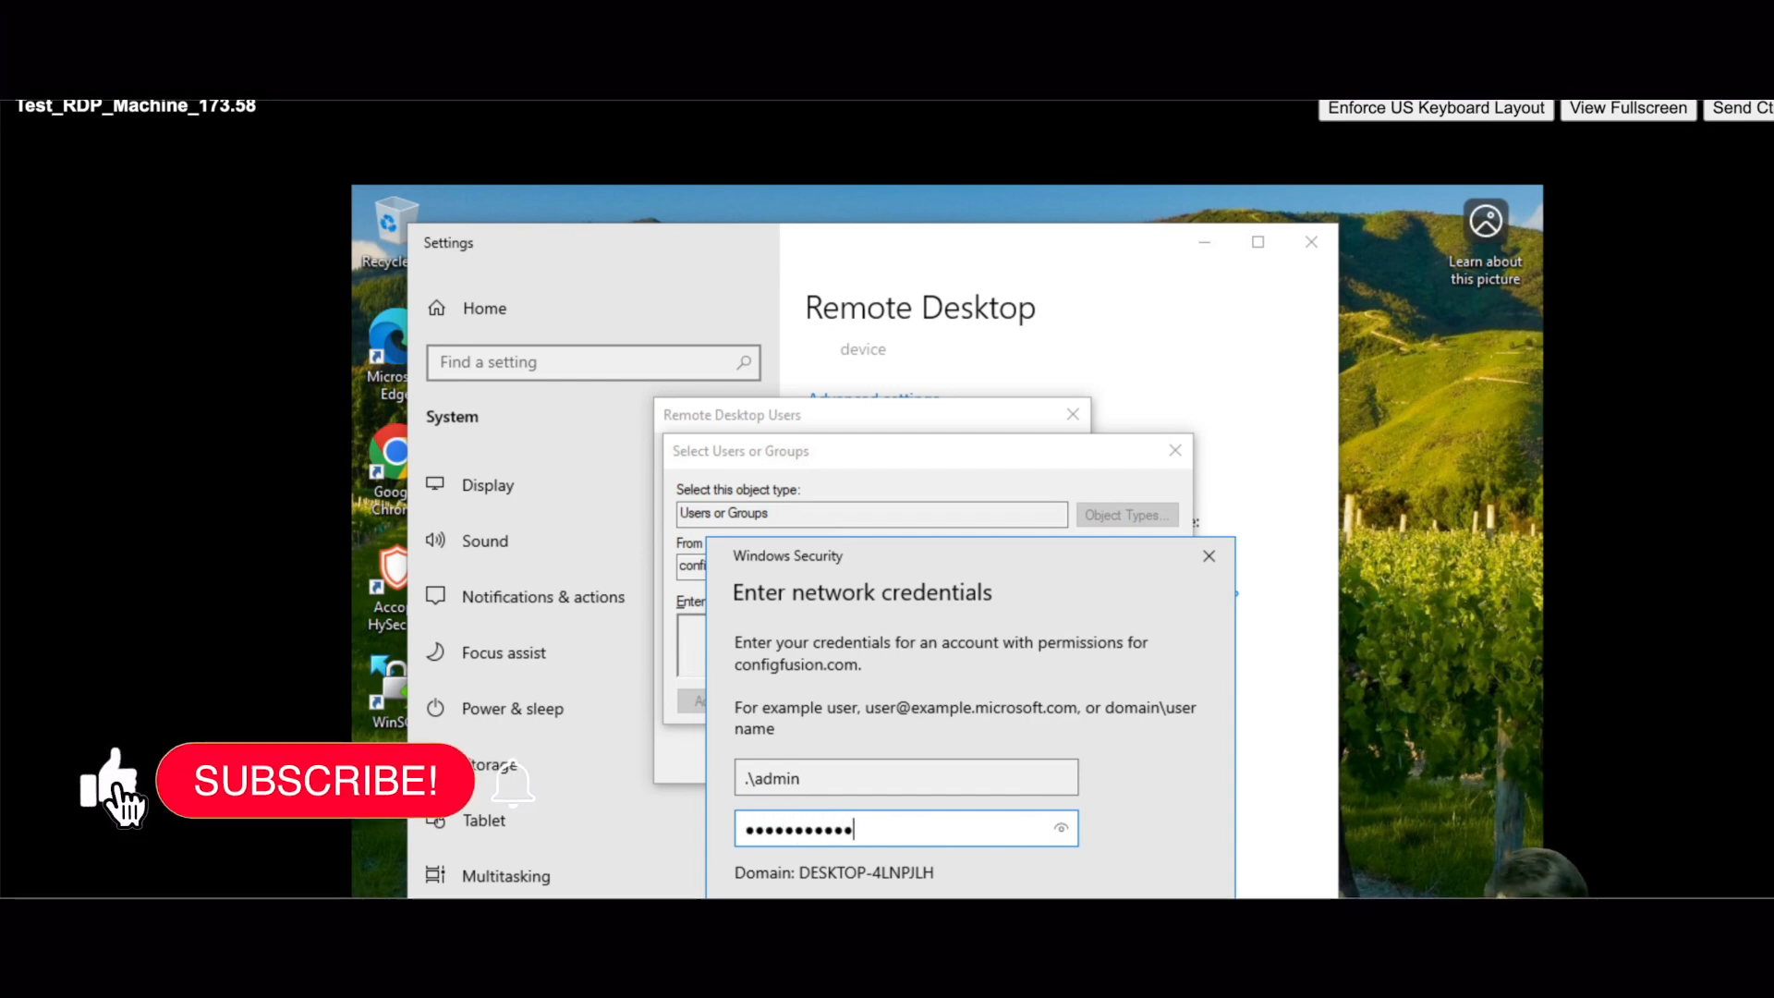
key("Return")
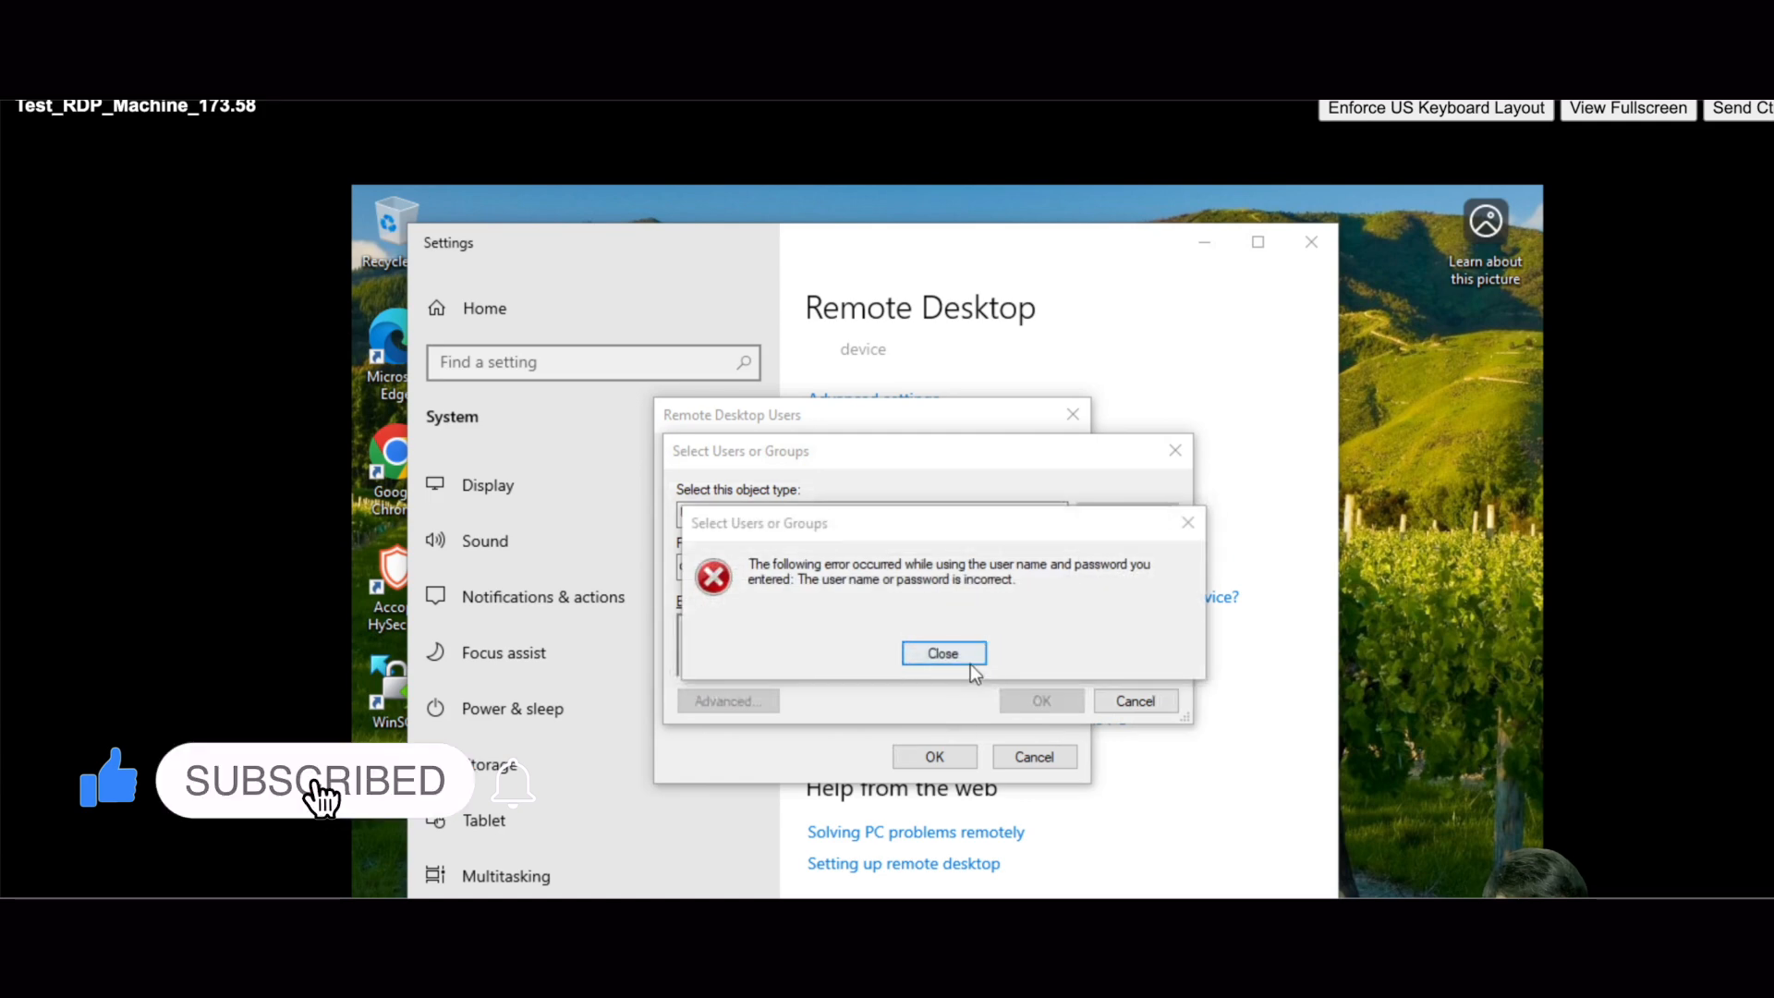
- Dismiss the credential and access-denied errors, cancel Select Users or Groups, and keep the current Remote Desktop Users list
left_click(941, 656)
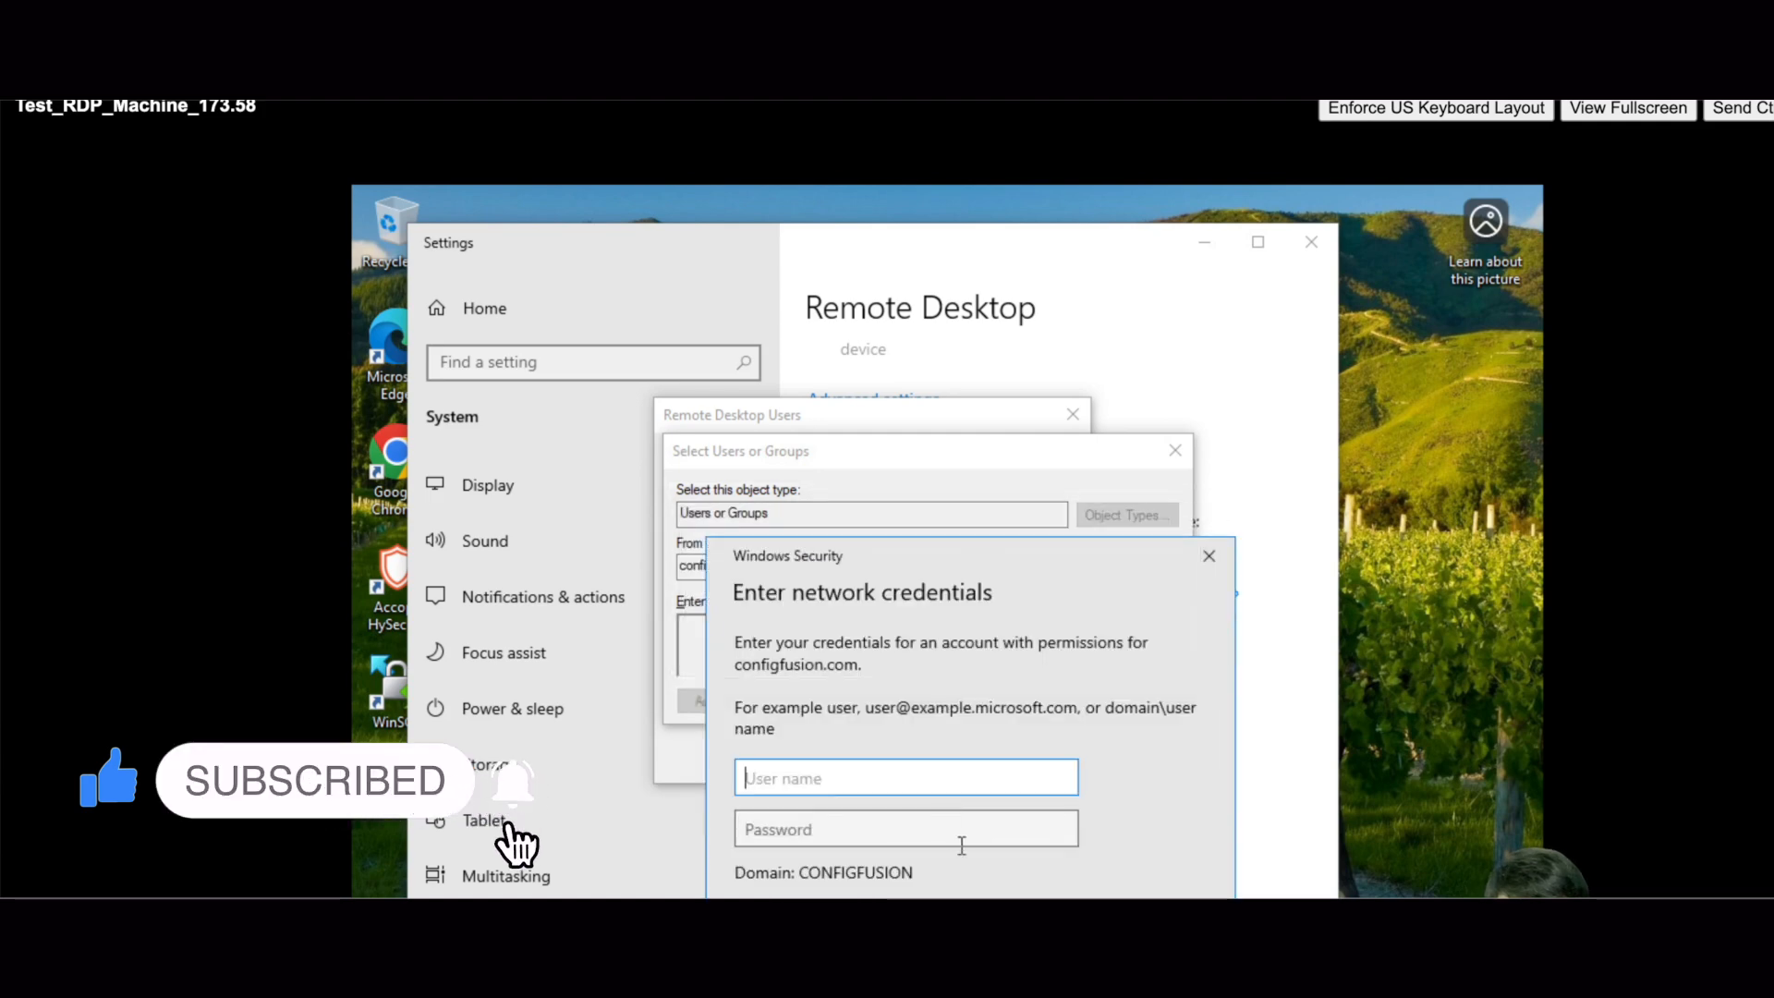
left_click(1067, 955)
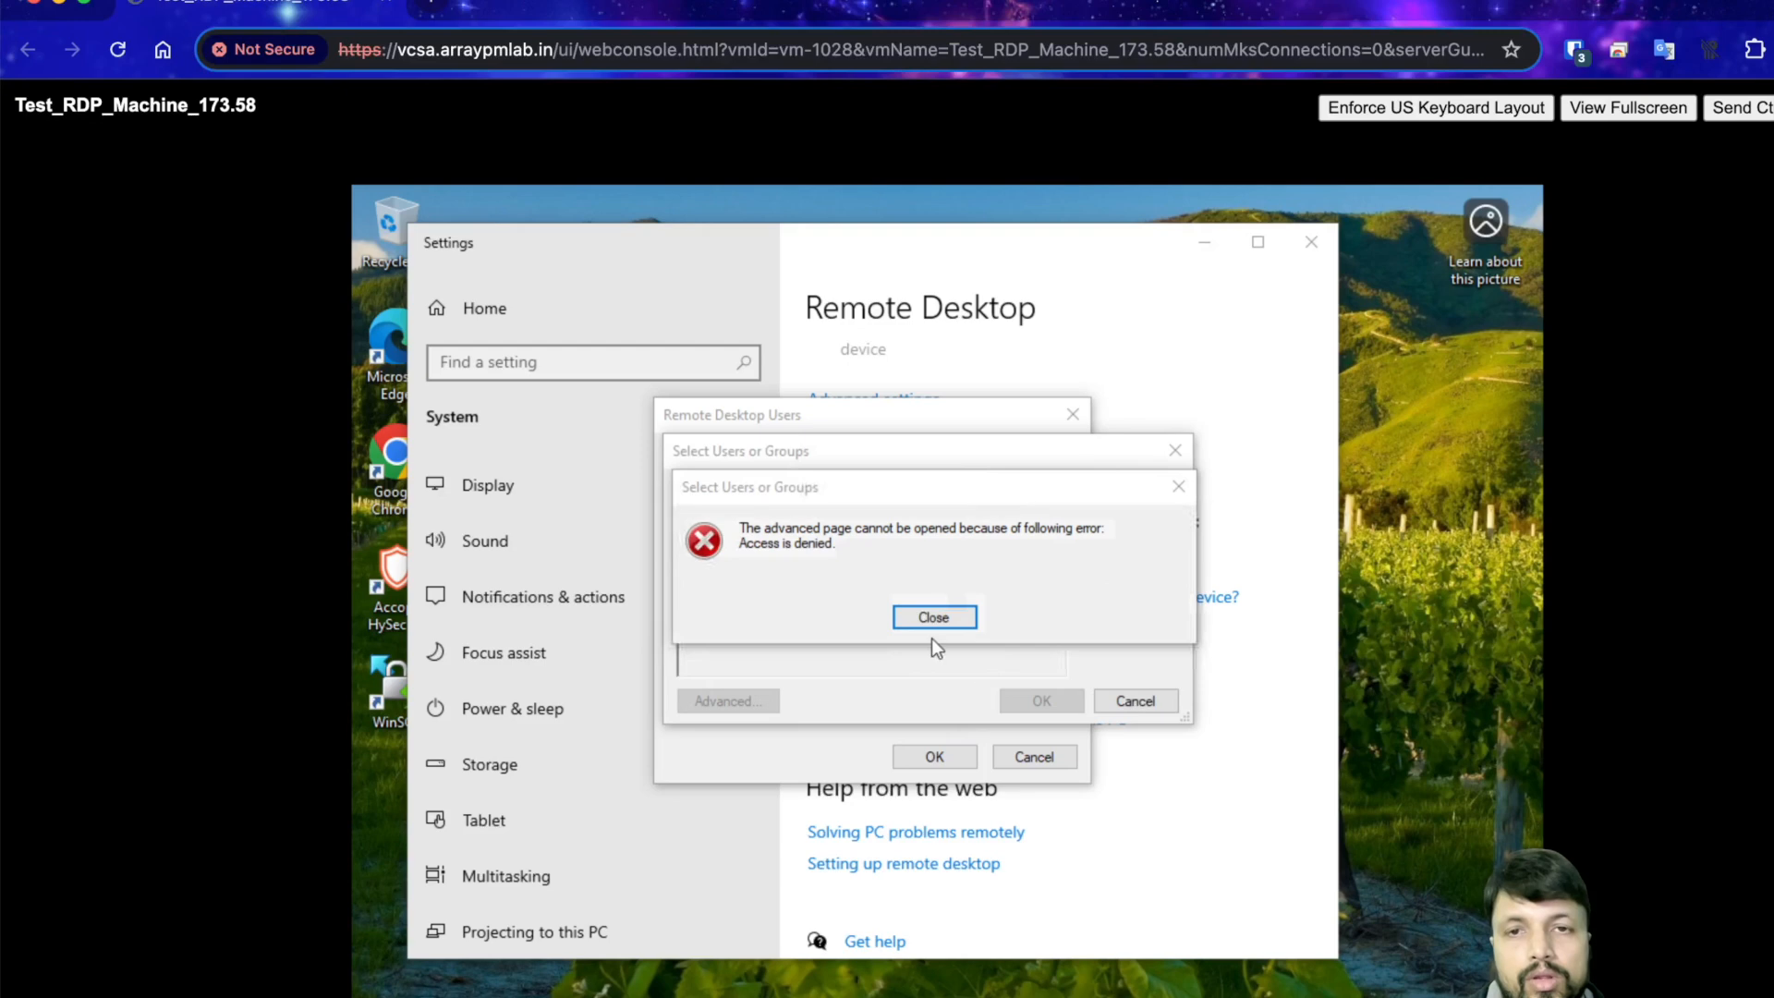
left_click(931, 621)
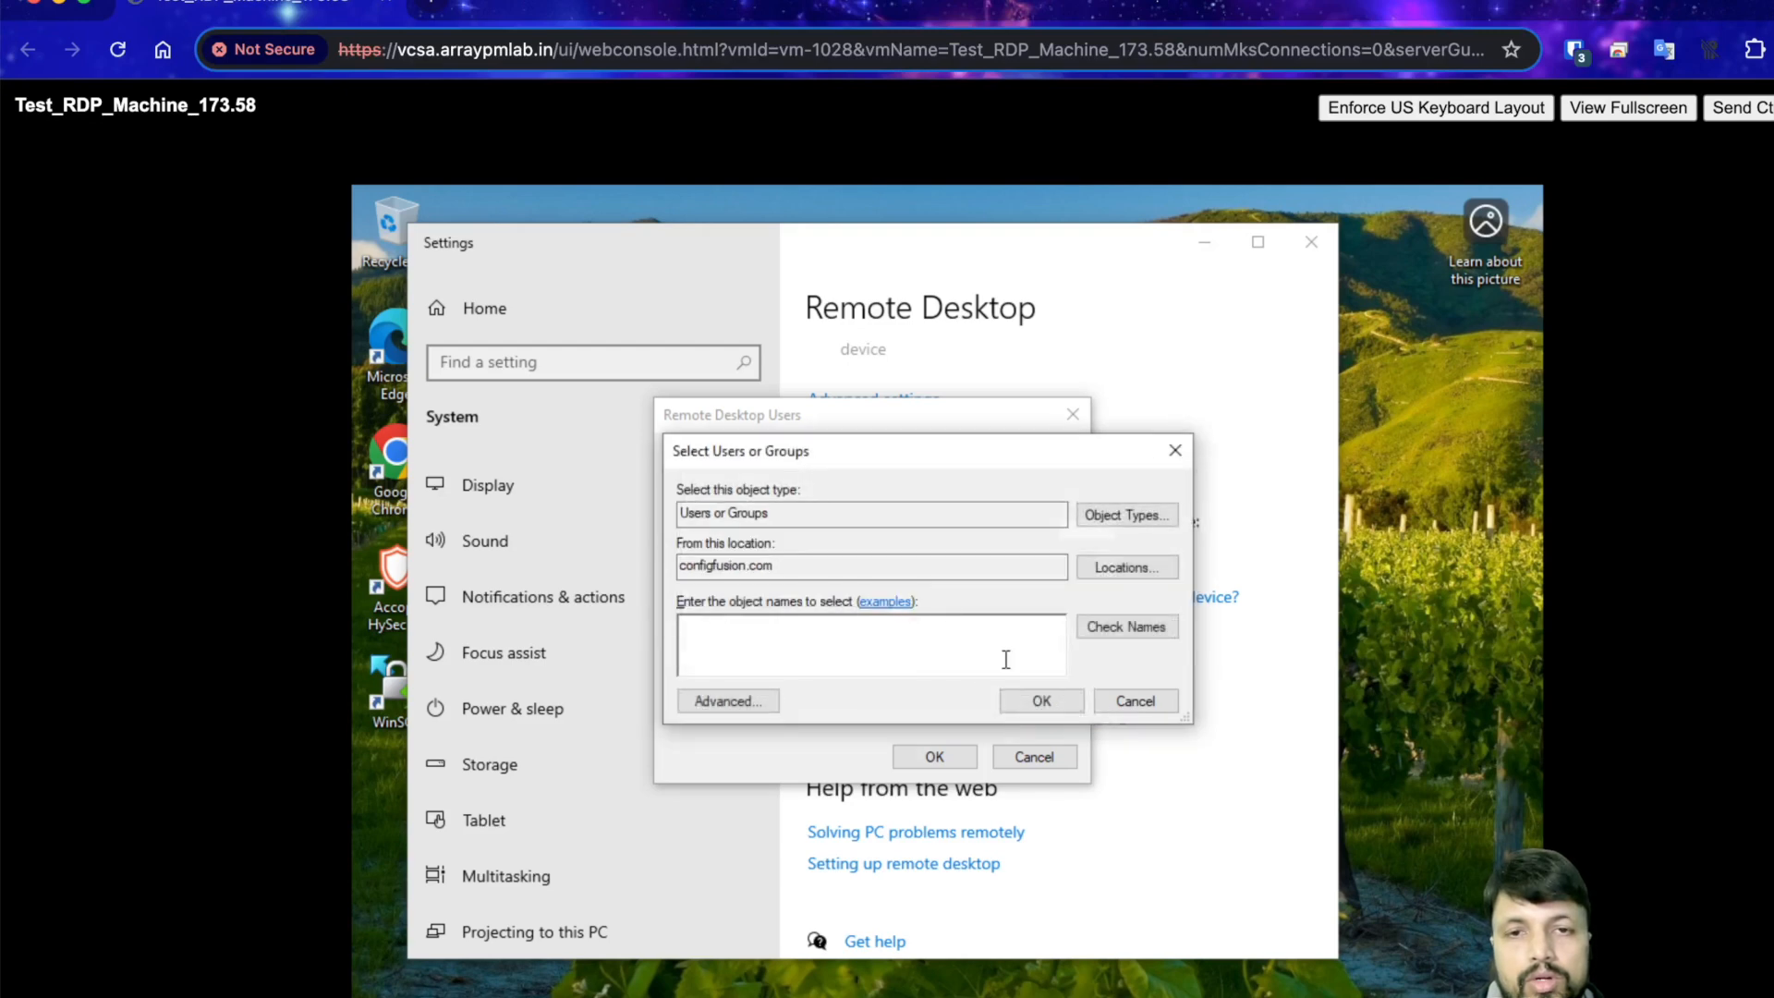
left_click(1135, 700)
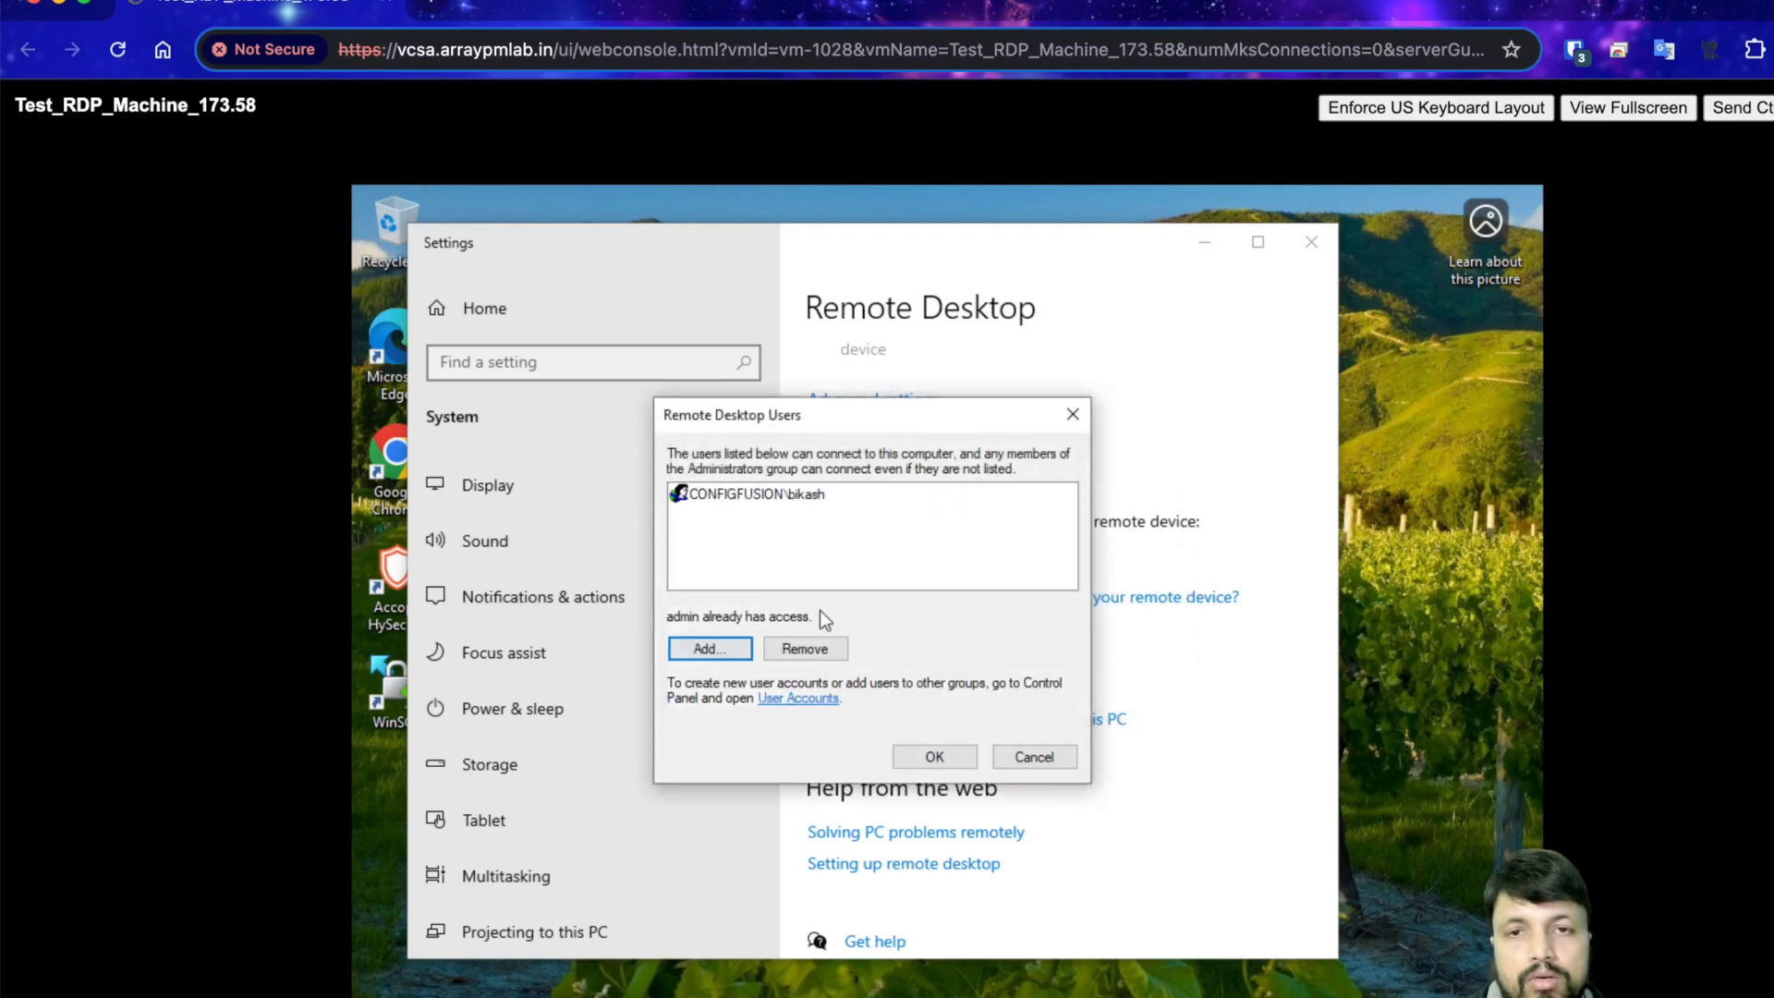
left_click(946, 765)
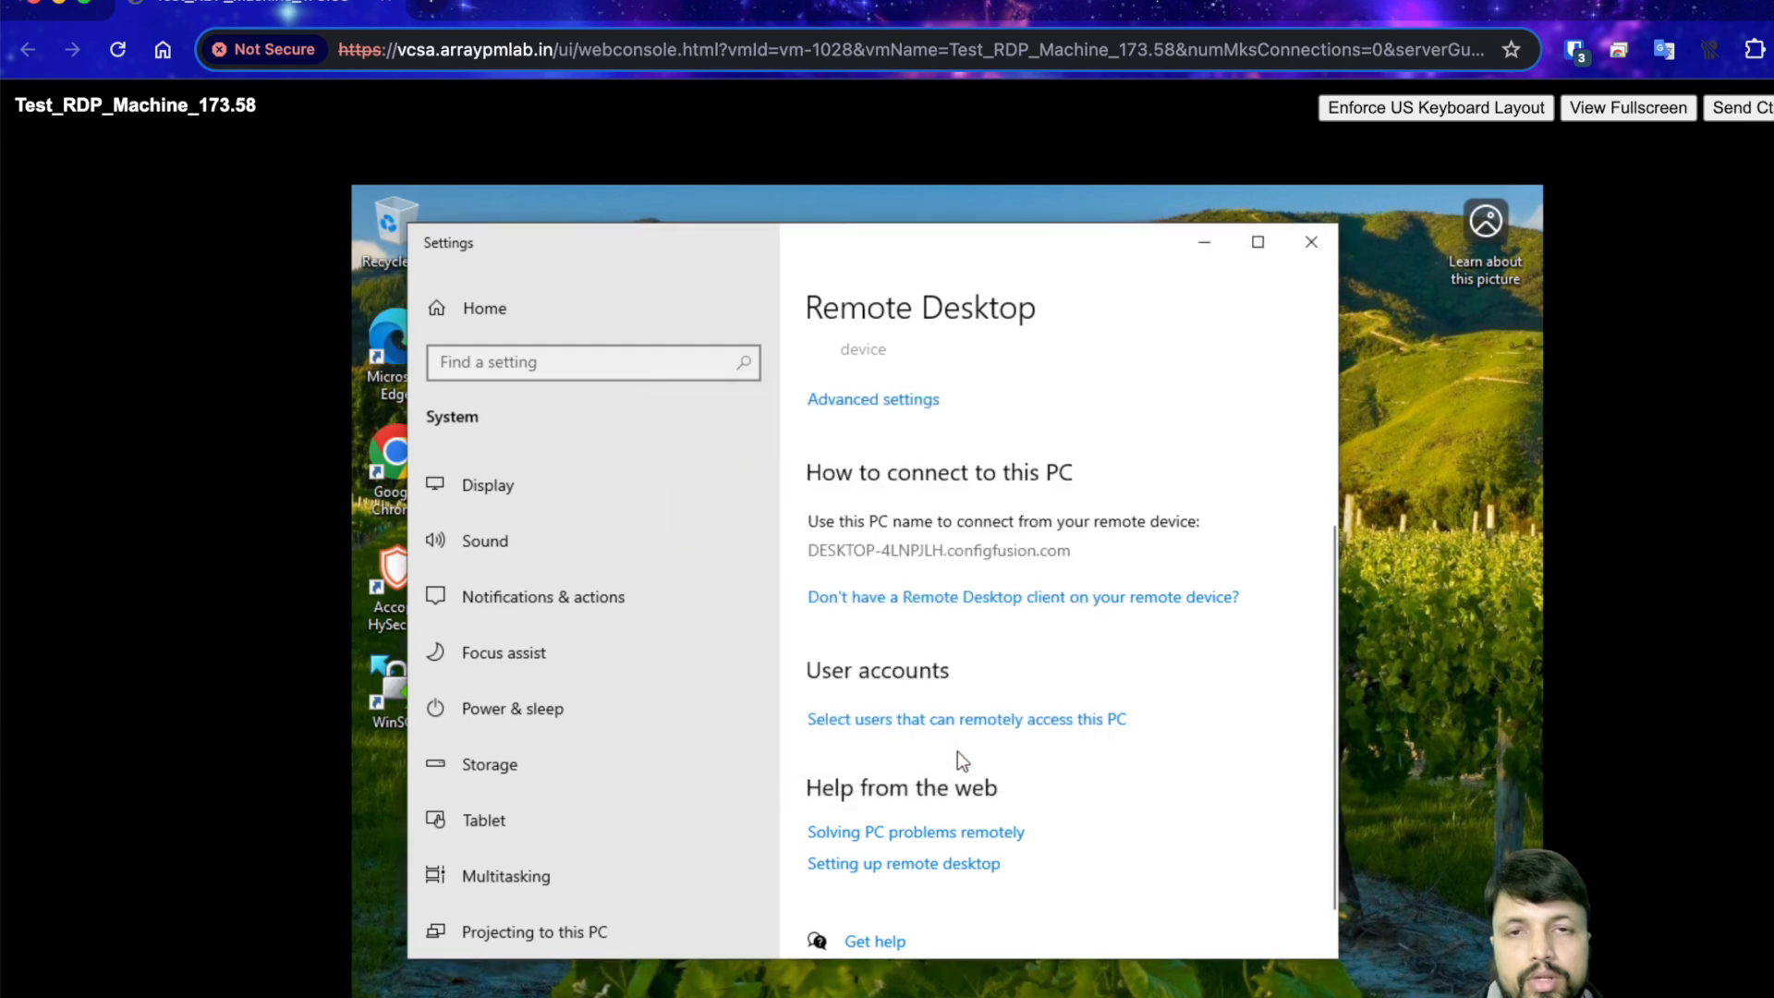
- Close Settings and retry the 192.168.173.58 login with a different account, the domain user's credentials
left_click(1324, 231)
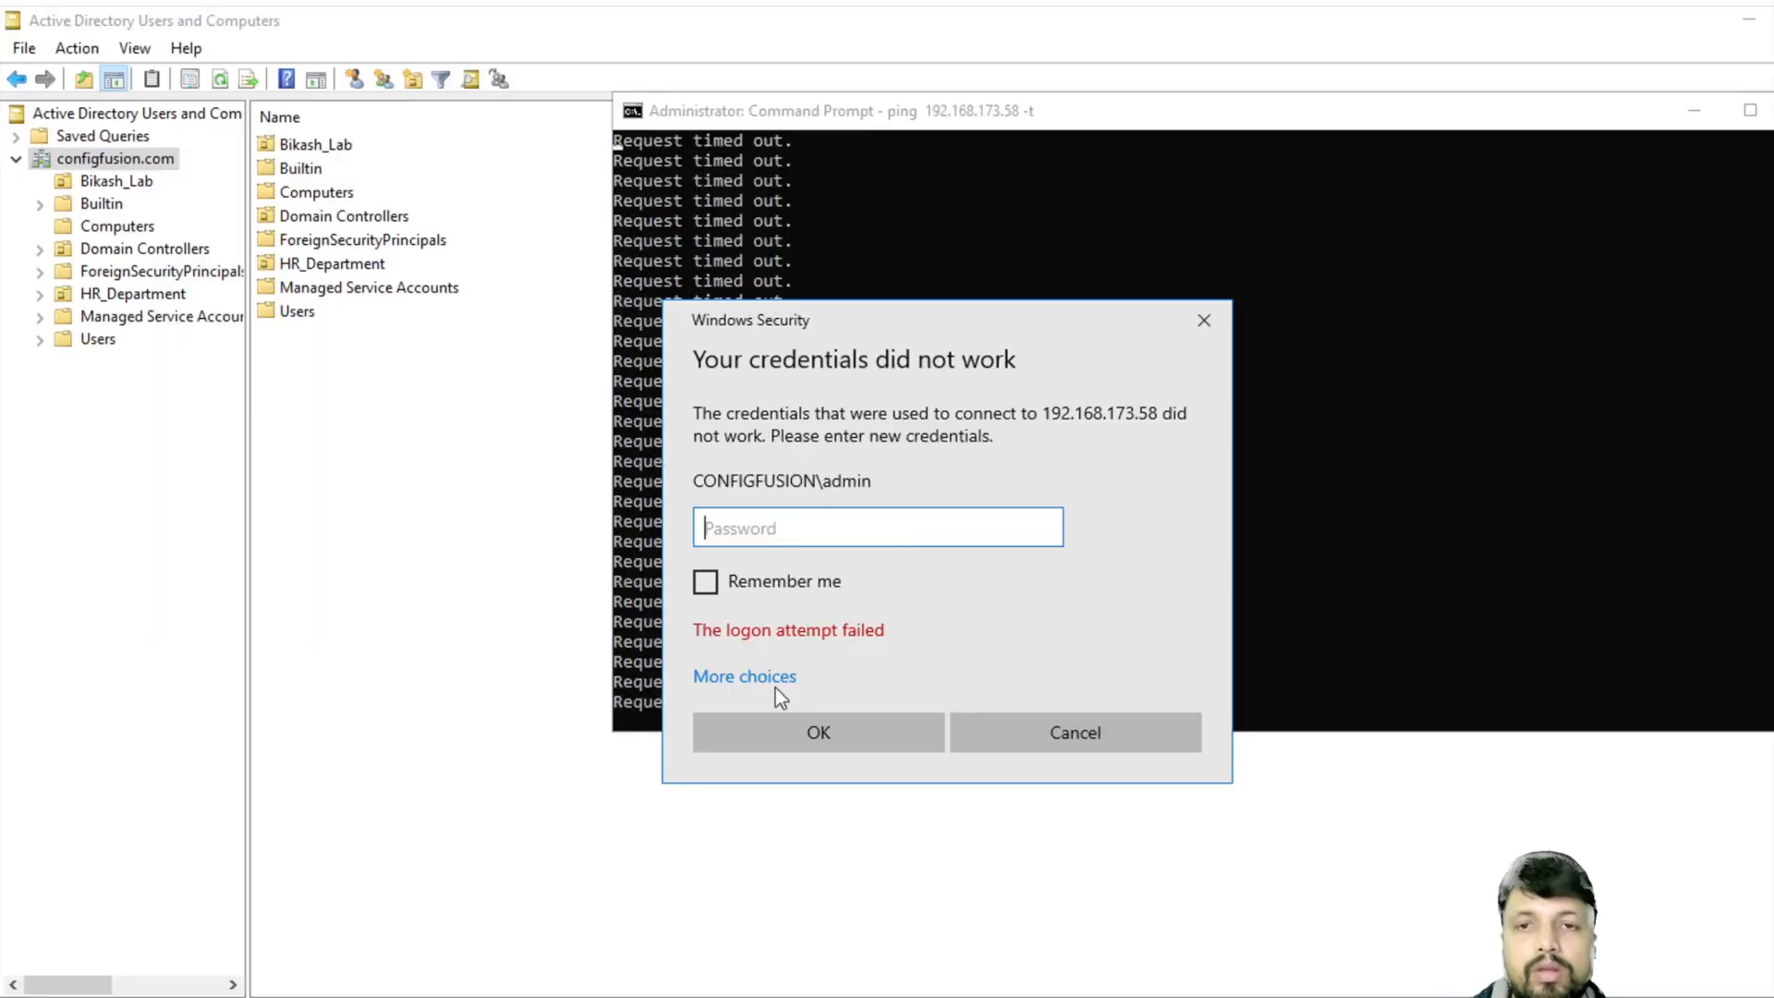
left_click(750, 679)
left_click(850, 794)
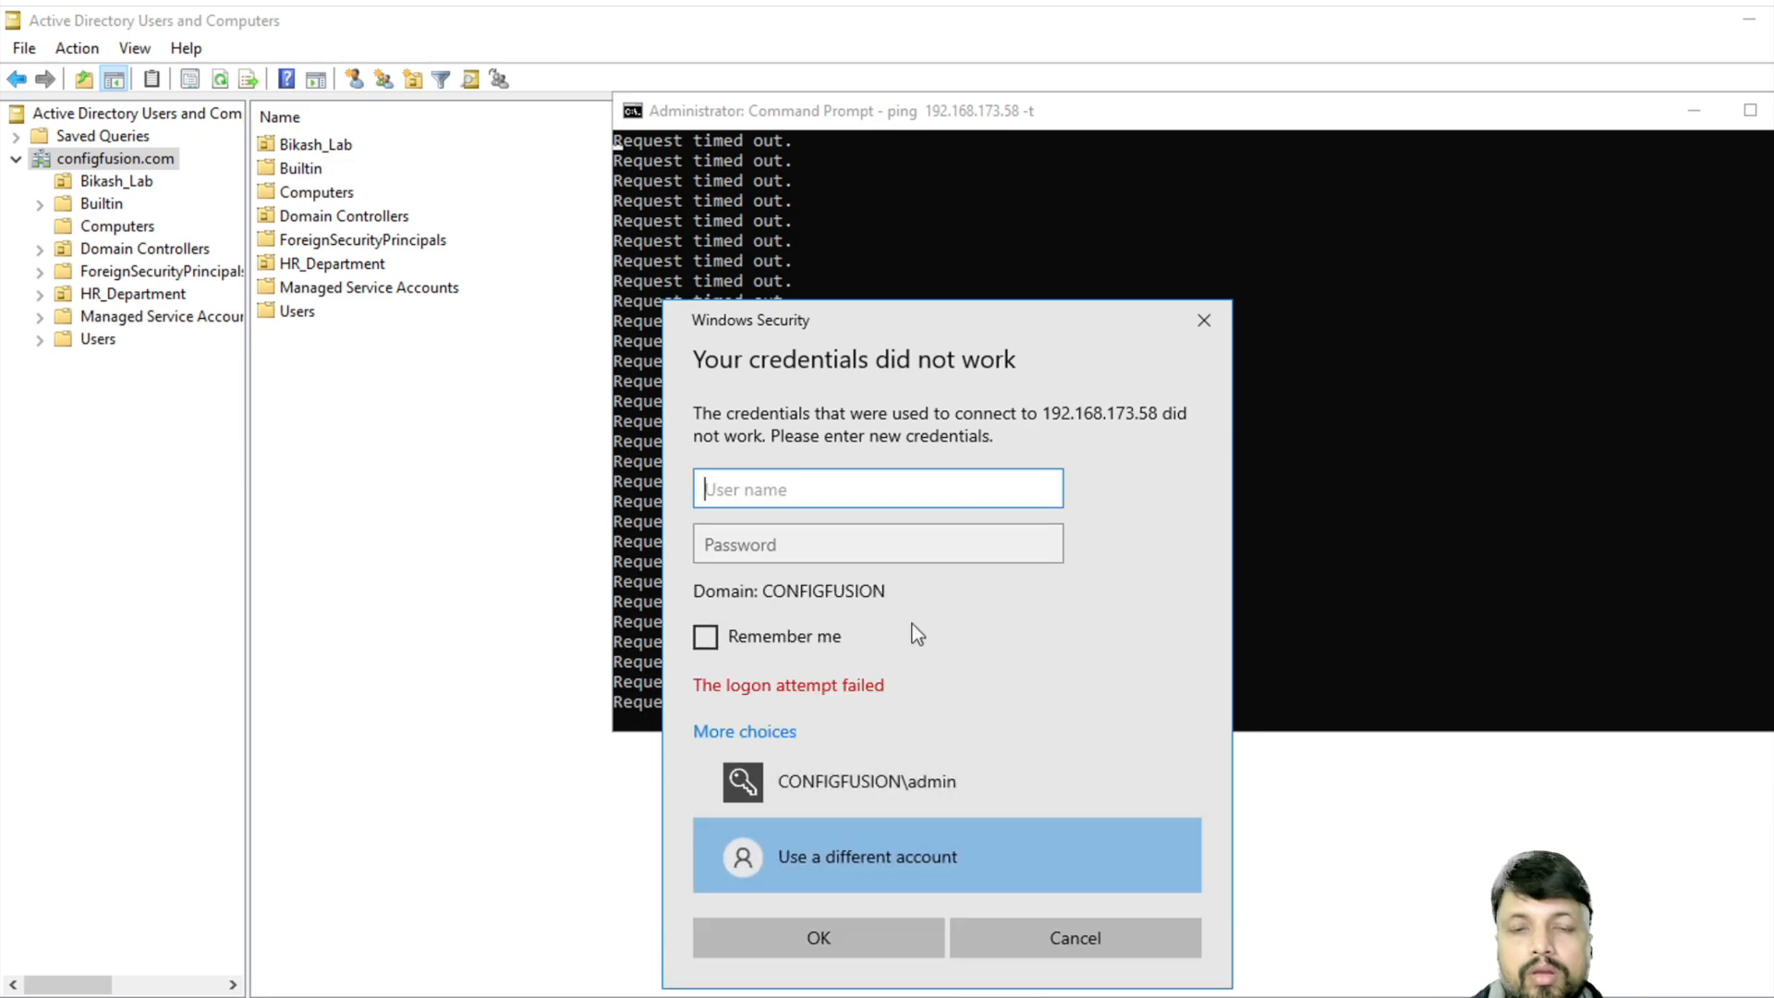
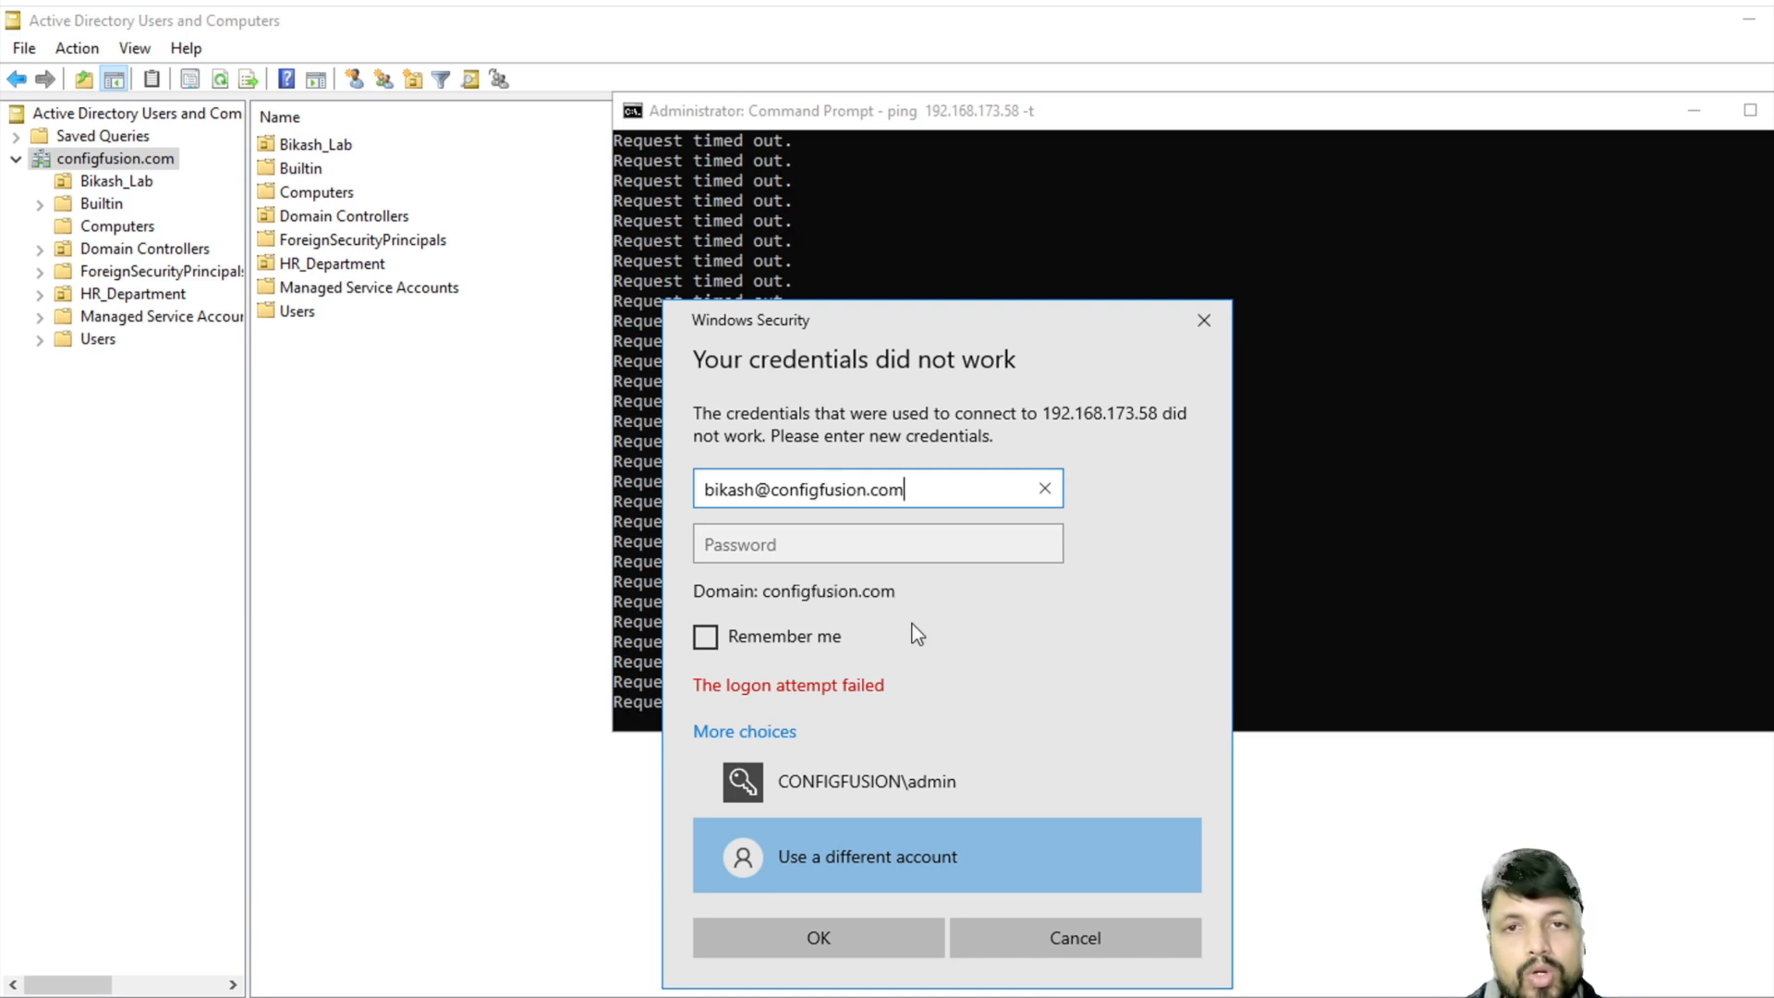
key("Tab")
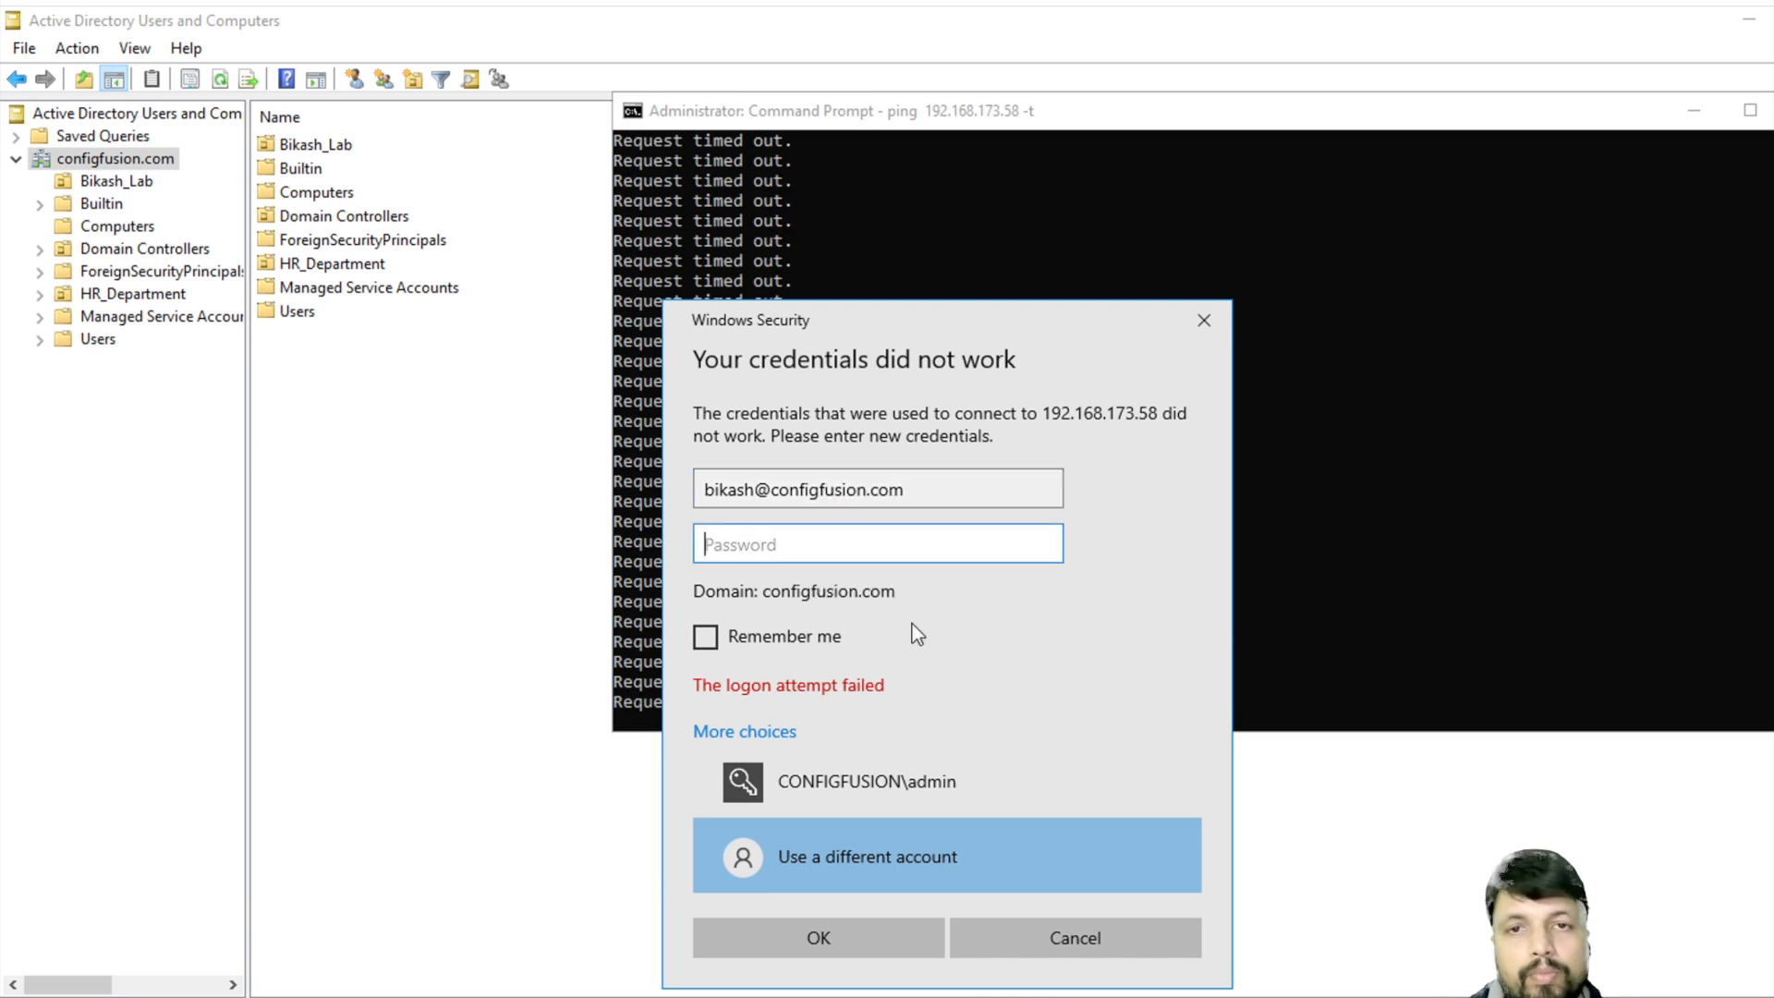
type("••••••••••")
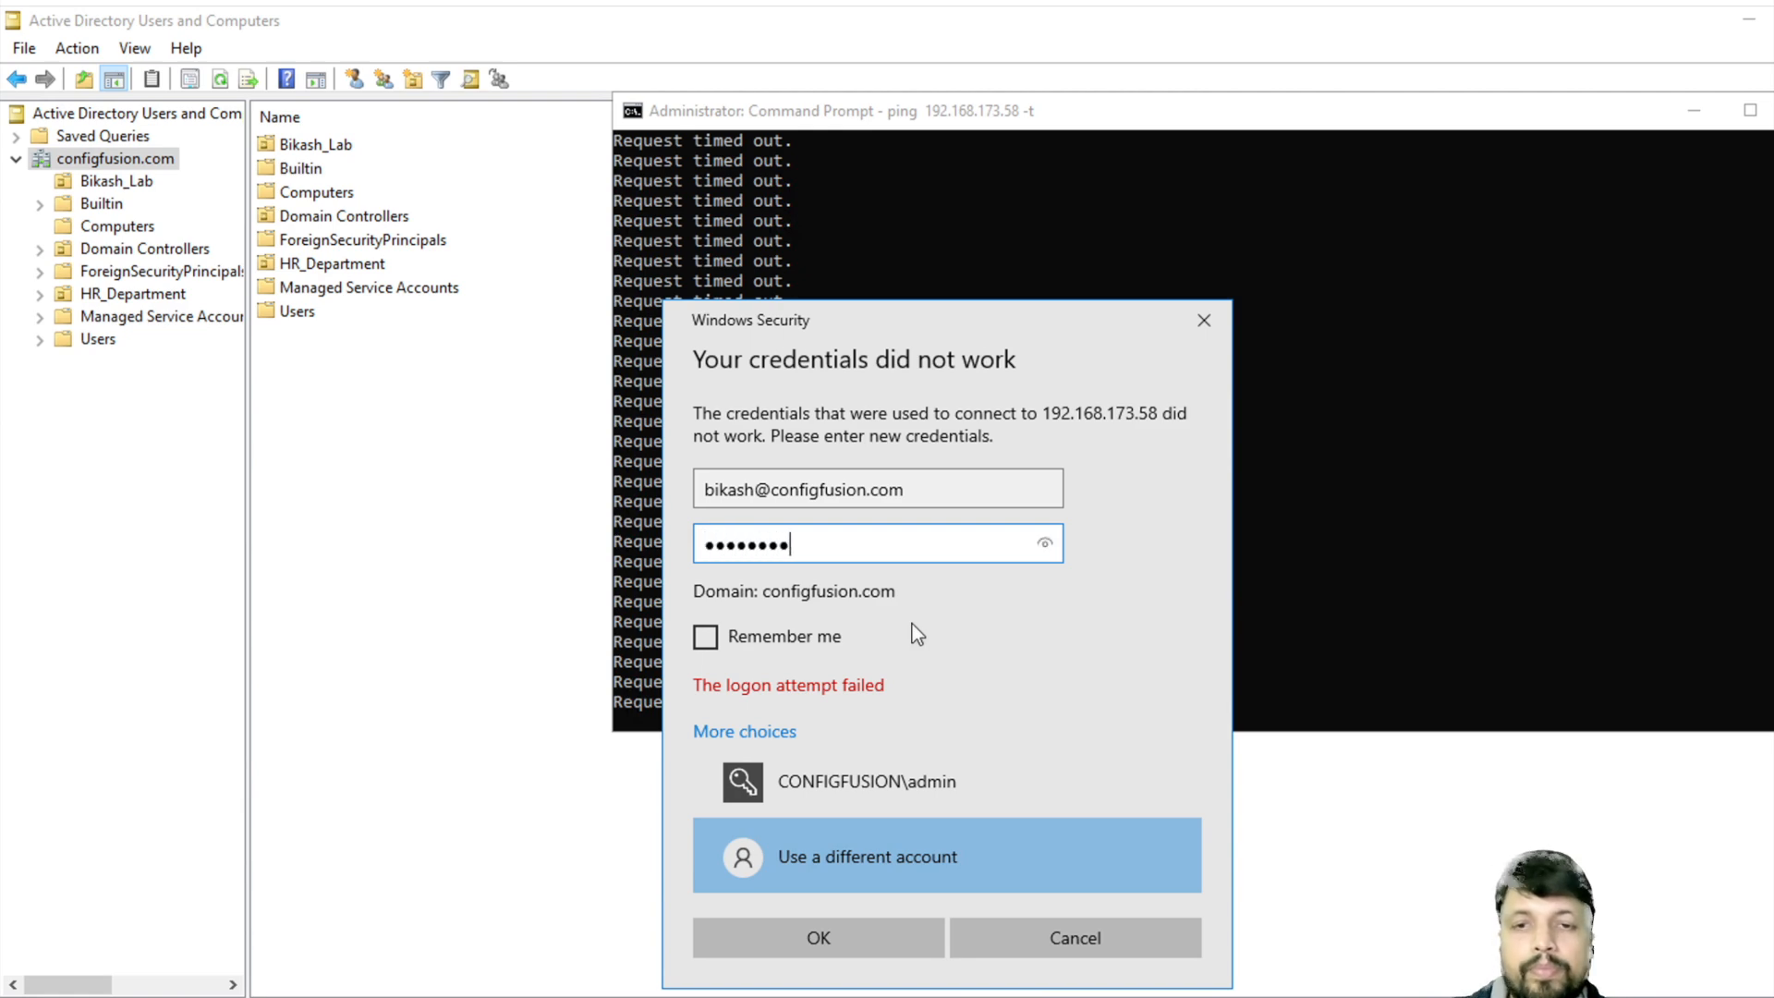
key("Return")
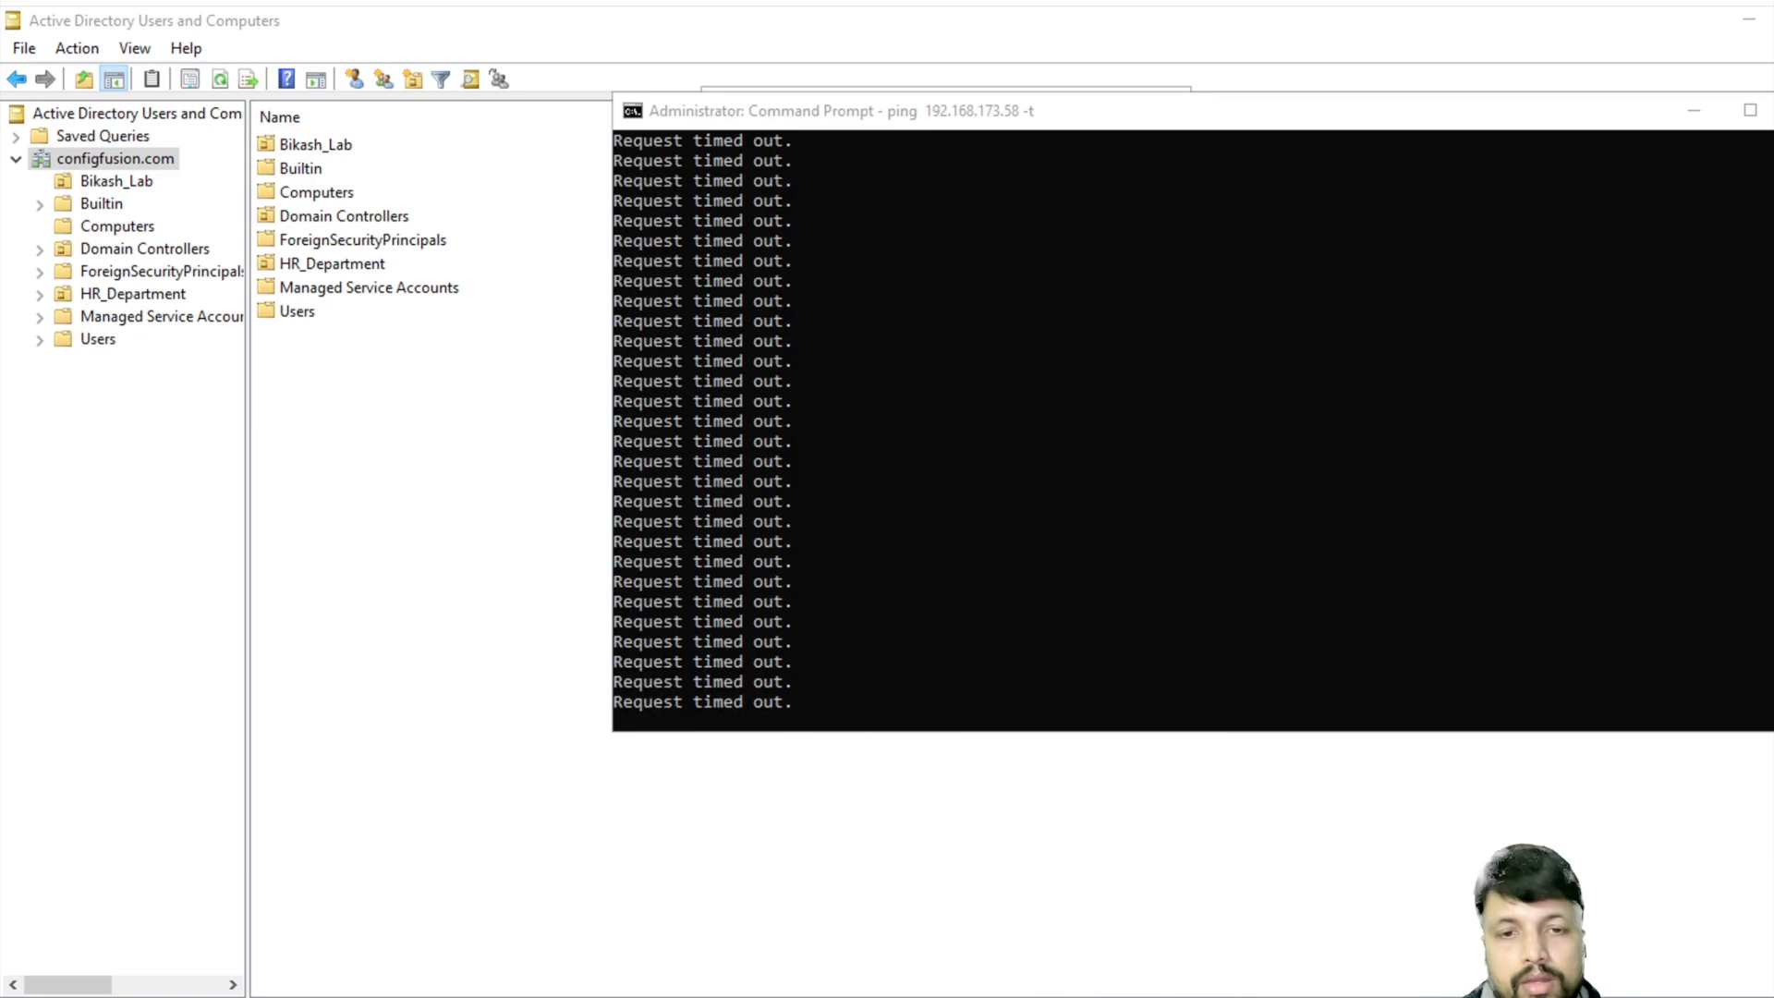
- Accept the certificate, disconnect the signed-in user, and allow the domain user's session on 192.168.173.58
left_click(1019, 565)
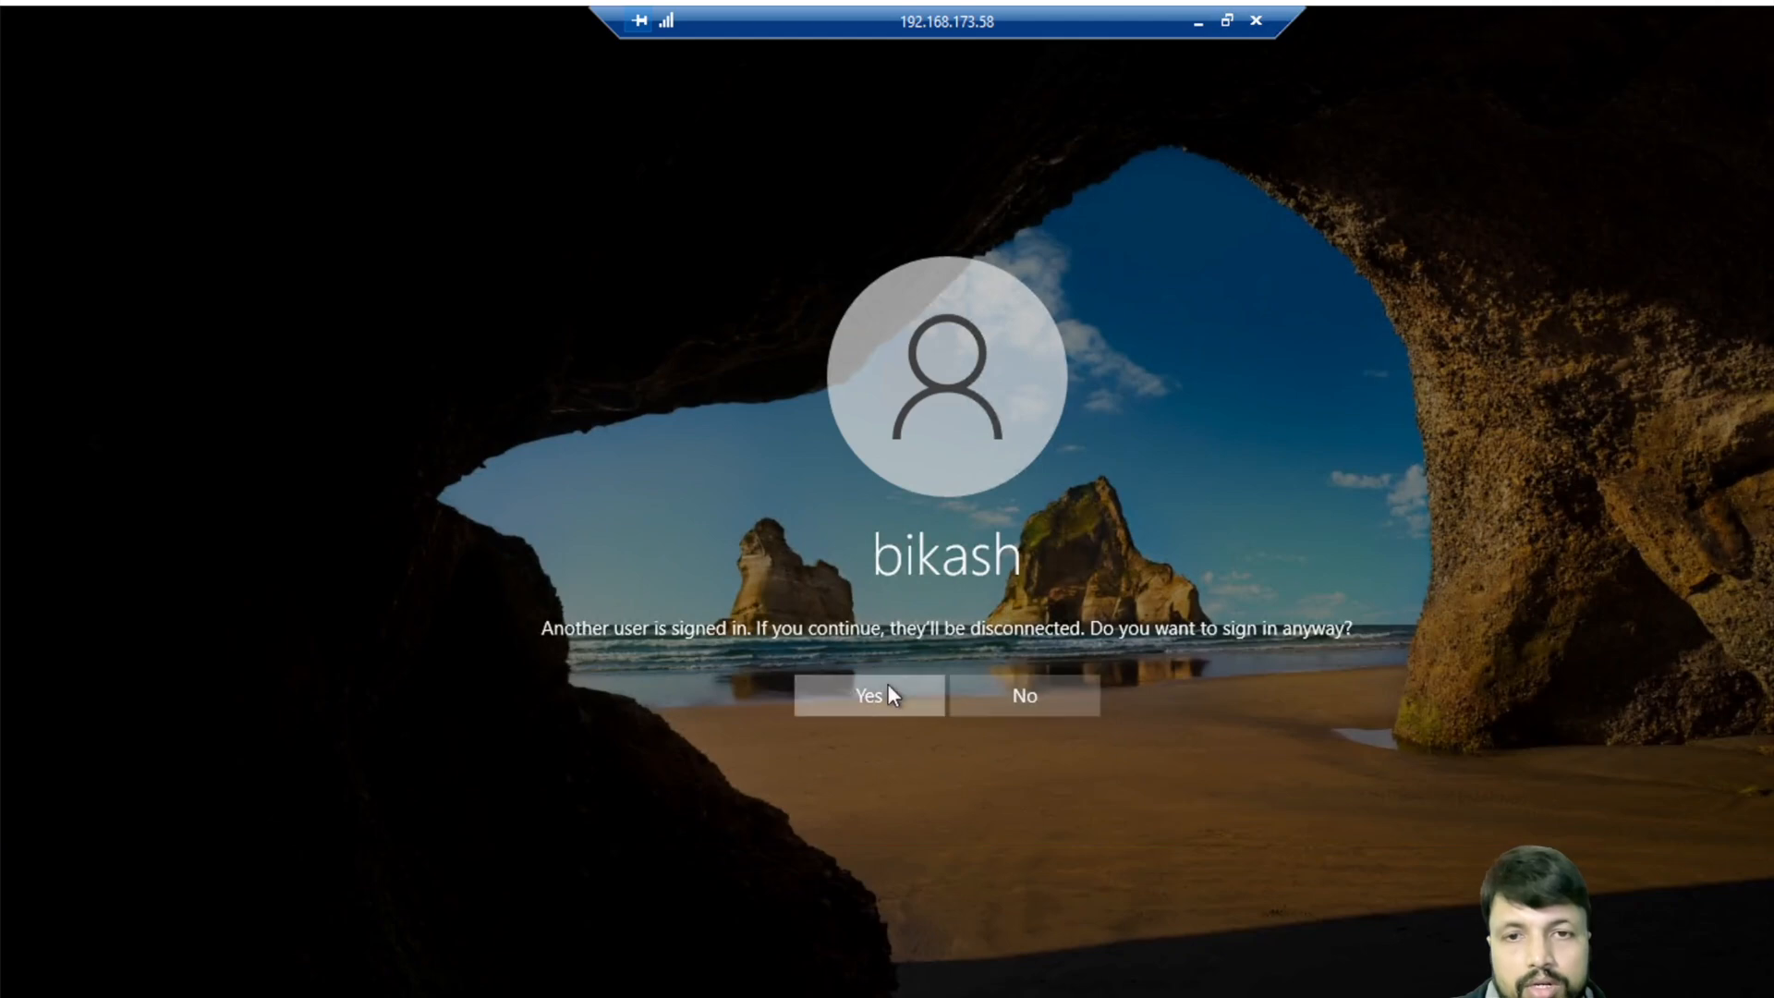
left_click(887, 695)
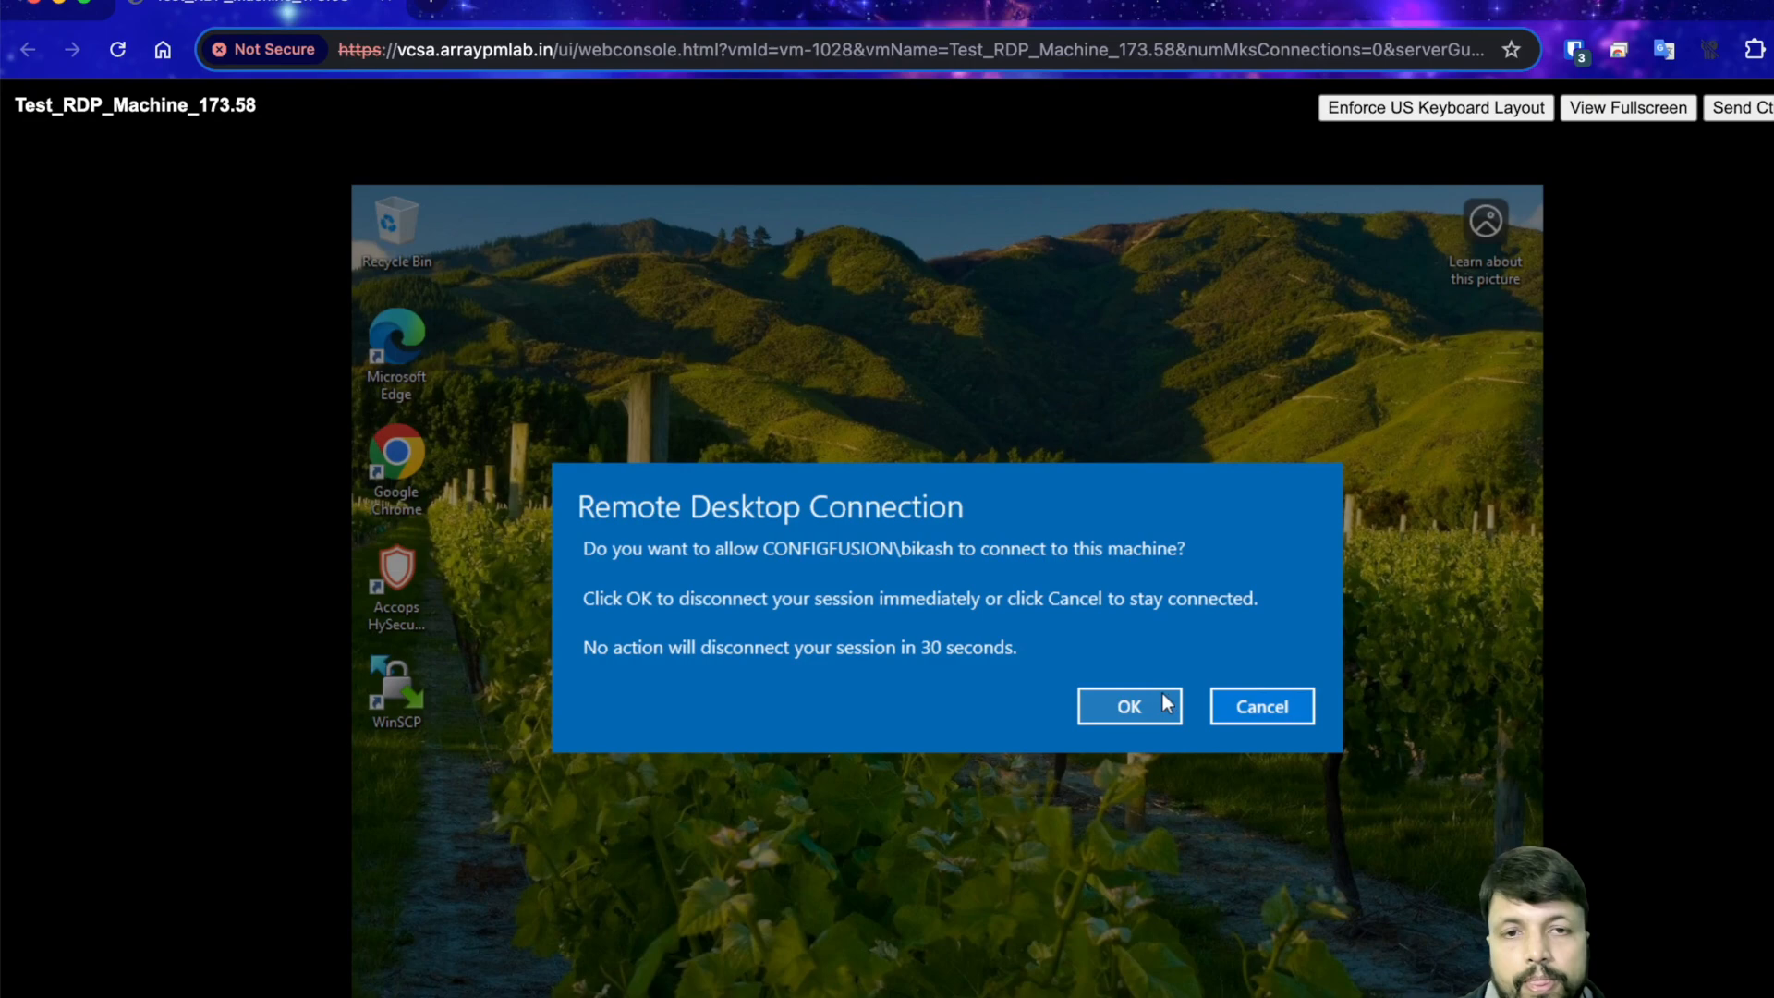
left_click(1131, 709)
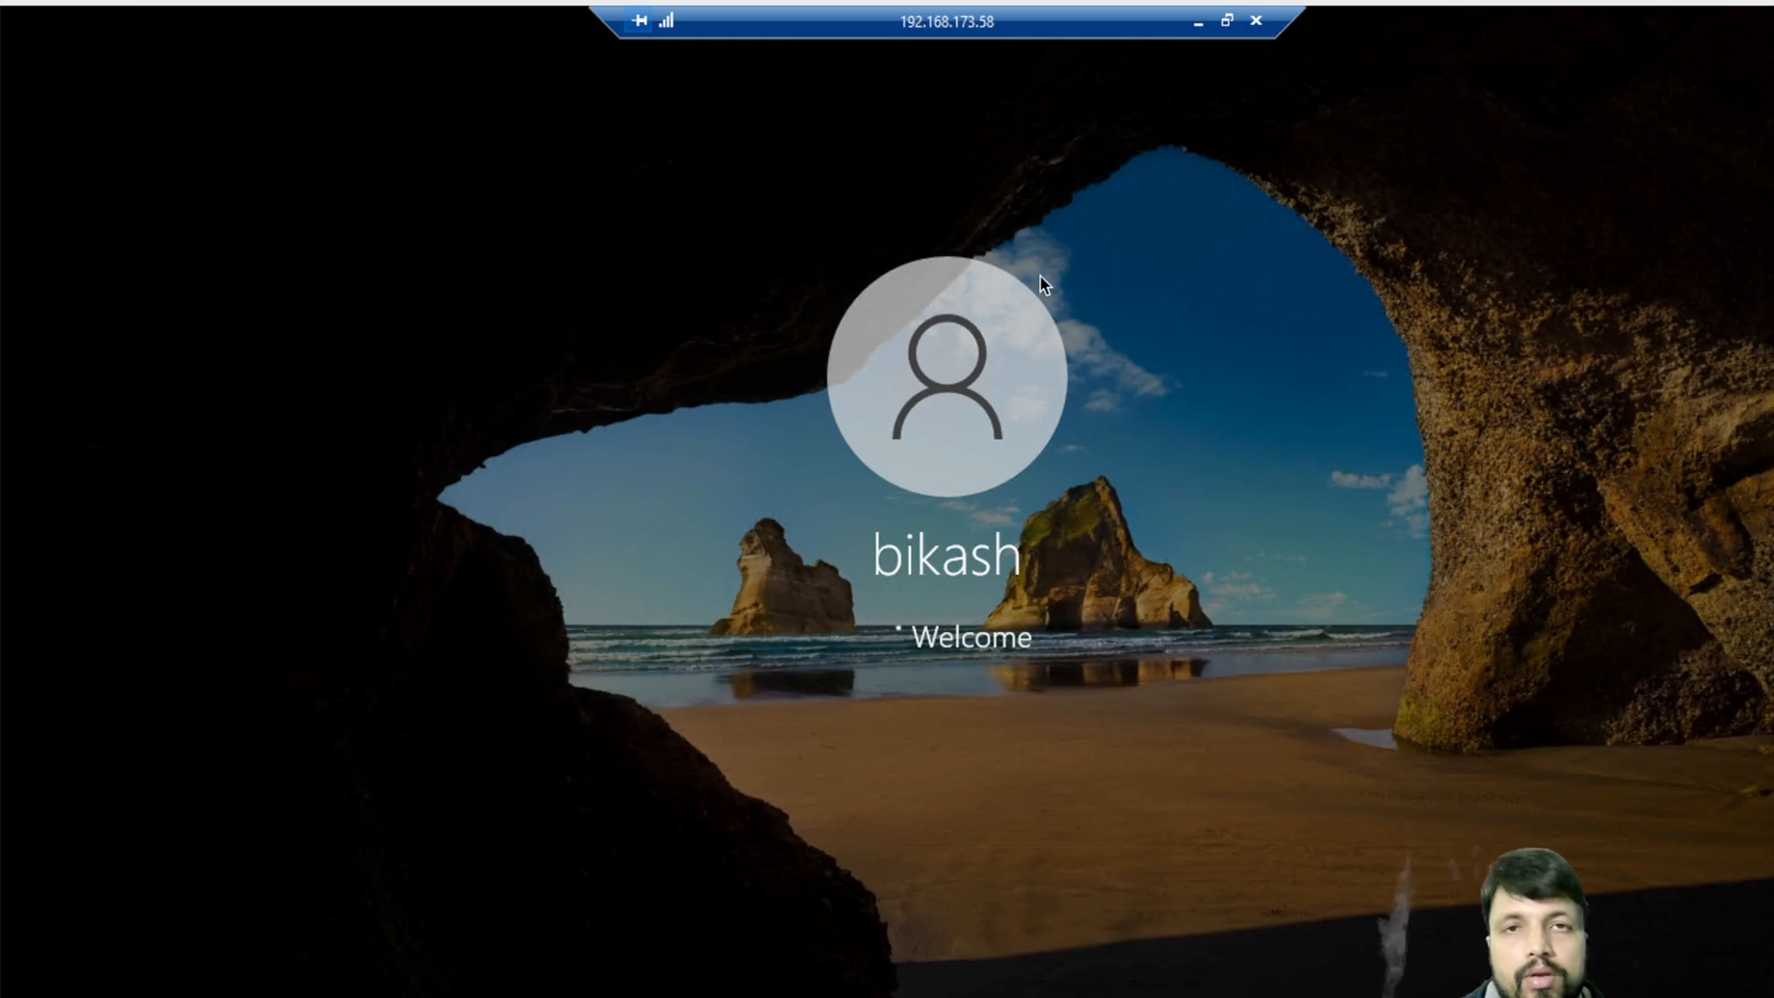
- Minimize the remote session and ping window, and view the user account in the Bikash_Lab OU
left_click(1194, 22)
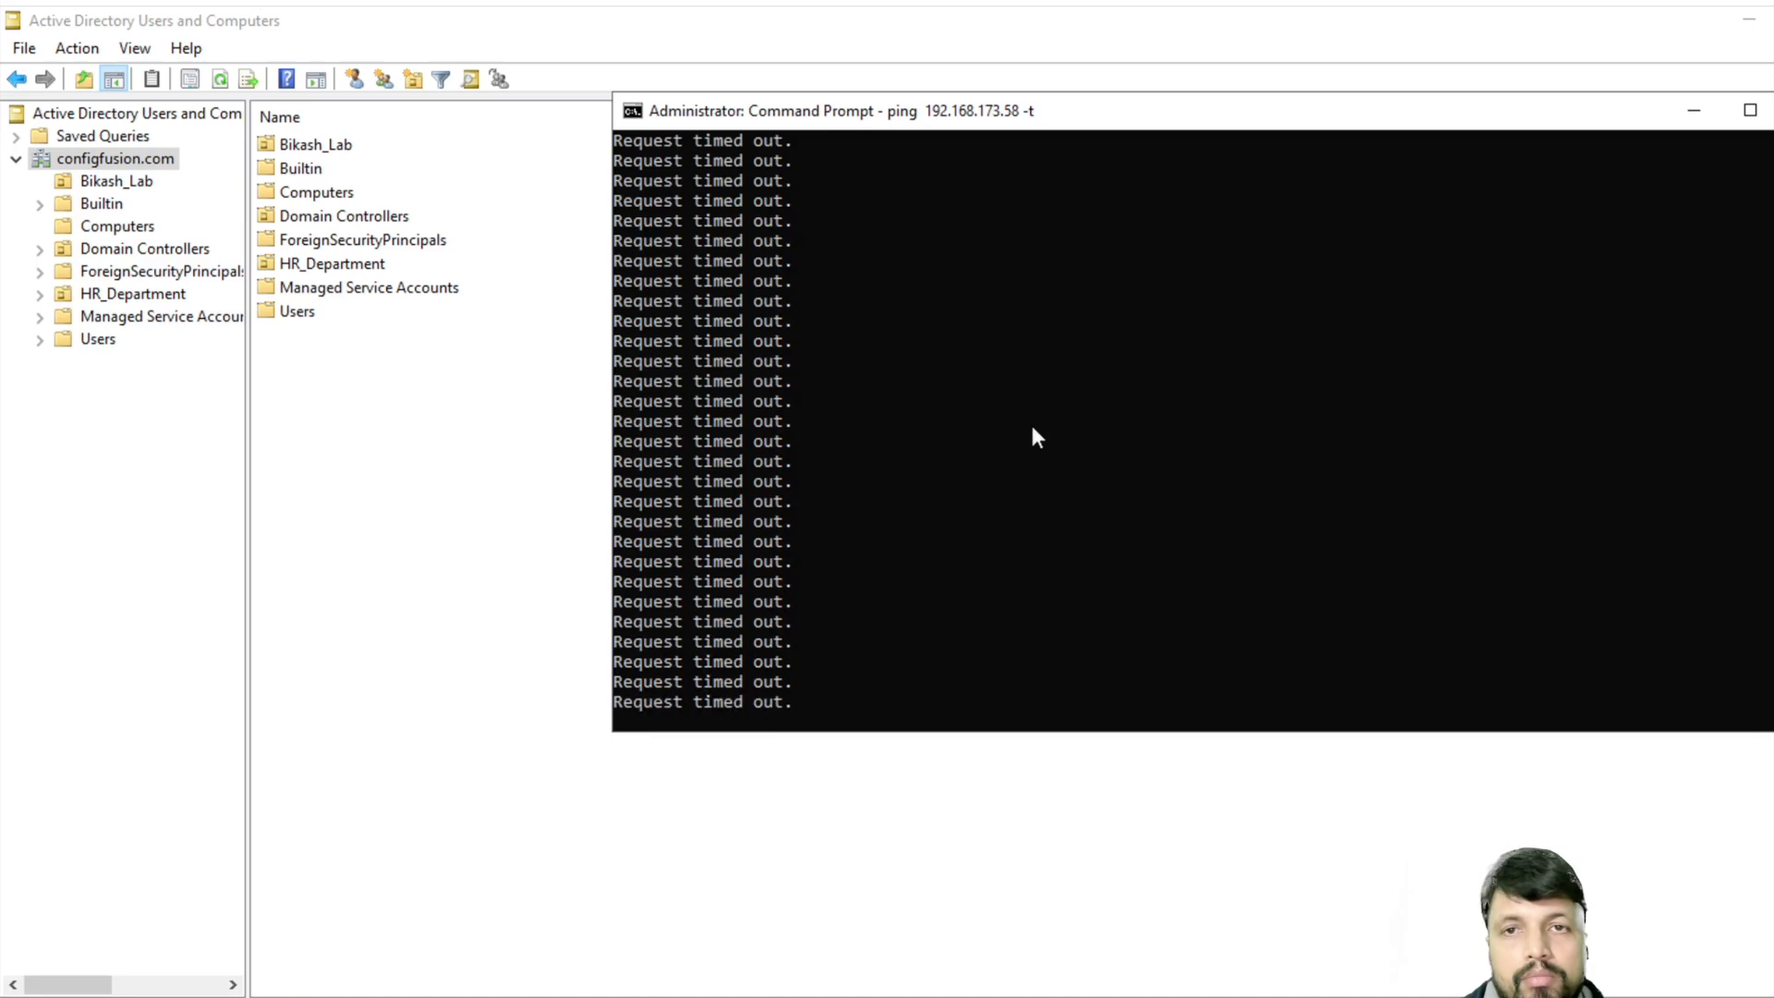
left_click(1709, 118)
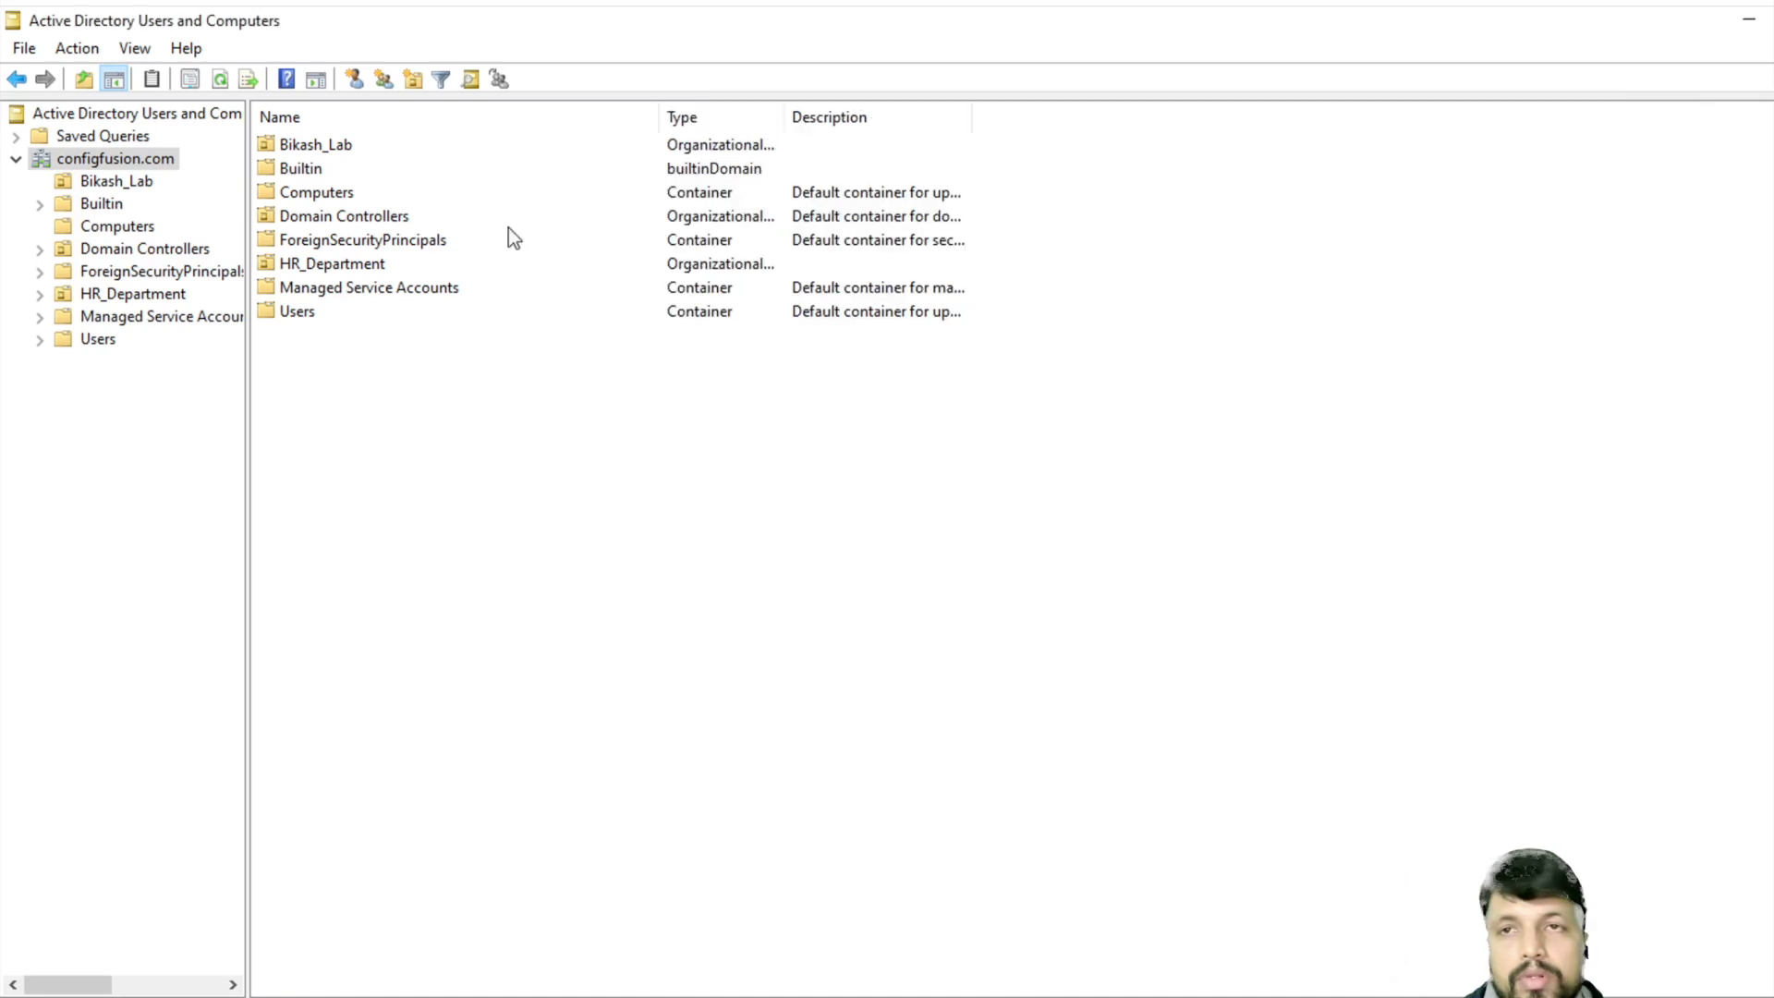
left_click(109, 184)
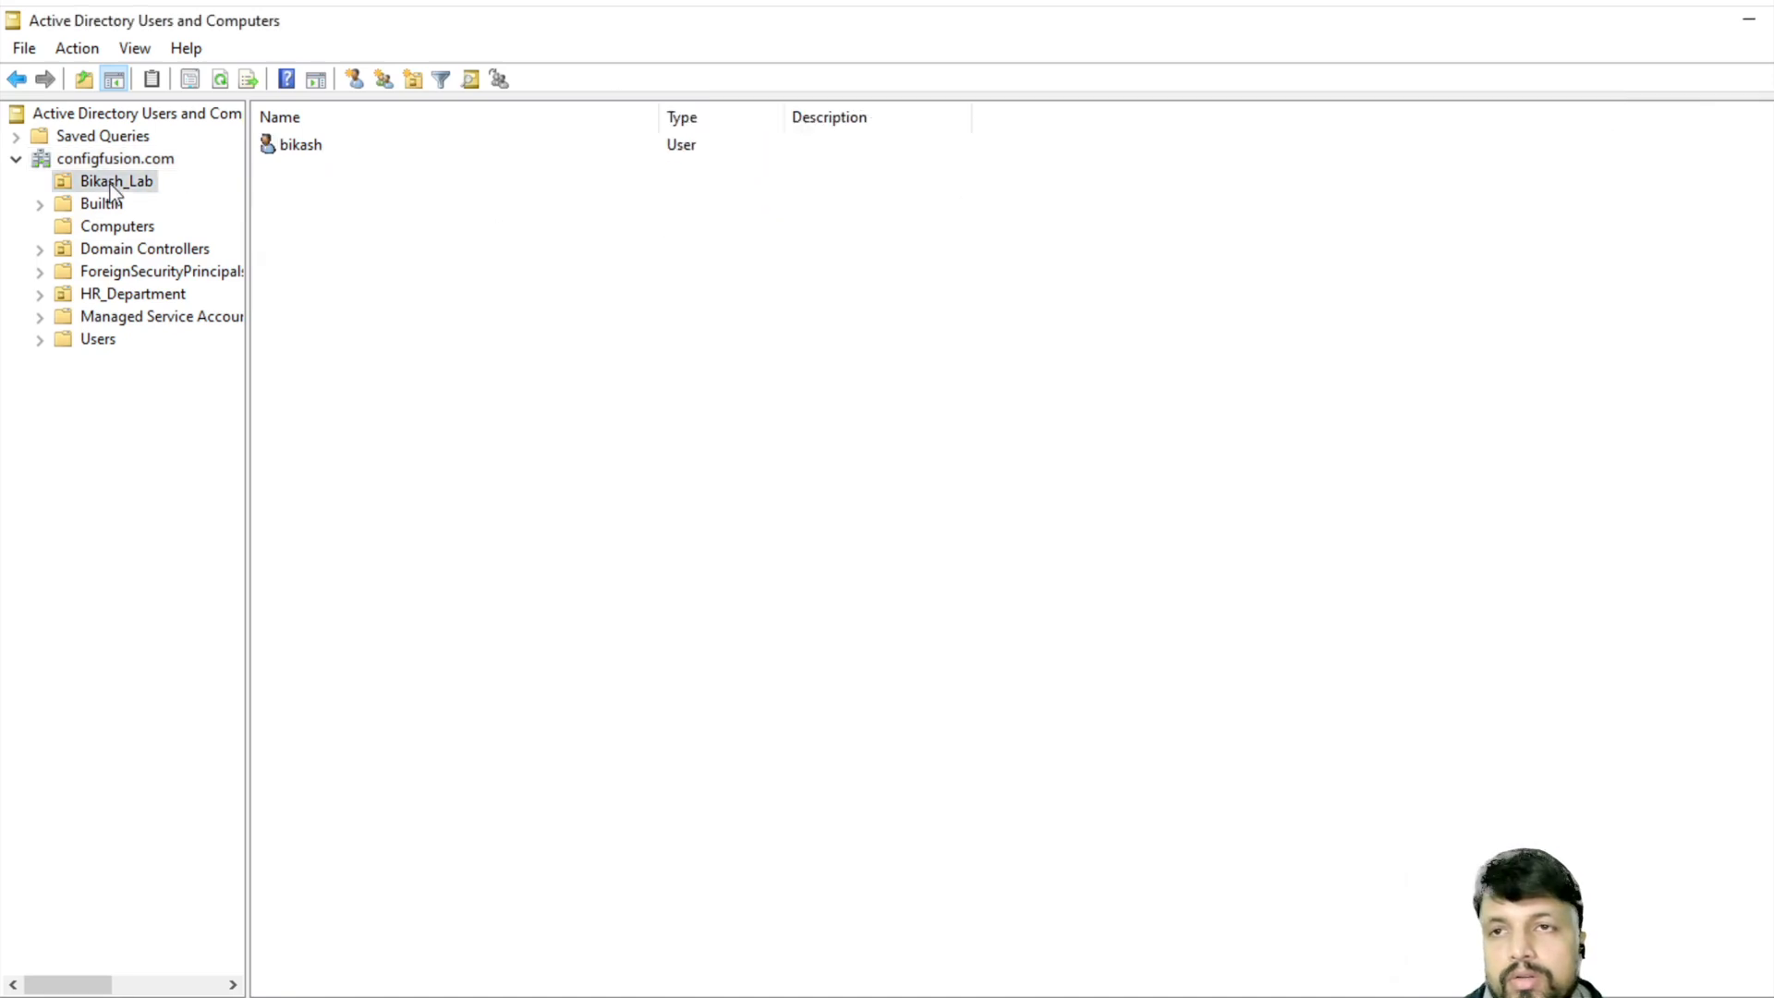
left_click(301, 146)
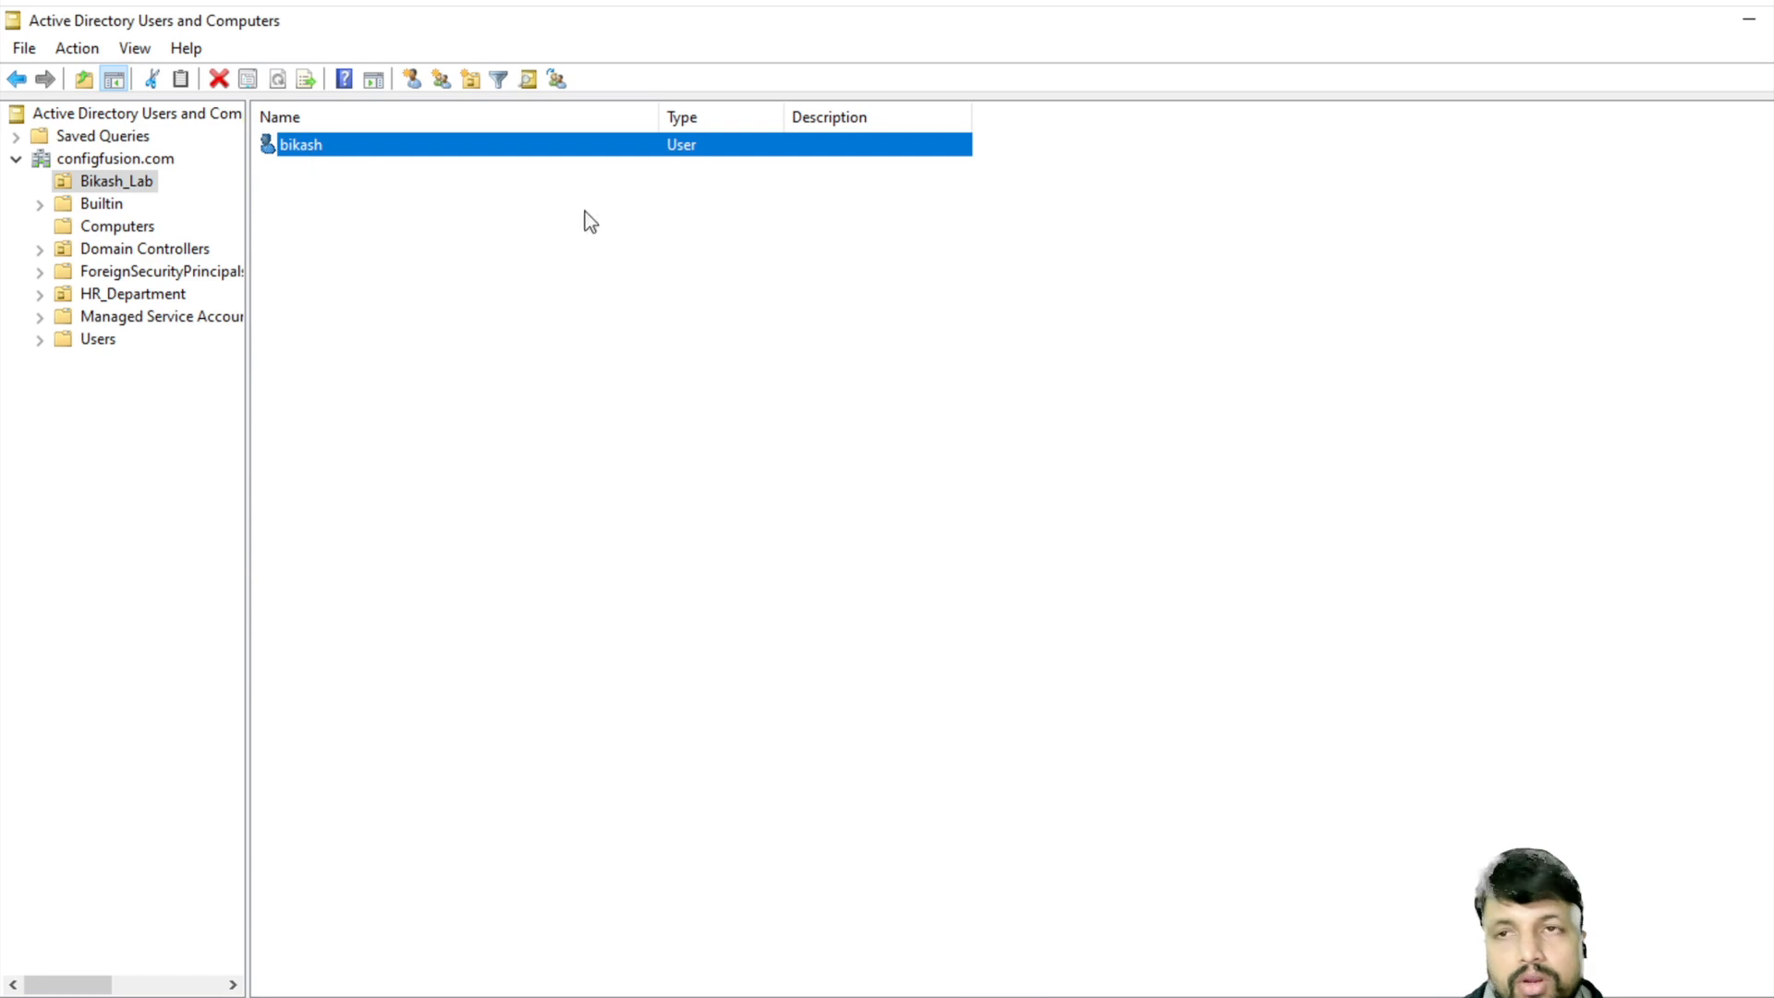
- Refresh Computers to reveal DESKTOP-4LNPJLH, then bring up the context menu inside the Bikash_Lab OU
left_click(114, 229)
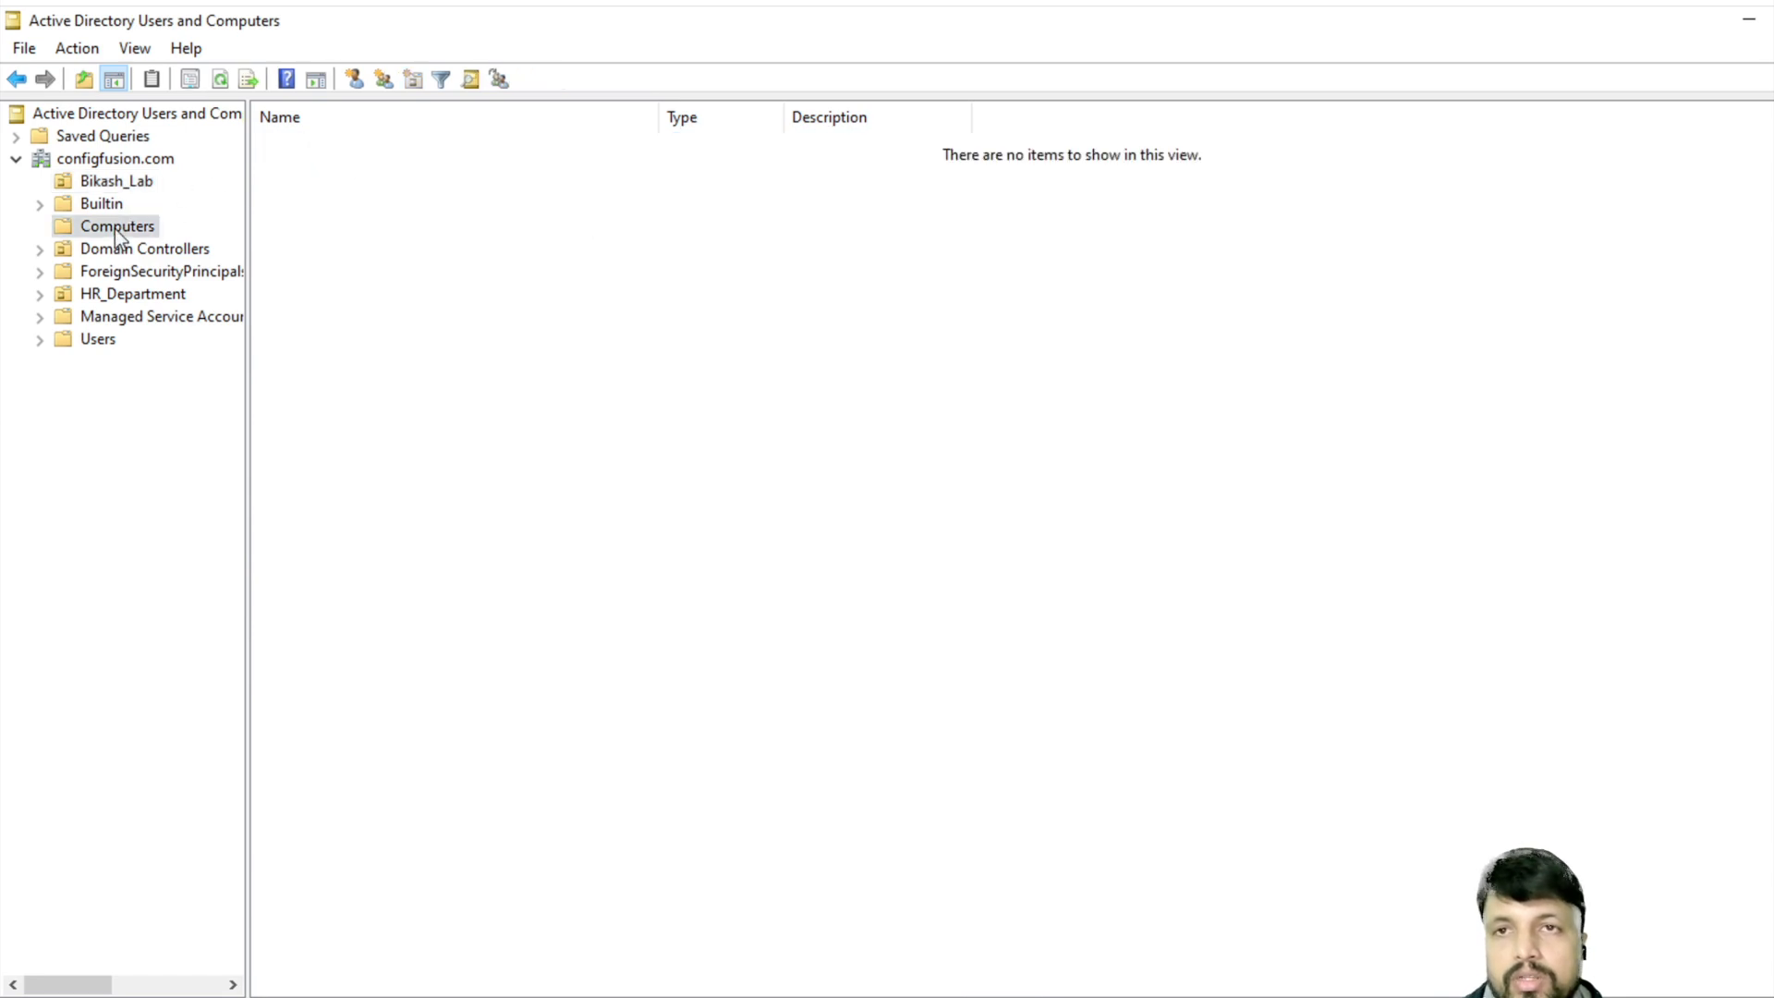
left_click(222, 80)
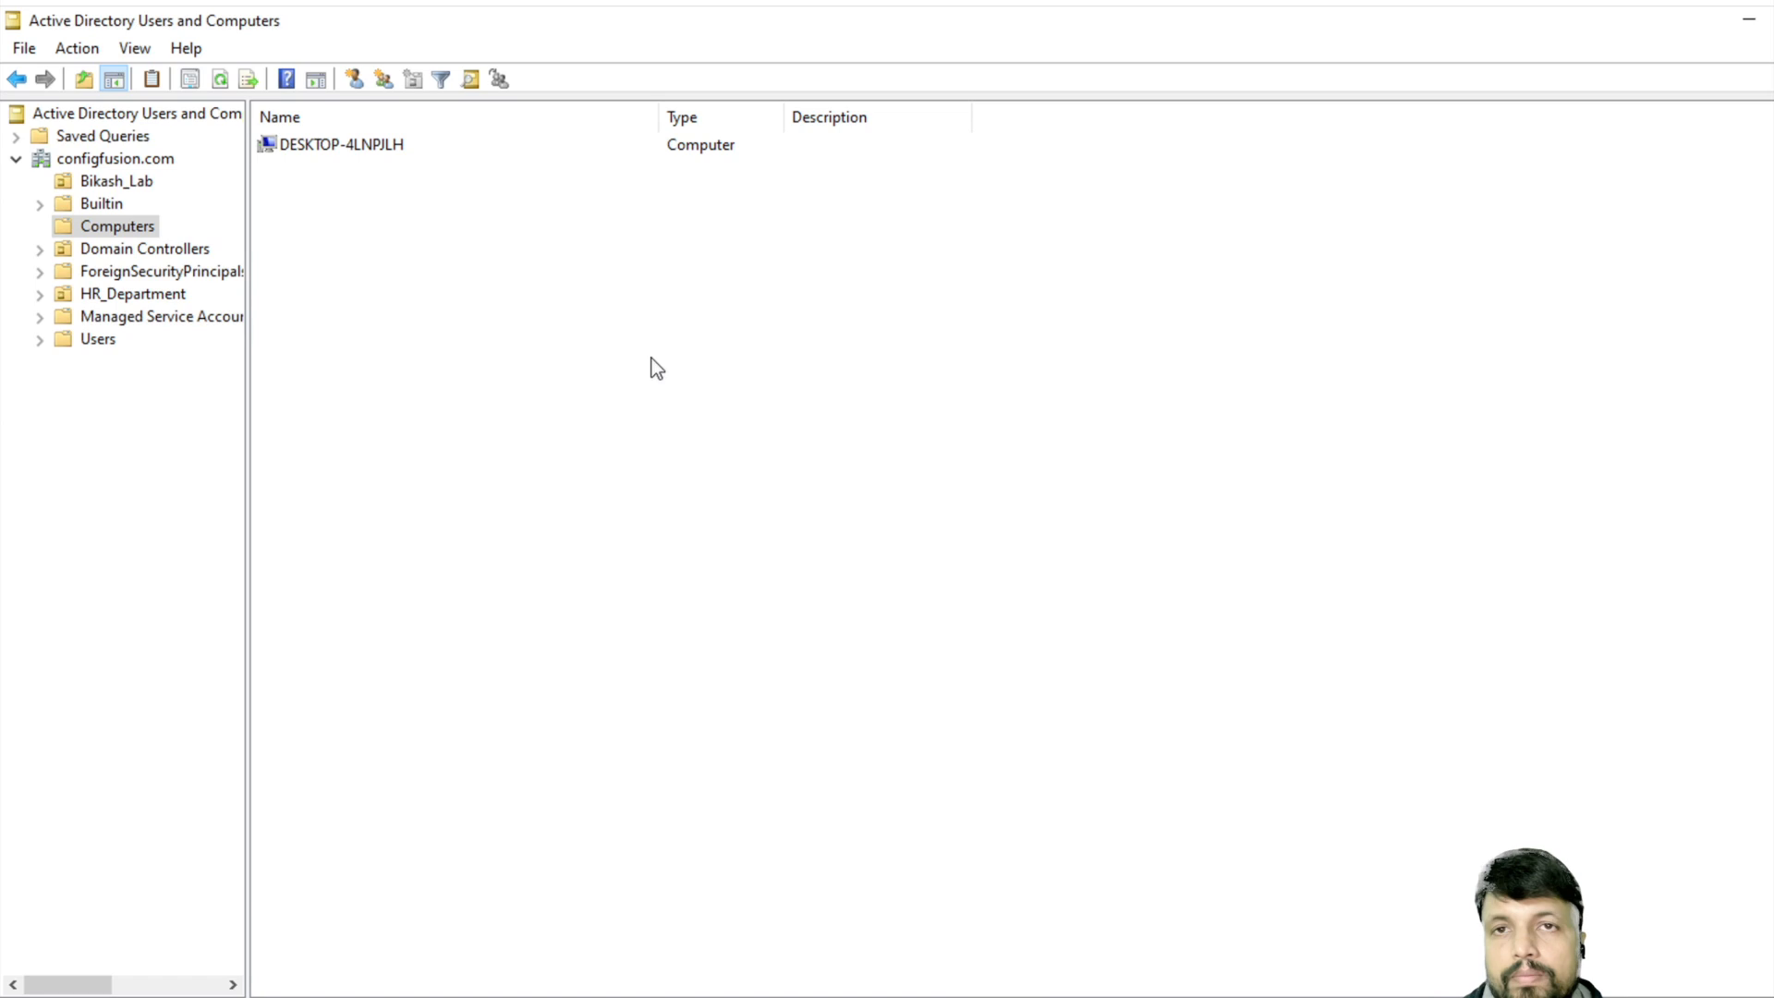
left_click(370, 148)
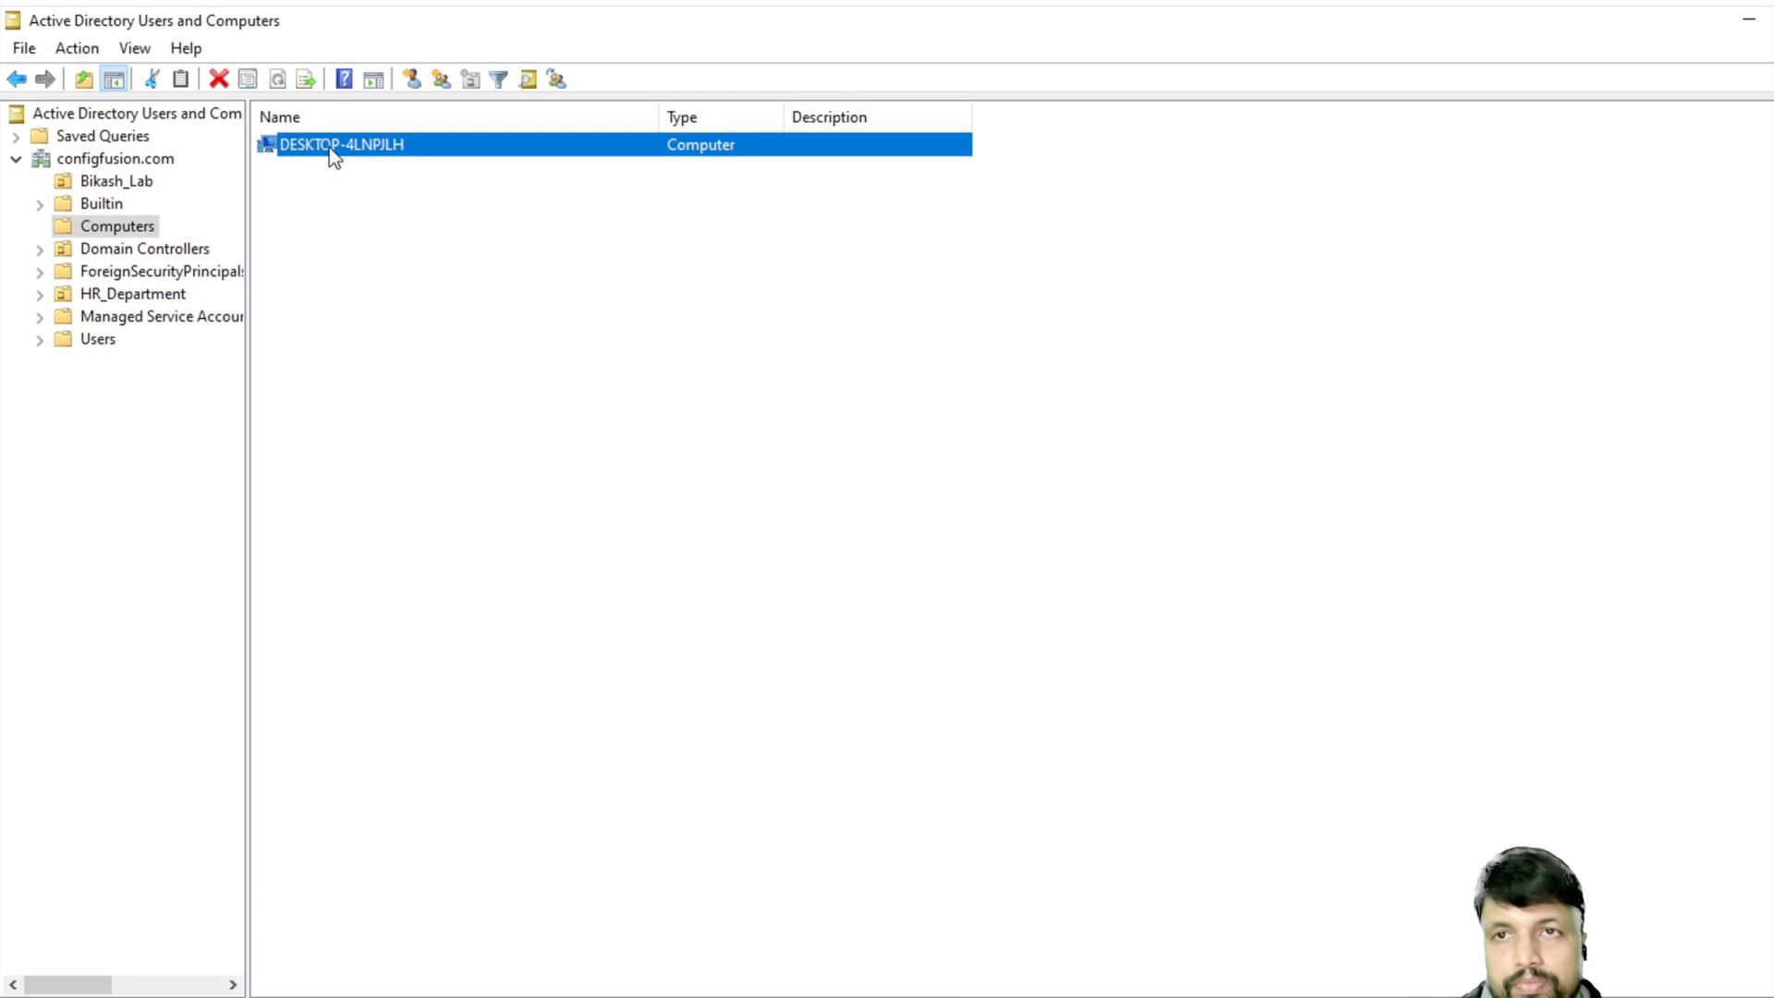
right_click(331, 150)
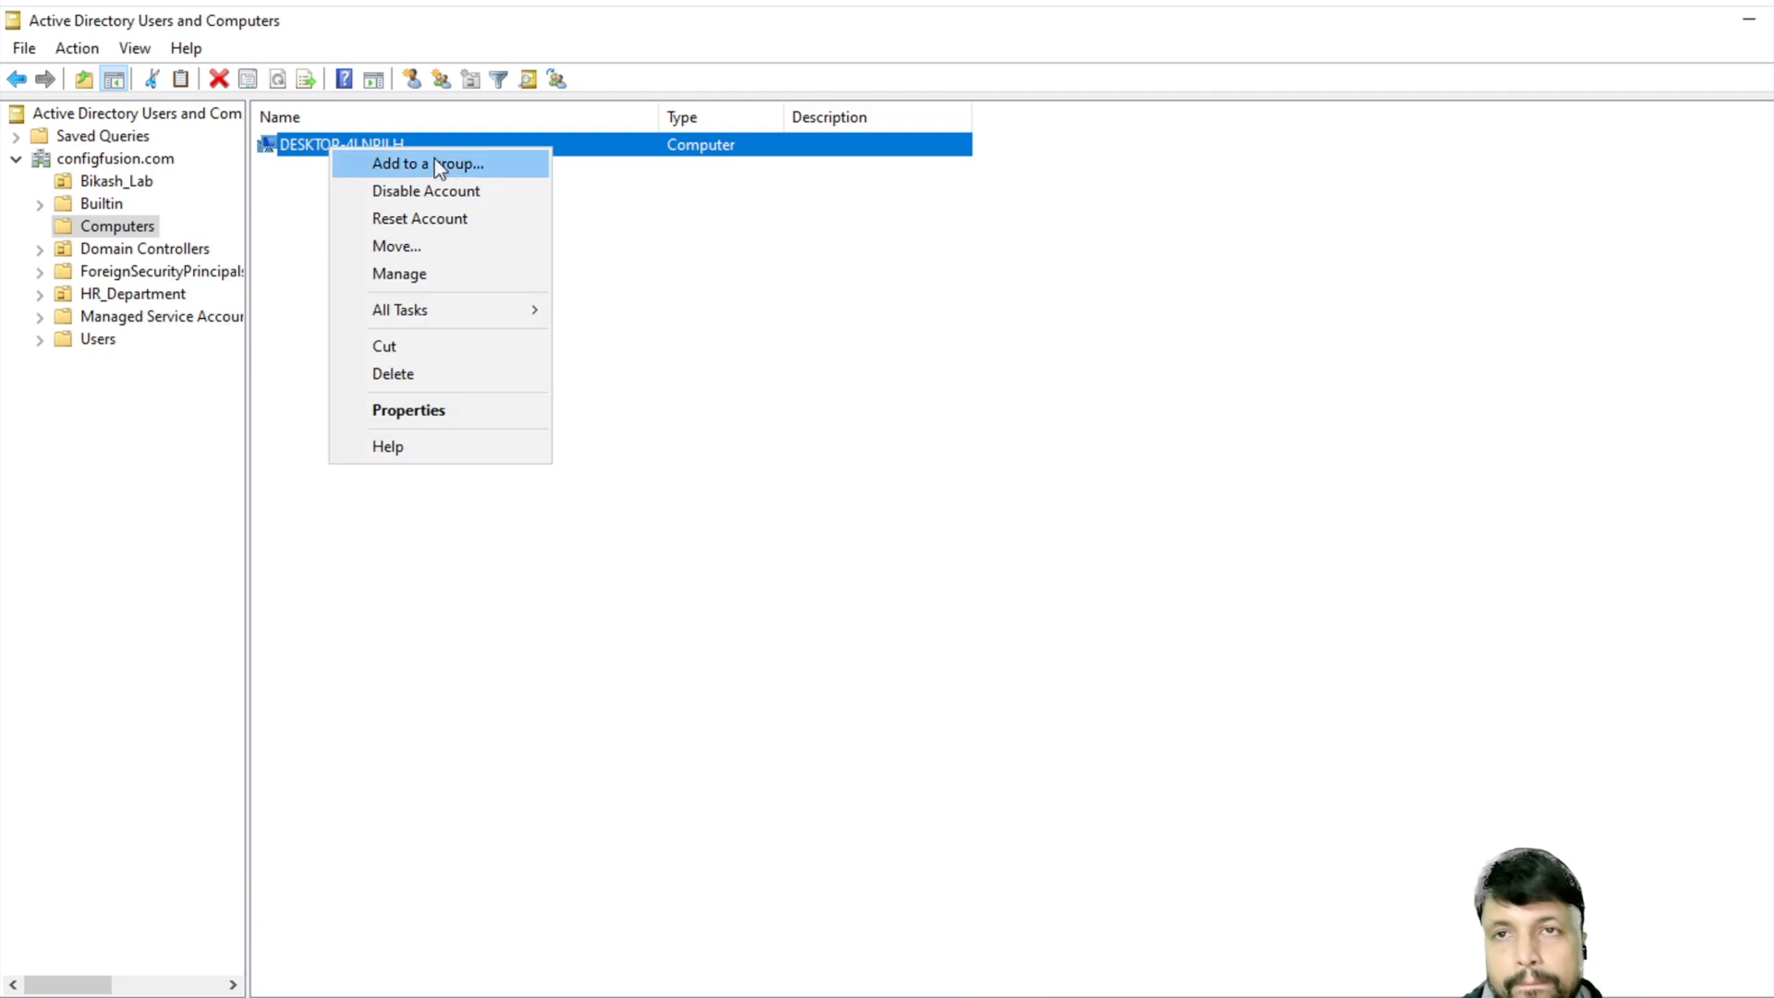
left_click(139, 180)
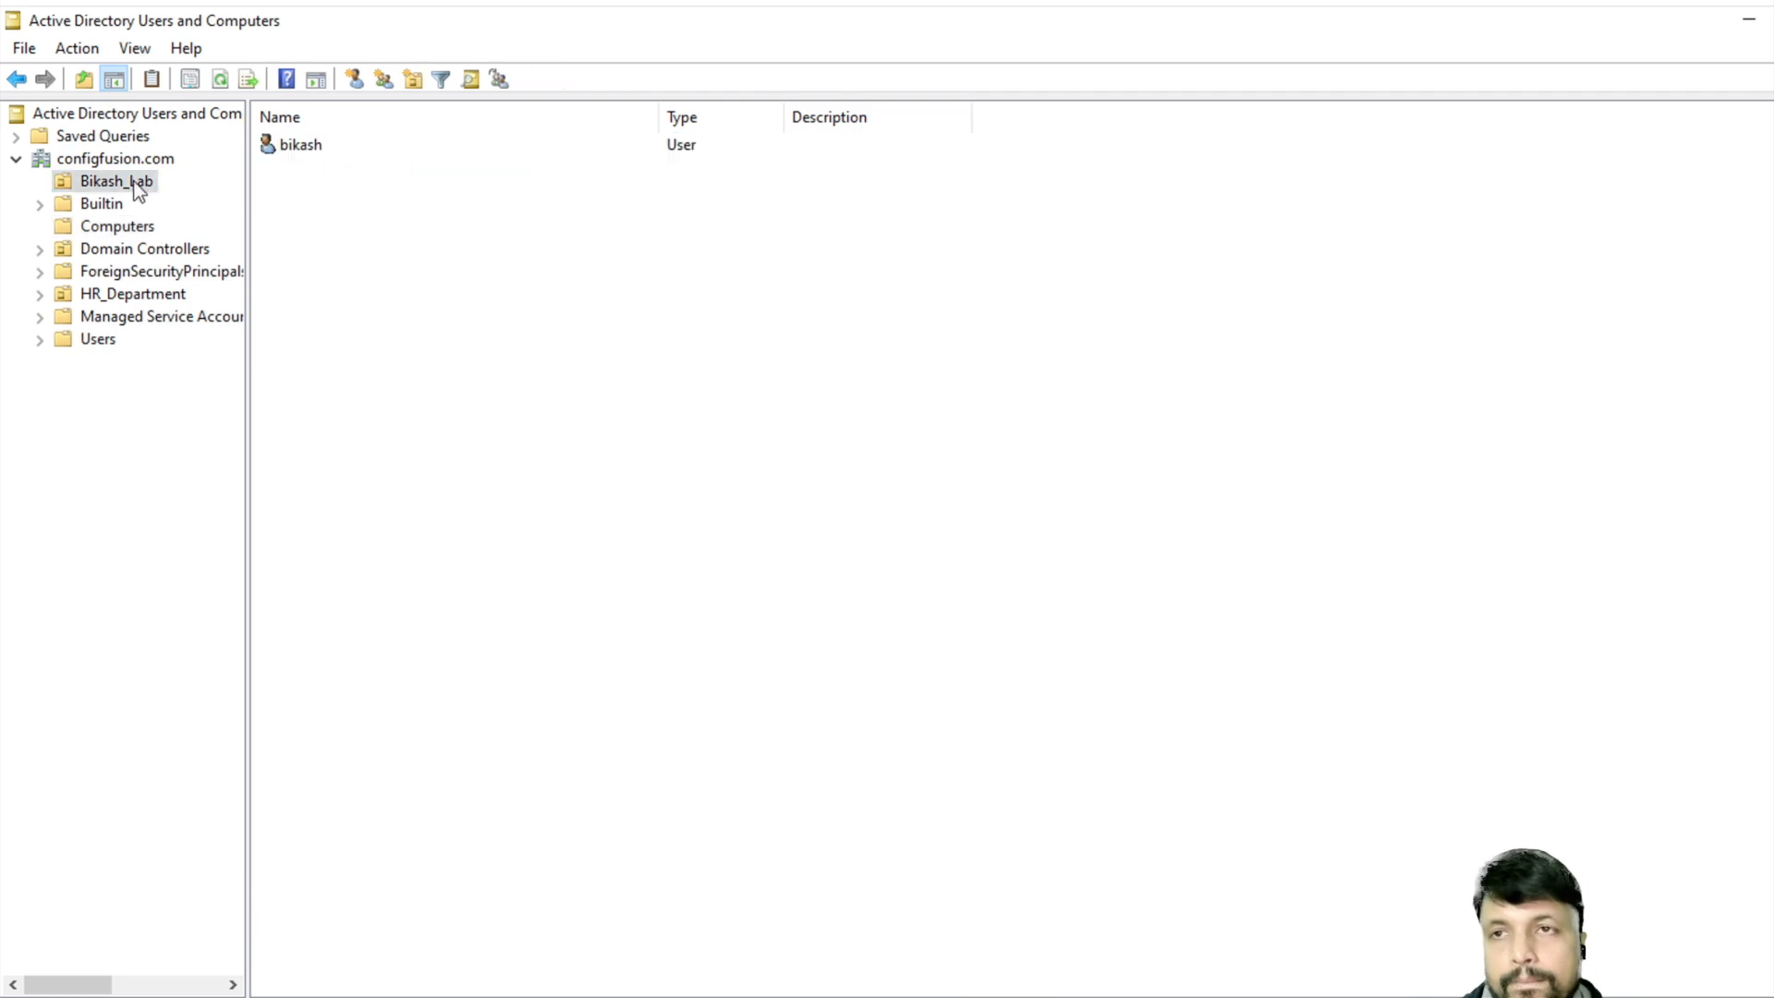
right_click(380, 342)
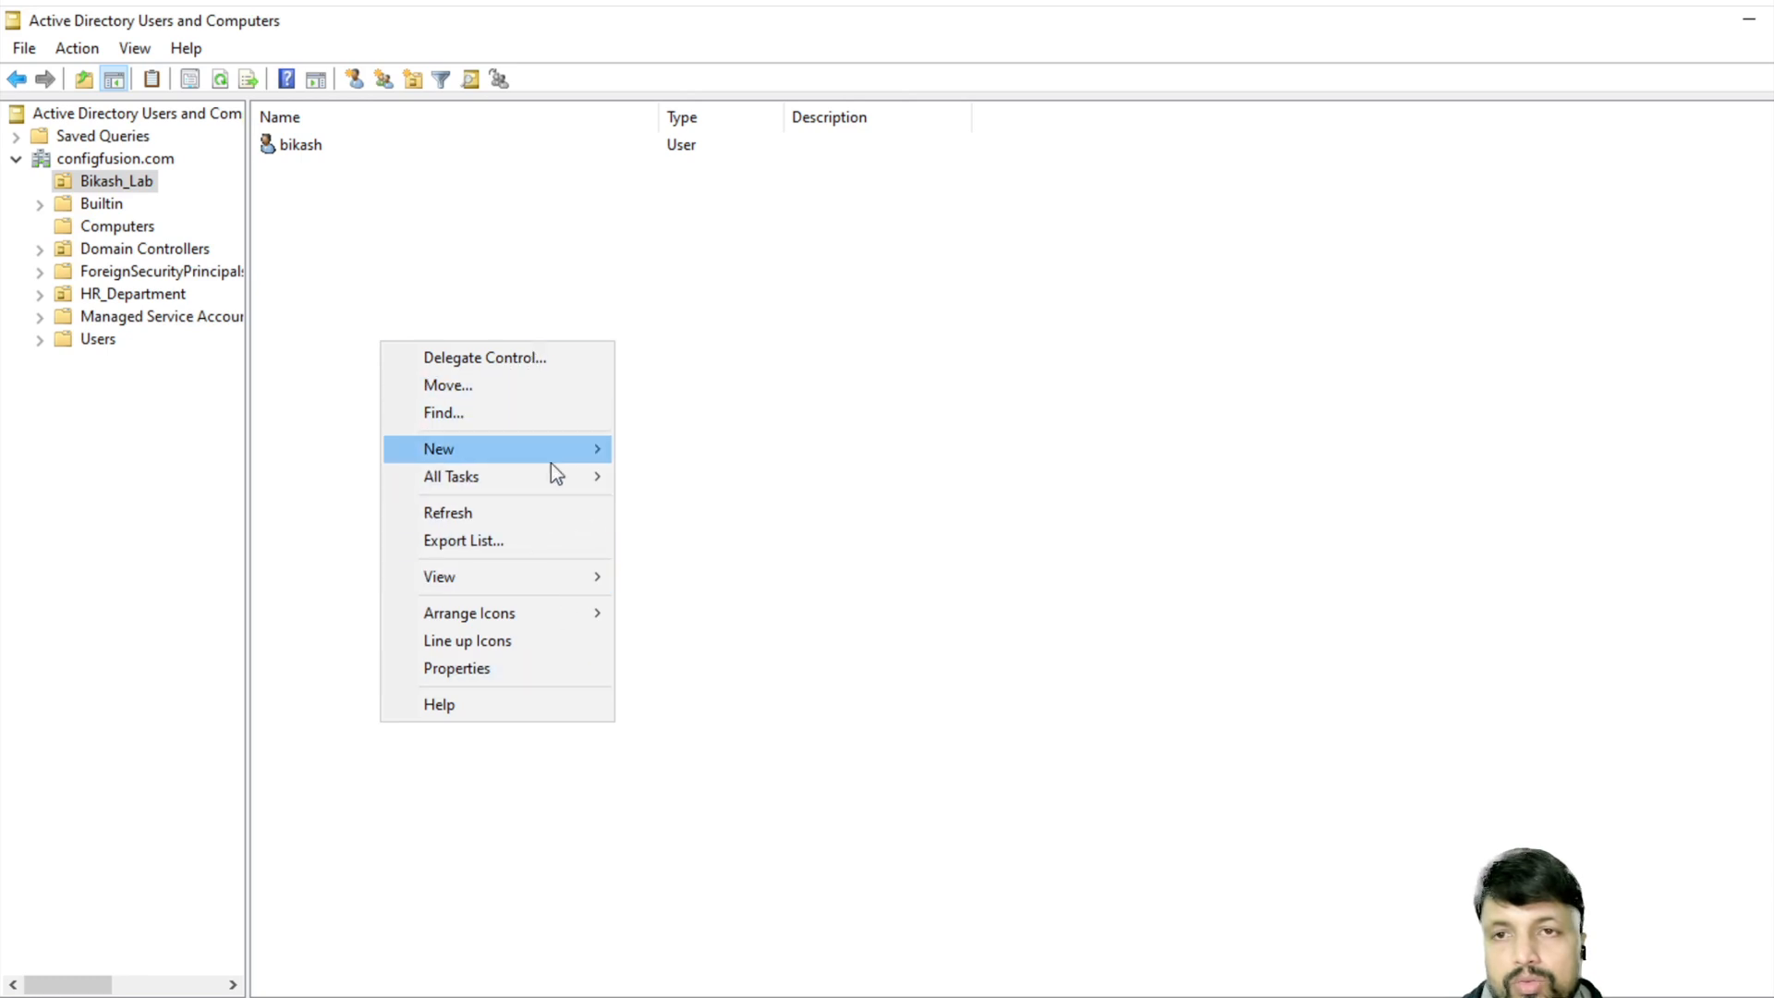
- Create a new Global Security group named bikash_test in Bikash_Lab
mouse_move(573, 453)
left_click(700, 504)
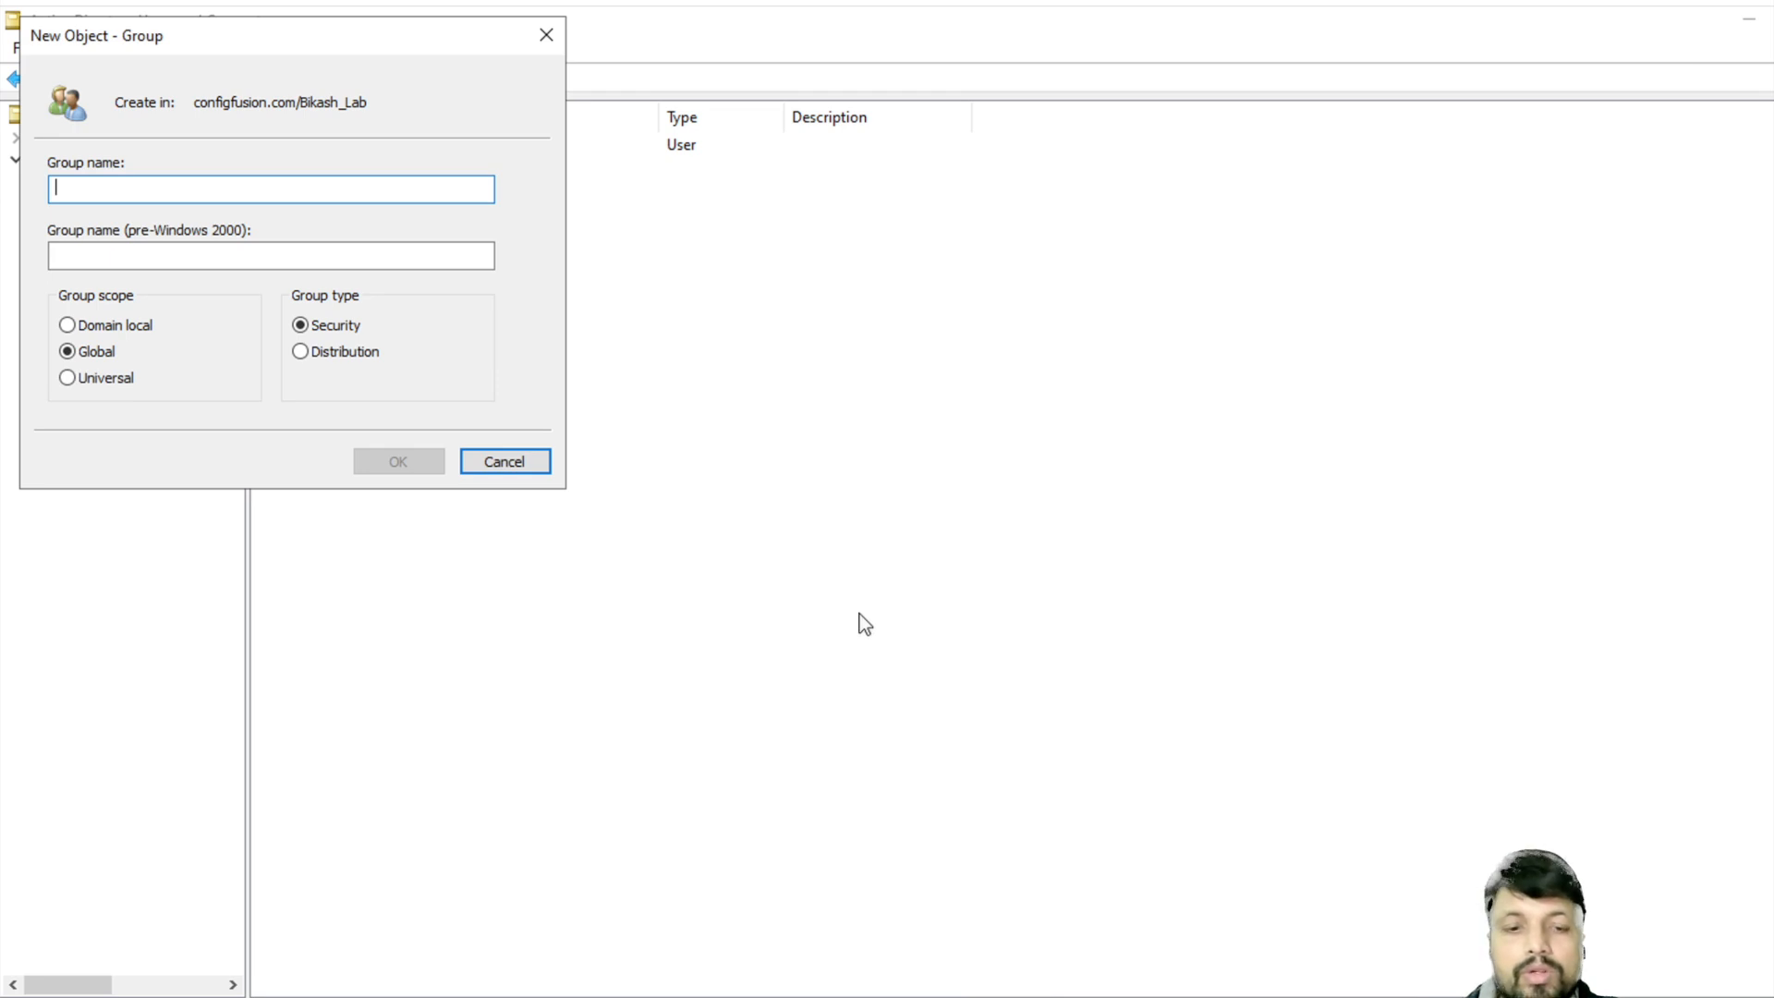
type("bikash_test")
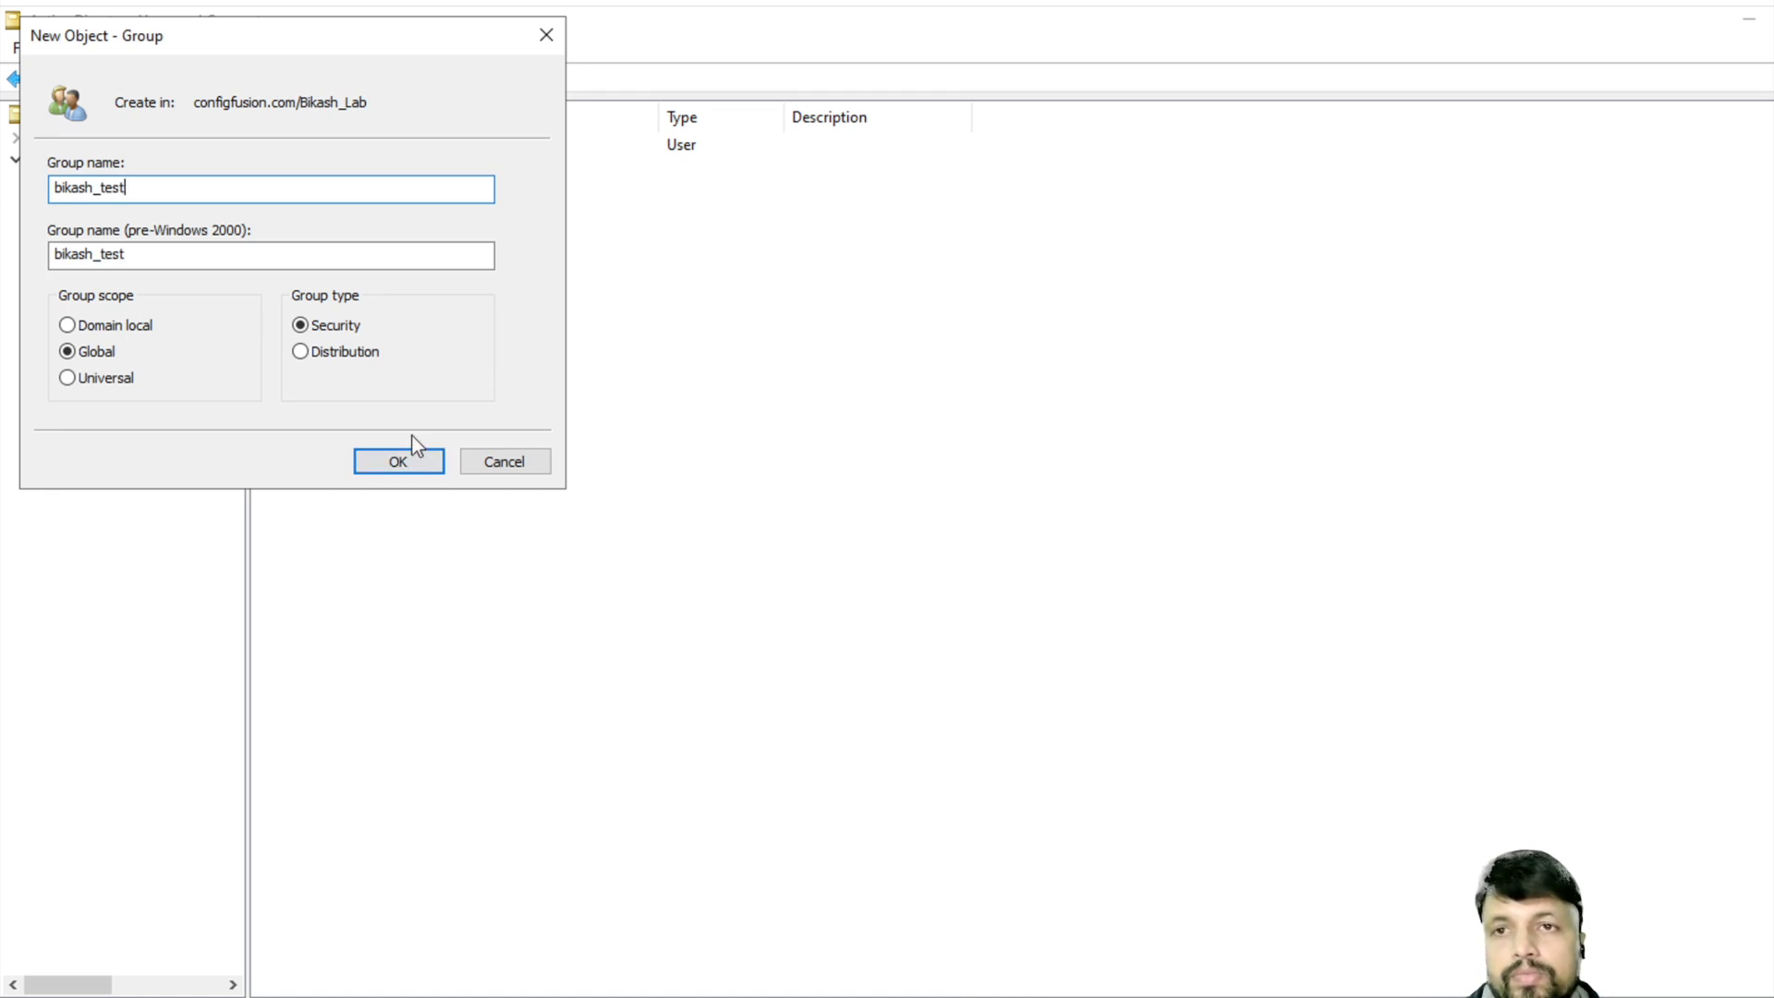
left_click(415, 466)
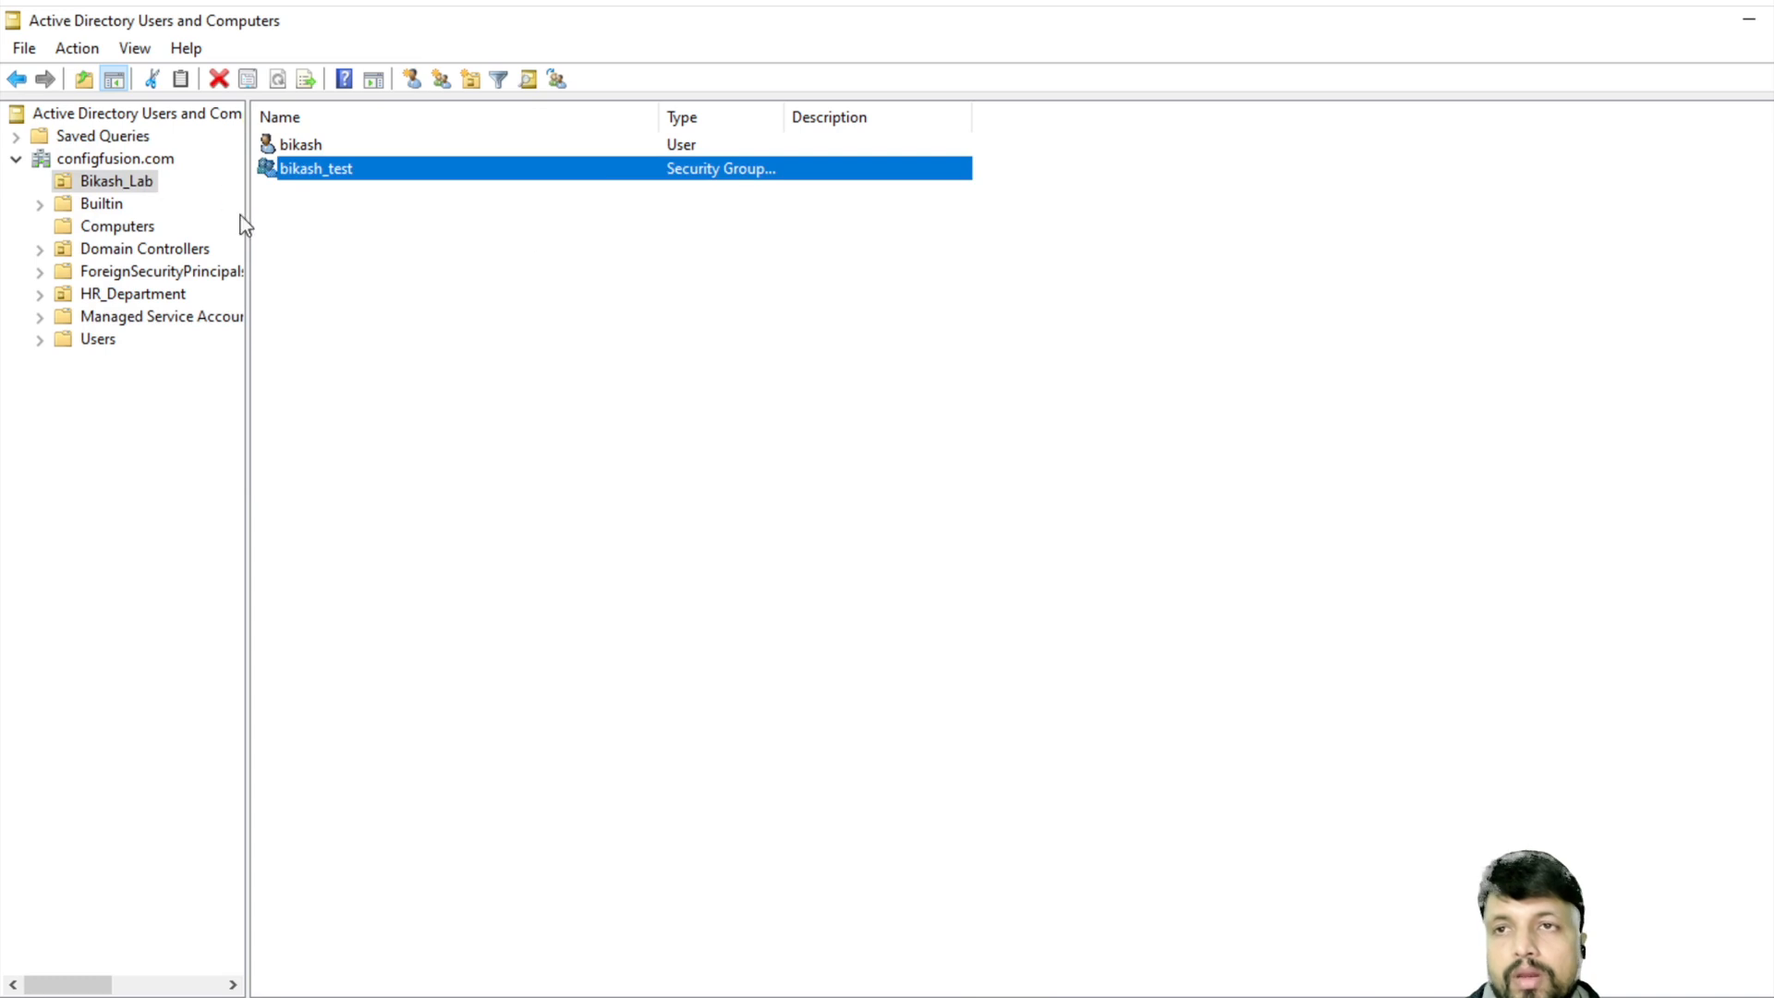
- Add the DESKTOP-4LNPJLH computer account to the bikash_test group and return to Bikash_Lab
left_click(102, 225)
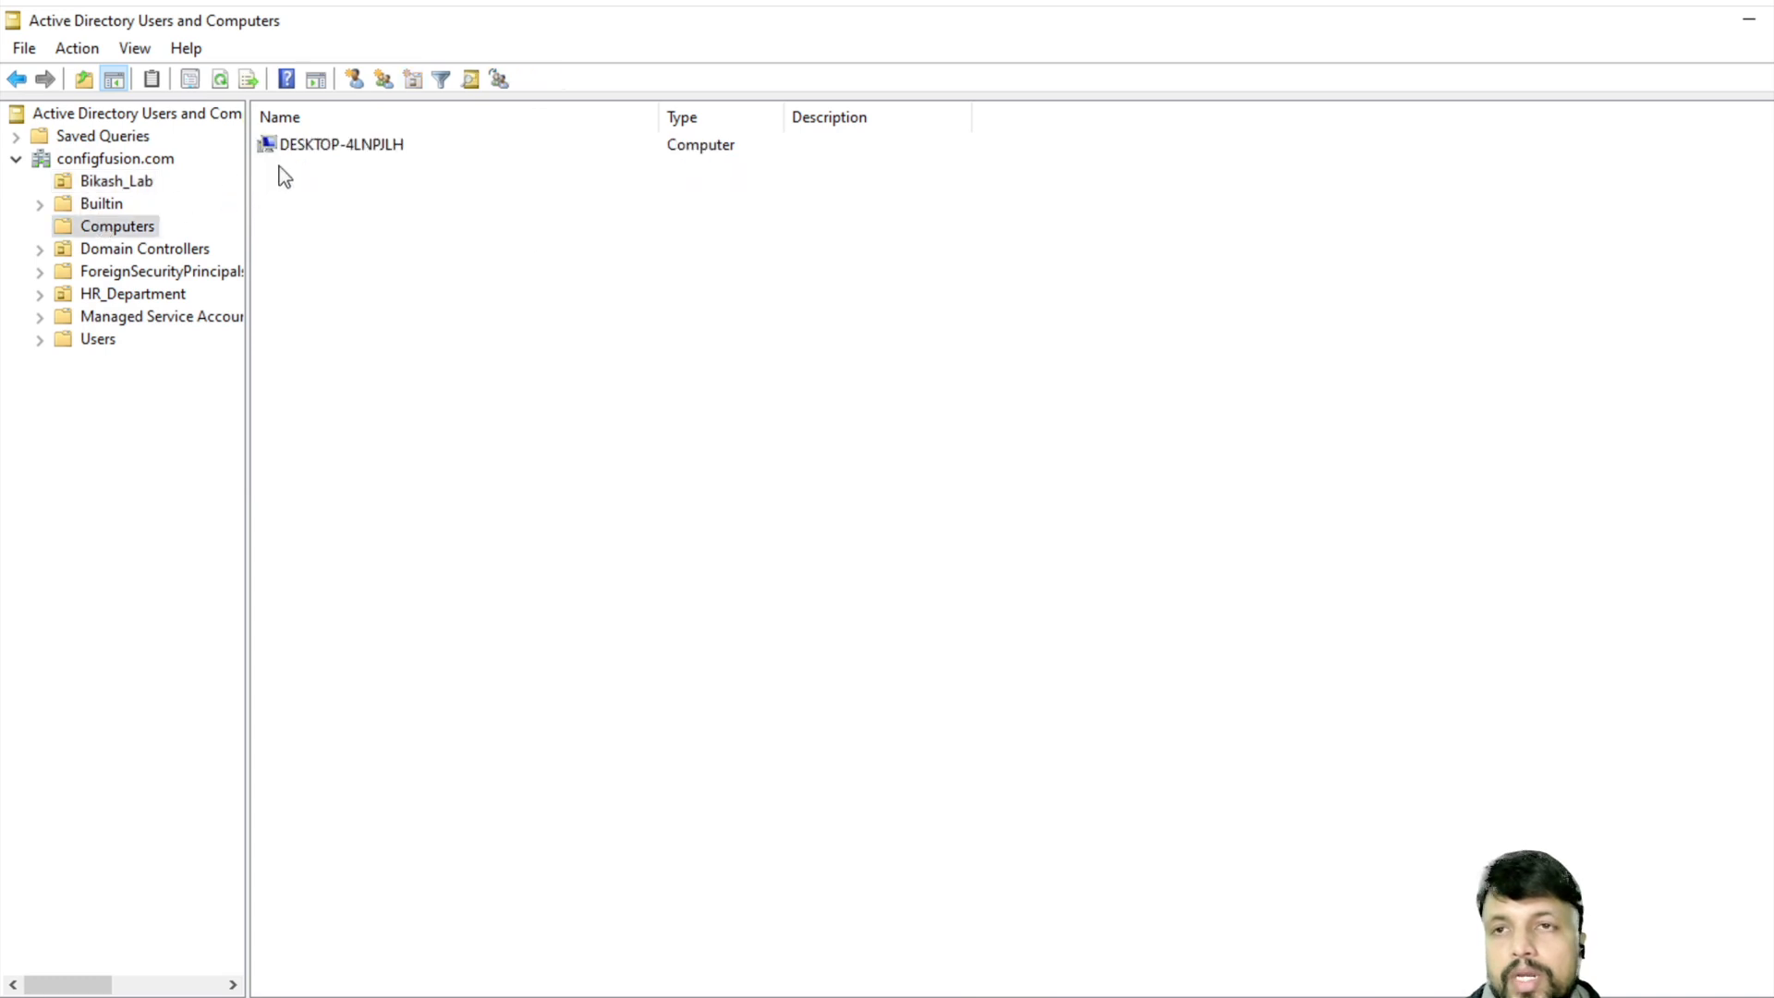
left_click(334, 146)
right_click(331, 144)
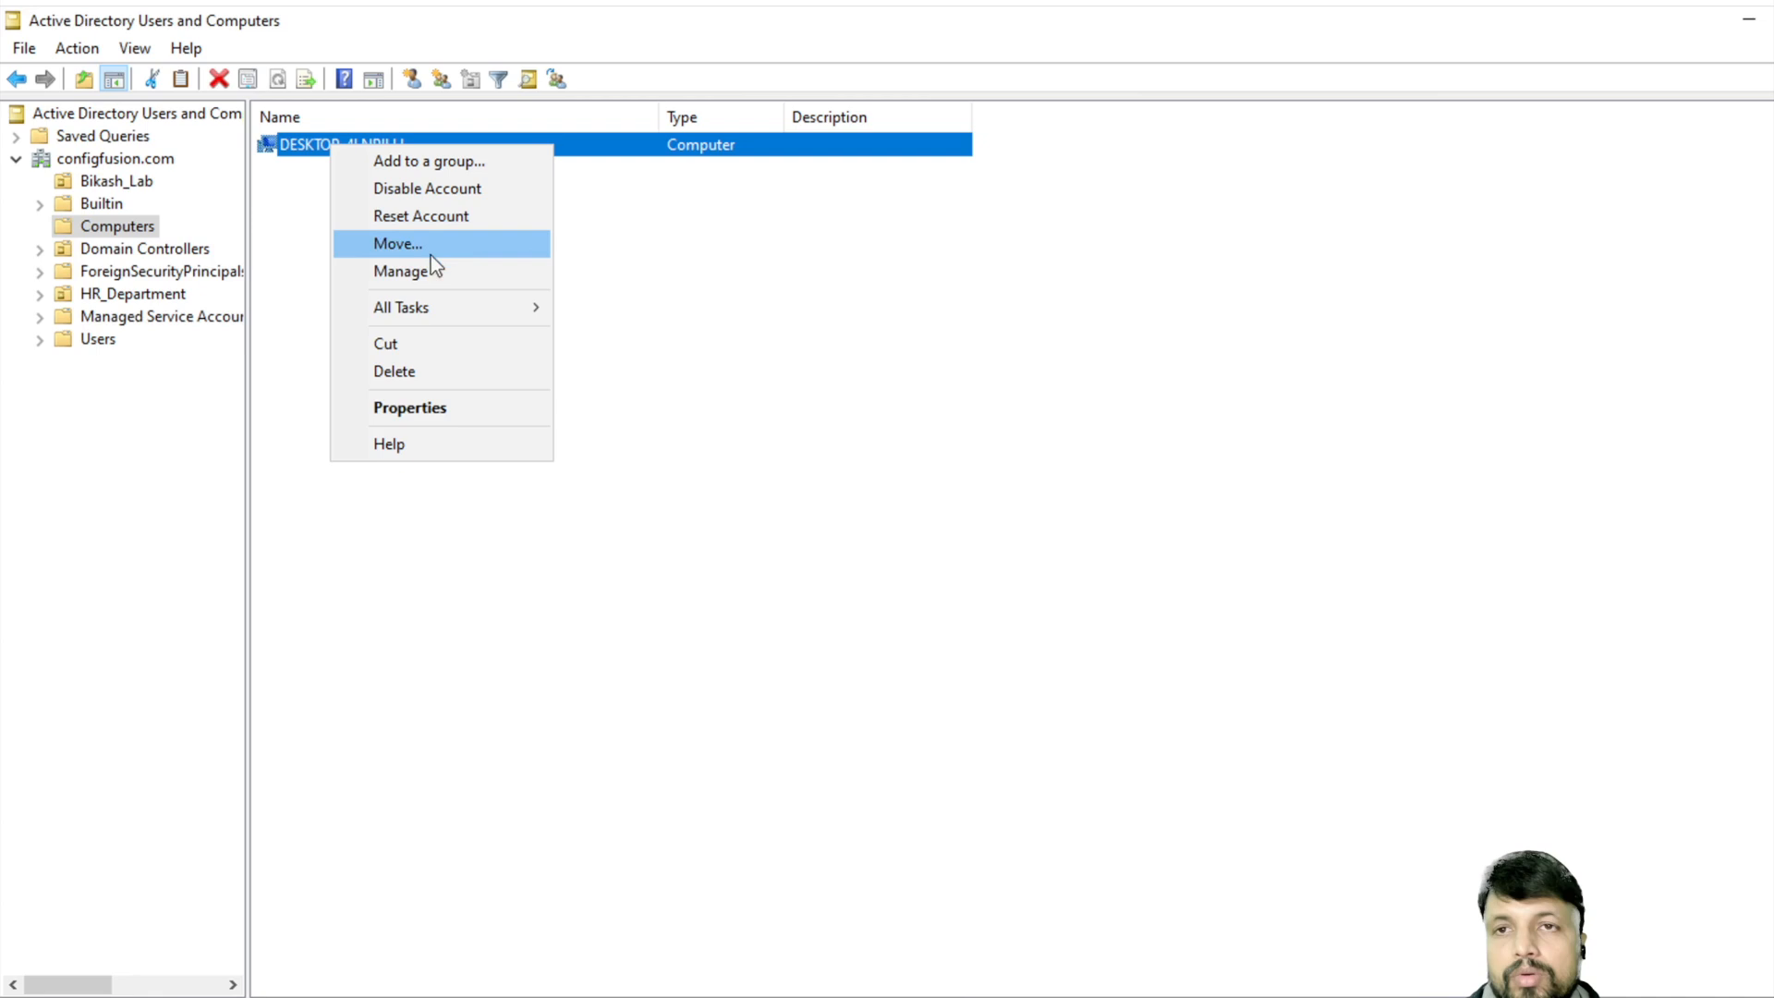
left_click(447, 160)
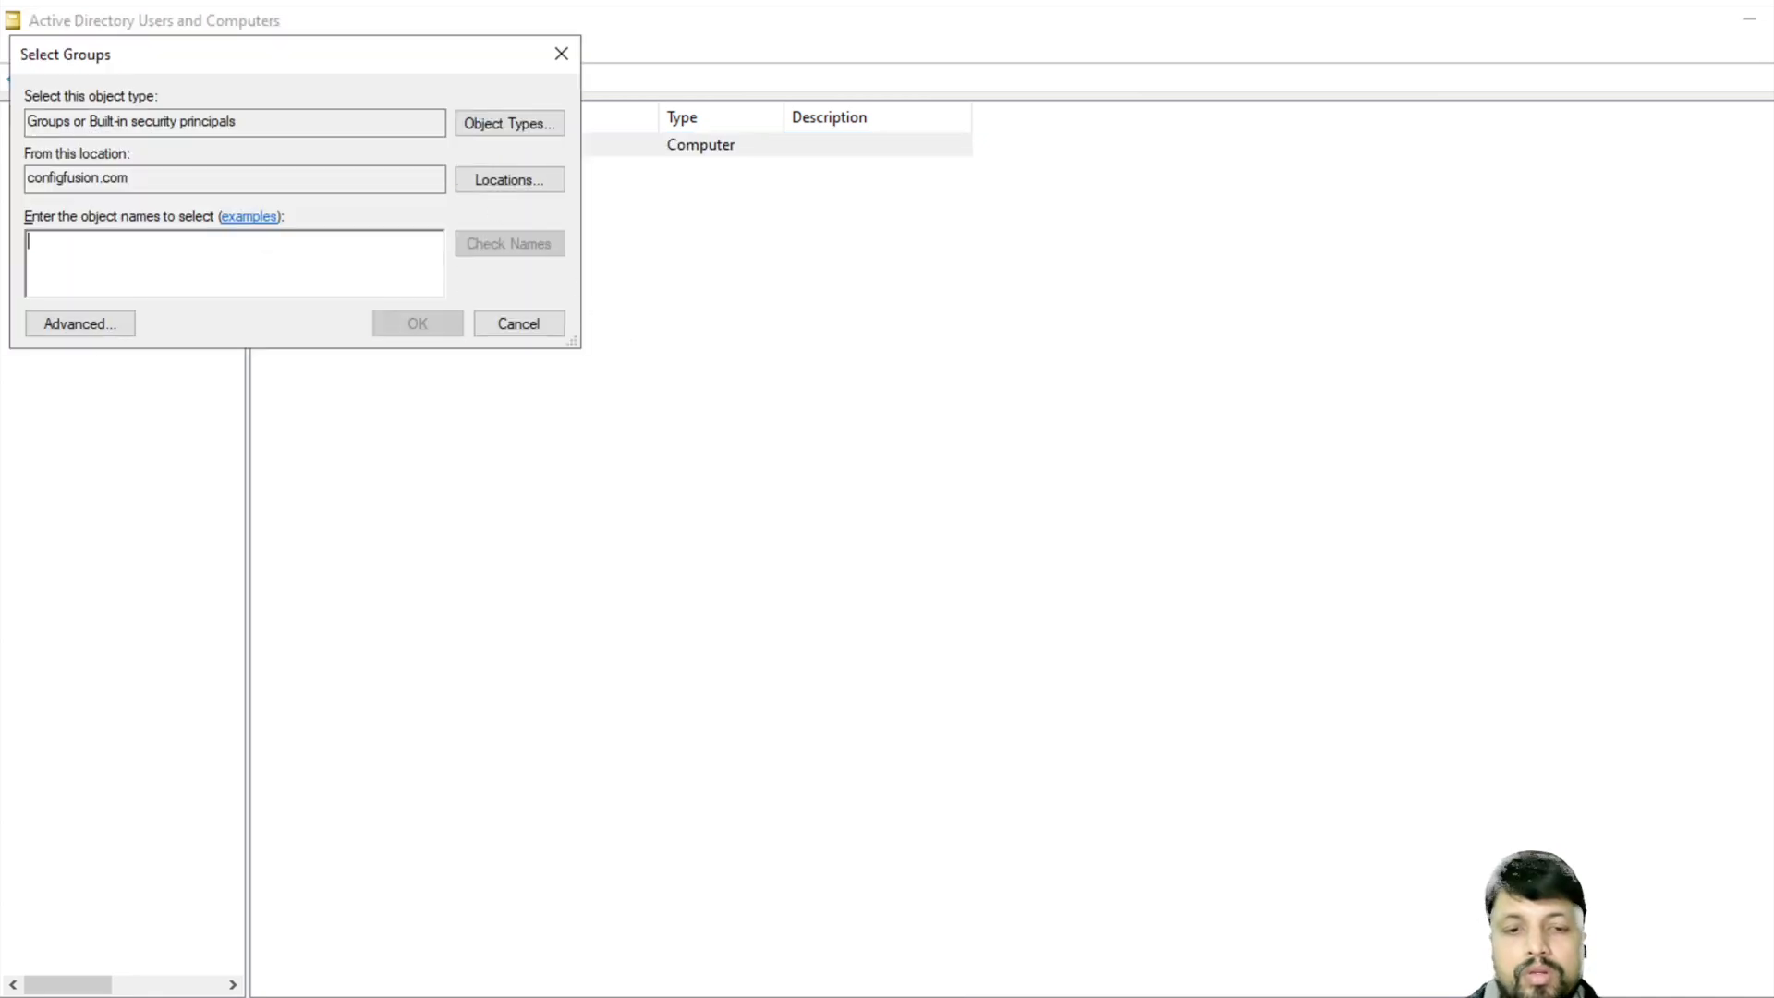
type("bikash_test")
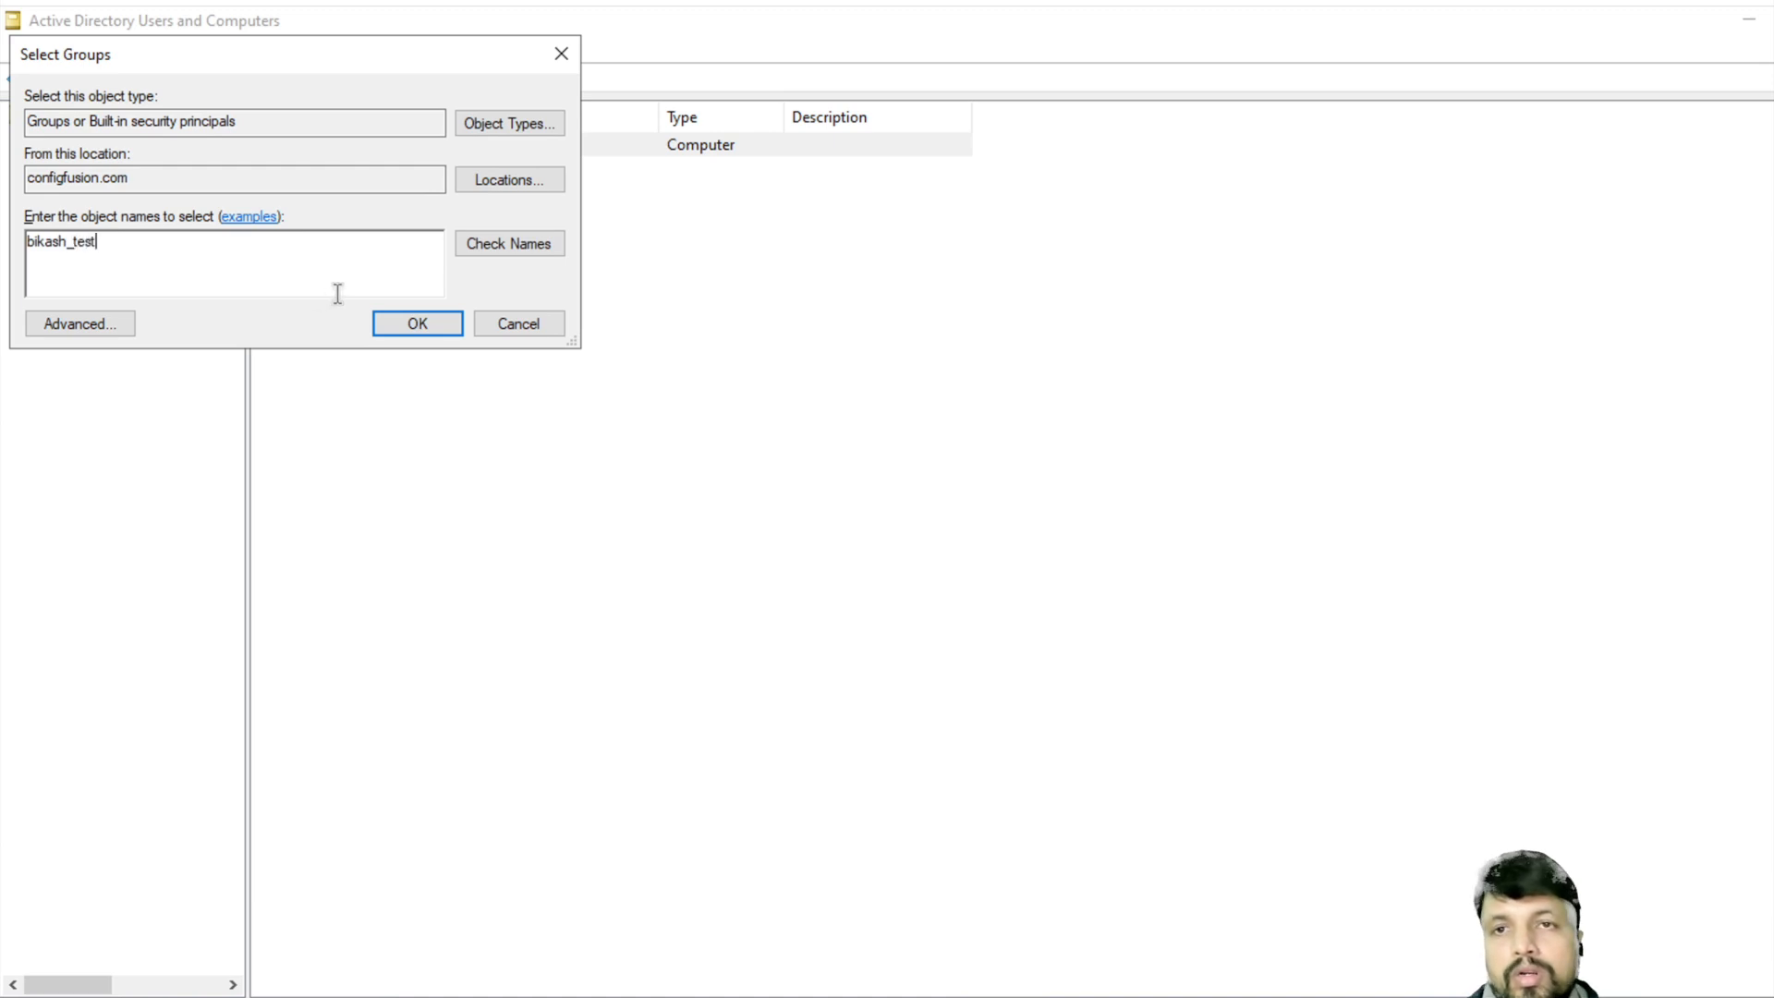
left_click(416, 328)
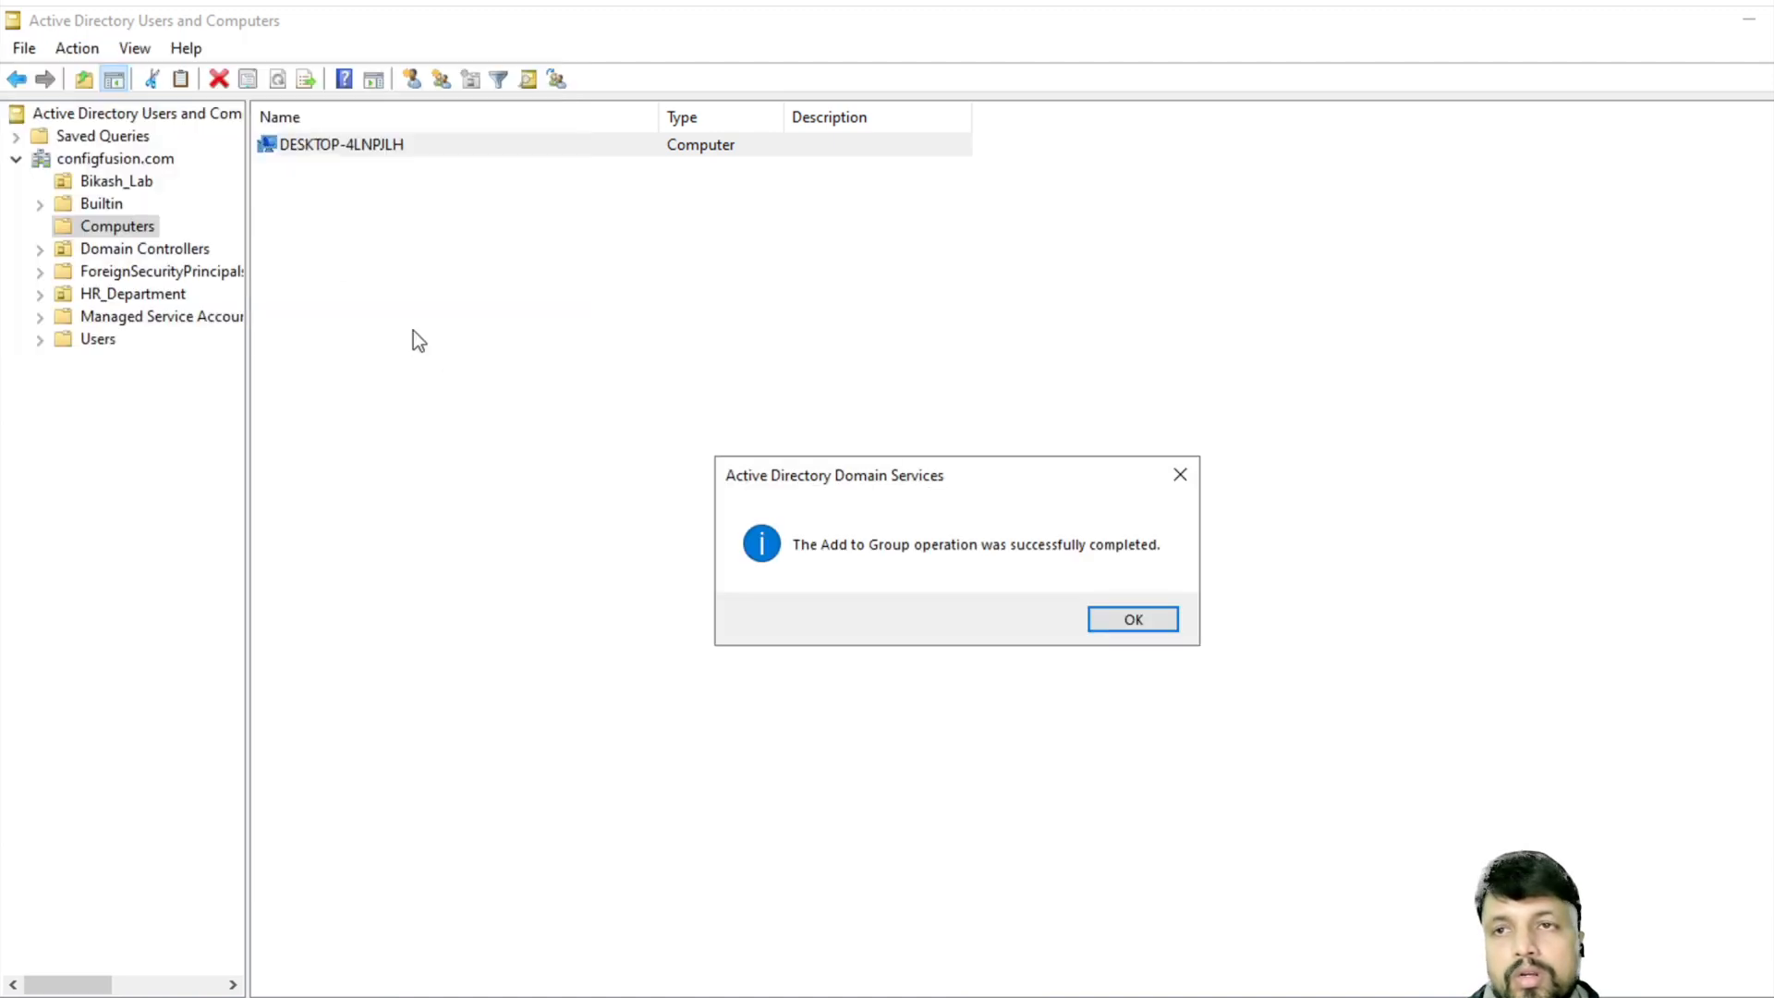
left_click(1126, 619)
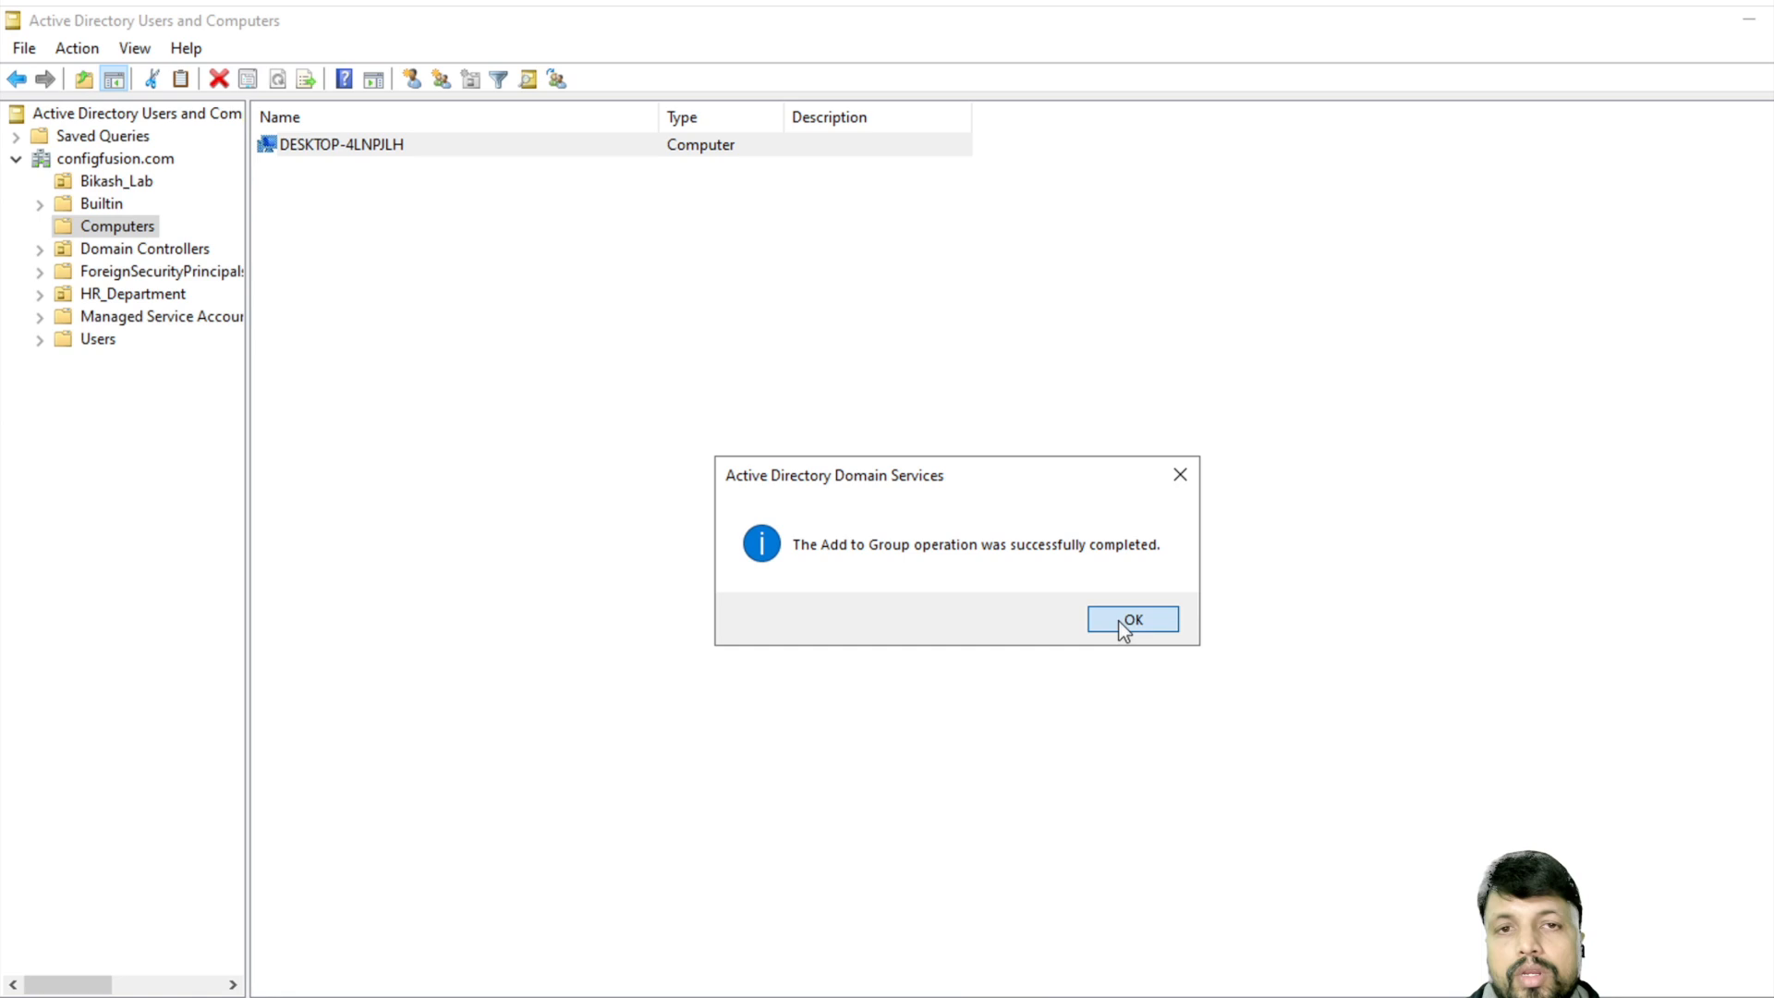
left_click(101, 181)
- Add the Bikash_Lab user account to bikash_test, then switch over to Server Manager
left_click(314, 148)
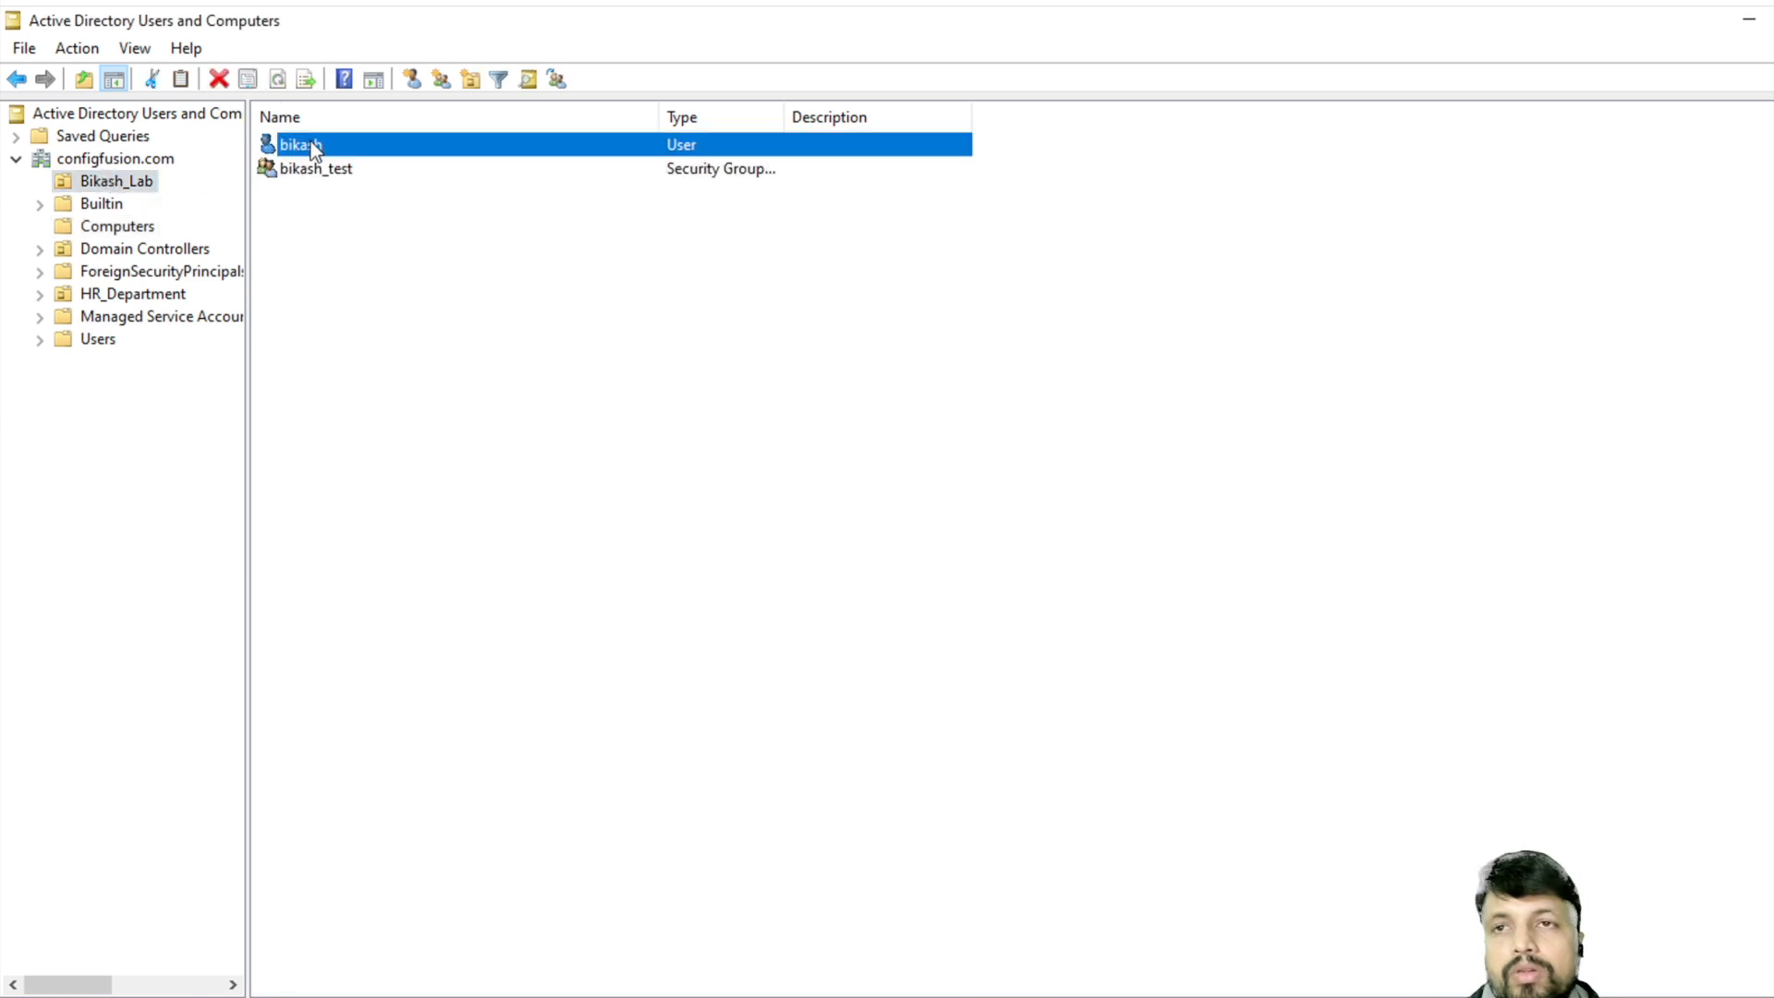
right_click(314, 147)
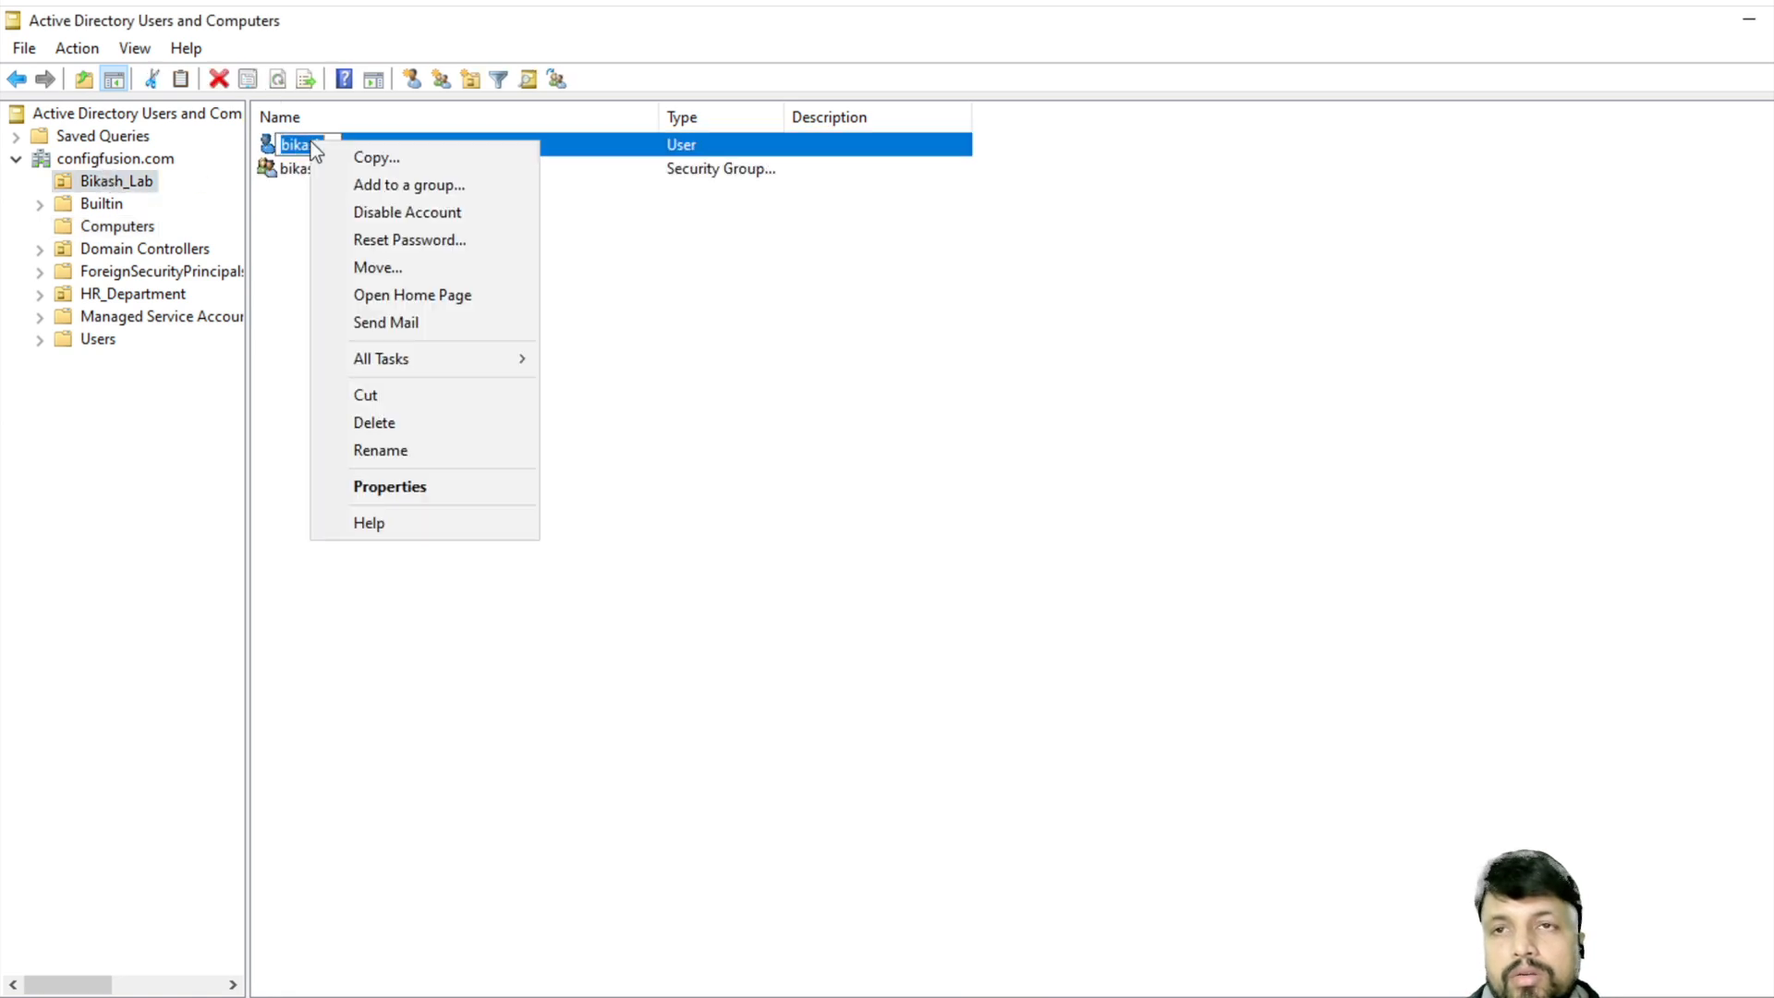
left_click(433, 185)
type("bikash_test")
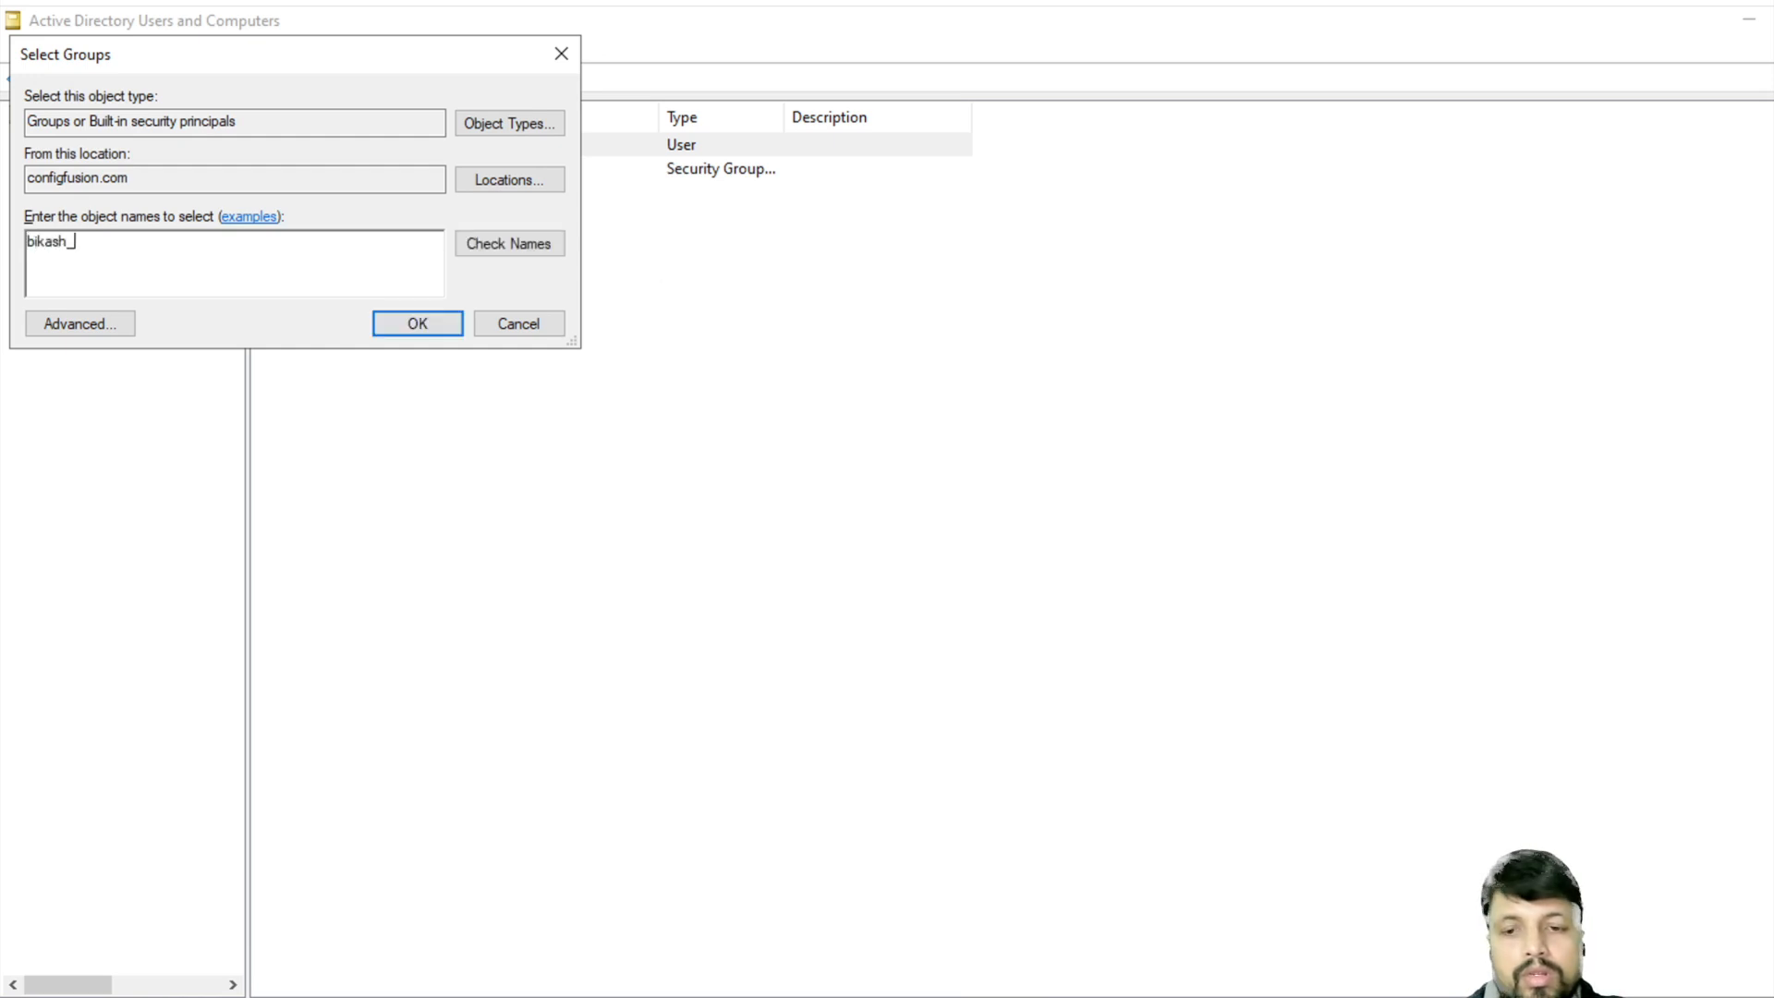
left_click(429, 323)
left_click(1140, 616)
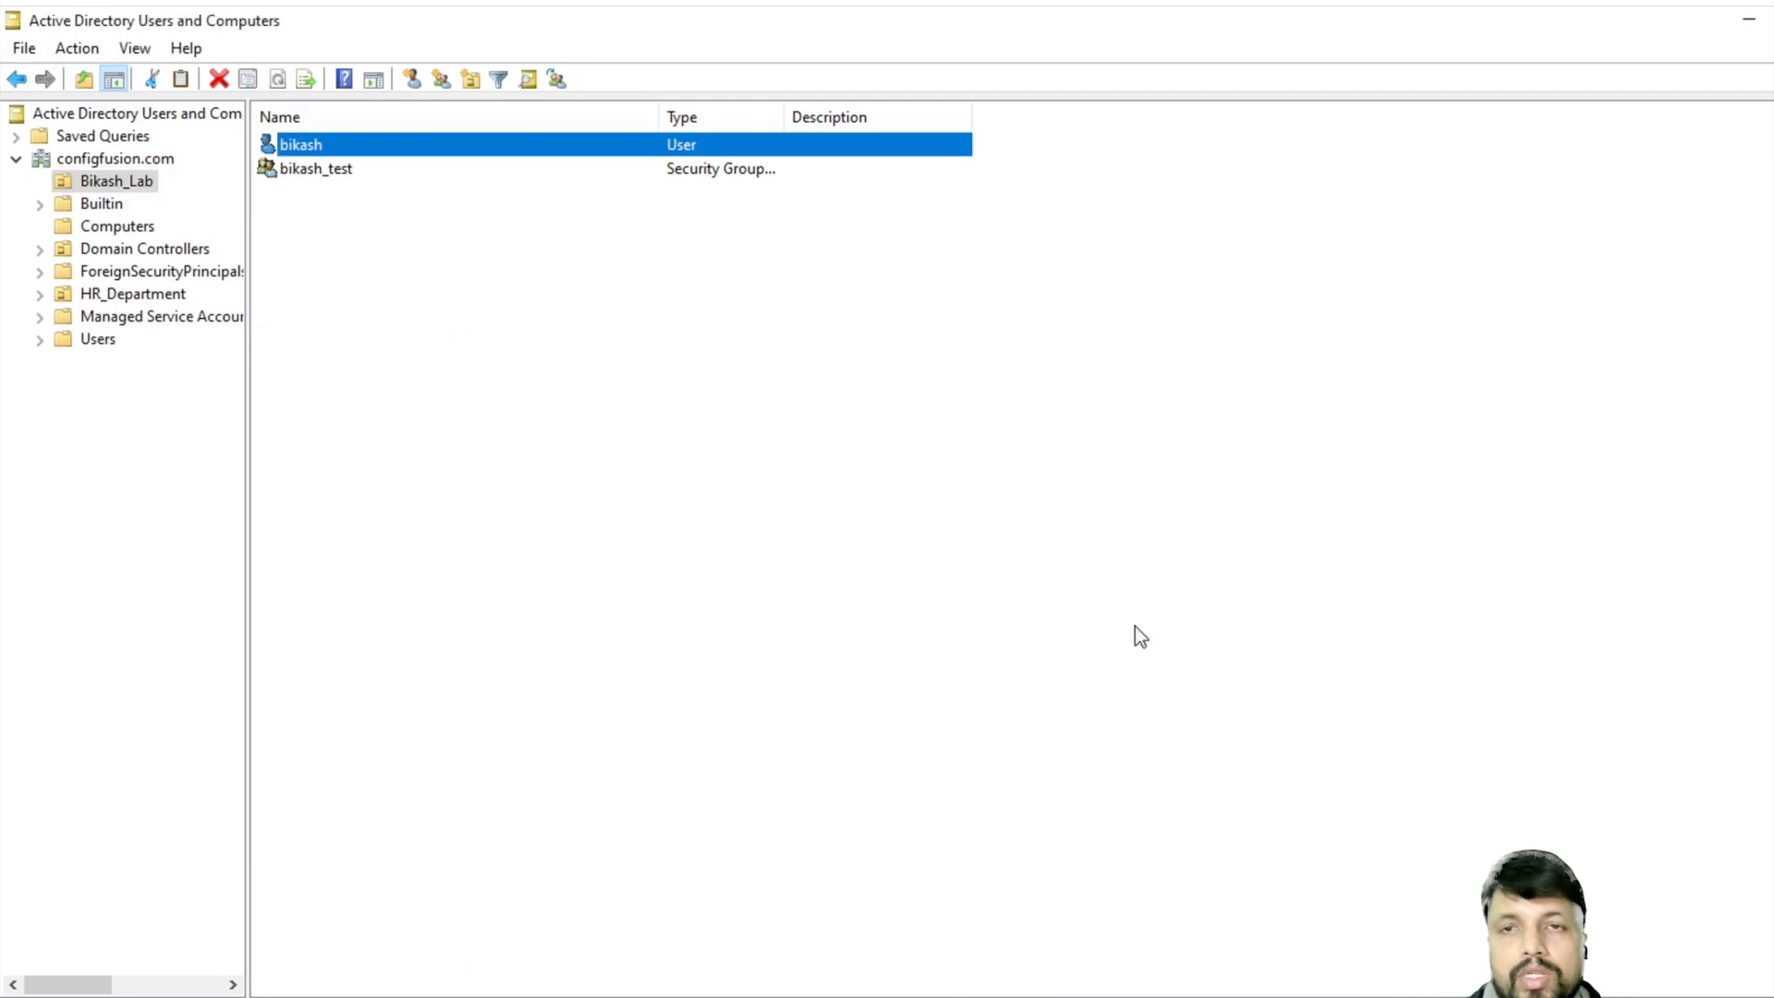
left_click_drag(742, 426, 911, 771)
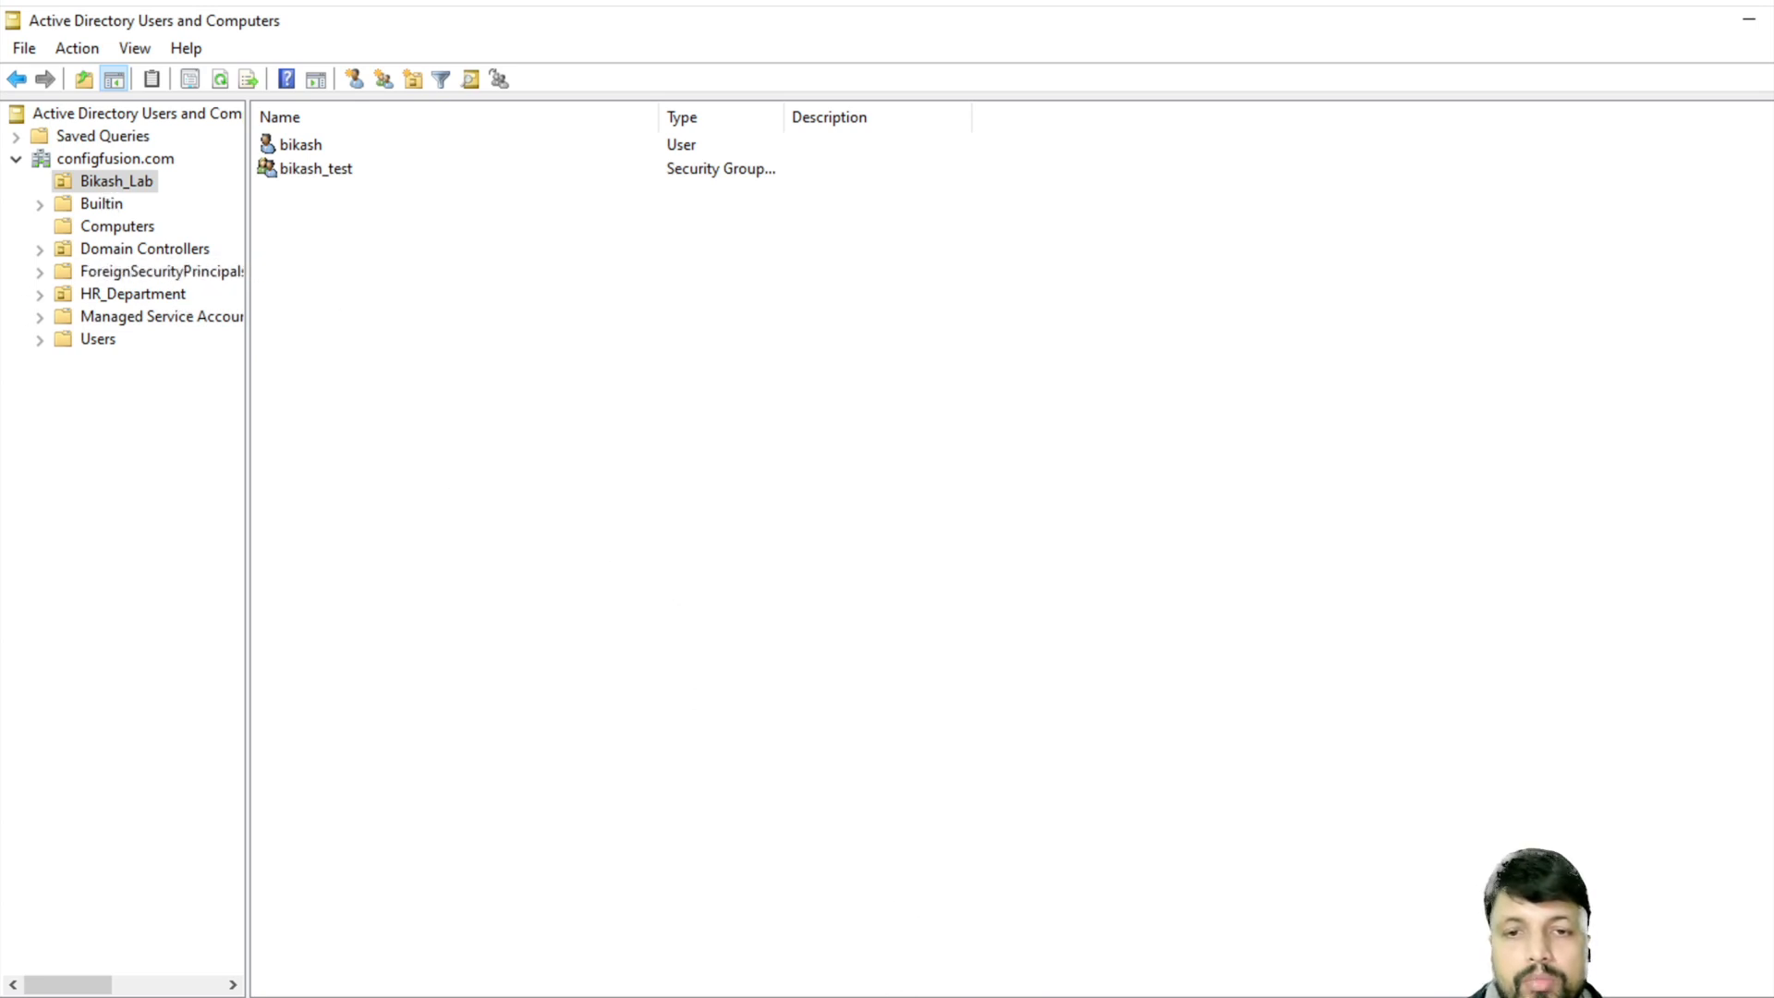
key("alt+Tab")
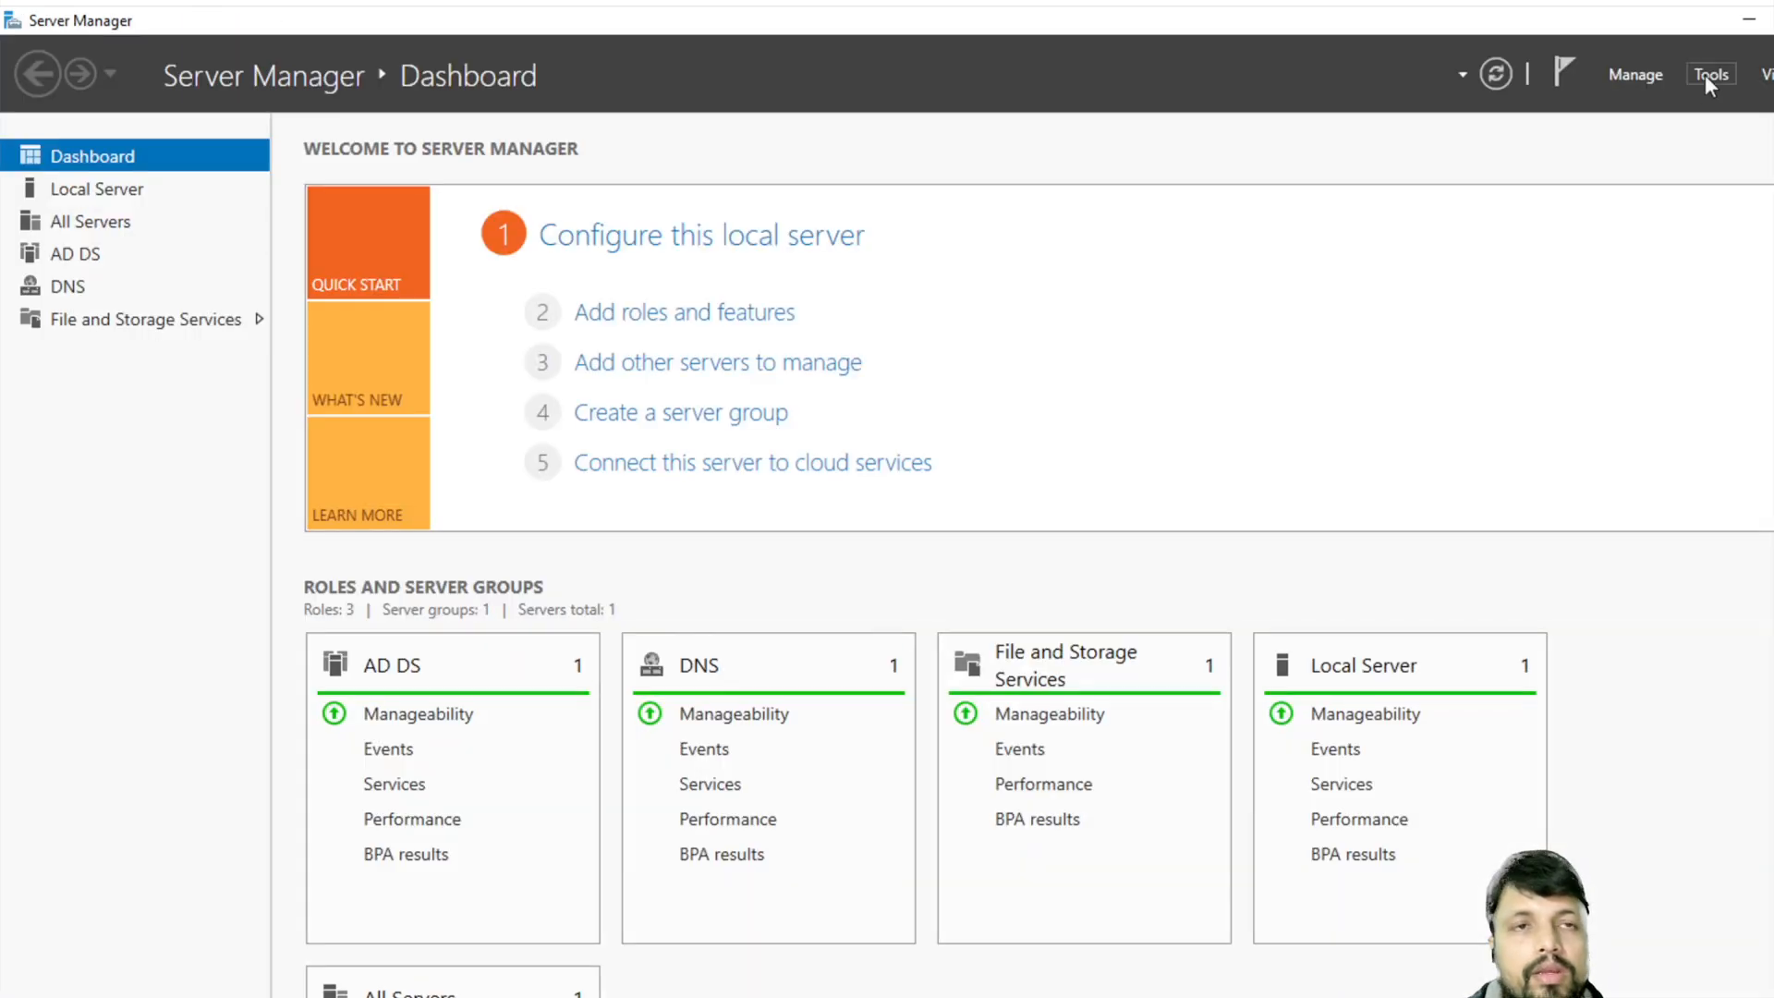
- Minimize Server Manager, dismiss the Edge promotion, and bring up File Explorer on the Windows 10 client
left_click(1749, 20)
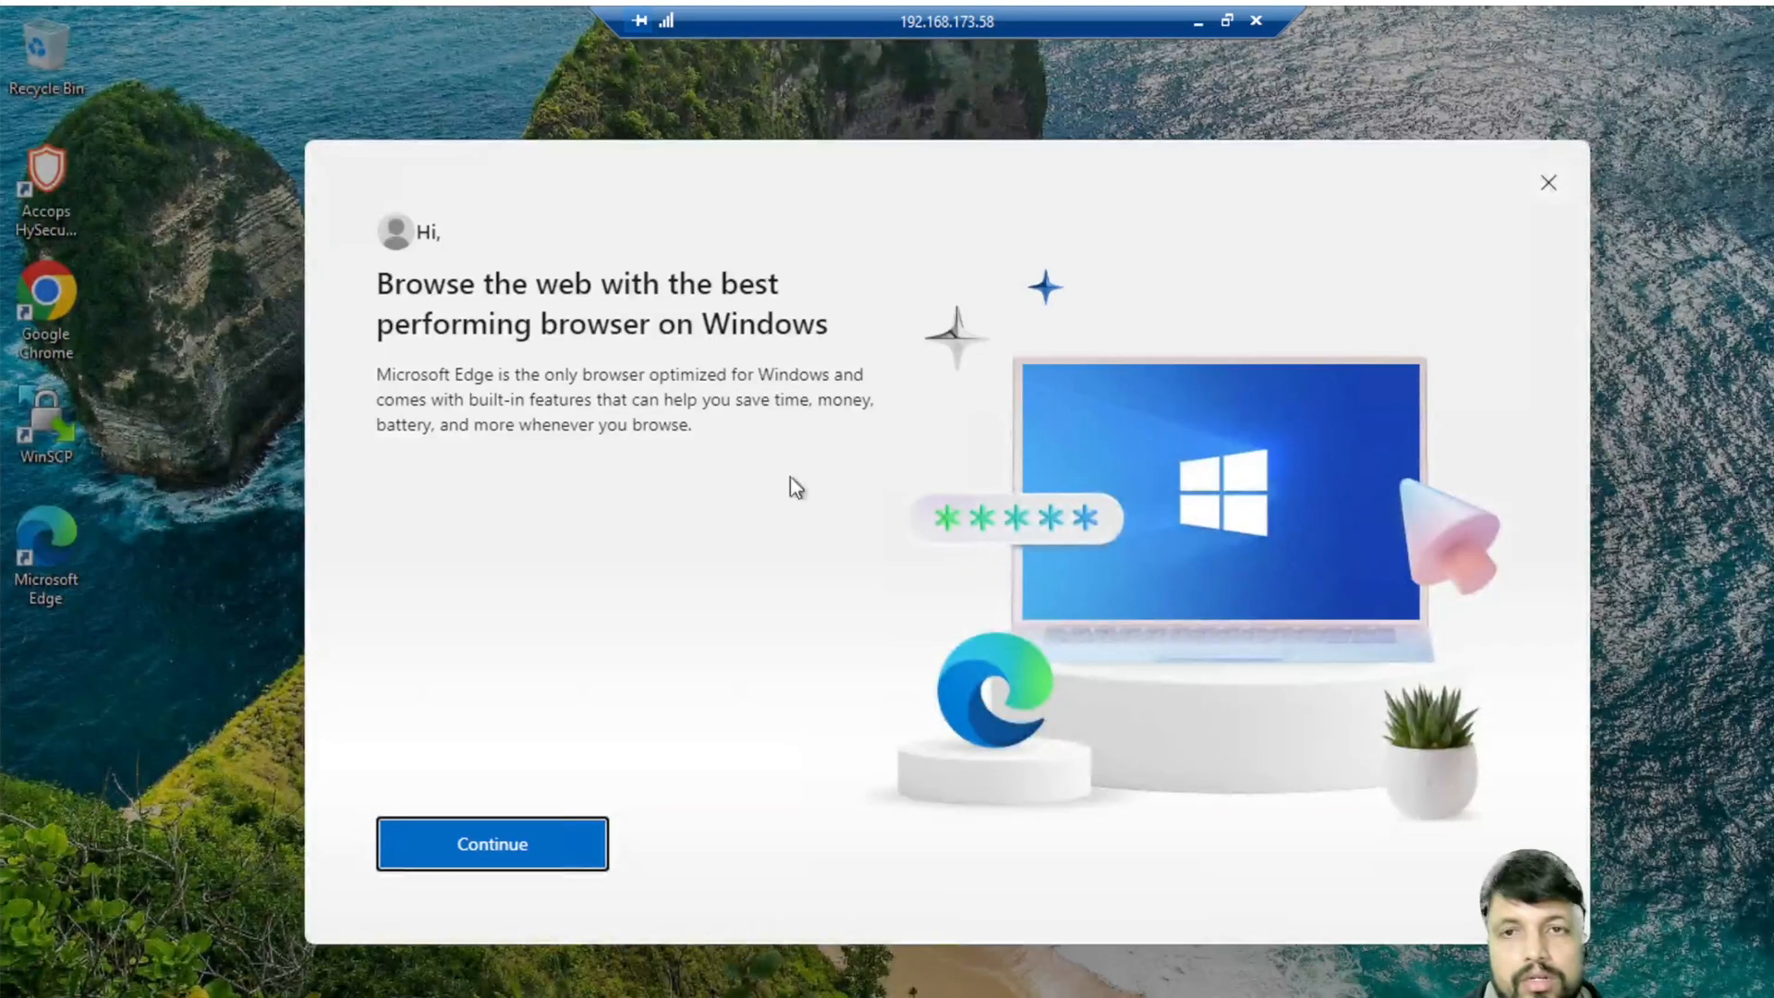
left_click(476, 845)
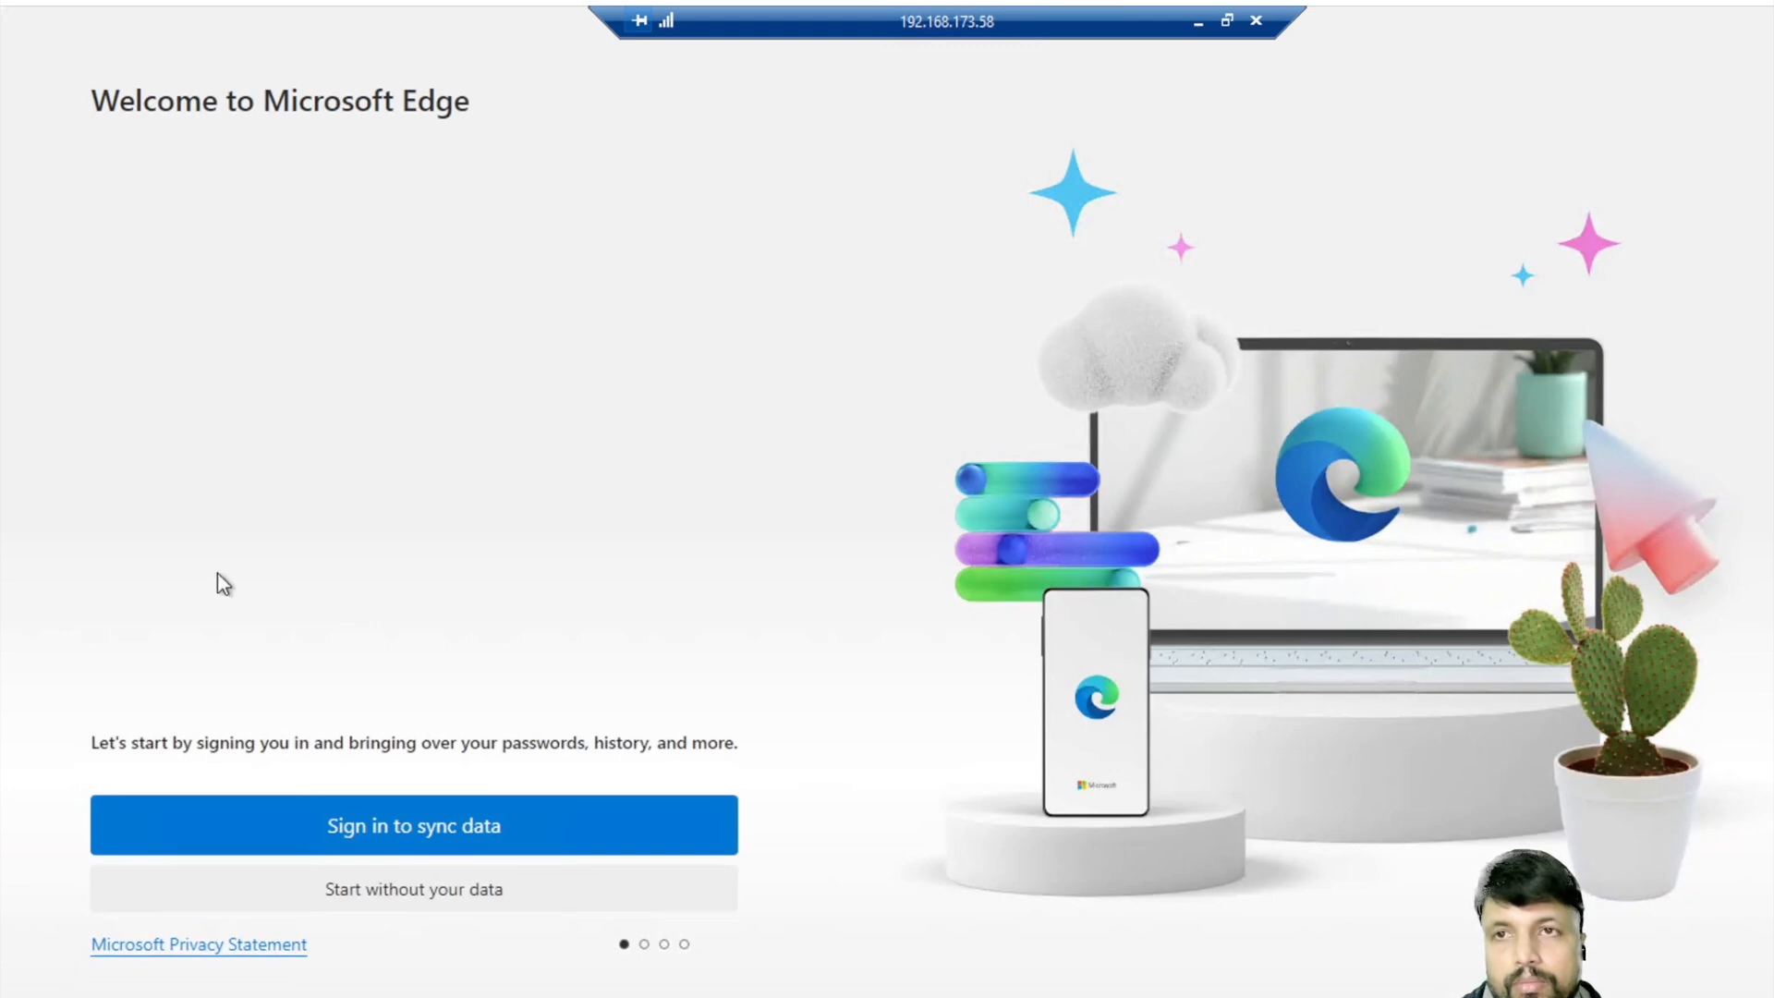
key("super+e")
key("super")
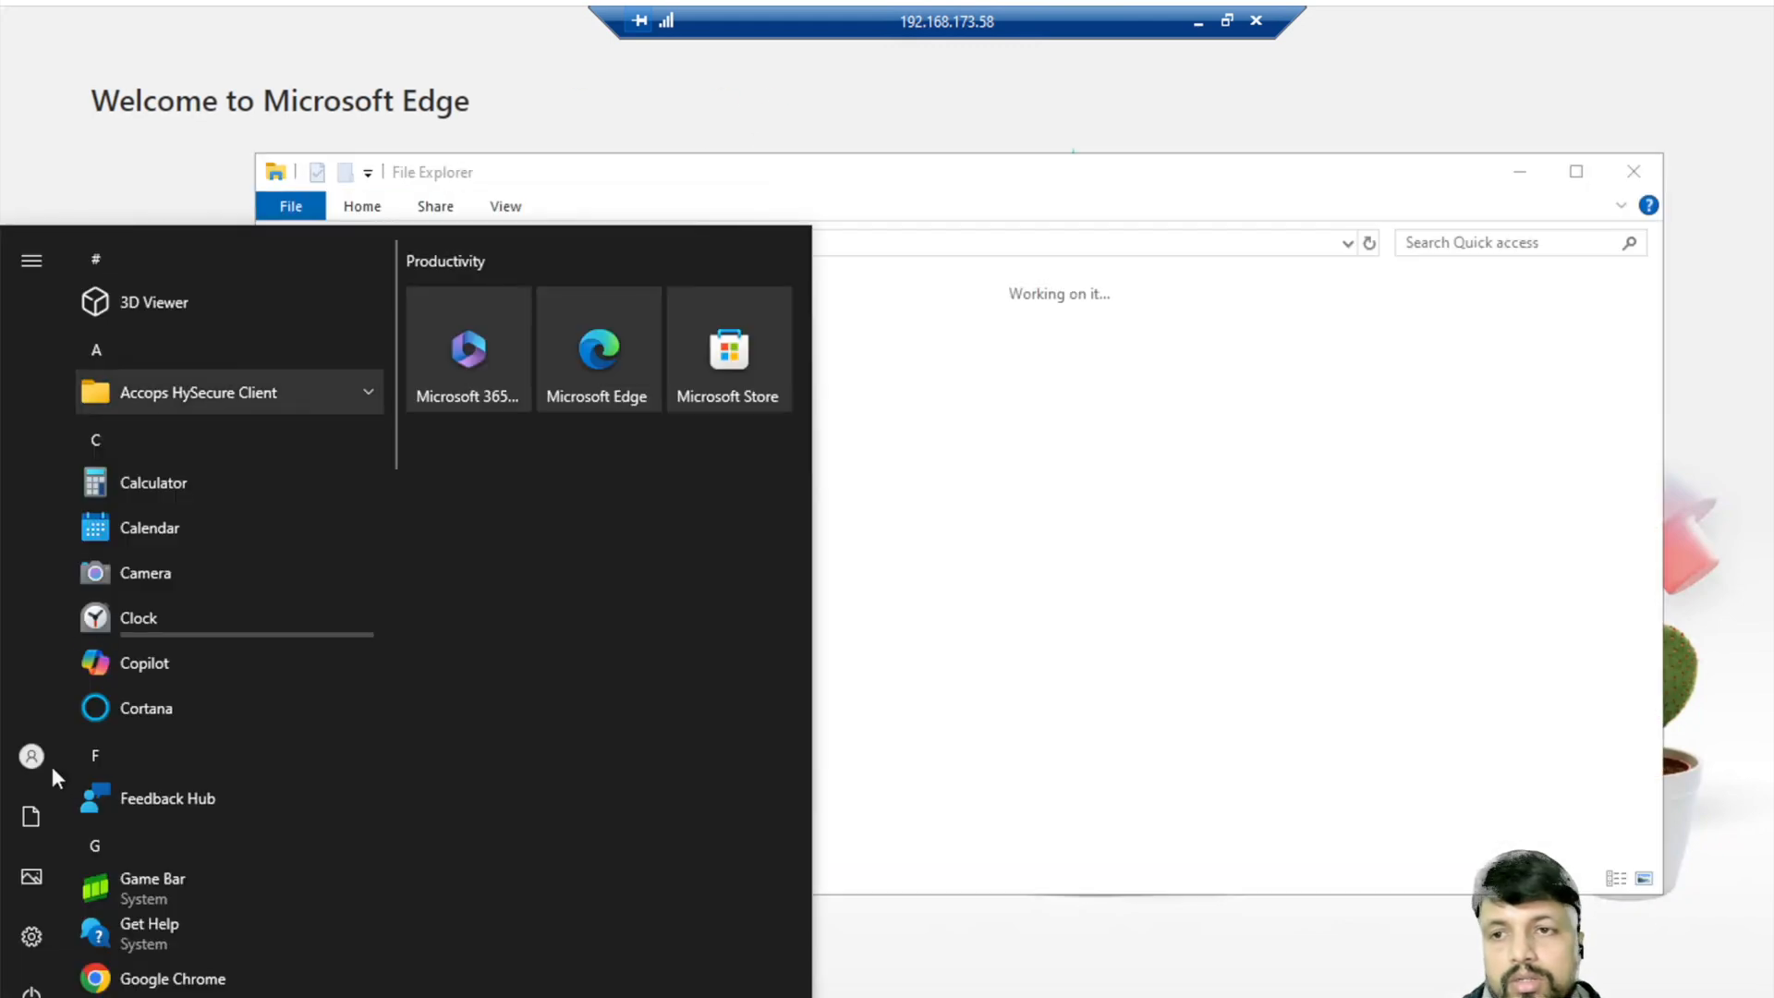
left_click(32, 755)
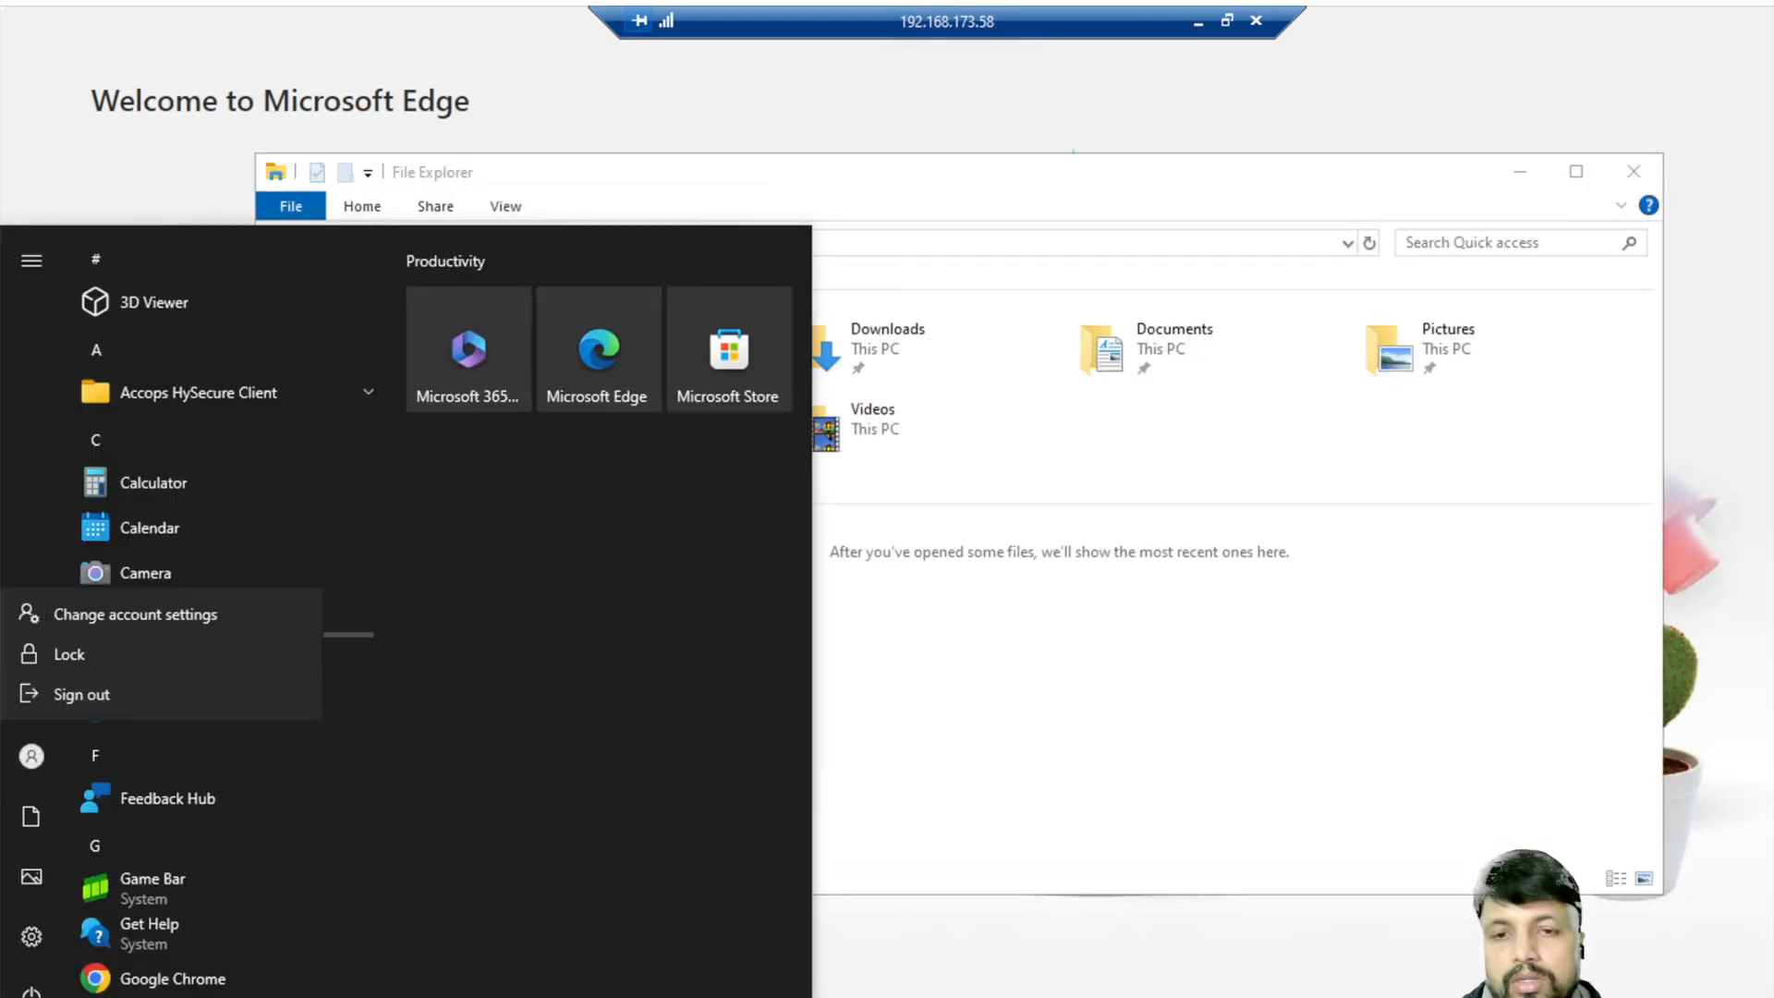
left_click(647, 996)
right_click(646, 996)
left_click(601, 926)
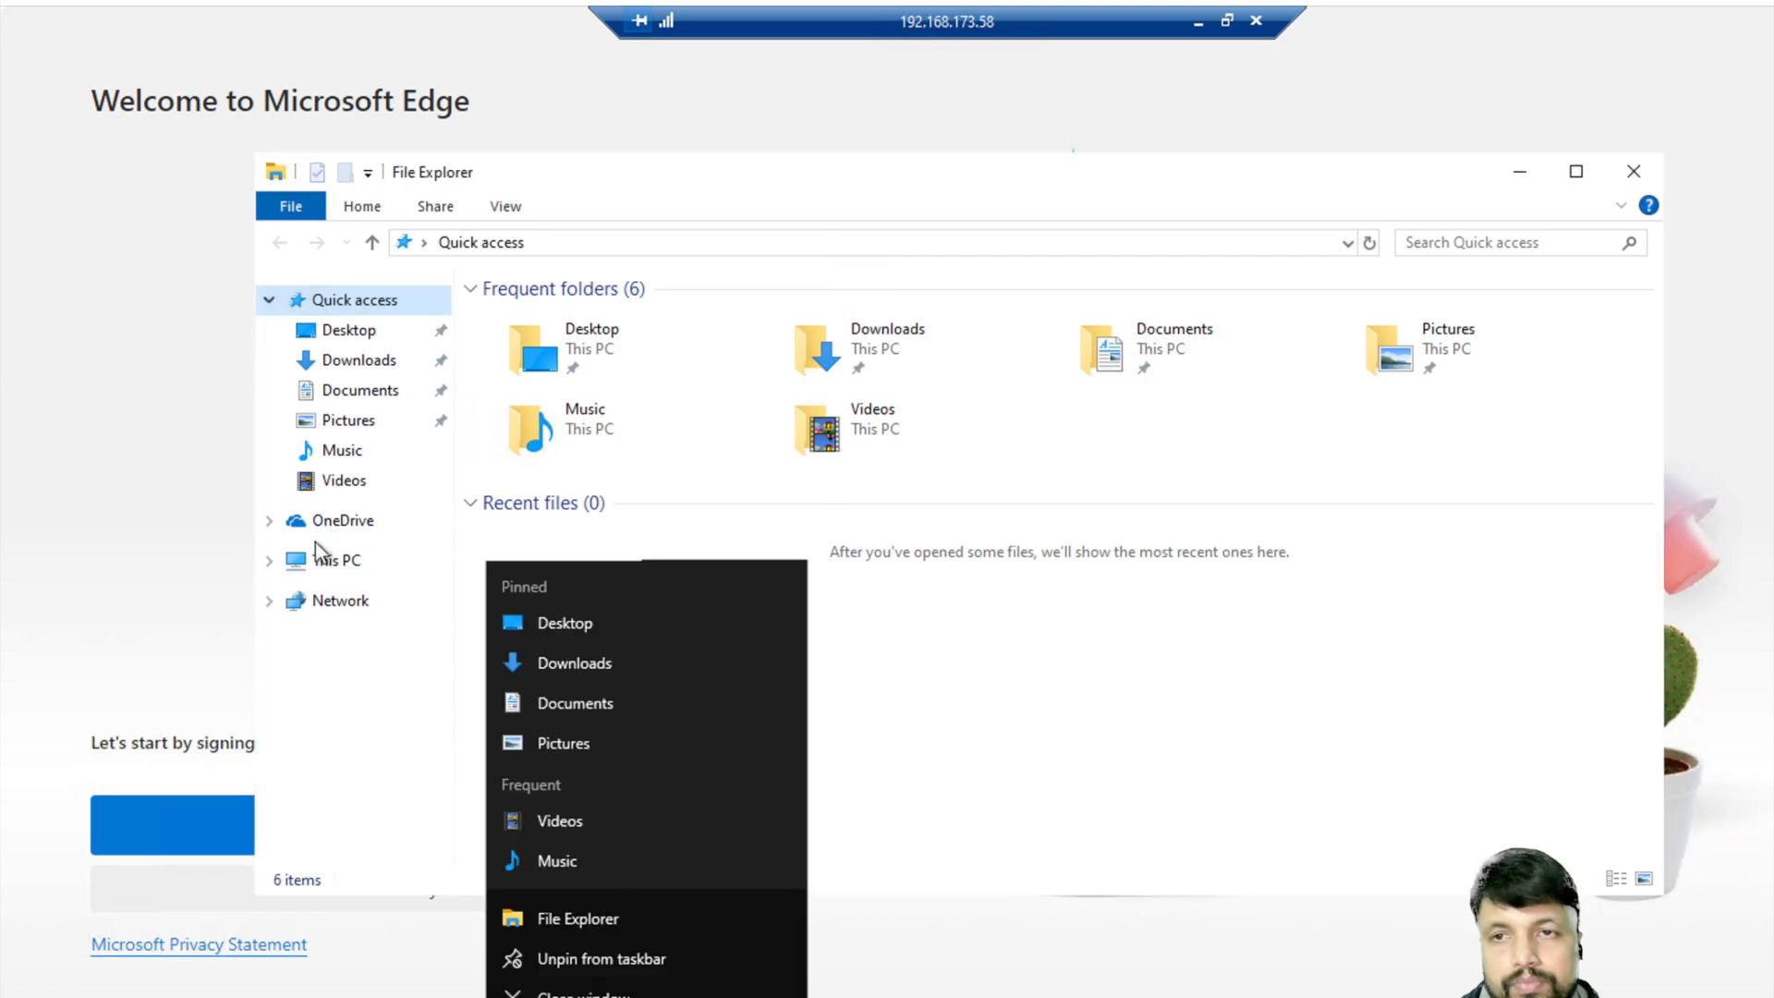
- Open This PC's Properties to show the device specifications on the About page
left_click(319, 558)
right_click(319, 559)
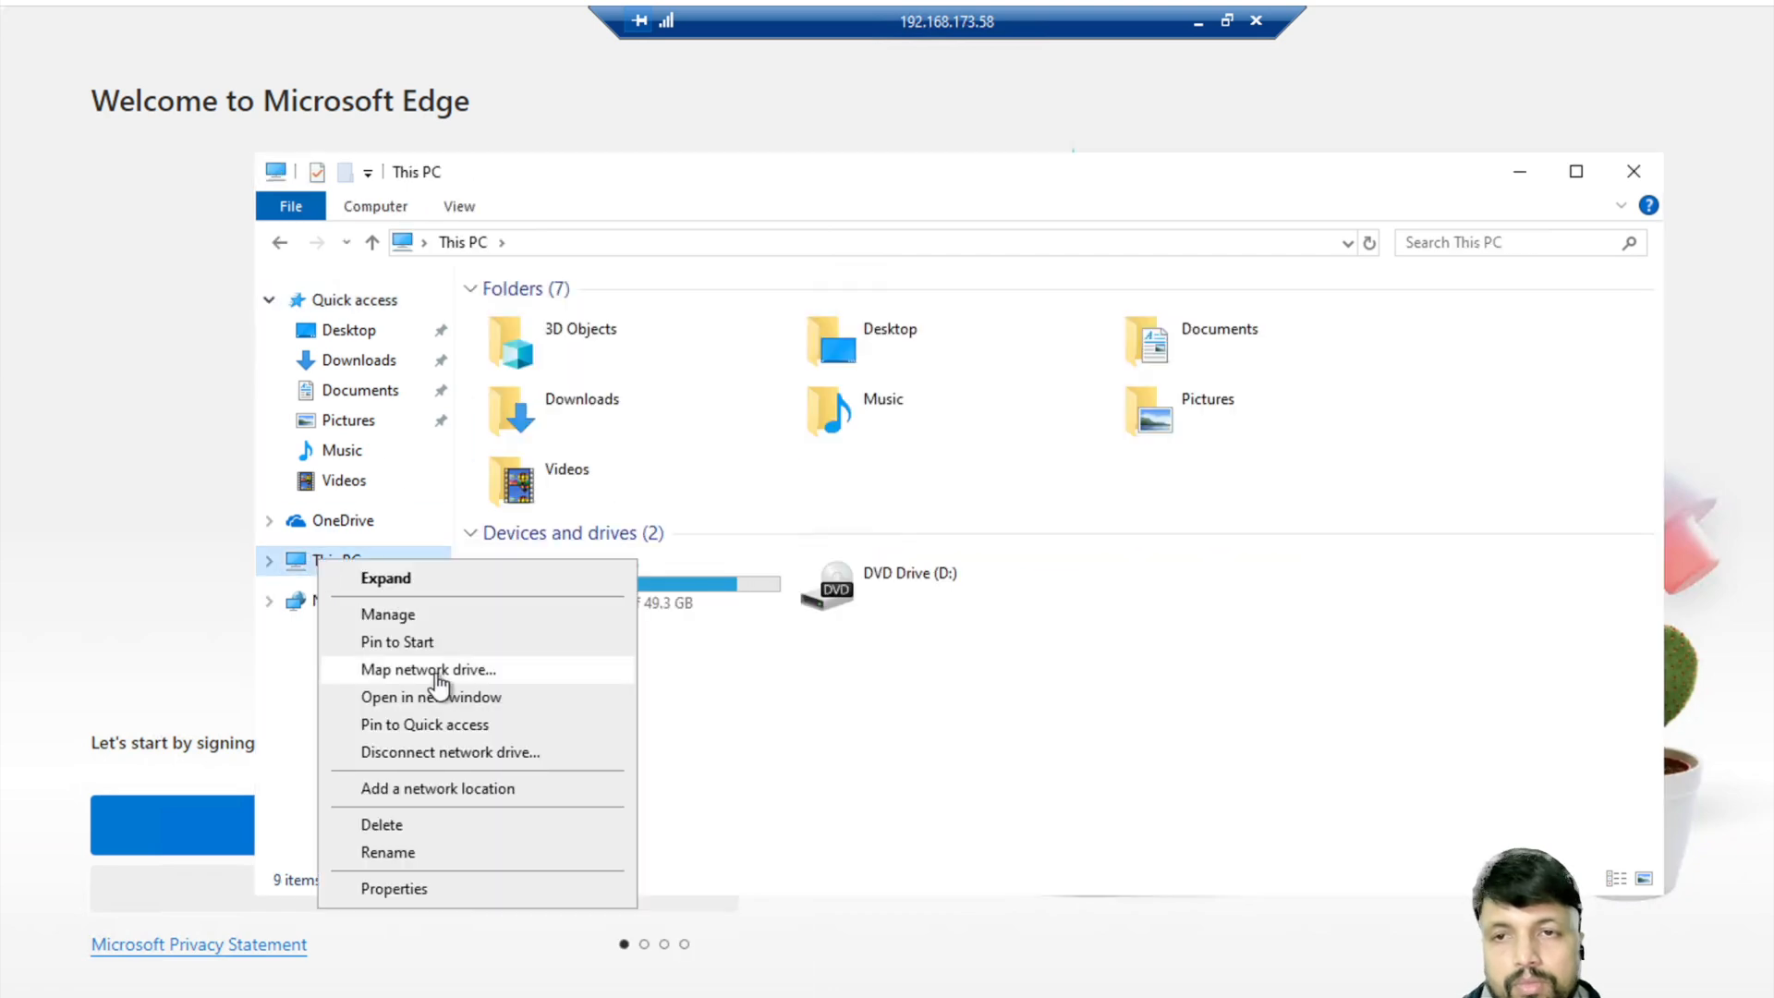
left_click(408, 615)
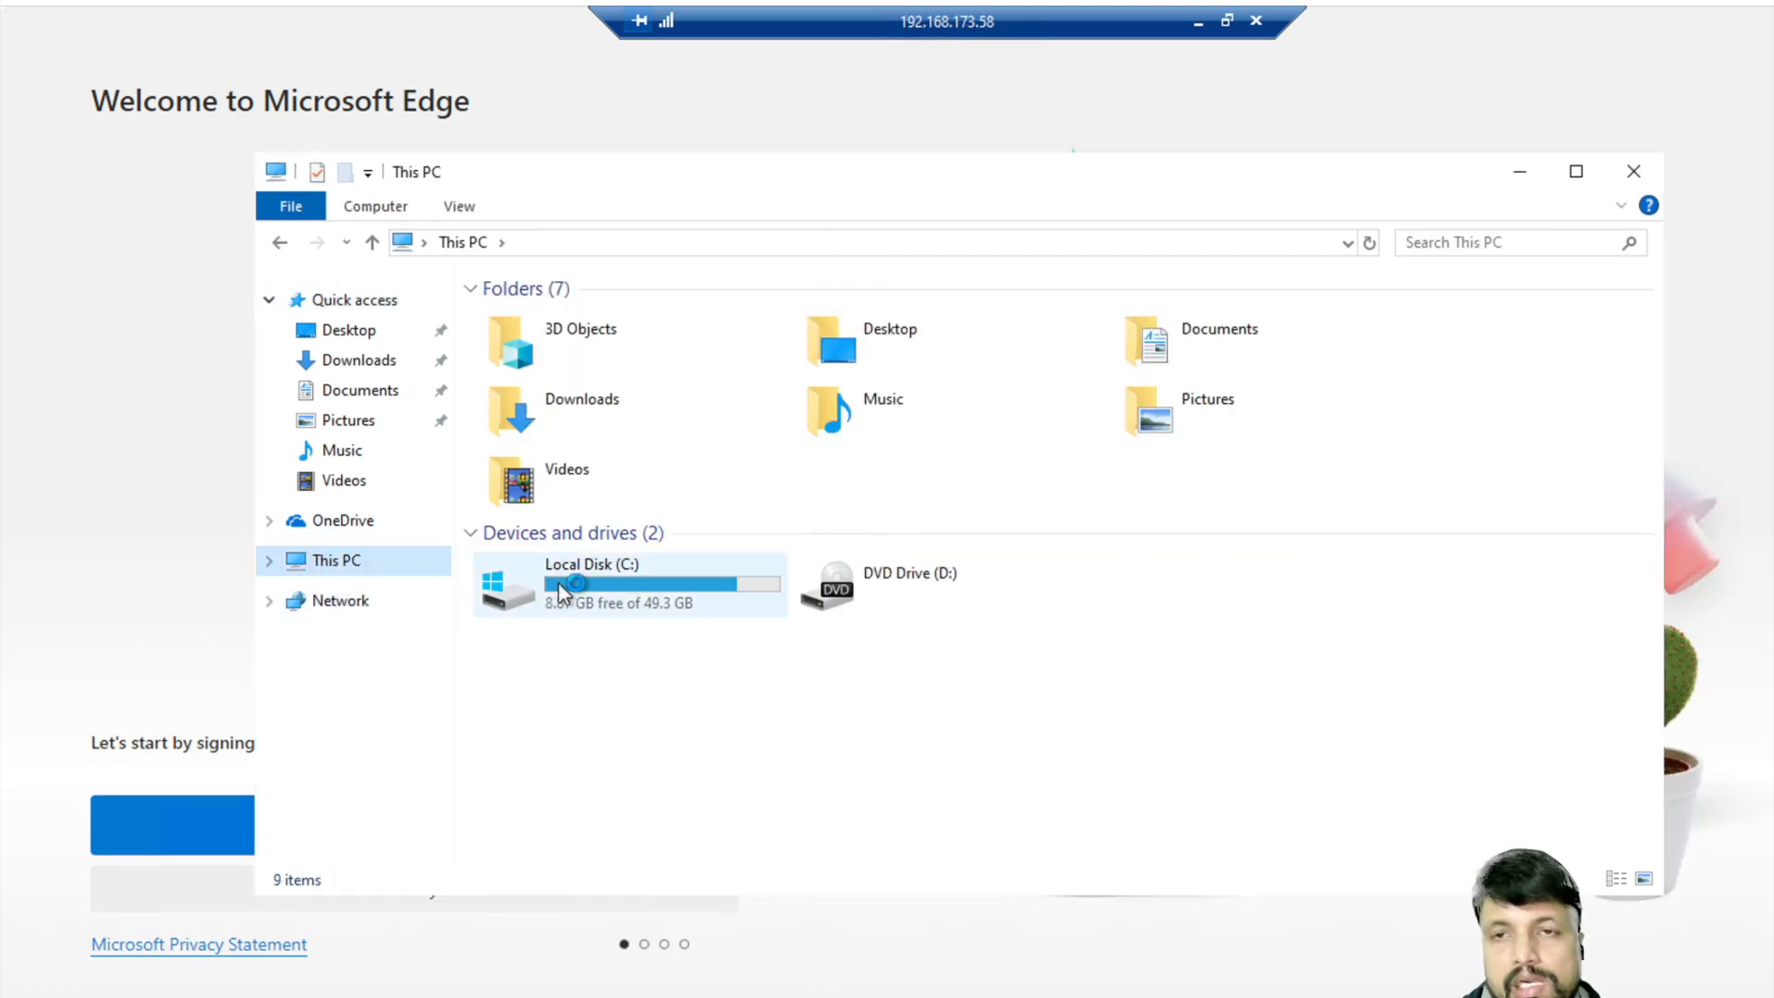
right_click(343, 559)
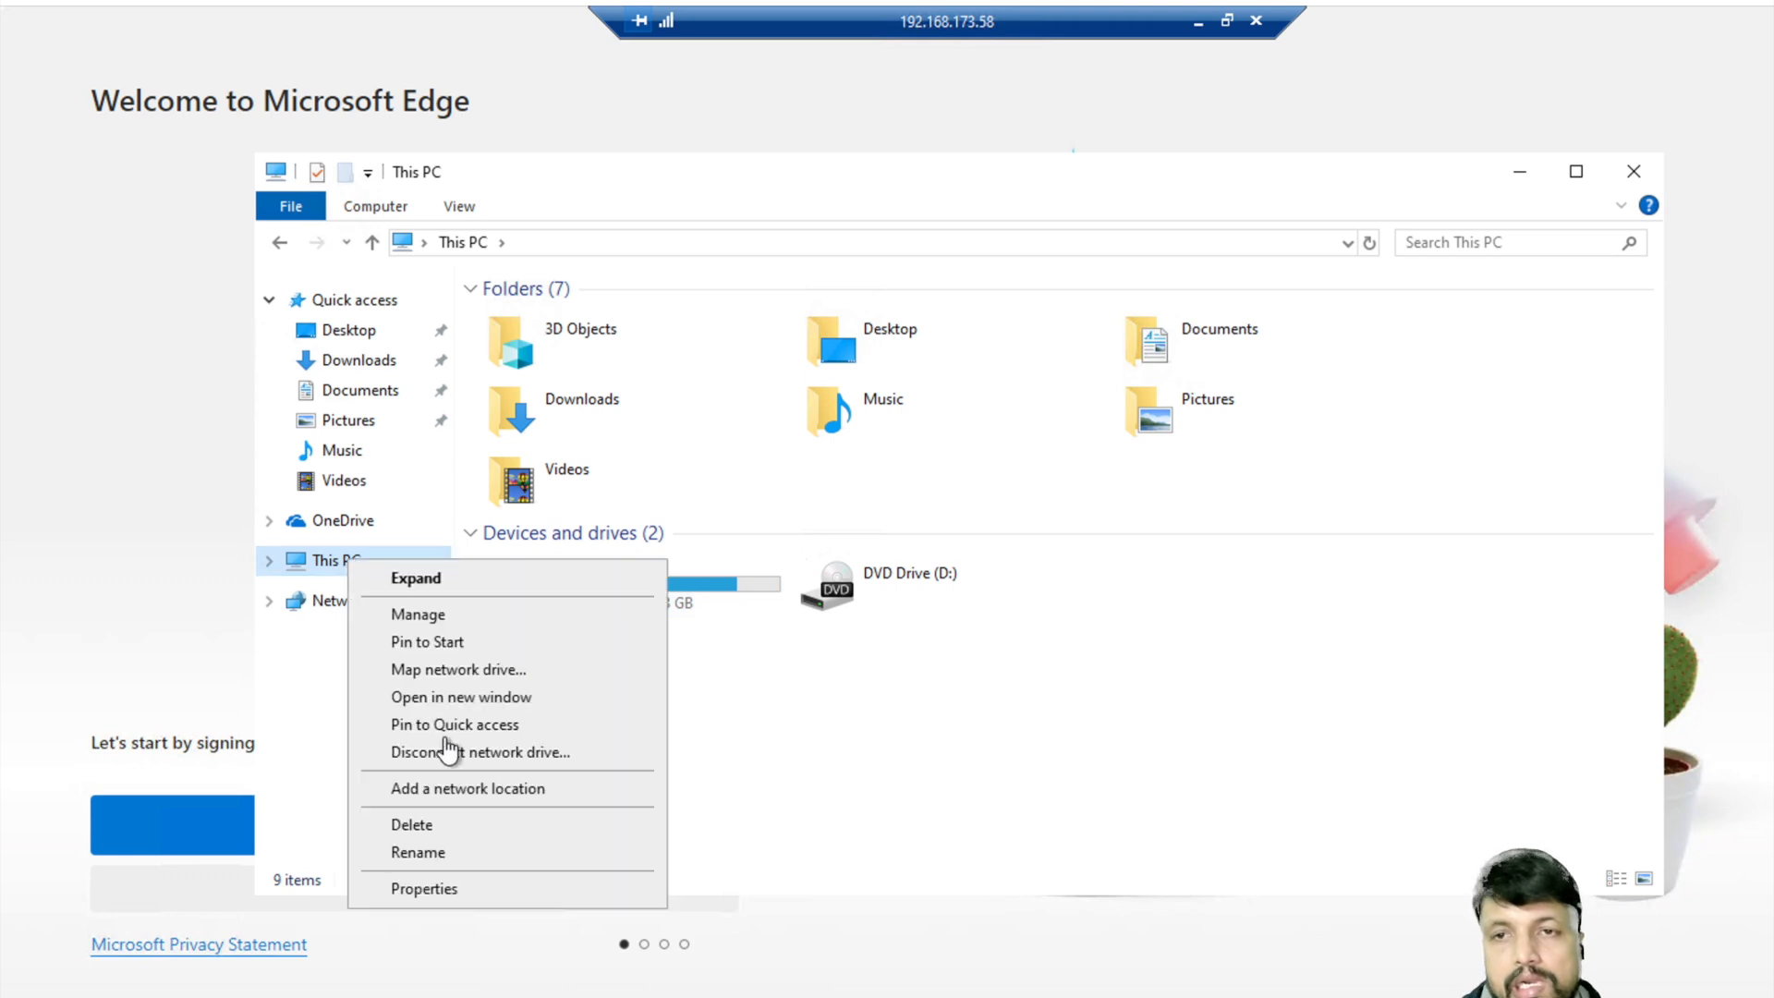
left_click(427, 889)
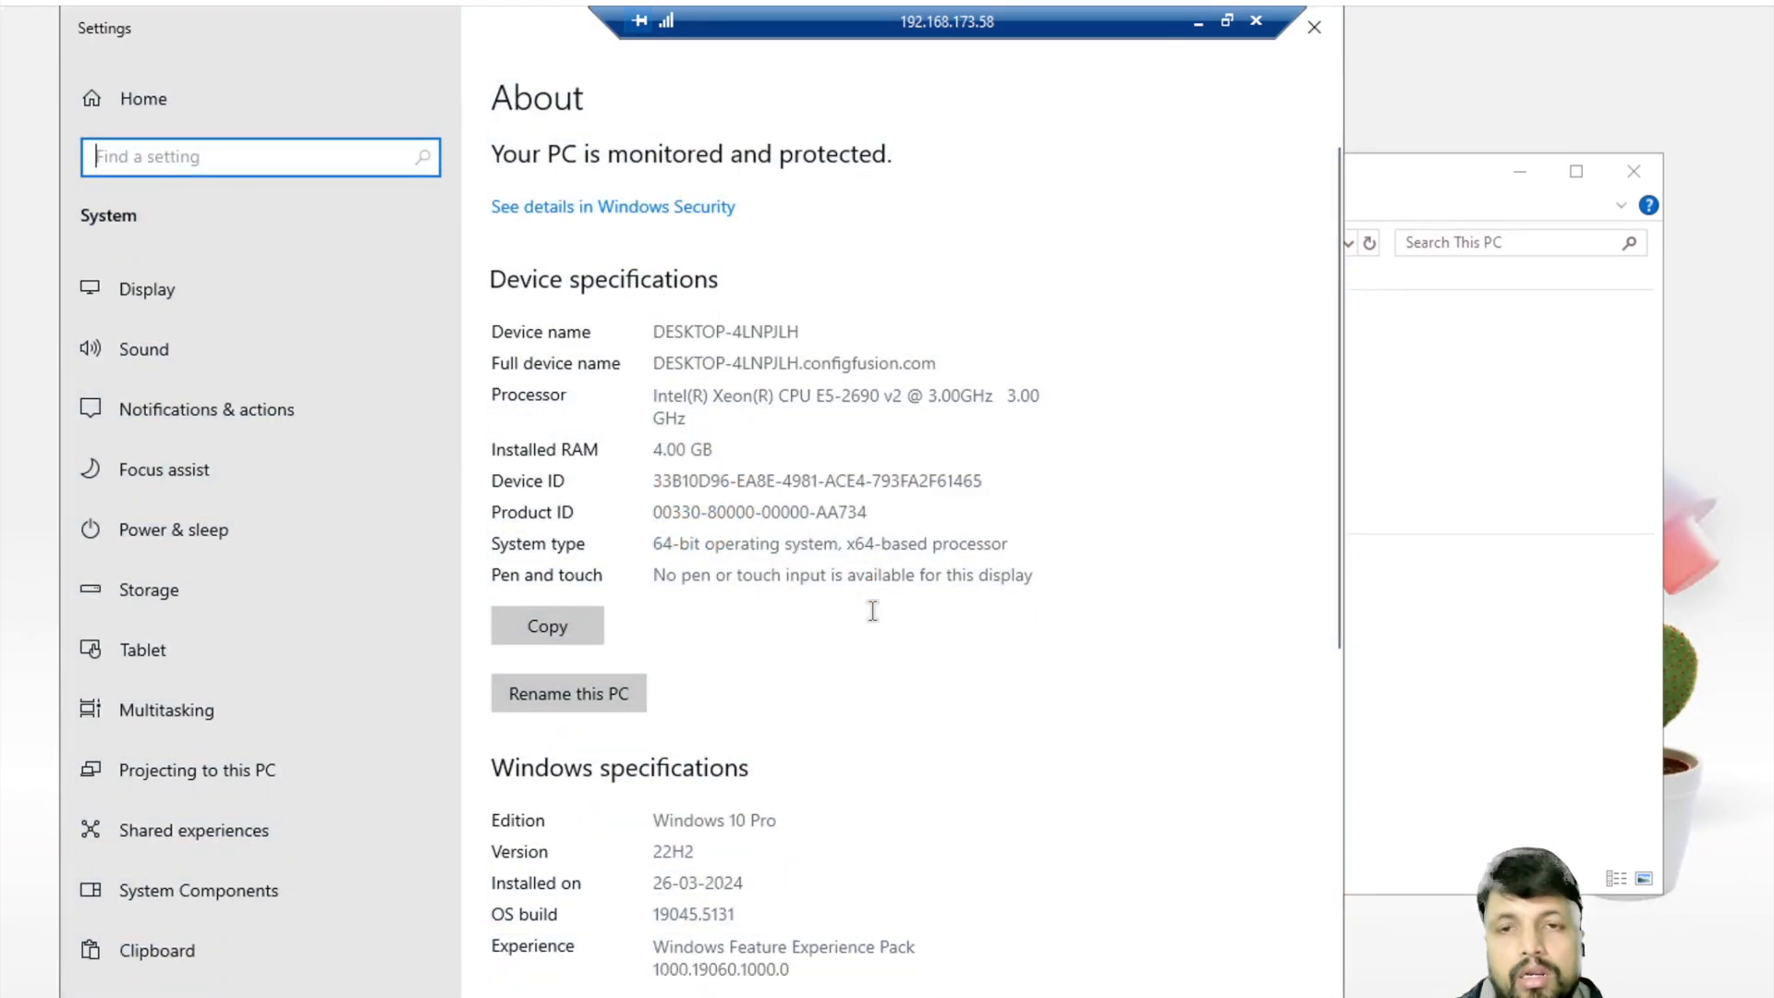
- Open Advanced system settings, approving elevation with the local .\admin account and its password
scroll(871, 606, "down", 10)
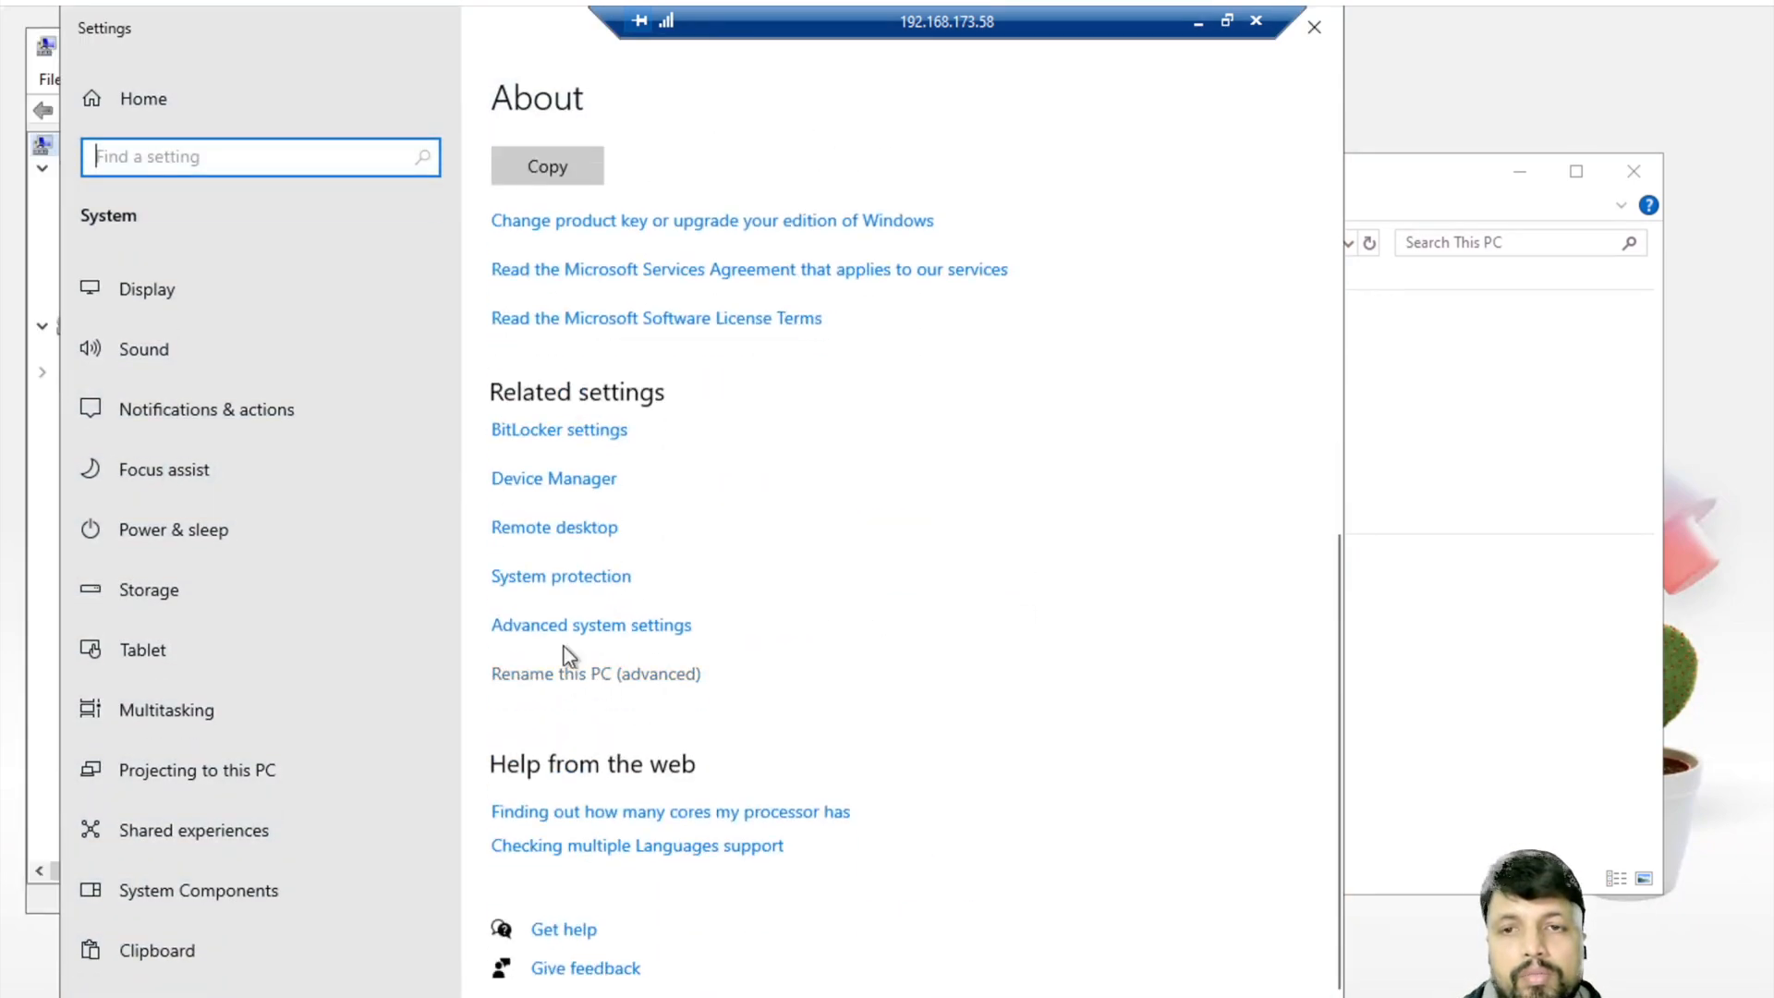
left_click(580, 626)
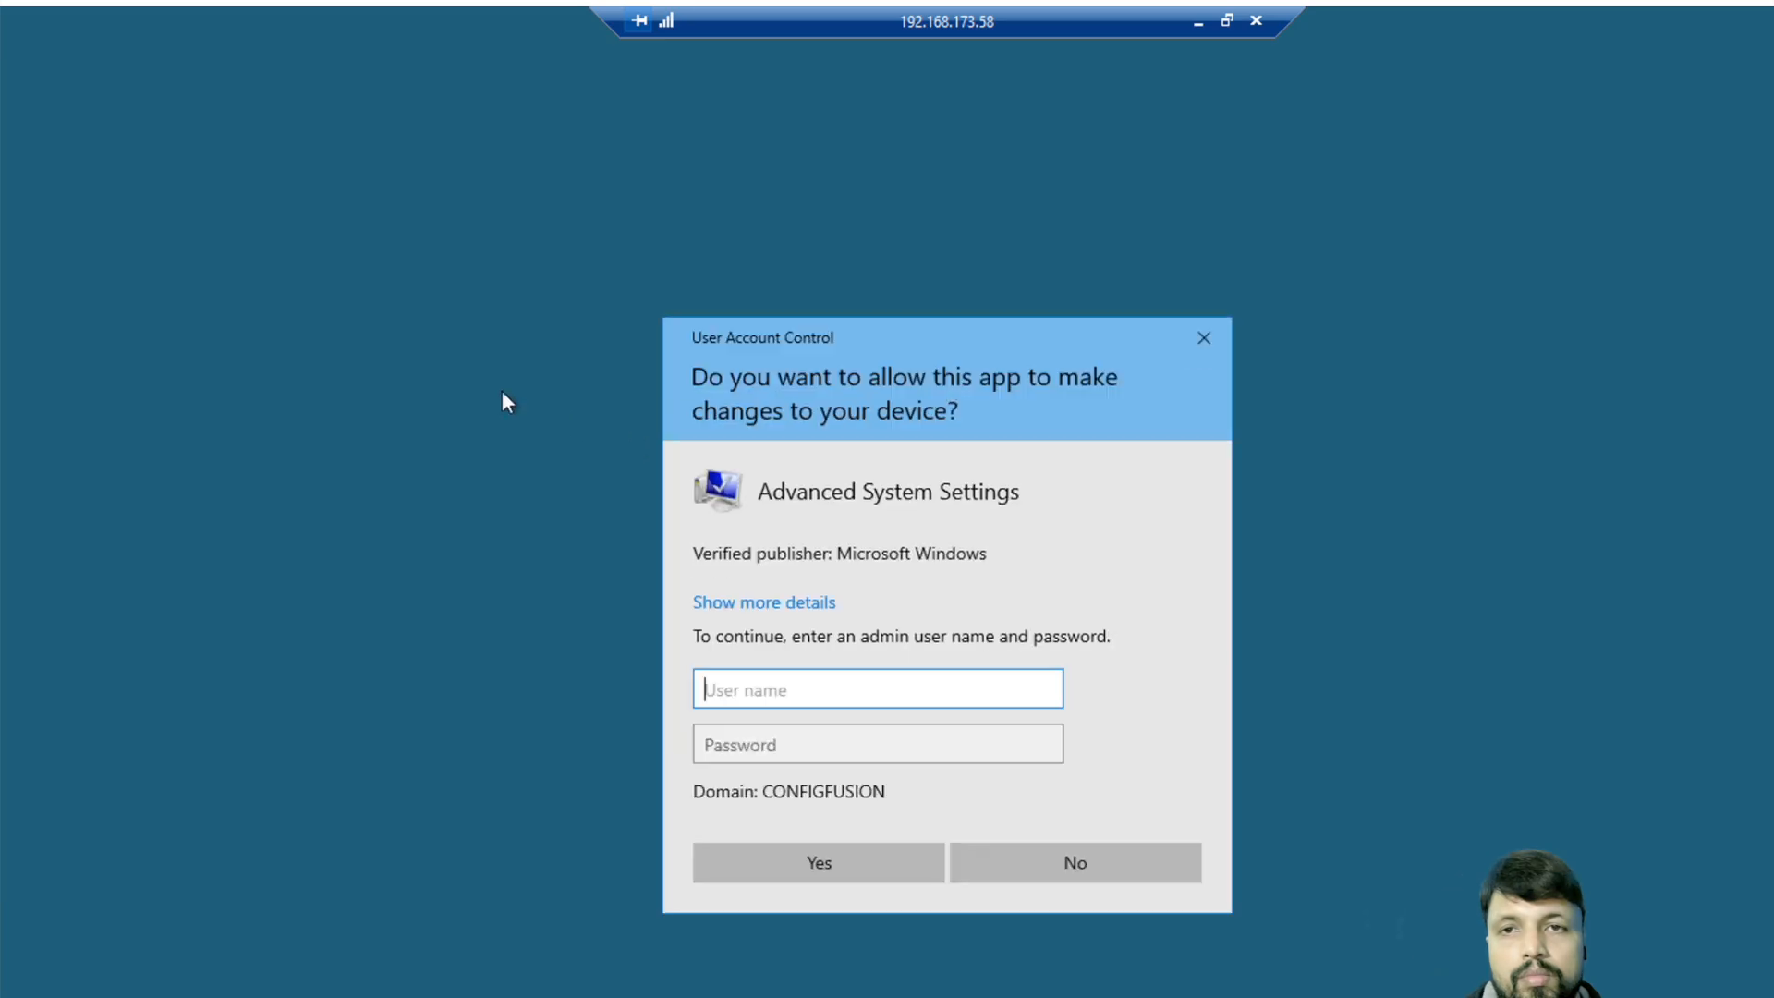
type("bikash")
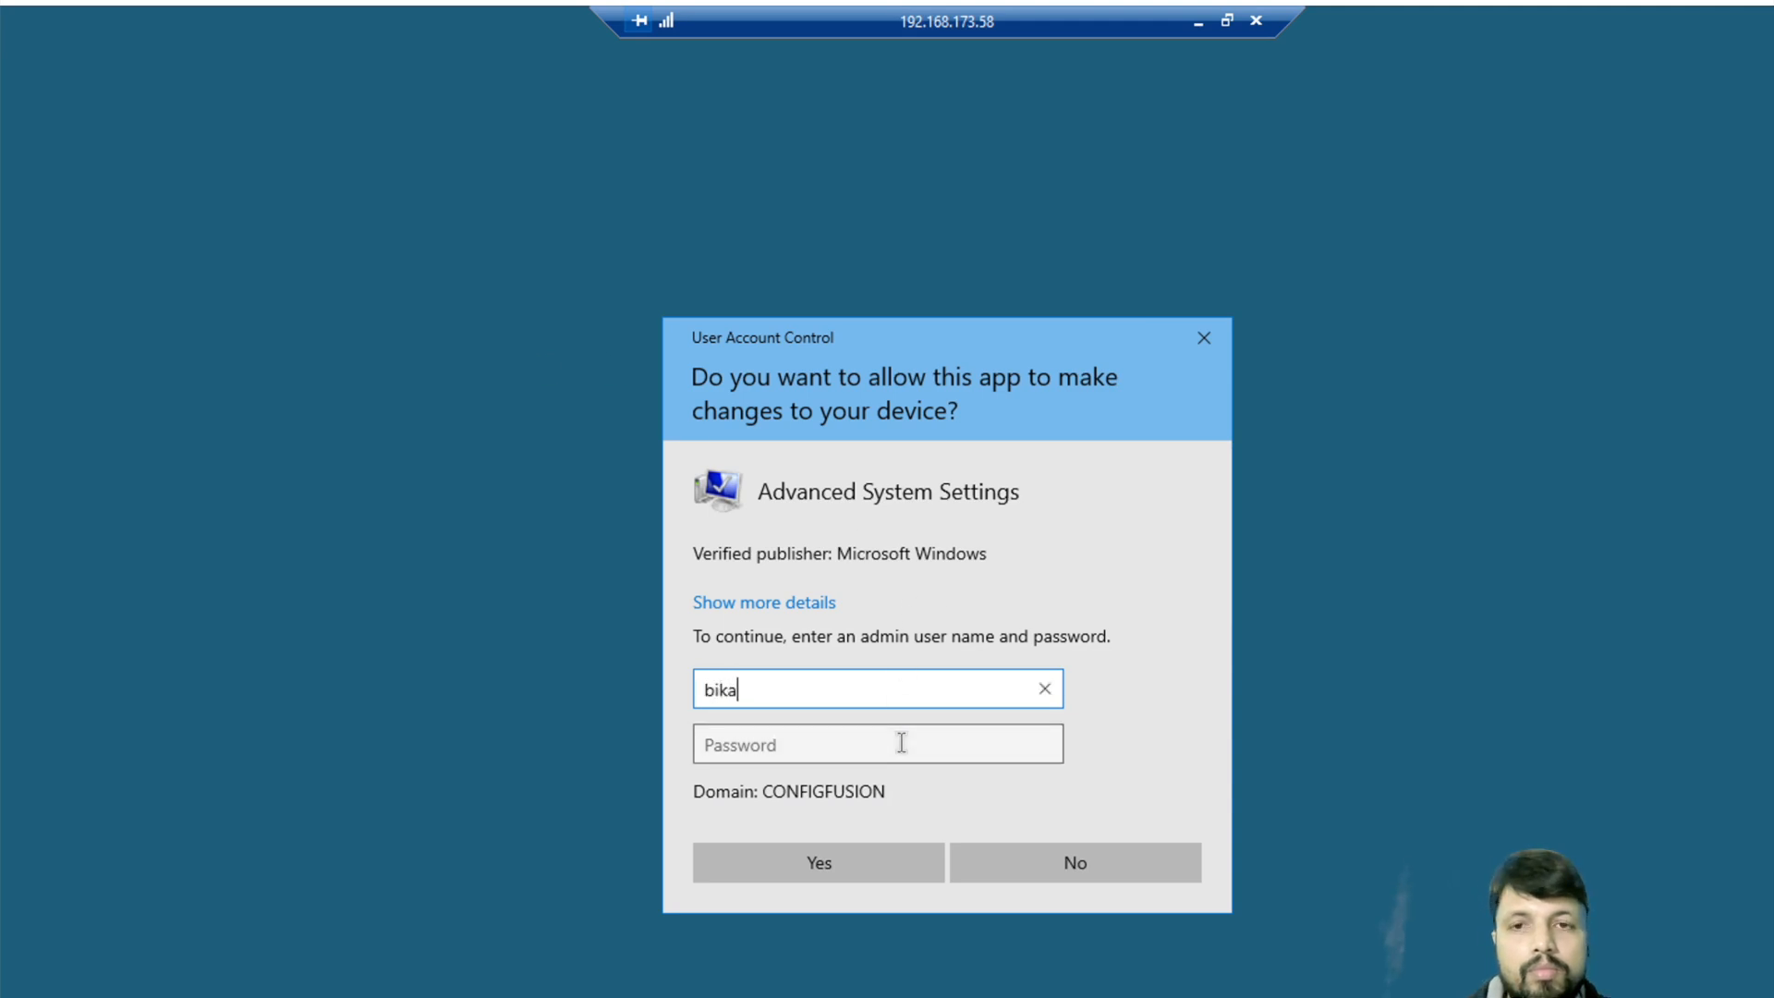
left_click(902, 742)
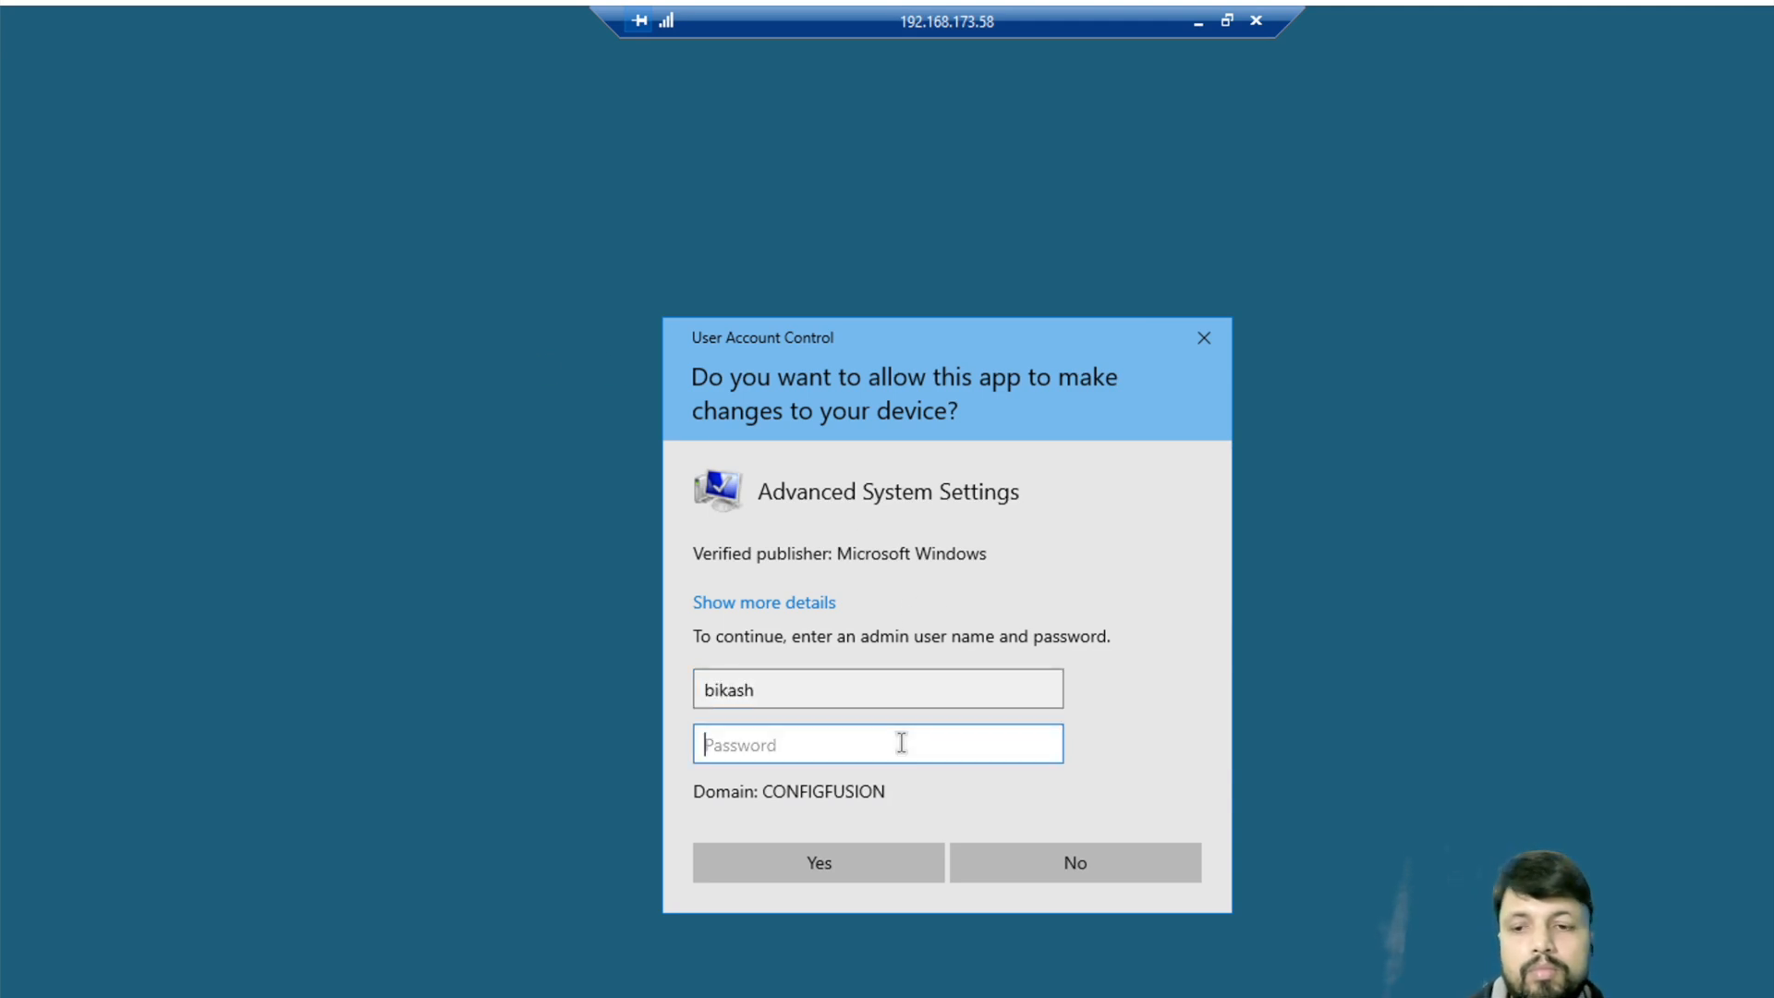
key("shift+Tab")
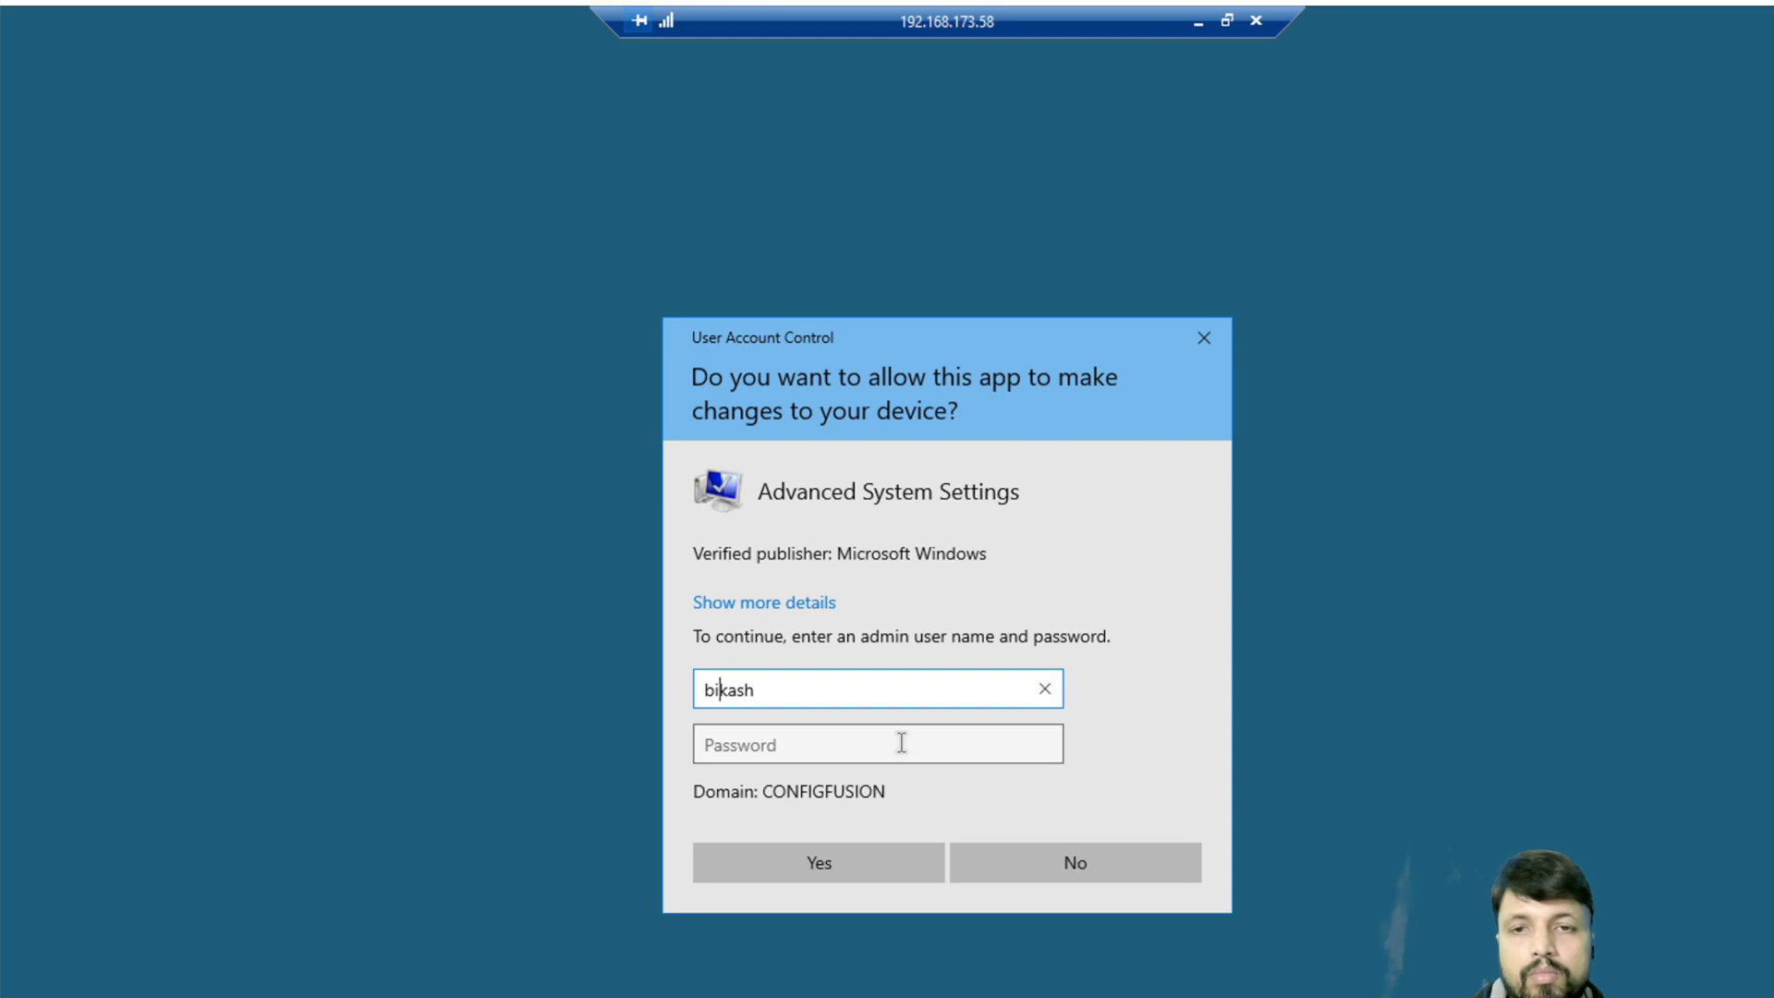
key("Right")
key("Right")
key("BackSpace")
key("BackSpace")
key("BackSpace")
key("BackSpace")
key("BackSpace")
type(".\\admin")
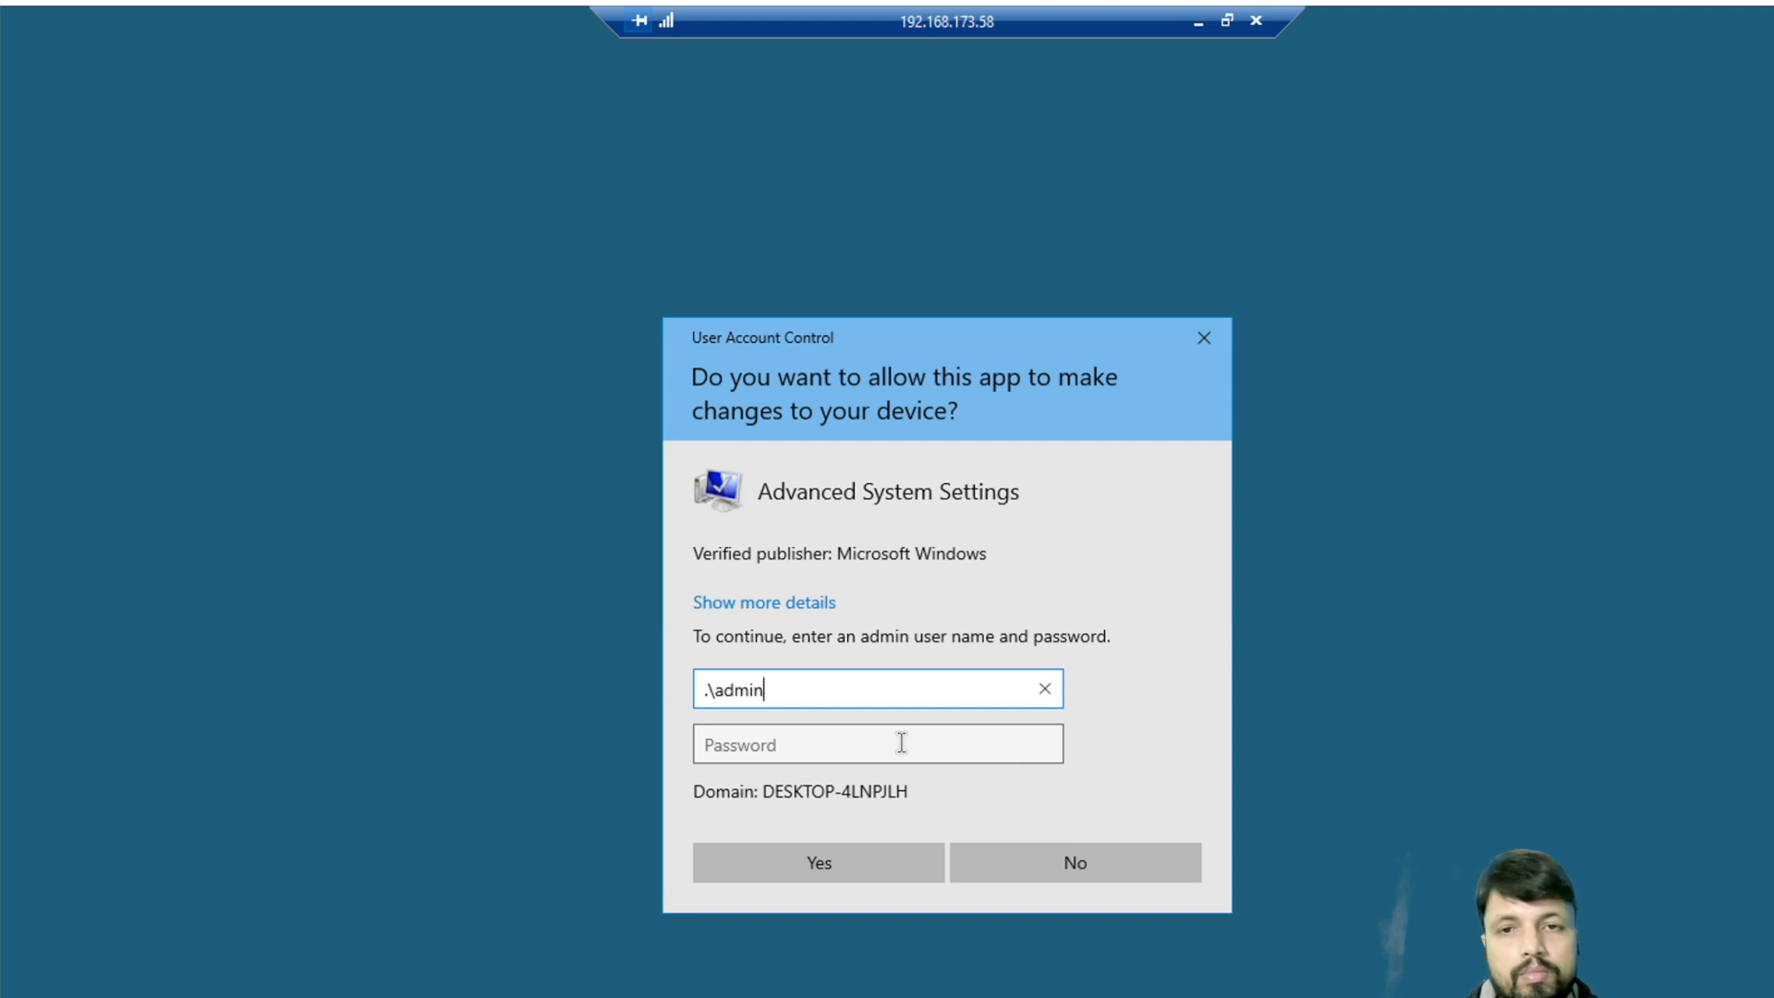
left_click(902, 742)
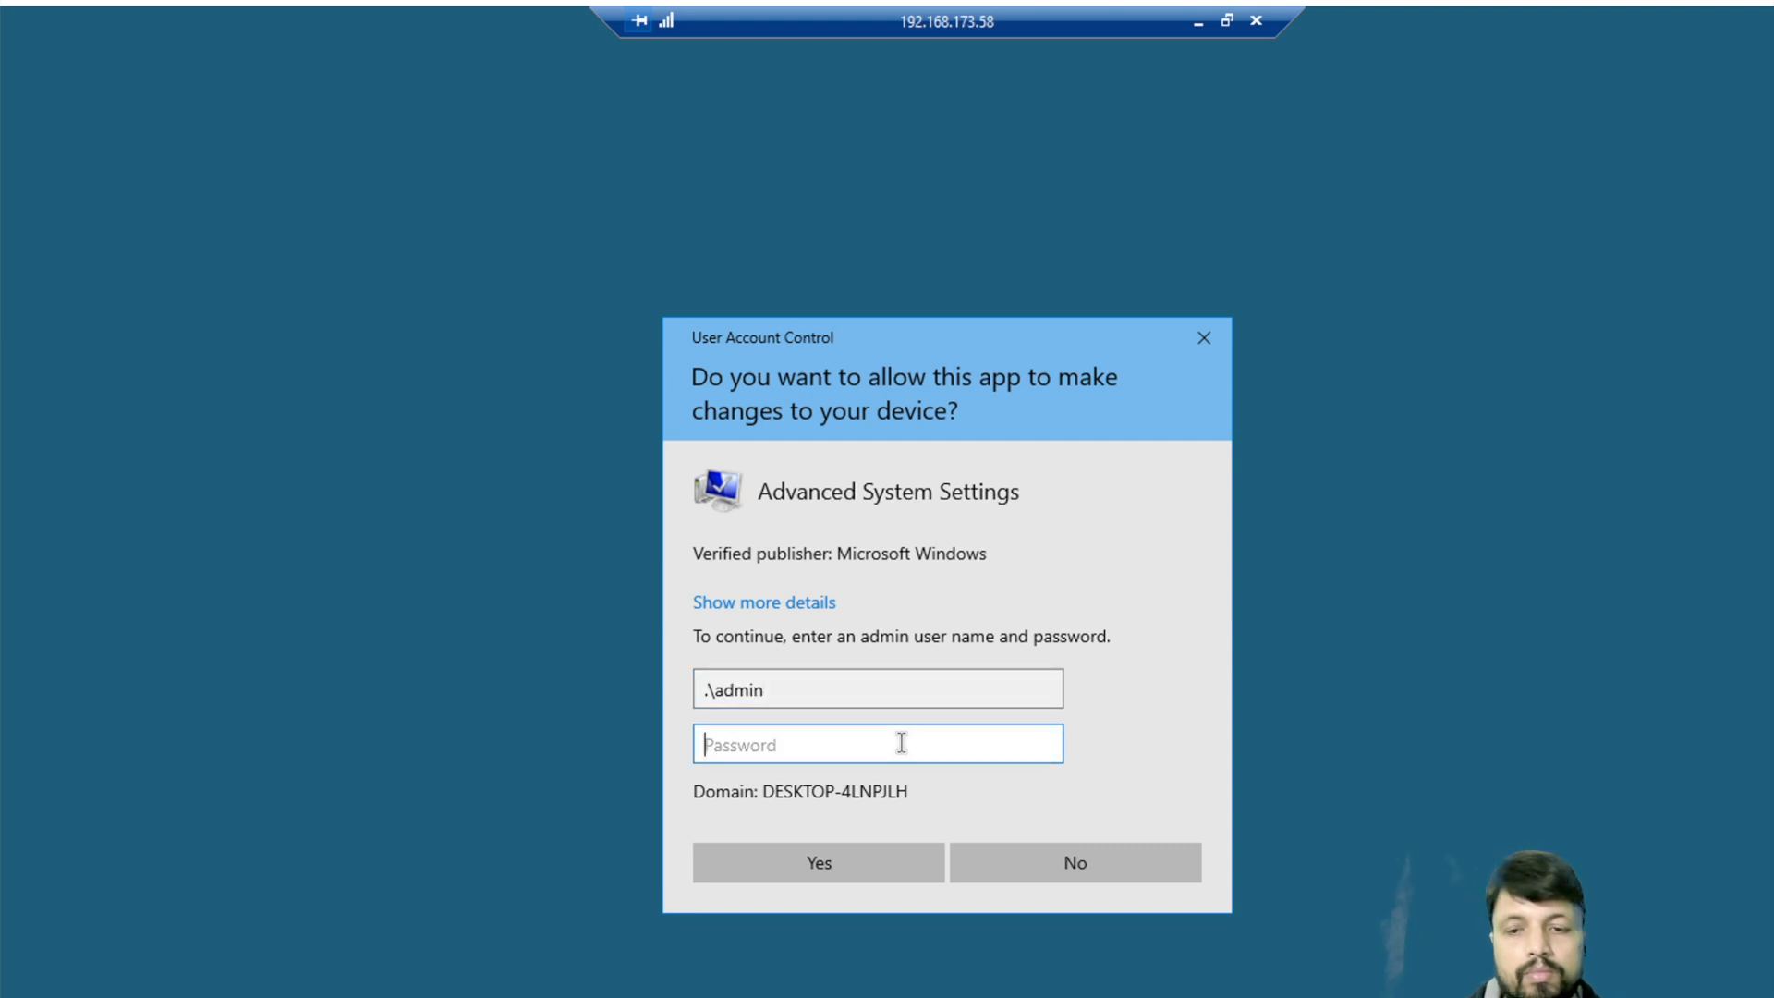
type("*******")
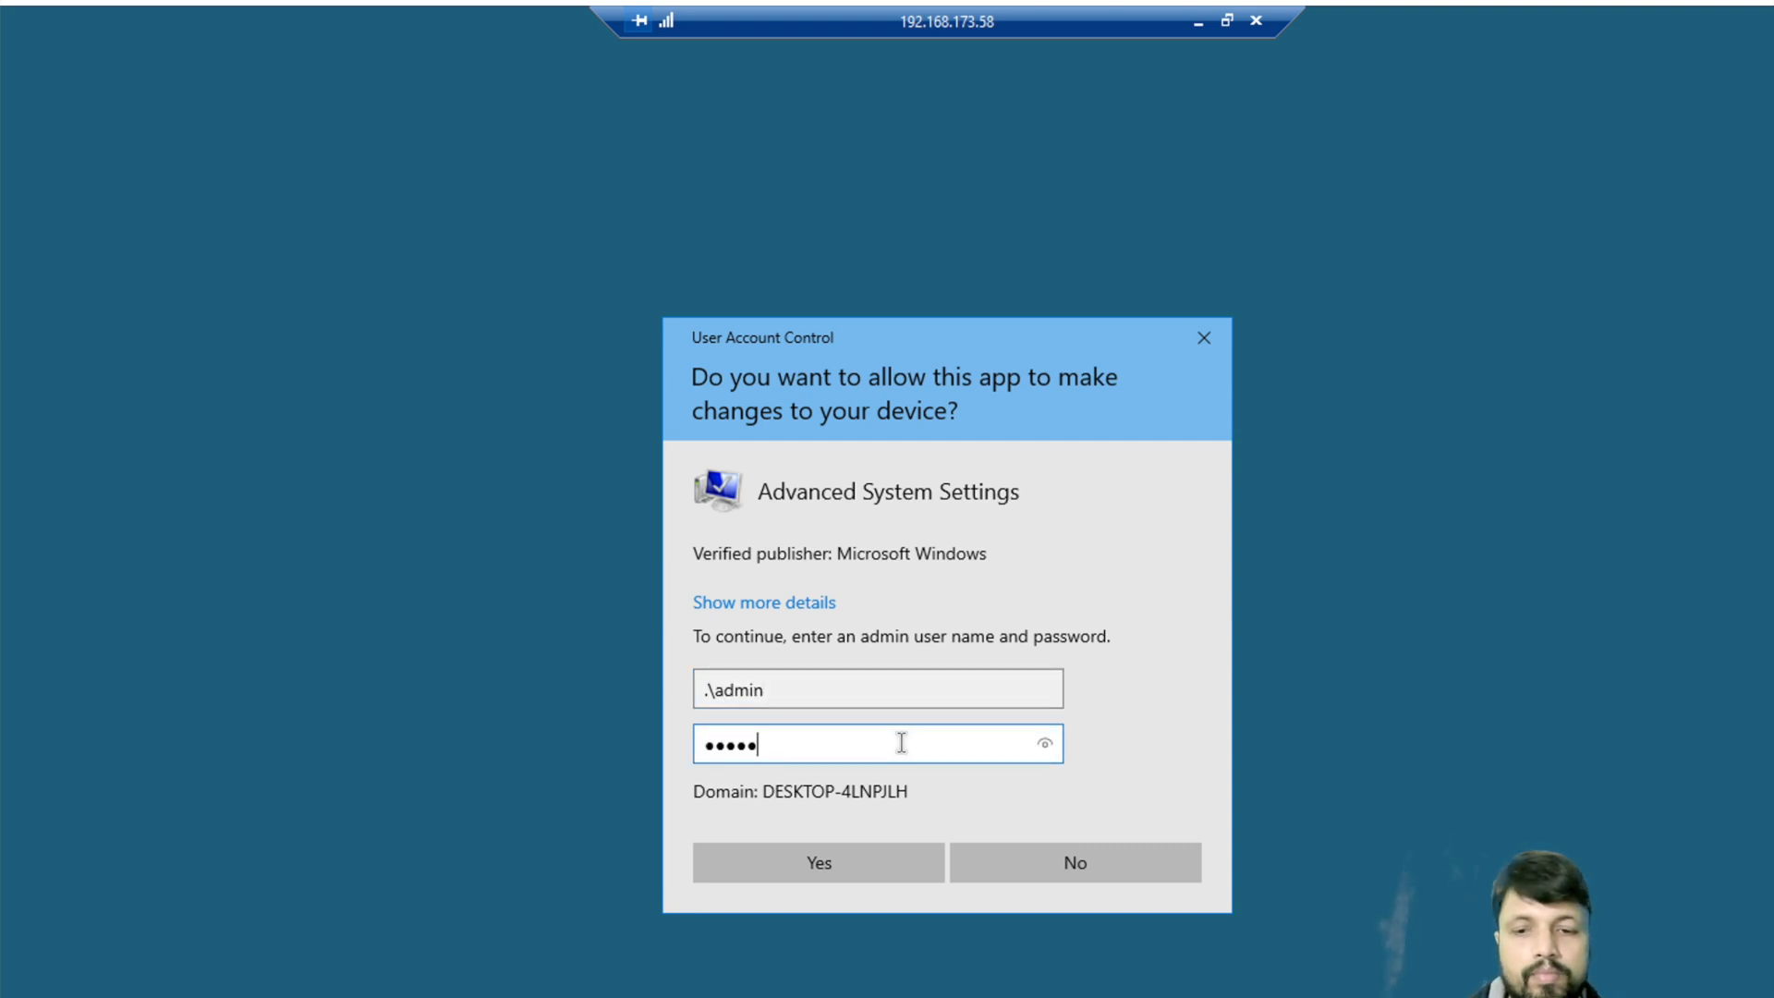
type("****")
key("Return")
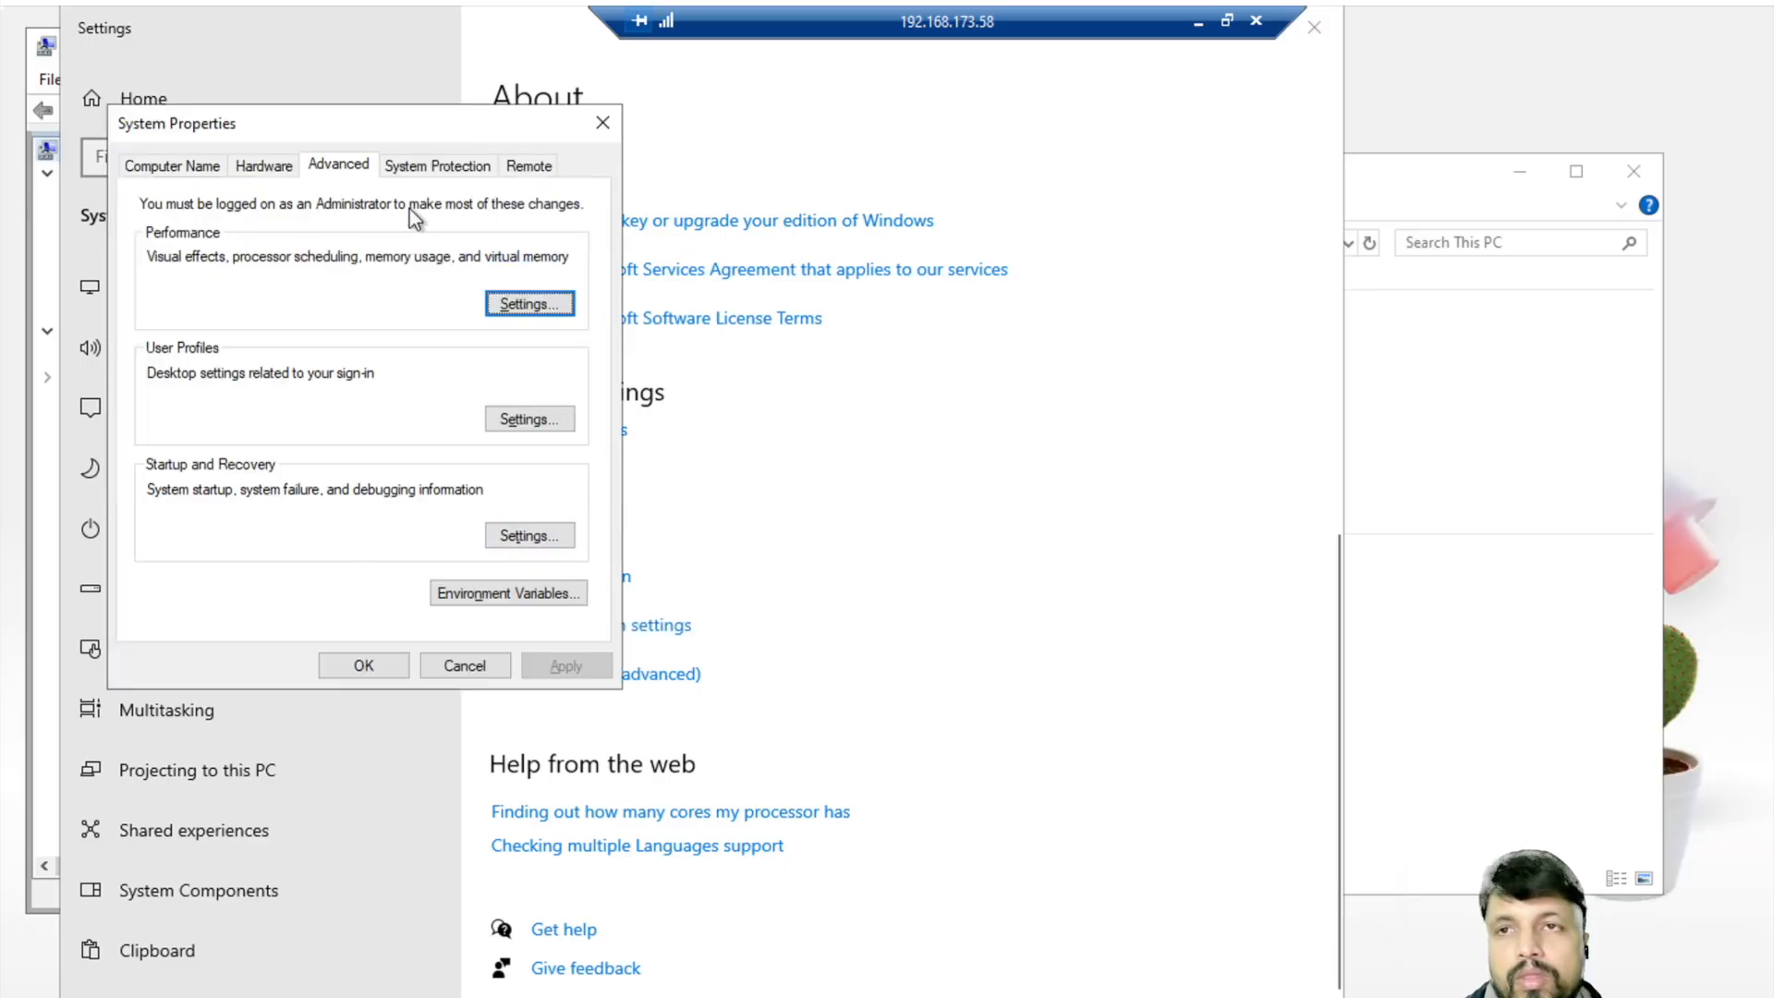
- Confirm DESKTOP-4LNPJLH is a configfusion.com domain member, then close System Properties and Settings
left_click(159, 167)
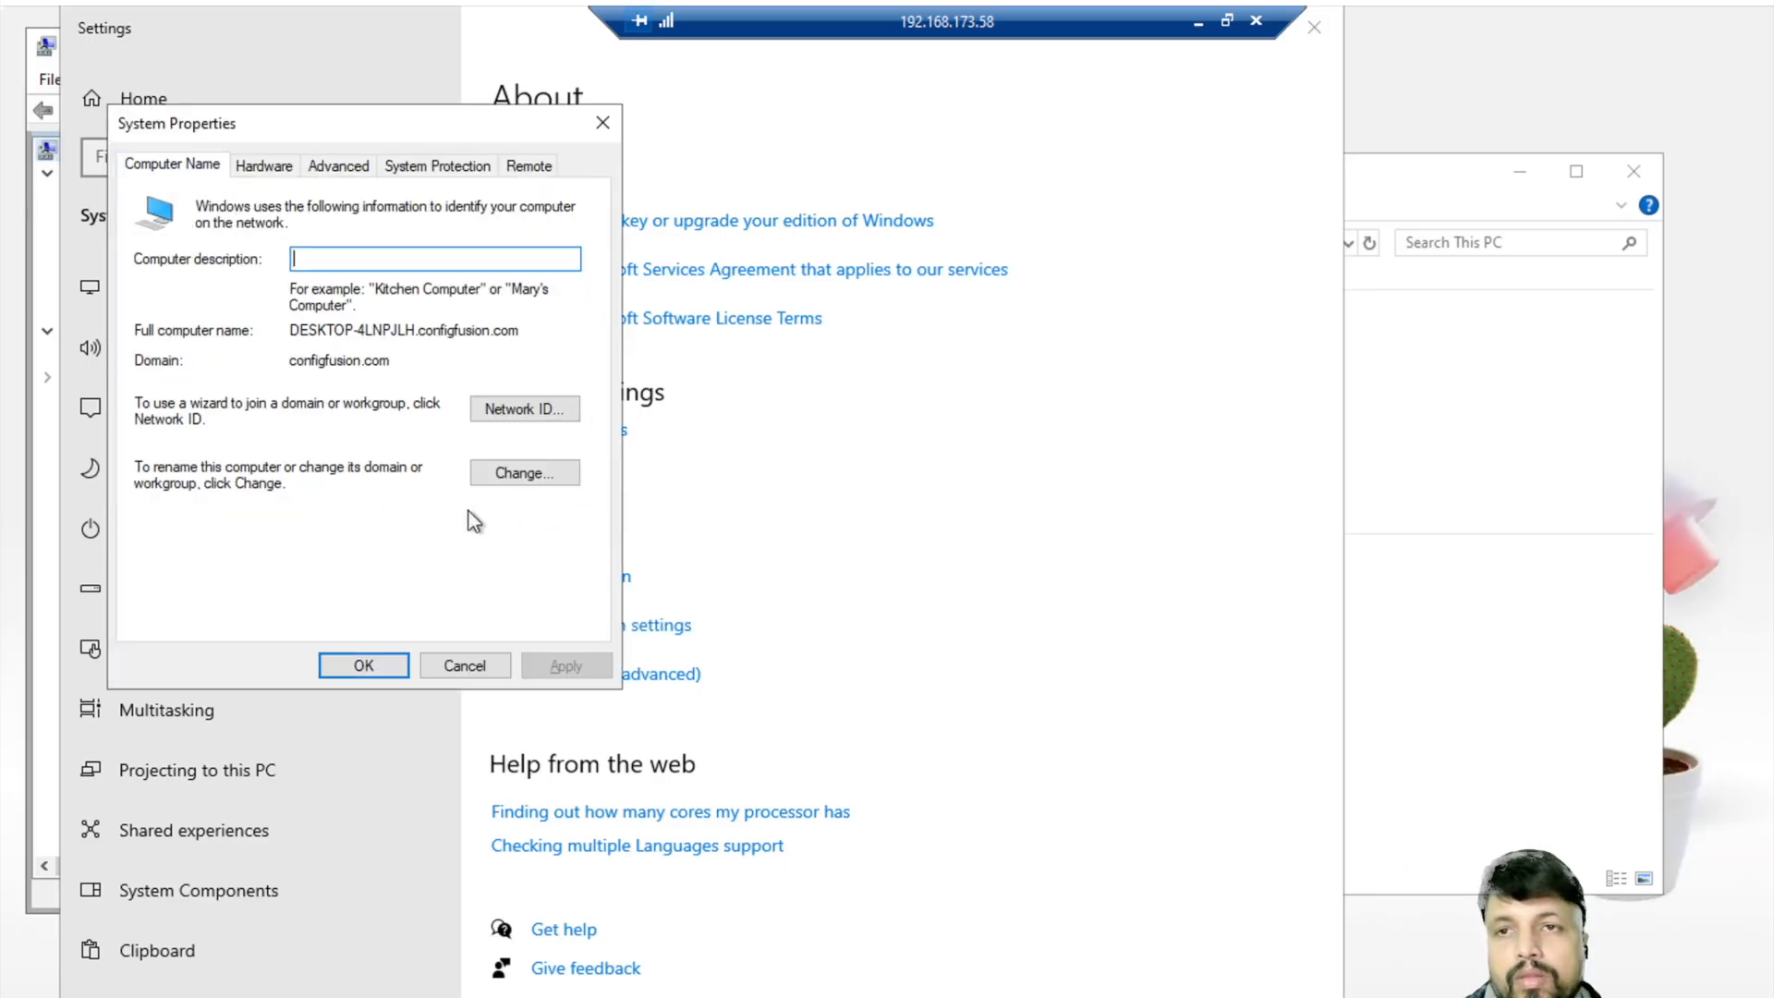
left_click(523, 473)
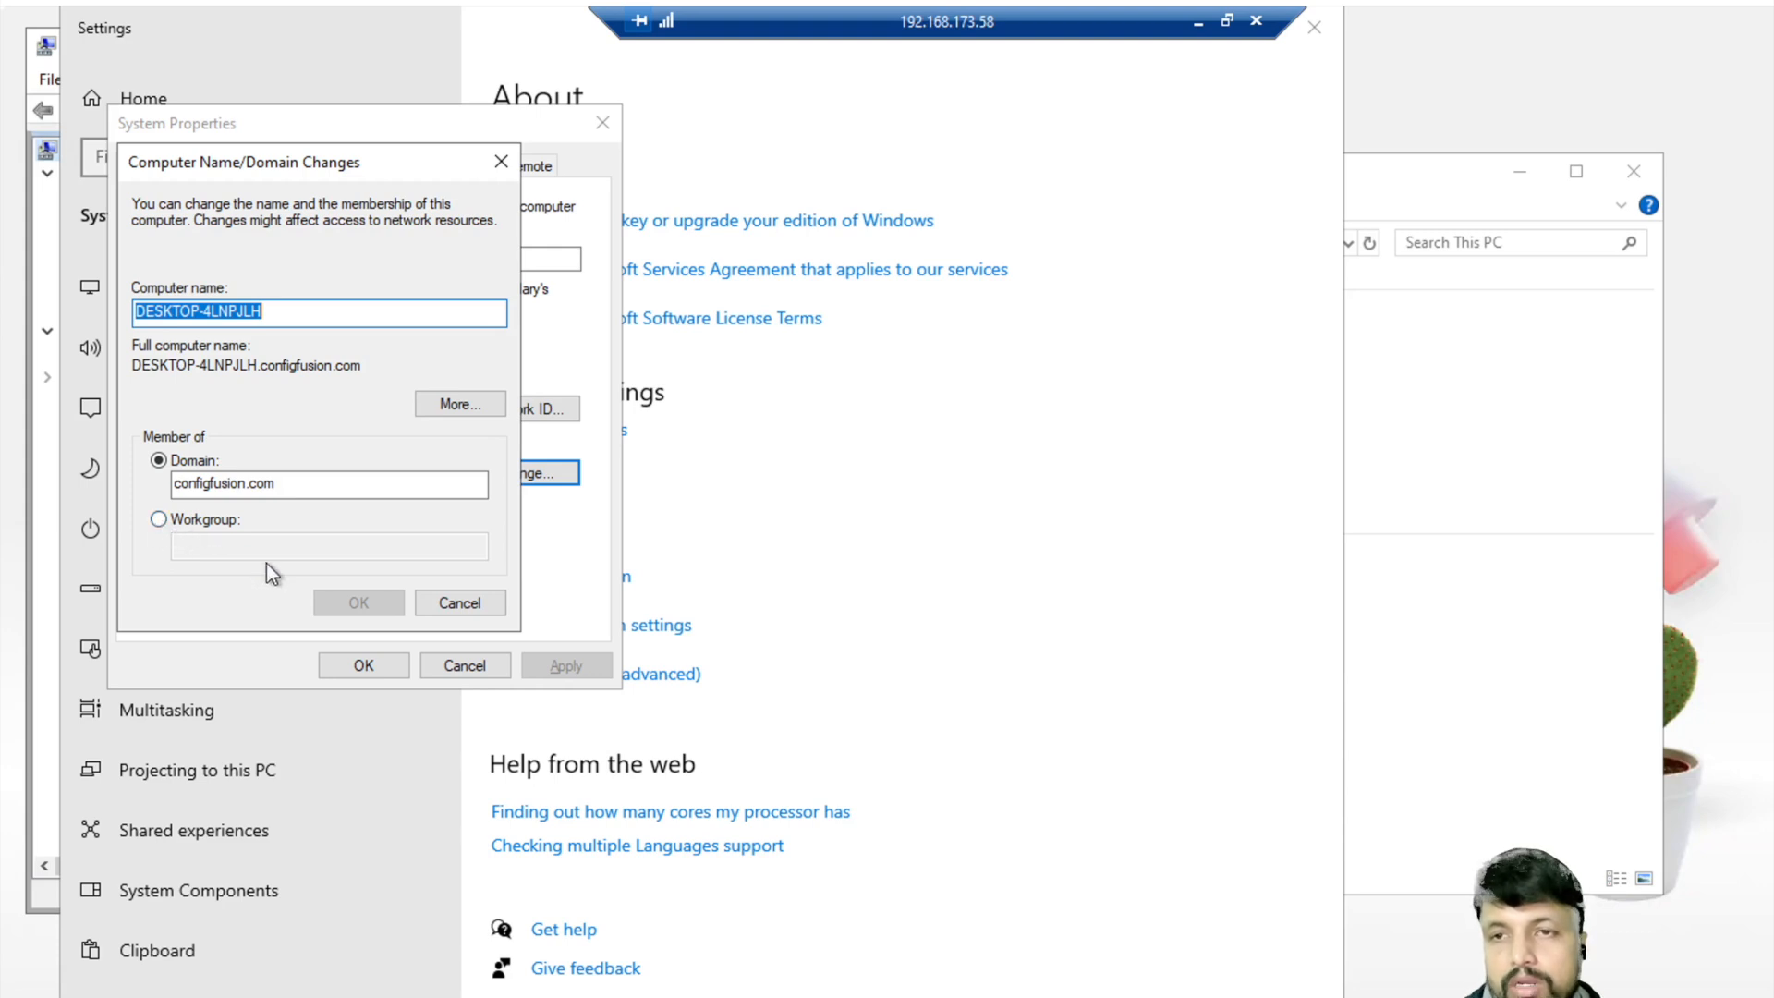
left_click(459, 603)
left_click(467, 665)
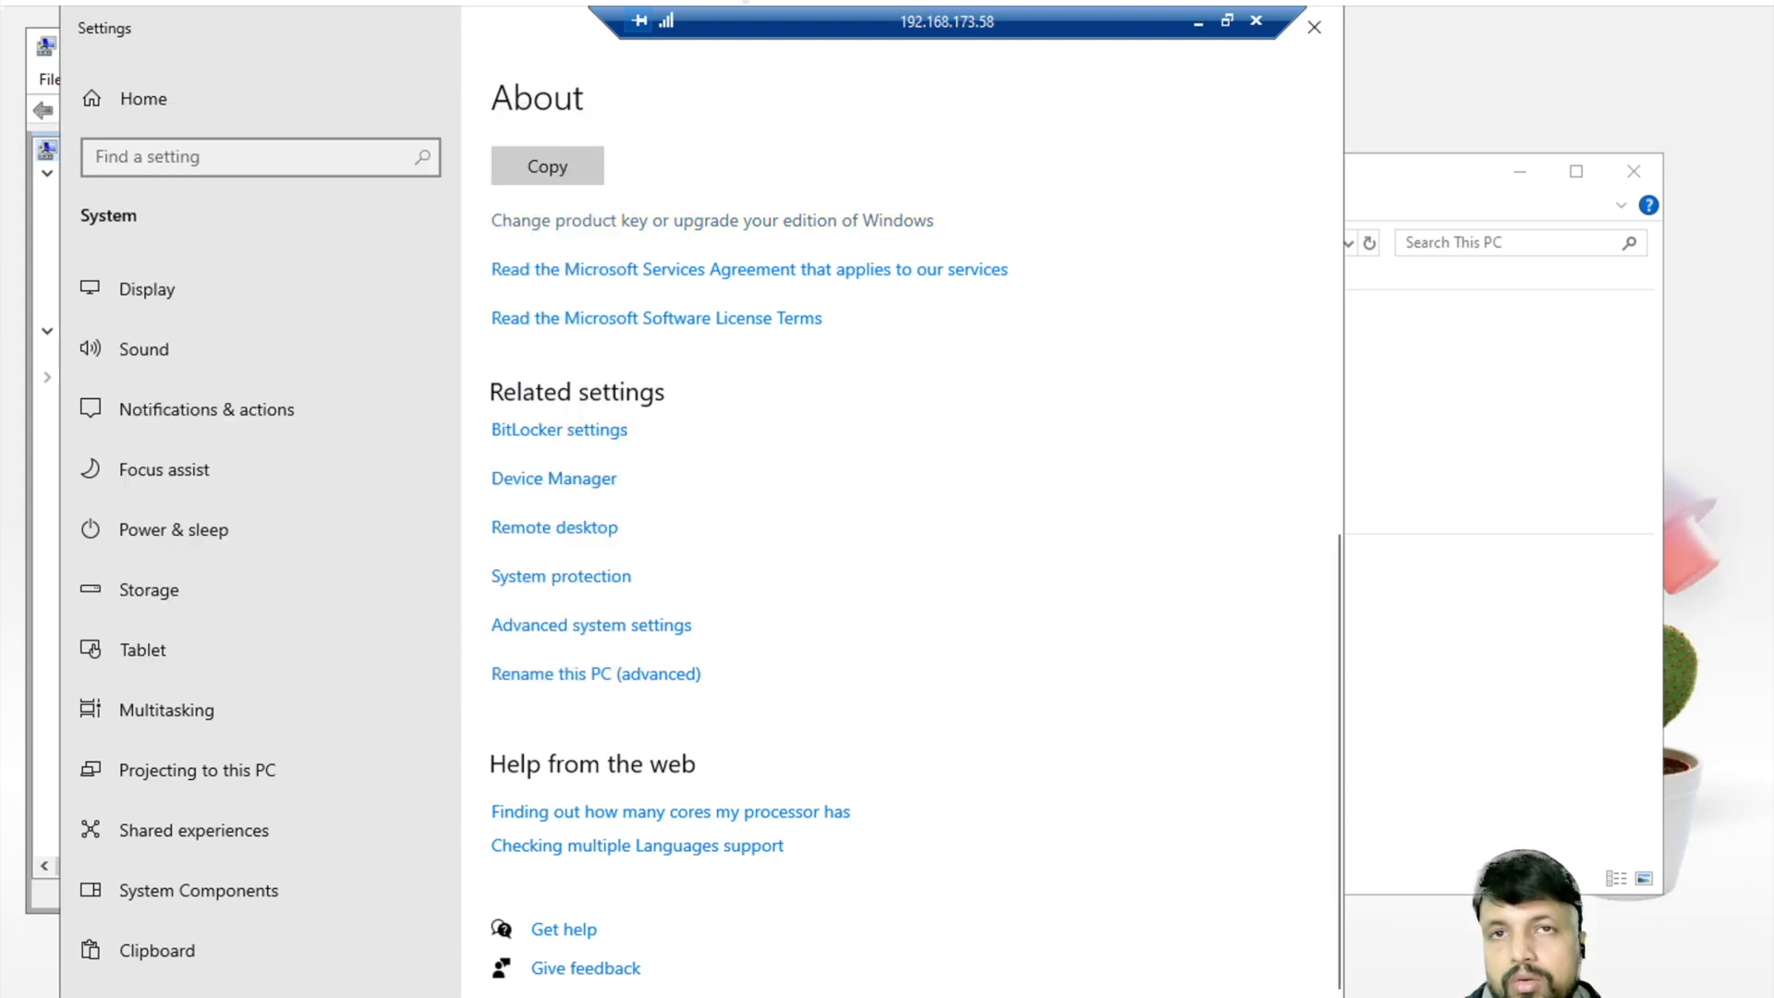
left_click(1323, 41)
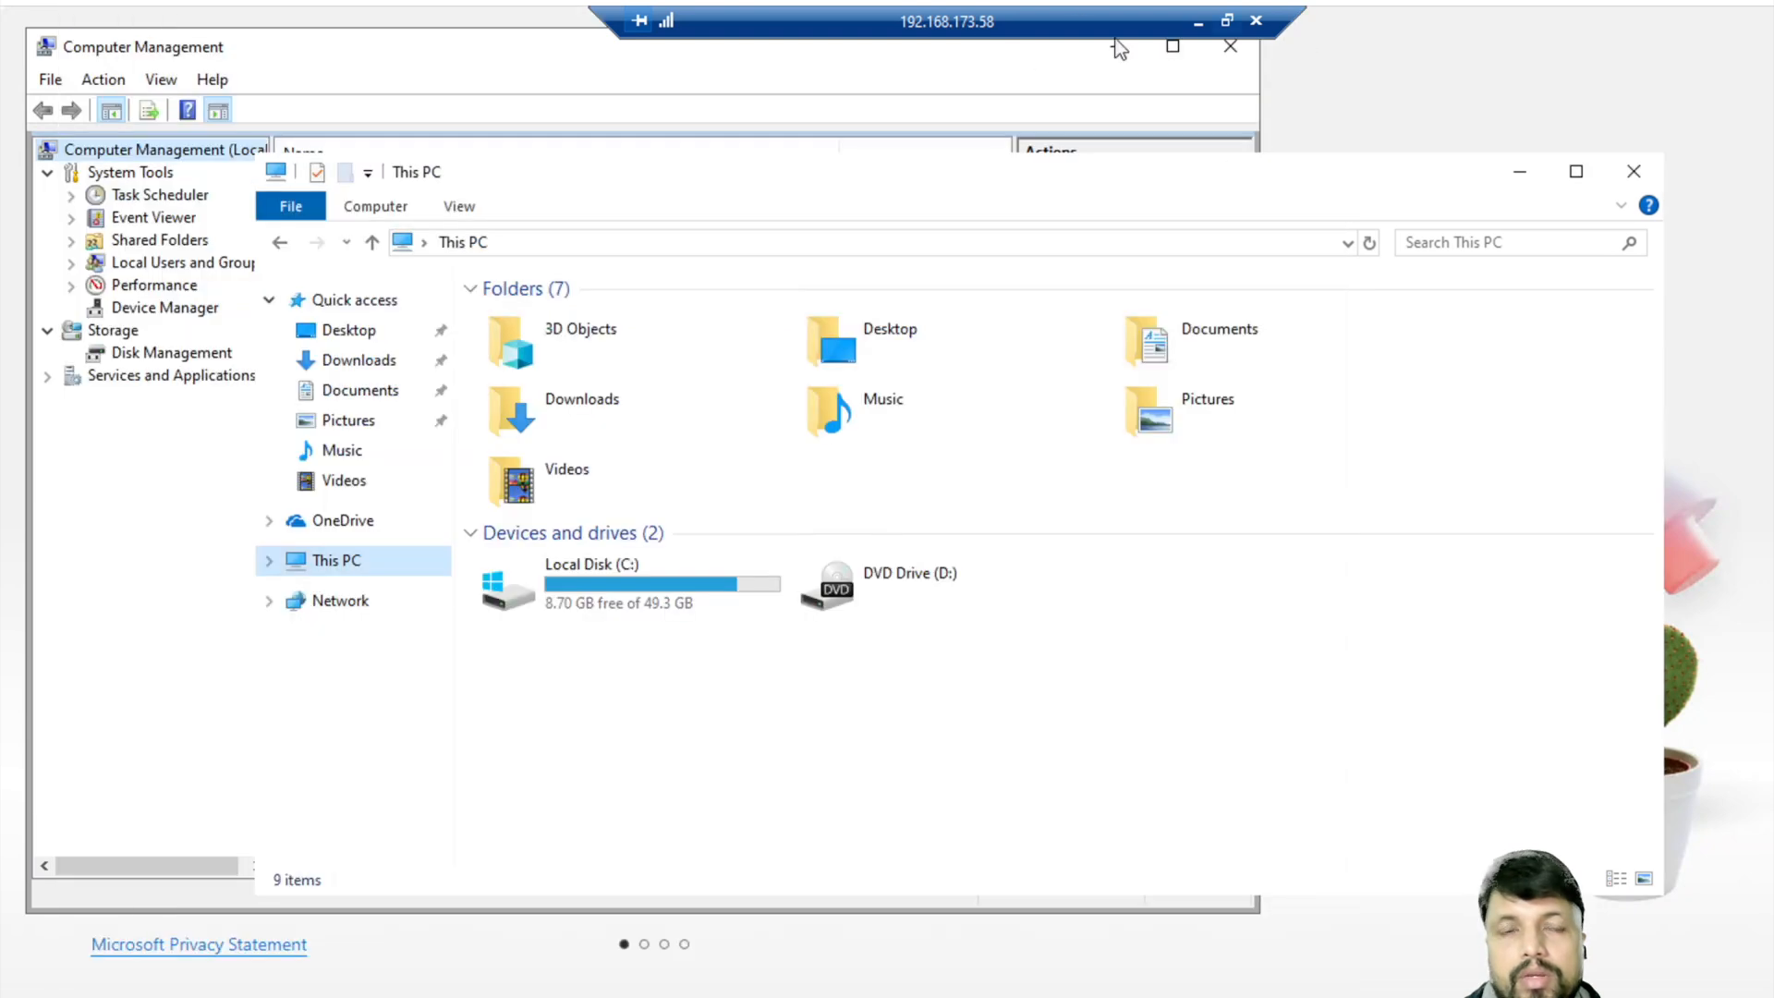
left_click(1198, 22)
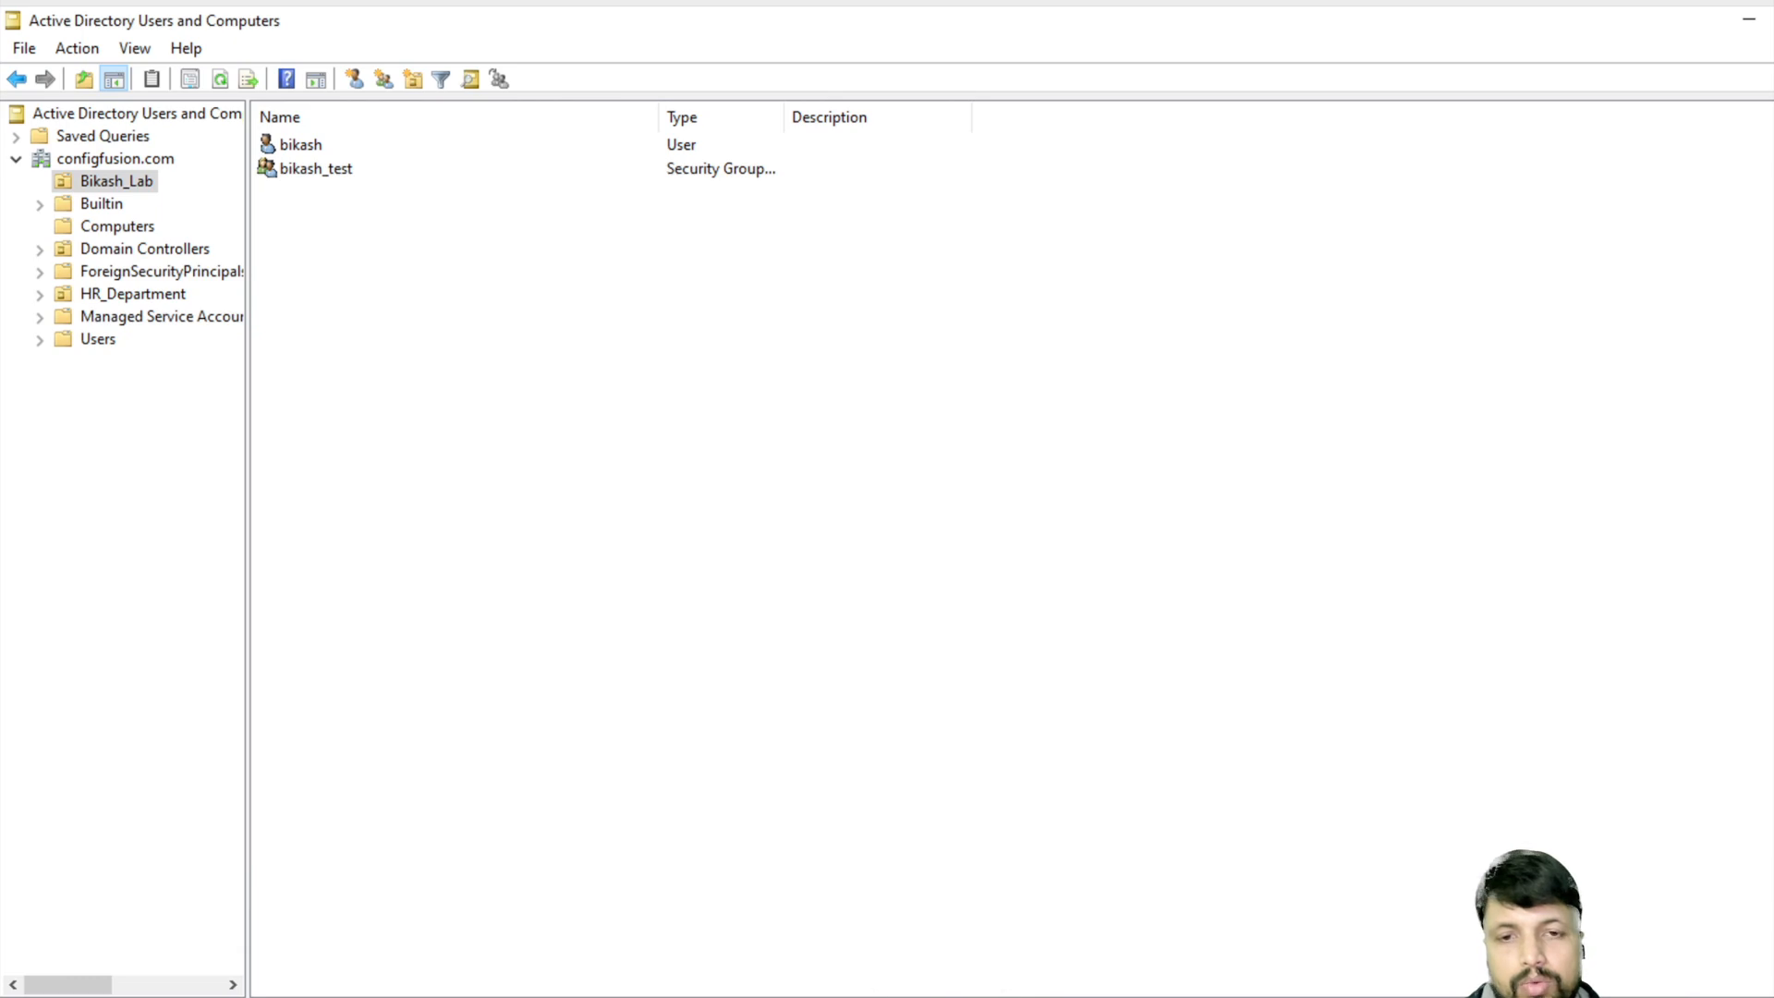
- Review the HR policy's three Unrestricted path rules, then bring up the Server Manager Dashboard
key("alt+Tab")
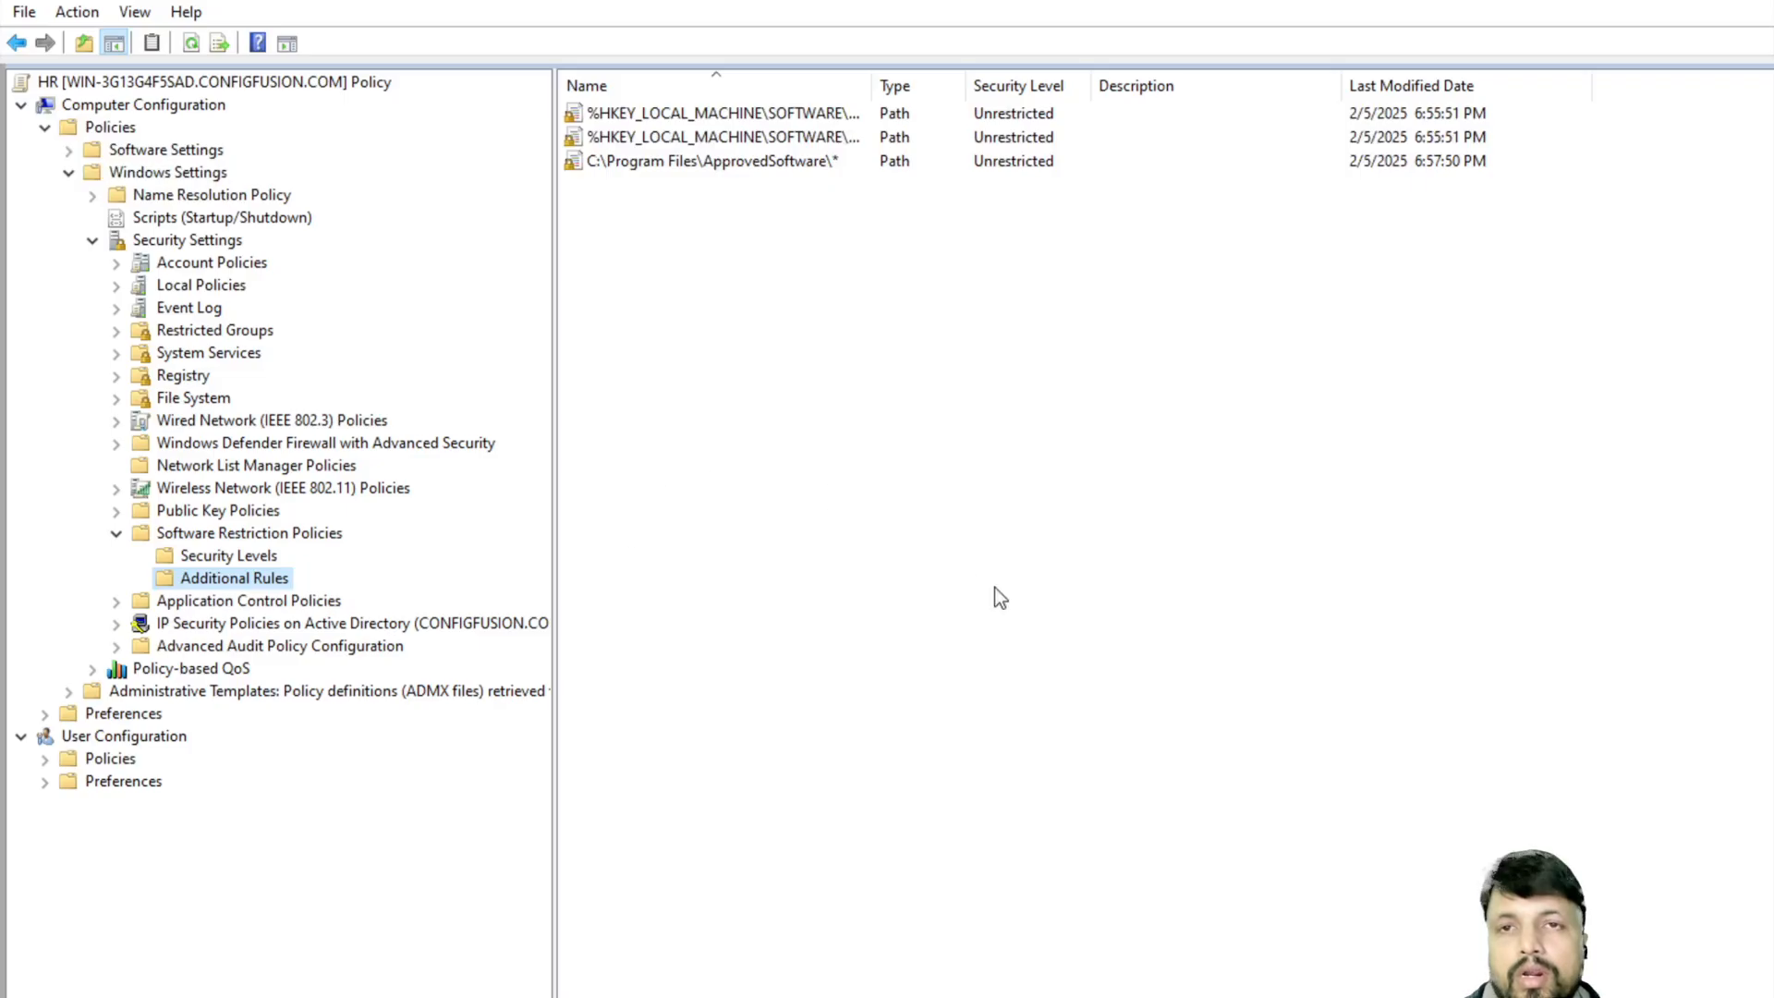
left_click(67, 5)
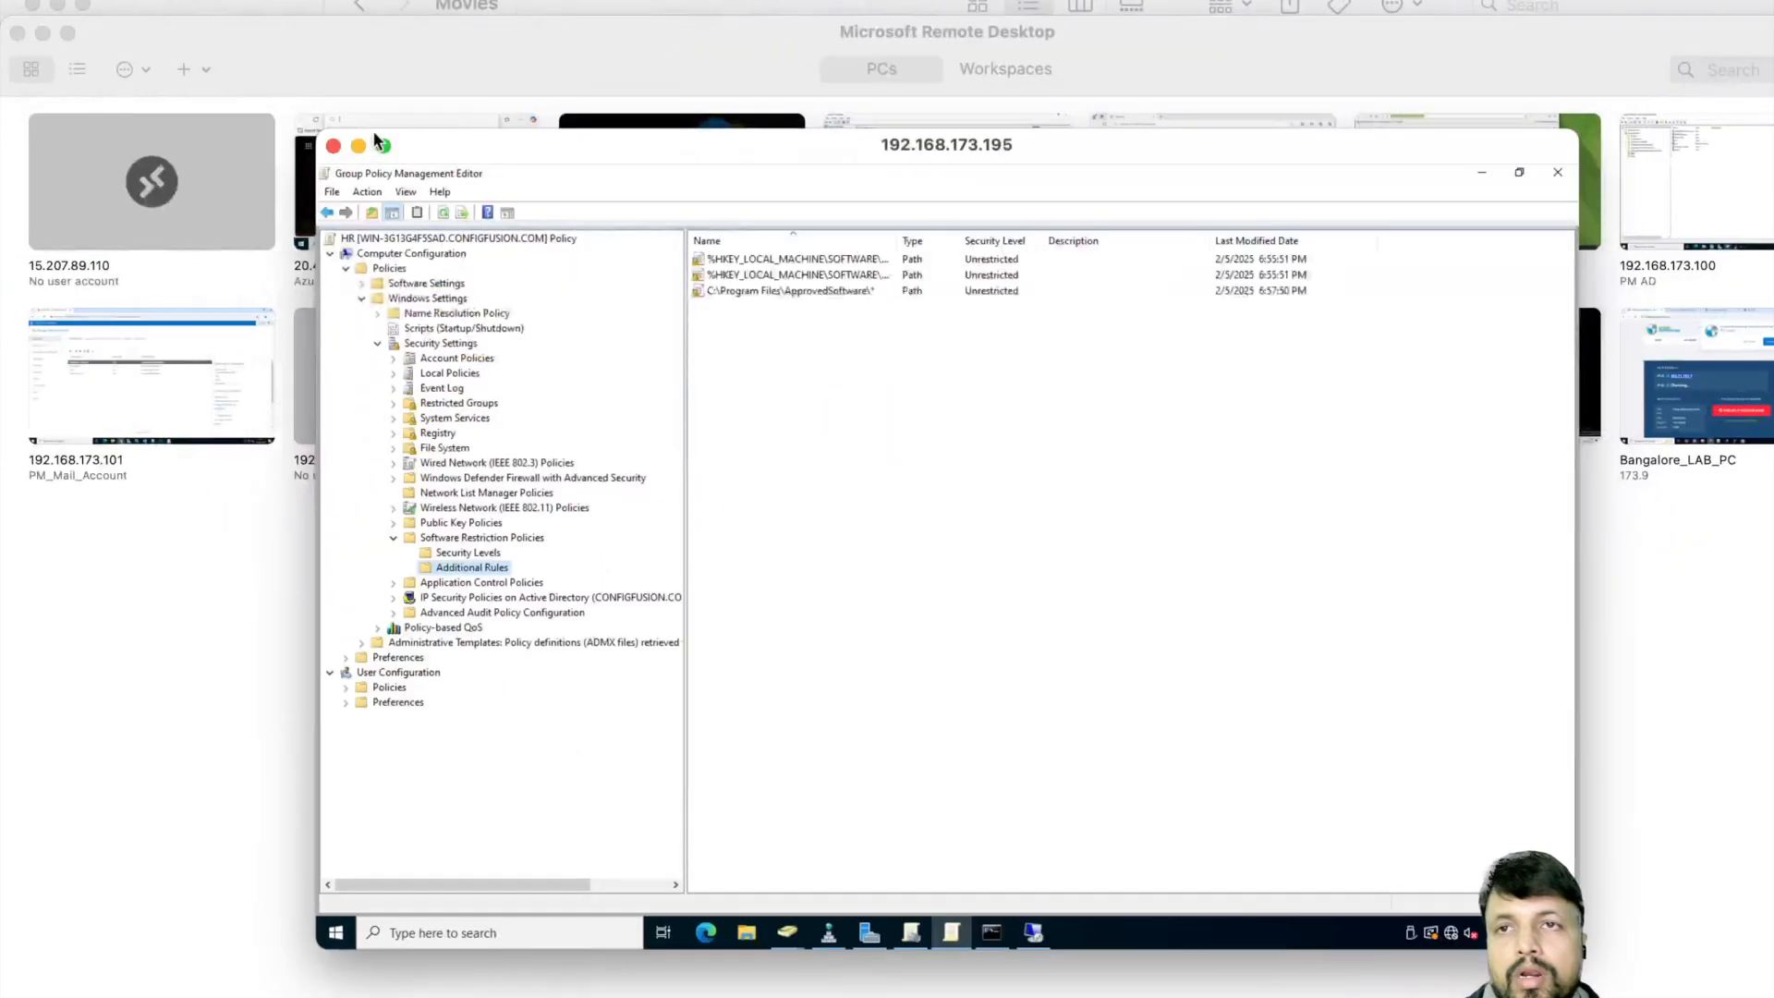
double_click(318, 131)
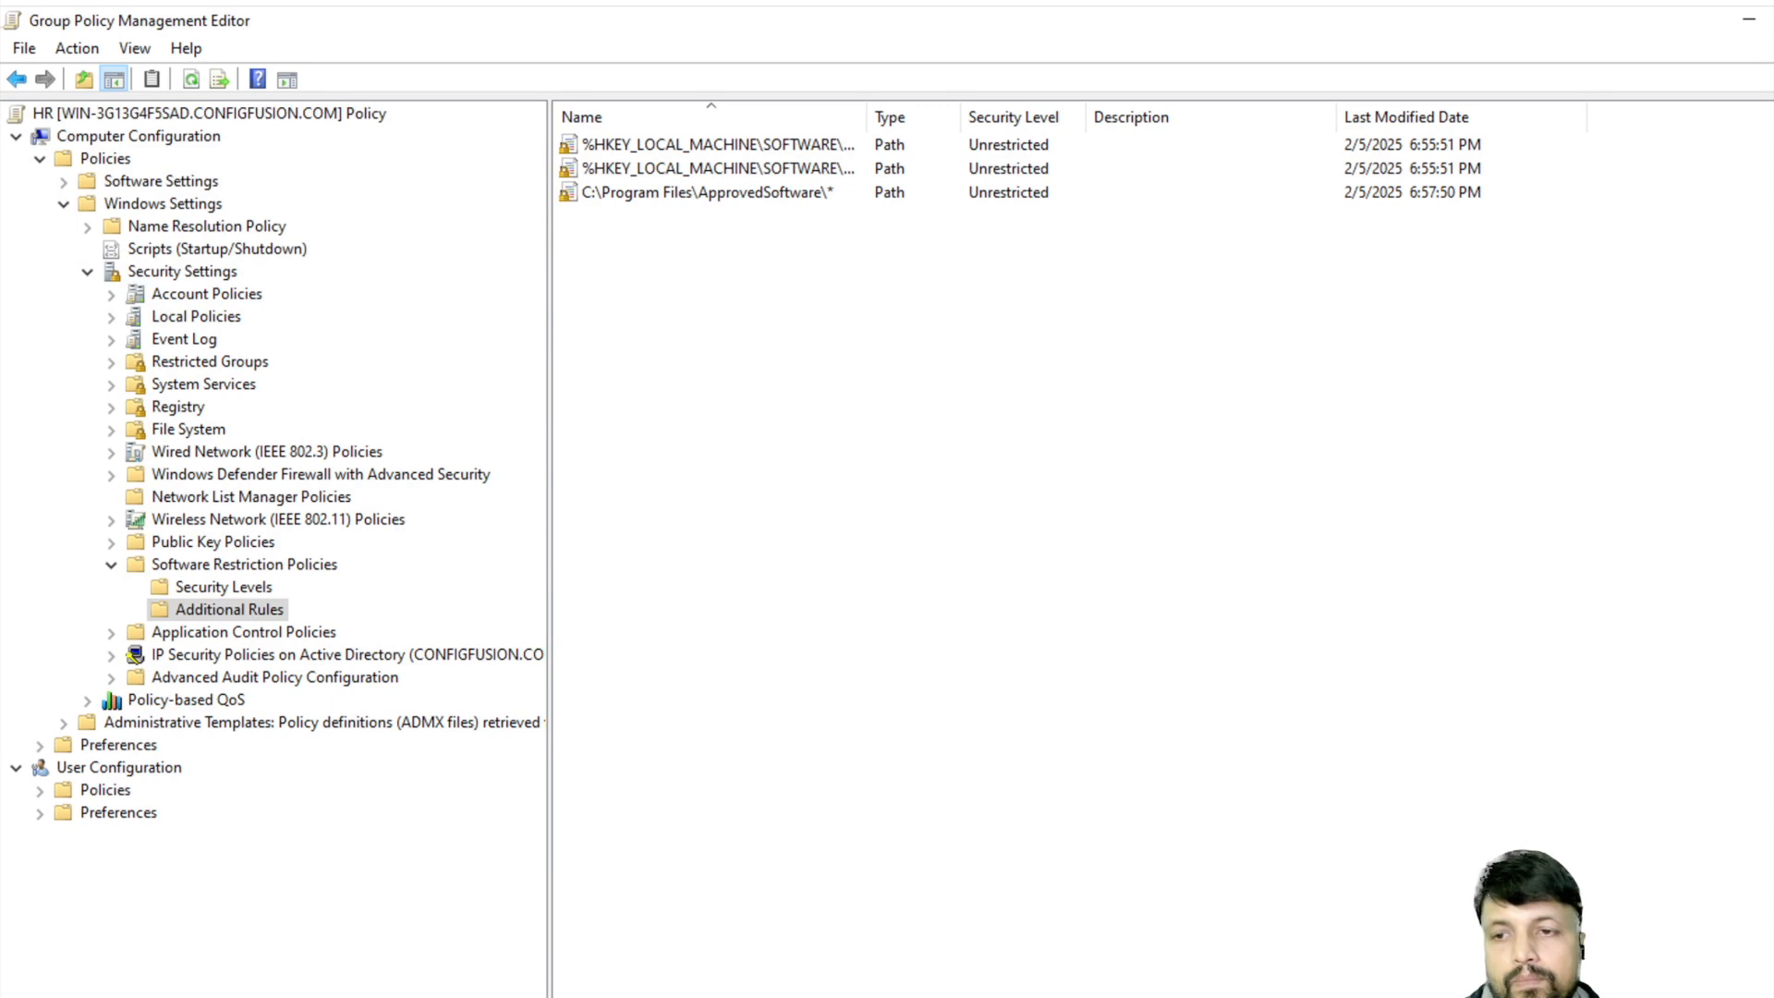
left_click(787, 992)
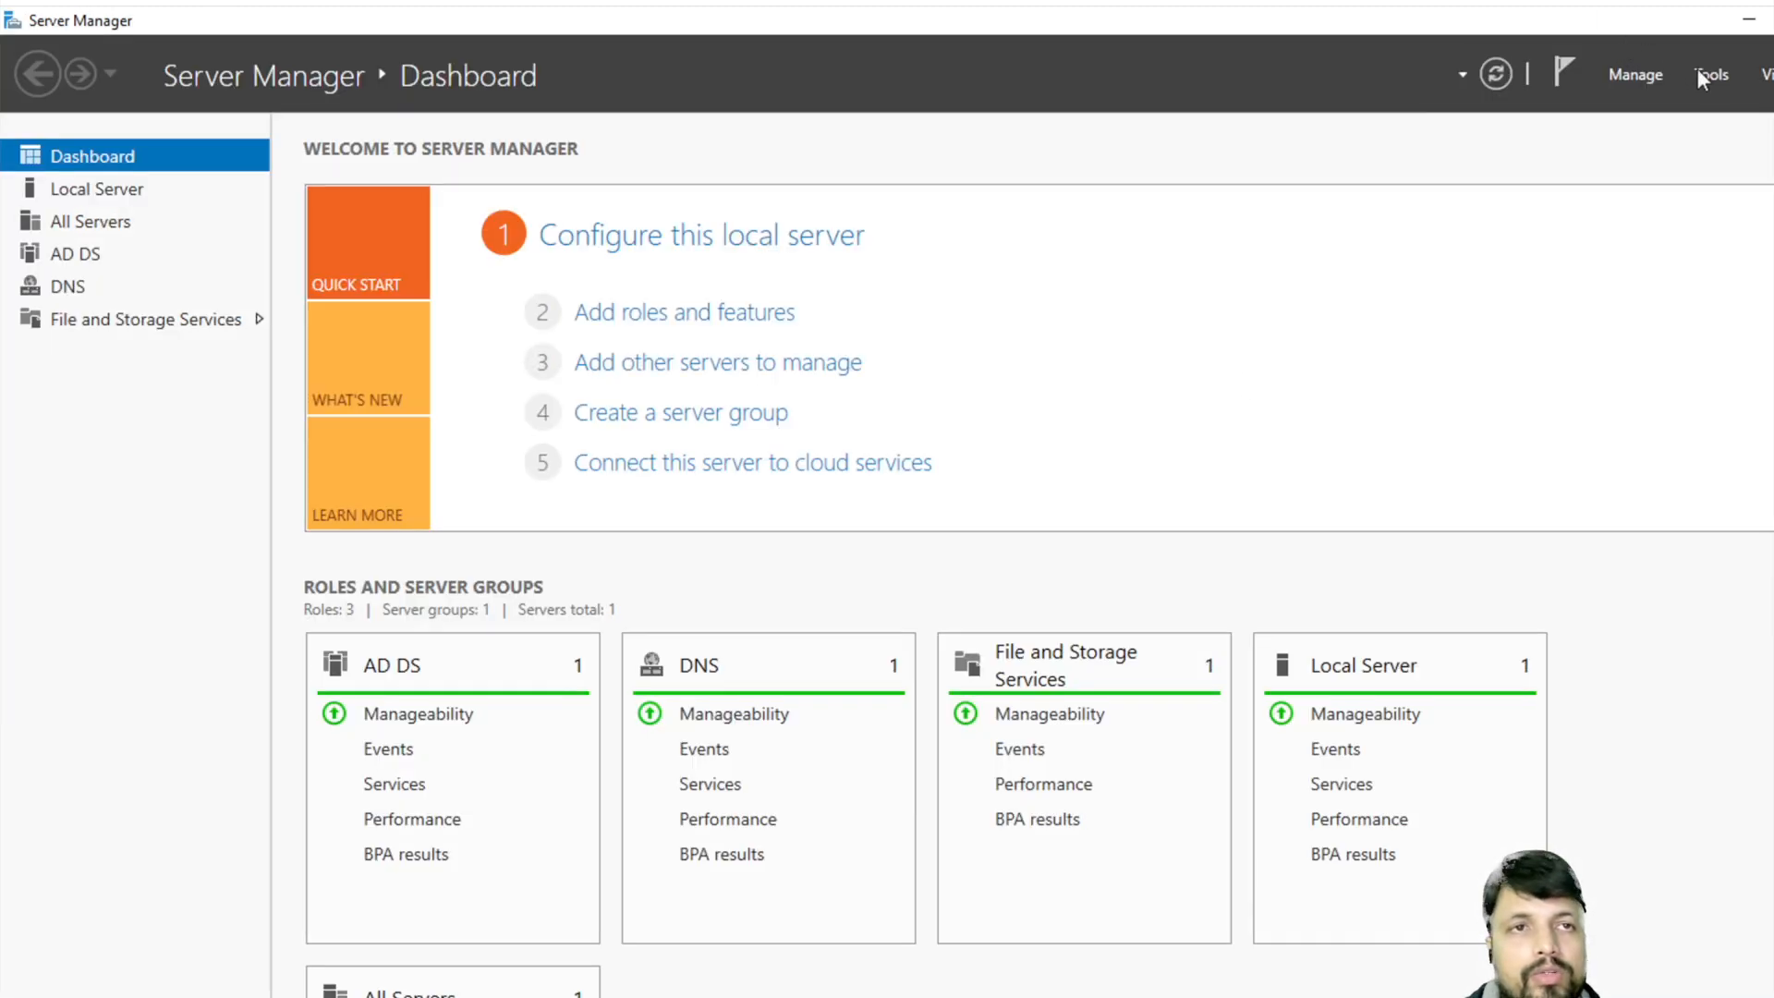
- Launch Group Policy Management maximized, with the configfusion.com forest and Sites expanded
left_click(1700, 76)
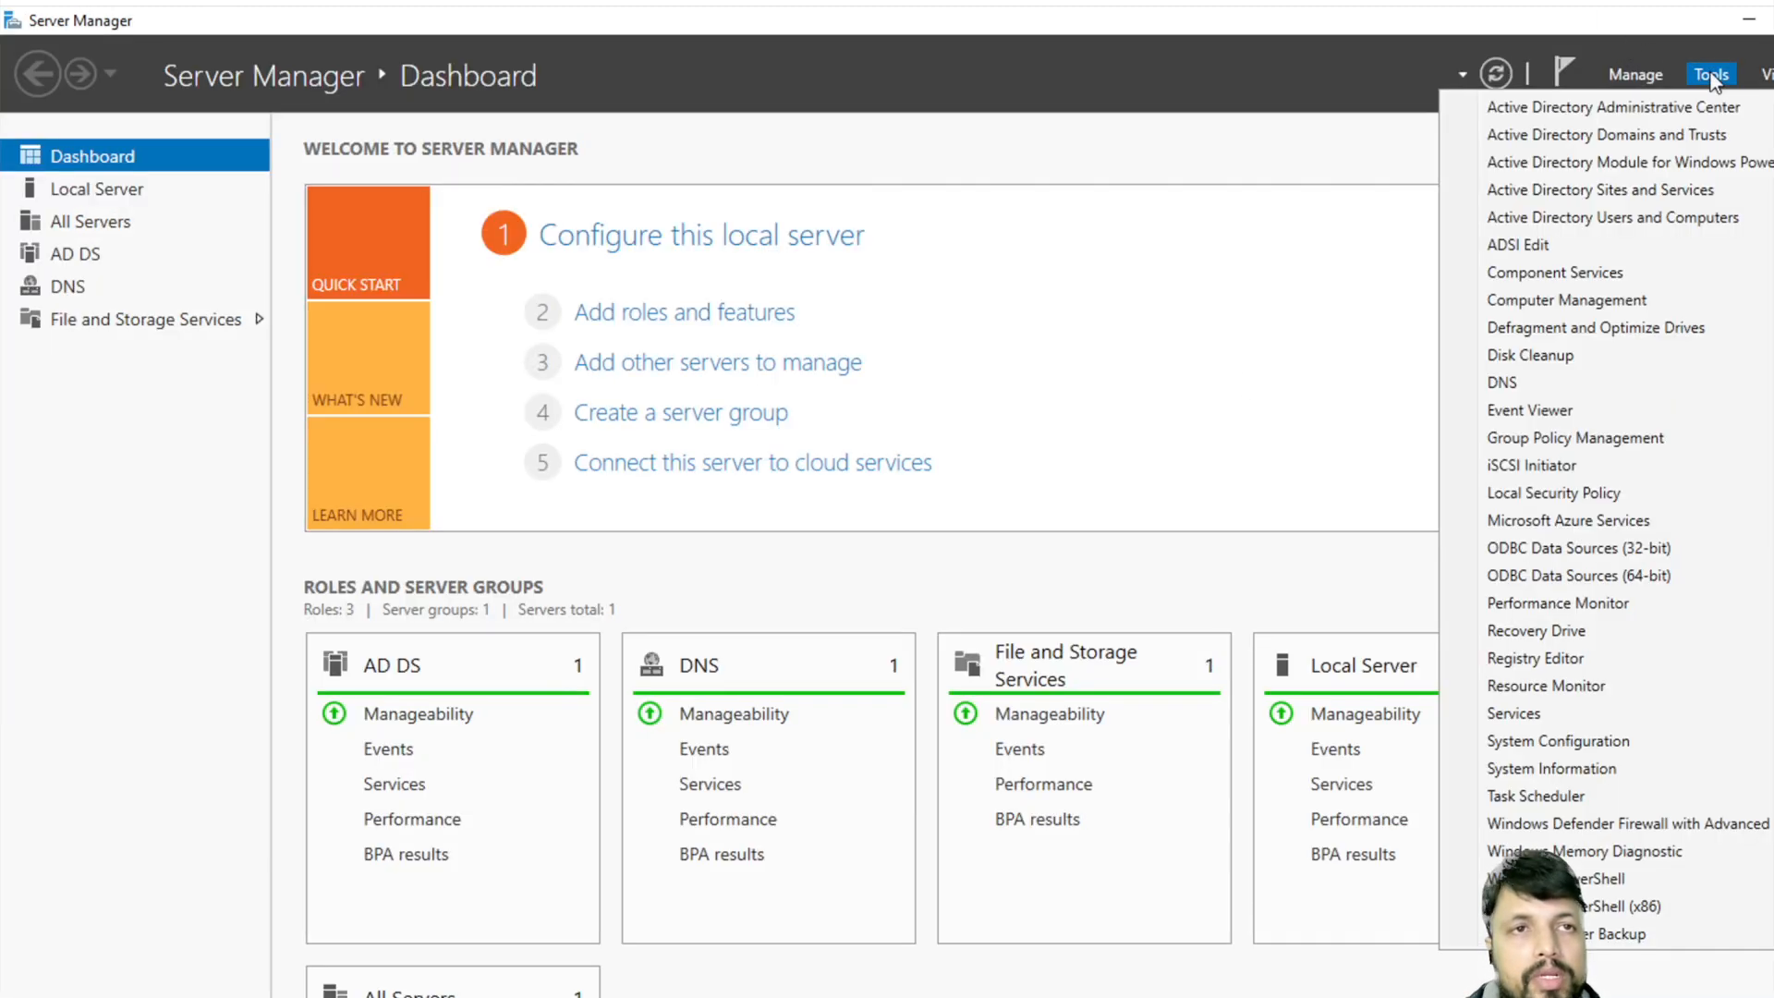
left_click(1577, 440)
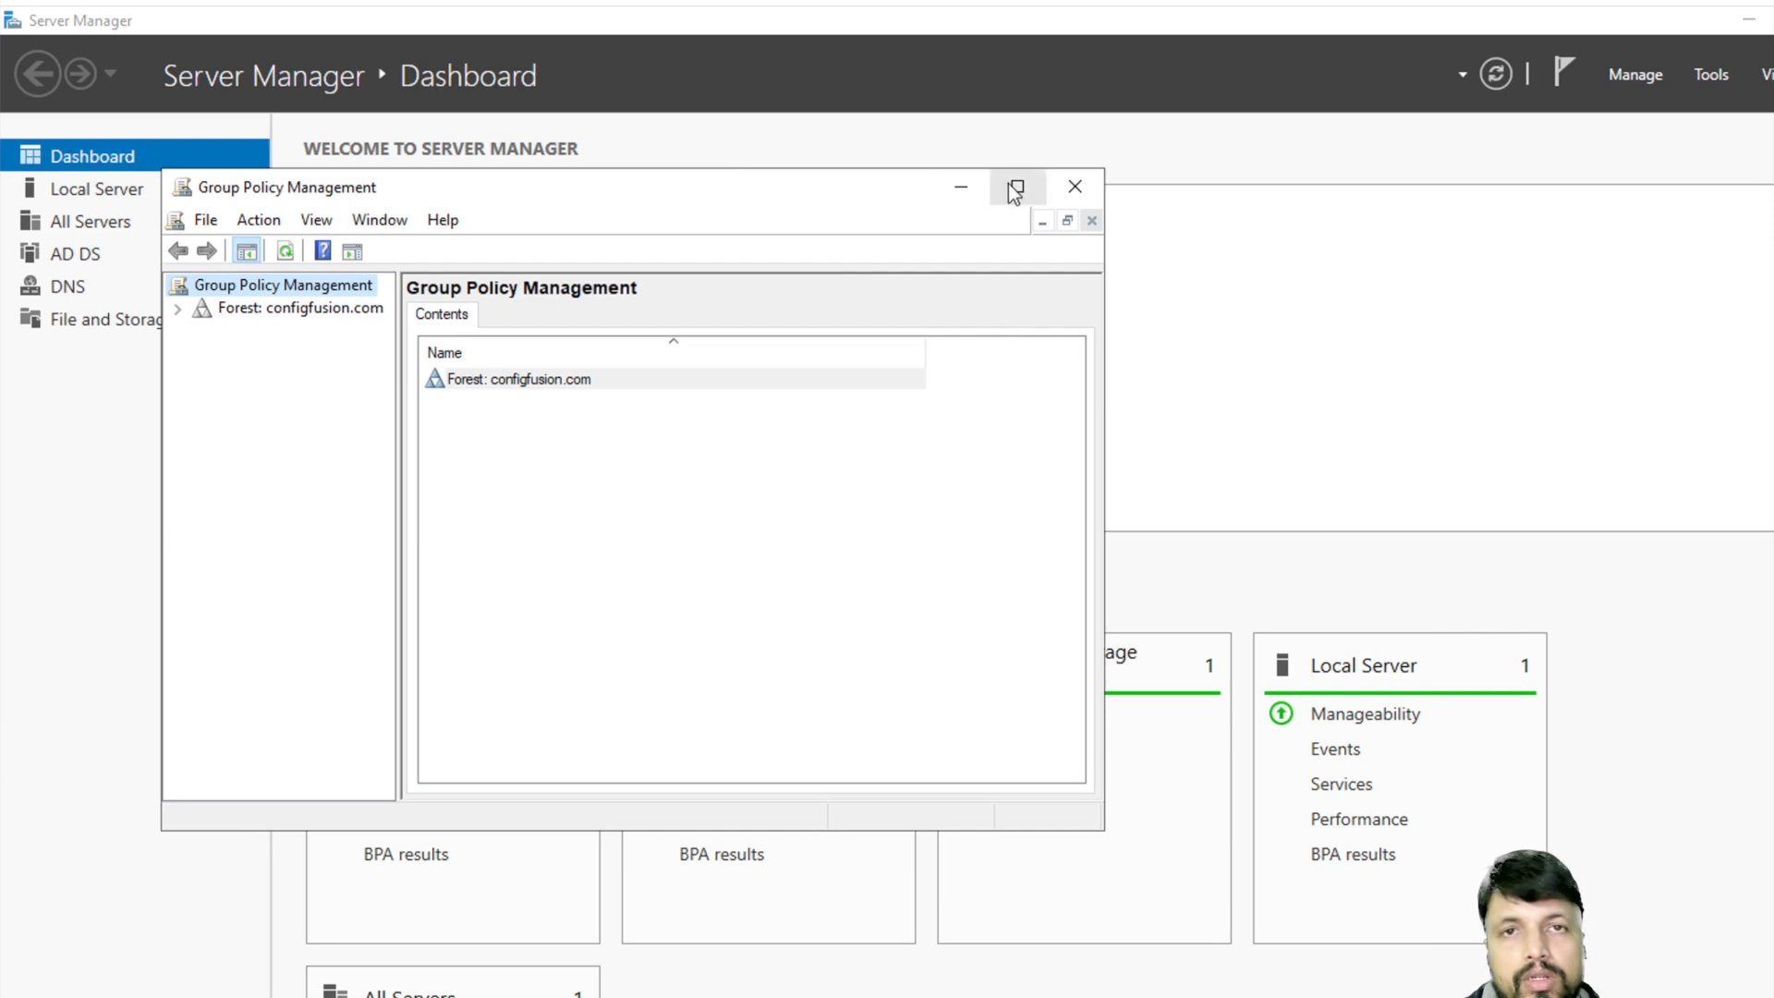
left_click(1015, 189)
left_click(15, 135)
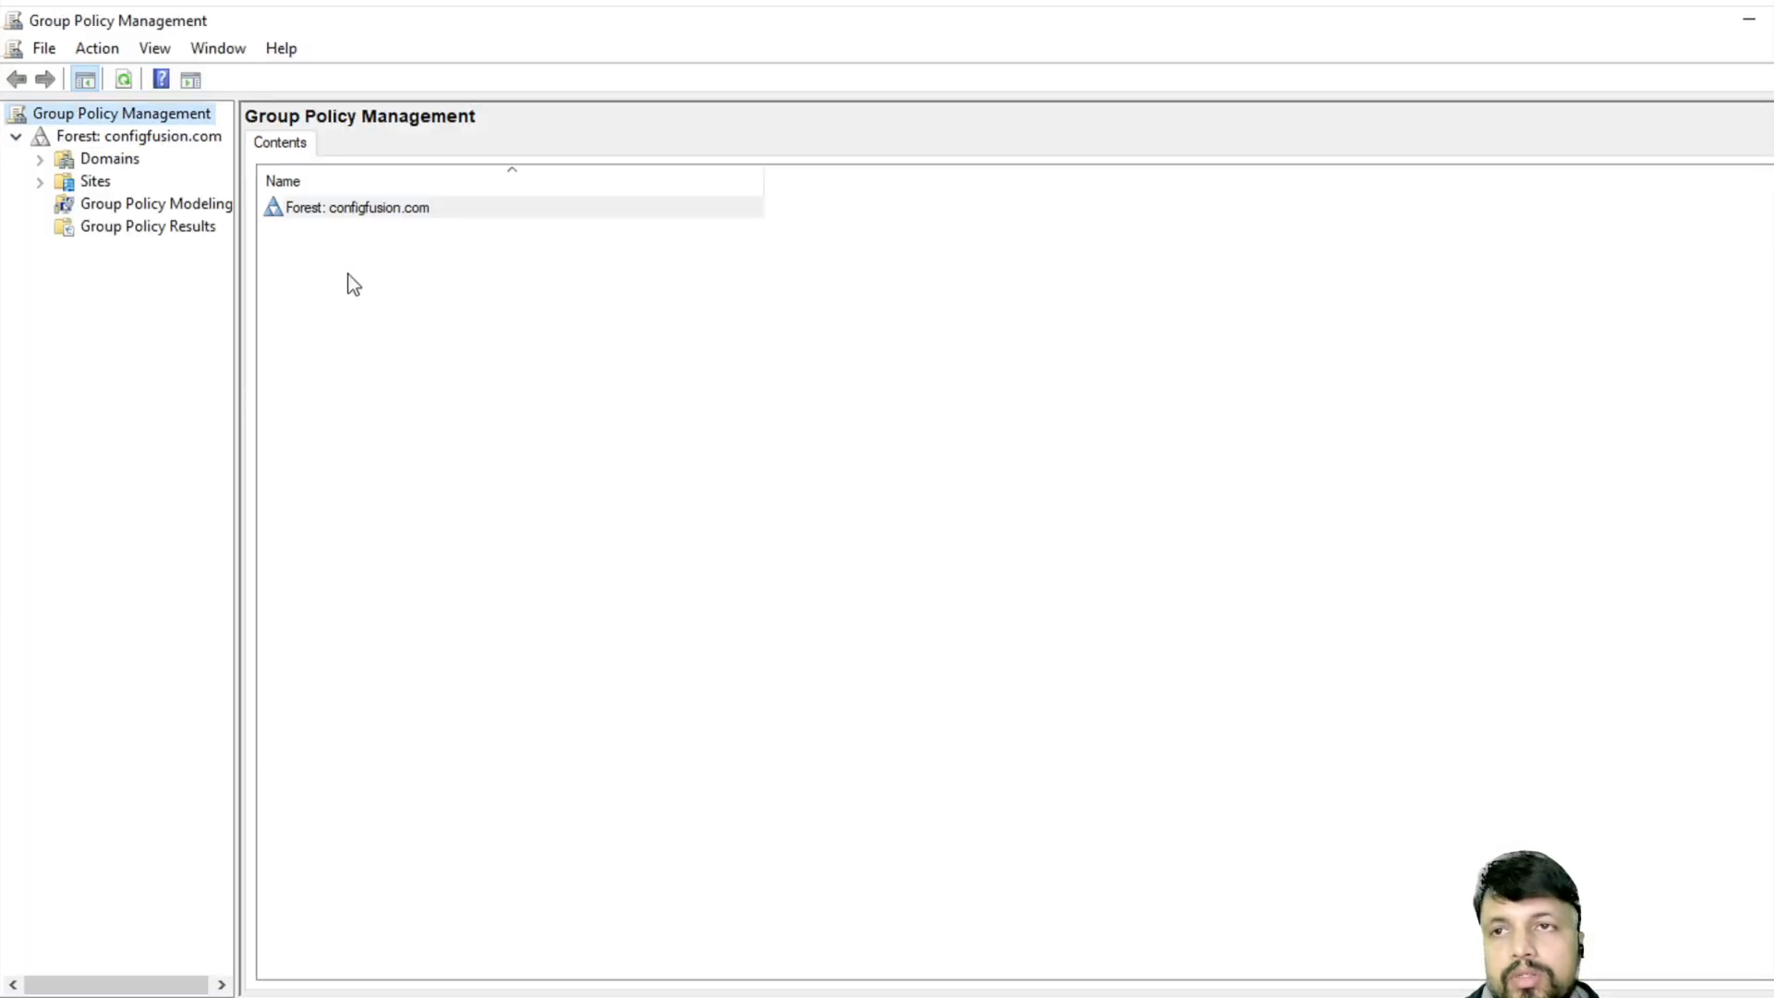
left_click_drag(236, 199, 383, 209)
left_click(43, 186)
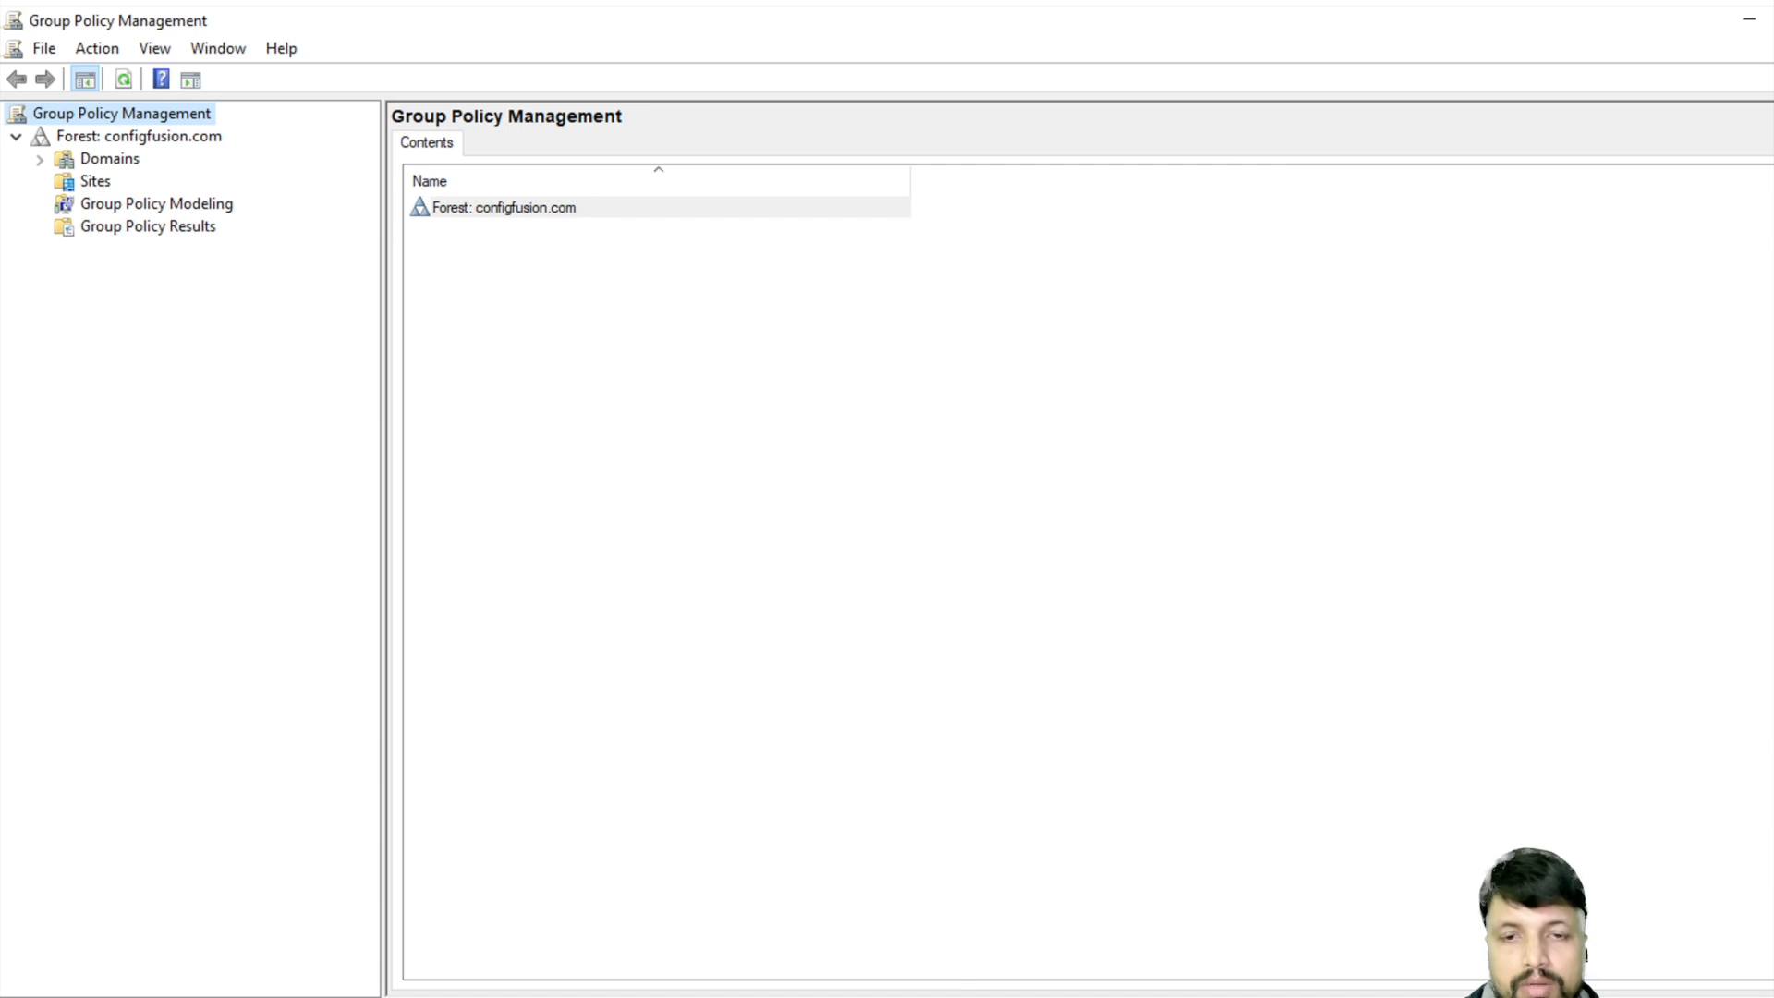
- Bring Active Directory Users and Computers forward, showing Bikash_Lab's user and bikash_test
left_click(872, 996)
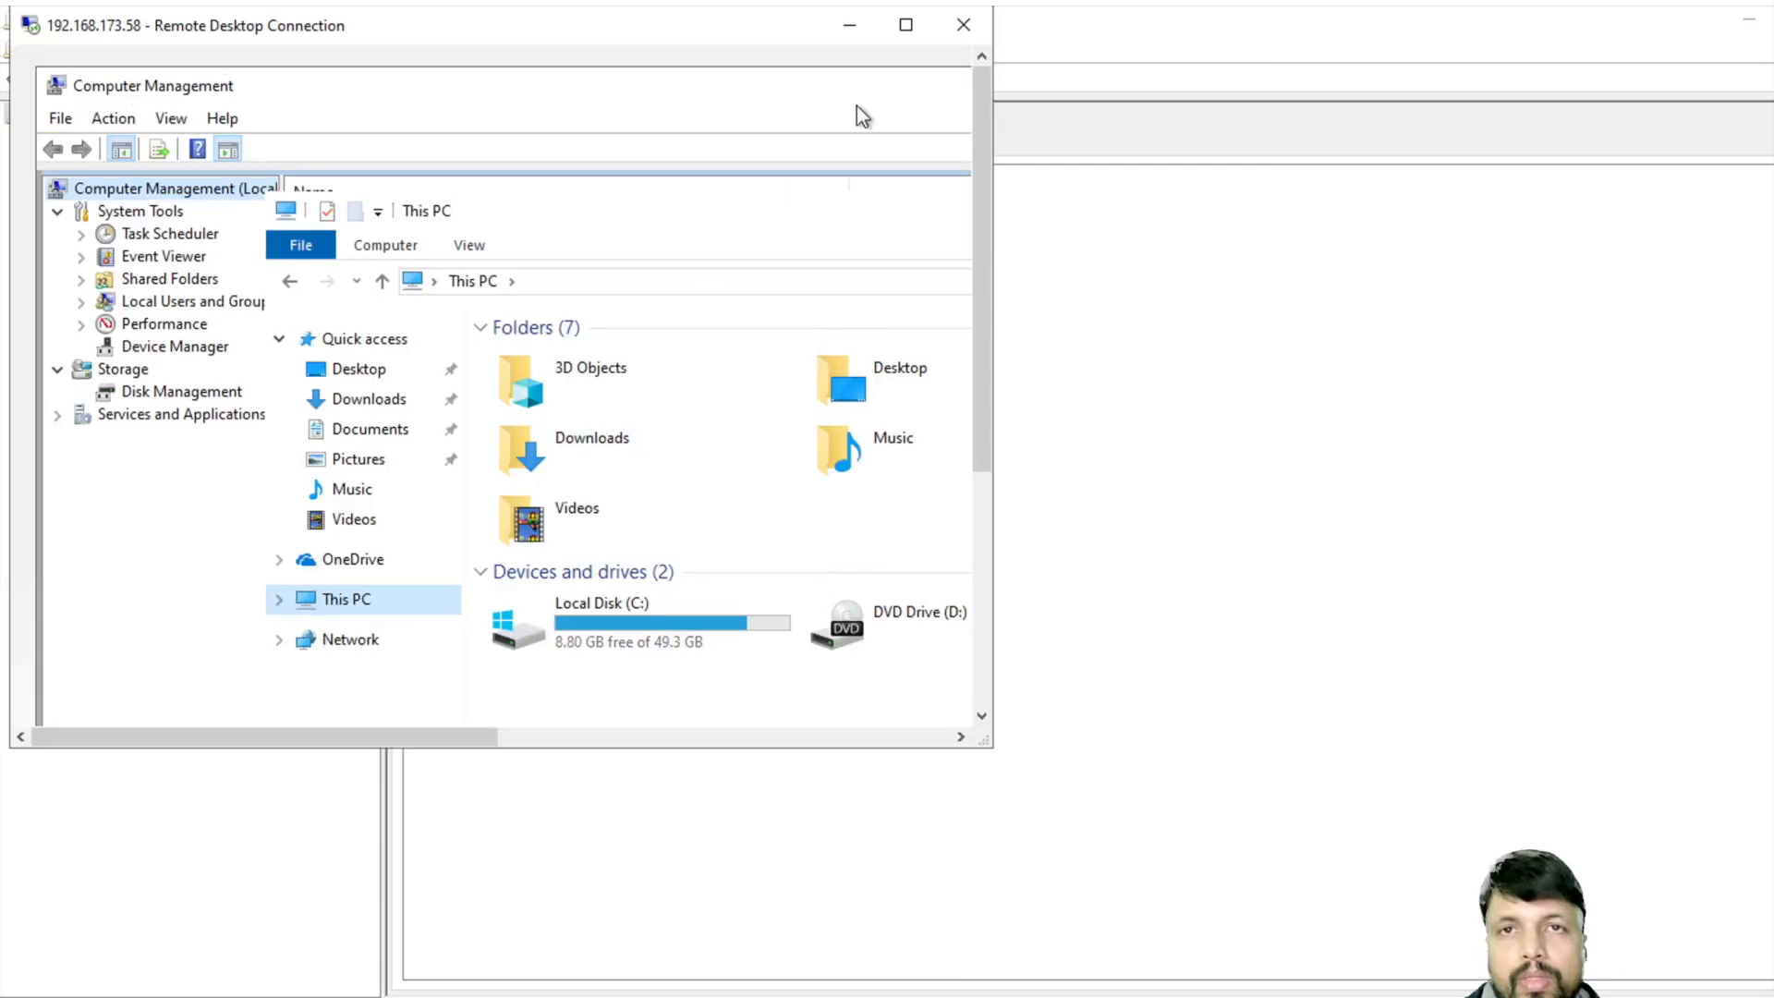
left_click(854, 35)
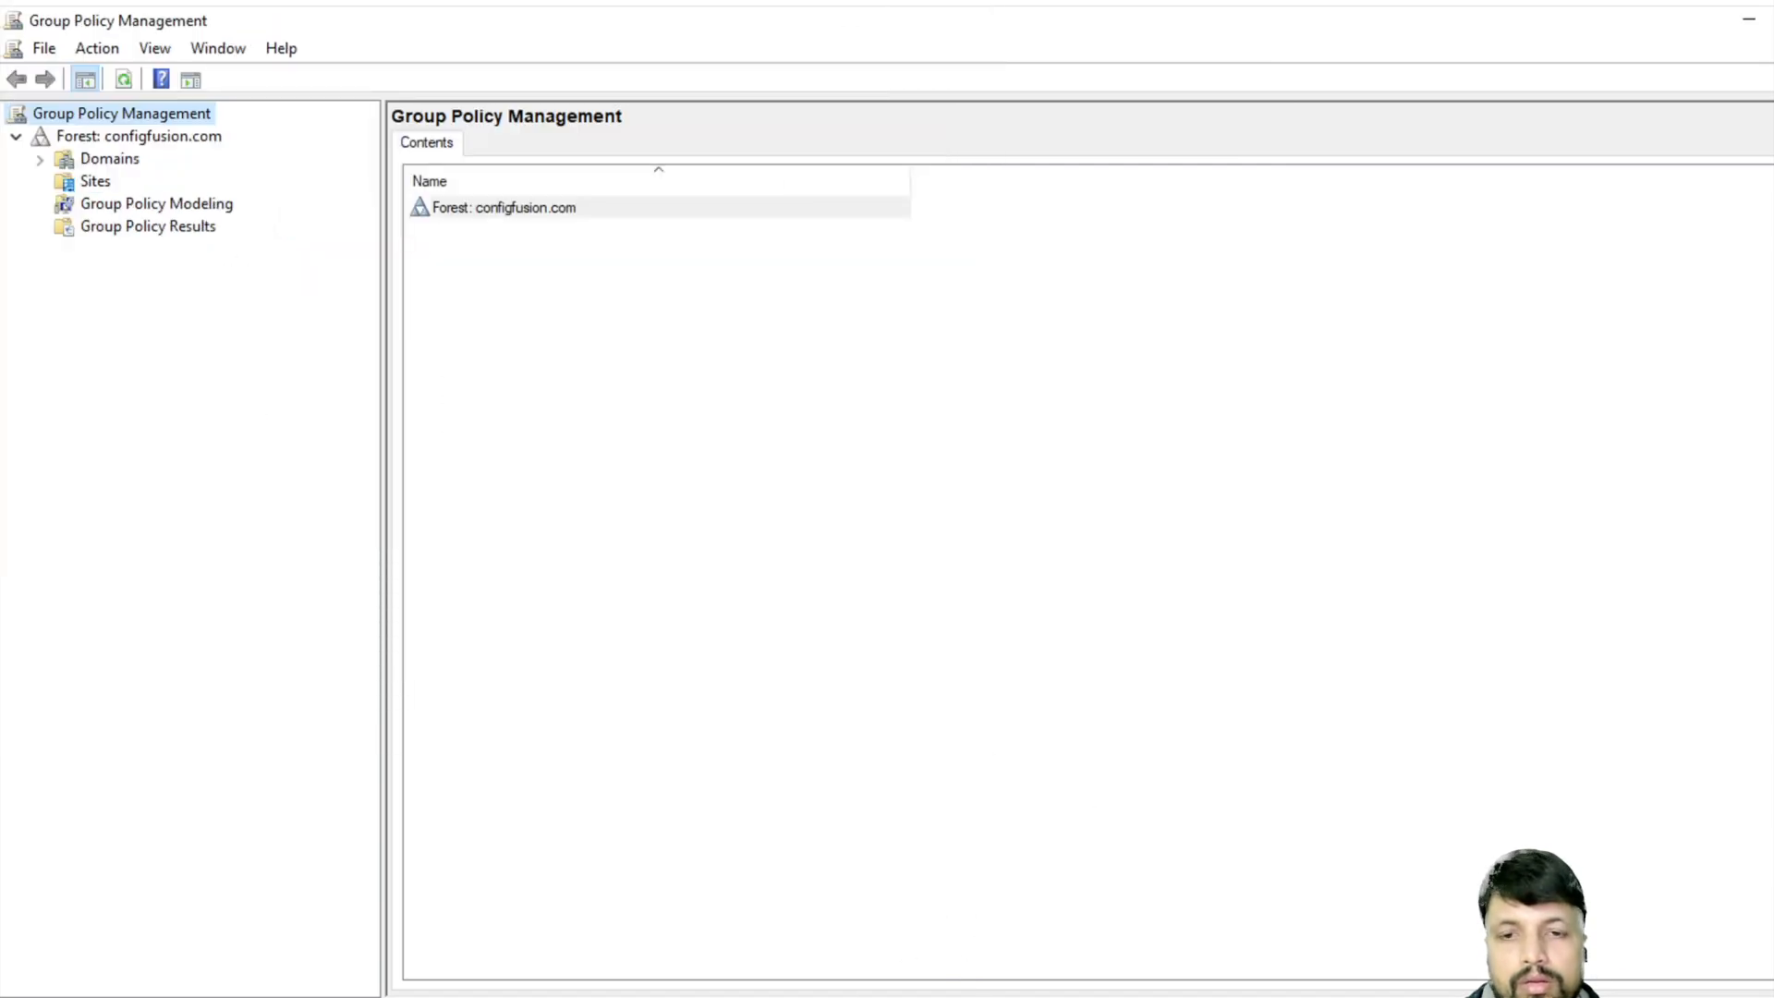
left_click(669, 995)
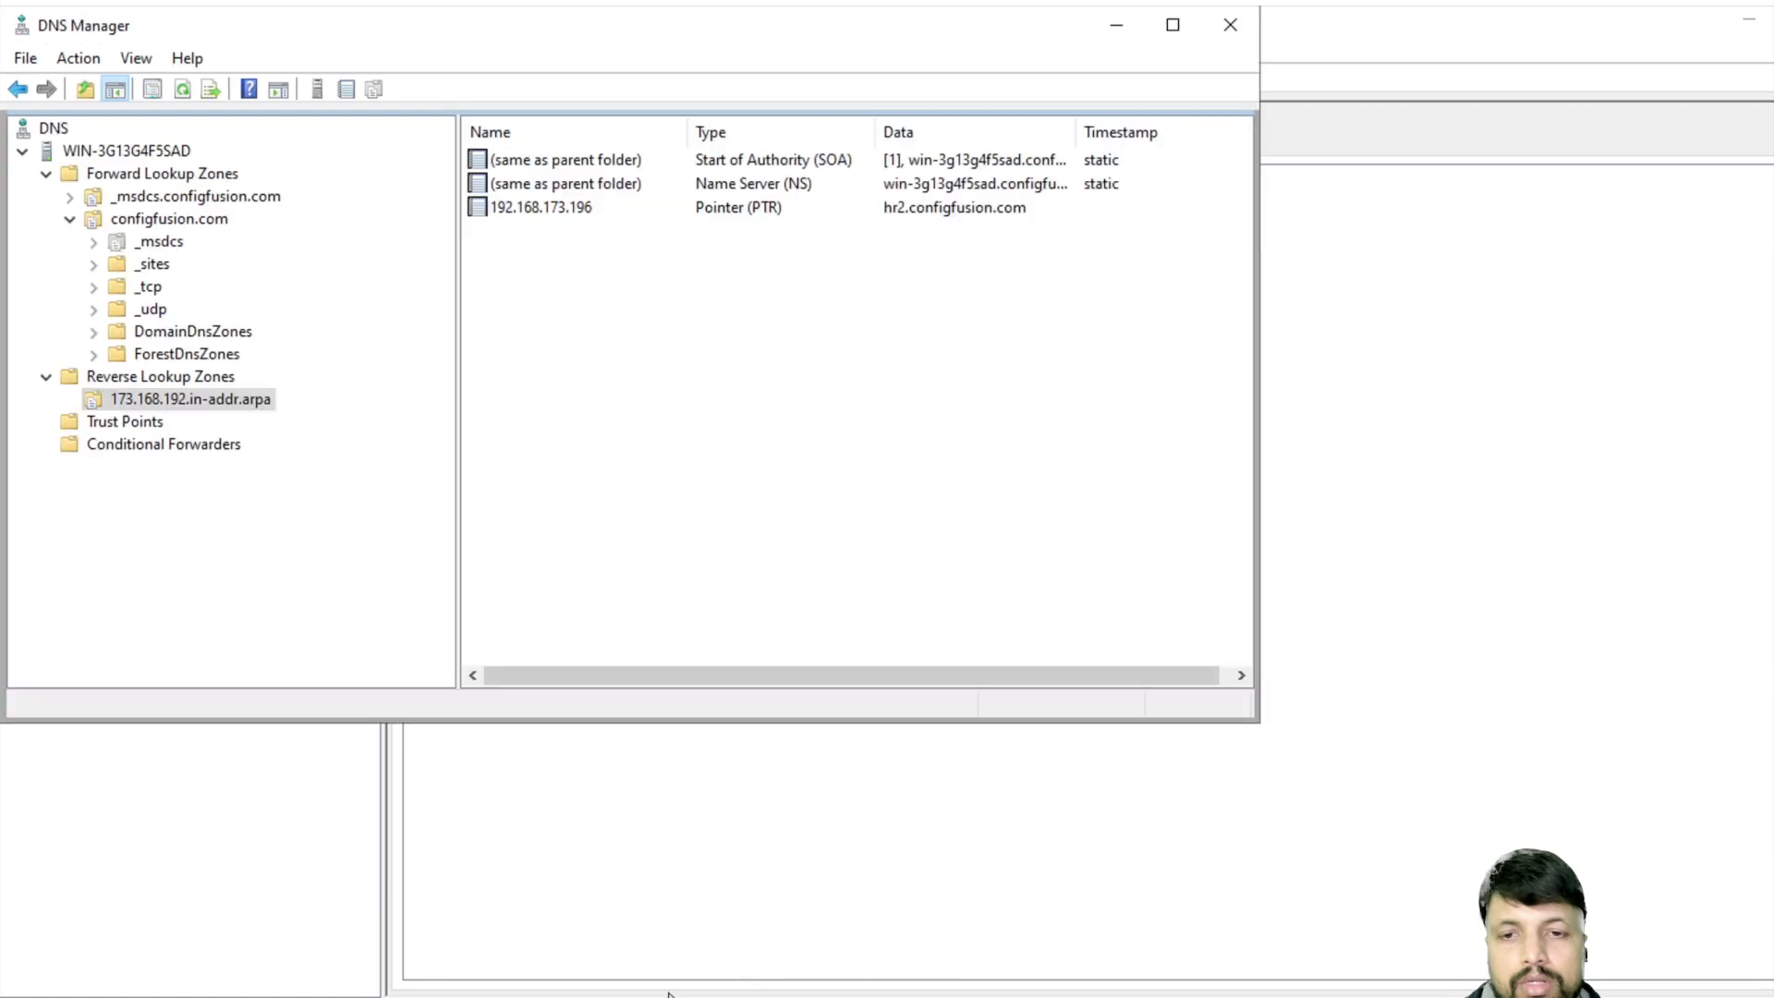
left_click(708, 995)
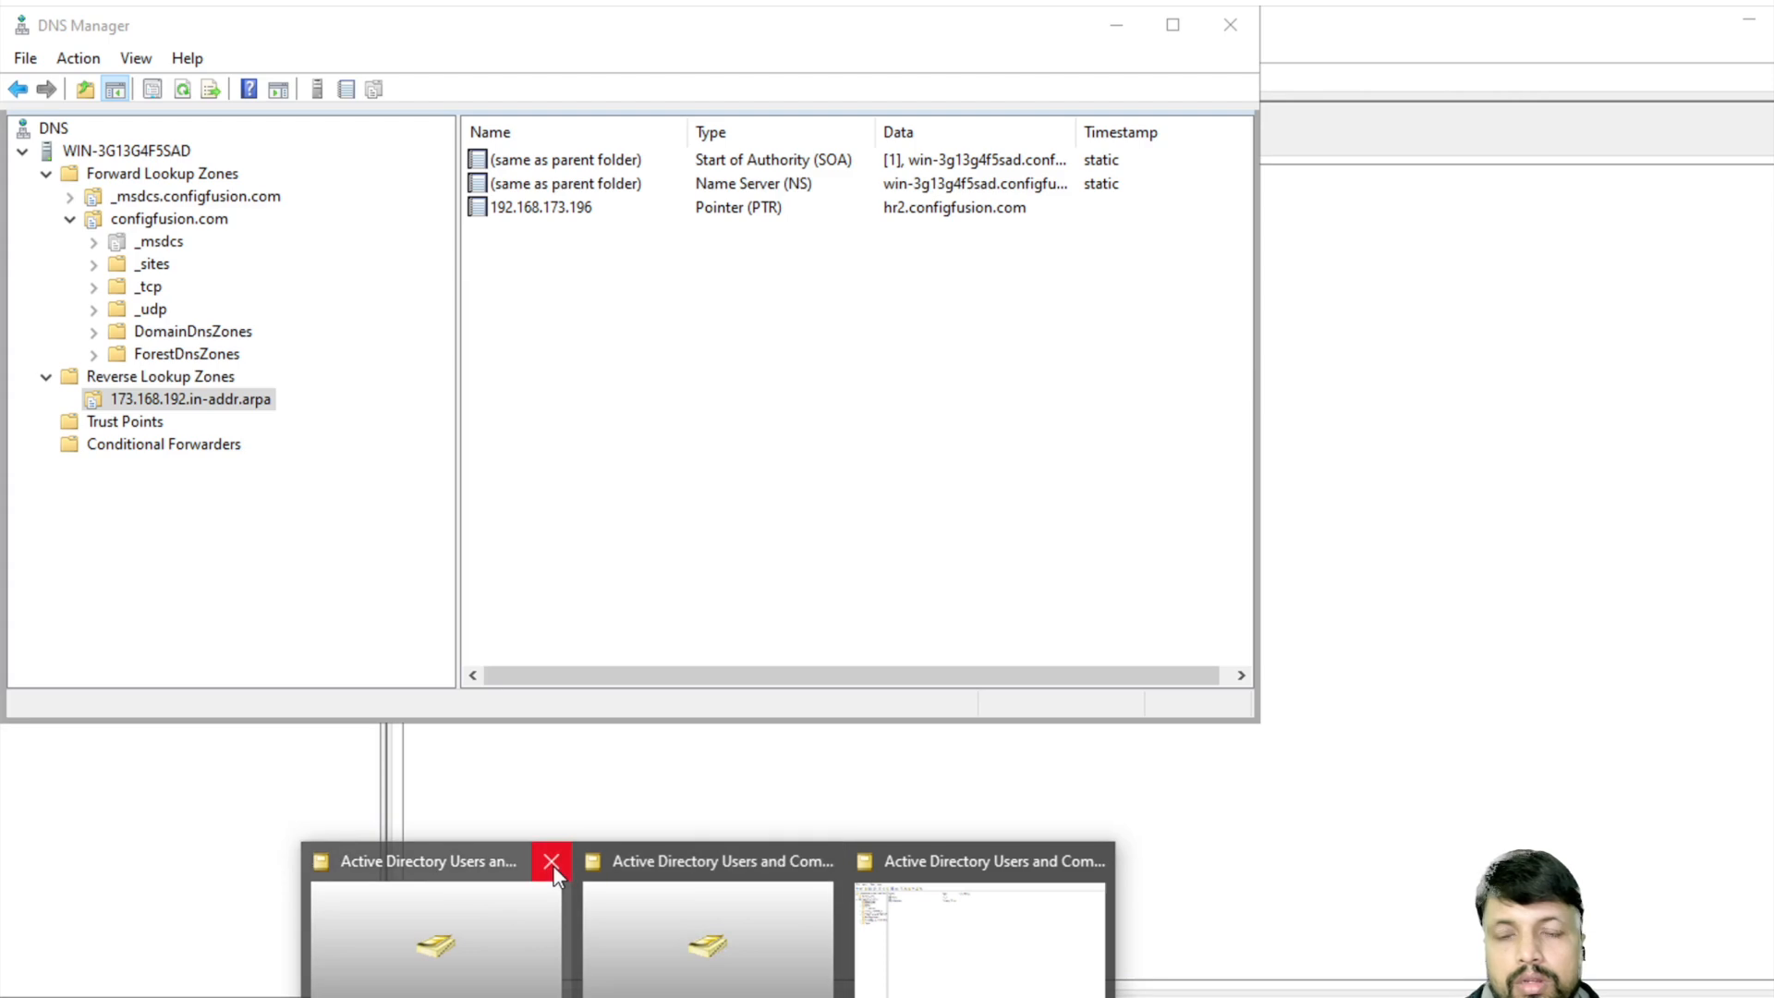
left_click(991, 933)
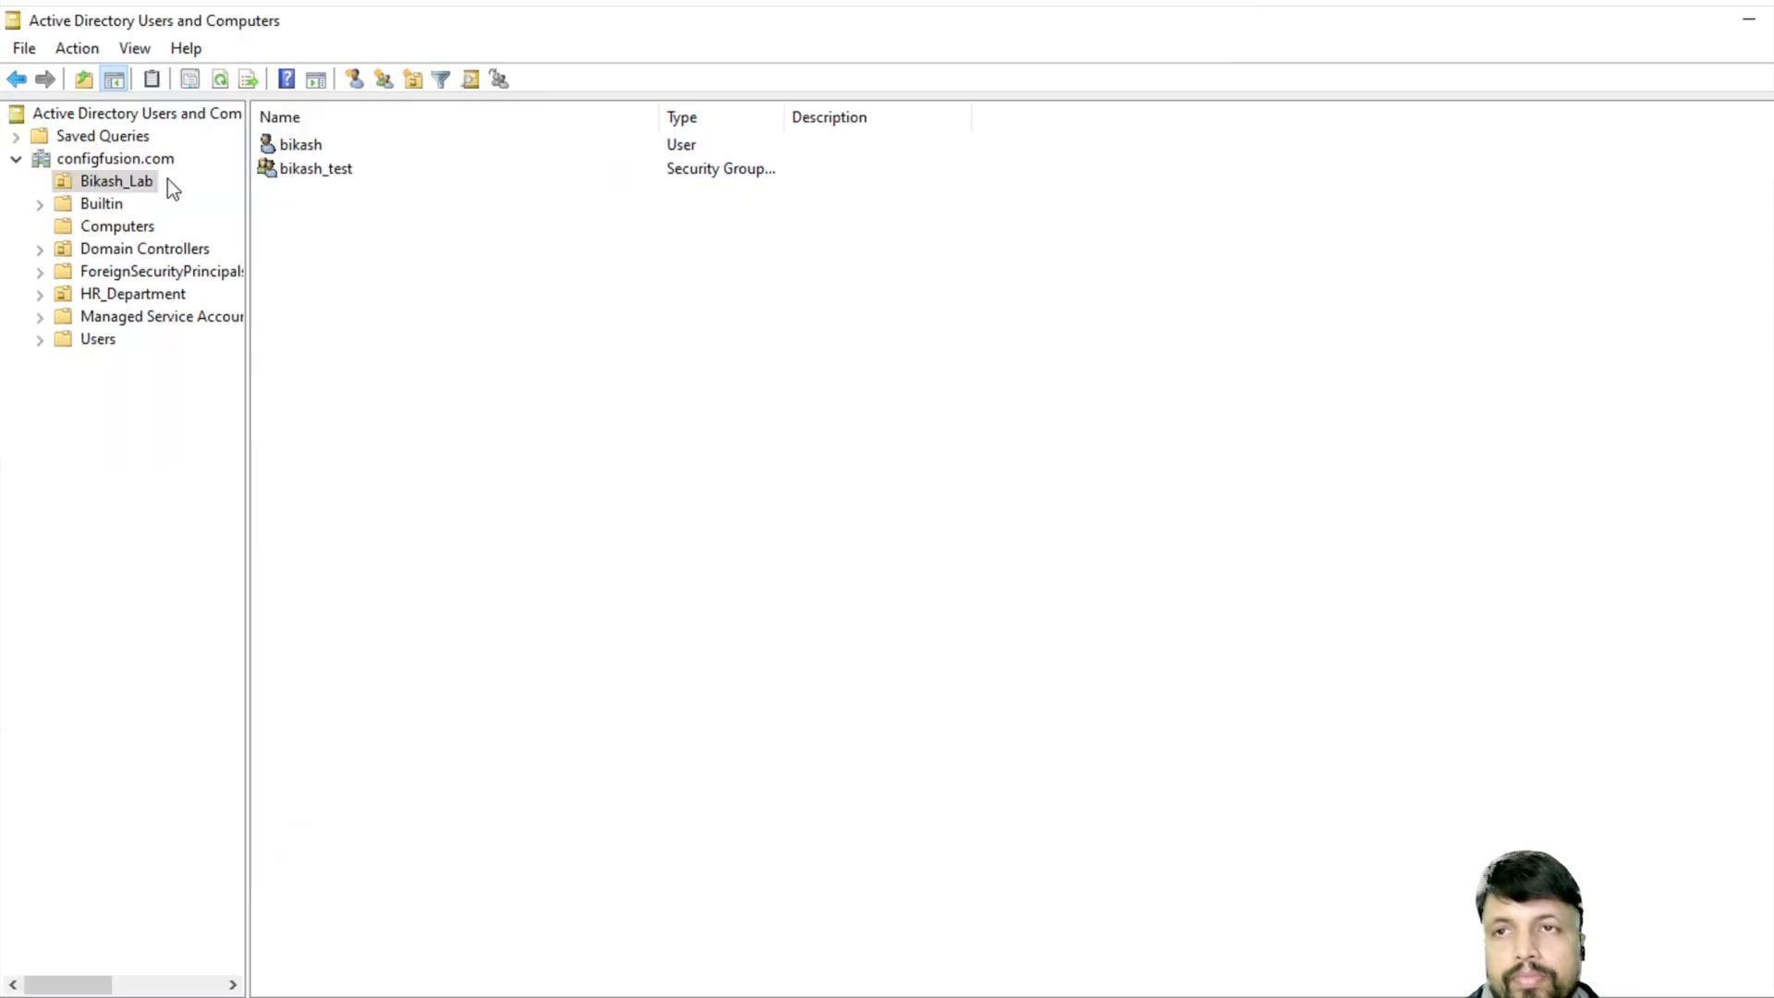
- Expand Domains > configfusion.com to list Bikash_Lab, HR_Department and Group Policy Objects
left_click(305, 170)
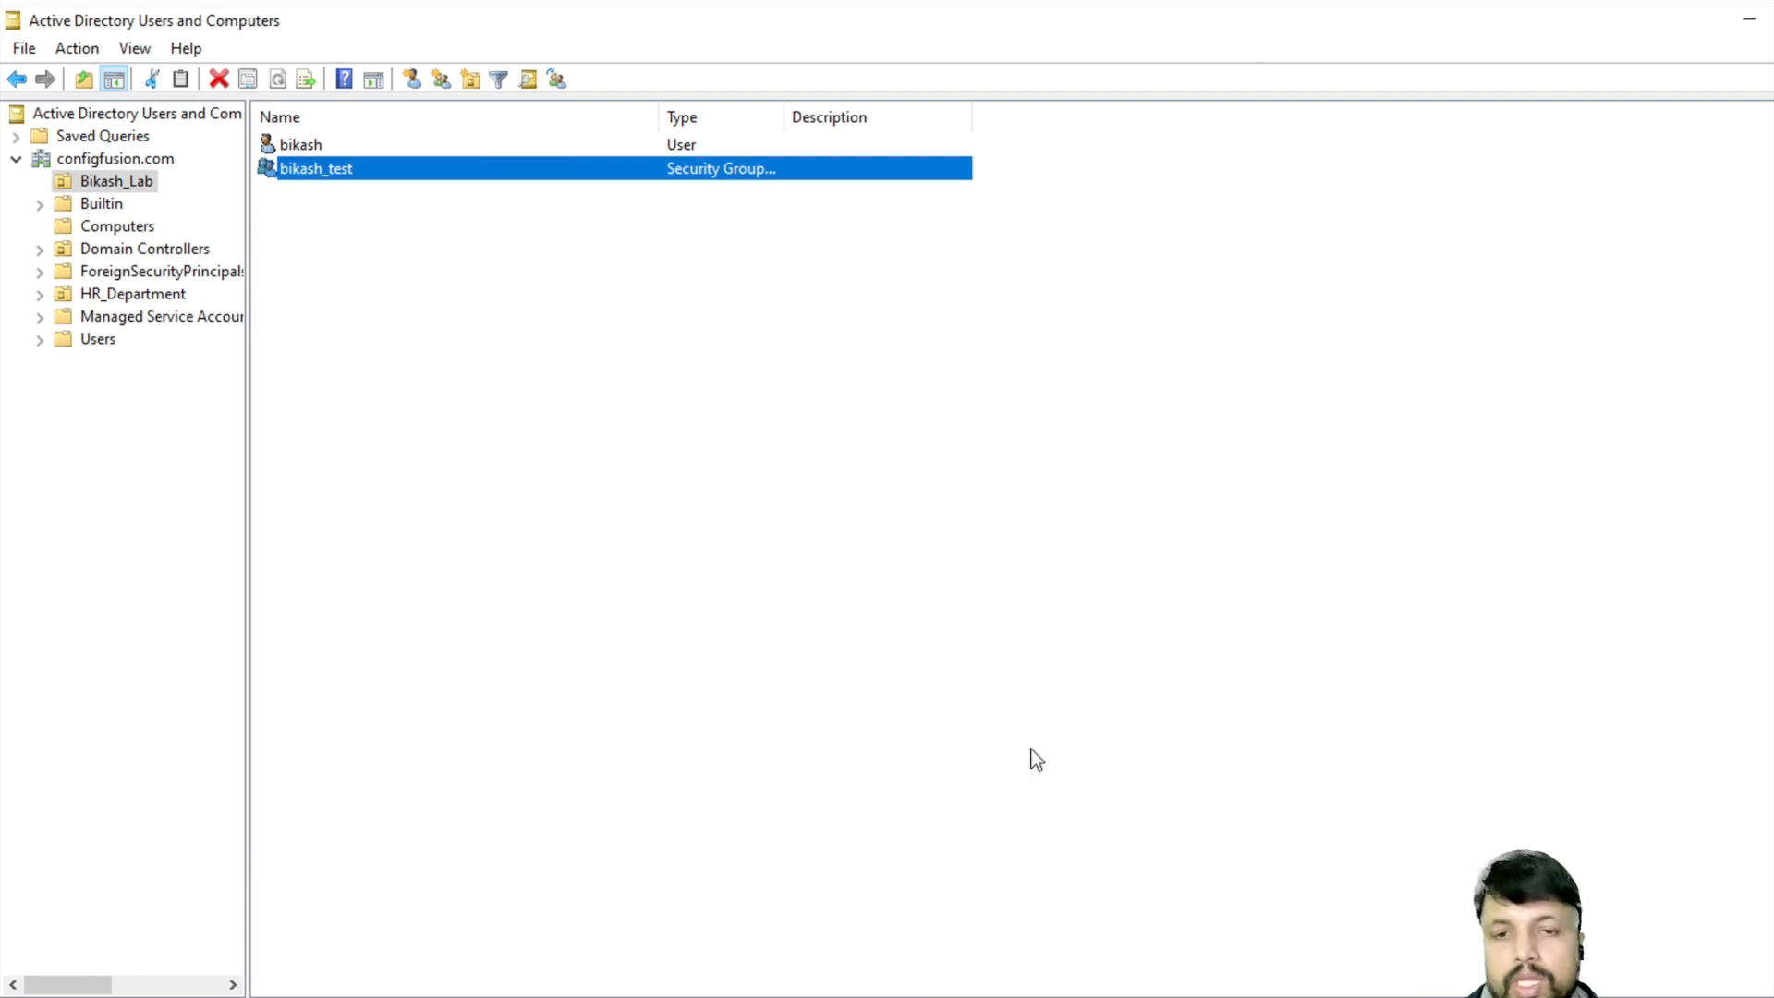
mouse_move(892, 997)
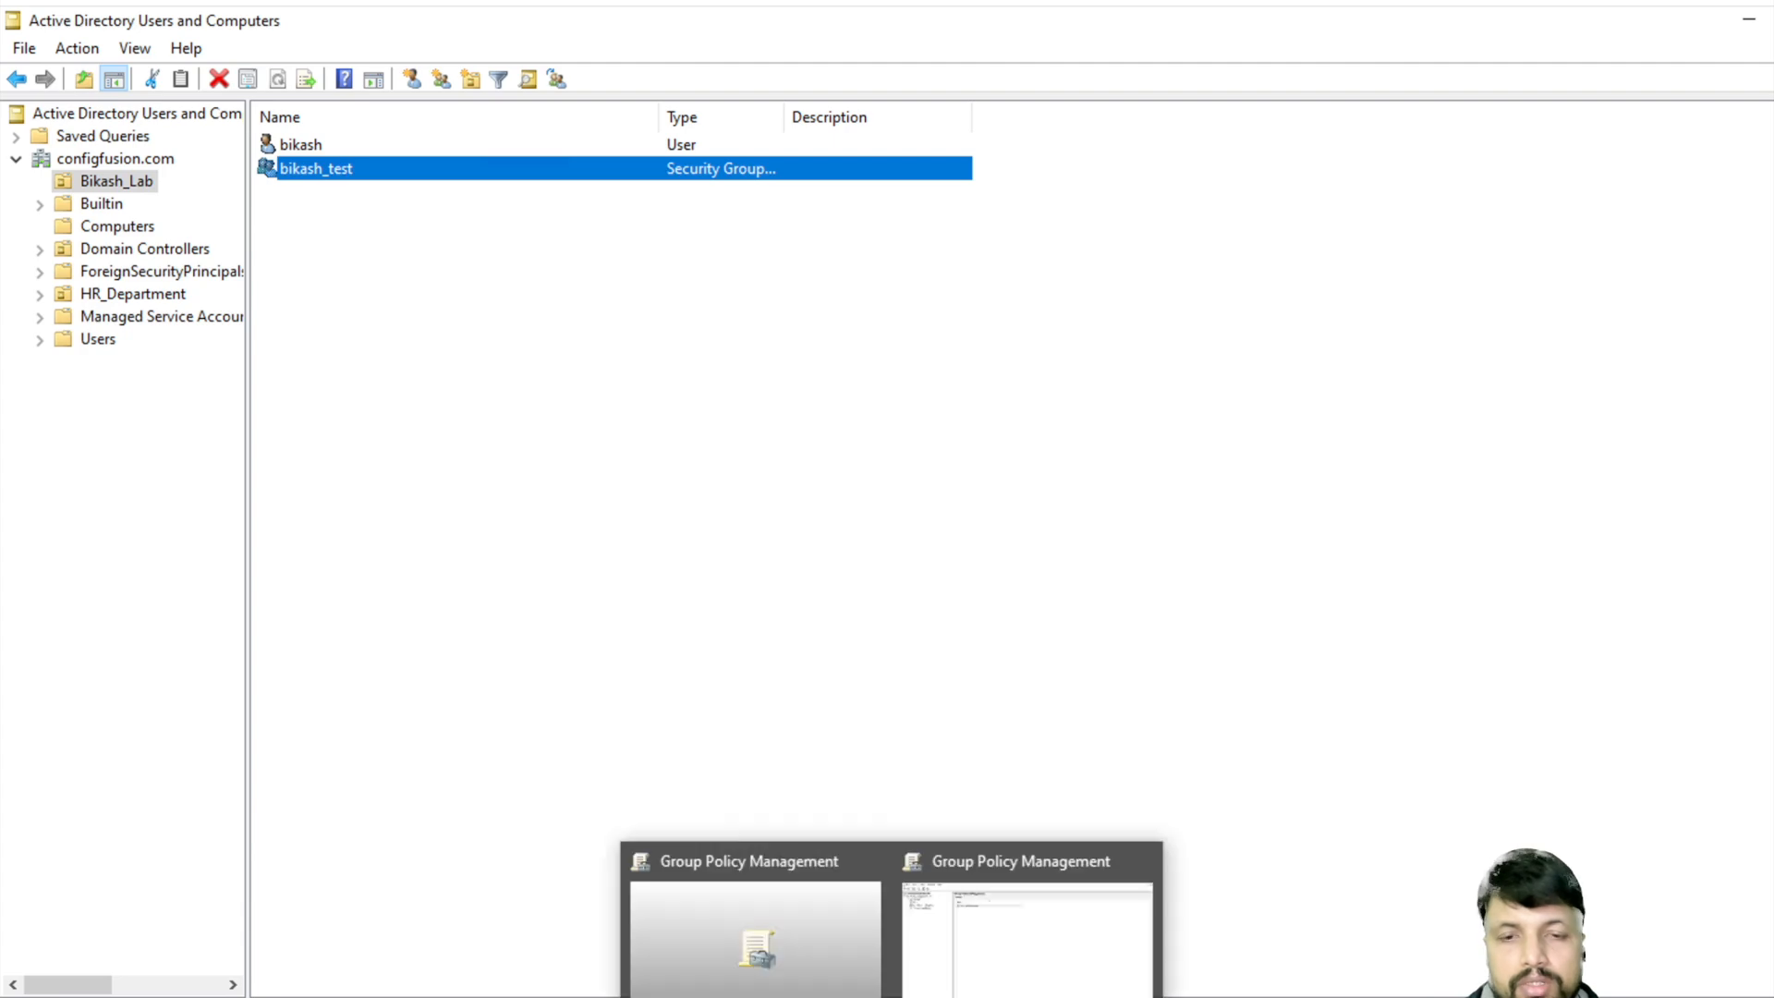
left_click(1066, 951)
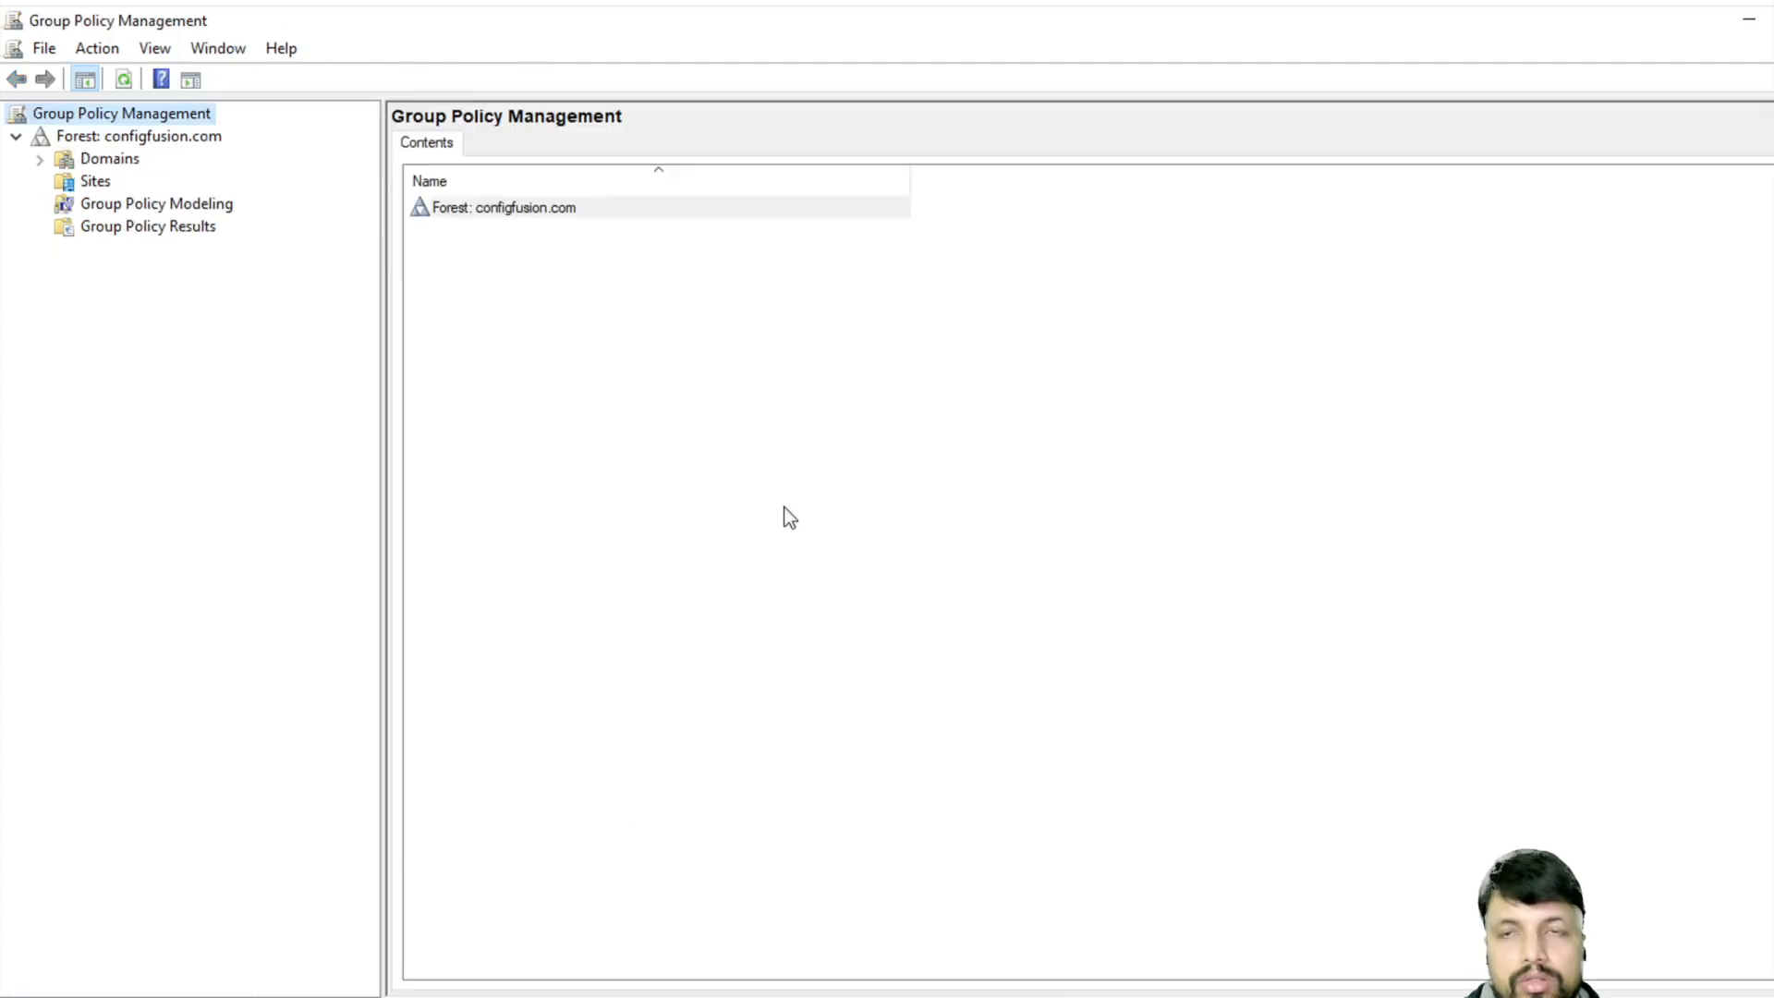
left_click(40, 159)
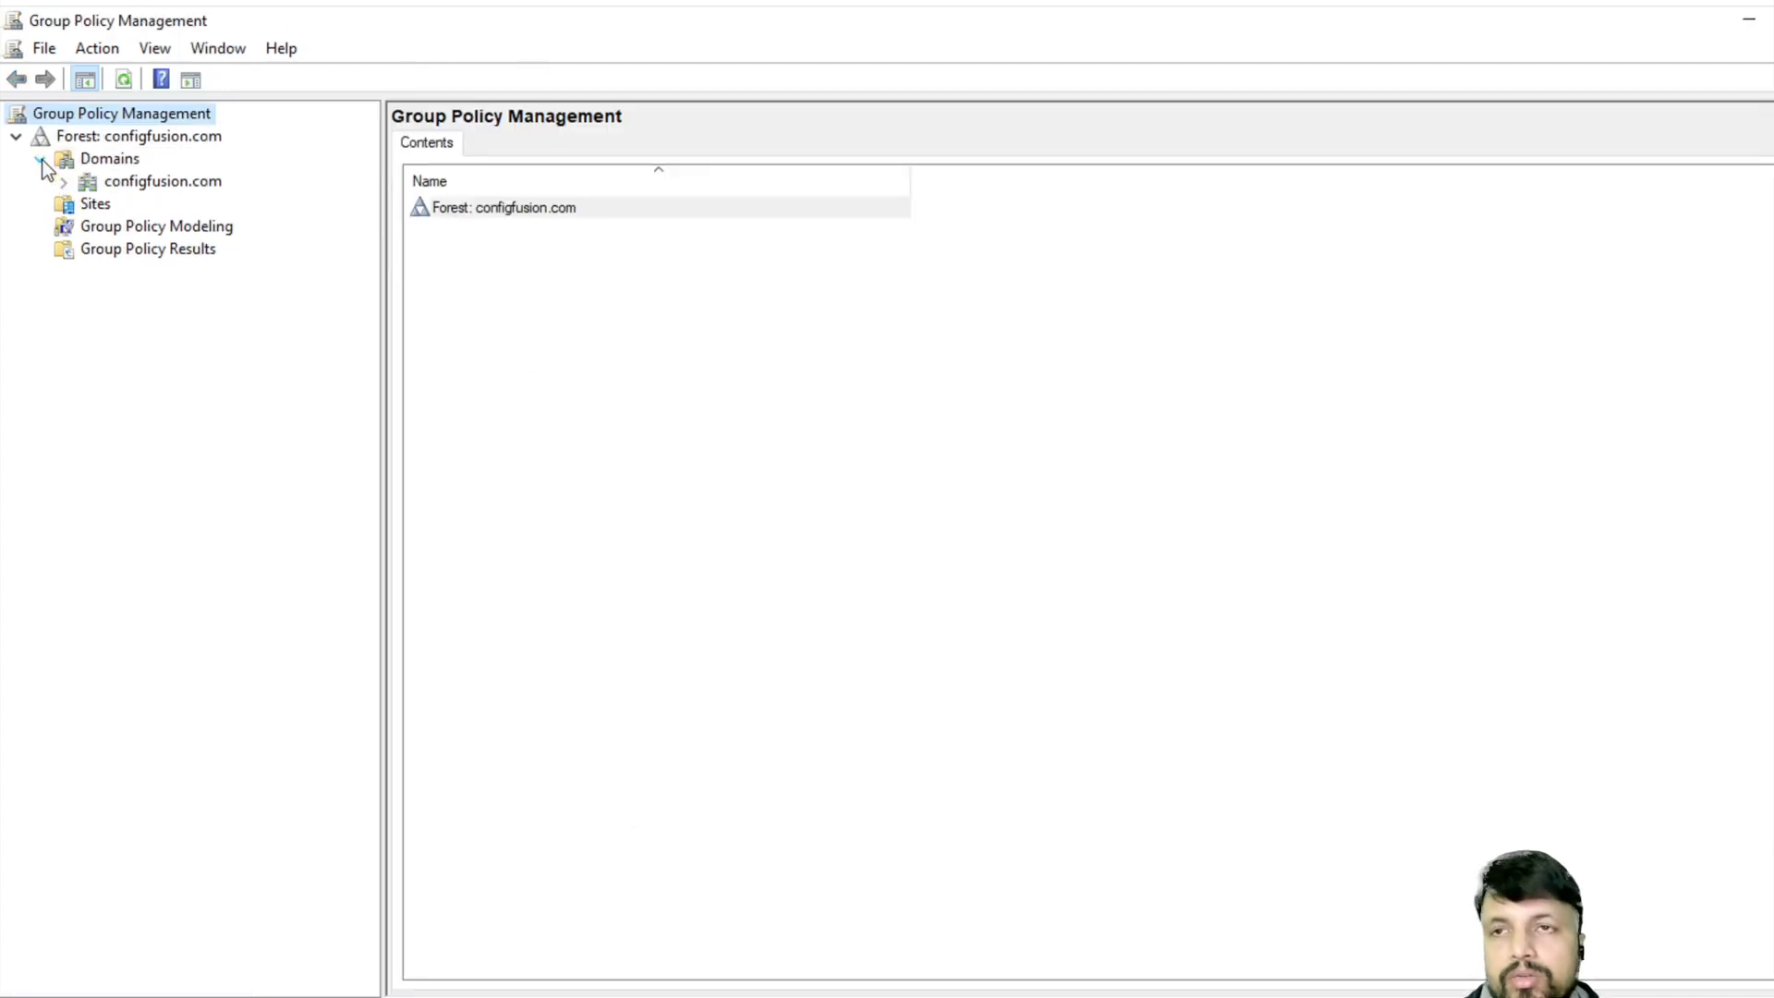
left_click(63, 182)
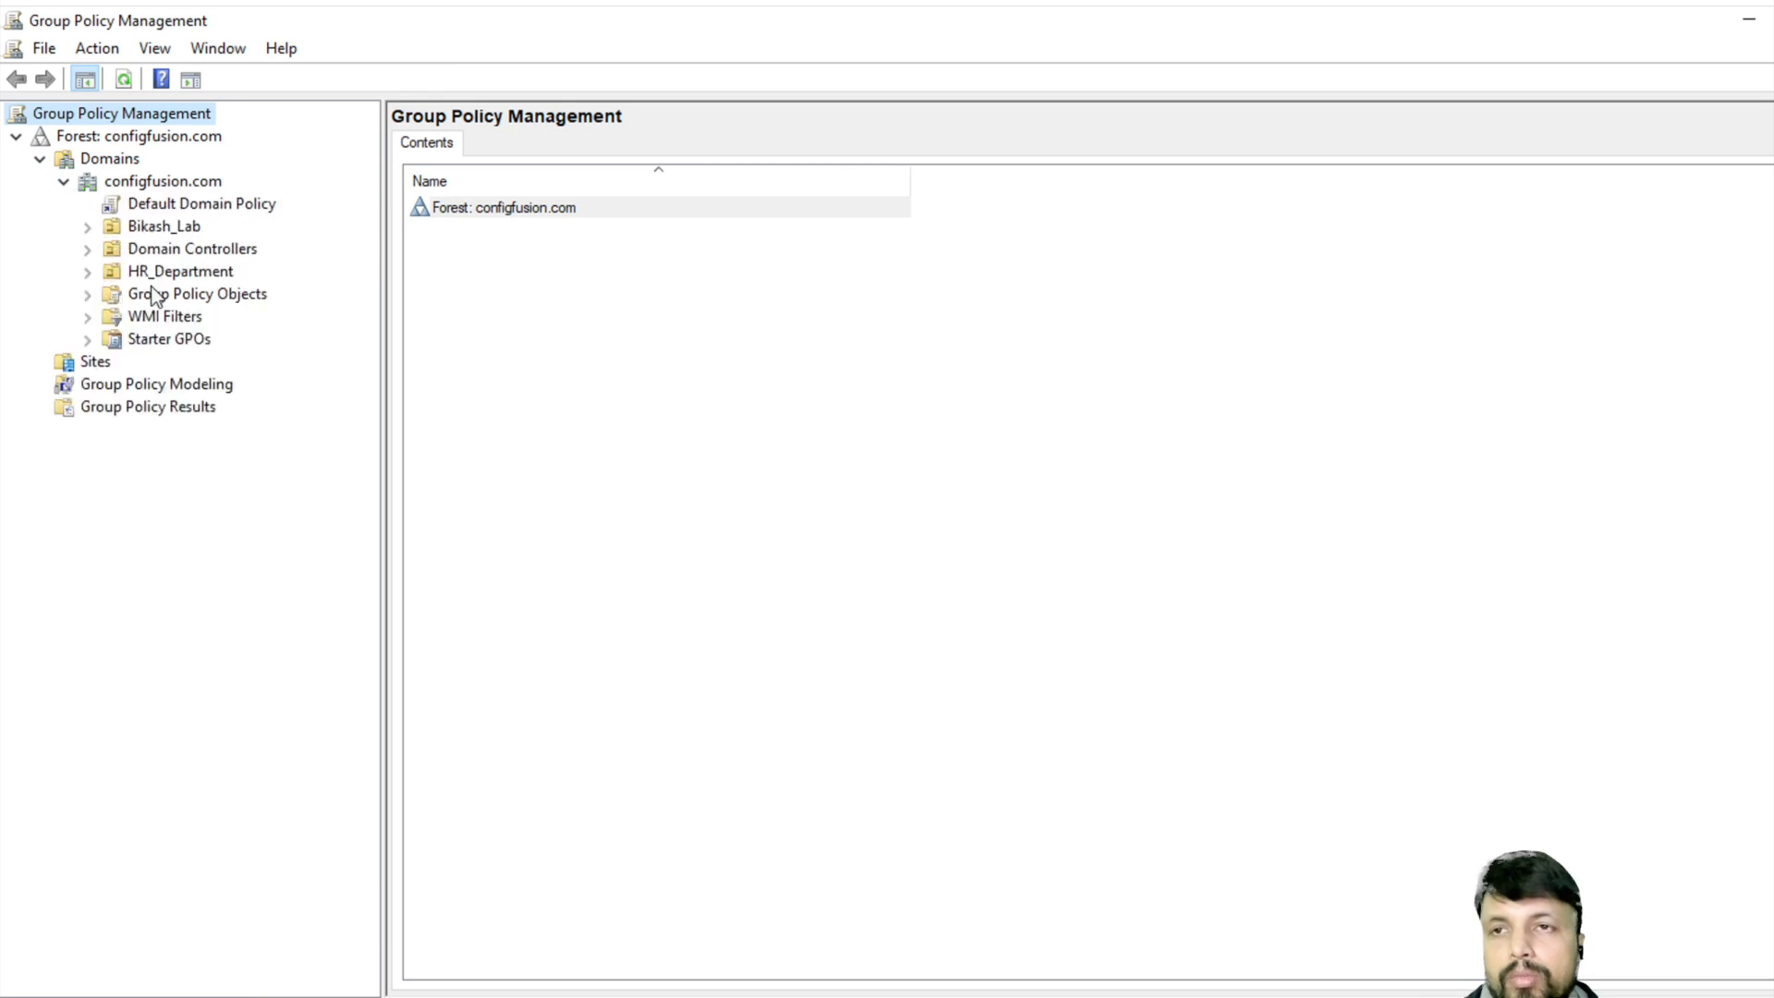
- Create a GPO named 'Prevent Unauthorized Software' linked to the configfusion.com domain
left_click(150, 184)
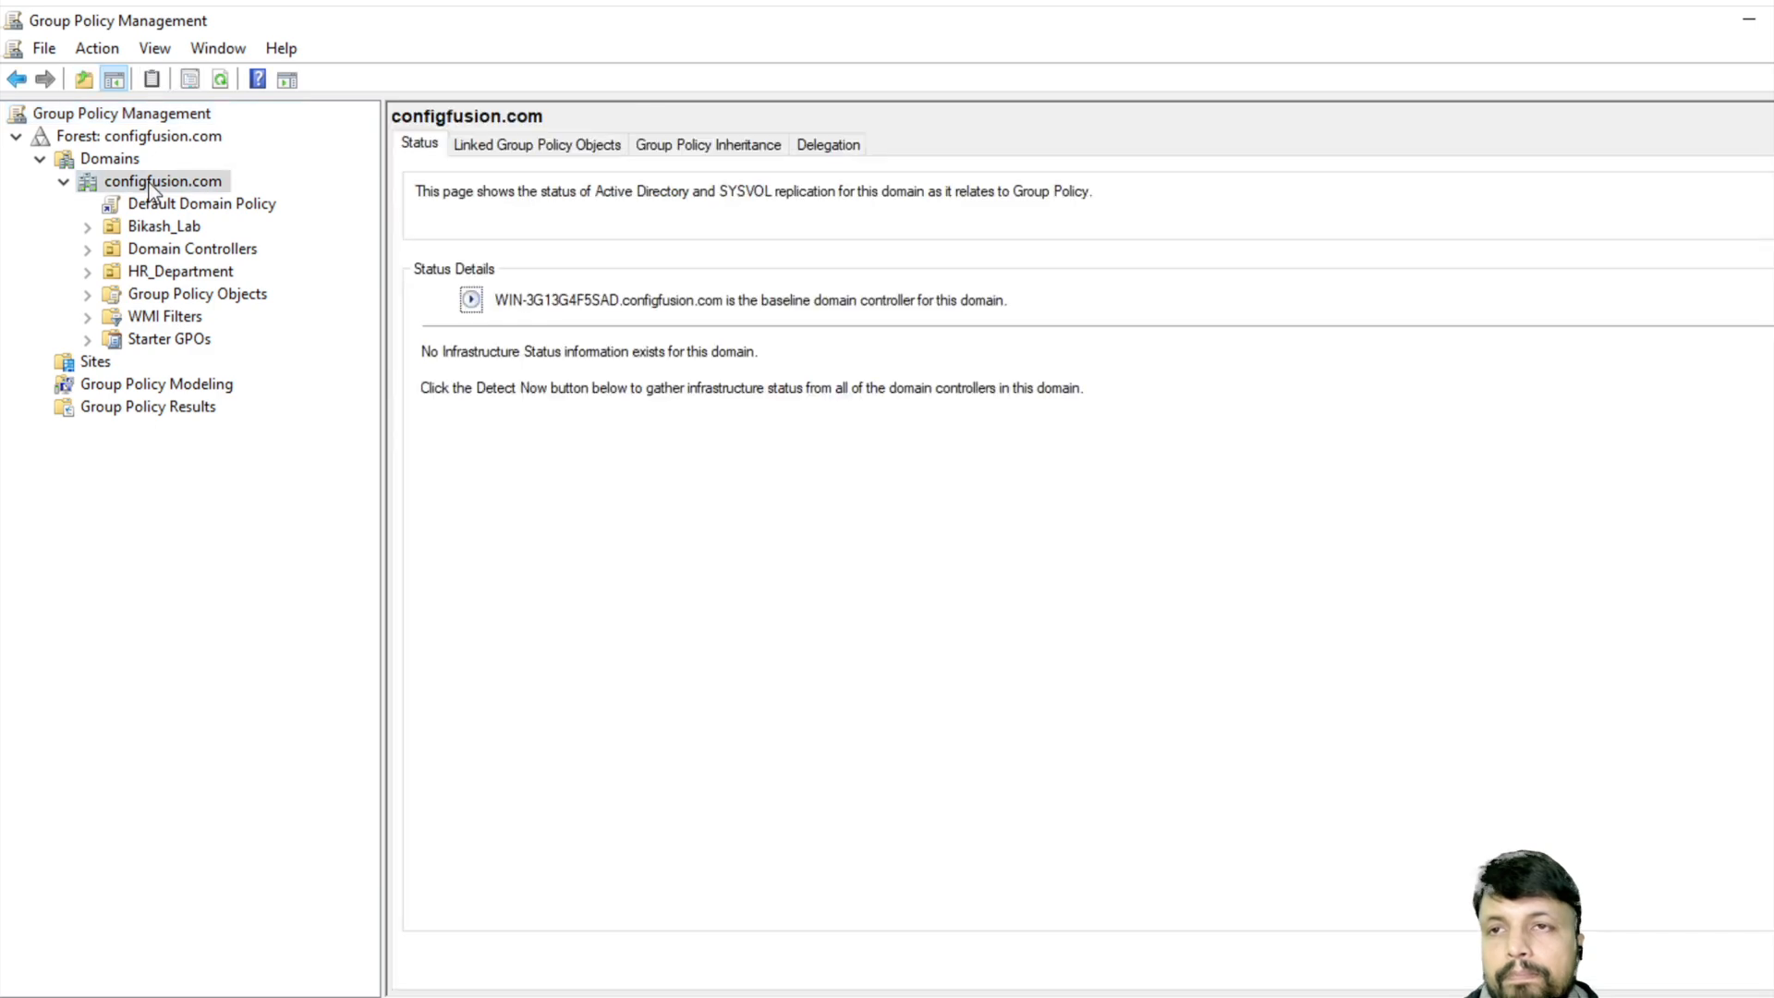
right_click(151, 186)
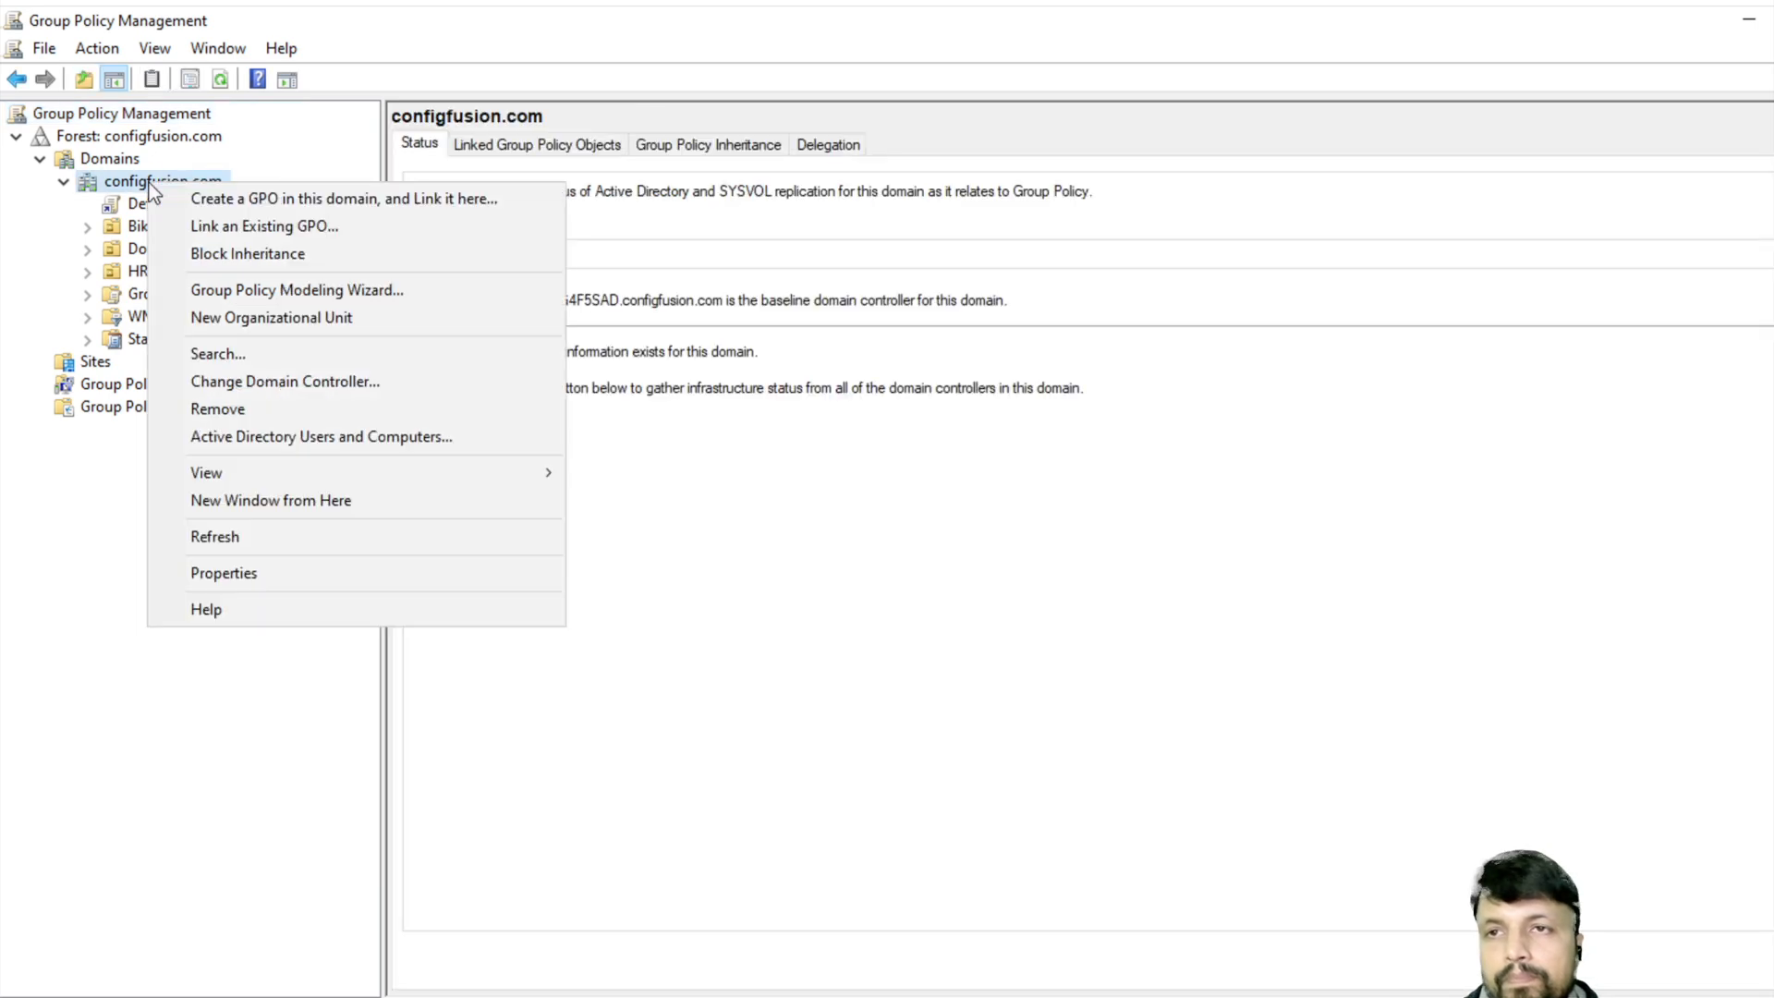
left_click(255, 203)
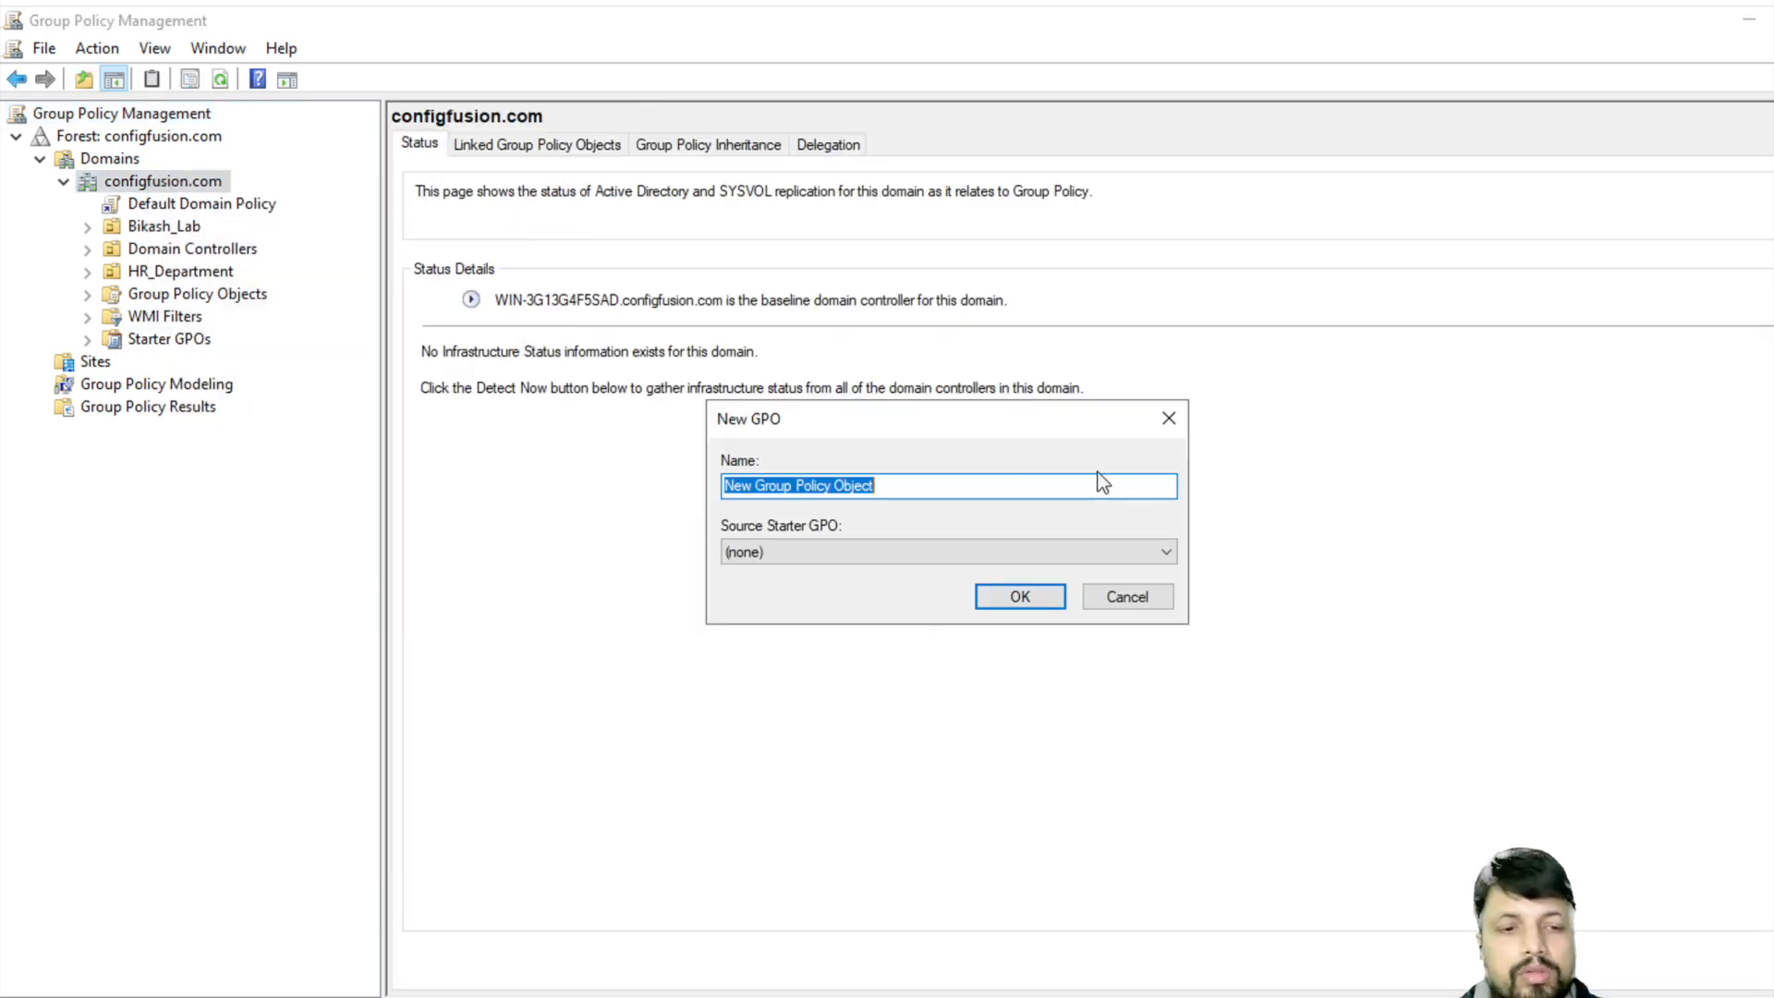
key("BackSpace")
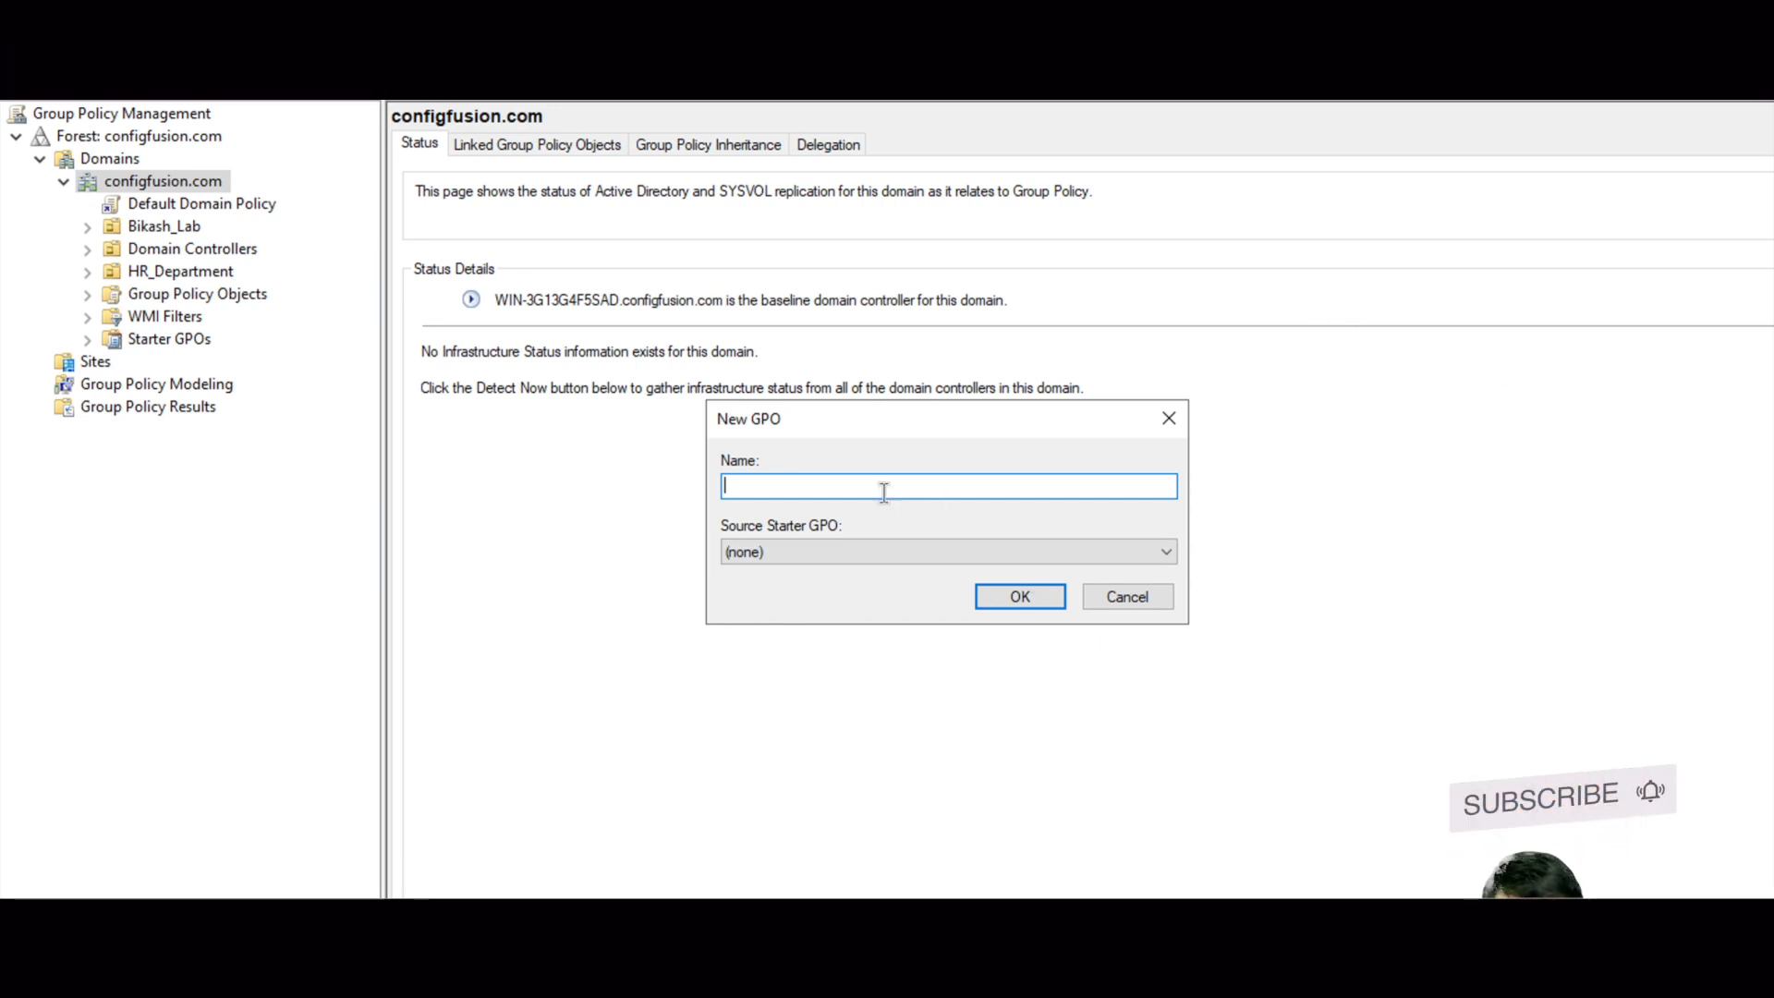
type("Prevent Unauthorized Software")
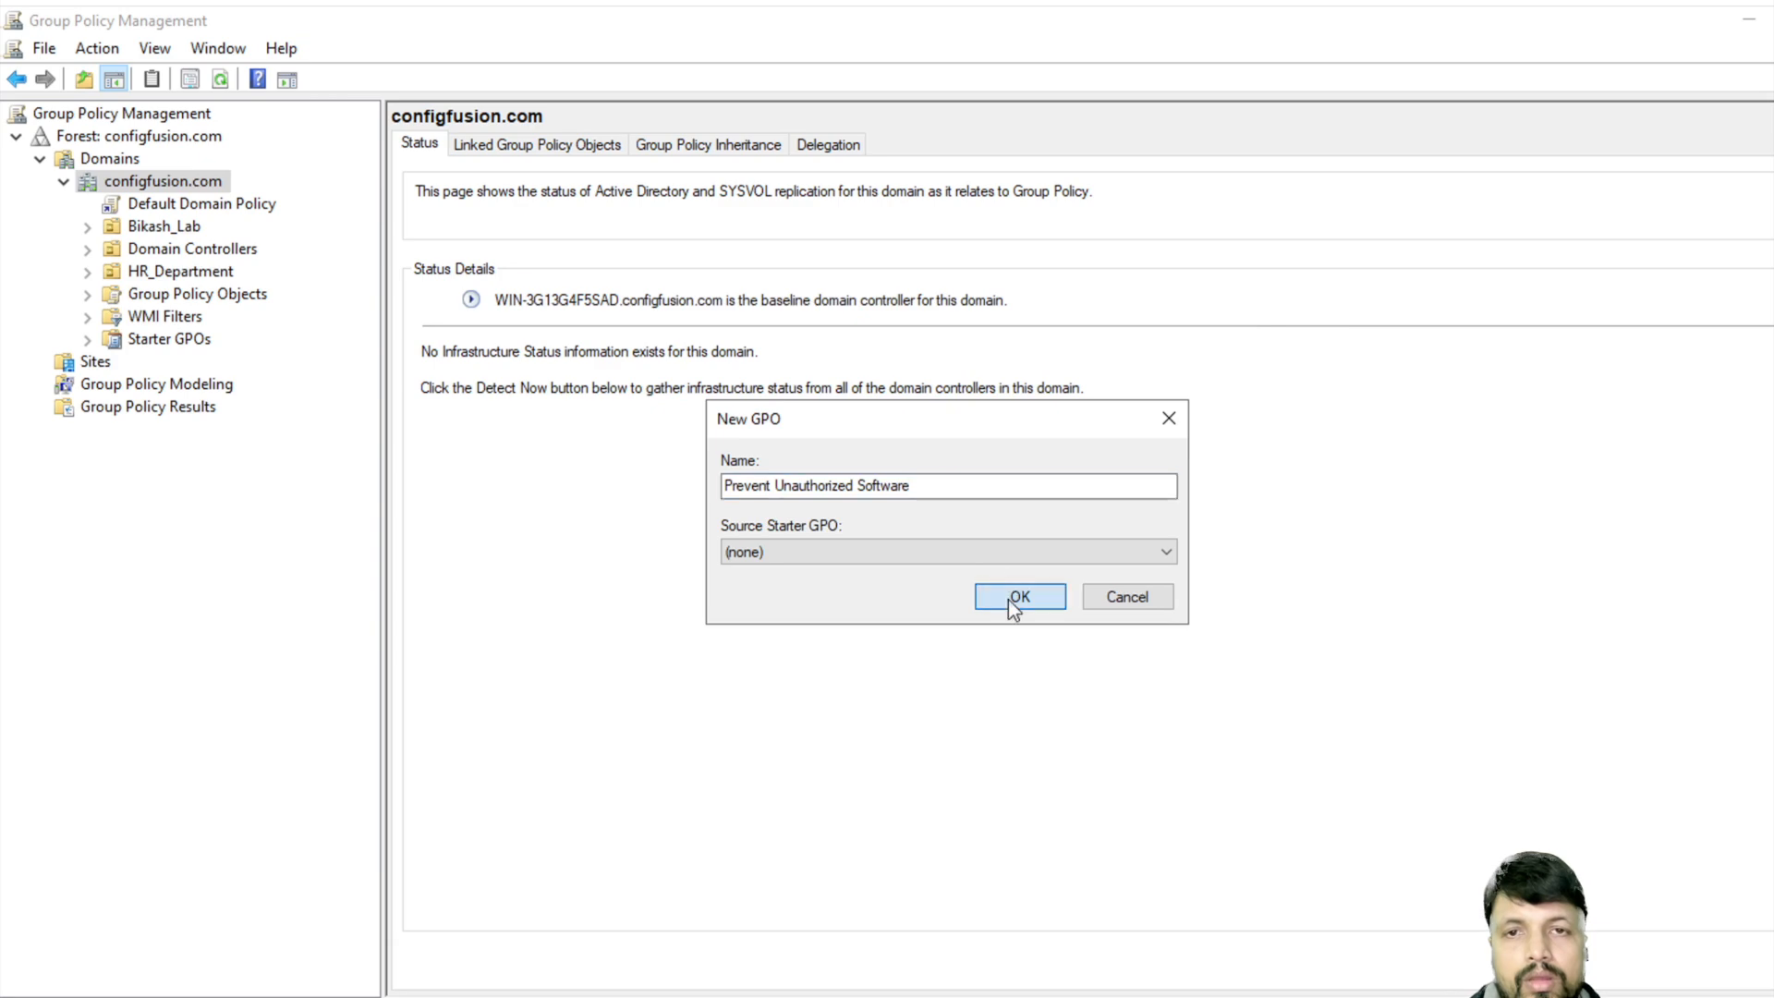
left_click(1013, 600)
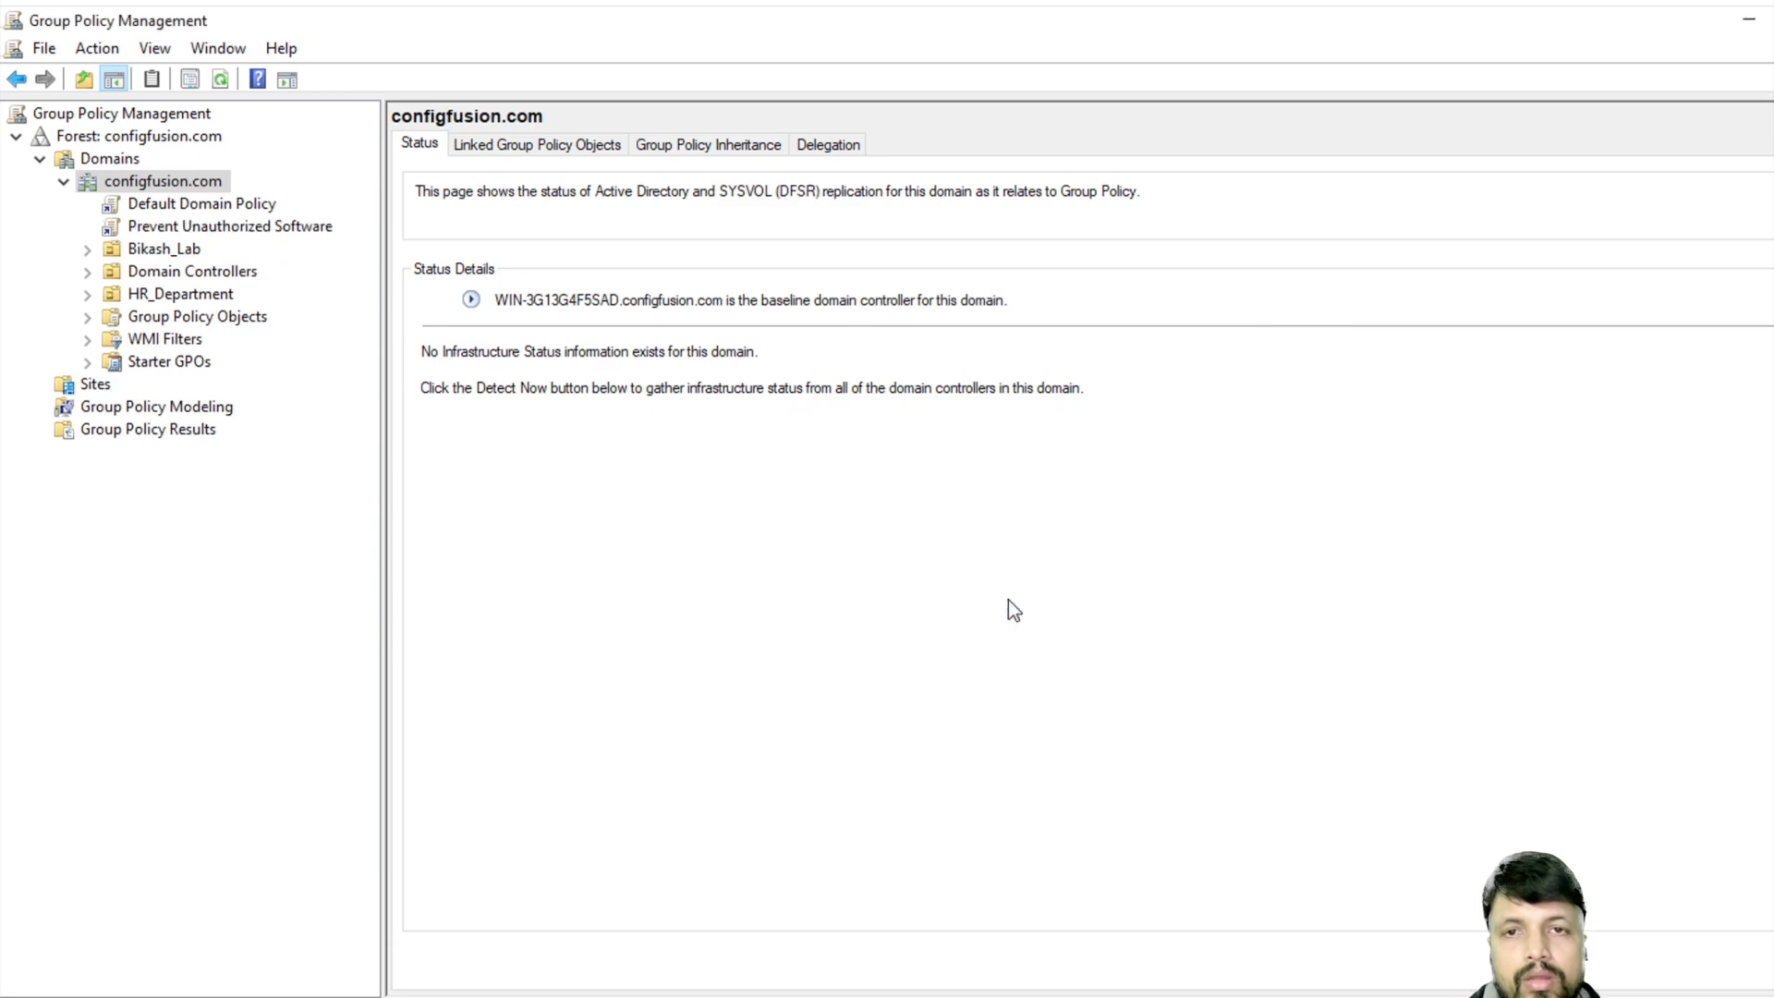
- Select the new GPO link and expand HR_Department and Bikash_Lab to check their linked GPOs
left_click(191, 230)
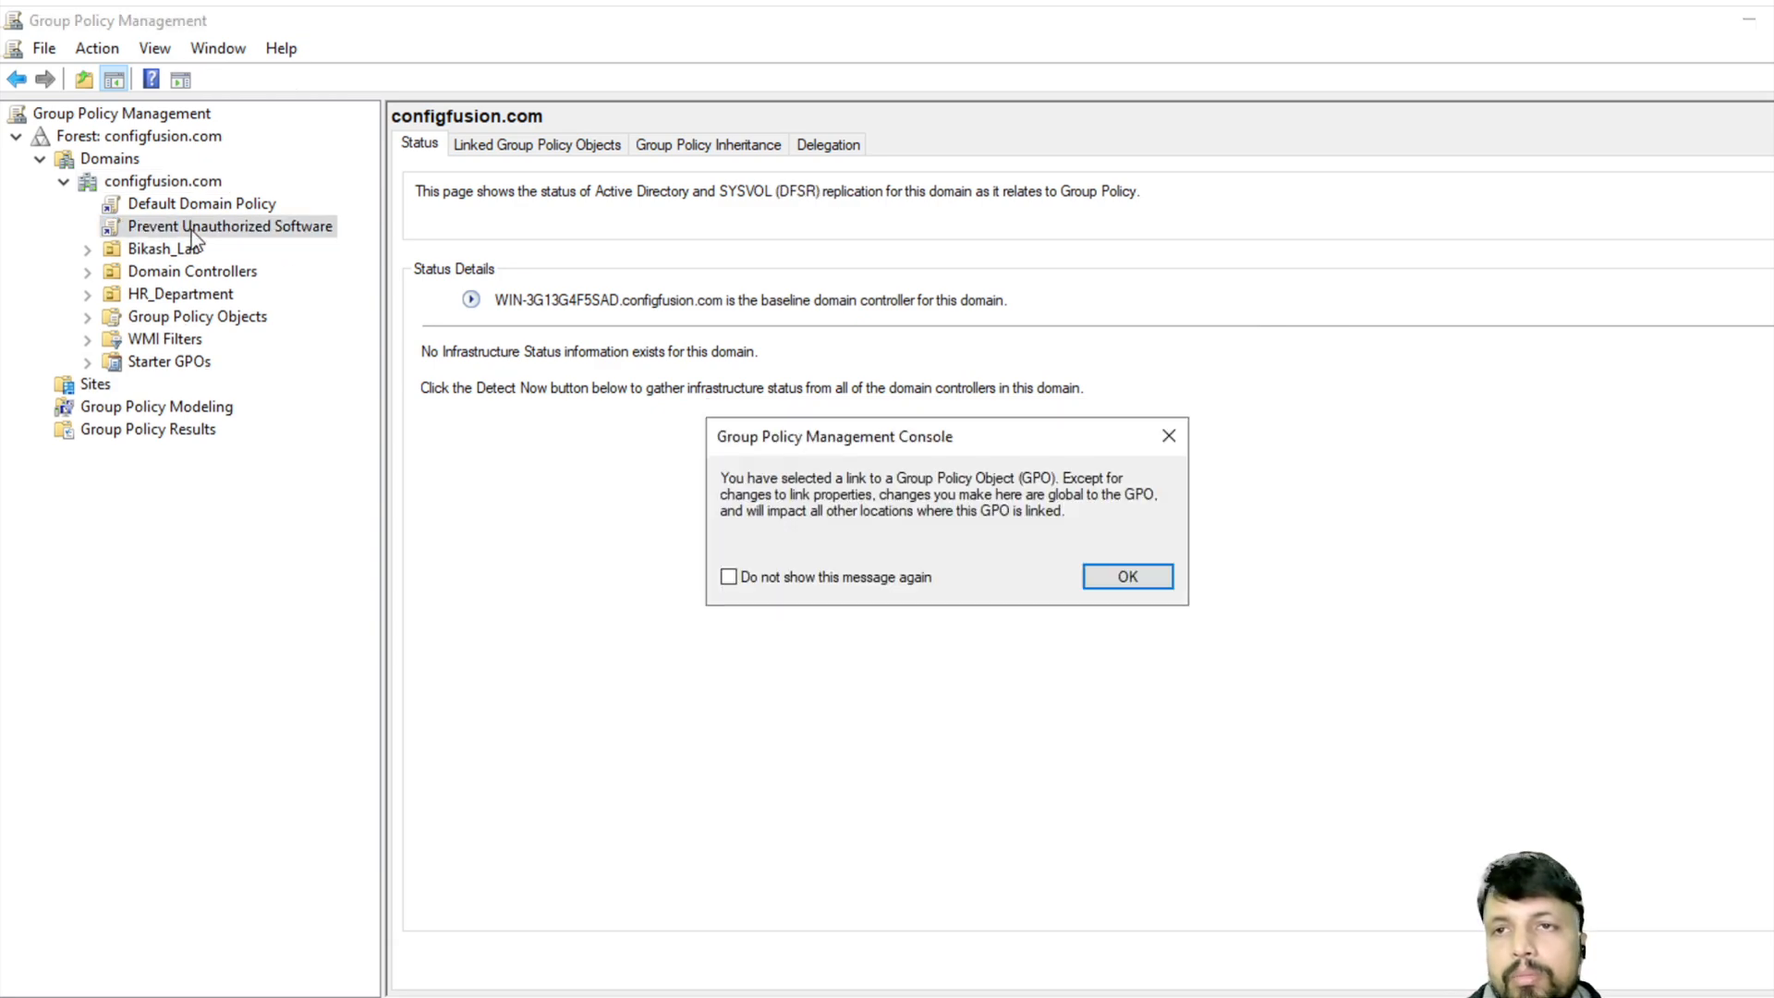
left_click(1127, 577)
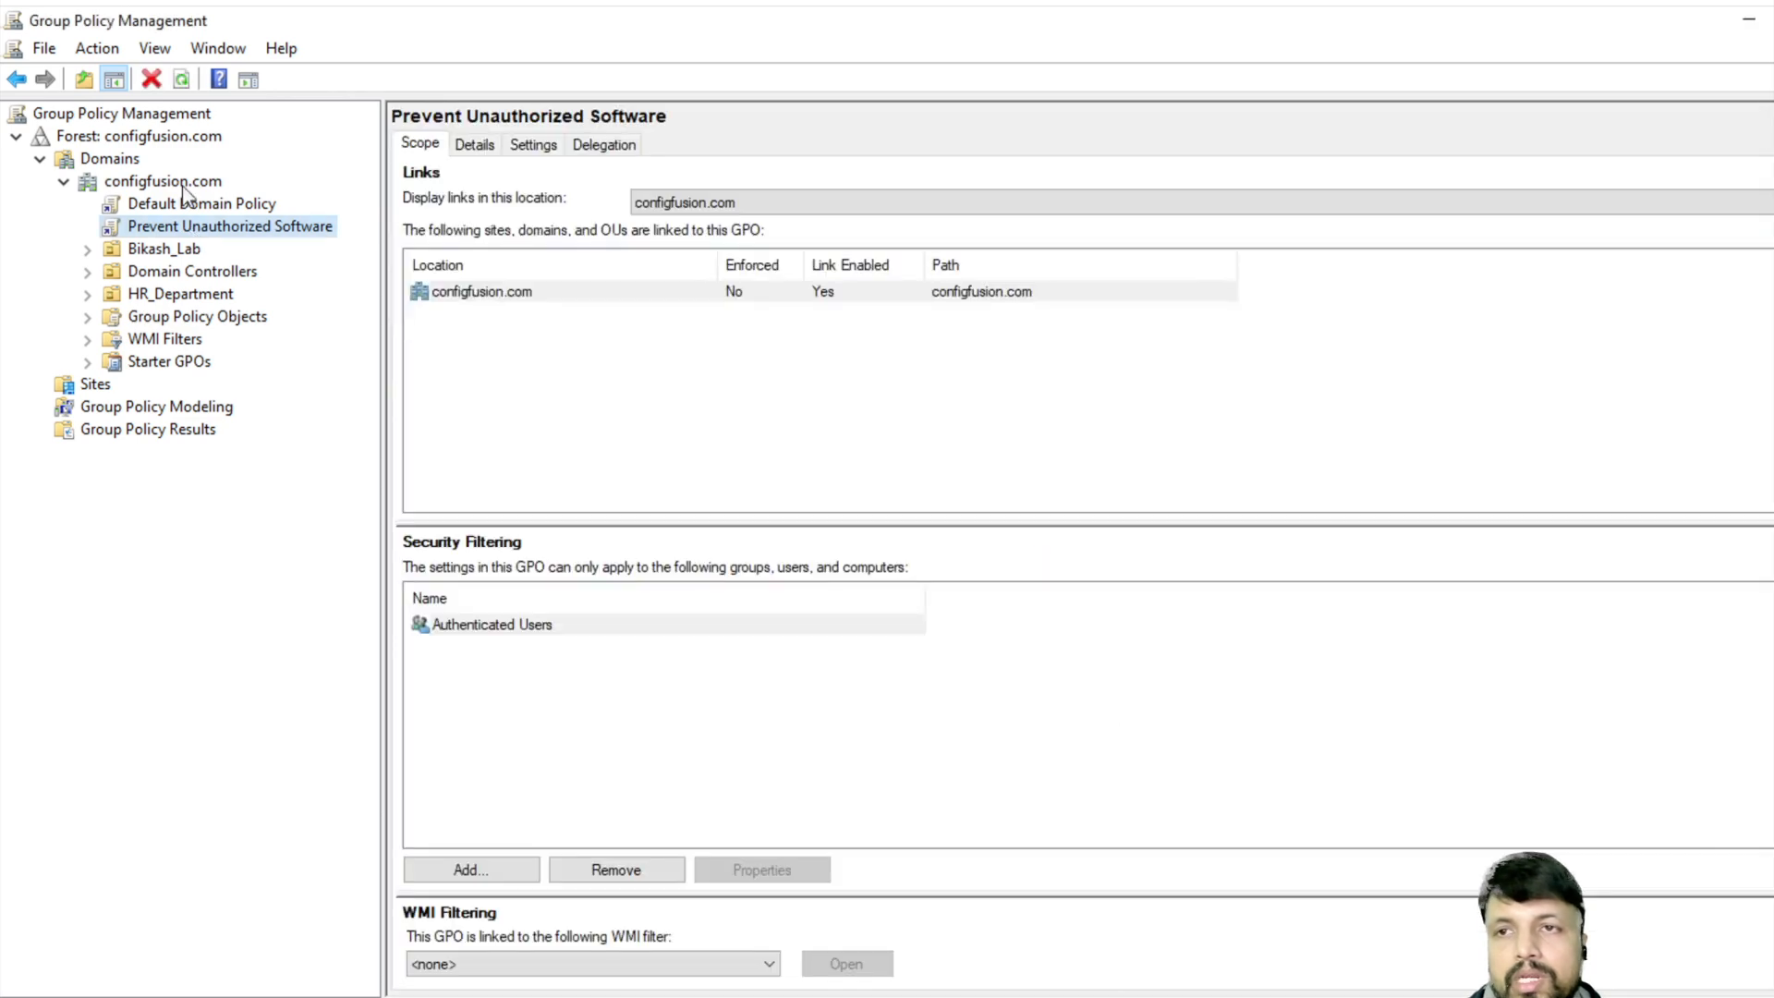
left_click(86, 294)
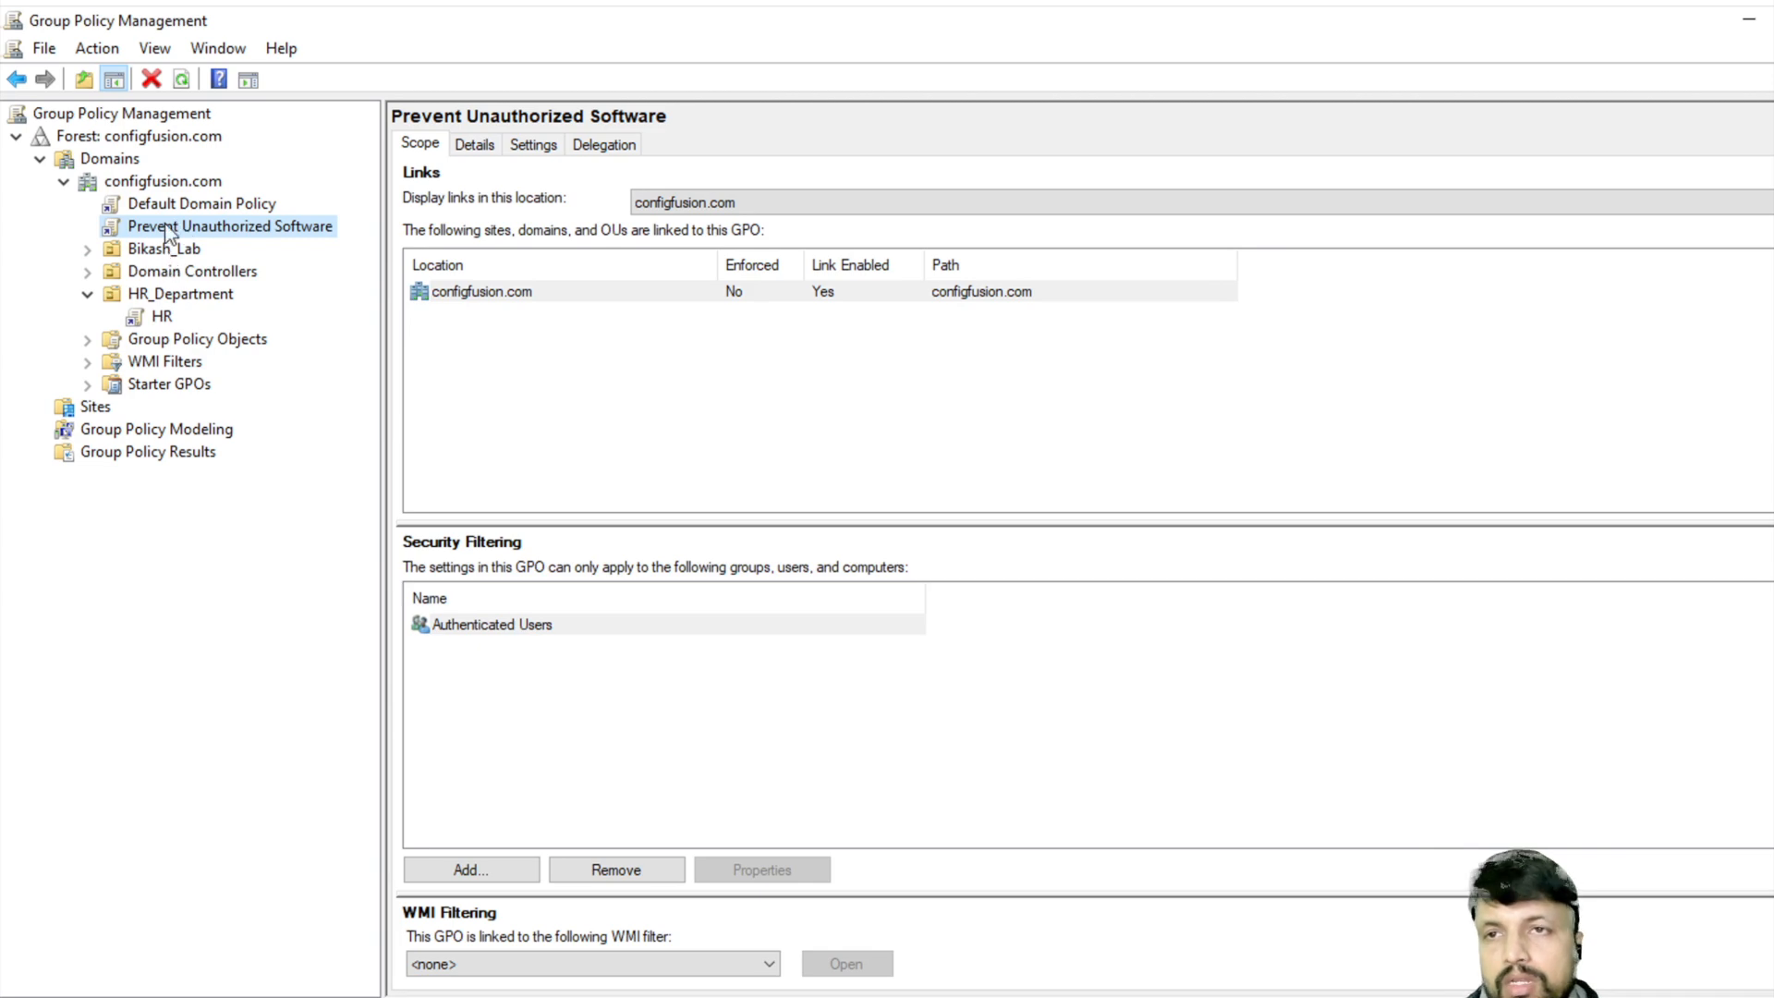
left_click(88, 249)
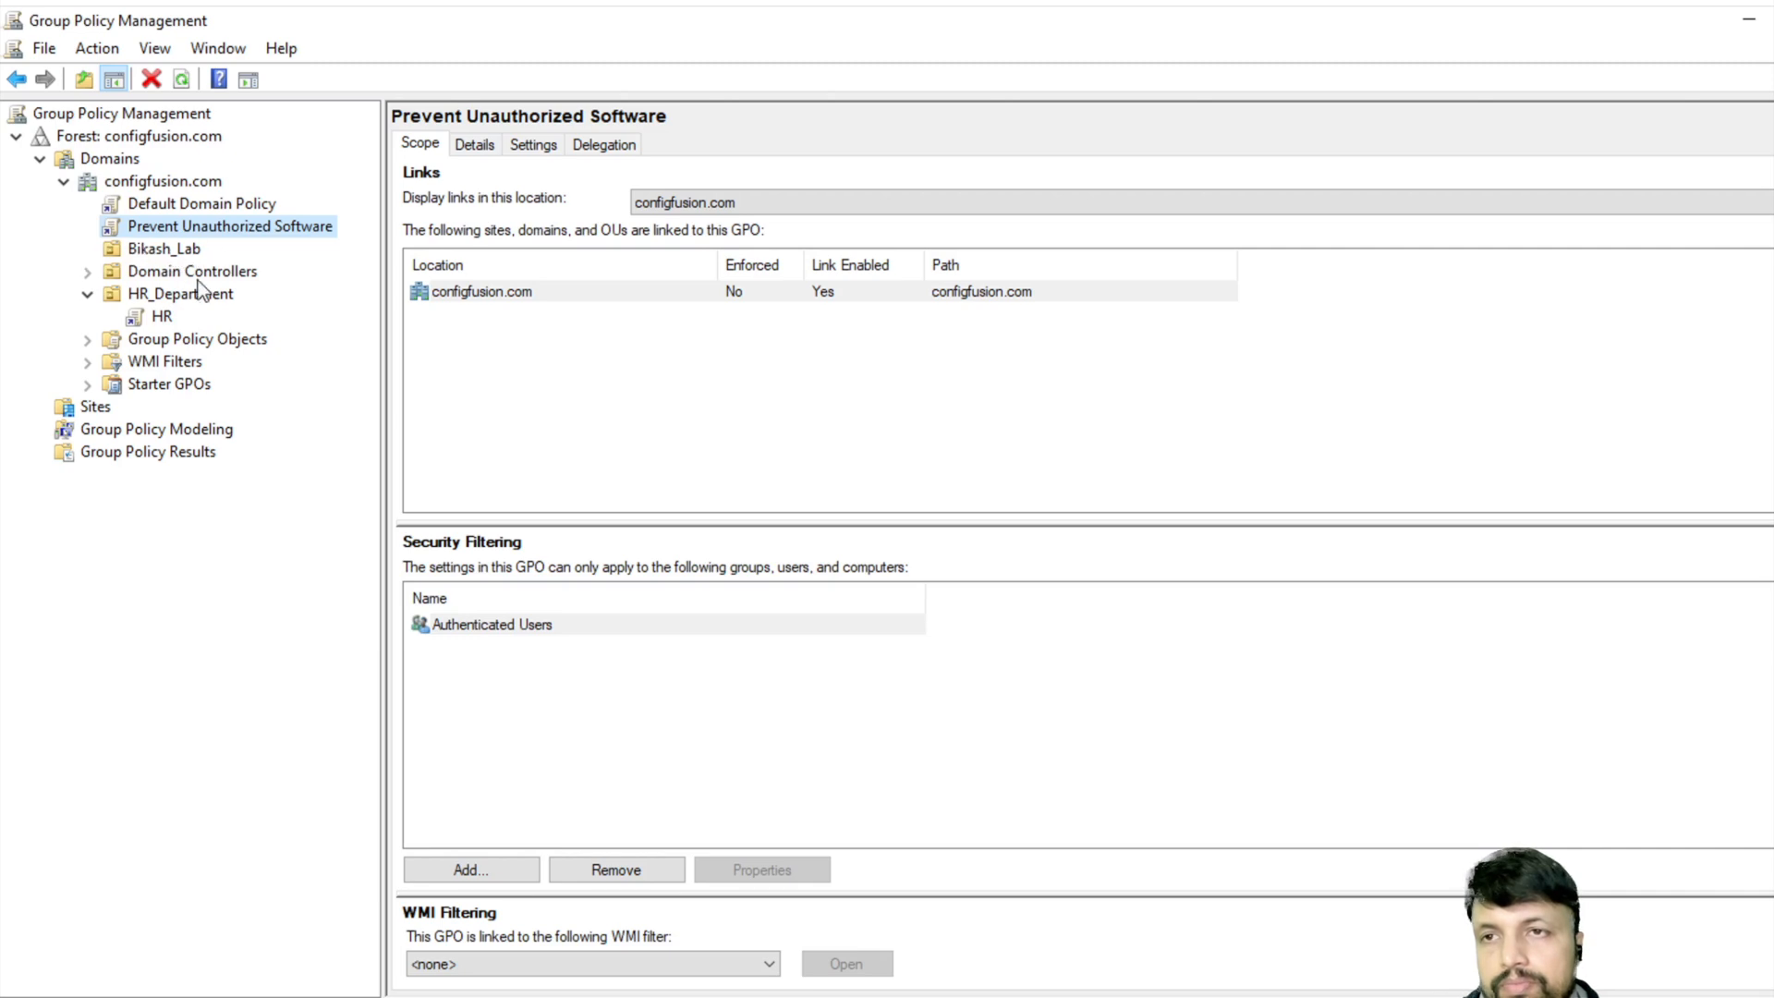
- Return to the Prevent Unauthorized Software link to view its scope on configfusion.com
left_click(143, 222)
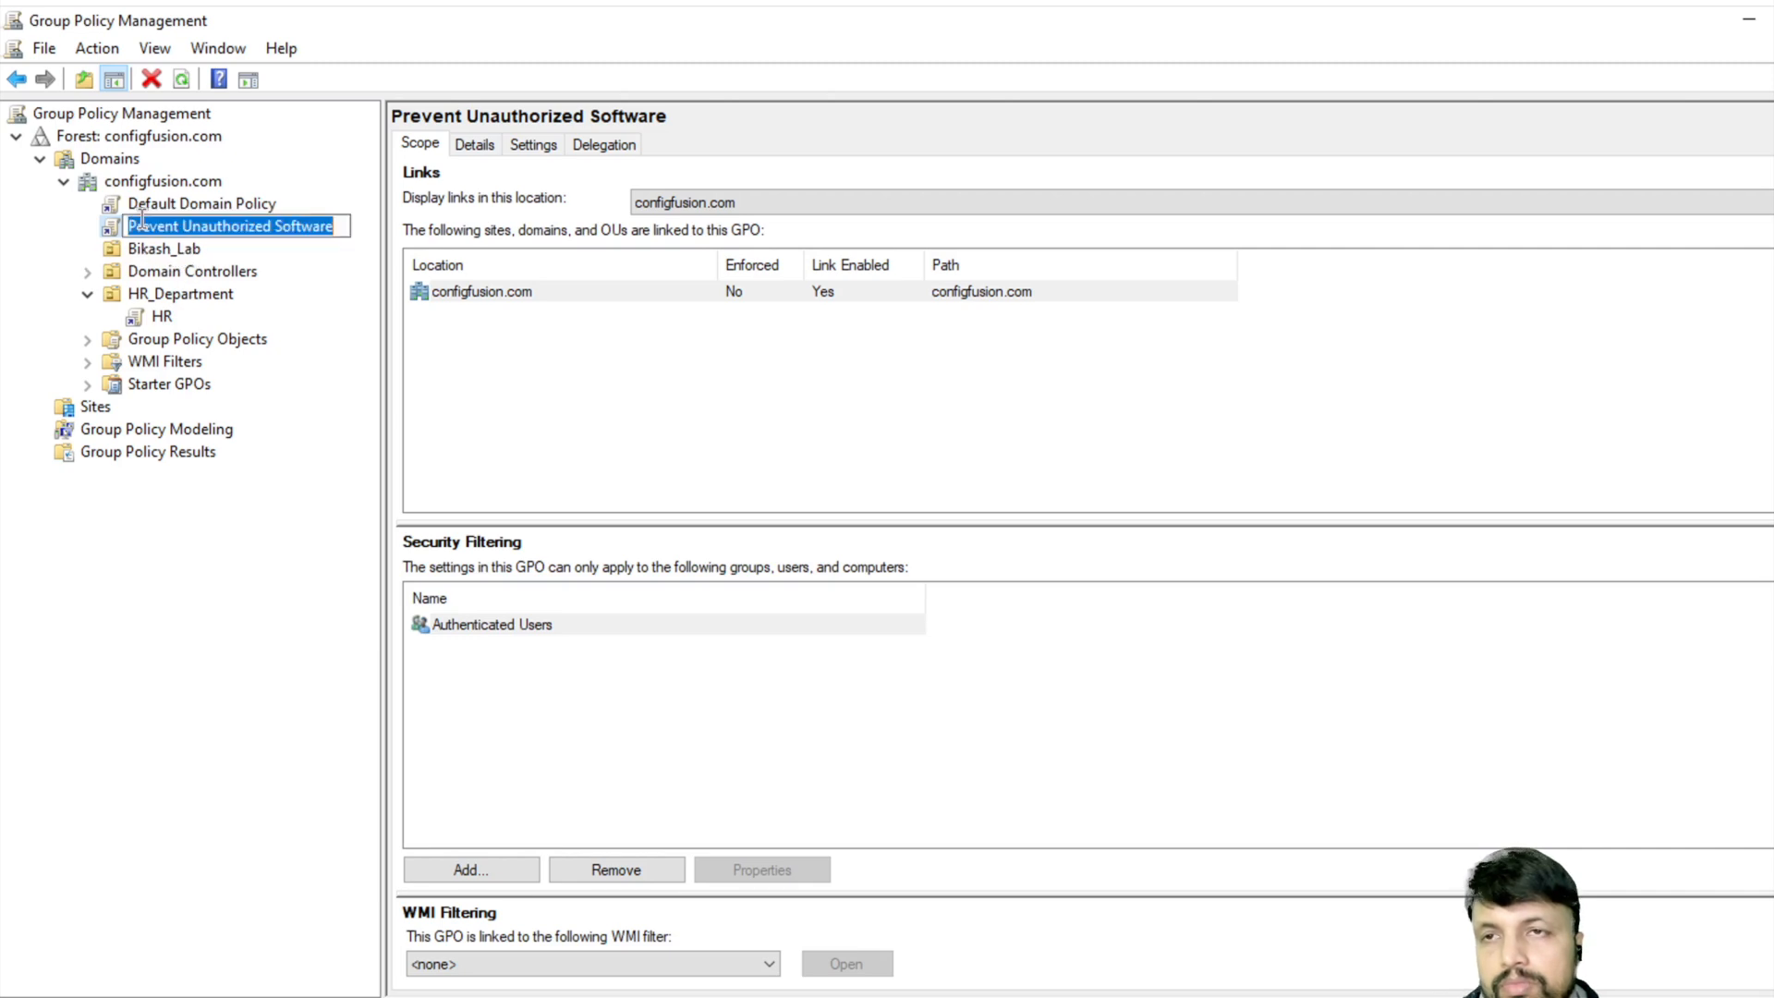
left_click(304, 267)
right_click(237, 227)
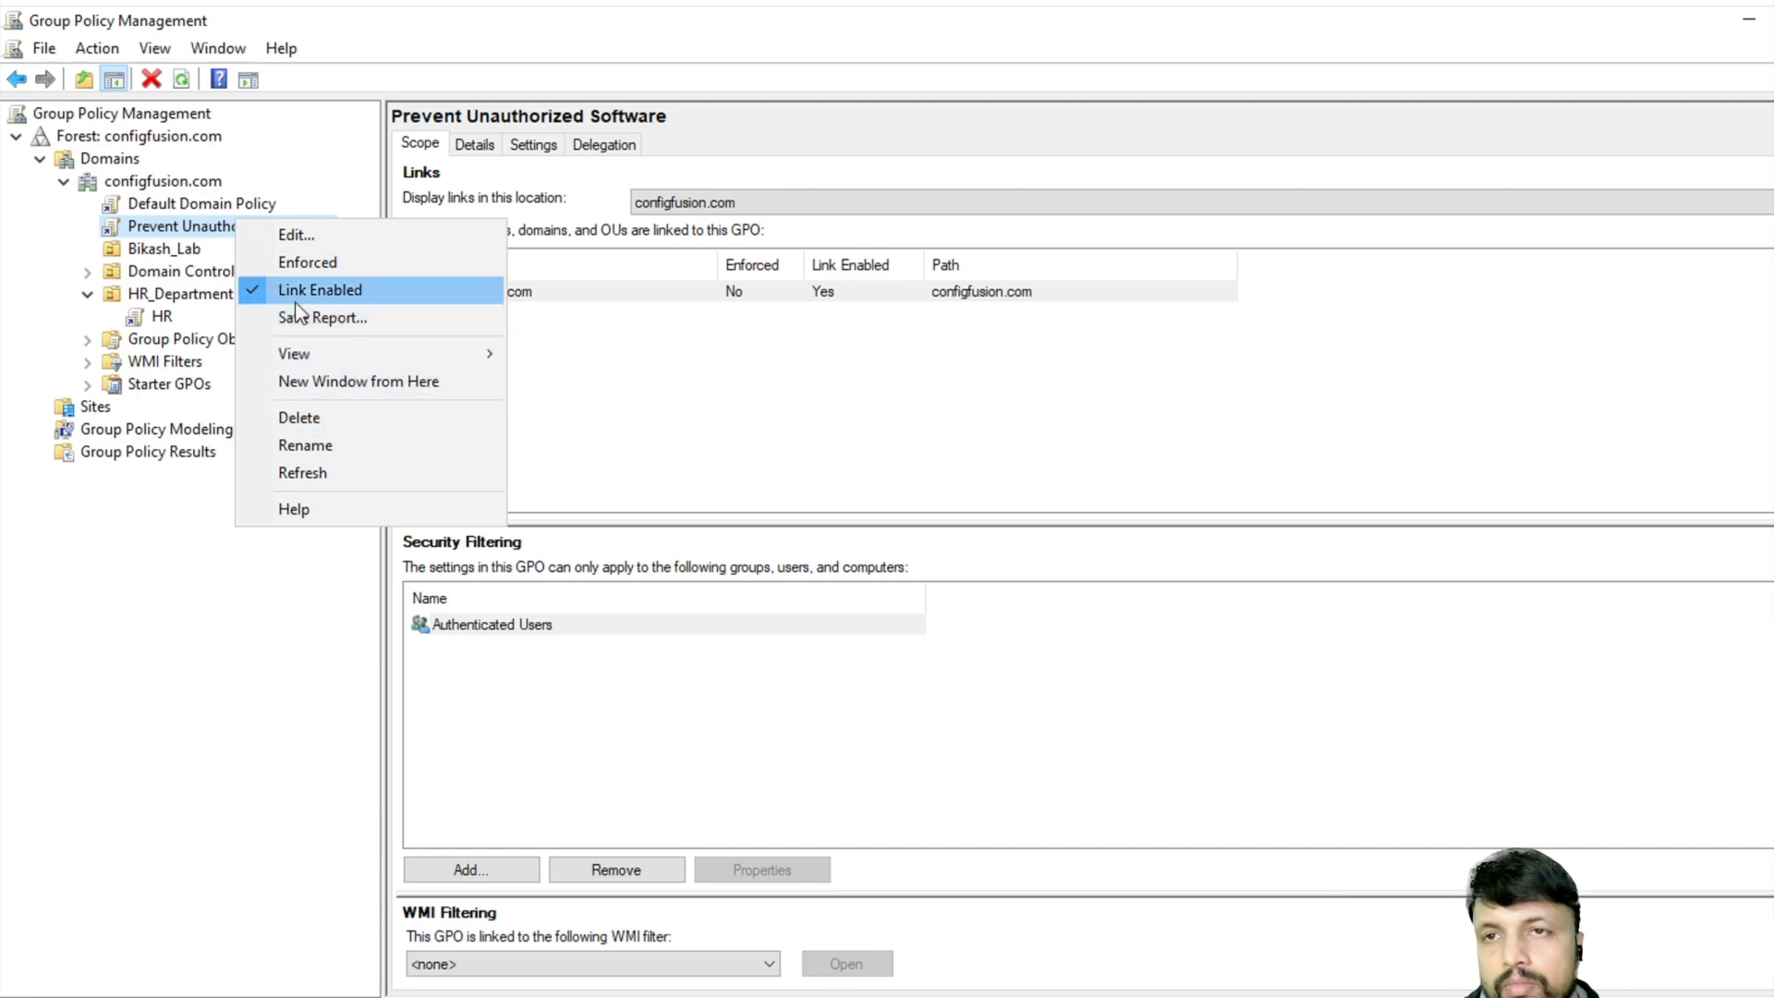
left_click(157, 248)
left_click(179, 231)
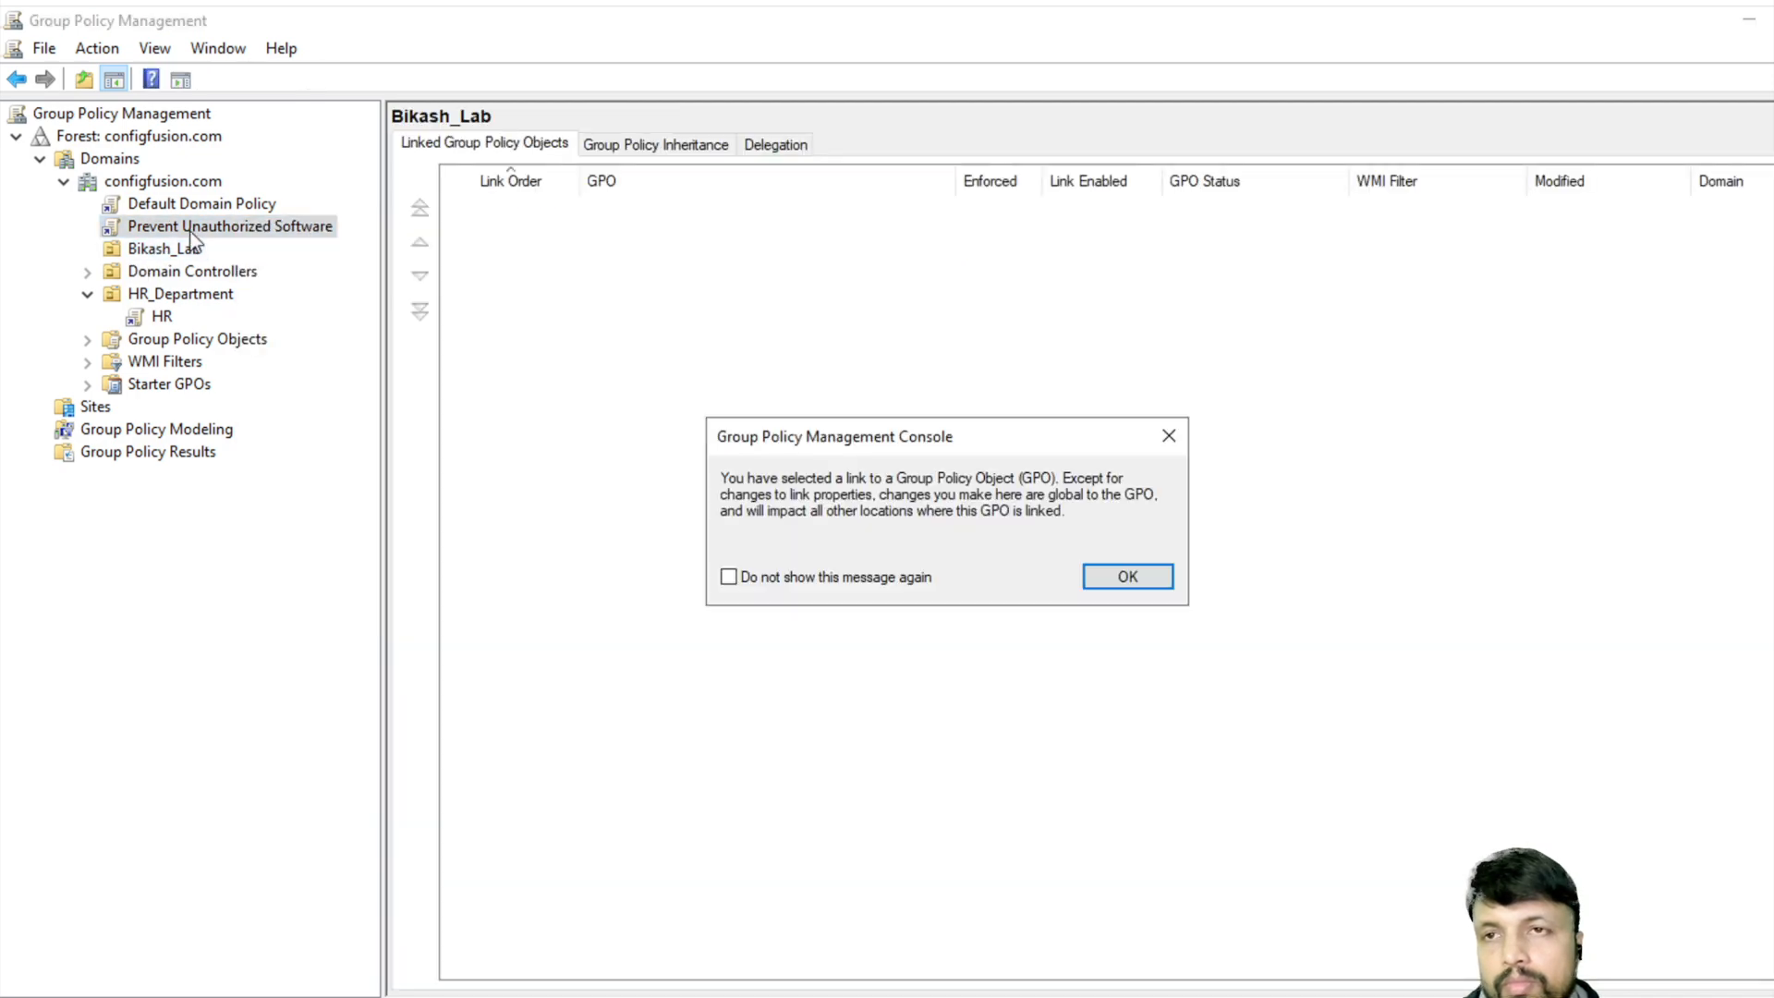
left_click(1099, 577)
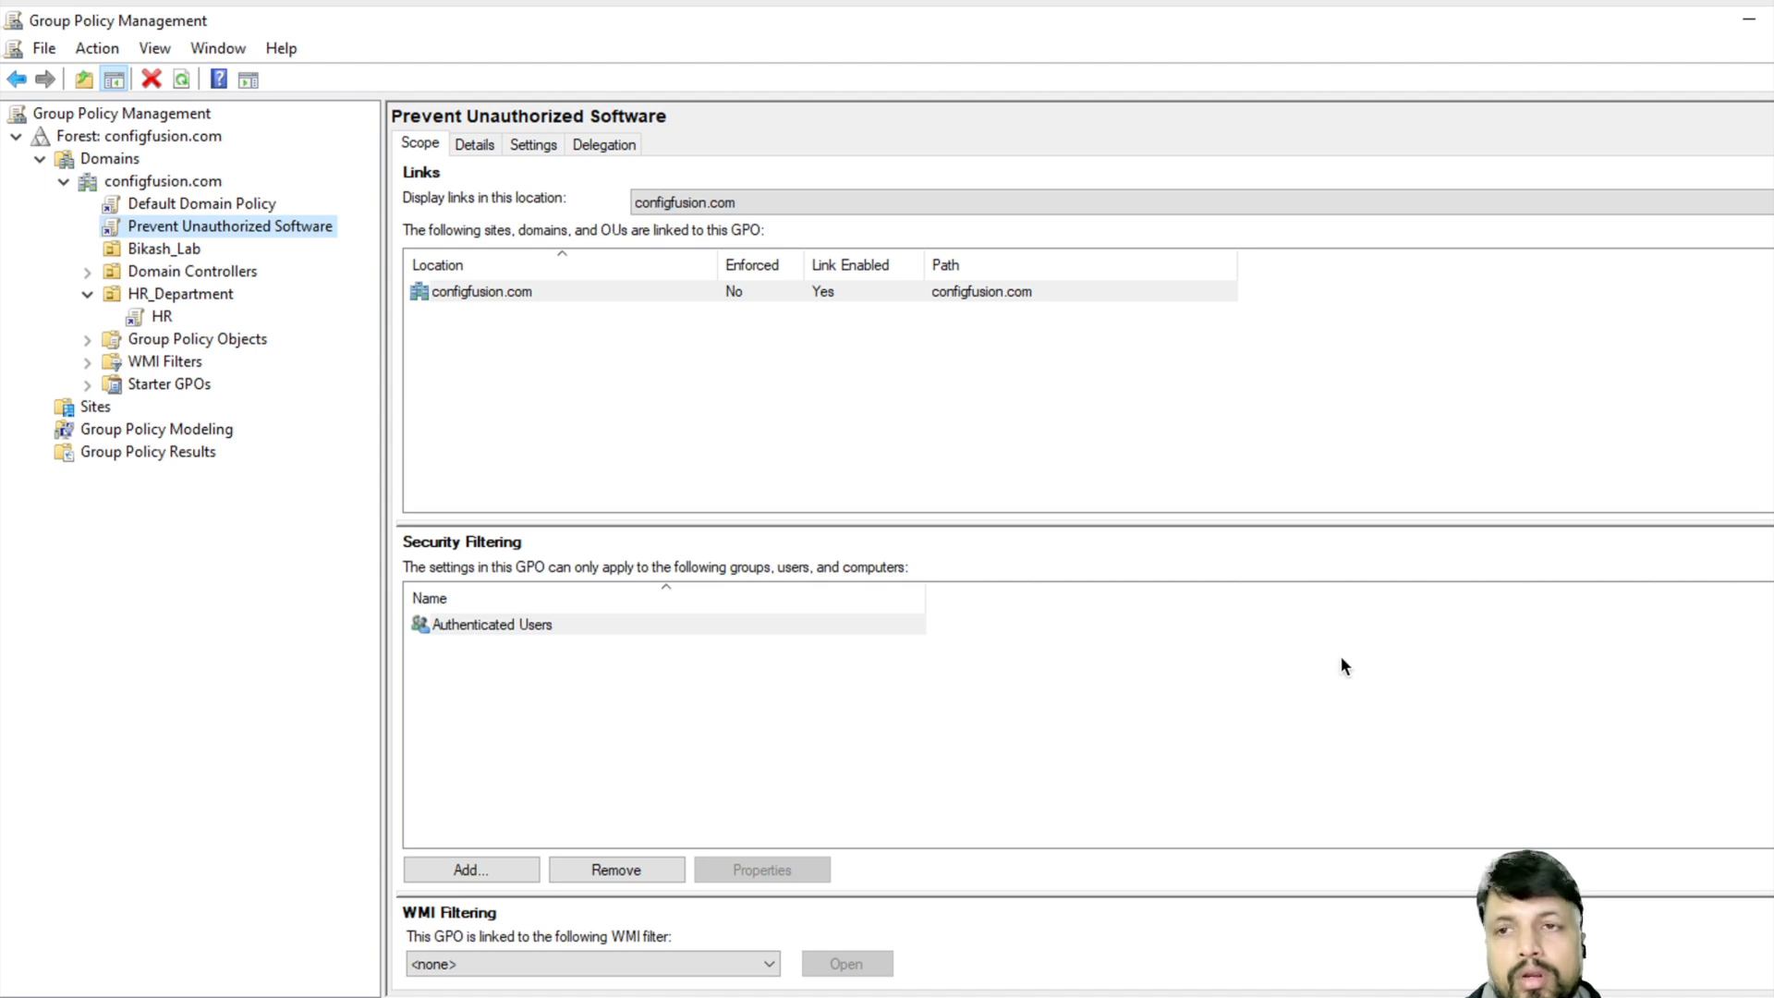
- Edit Prevent Unauthorized Software, expanding Computer Configuration > Policies > Windows Settings > Security Settings
right_click(196, 231)
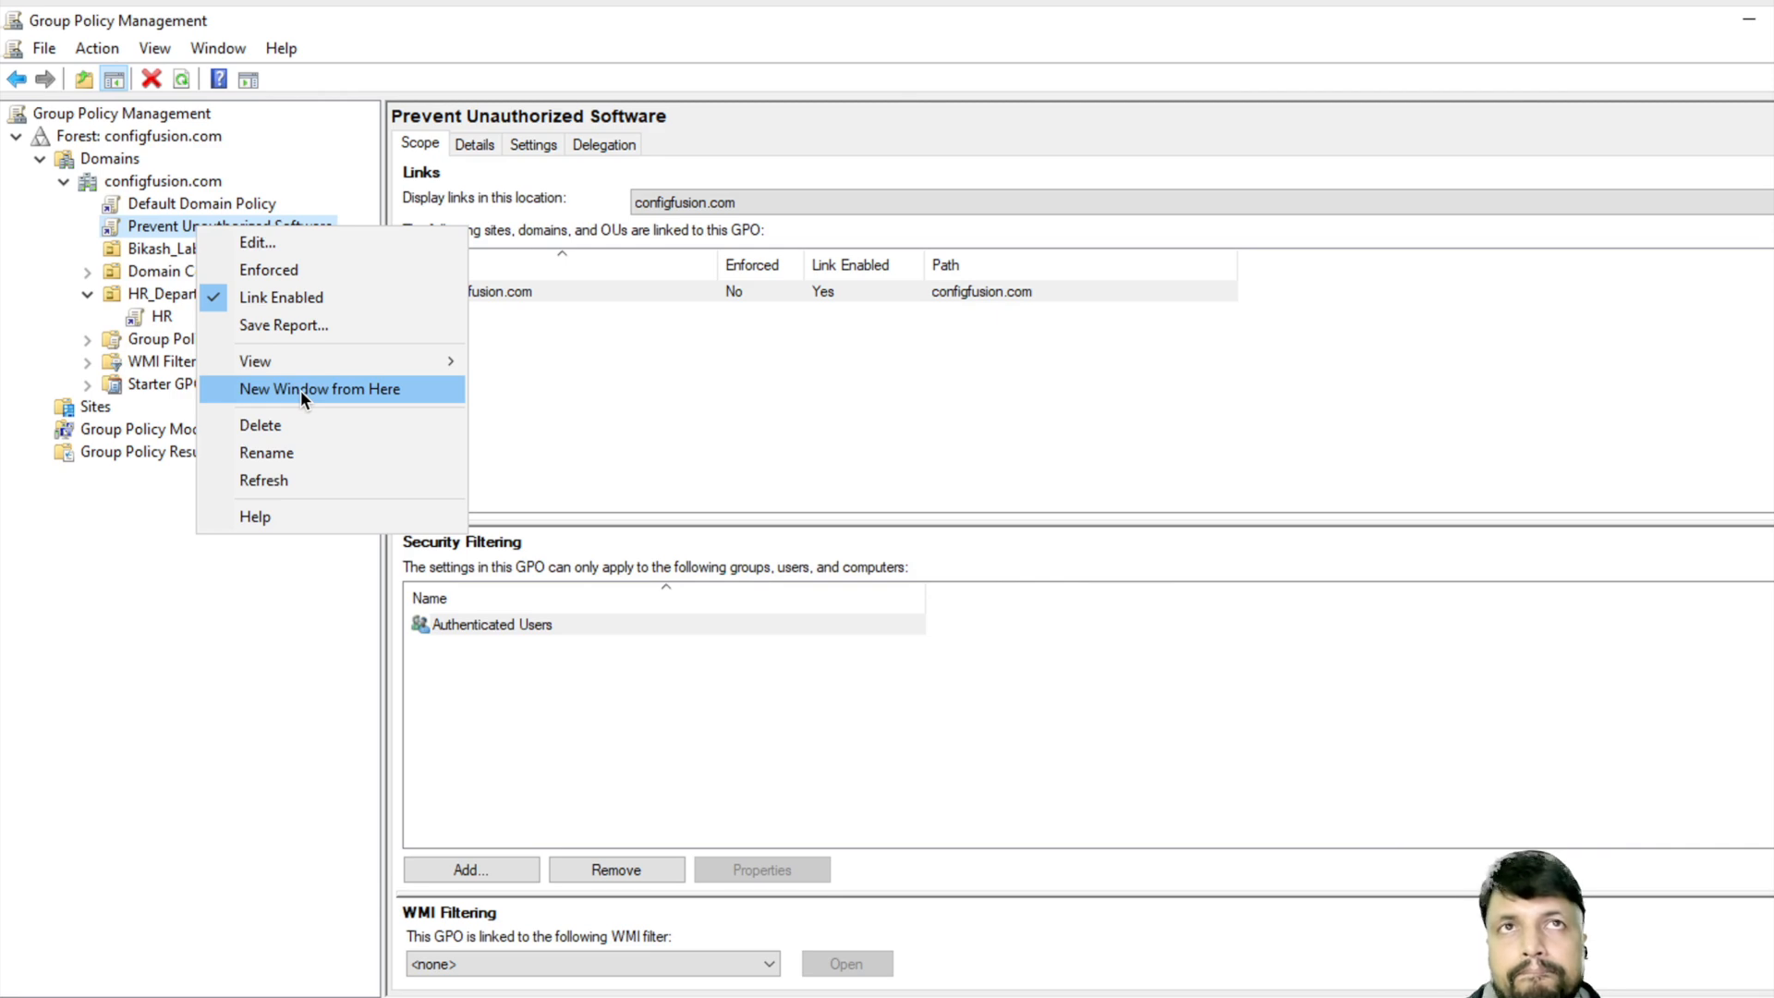
left_click(312, 244)
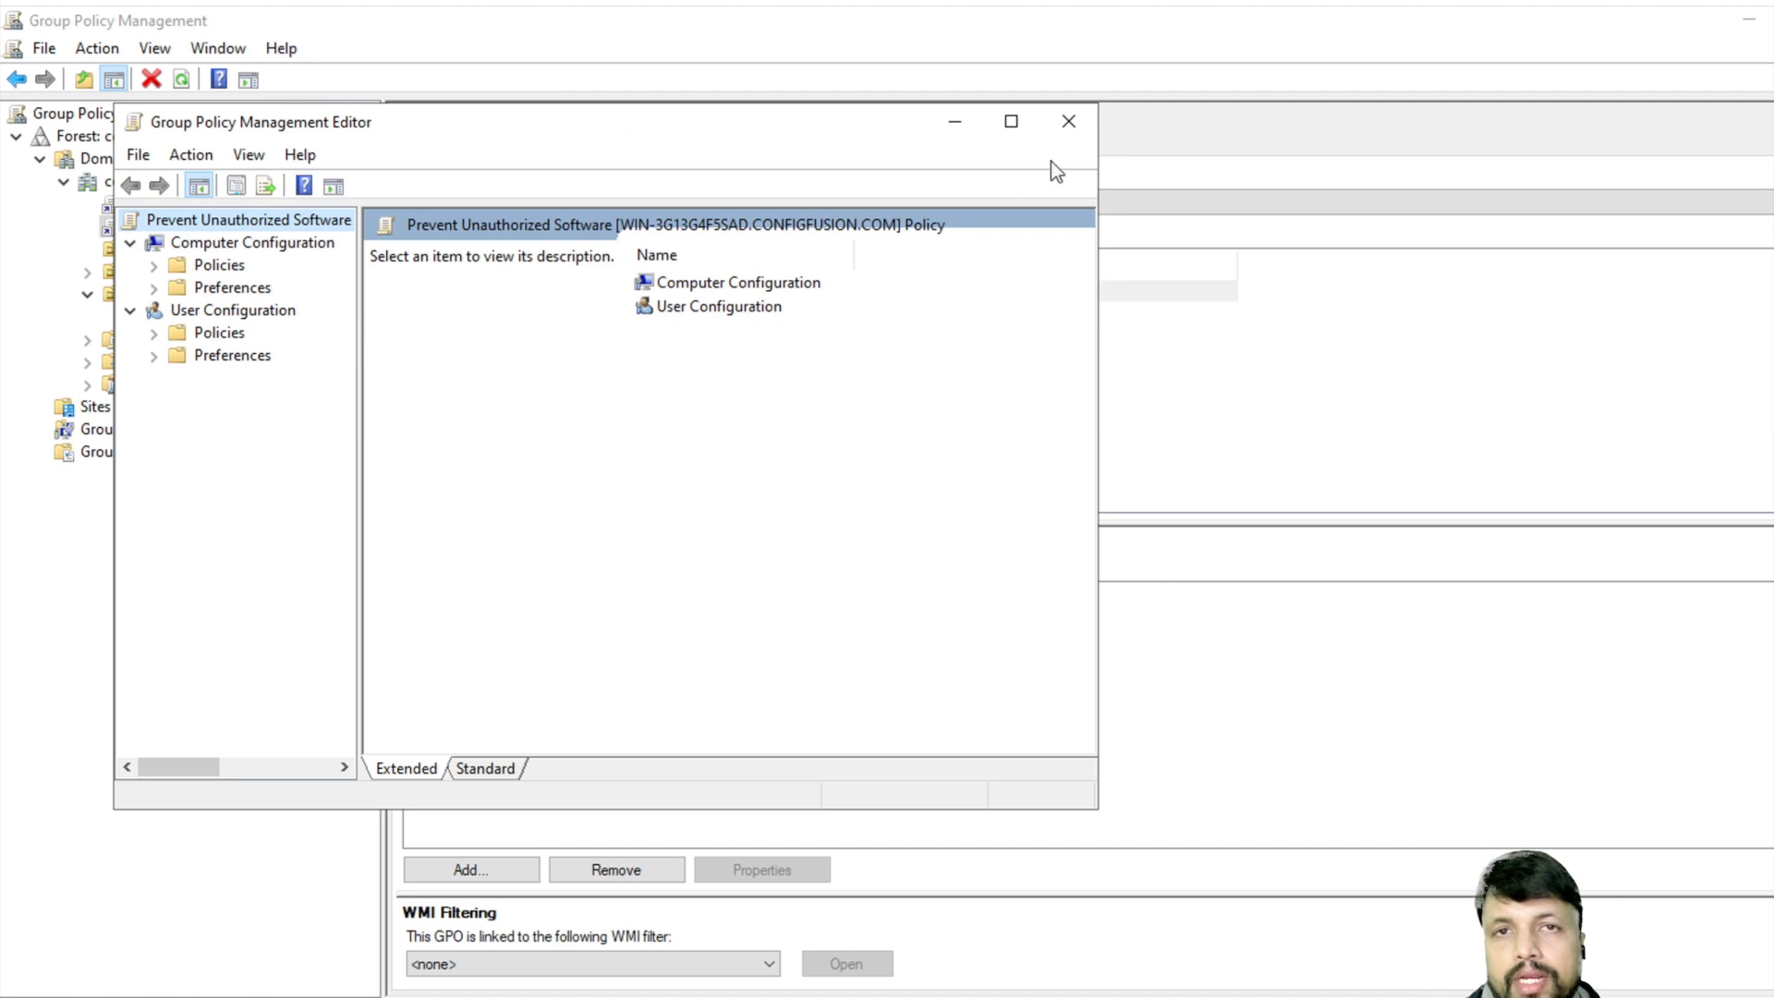
left_click(1011, 121)
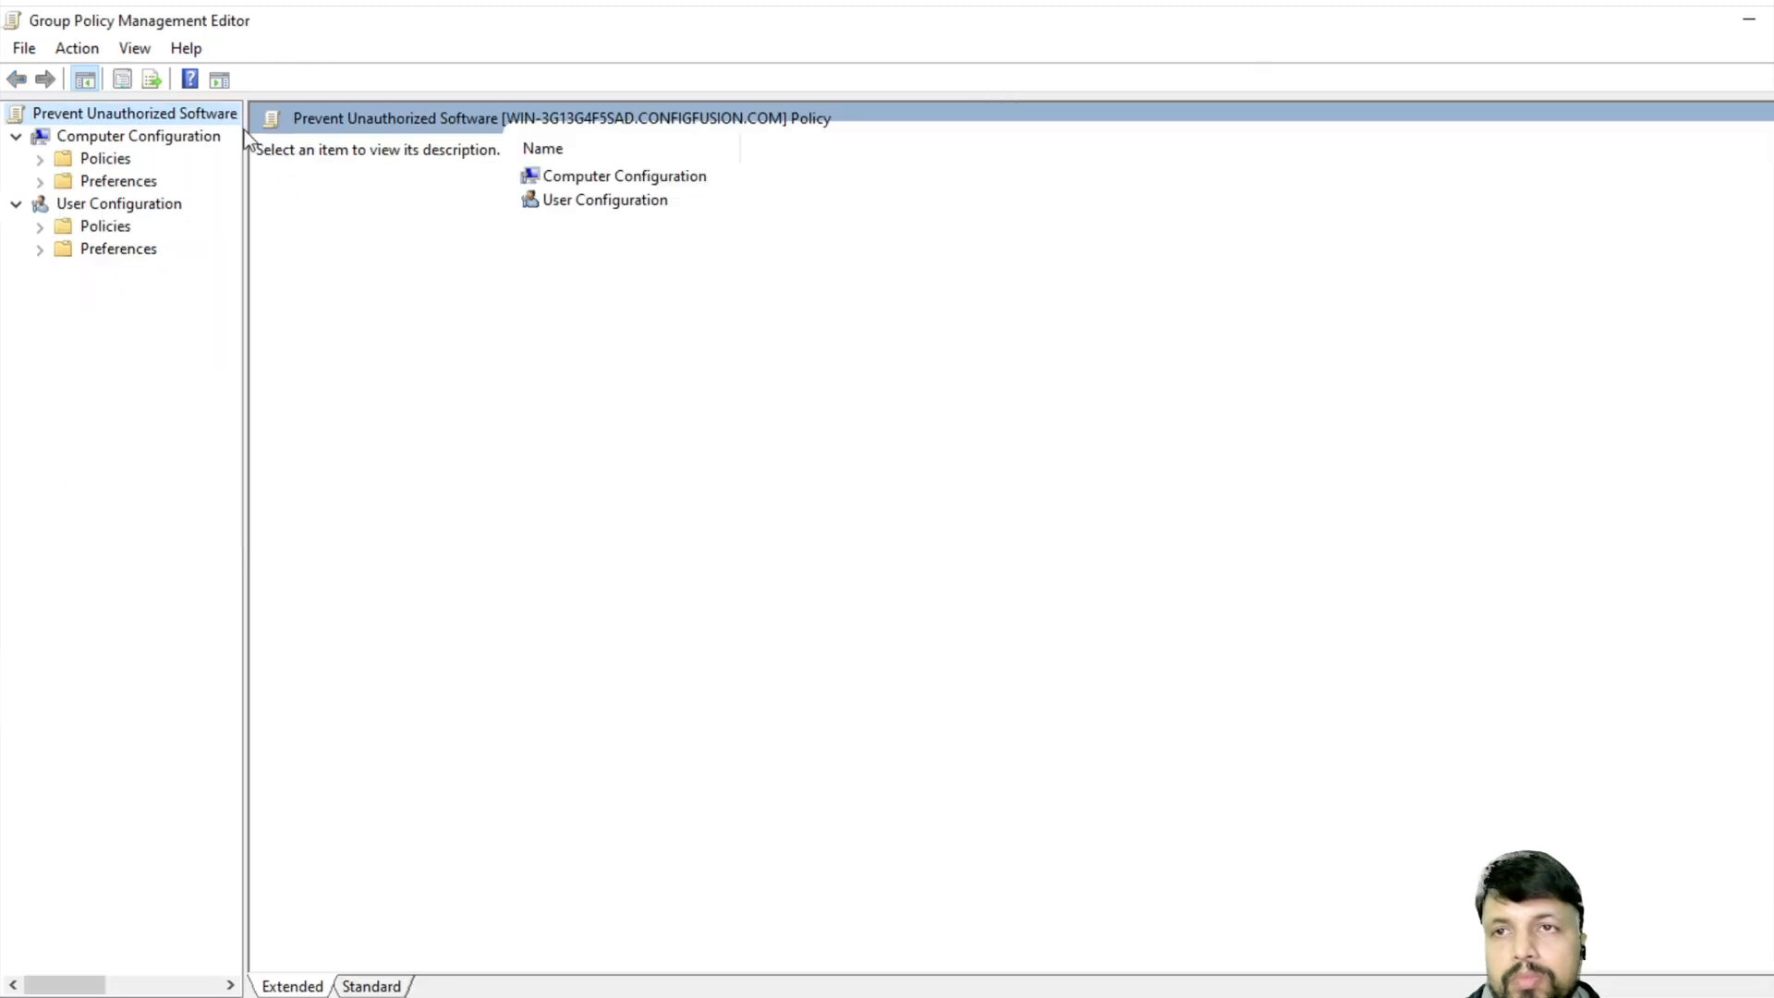
left_click_drag(251, 138, 408, 138)
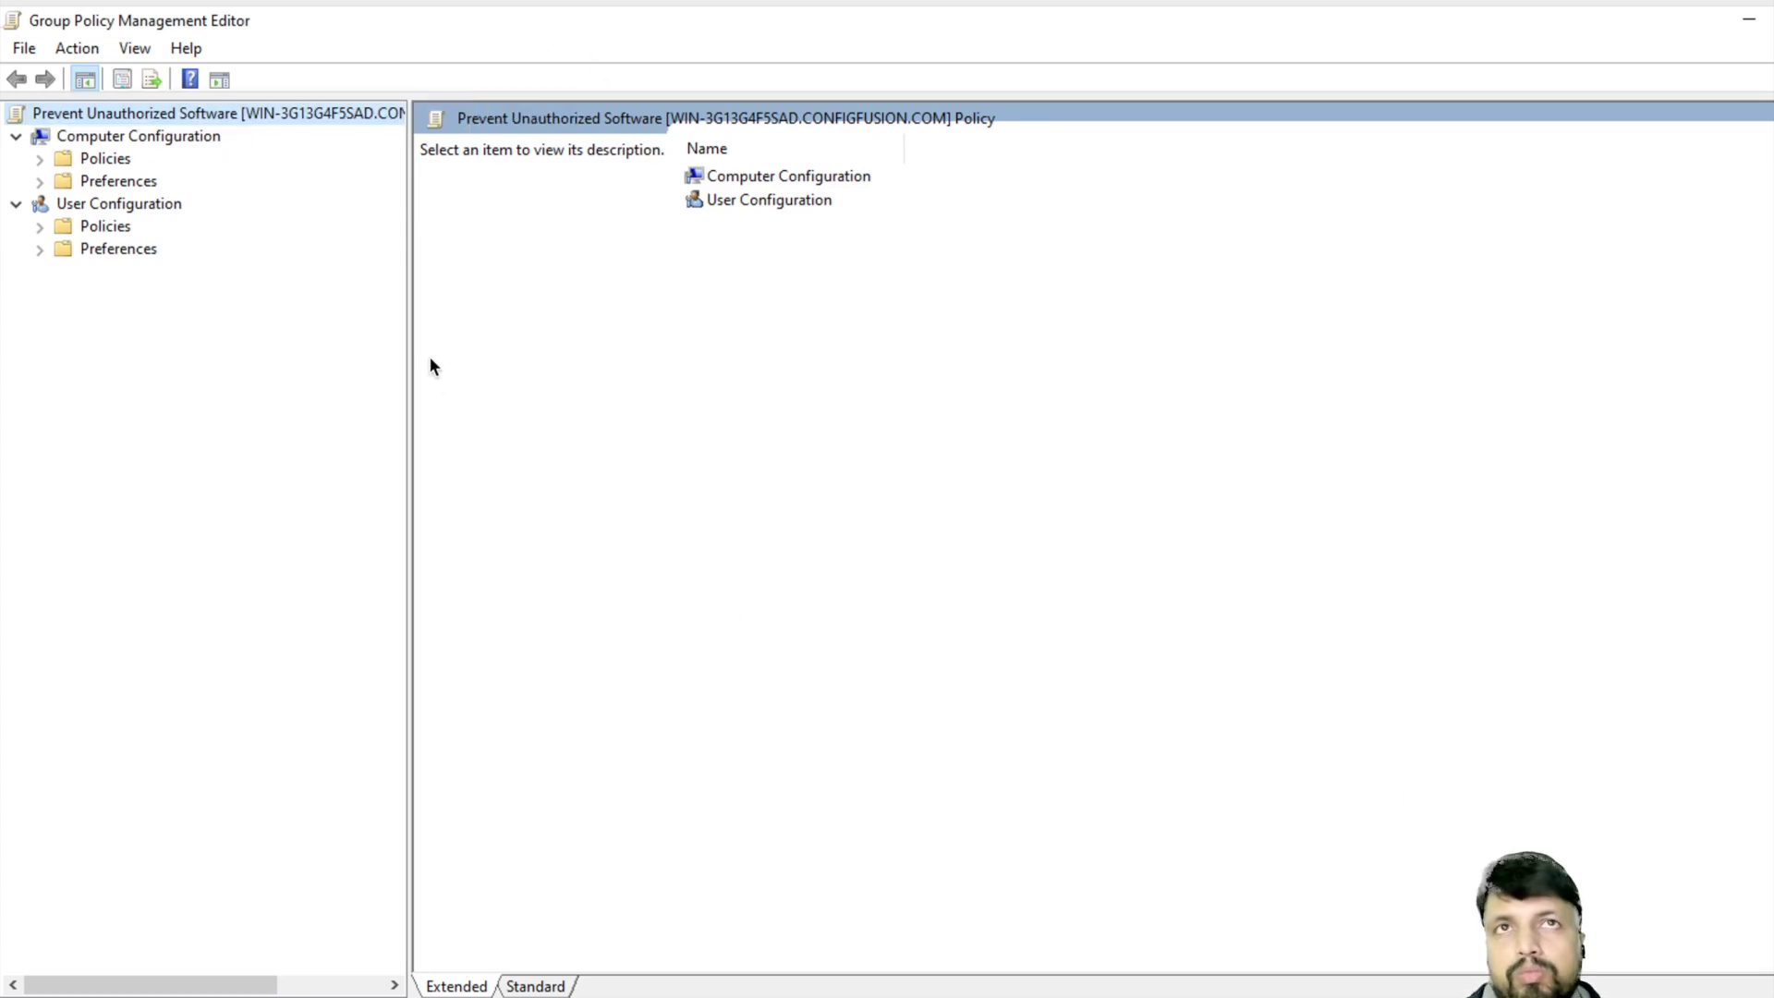
left_click(40, 159)
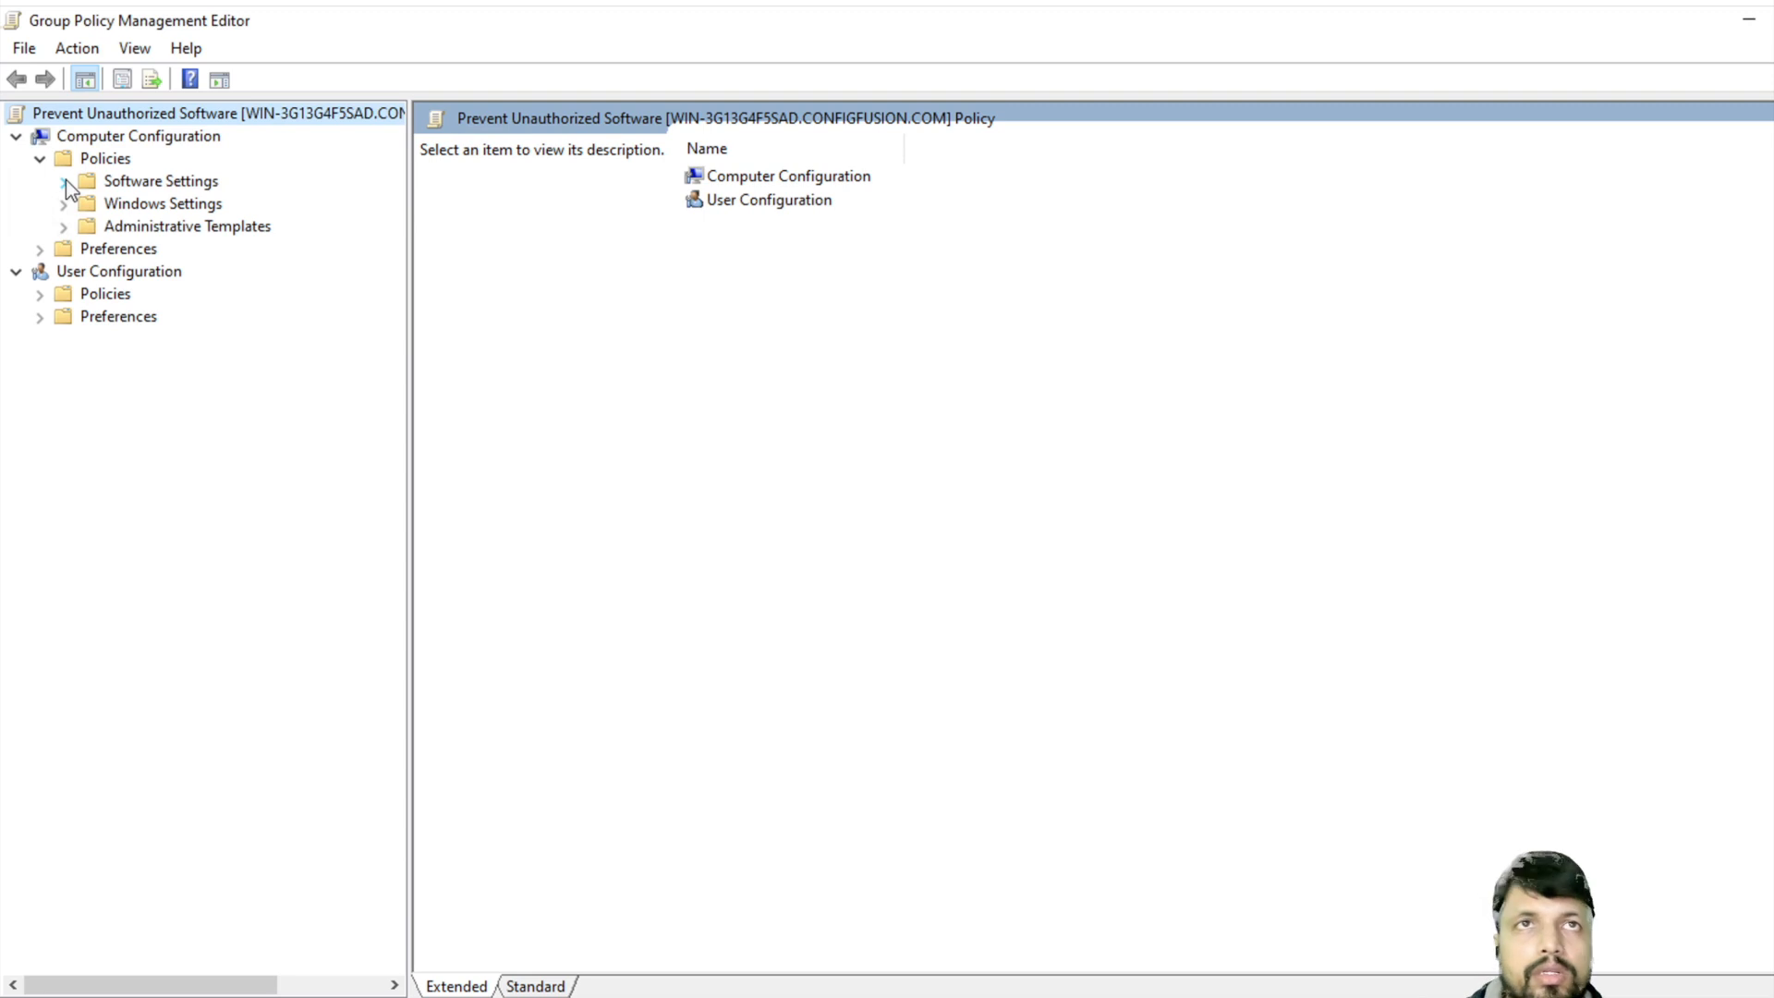
left_click(65, 203)
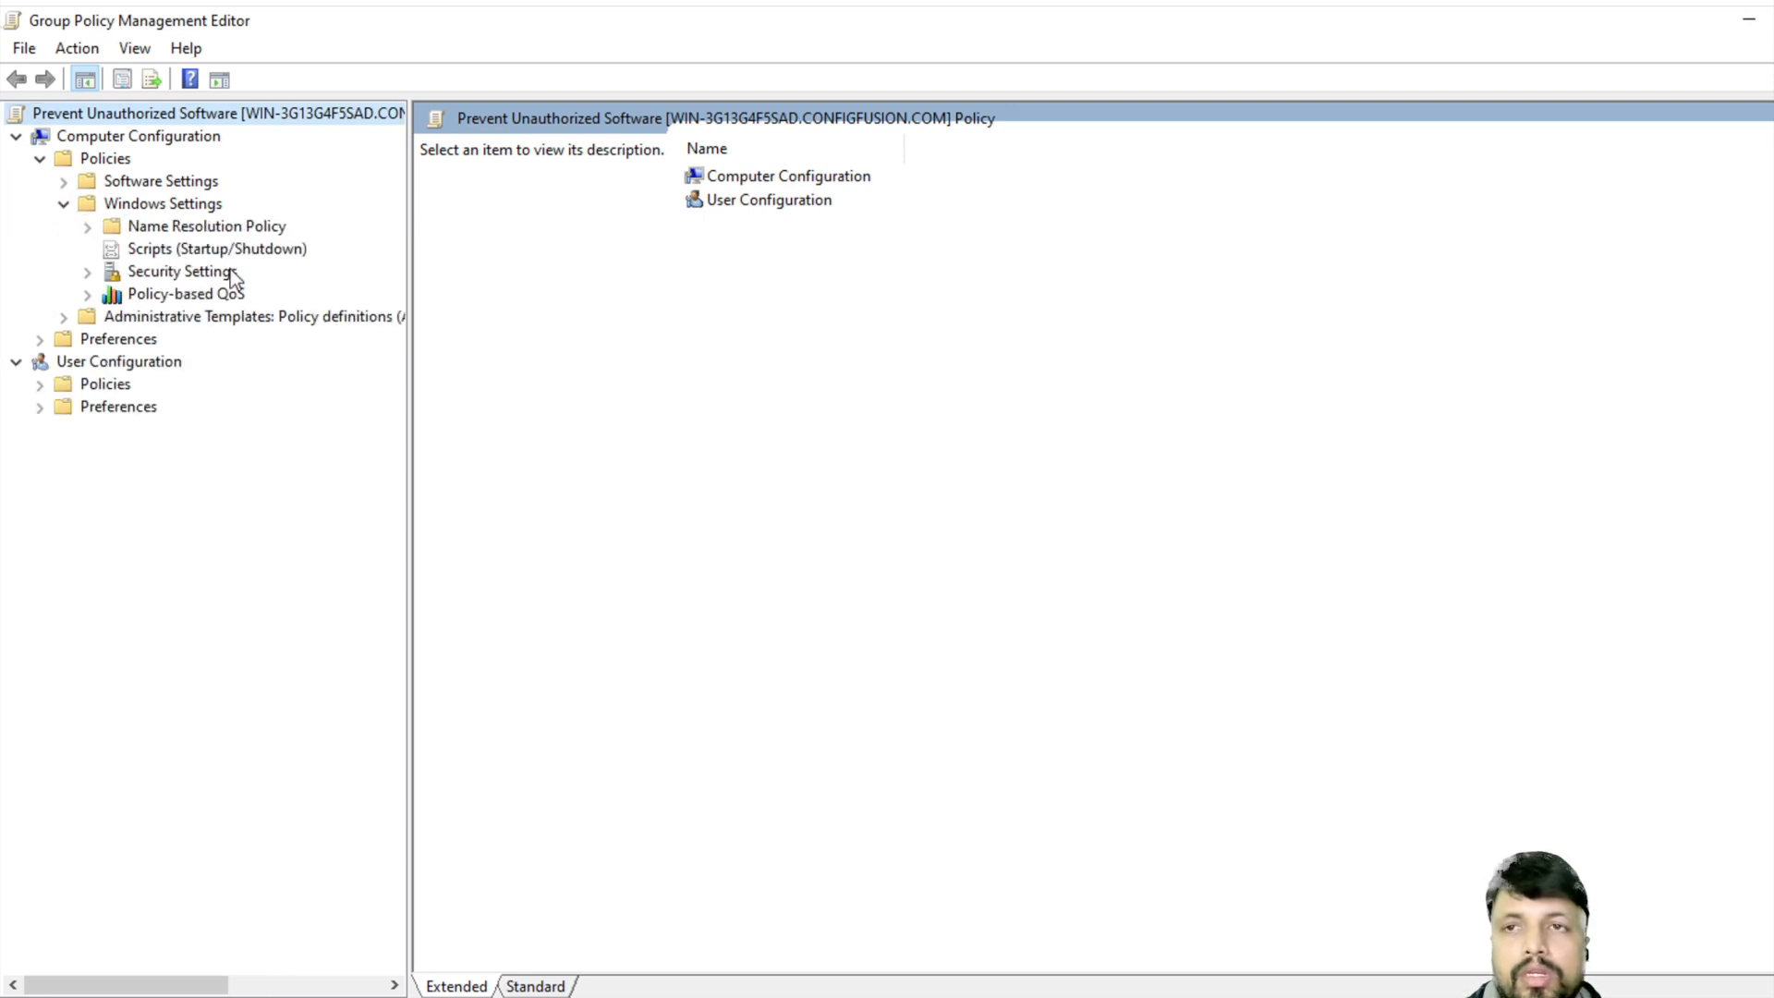
left_click(134, 273)
- Create new Software Restriction Policies under Security Settings
double_click(103, 271)
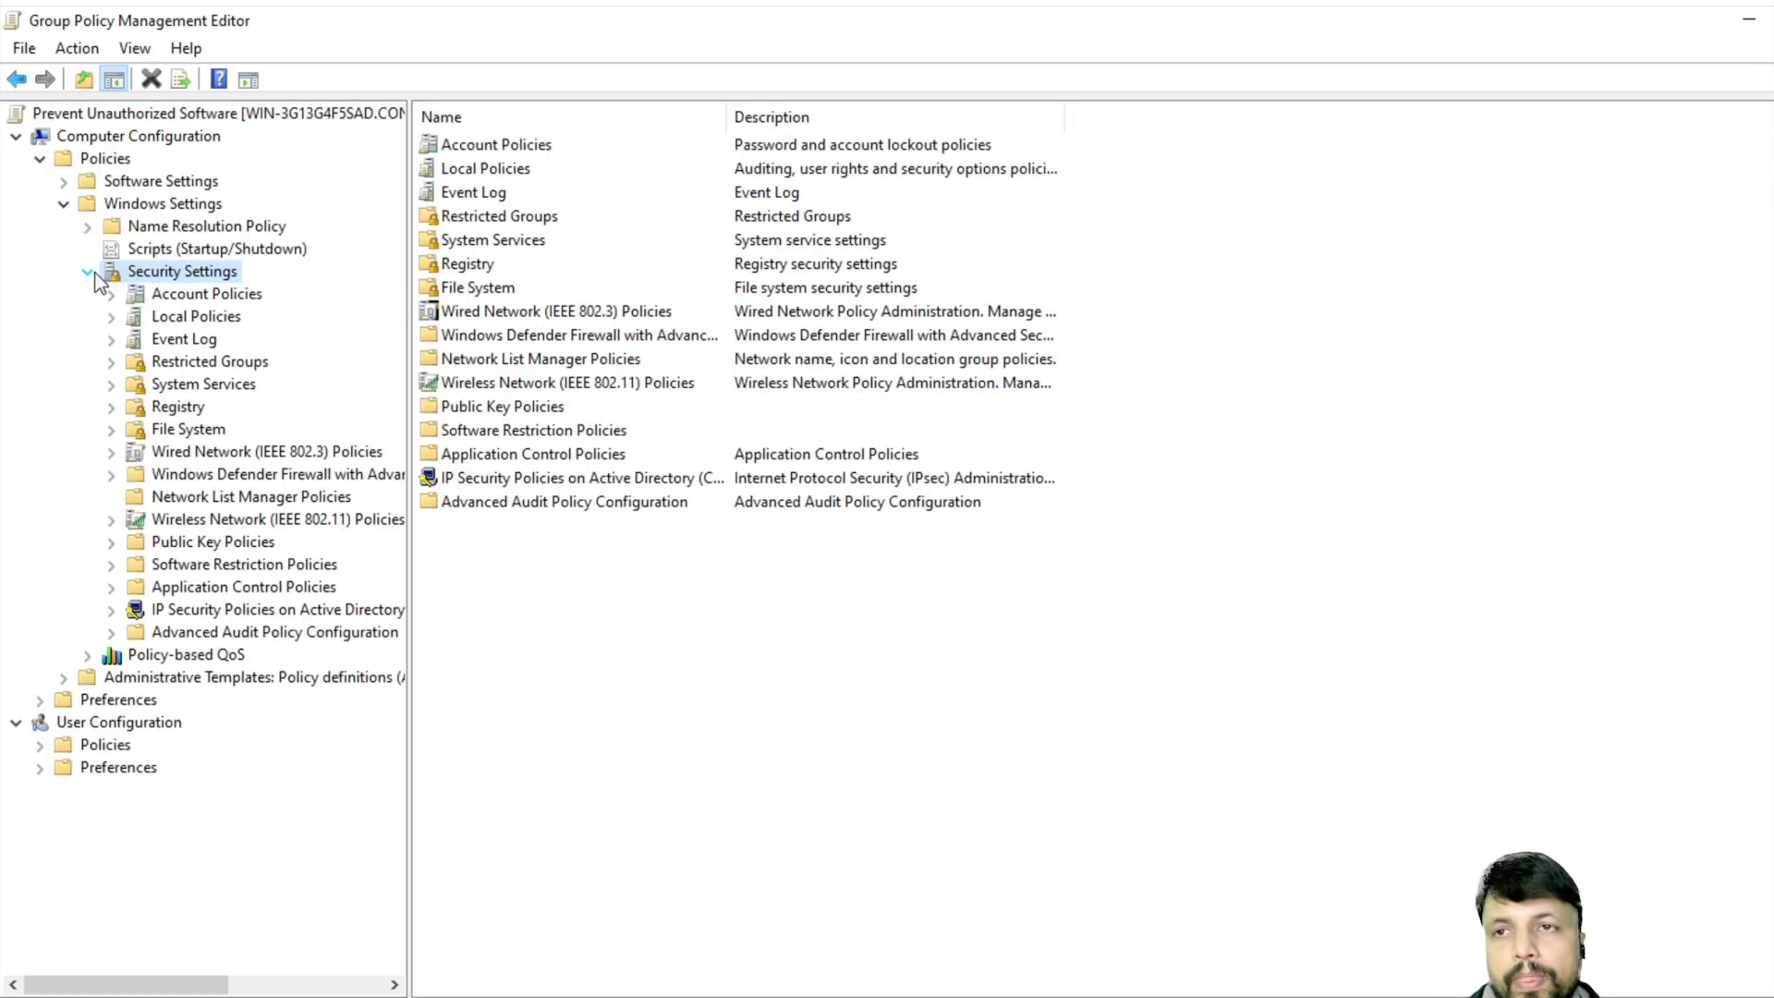
left_click_drag(407, 452, 487, 452)
left_click(275, 564)
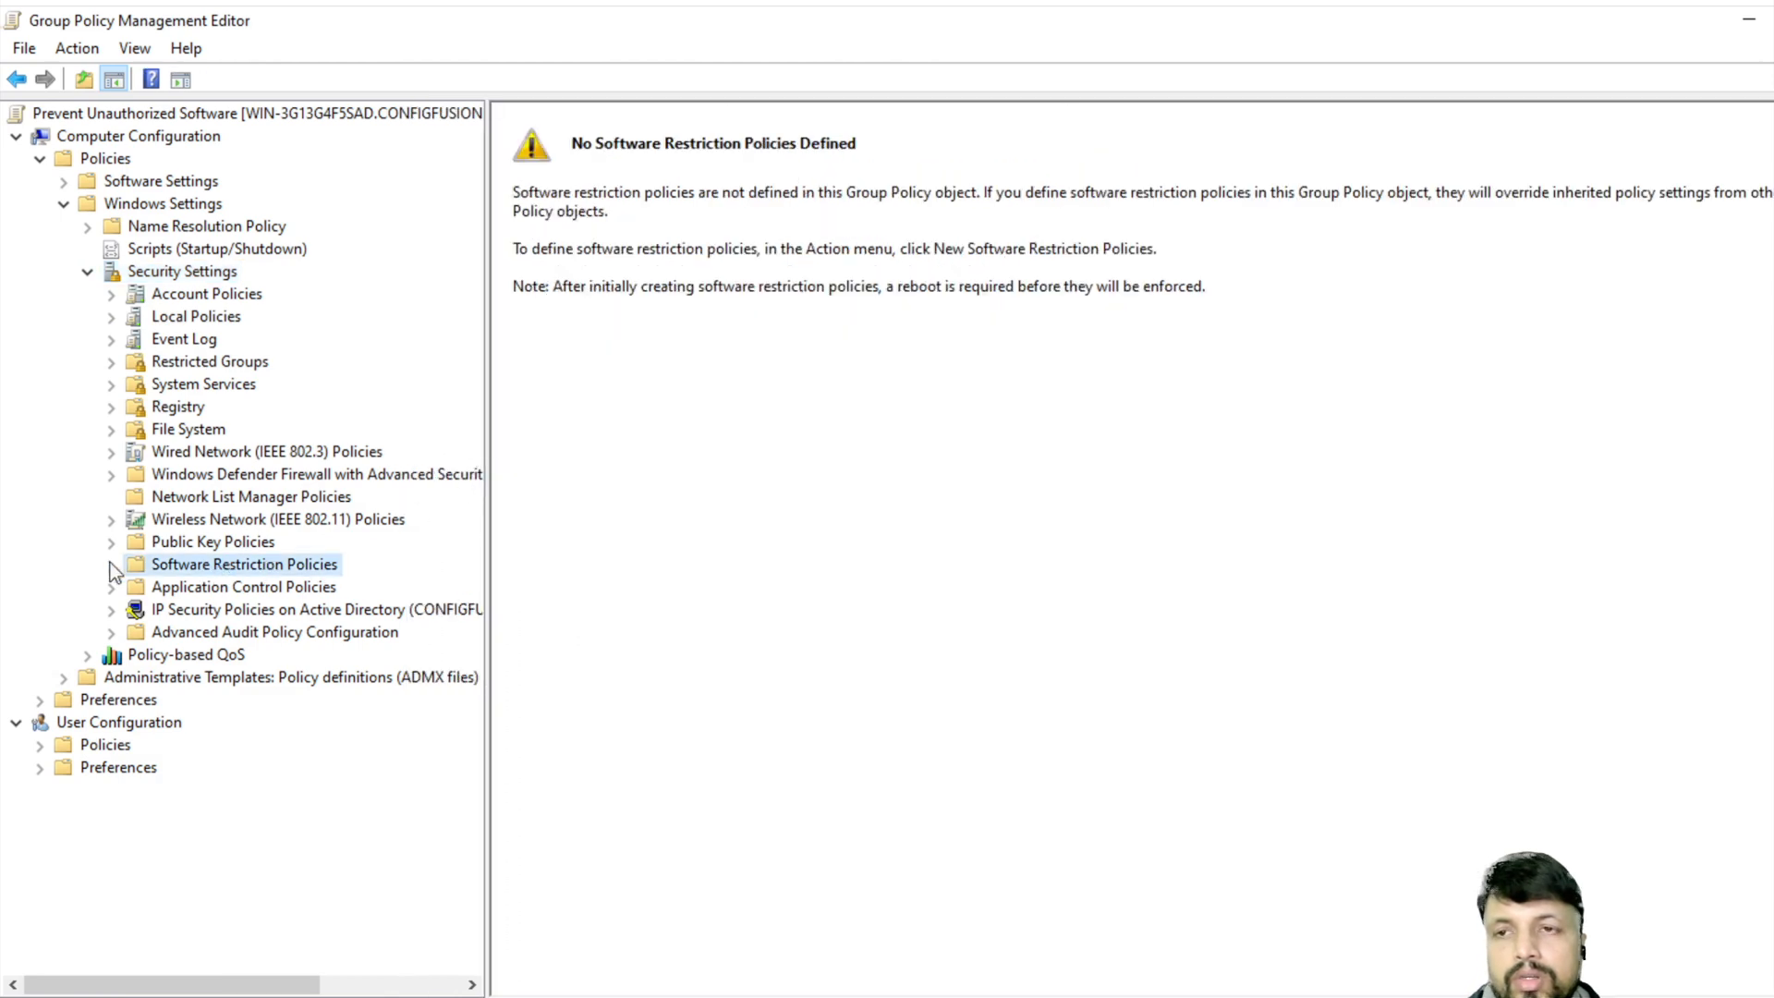
right_click(222, 566)
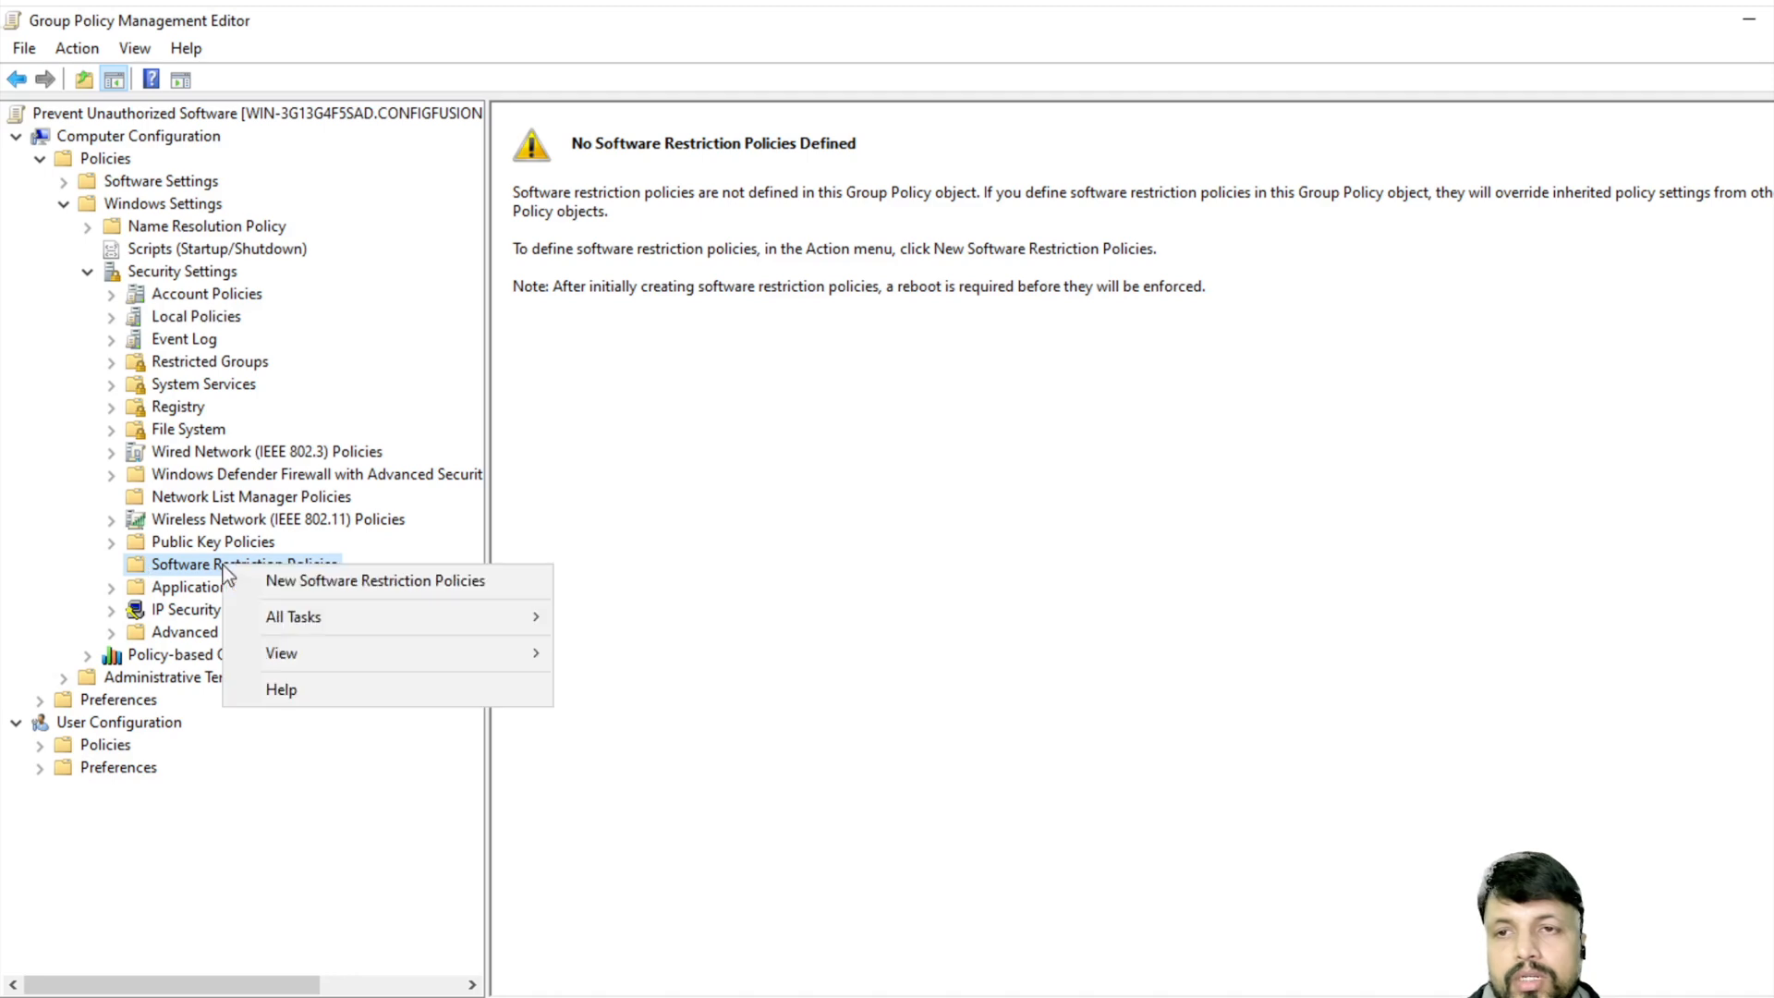
left_click(319, 582)
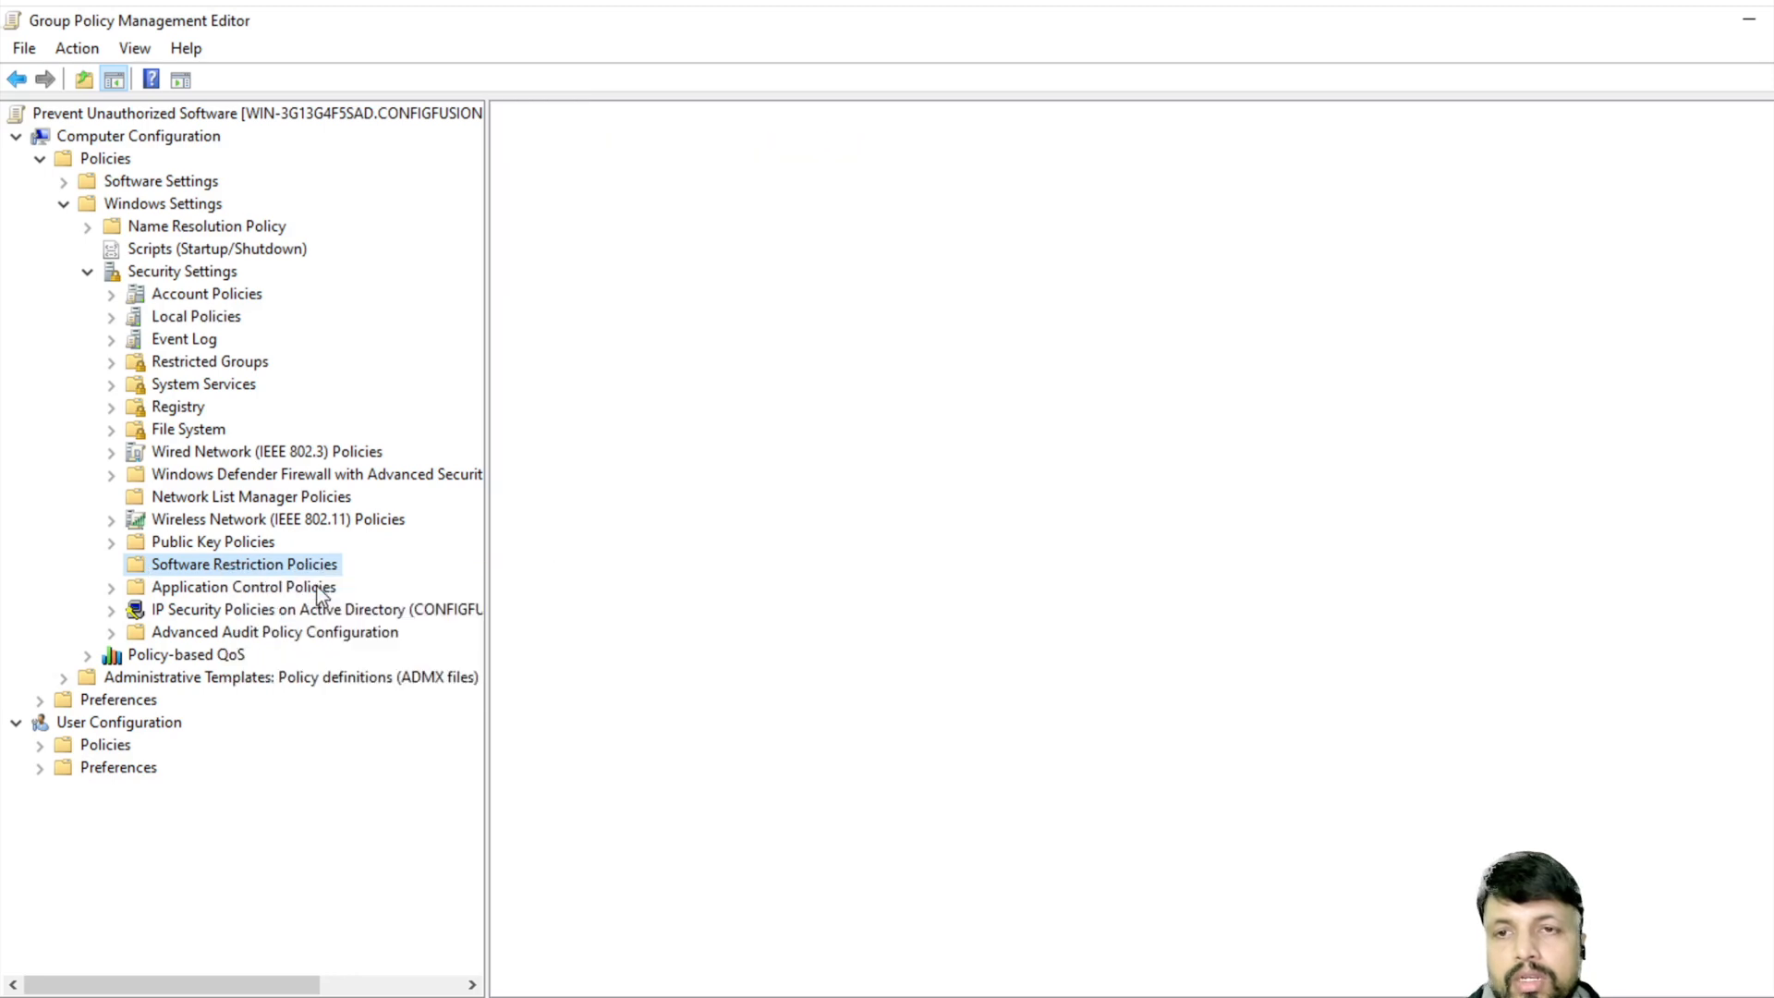
- Make Disallowed the default security level
left_click(192, 589)
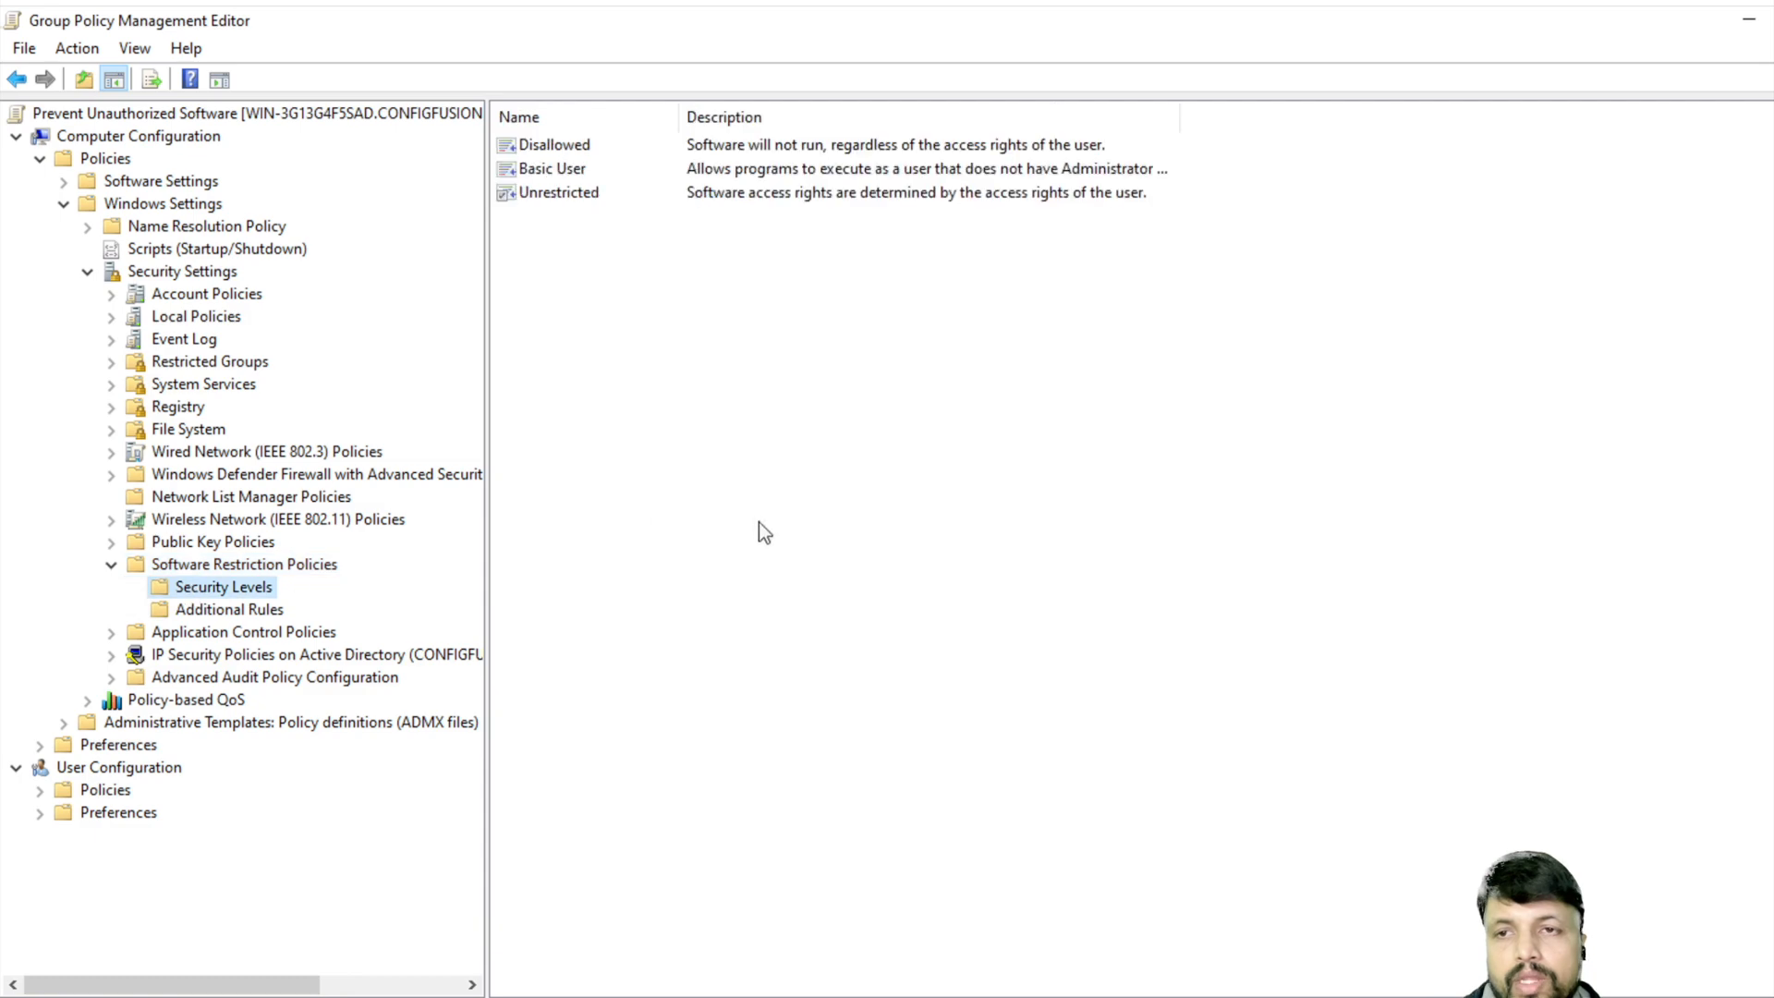
double_click(549, 145)
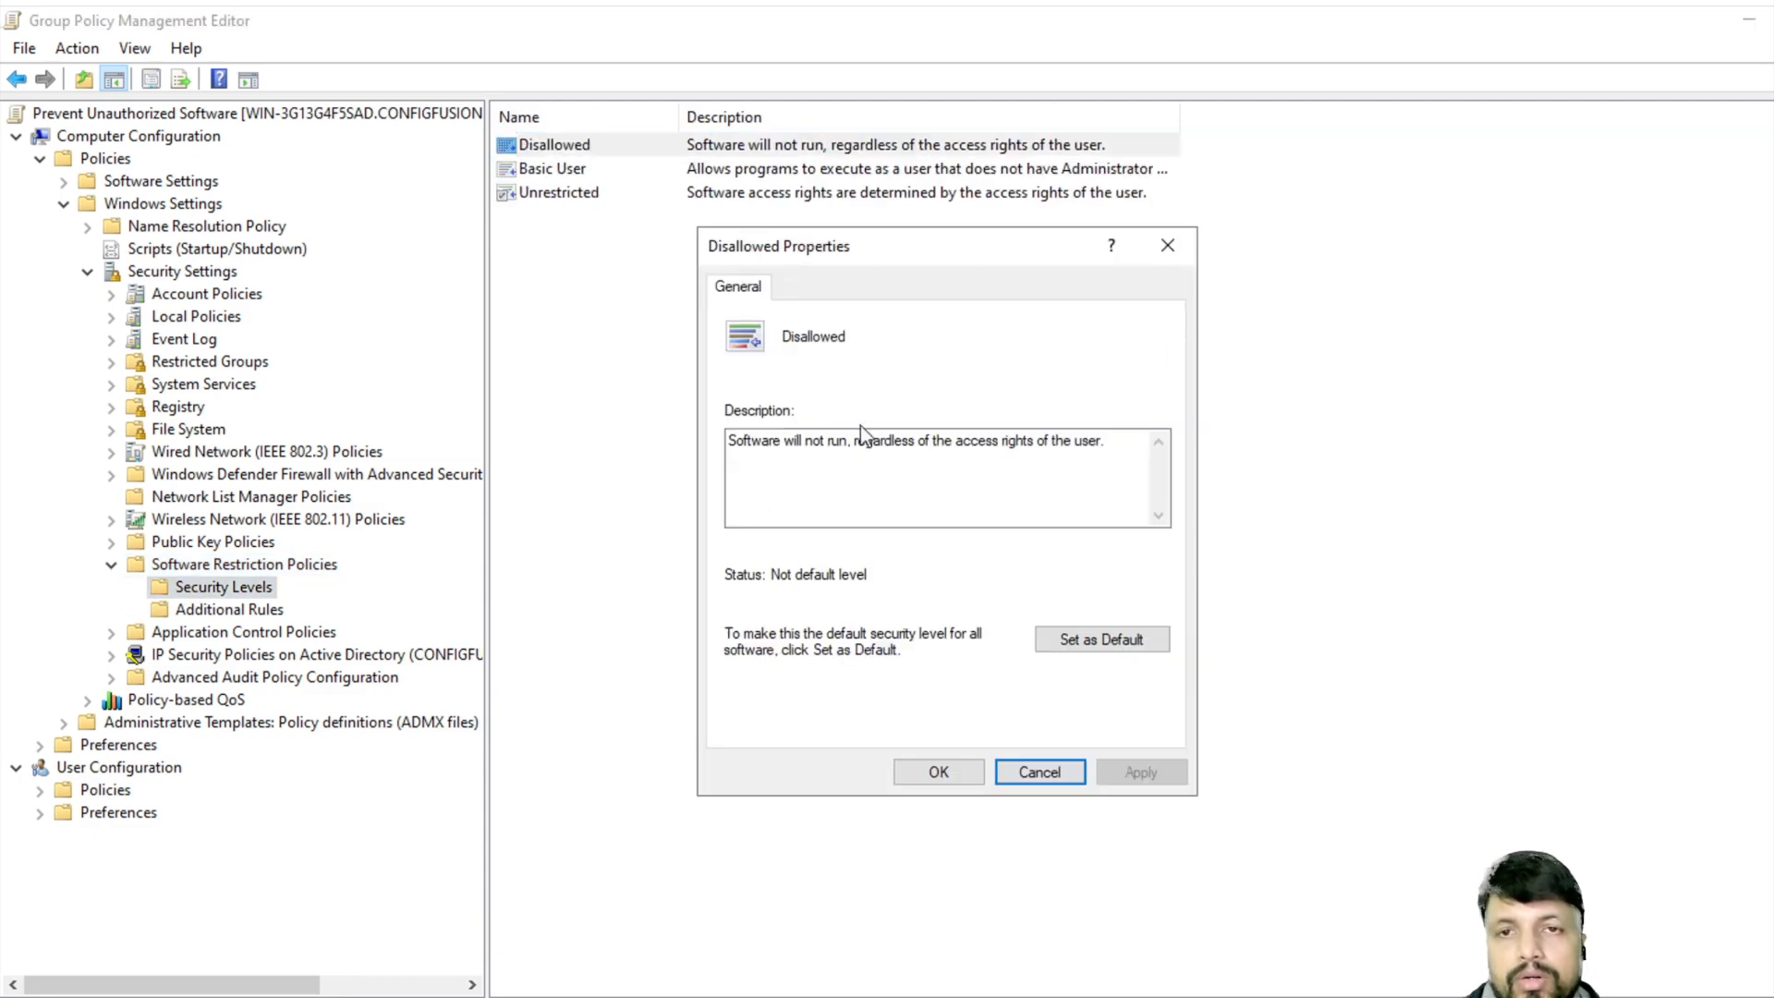
left_click(1116, 637)
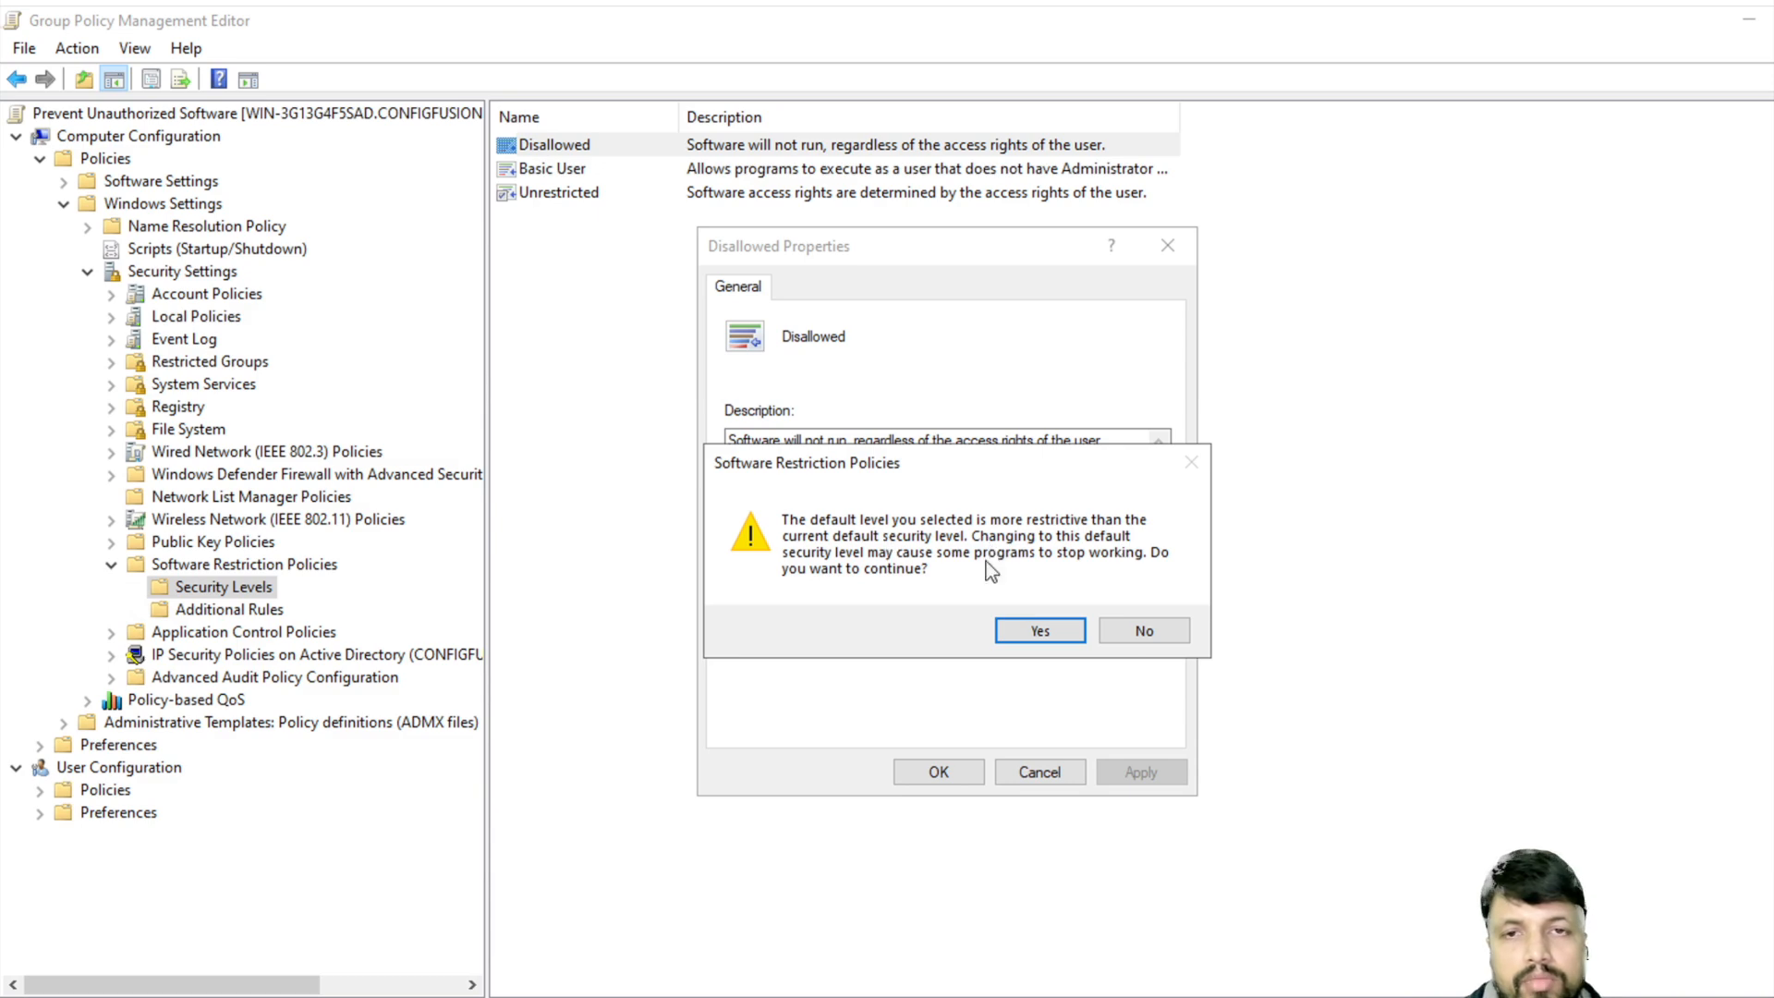
left_click(1050, 636)
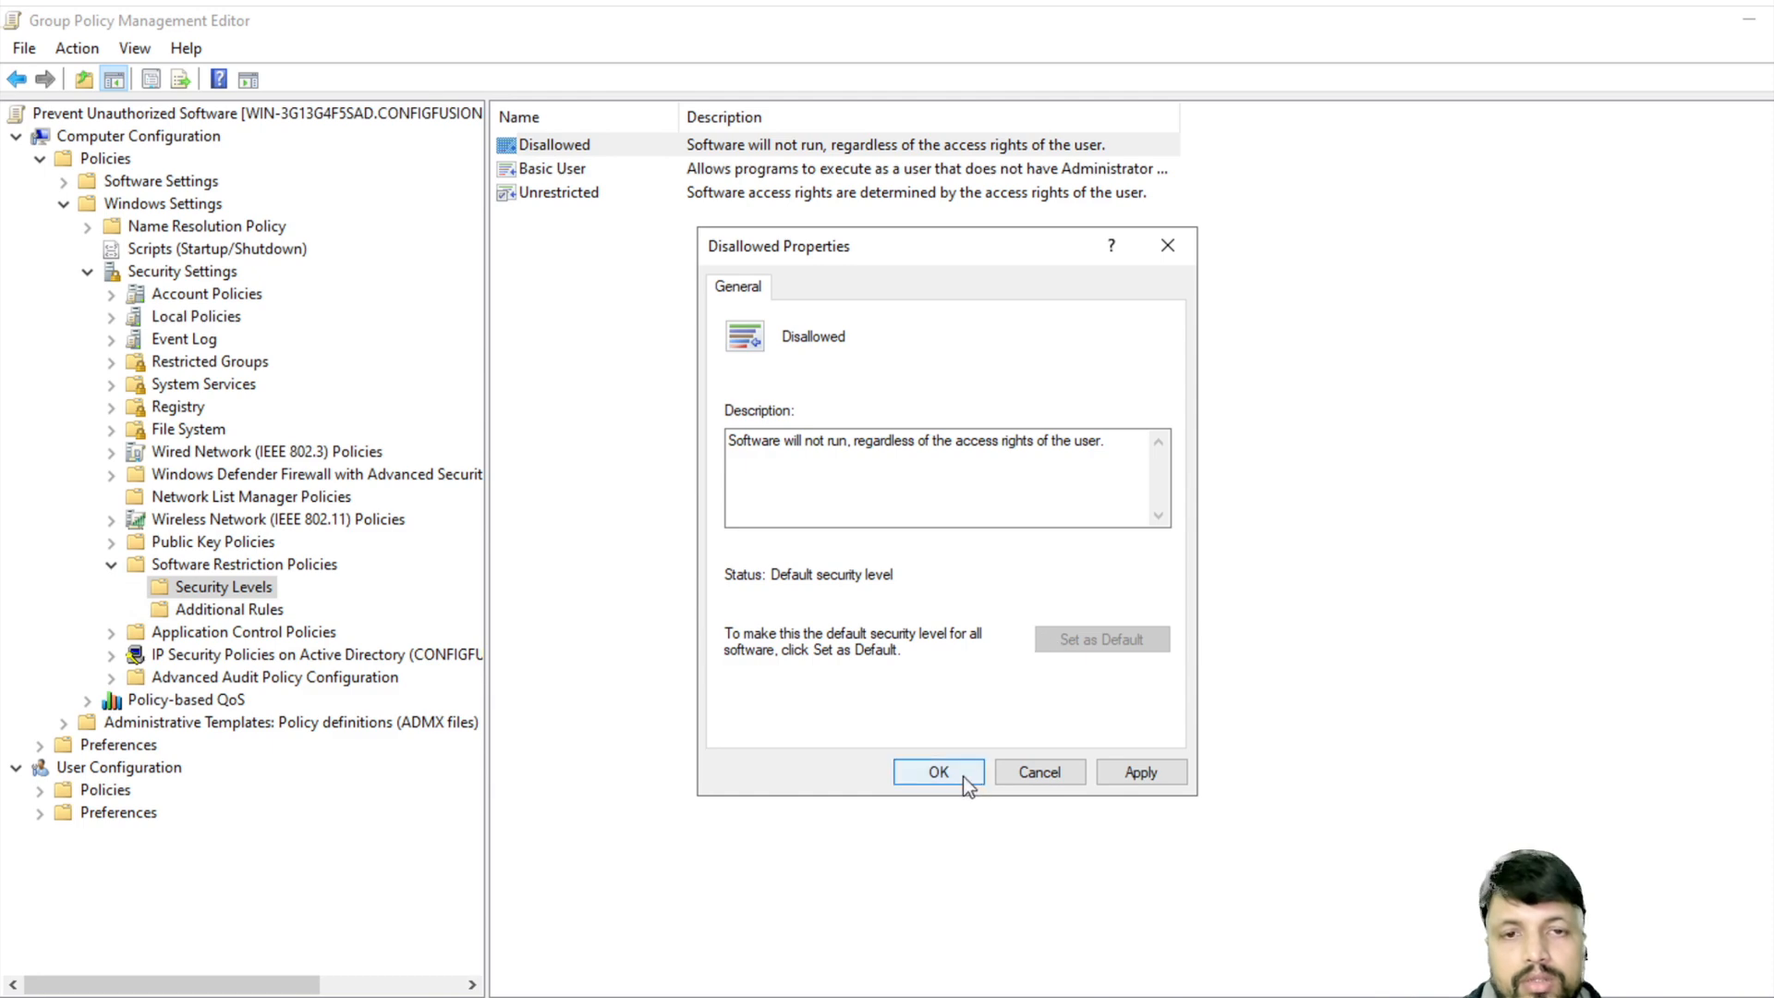
left_click(1146, 776)
left_click(928, 775)
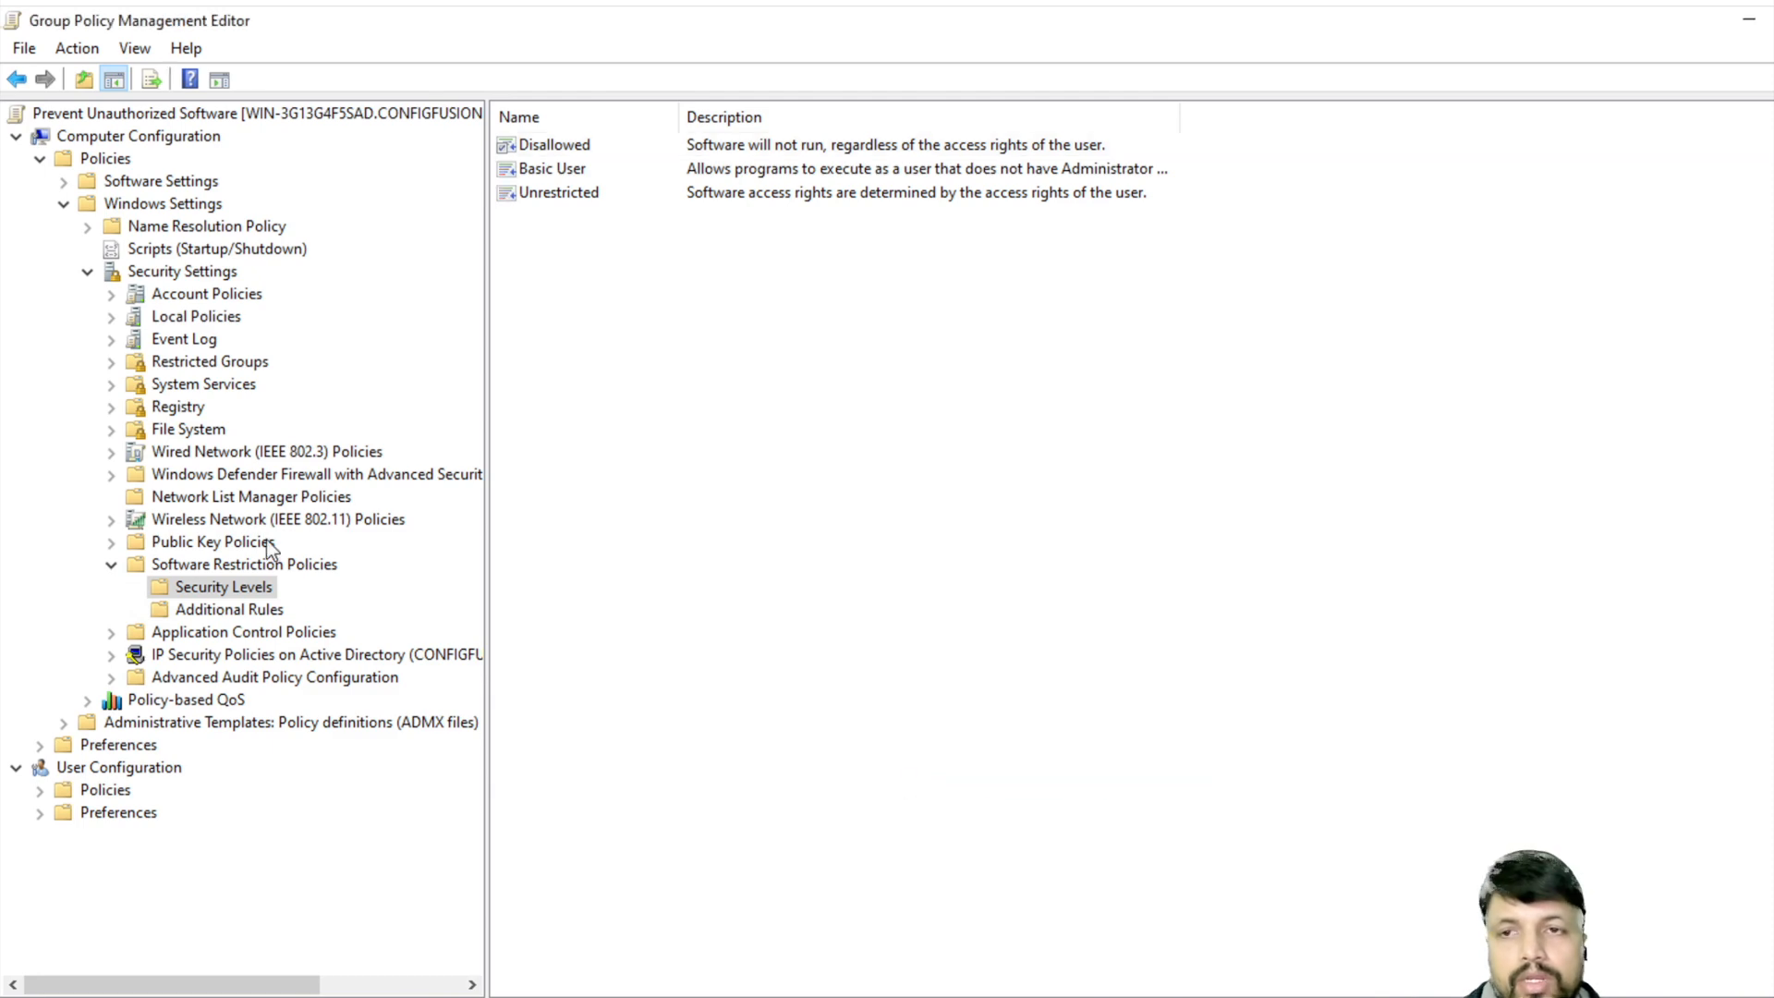
- Start a new path rule under Additional Rules
left_click(197, 609)
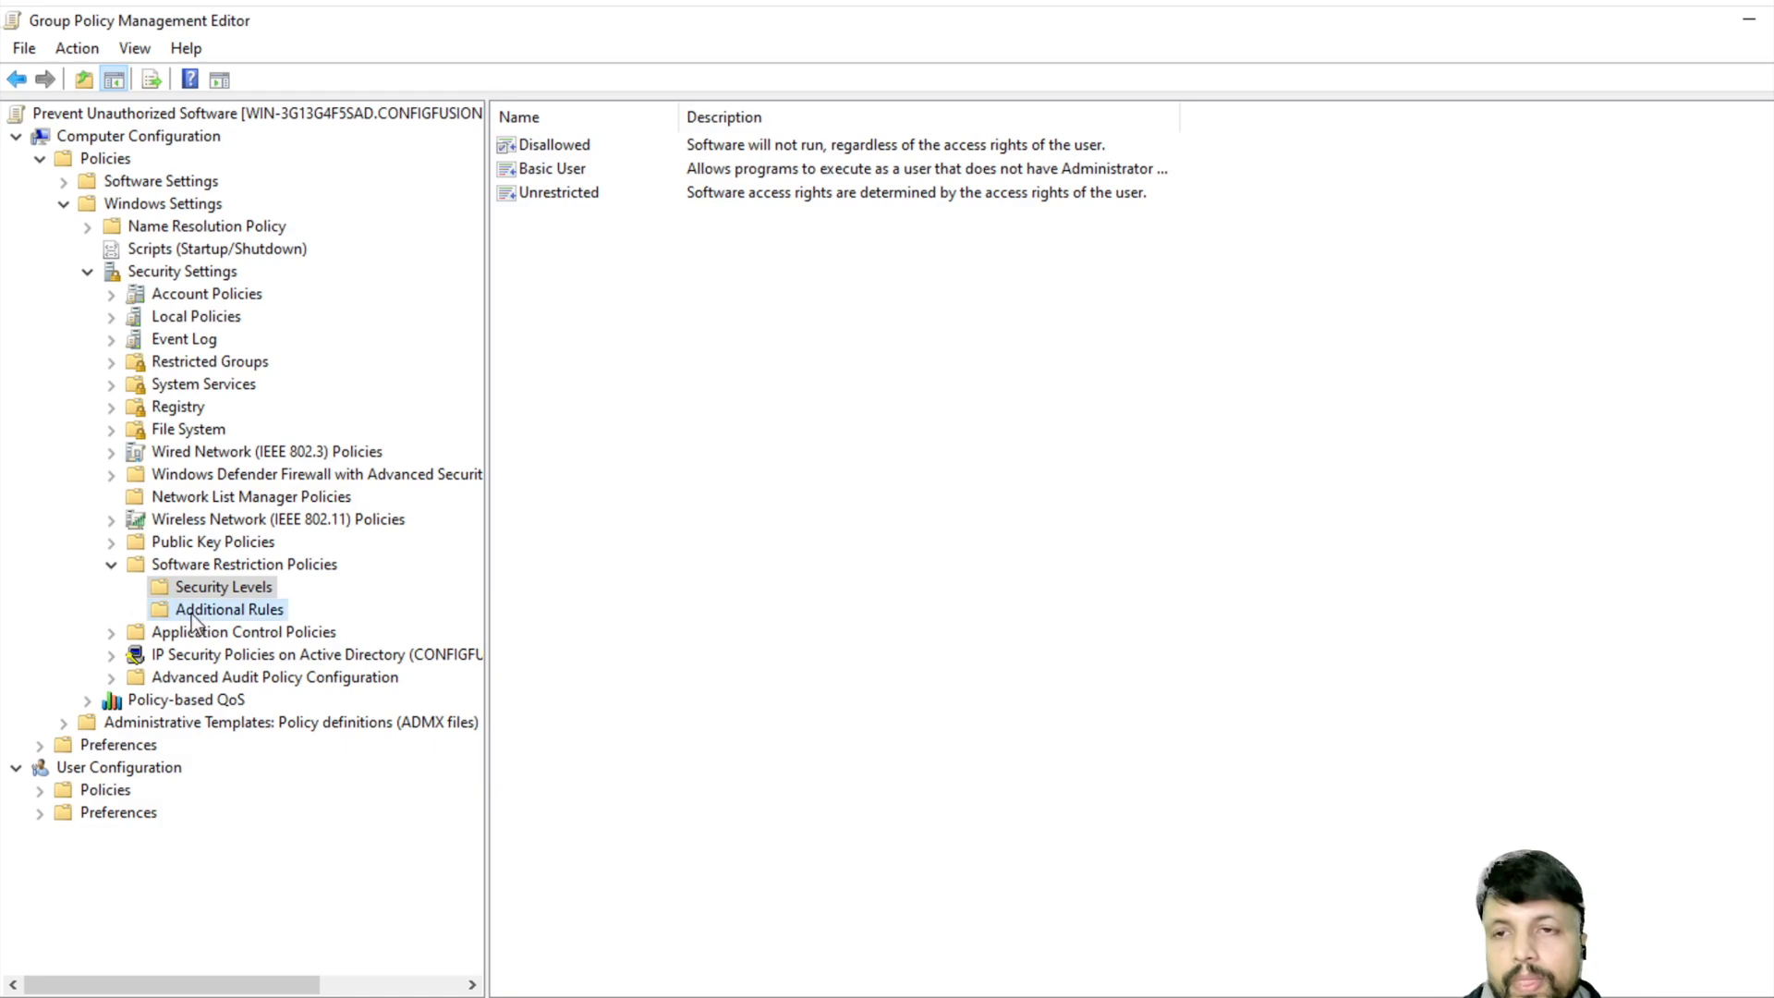
left_click(223, 608)
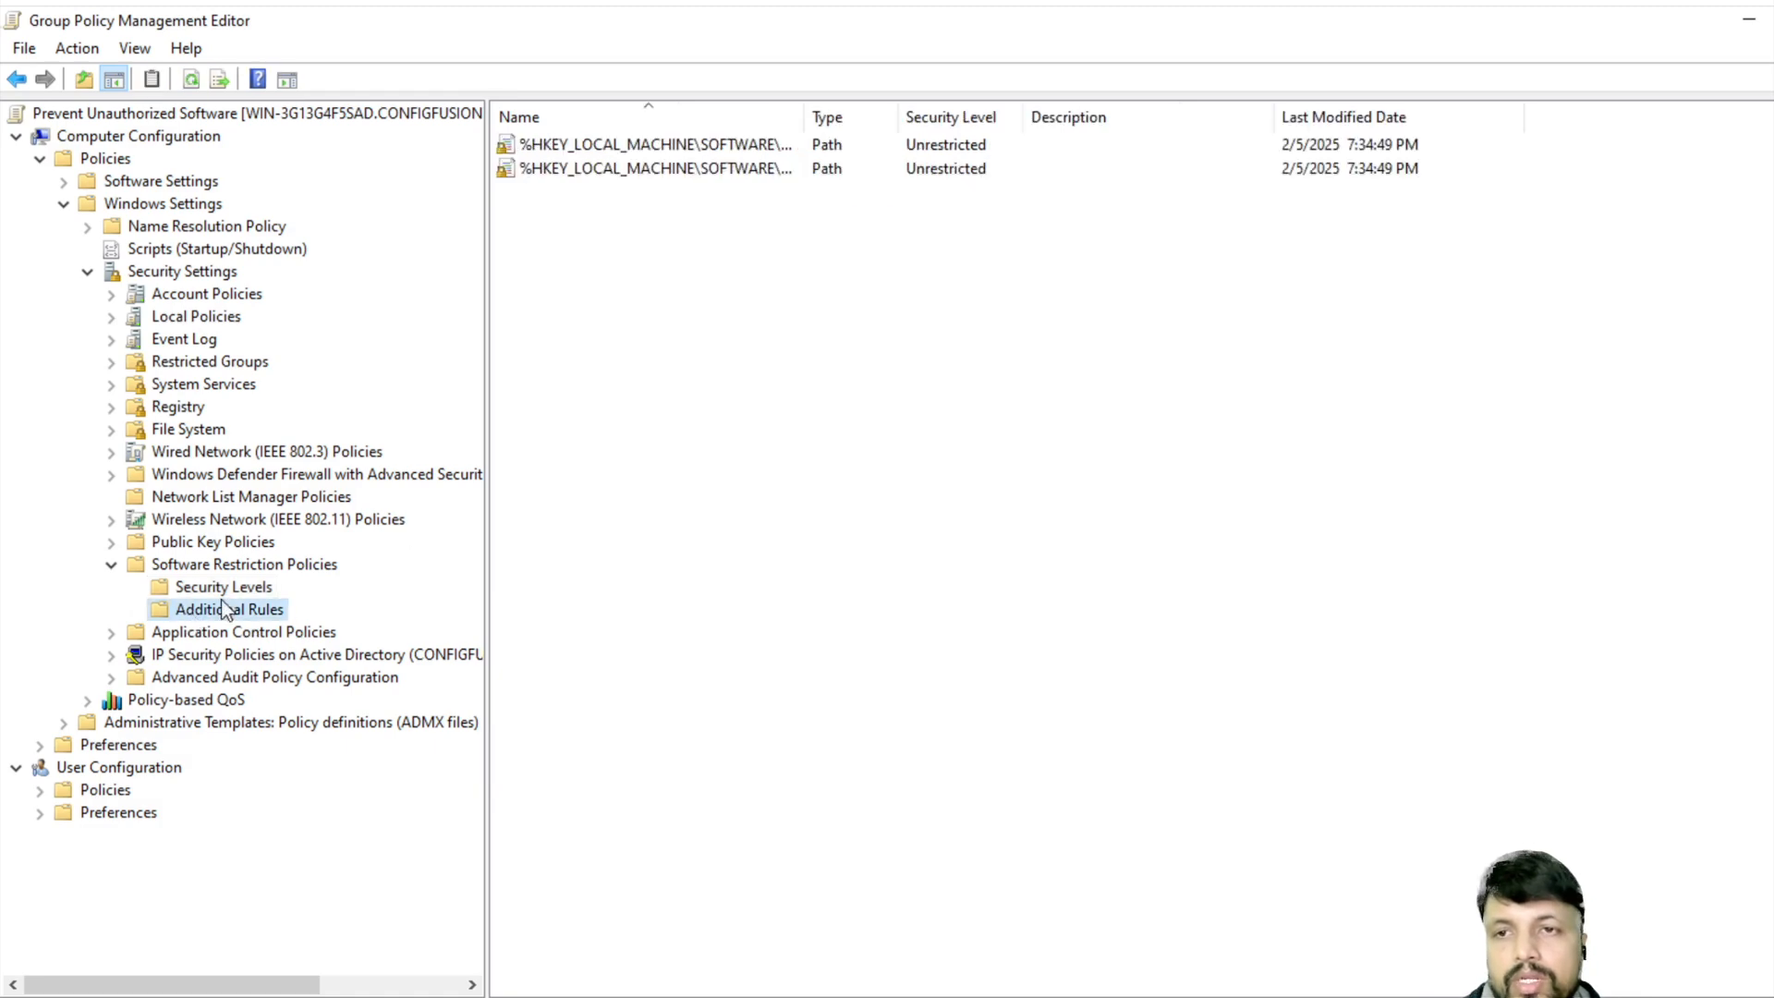
right_click(222, 610)
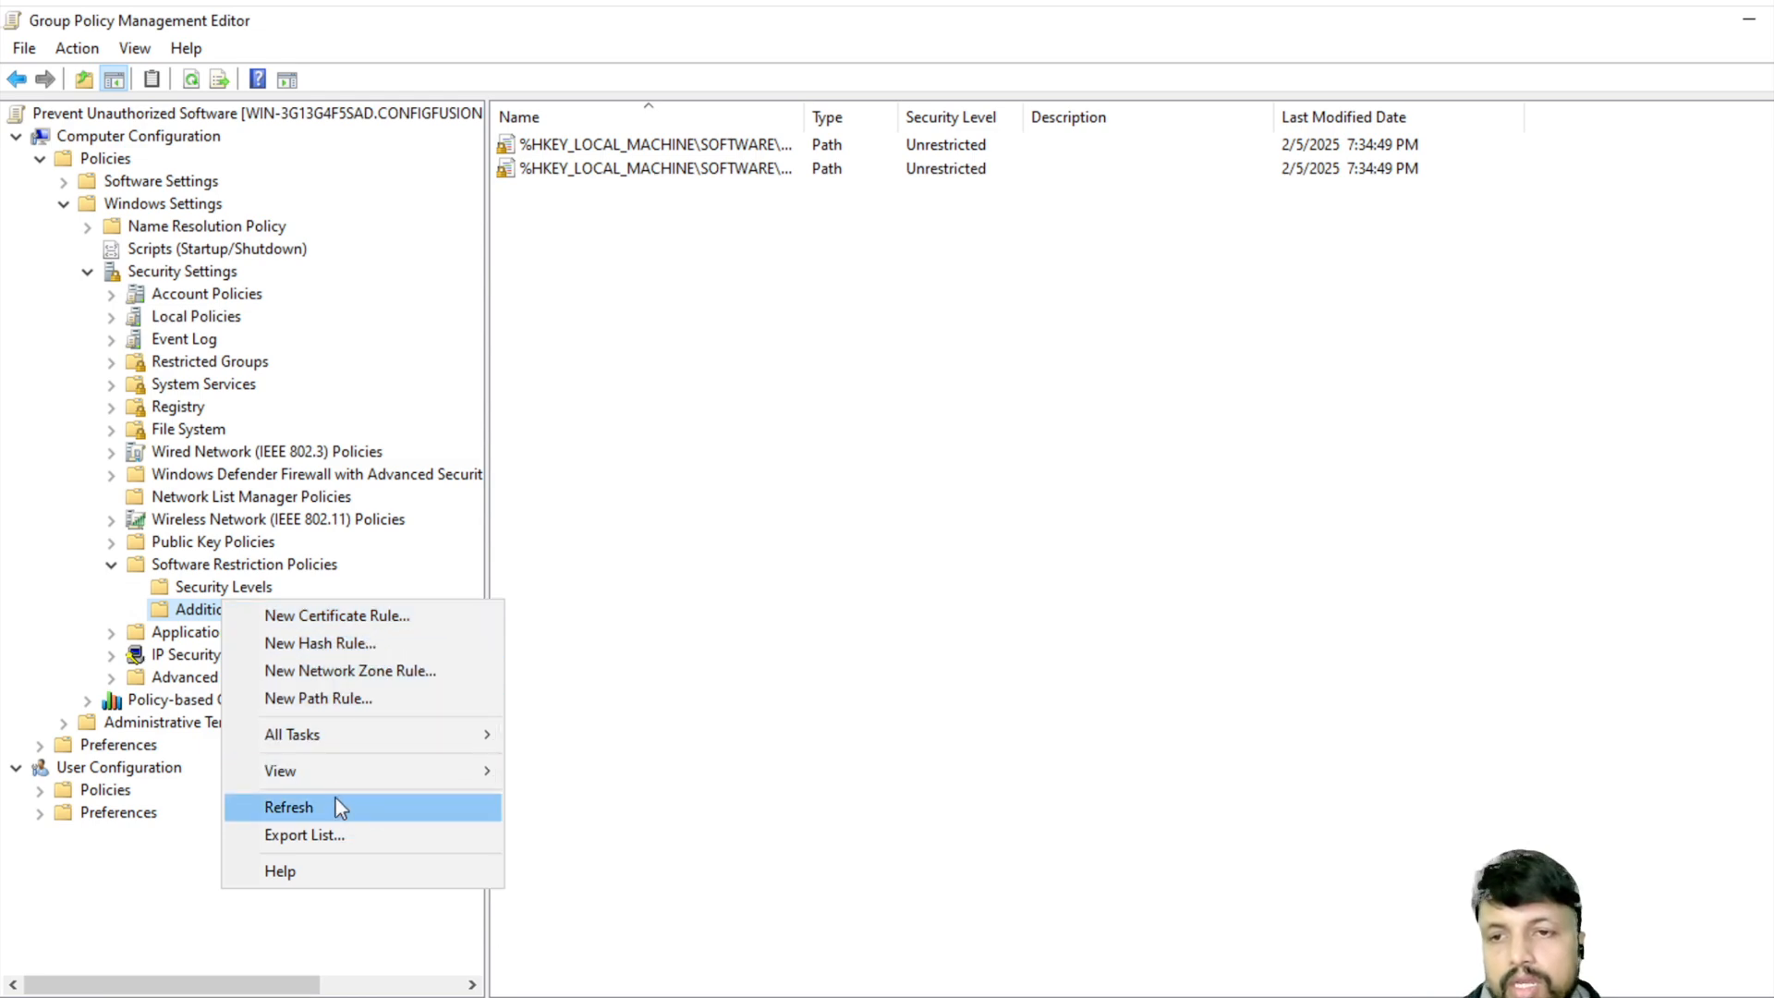
left_click(342, 697)
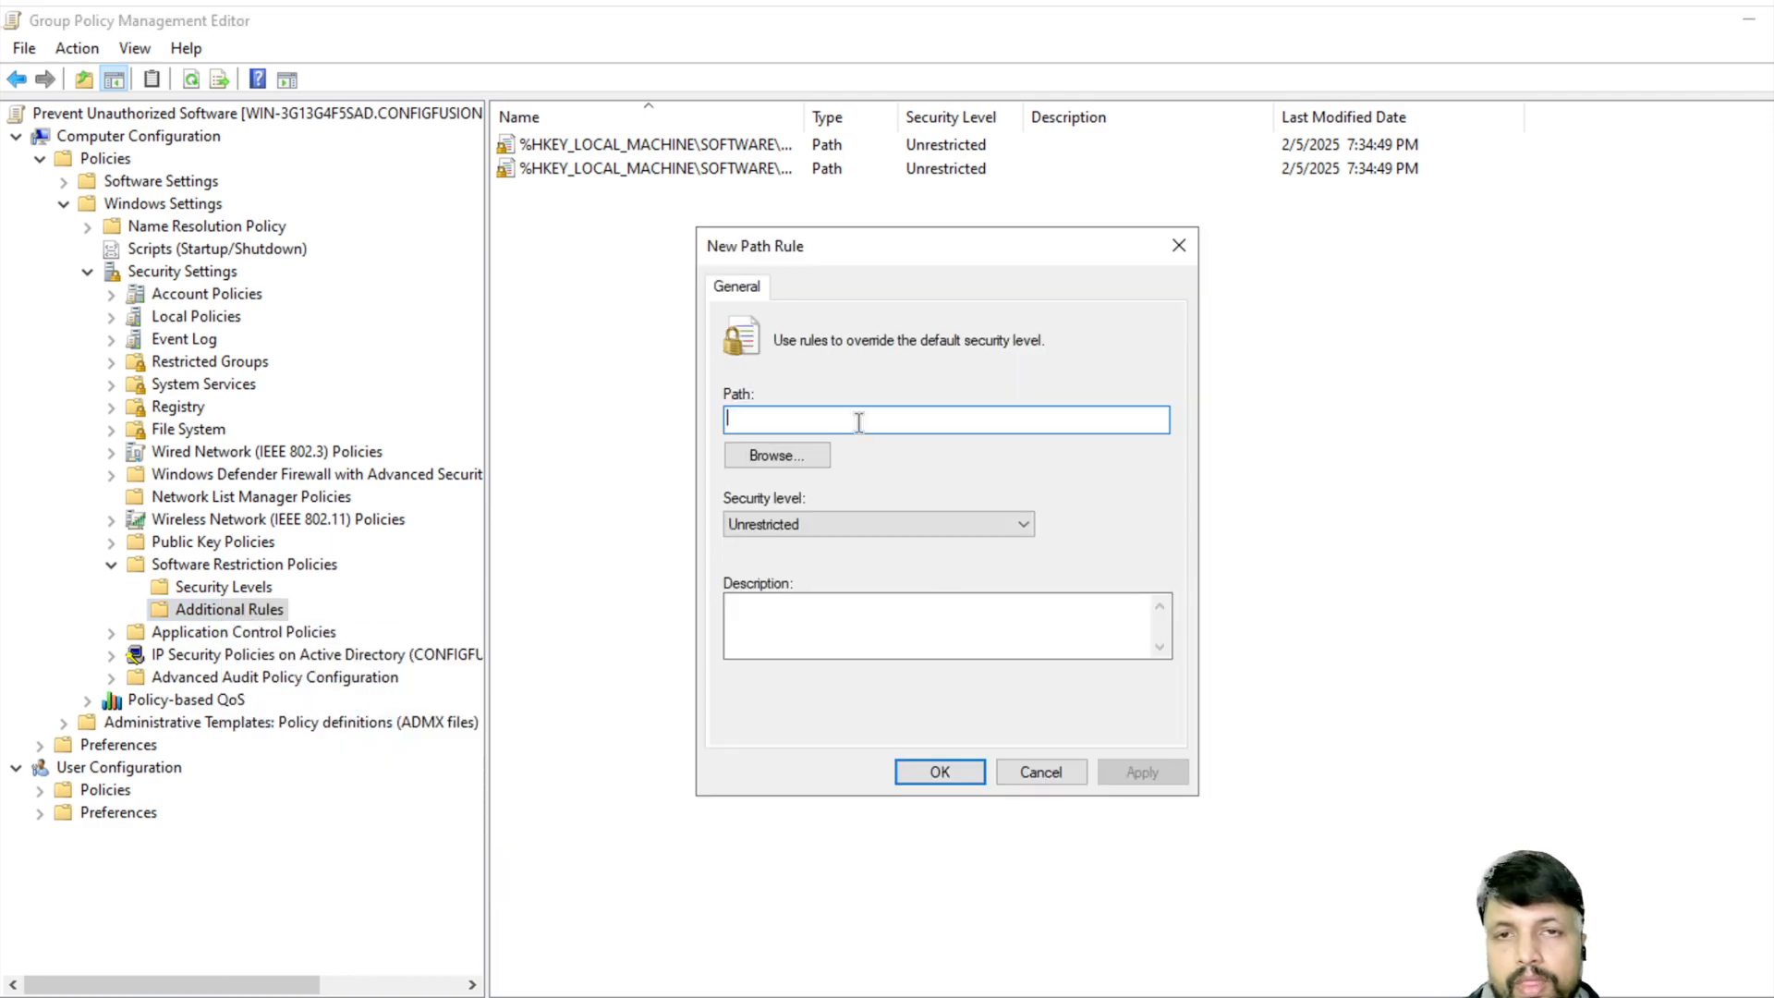
- Create a new folder named Approved_Software on Local Disk (C:)
left_click(970, 996)
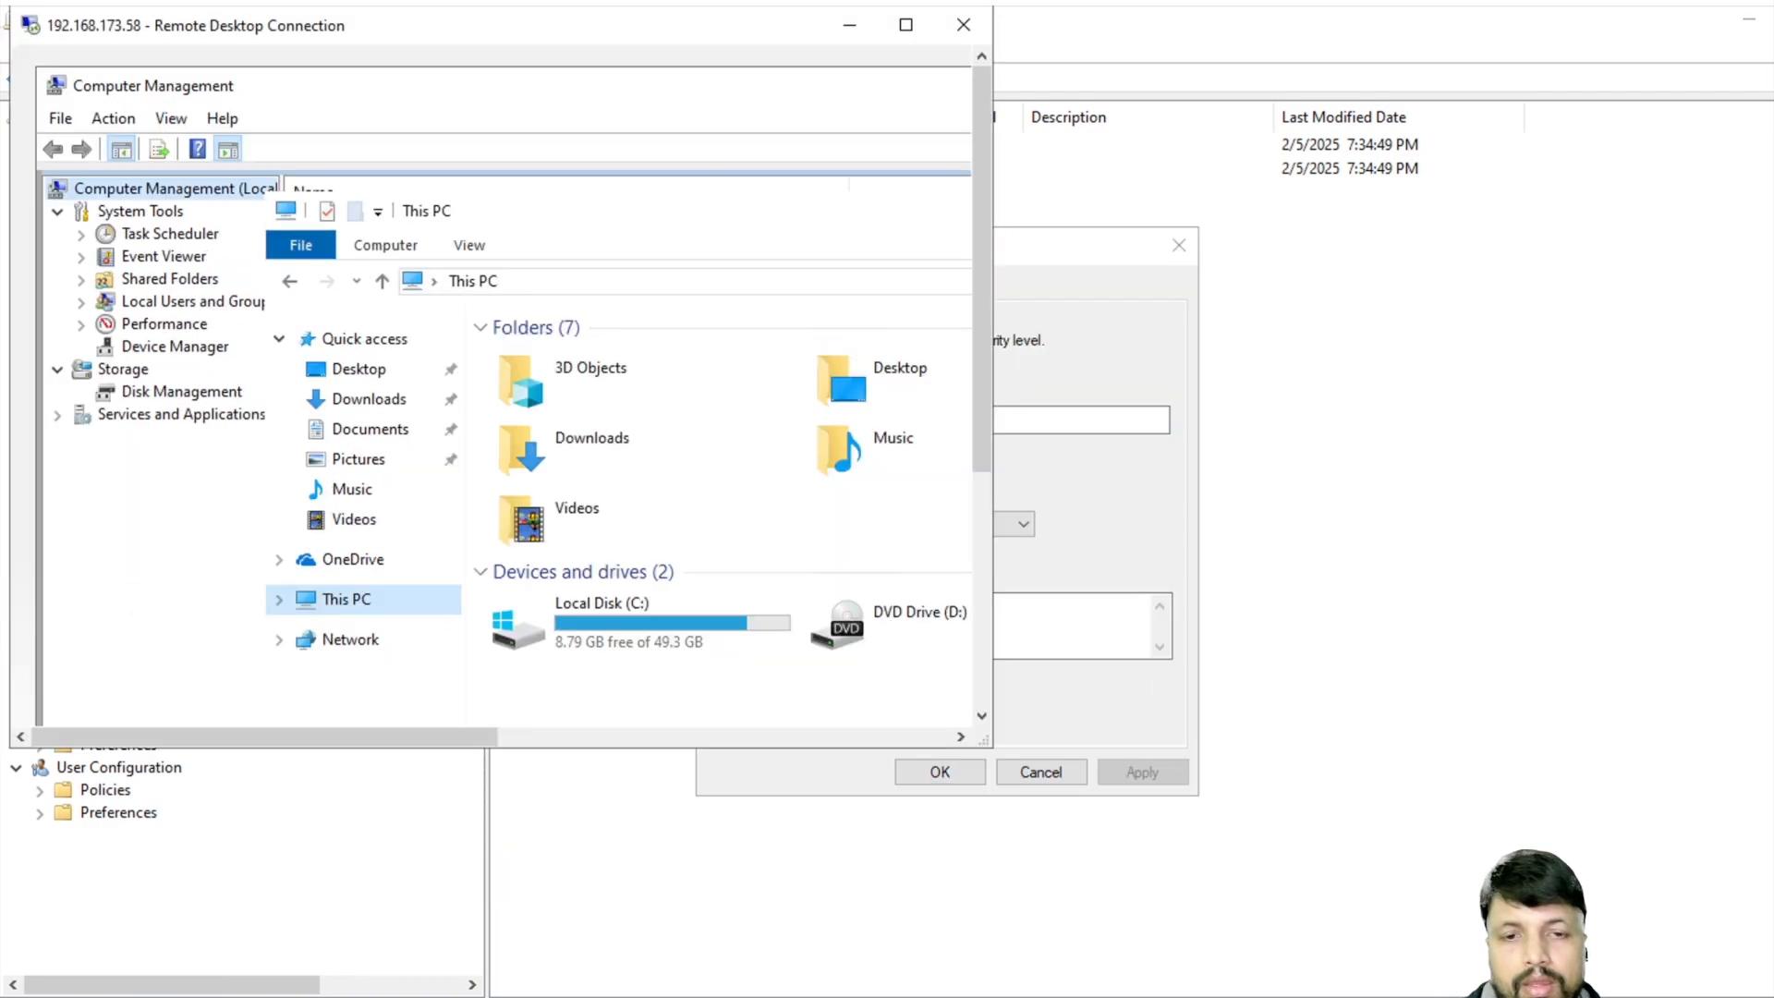
left_click(906, 39)
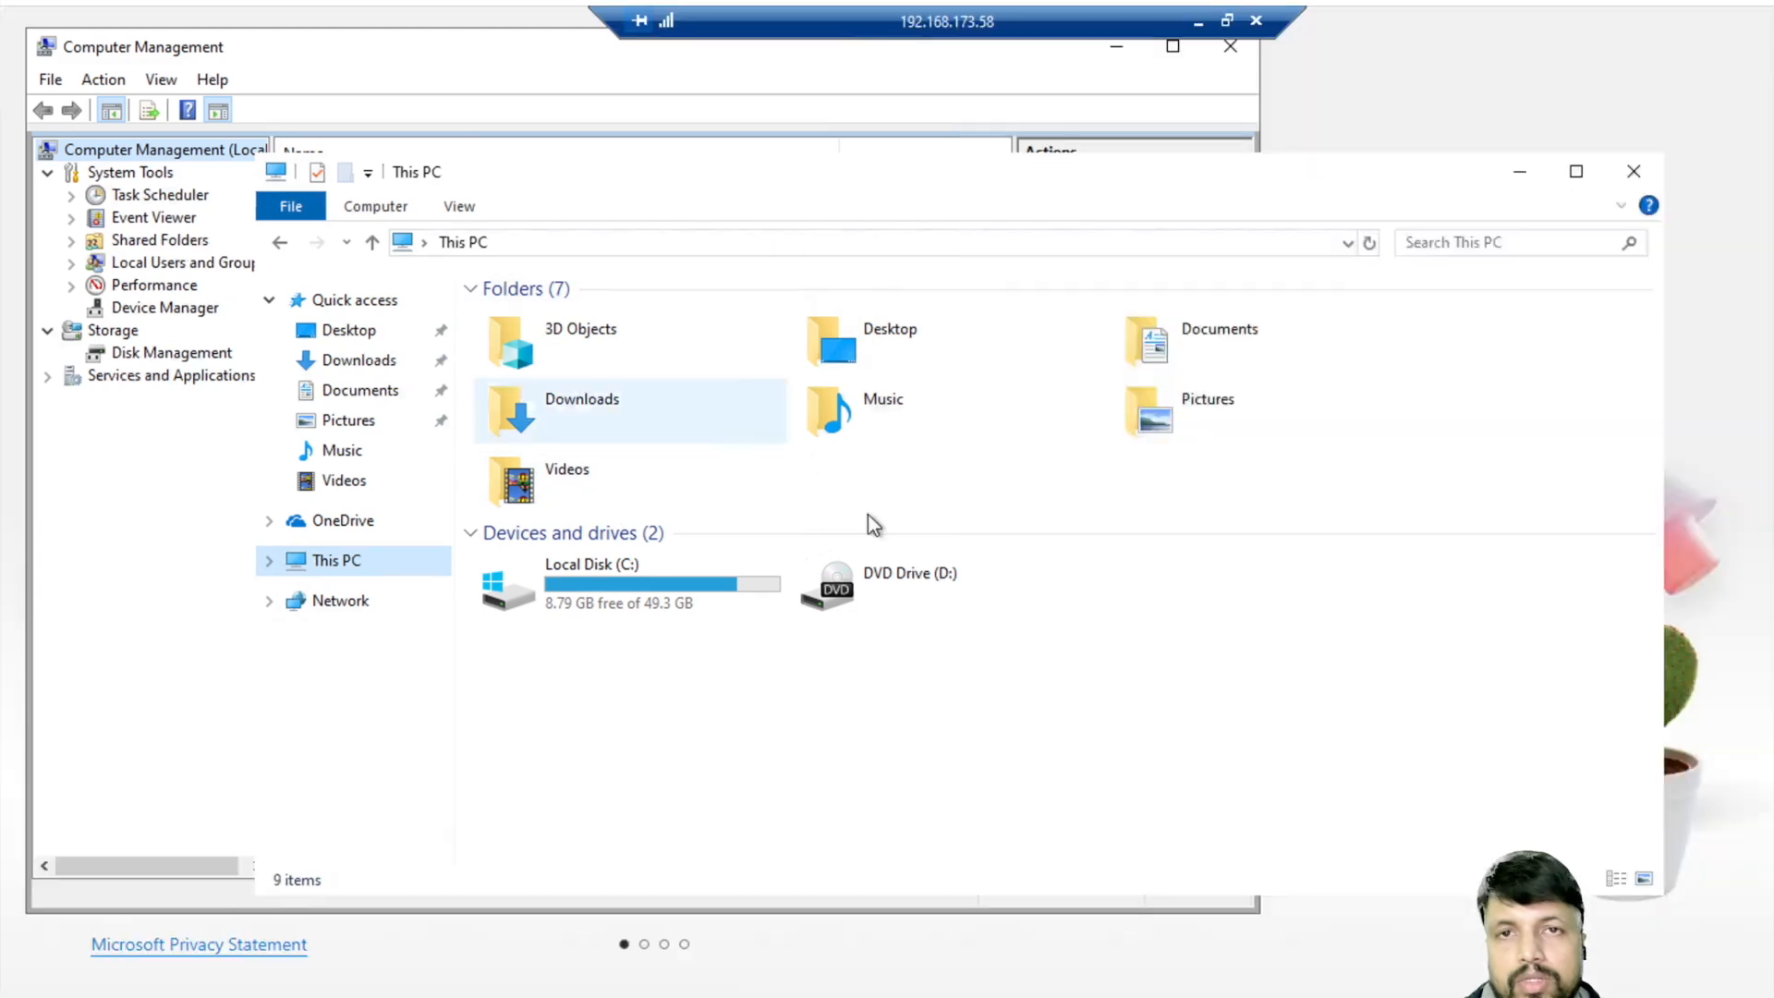
double_click(667, 584)
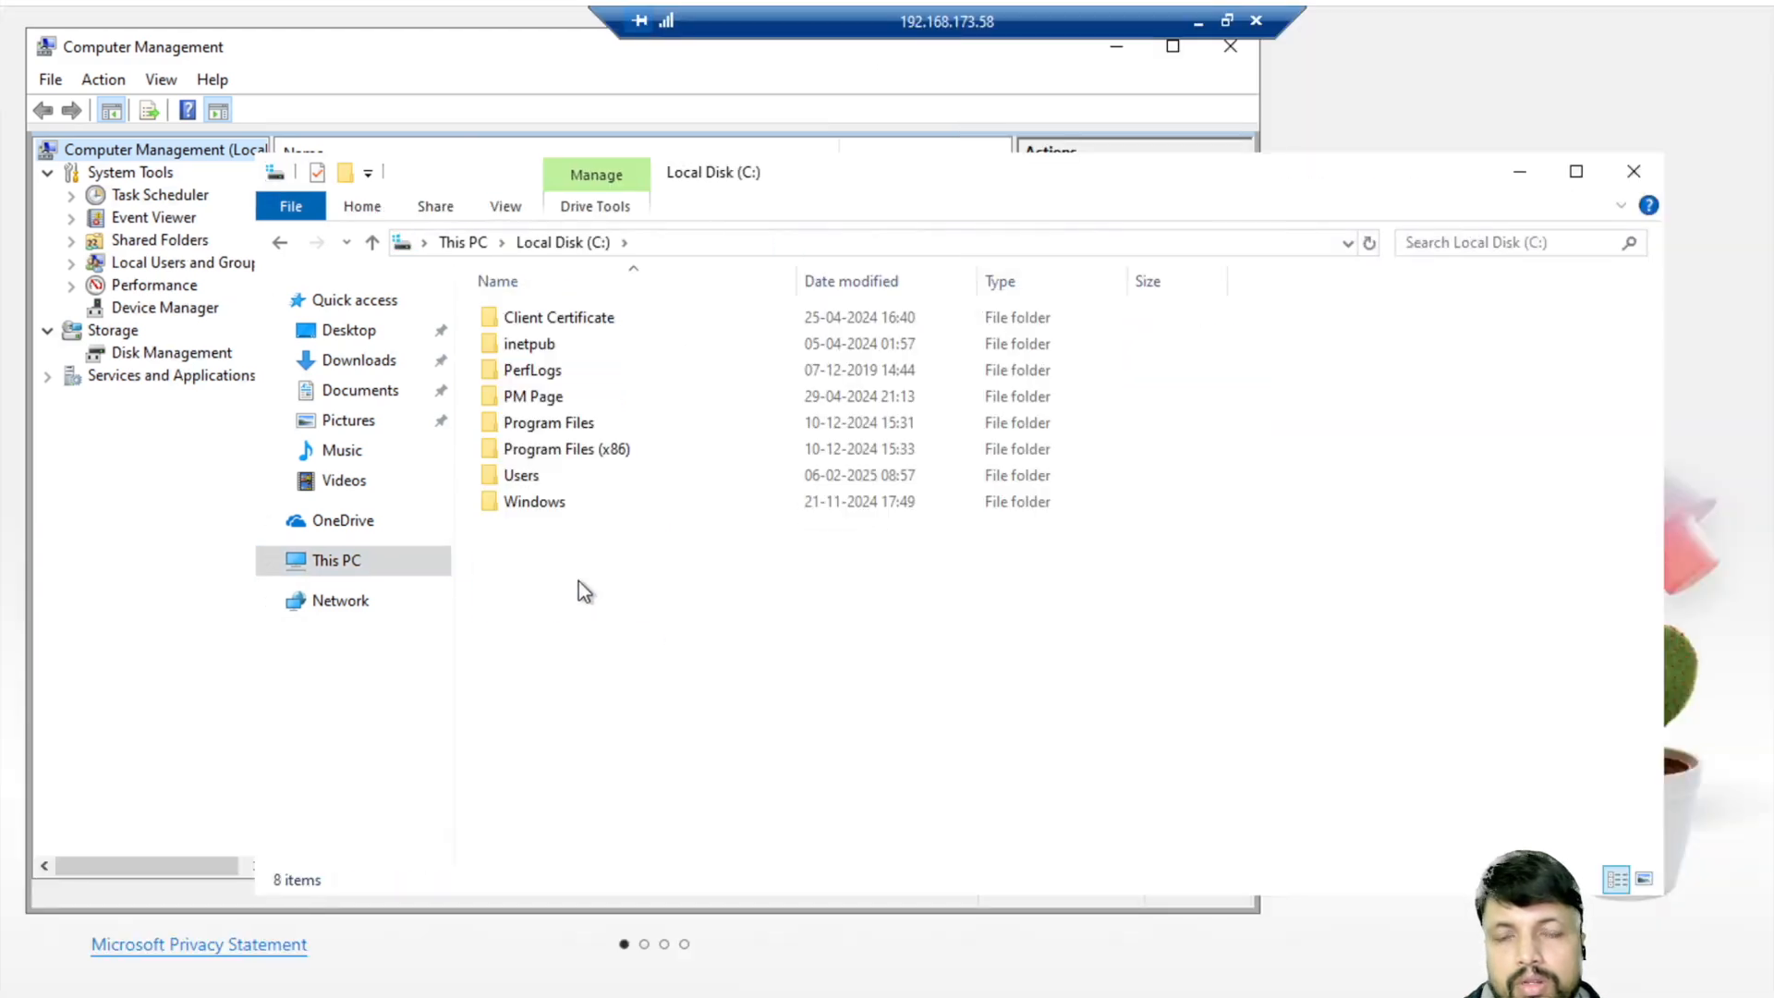
right_click(578, 582)
mouse_move(748, 825)
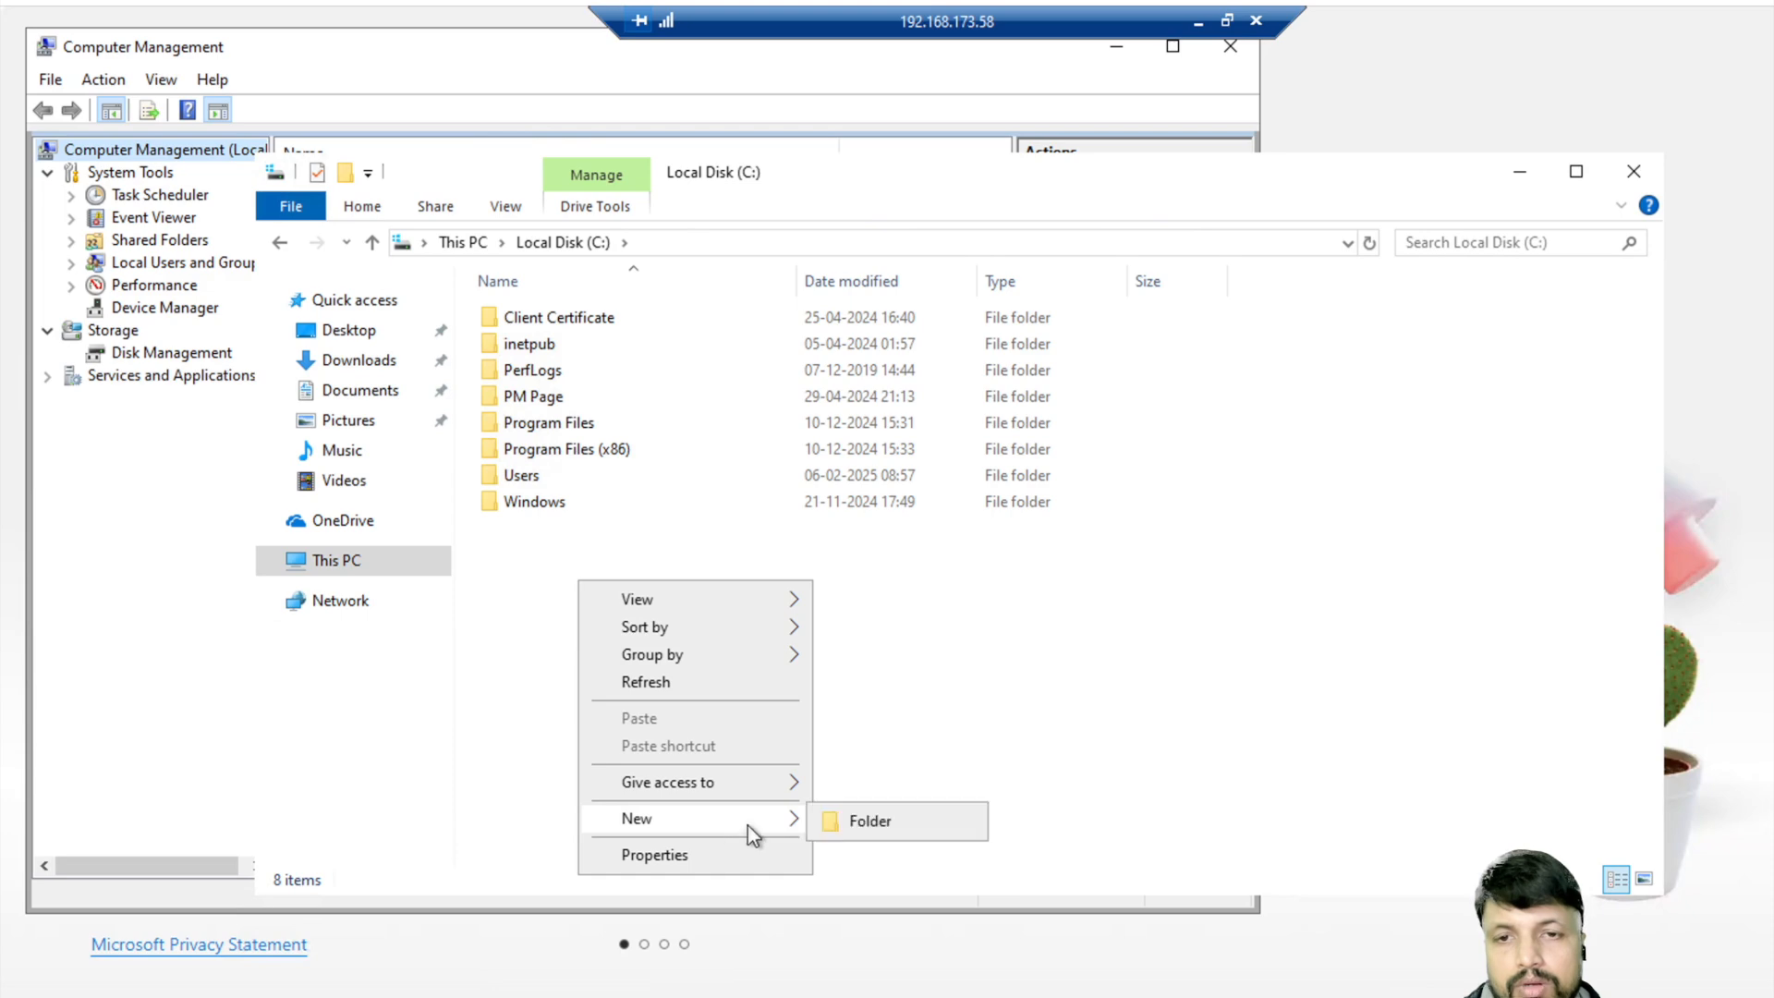
left_click(904, 822)
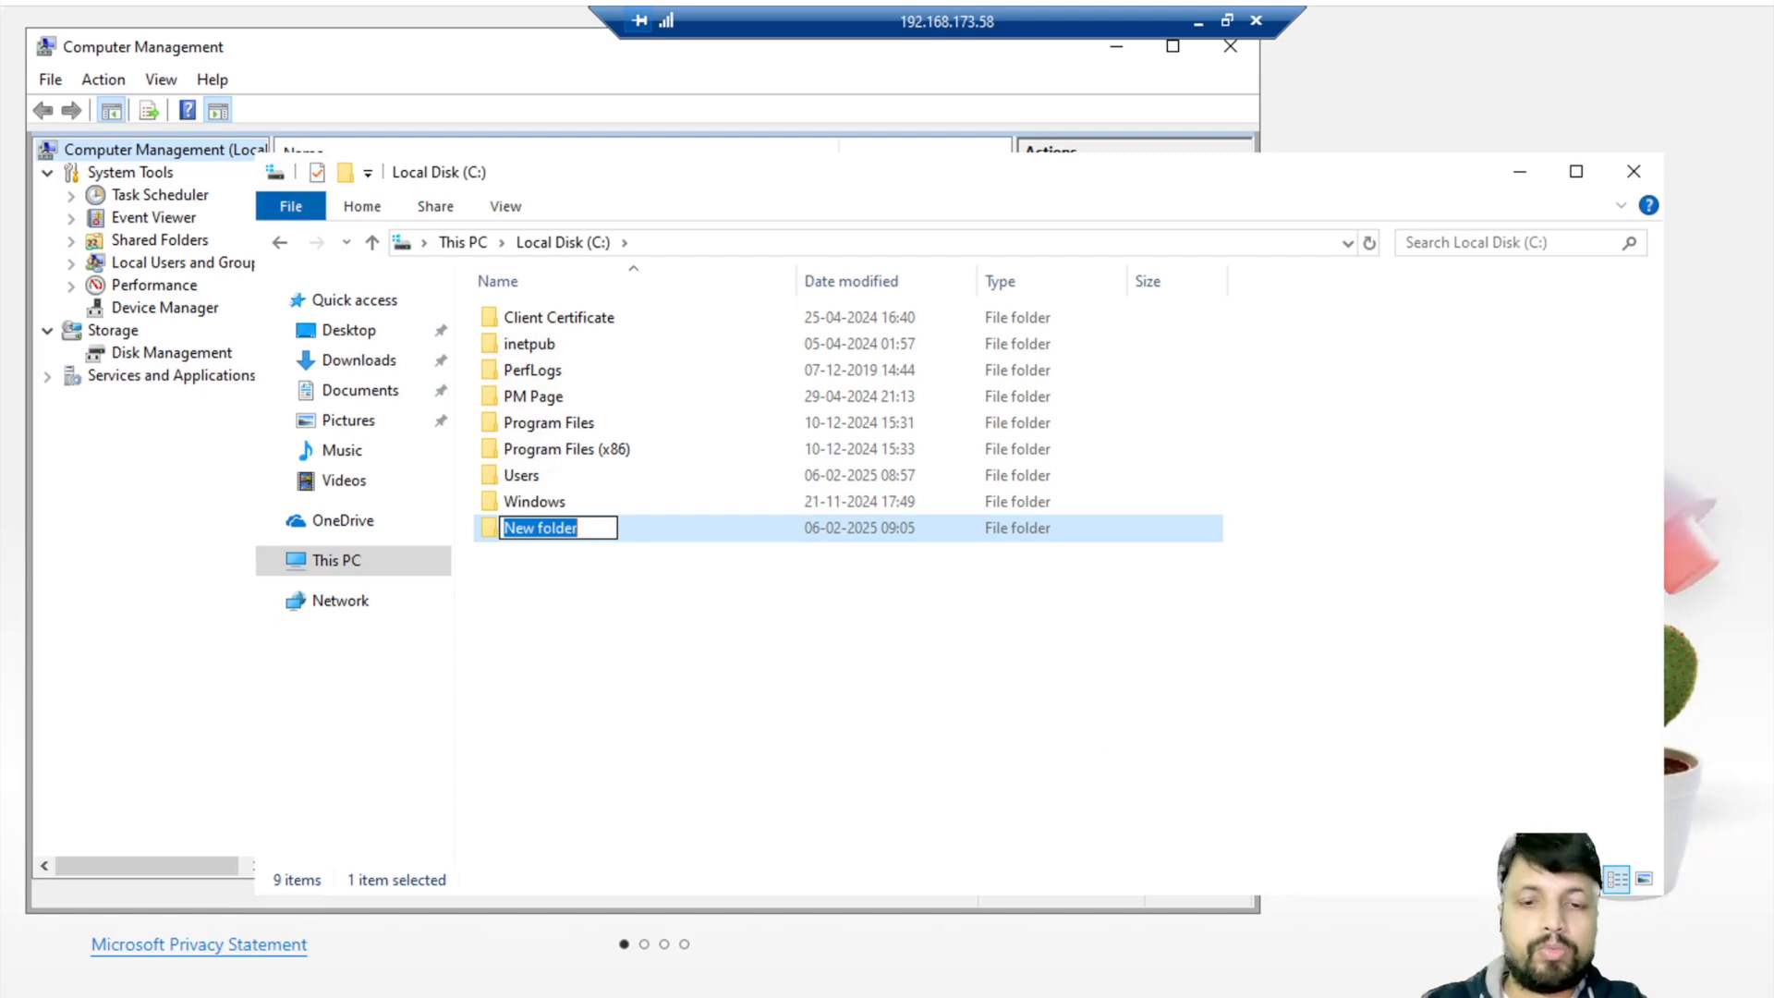
type("Apr")
key("BackSpace")
type("proved")
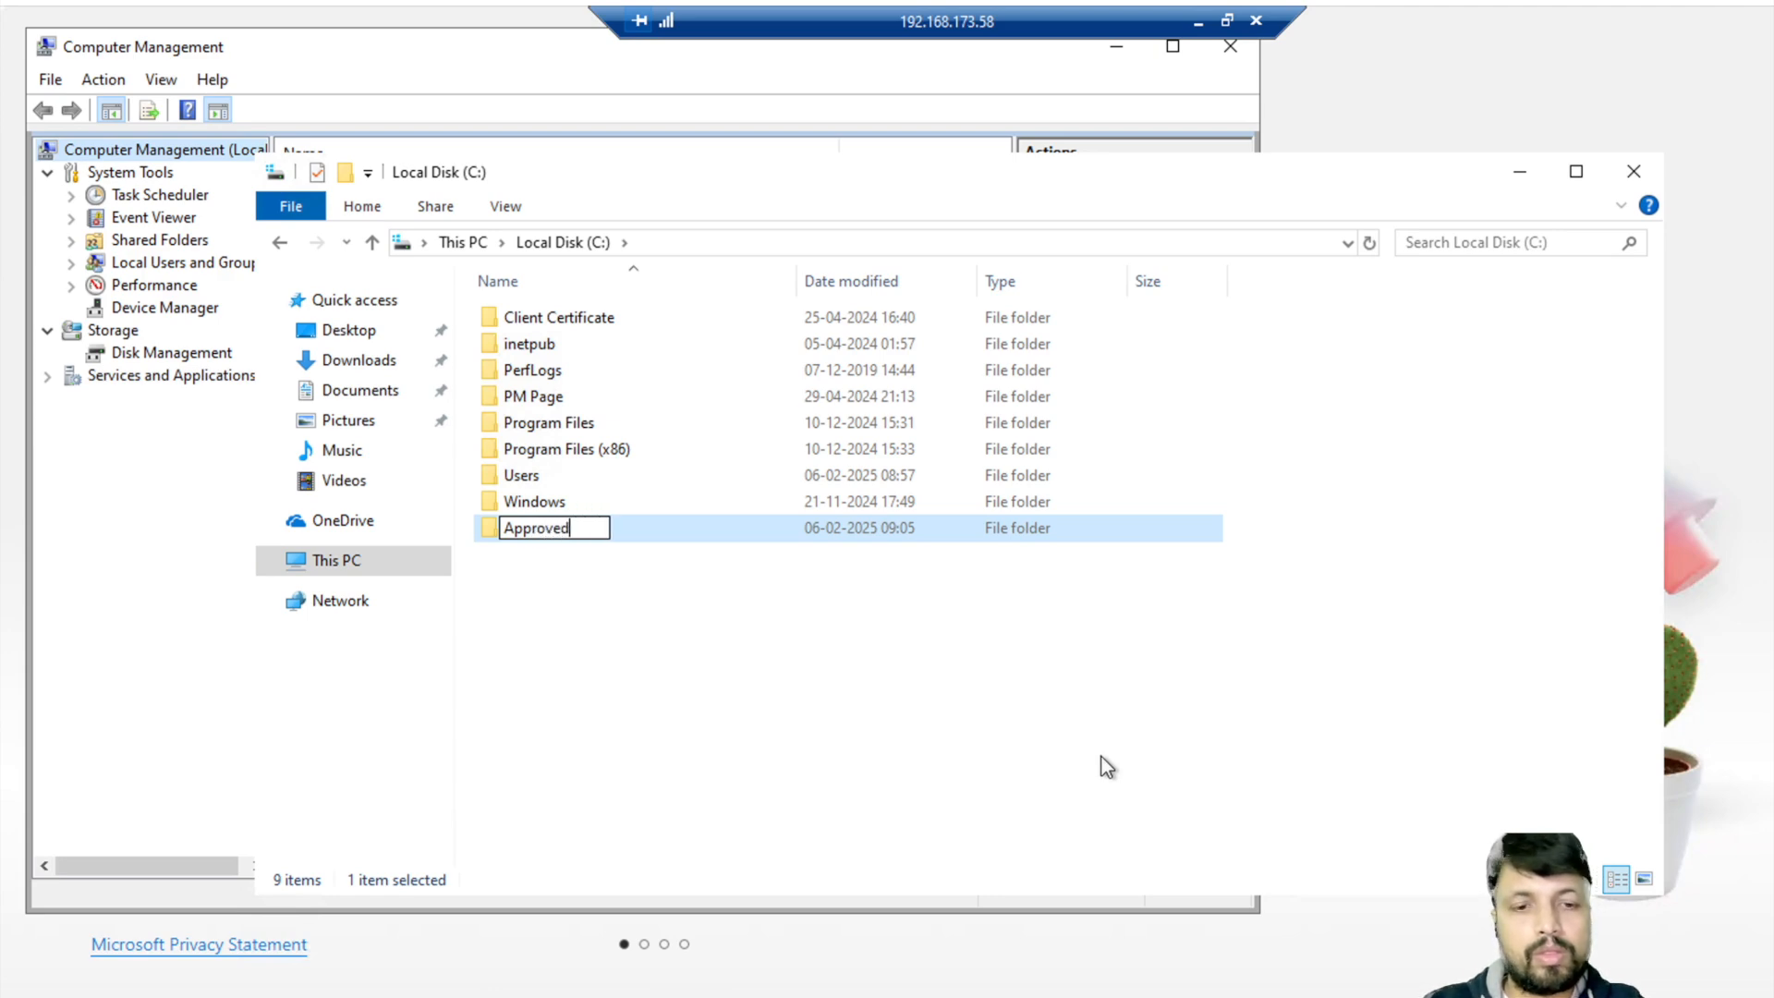
type("_Softe")
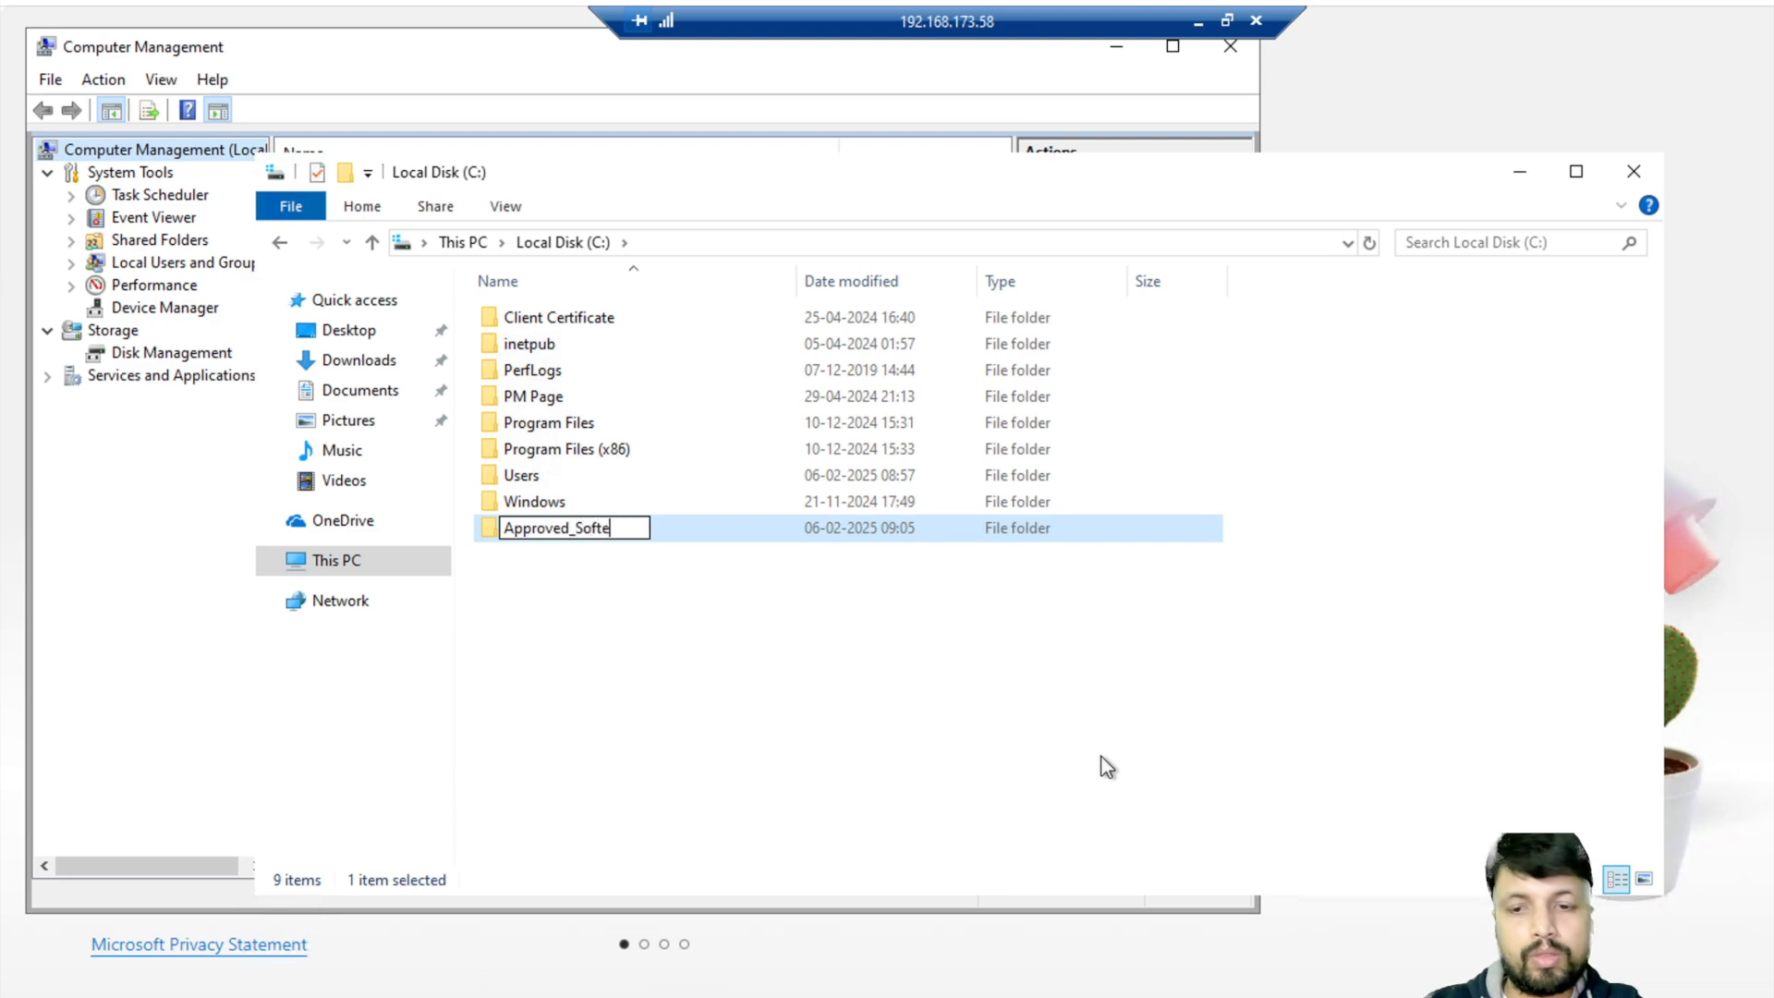
key("BackSpace")
type("ware")
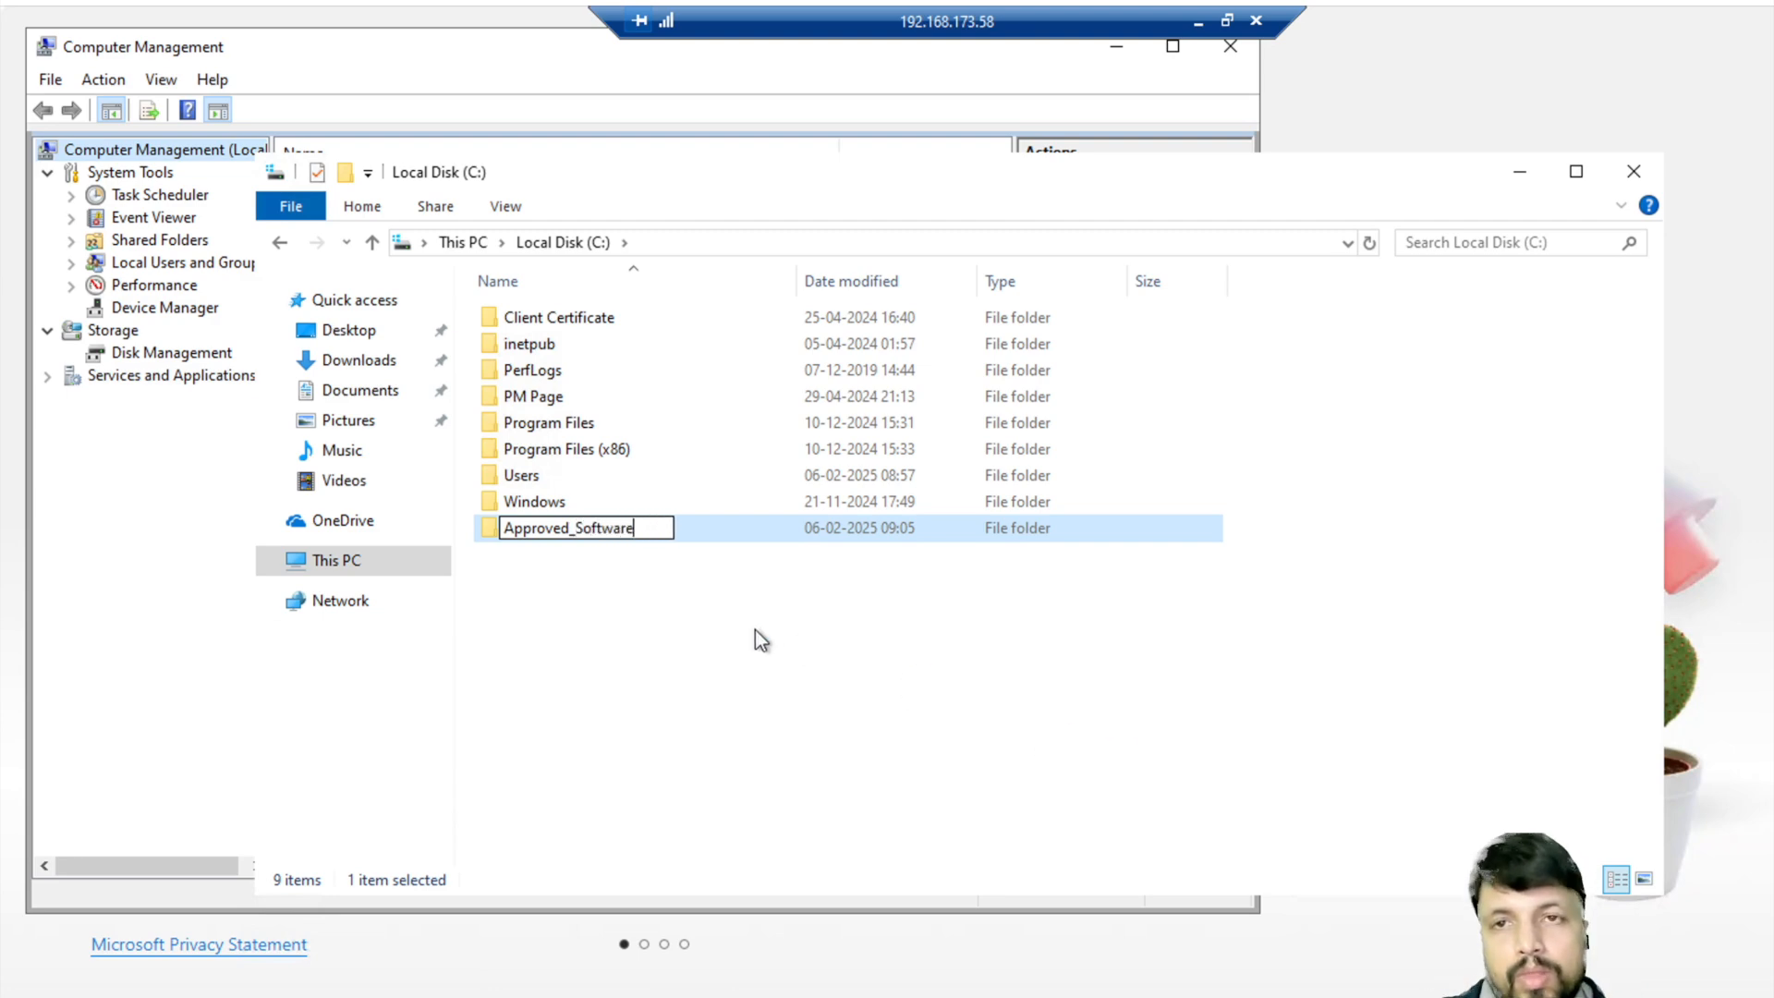
- Move Approved_Software into C:\Program Files, entering administrator credentials to allow it
left_click_drag(658, 644, 582, 542)
key("F2")
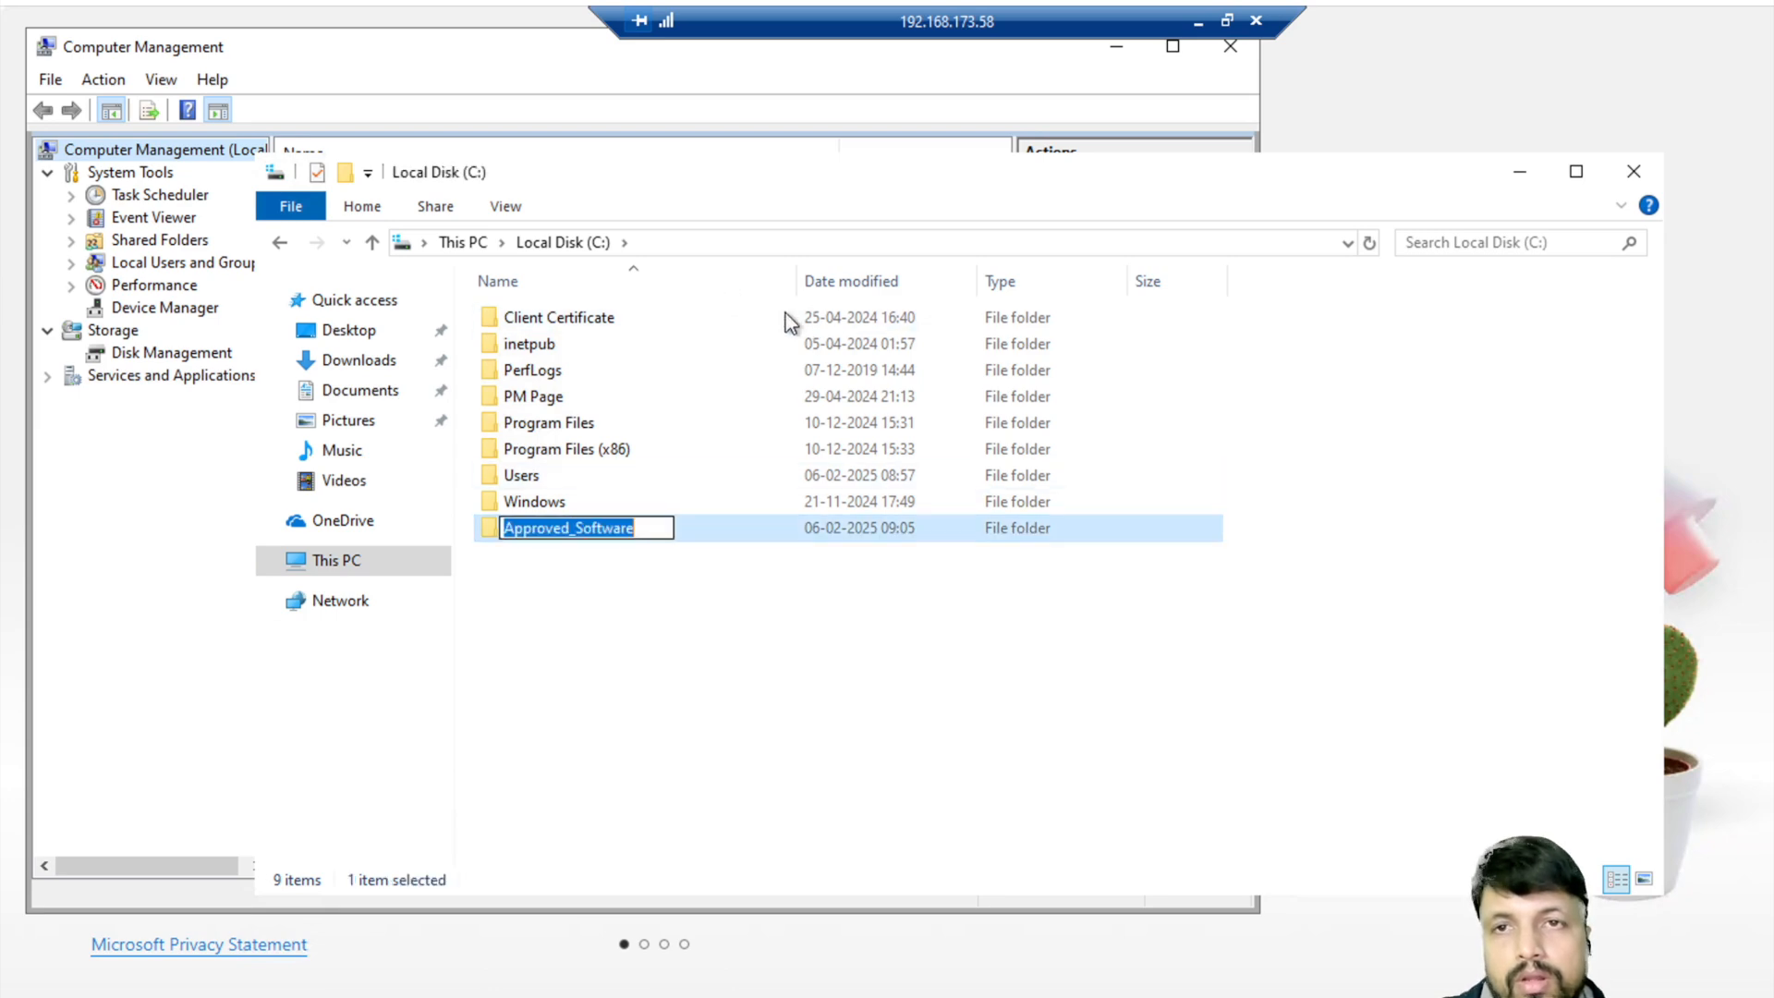
left_click(647, 601)
left_click(585, 539)
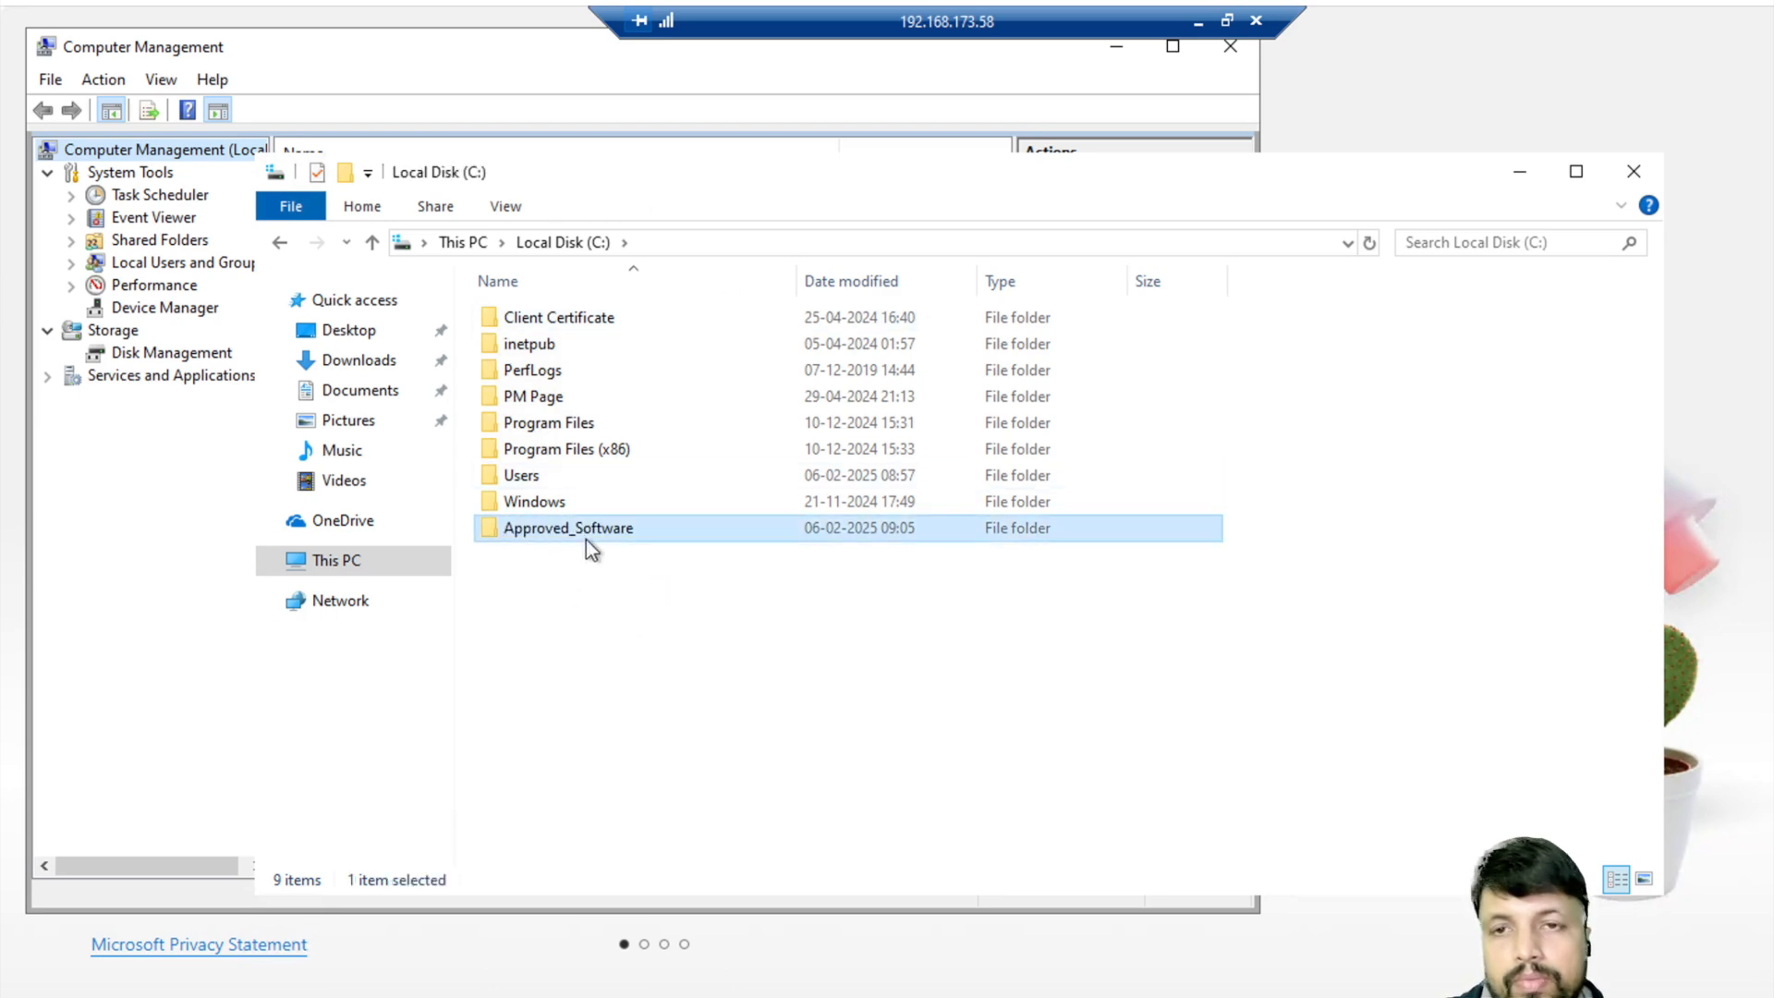
key("ctrl+x")
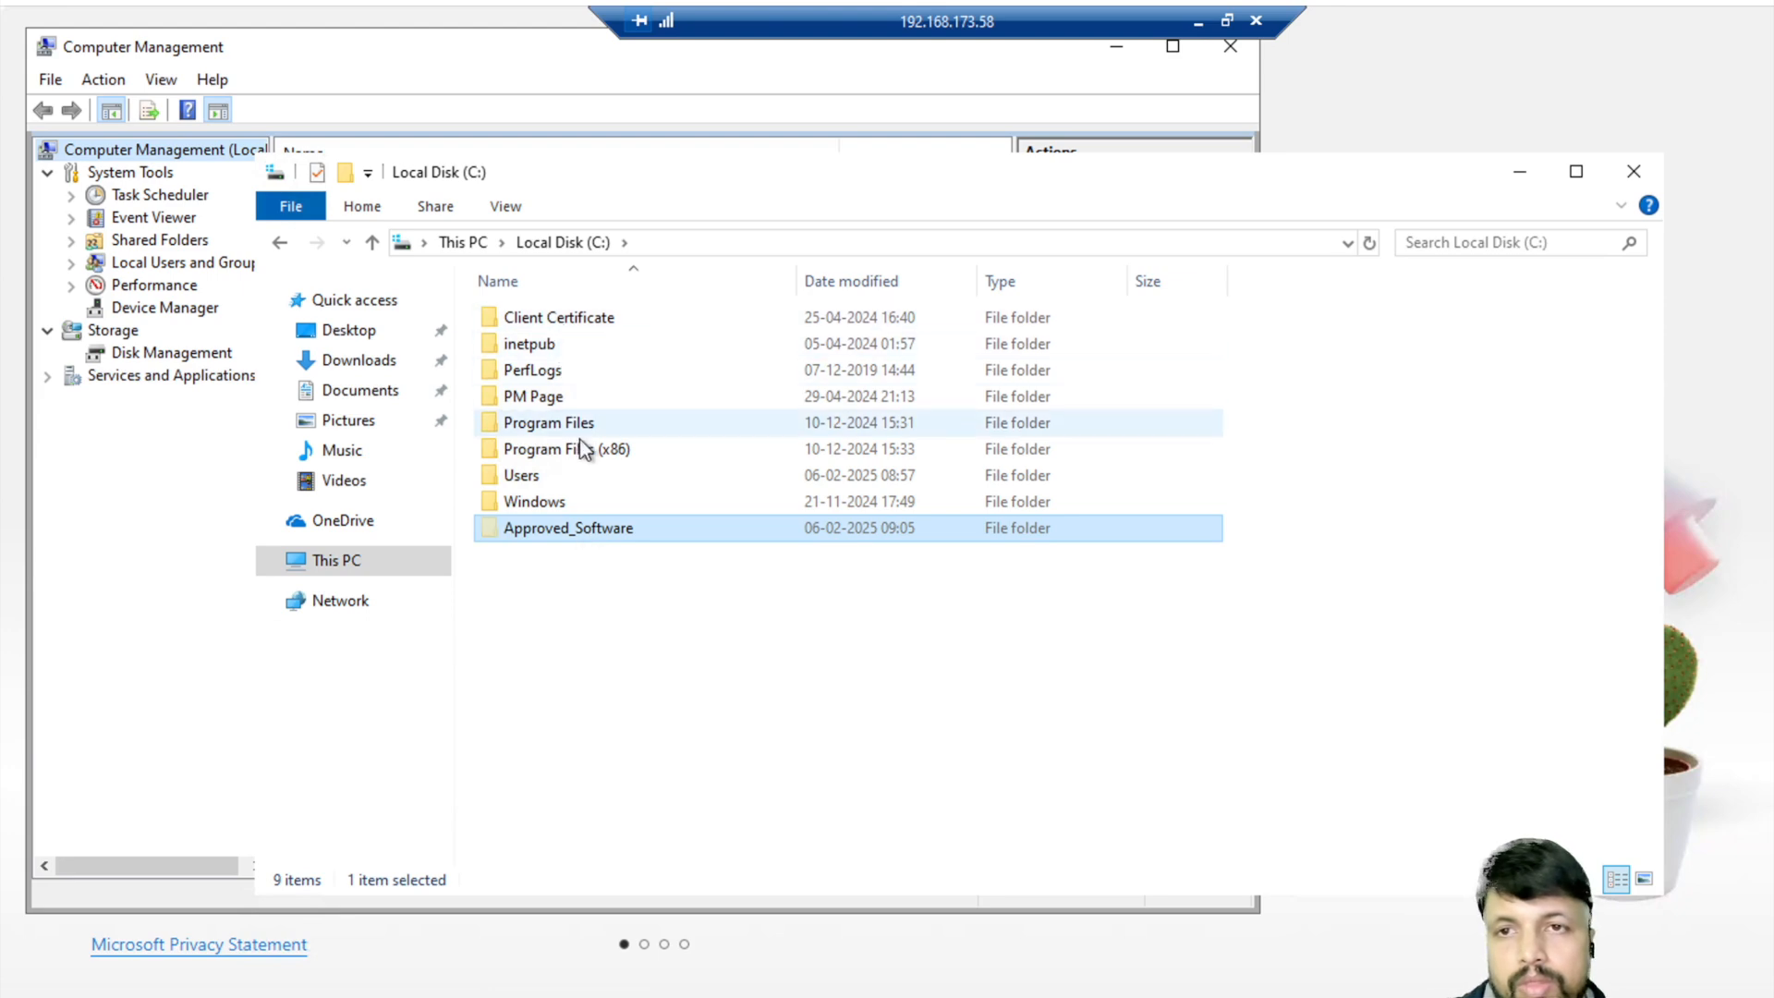
double_click(575, 452)
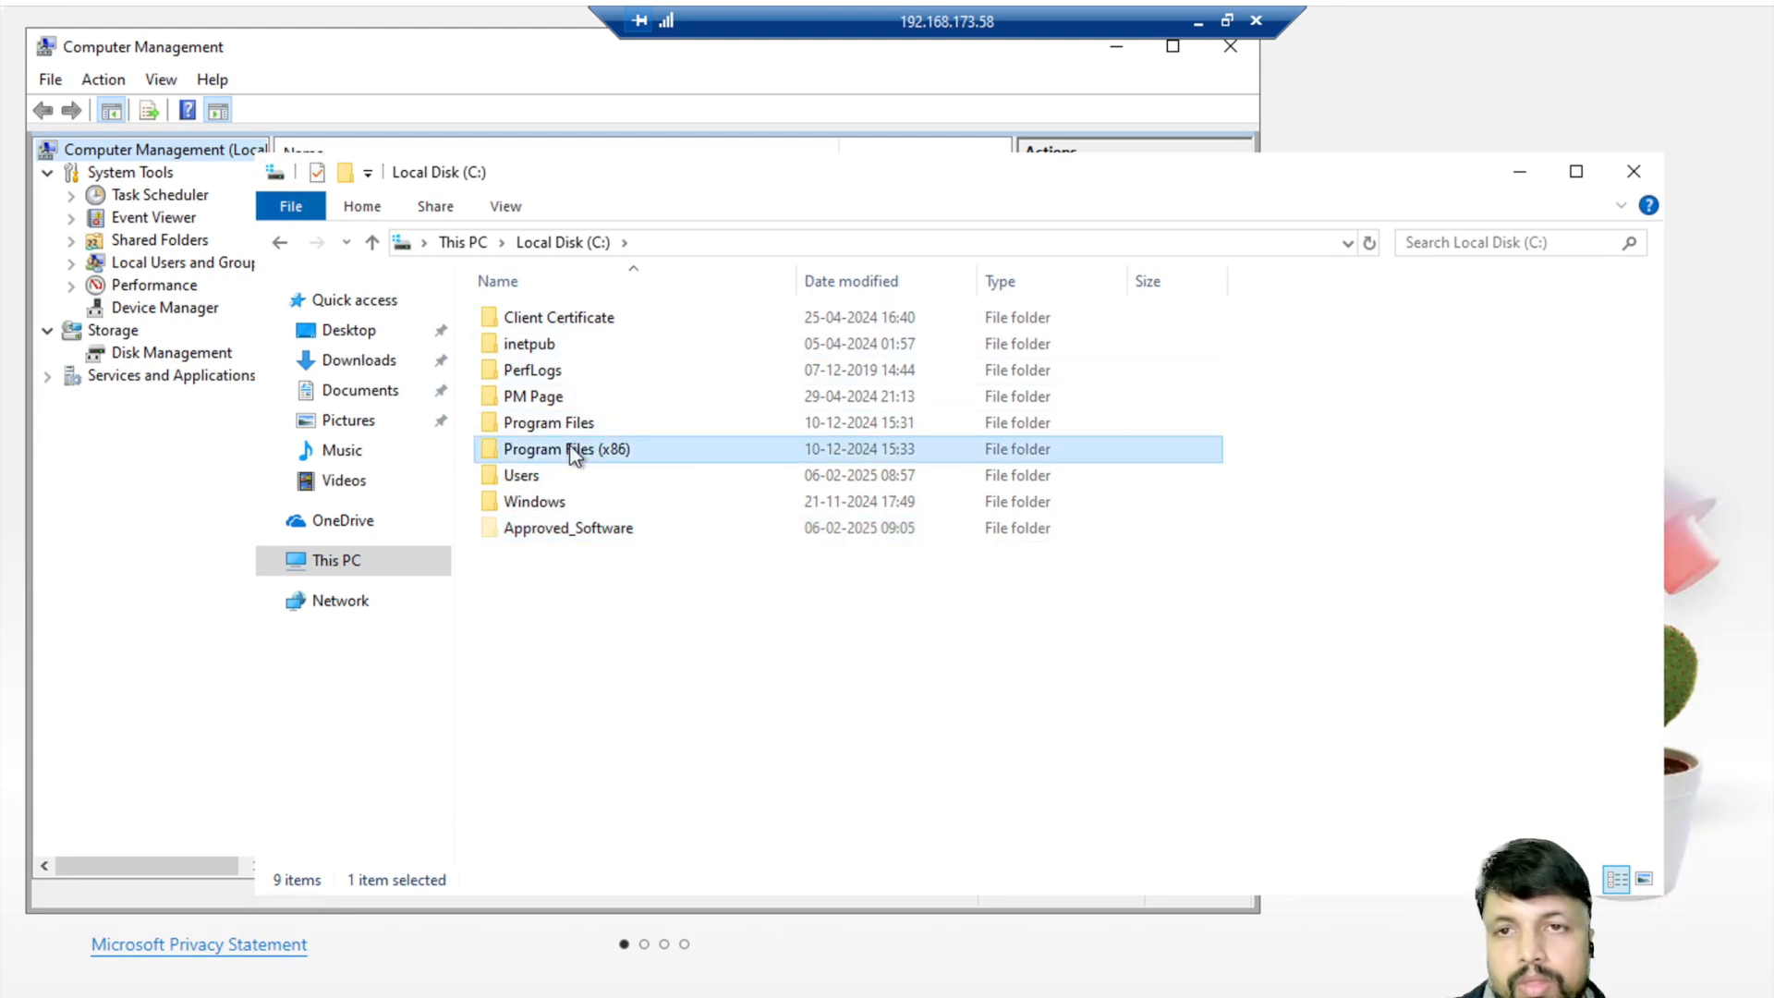
left_click(564, 243)
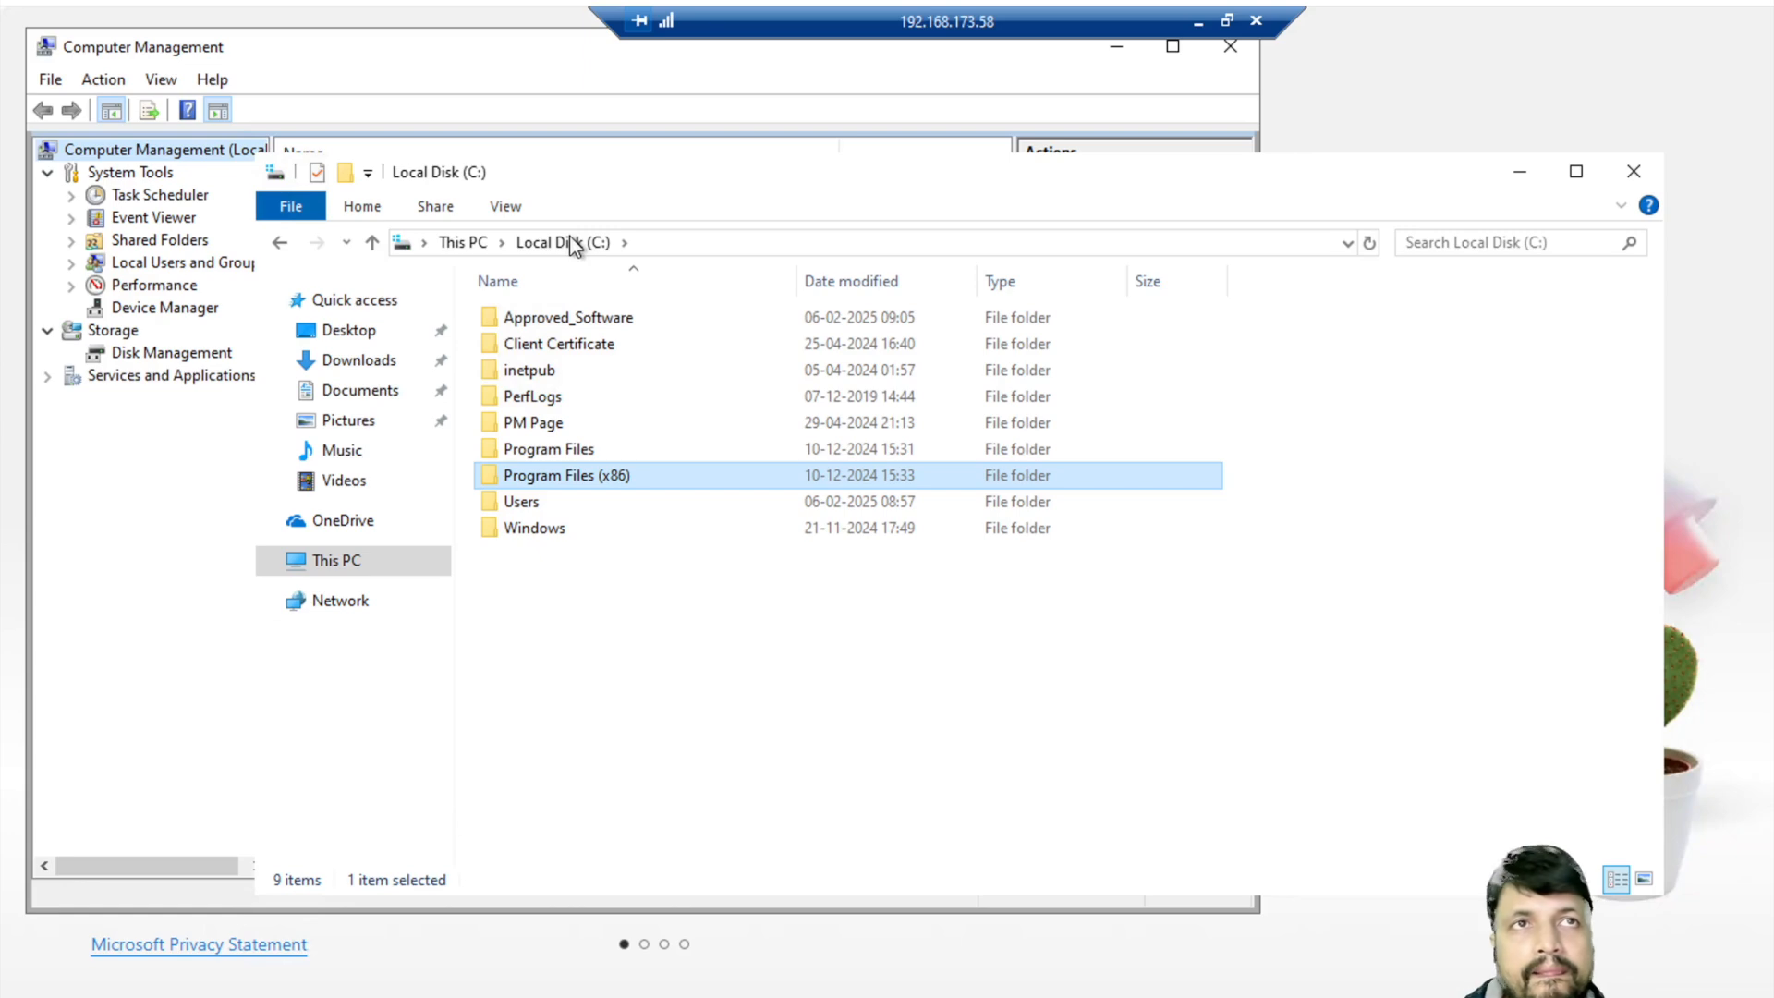
double_click(567, 447)
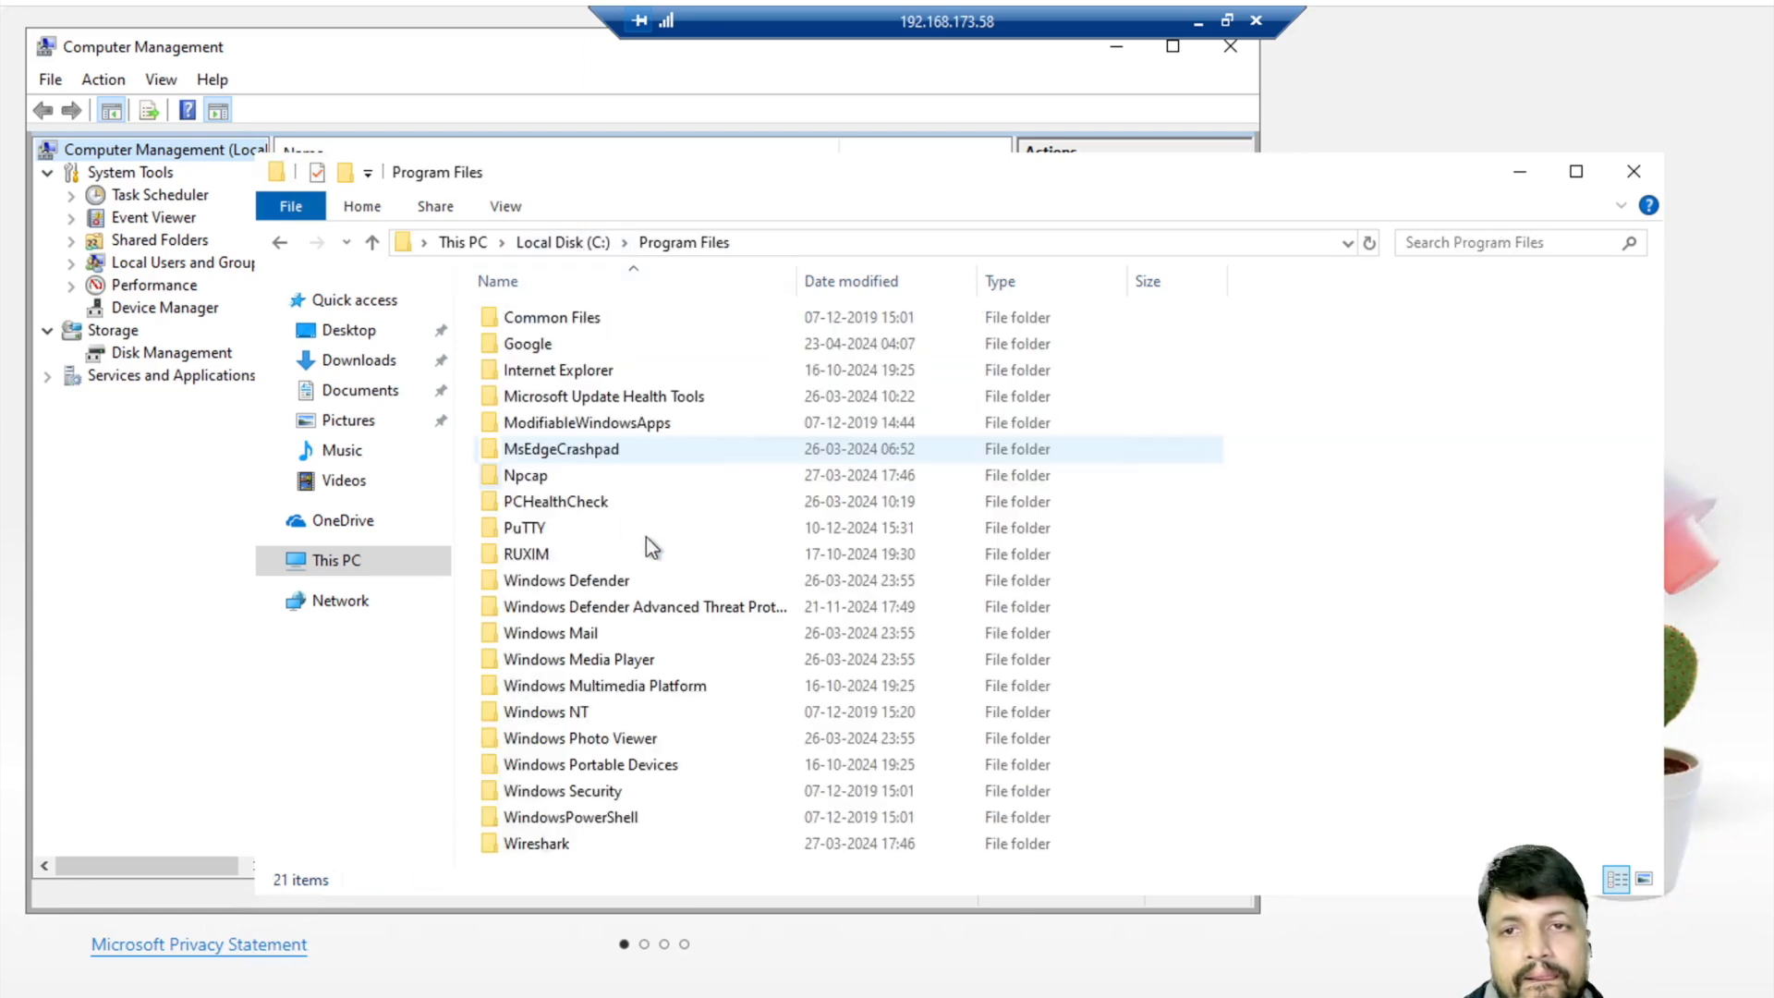
key("ctrl+v")
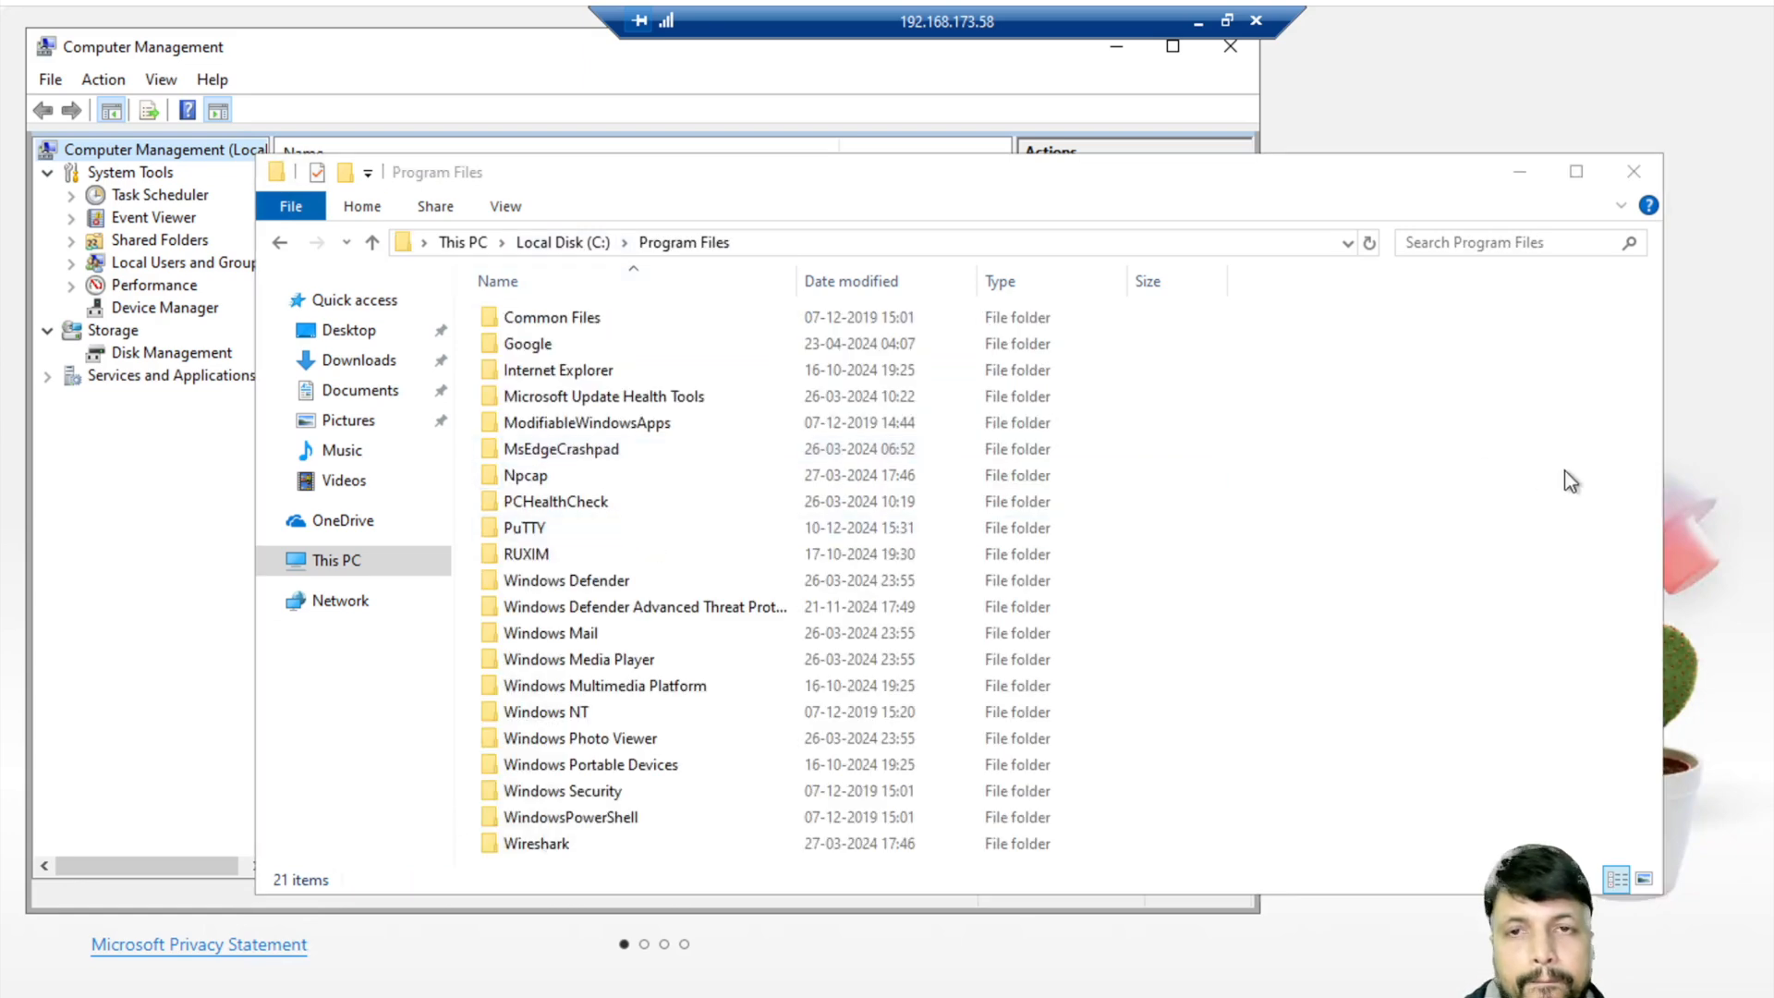
left_click(458, 361)
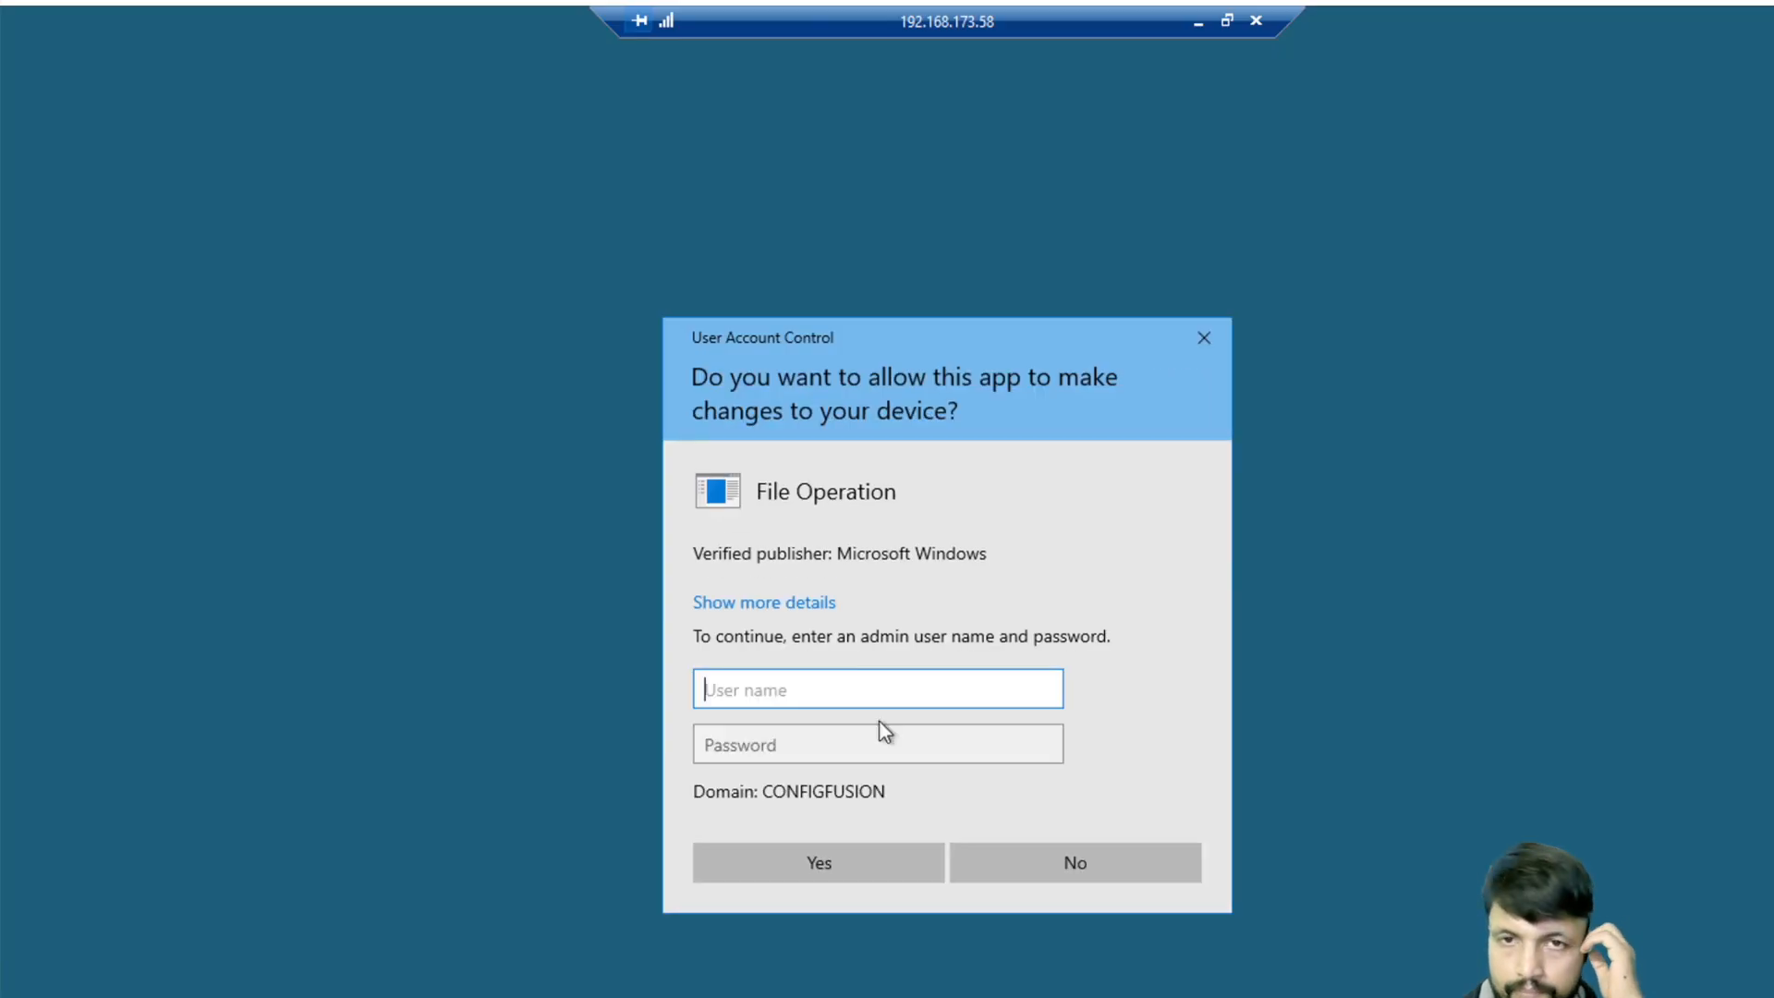
type(".")
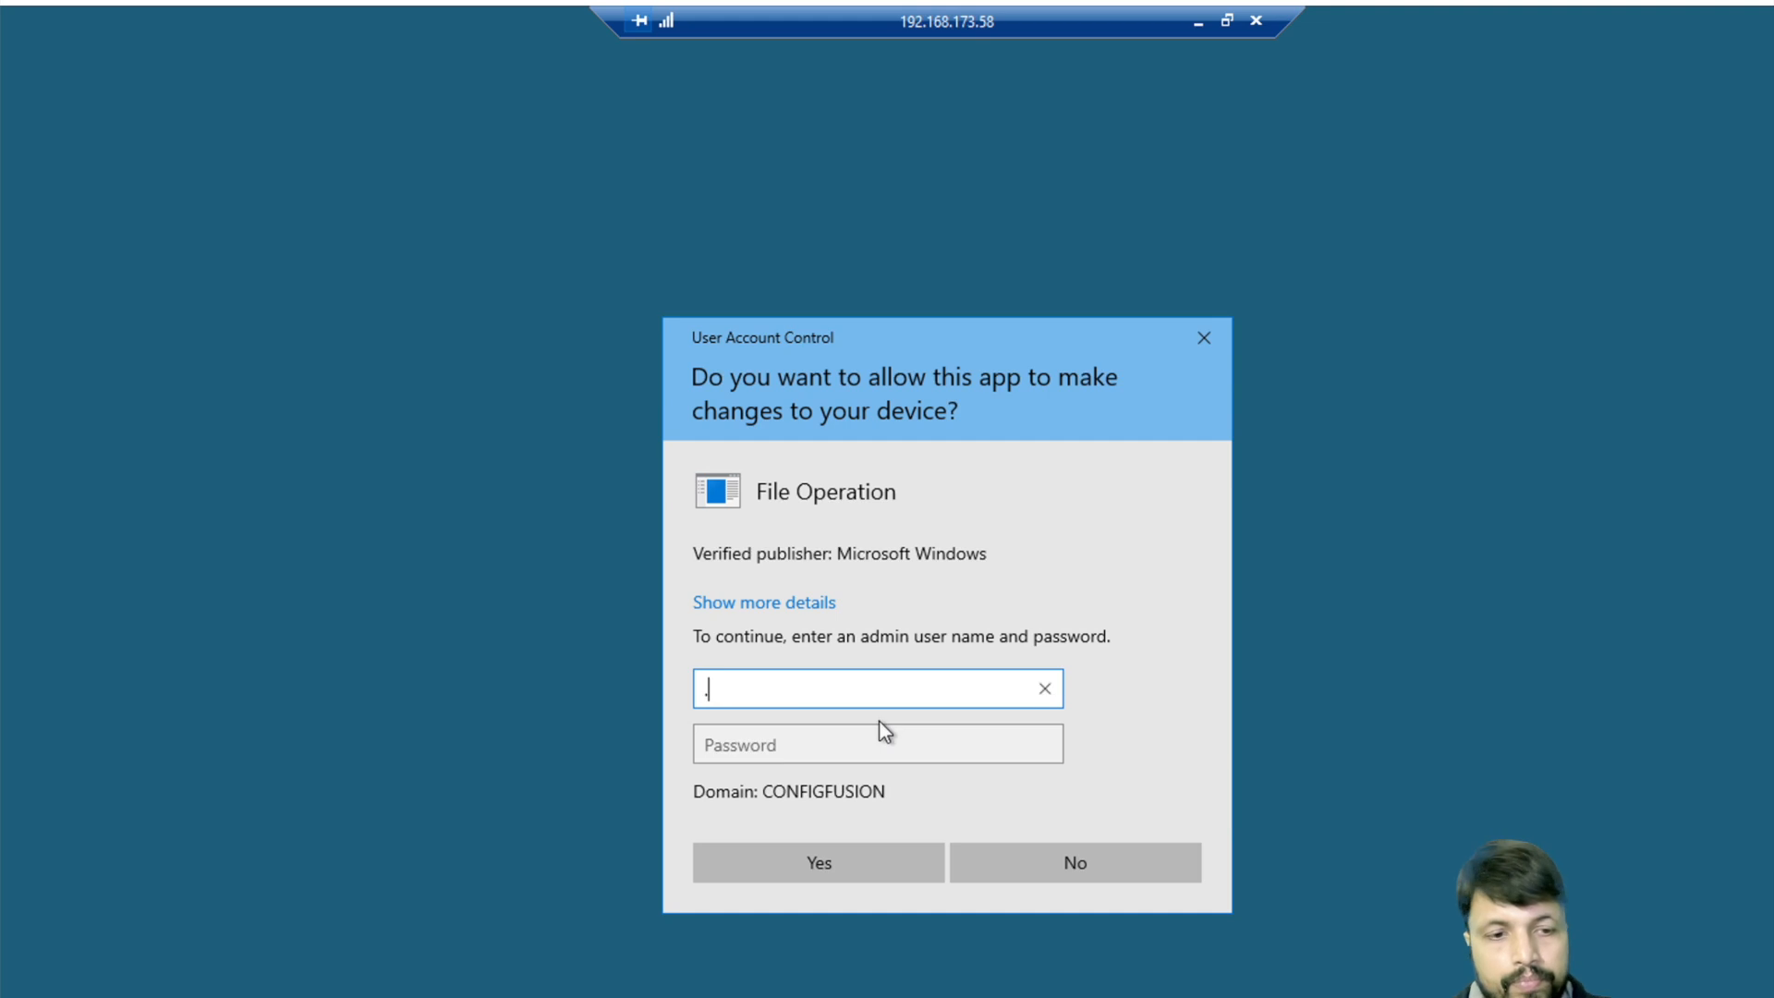
type("\\admin")
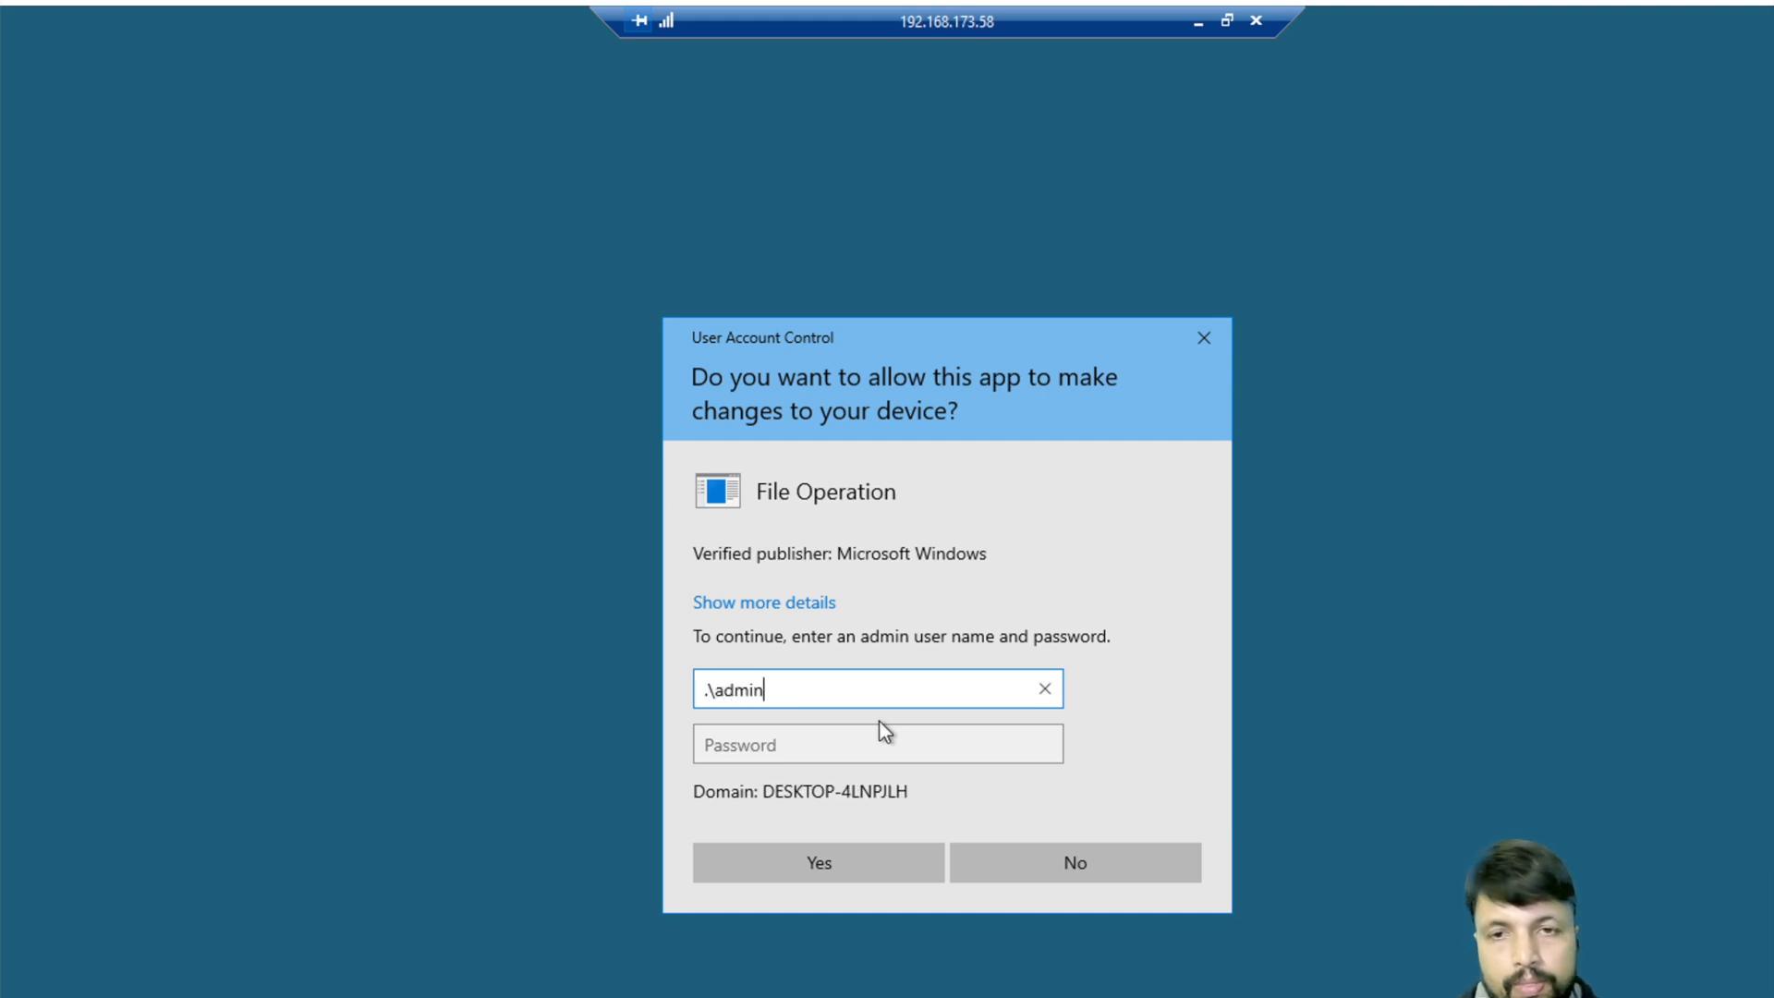
key("Tab")
type("**********")
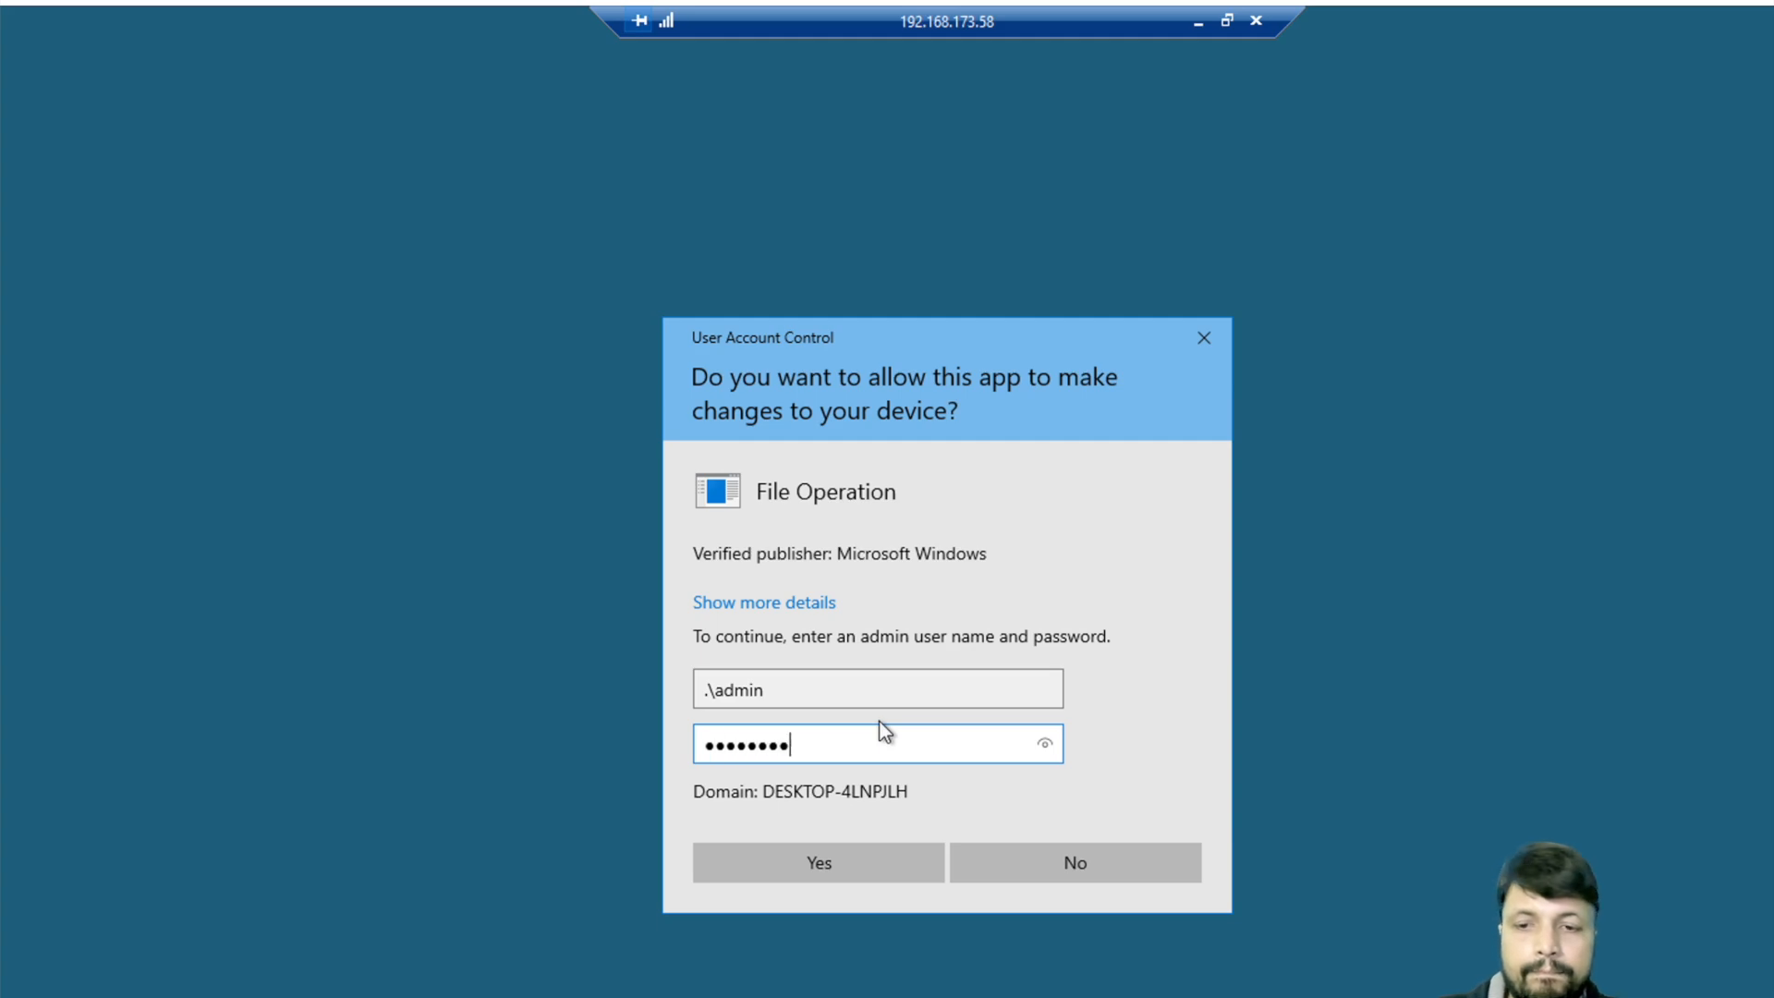
key("Return")
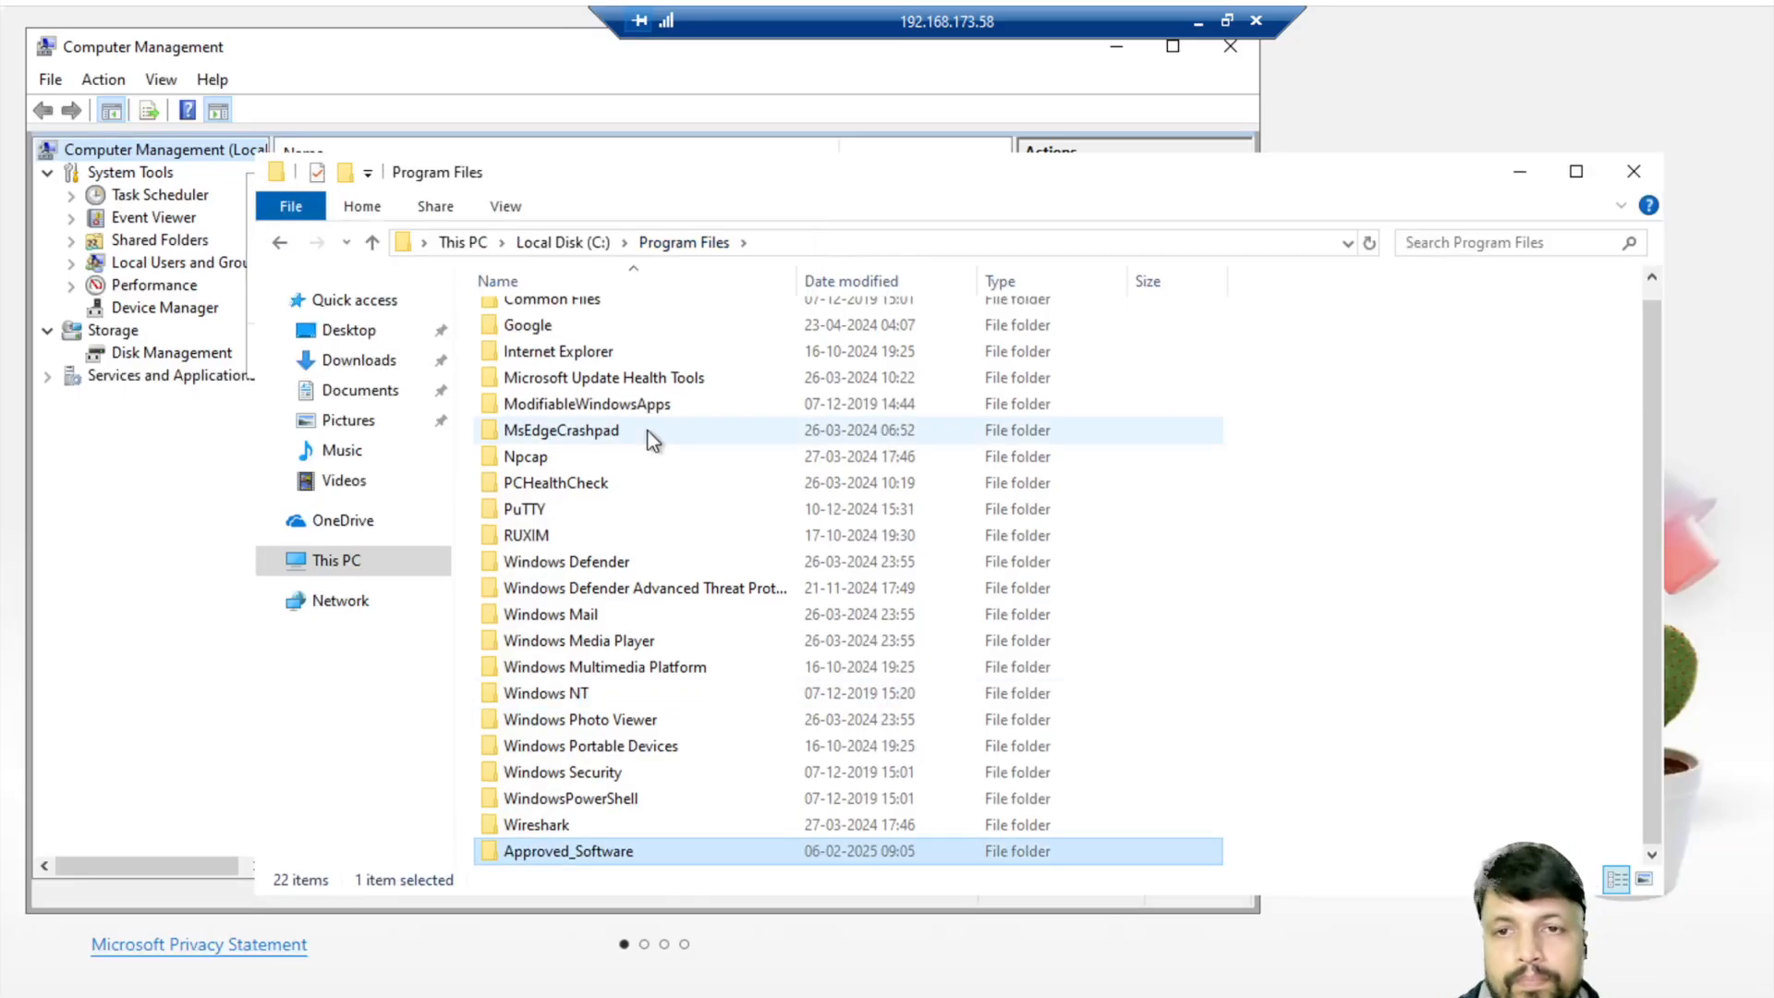
- Open Approved_Software and copy its full path from the address bar
double_click(574, 843)
left_click(969, 236)
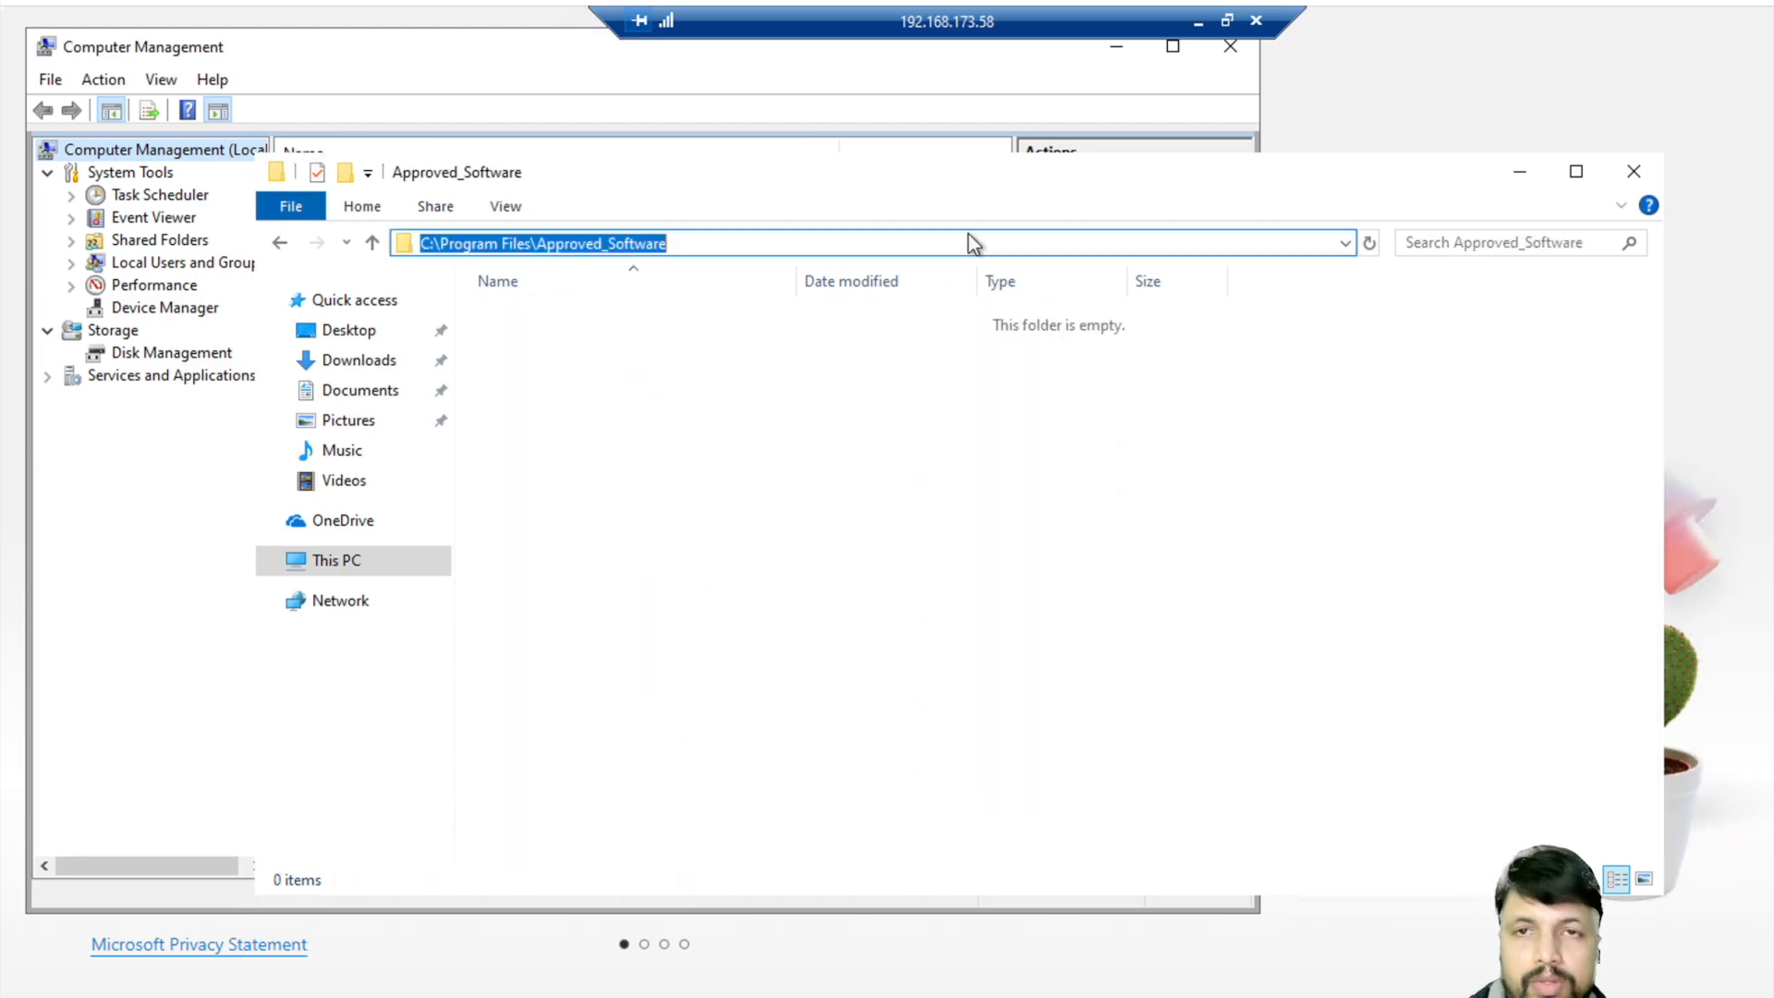
left_click(1202, 17)
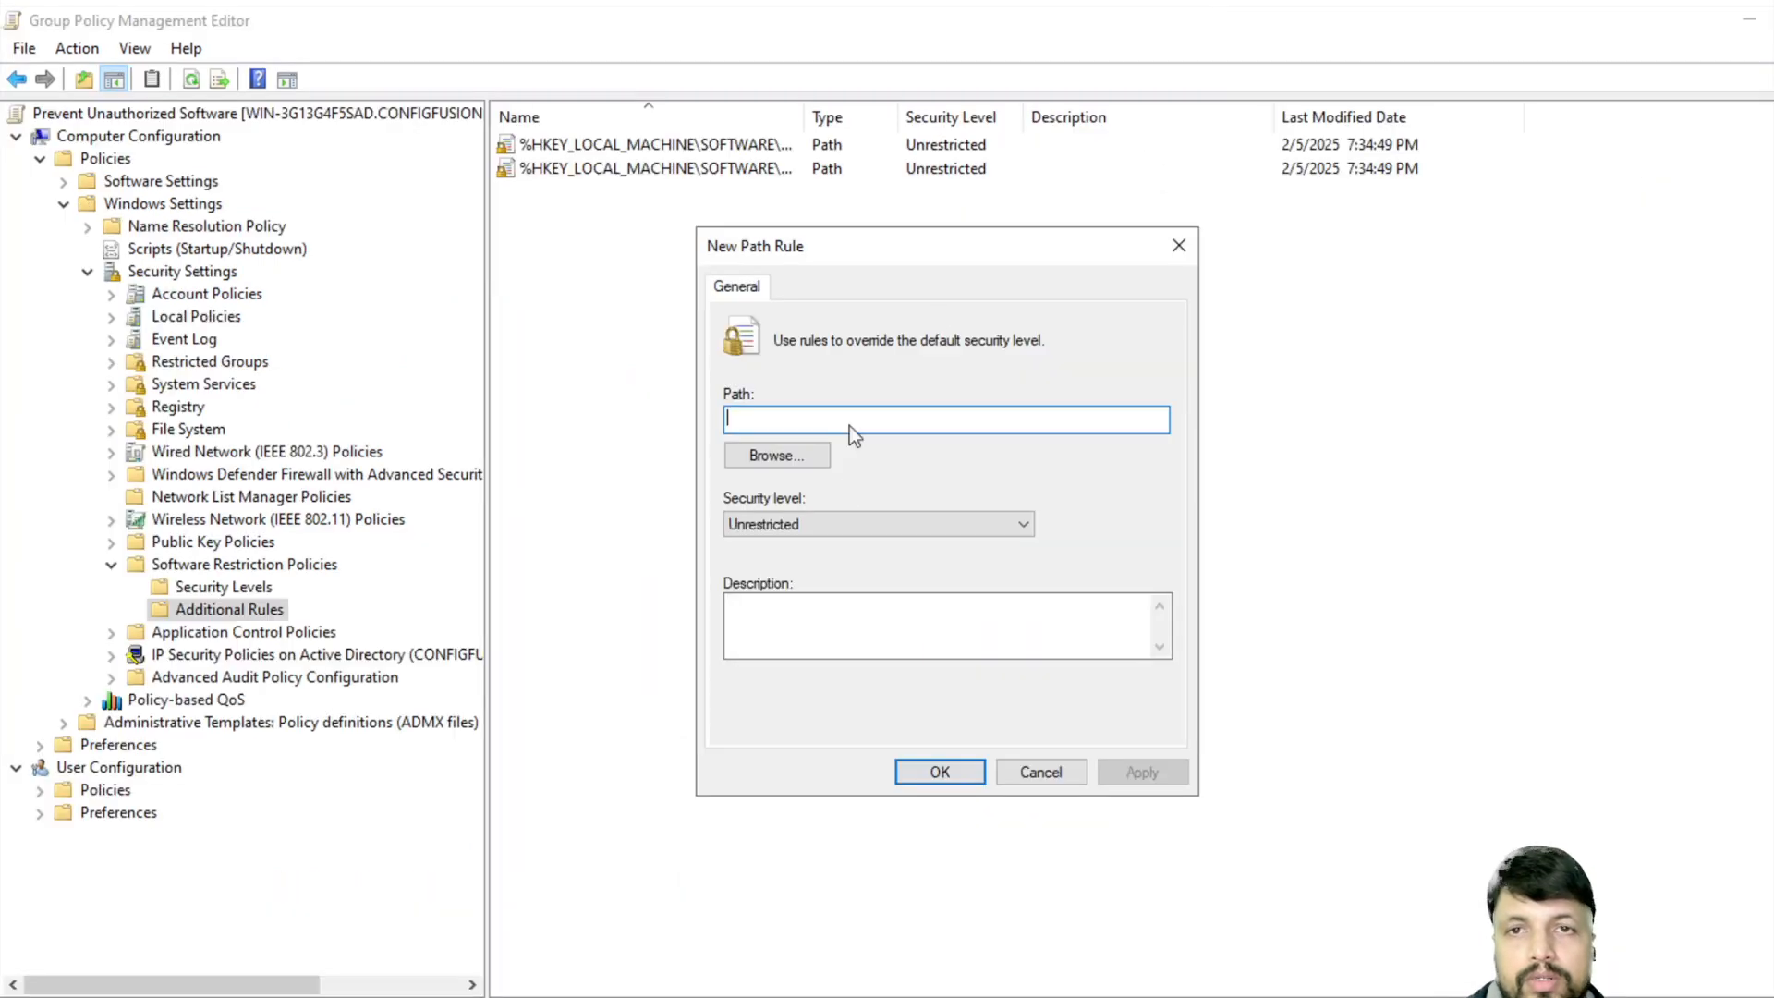
- Save an Unrestricted path rule for C:\Program Files\Approved_Software\*, then minimize the editor
key("ctrl+v")
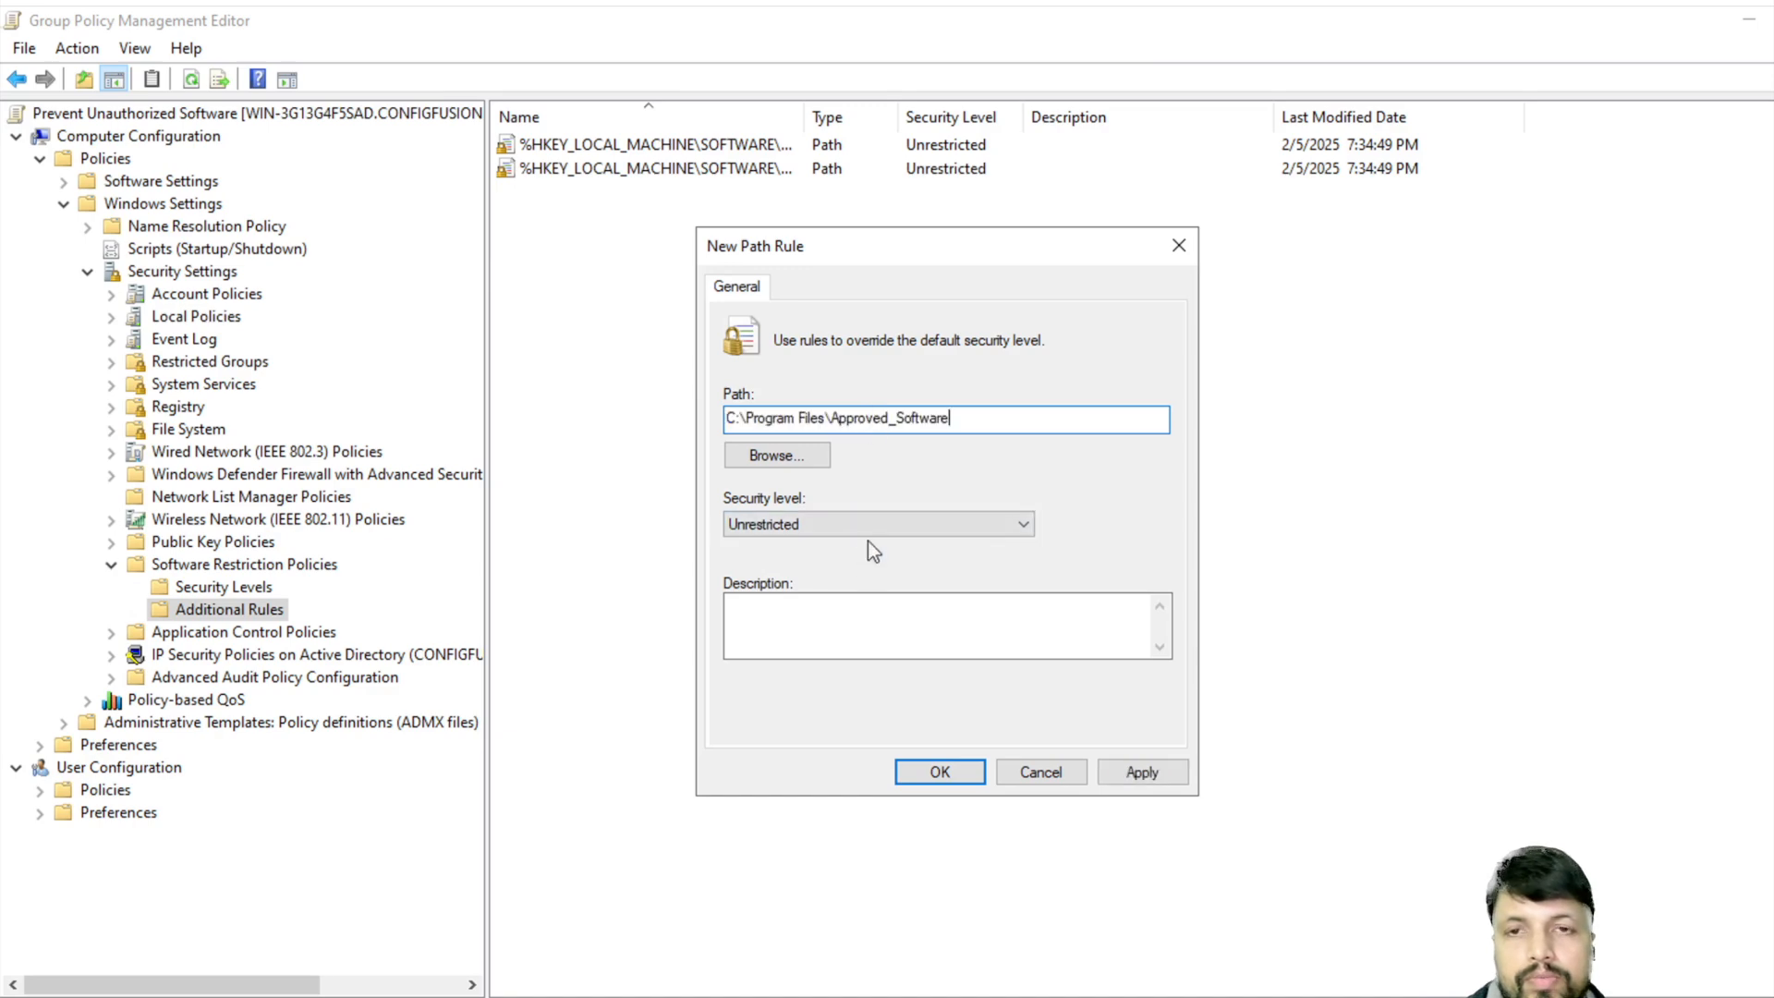
type("\\")
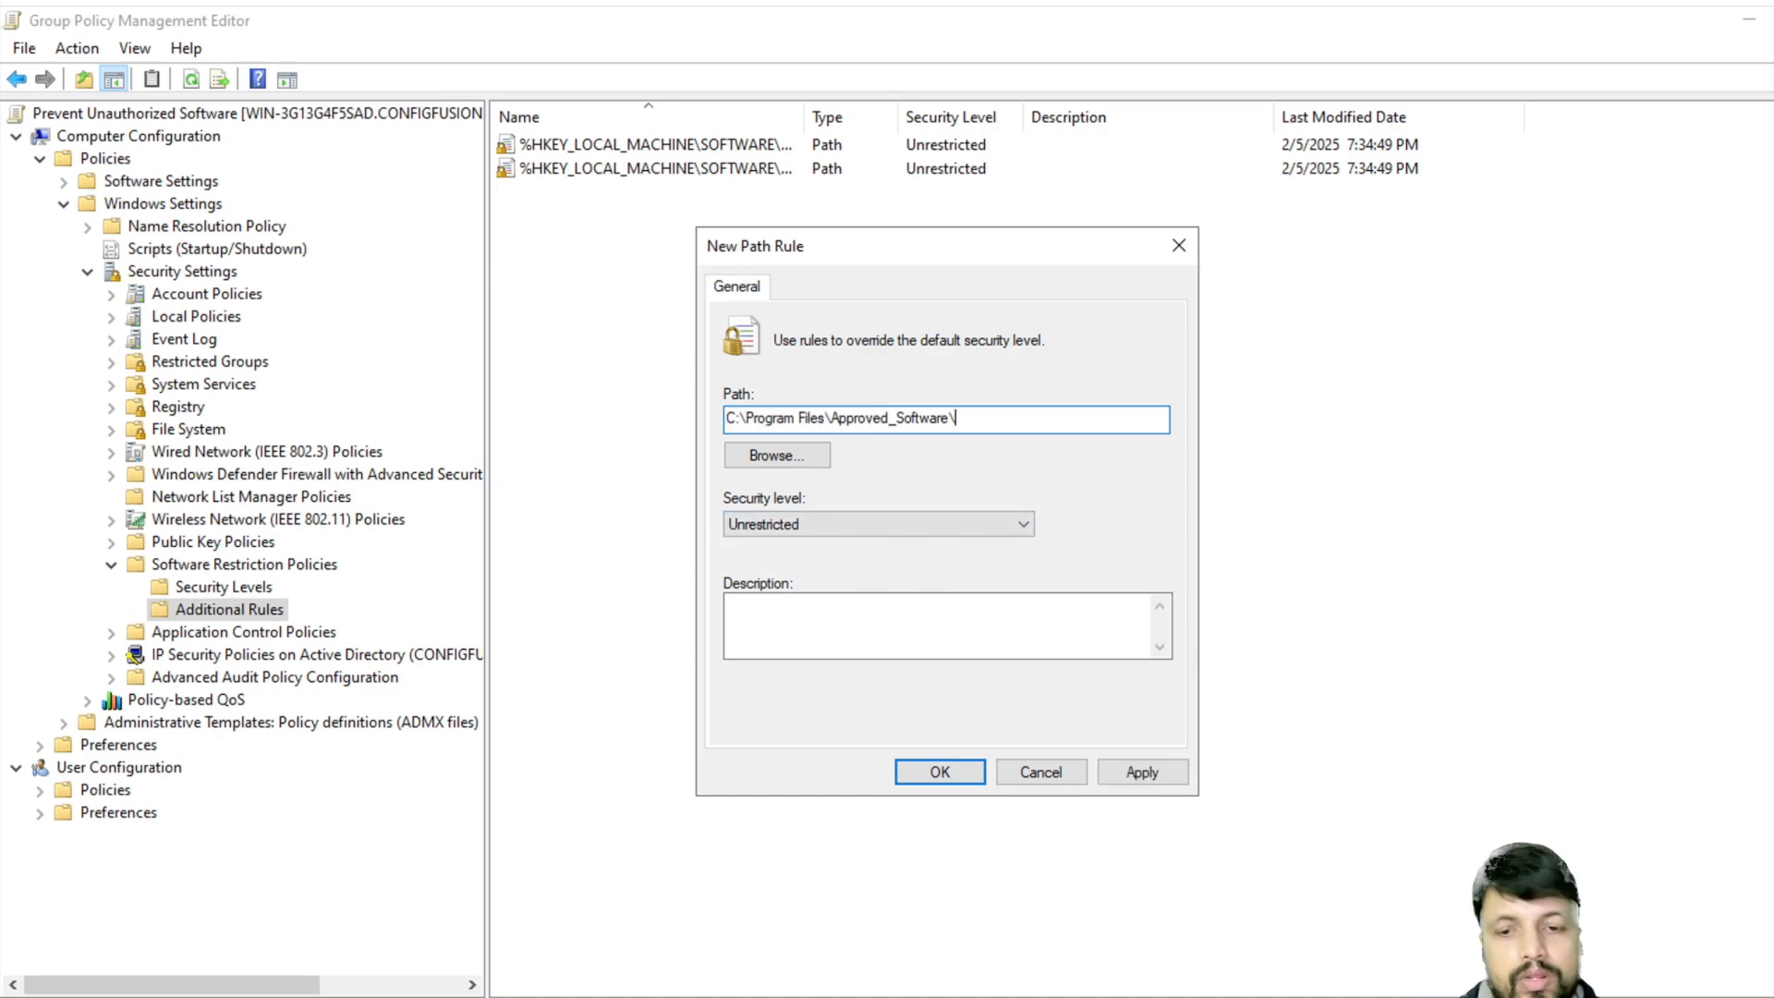
type("*")
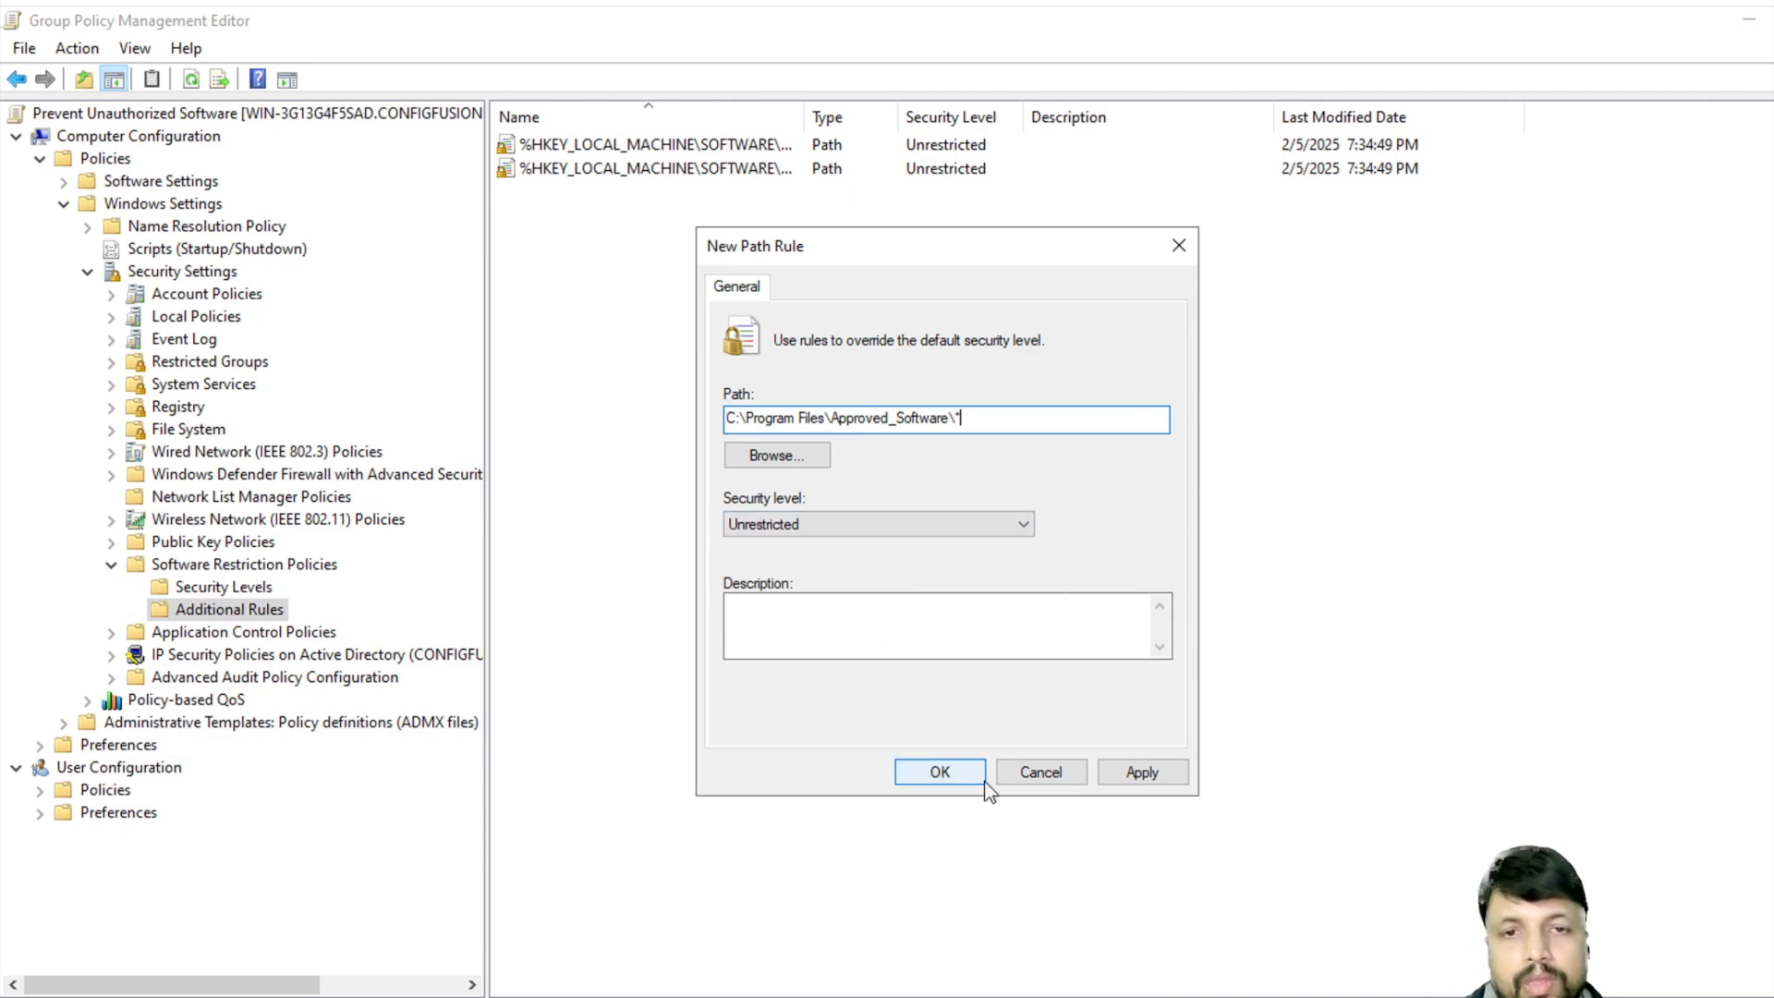
left_click(1135, 781)
left_click(936, 774)
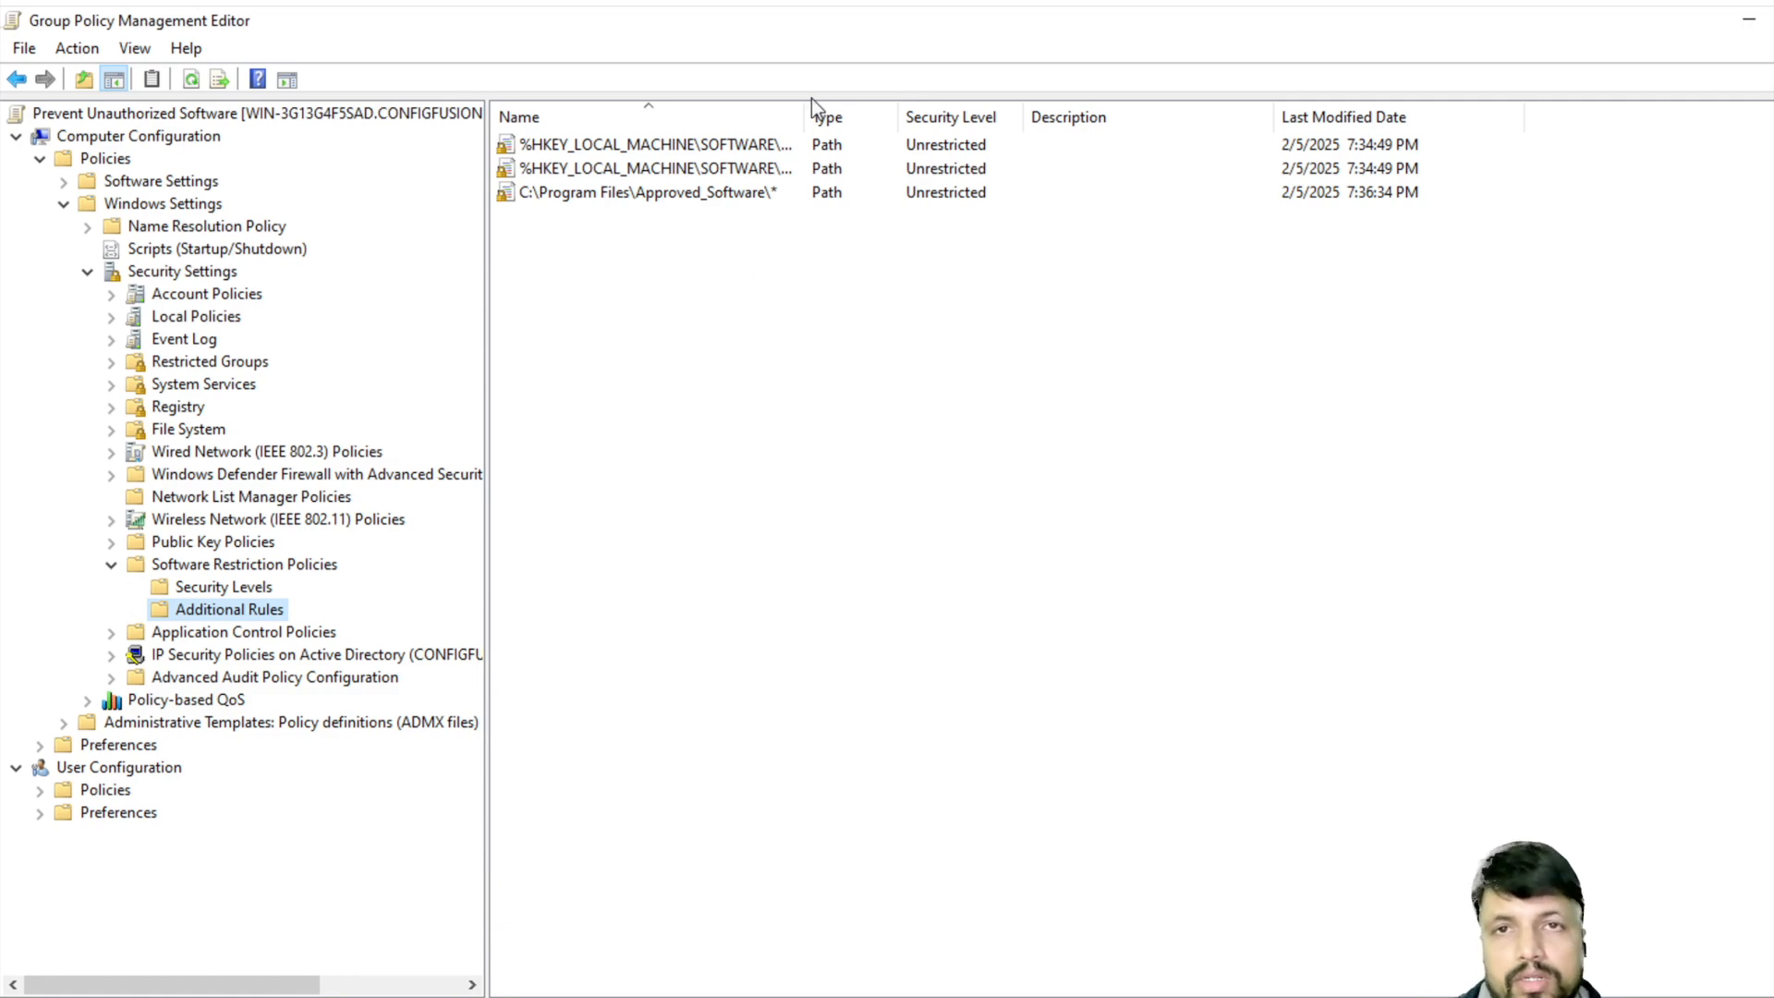
left_click_drag(804, 115, 945, 116)
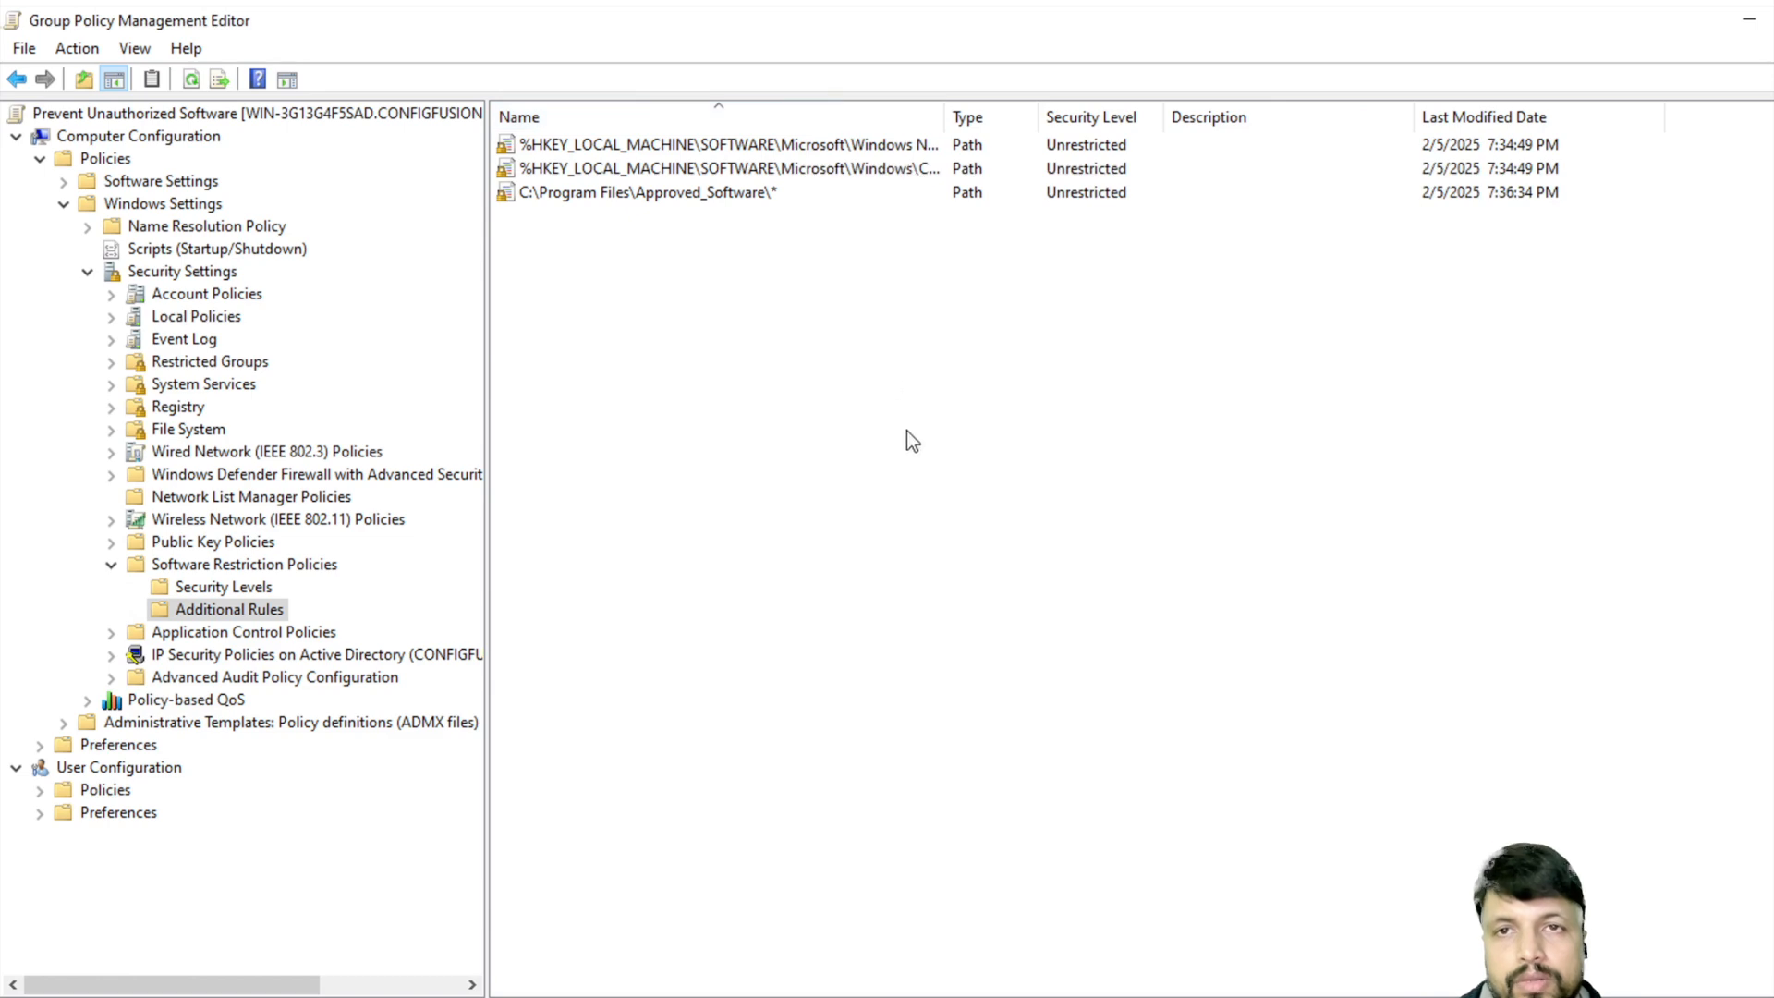
left_click(1748, 18)
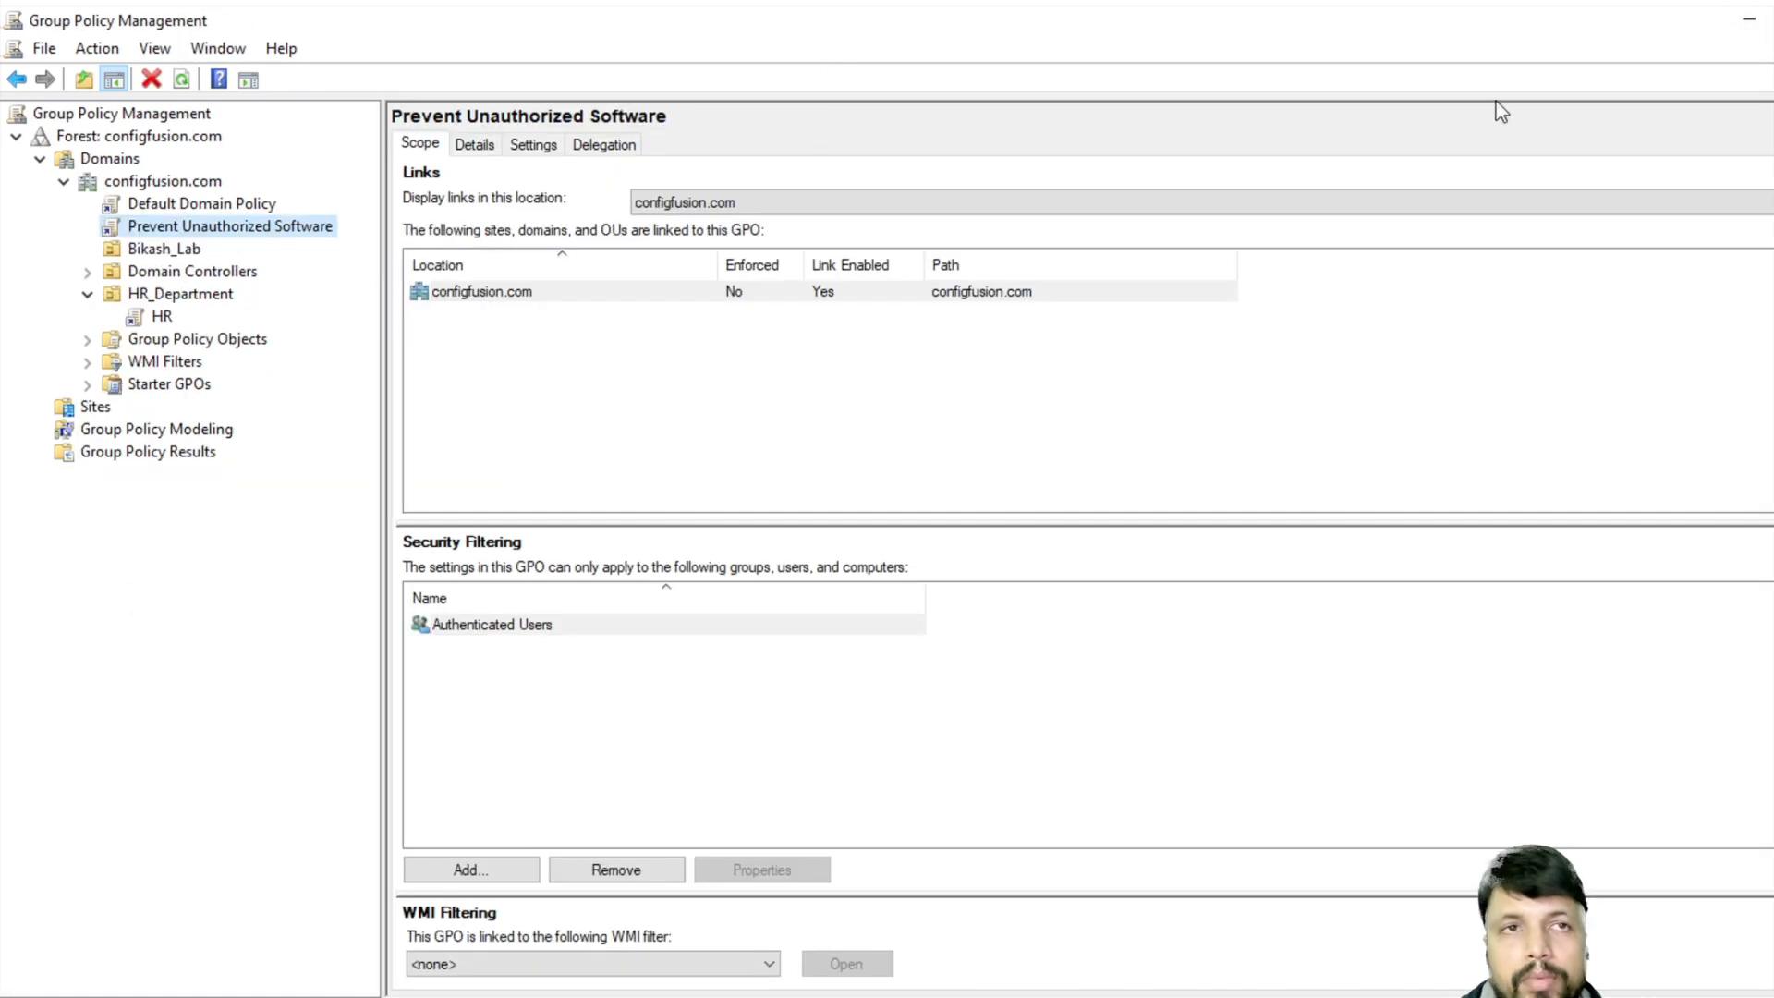
- In the remote session, maximize the Approved_Software folder window, then minimize the session
left_click(1747, 19)
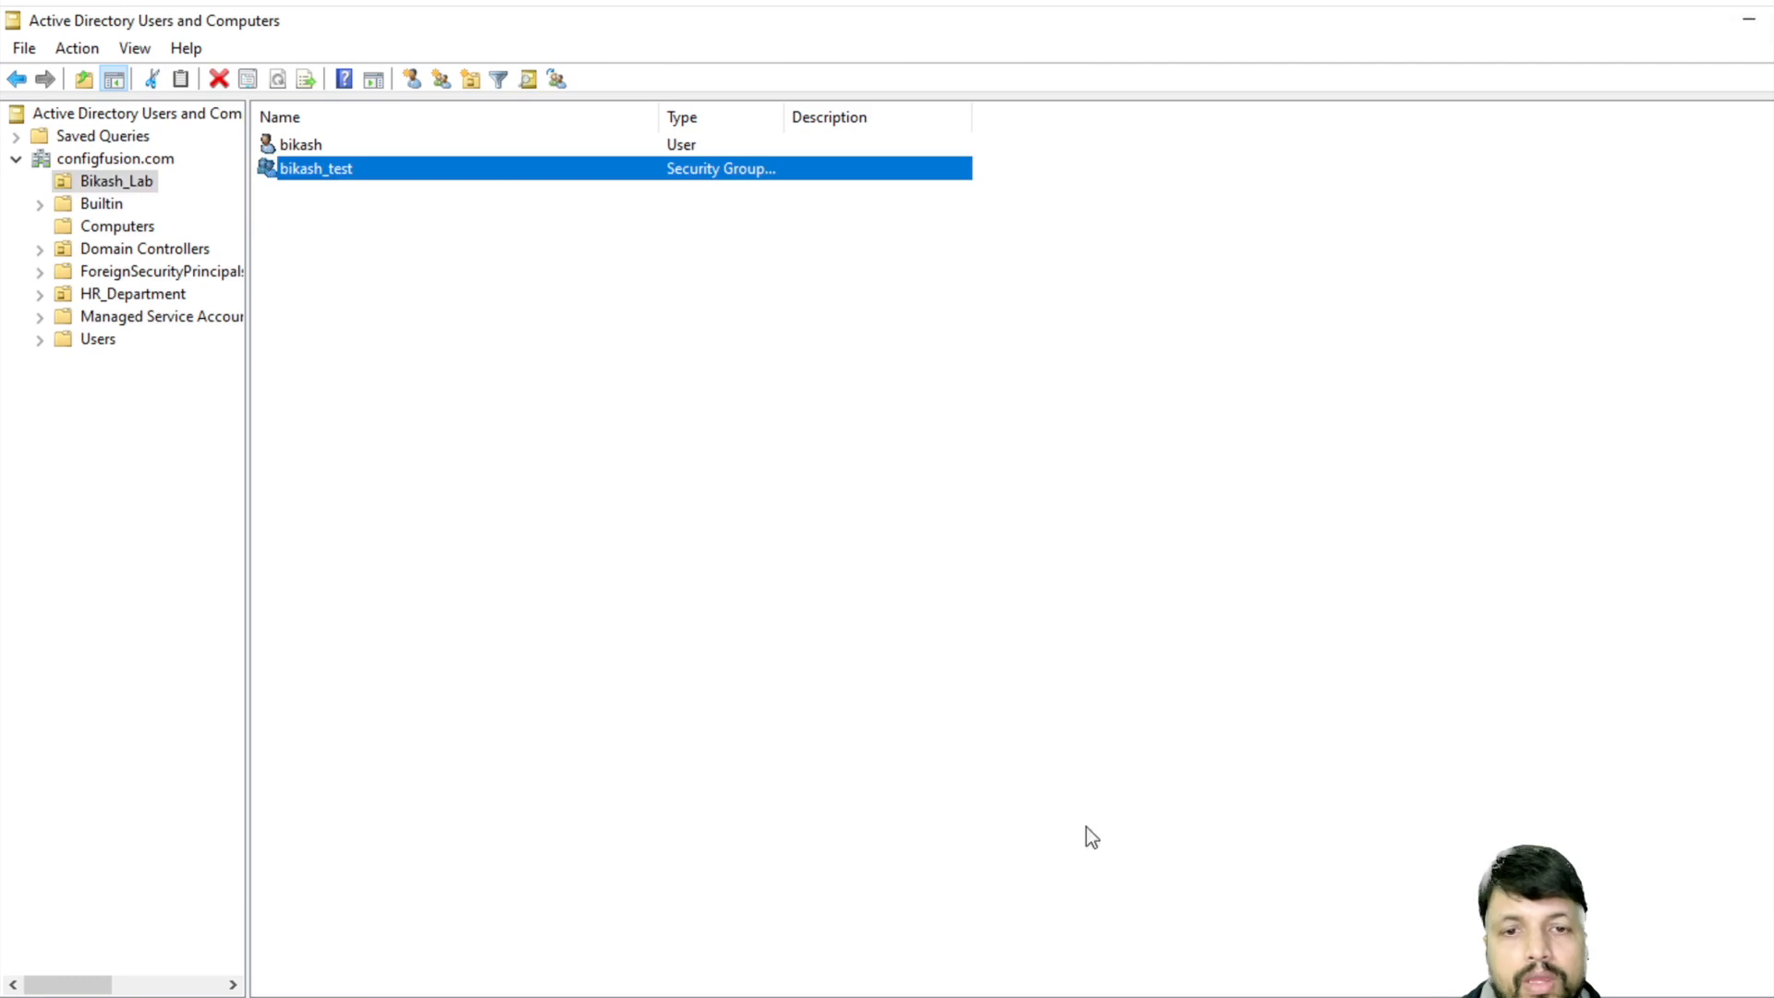
left_click(961, 996)
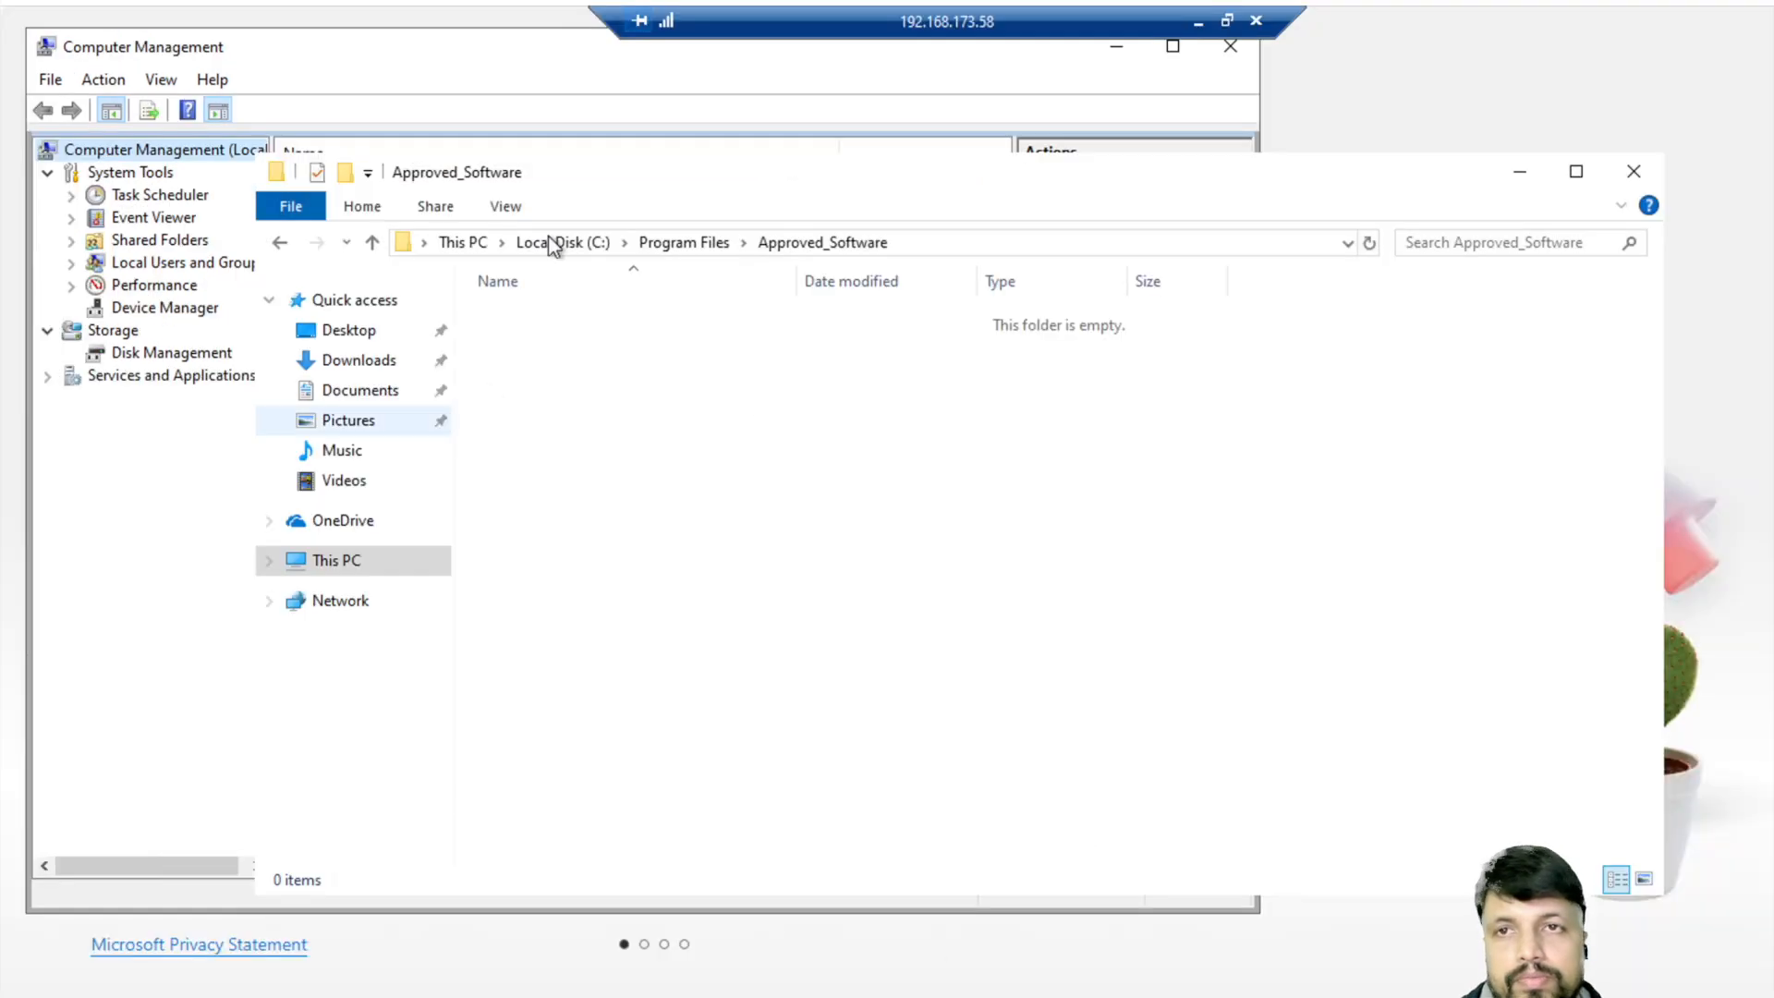
double_click(1435, 174)
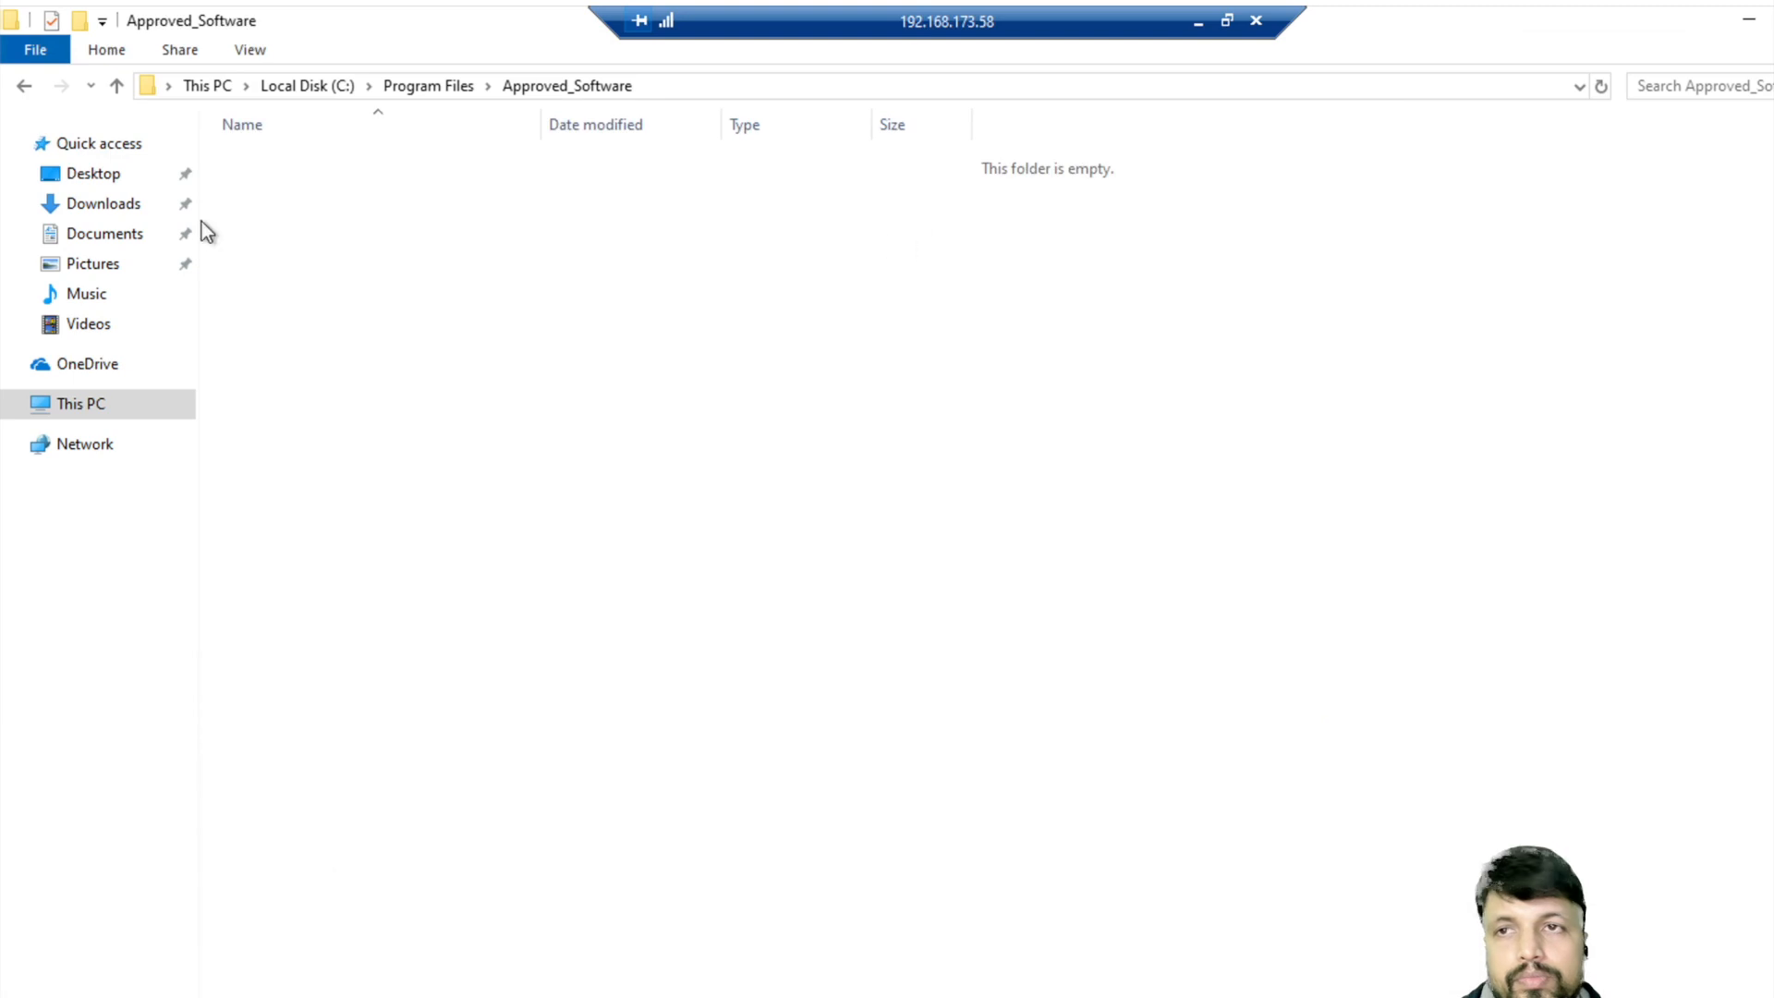
left_click(1199, 23)
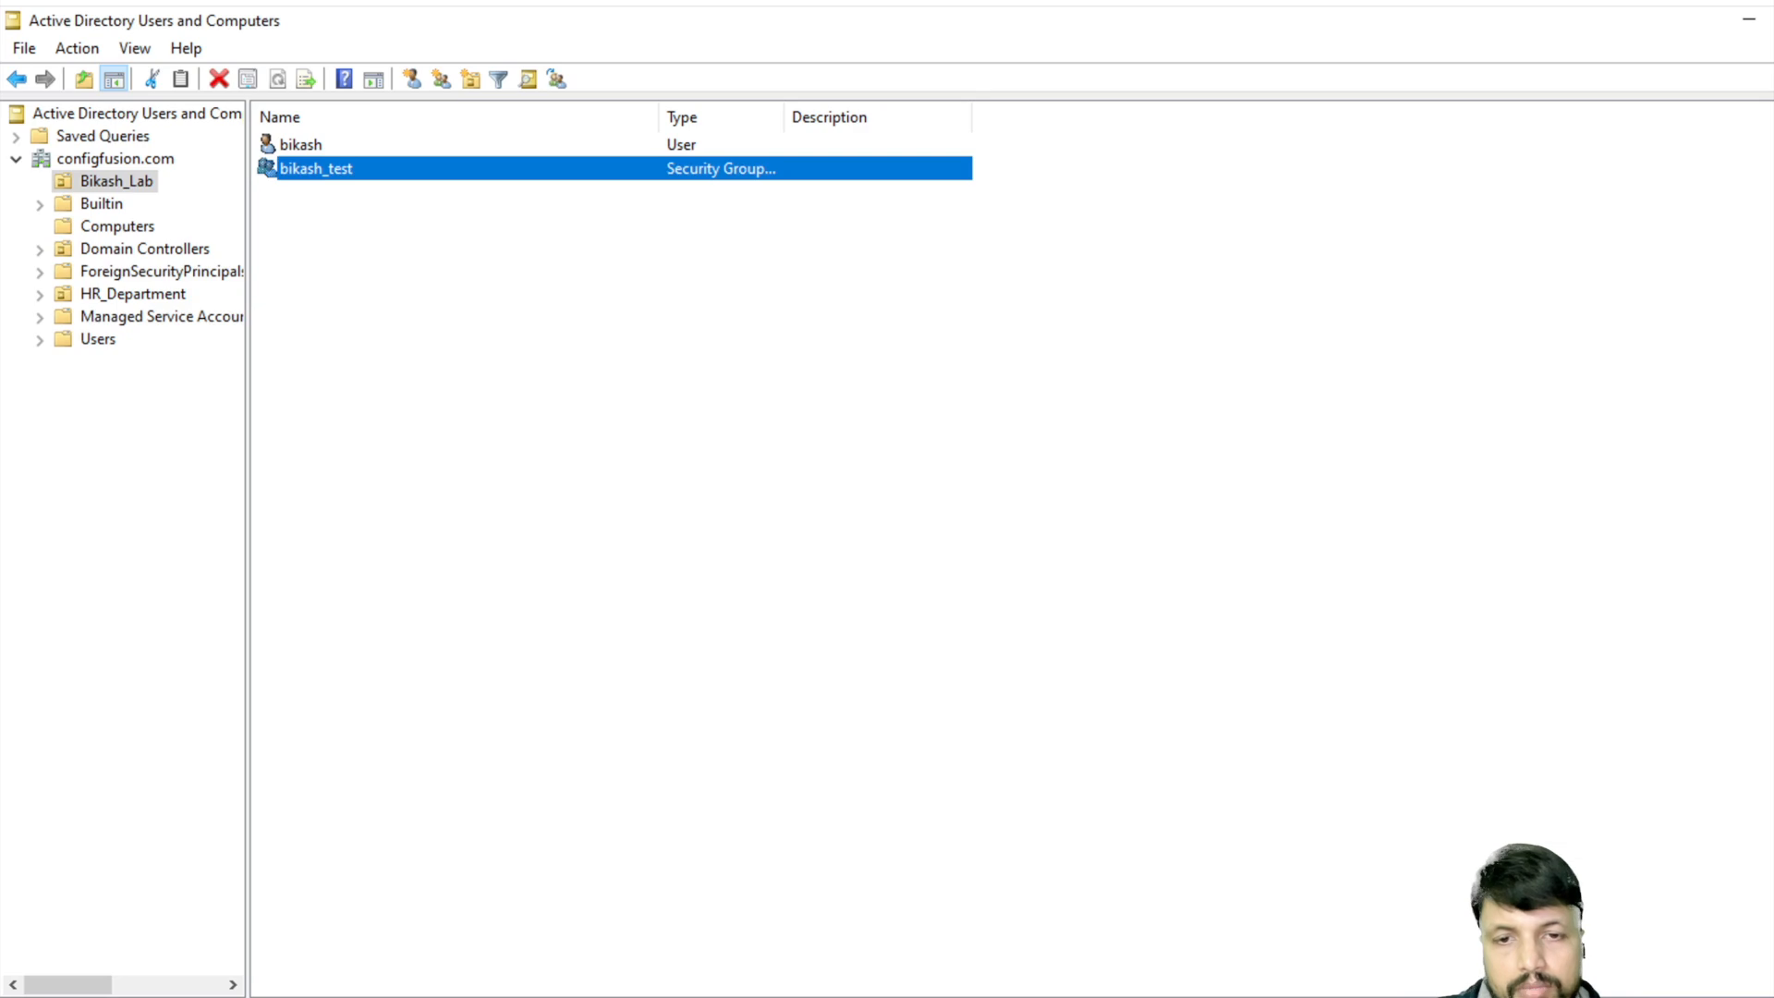
- Review the path rule in the Prevent Unauthorized Software policy editor, then minimize the editor
mouse_move(983, 940)
left_click(1053, 931)
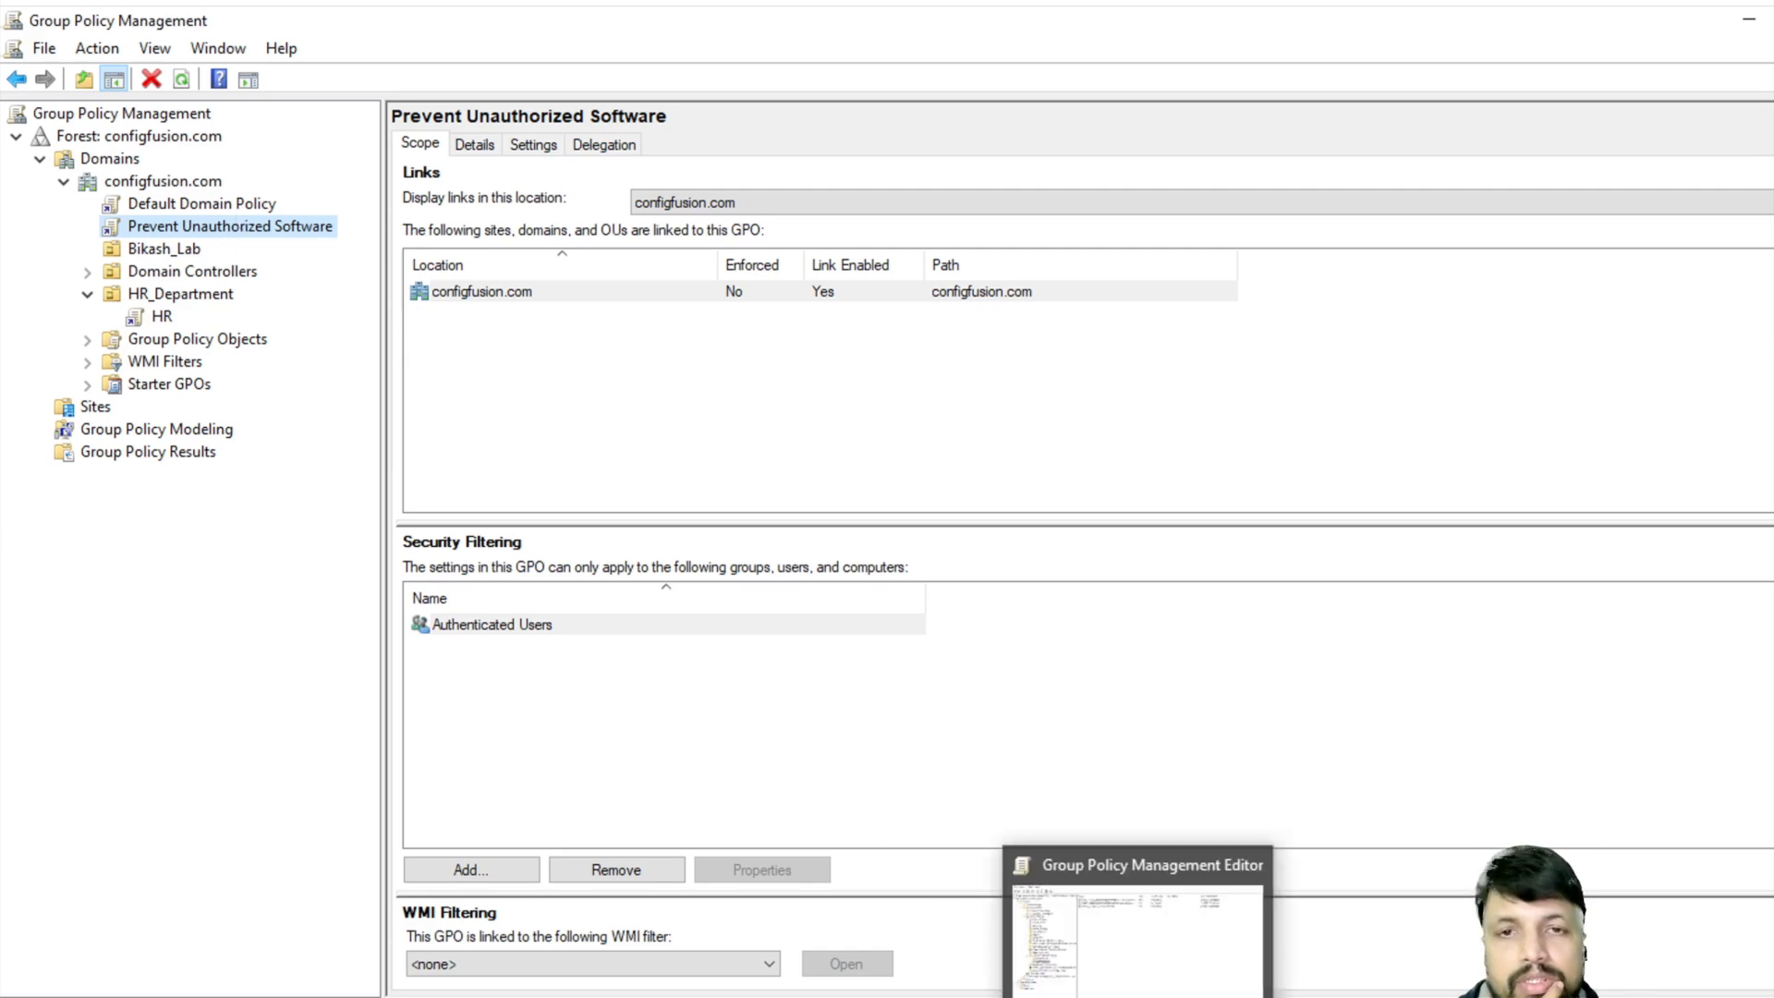
left_click(1134, 996)
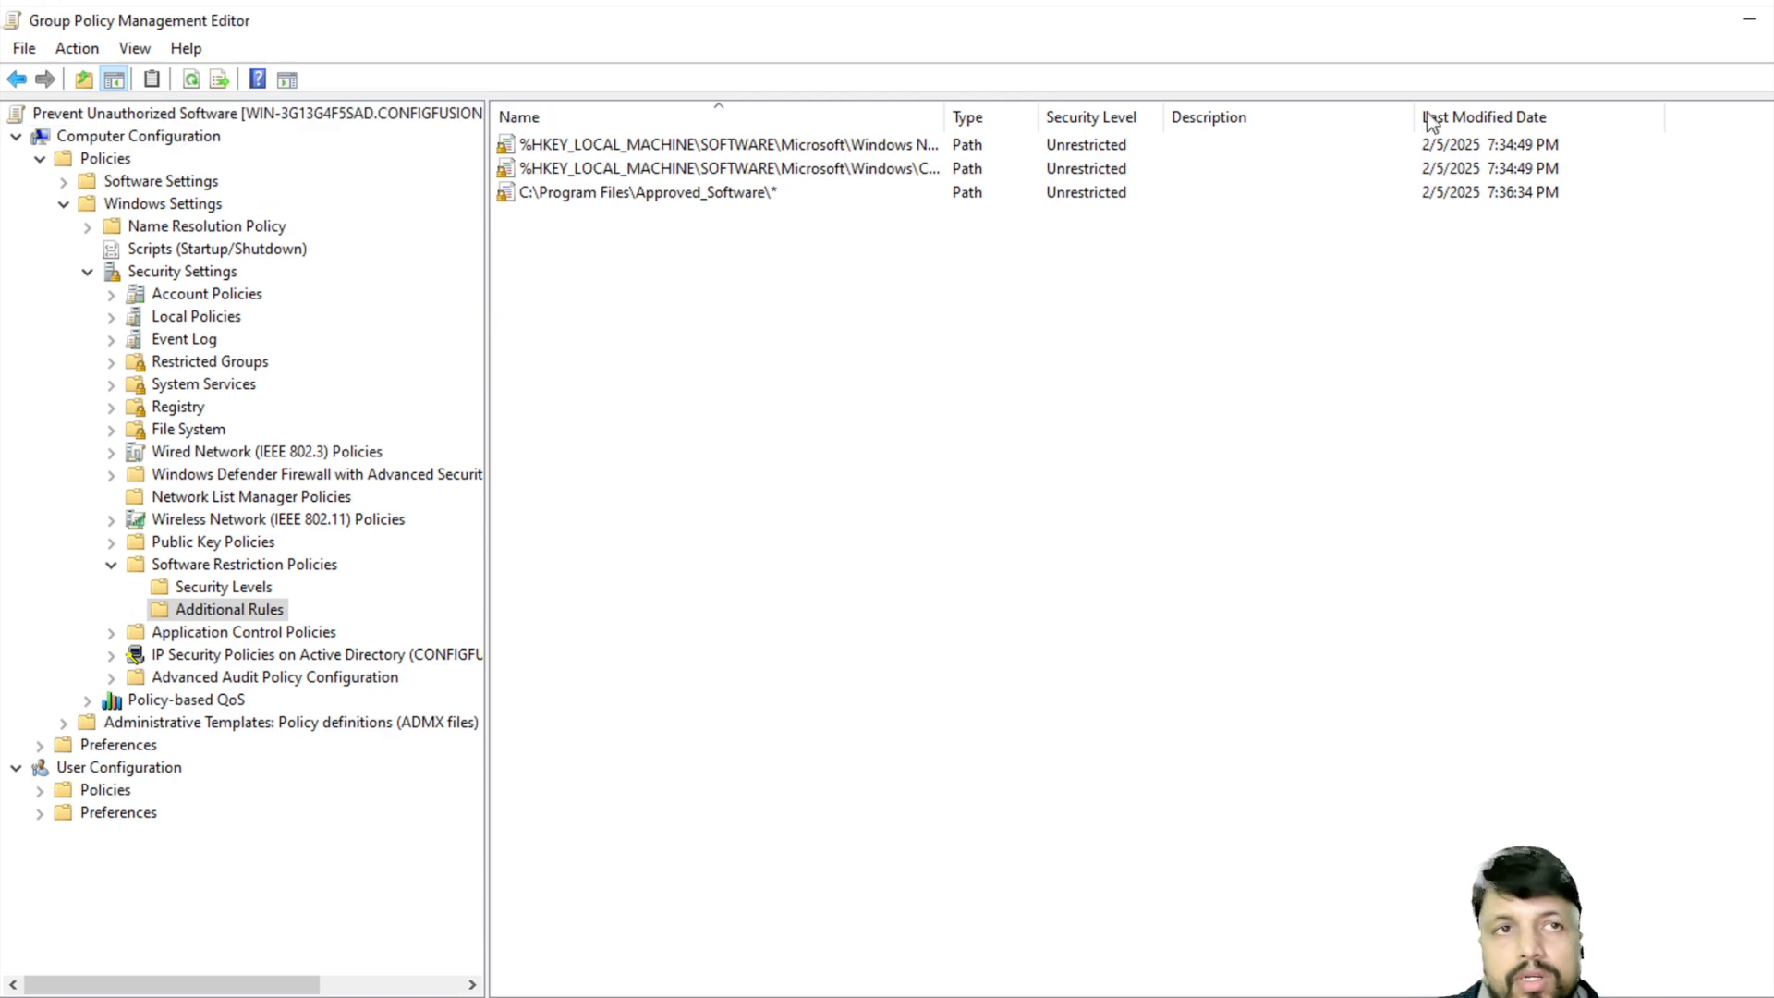
left_click(1749, 21)
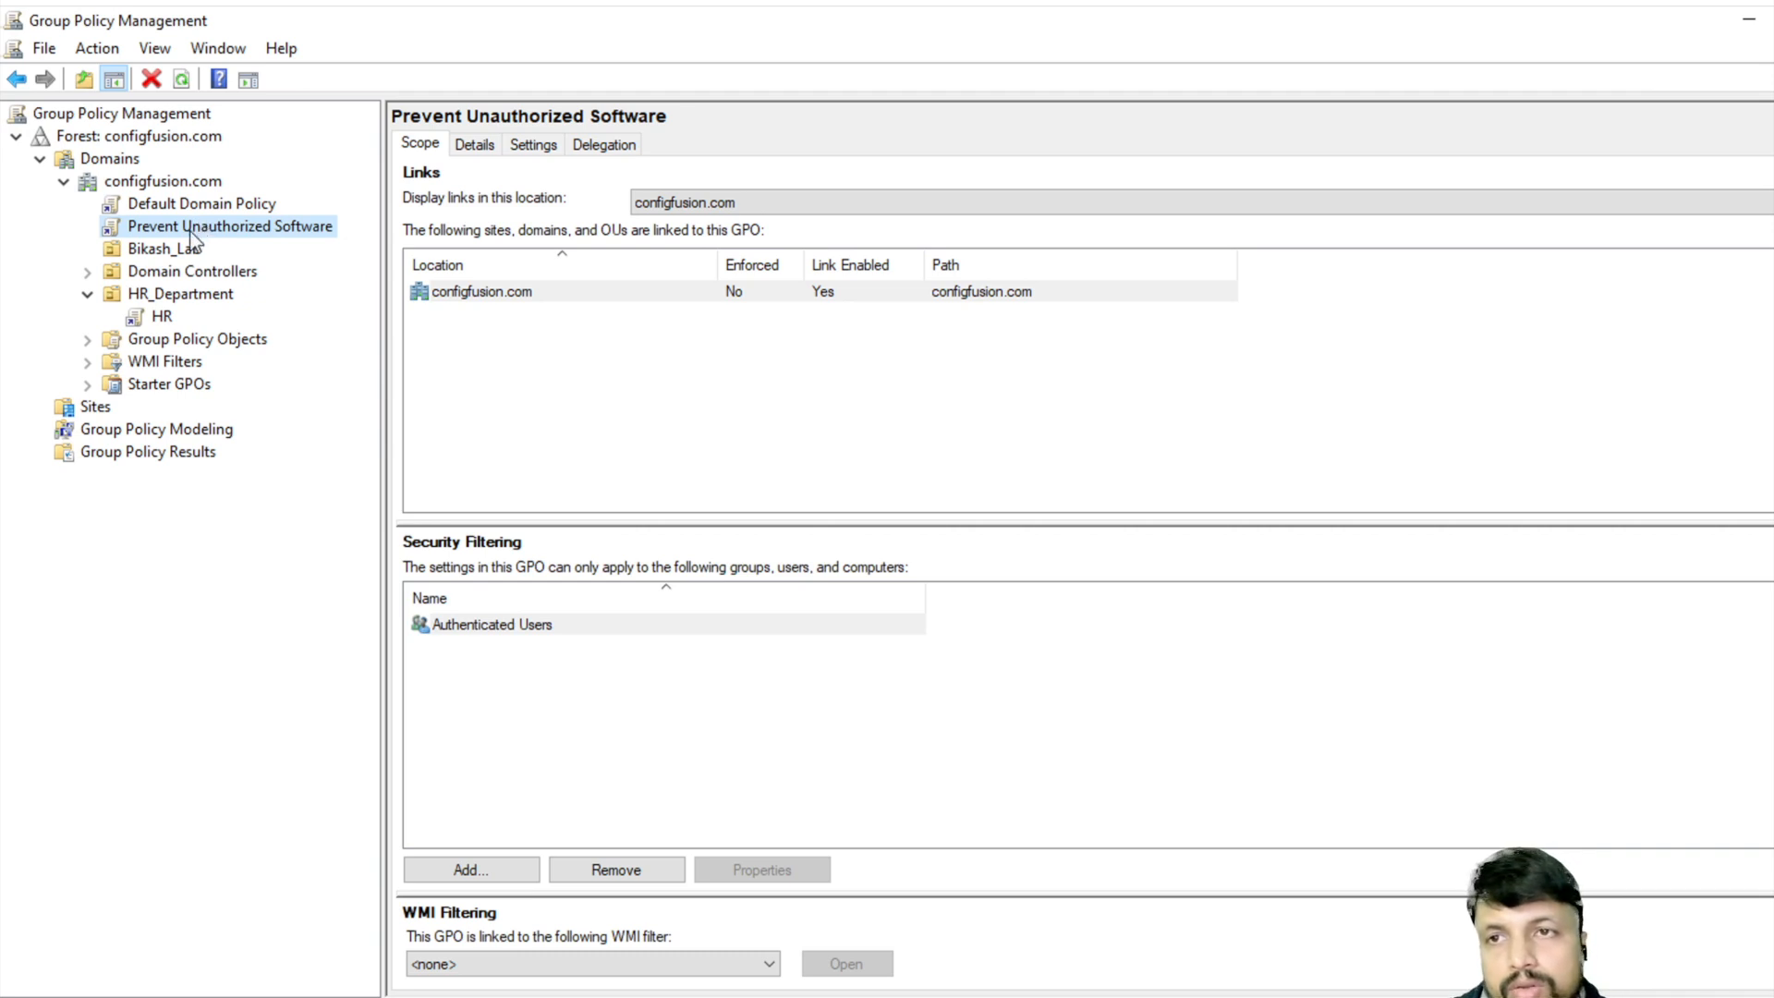
- Link the existing Prevent Unauthorized Software GPO from configfusion.com to the Bikash_Lab OU
left_click(162, 249)
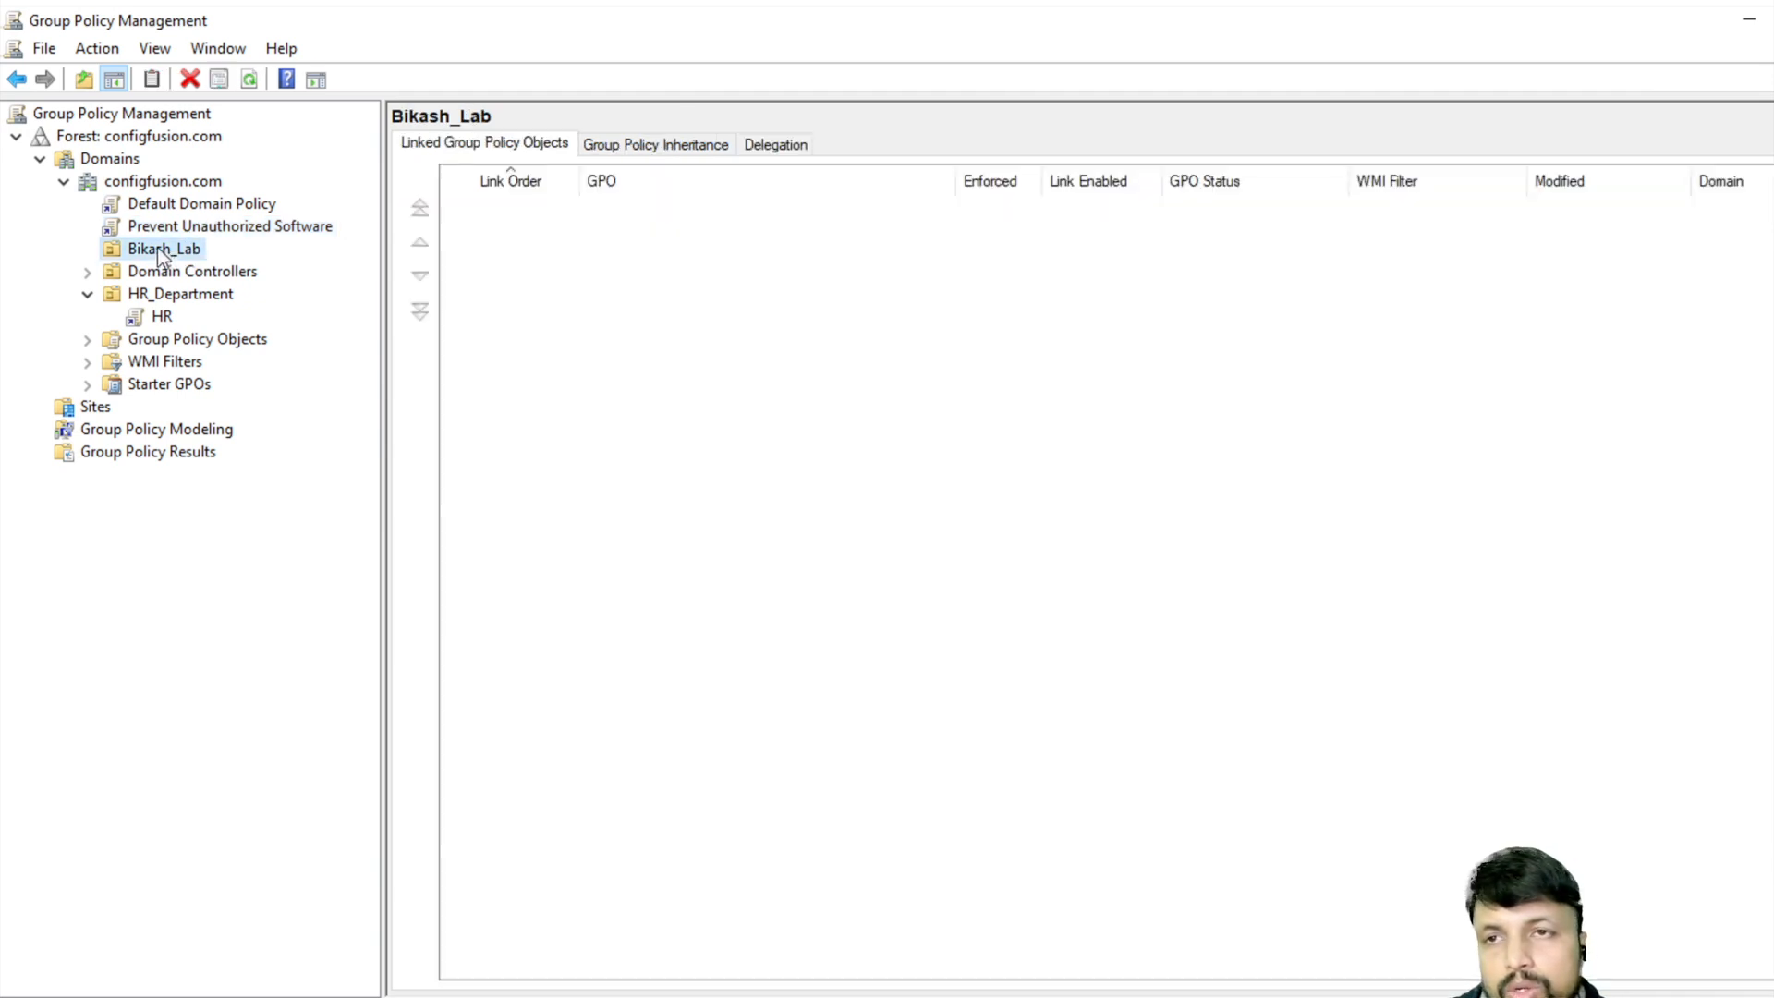
right_click(157, 247)
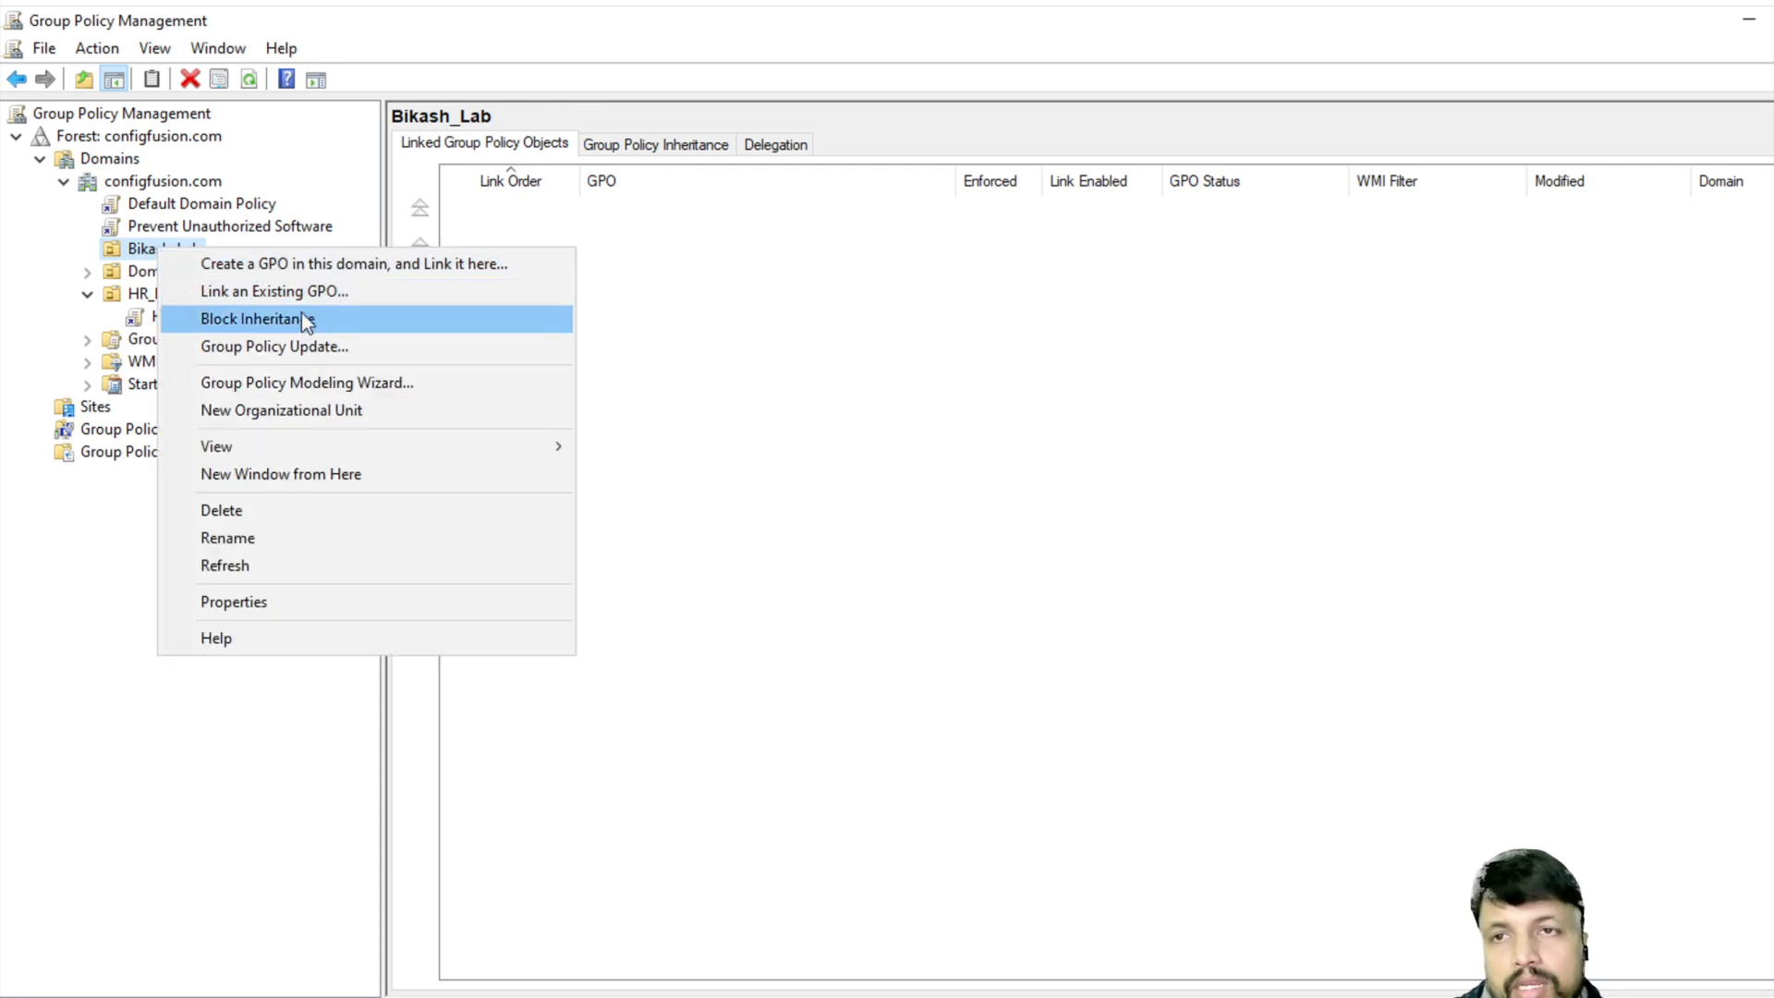
left_click(314, 292)
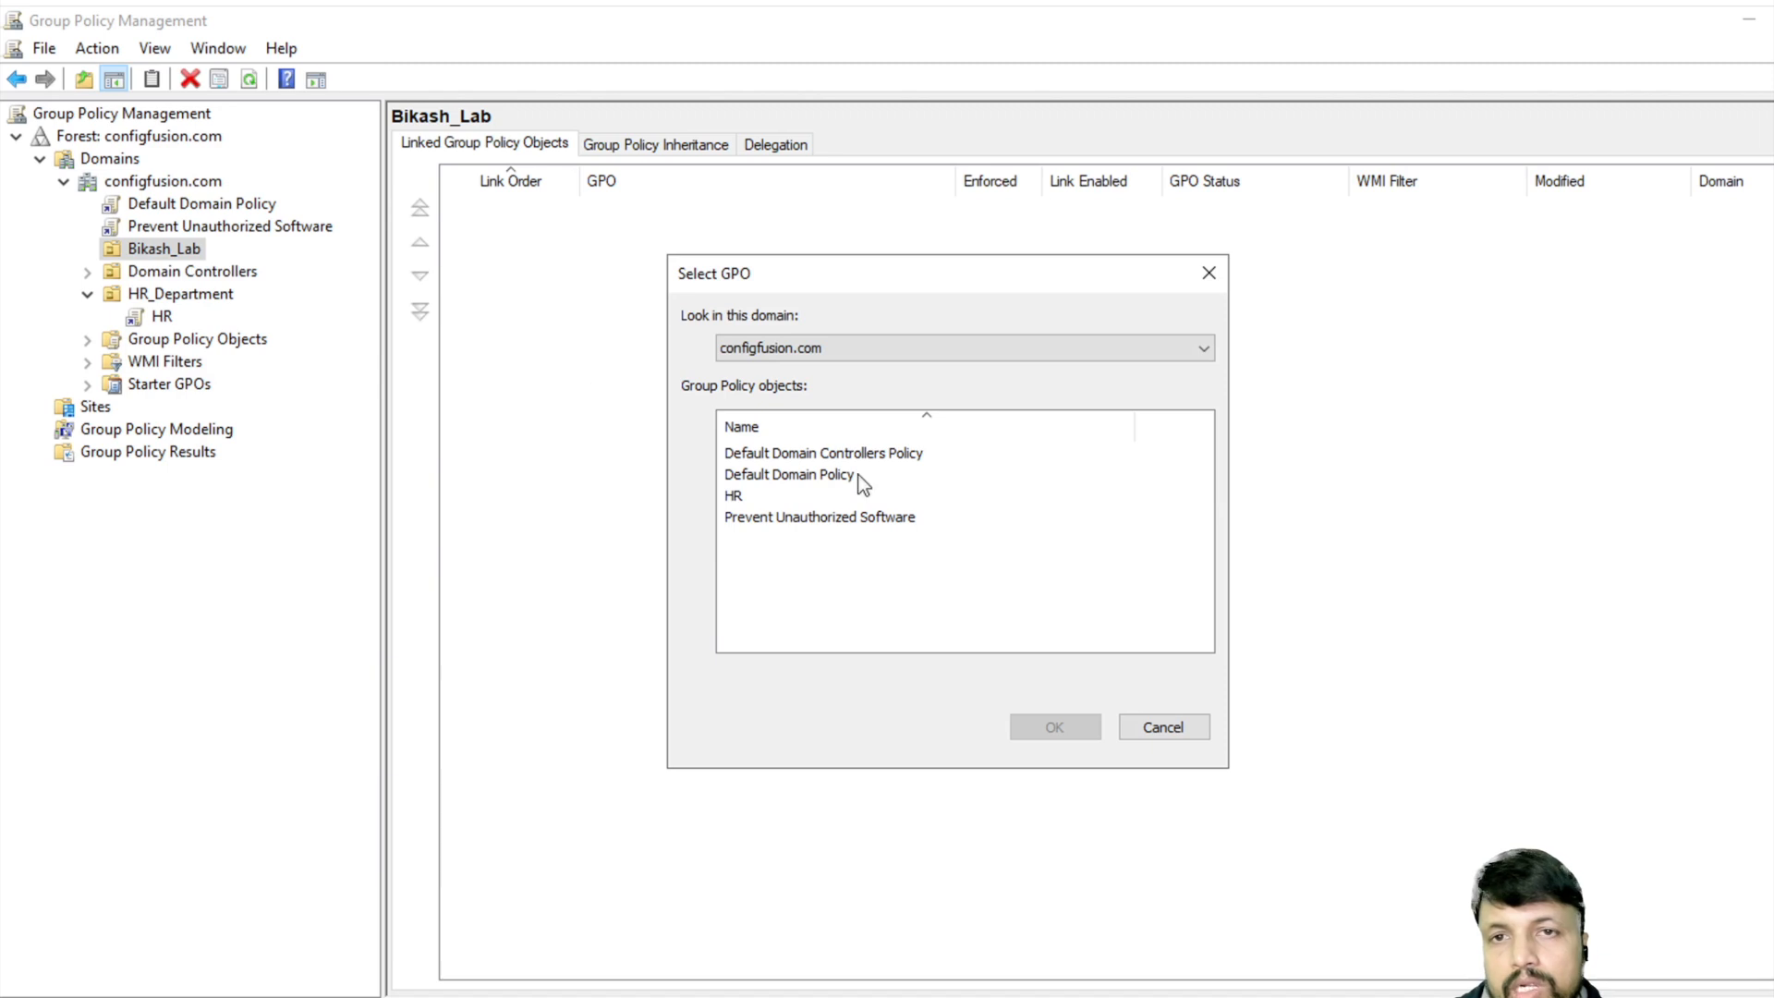
left_click(862, 347)
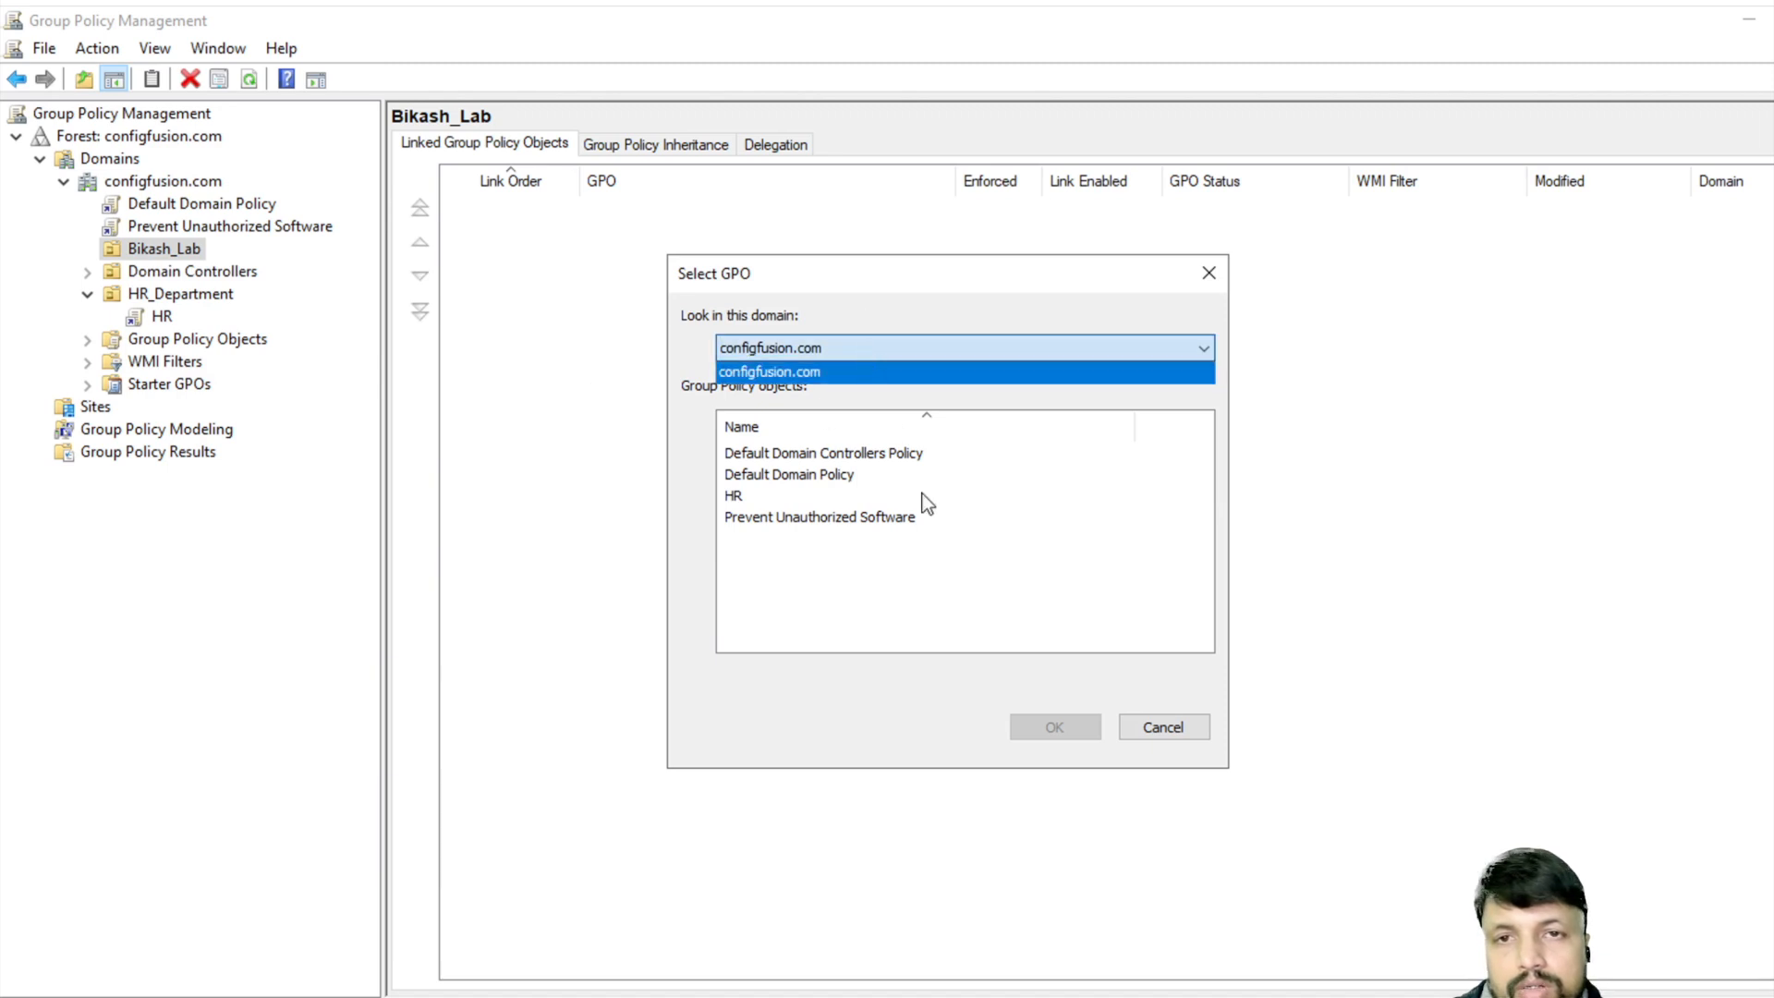
left_click(975, 564)
left_click(836, 518)
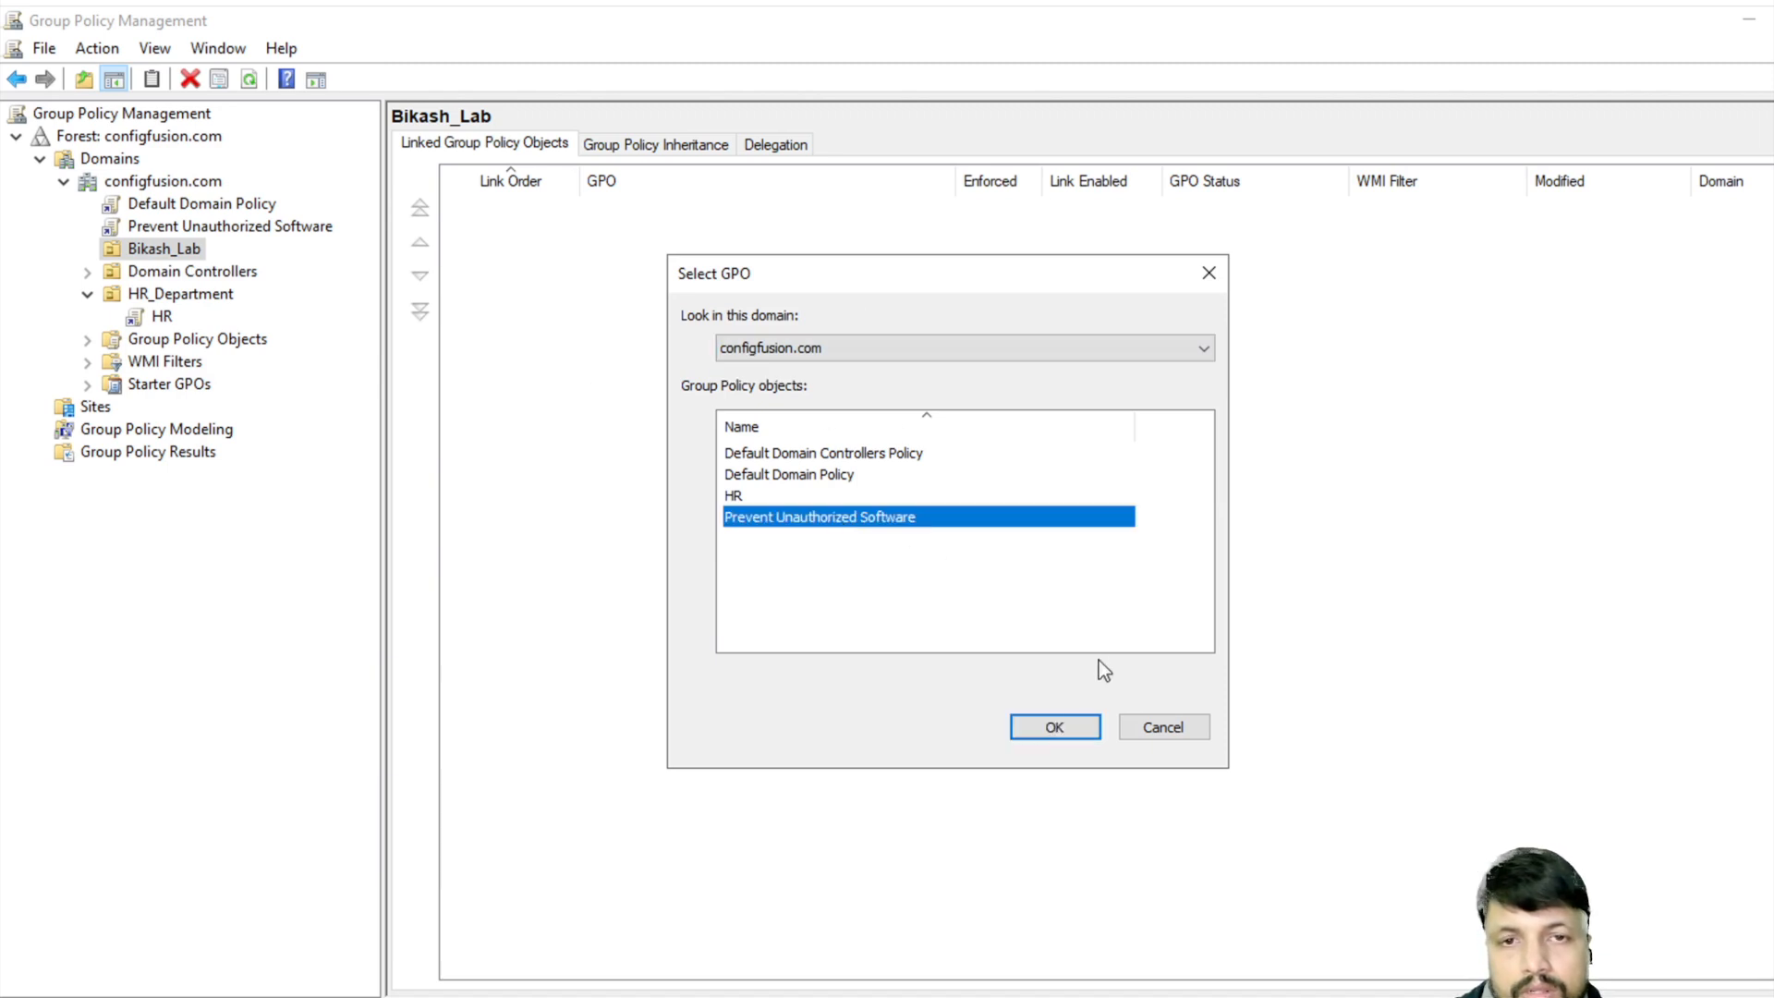
left_click(1054, 727)
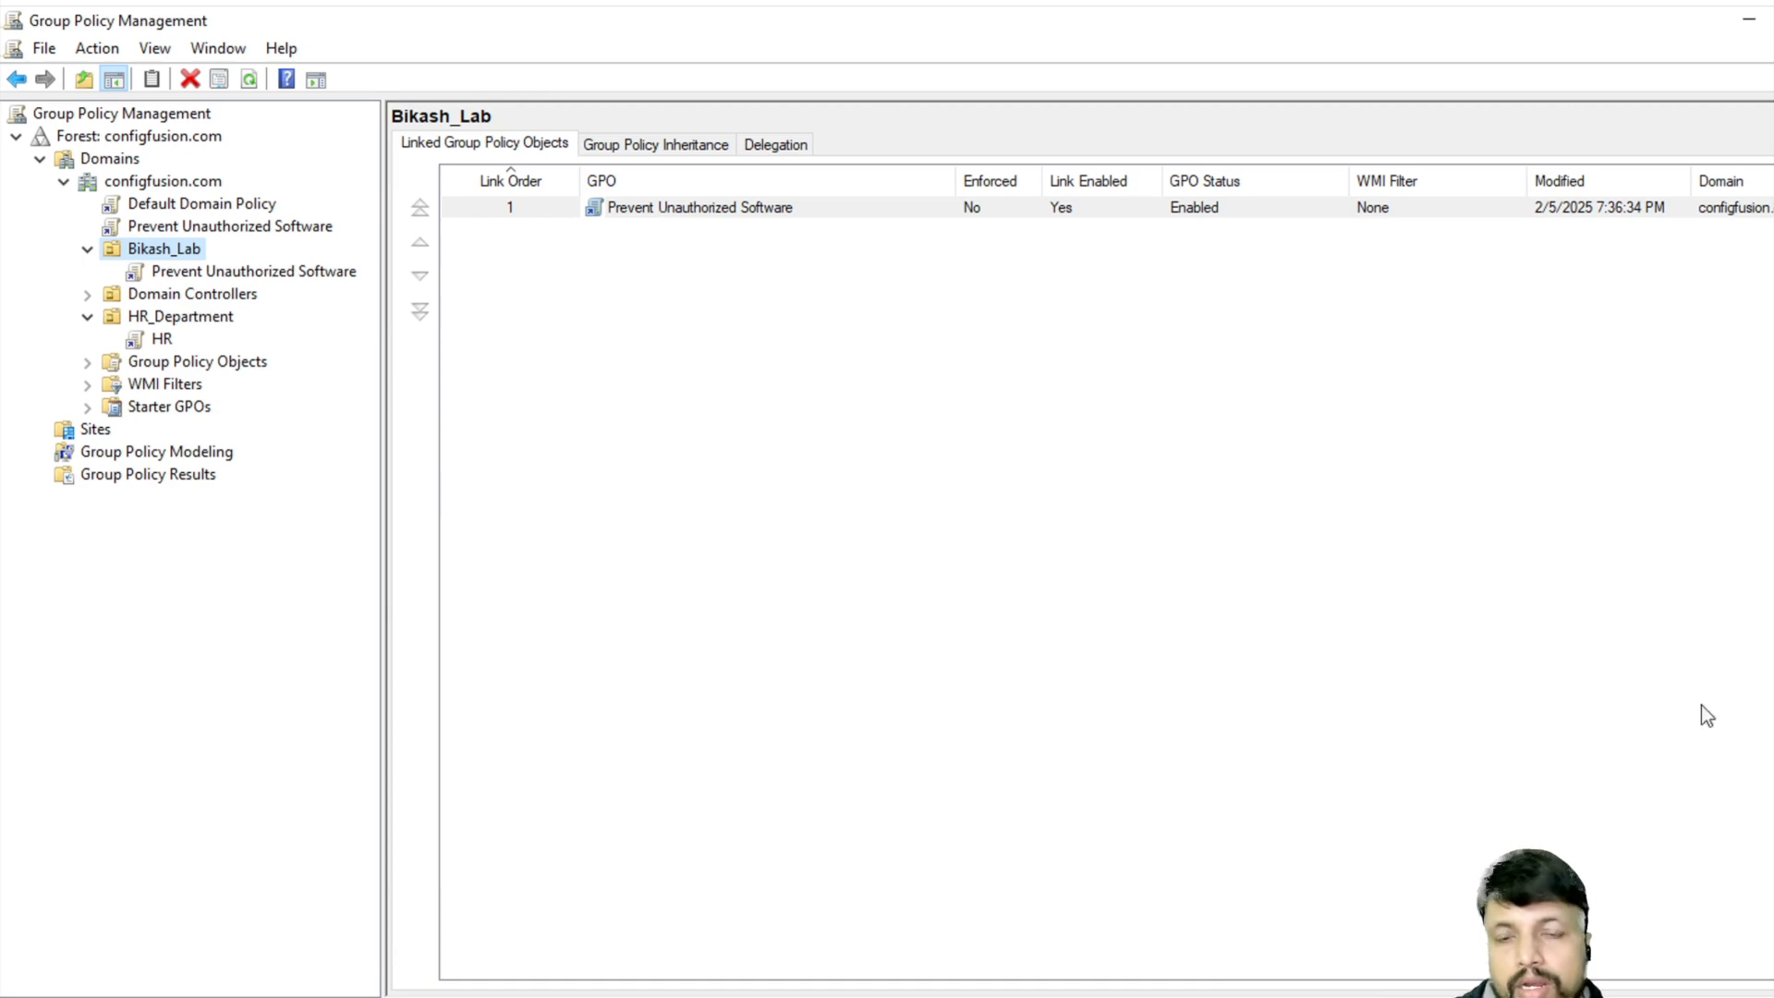
left_click(27, 996)
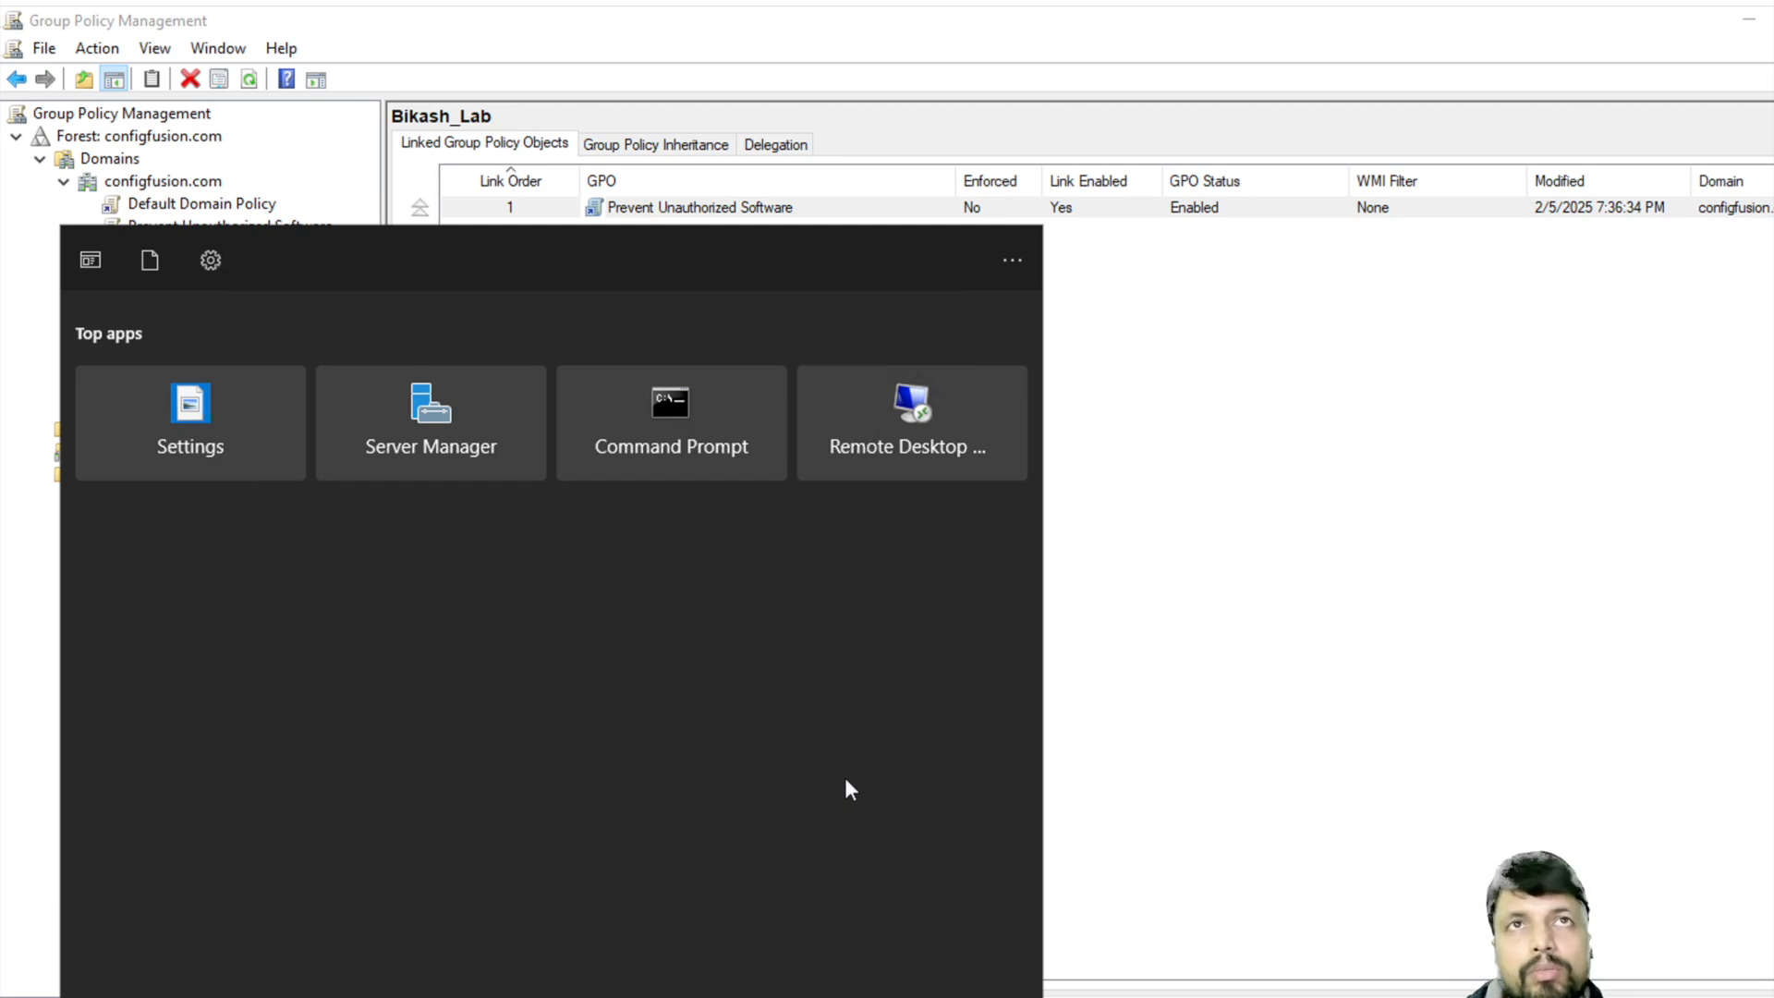
- Launch Windows PowerShell from a Start search for 'power'
type("power")
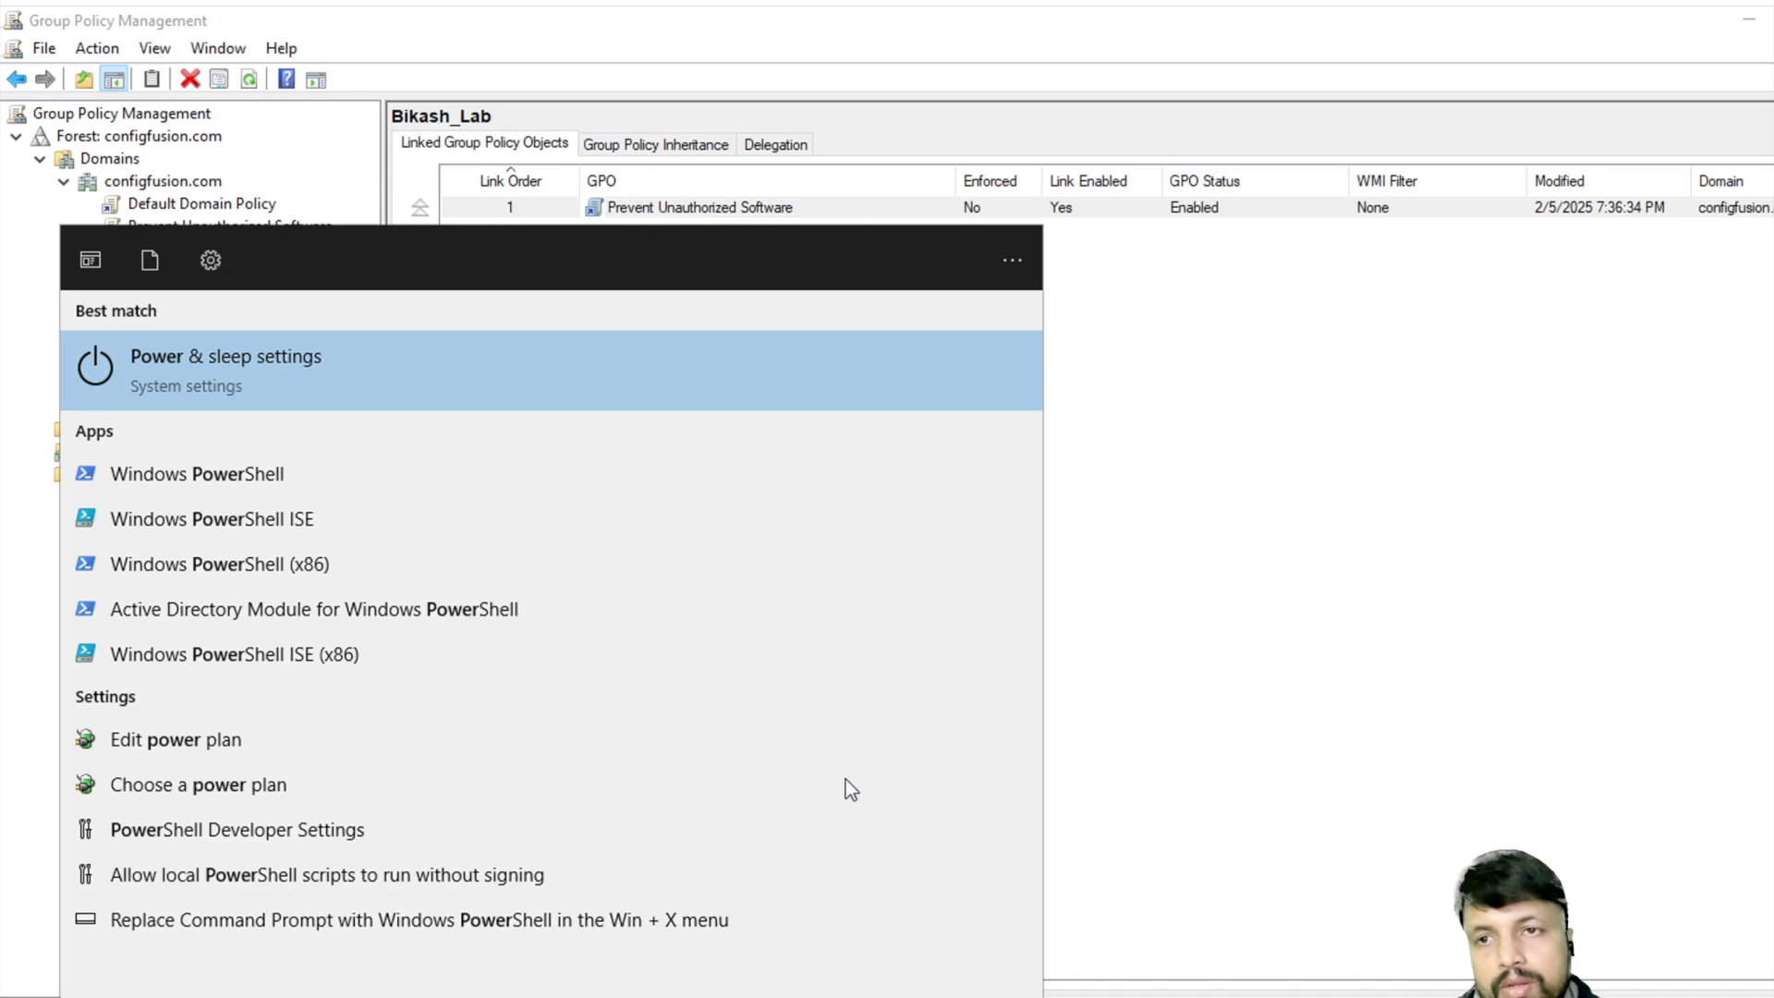
key("Down")
key("Return")
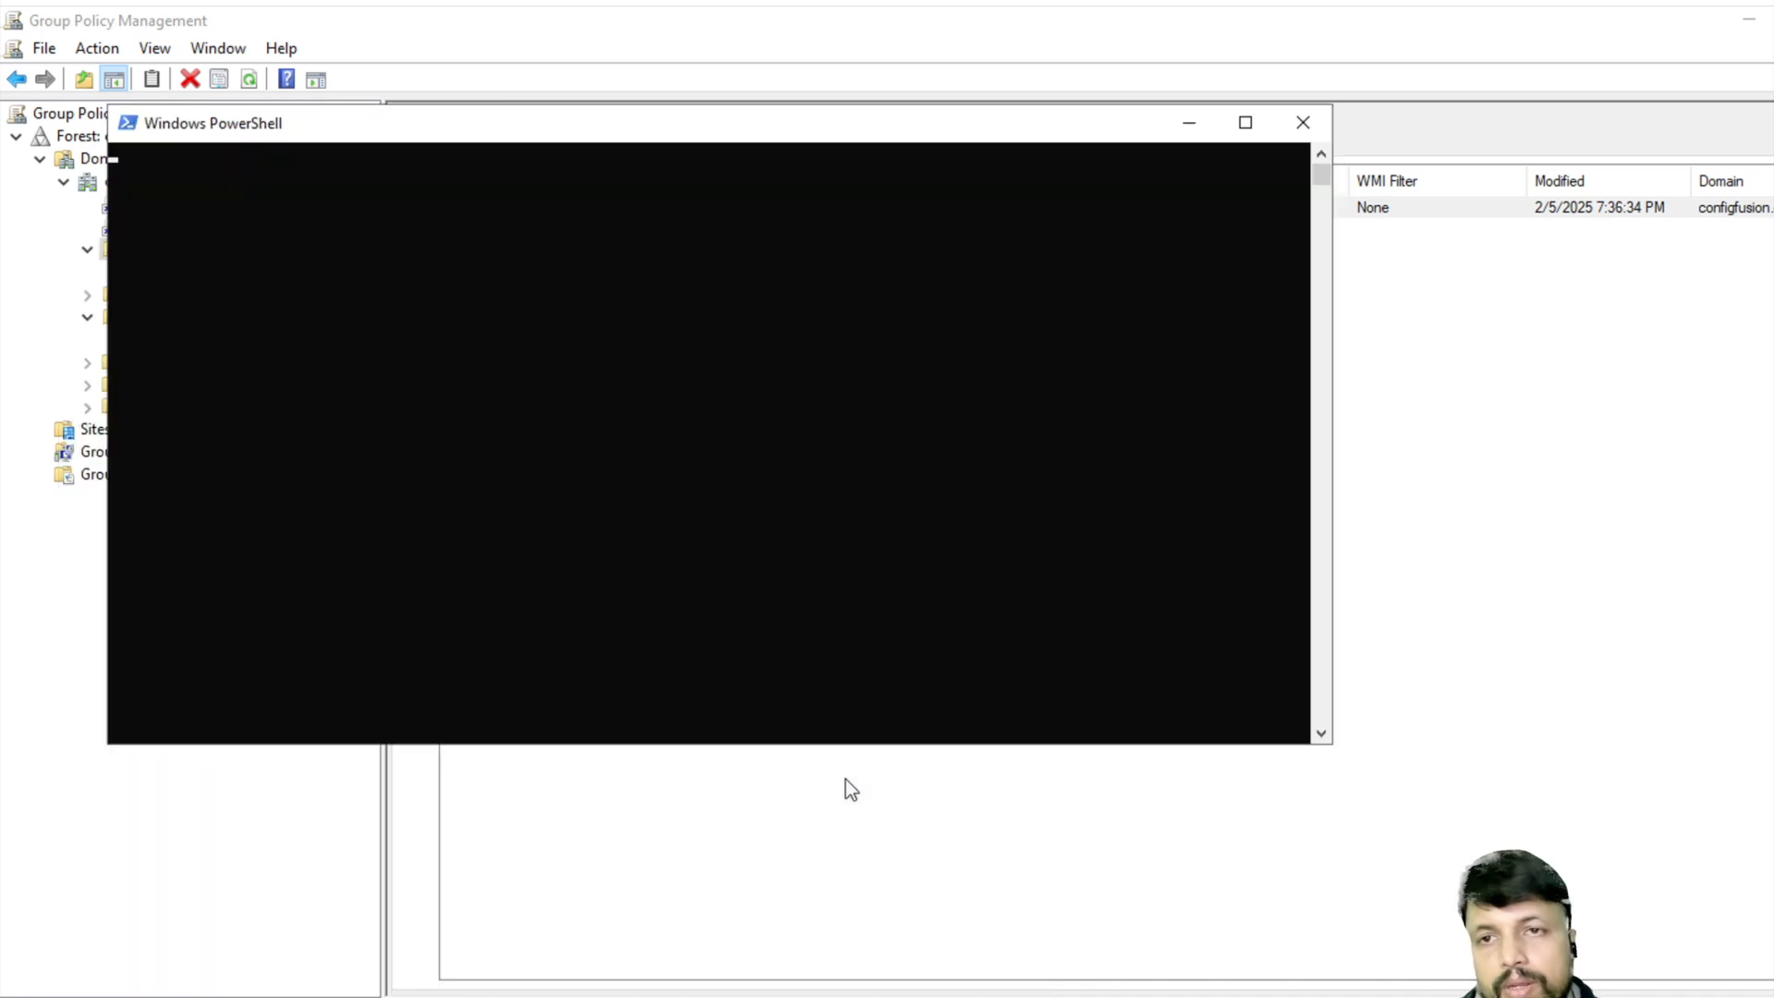
- Run gpupdate /force in the PowerShell console
left_click(662, 314)
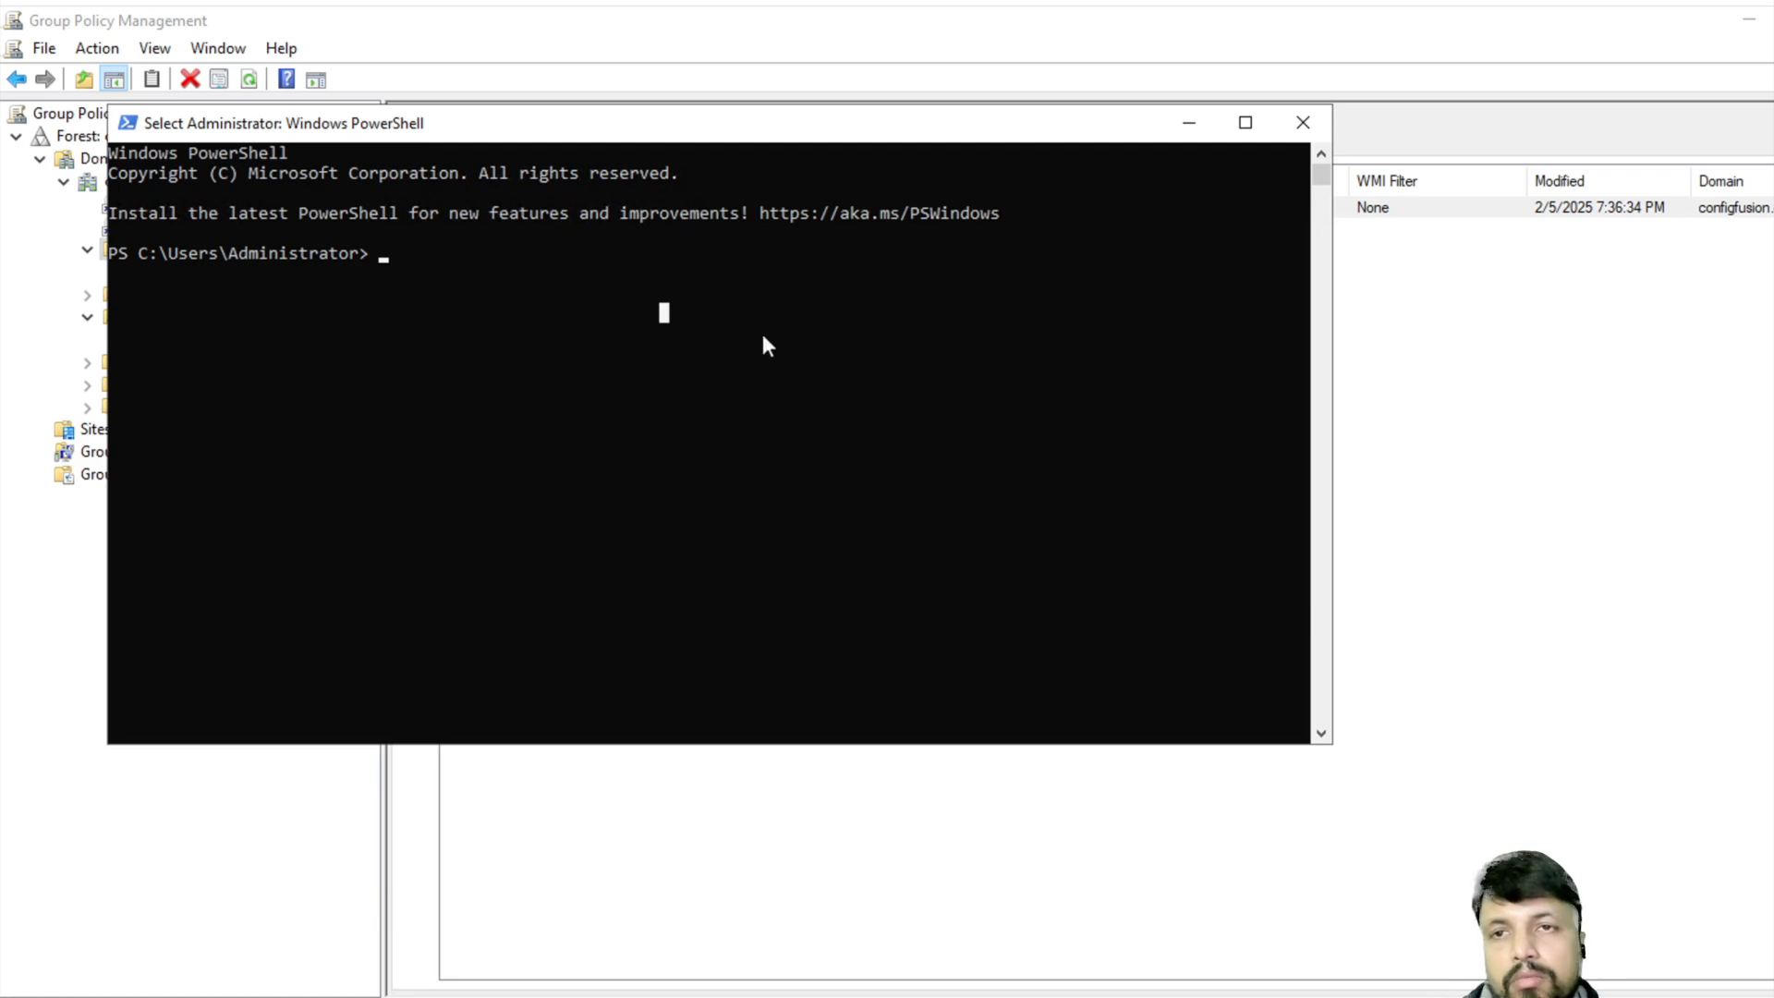
left_click(577, 329)
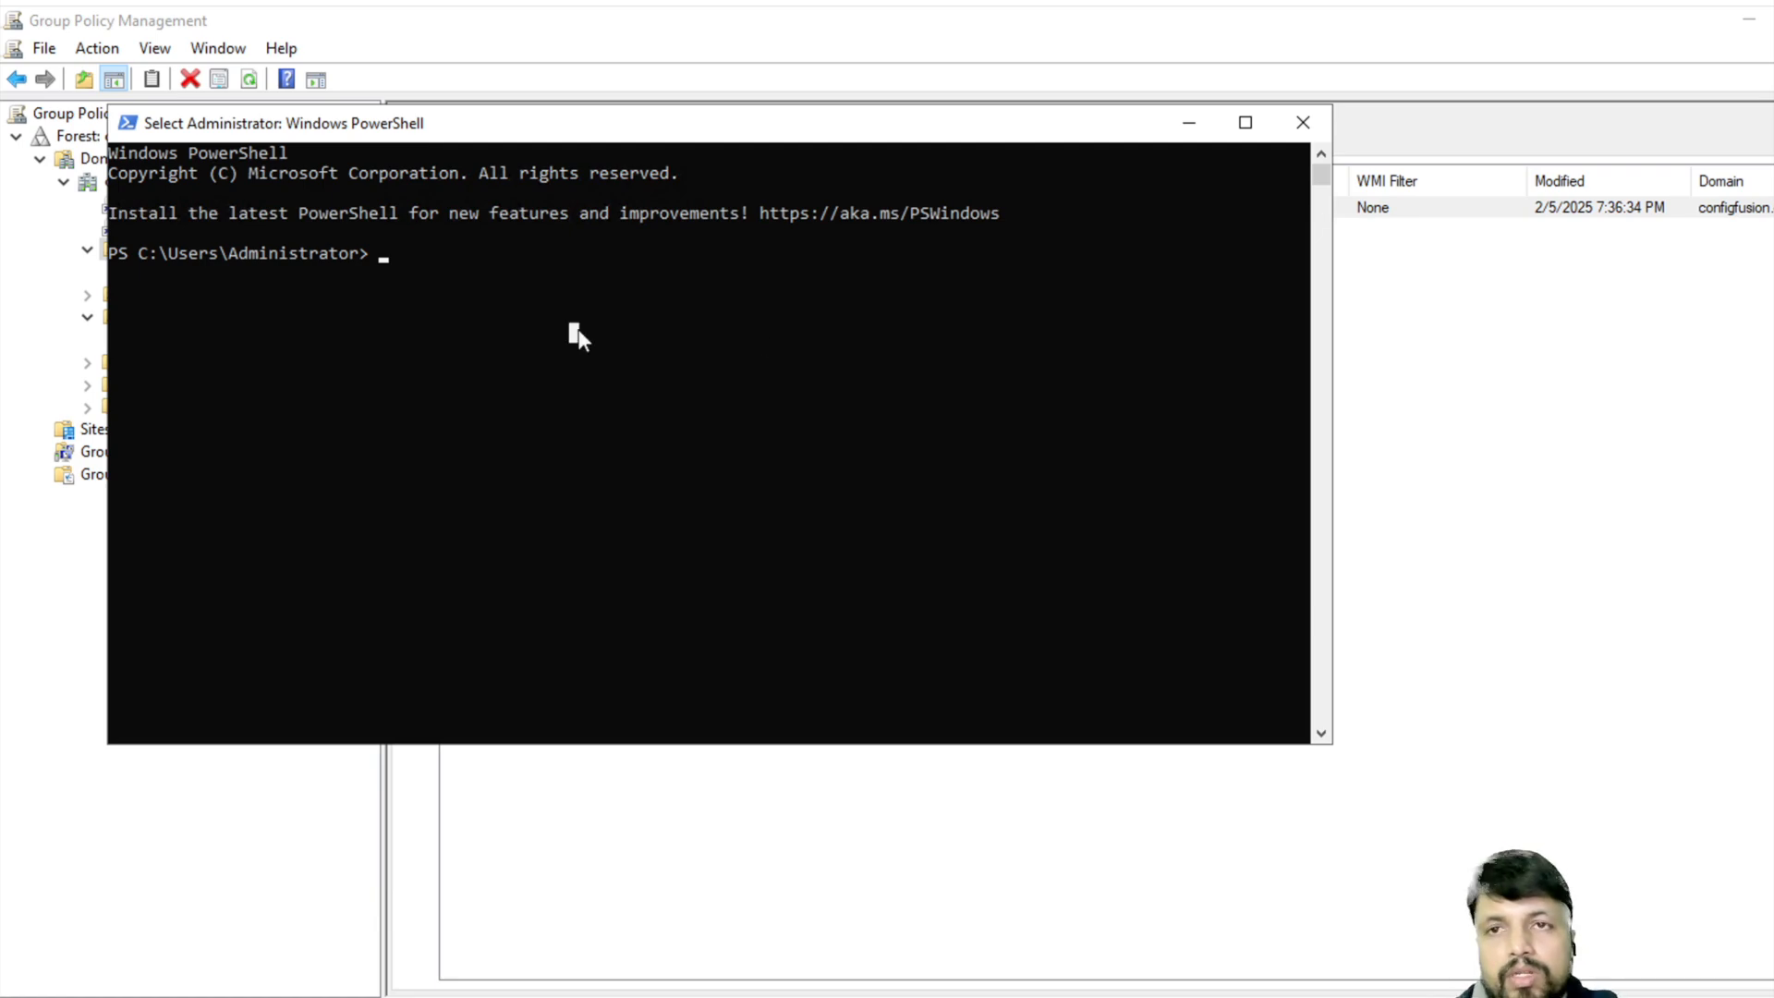
key("Escape")
type("gp")
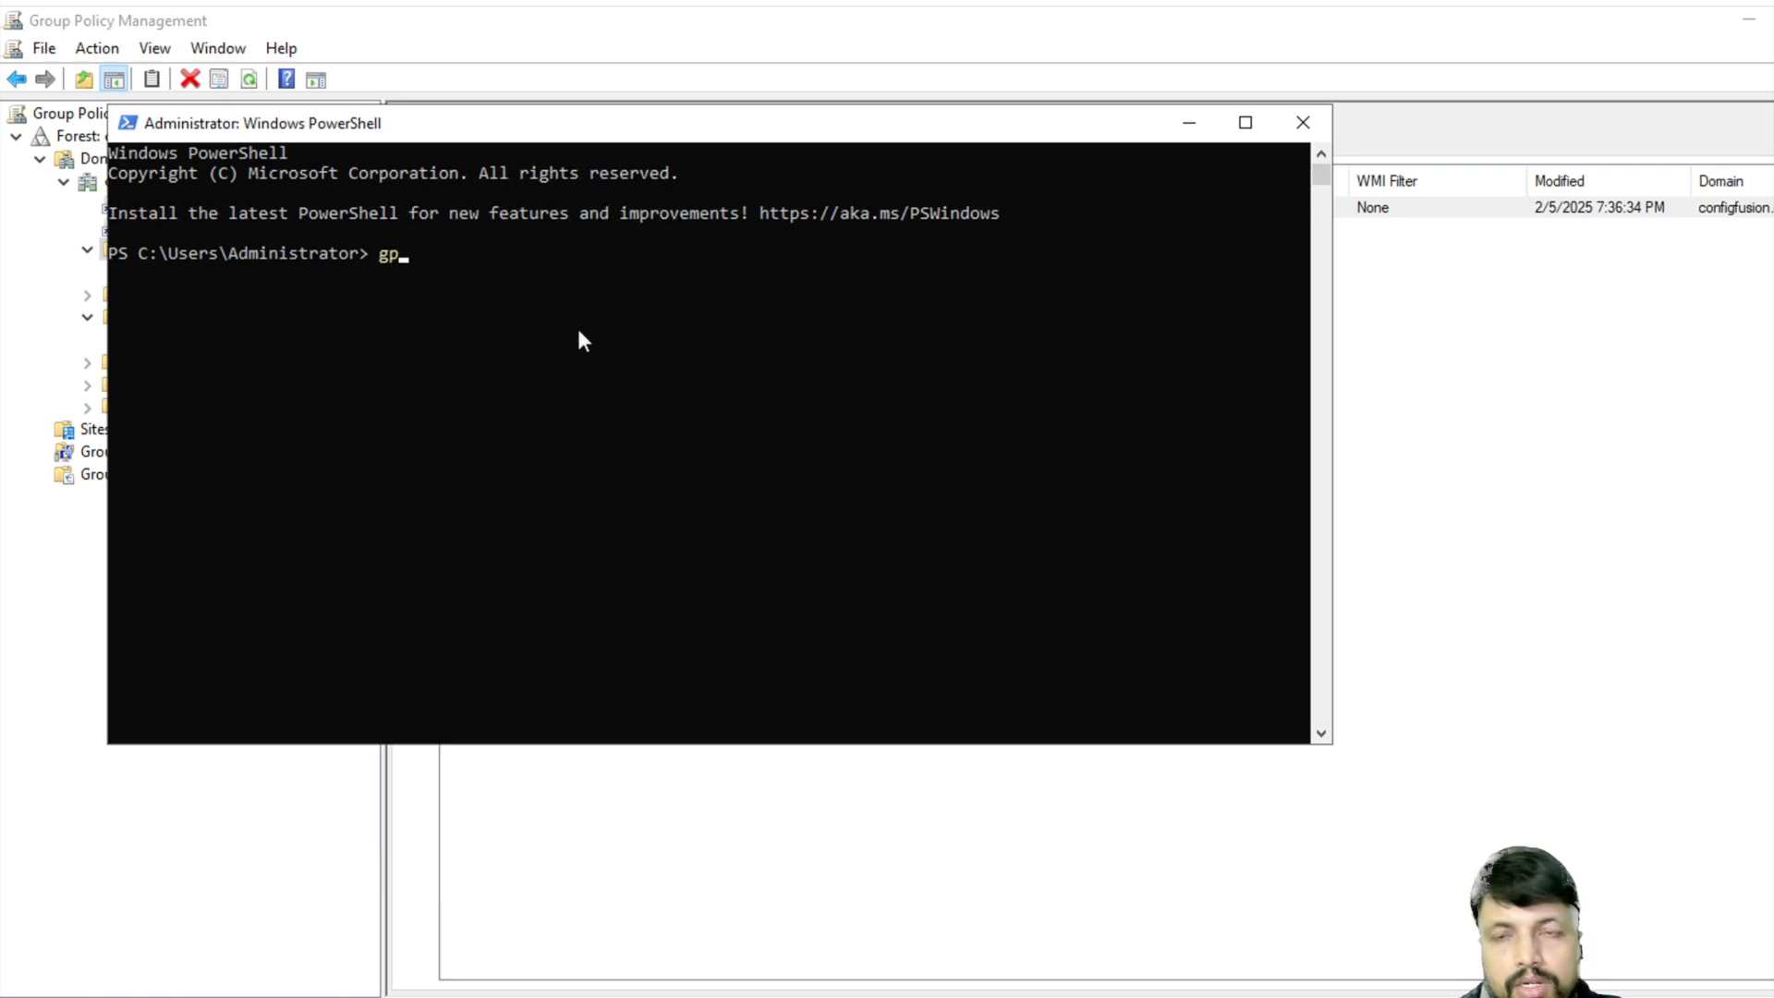
type("update /")
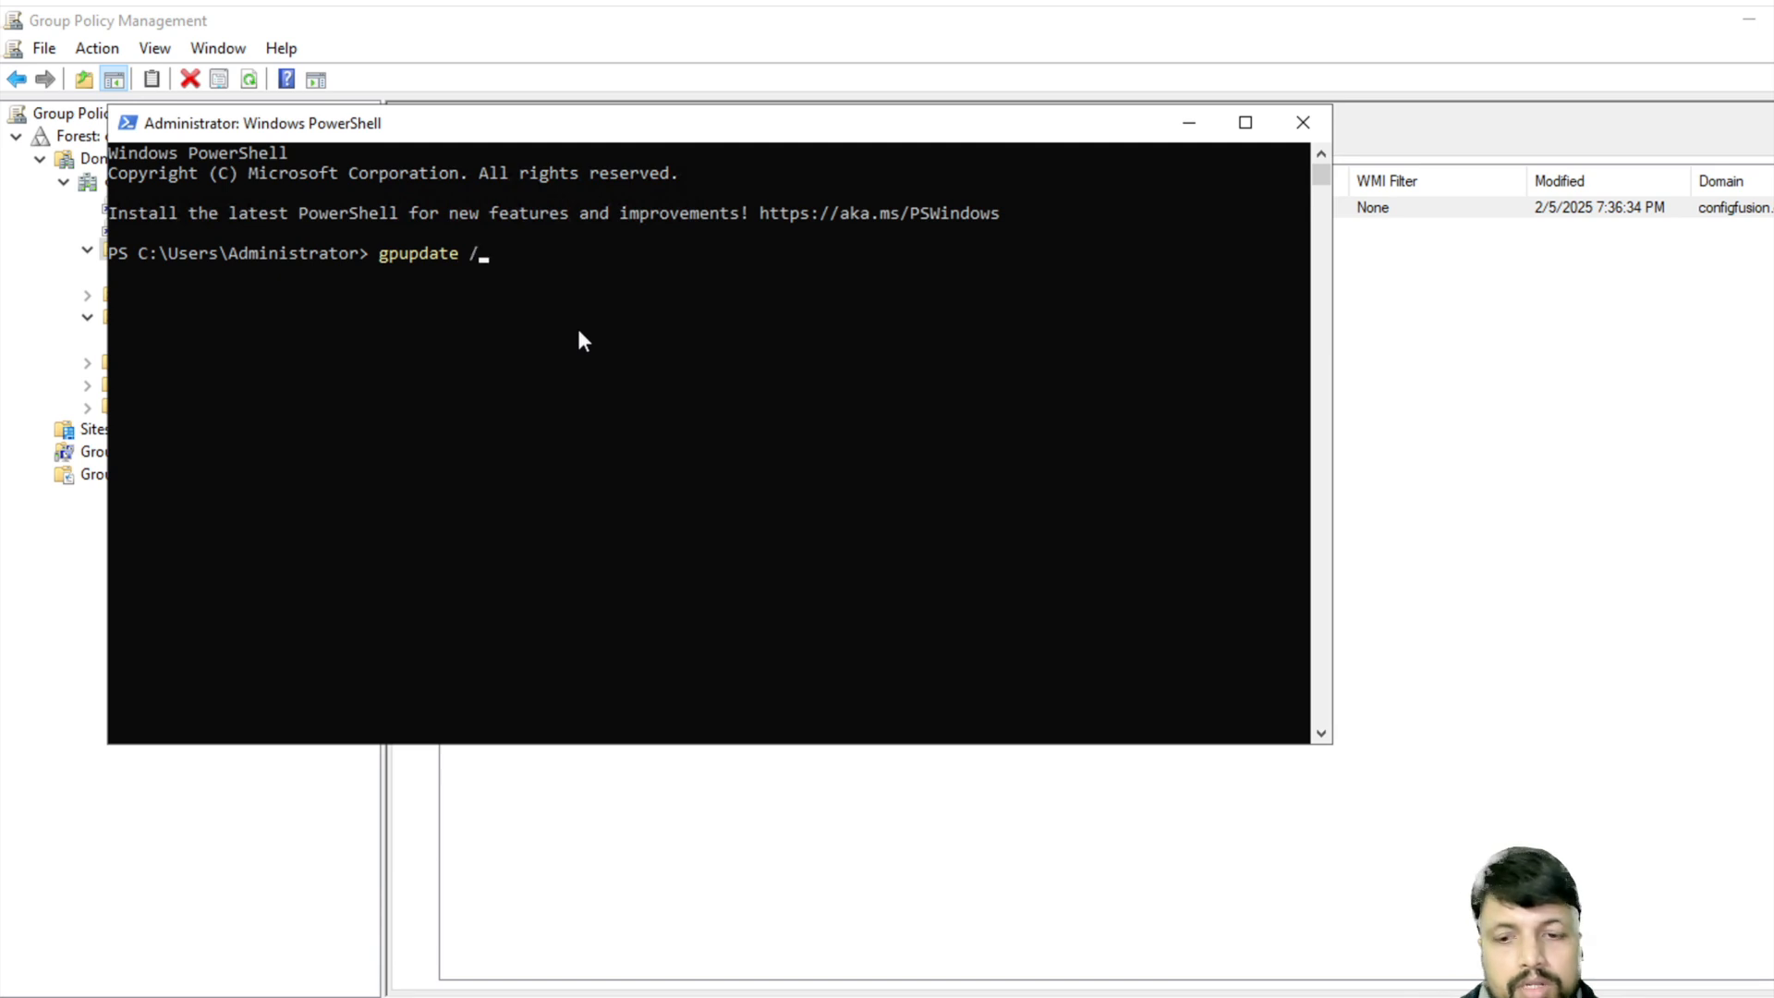
type("force")
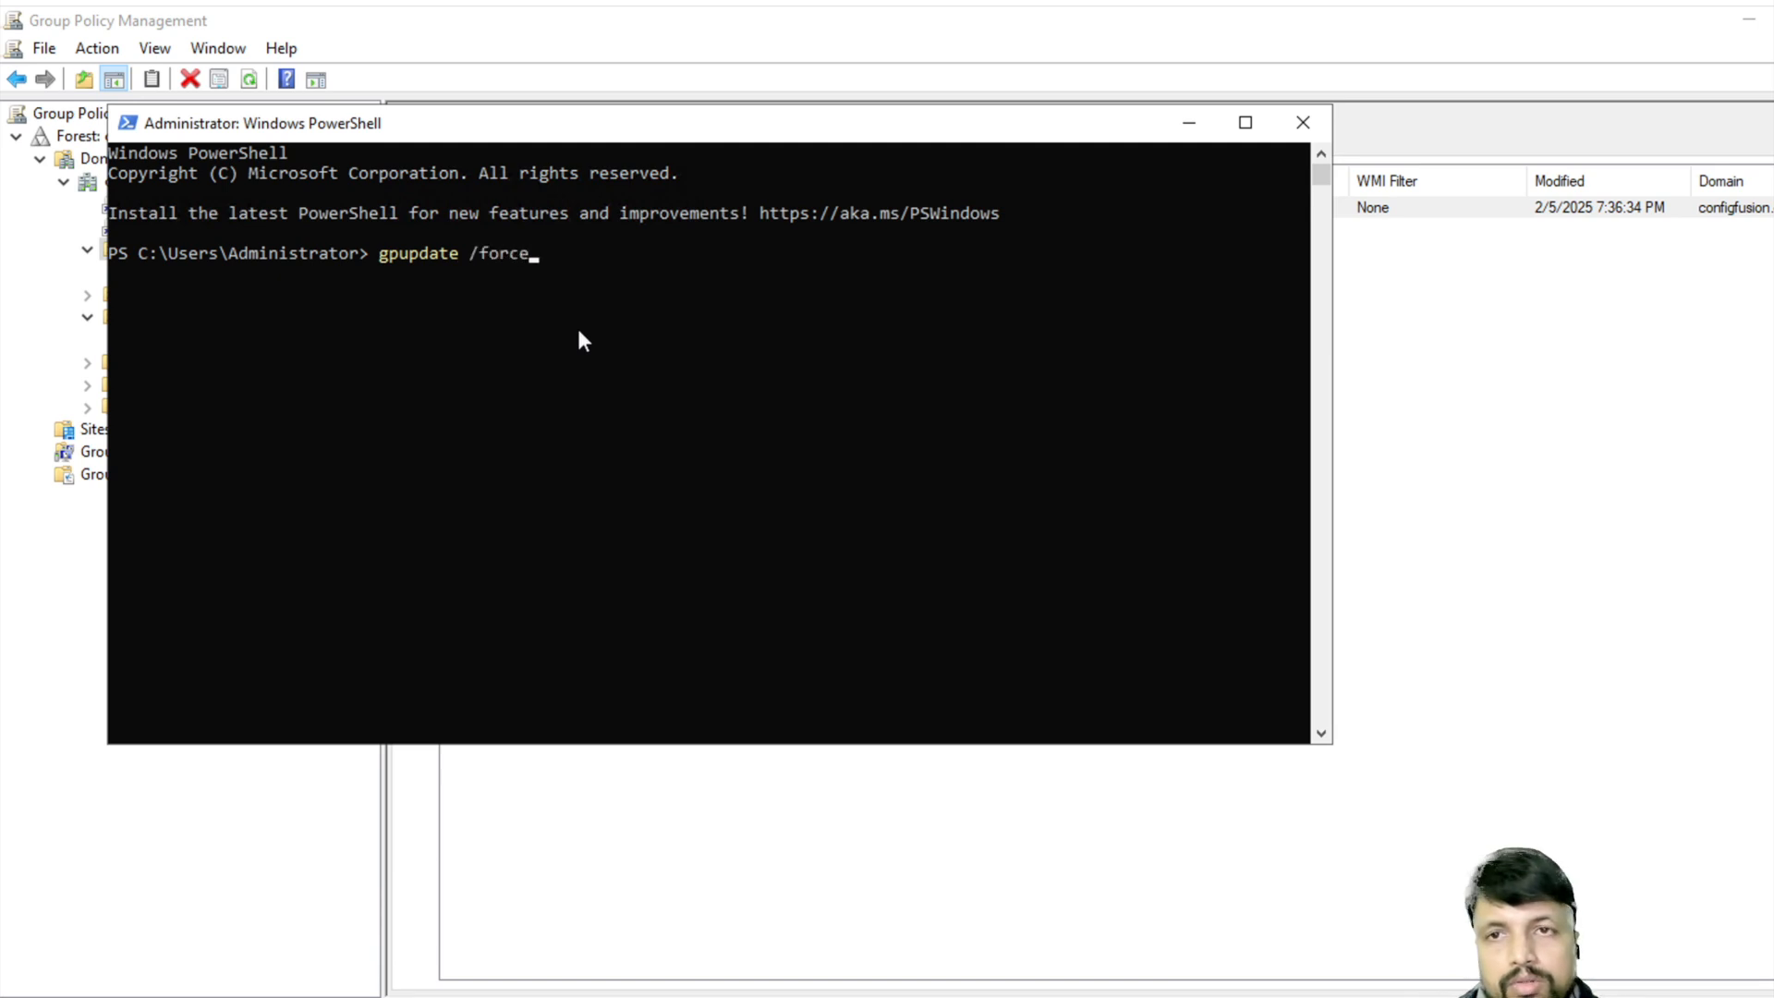
key("Return")
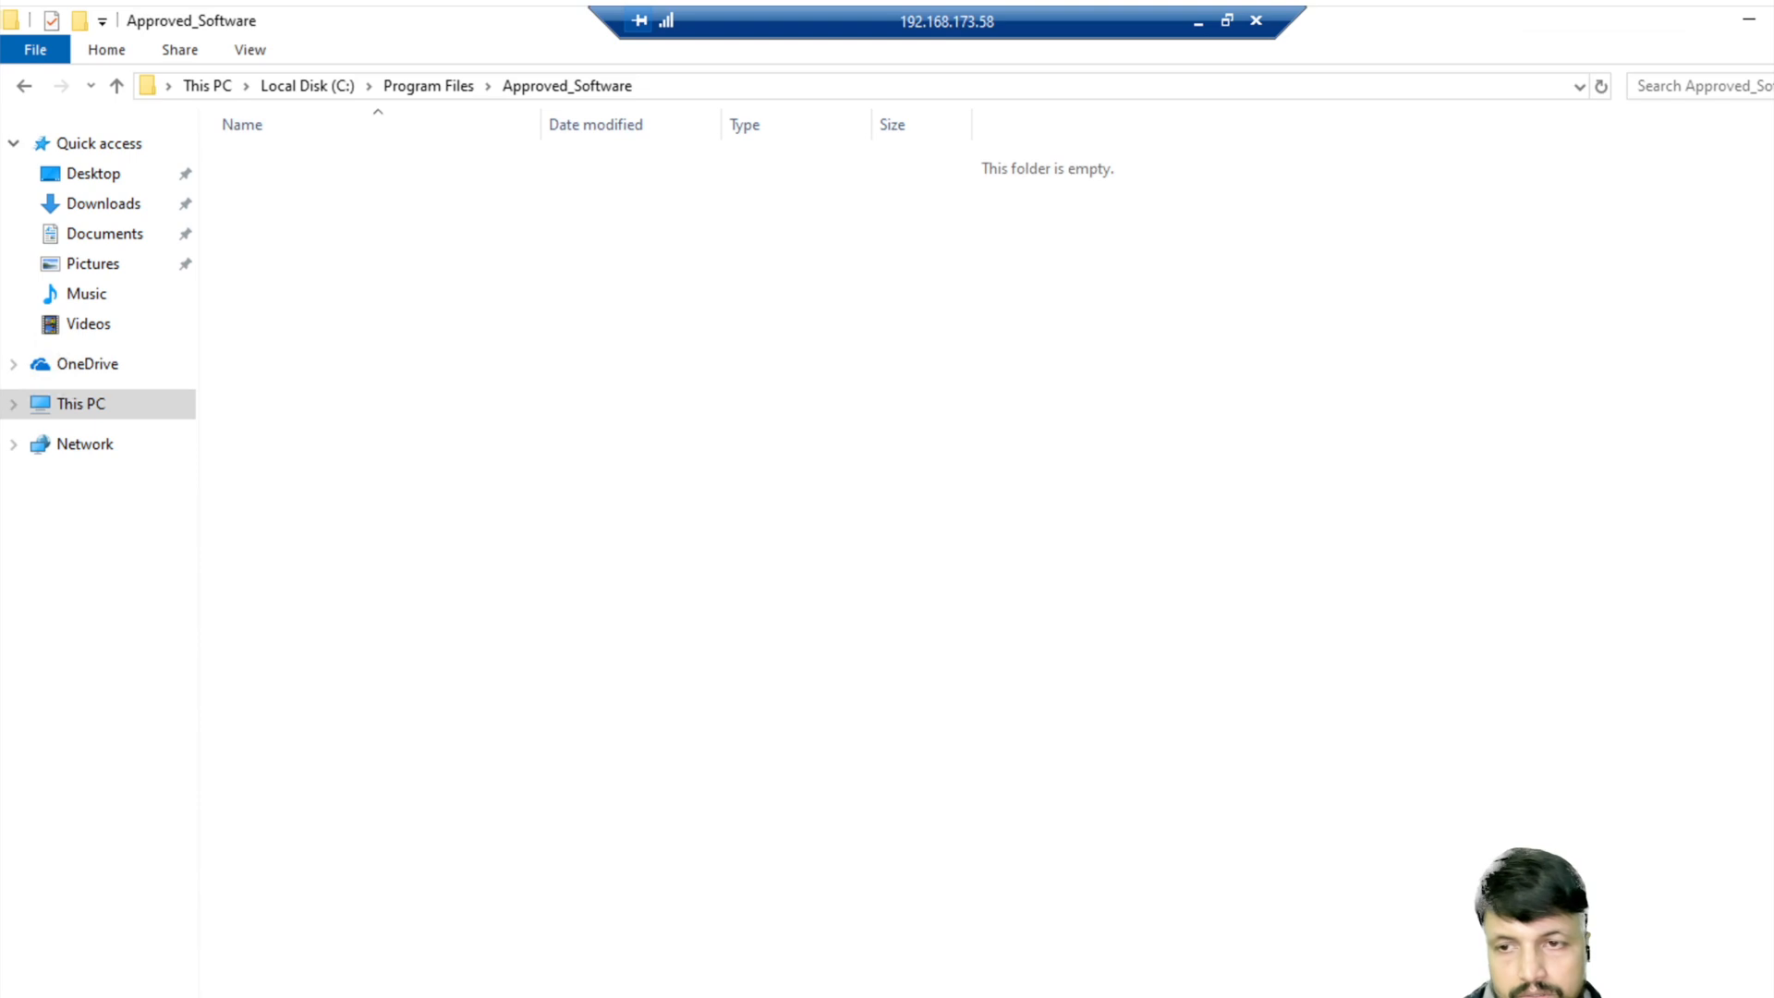
- Restart the remote PC from Start > Power, choosing Restart anyway despite another signed-in user
key("super")
left_click(31, 989)
left_click(130, 942)
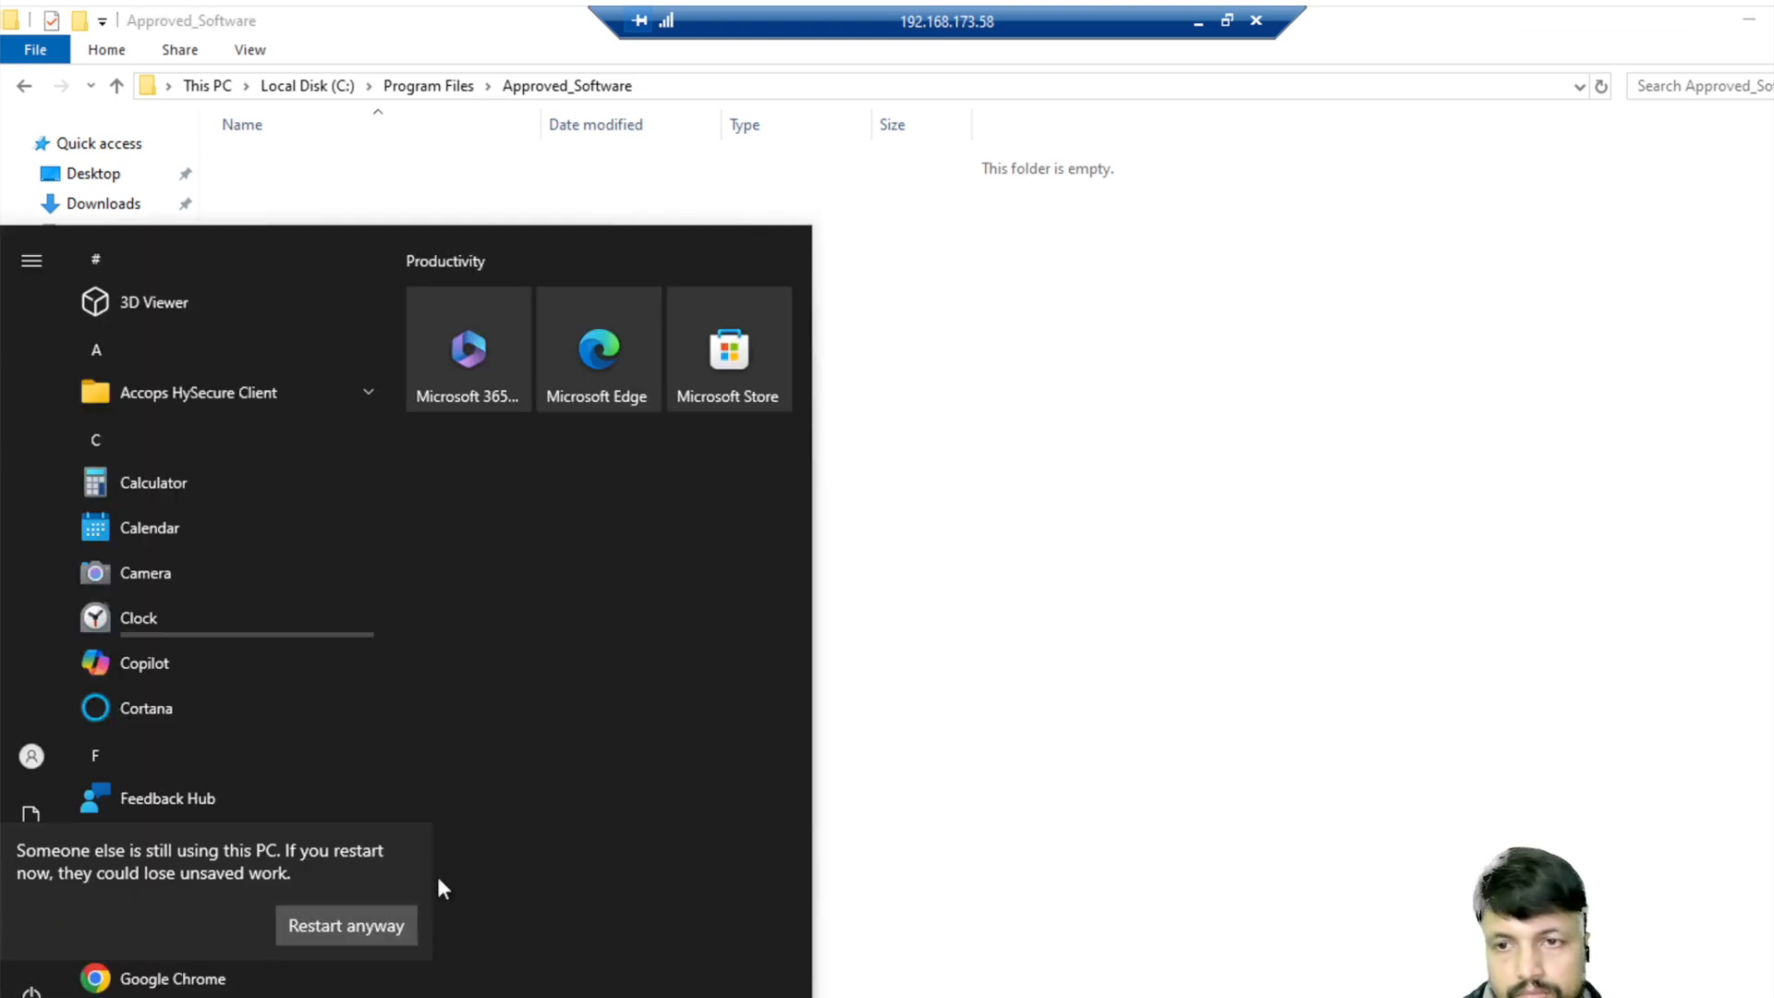
left_click(385, 928)
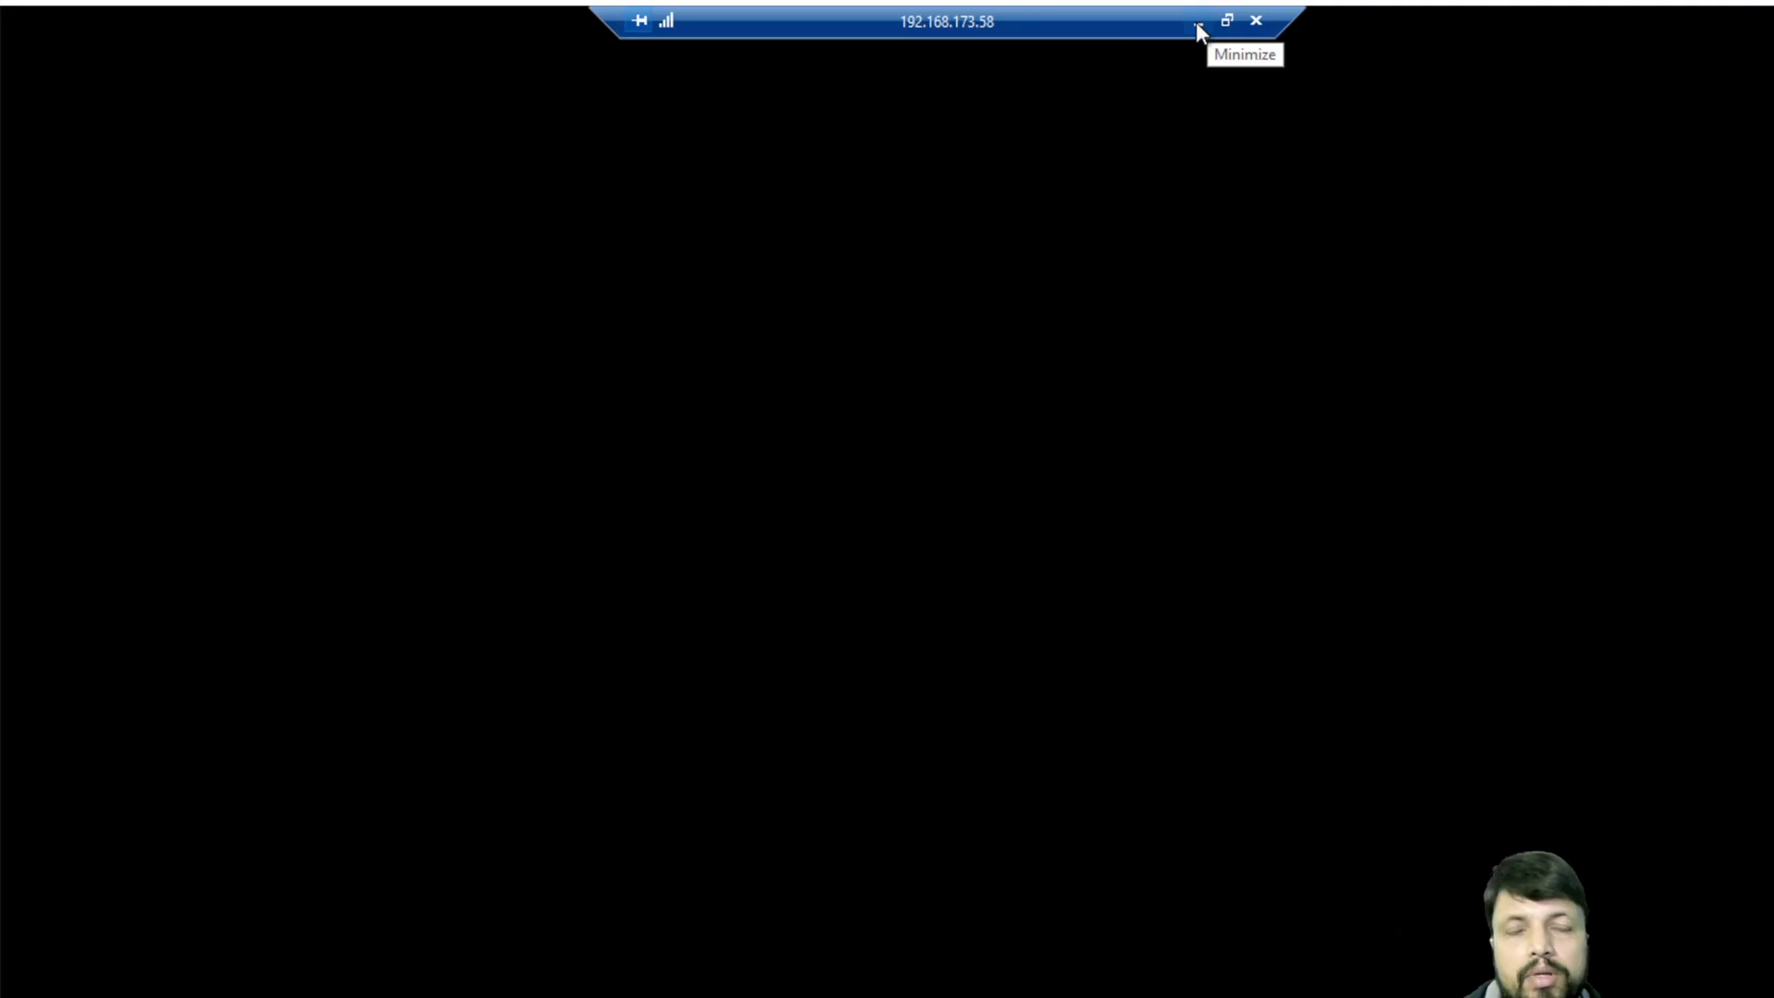
- Copy the two 'Policy update has completed' lines from PowerShell, then minimize the console
left_click(1198, 25)
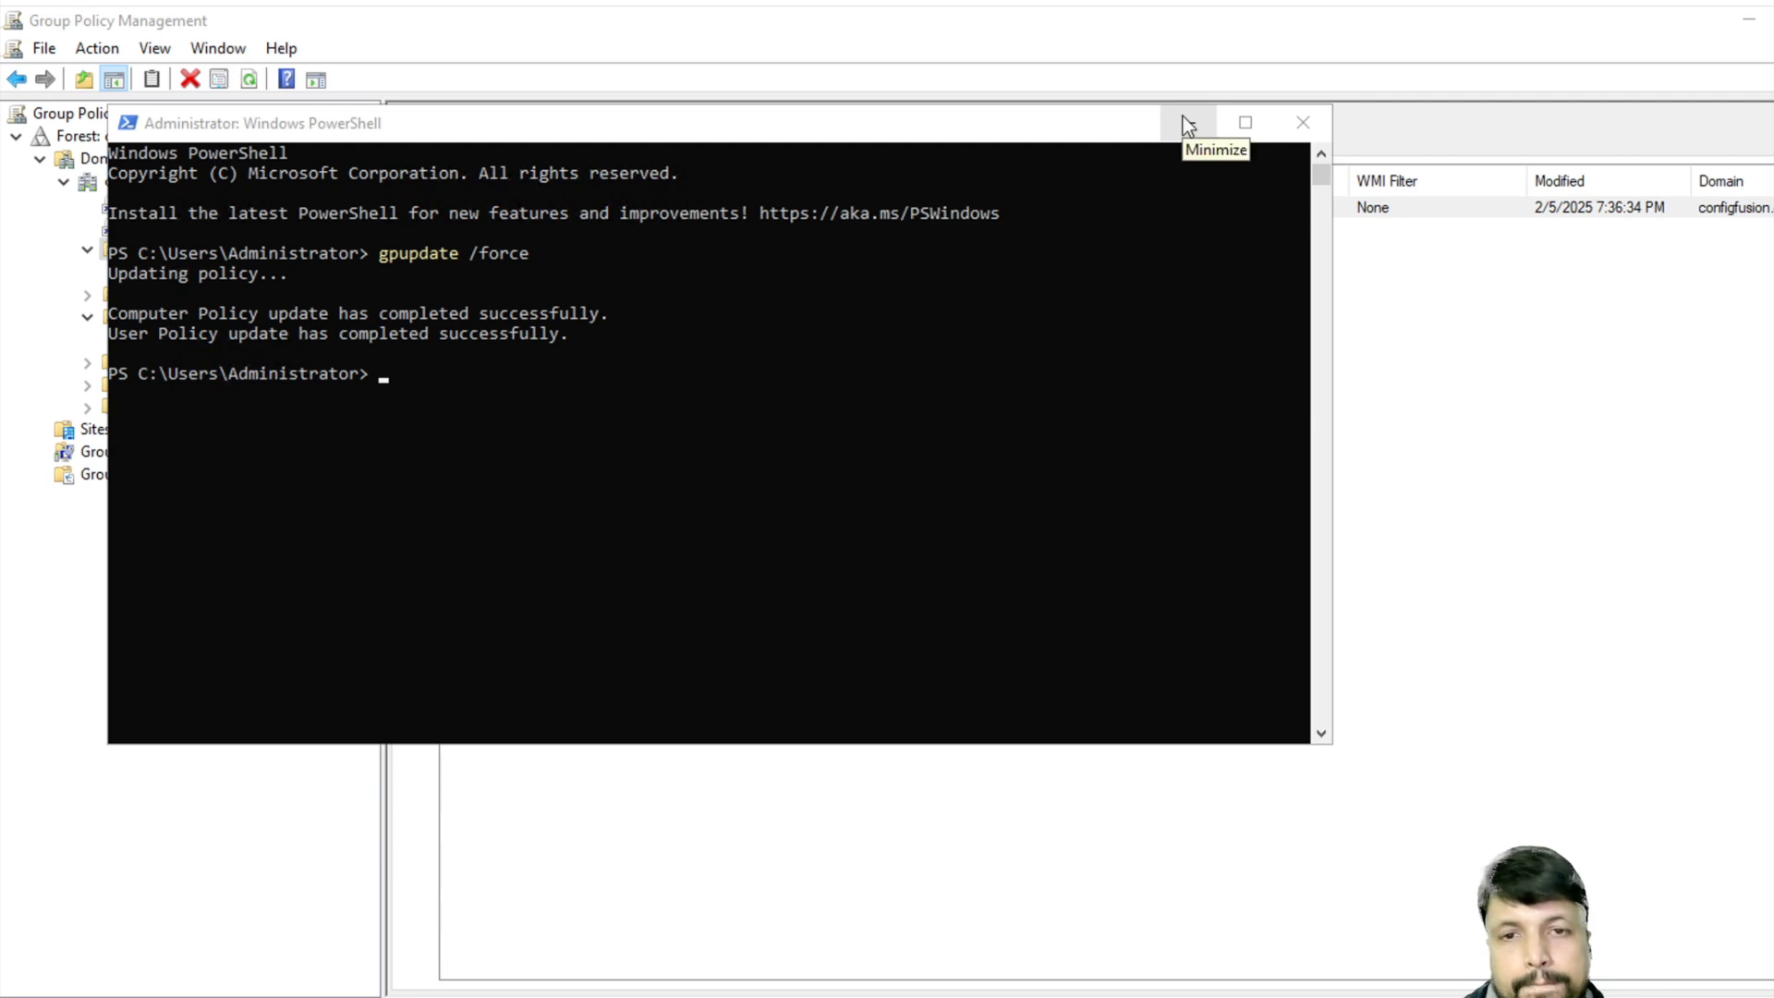
left_click(114, 308)
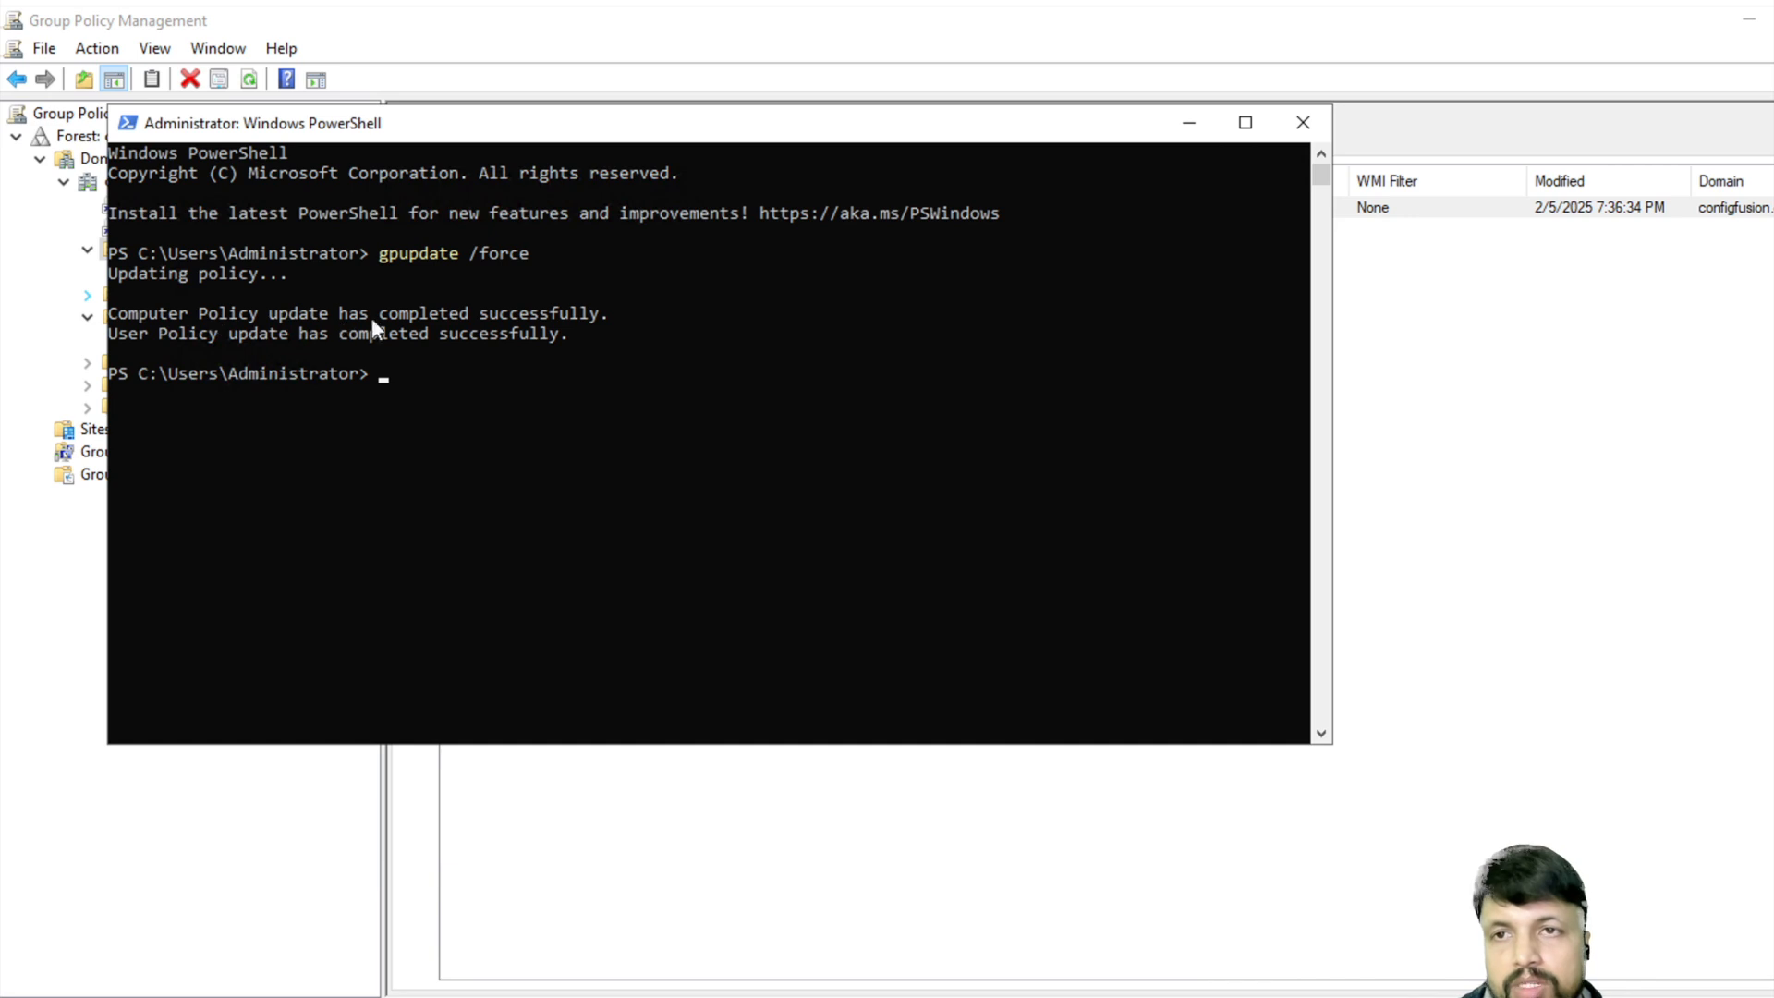
left_click_drag(114, 308, 586, 337)
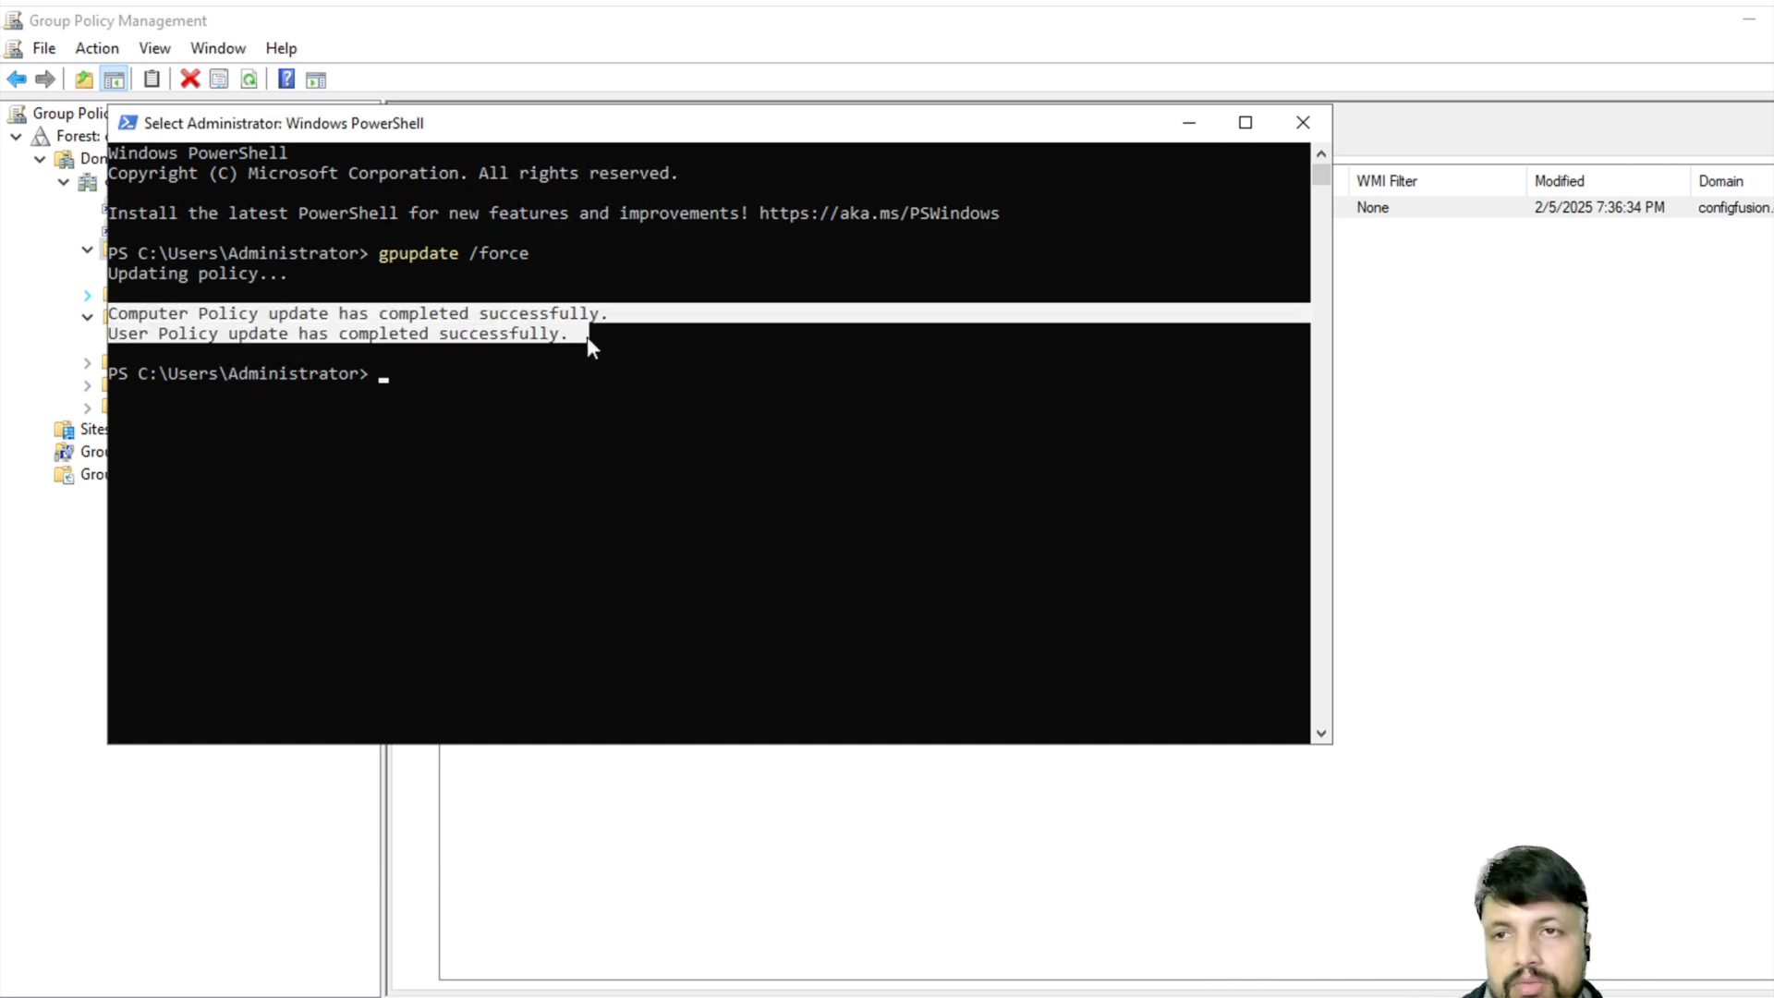
right_click(695, 453)
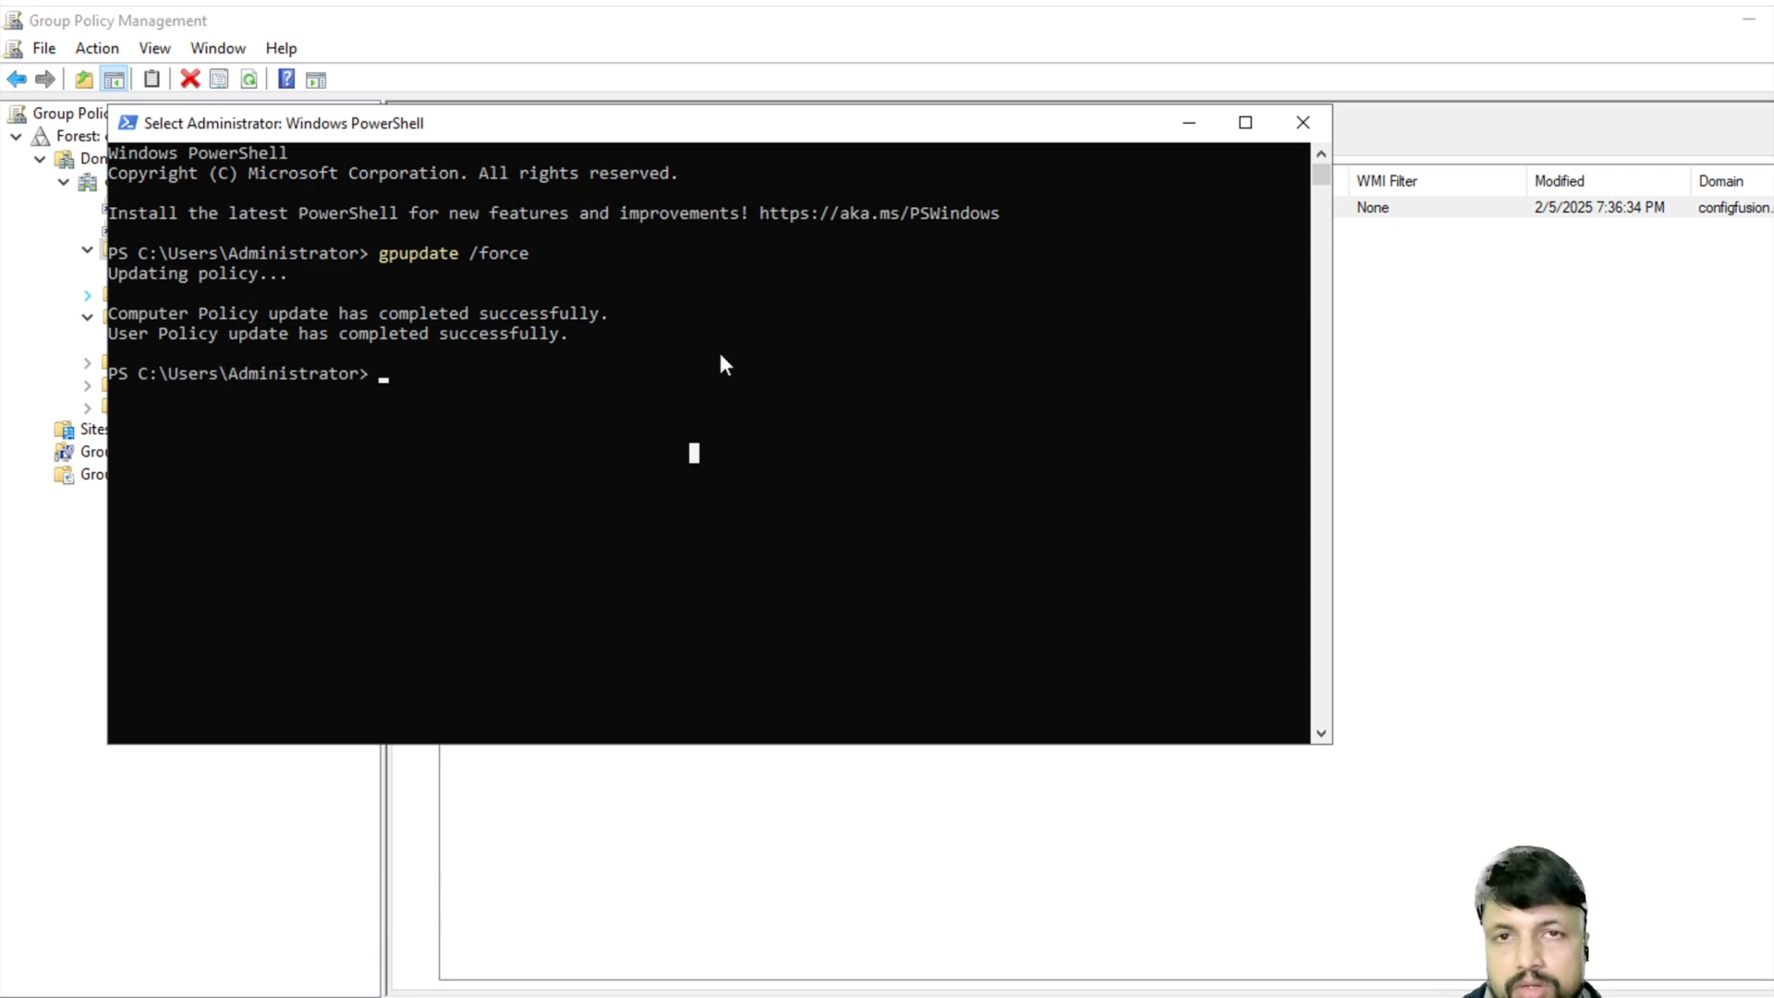
left_click(1189, 123)
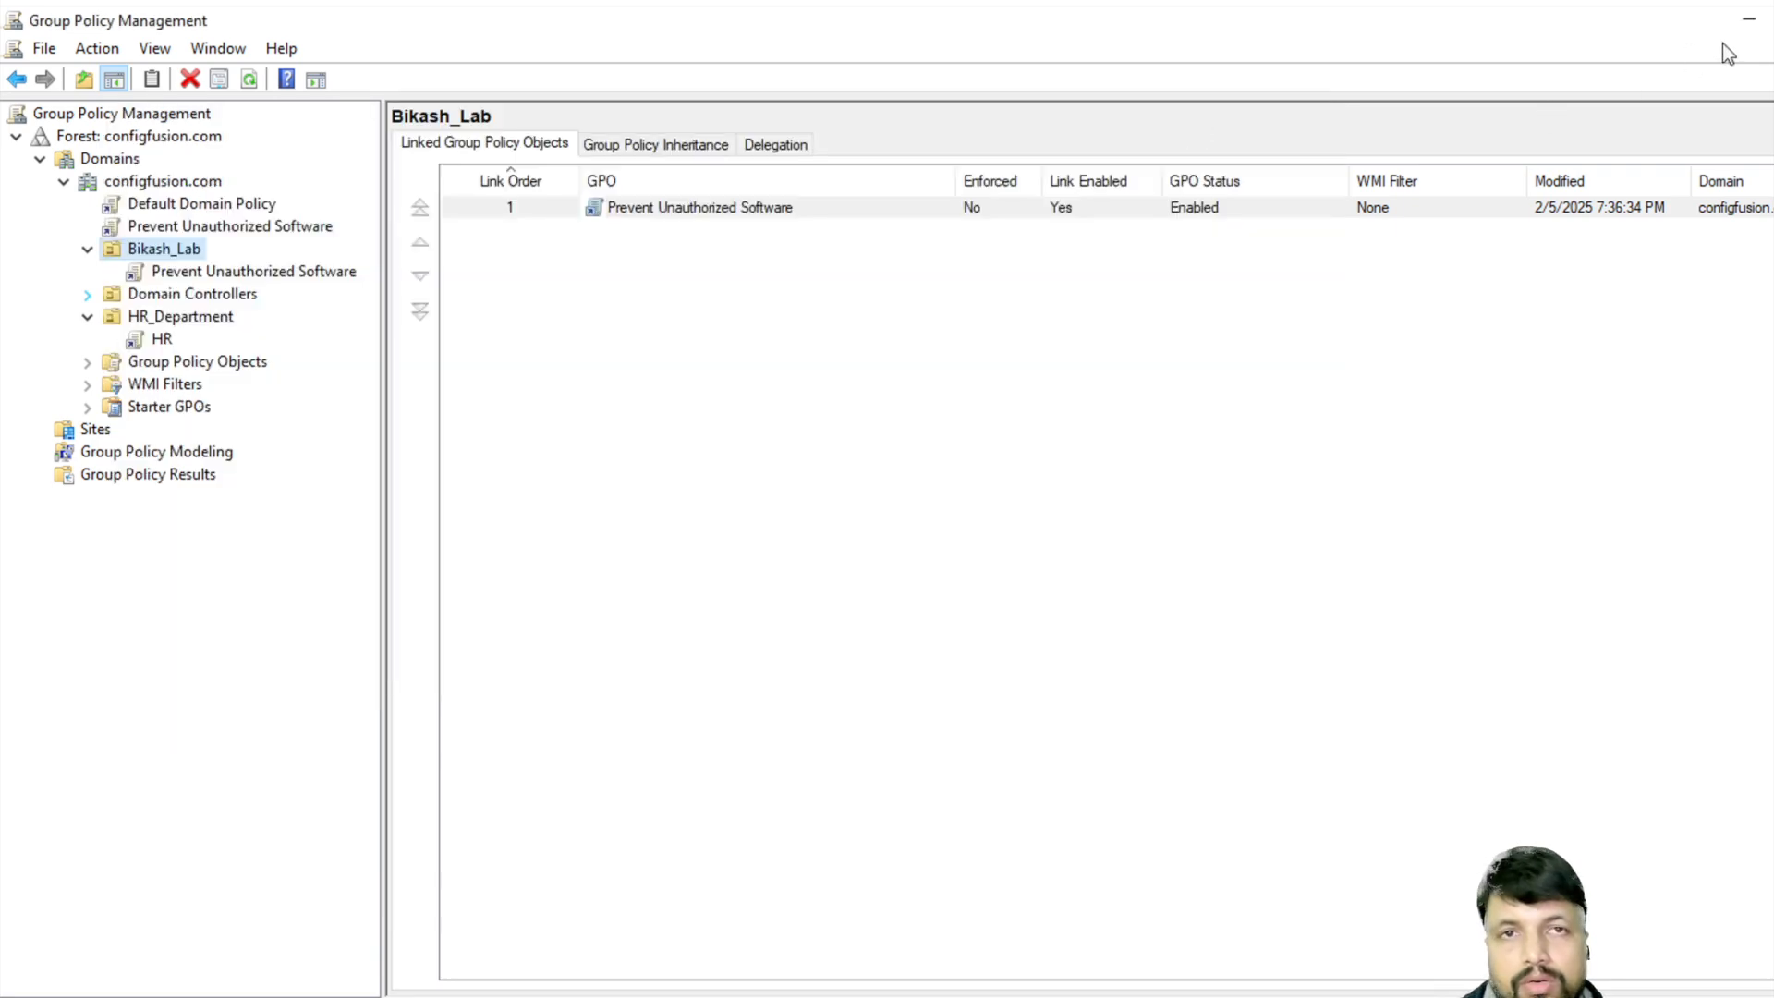
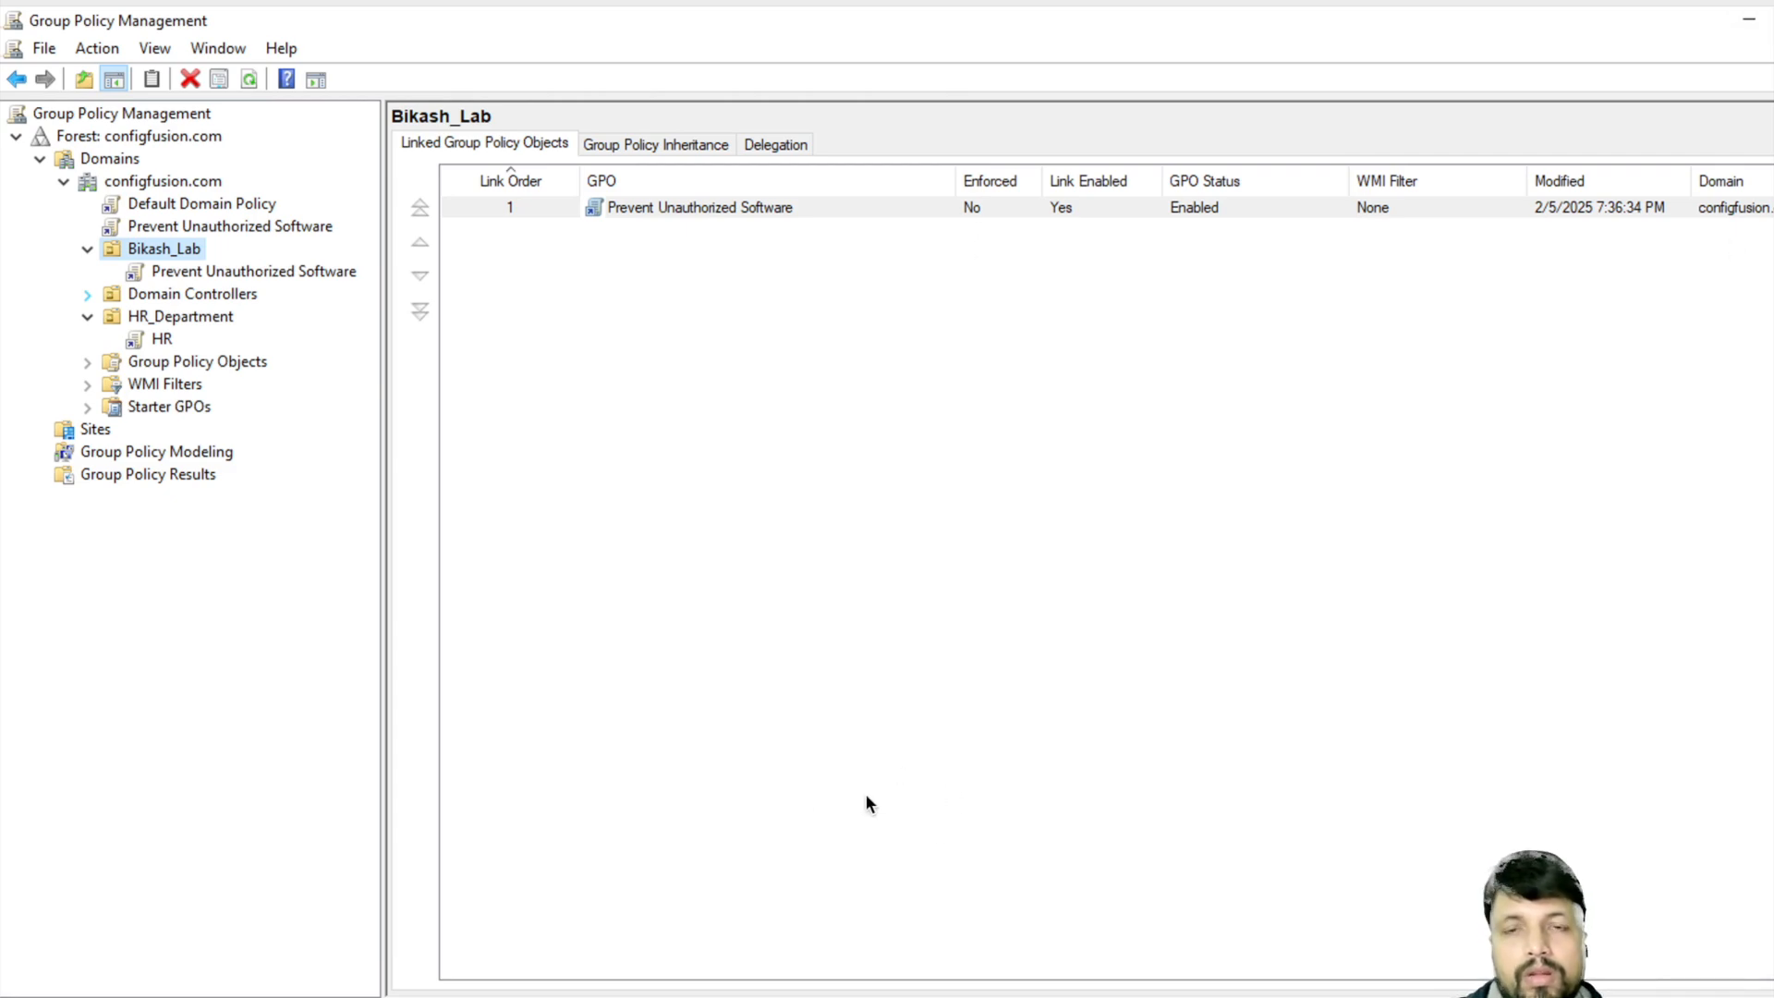
- Launch mstsc, connect to 192.168.173.58 with the account password, and accept the certificate warning
left_click(277, 997)
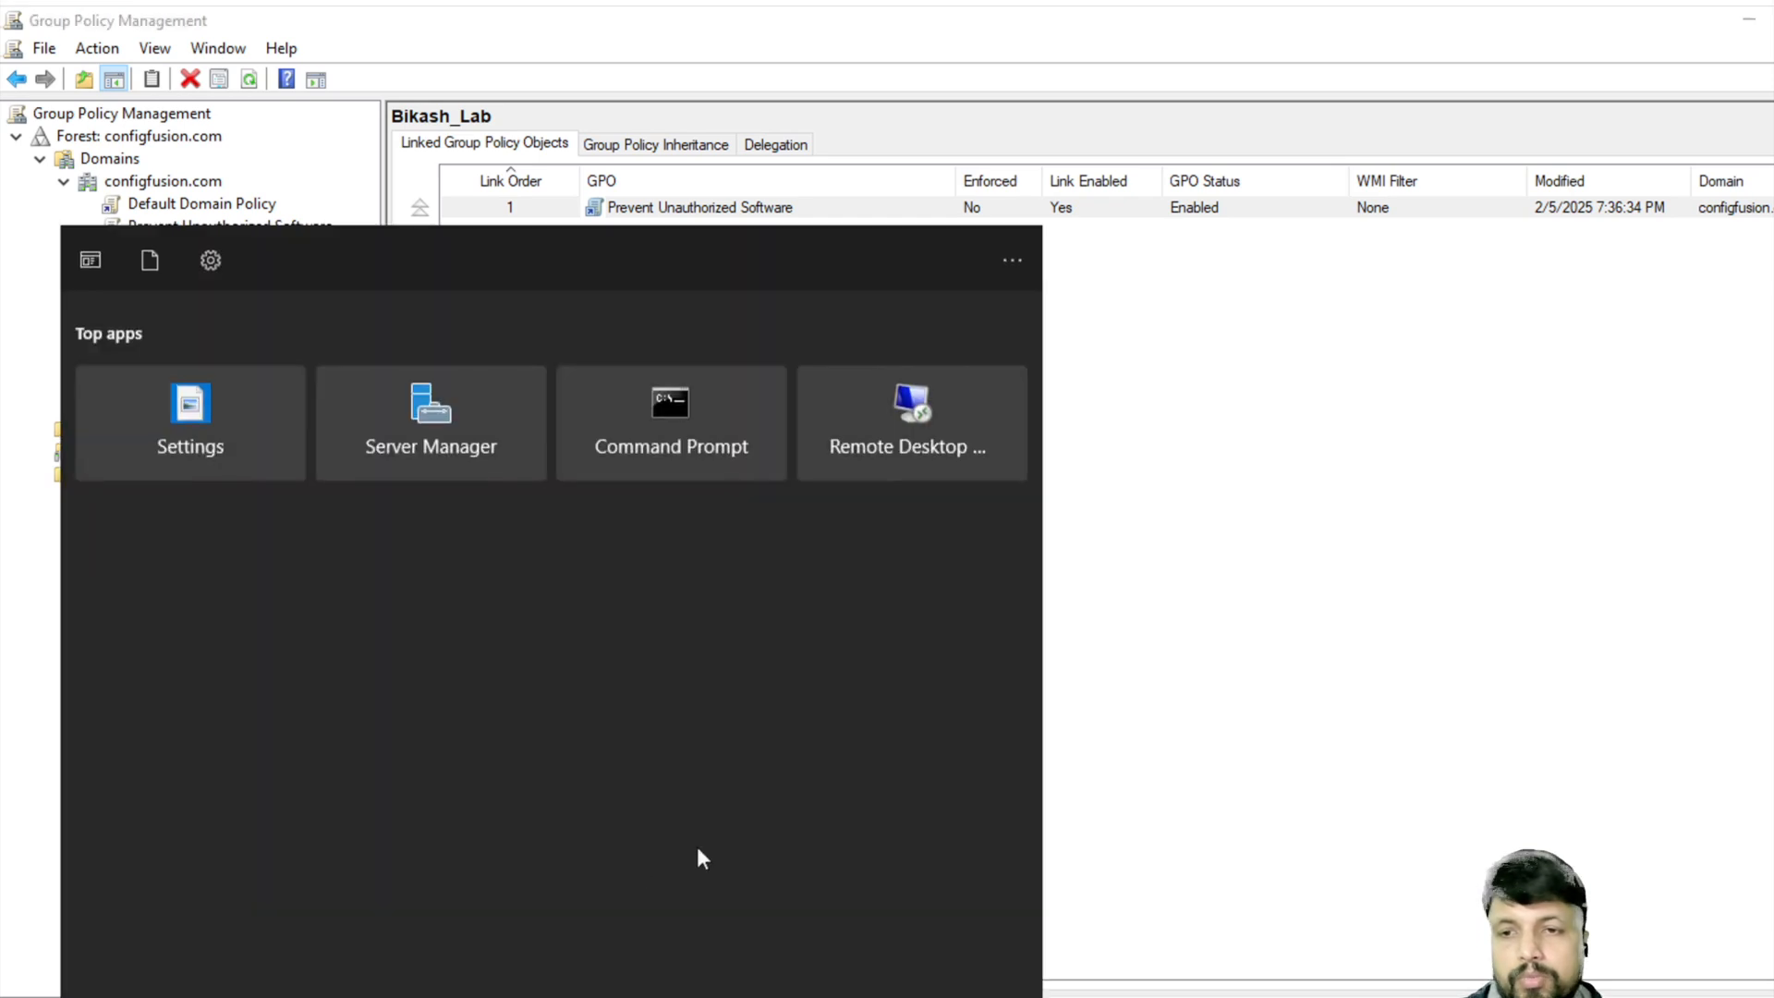
type("mstsc")
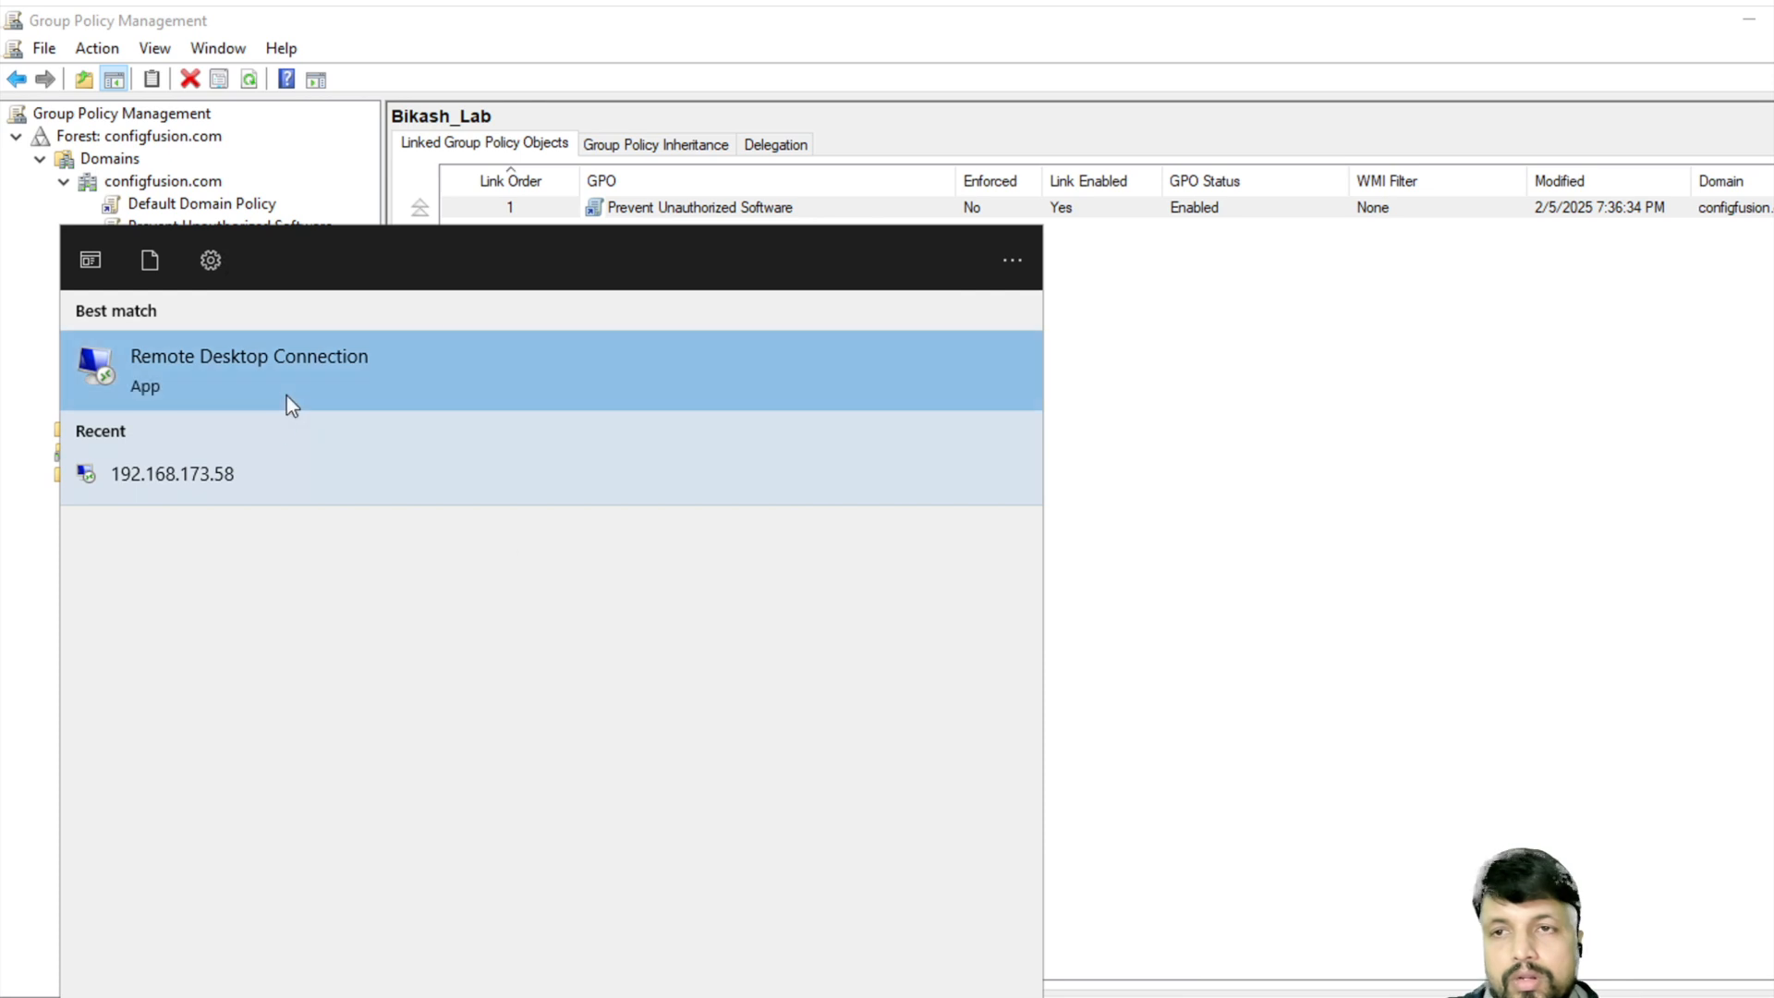
left_click(264, 467)
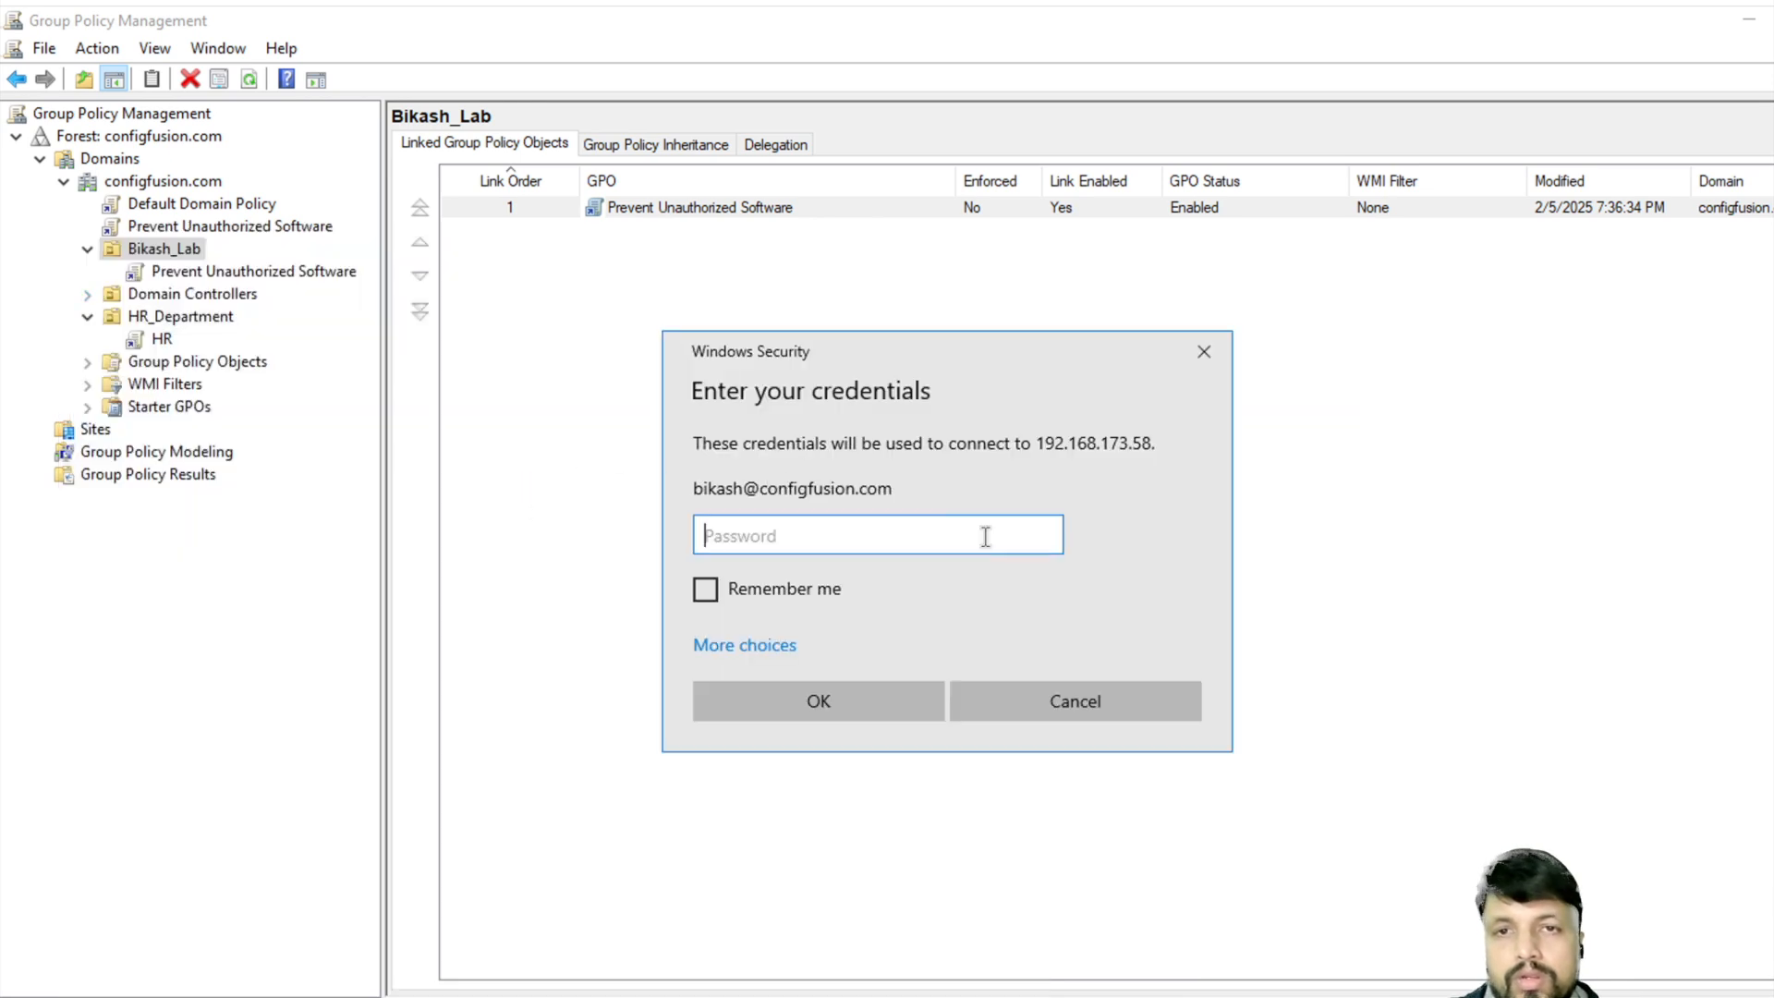
type("••••••••")
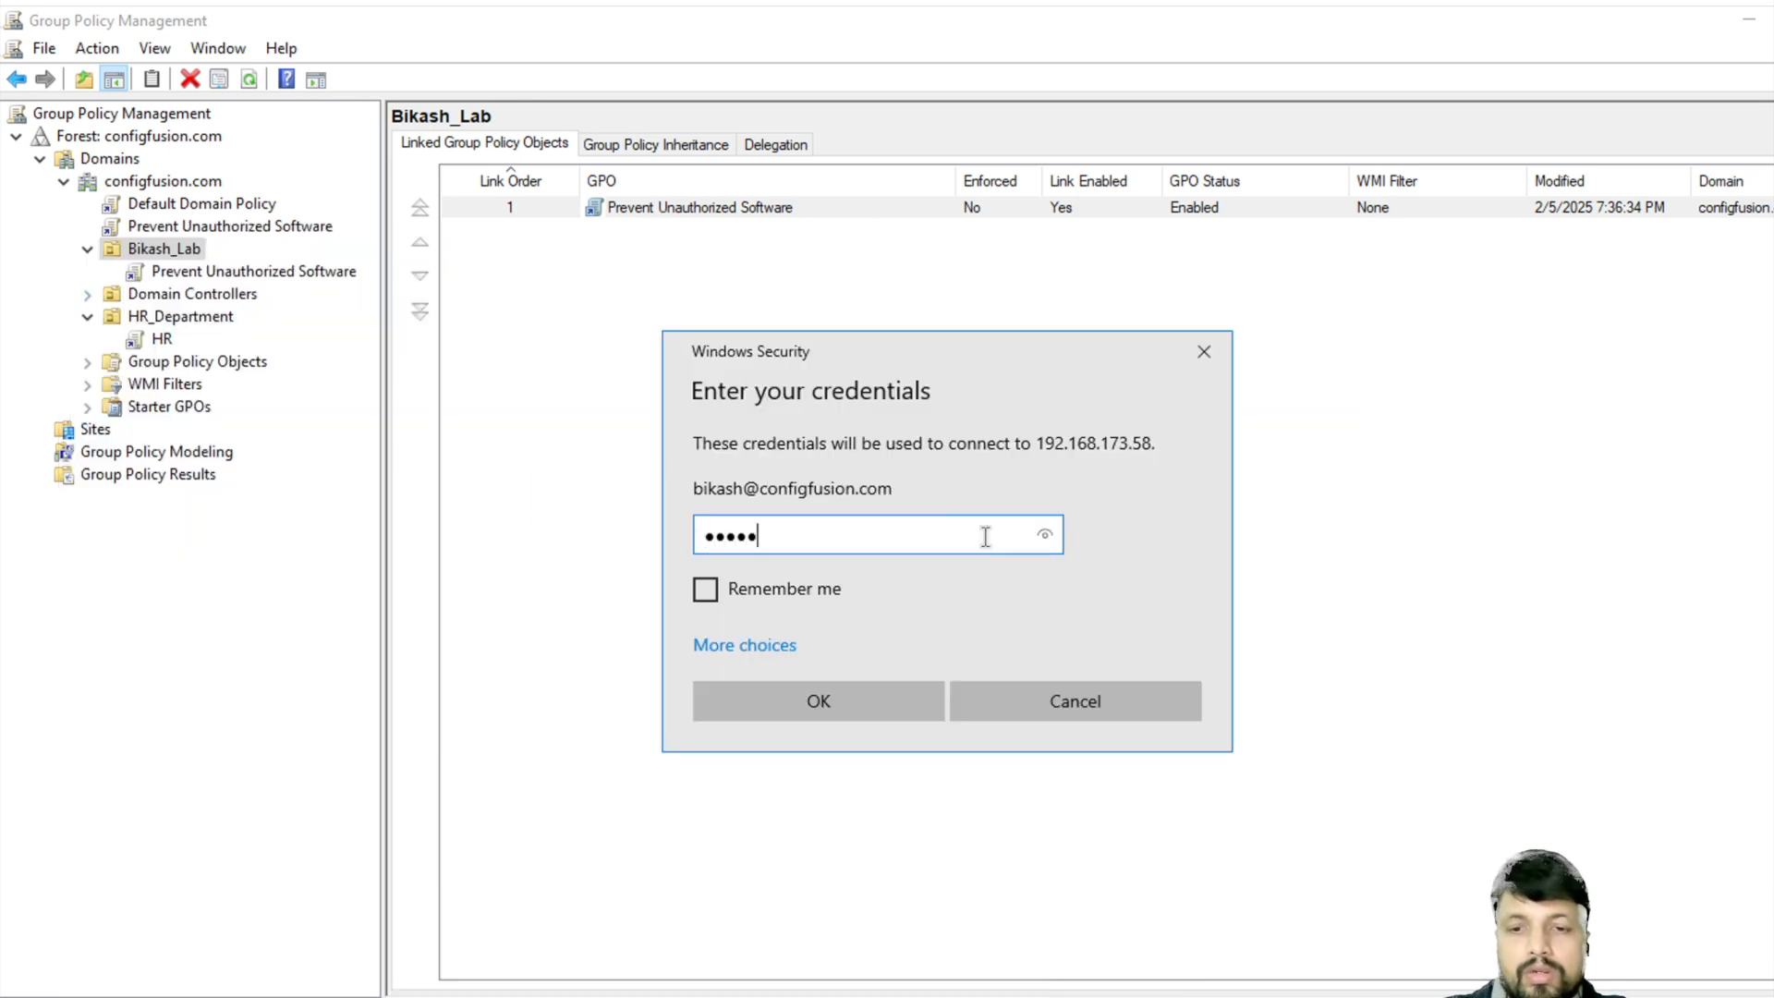
key("Return")
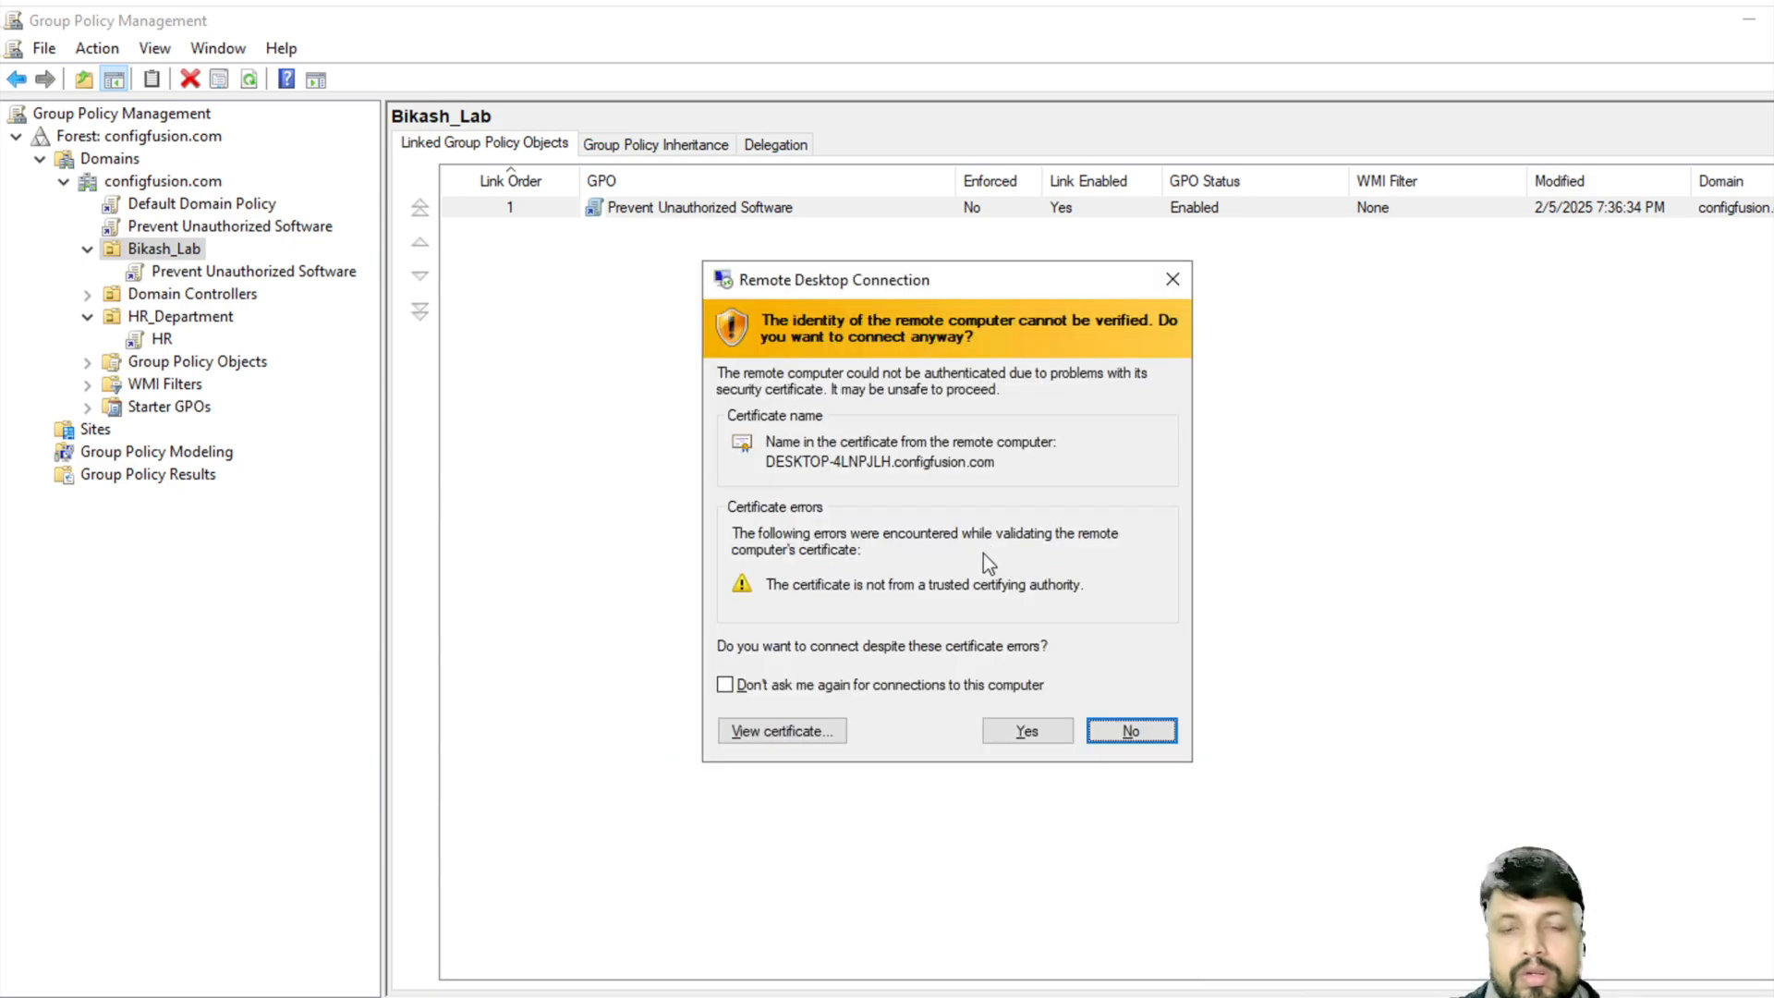
left_click(1025, 732)
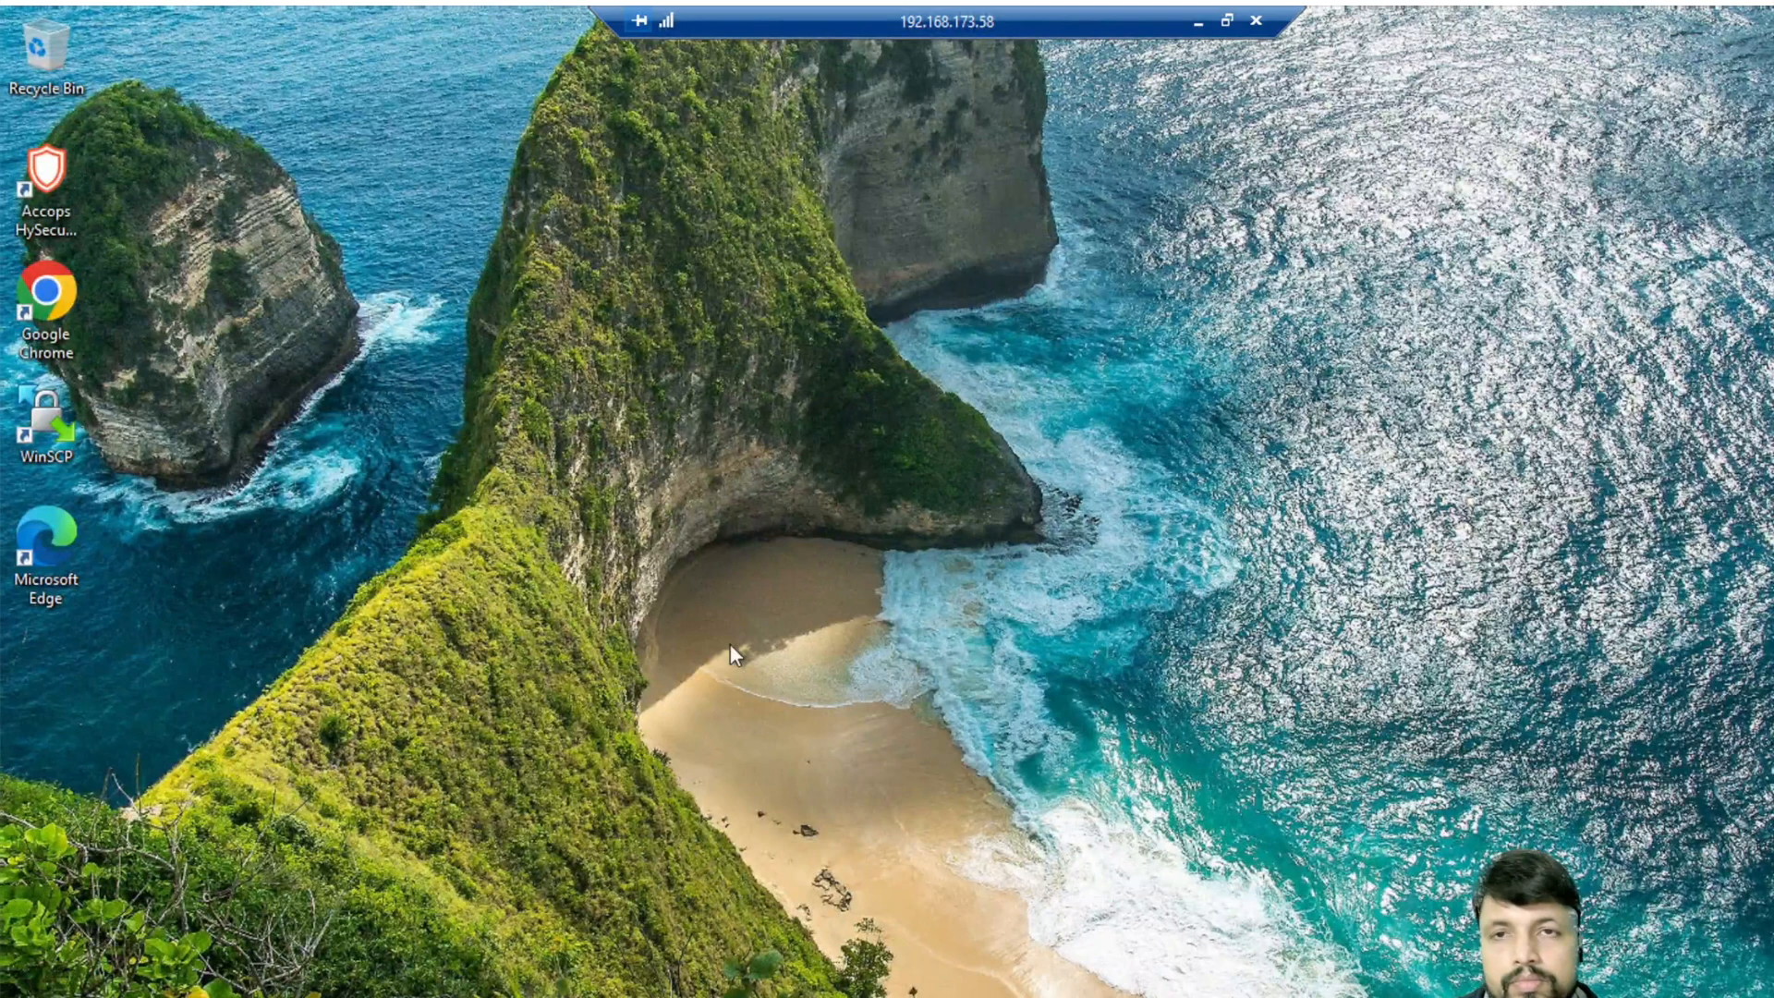
- Browse File Explorer to This PC > Local Disk (C:), then minimise the remote session
key("super+e")
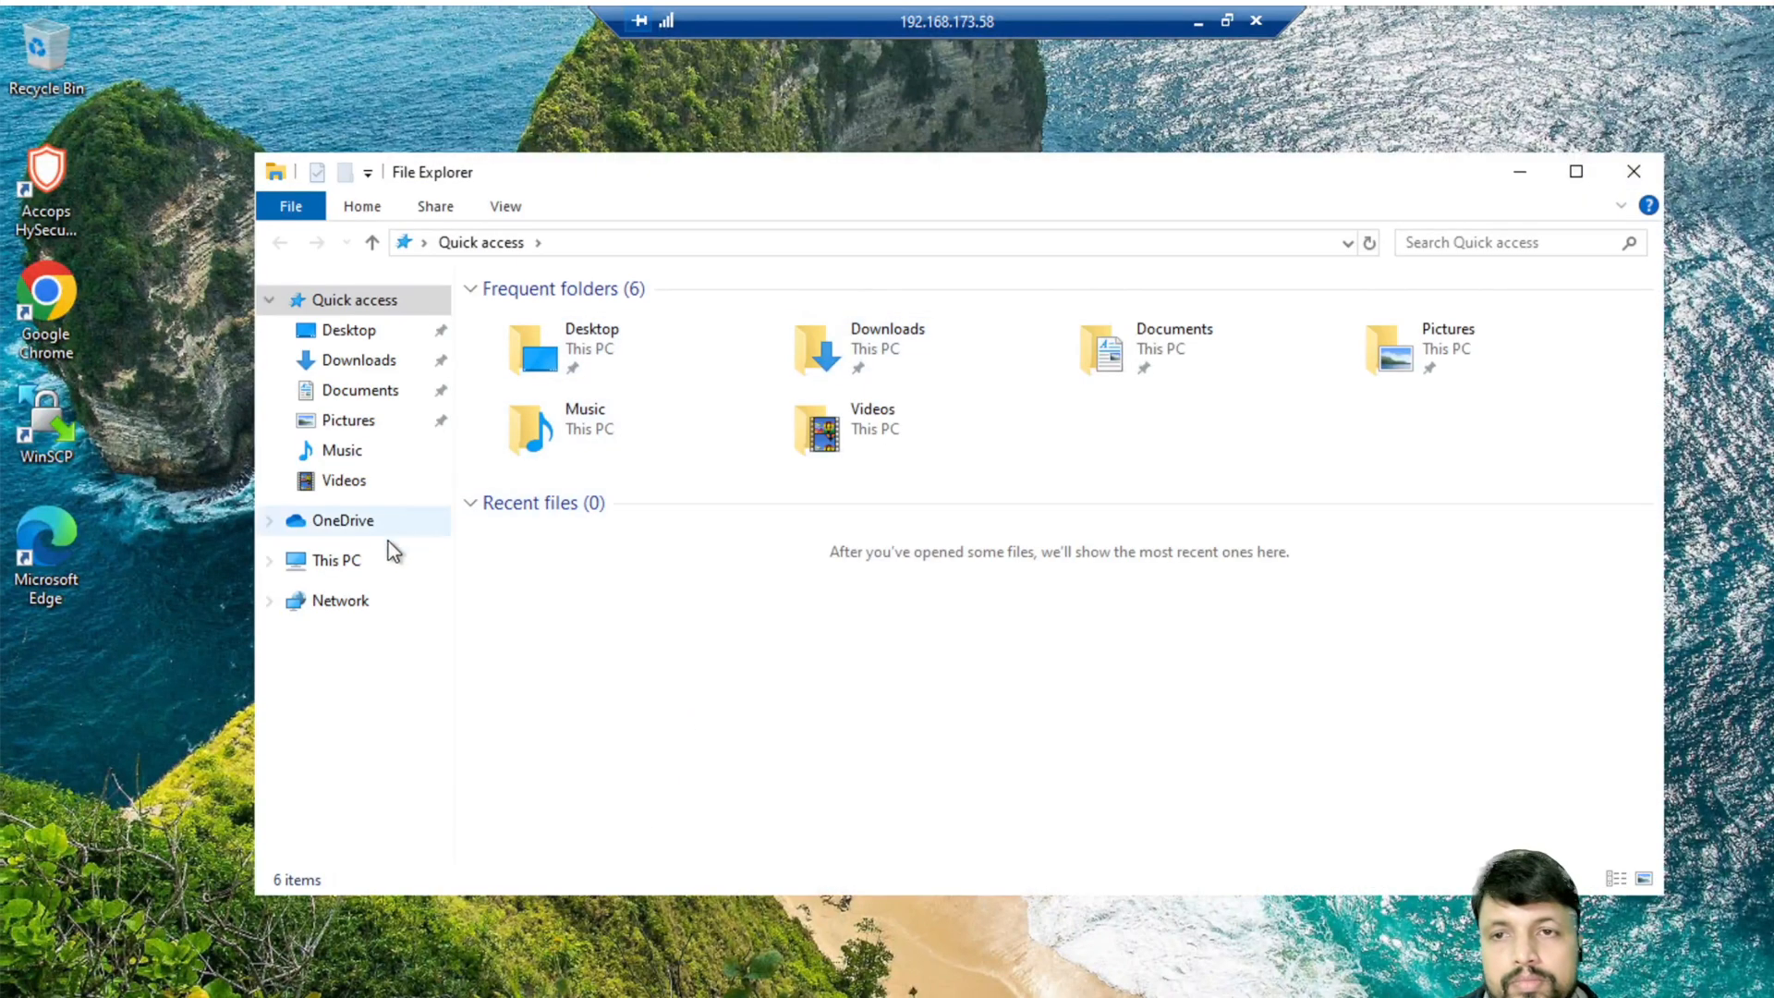
left_click(348, 559)
left_click(639, 603)
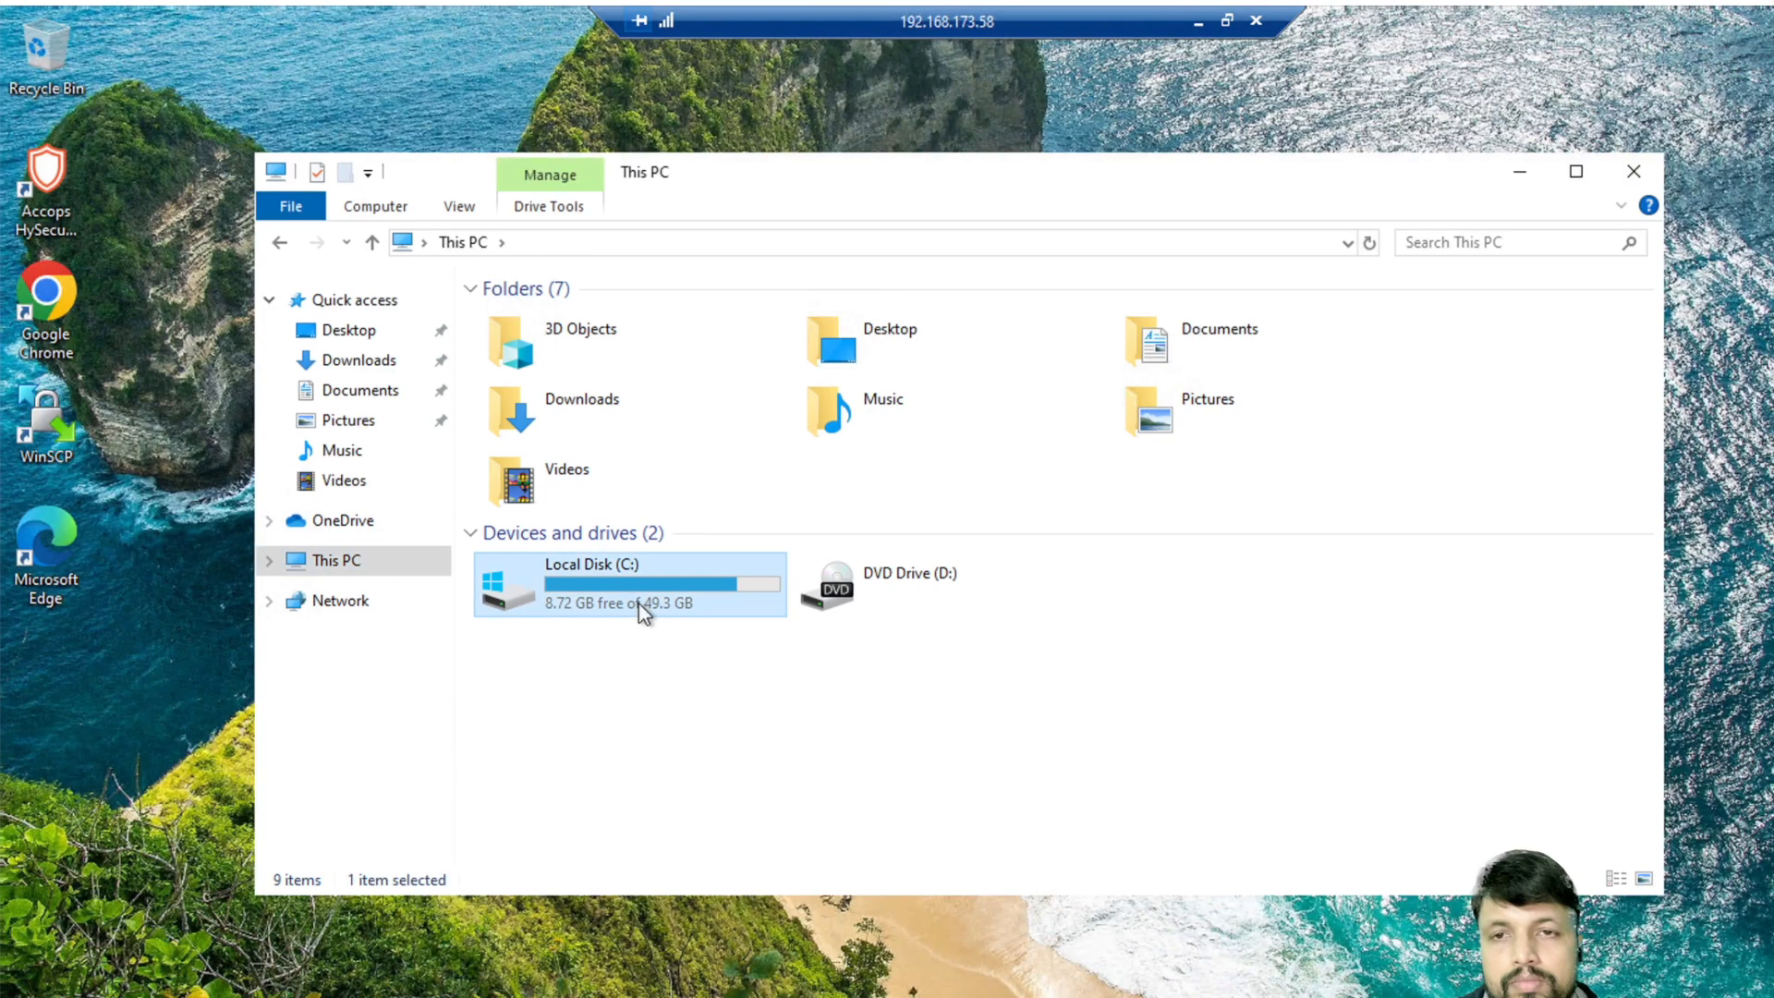
double_click(640, 603)
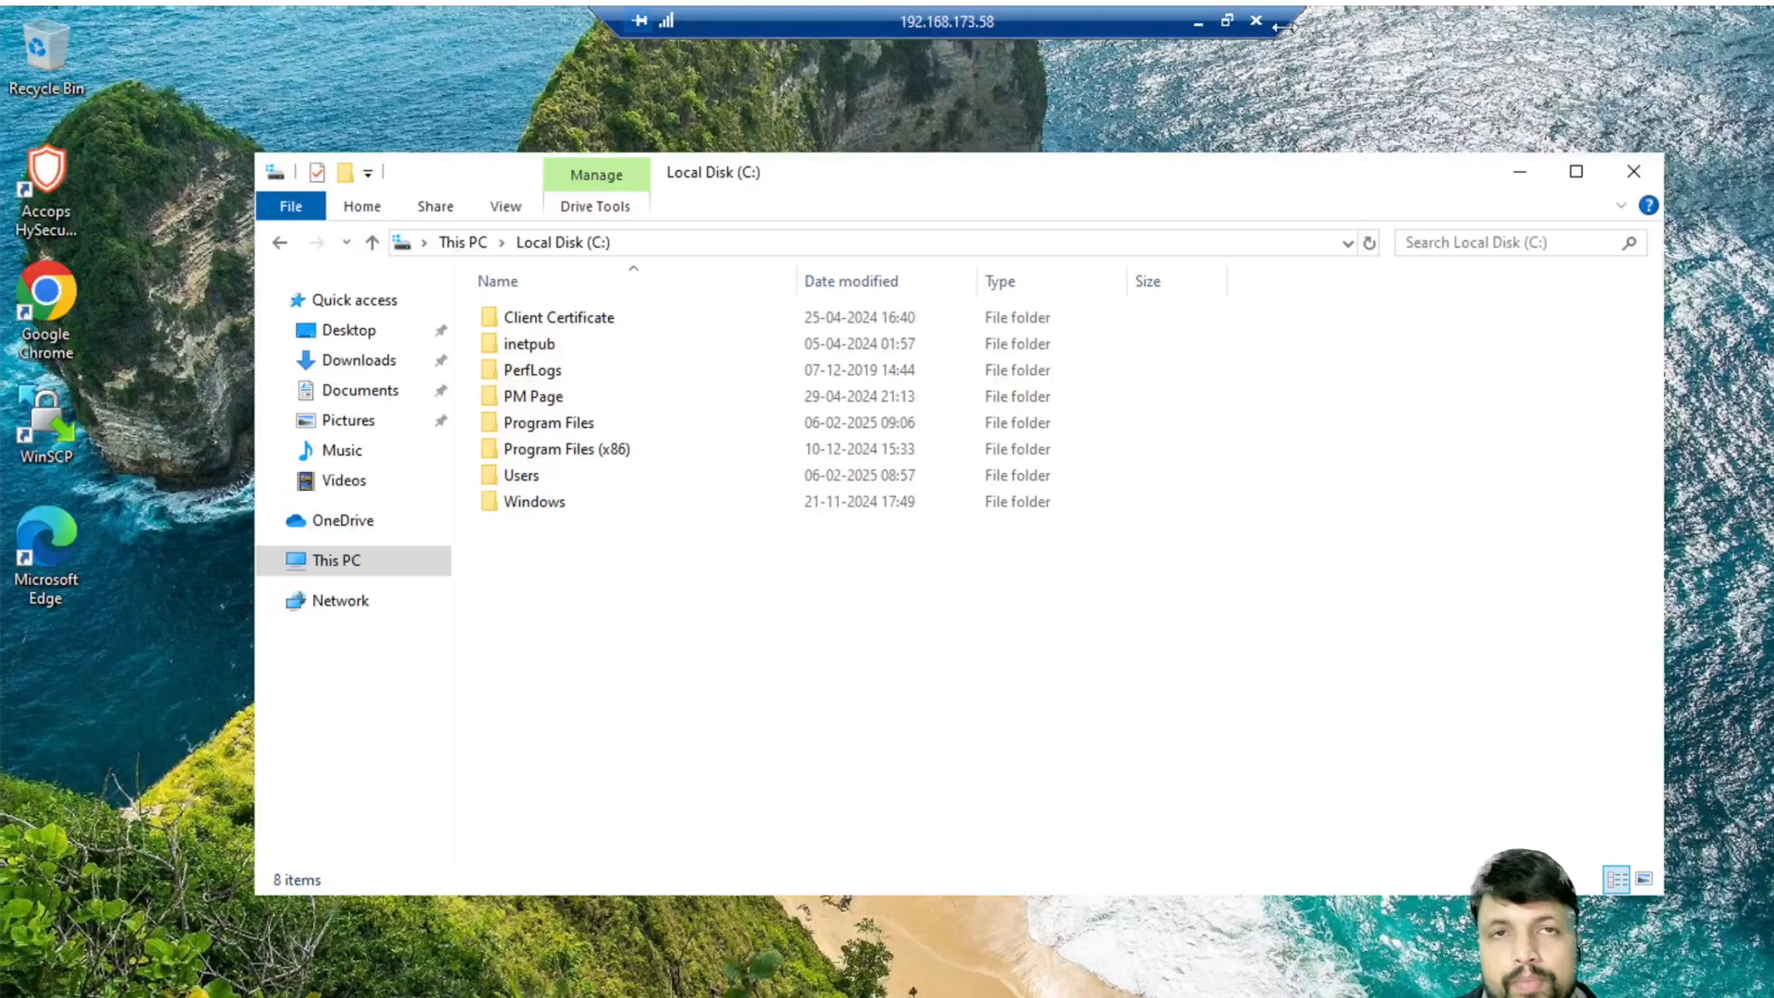
left_click(1200, 25)
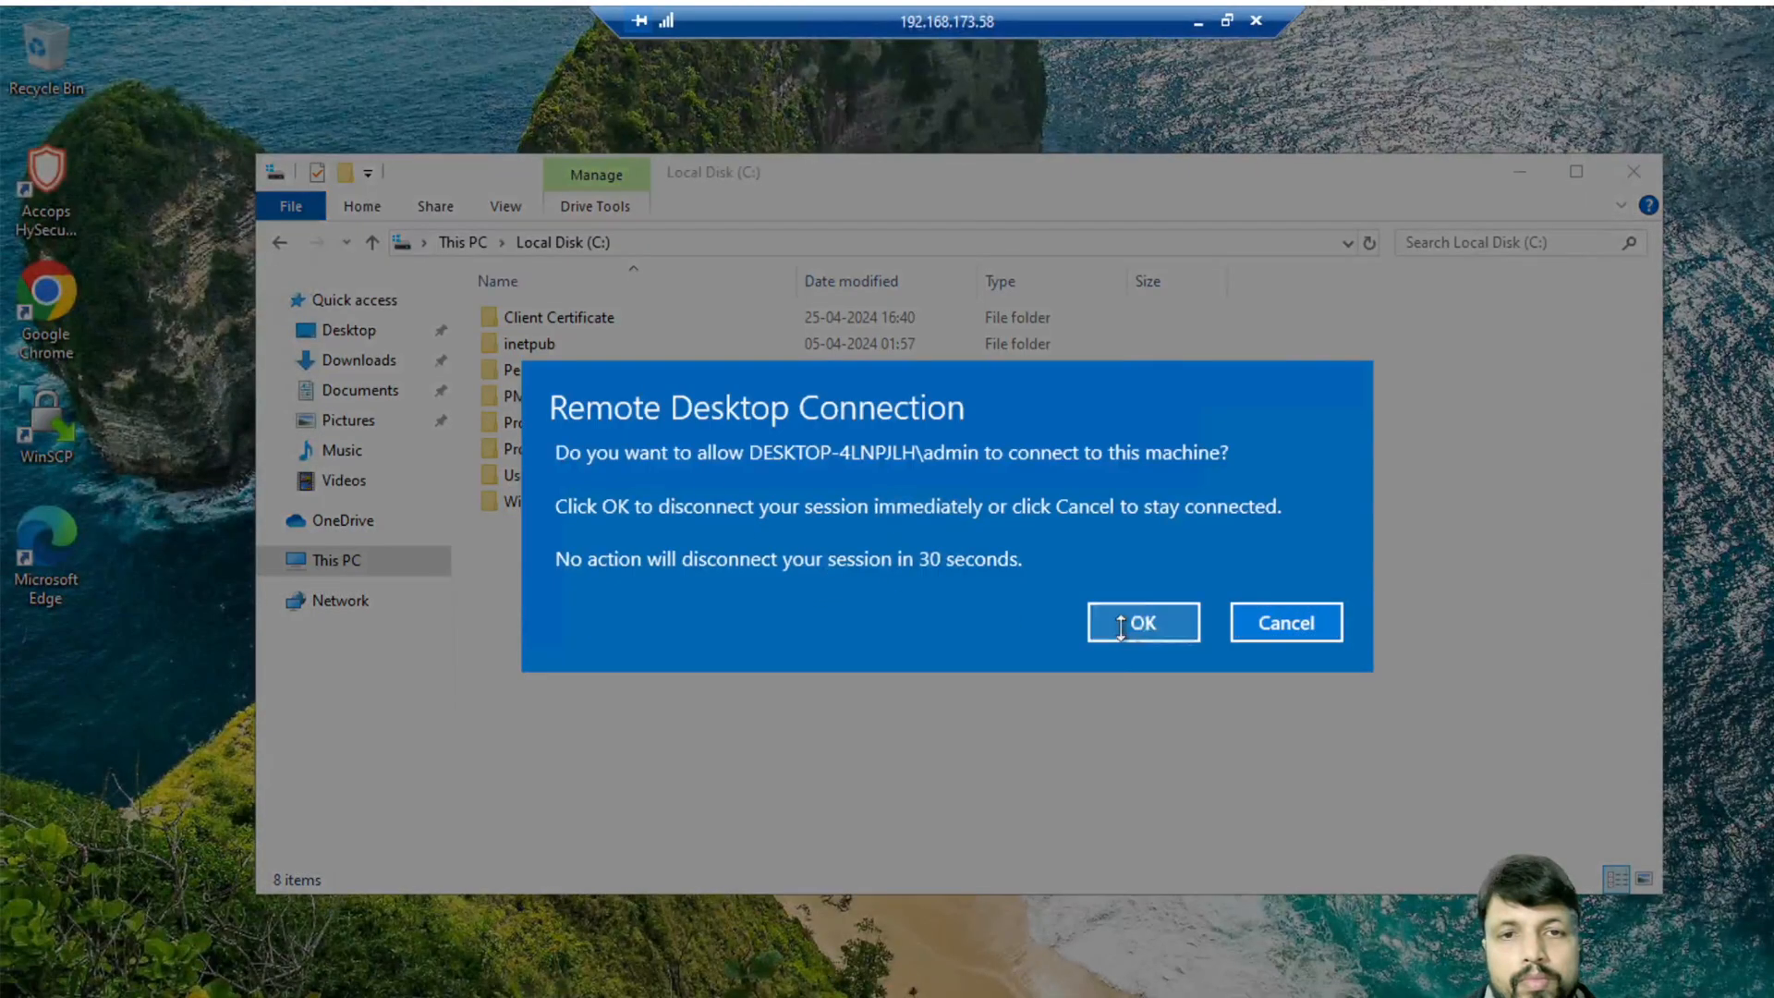
- Allow the other user's incoming connection, which disconnects this session
left_click(1138, 623)
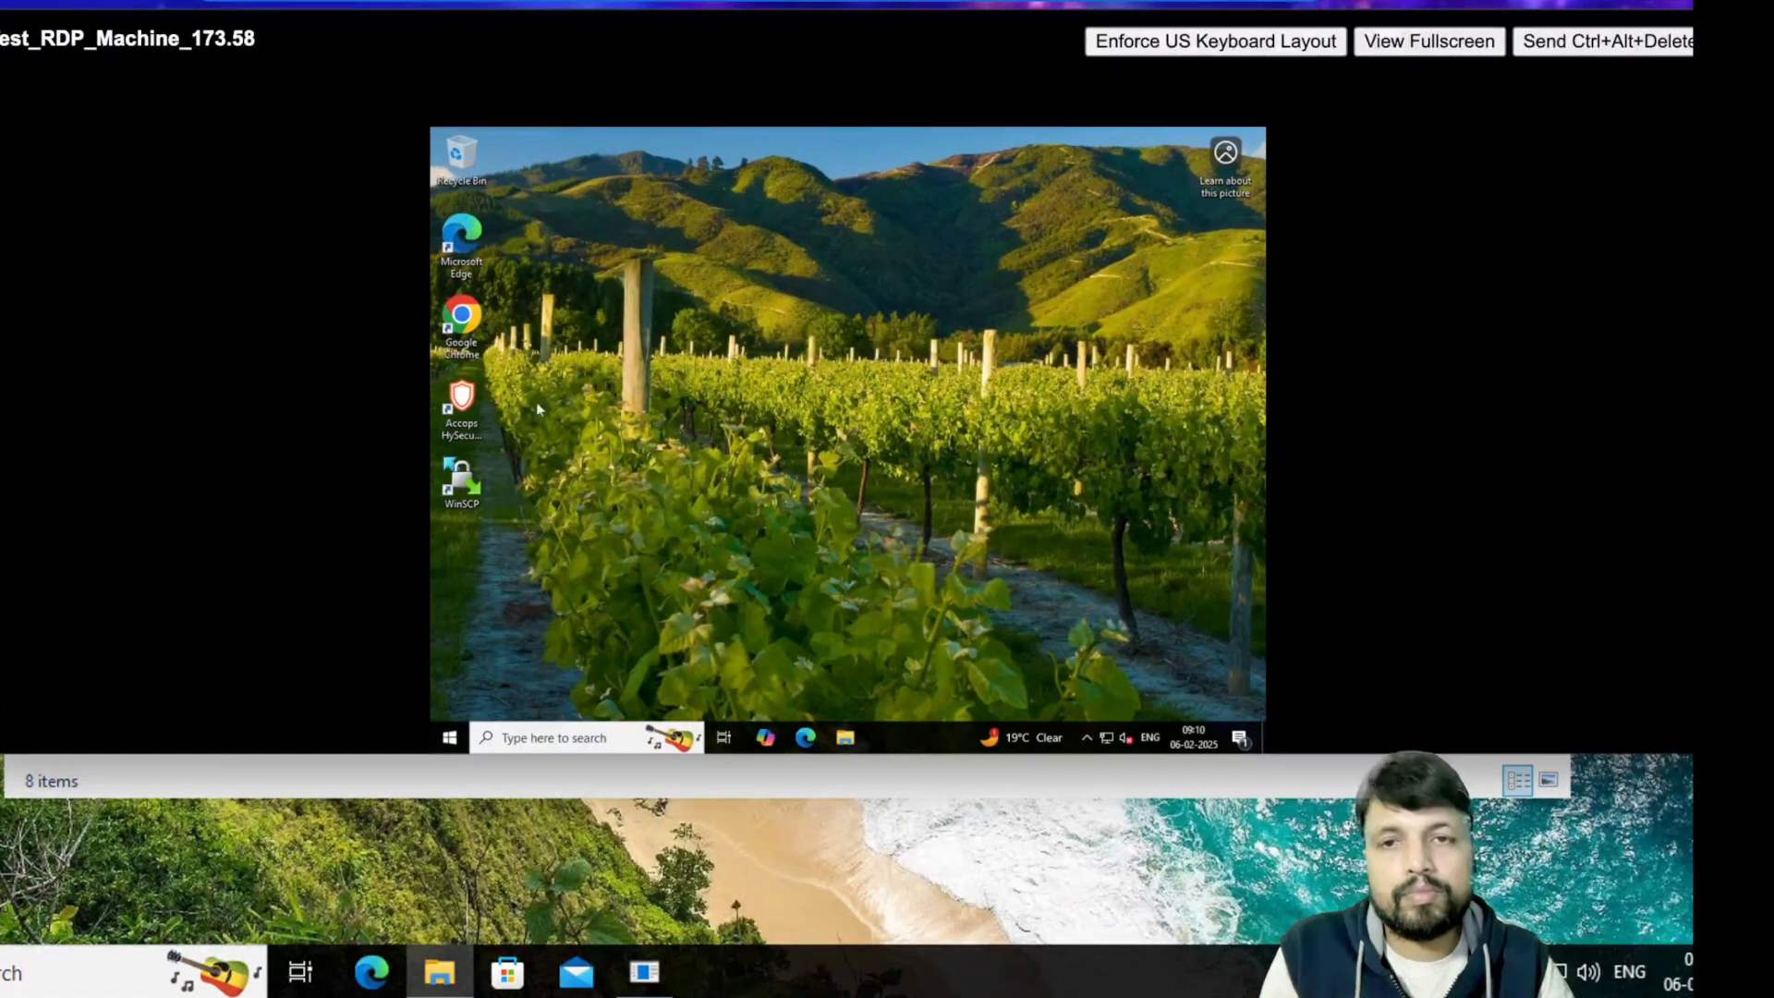
- Select both installer files in the Downloads folder
left_click(850, 747)
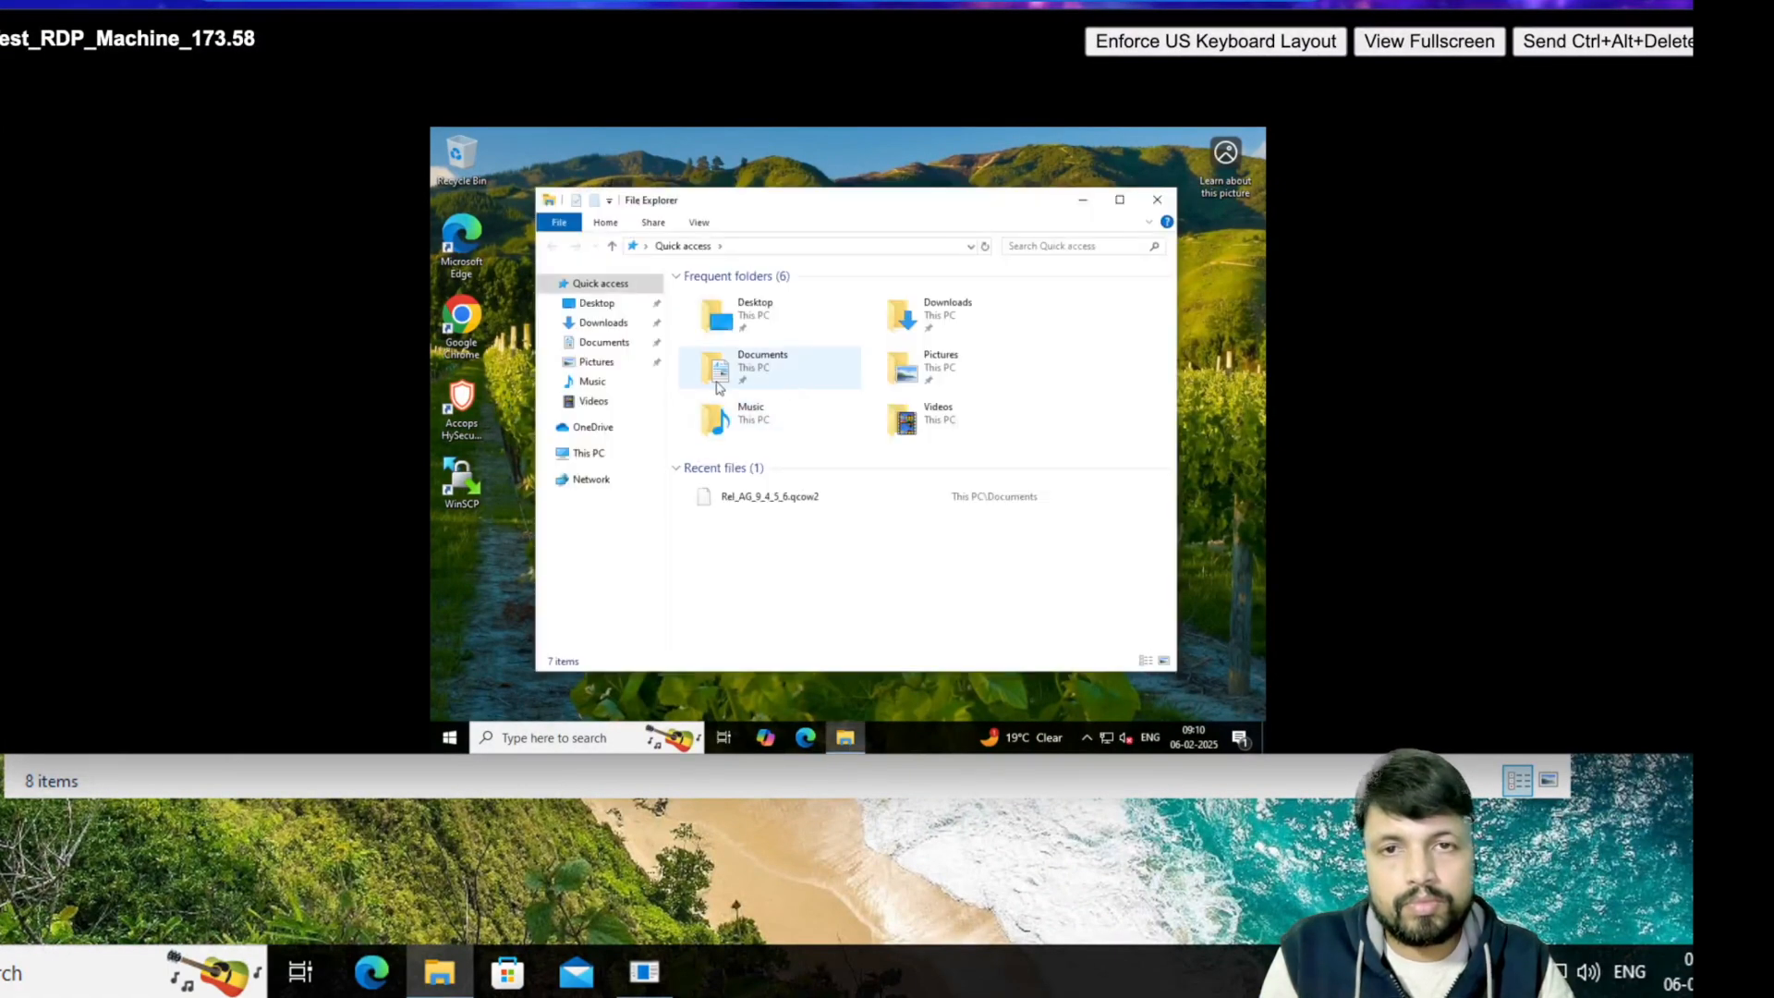
left_click(603, 323)
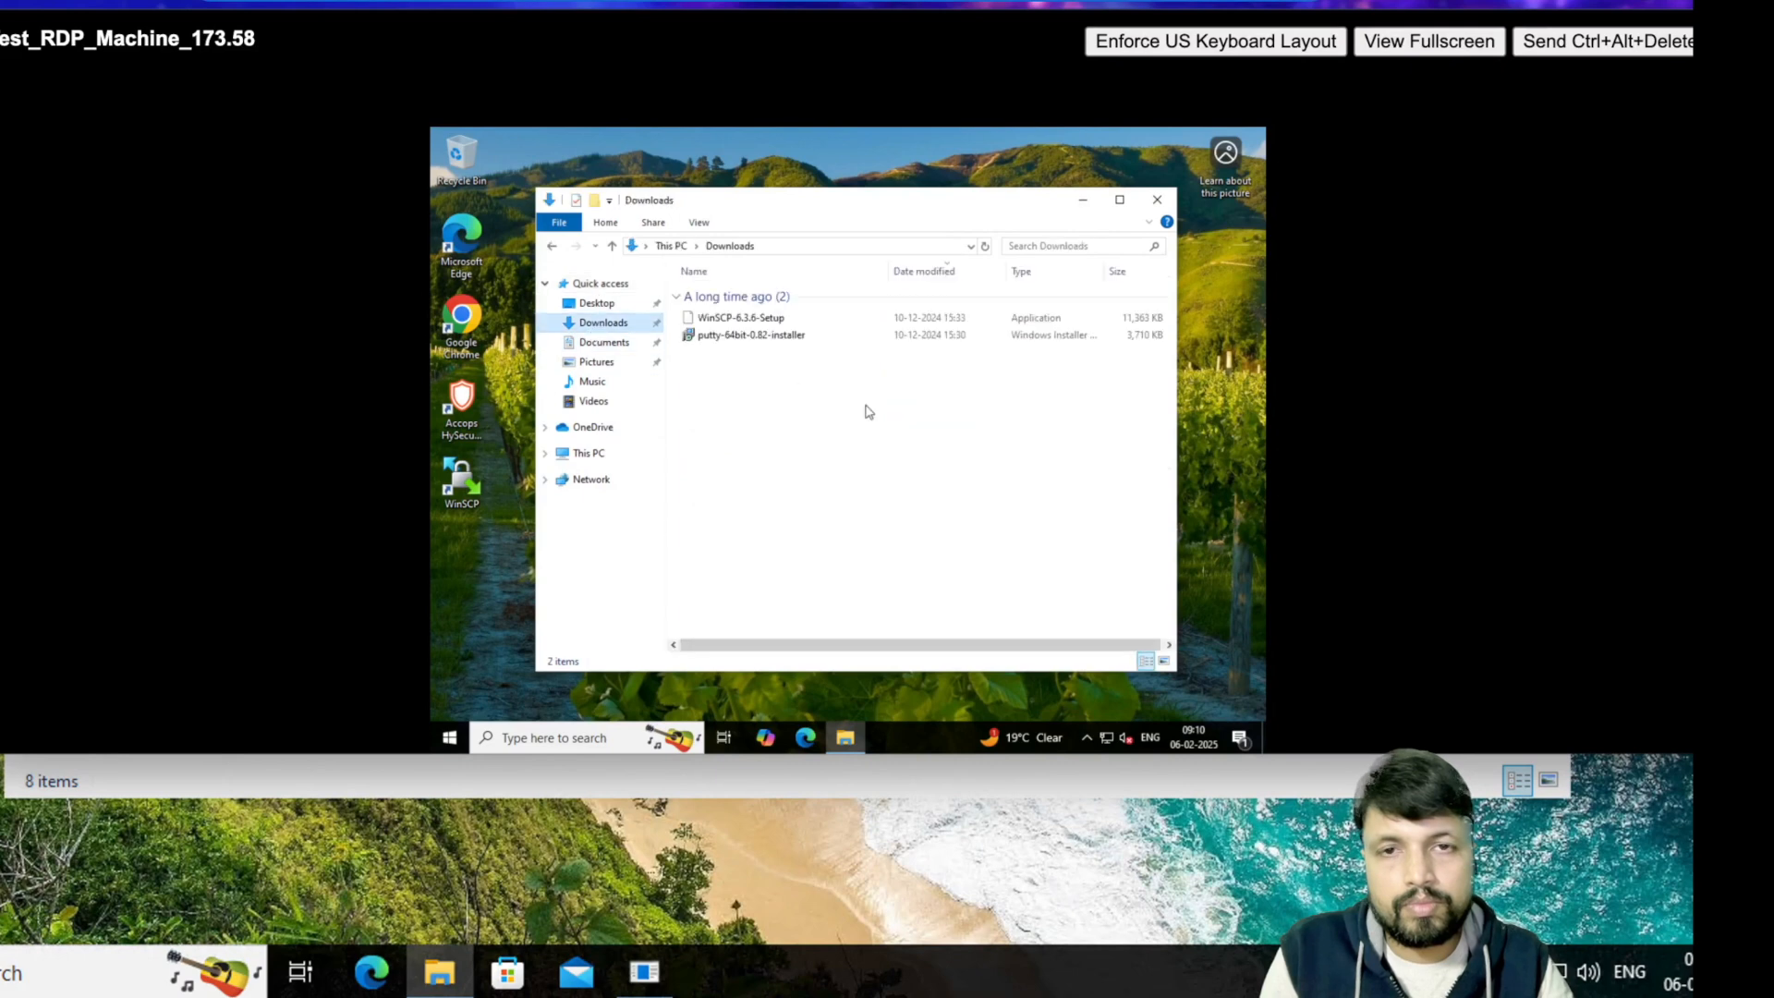
left_click(776, 336)
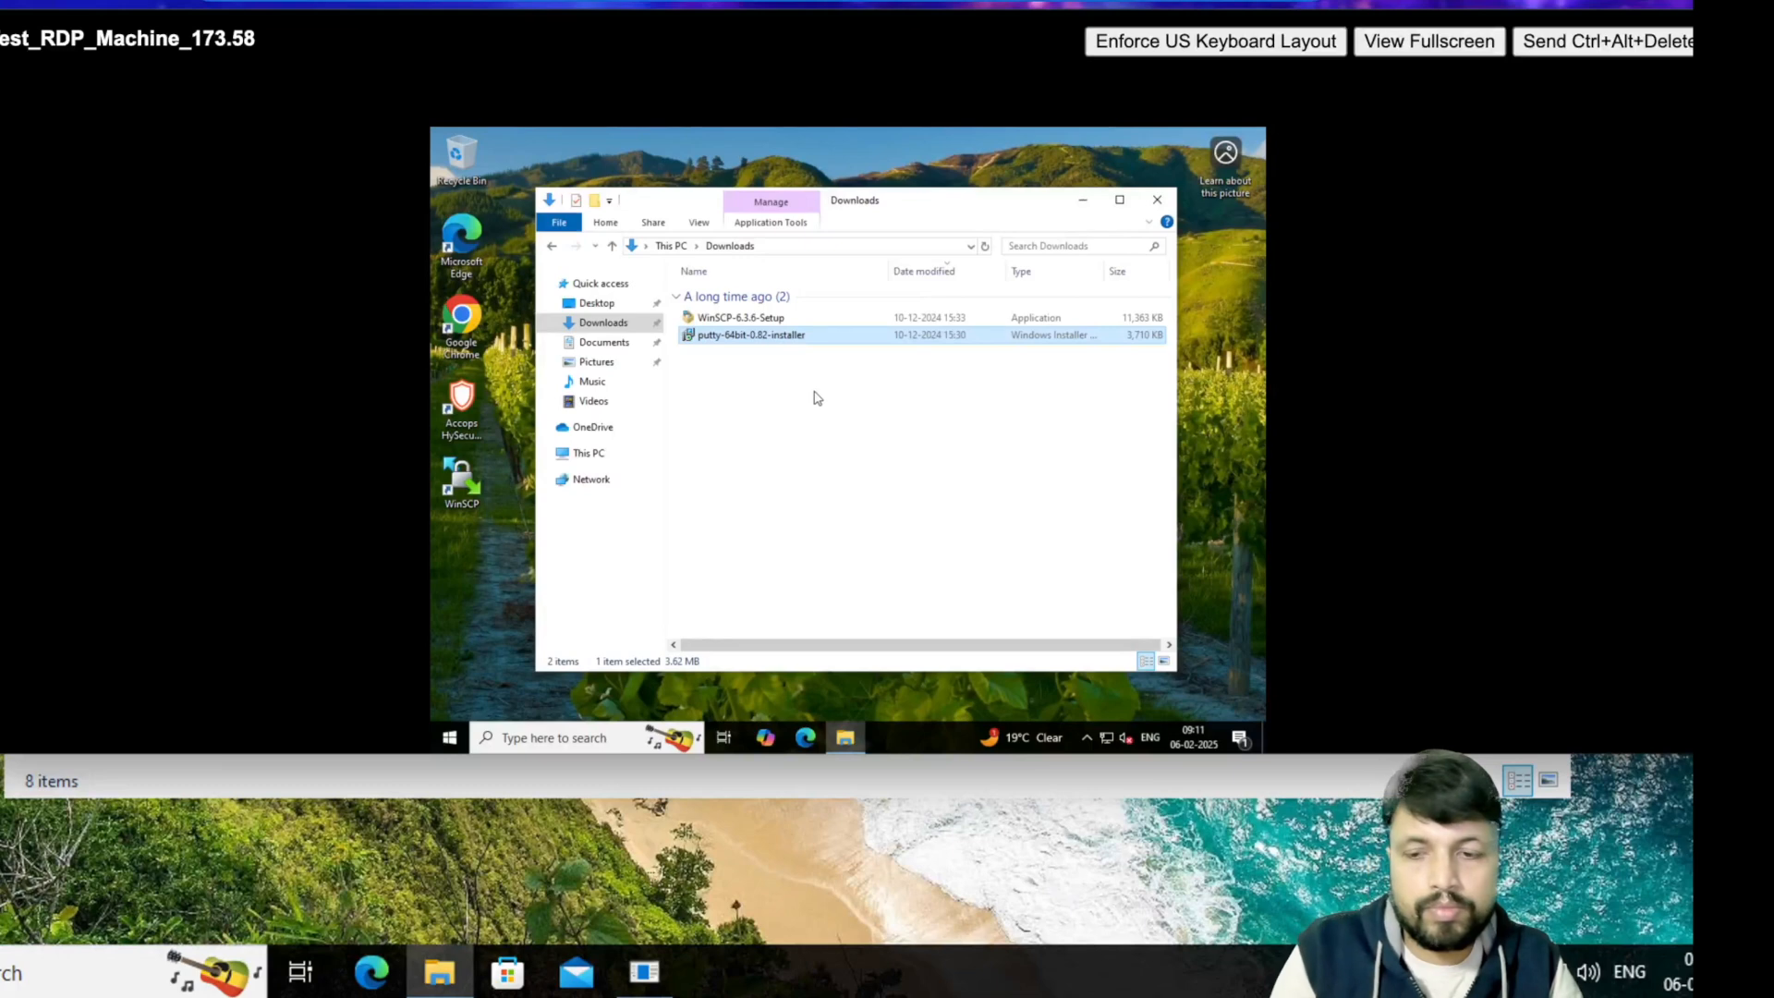
key("ctrl+a")
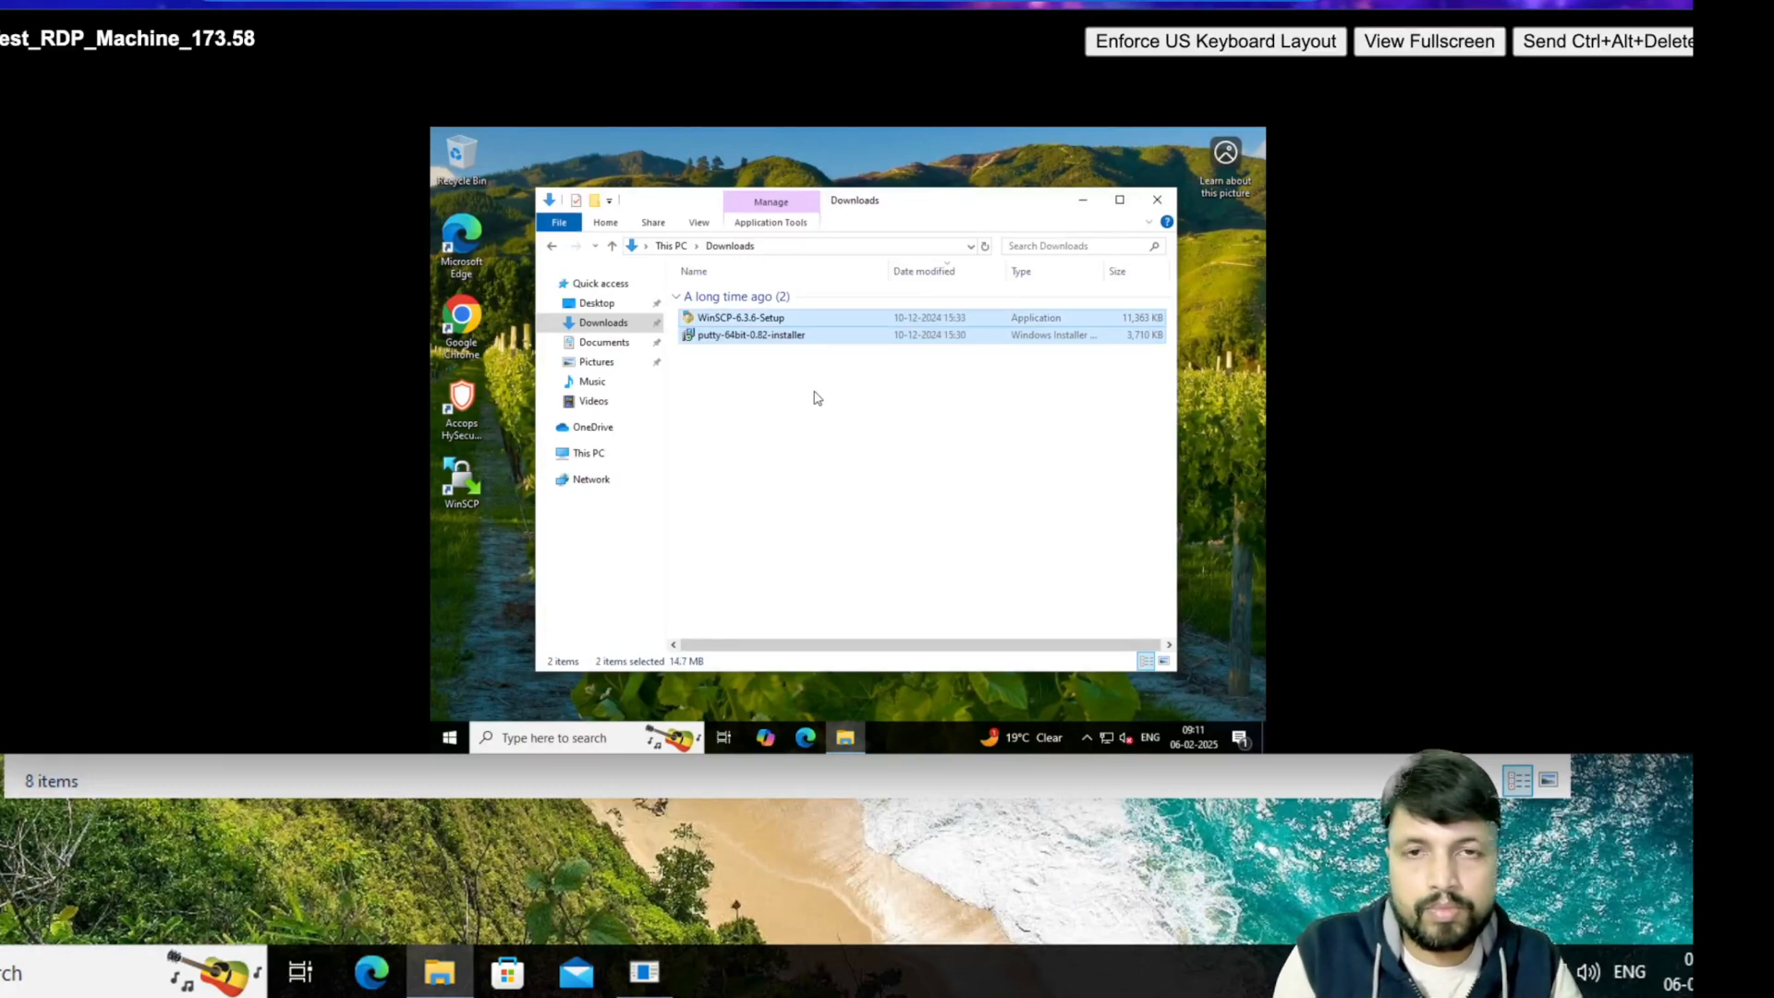
- Create a new folder named 'software' on Local Disk (C:)
left_click(584, 452)
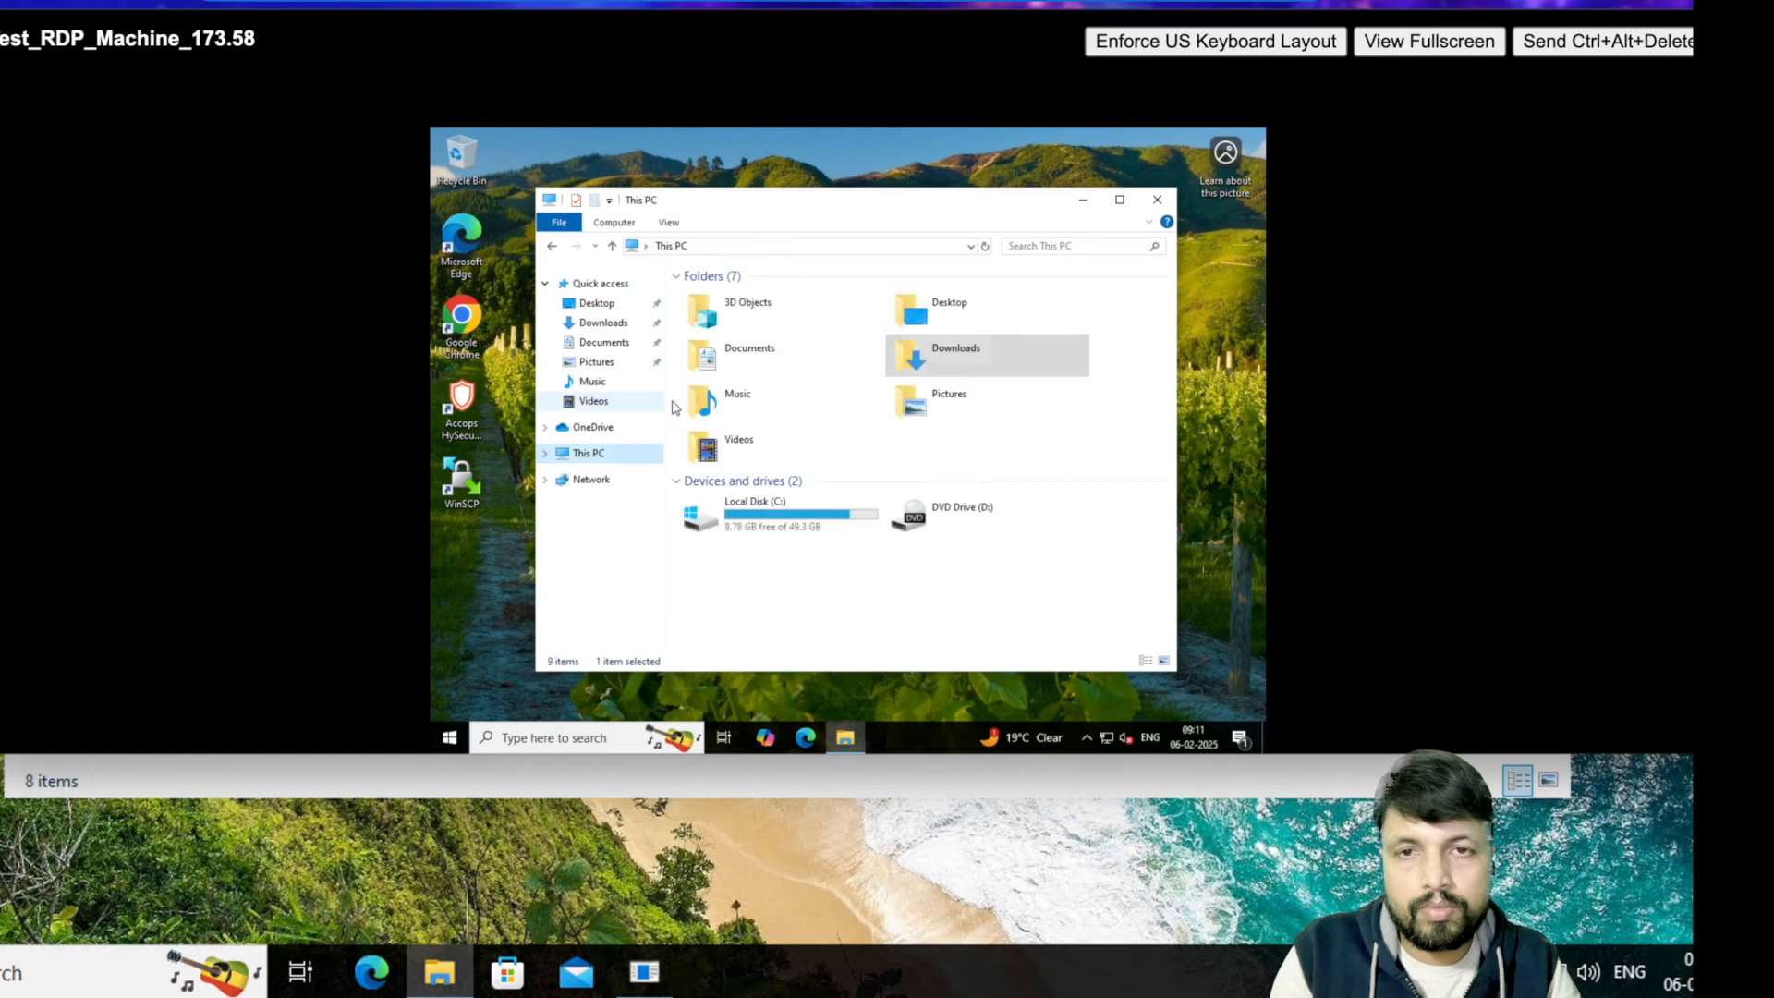
left_click(776, 534)
double_click(776, 534)
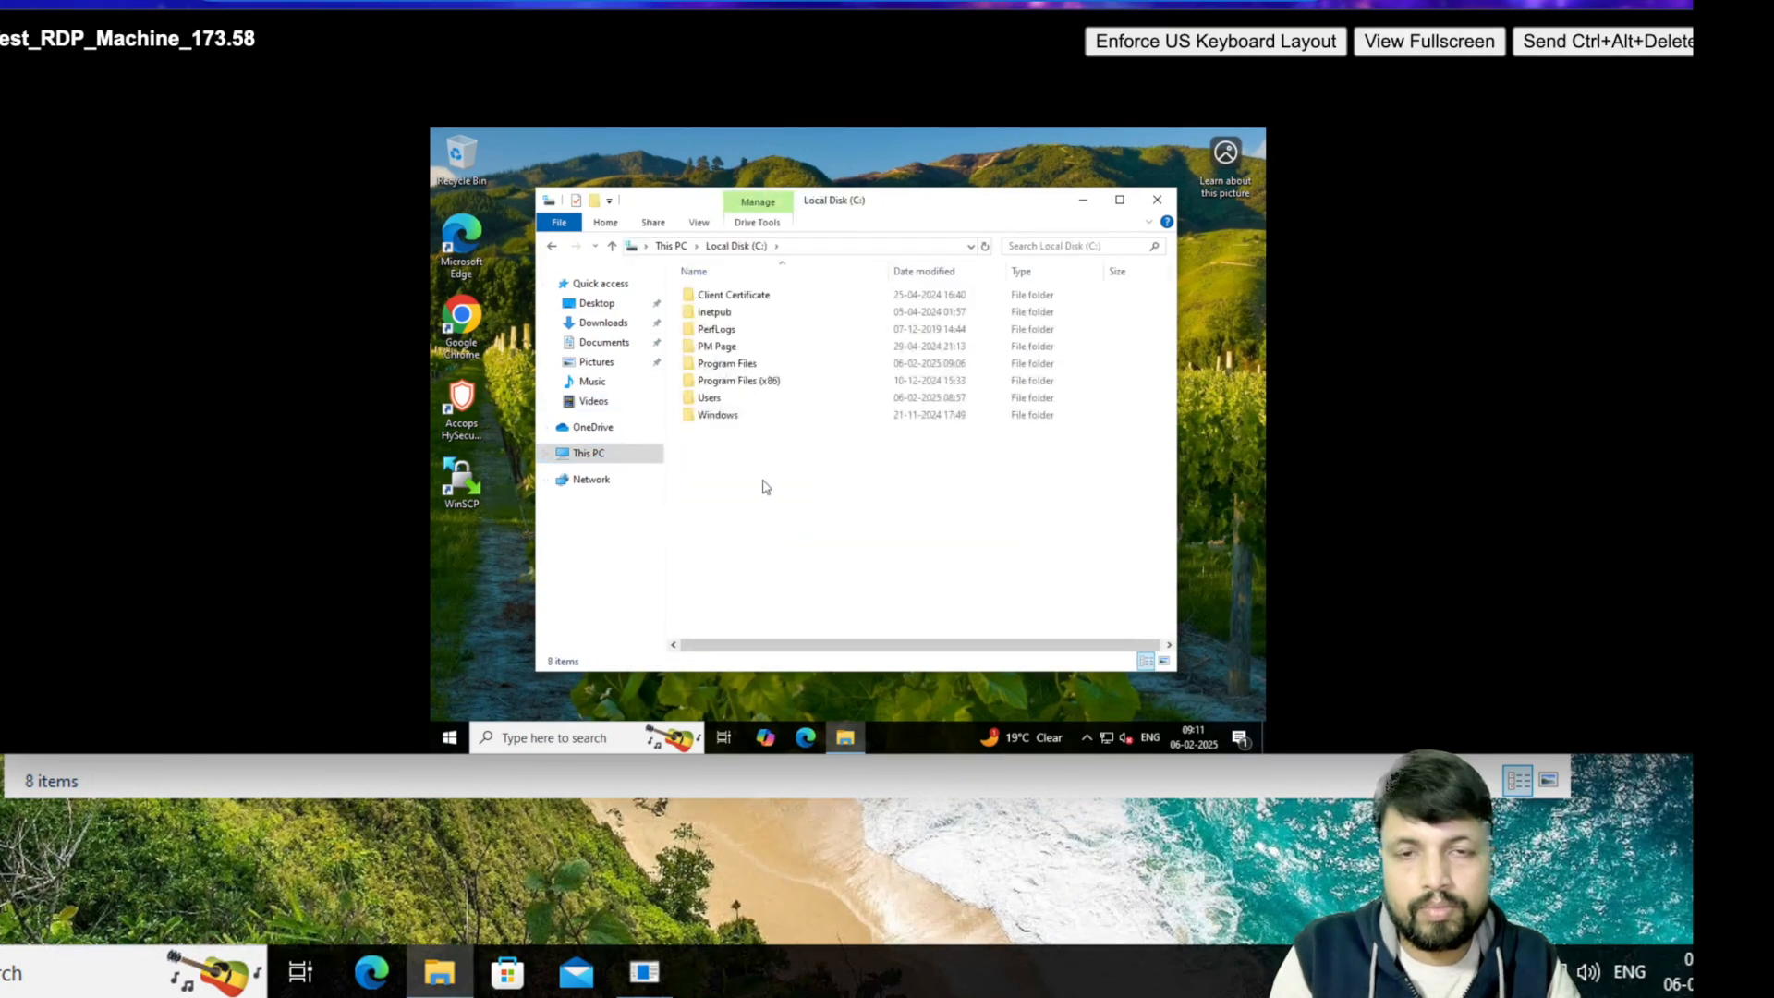
right_click(764, 487)
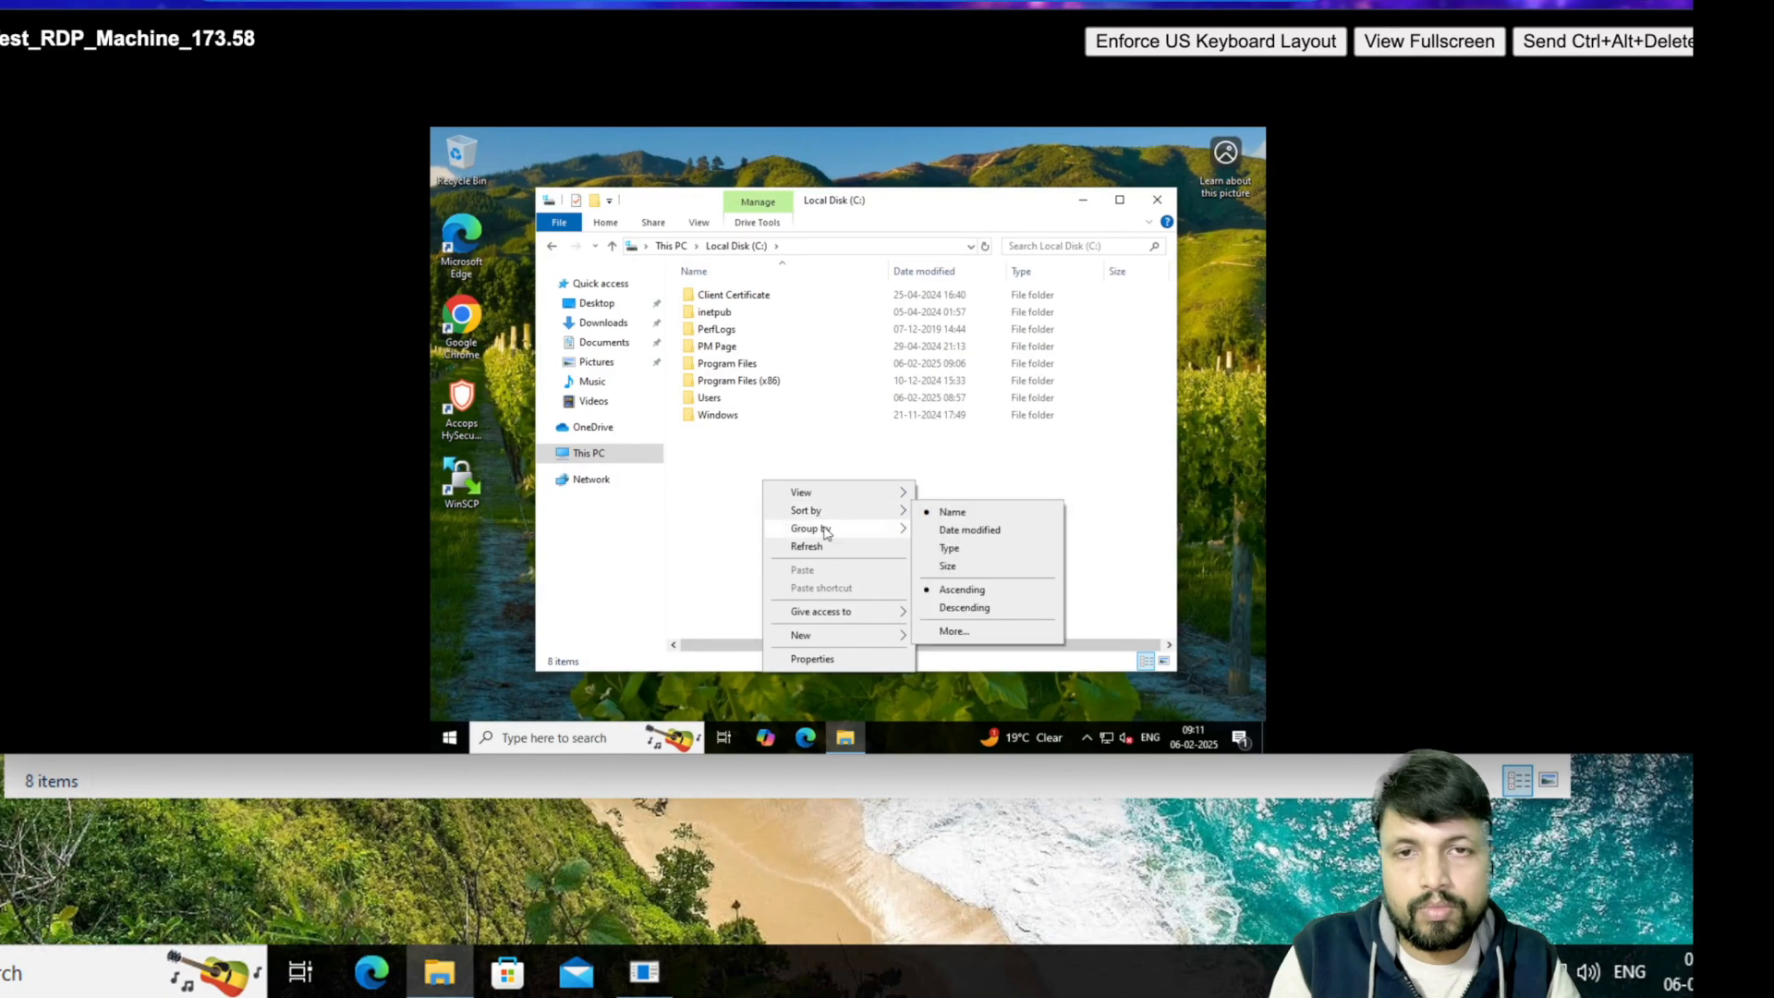
mouse_move(873, 636)
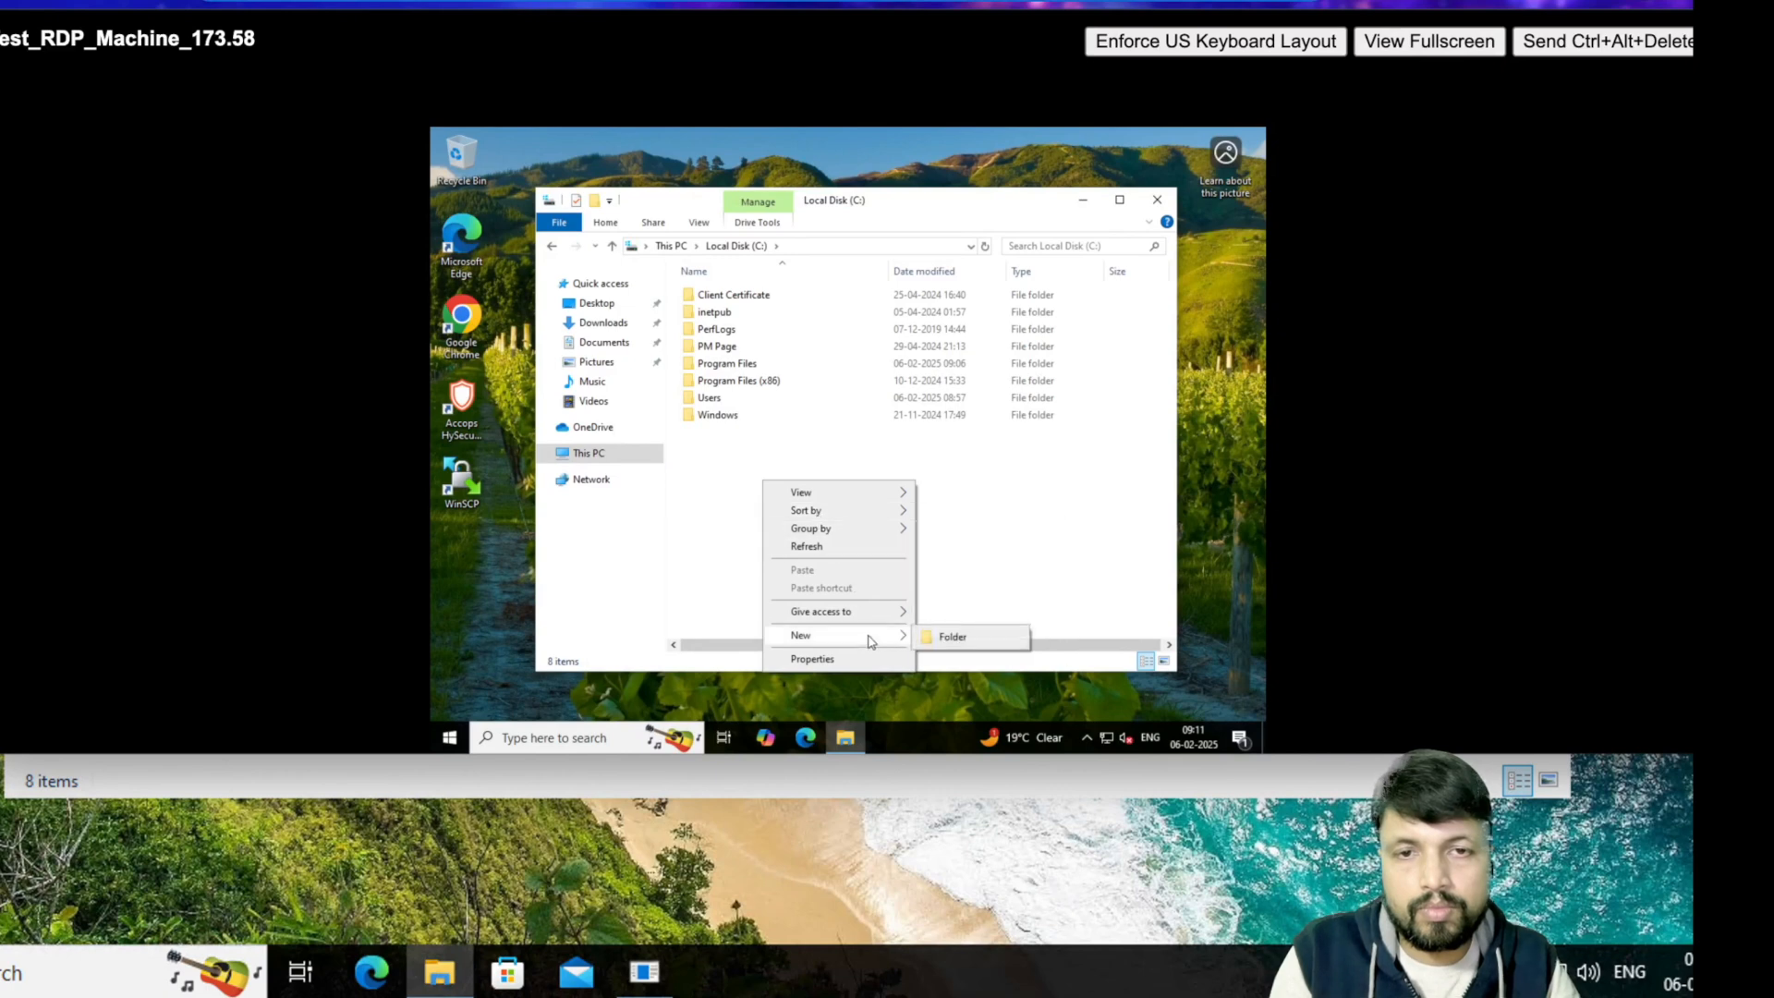
left_click(942, 642)
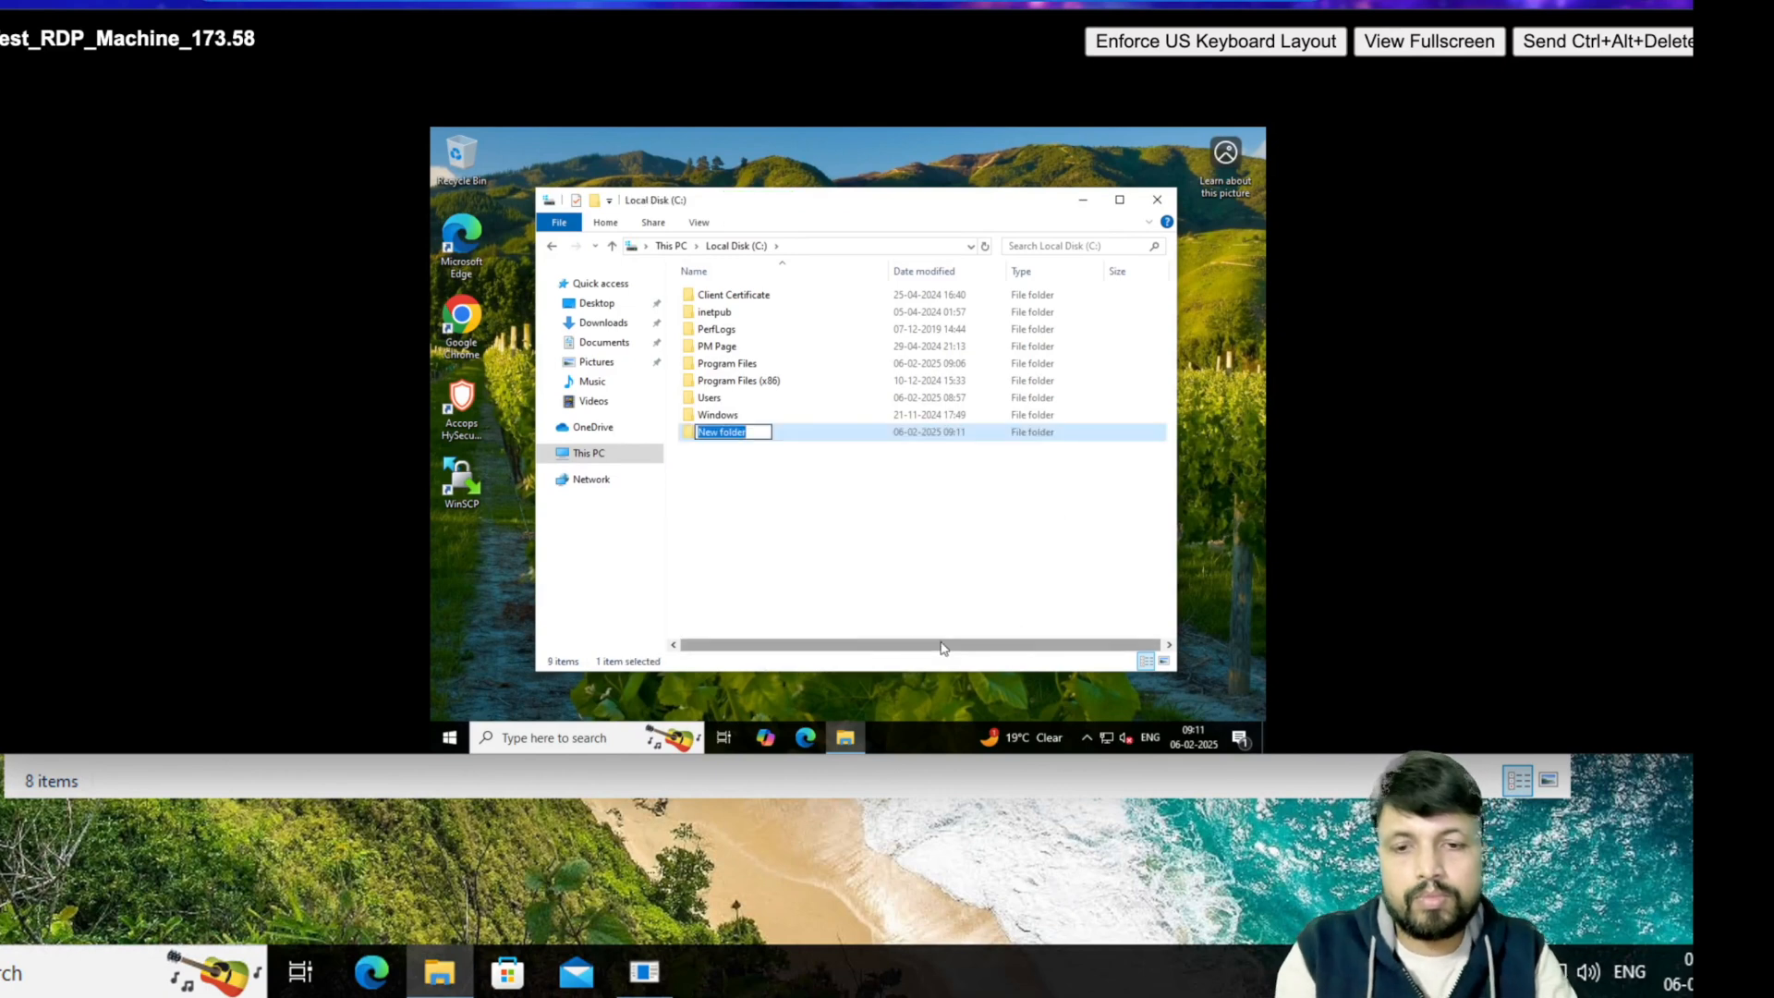
type("software")
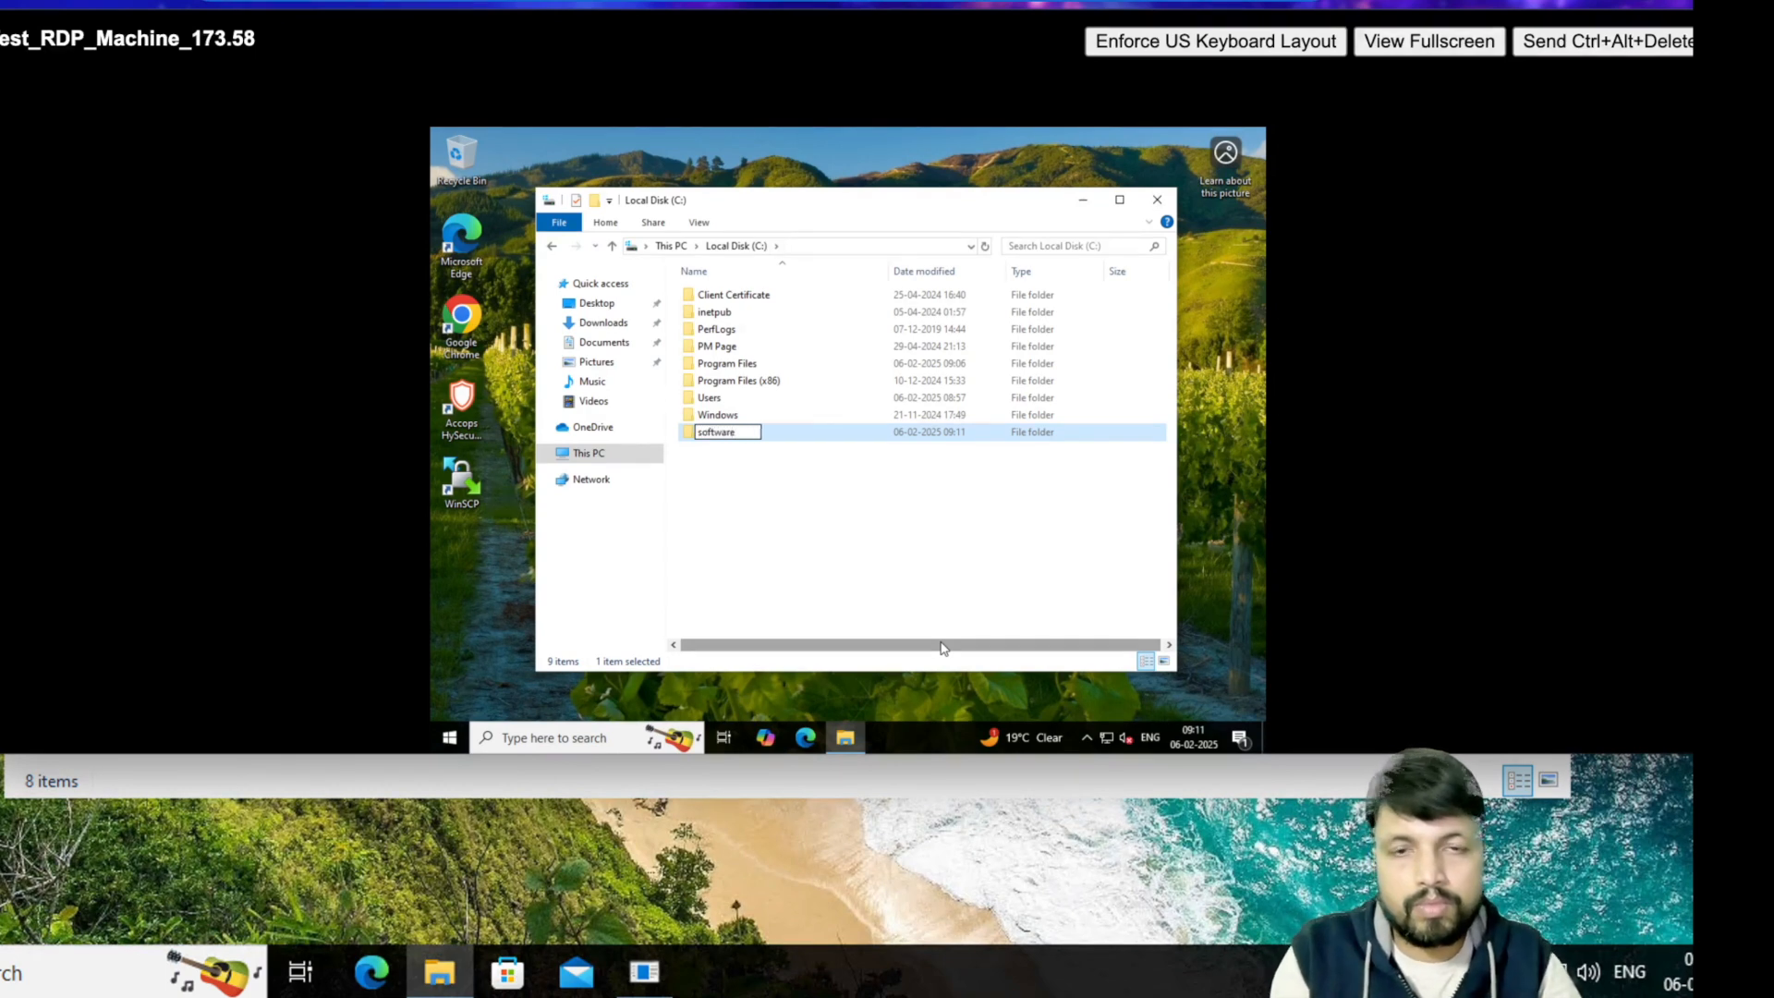
key("Return")
key("Return")
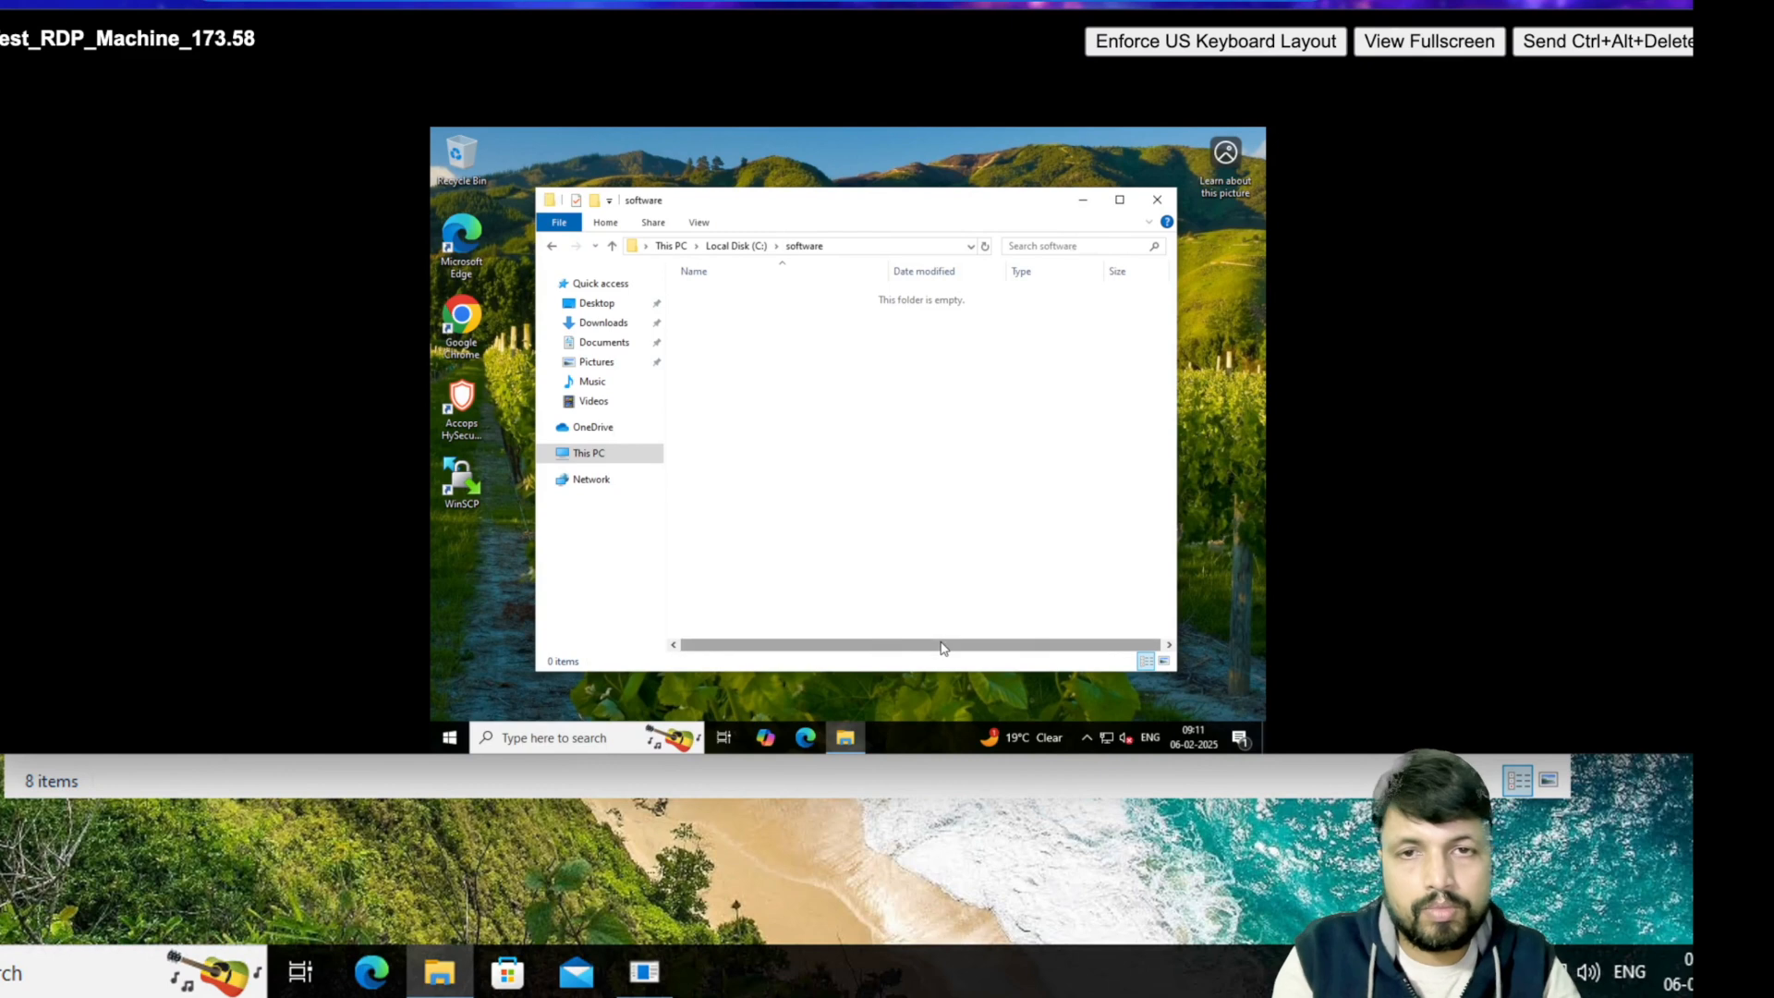
- Copy the PuTTY and WinSCP installers from the Downloads folder
right_click(744, 321)
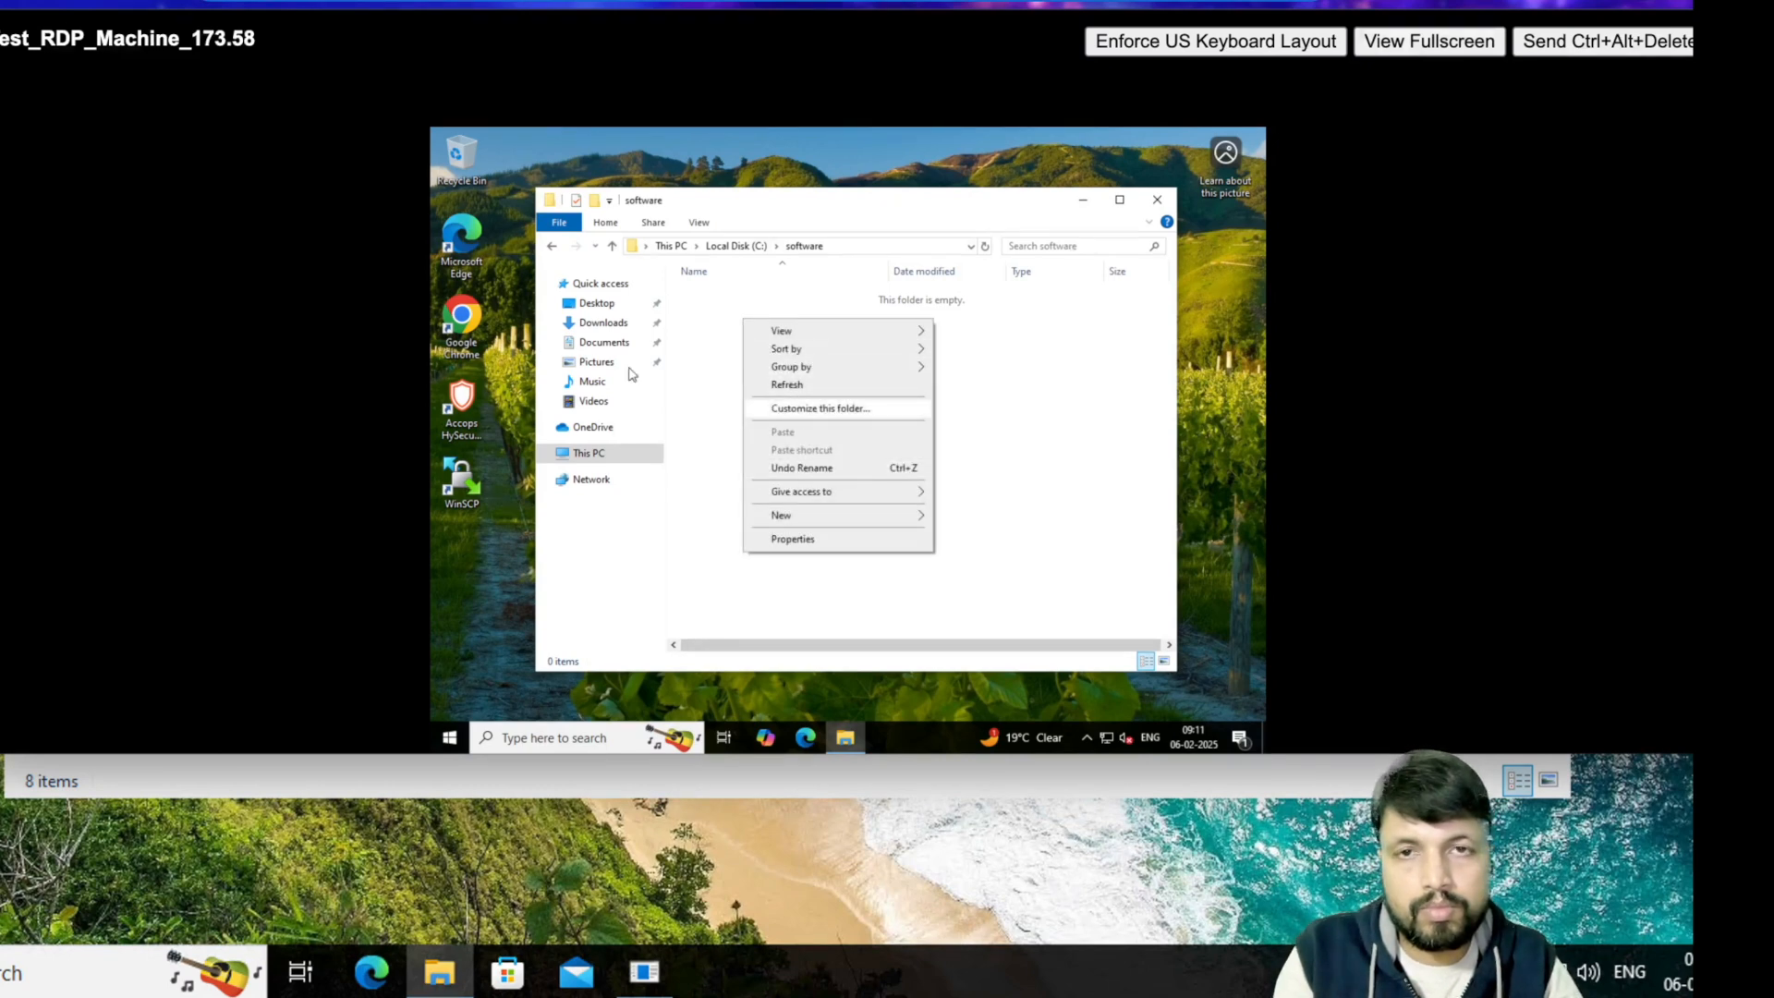
left_click(604, 325)
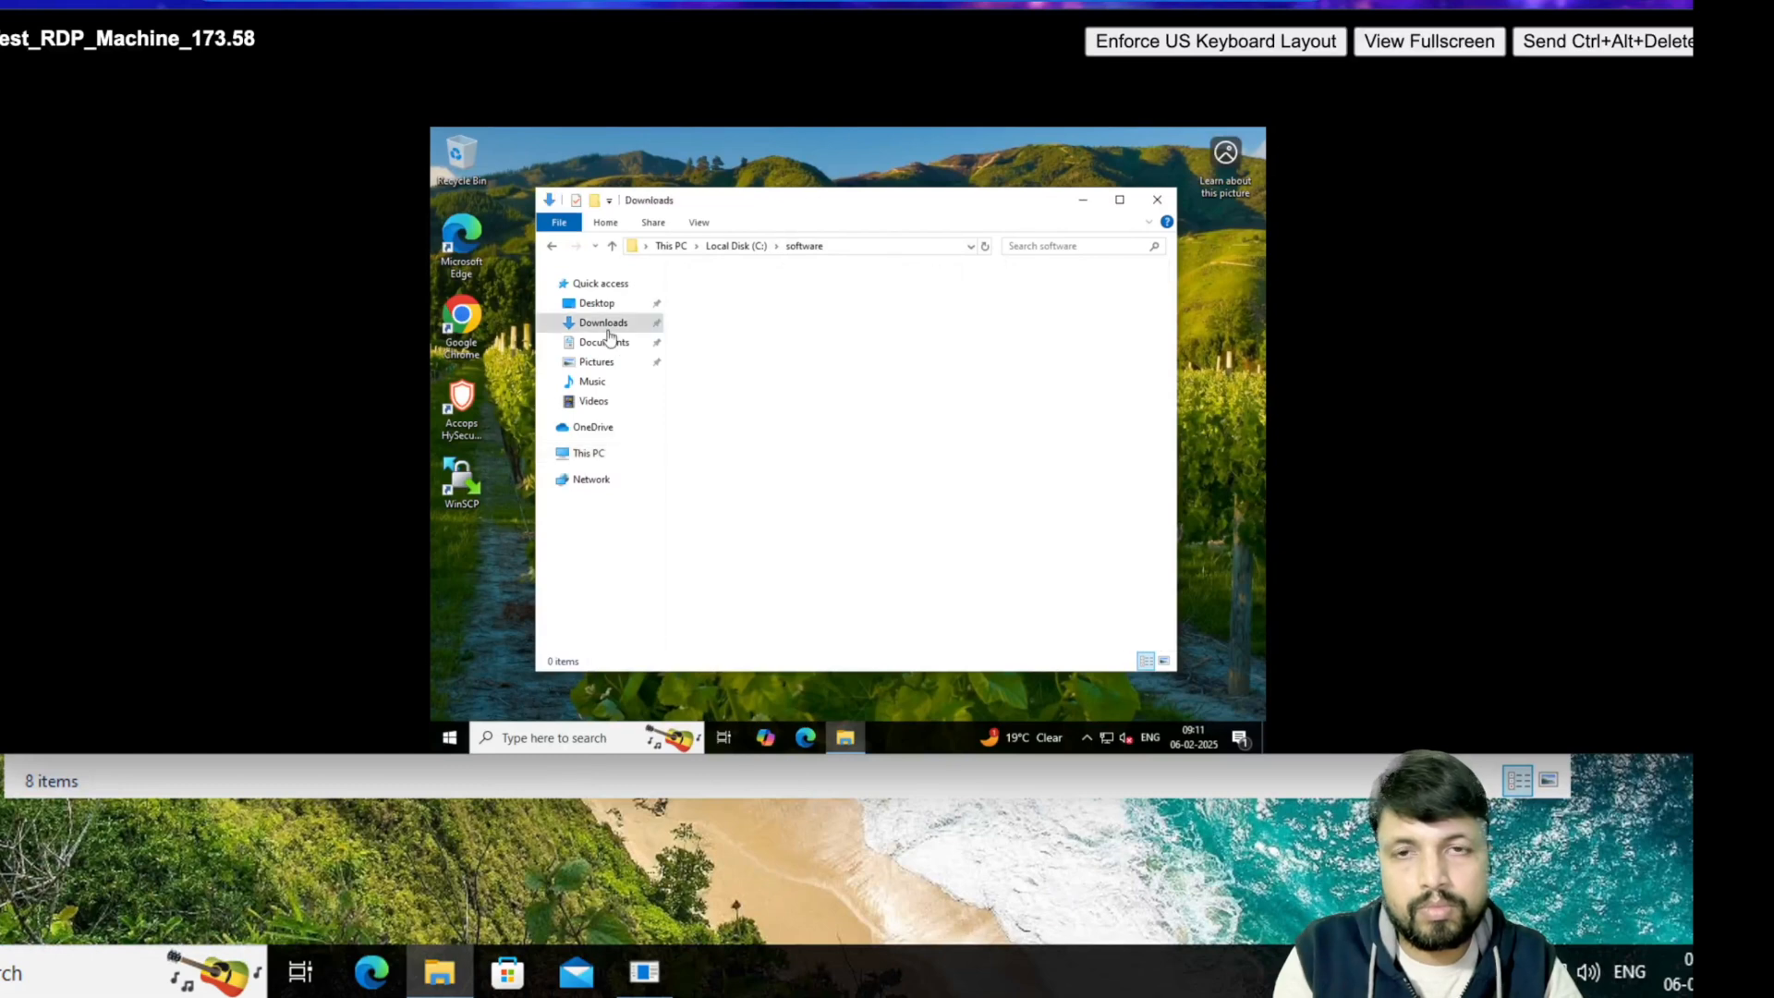
left_click(699, 324)
key("ctrl+a")
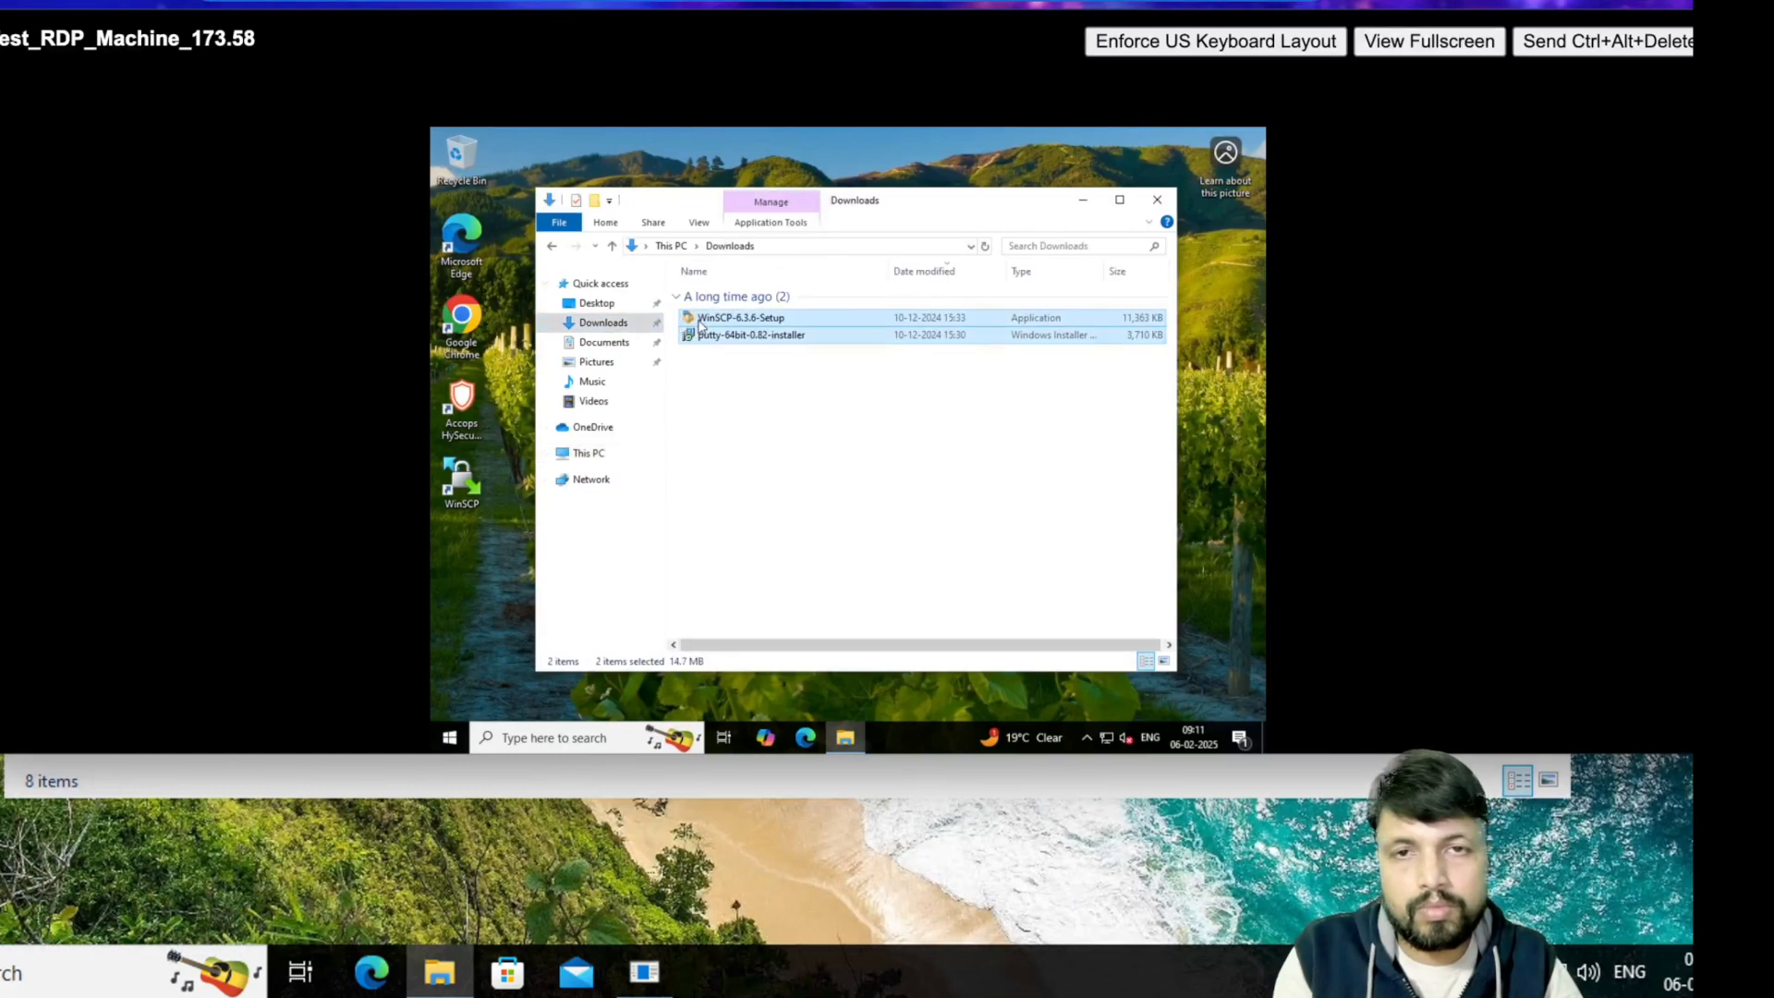
left_click(700, 324)
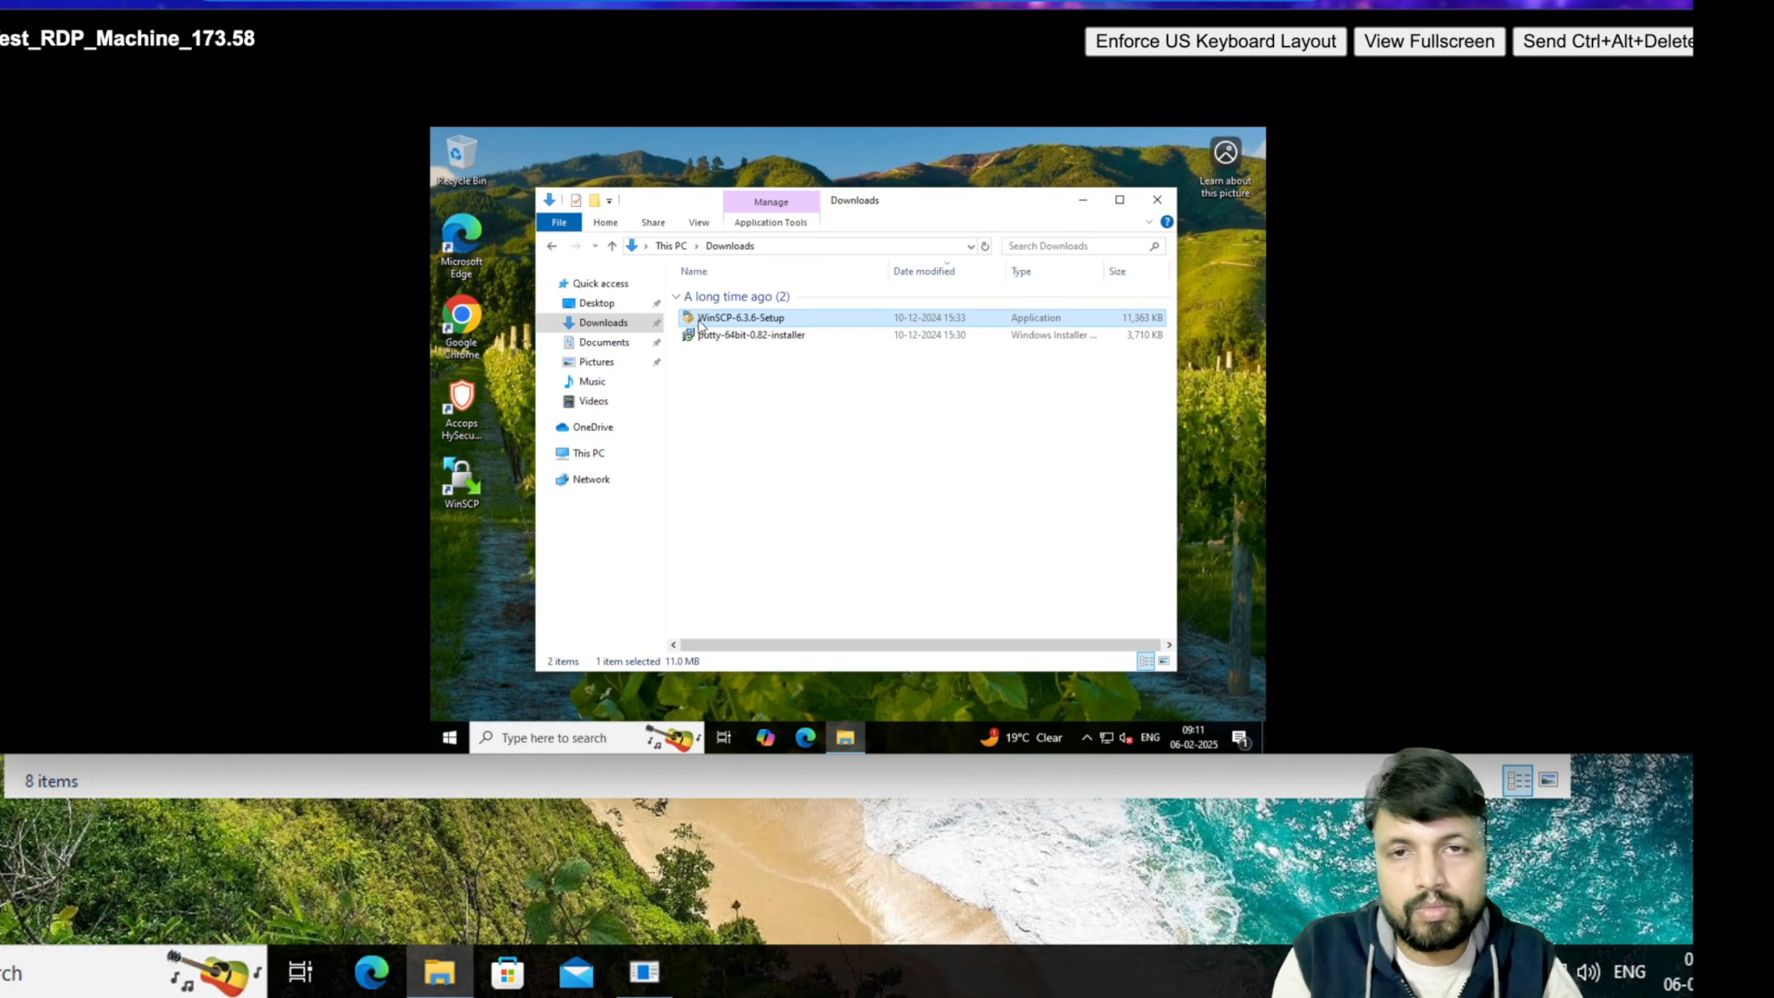
key("ctrl+a")
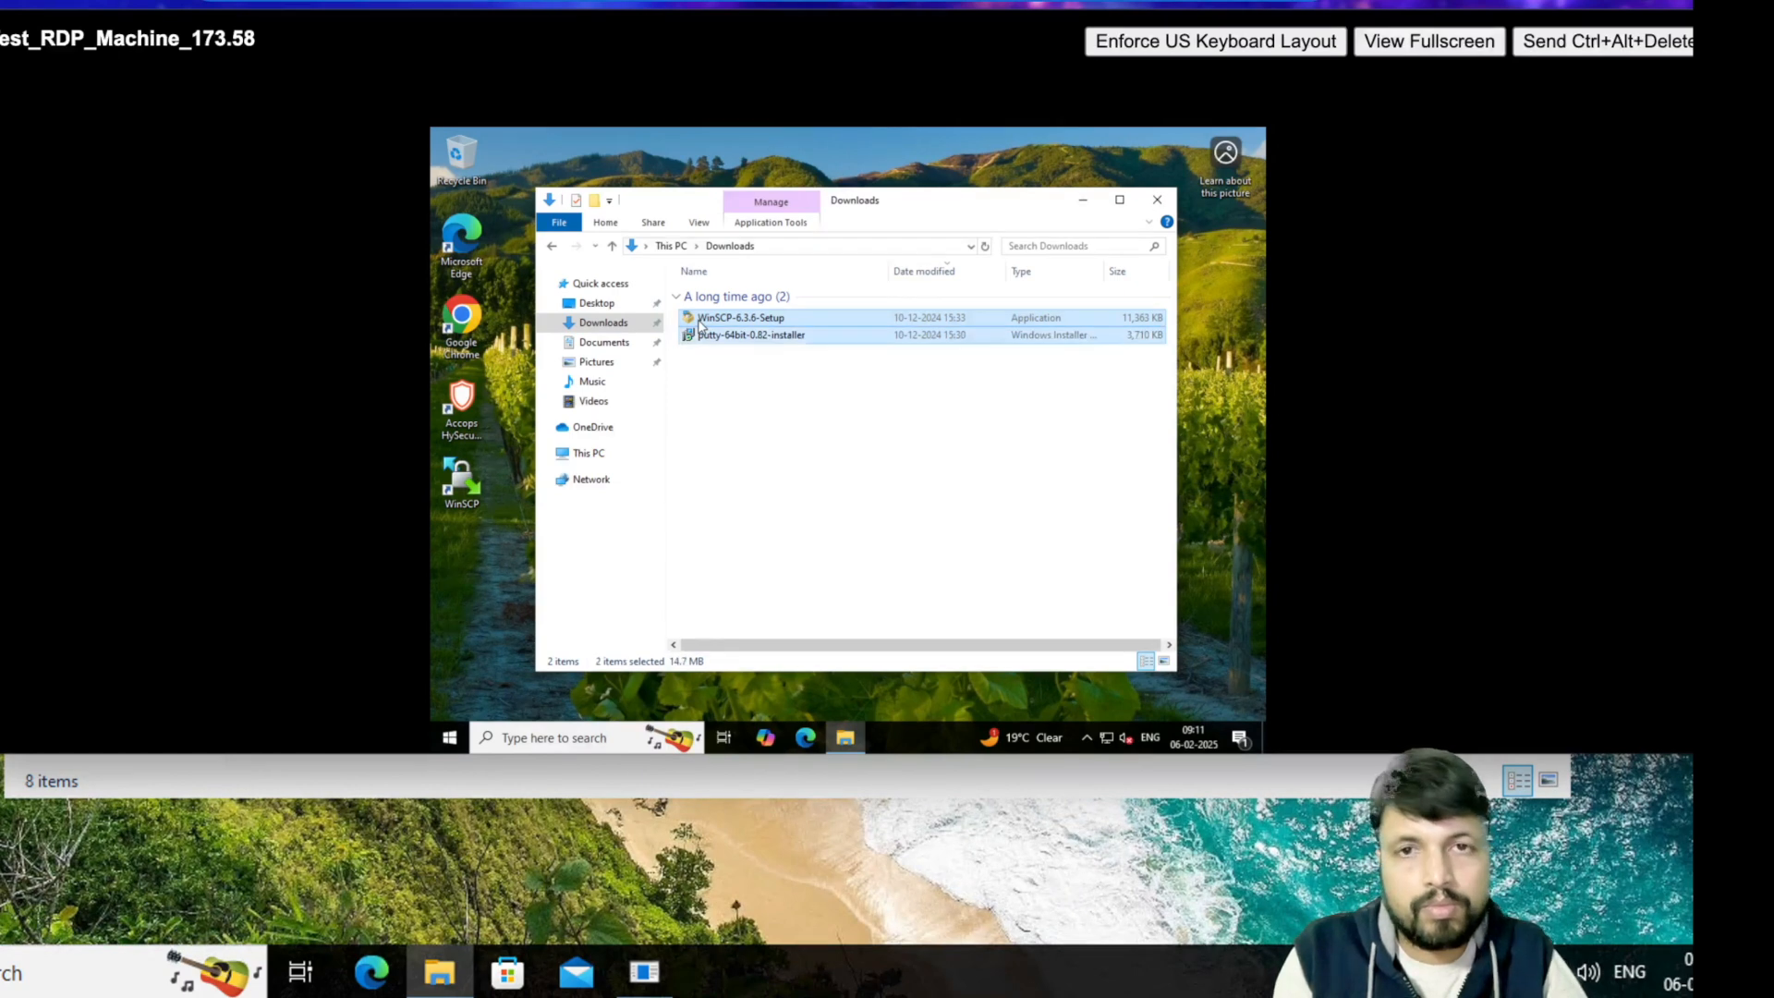
right_click(718, 329)
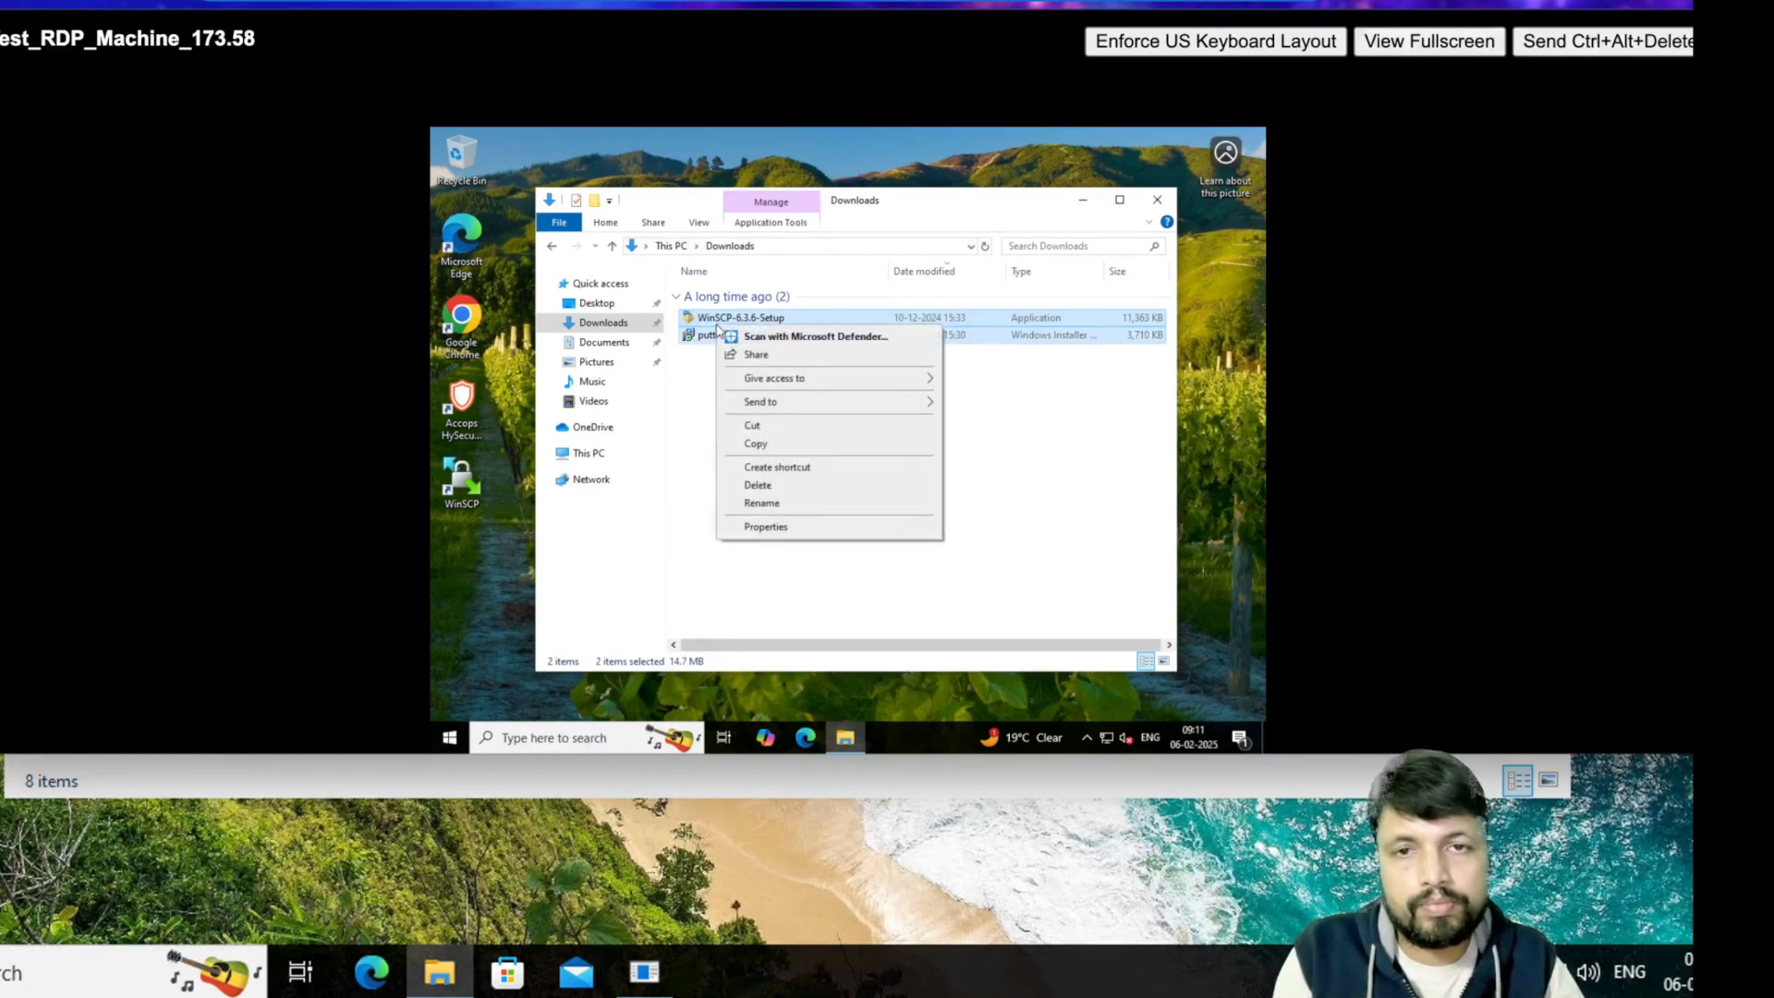
left_click(756, 444)
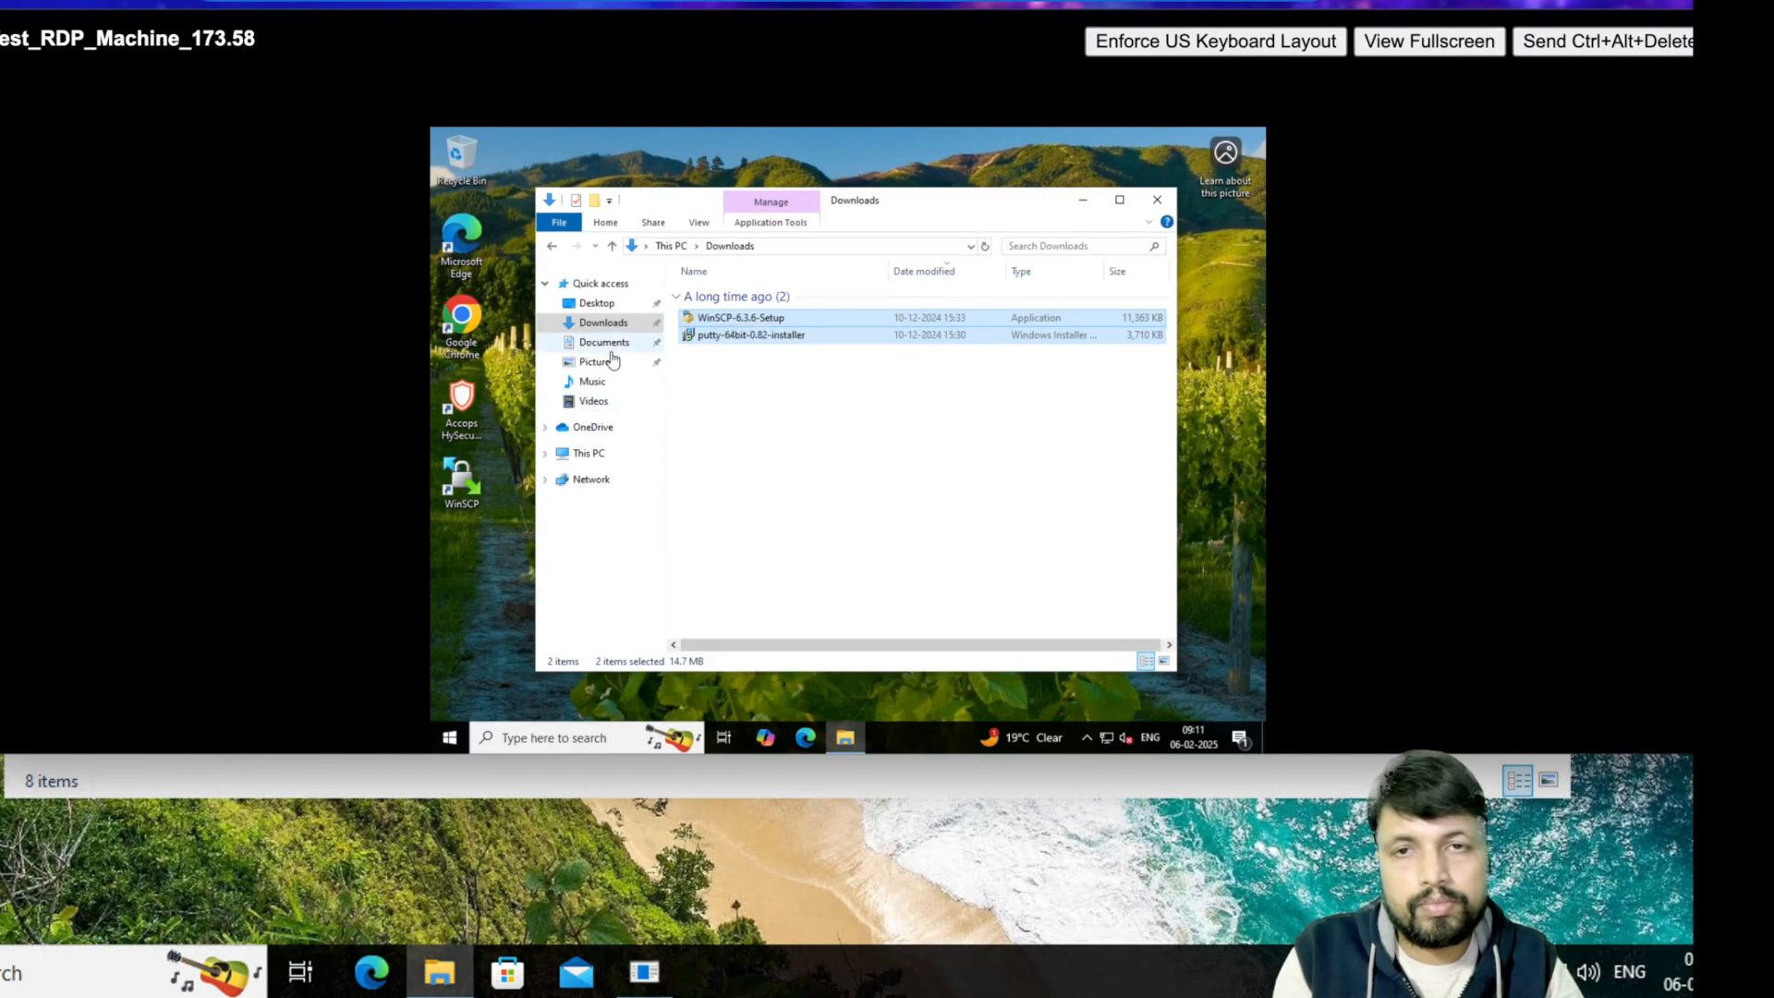
- Paste both installers into C:\software
left_click(587, 453)
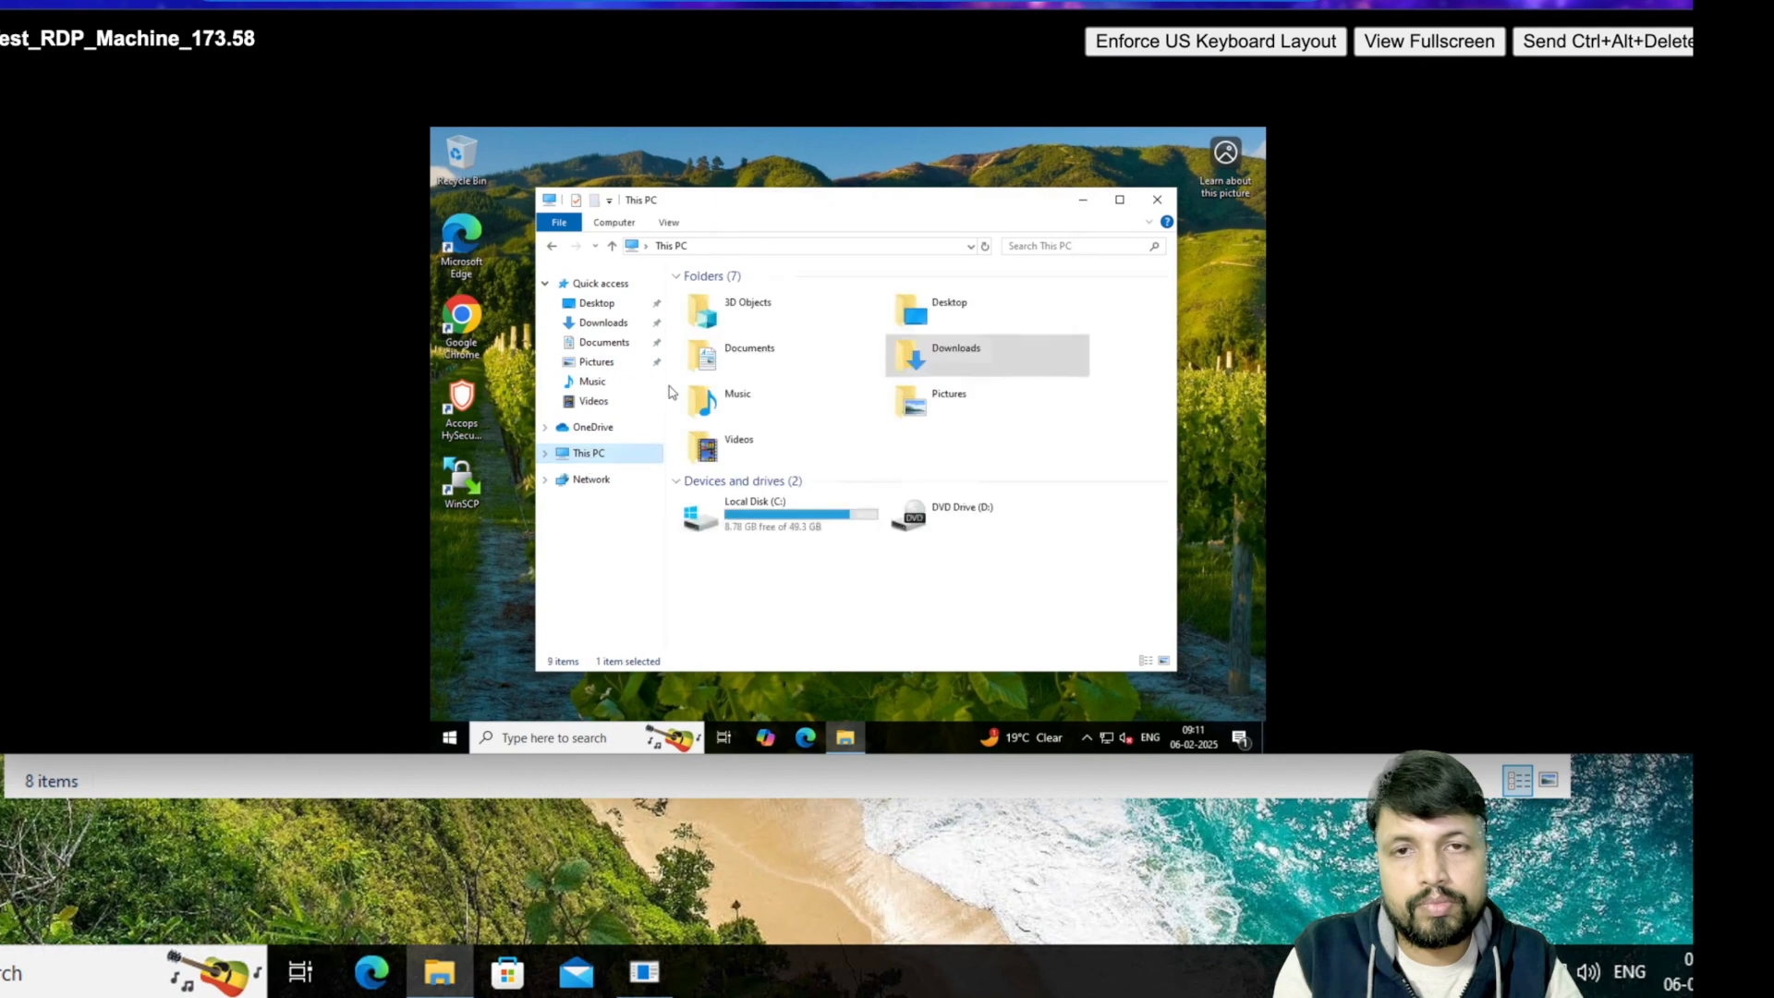
double_click(754, 514)
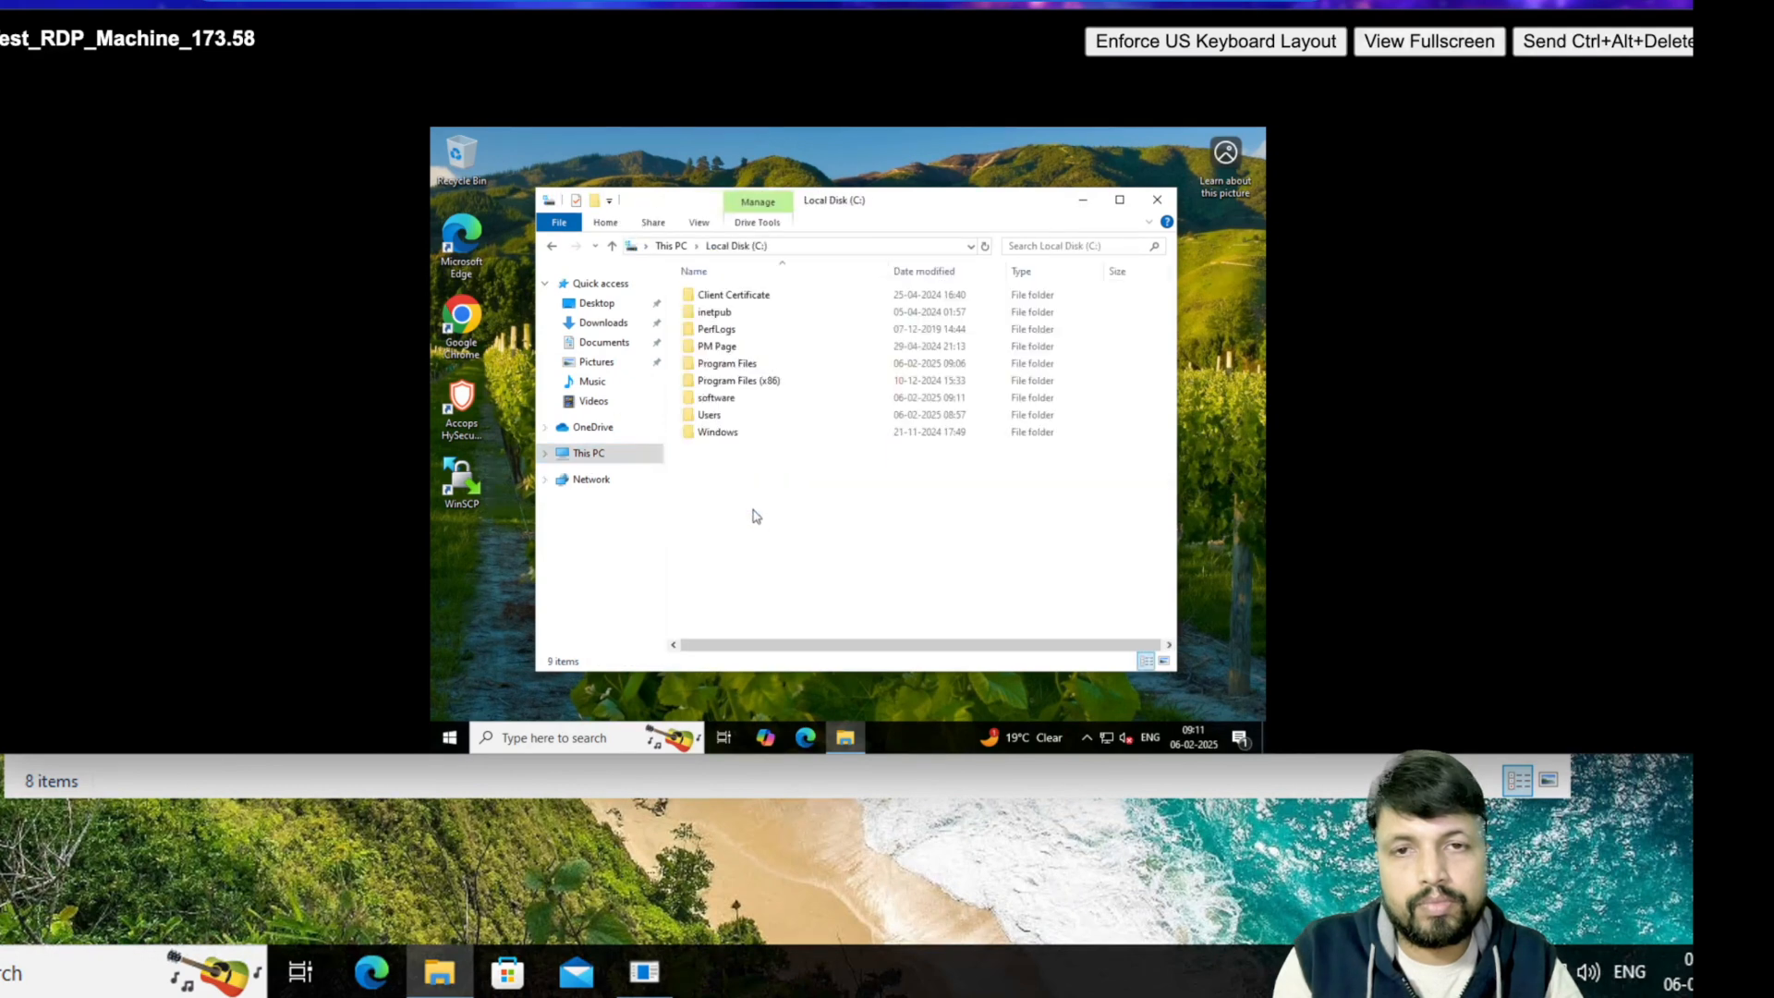
double_click(721, 398)
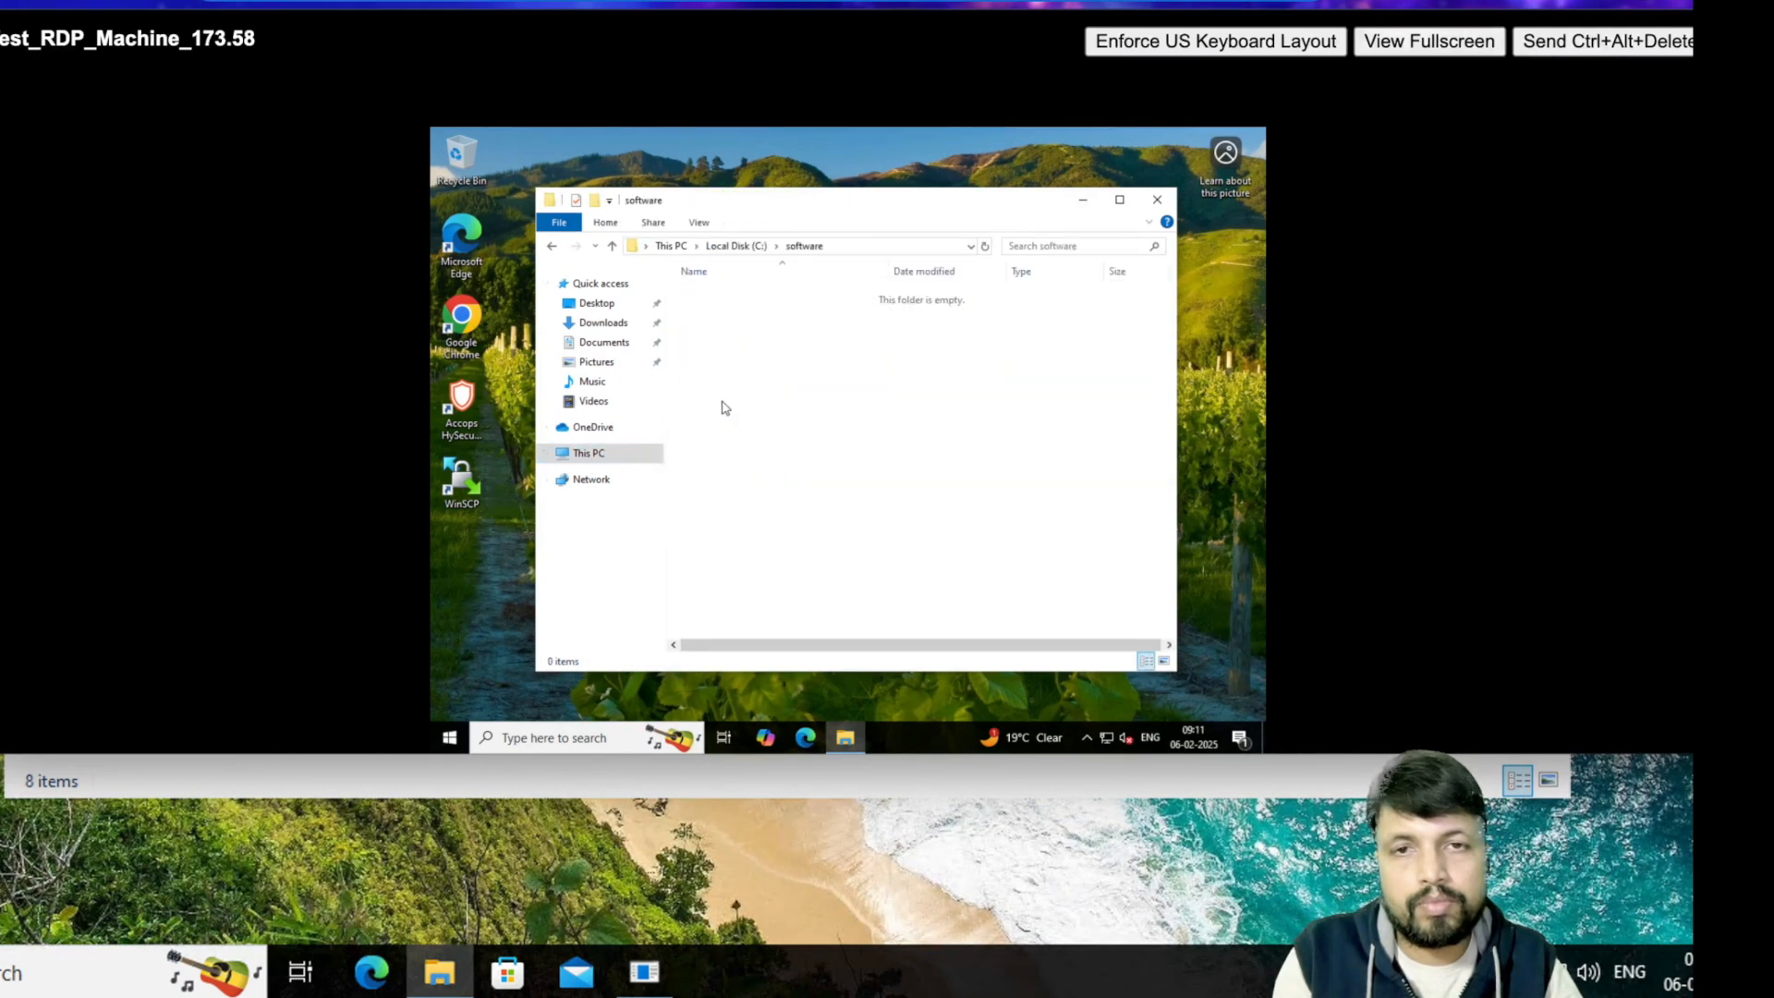
right_click(765, 399)
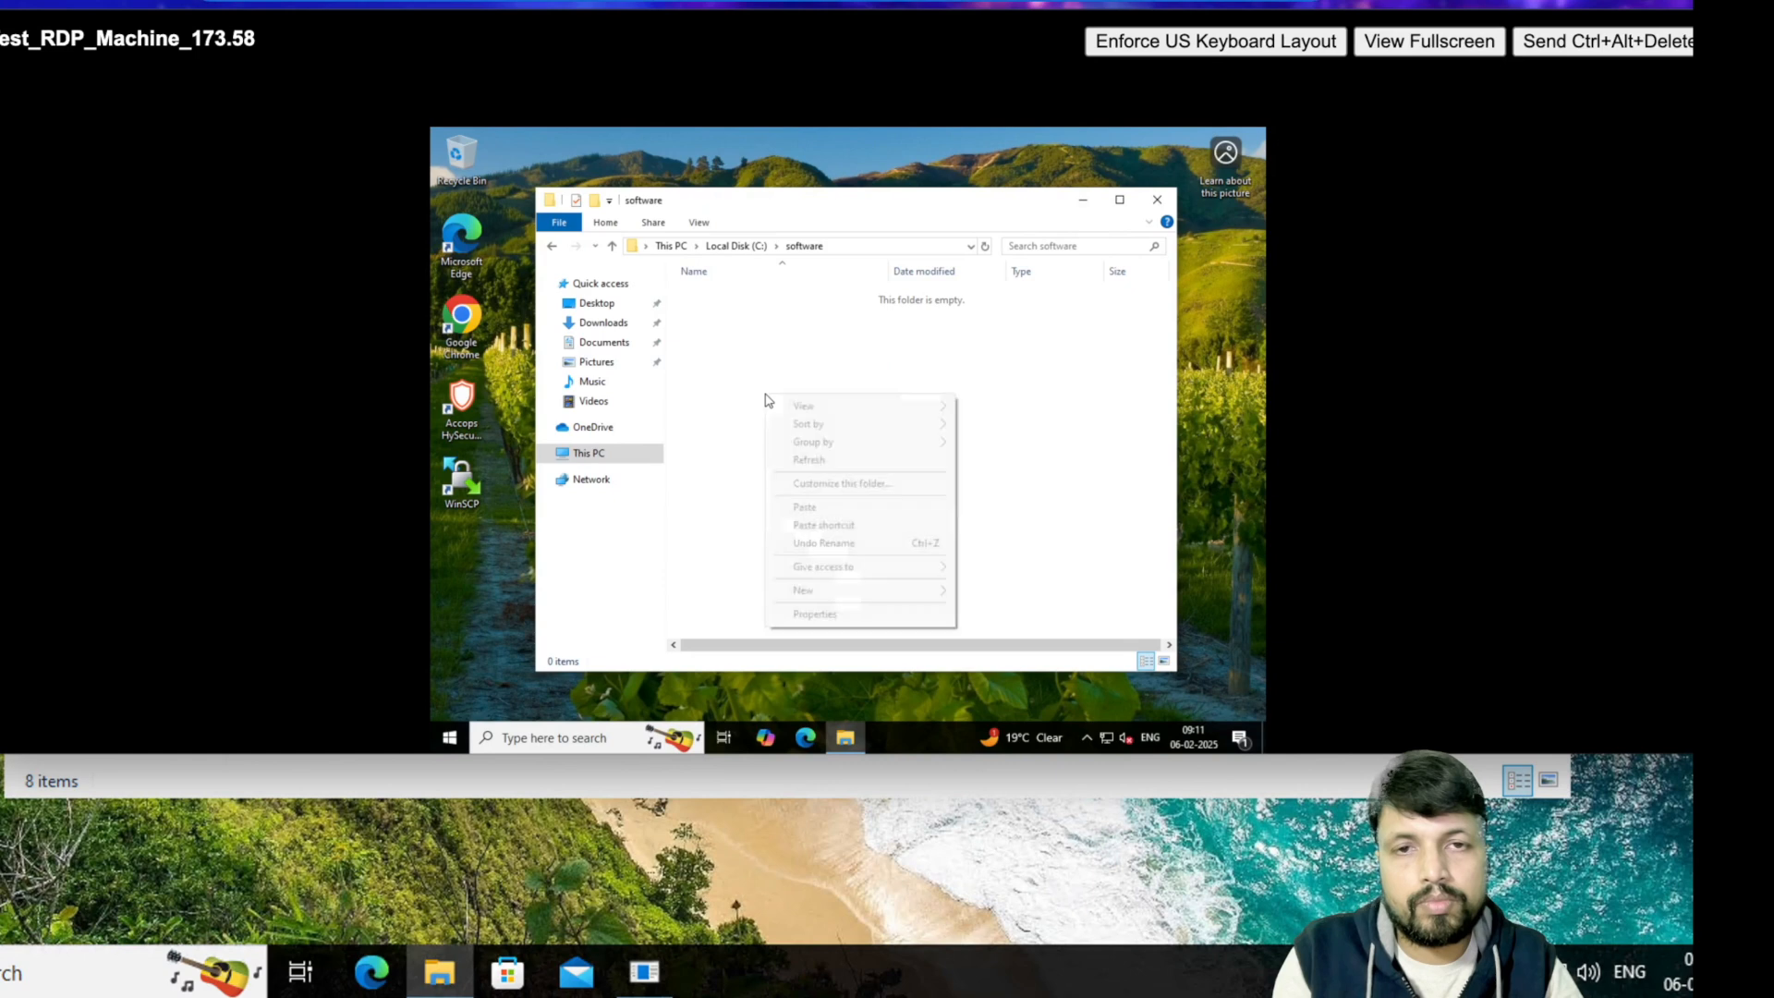
left_click(816, 508)
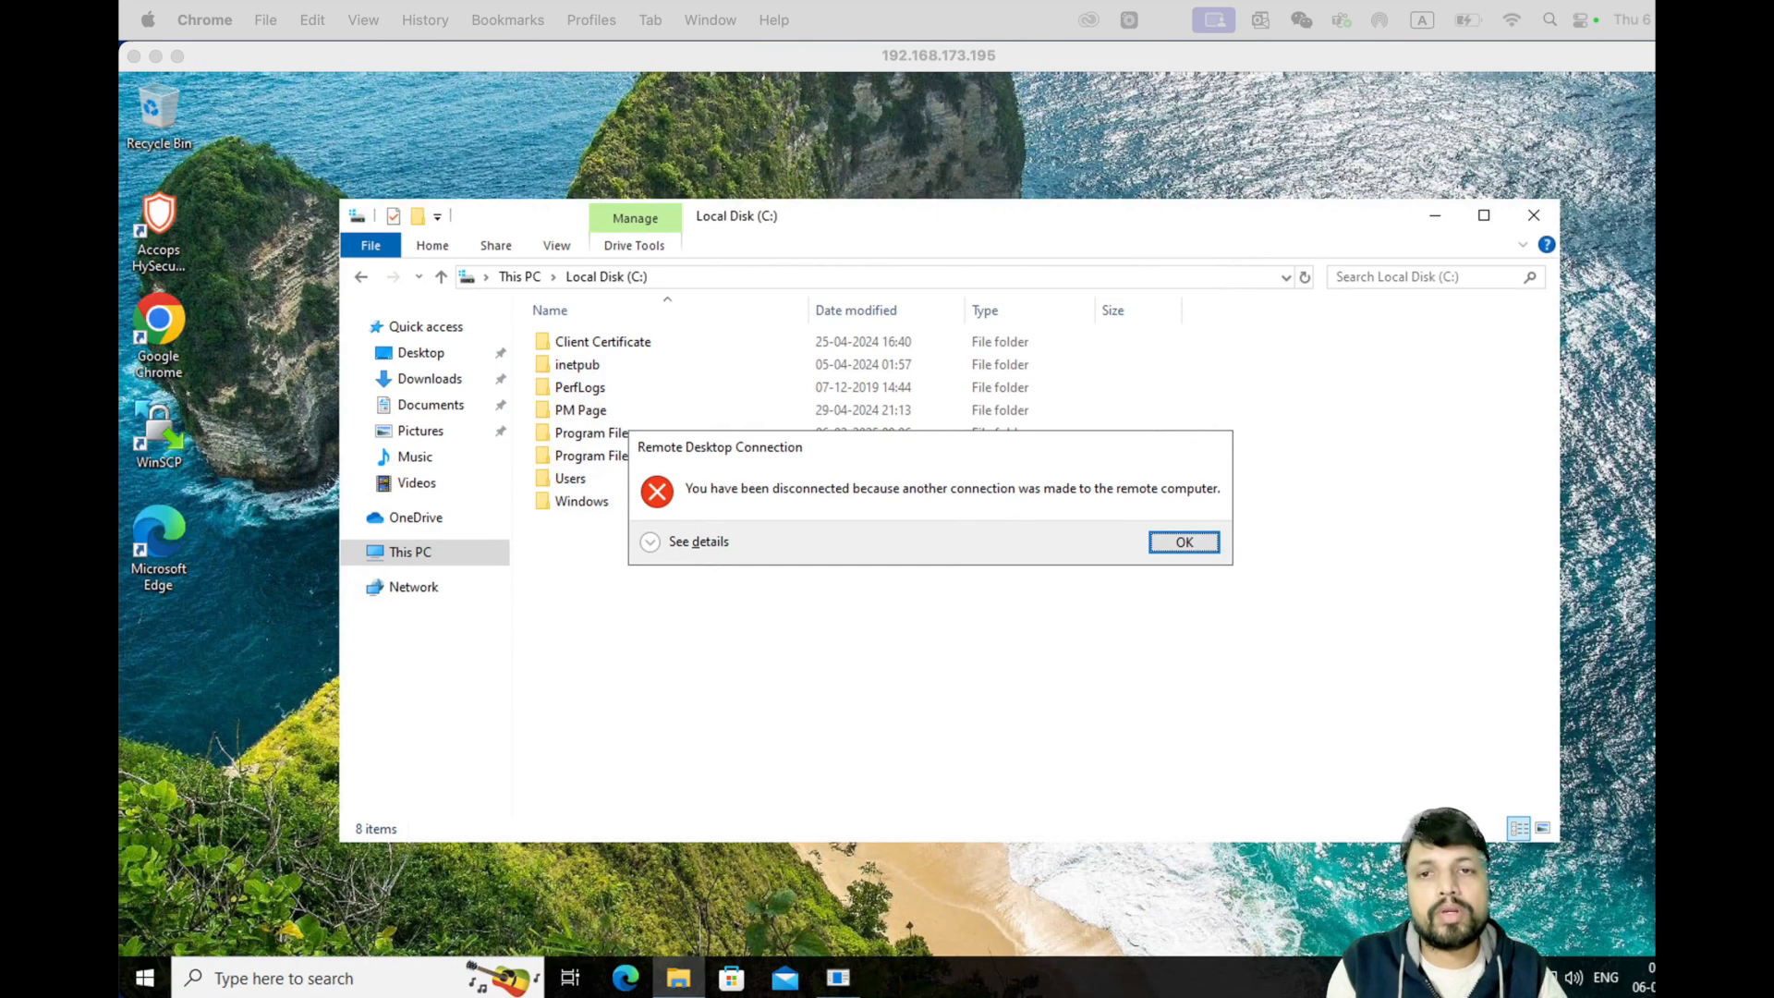
- Dismiss the disconnect notice and reconnect to 192.168.173.58, signing in despite the other user
left_click(1192, 543)
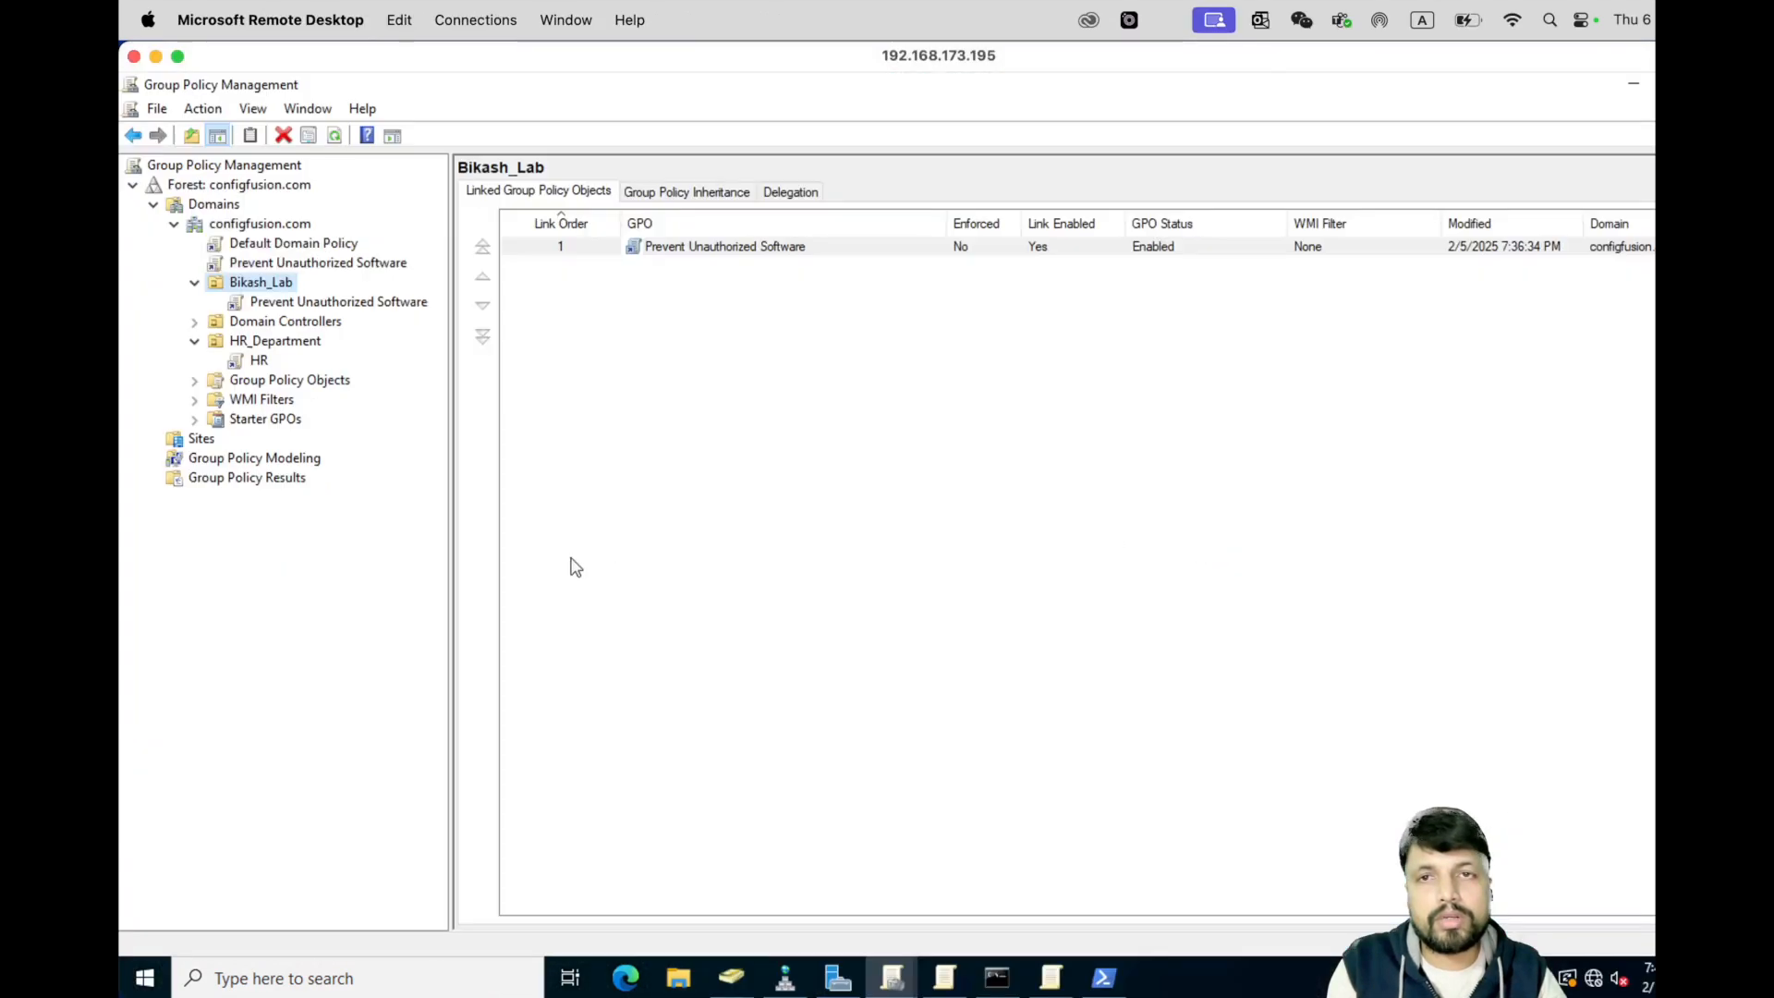
left_click(302, 975)
type("m")
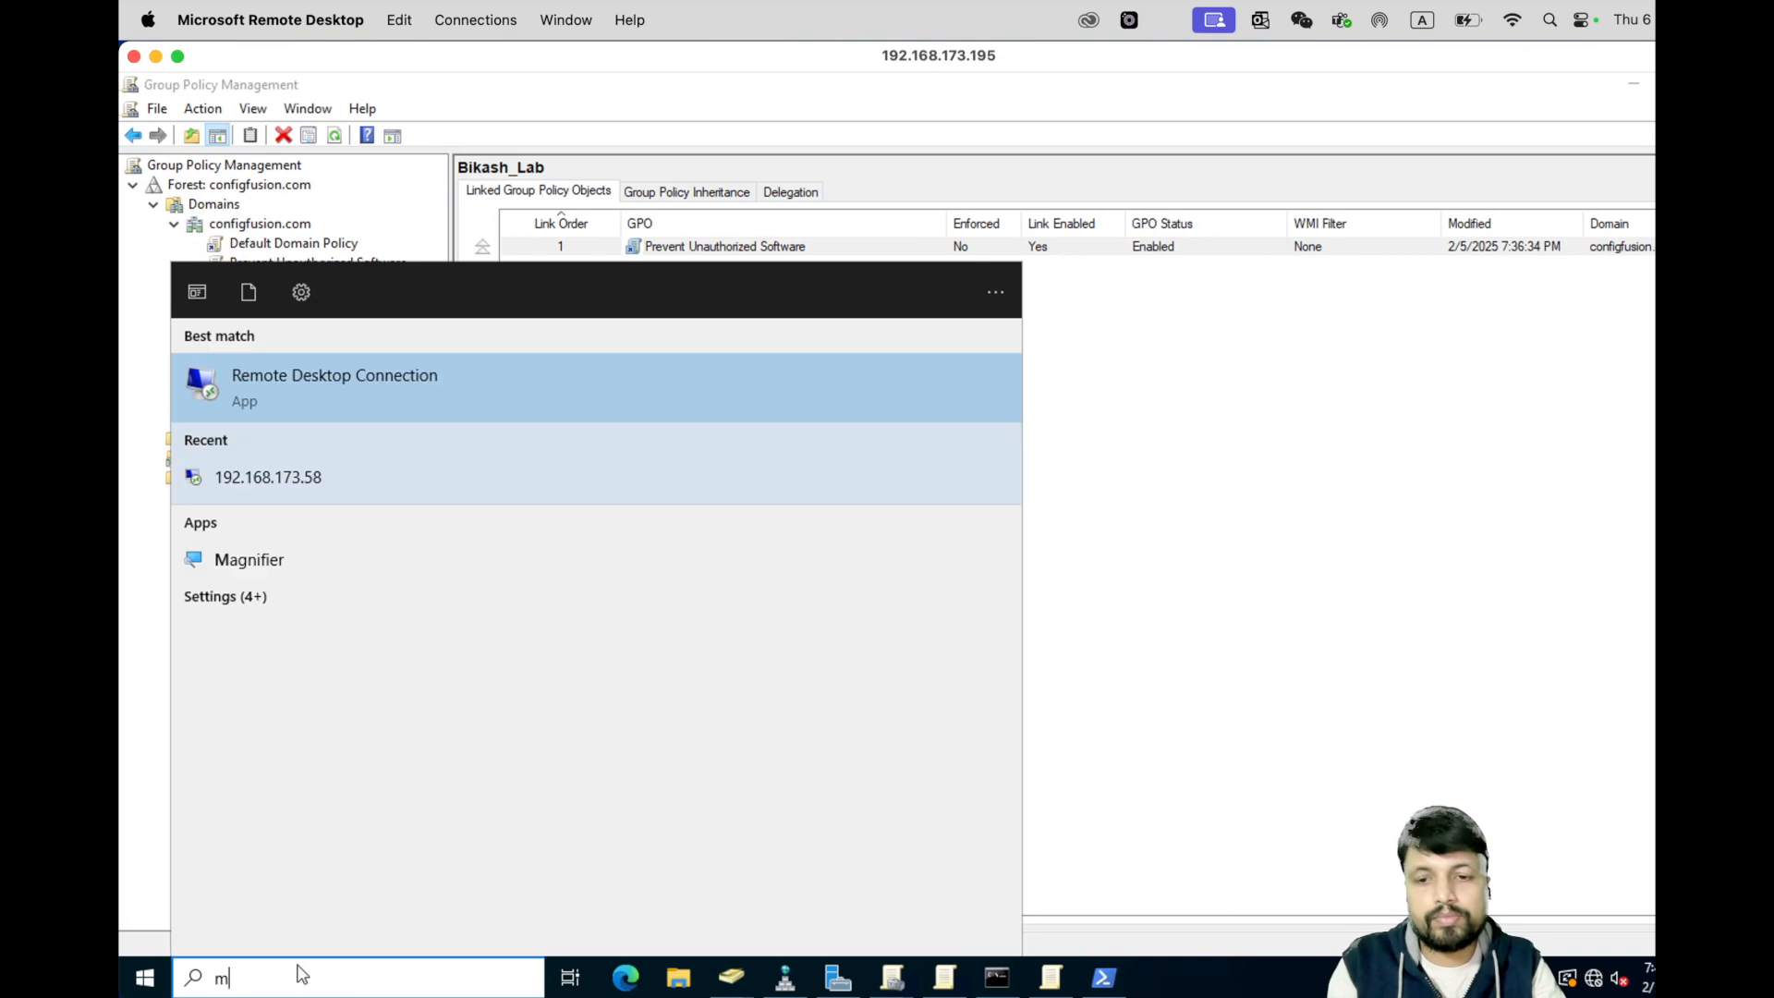
type("stsc")
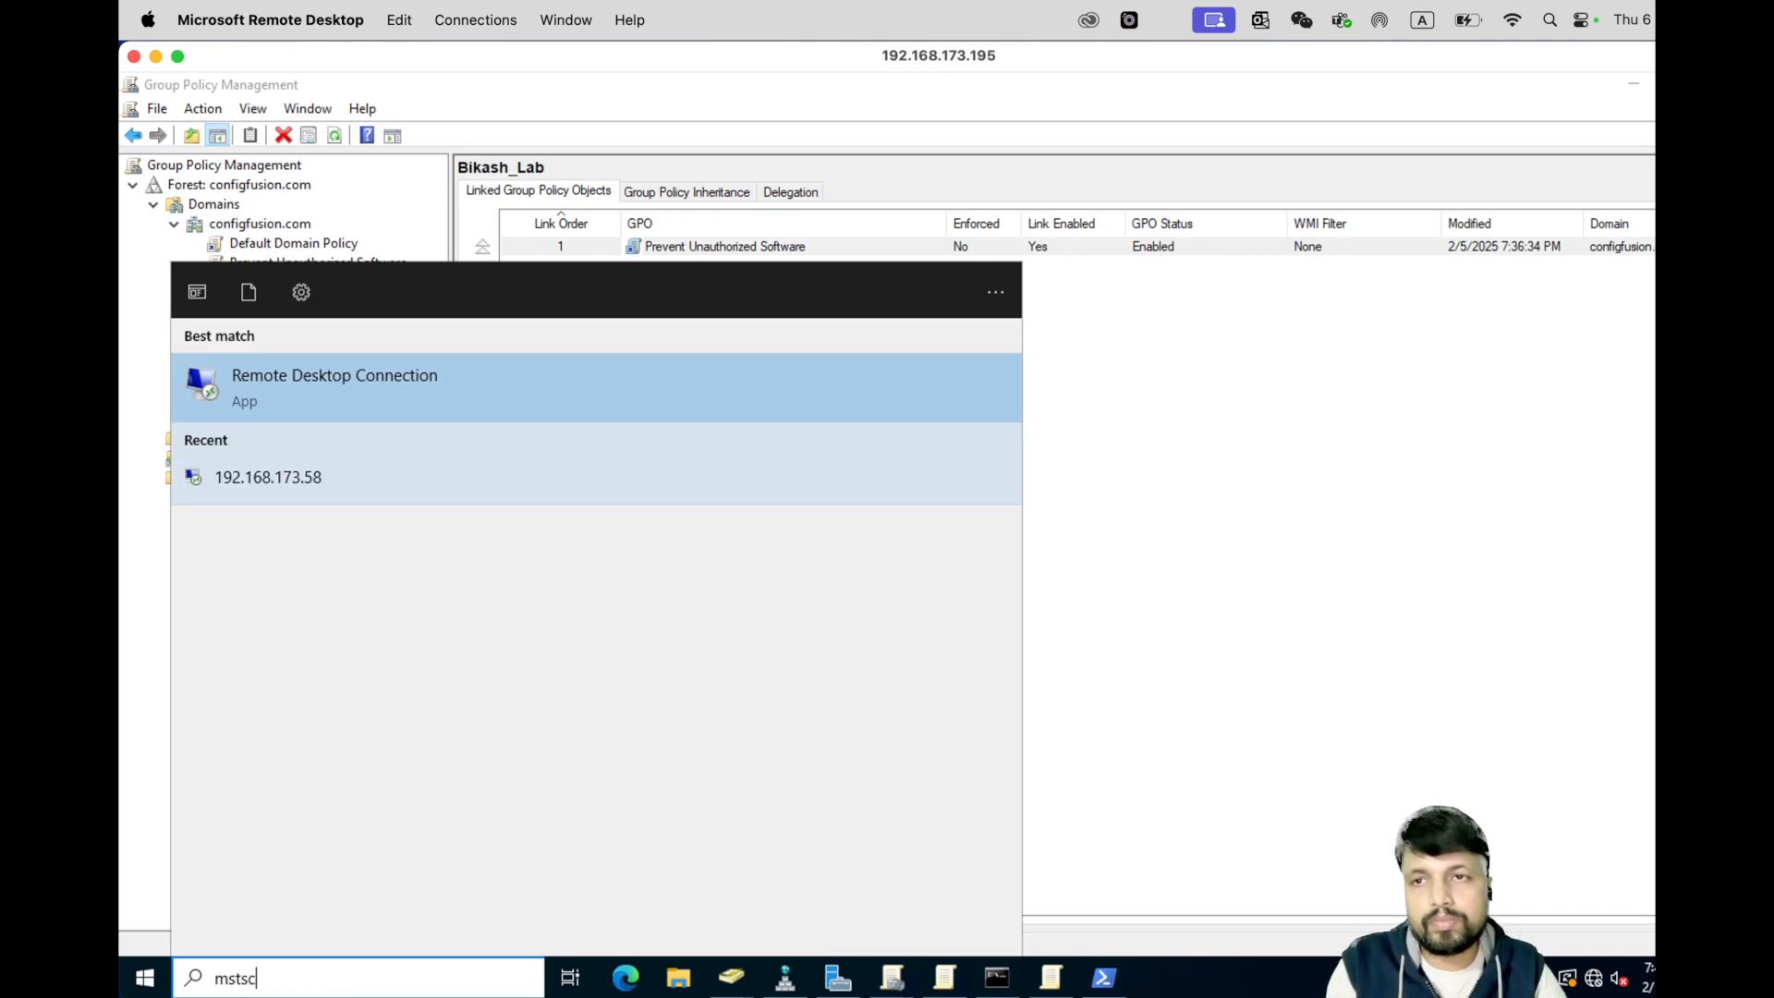
left_click(333, 499)
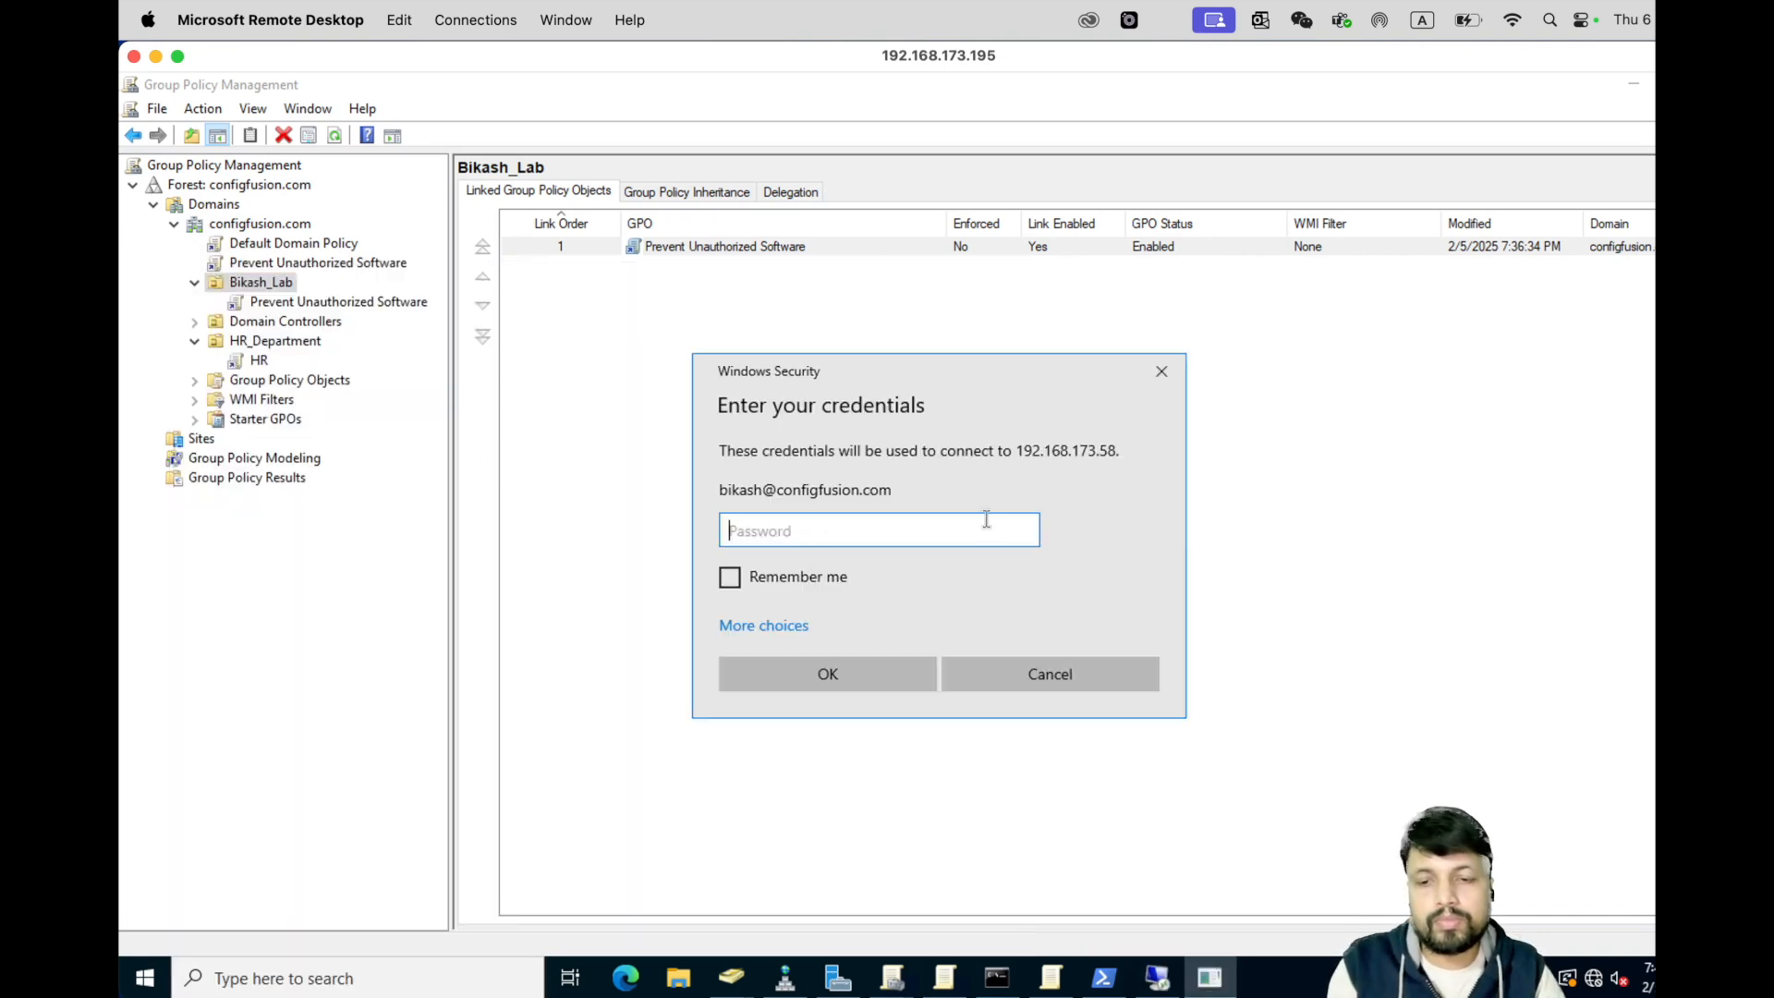
type("••")
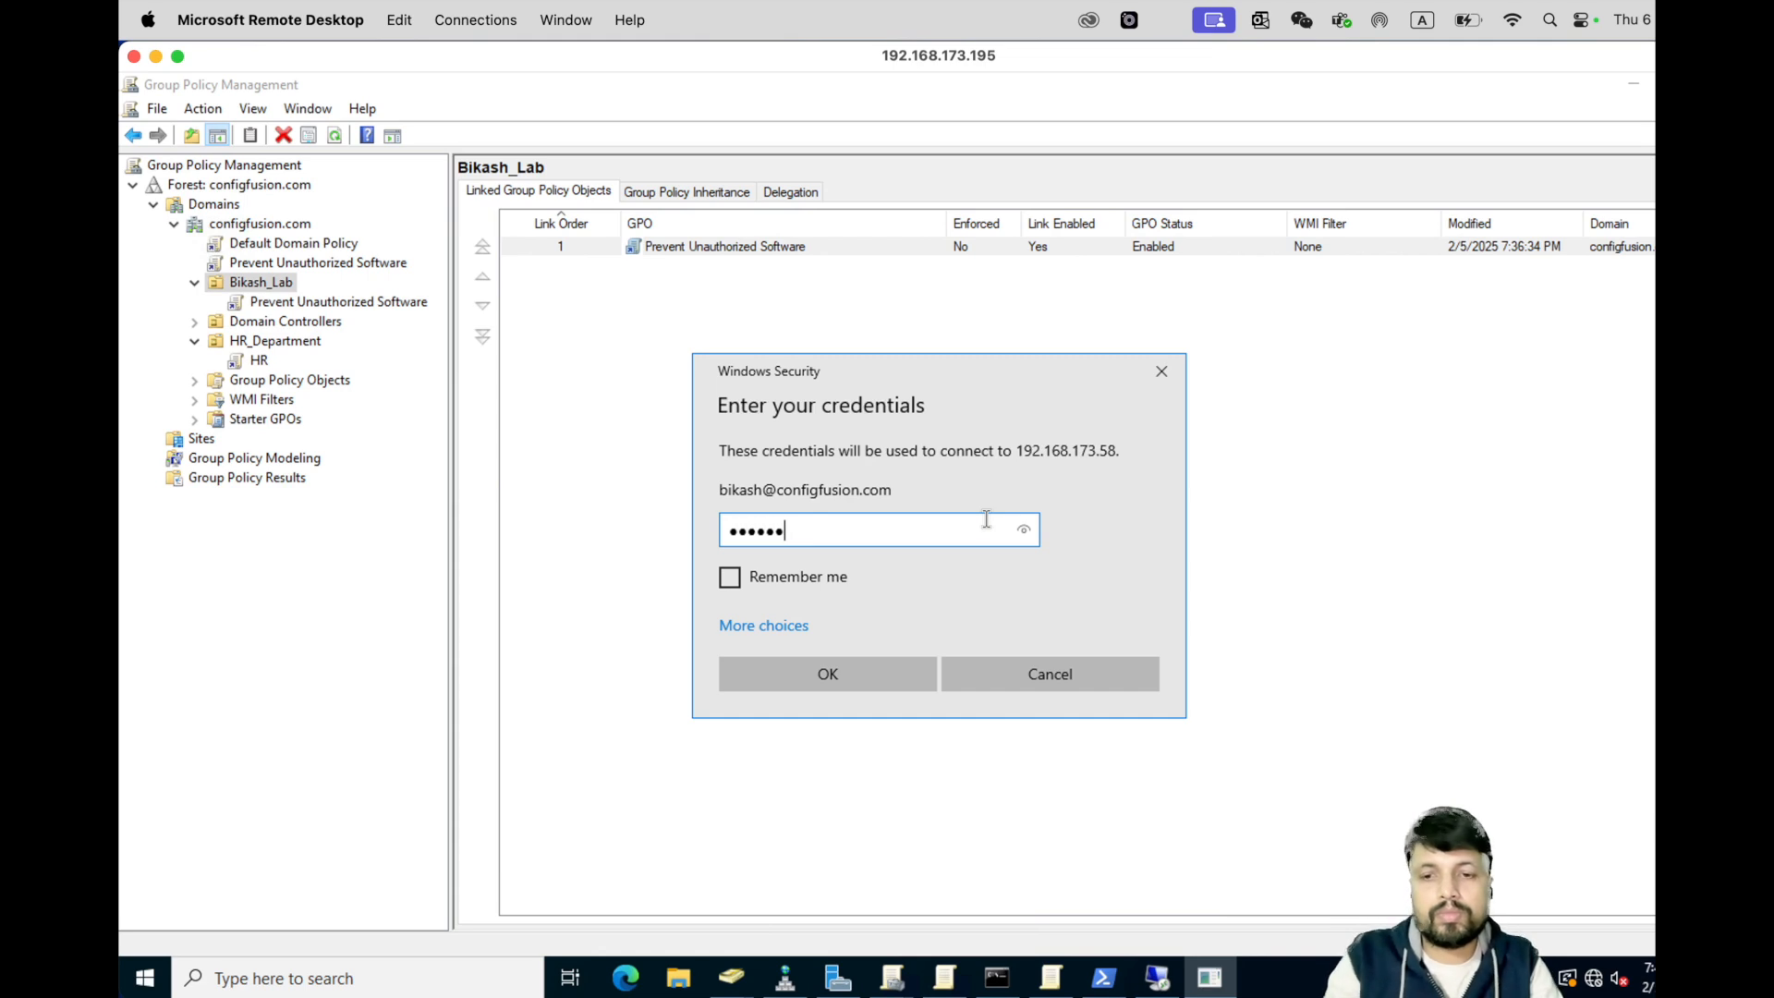
key("Return")
left_click(1011, 697)
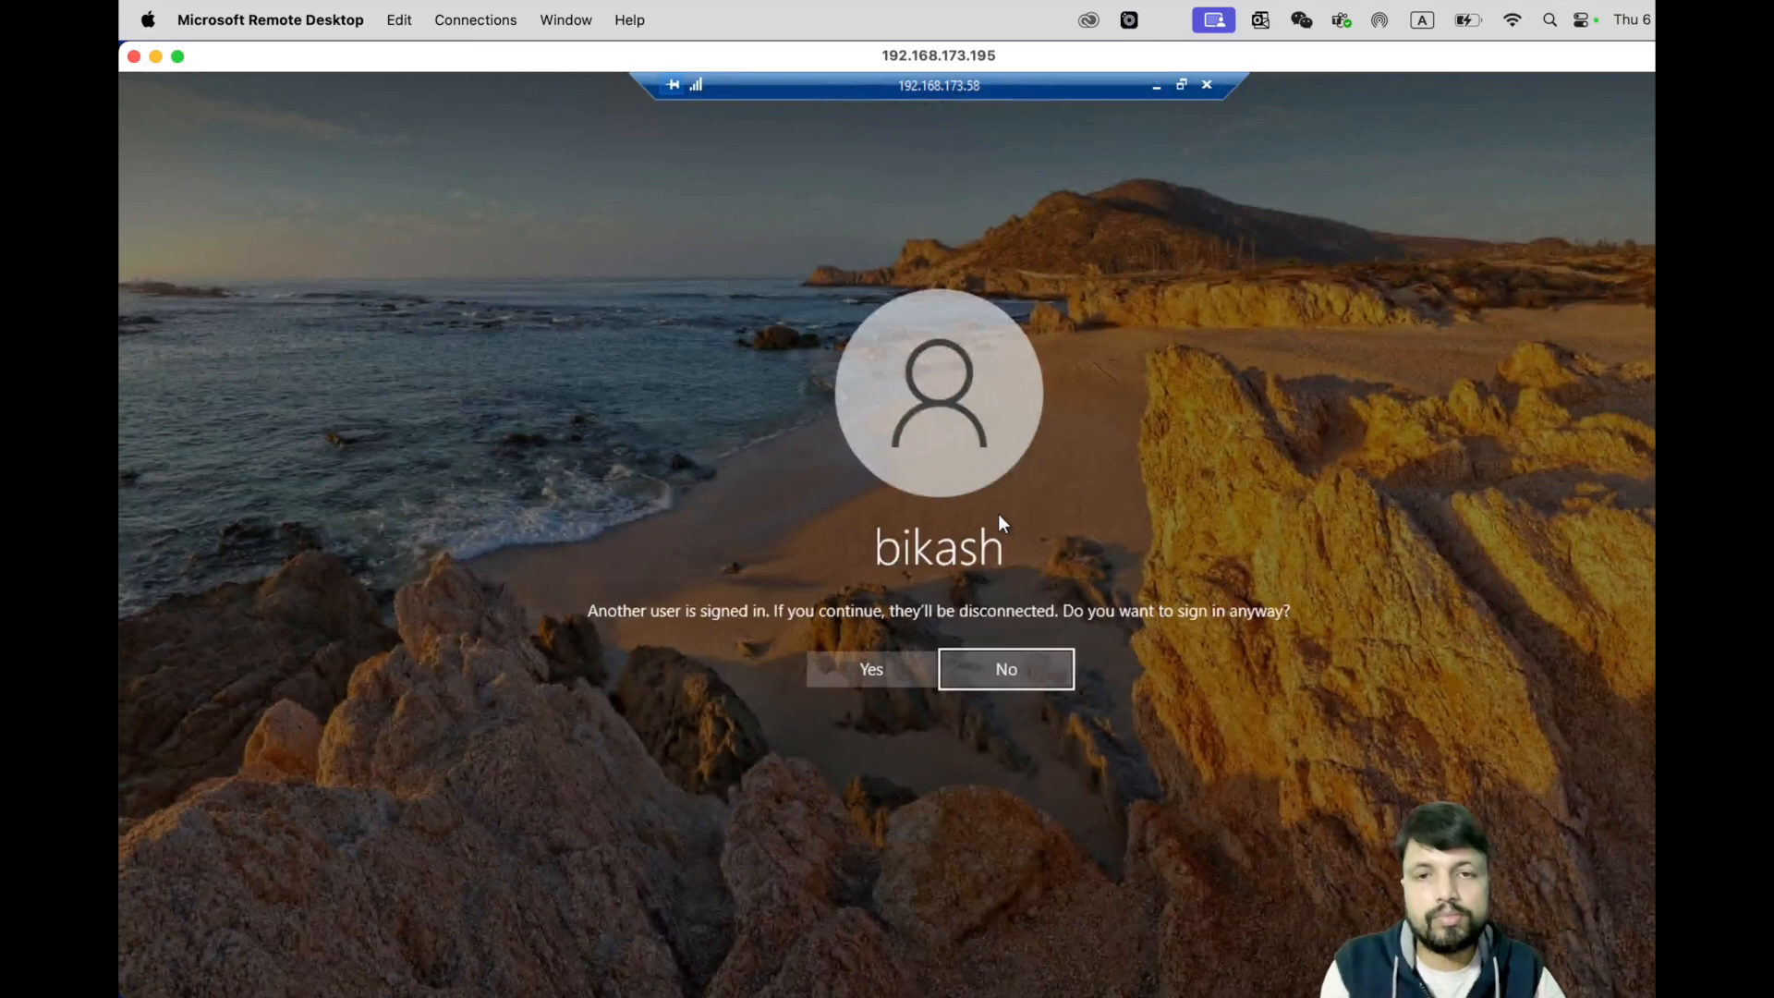
left_click(875, 669)
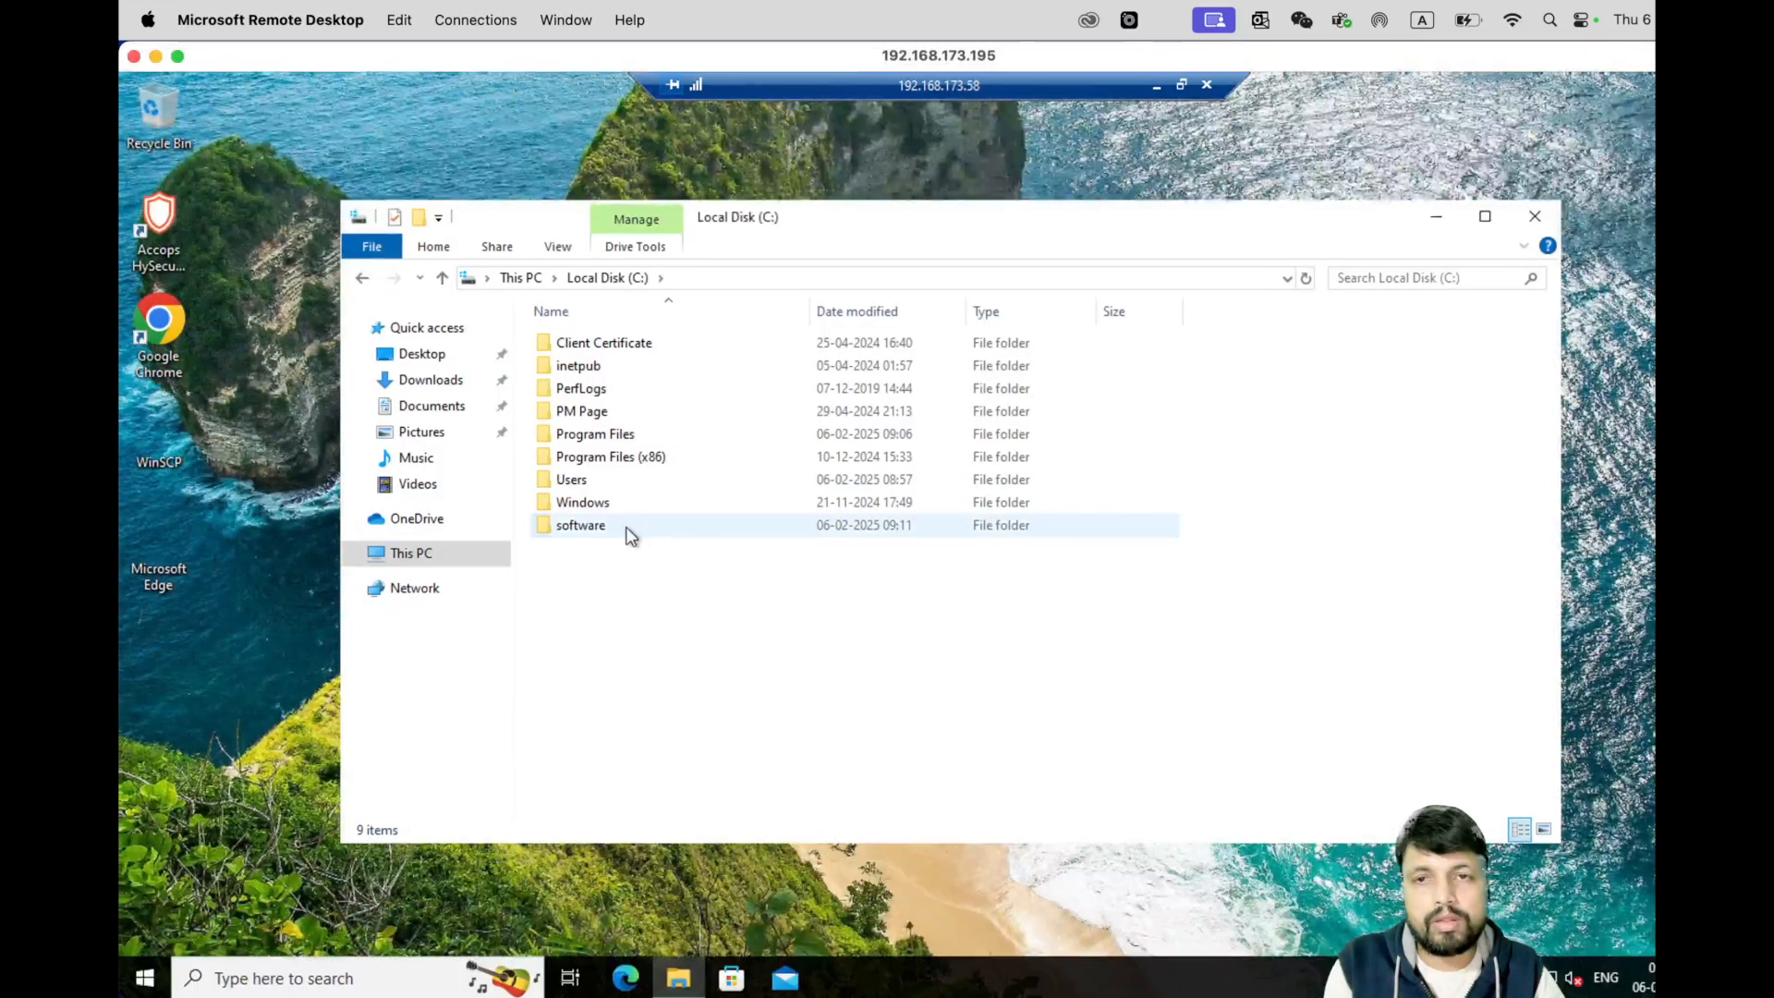
- Try running WinSCP-6.3.6-Setup and putty-64bit-0.82-installer from C:\software; both are blocked
double_click(598, 525)
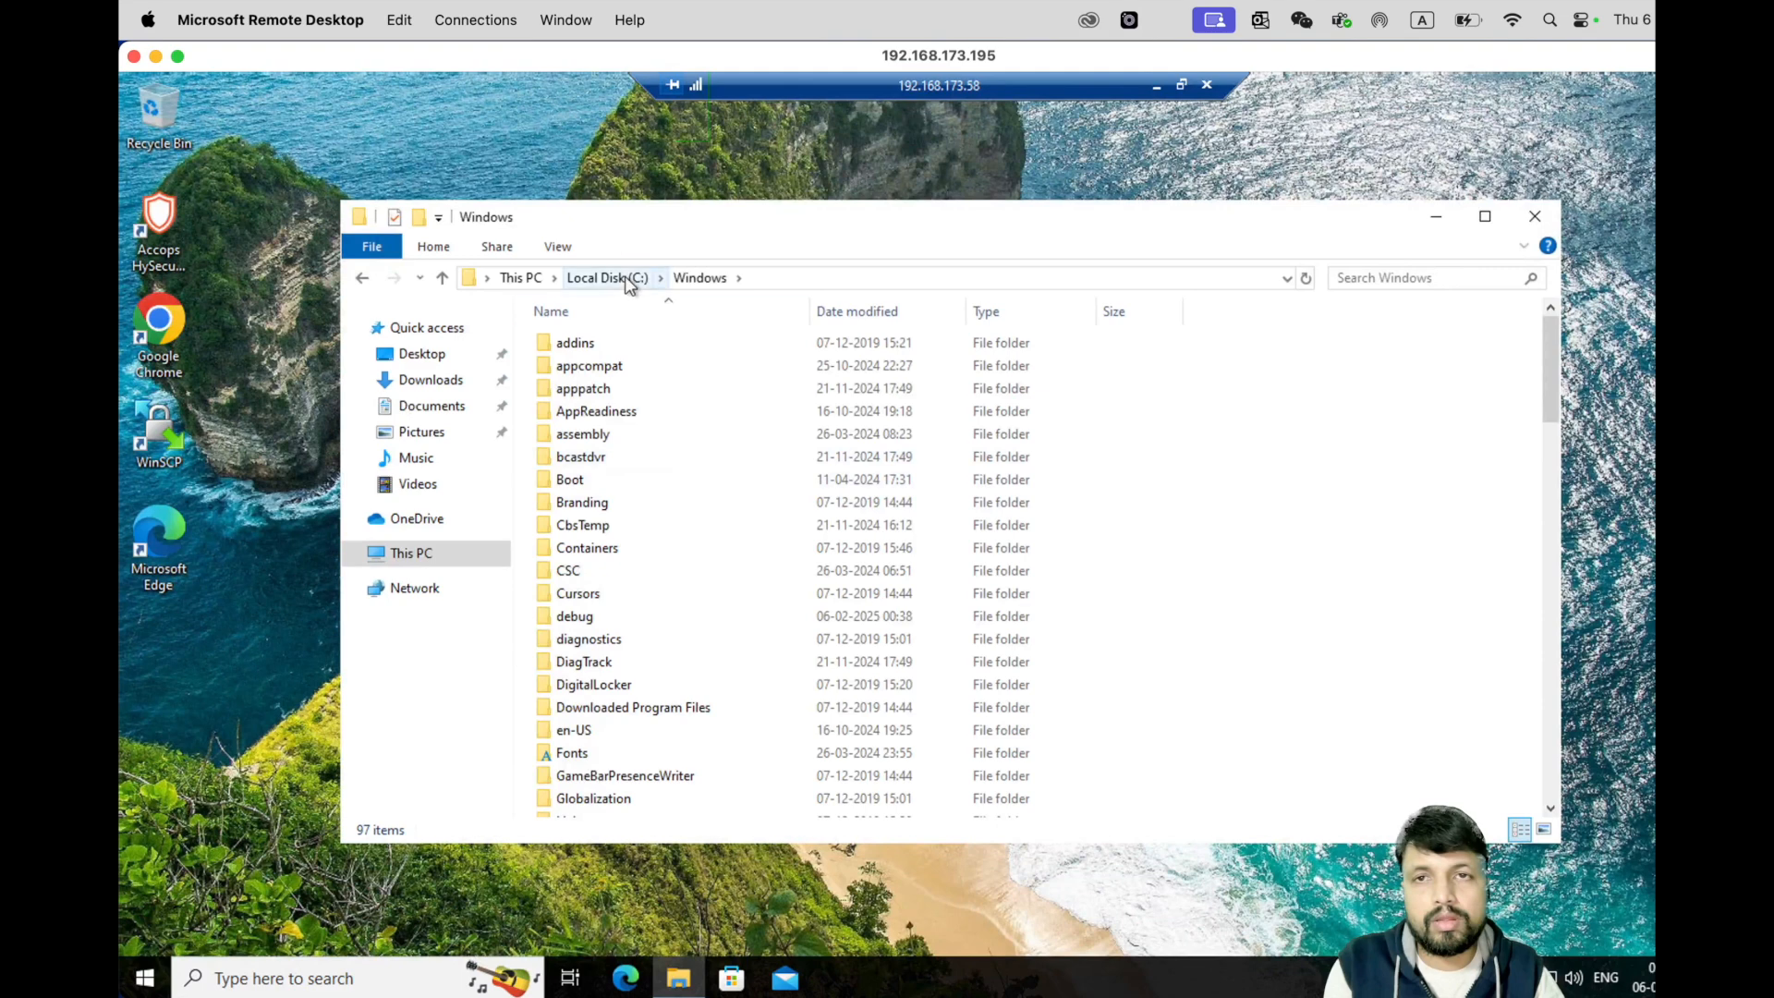
left_click(610, 278)
double_click(592, 478)
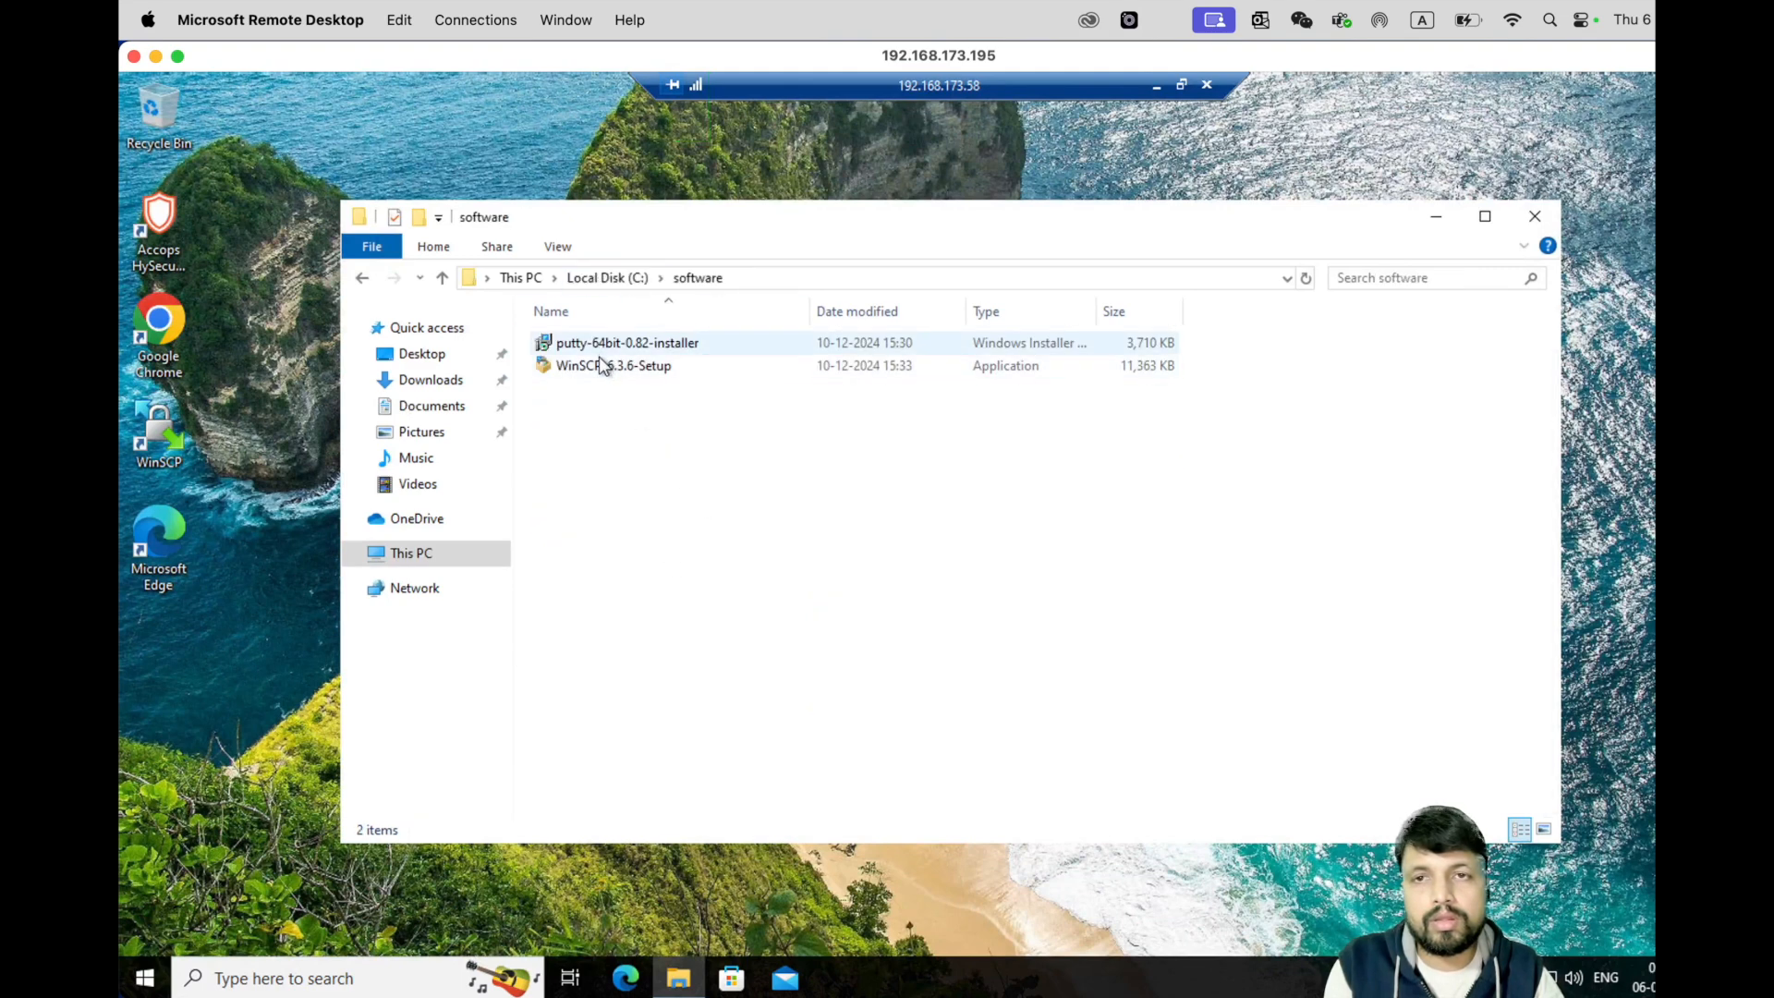
left_click(596, 366)
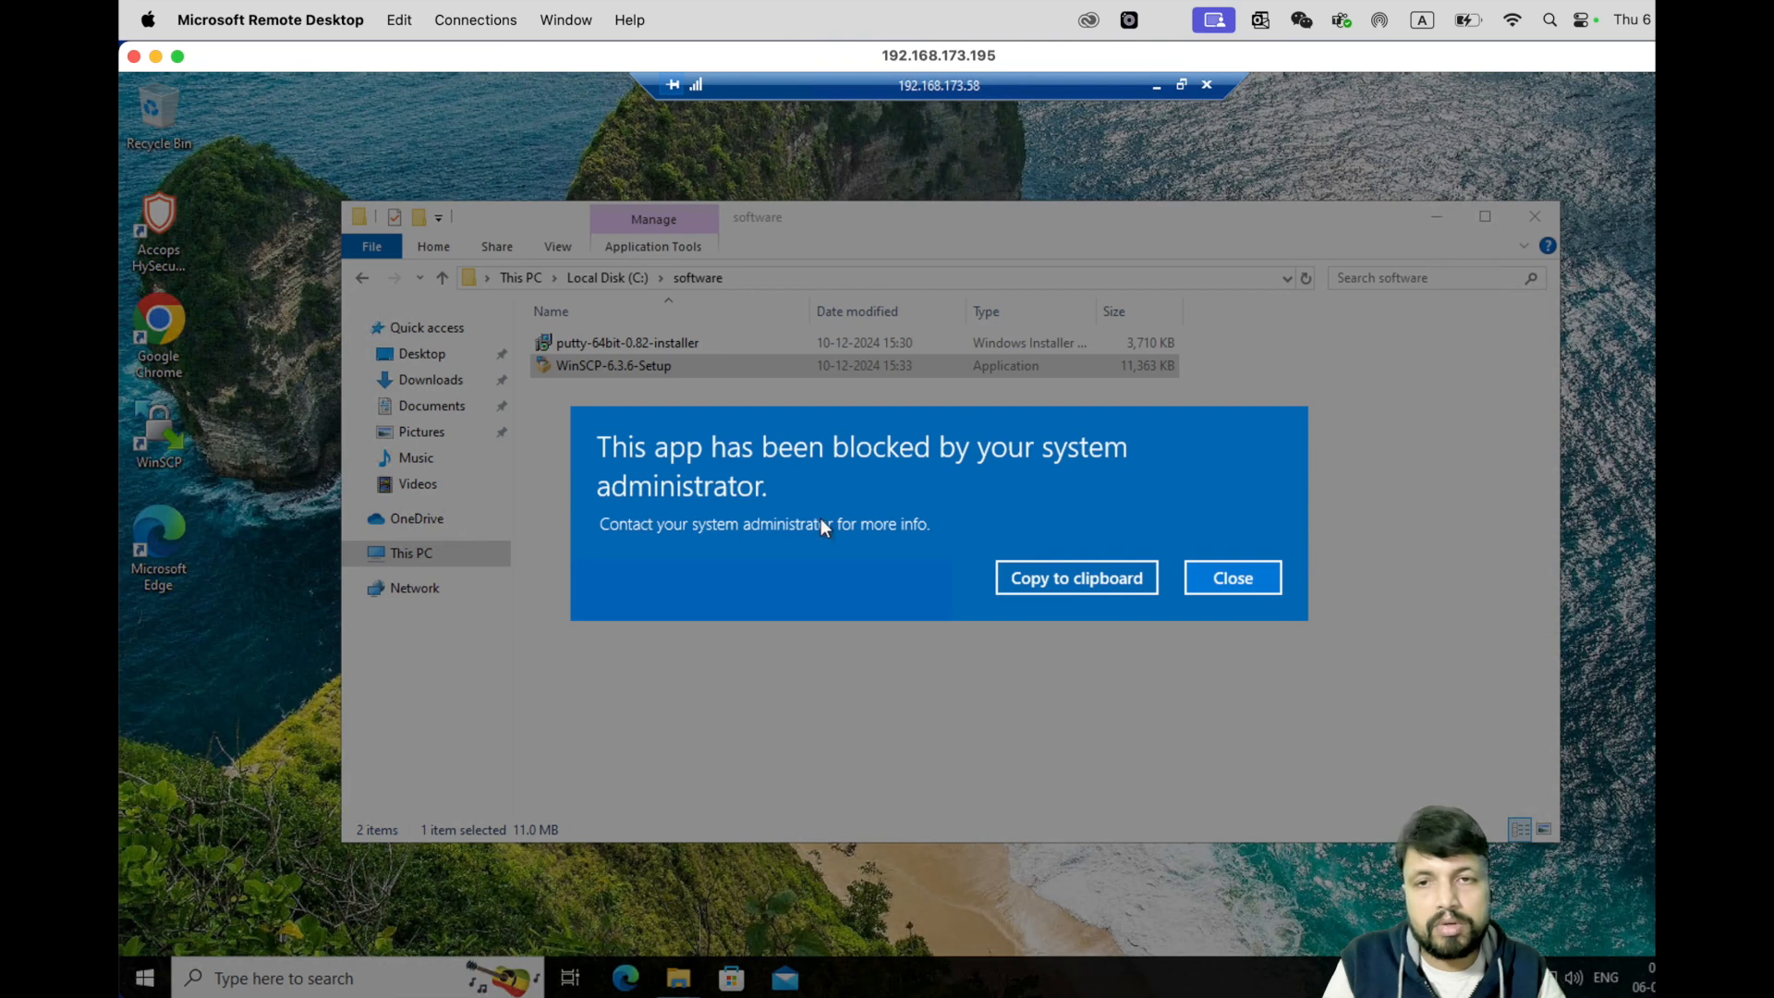
left_click(1224, 579)
double_click(634, 344)
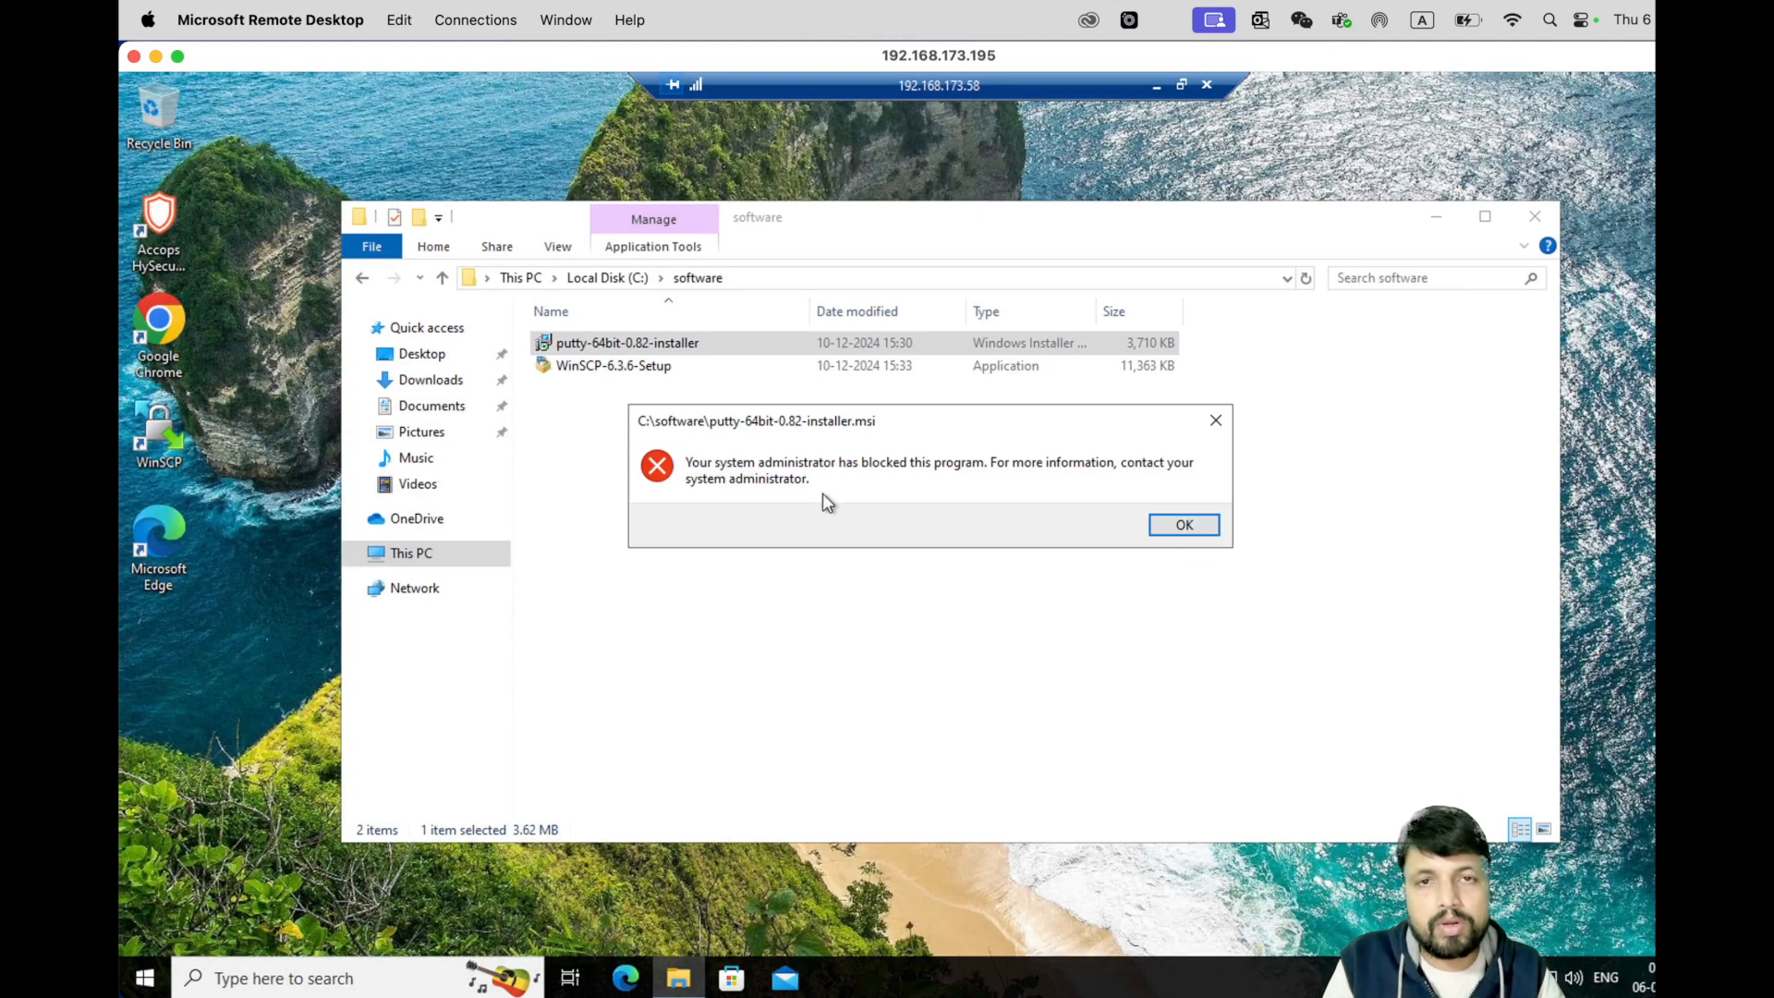
left_click(1179, 524)
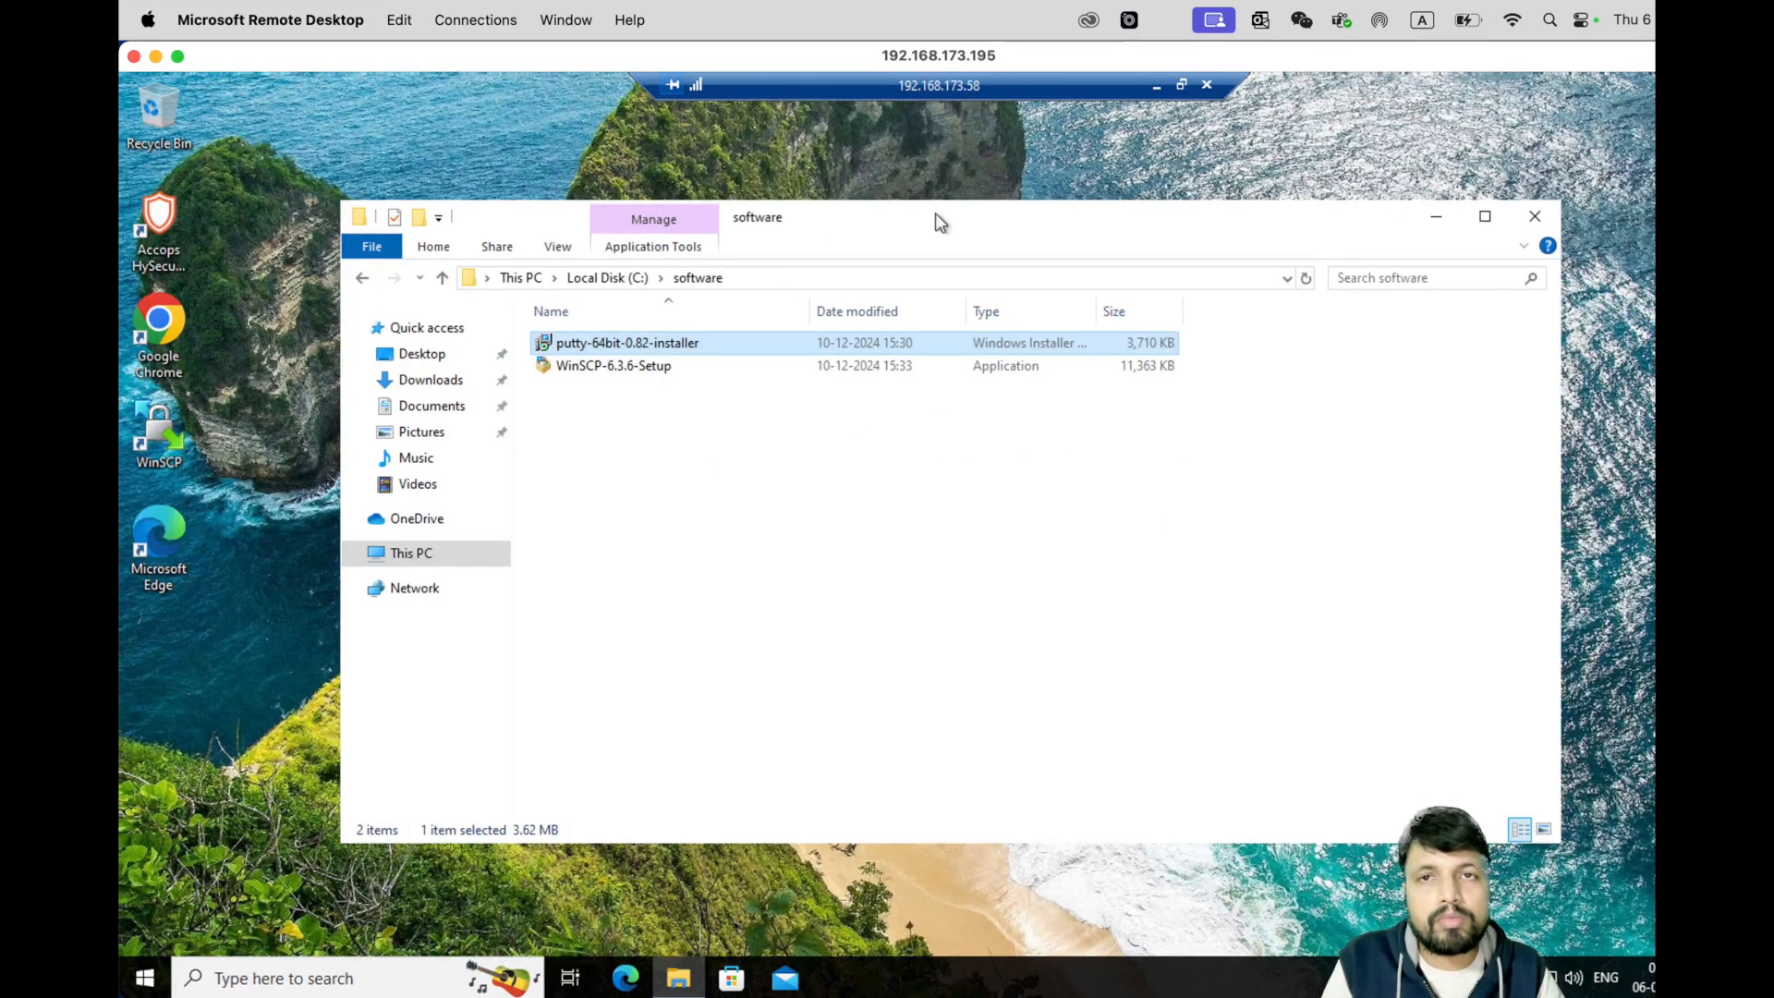
left_click_drag(937, 216, 808, 137)
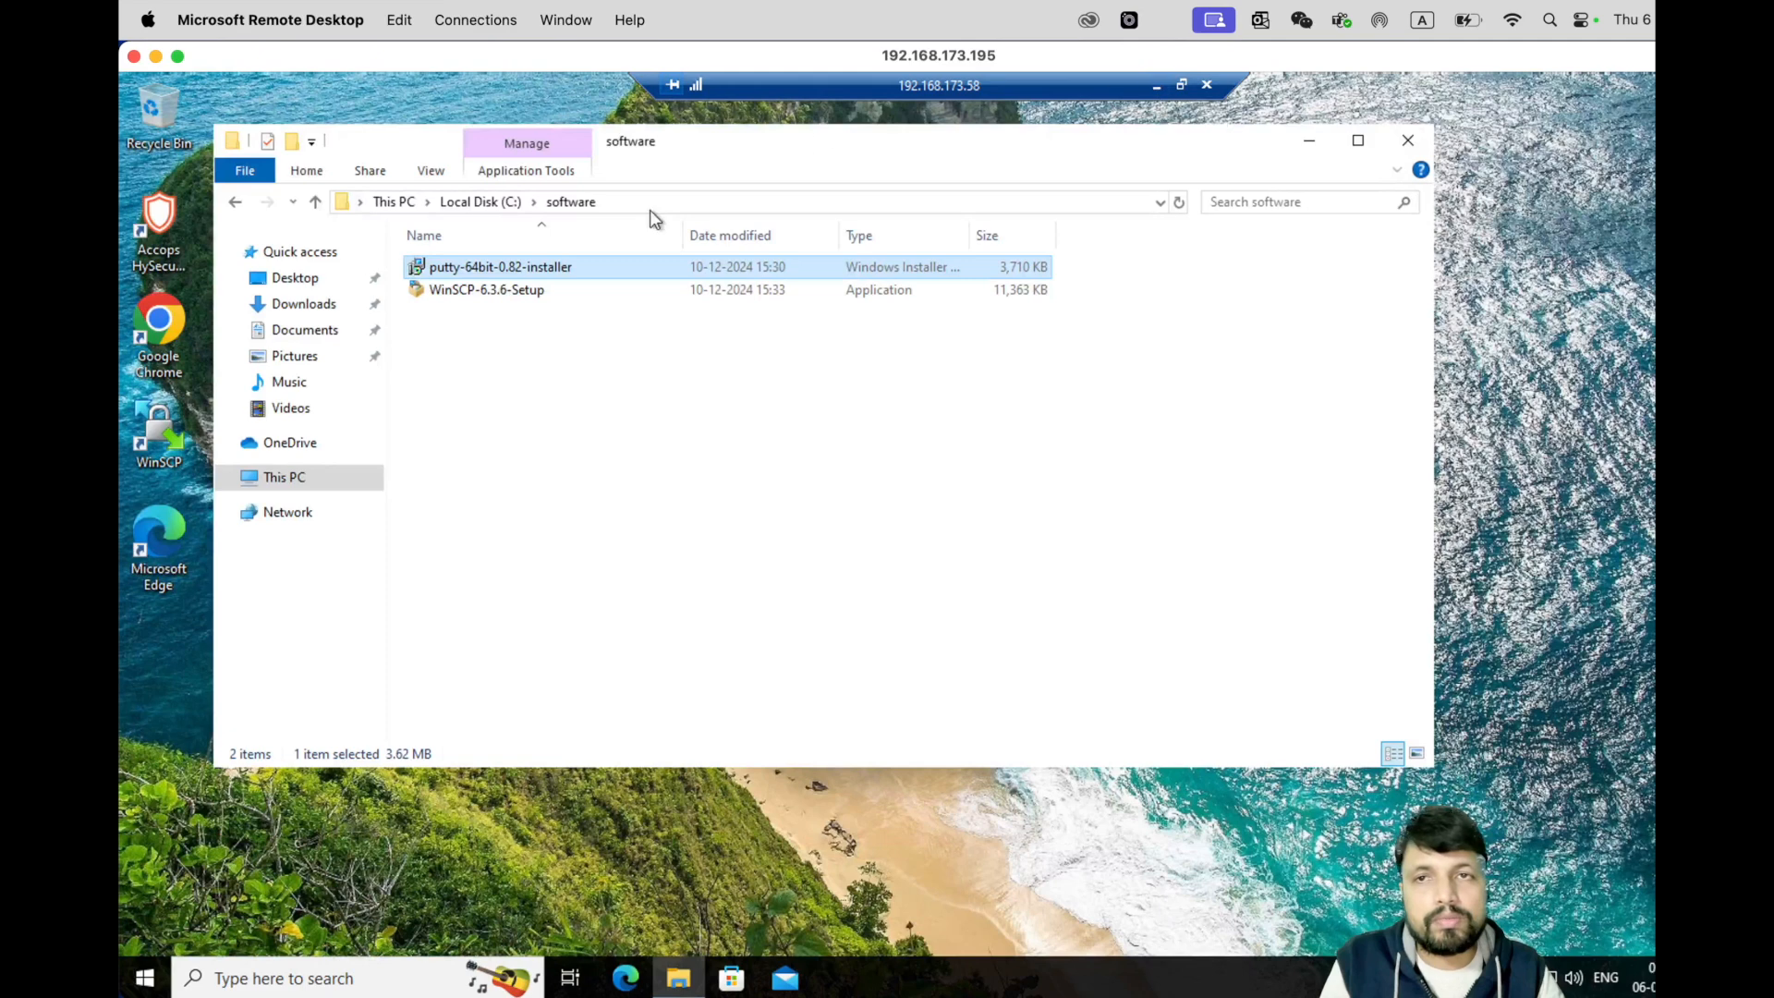
- Copy the PuTTY installer into C:\Program Files\Approved_Software and run it from there
right_click(506, 266)
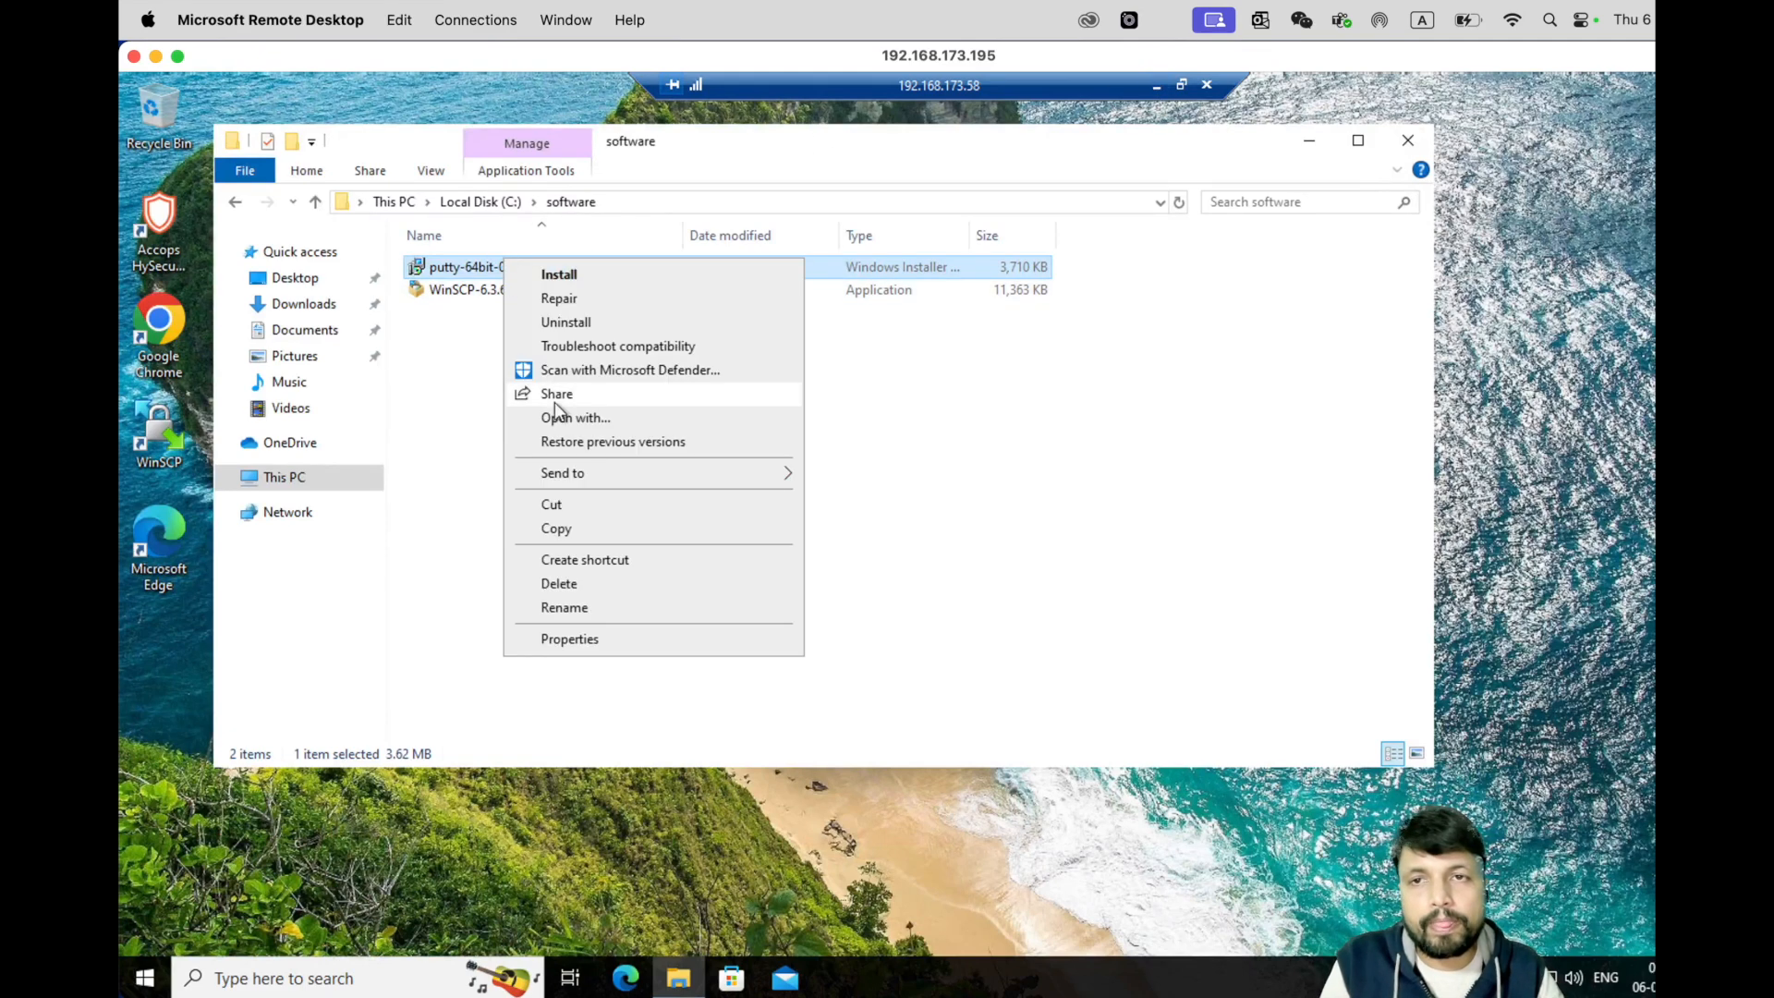
left_click(579, 523)
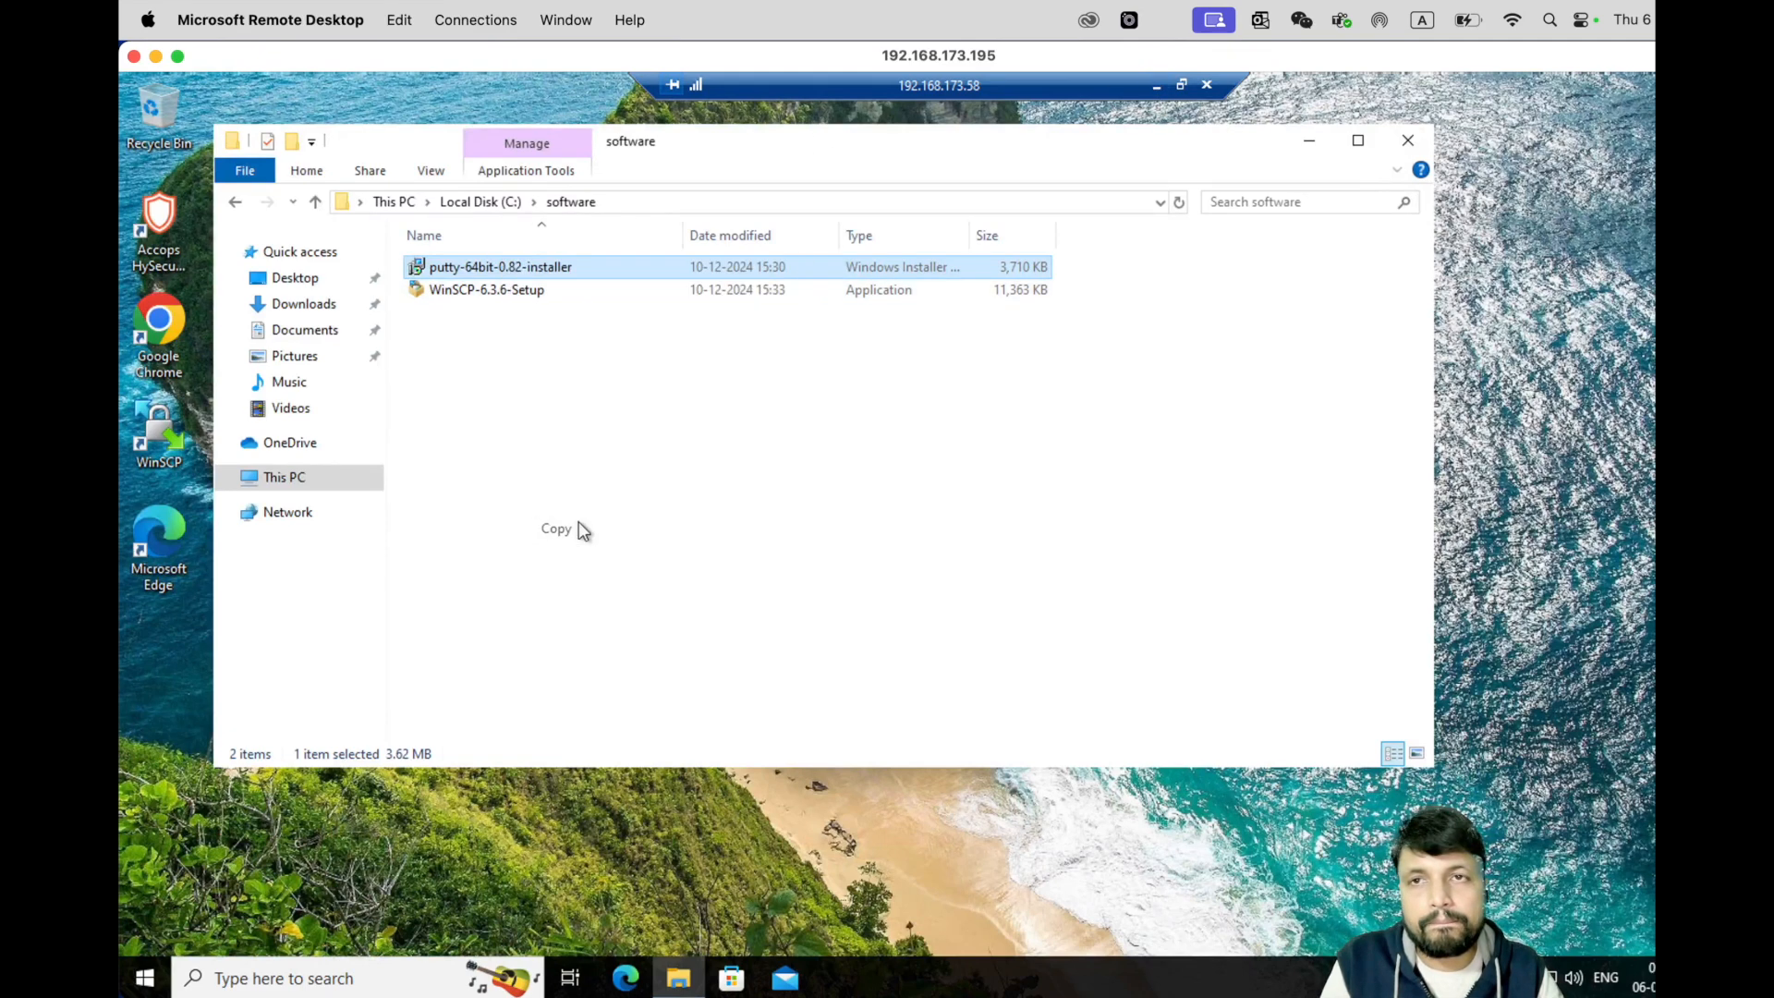
left_click(492, 201)
double_click(471, 360)
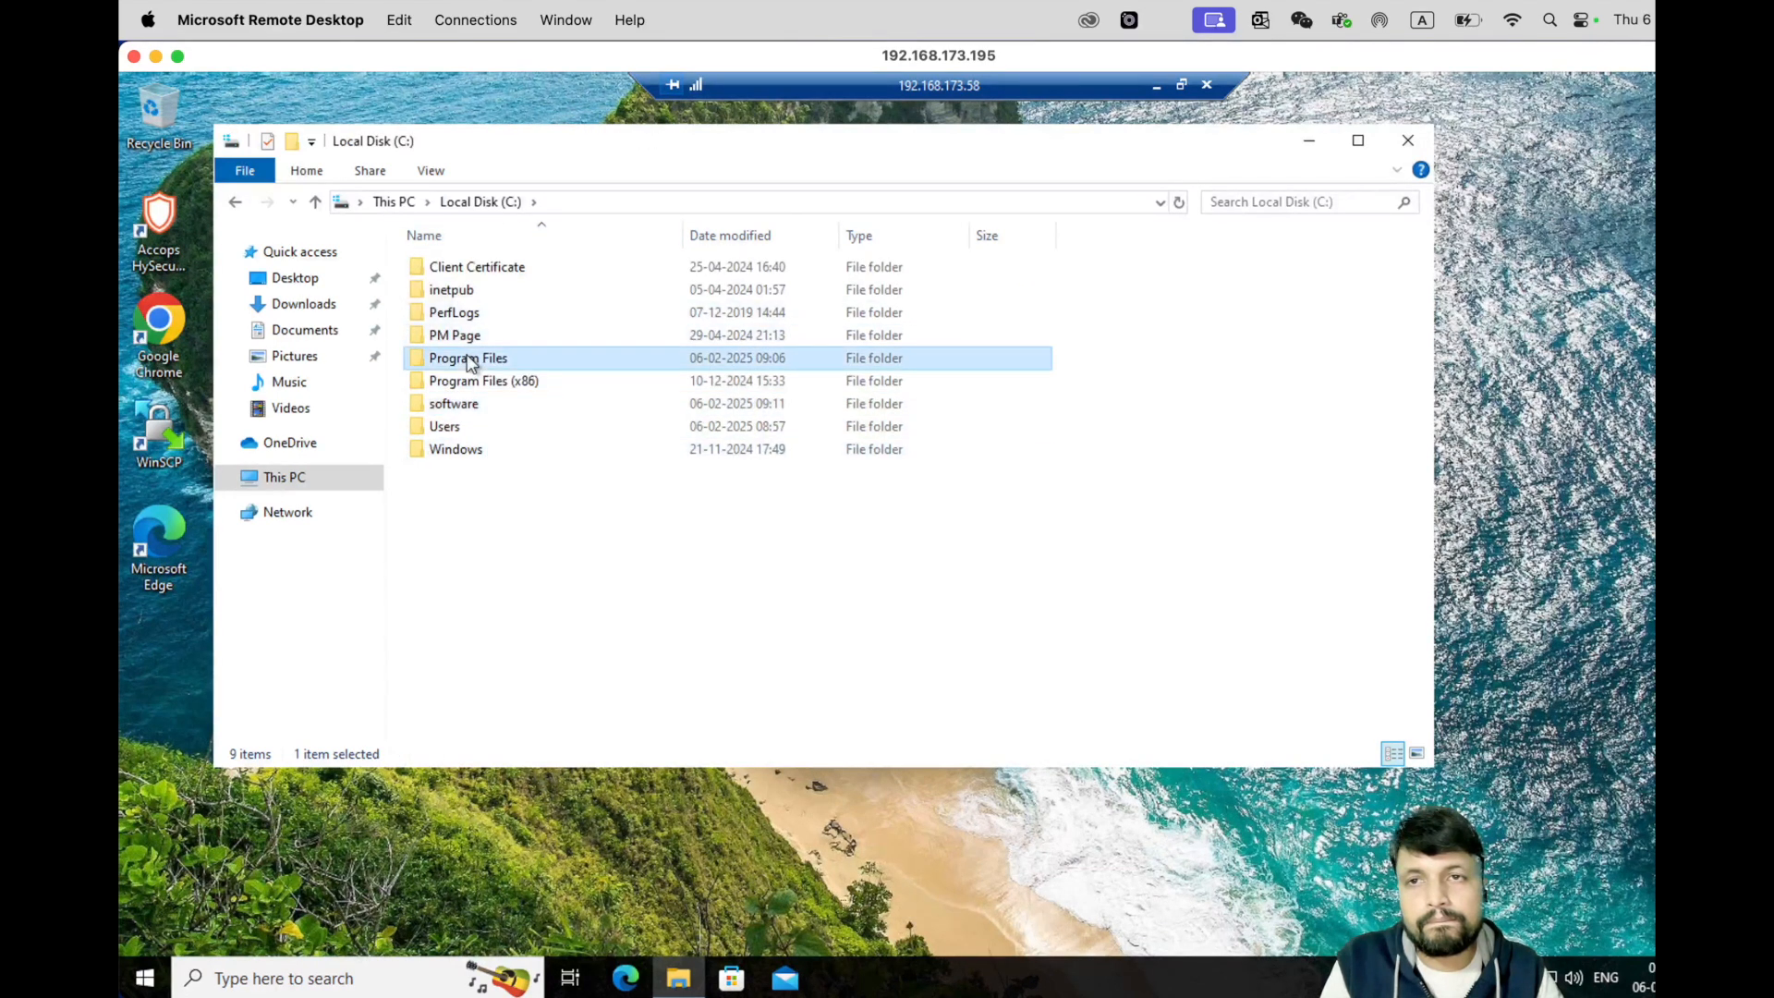
scroll(517, 591, "down", 1)
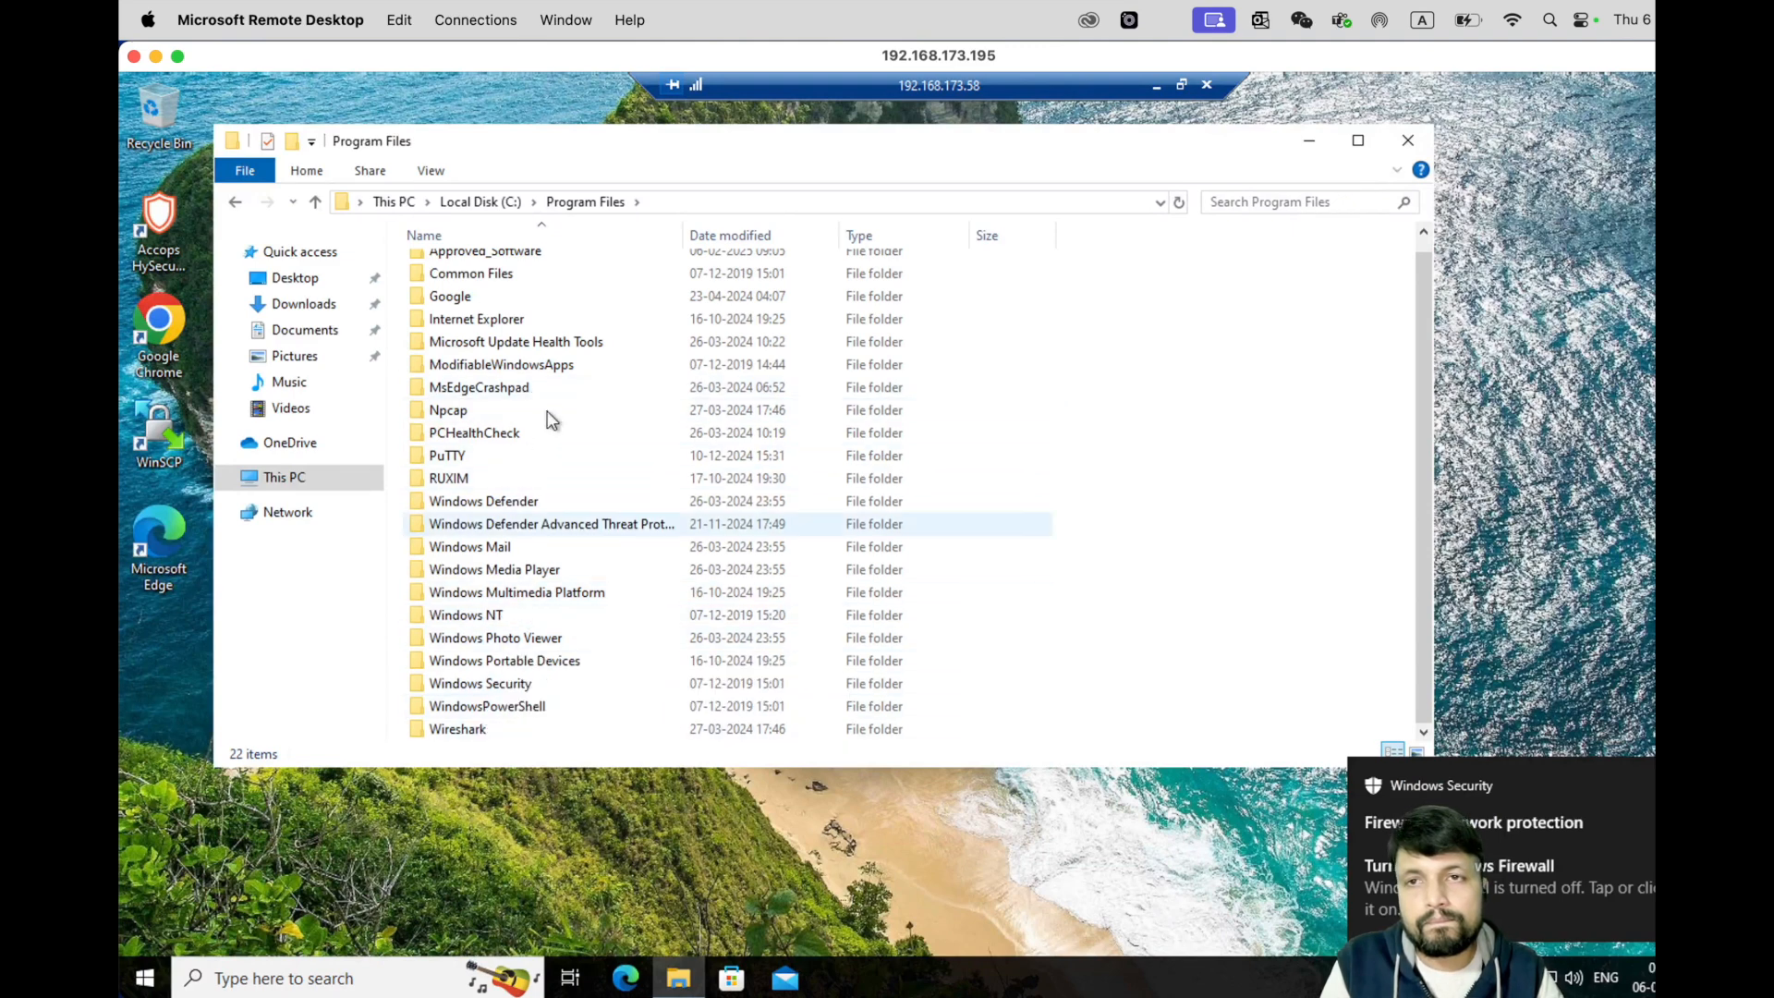
scroll(549, 420, "up", 1)
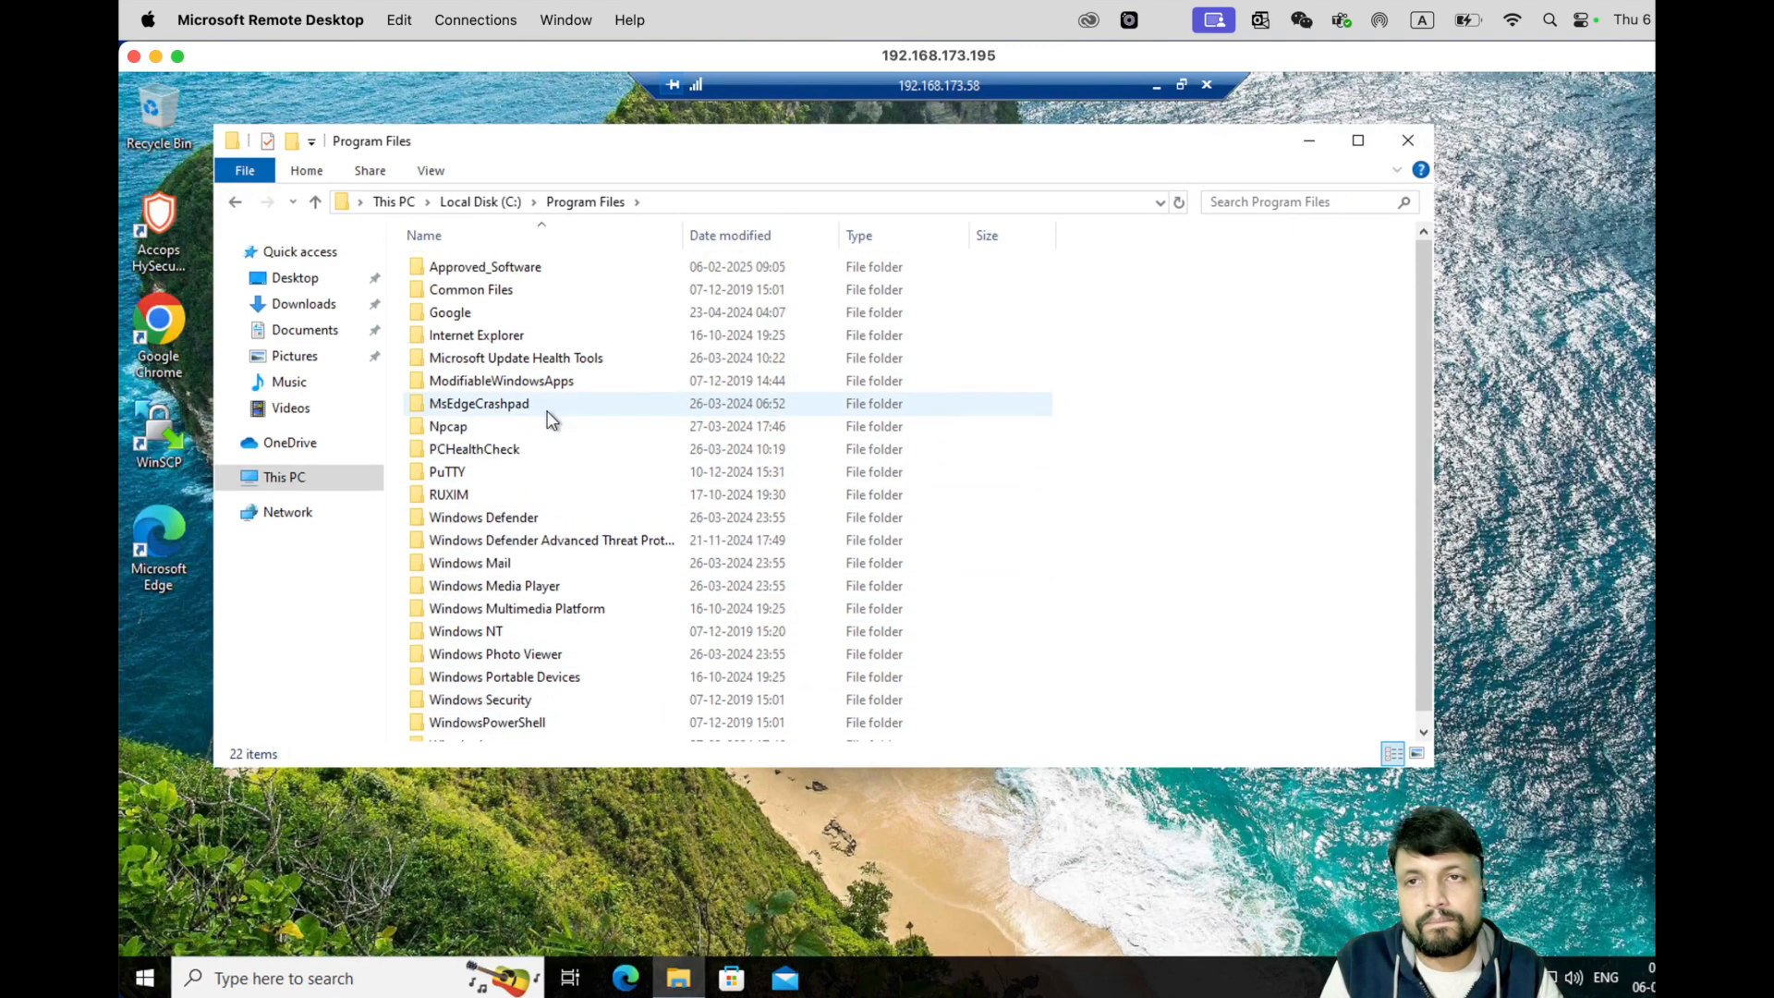
double_click(500, 271)
right_click(544, 352)
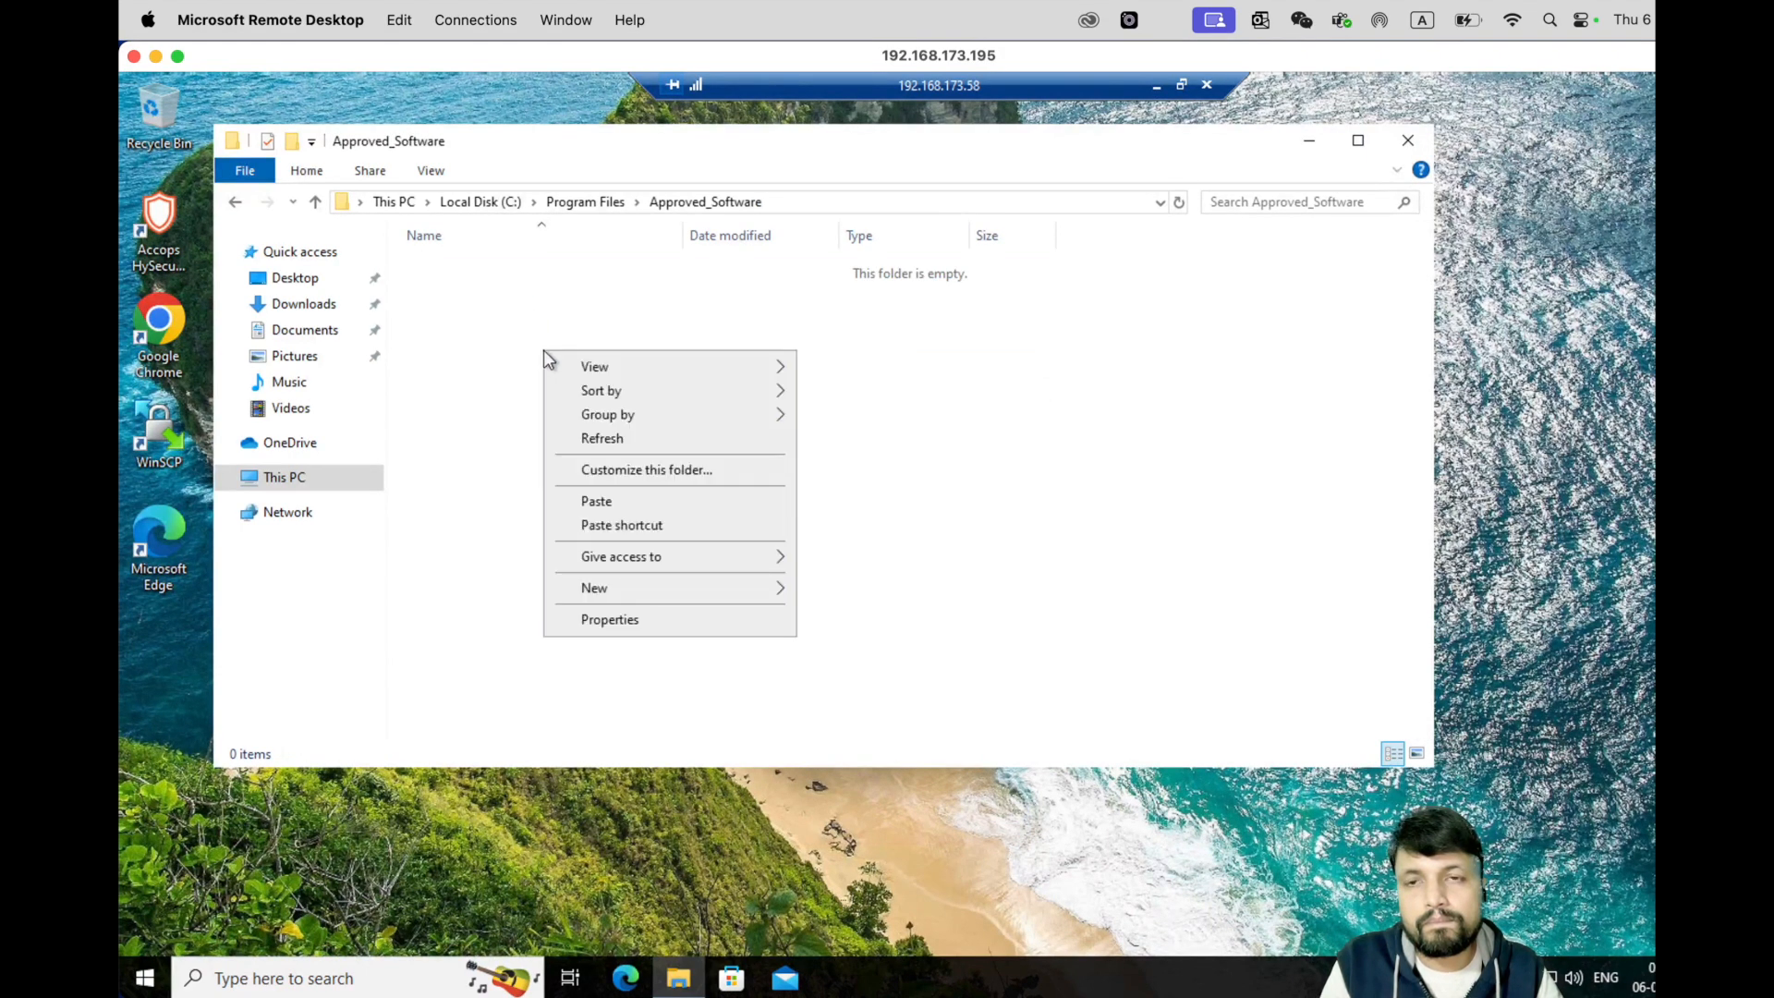
left_click(596, 501)
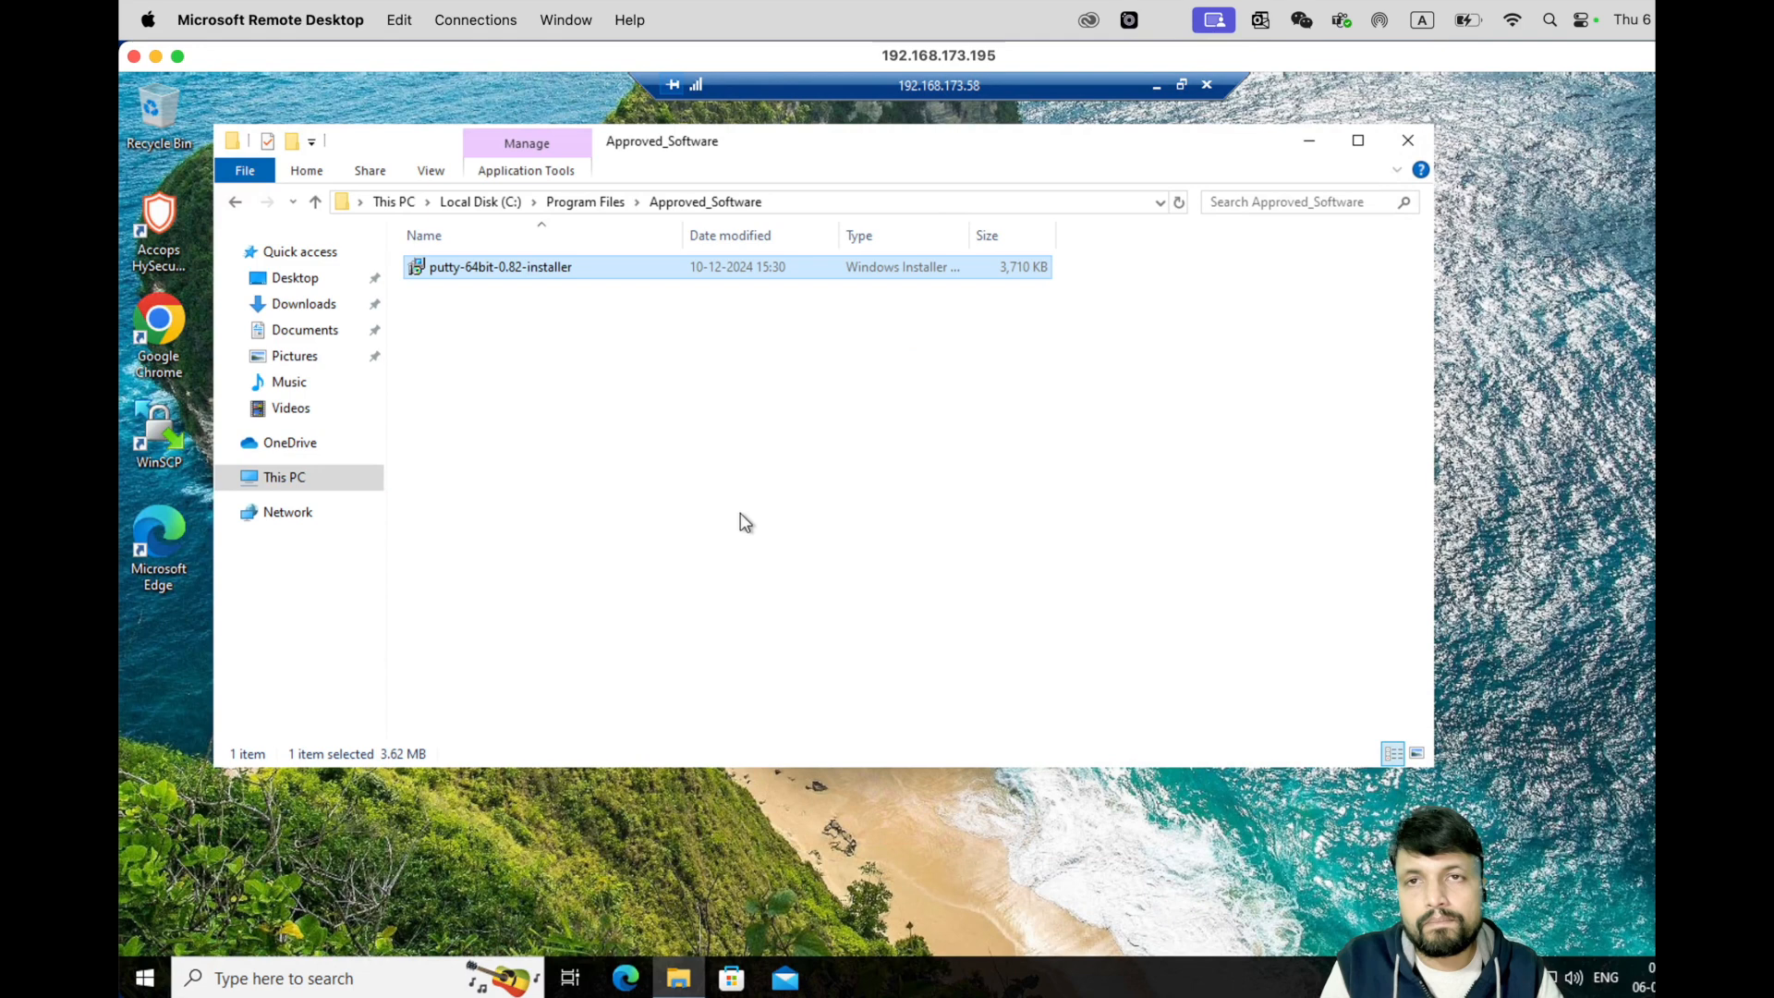
double_click(484, 268)
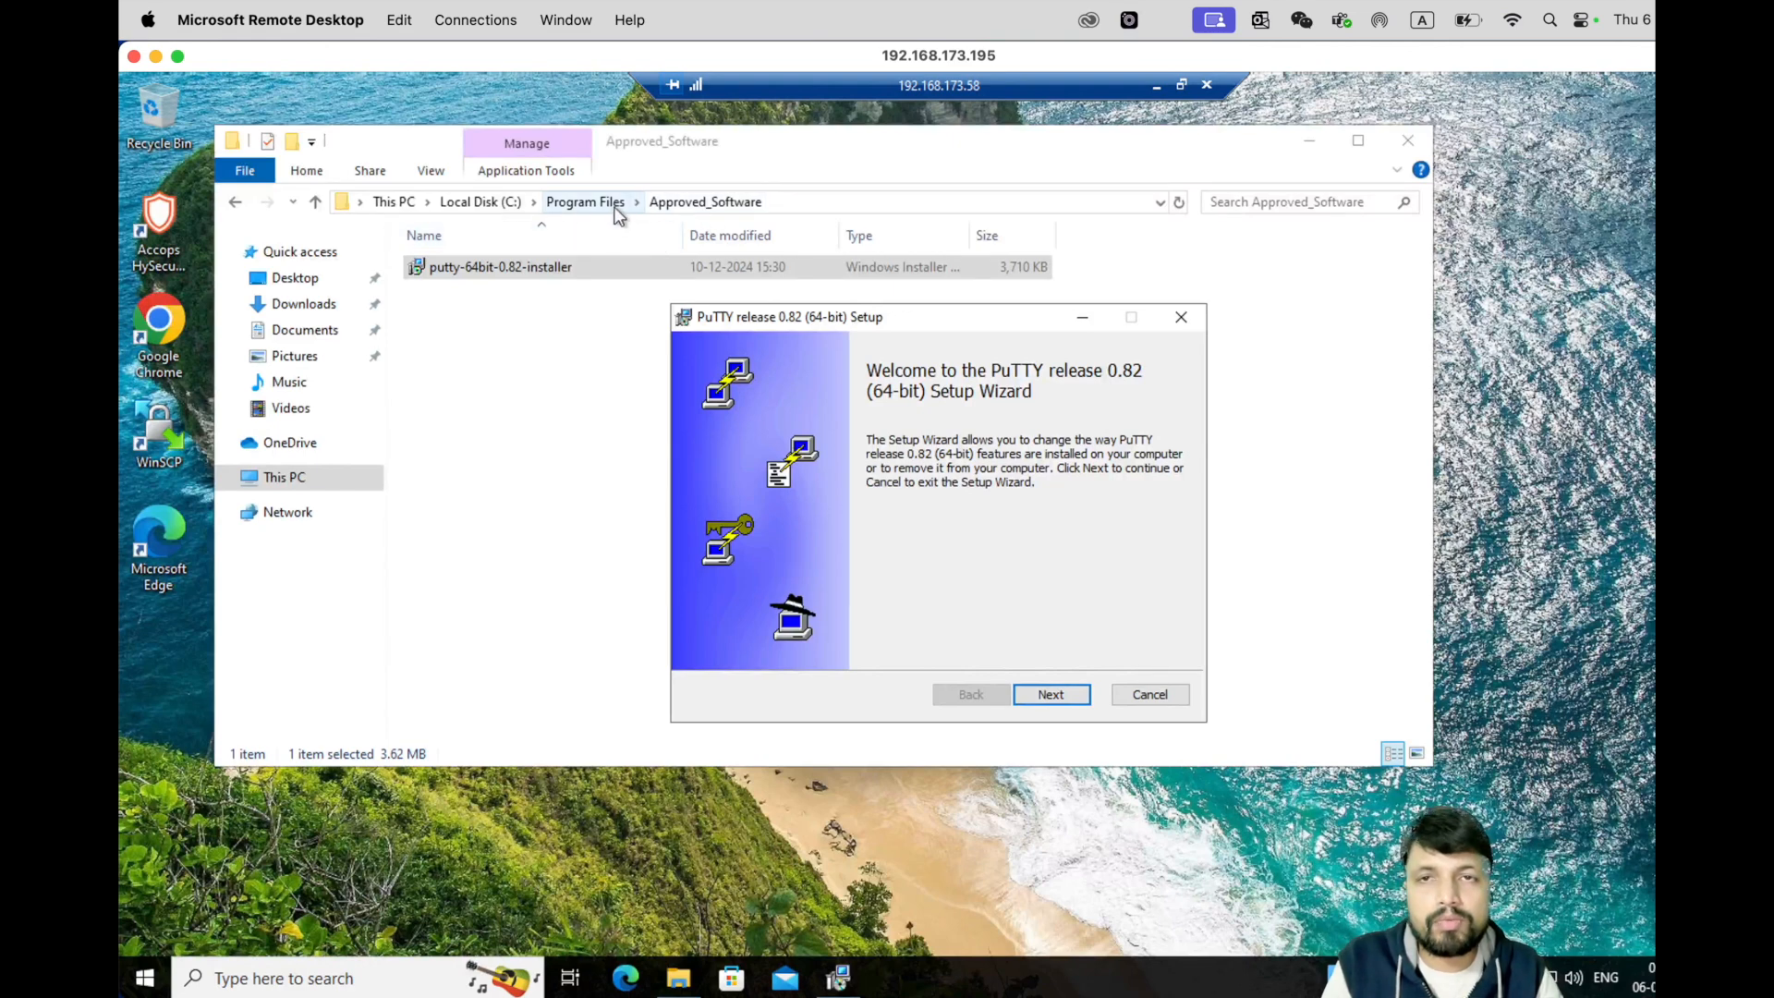
- Advance the PuTTY 0.82 wizard past the welcome page, cancel setup, and close Approved_Software
left_click(690, 213)
left_click(989, 523)
left_click(1062, 695)
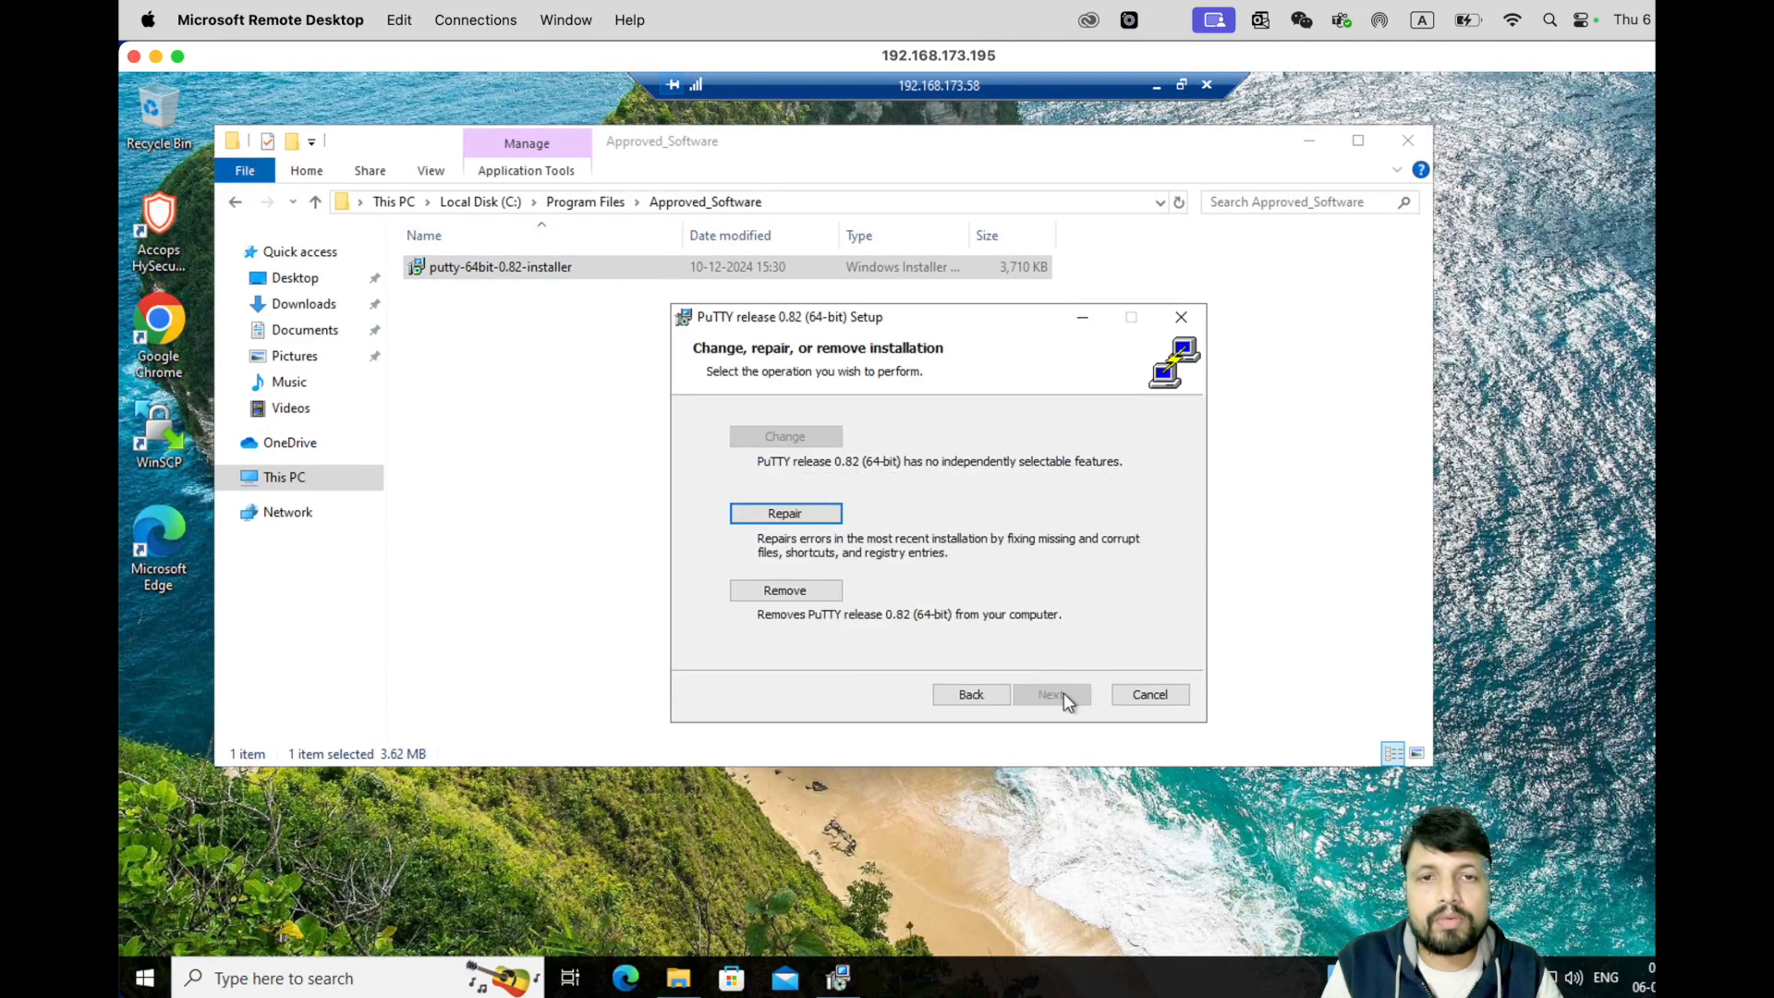
left_click(1186, 317)
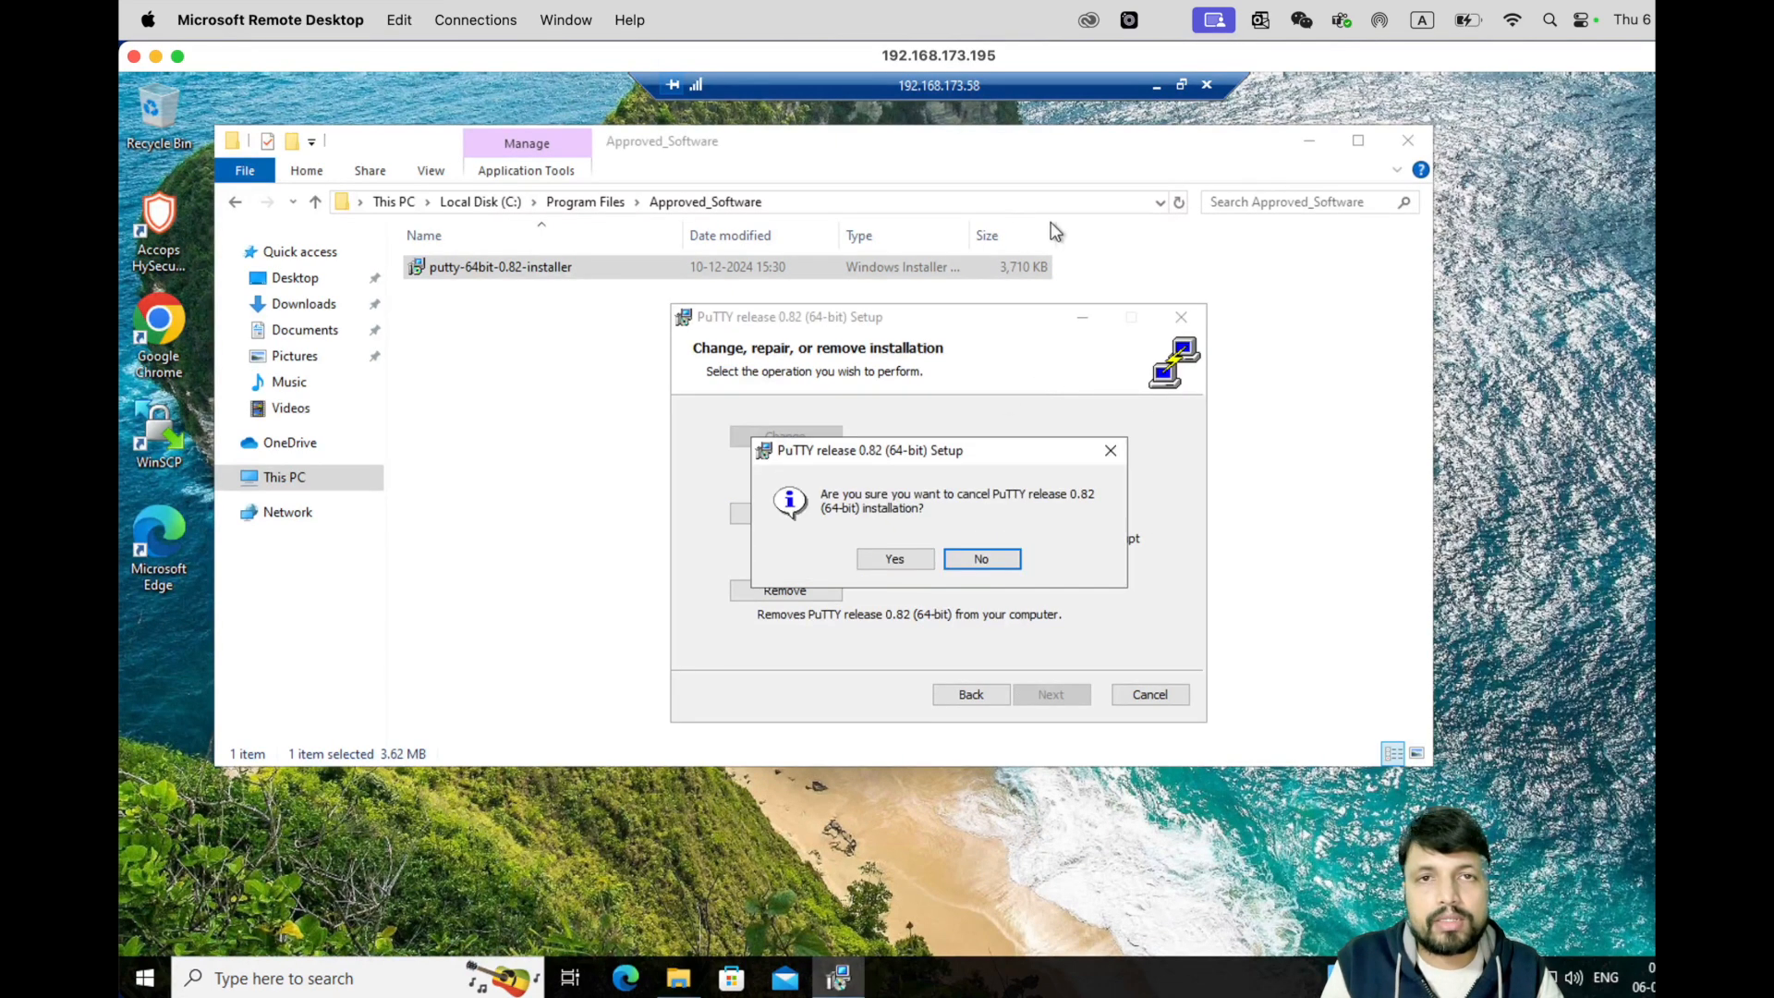
left_click(894, 559)
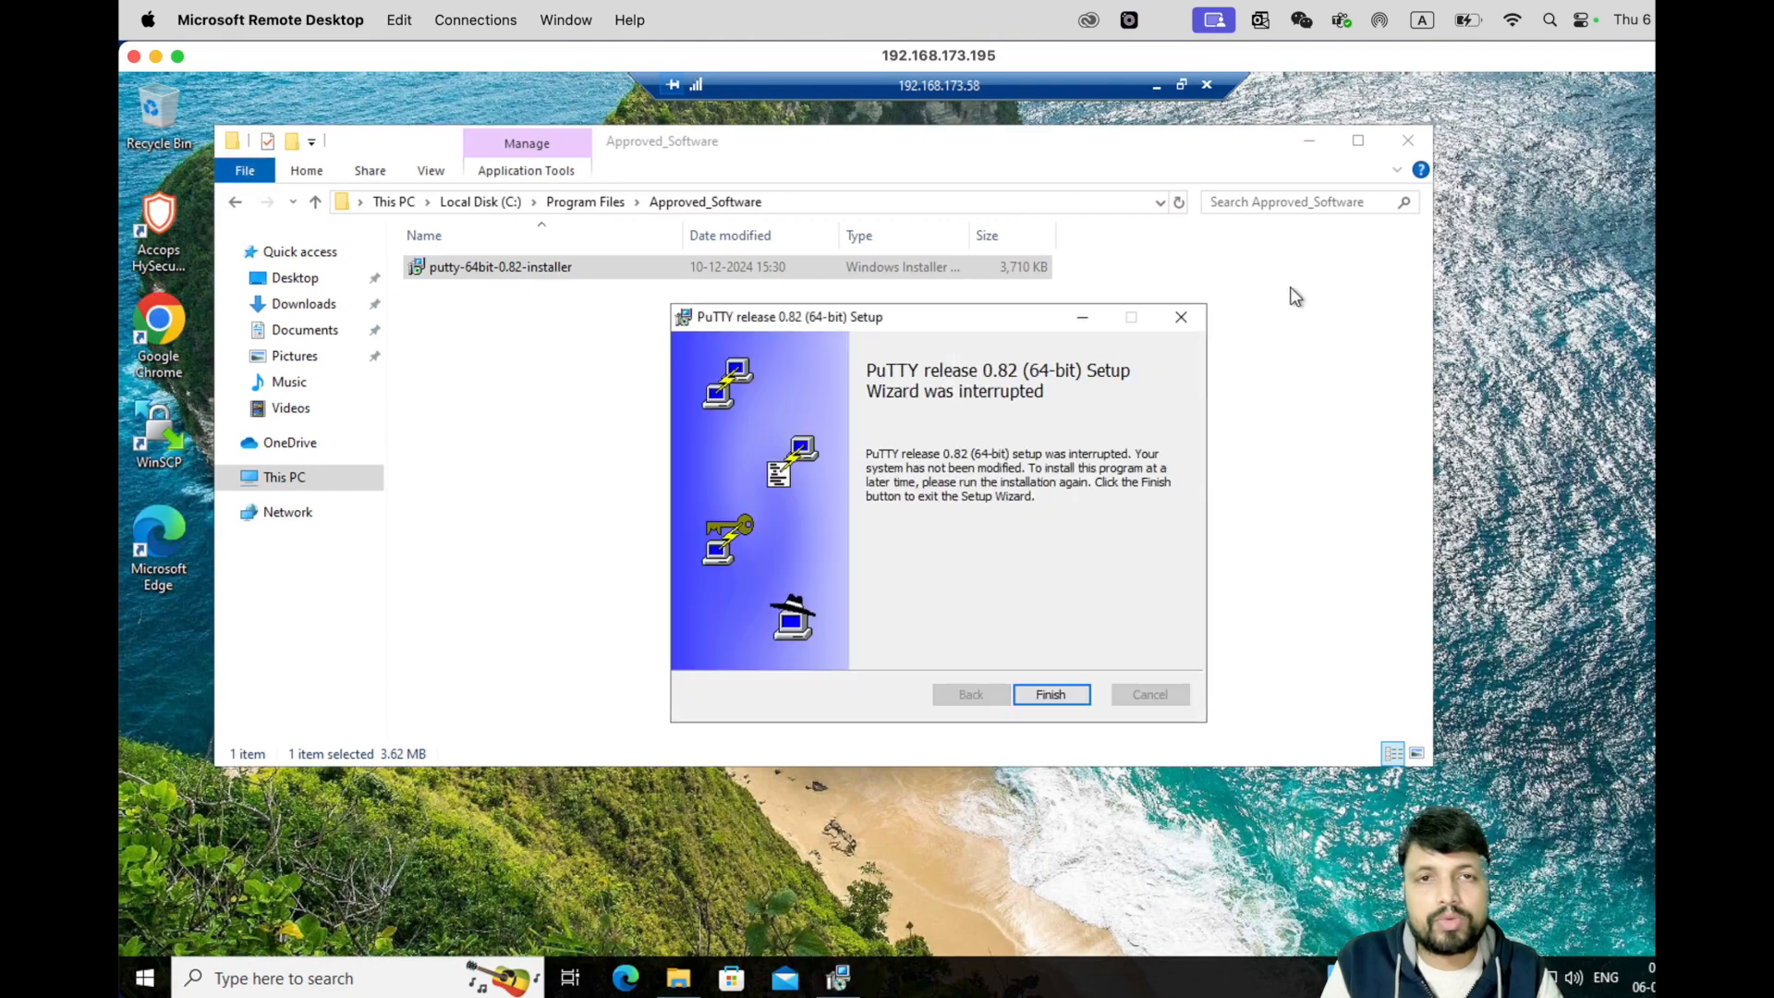
left_click(1051, 694)
left_click(1407, 140)
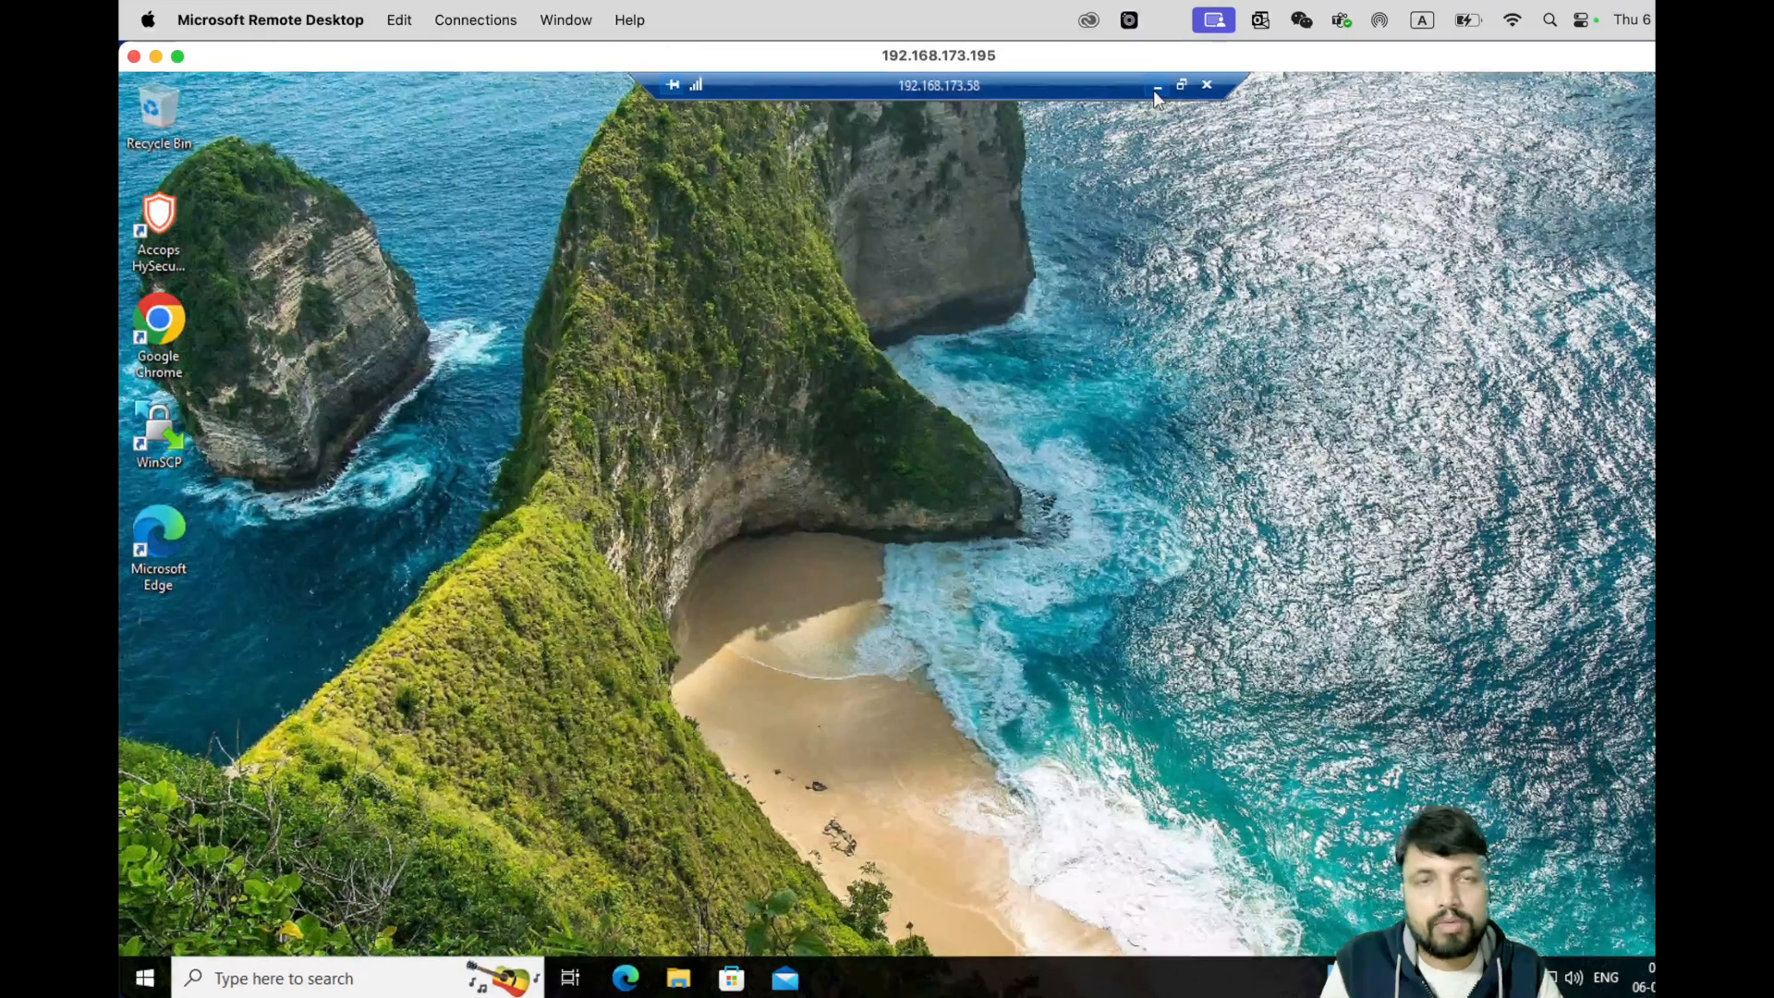
- Minimise the nested 192.168.173.58 connection bar to reveal Group Policy Management
left_click(1154, 86)
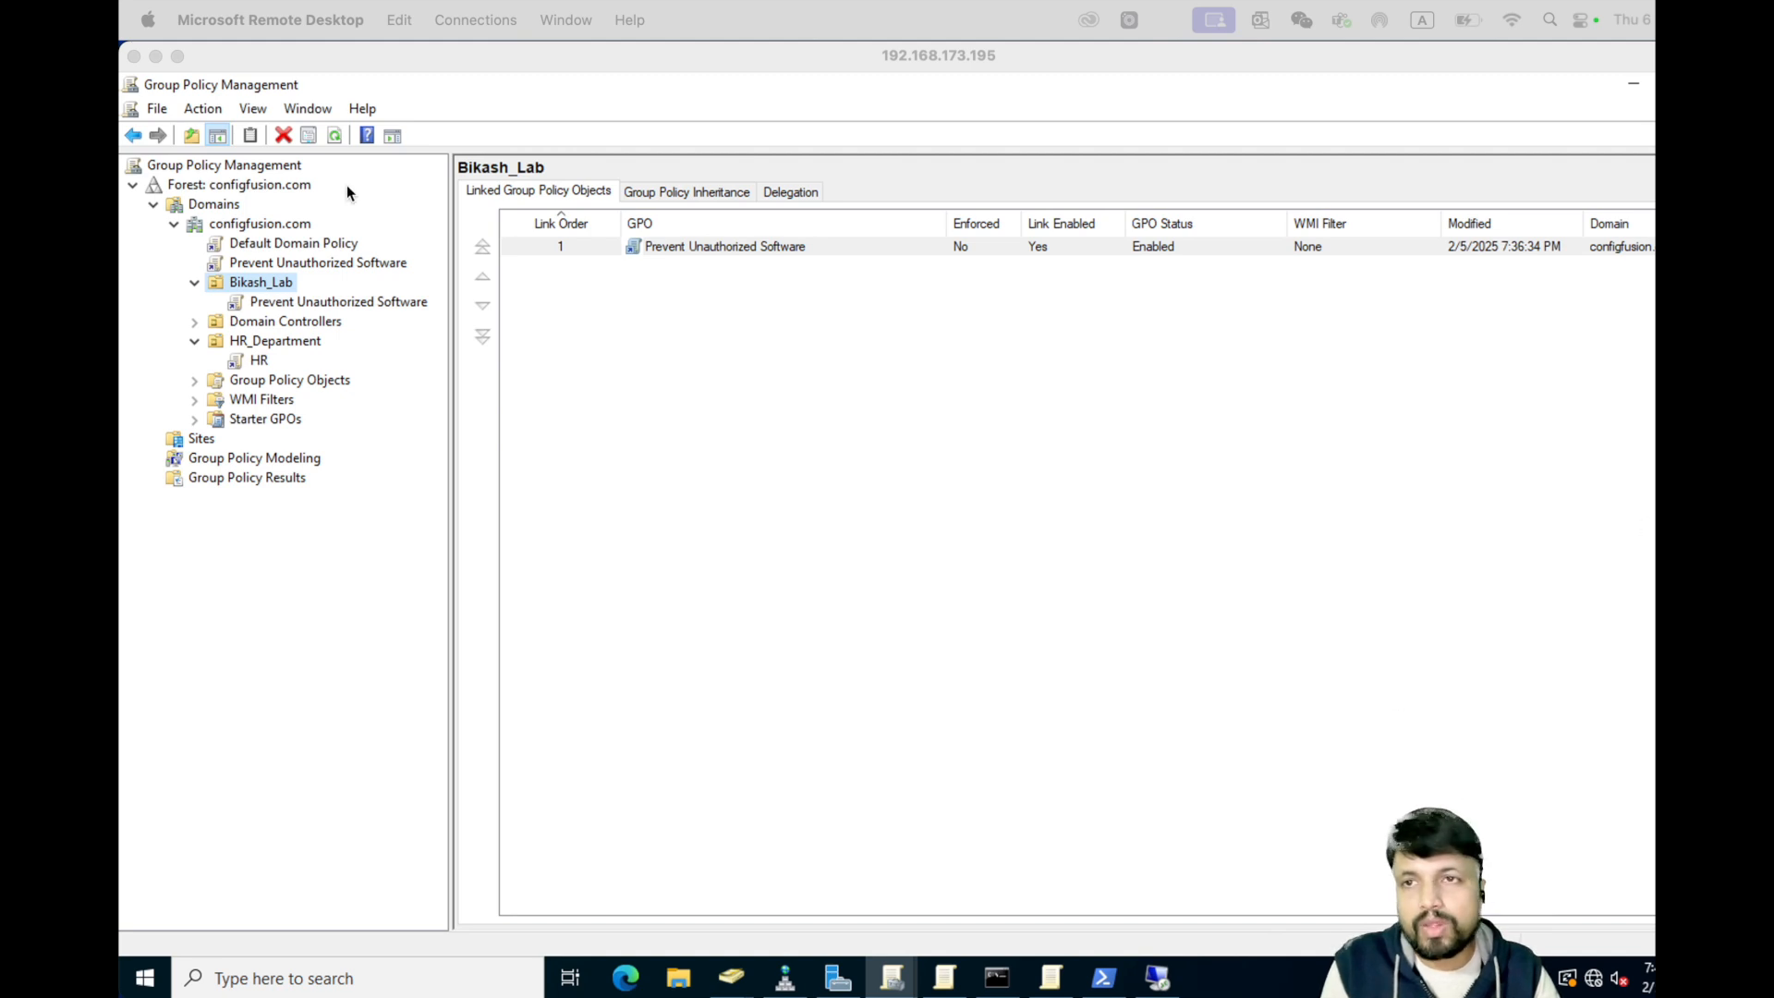
- Create a GPO named 'Prevent USB Storage Device Access' linked to the configfusion.com domain
right_click(245, 229)
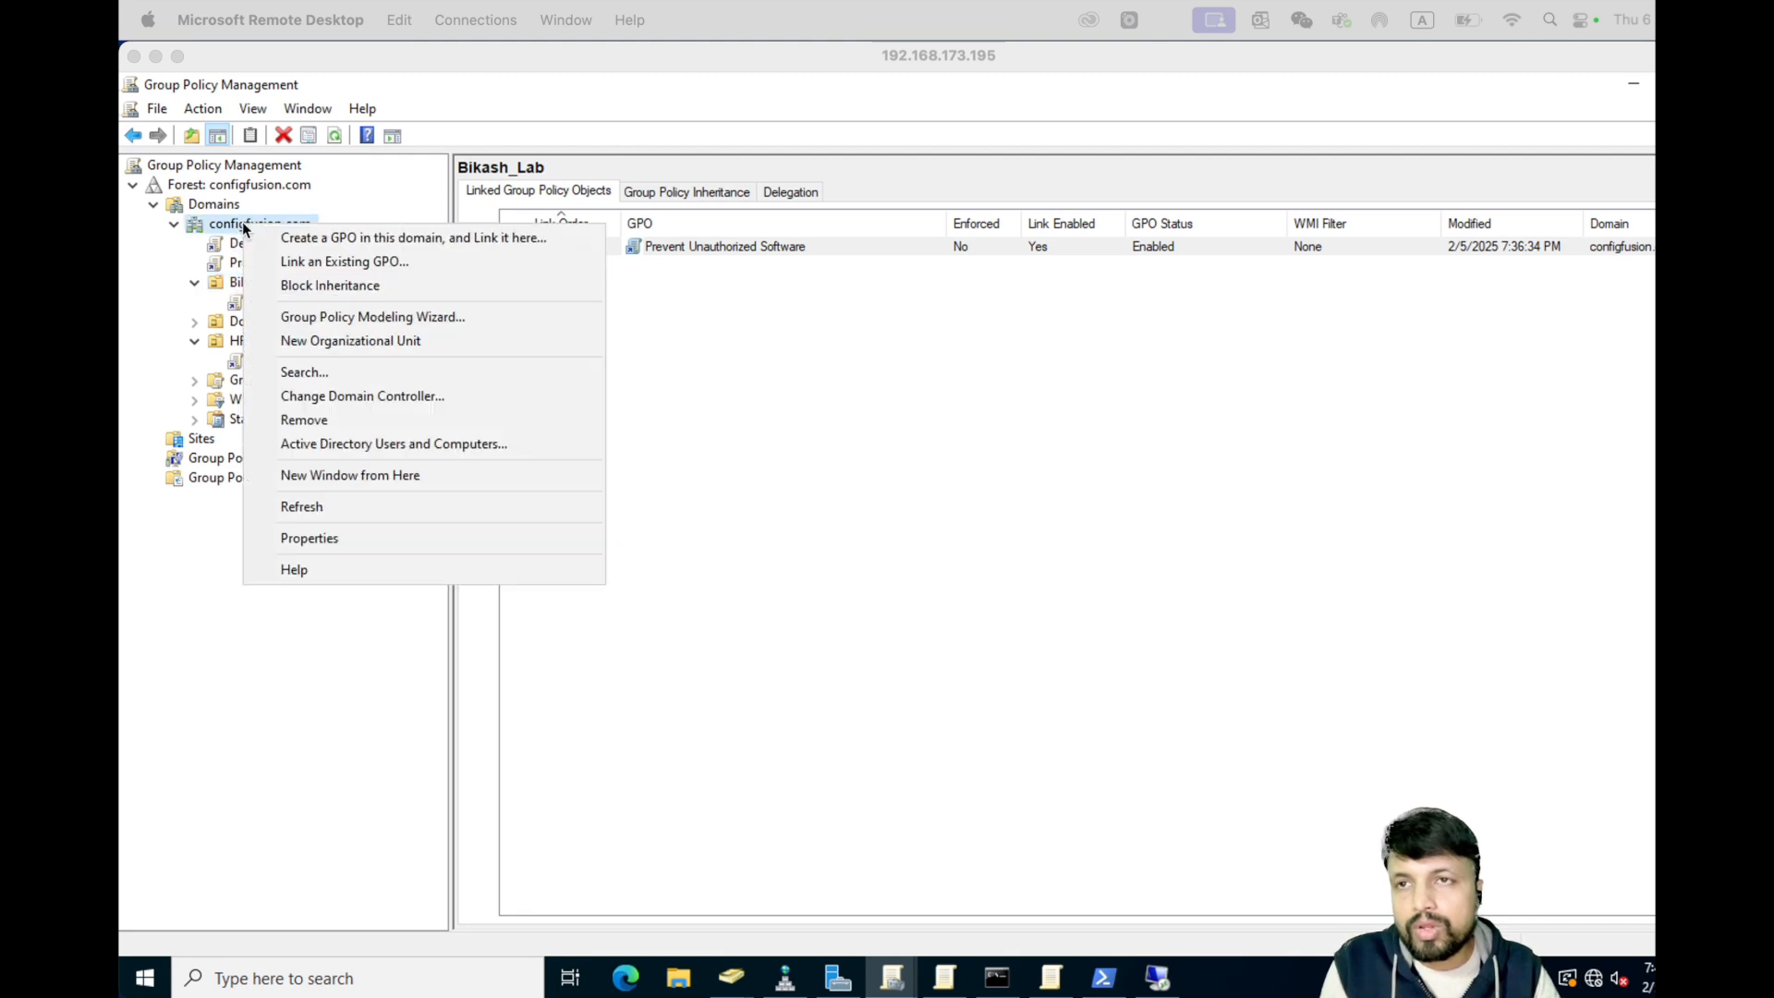
left_click(380, 240)
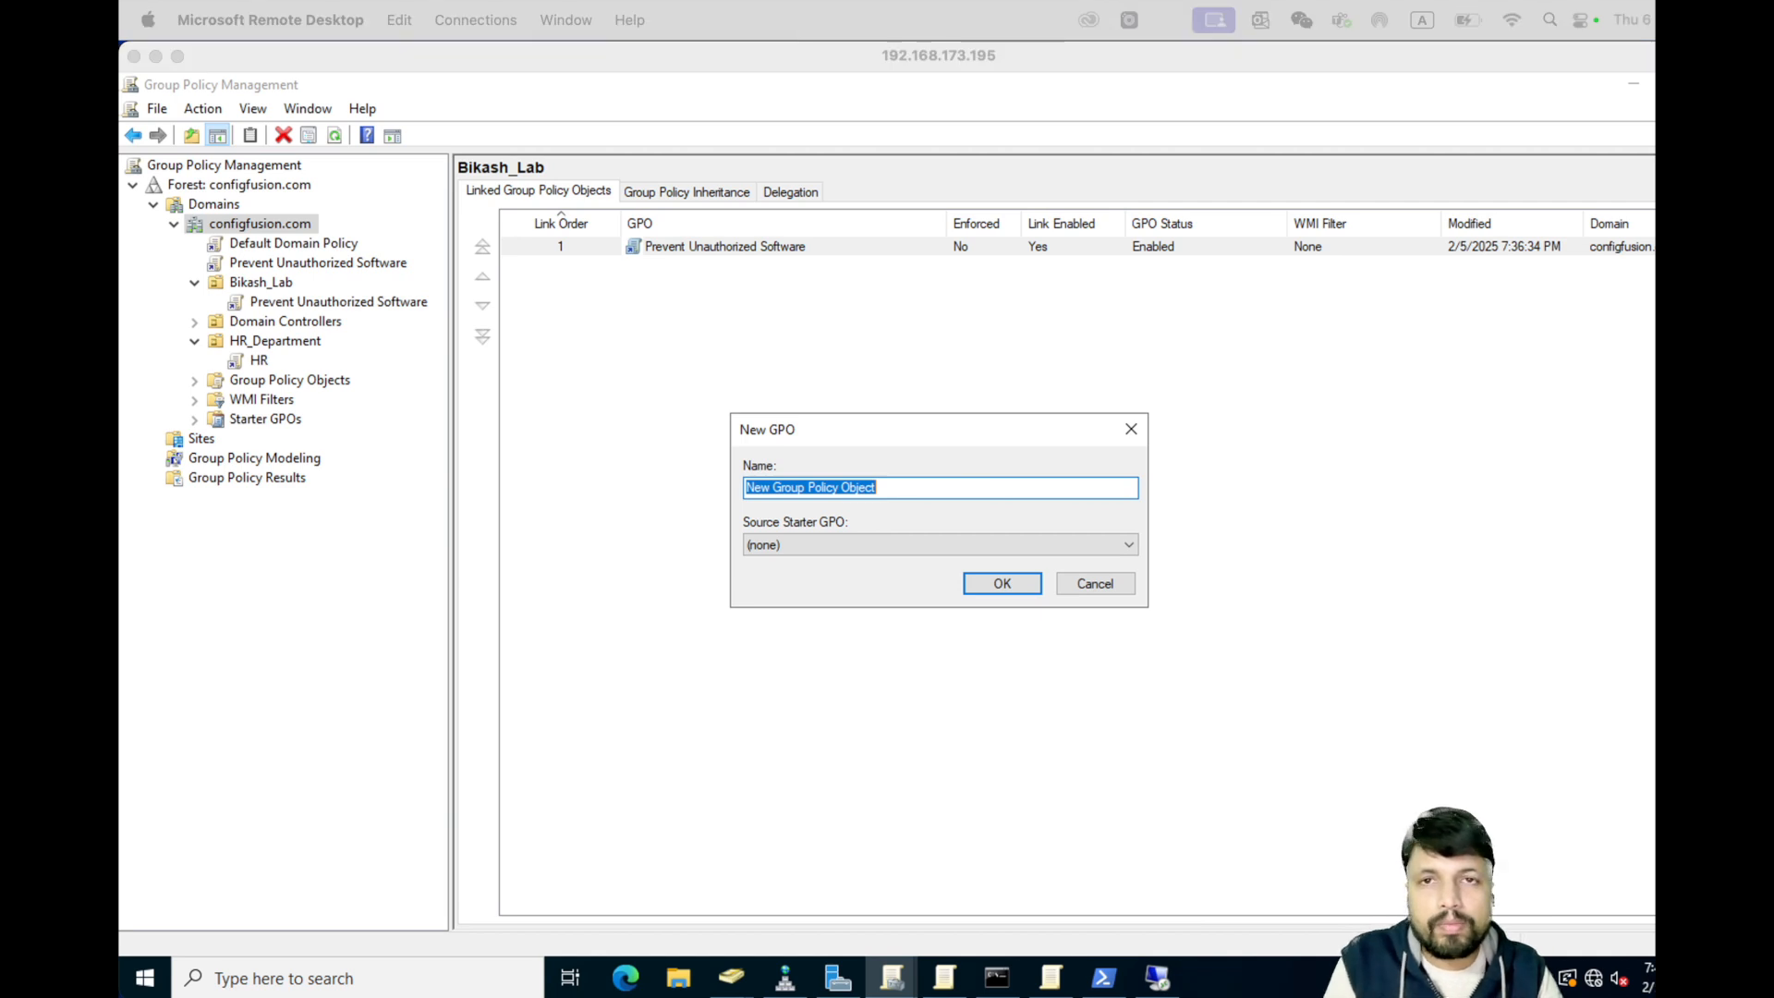
left_click(915, 486)
left_click_drag(918, 487, 641, 485)
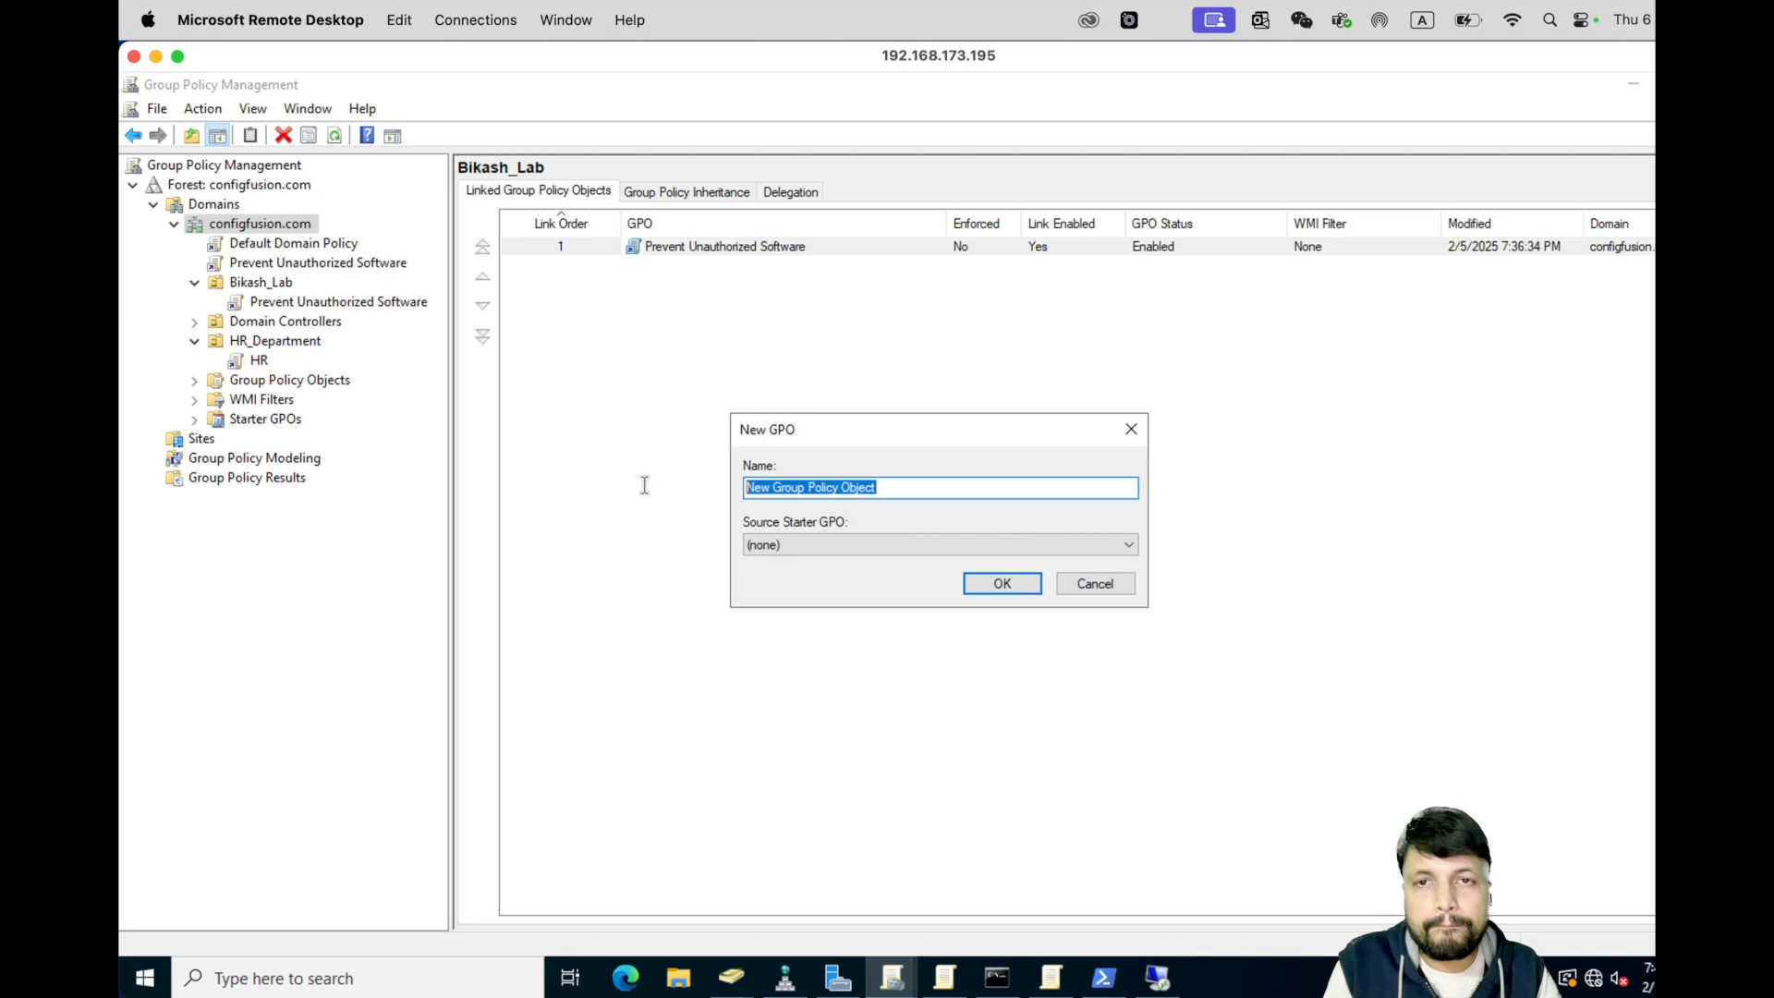
key("ctrl+v")
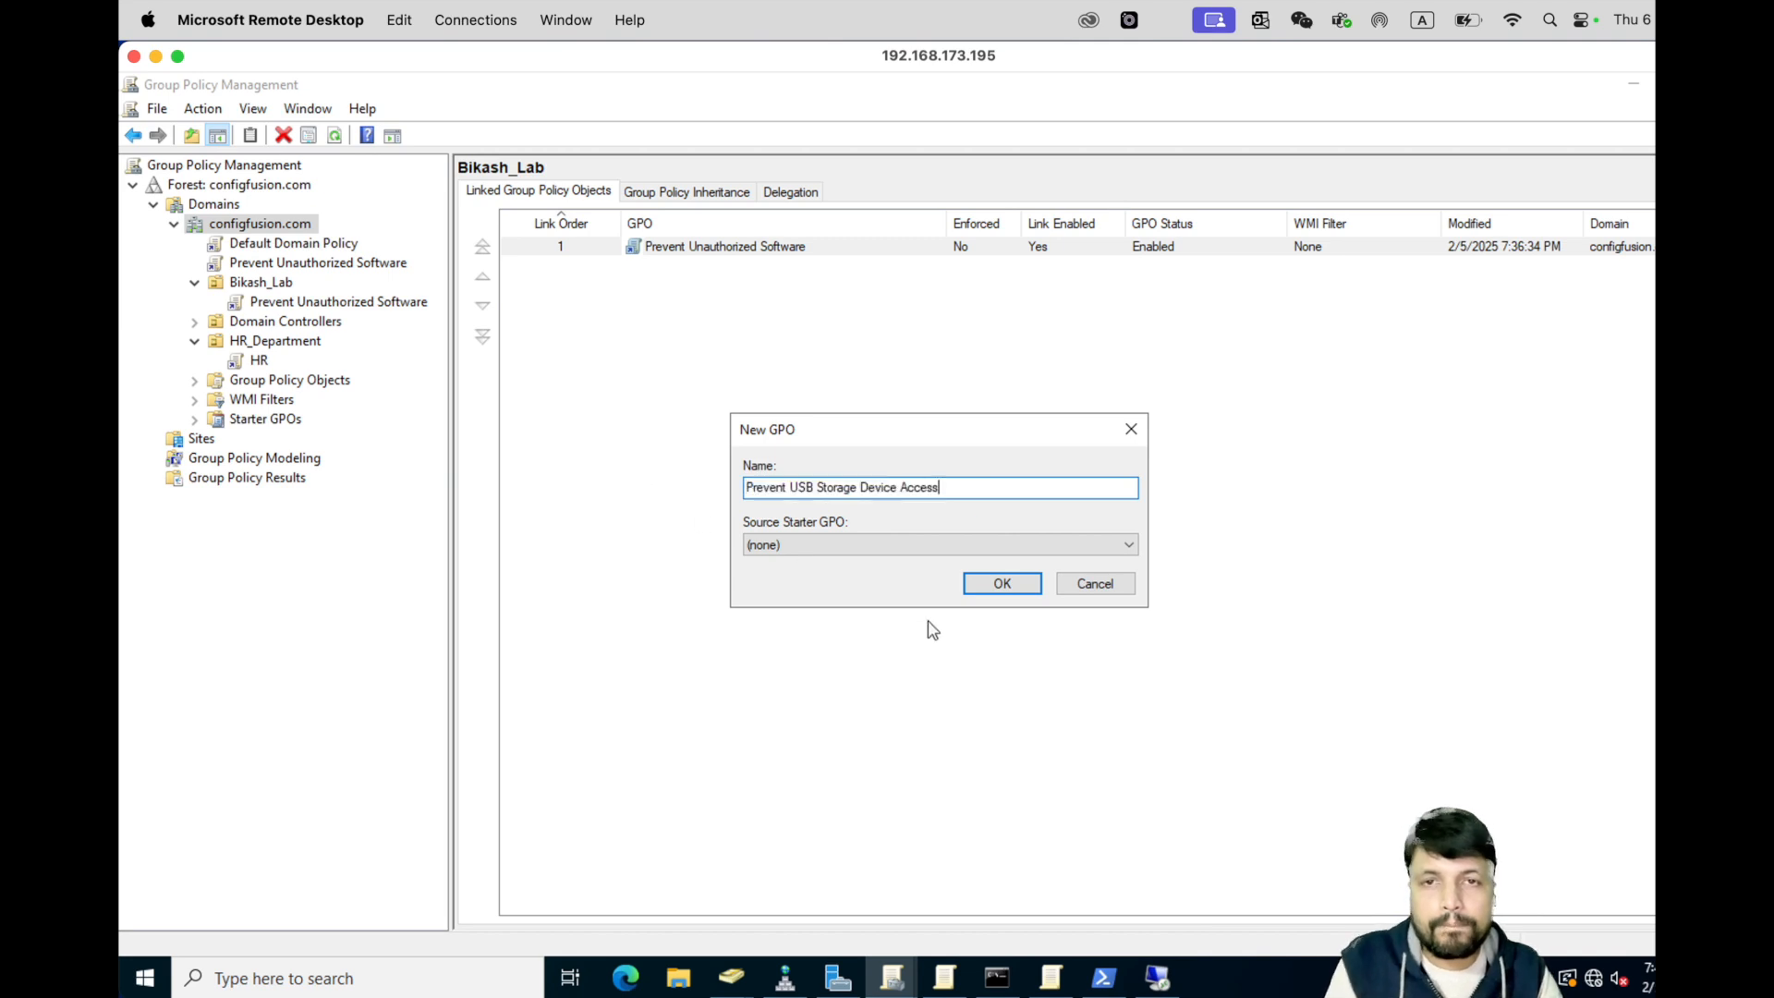
left_click(1003, 584)
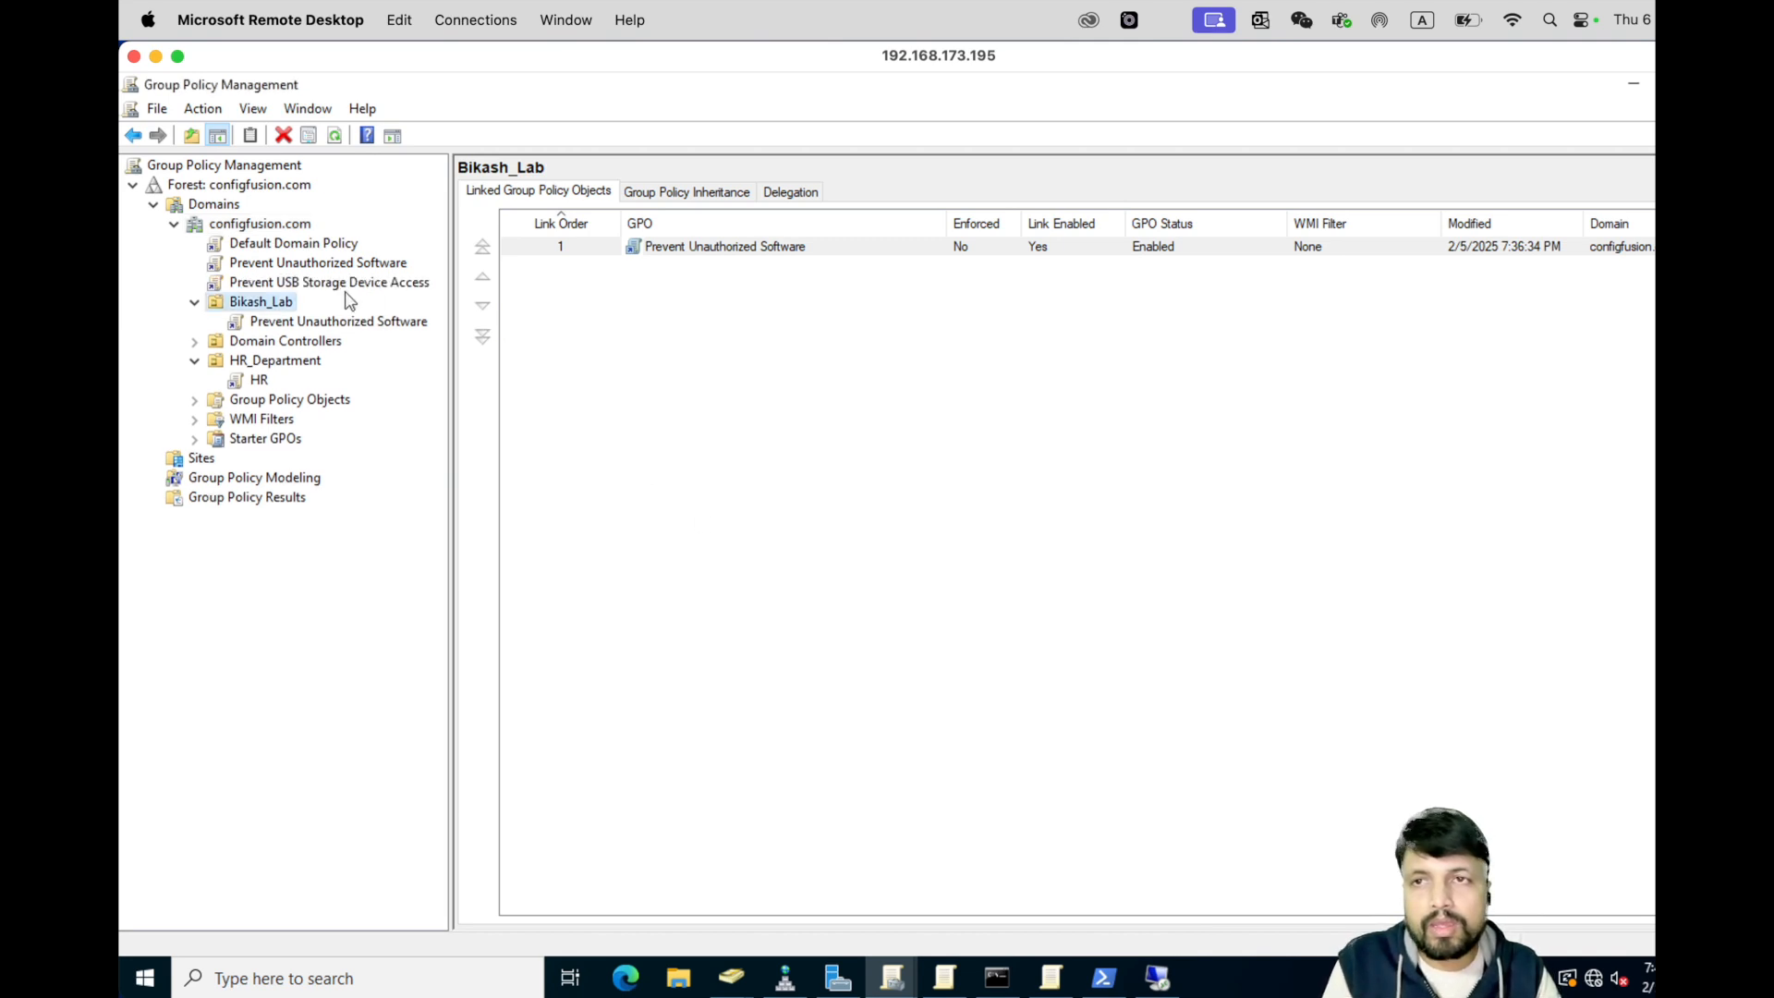
- Open the new Prevent USB Storage Device Access GPO link in Group Policy Management Editor
left_click(295, 284)
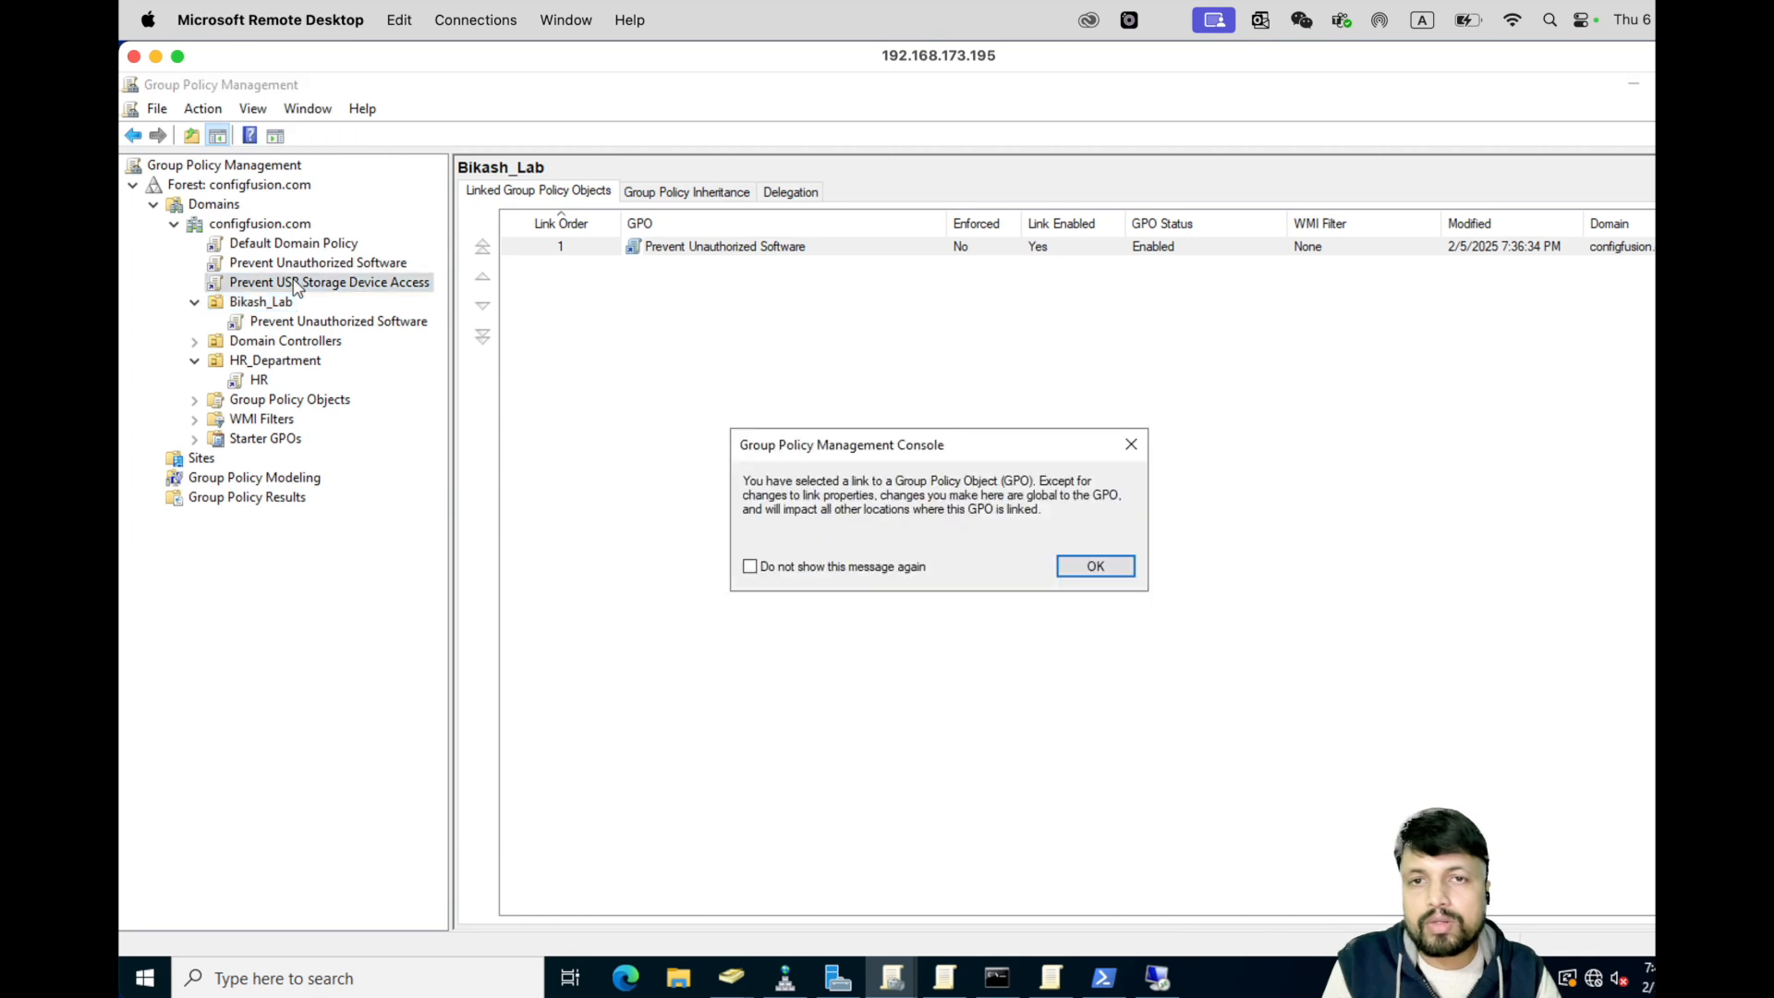
left_click(1095, 567)
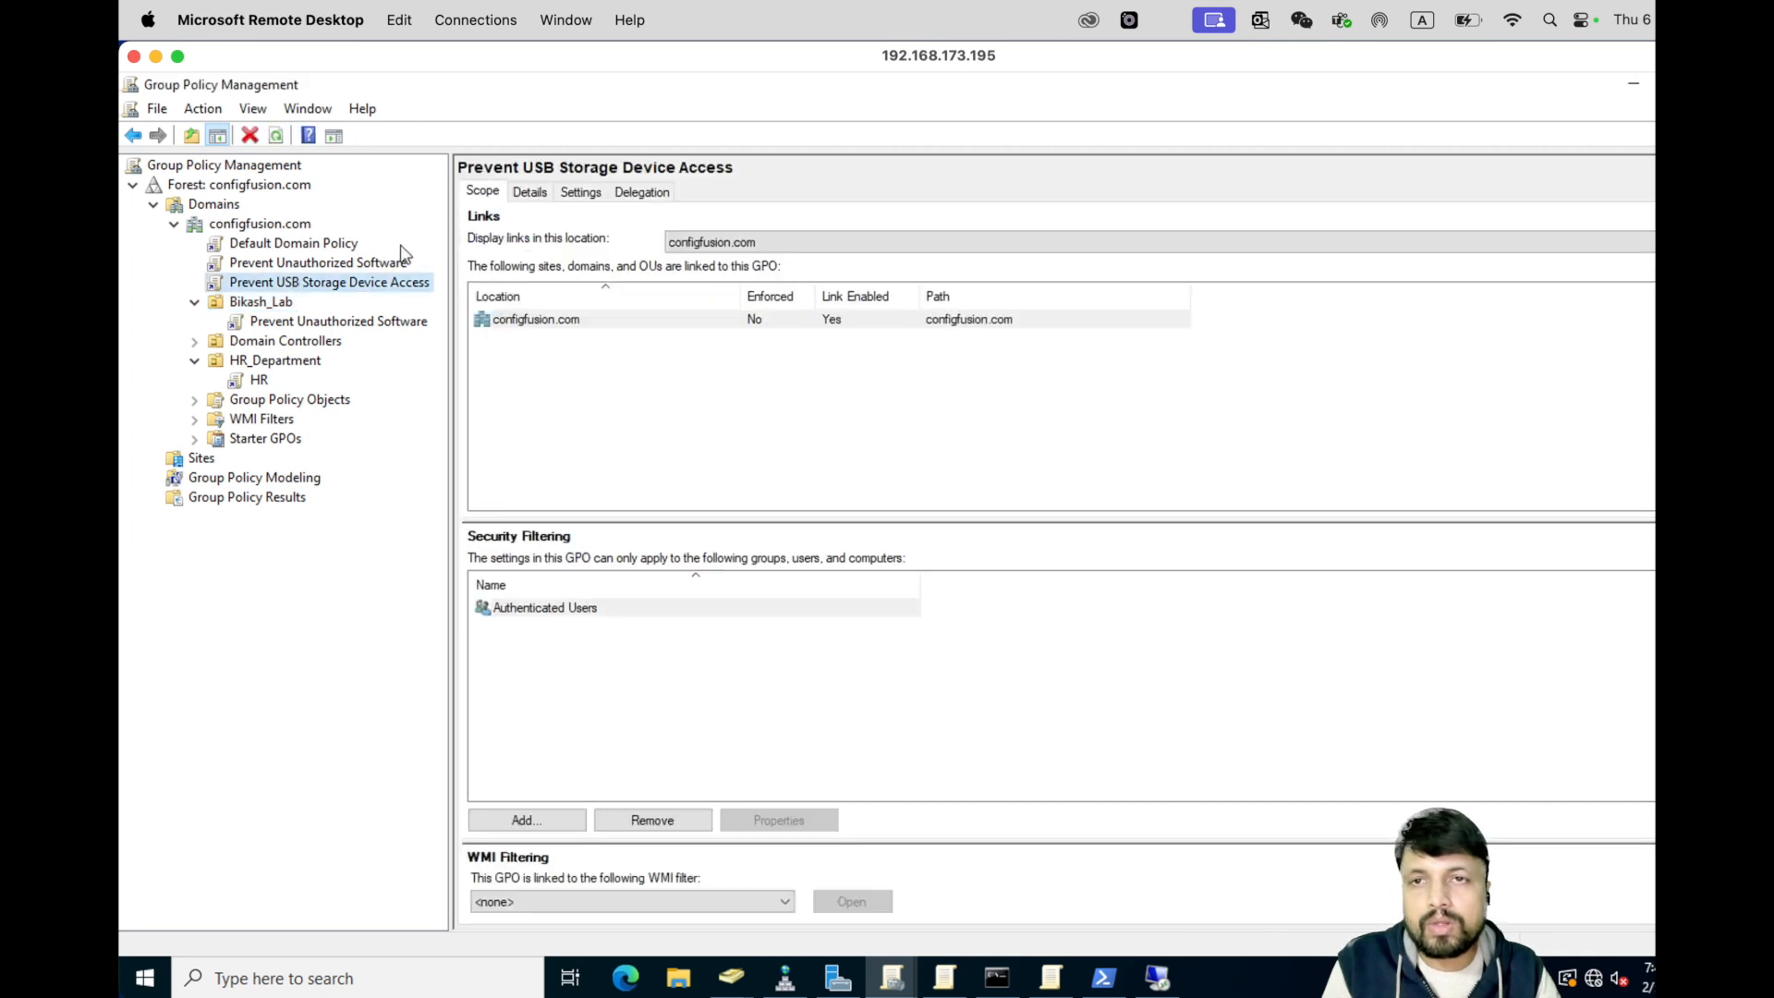
right_click(303, 286)
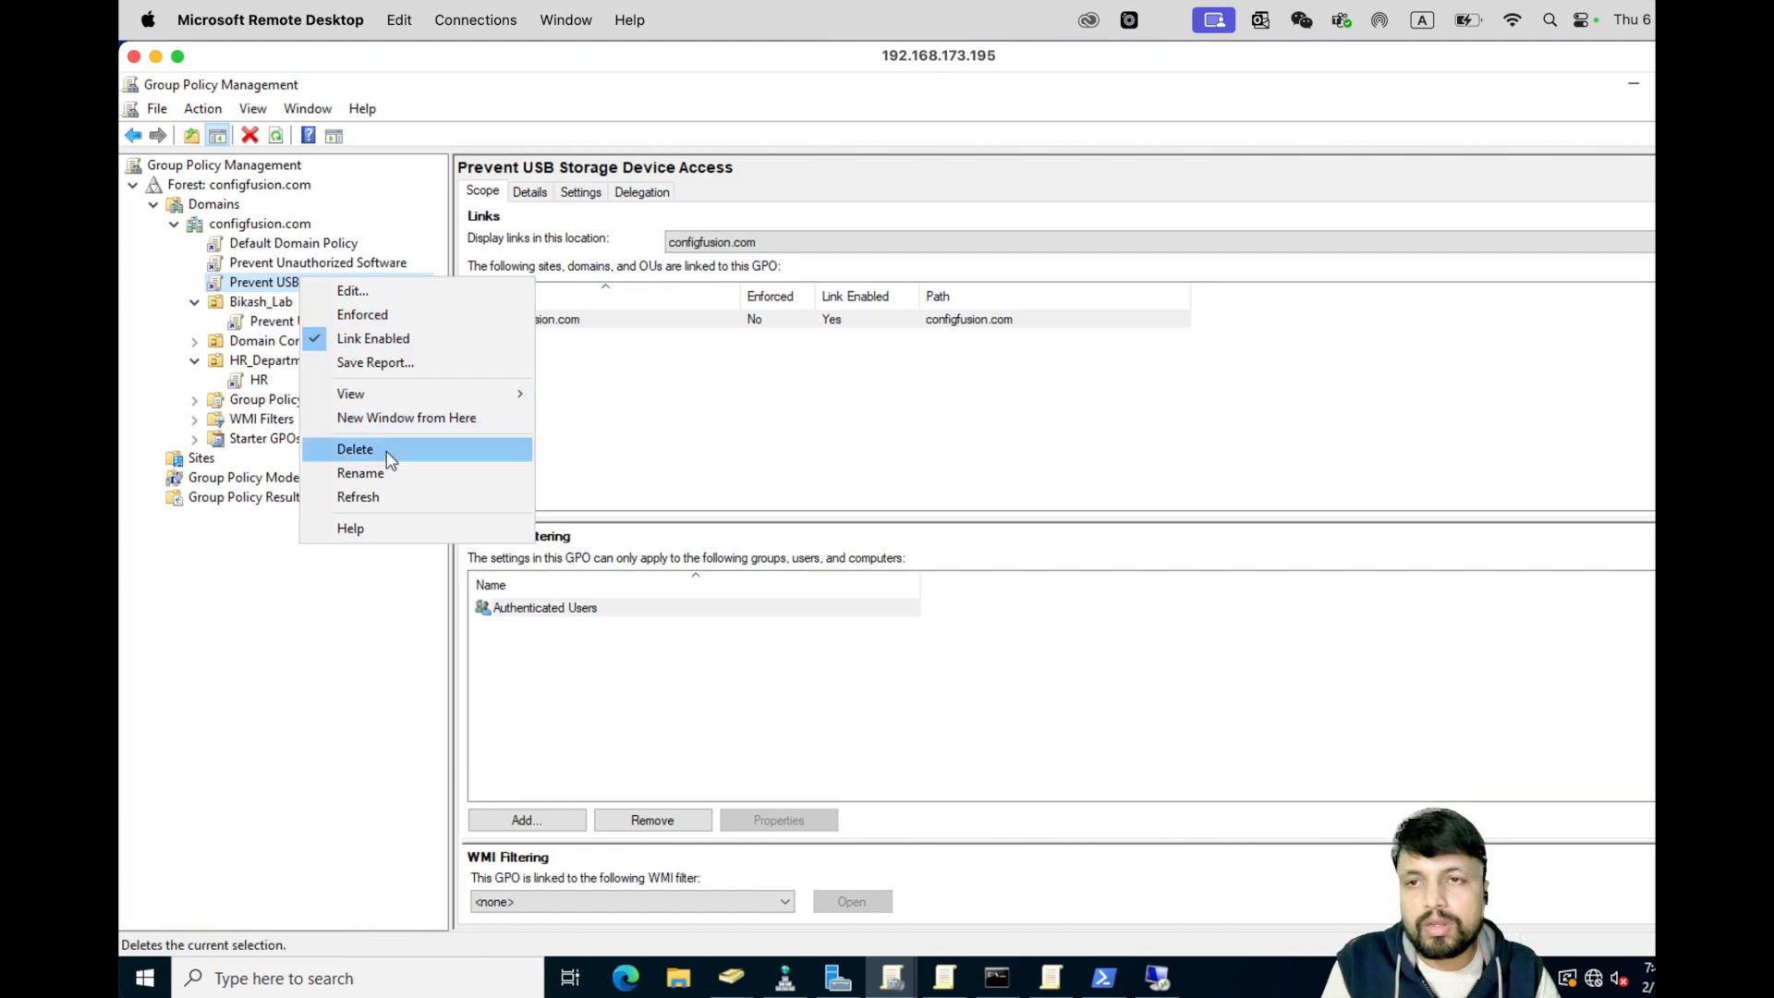
left_click(366, 291)
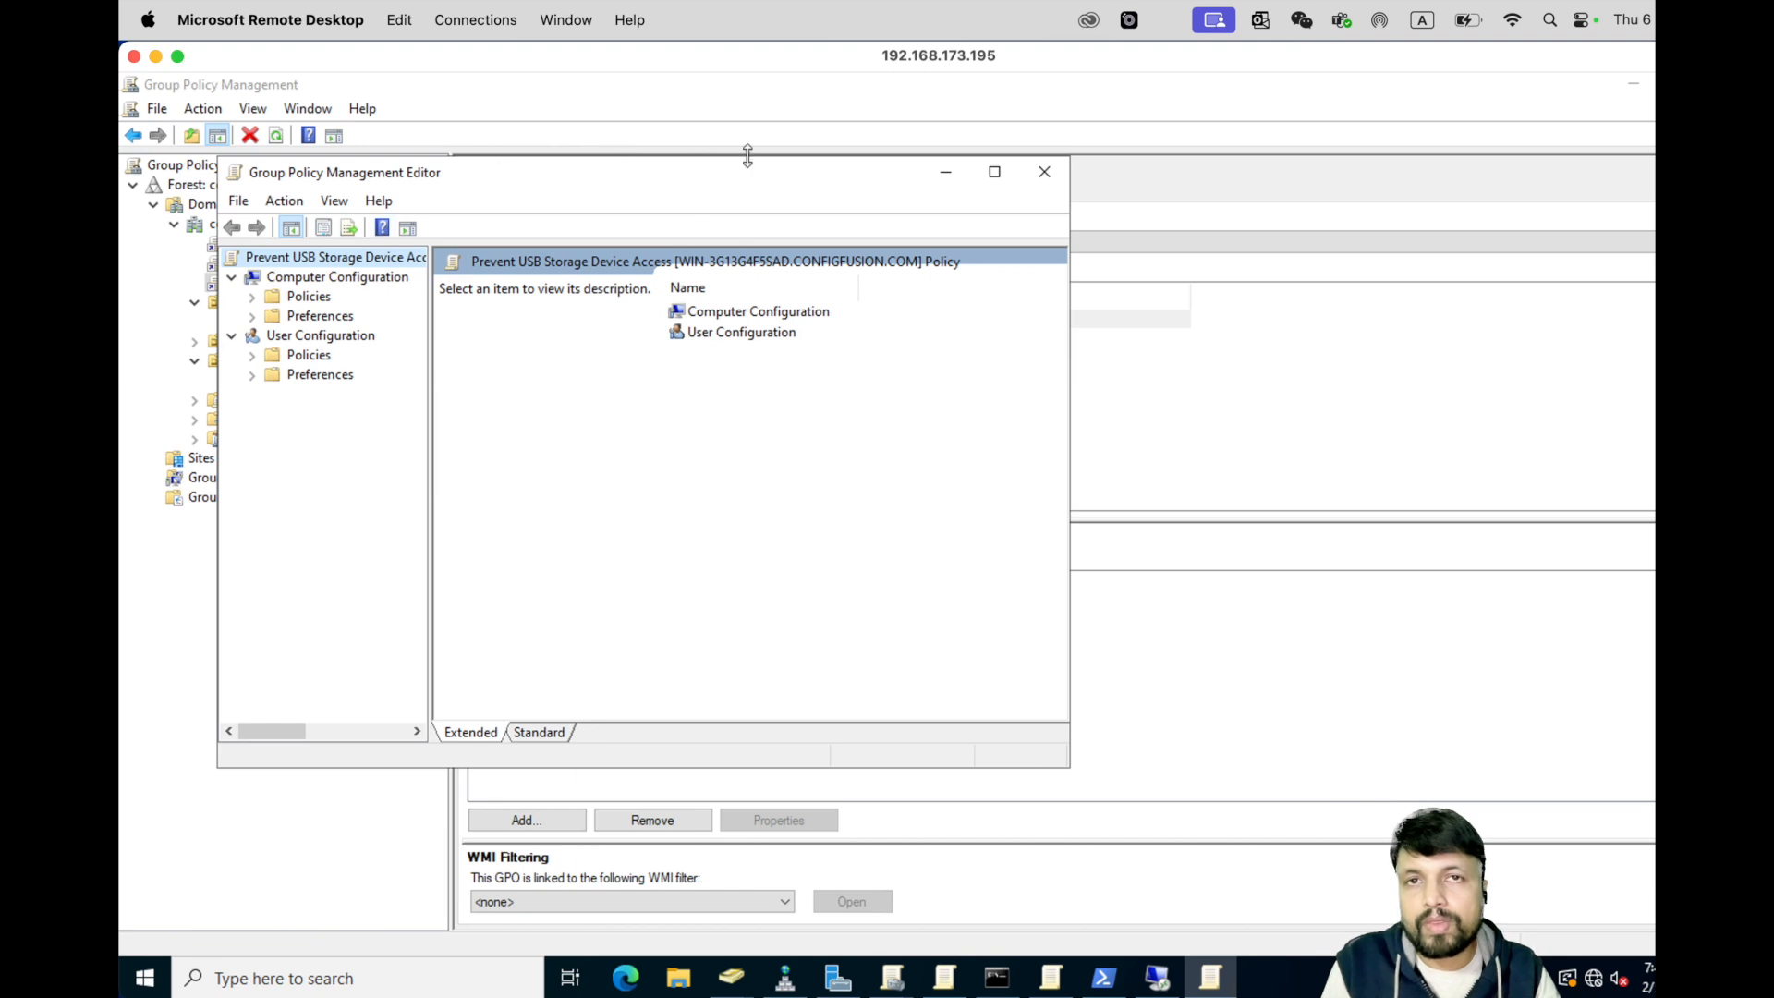
- Maximize the editor and go to Computer Configuration > Policies > Administrative Templates > System > Removable Storage Access
left_click(994, 172)
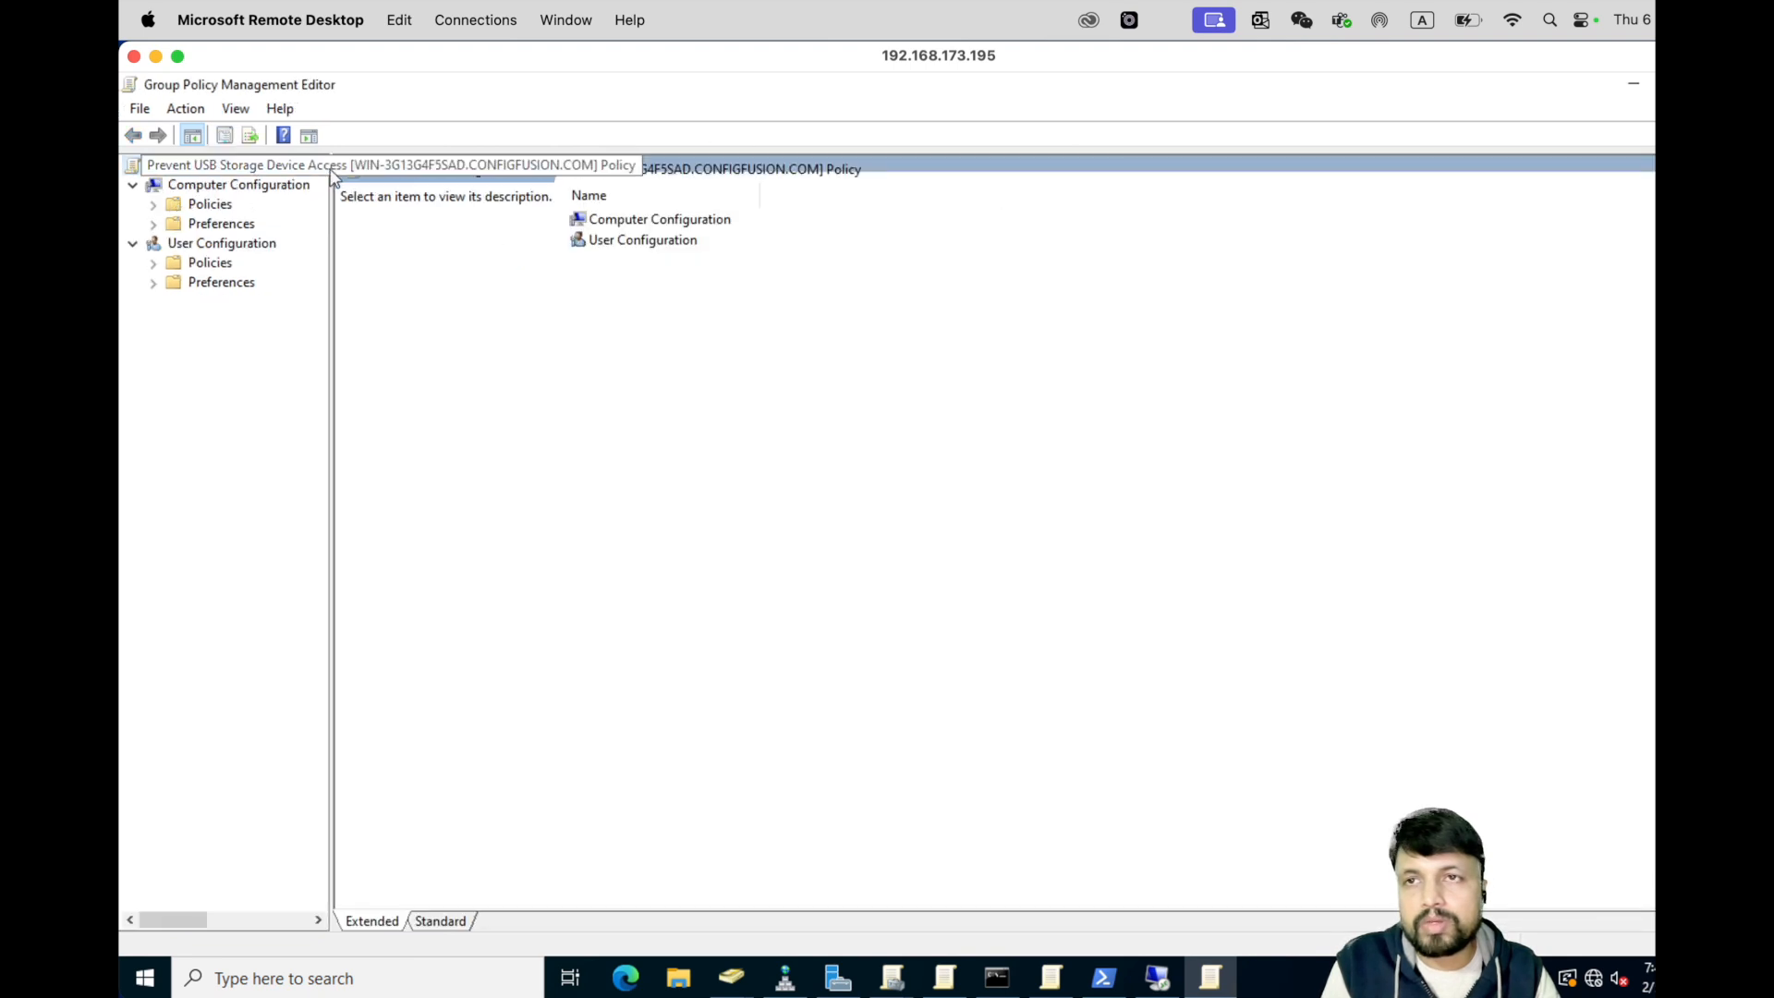
left_click_drag(331, 188, 418, 189)
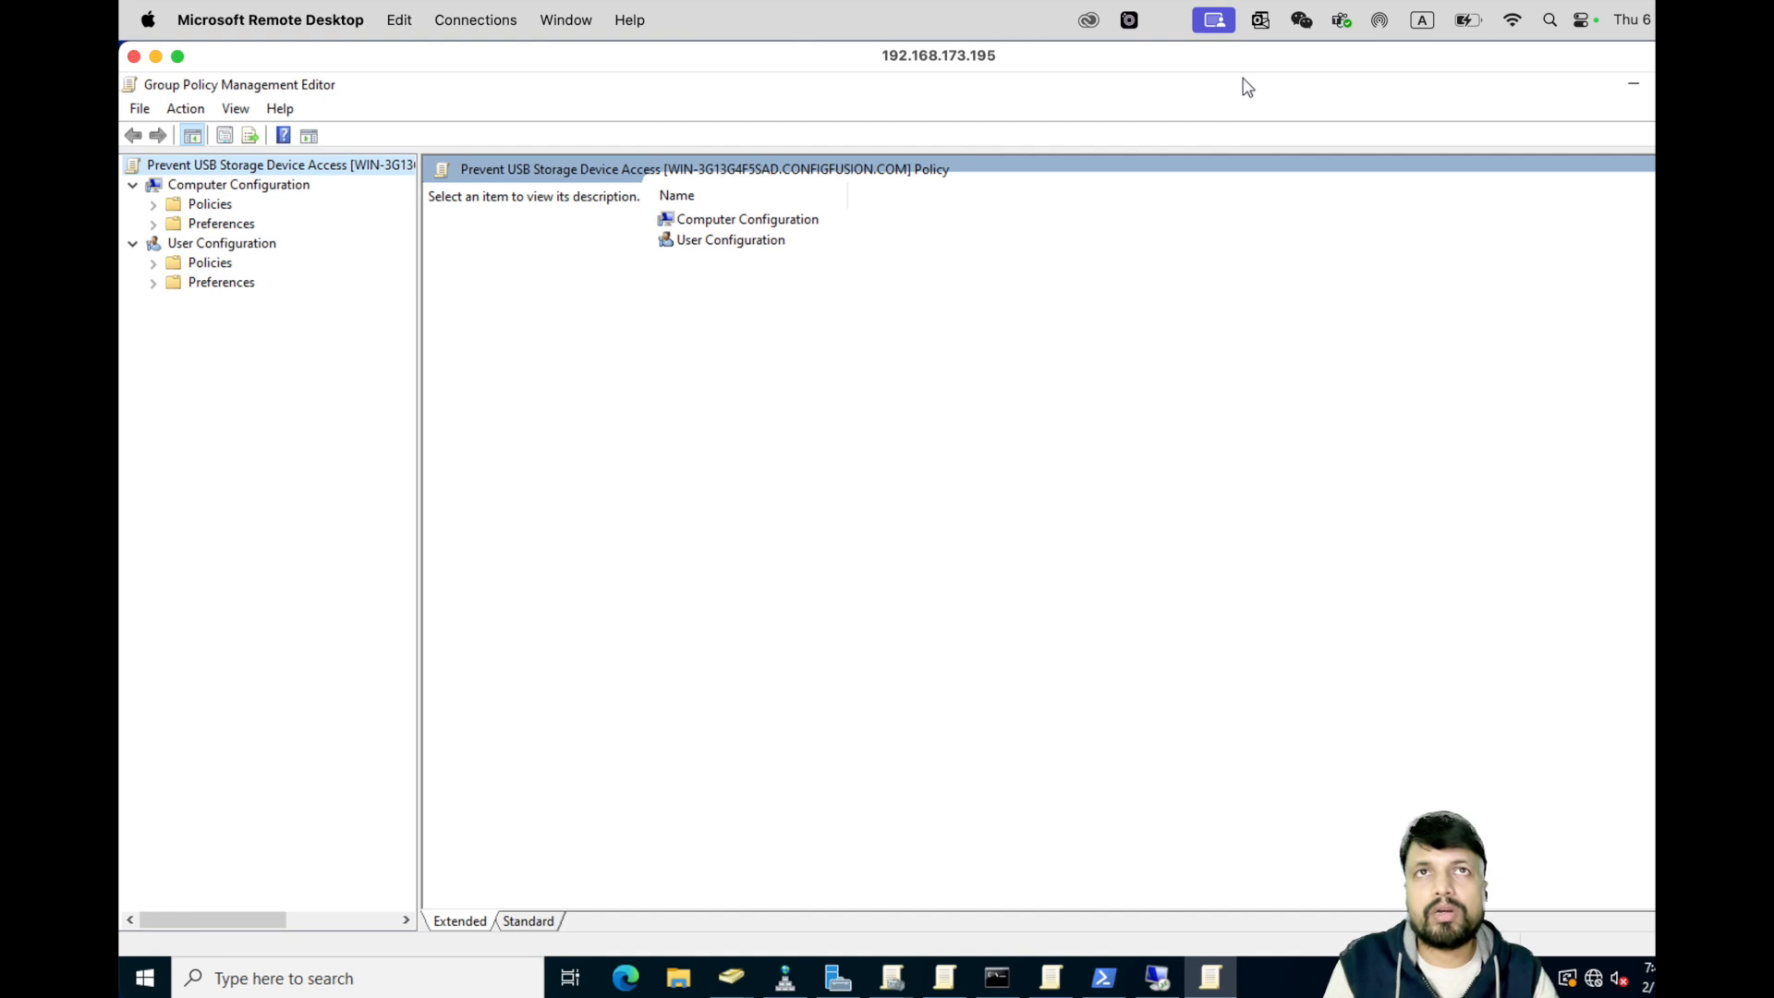
left_click(185, 186)
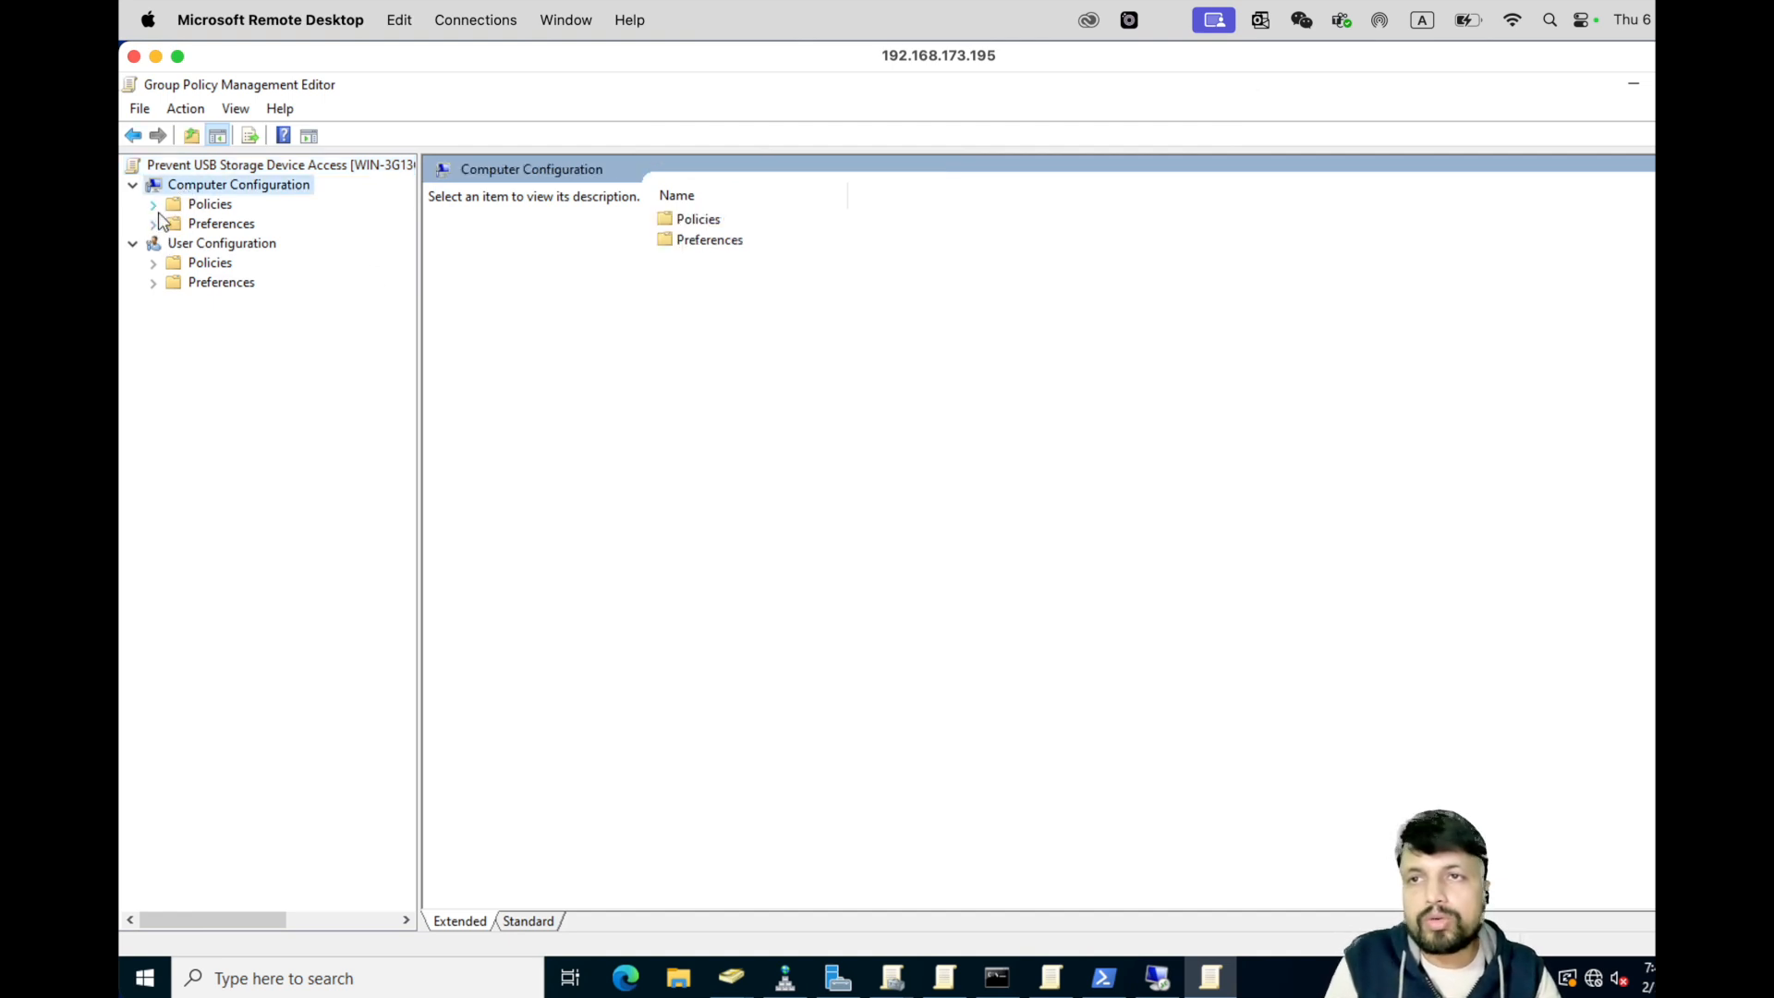
left_click(153, 205)
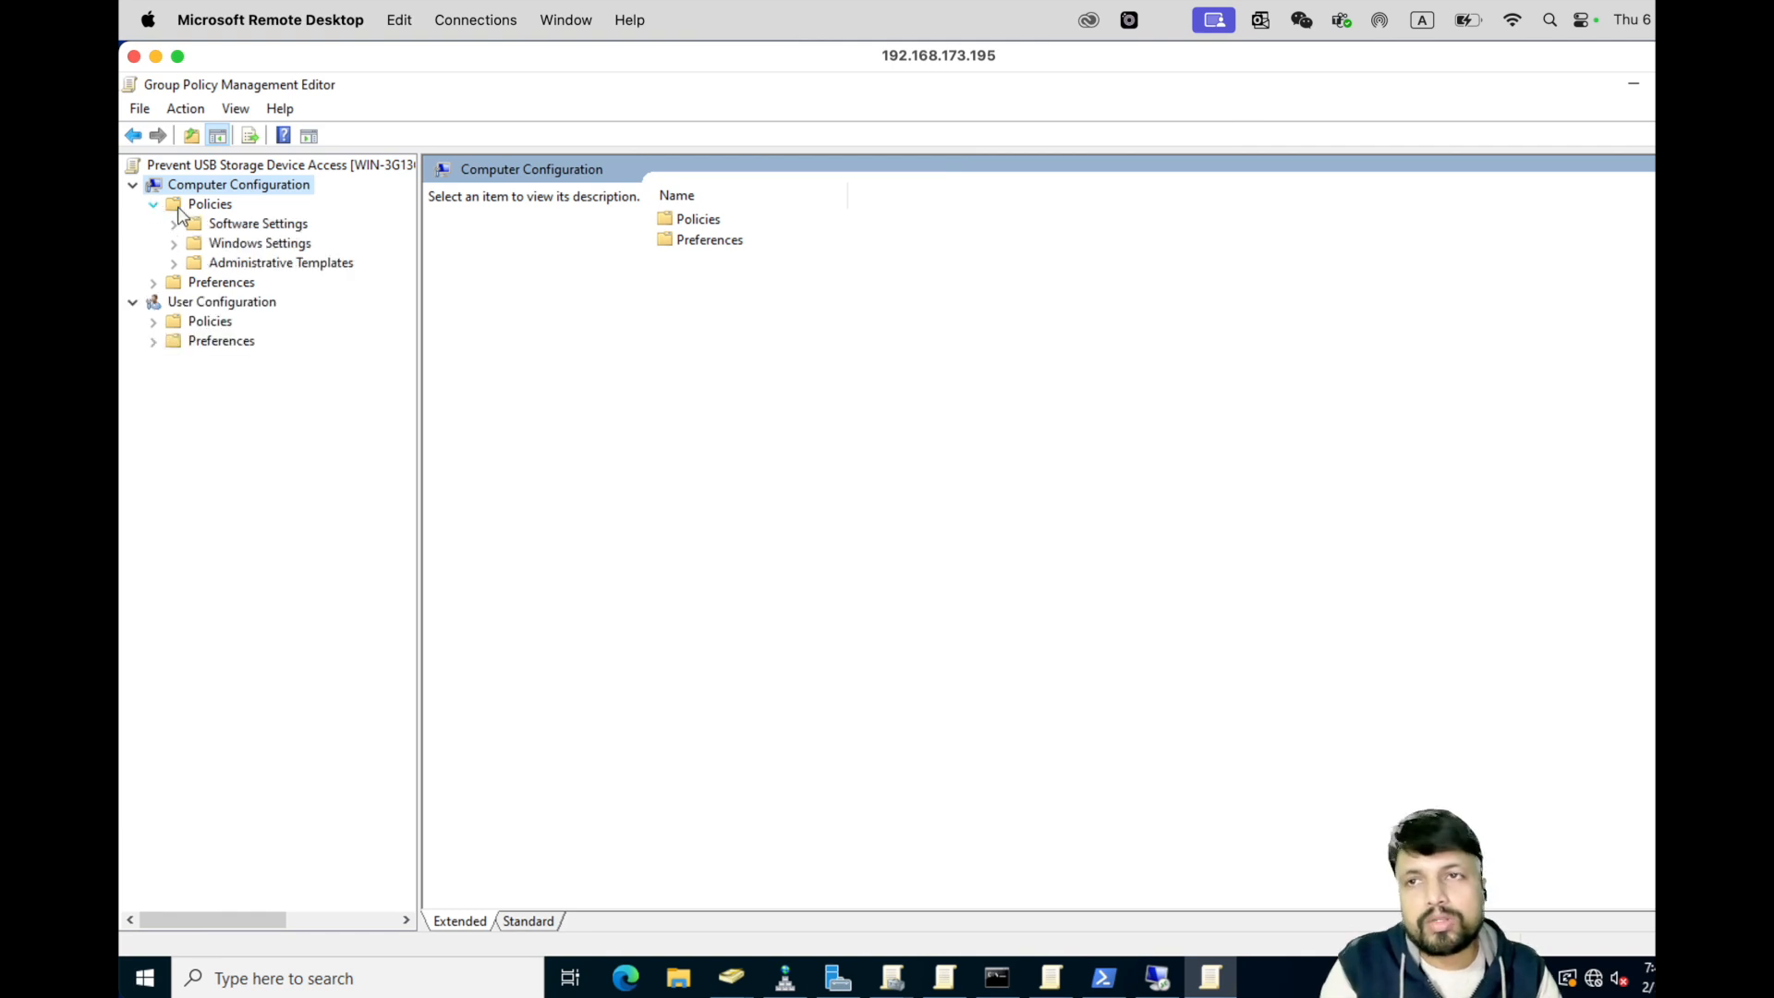
left_click(174, 263)
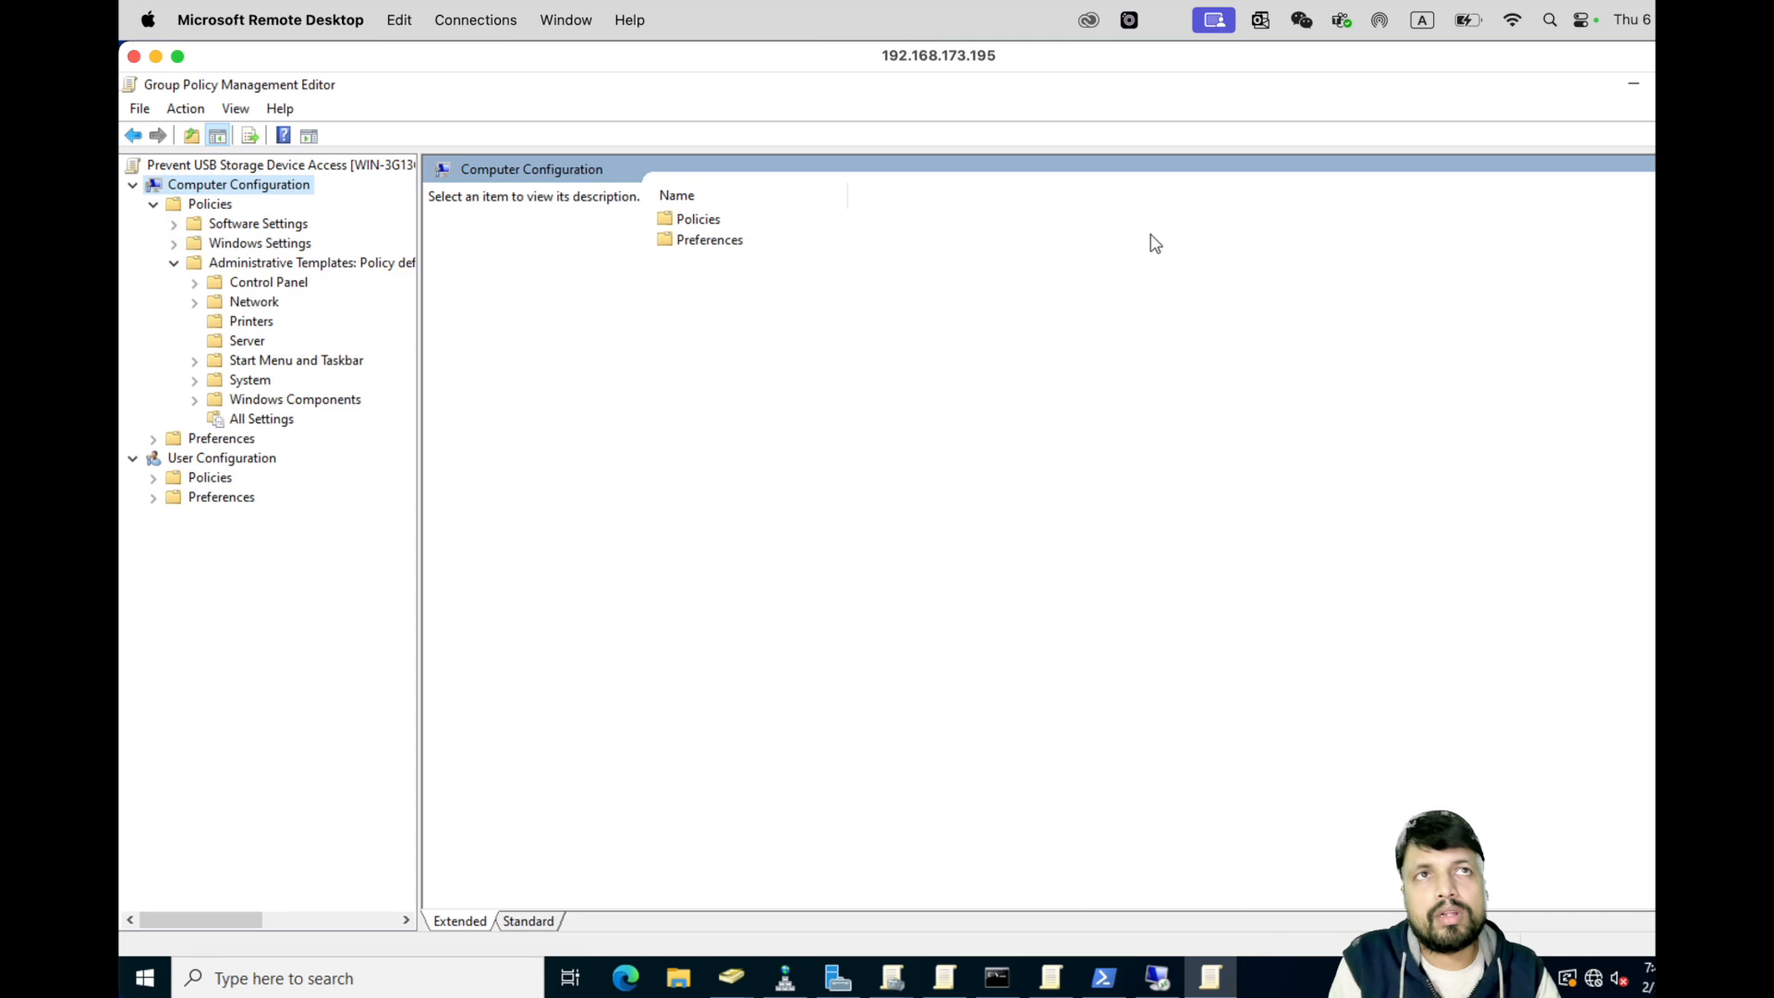
left_click(195, 380)
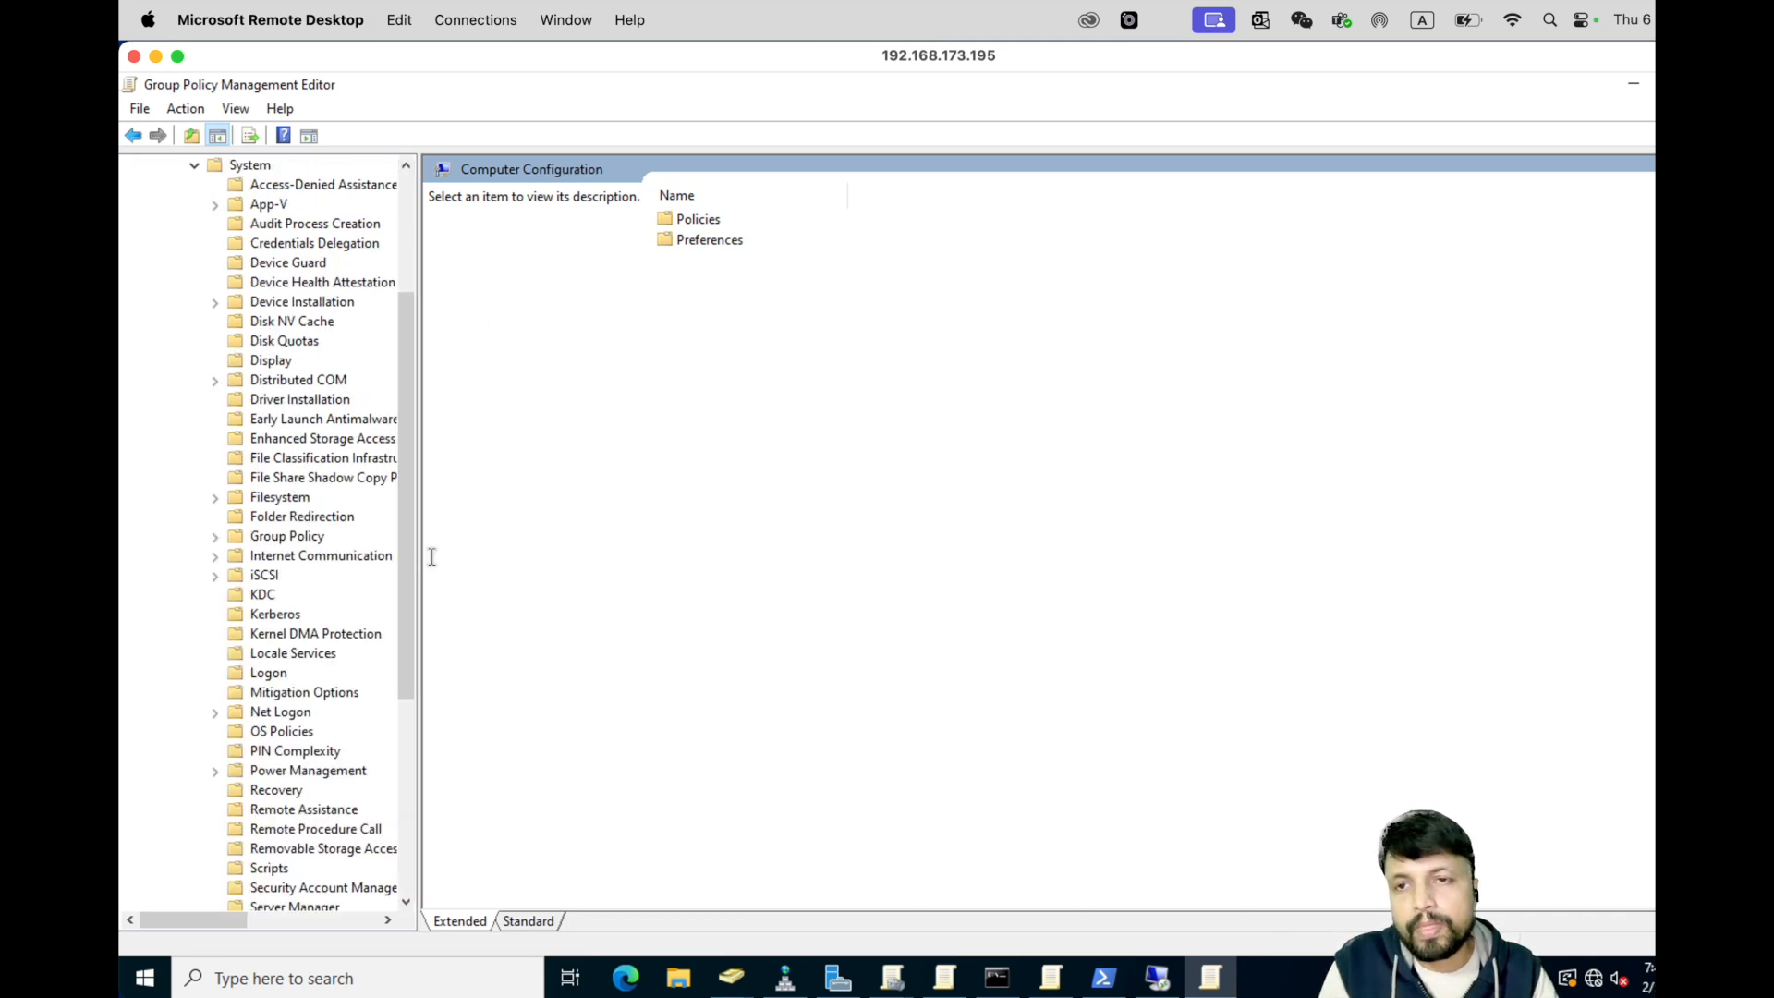
left_click_drag(417, 557, 611, 599)
scroll(457, 698, "down", 1)
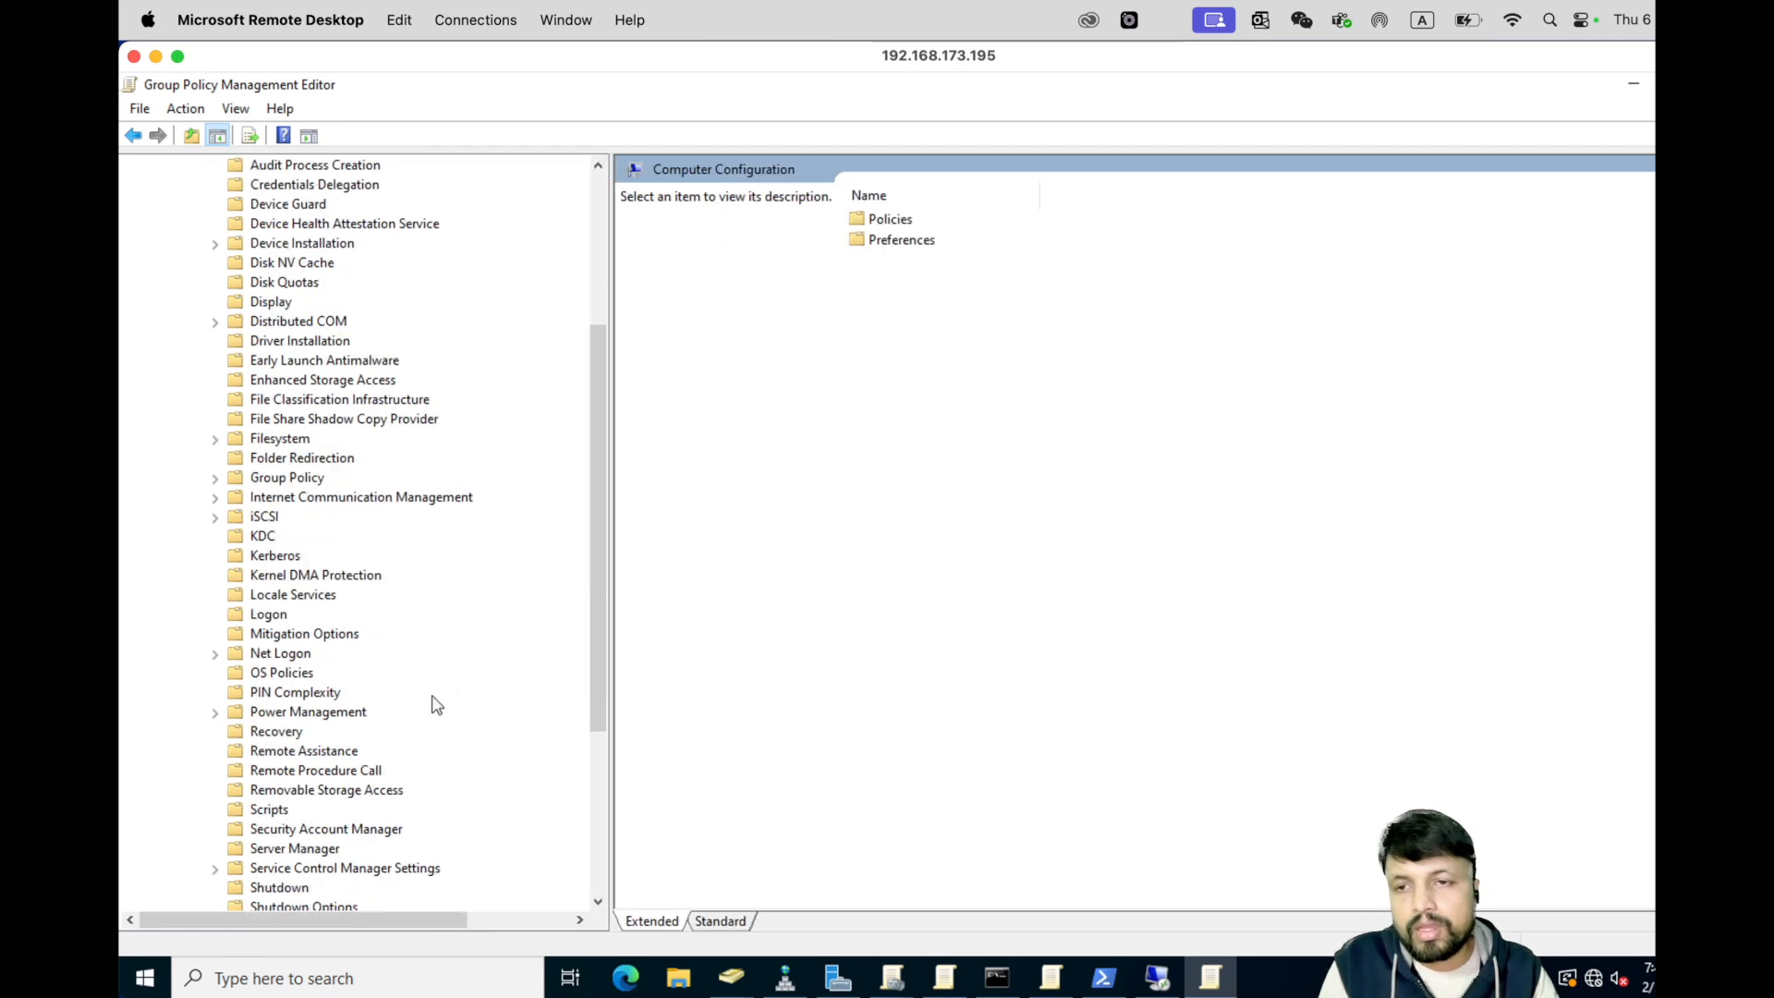
left_click(324, 790)
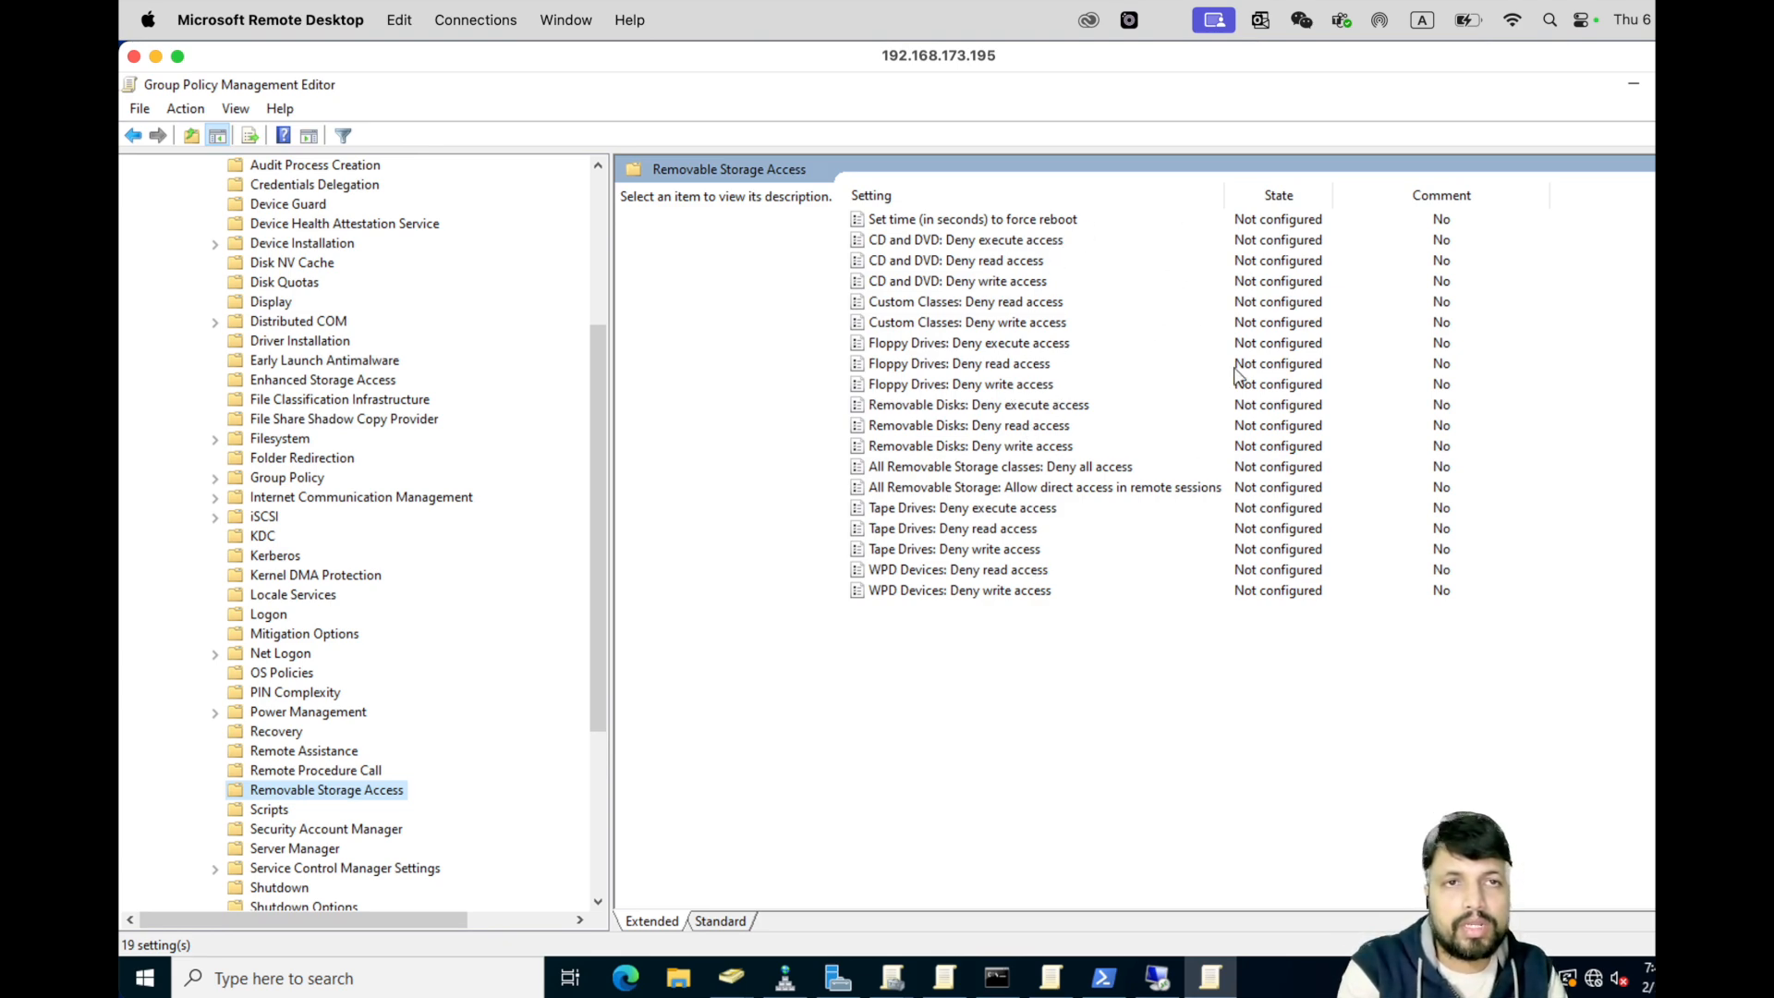
left_click(979, 247)
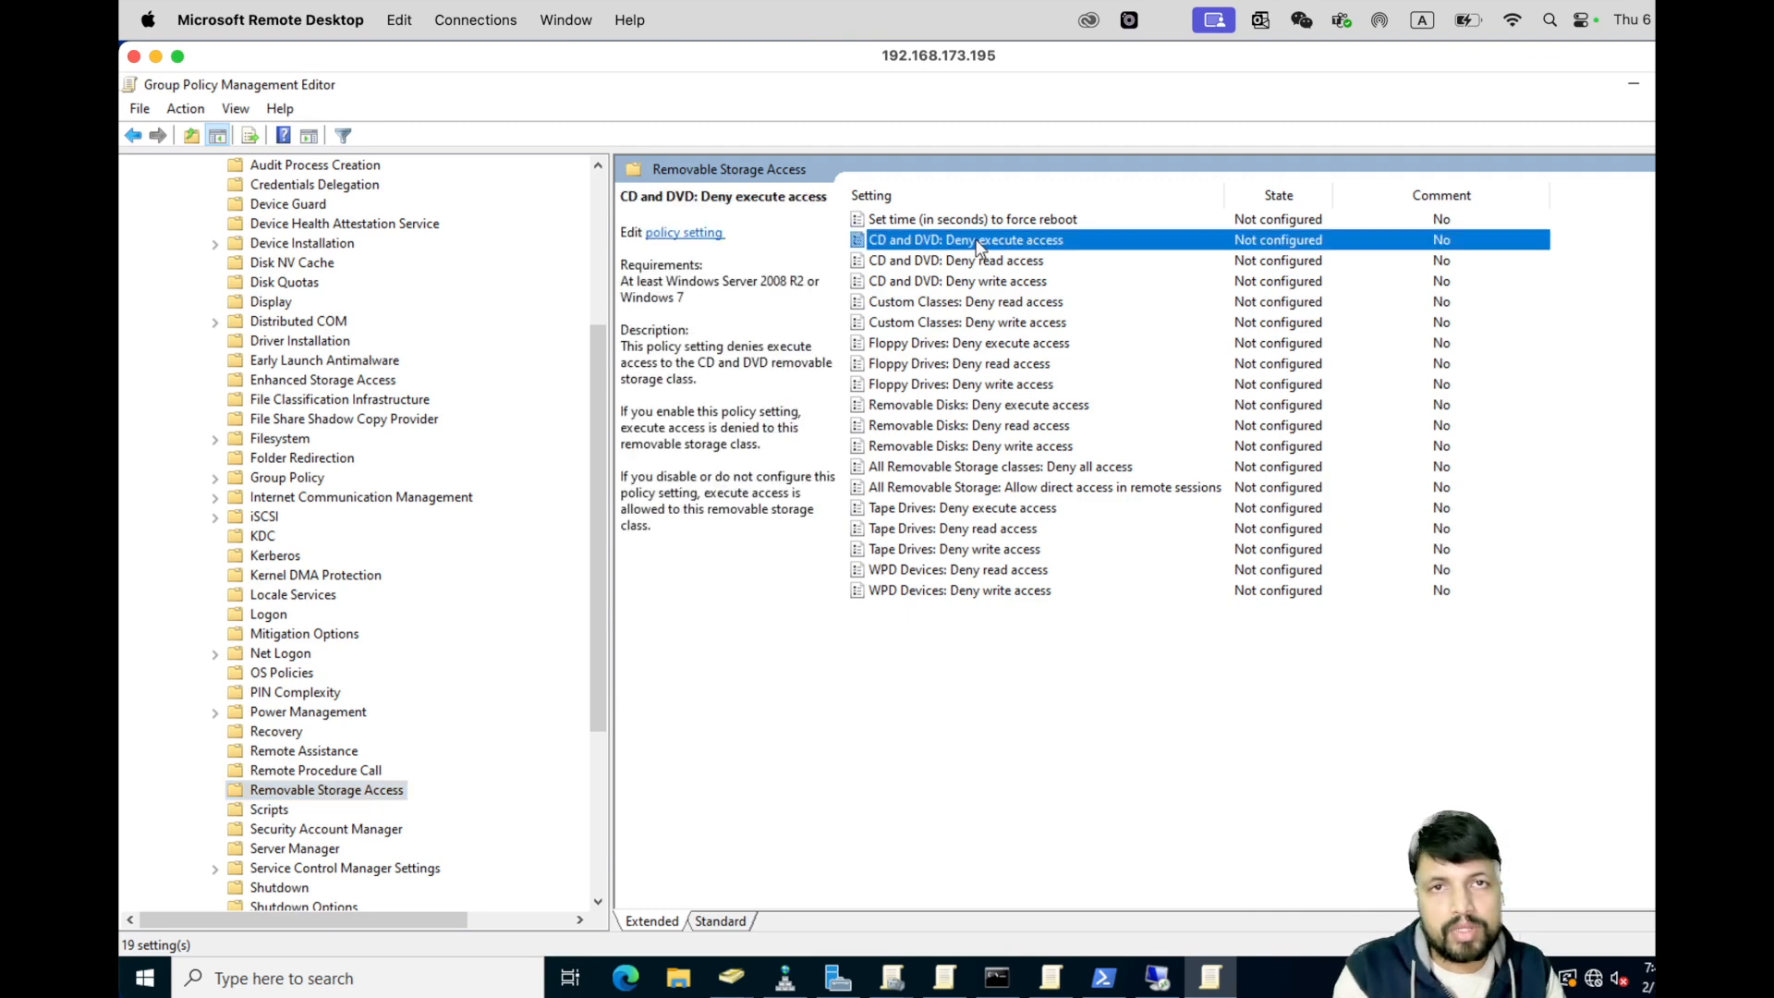
key("Up")
key("Down")
key("Down")
key("Down")
key("Down")
key("Down")
key("Down")
key("Down")
key("Down")
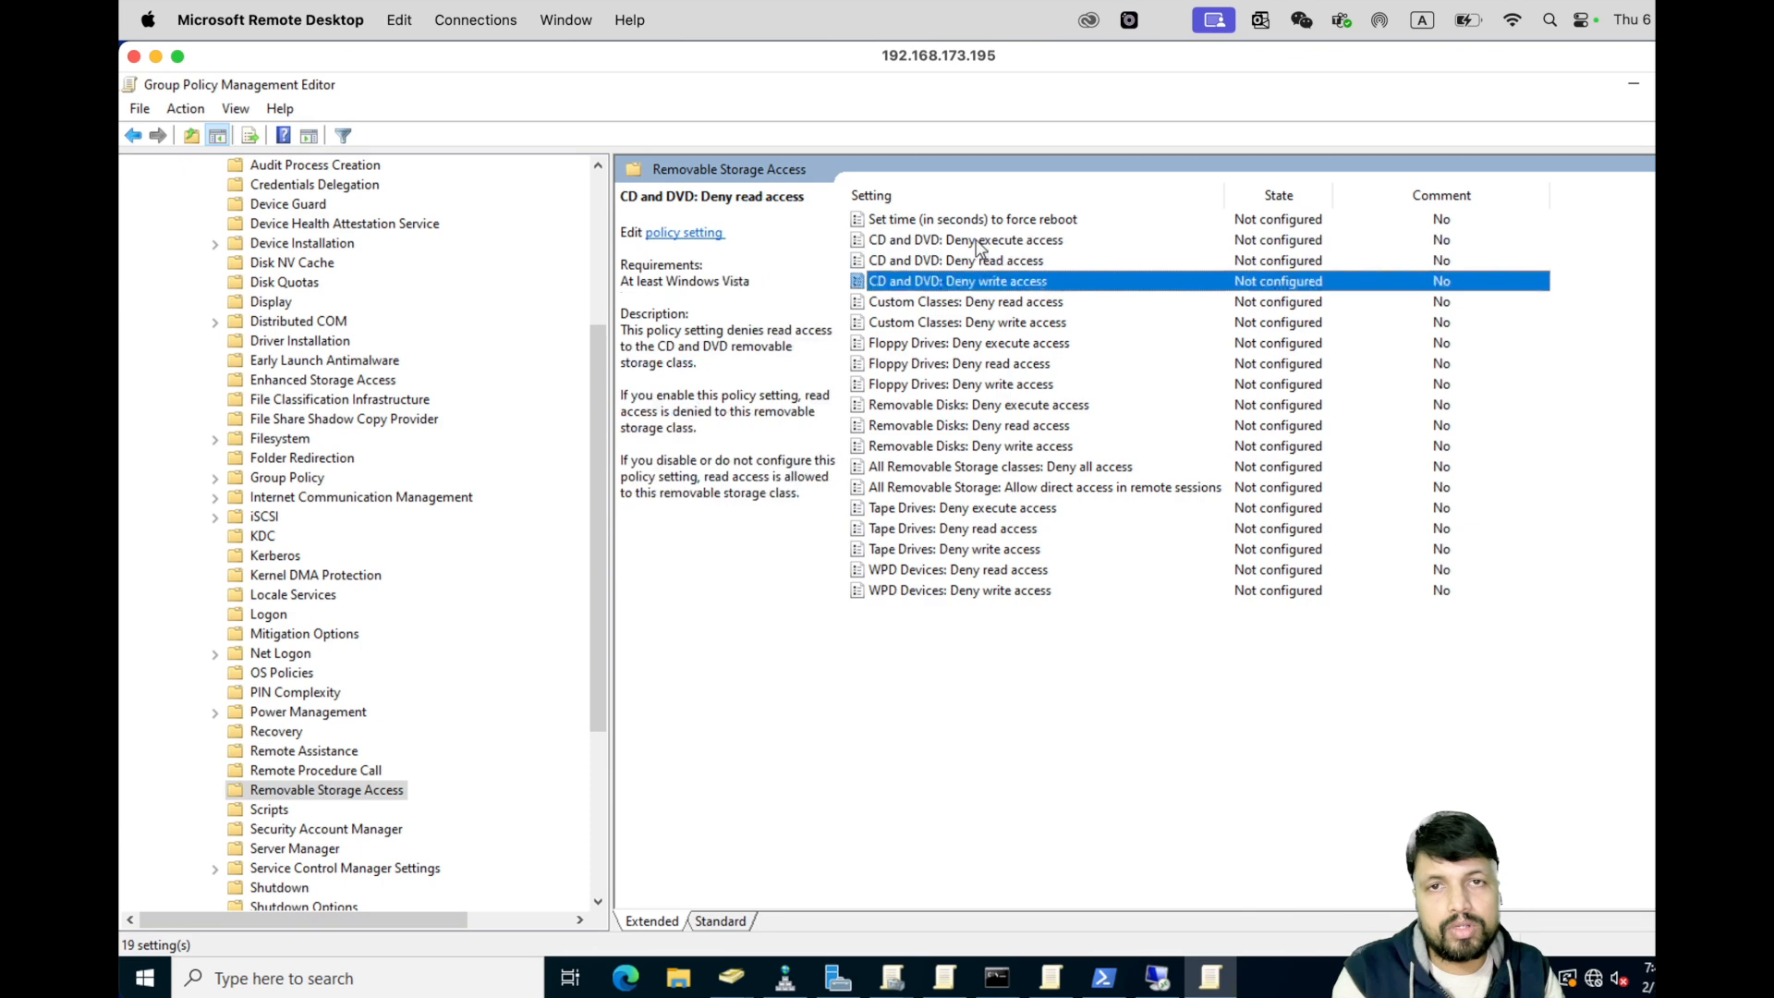
key("Down")
key("Down")
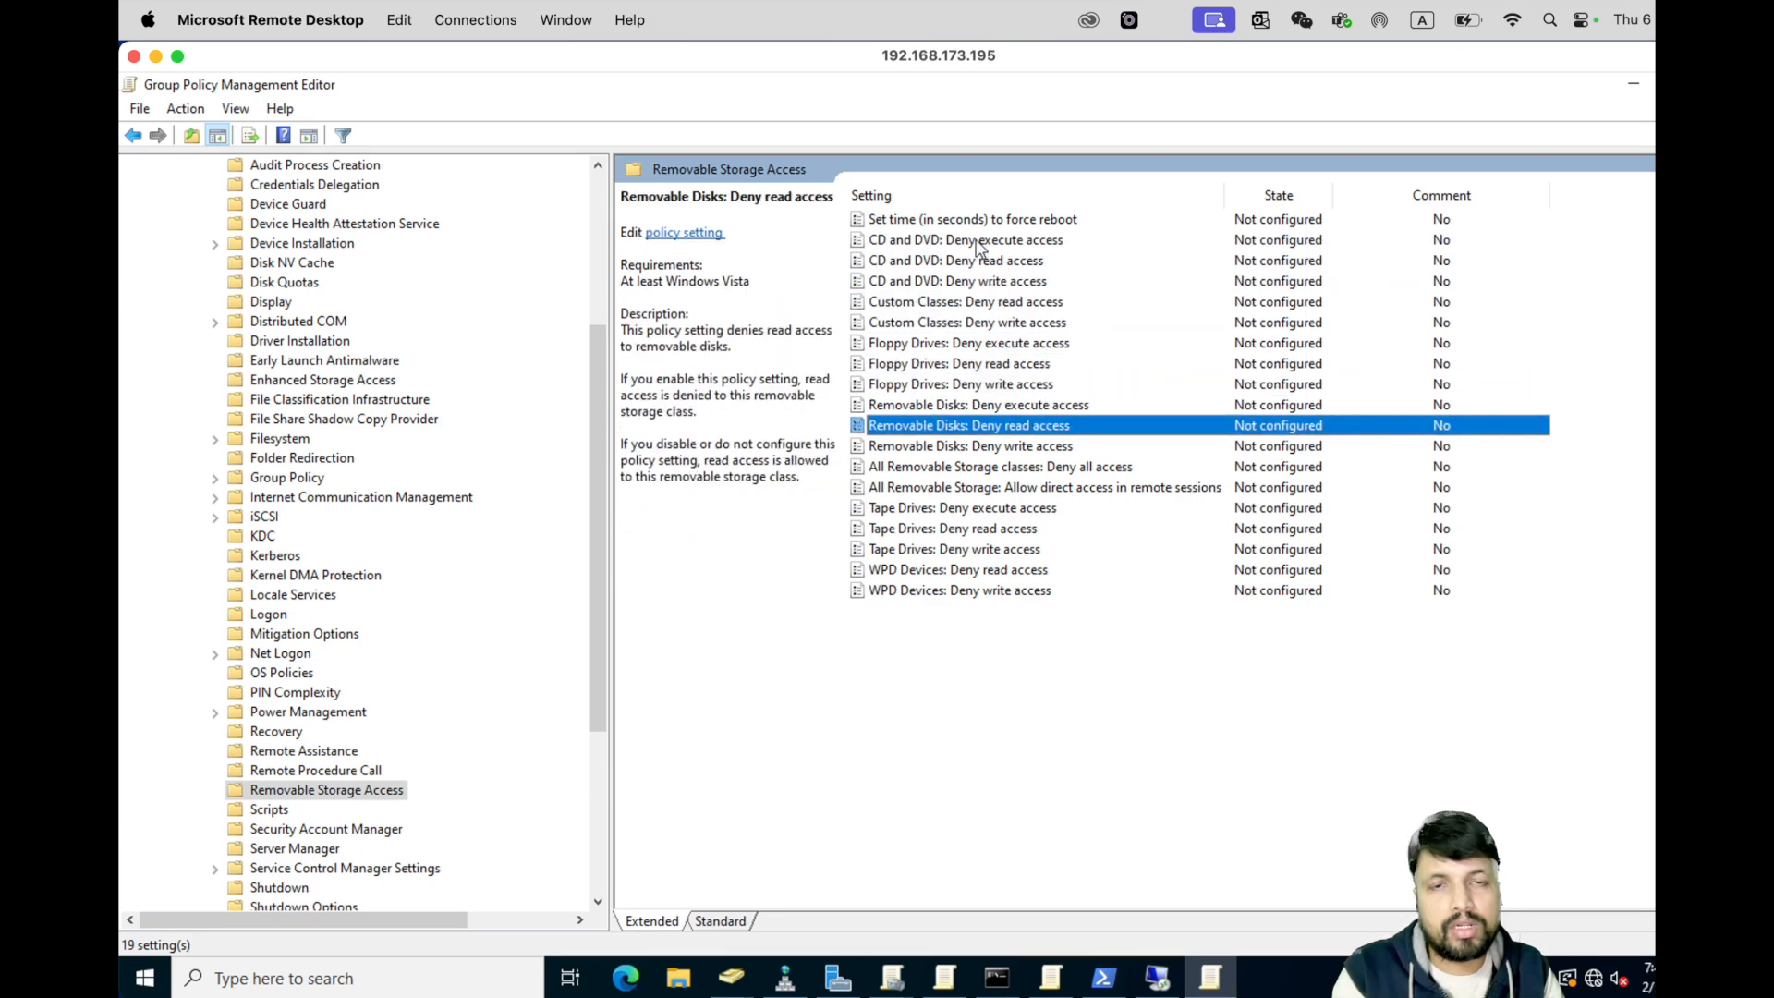
key("Up")
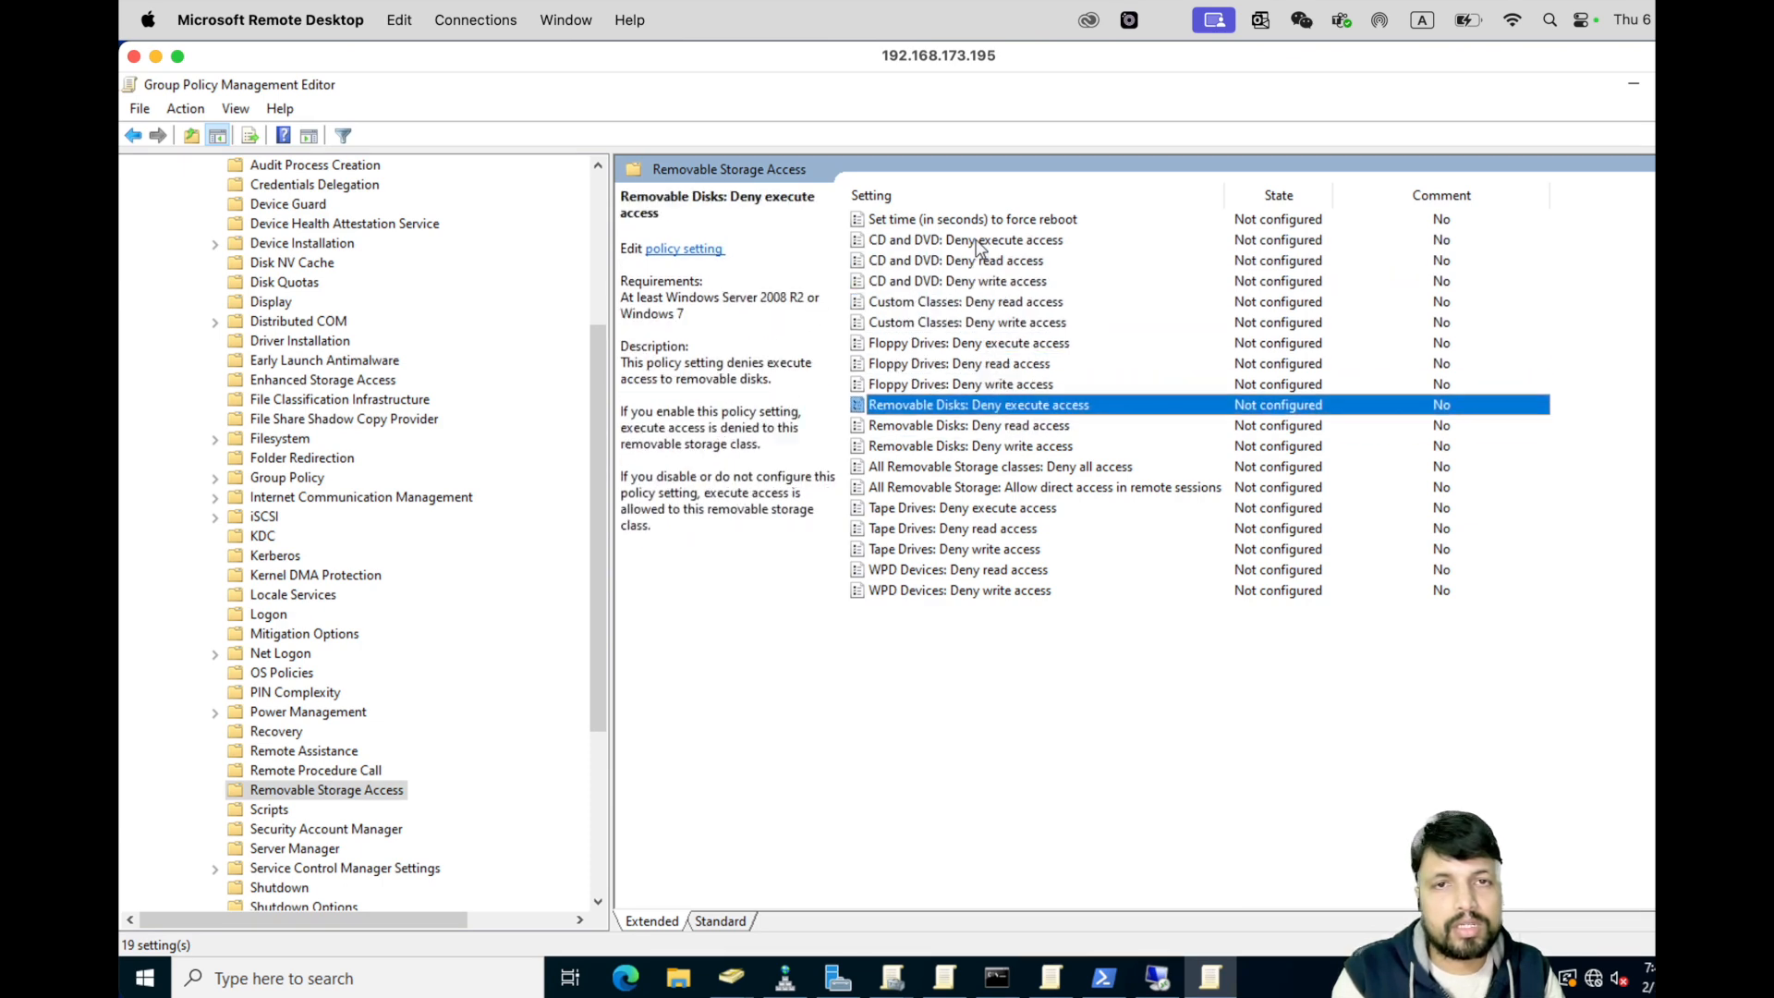
key("Down")
key("Down")
key("Down")
key("Down")
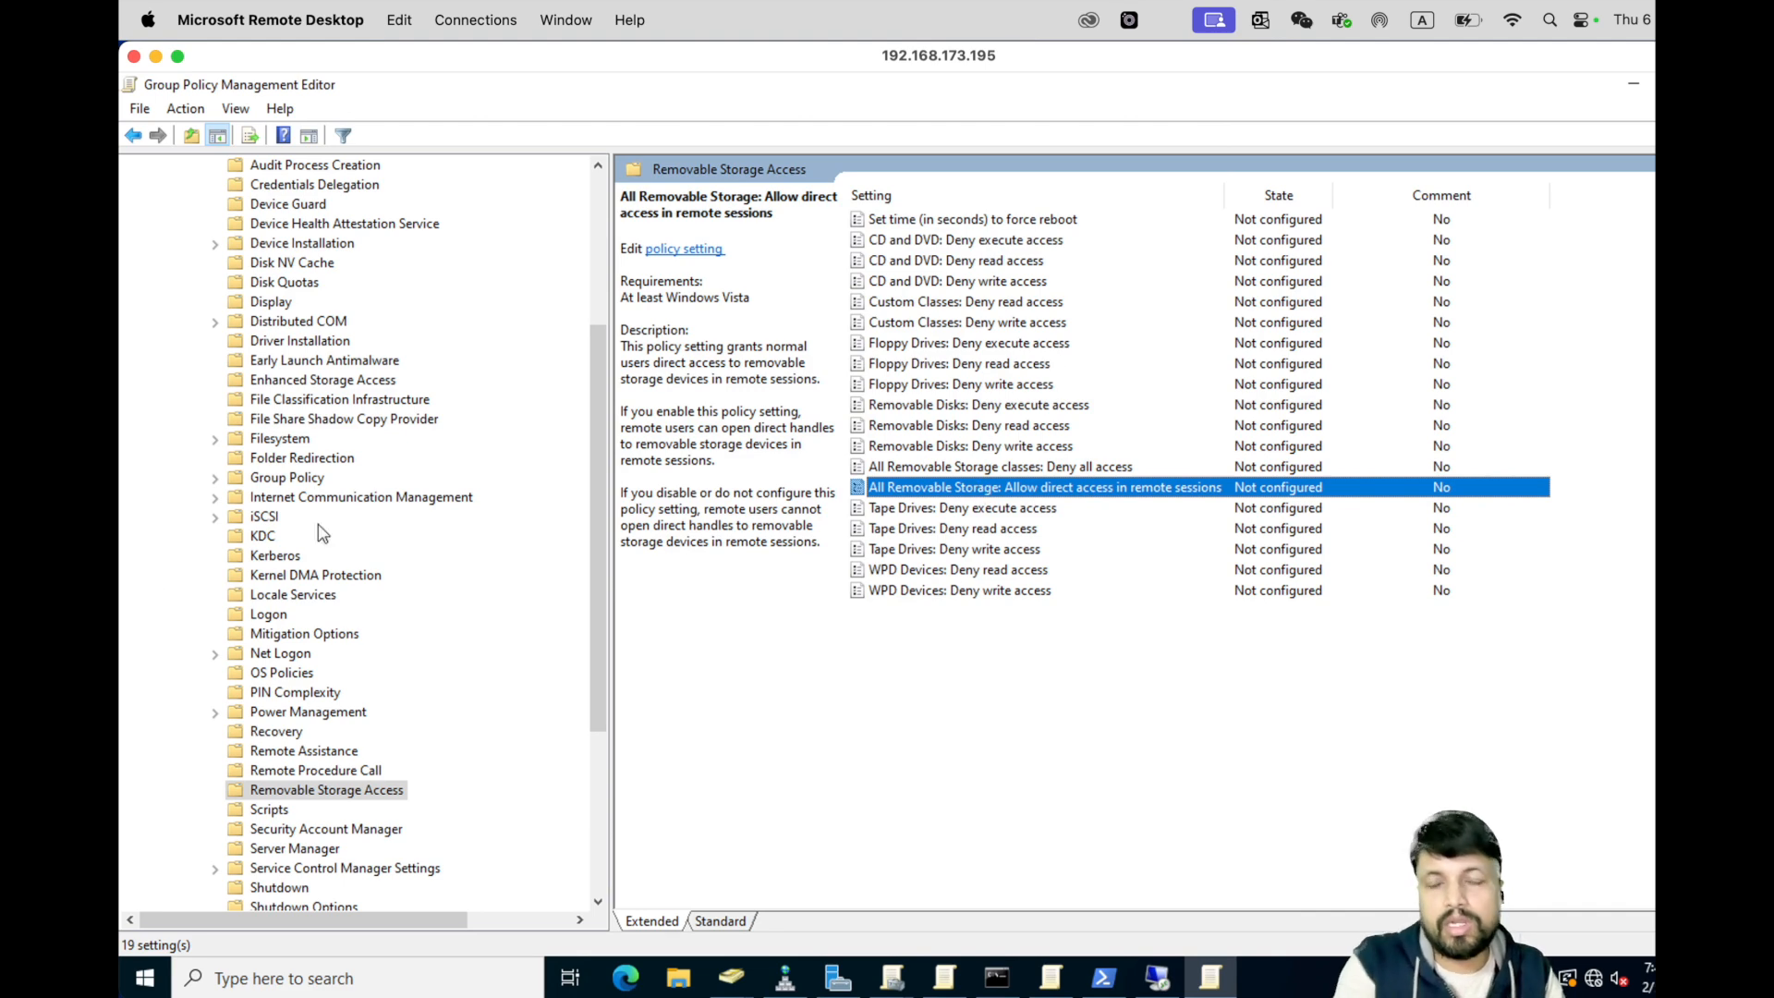
scroll(318, 534, "up", 5)
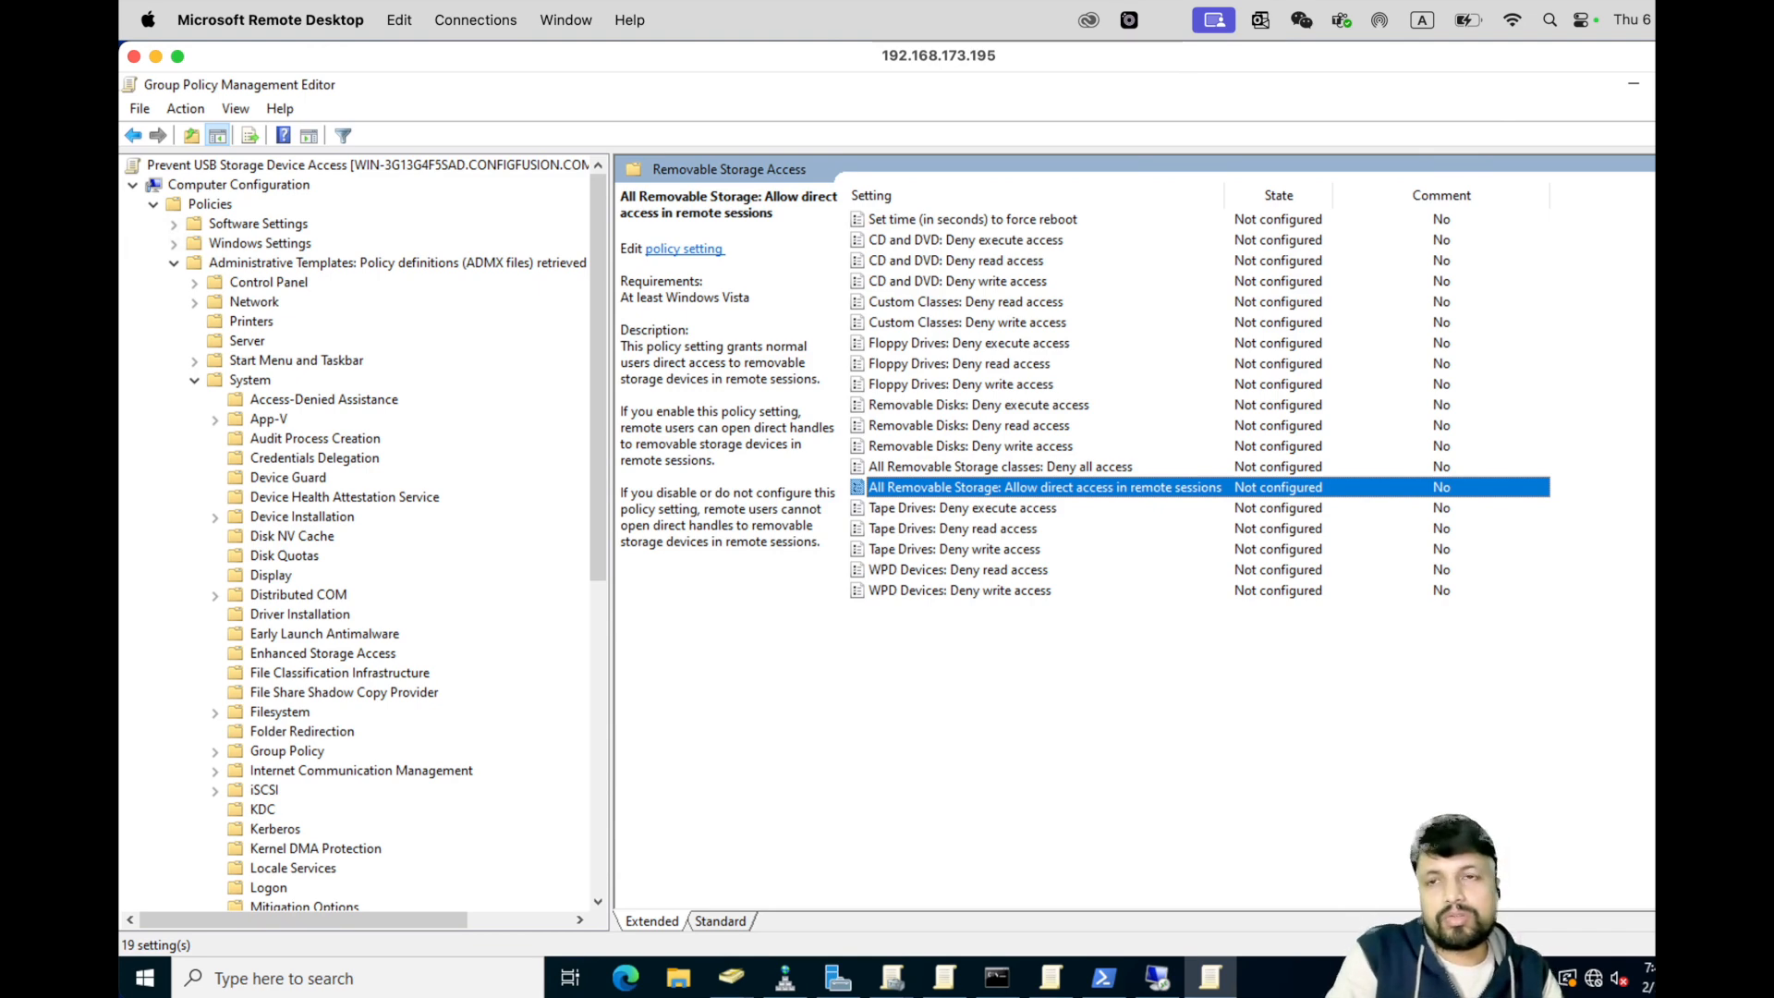
- Navigate to Windows Settings > Security Settings > Account Policies > Password Policy
left_click(174, 263)
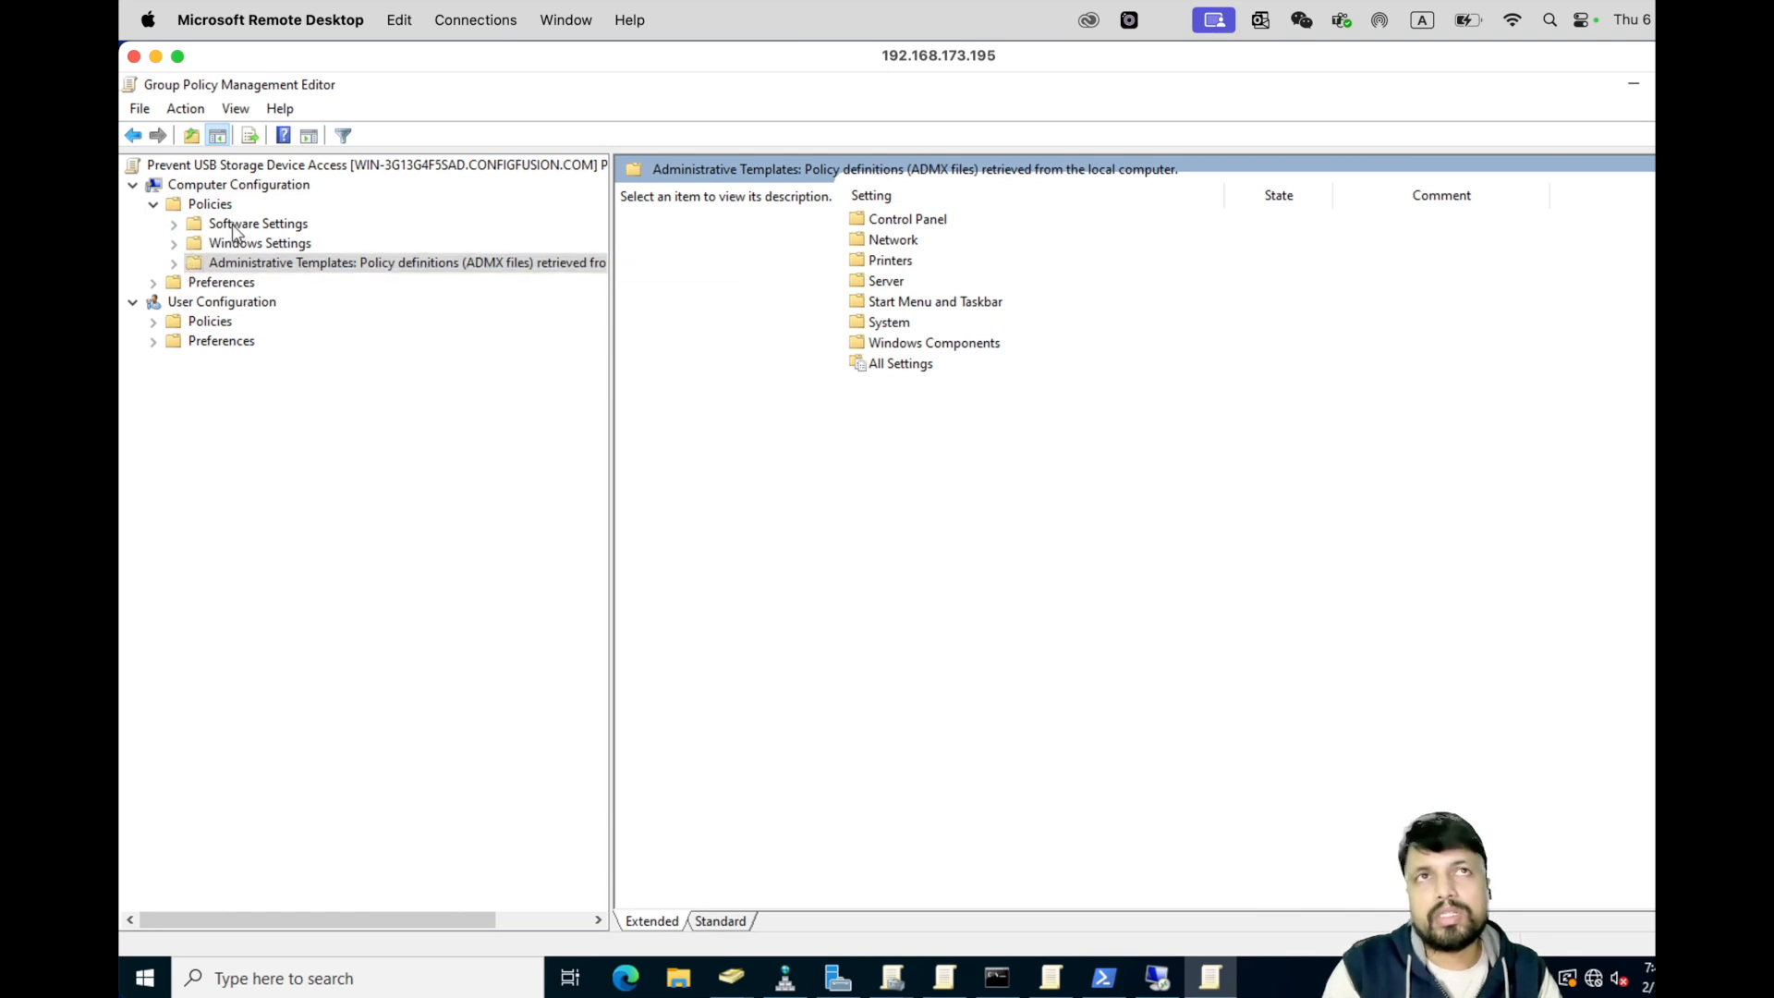
left_click(177, 244)
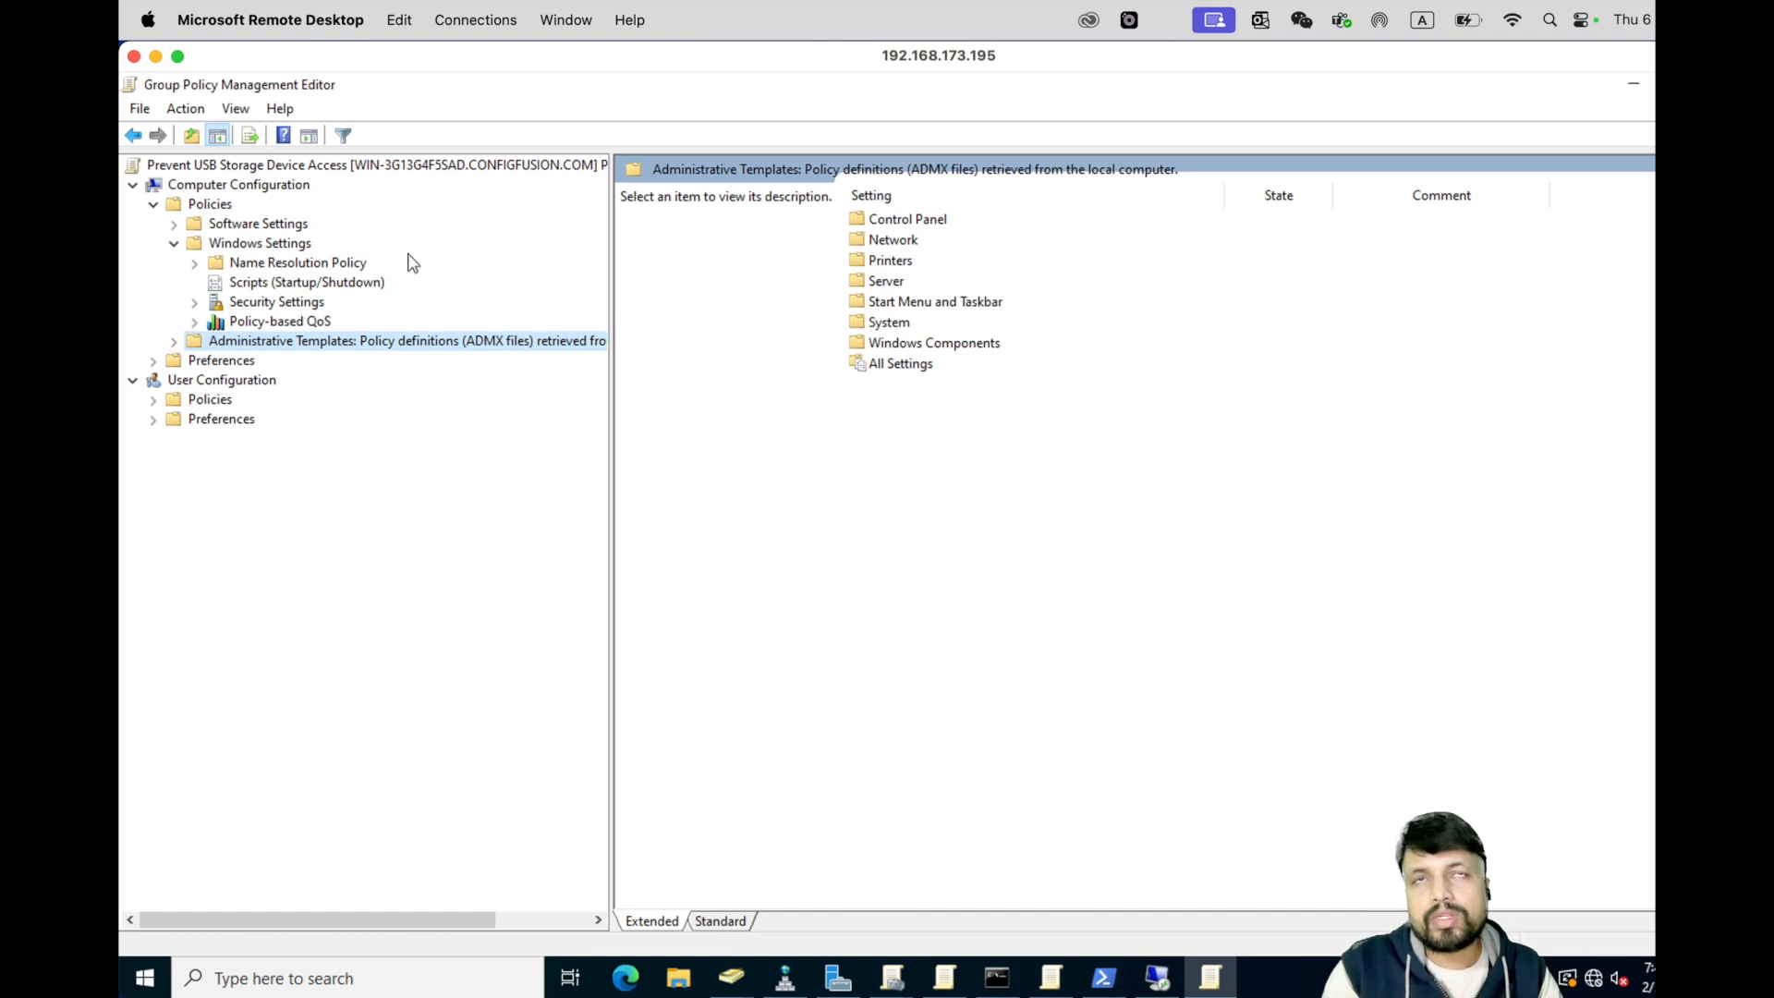
left_click(275, 303)
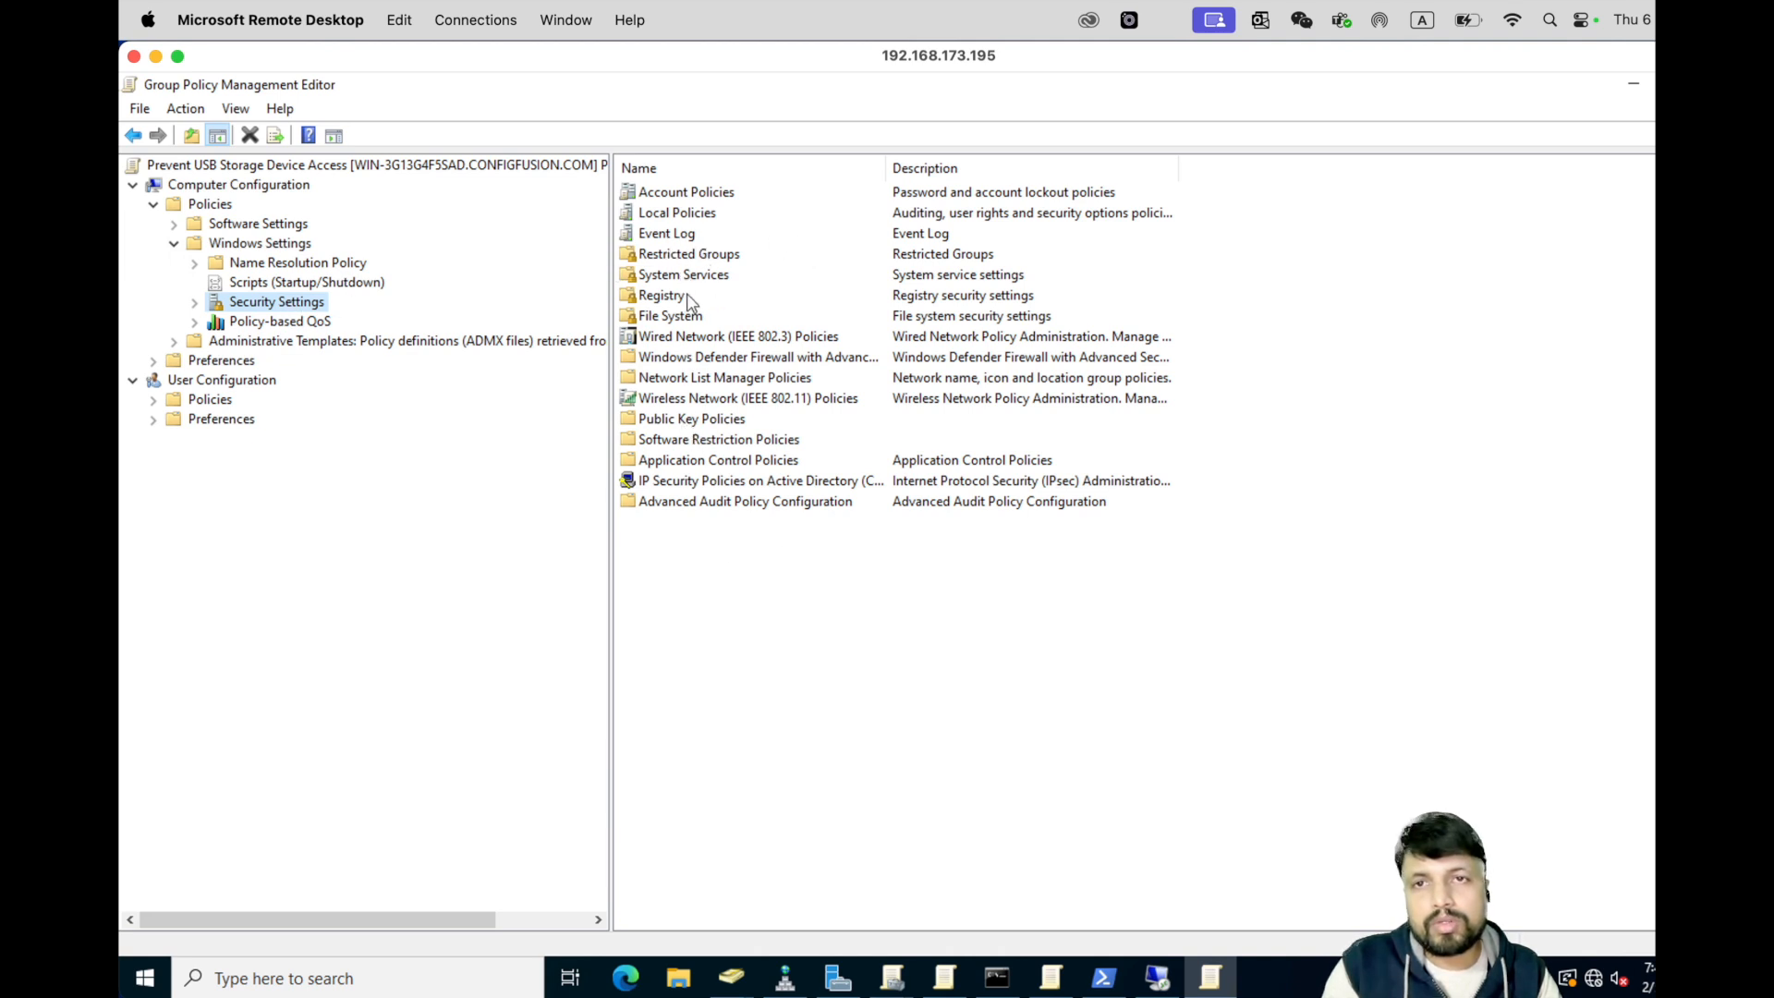
left_click(669, 219)
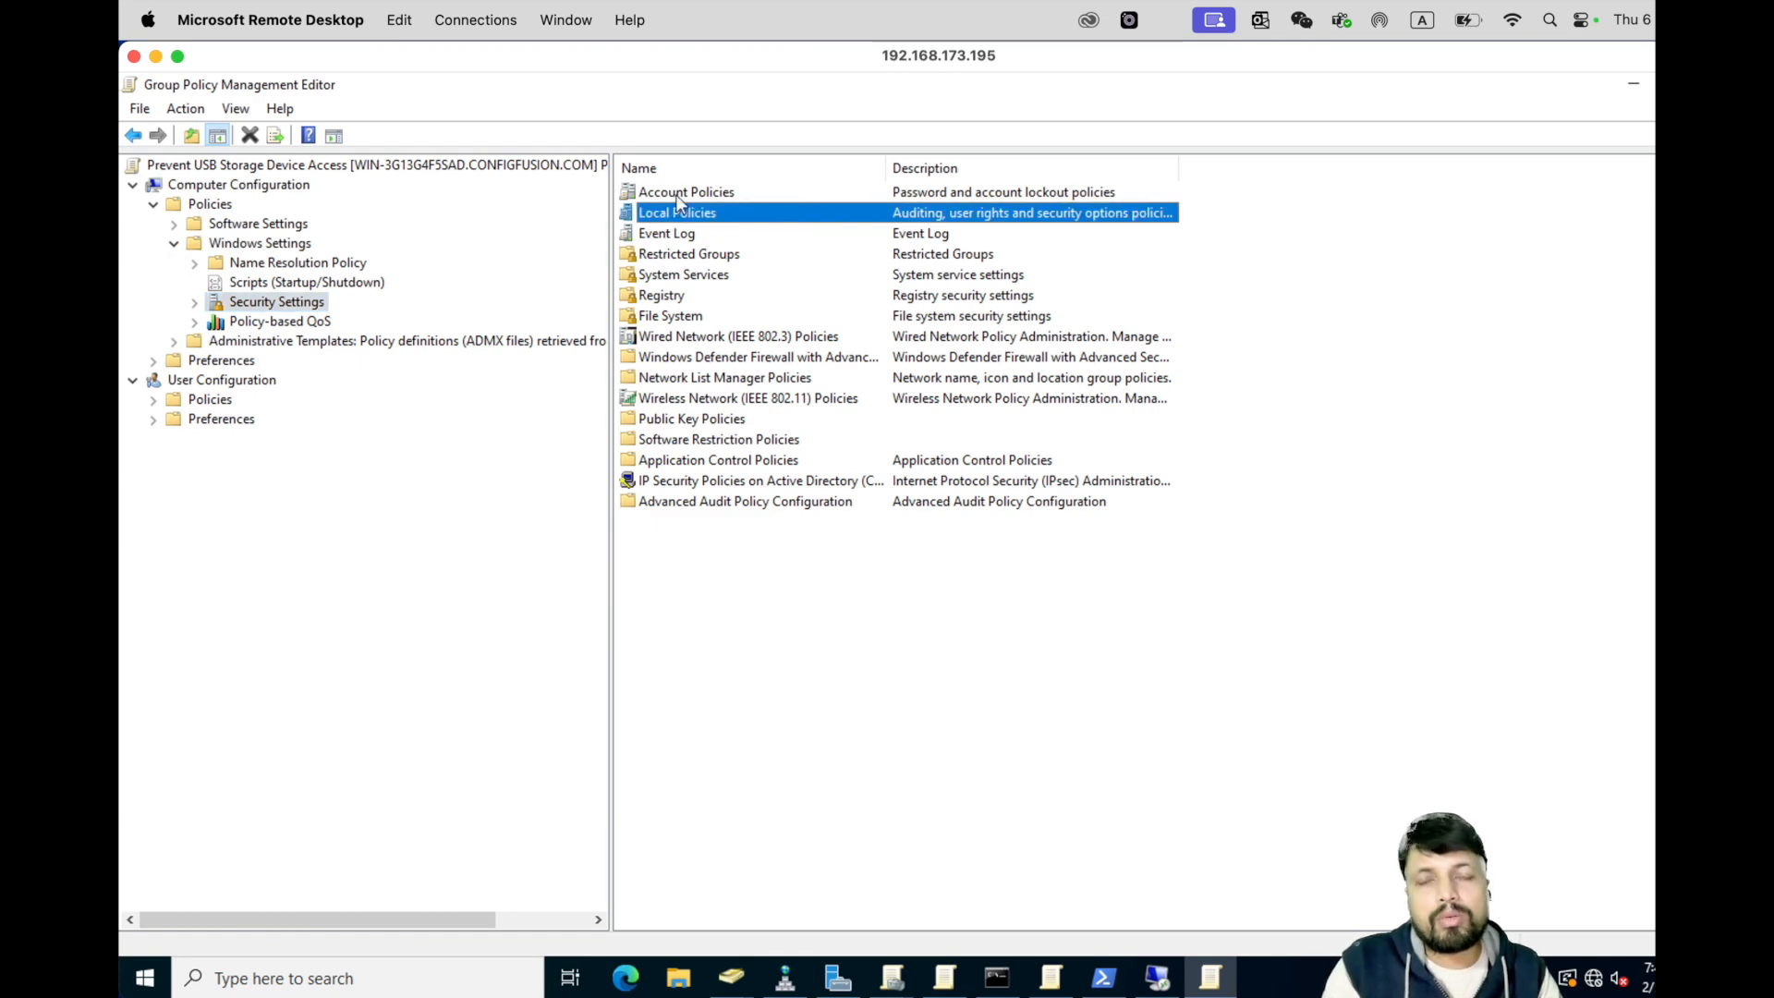
double_click(674, 194)
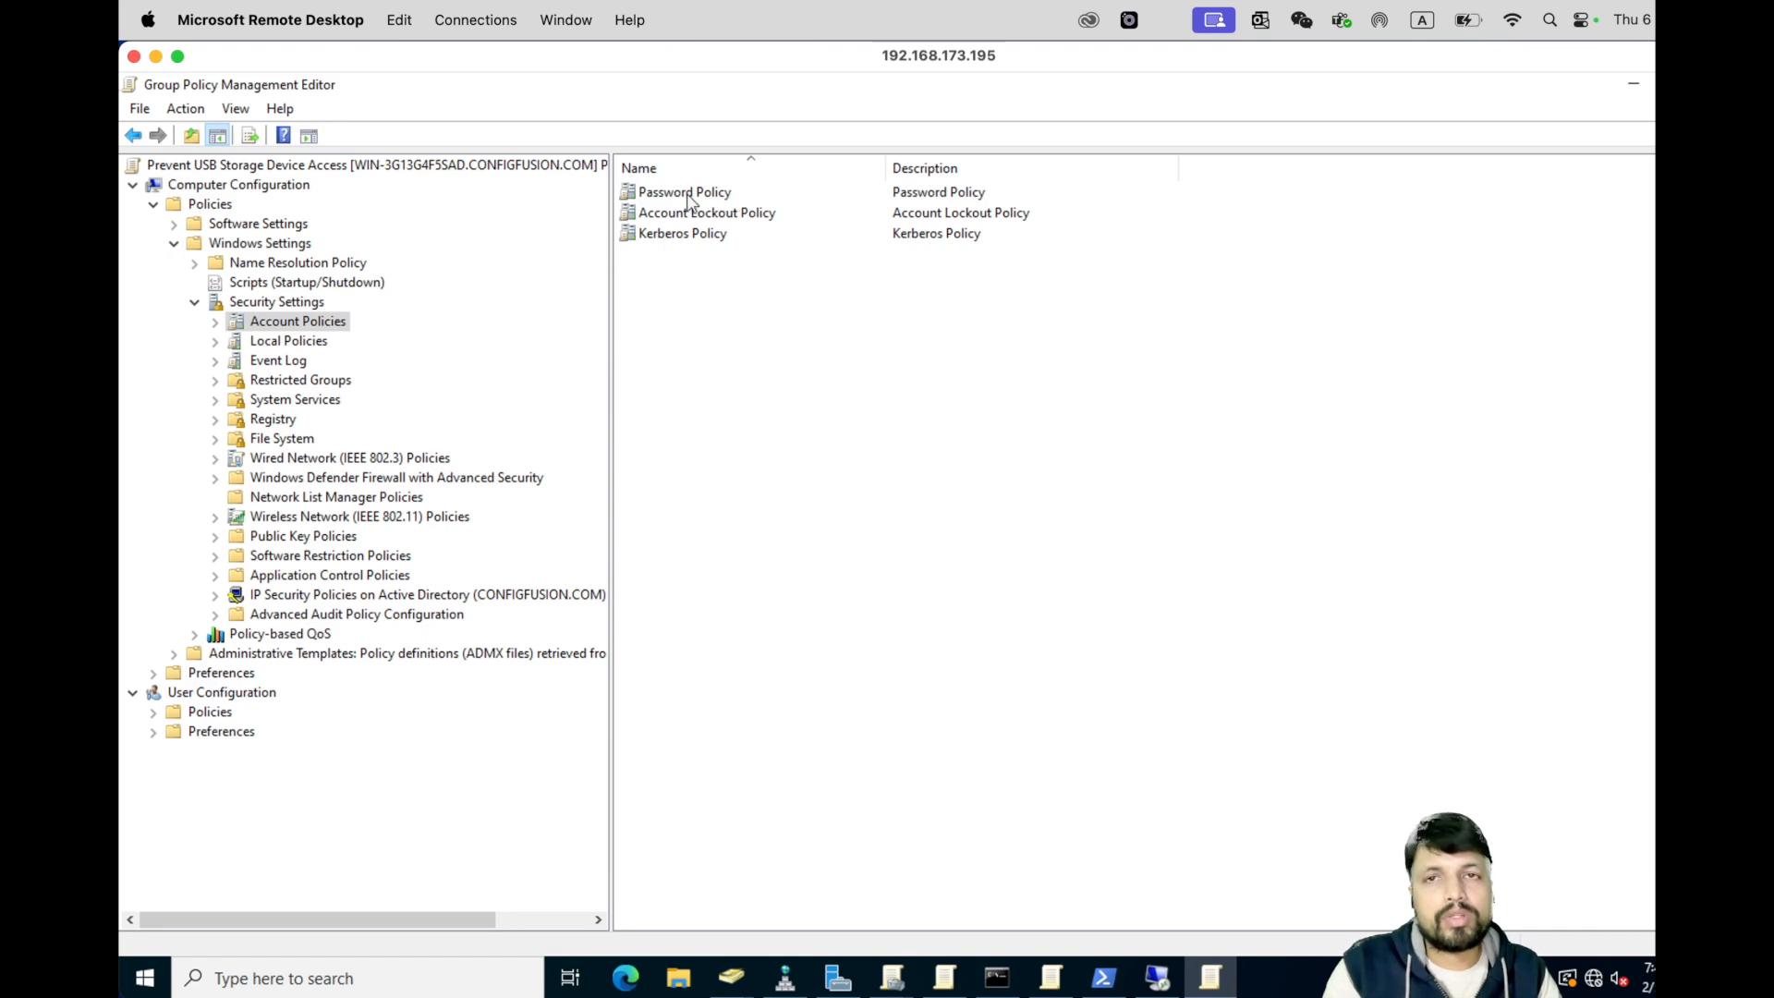
double_click(684, 196)
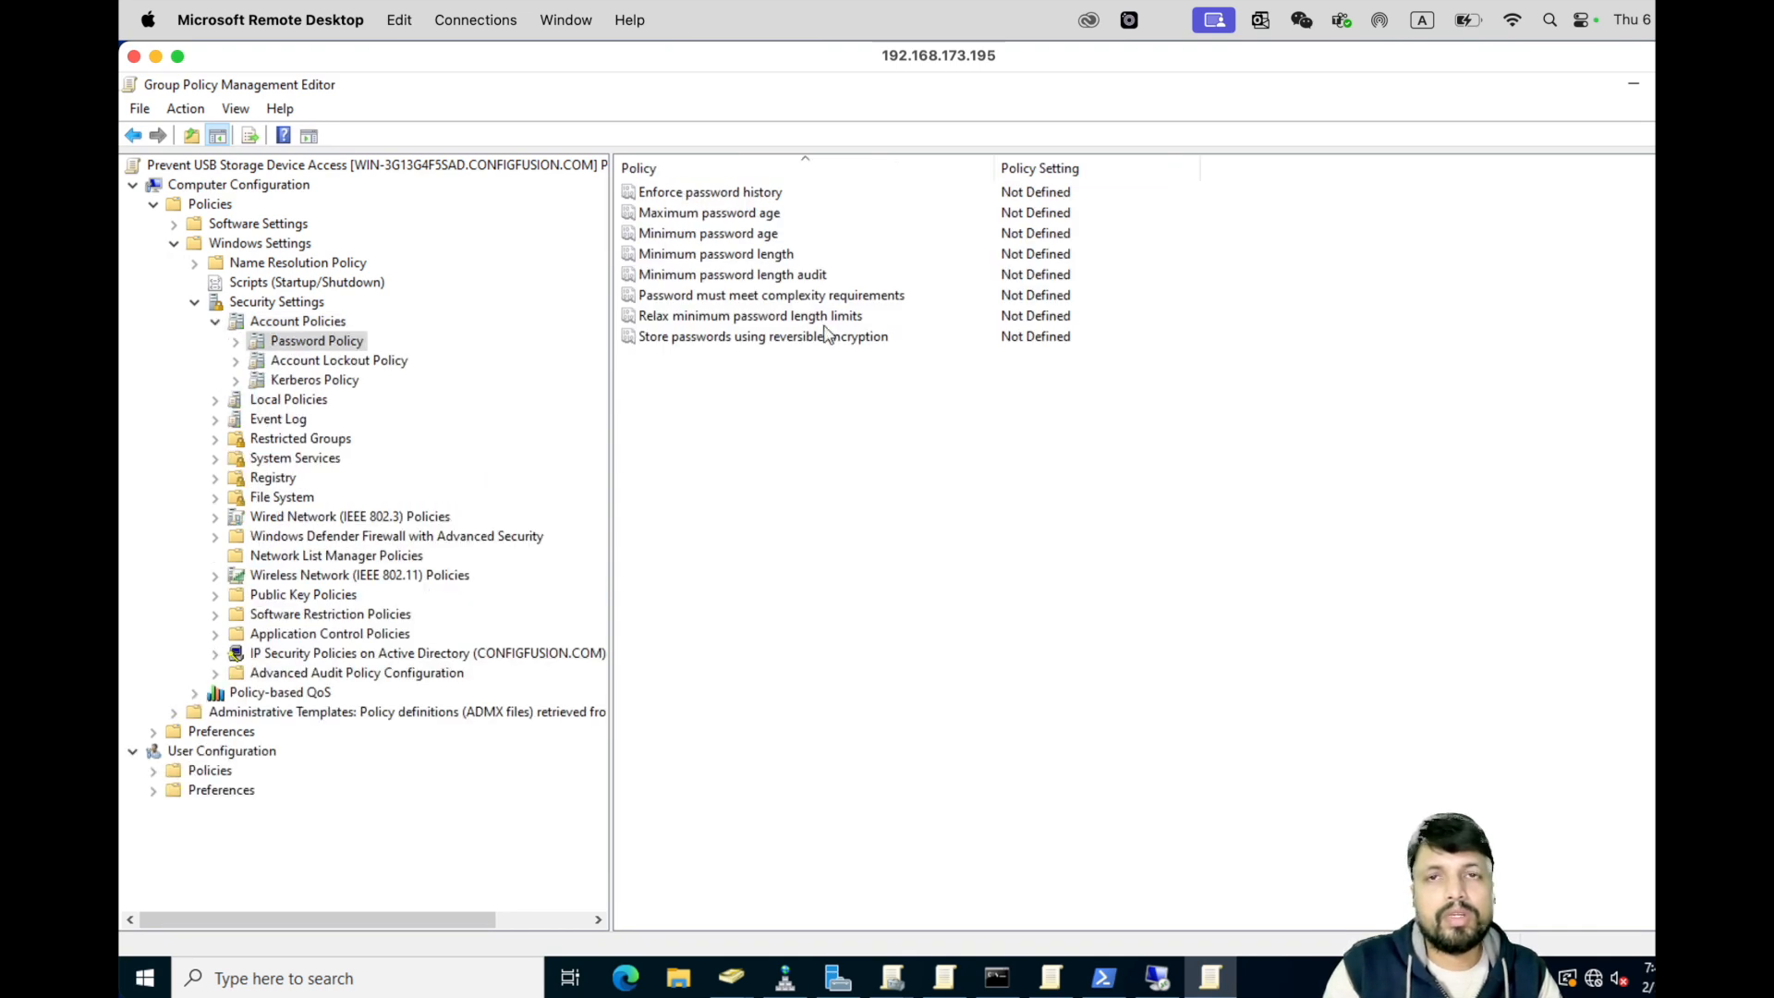
- Review the password age, length, history and complexity rows, then minimize the editor
left_click(717, 214)
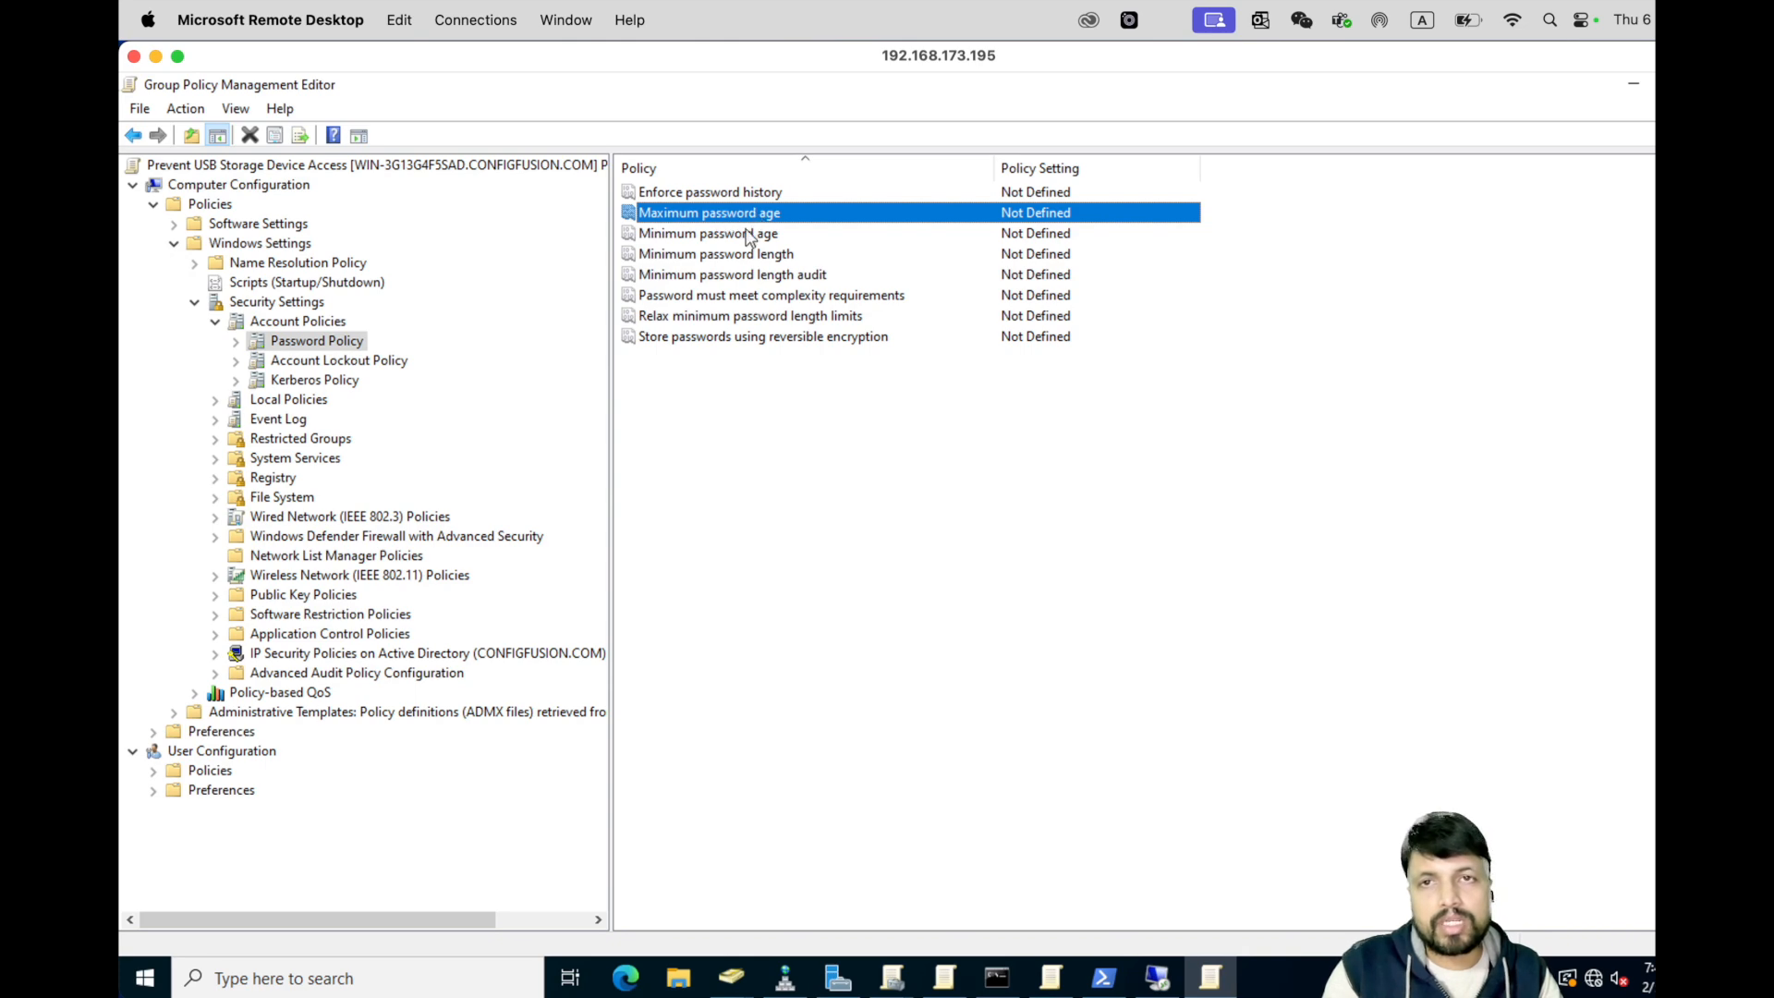
left_click(753, 233)
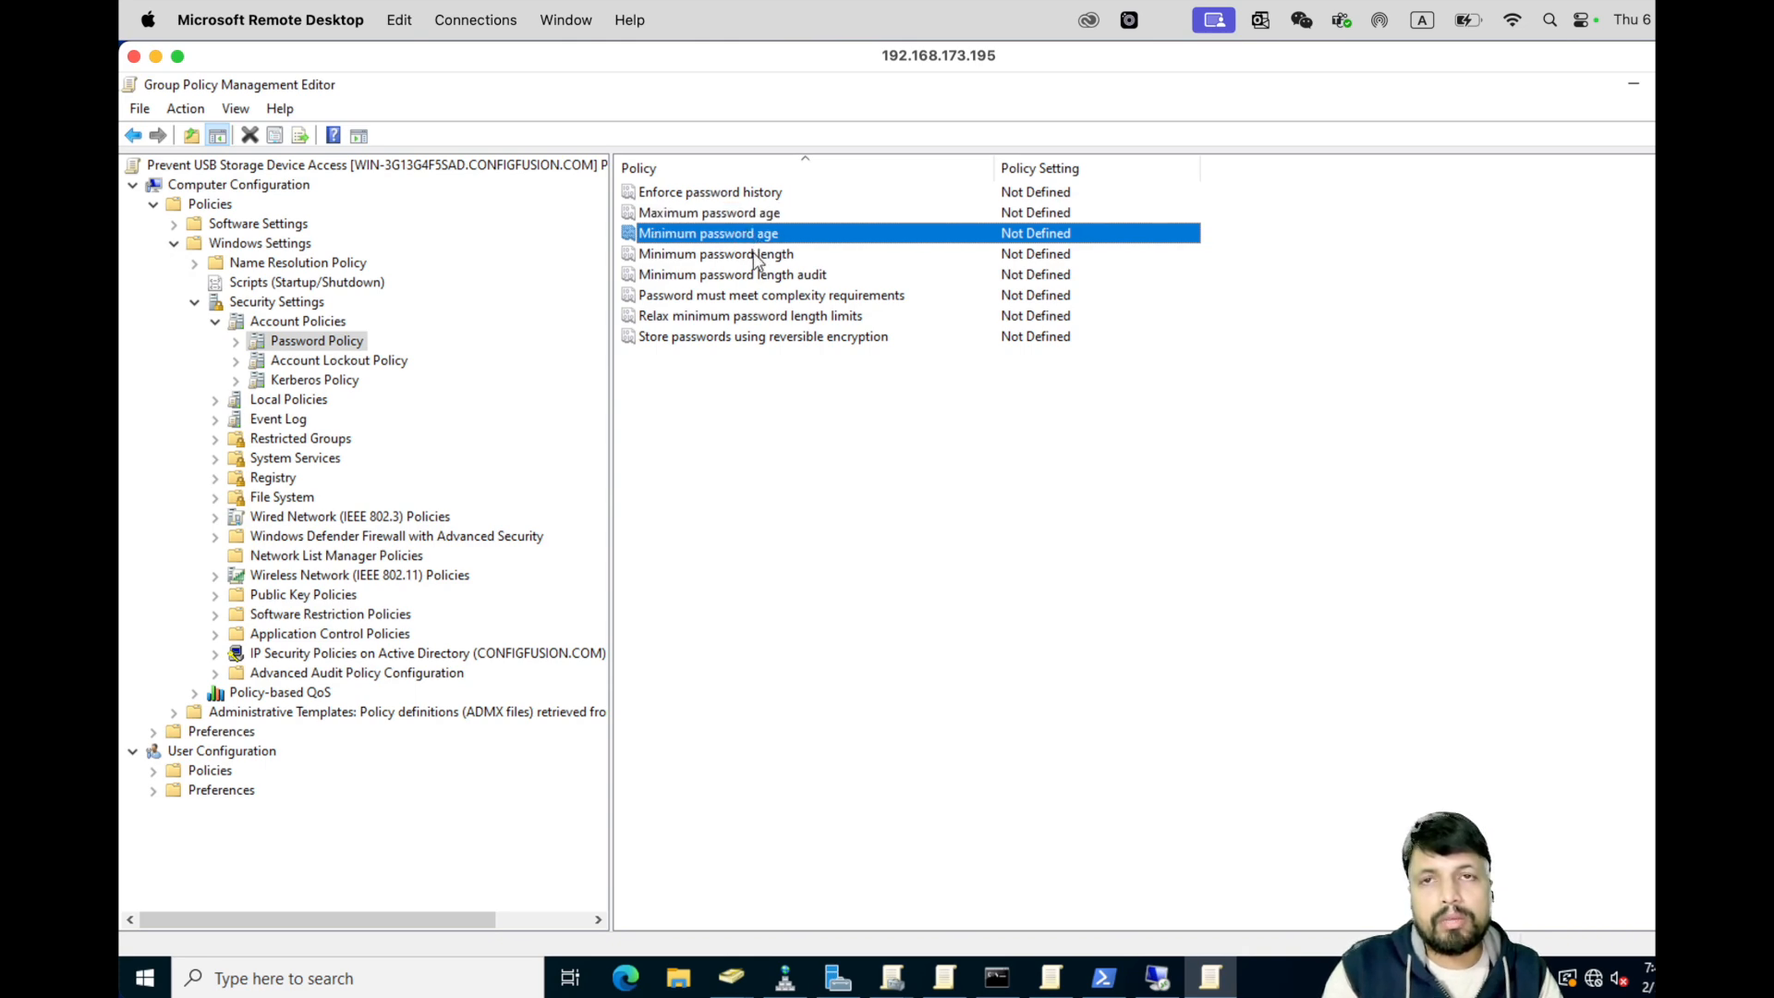
left_click(753, 255)
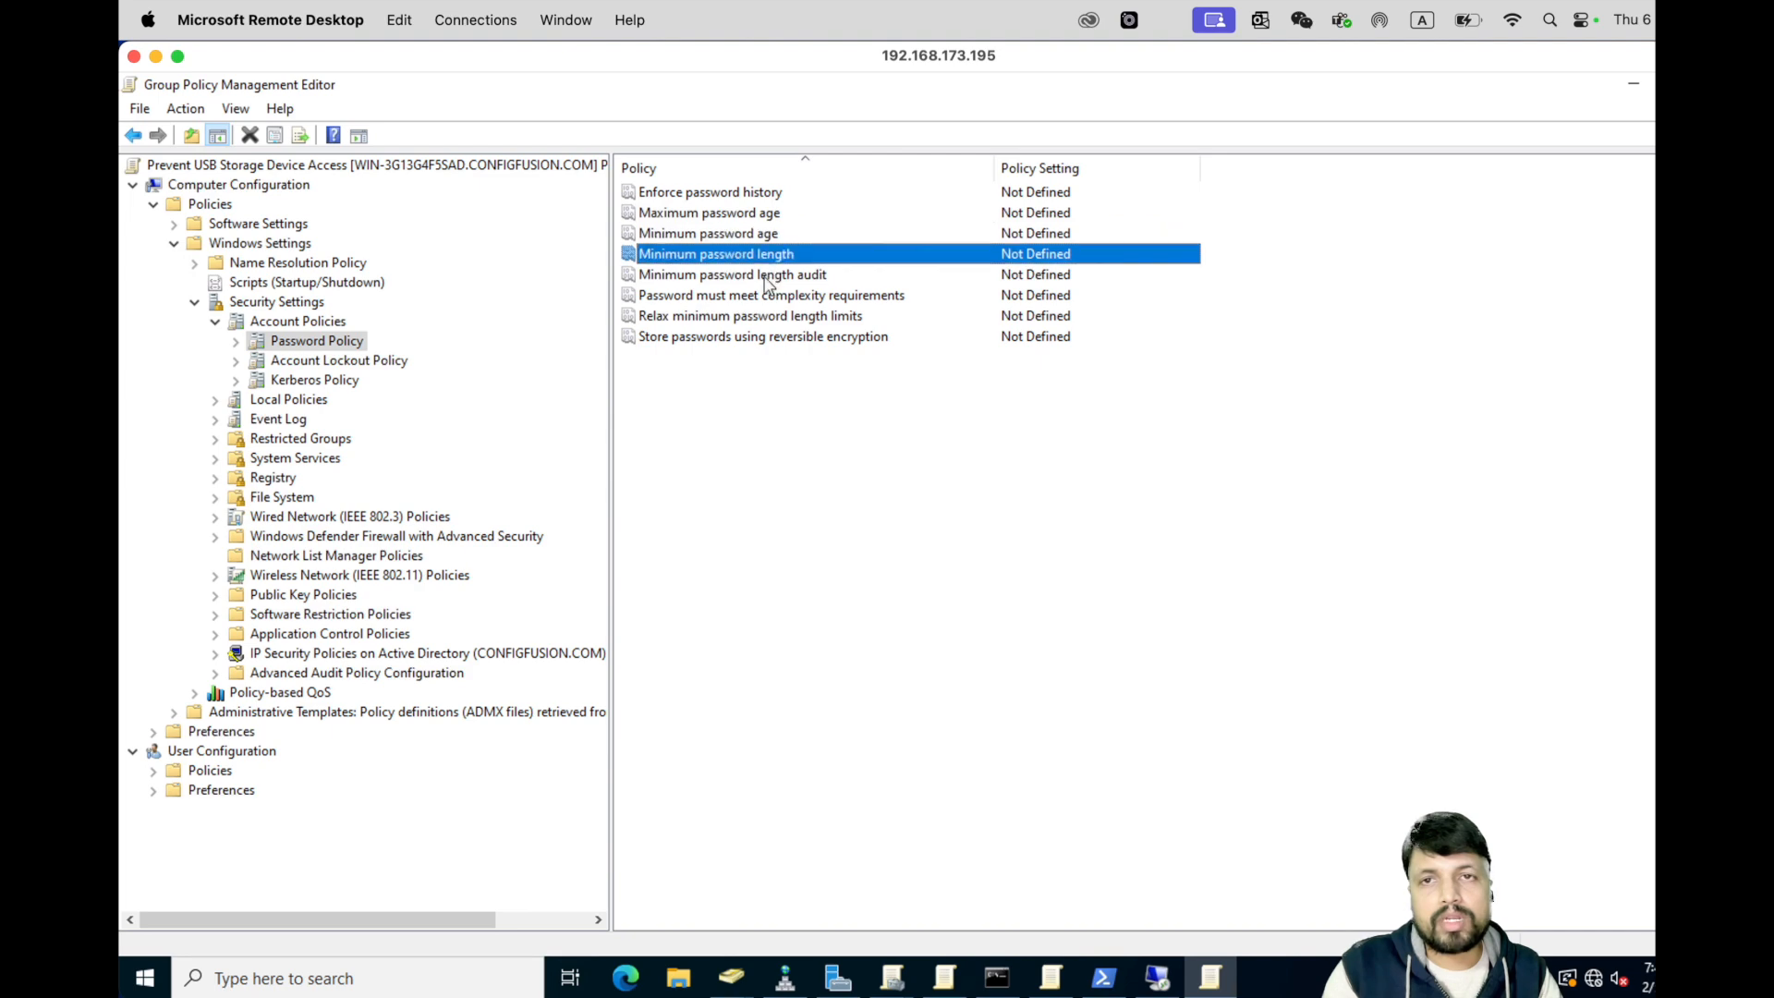
left_click(766, 277)
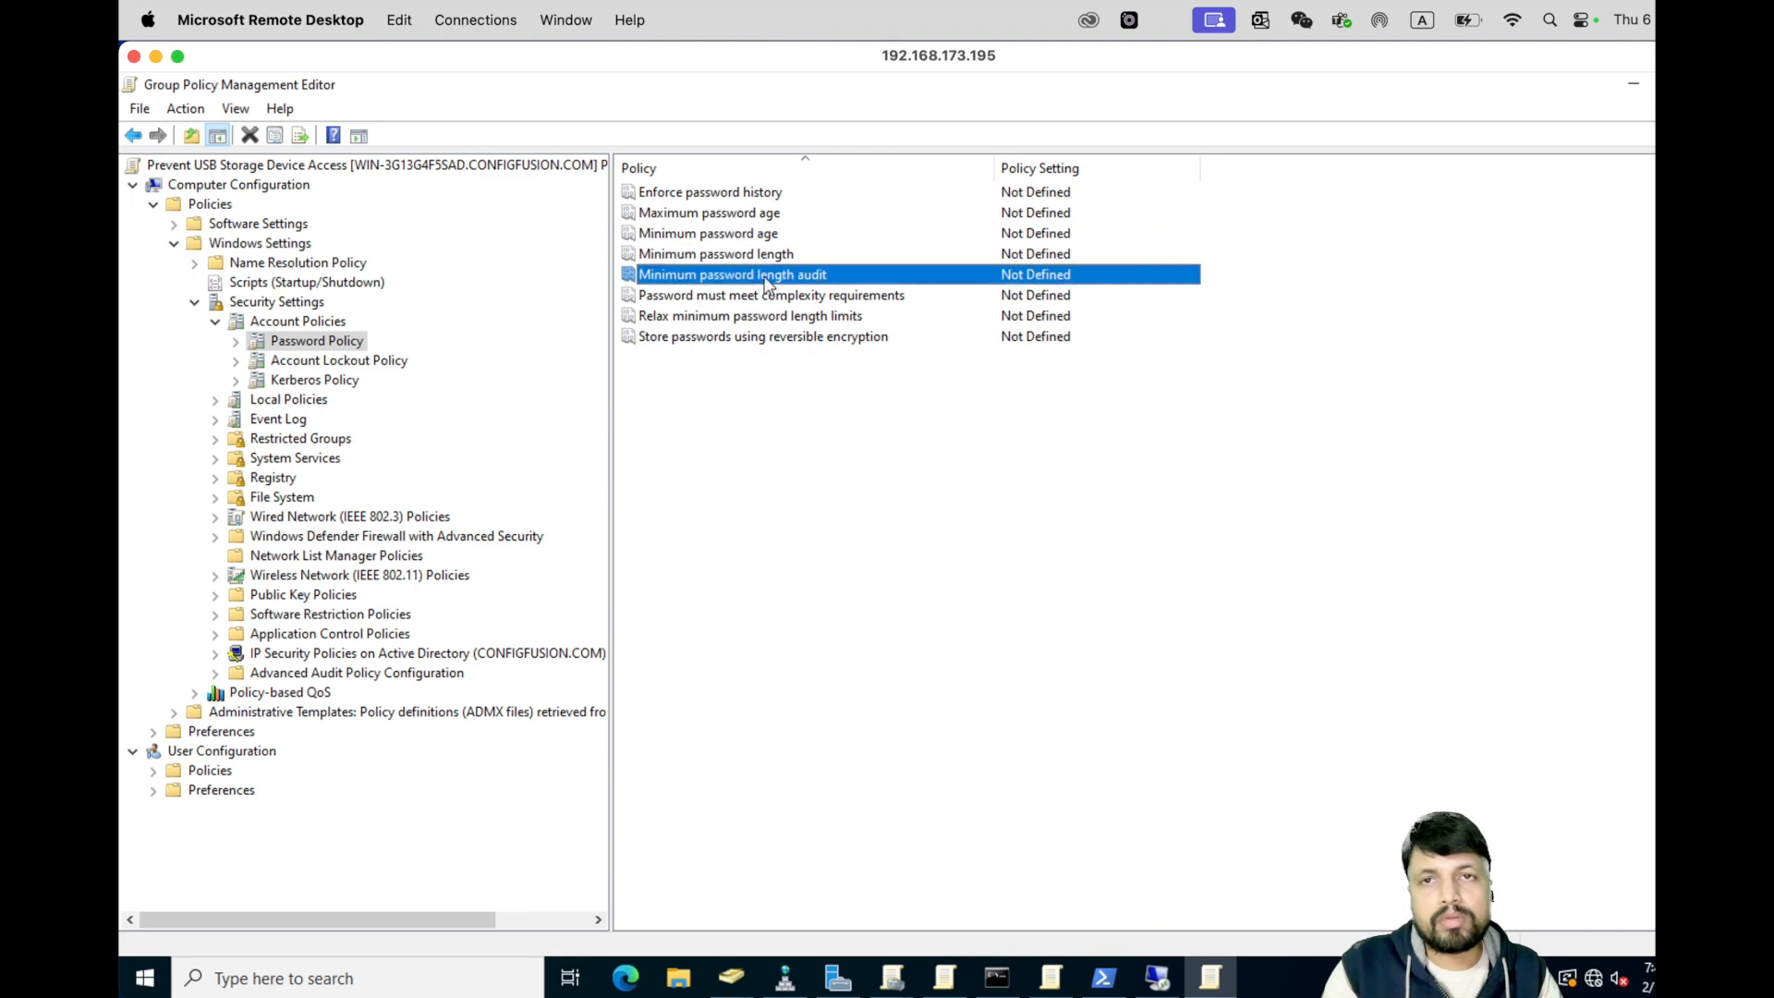
left_click(731, 194)
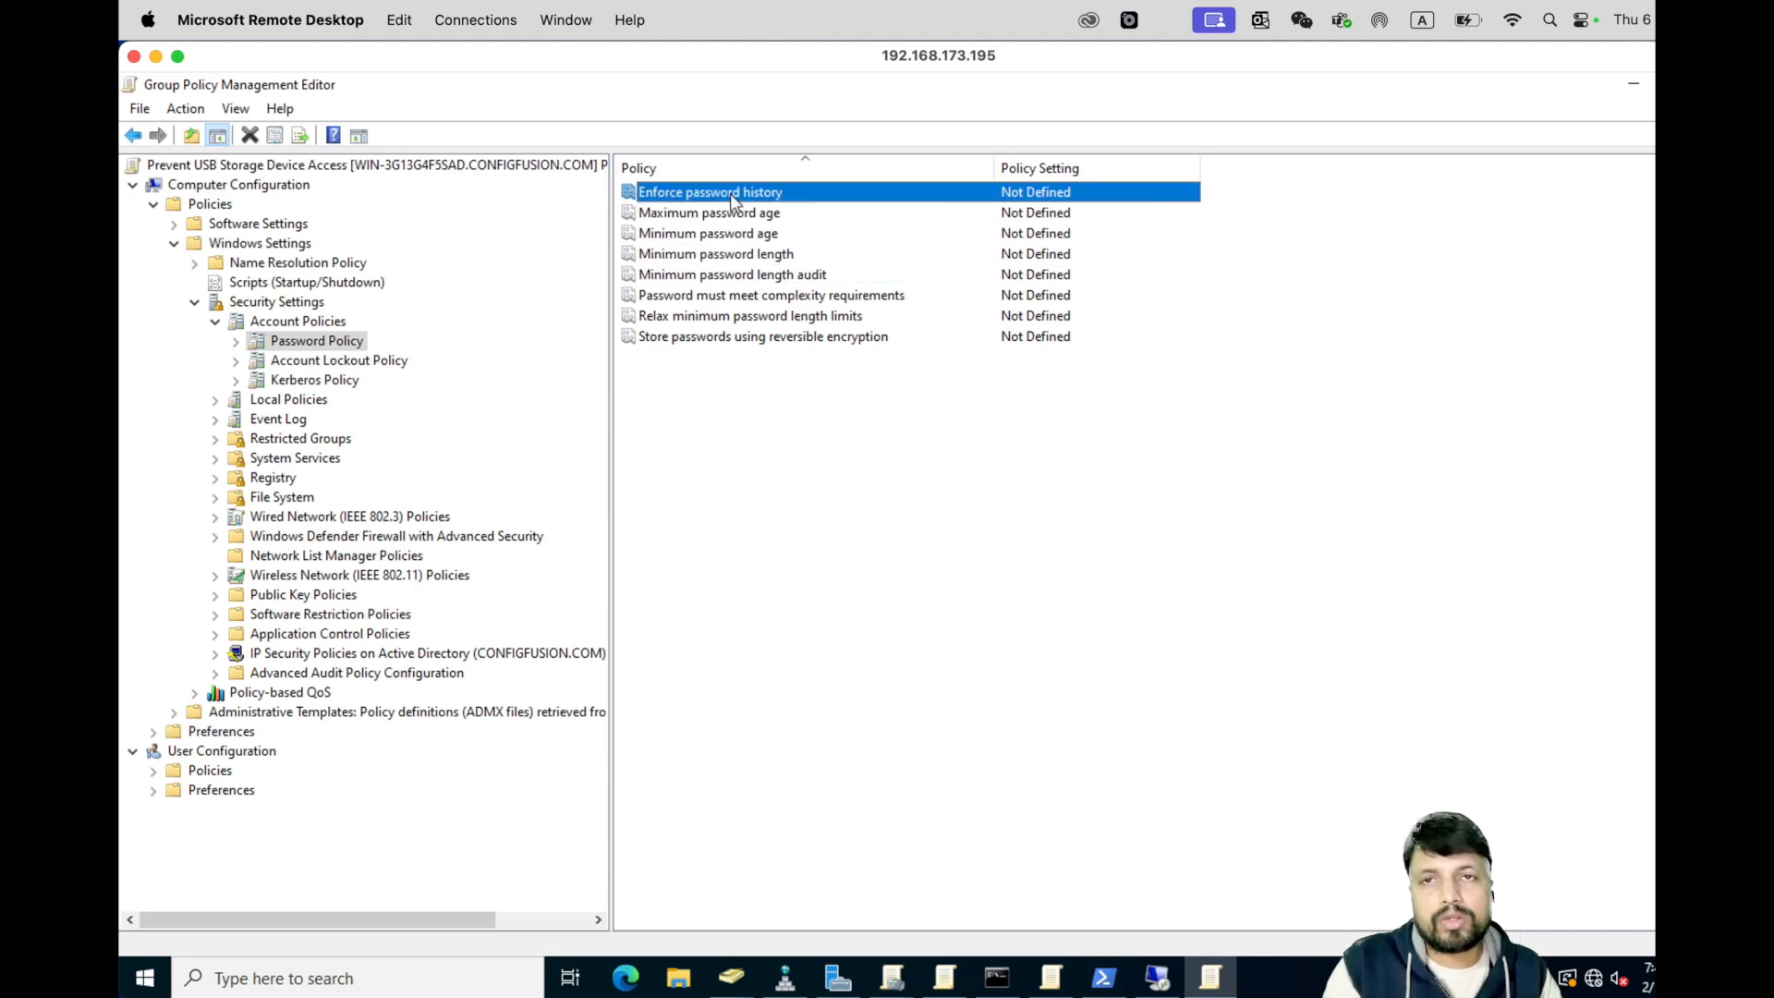
key("Down")
key("Down")
key("Down")
key("Down")
key("Down")
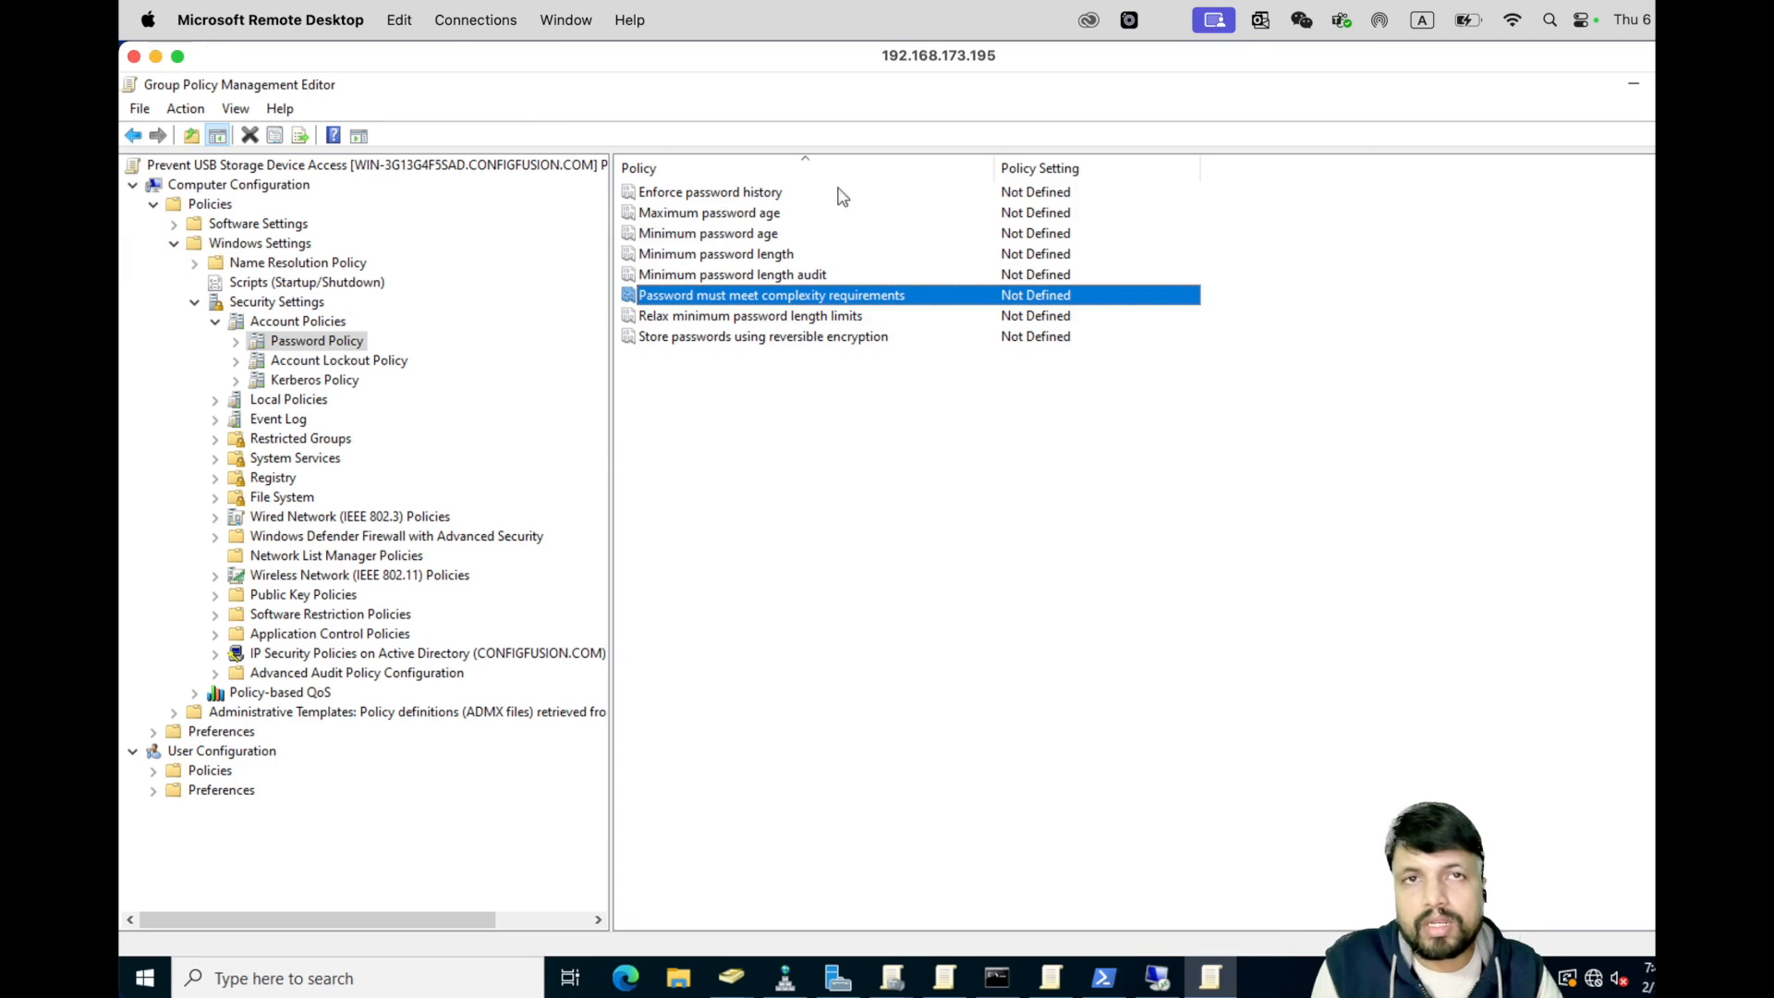
left_click(1636, 91)
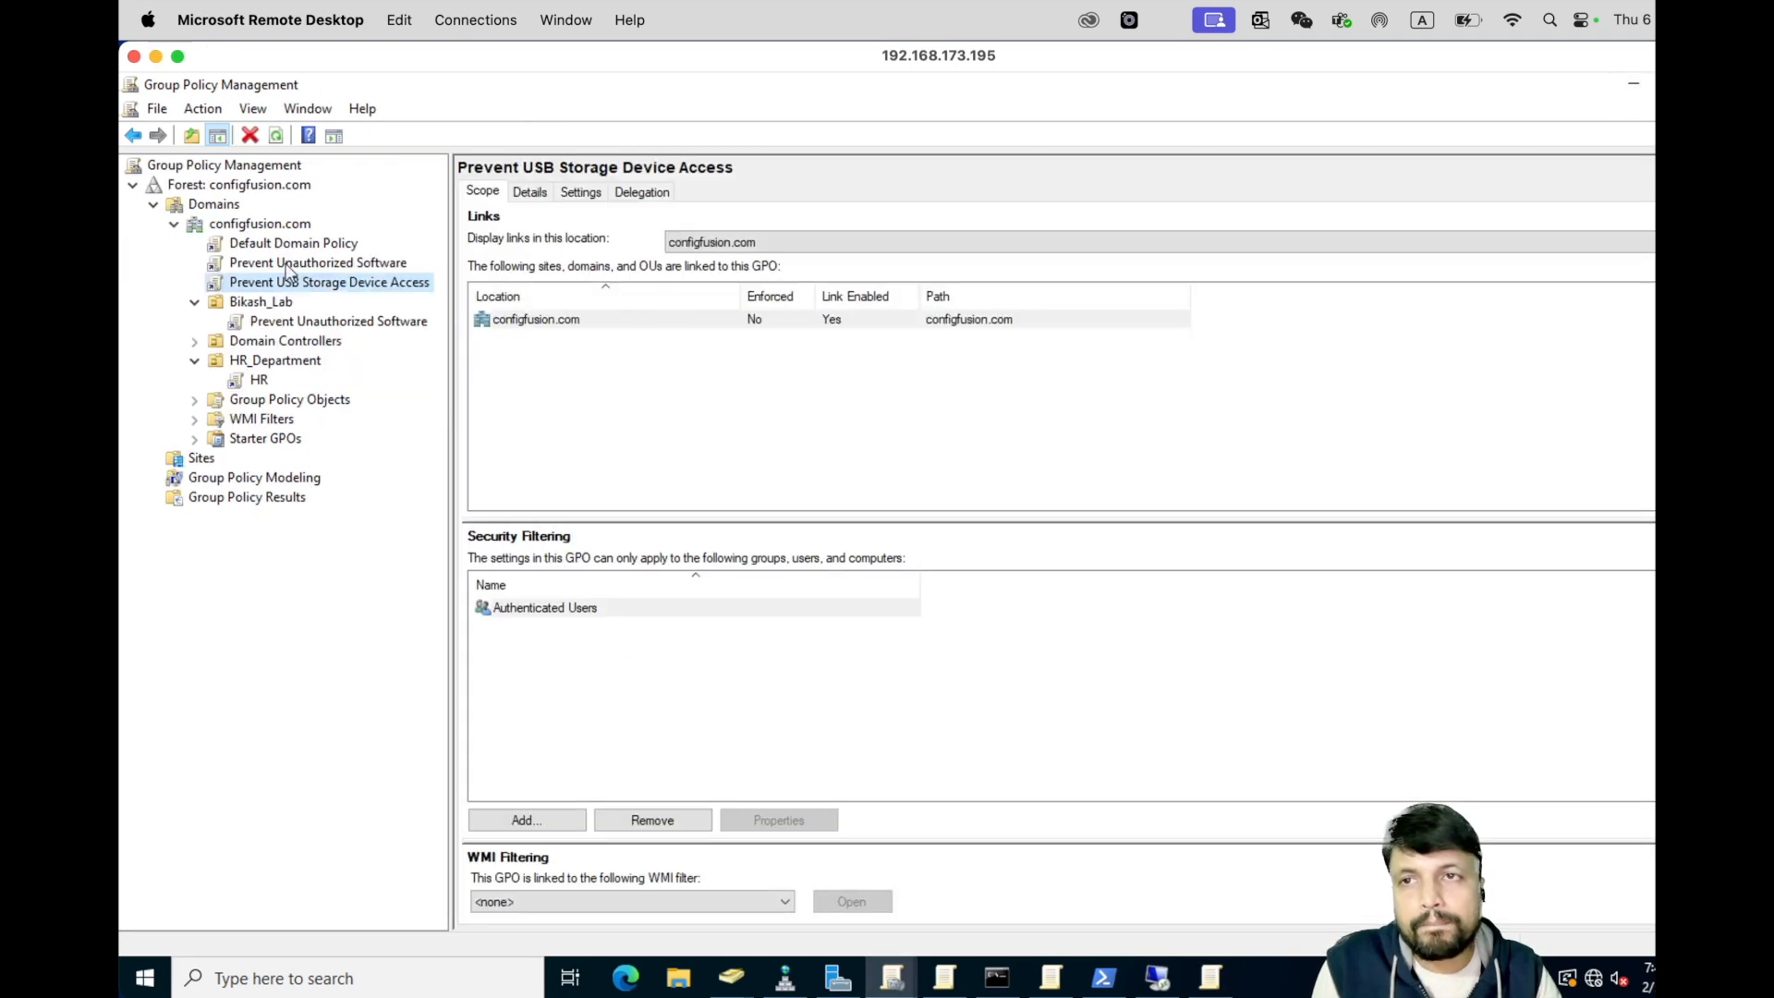
- Use Link an Existing GPO on Bikash_Lab to attach Prevent USB Storage Device Access
right_click(263, 305)
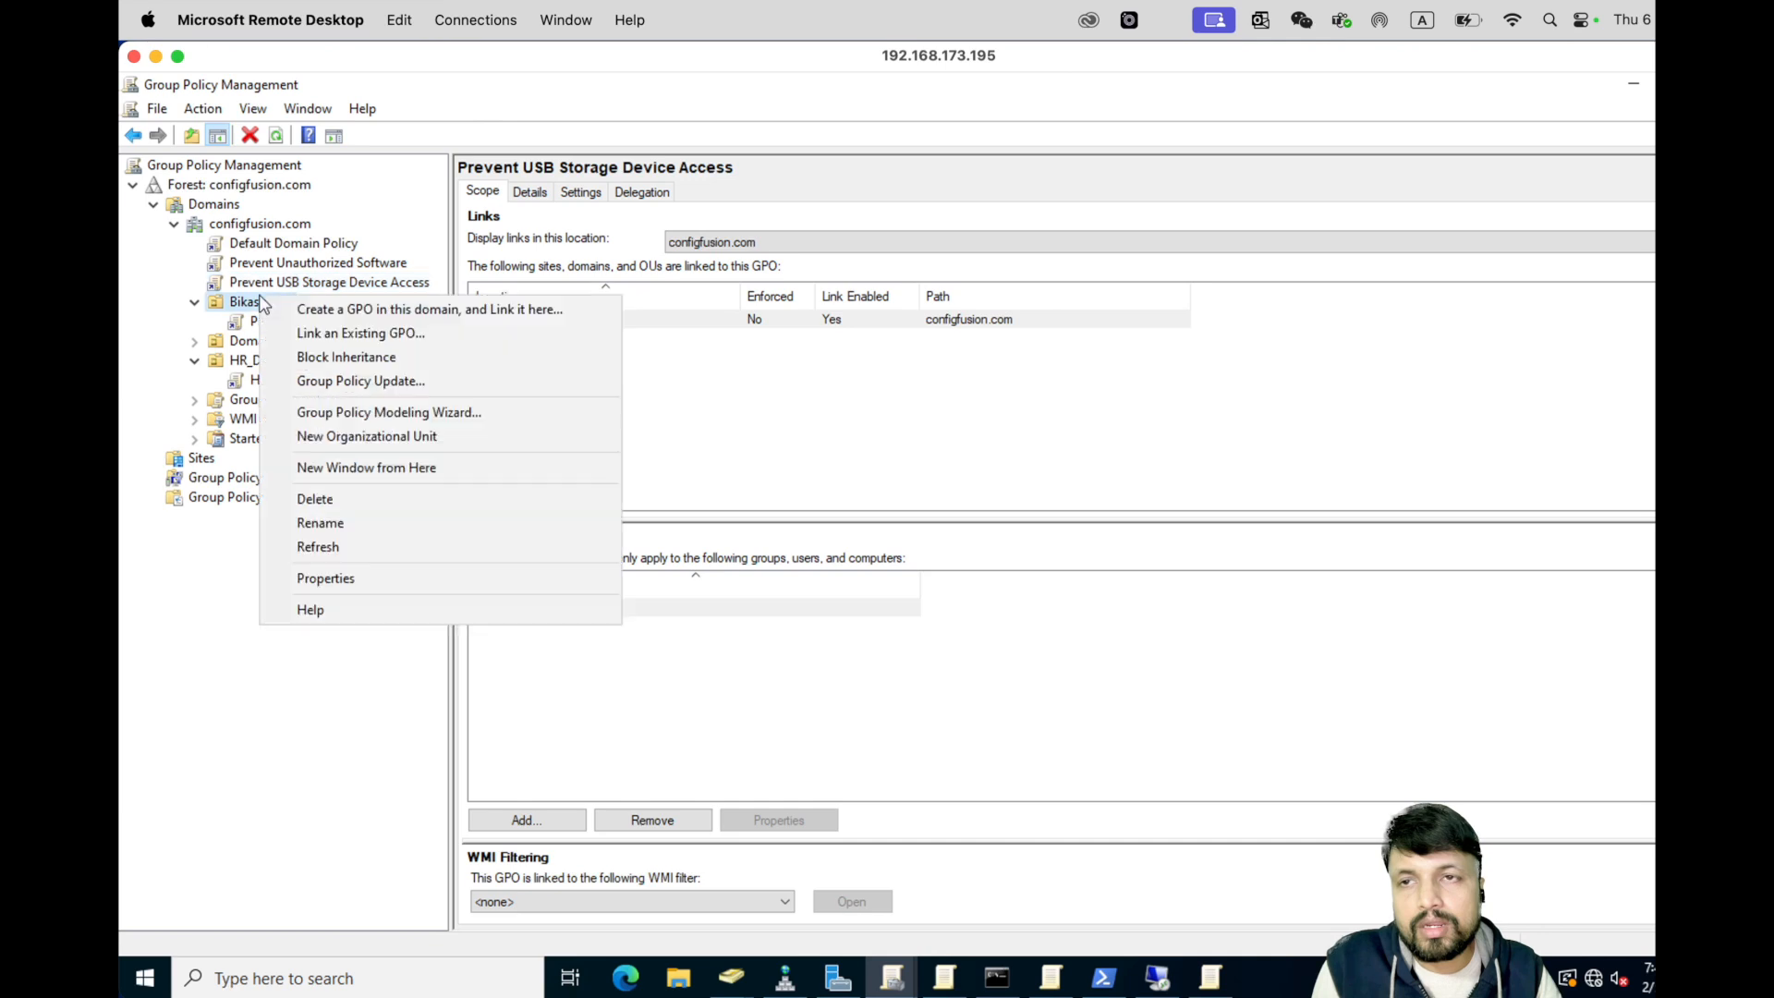
left_click(395, 335)
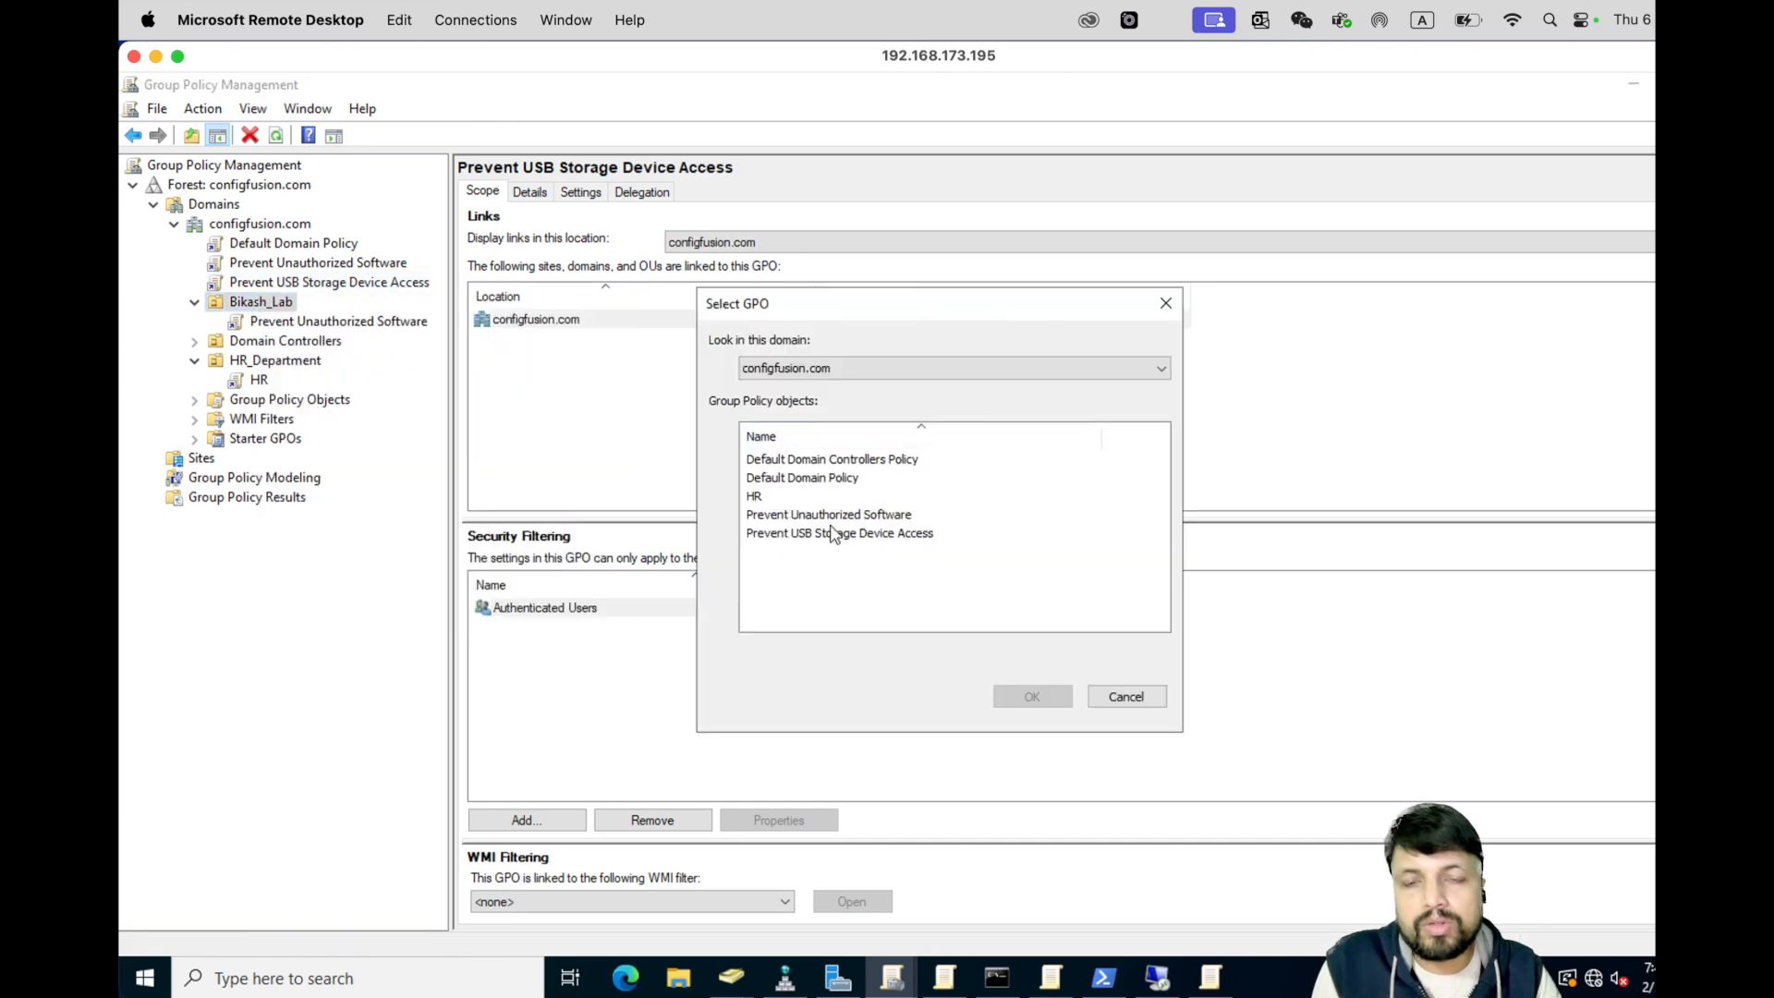
left_click(831, 535)
left_click(1026, 697)
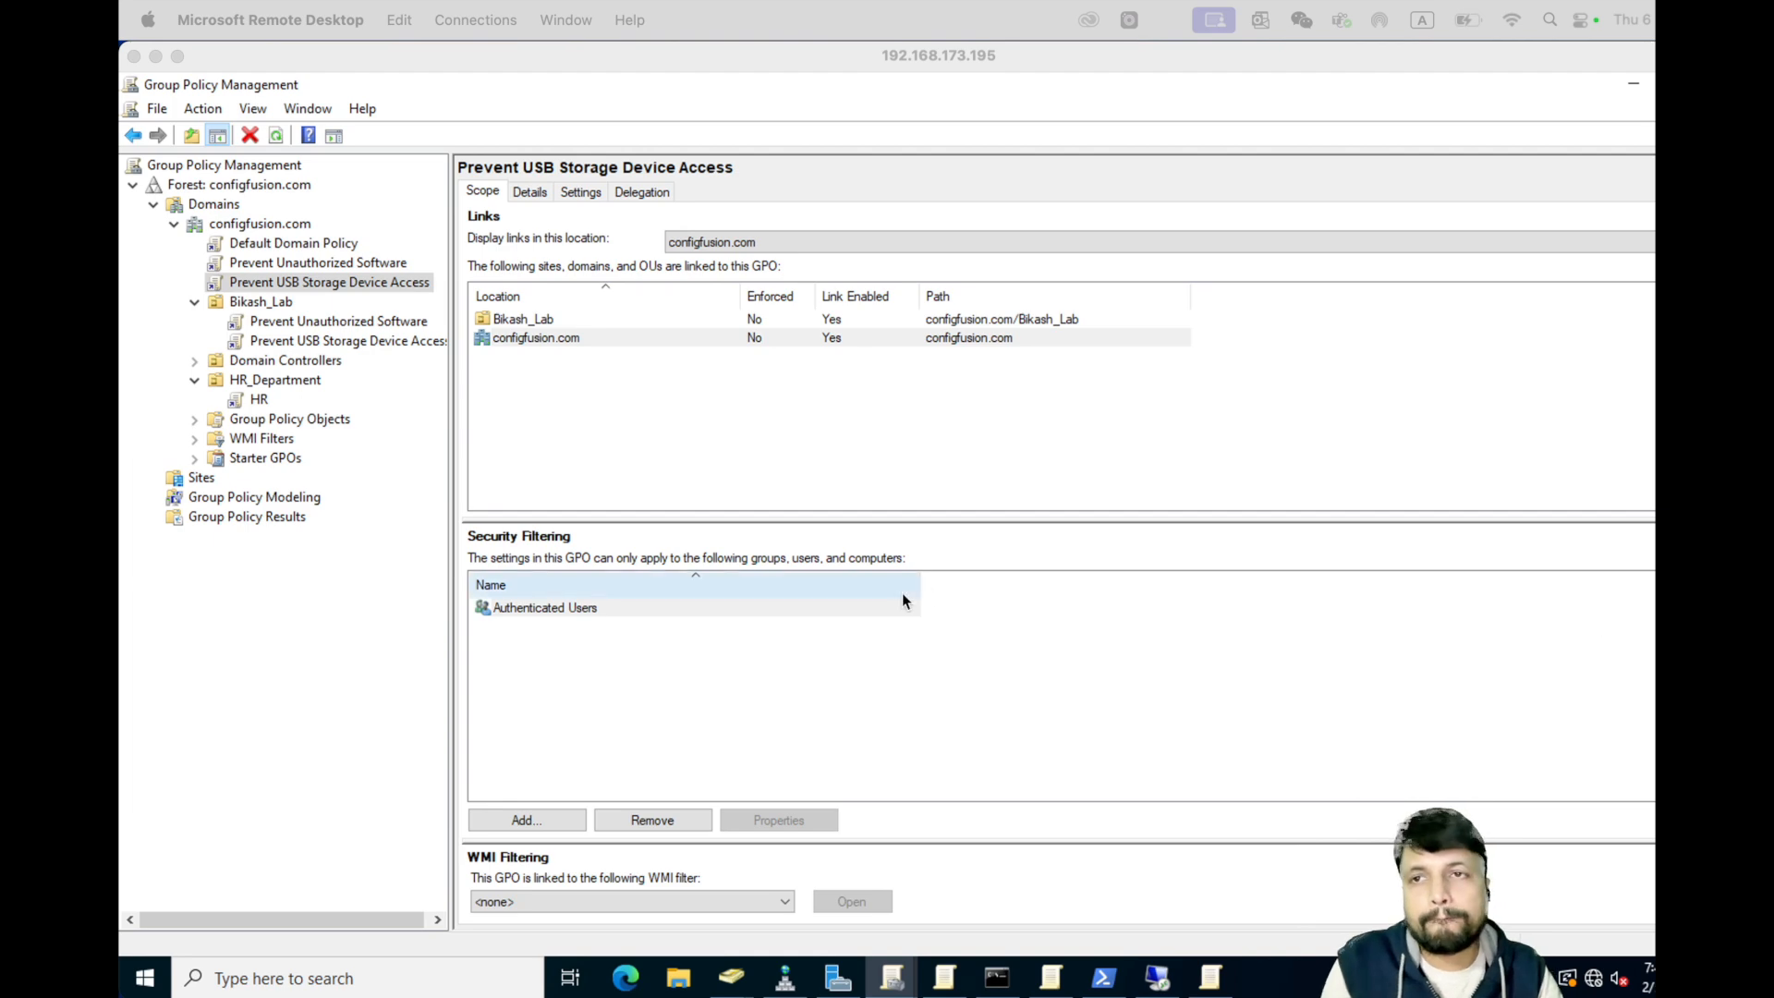
- Create a GPO named 'Set Password Policies for Users' linked to configfusion.com
right_click(244, 228)
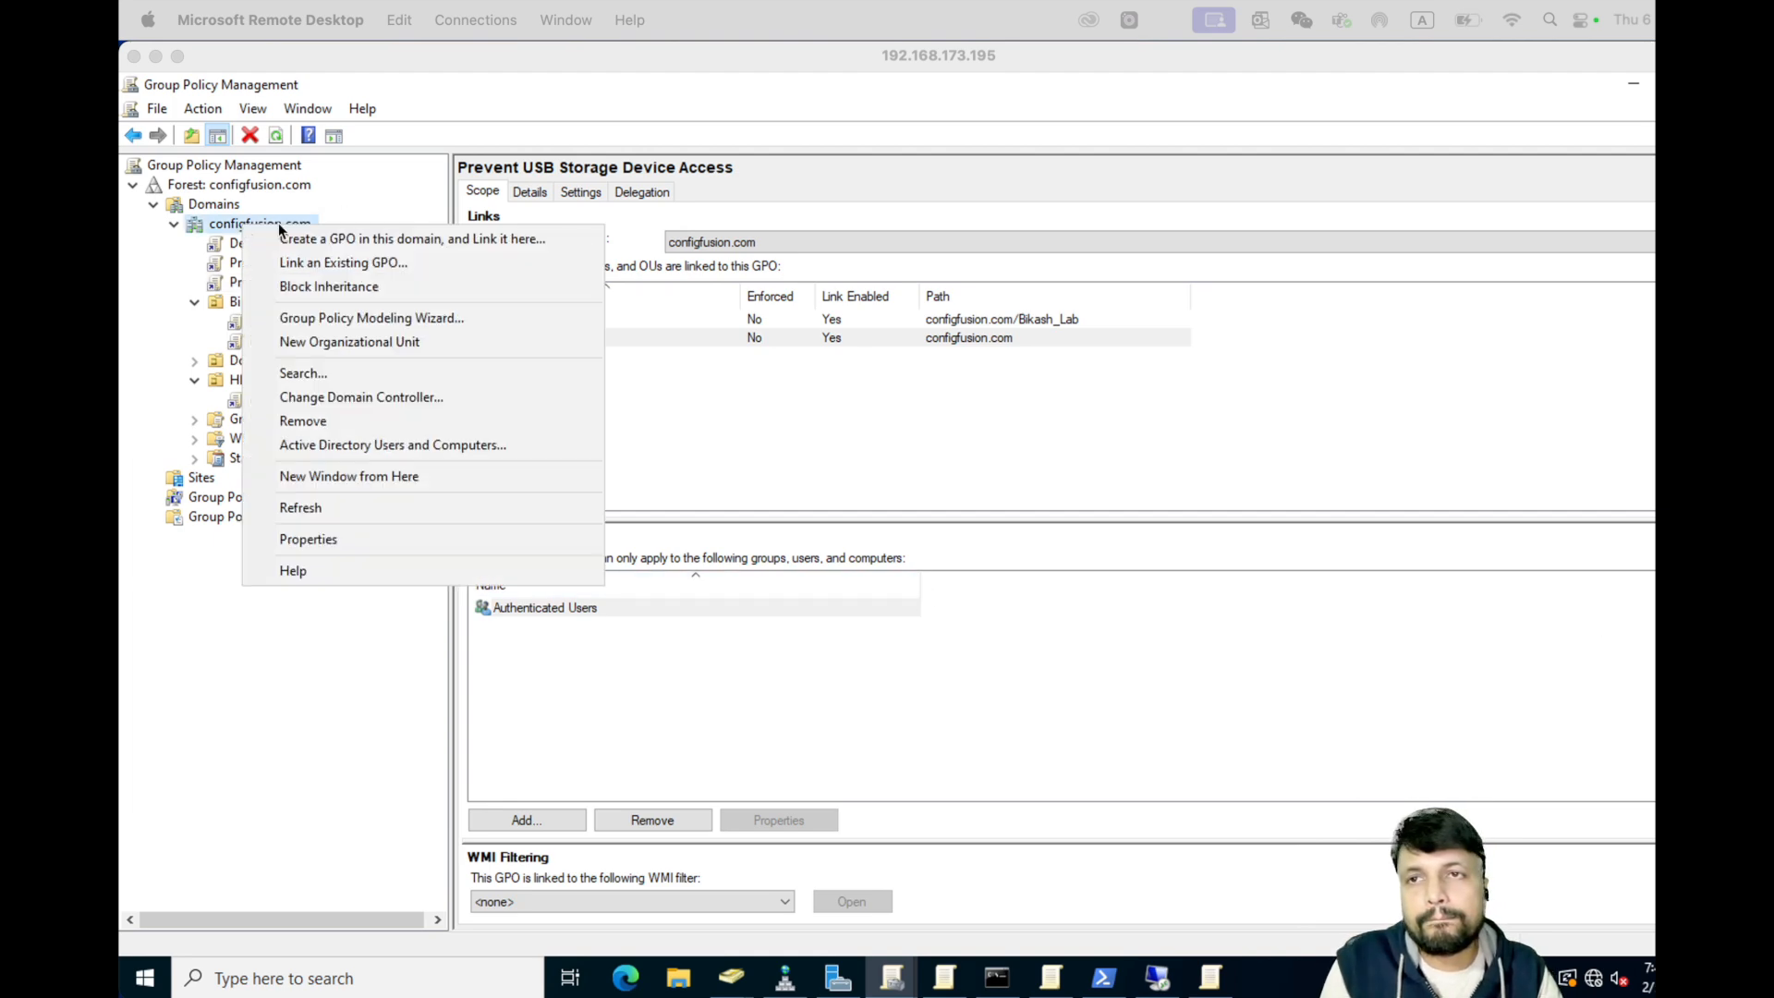
left_click(286, 240)
key("ctrl+v")
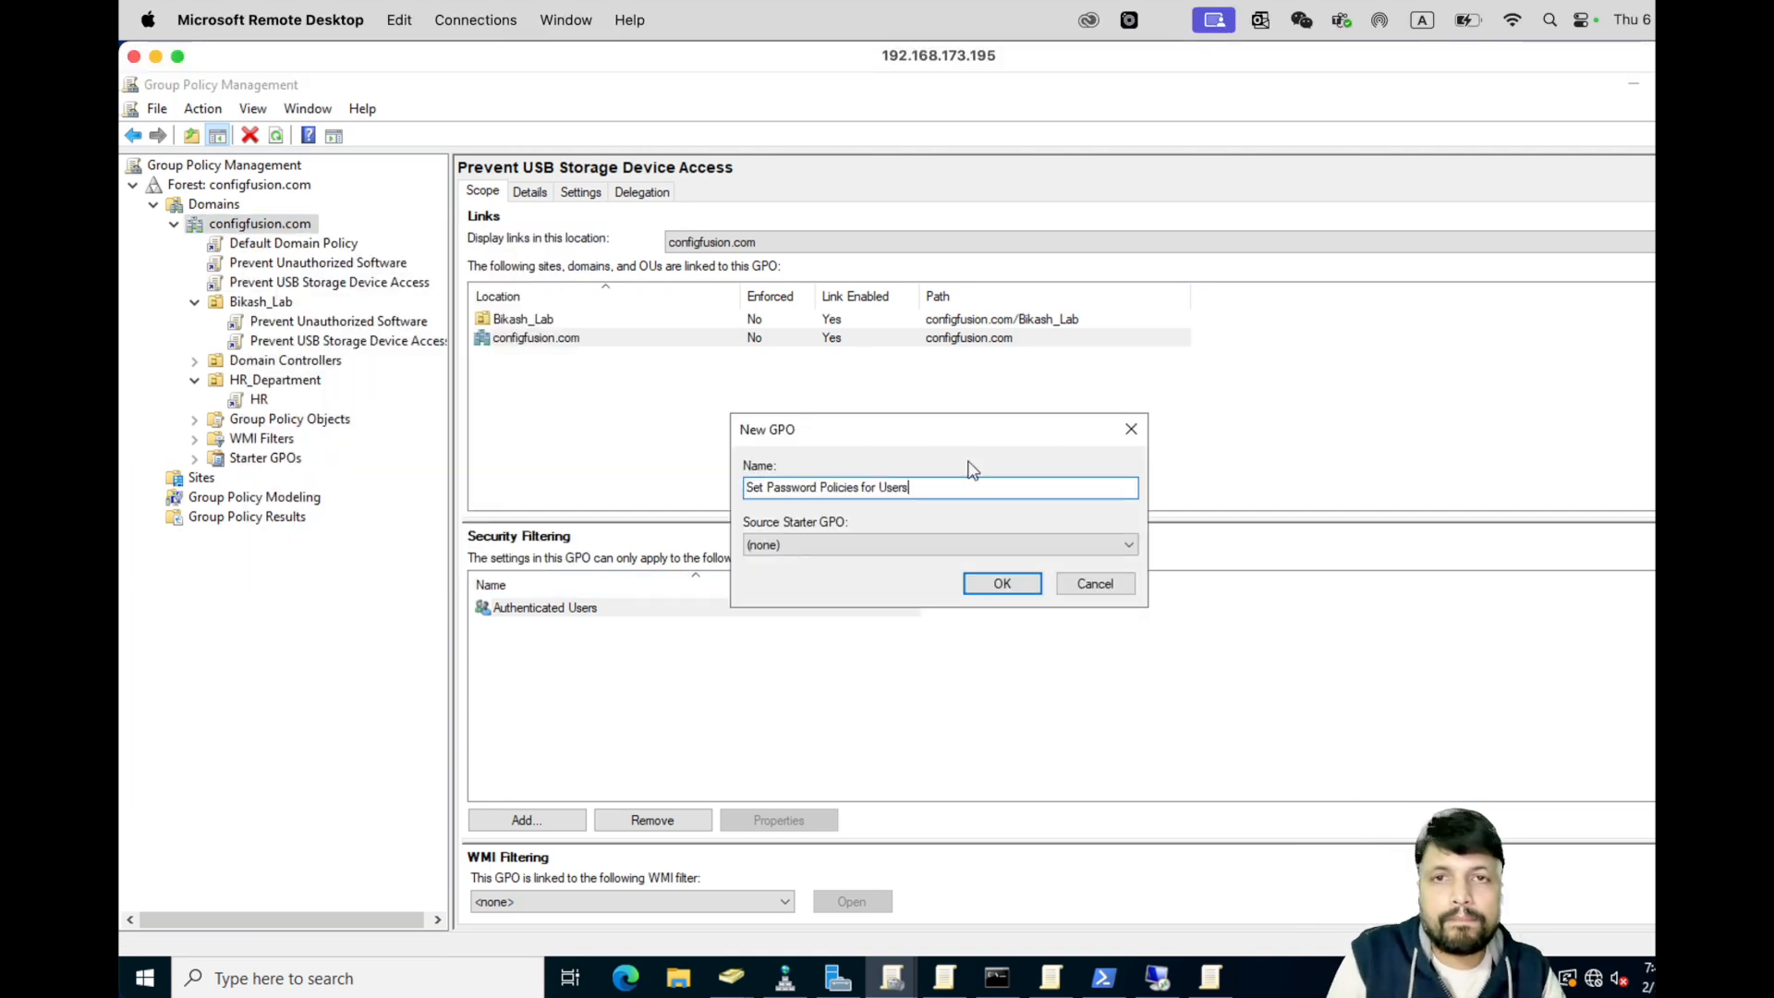
left_click(1001, 583)
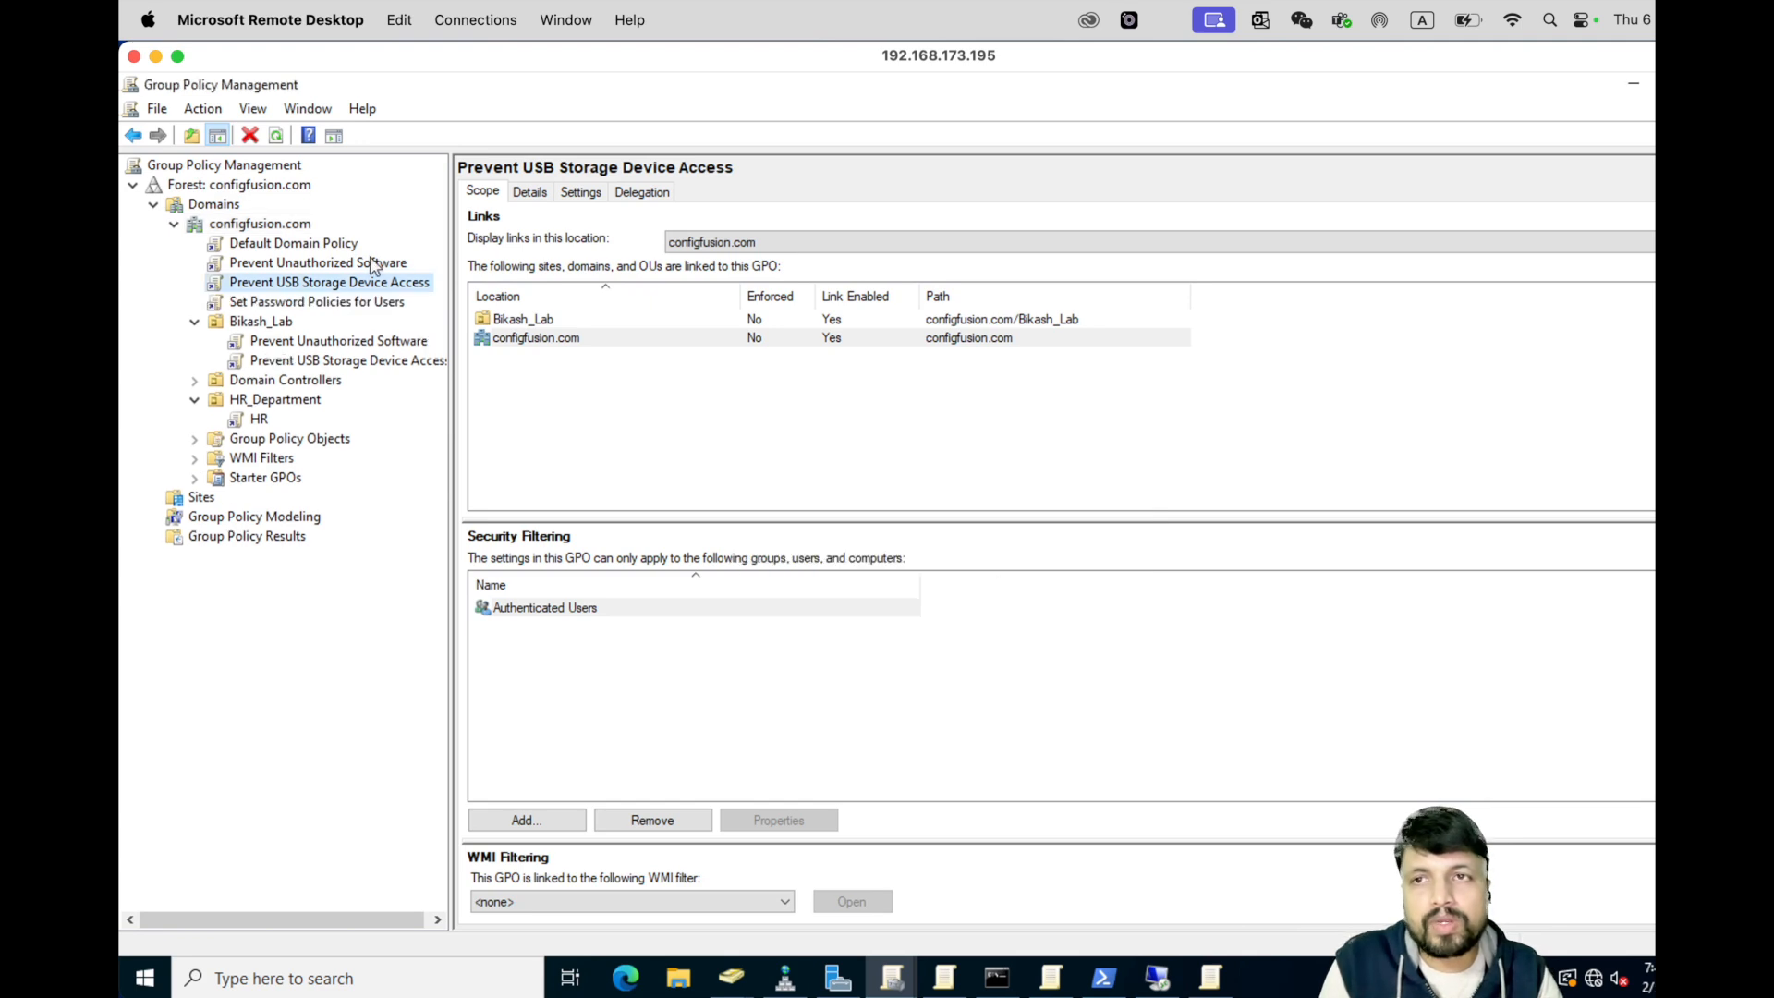
left_click(306, 303)
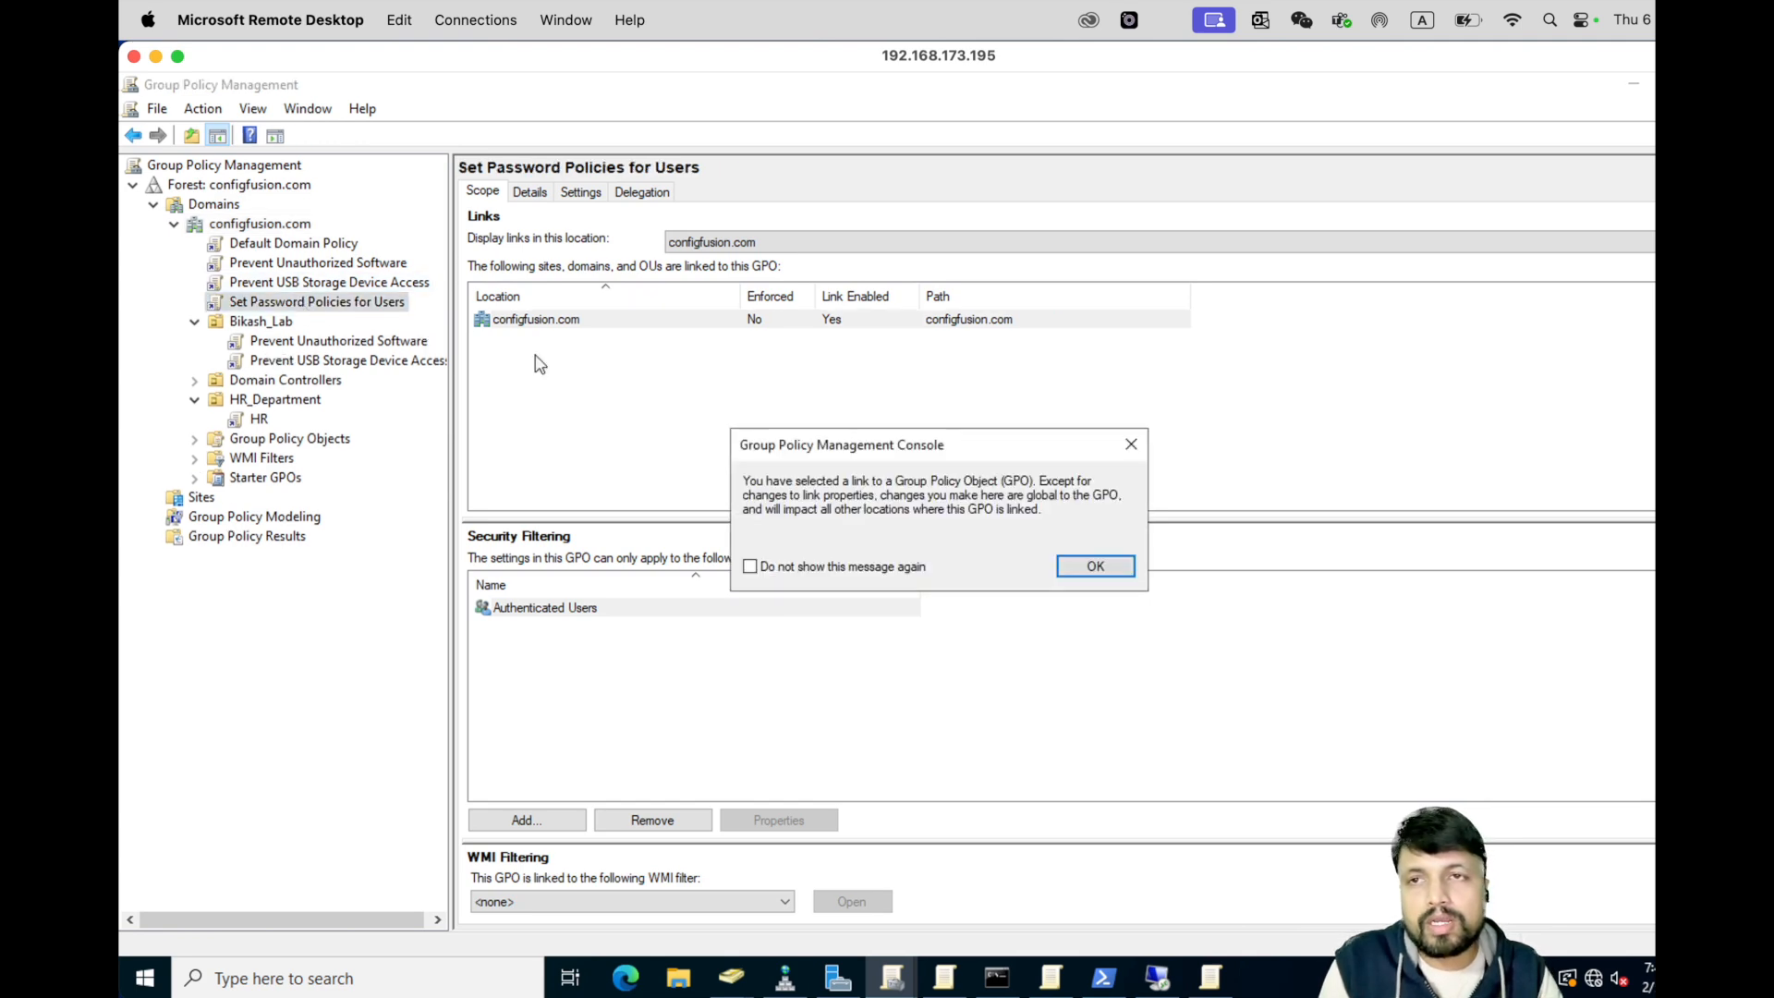
left_click(1094, 566)
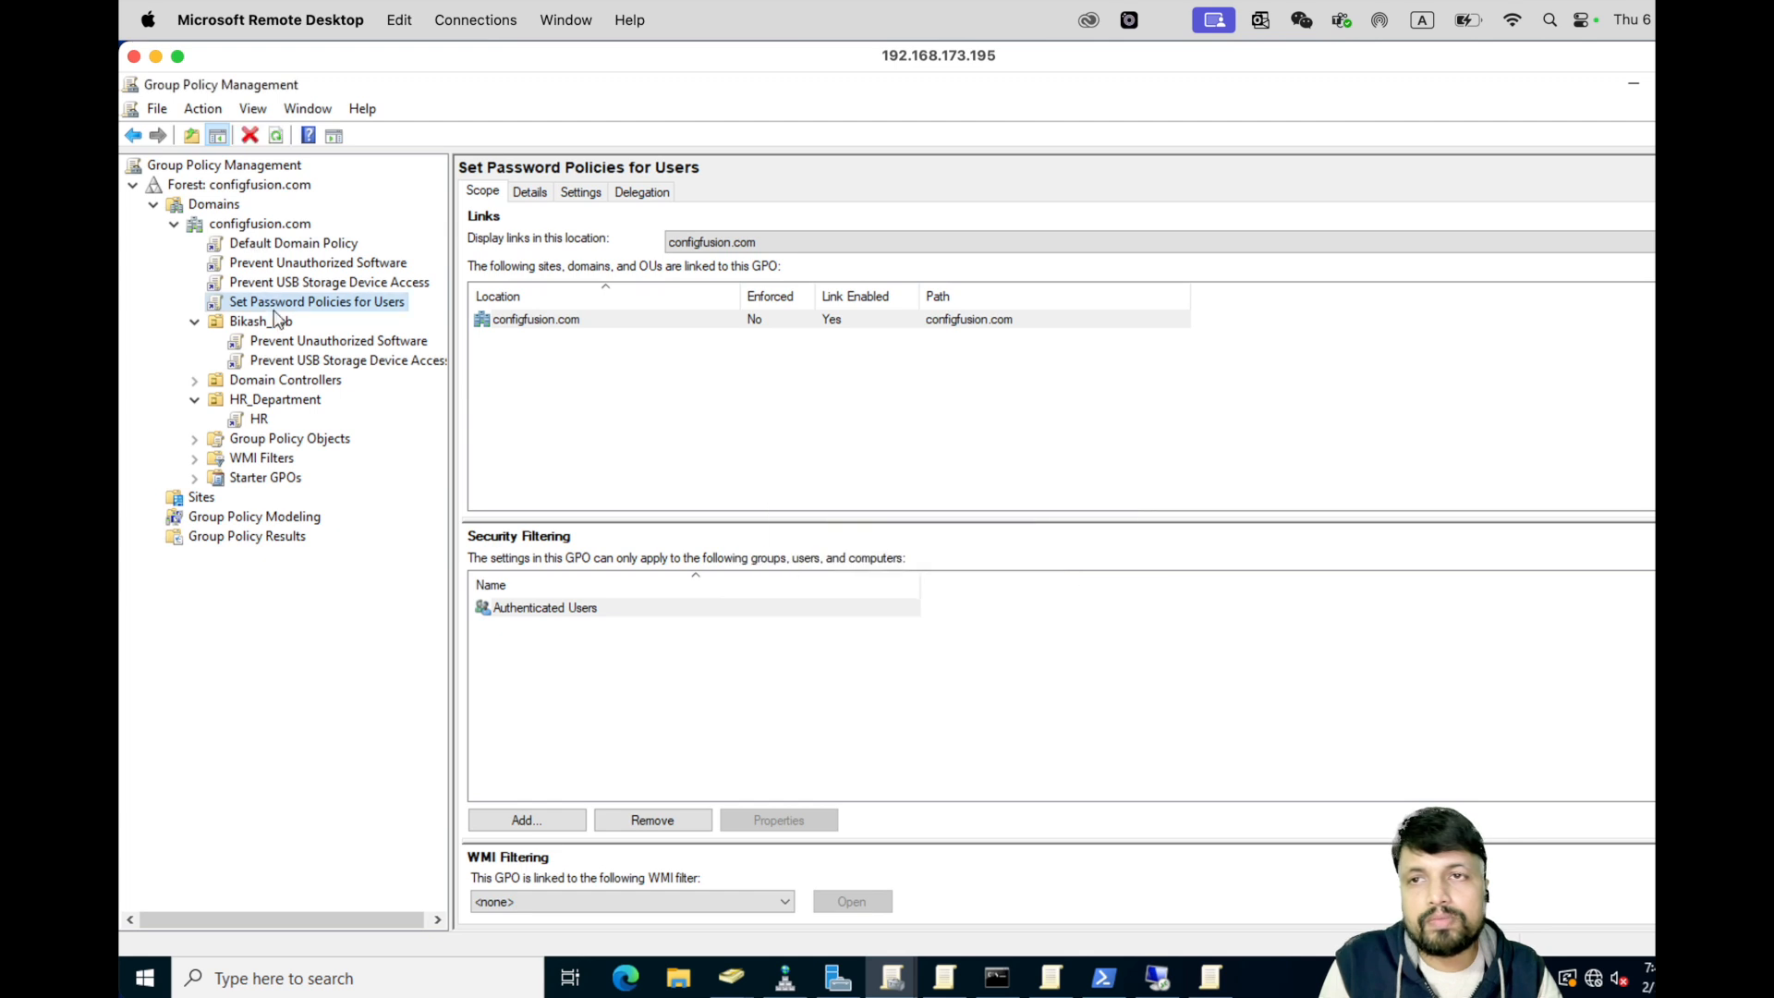
- Edit the new GPO and open Maximum password age under Account Policies > Password Policy
right_click(300, 310)
left_click(341, 317)
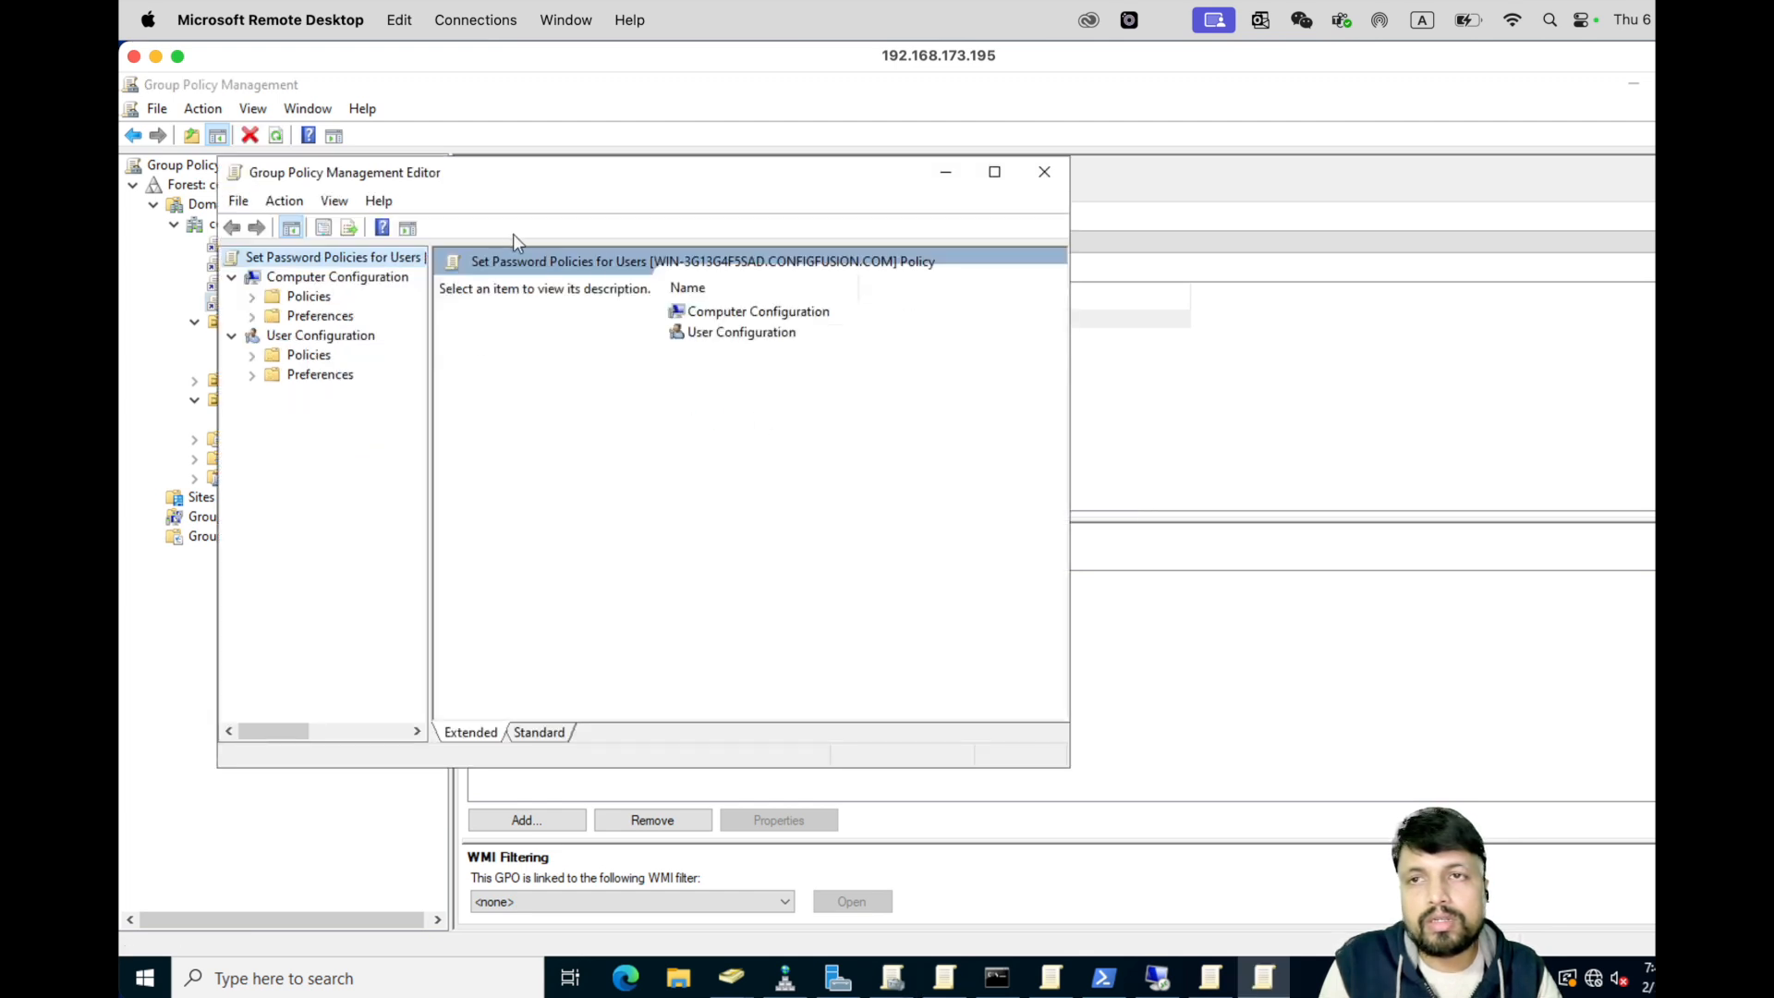
left_click(252, 296)
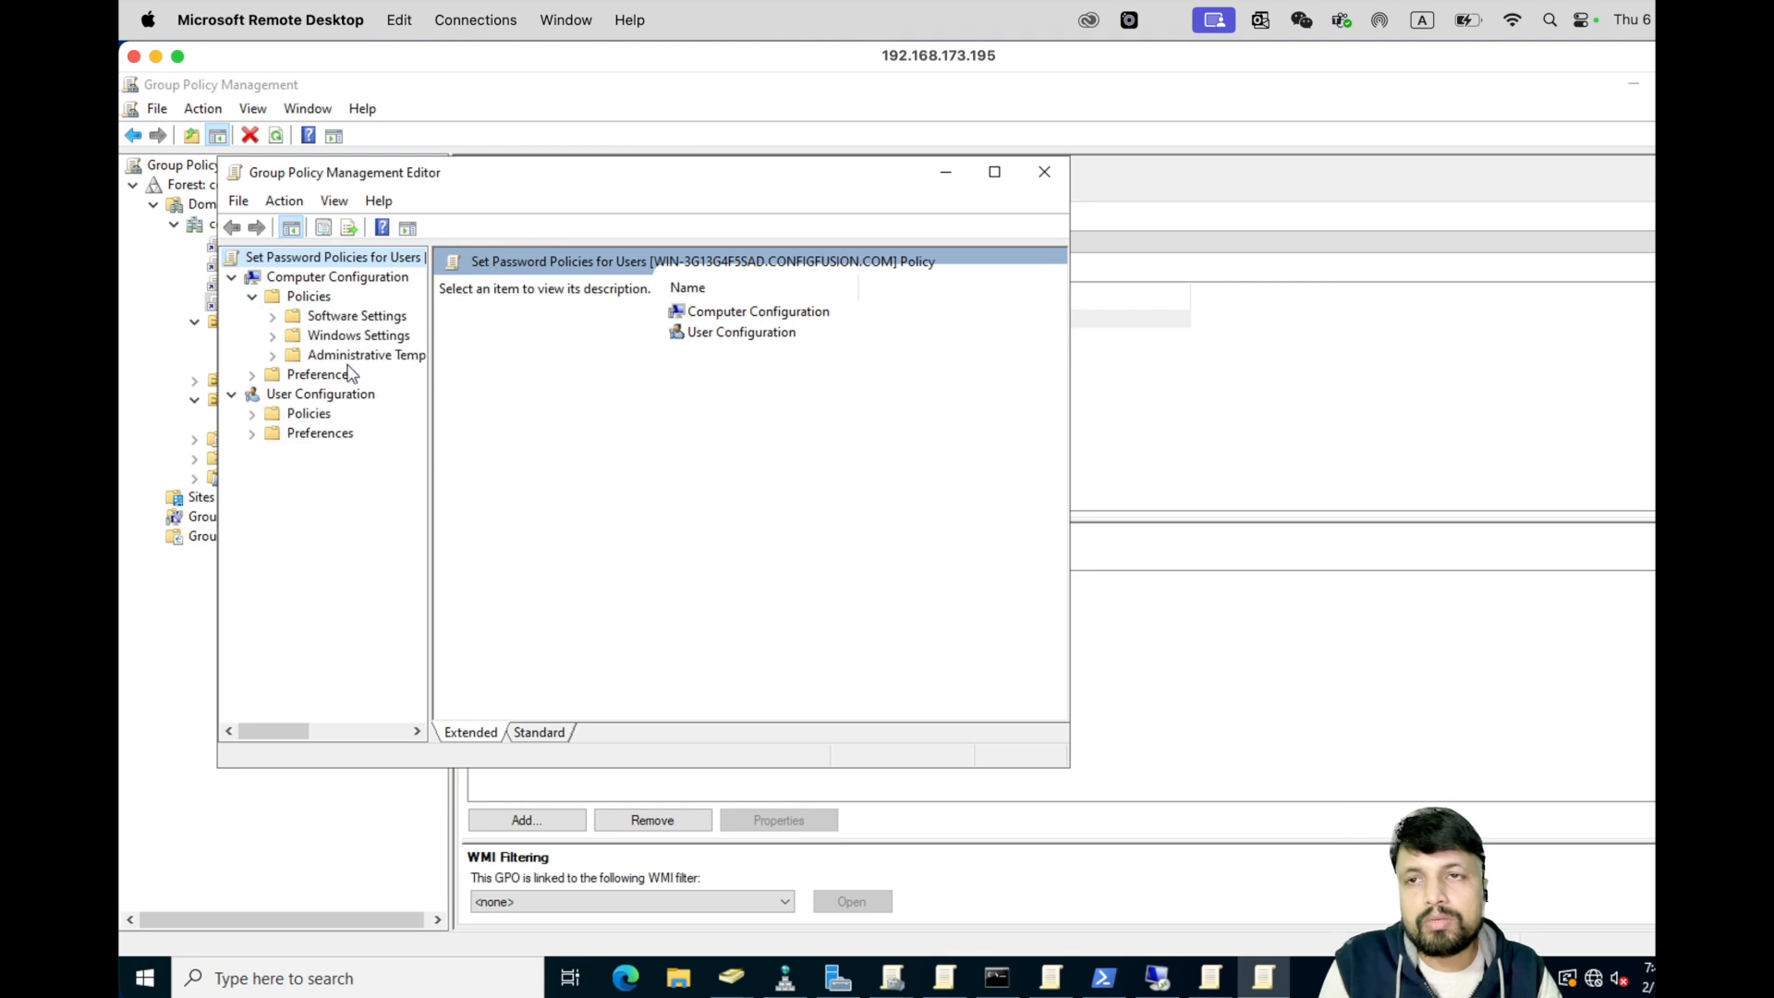
left_click(275, 336)
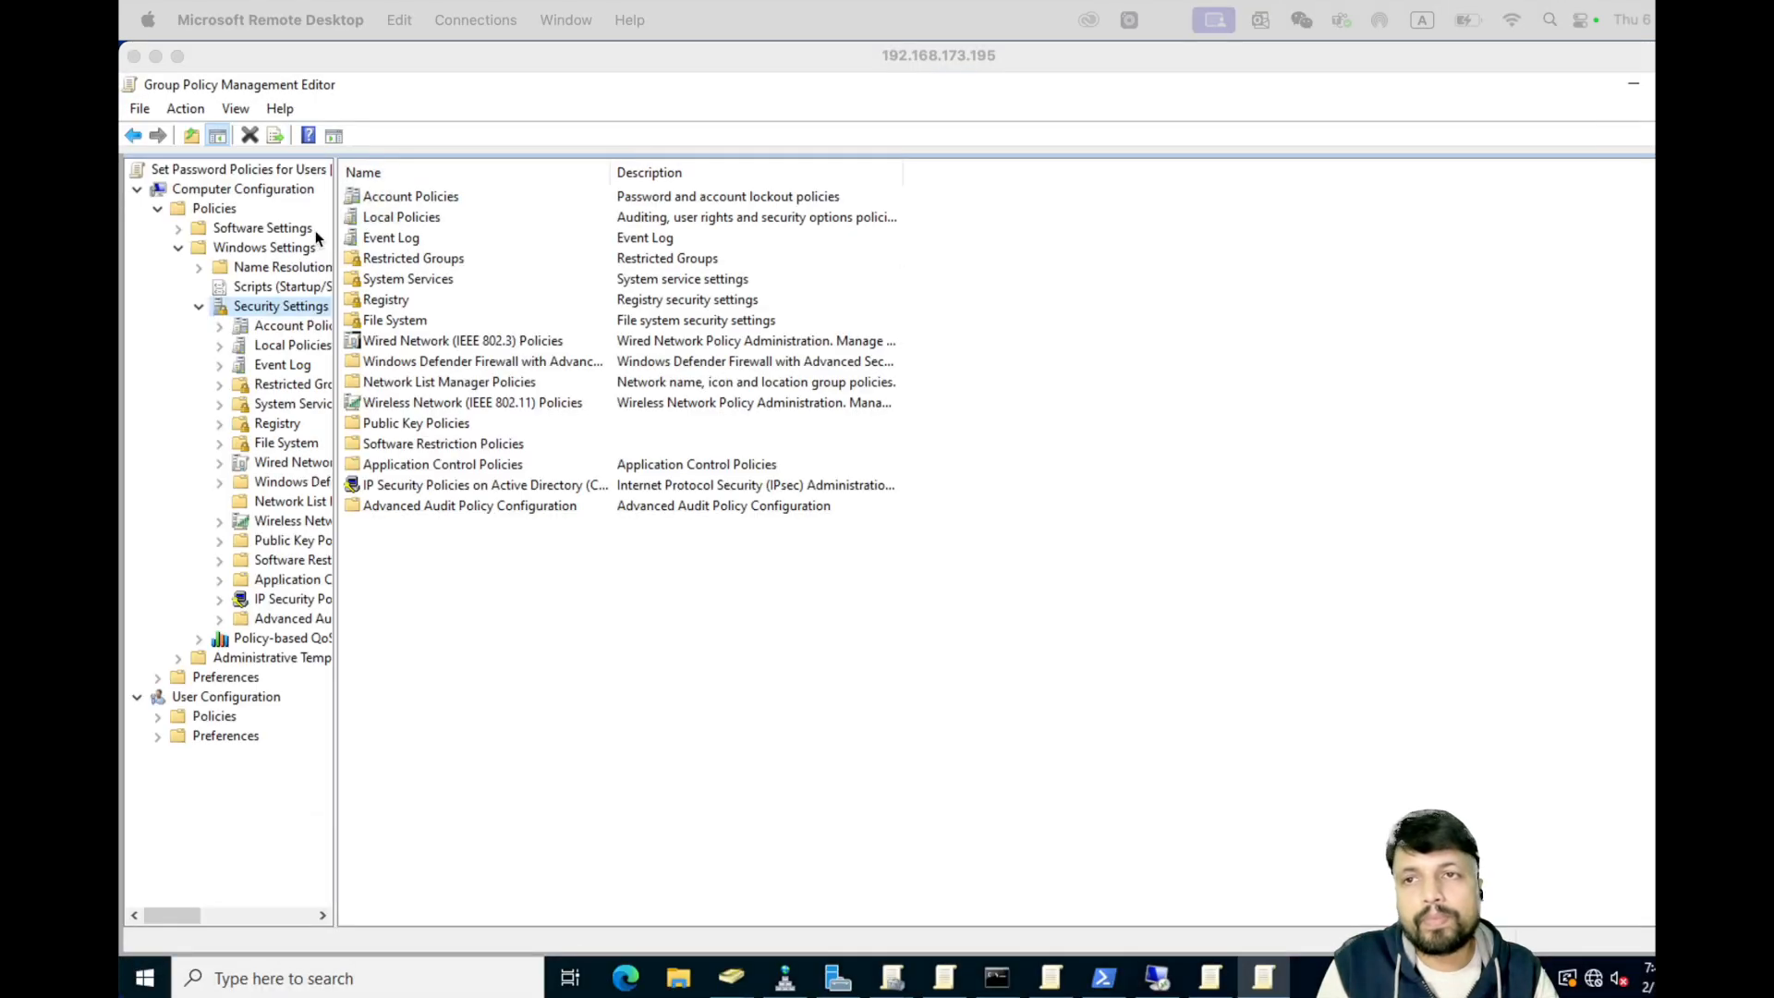
double_click(417, 197)
double_click(429, 197)
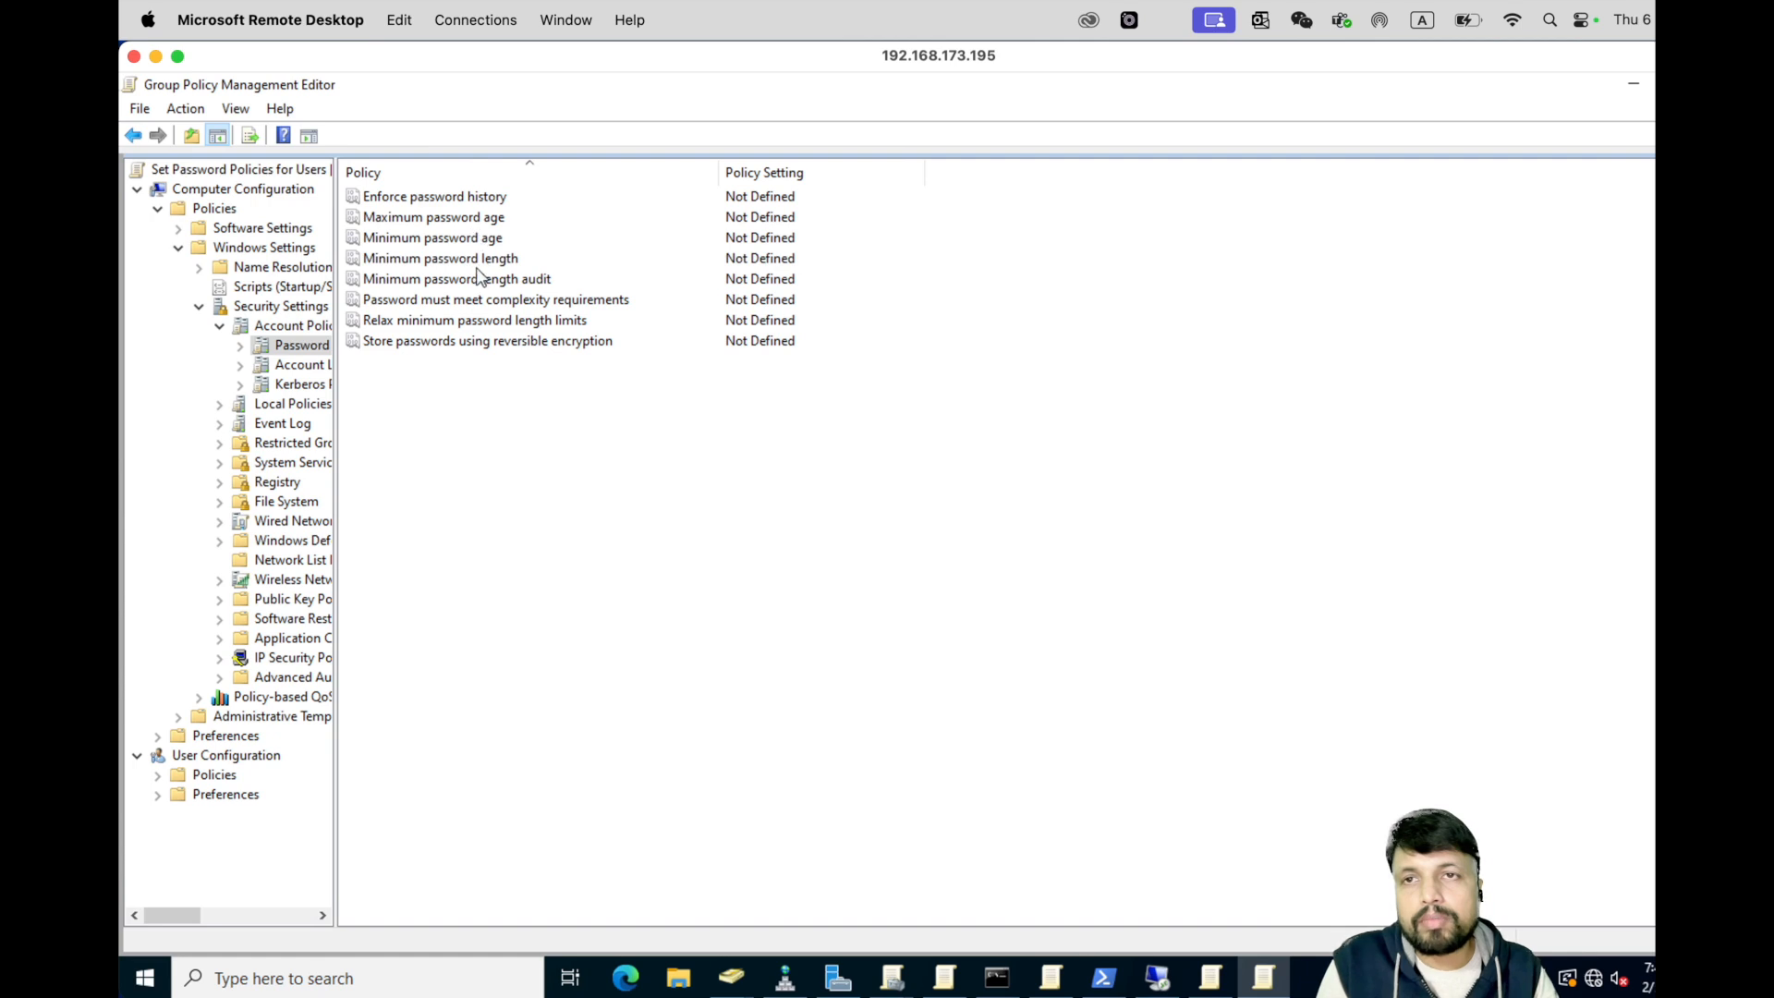
double_click(451, 220)
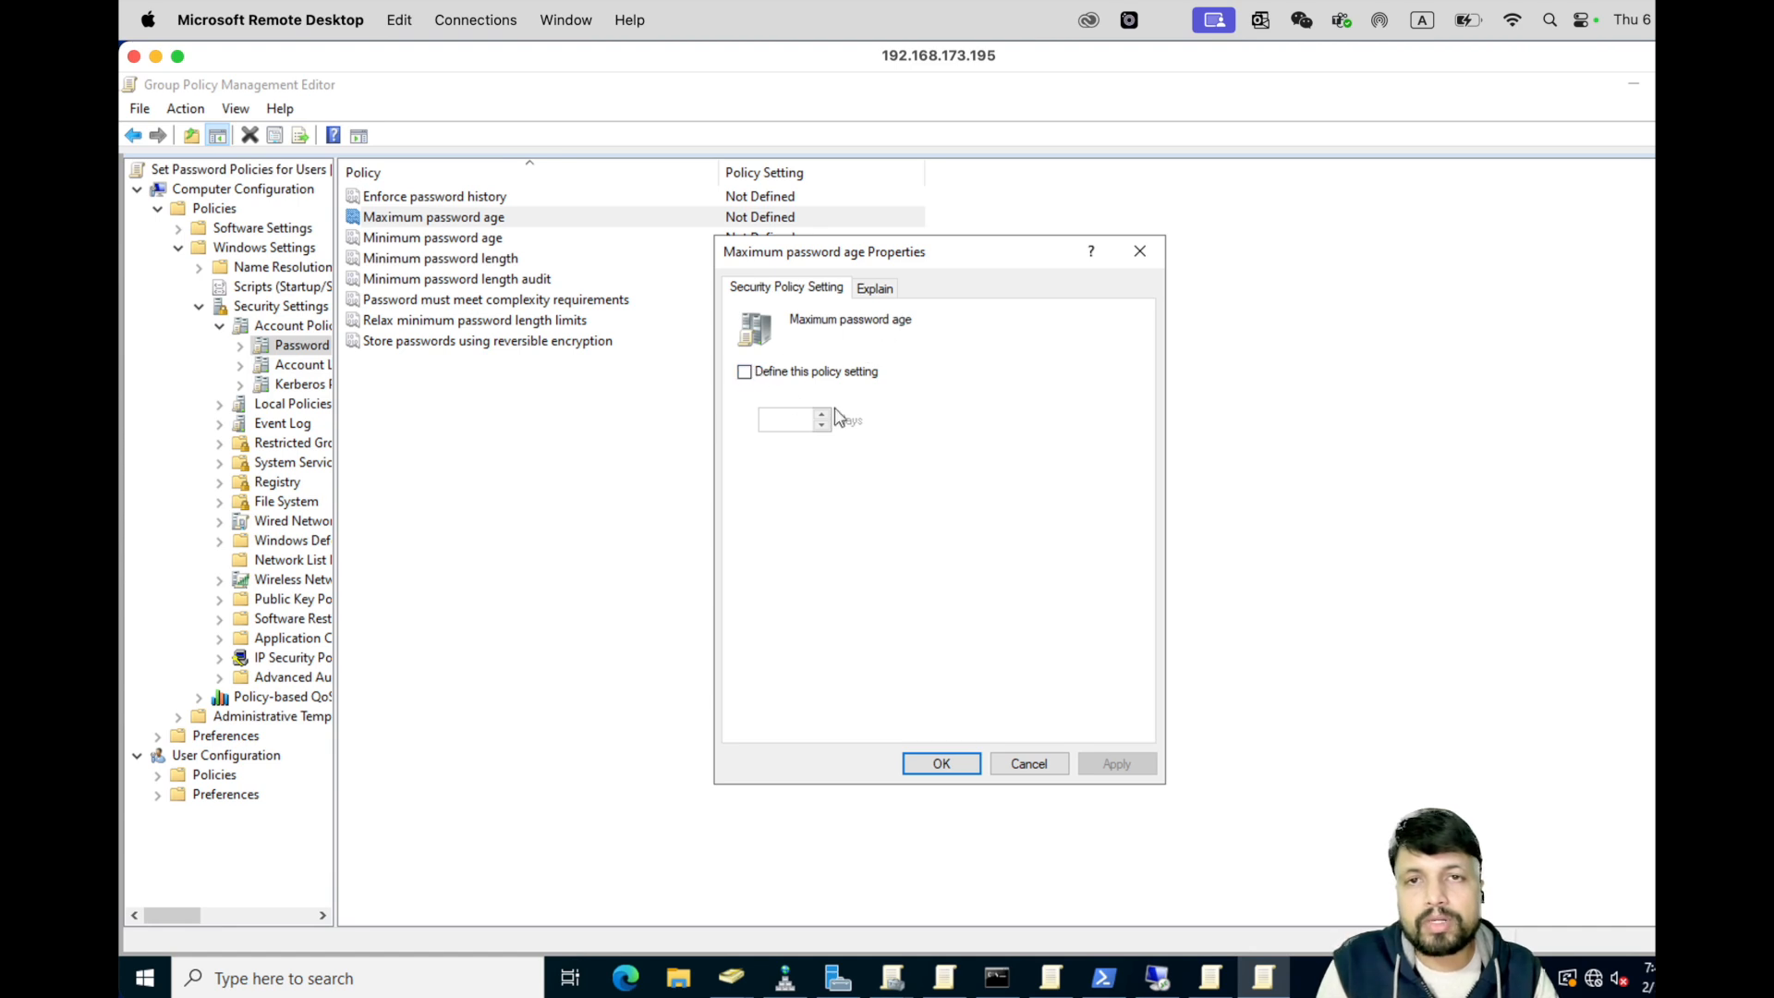
- Define maximum password age as 42 days and keep the suggested 30-day minimum age
left_click(746, 372)
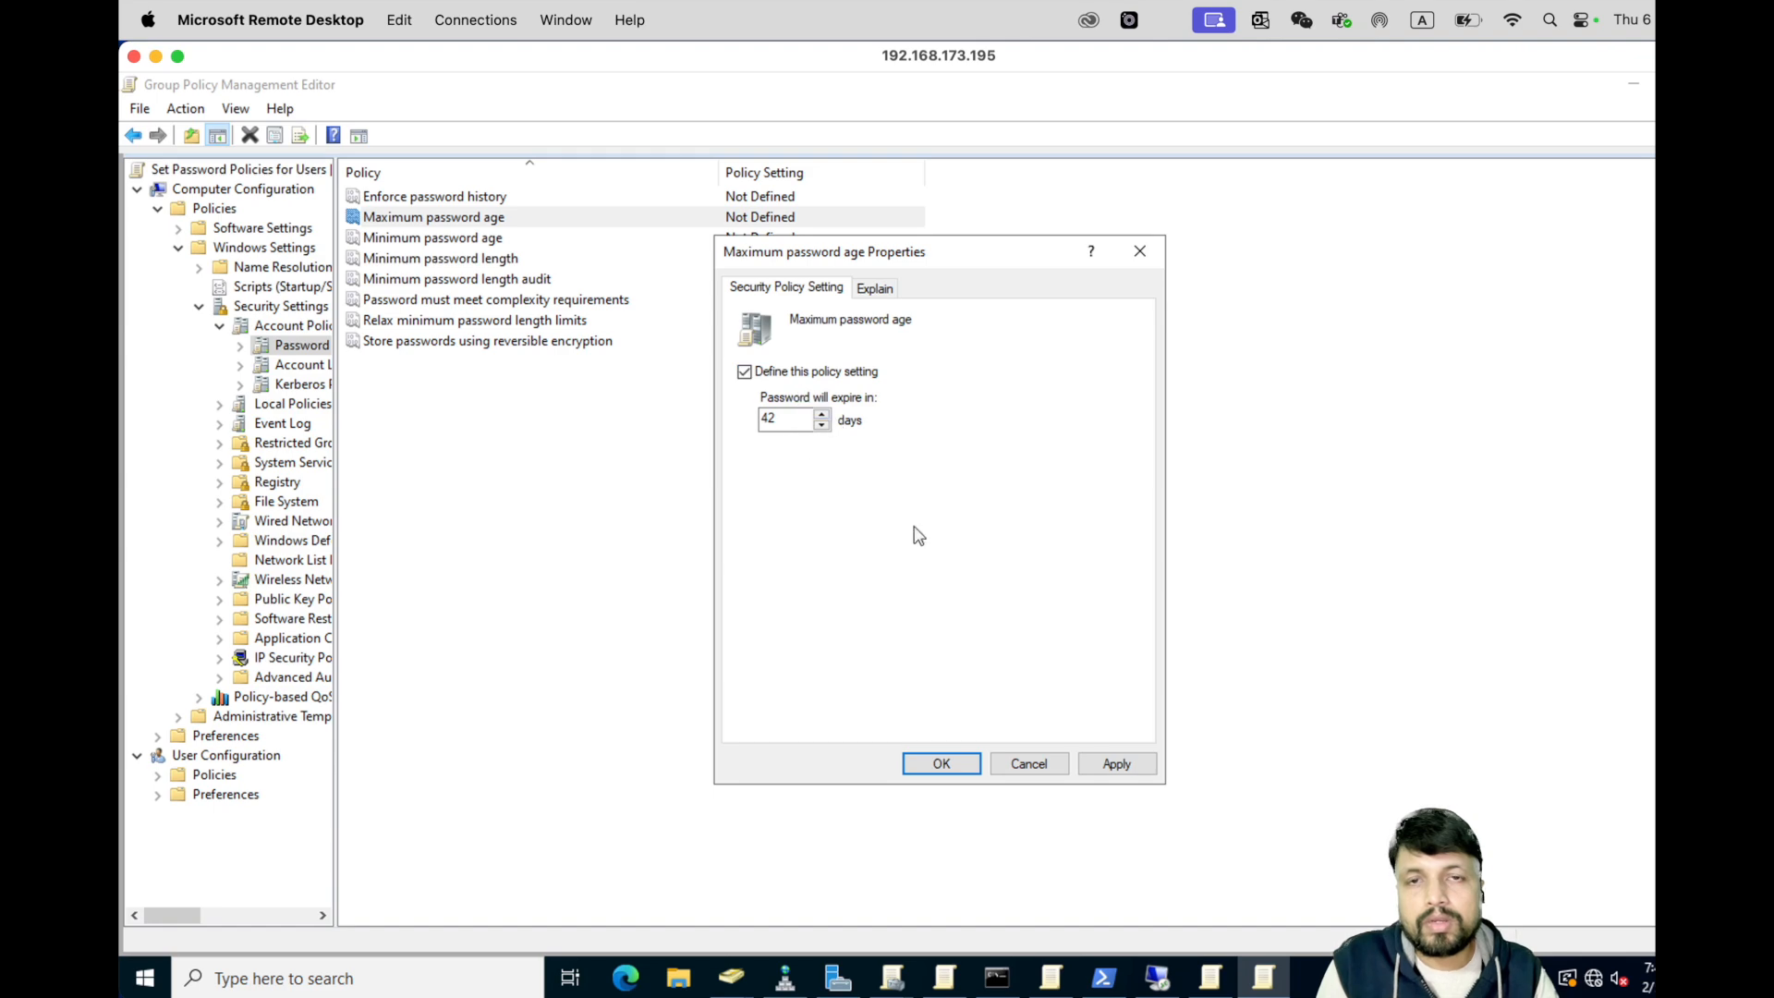
left_click(1116, 767)
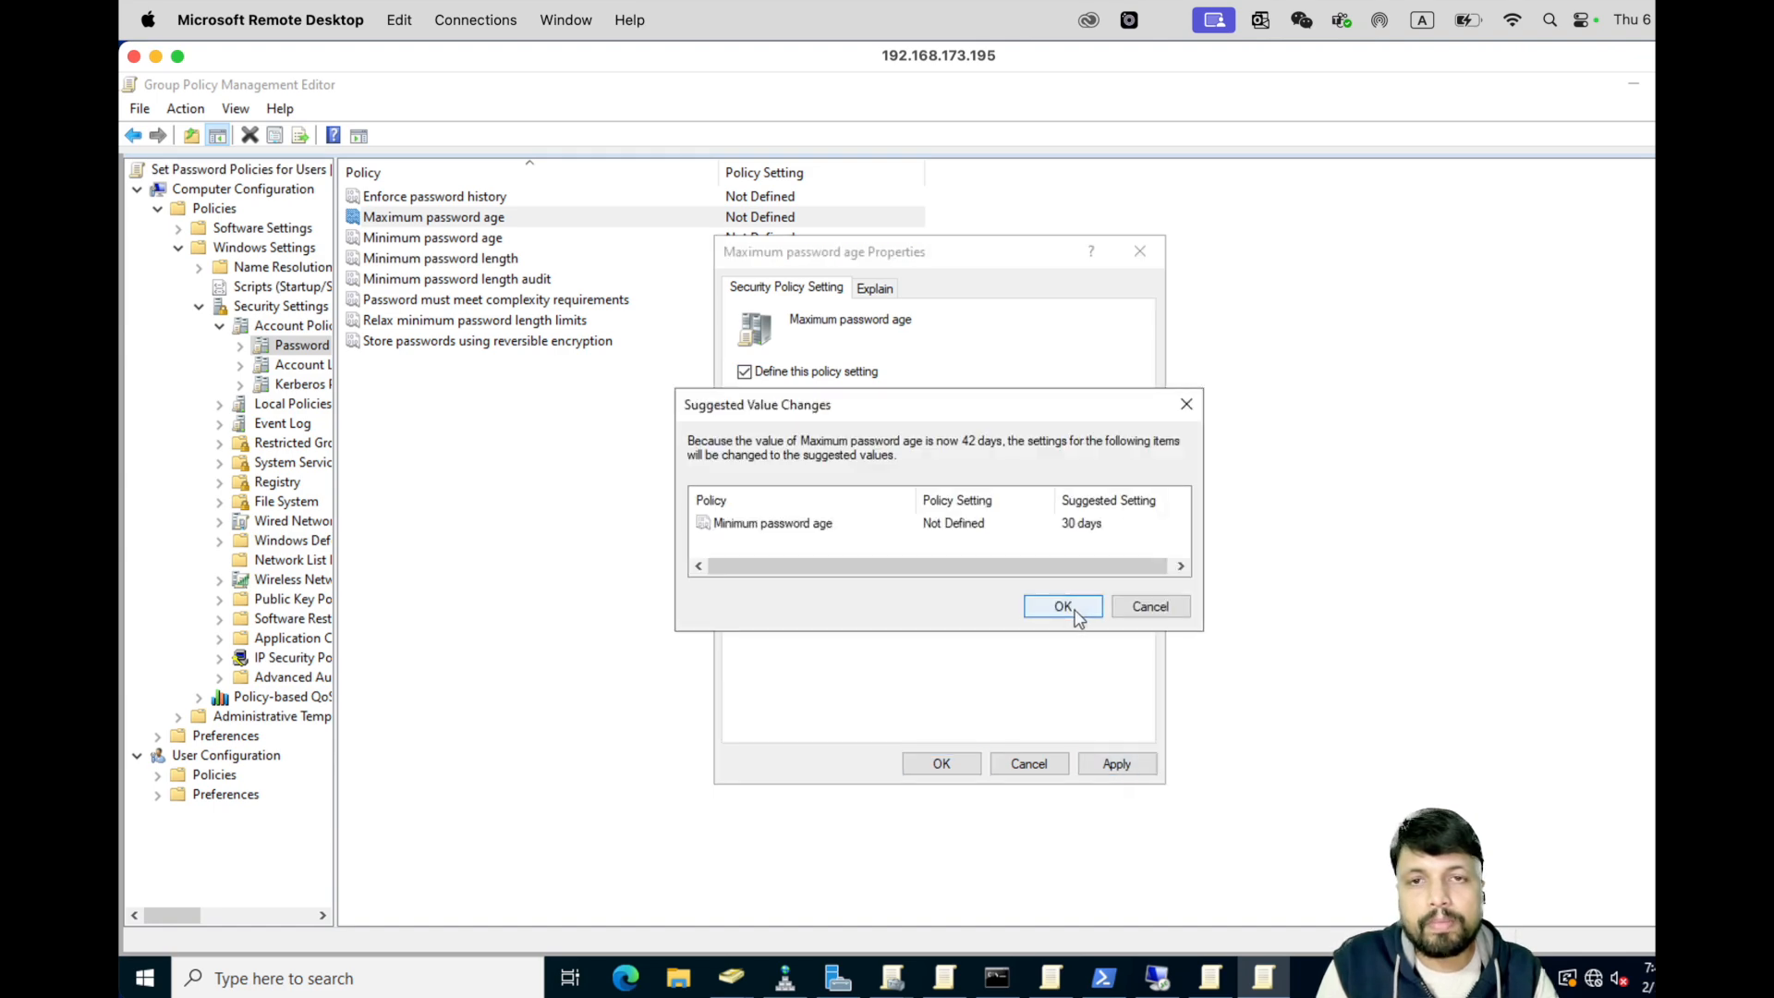
left_click(1063, 606)
left_click(963, 764)
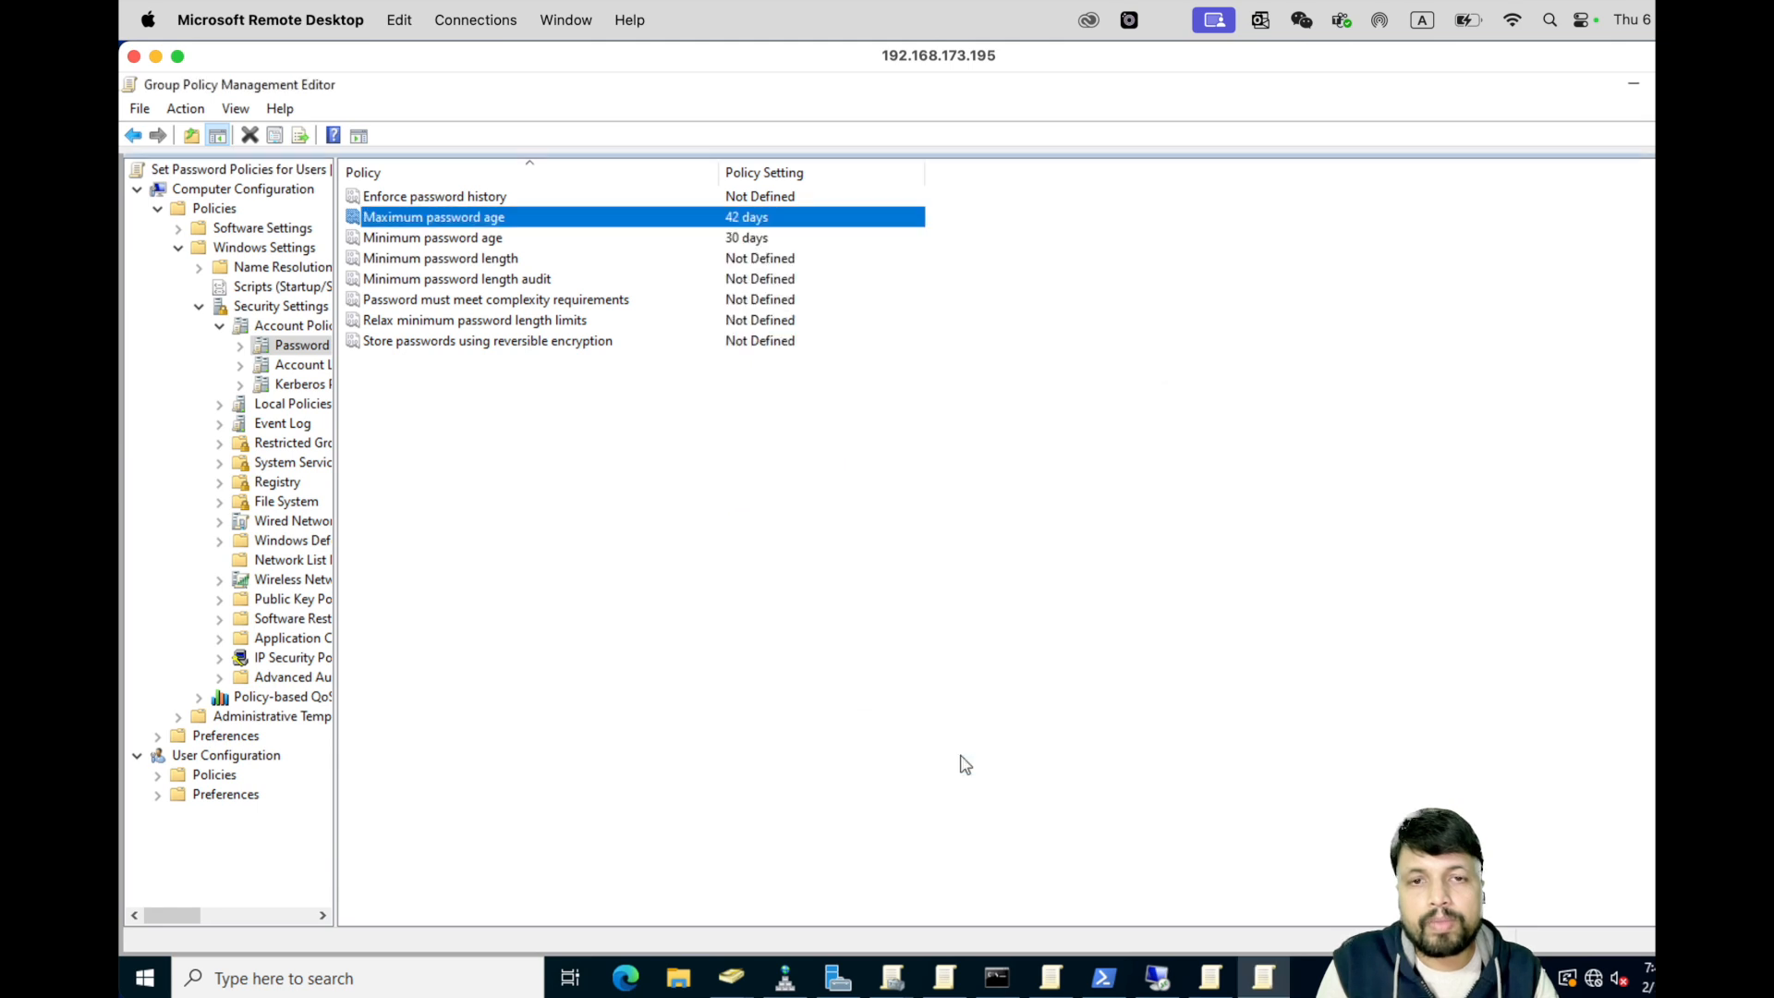
double_click(444, 238)
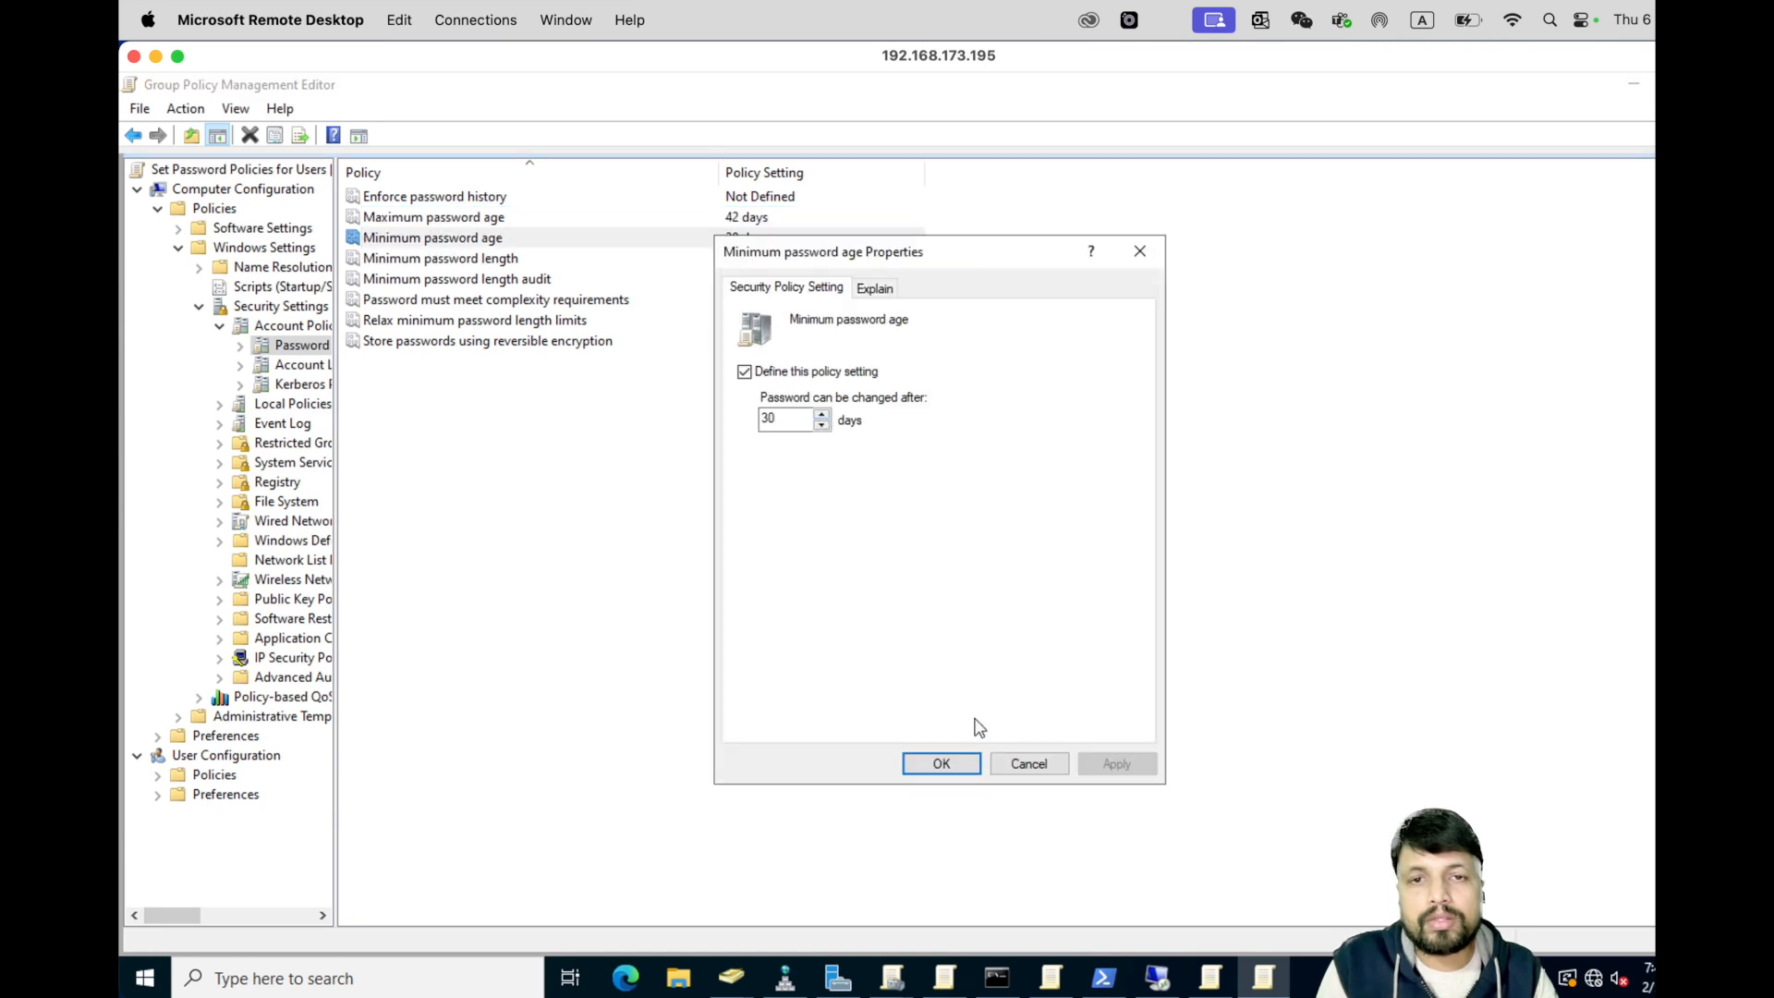
left_click(959, 768)
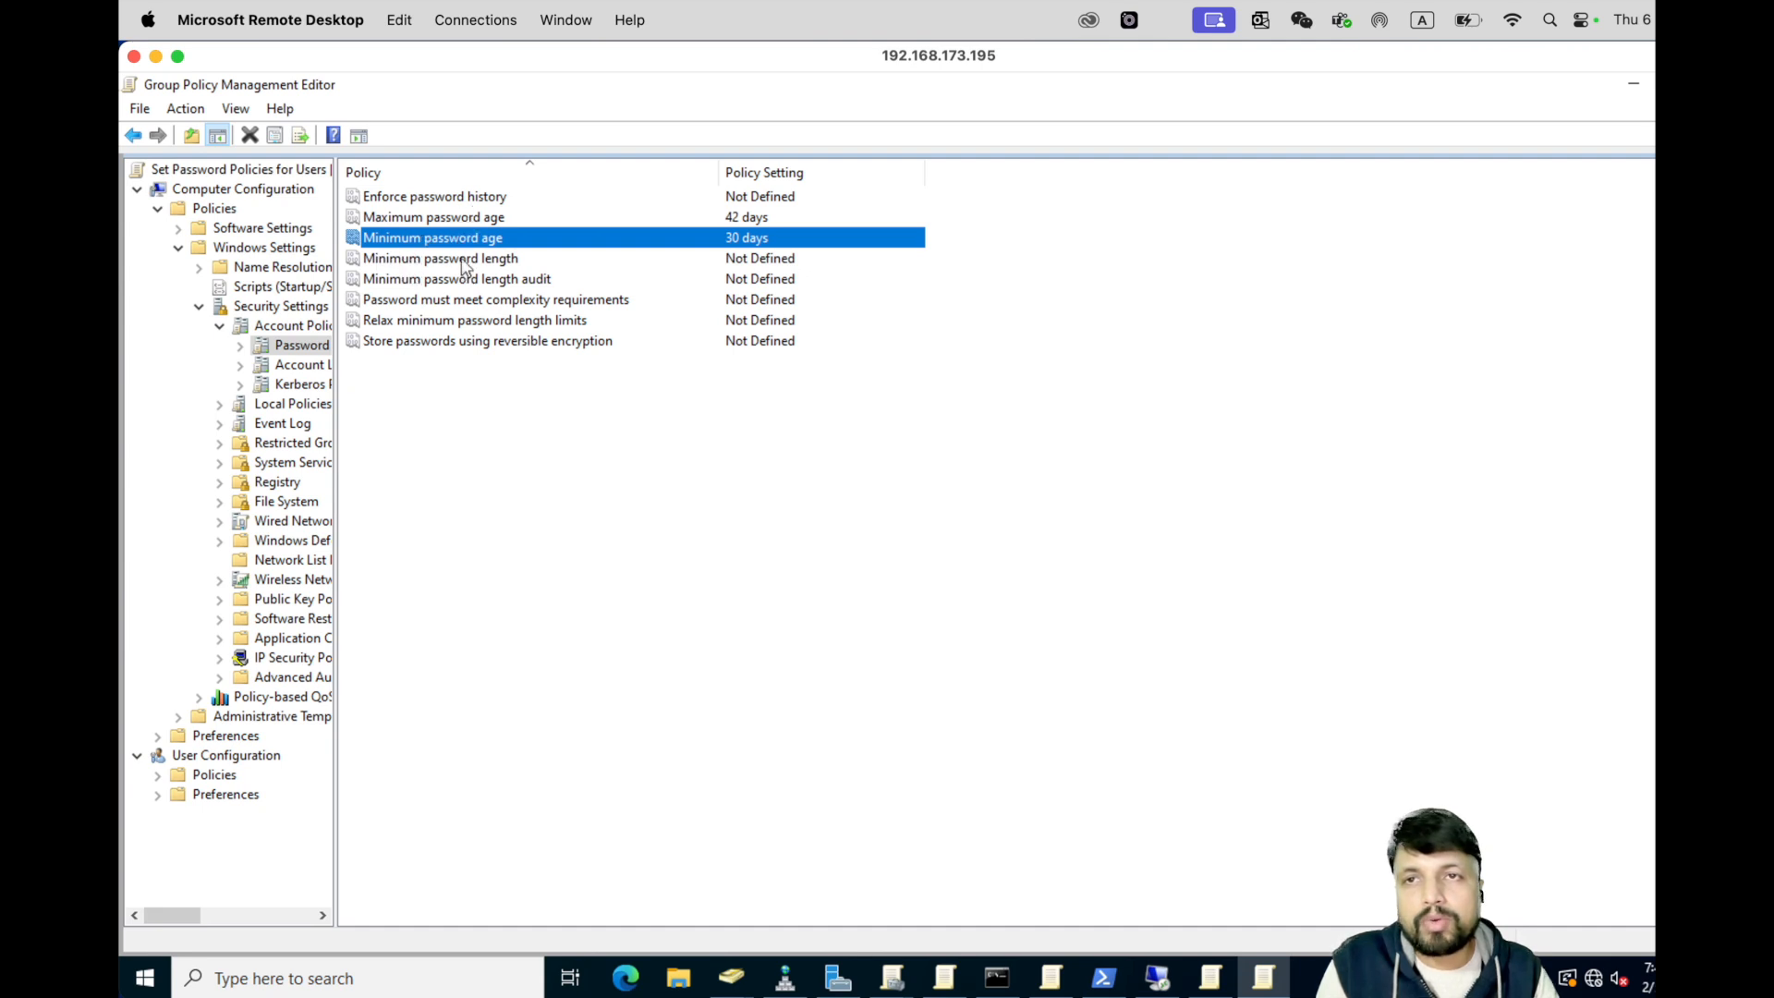
- Enforce password history with 2 passwords remembered
double_click(454, 197)
left_click(759, 375)
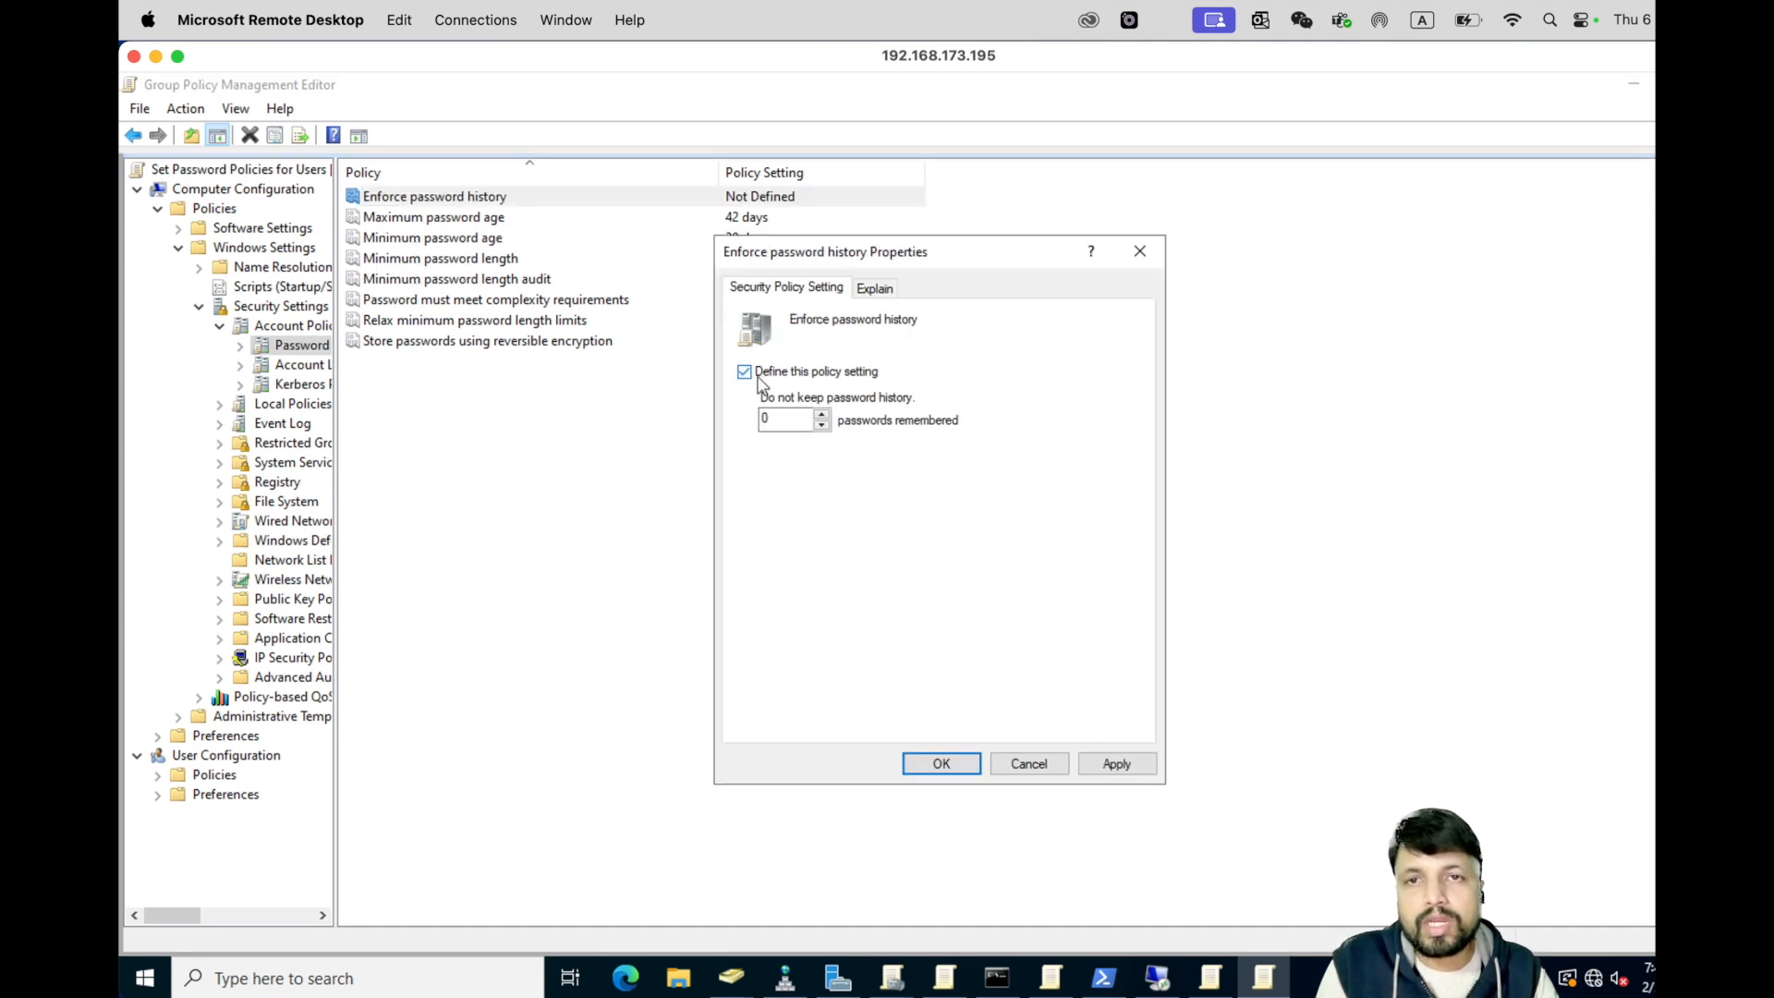
left_click(822, 415)
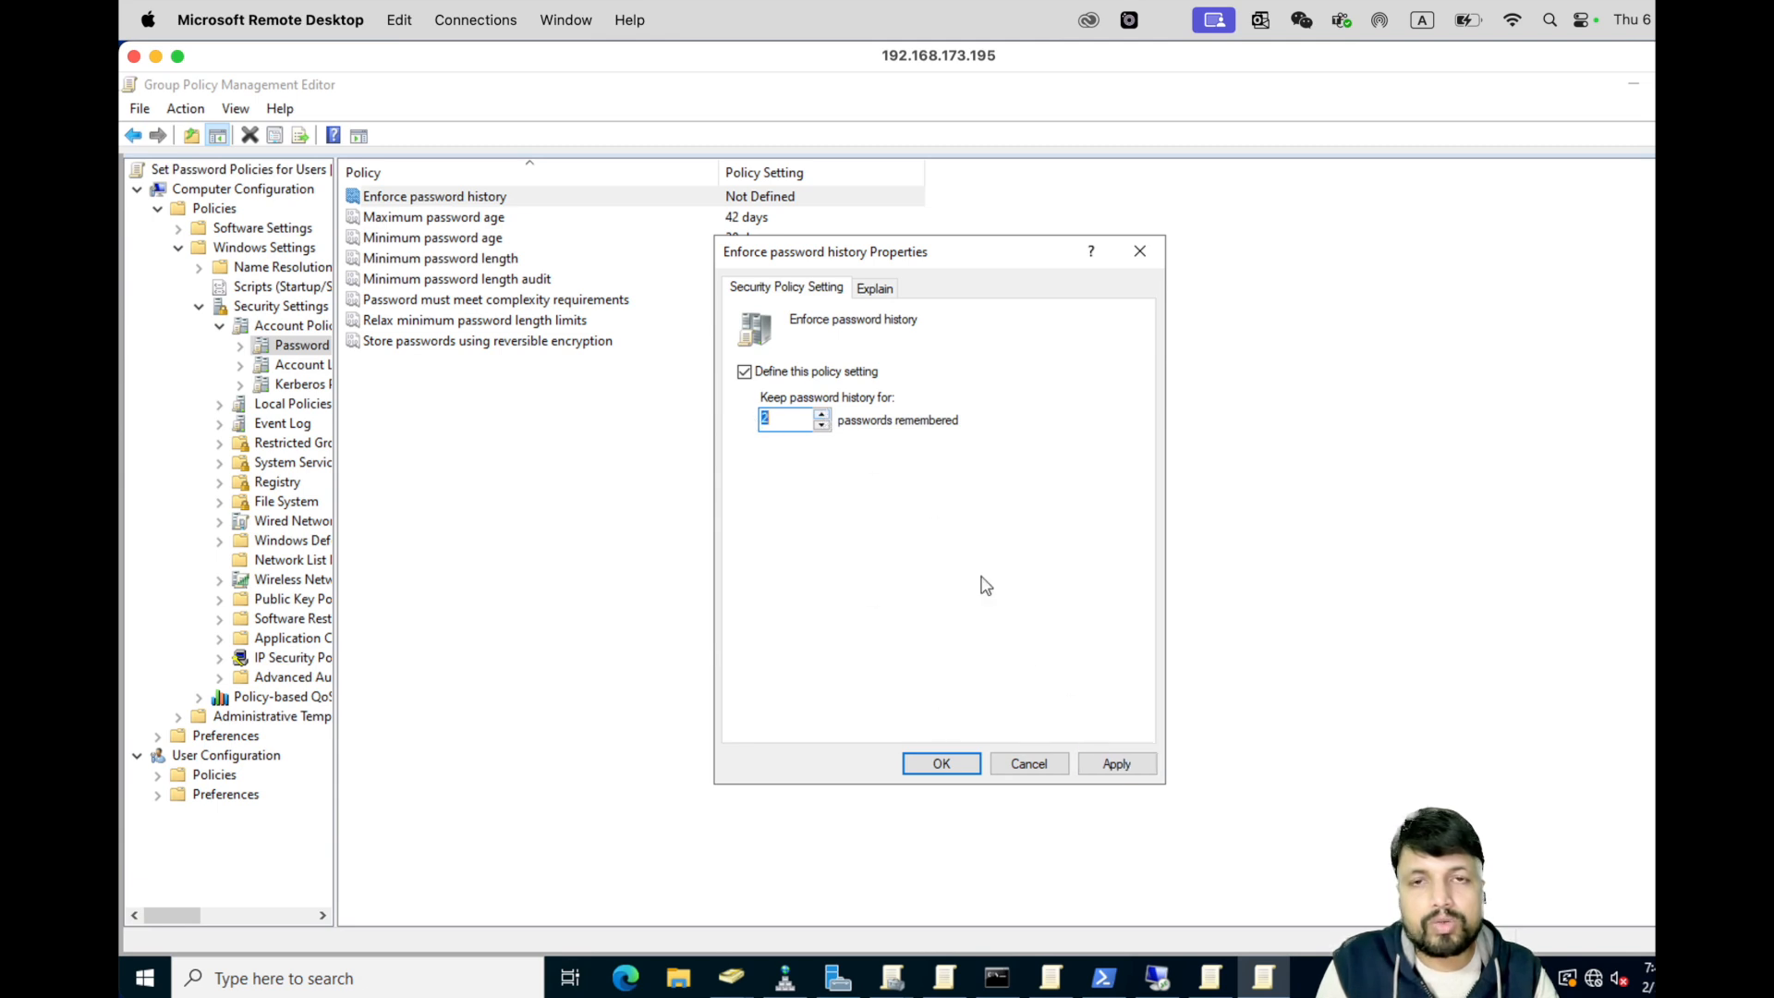
left_click(1117, 767)
left_click(938, 763)
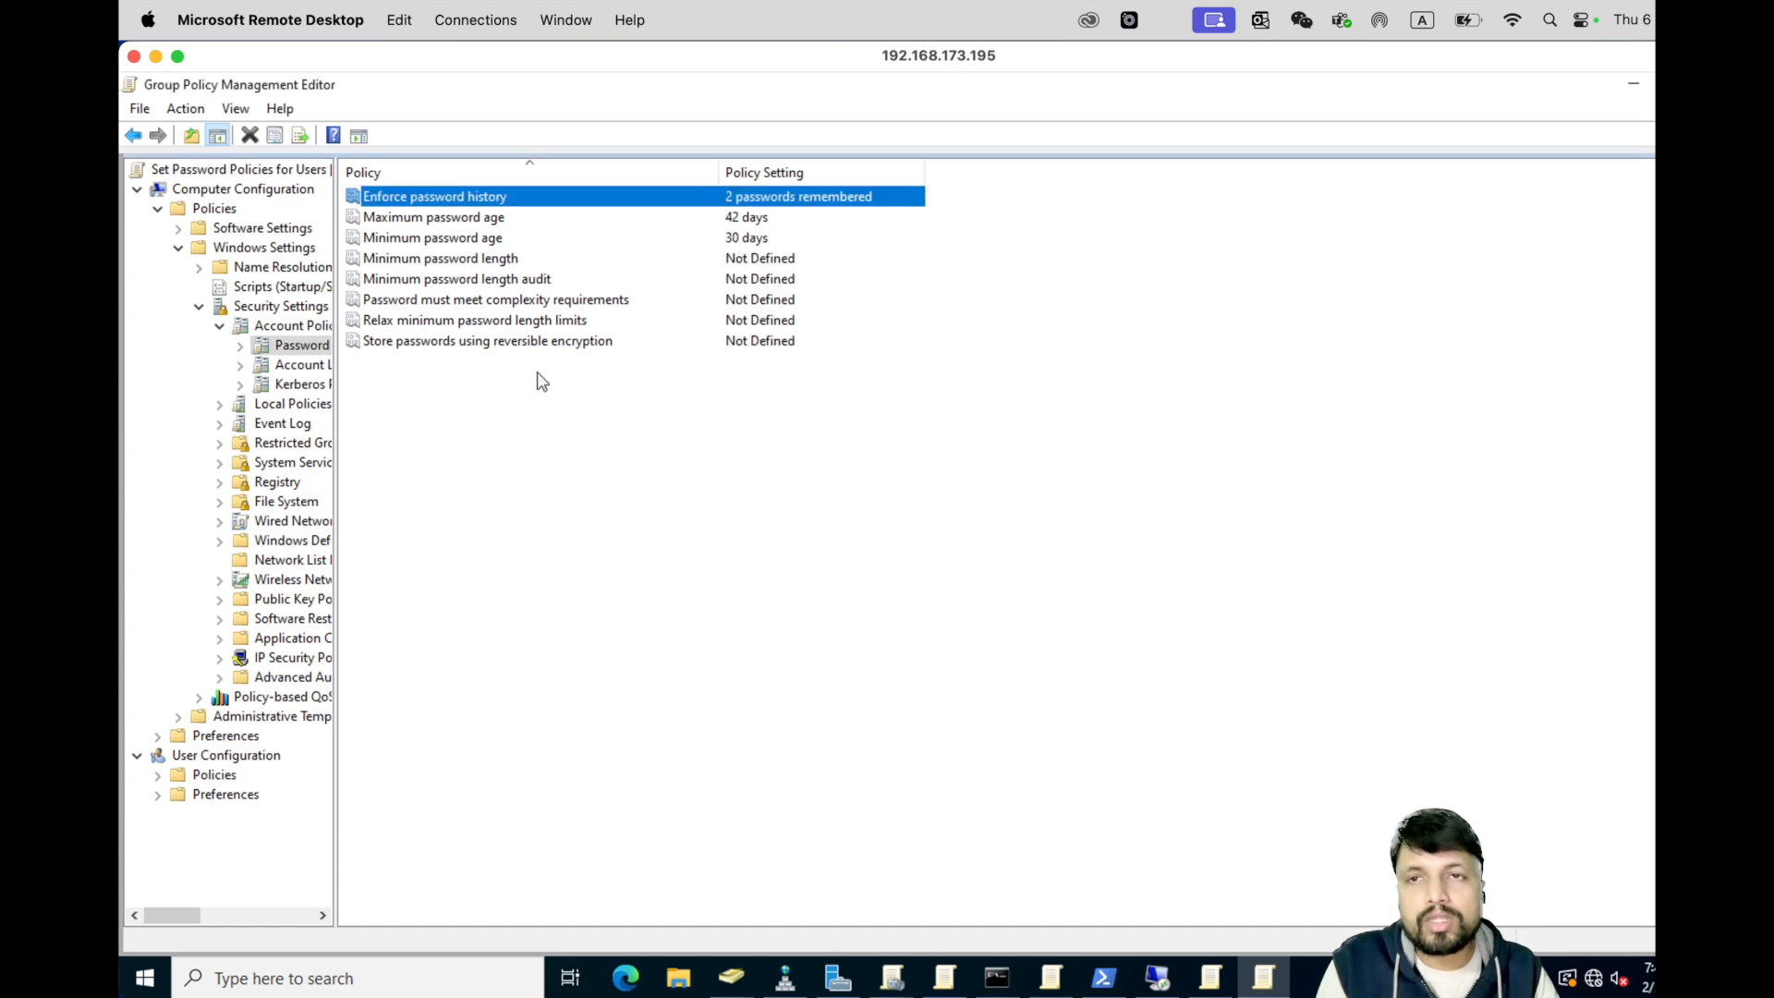
- Minimize the editor to return to the Group Policy Management console
right_click(292, 354)
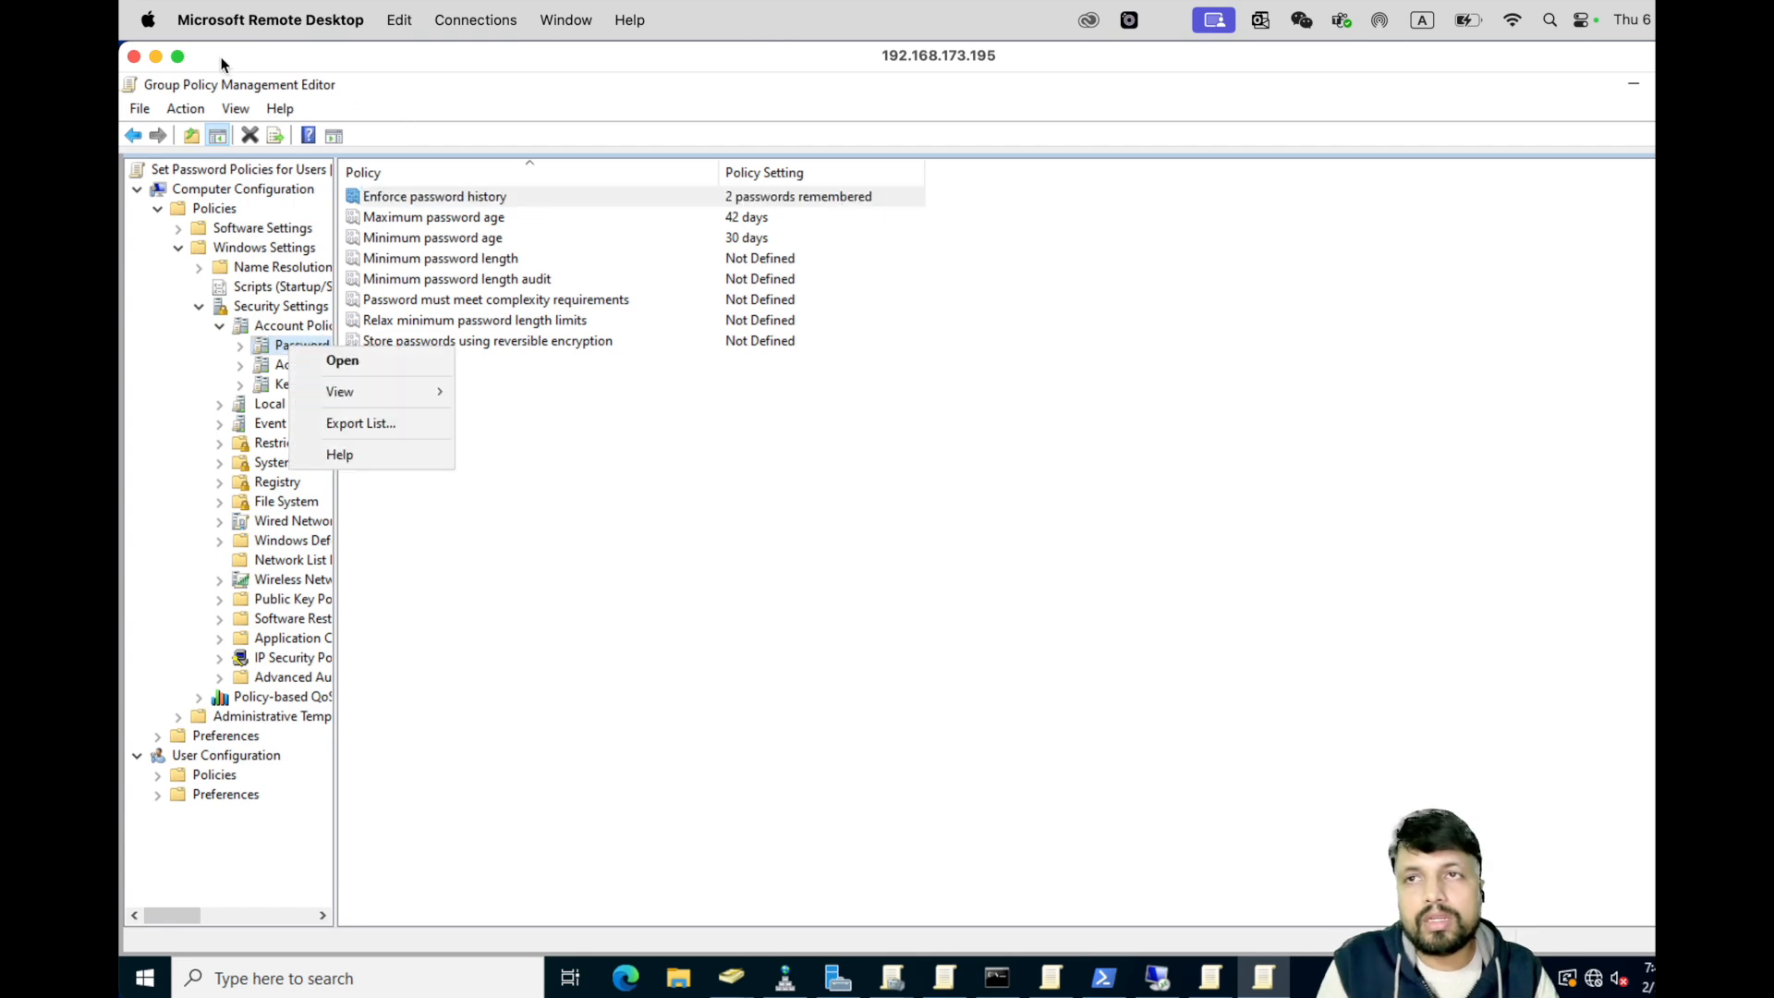
left_click(1634, 83)
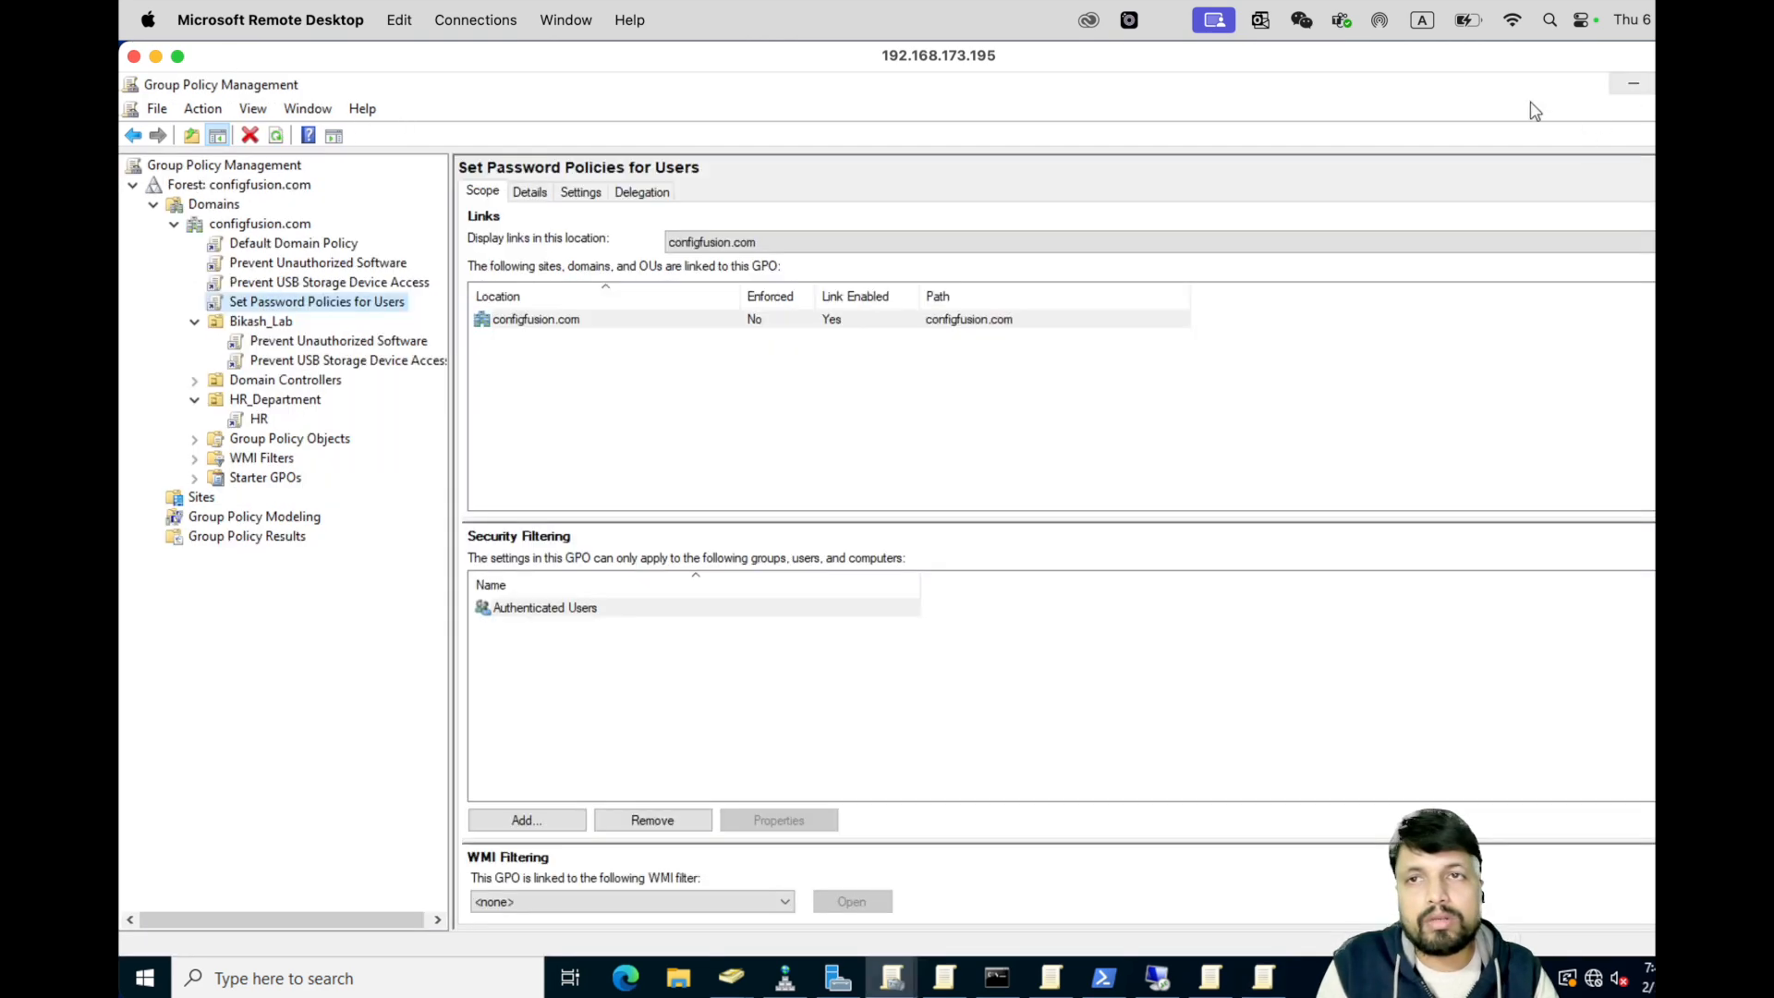
right_click(298, 303)
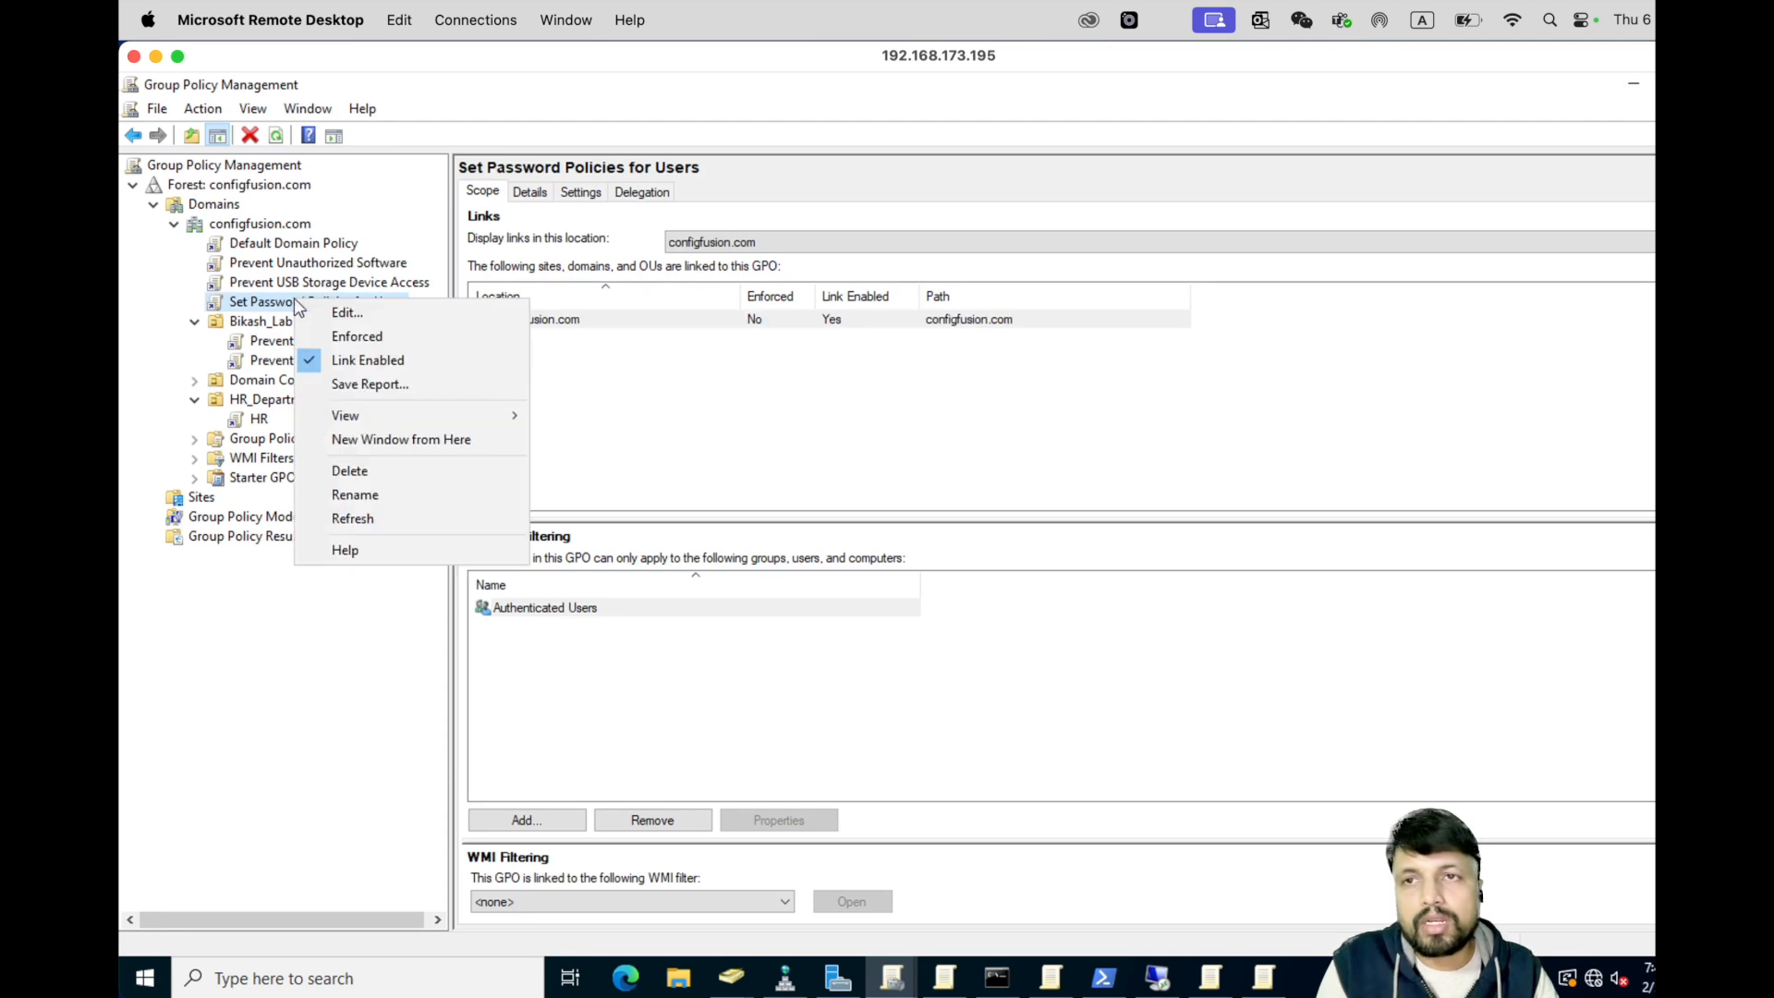
- Link the Set Password Policies for Users GPO to Bikash_Lab and dismiss the link warning
left_click(245, 320)
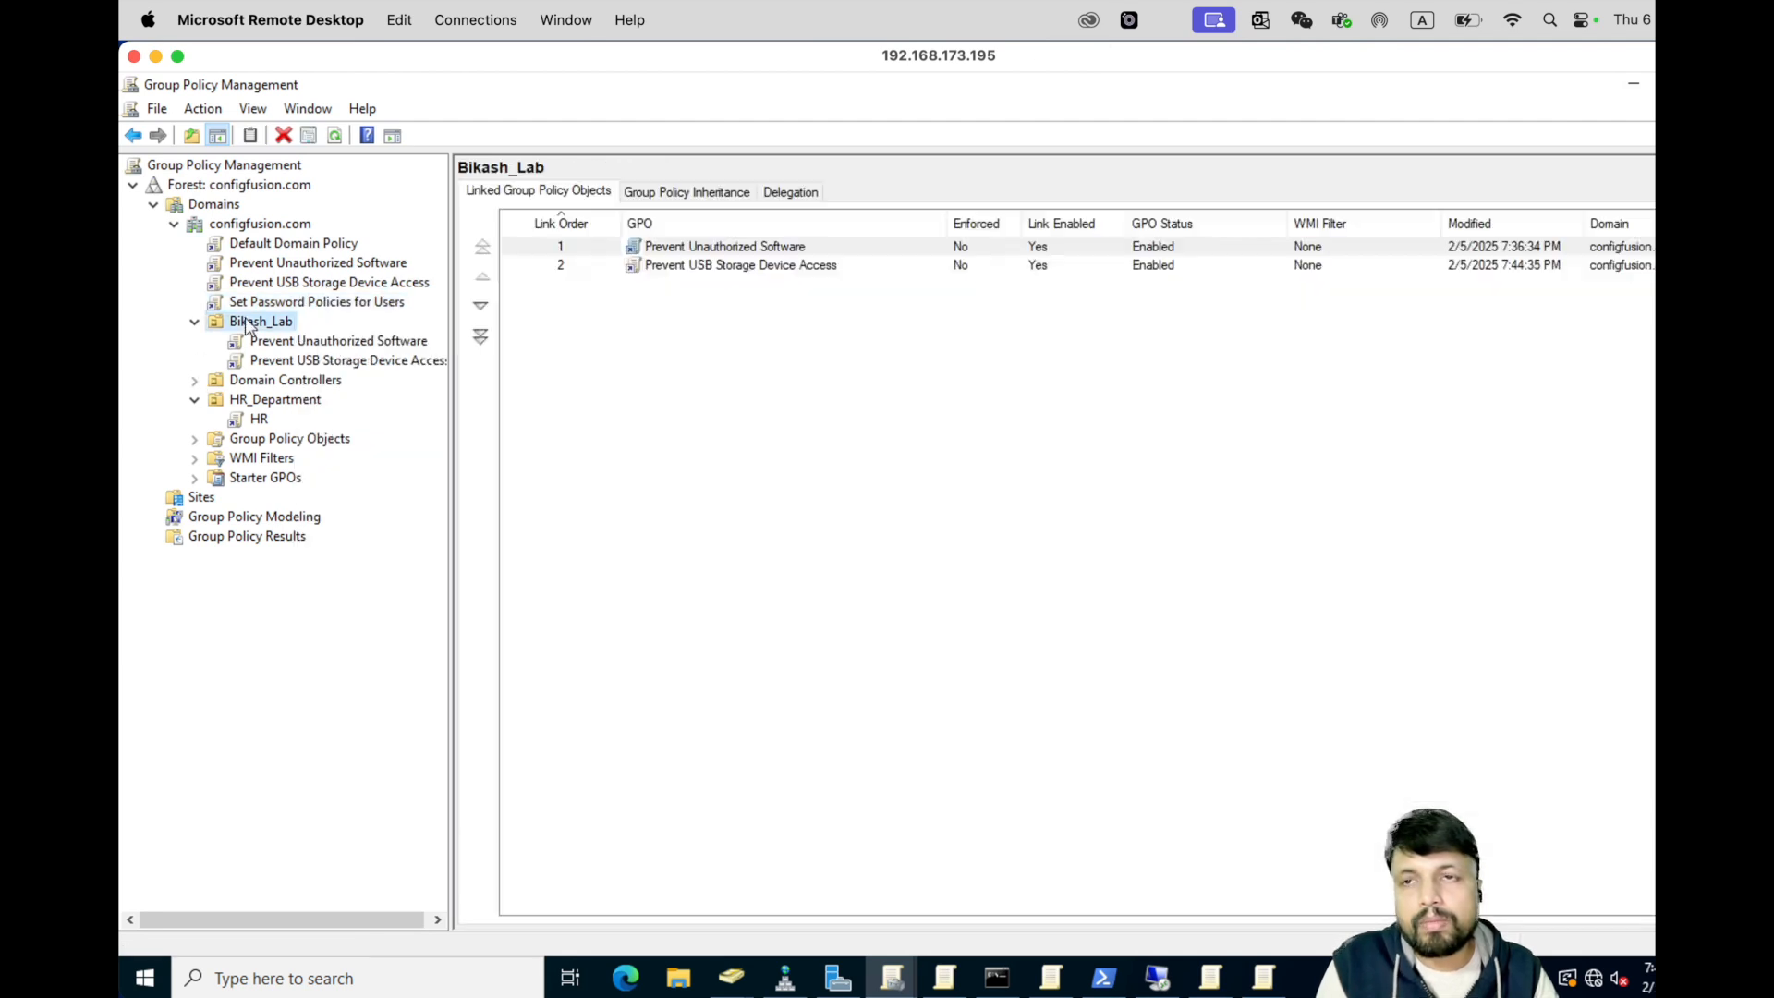
right_click(246, 320)
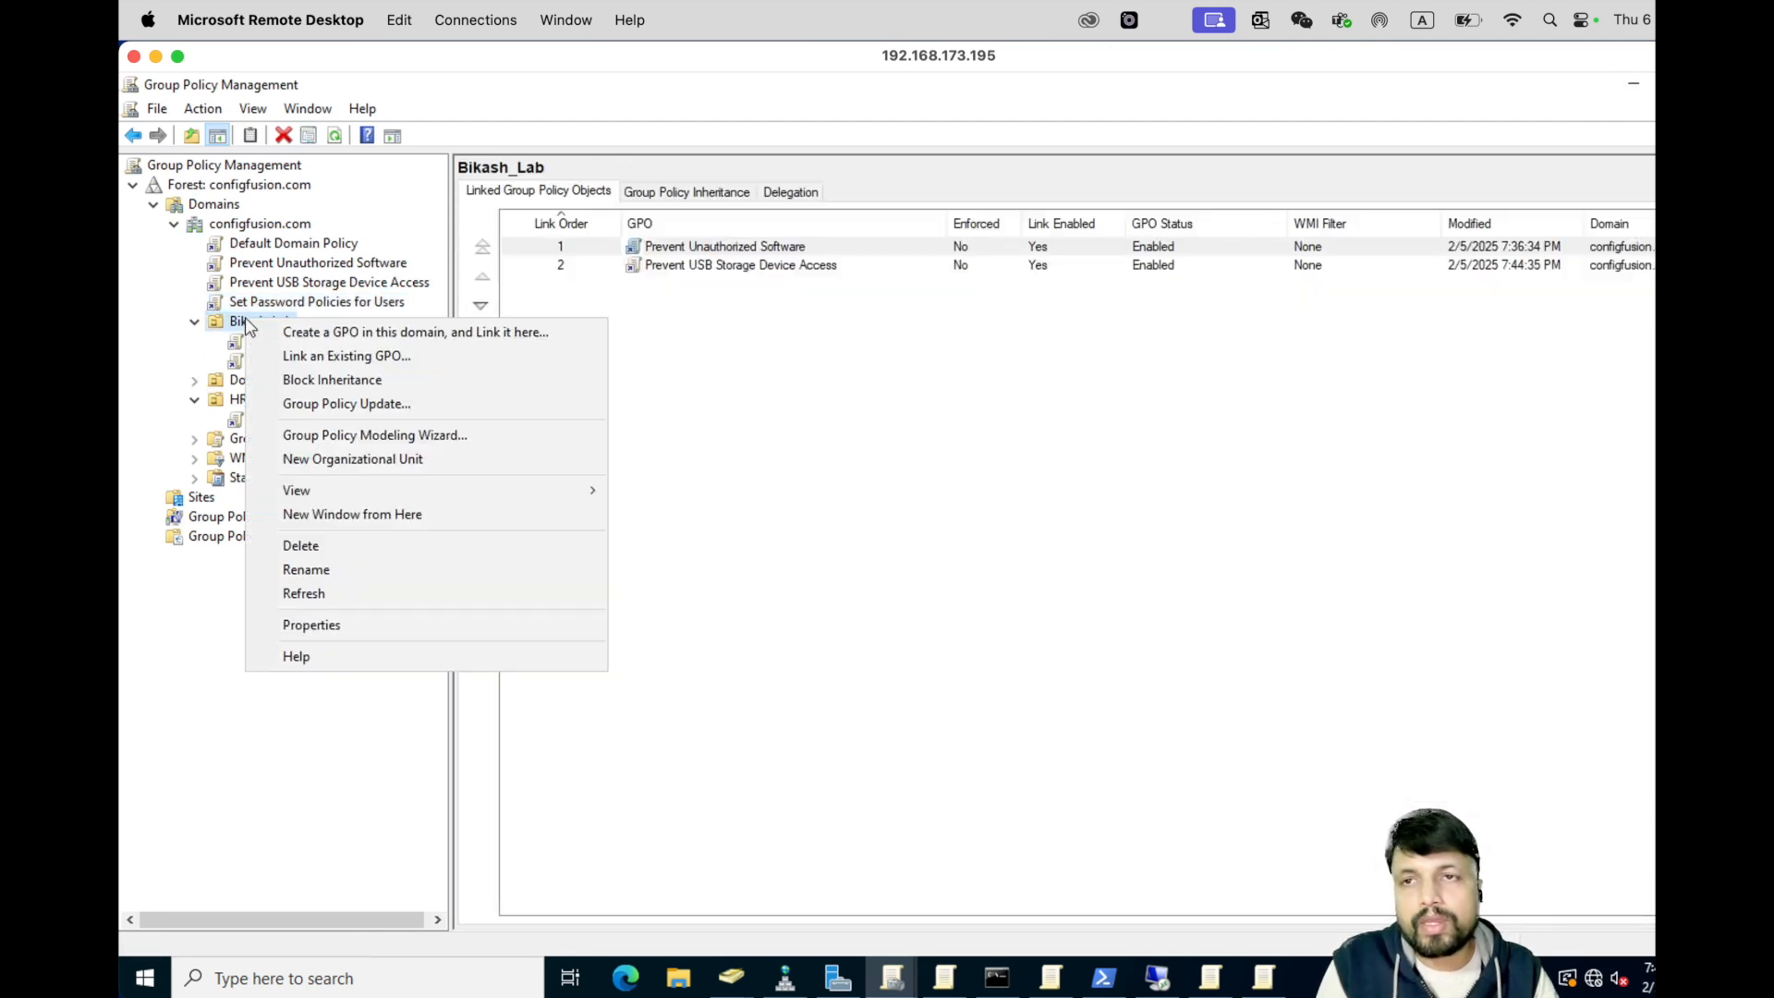
left_click(375, 354)
left_click(821, 552)
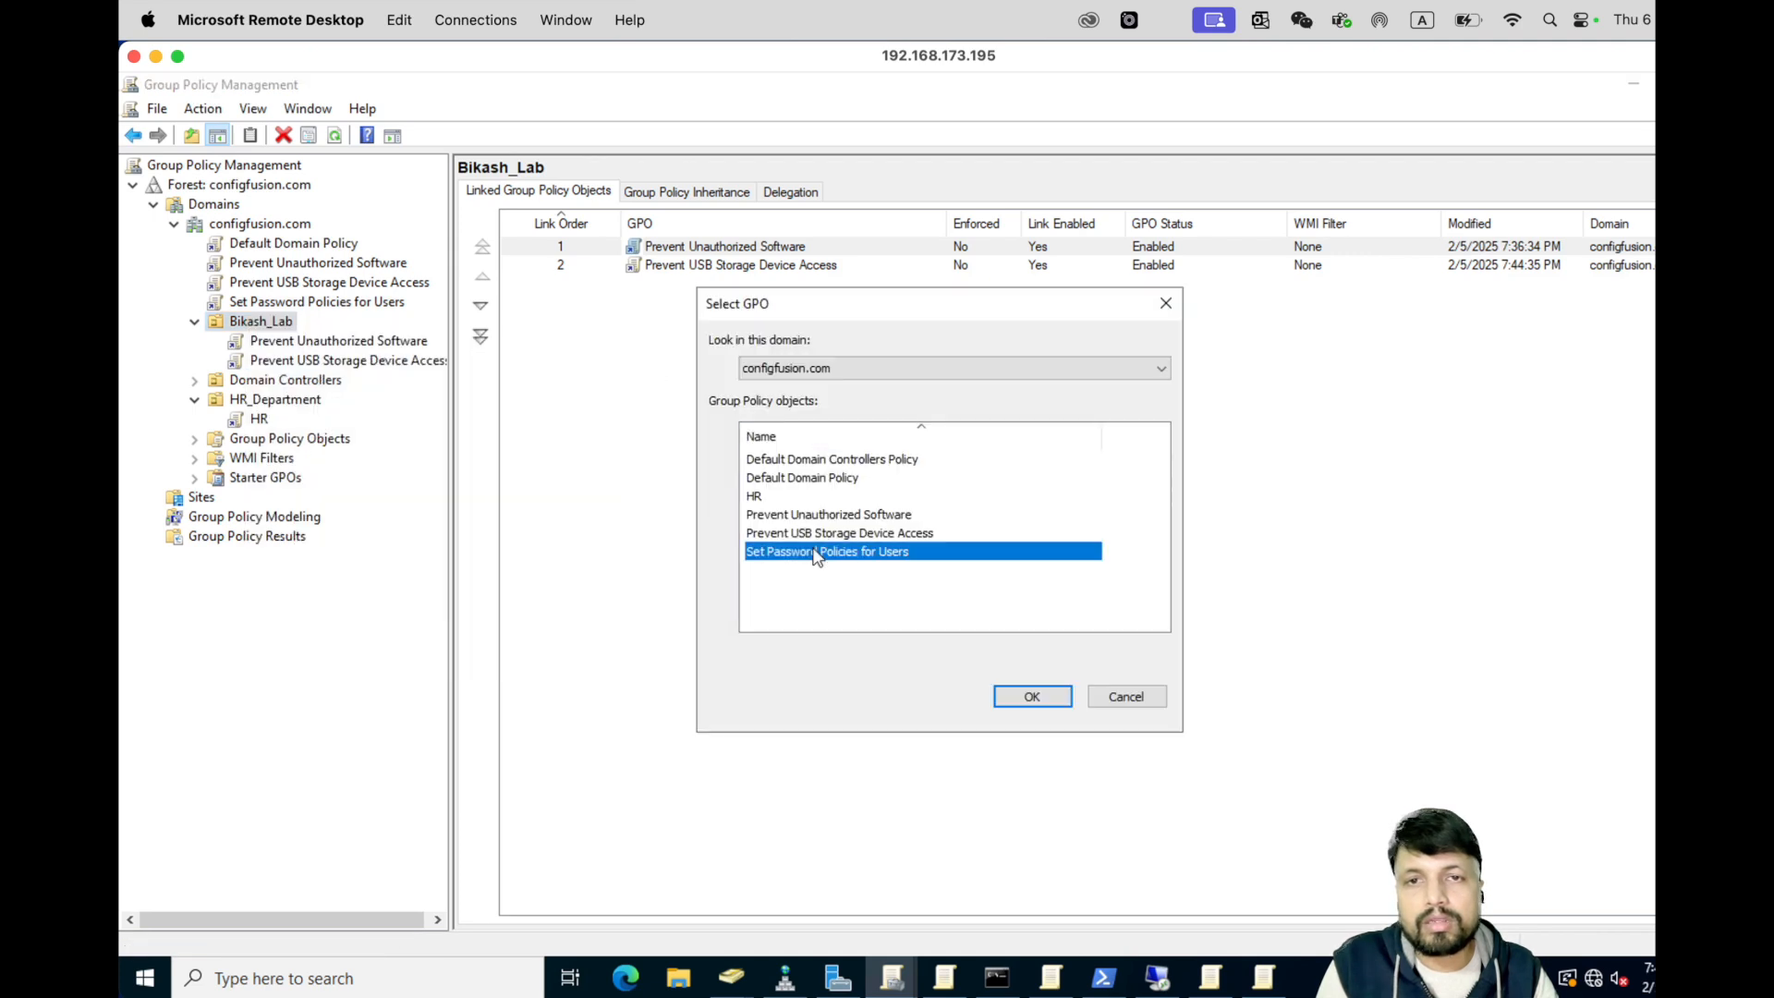
left_click(1032, 696)
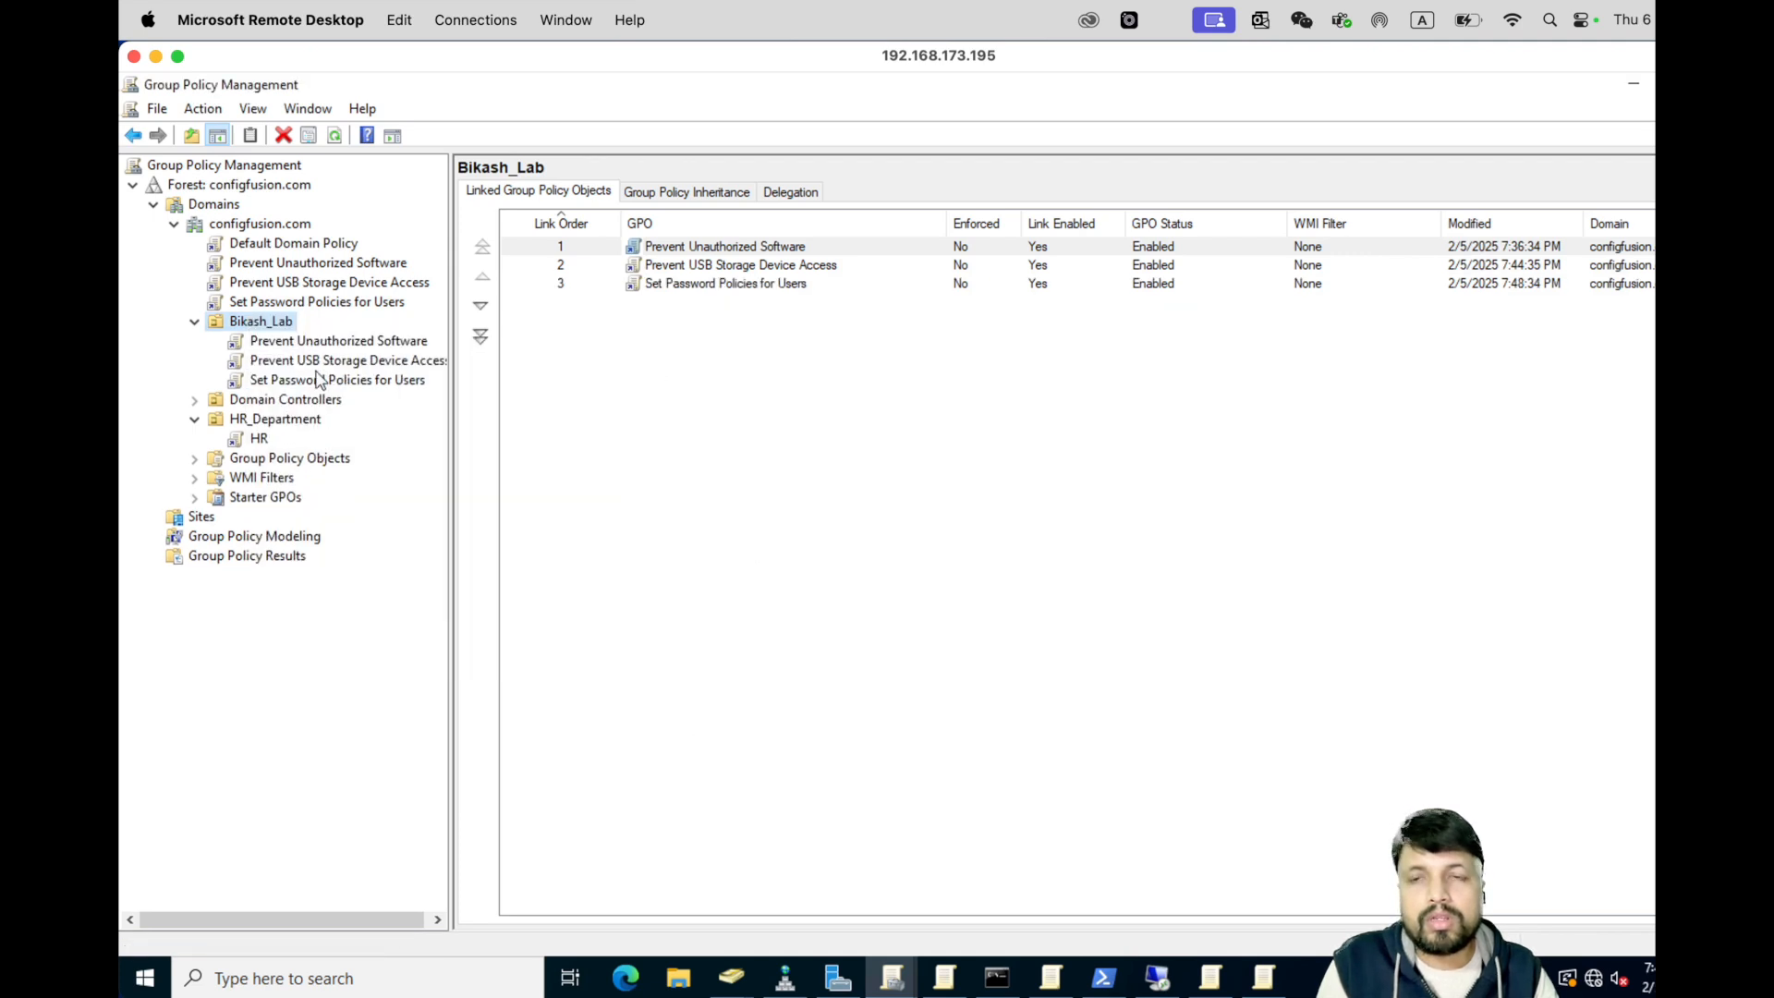
left_click(402, 380)
left_click(1112, 567)
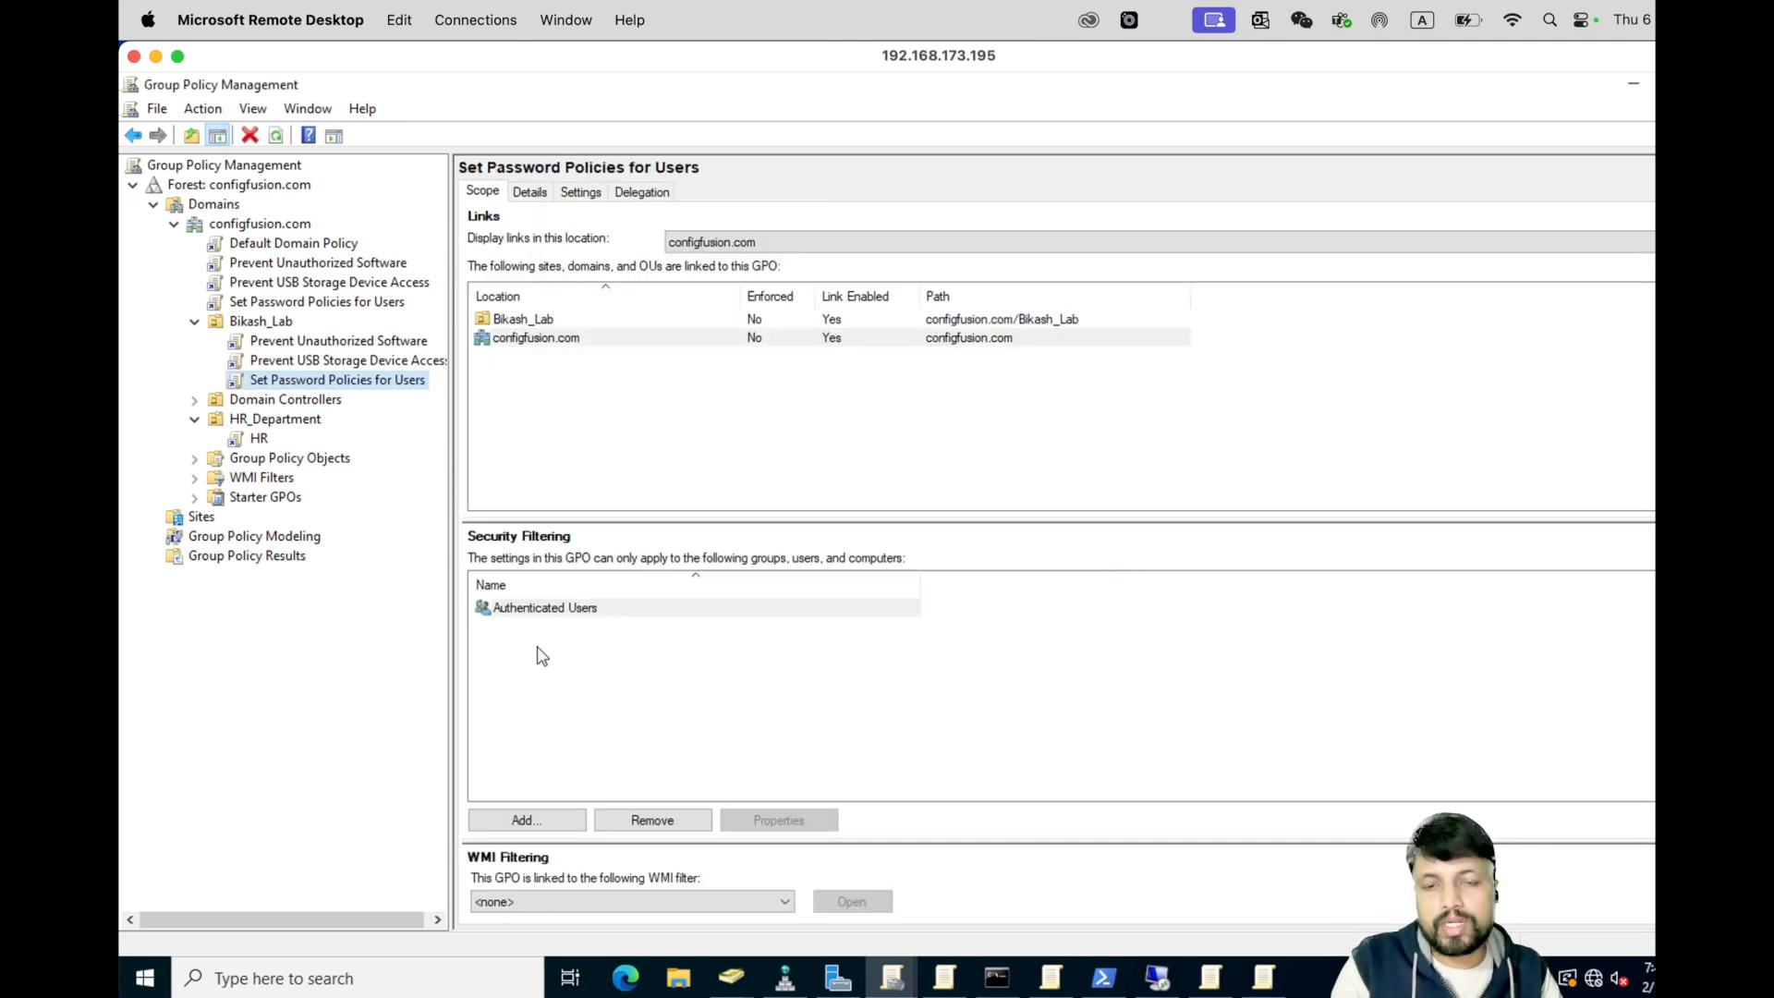
- Switch from the Command Prompt and PowerShell windows over to Safari
left_click(1013, 992)
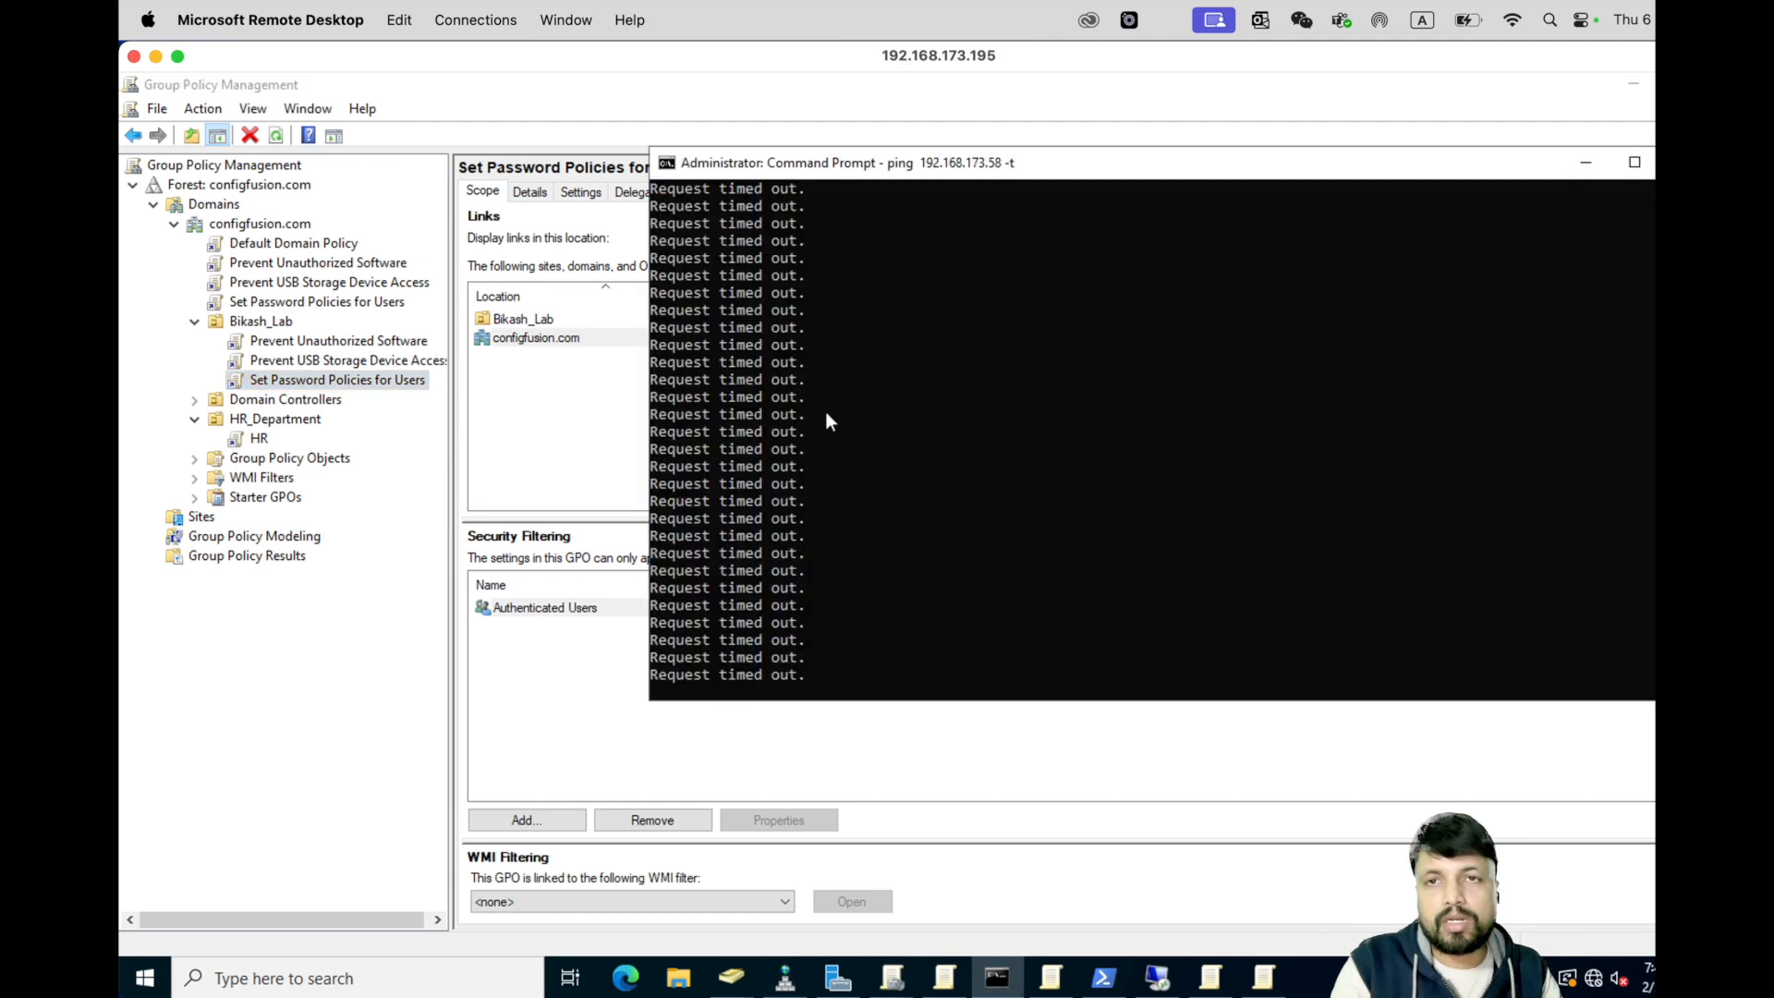
left_click(1104, 981)
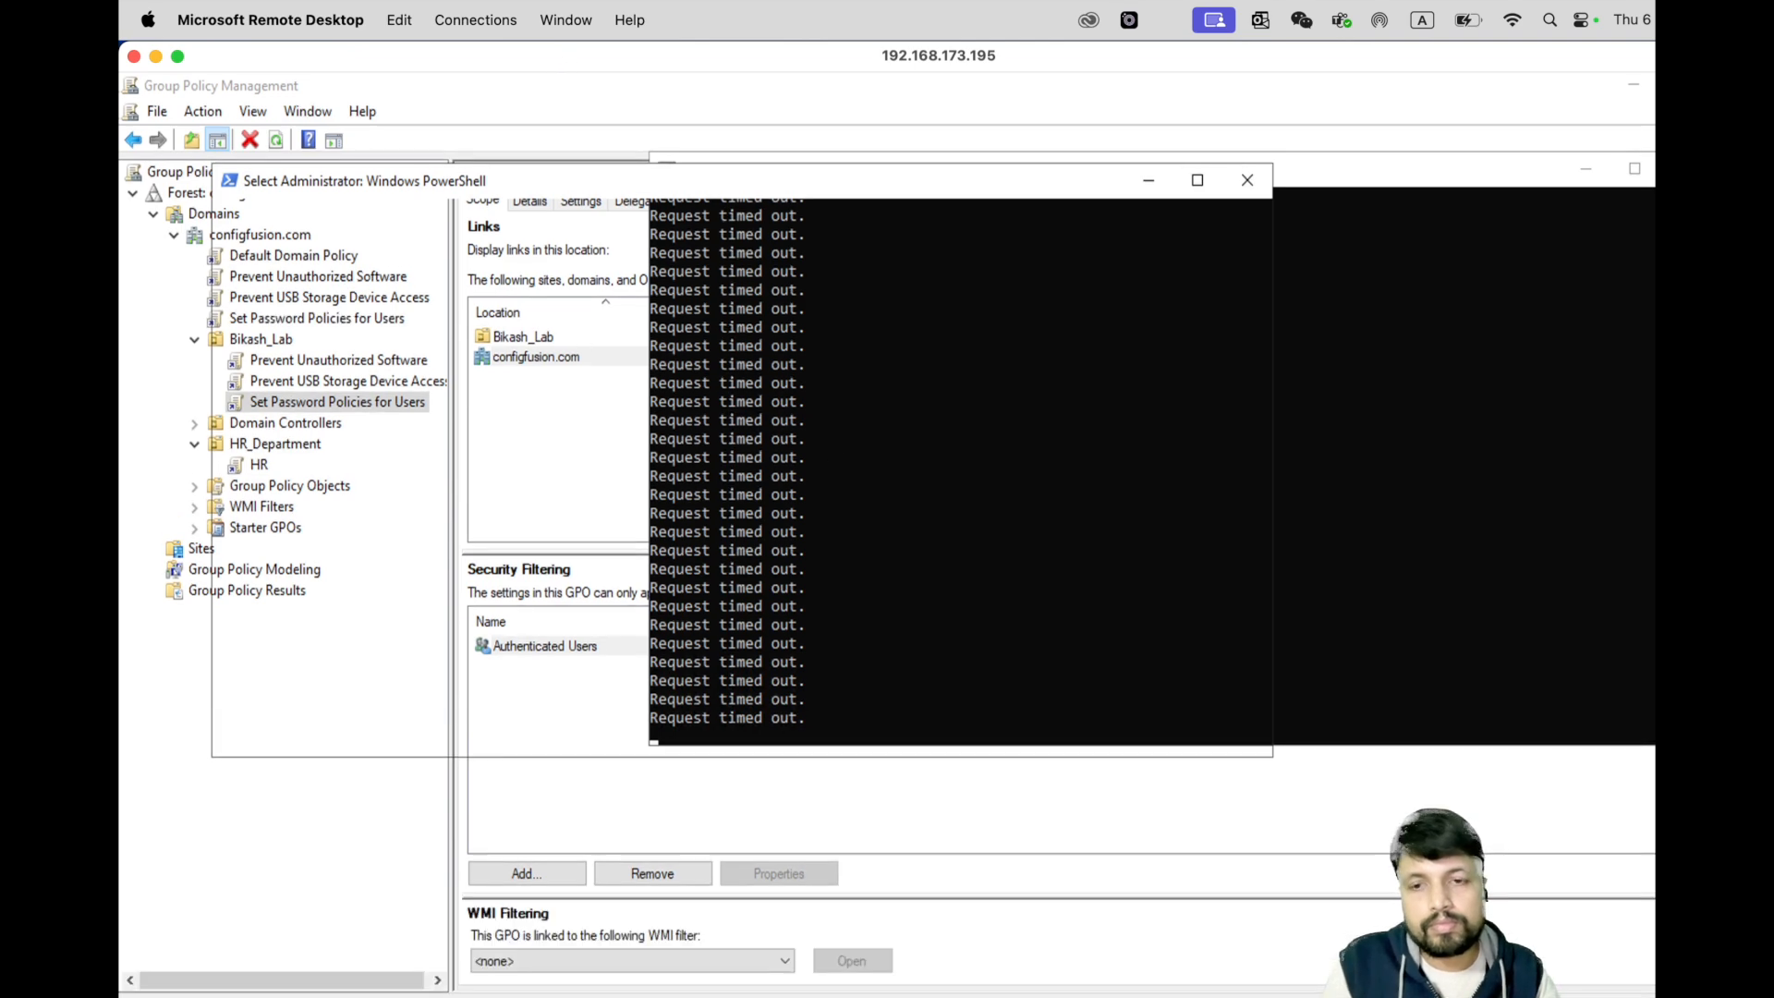
left_click(331, 996)
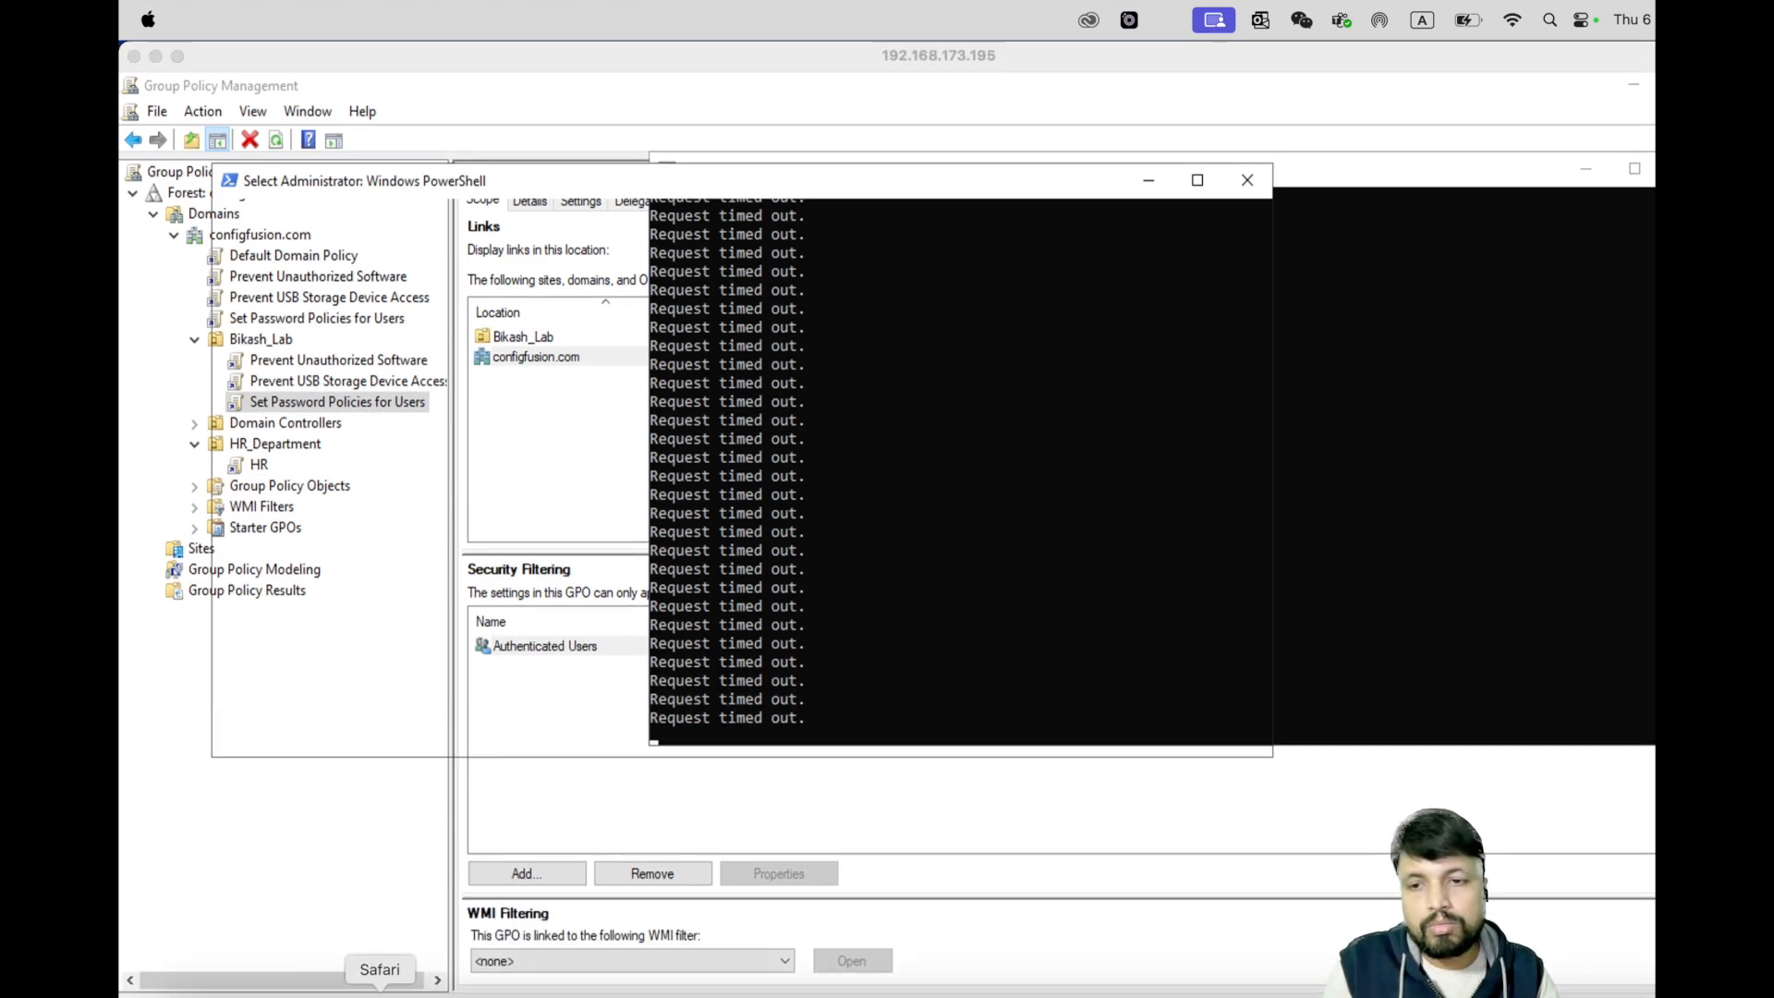
left_click(379, 996)
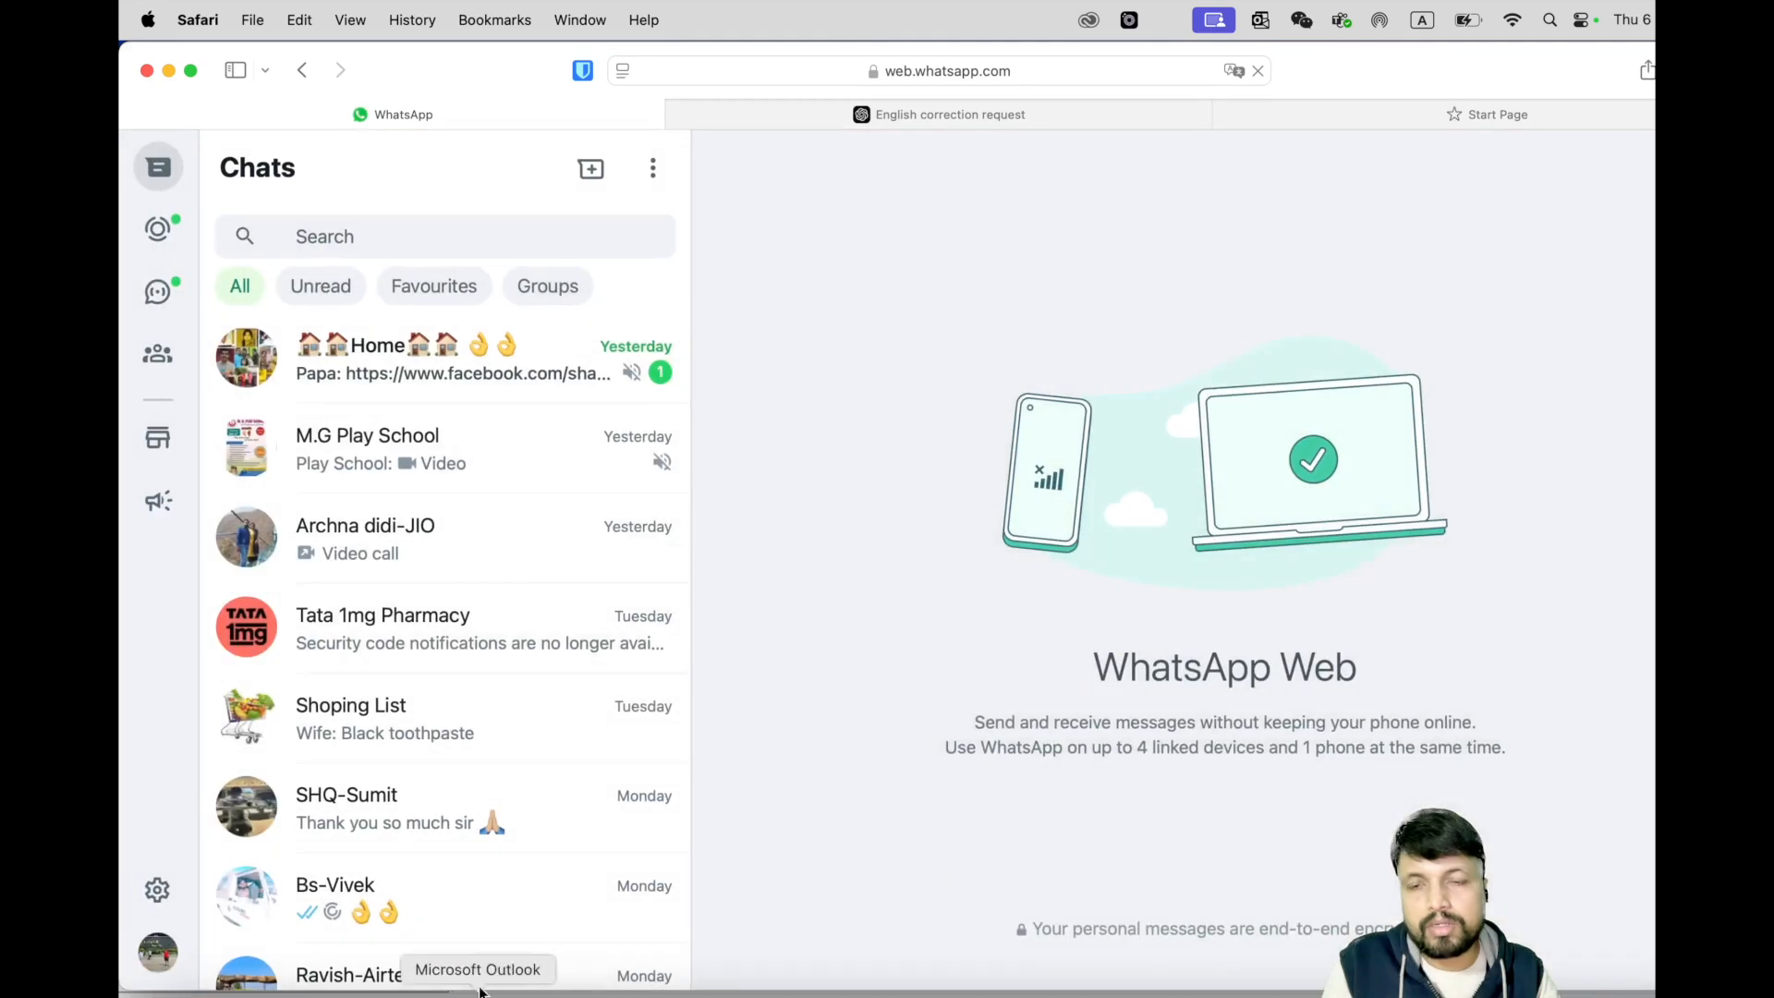
- Bring the Microsoft Remote Desktop Windows Server session back to the front
left_click(1621, 995)
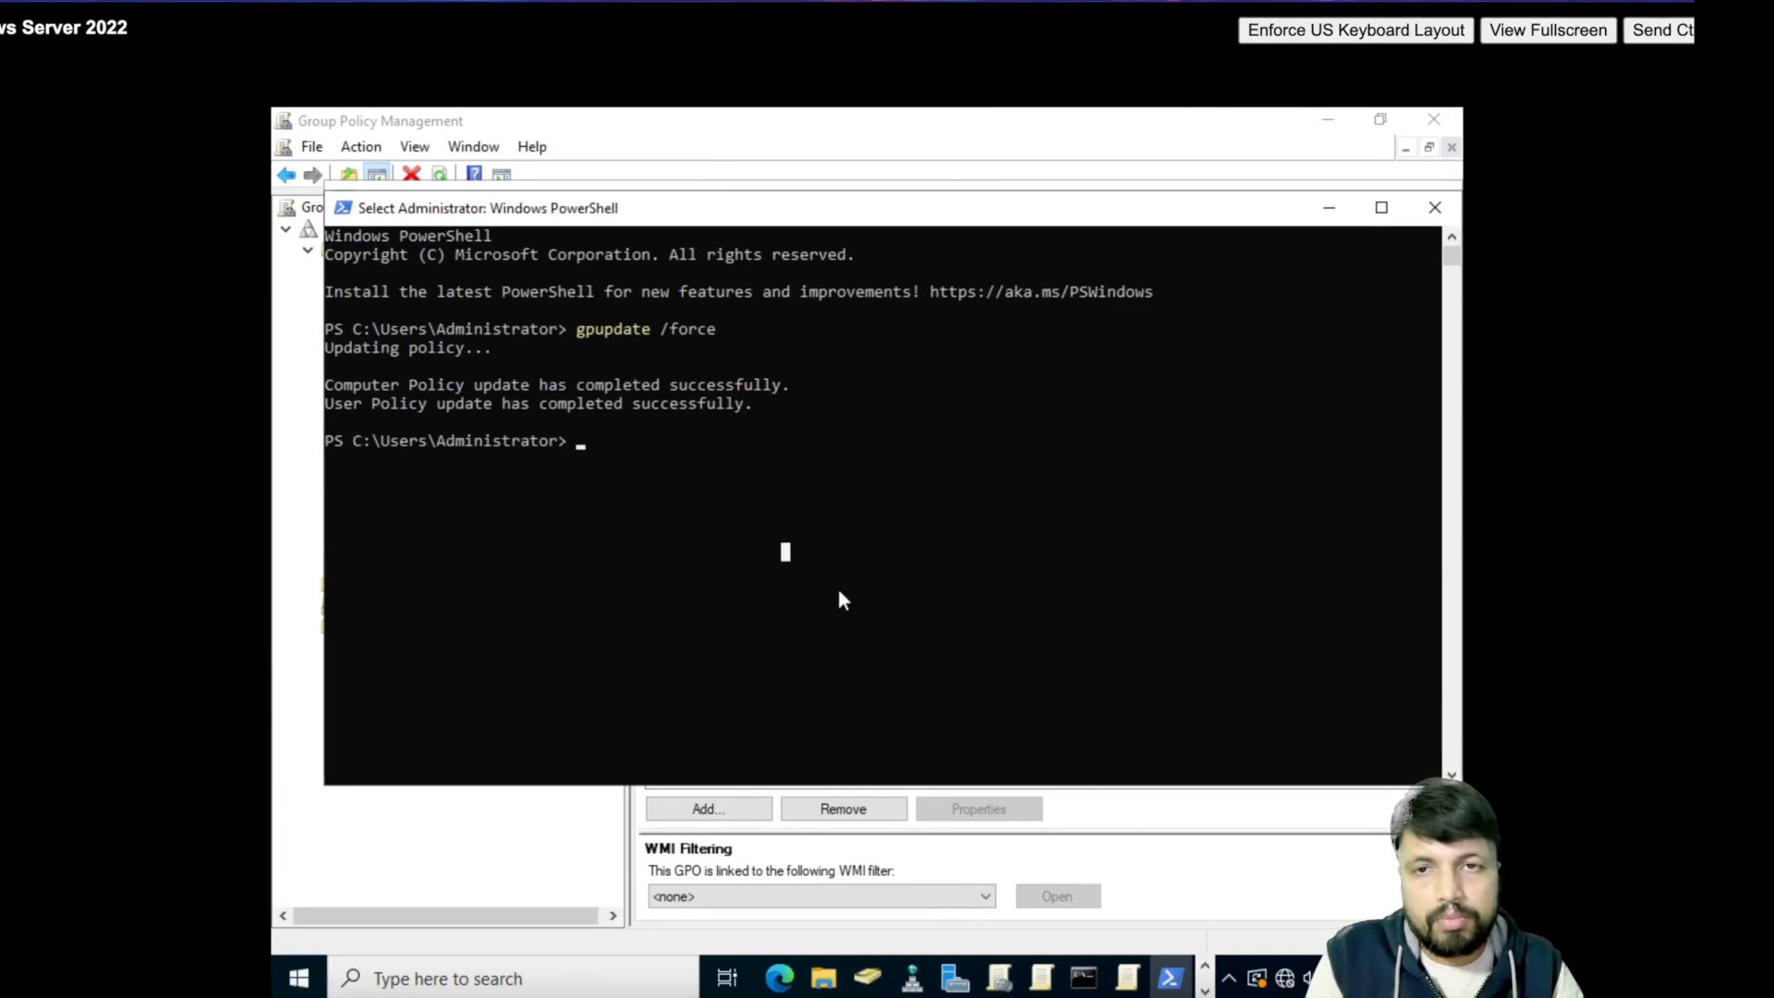
- Paste and run gpupdate /force in PowerShell
right_click(677, 459)
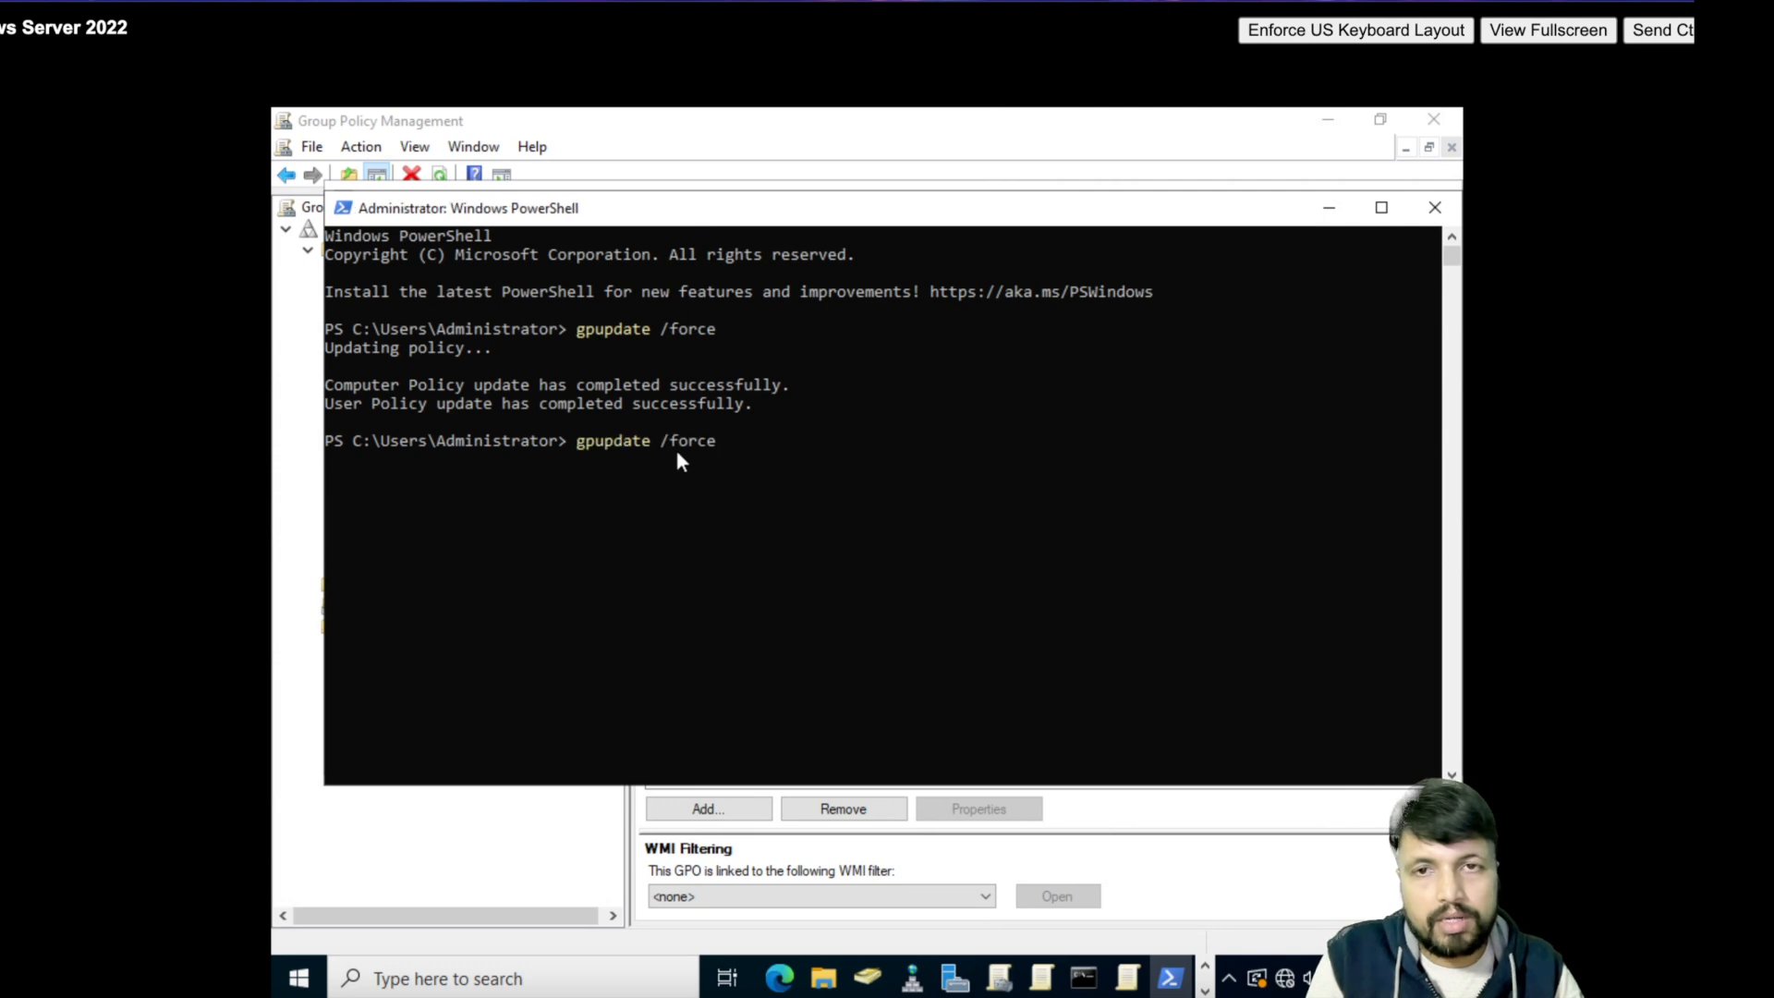
key("Return")
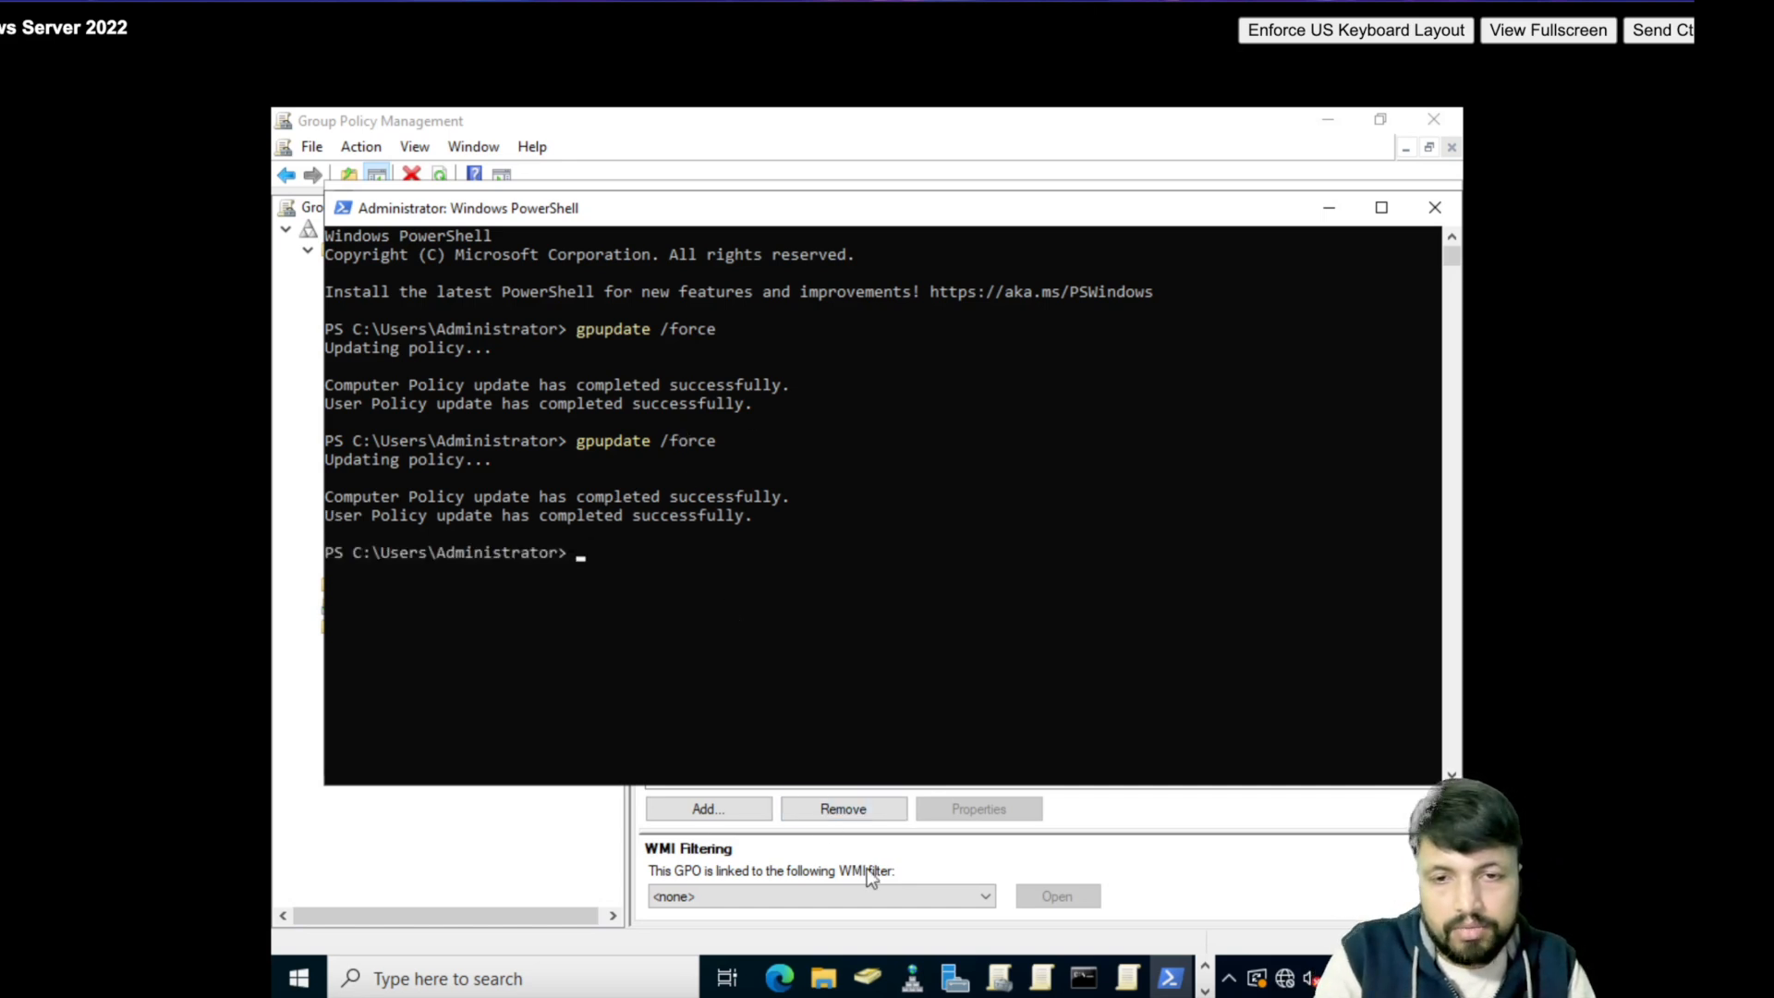
- Bring Active Directory Users and Computers in front, showing Bikash_Lab's user bikash and group bikash_test
mouse_move(878, 989)
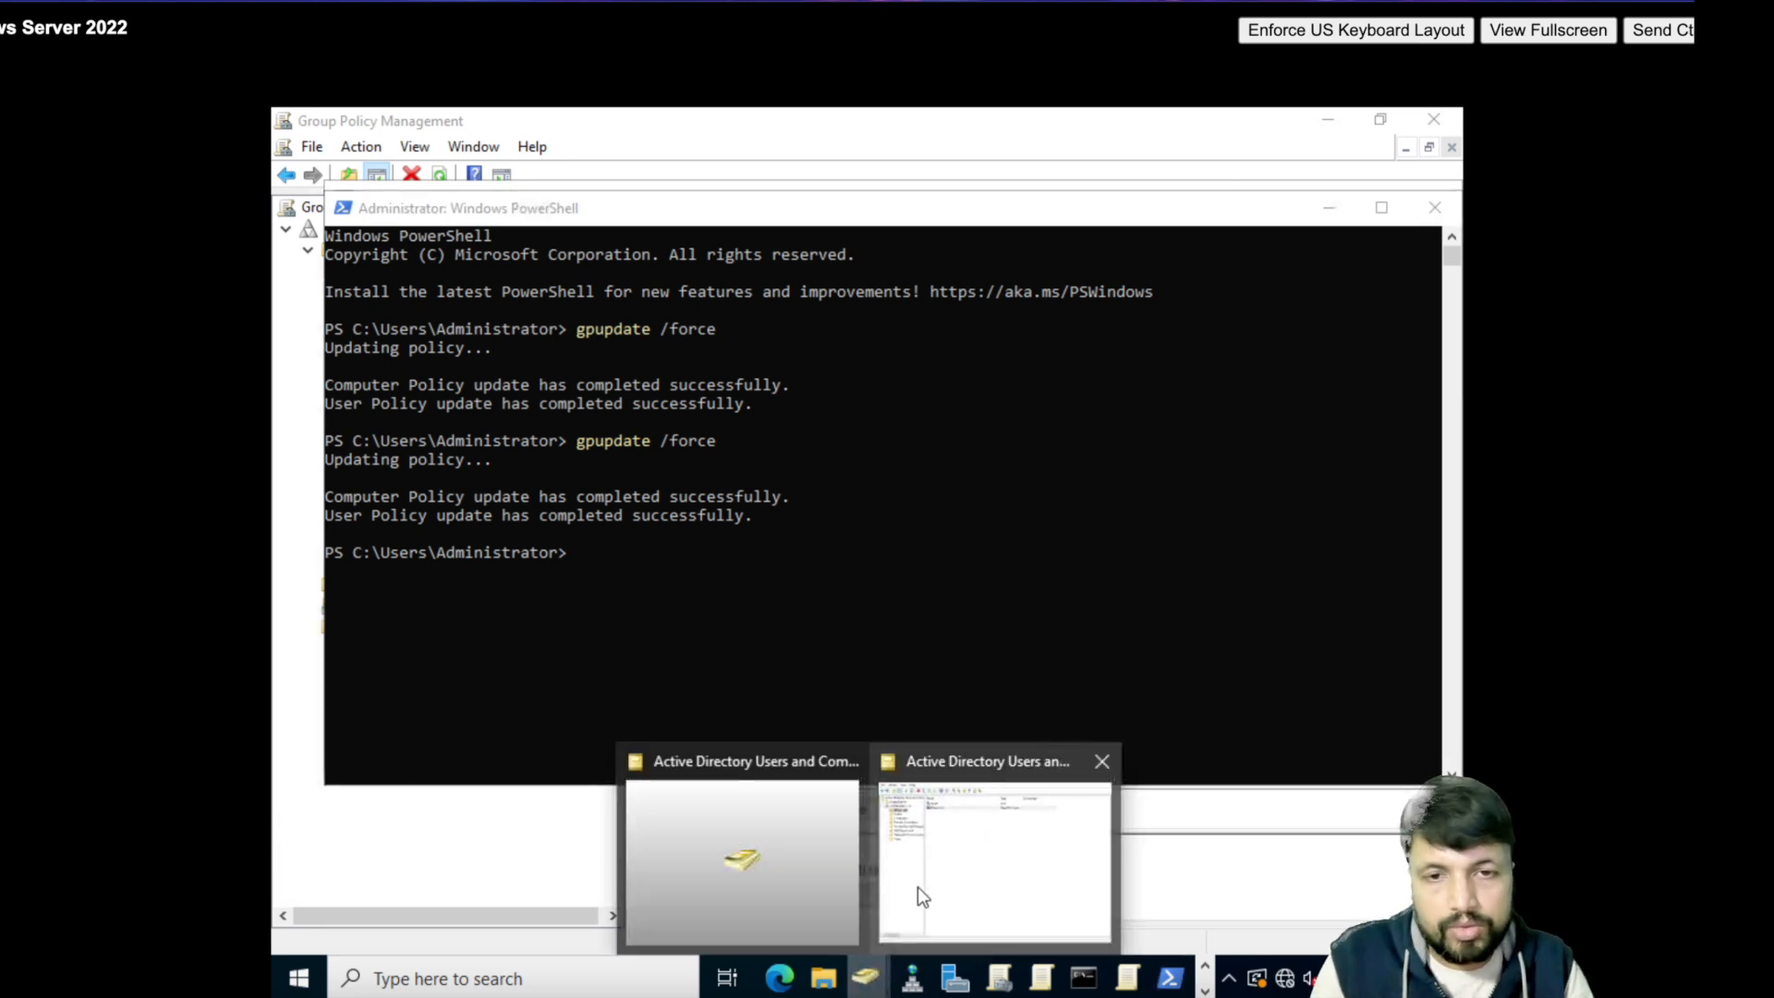
left_click(979, 850)
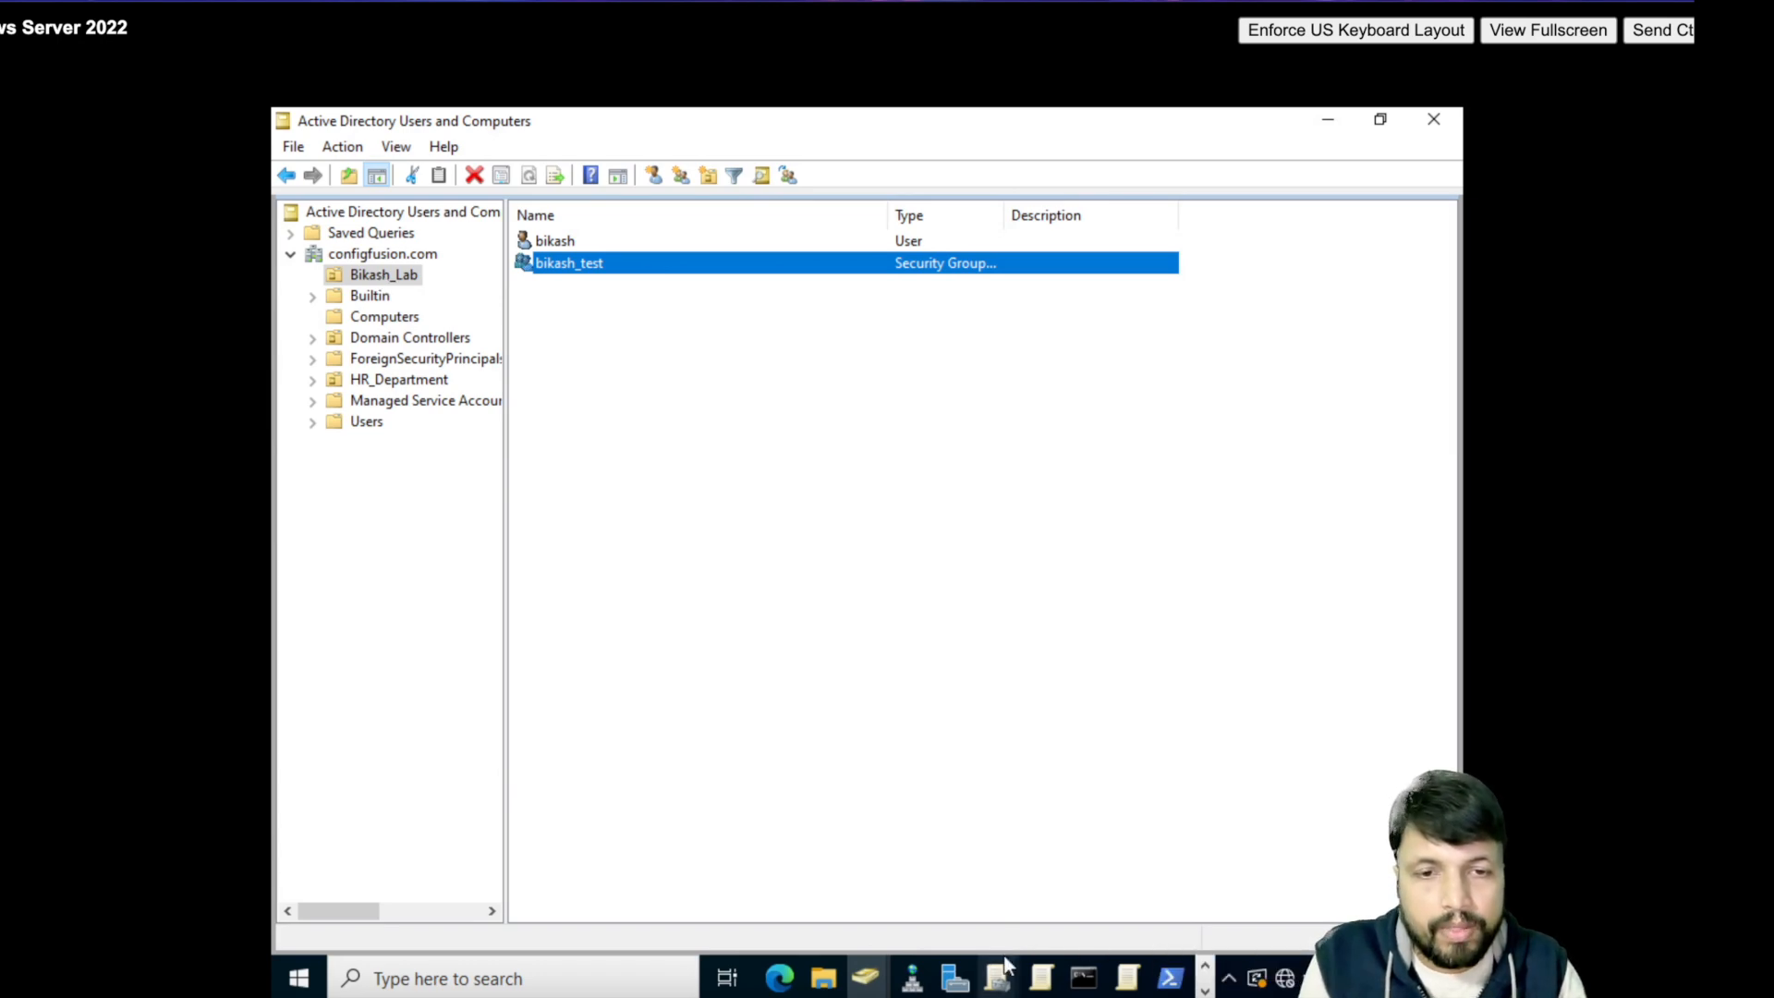
left_click(1170, 978)
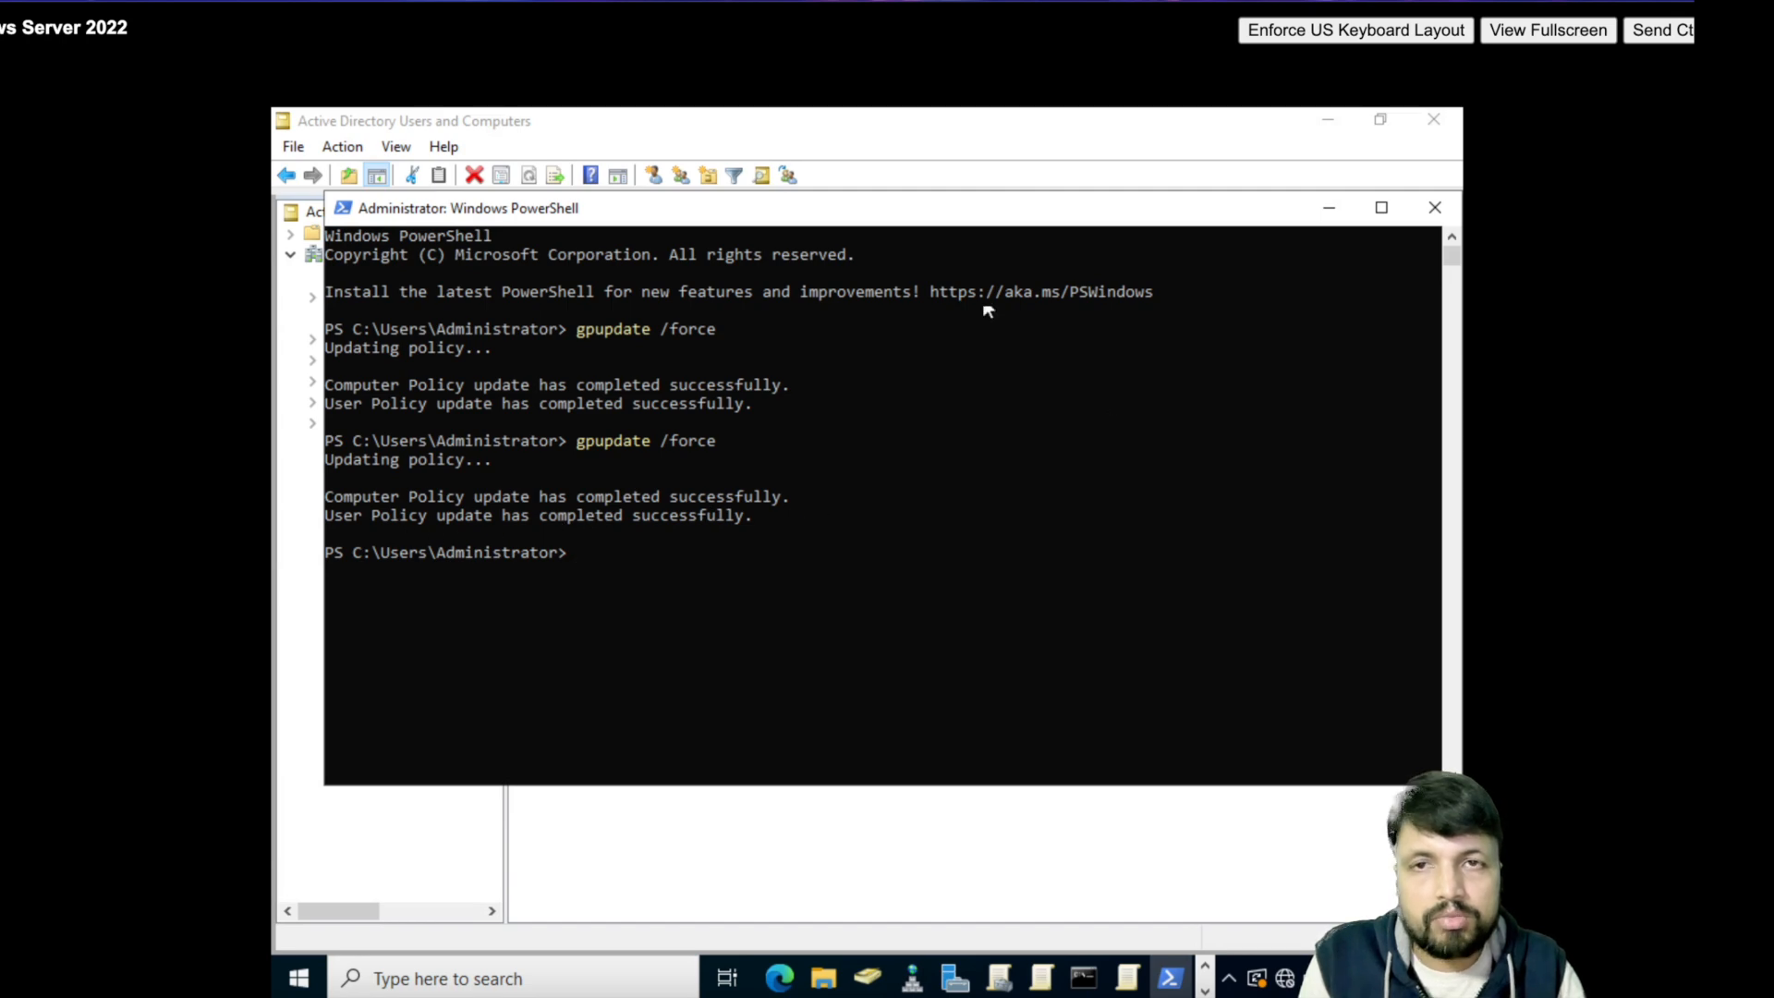
left_click(1347, 202)
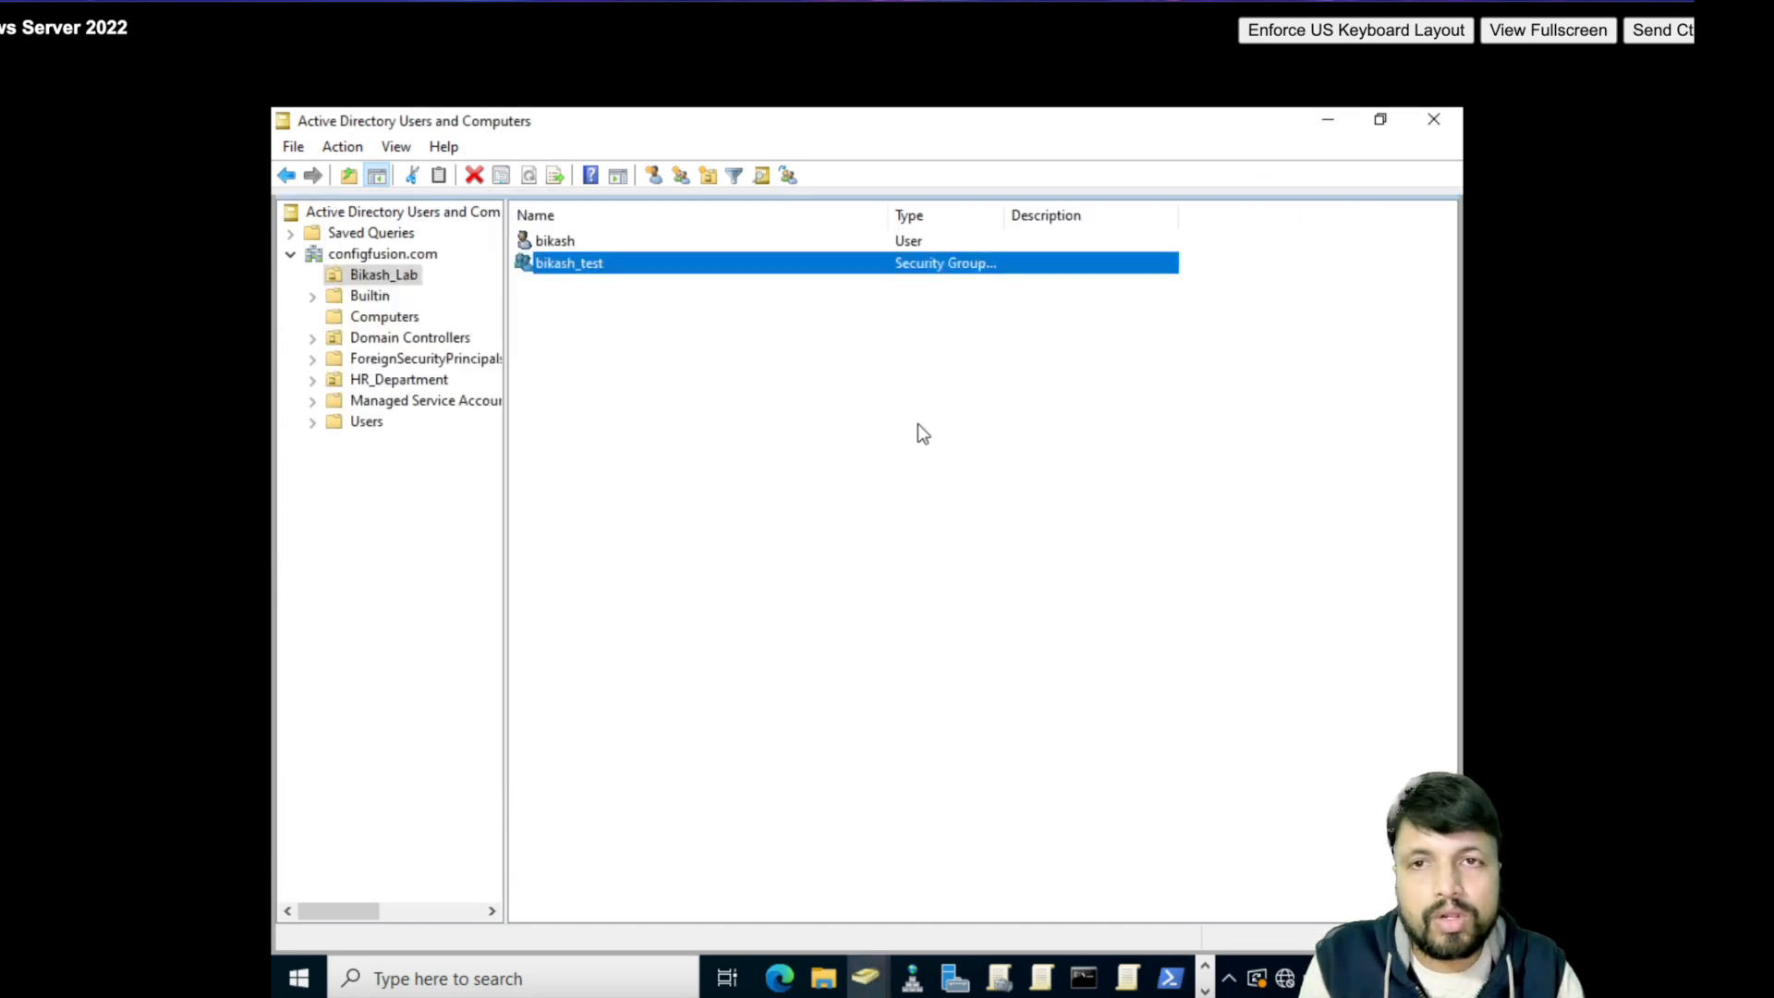
right_click(395, 273)
mouse_move(469, 396)
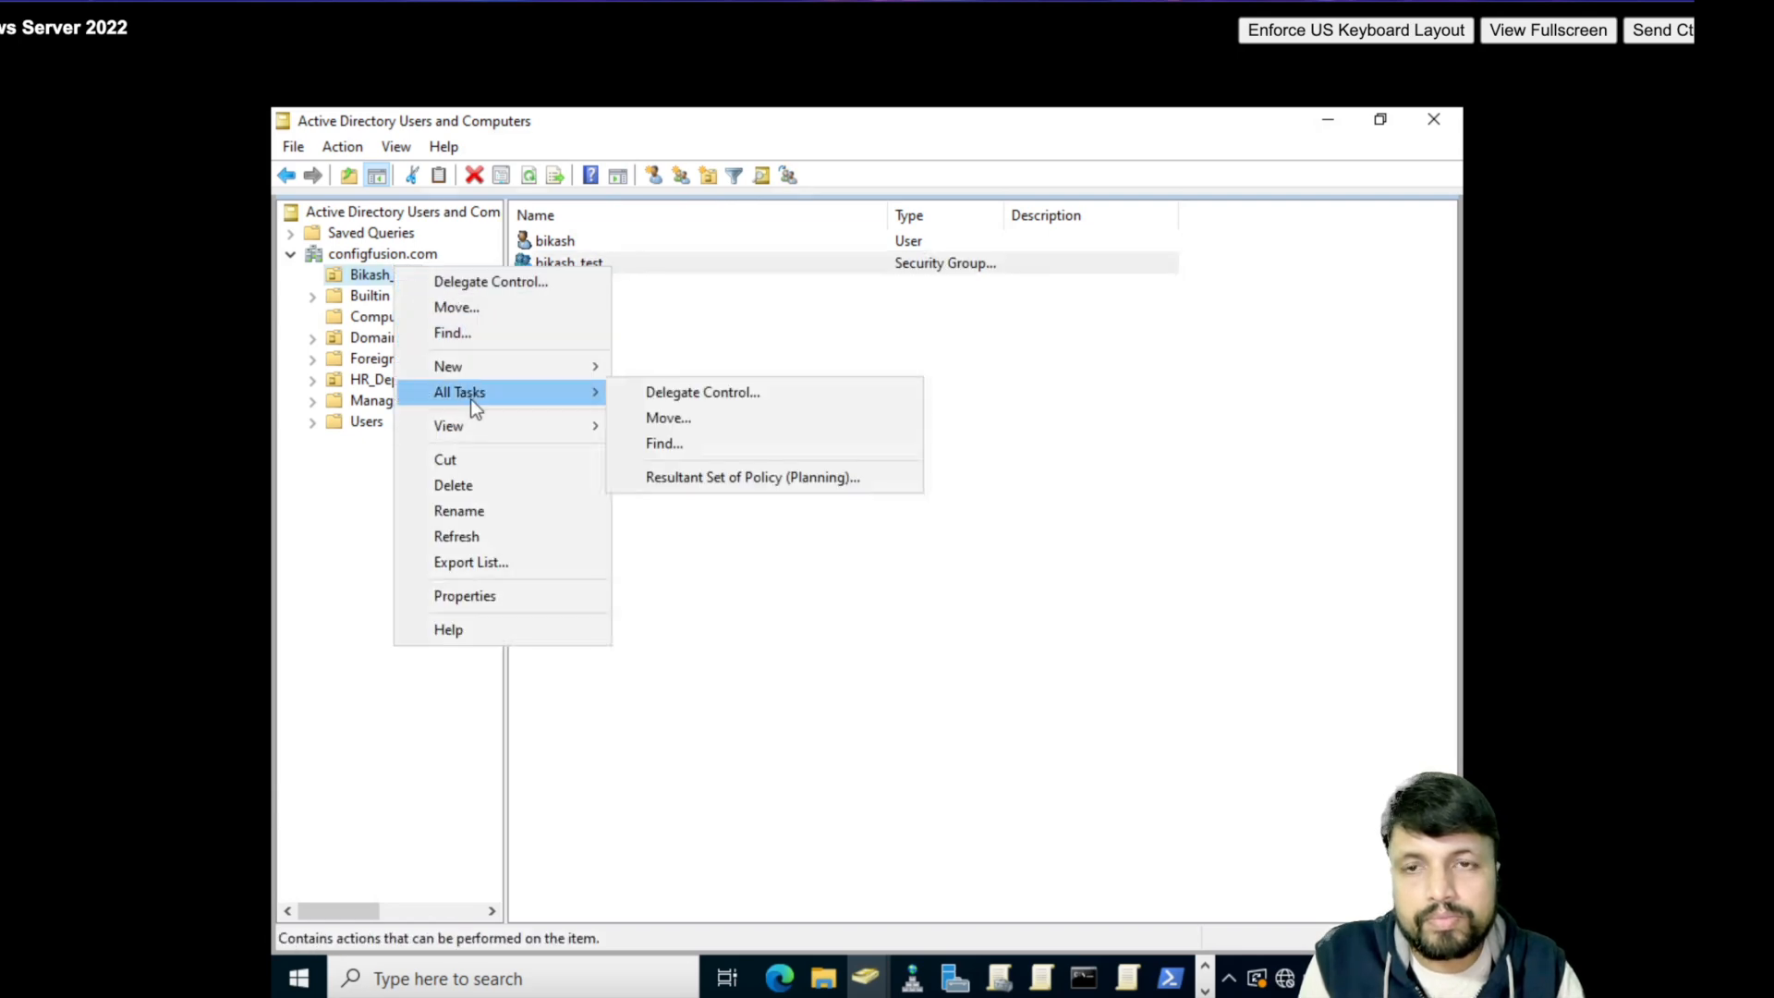
left_click(1259, 812)
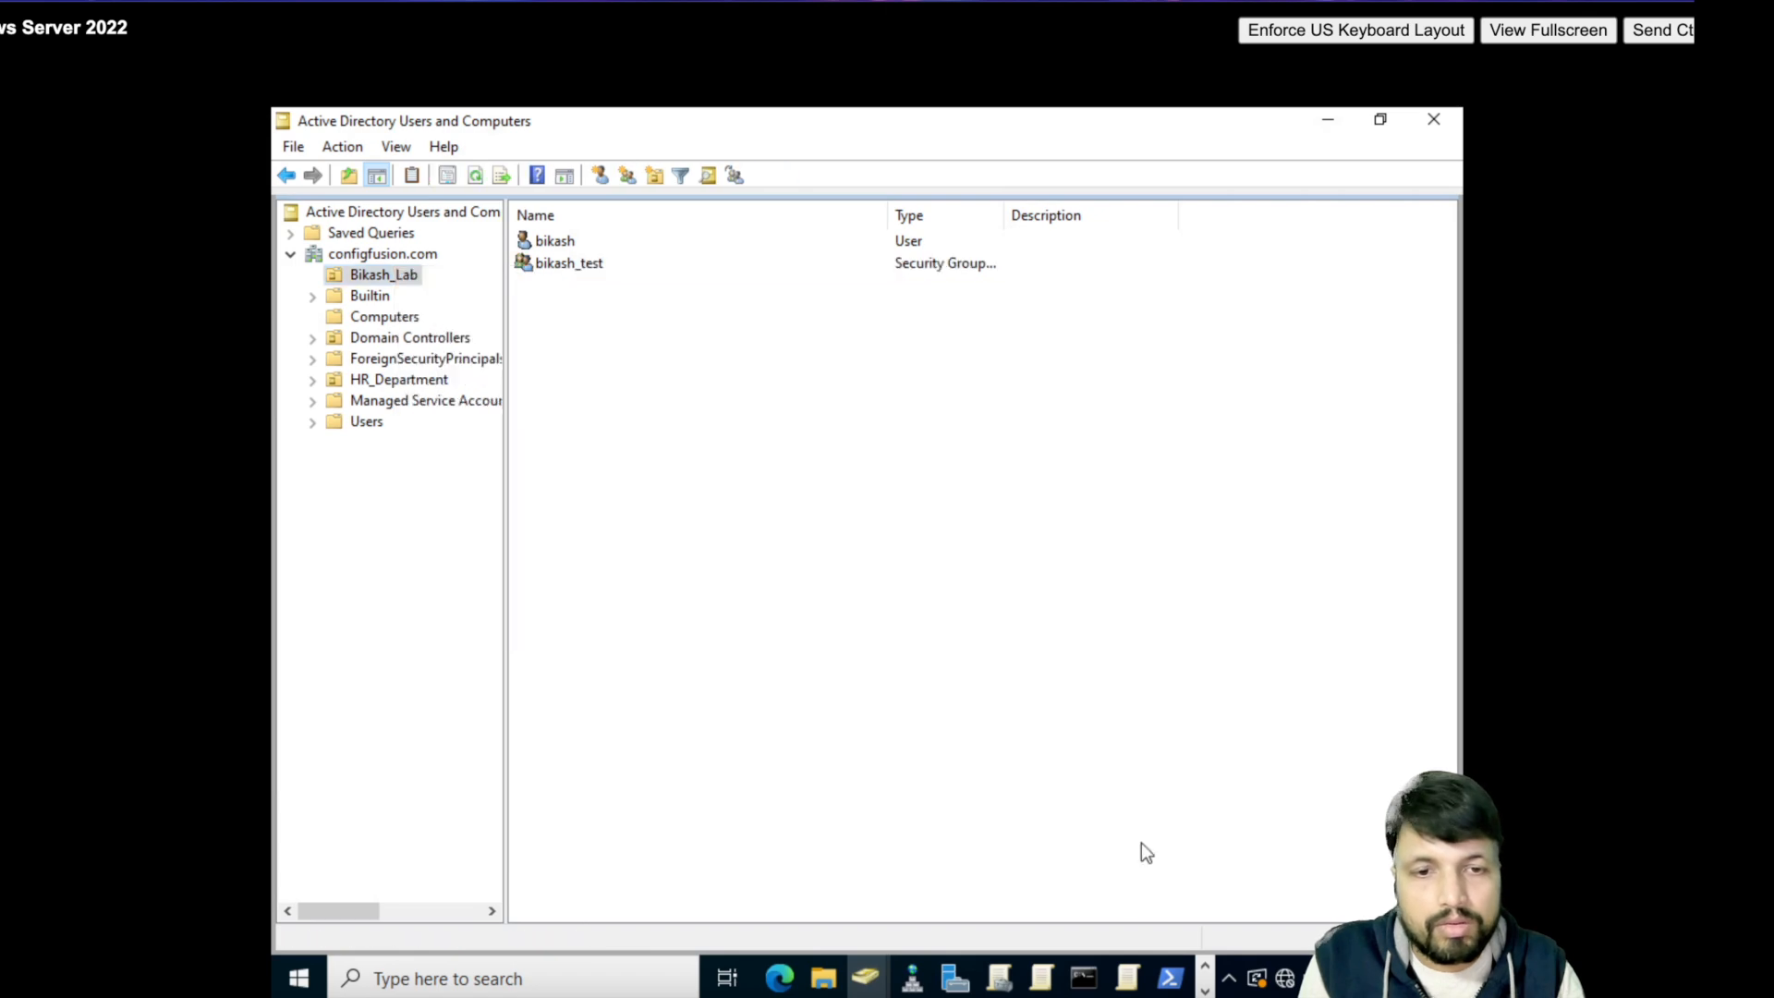
- Close the HR policy's editor window, leaving the Prevent Unauthorized Software editor open
left_click(1127, 978)
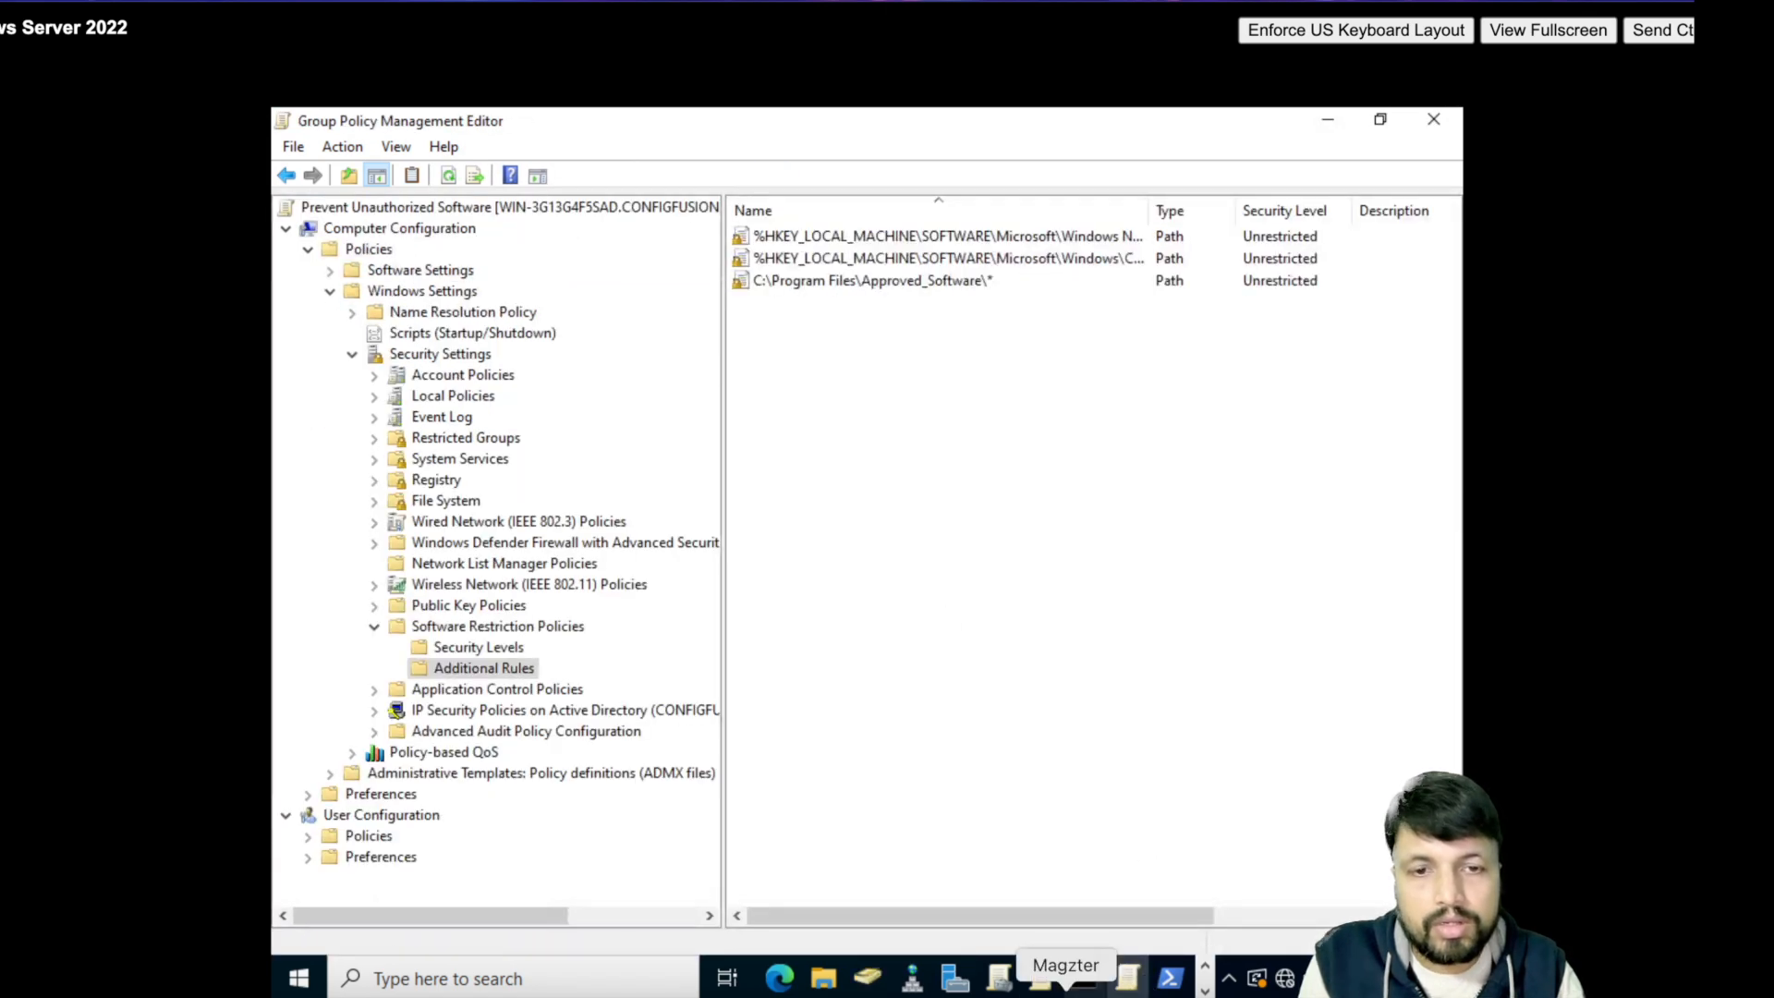
left_click(1044, 982)
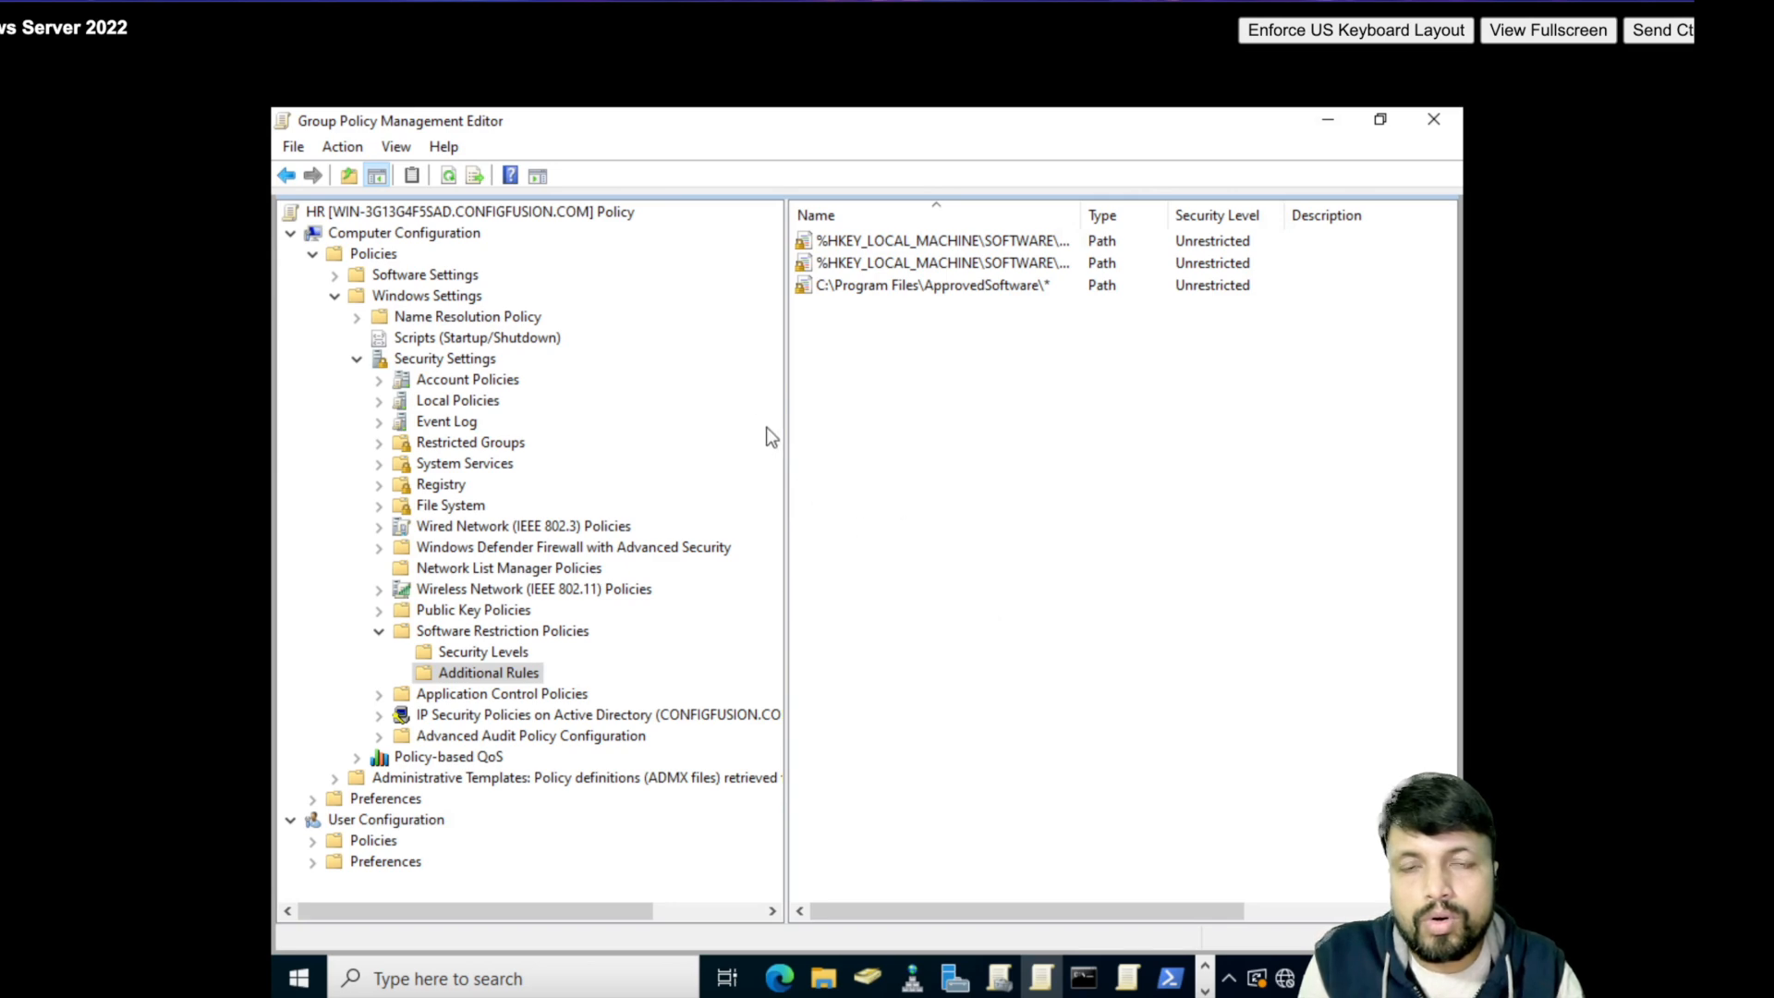
left_click(1423, 125)
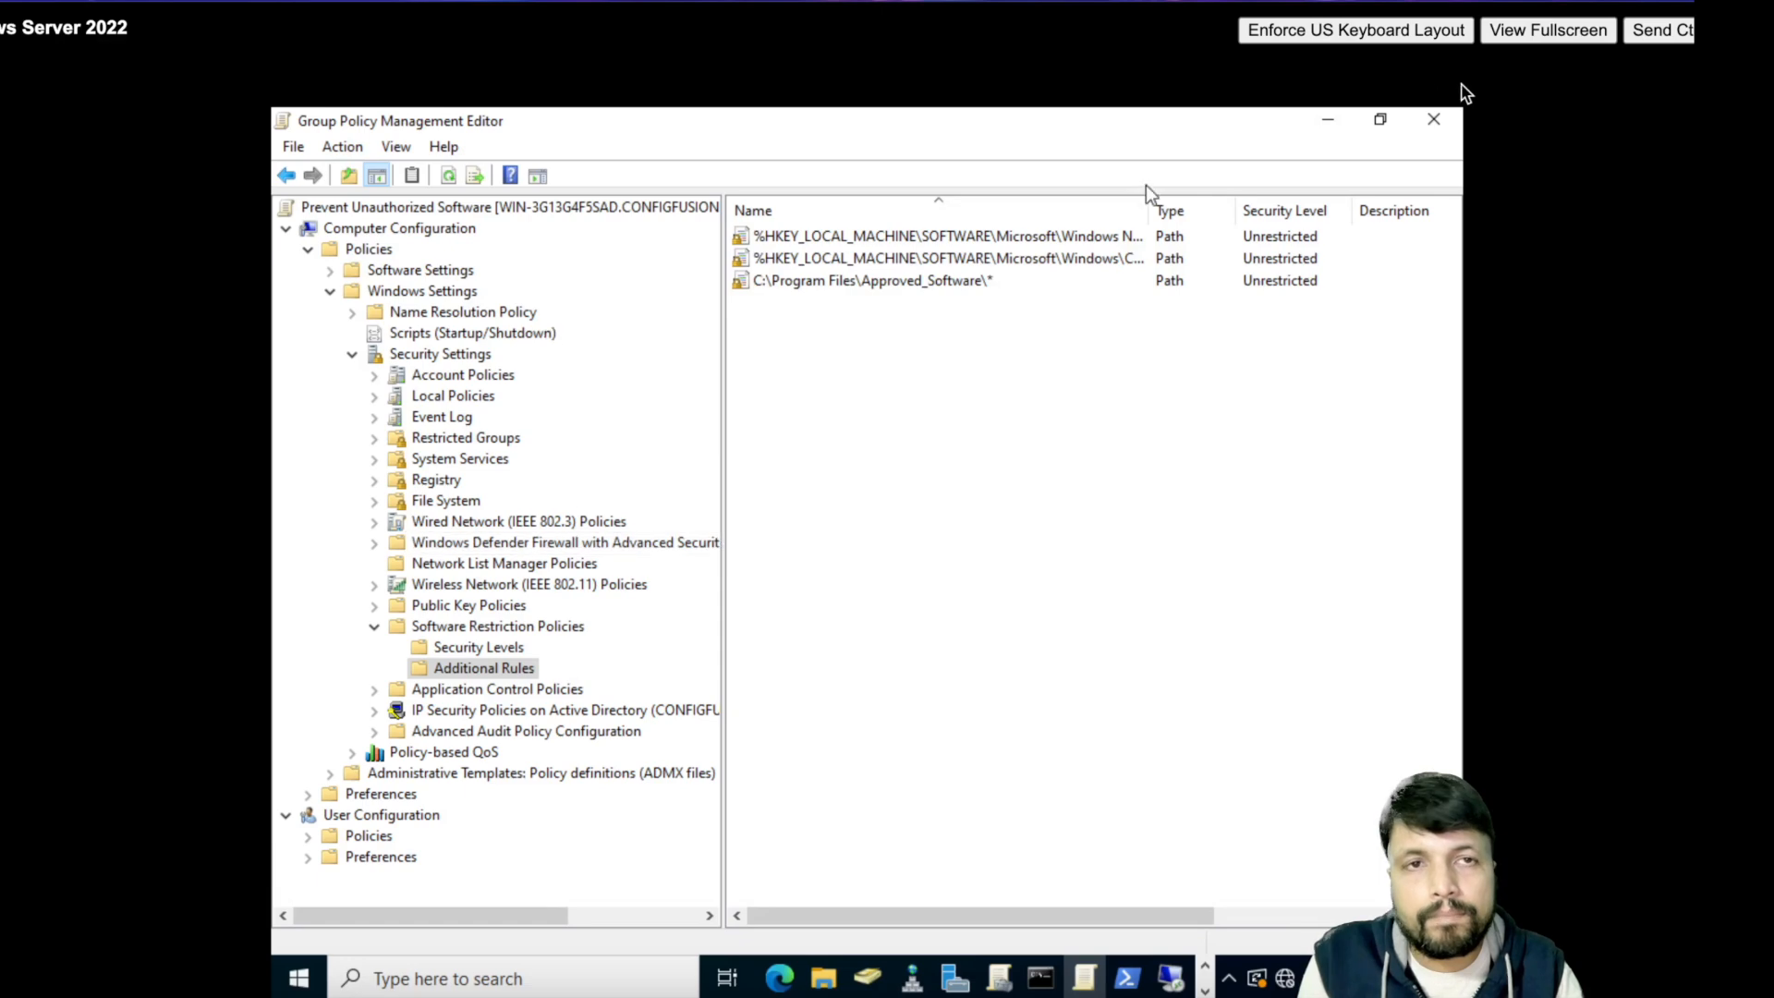
- Close the Prevent Unauthorized Software editor and return to Group Policy Management
left_click(1443, 119)
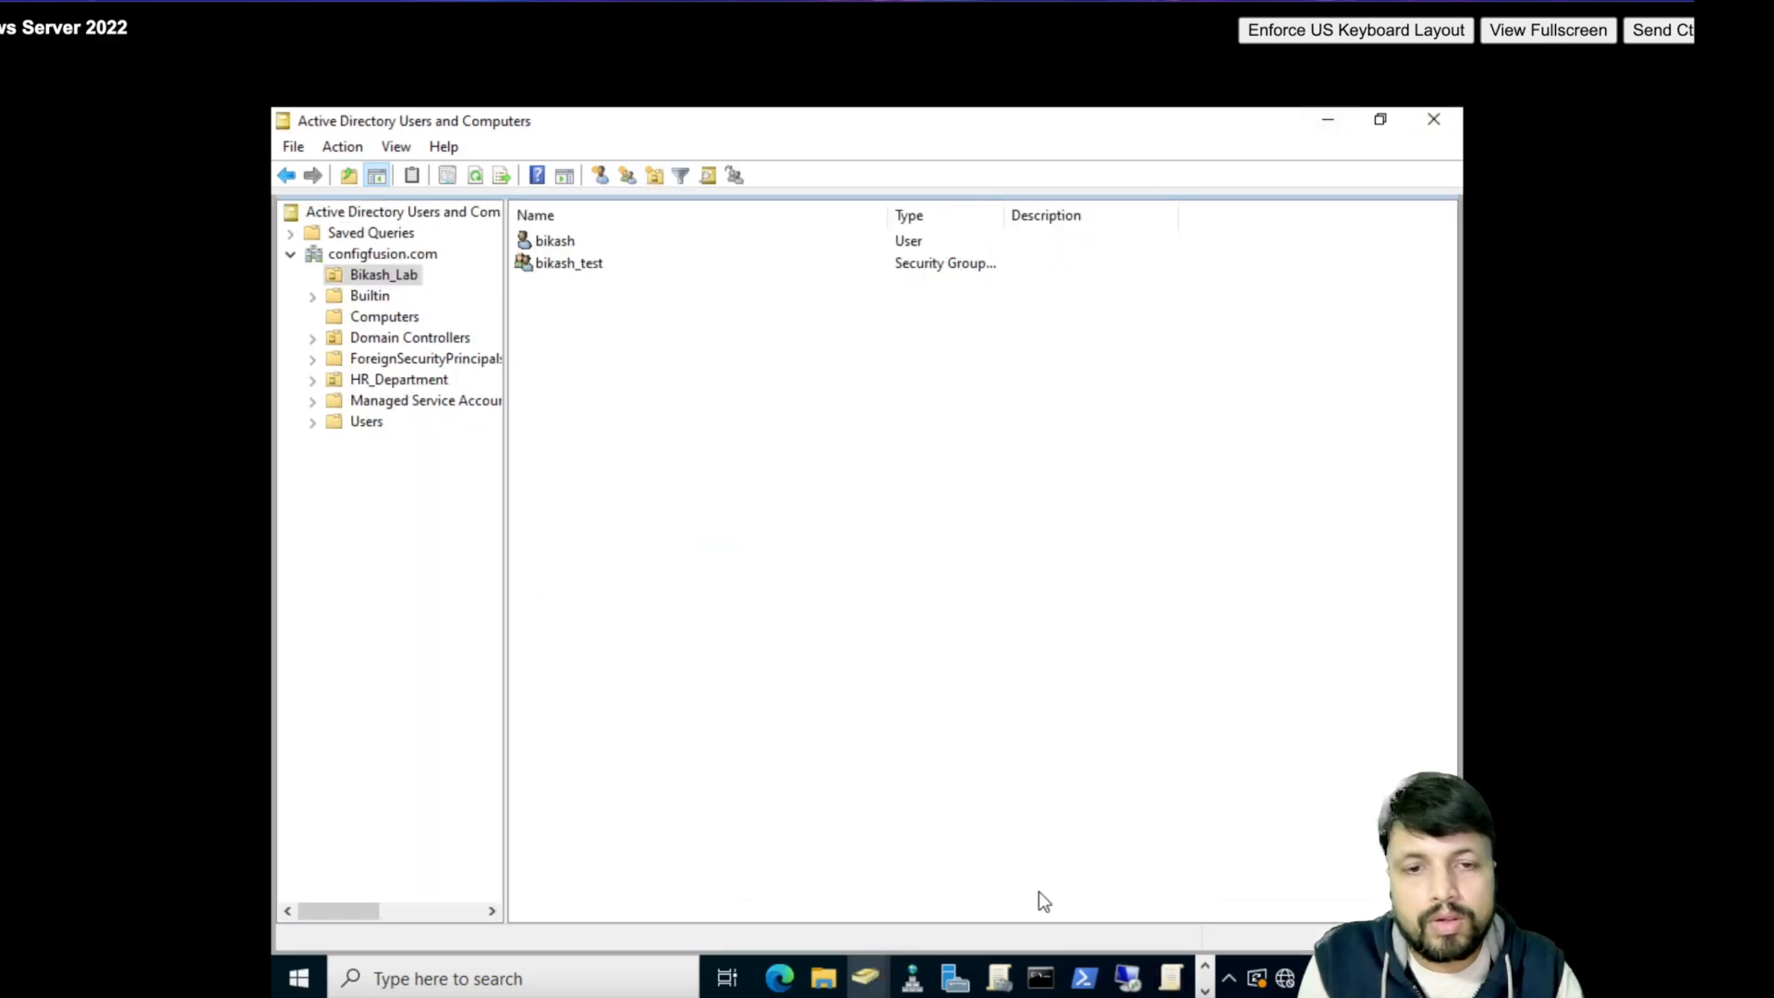
mouse_move(998, 978)
left_click(1140, 874)
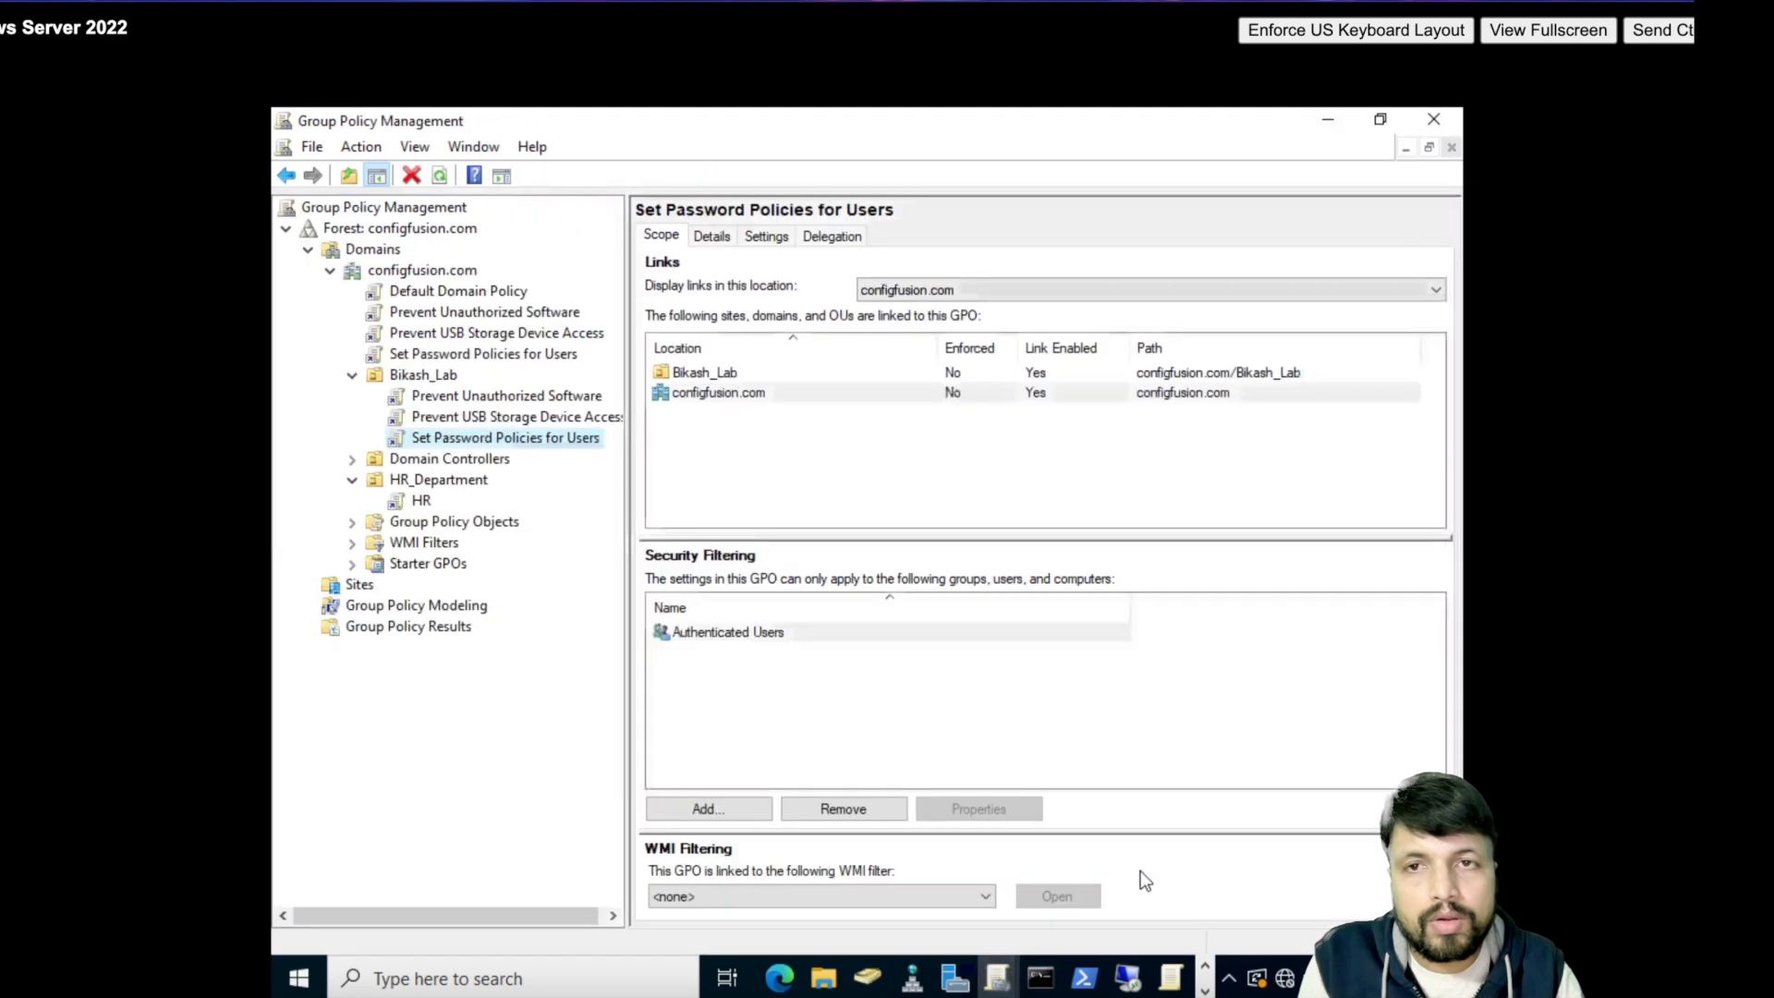
- Select the domain-linked Set Password Policies for Users GPO, acknowledge the link warning, and open its actions
left_click(440, 358)
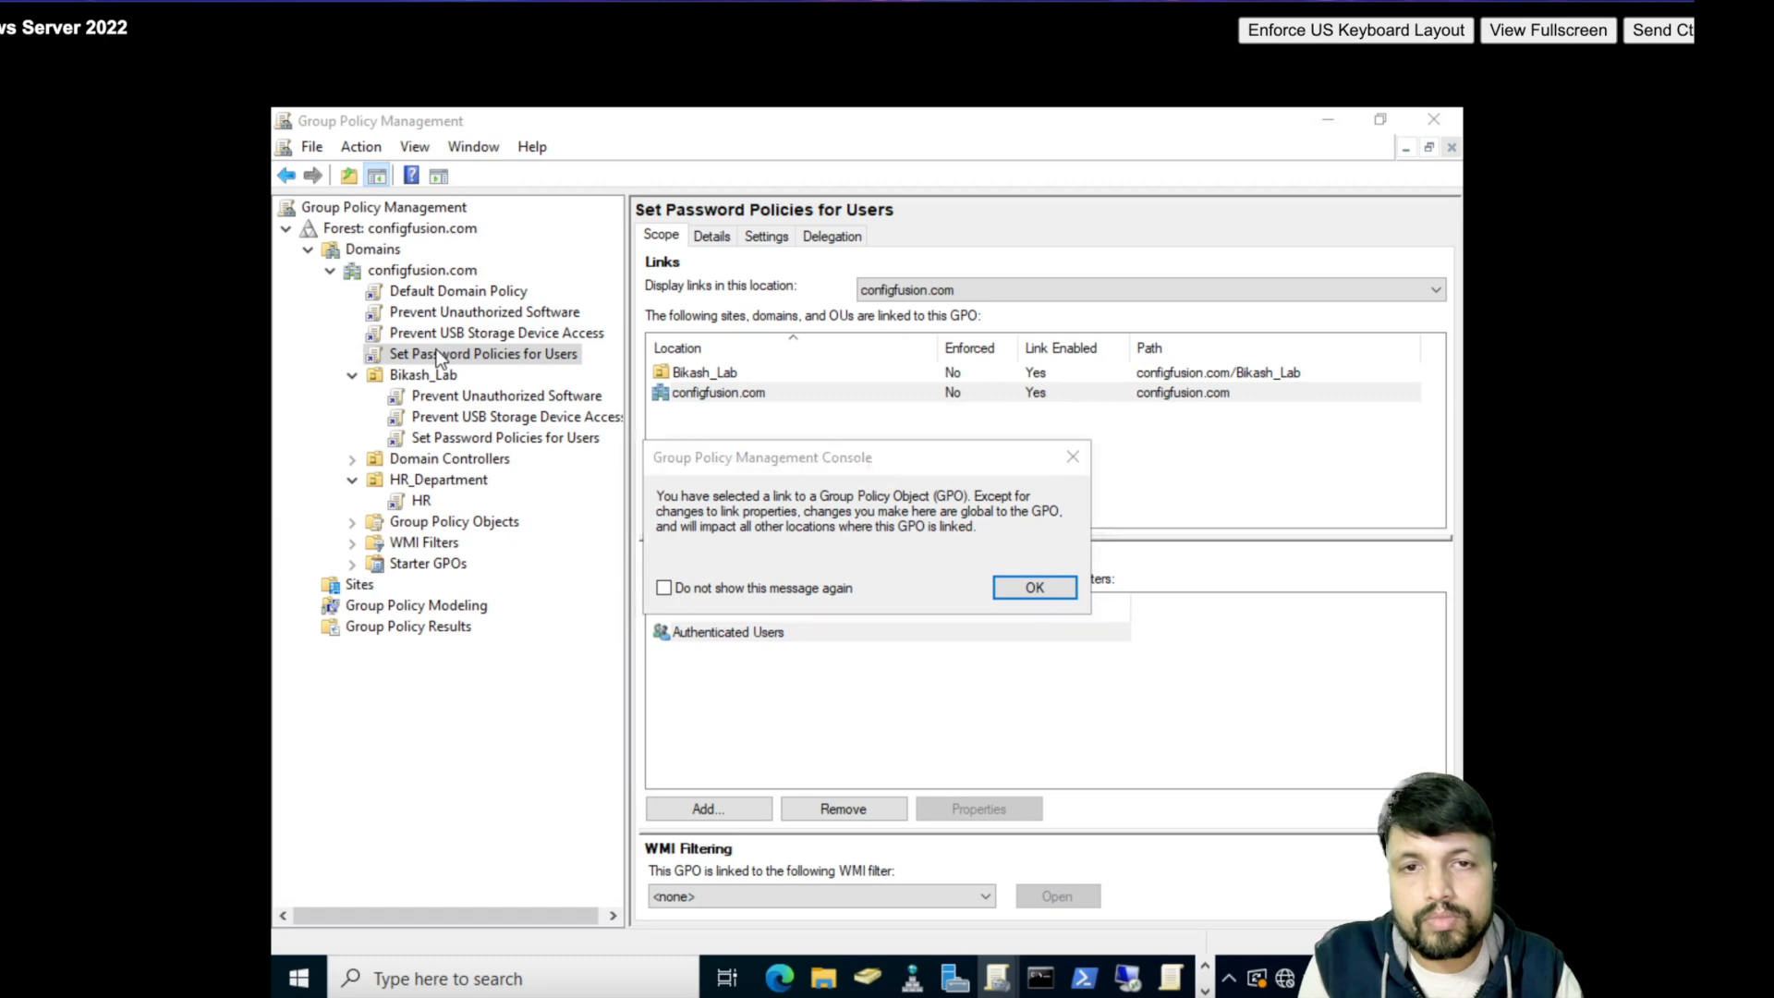
left_click(1035, 588)
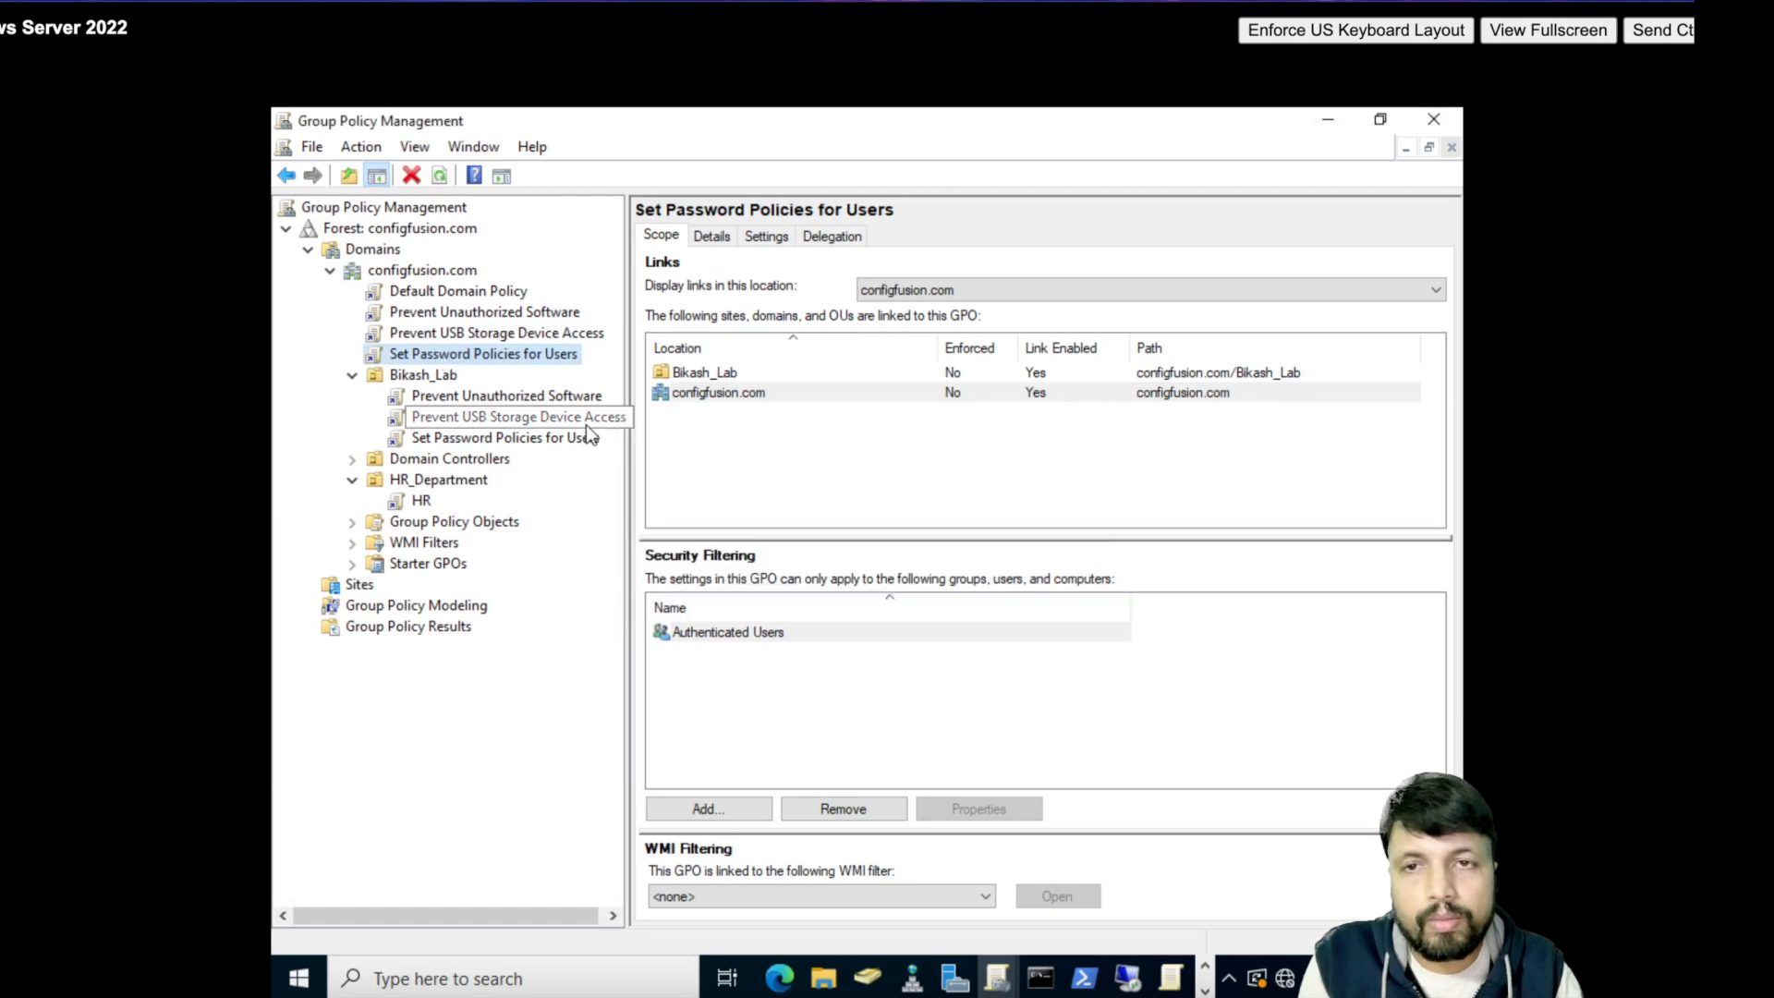
right_click(474, 357)
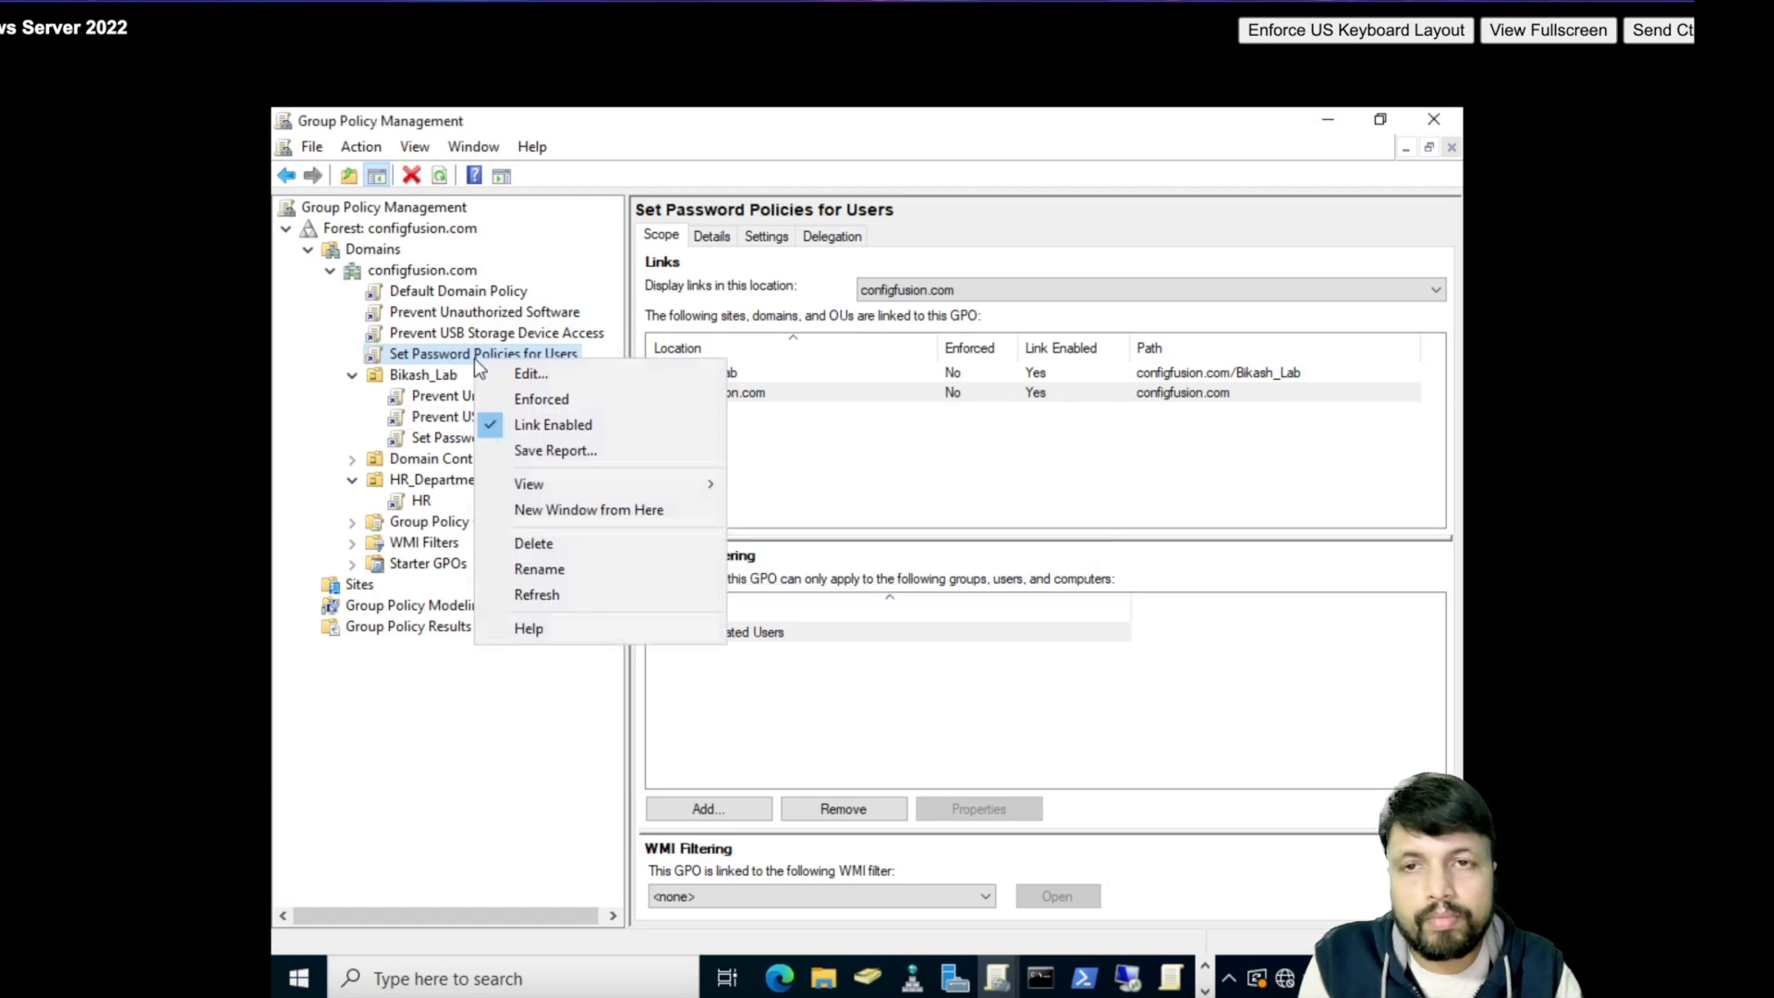
- Edit the Set Password Policies for Users GPO and navigate to Account Policies > Password Policy
left_click(528, 375)
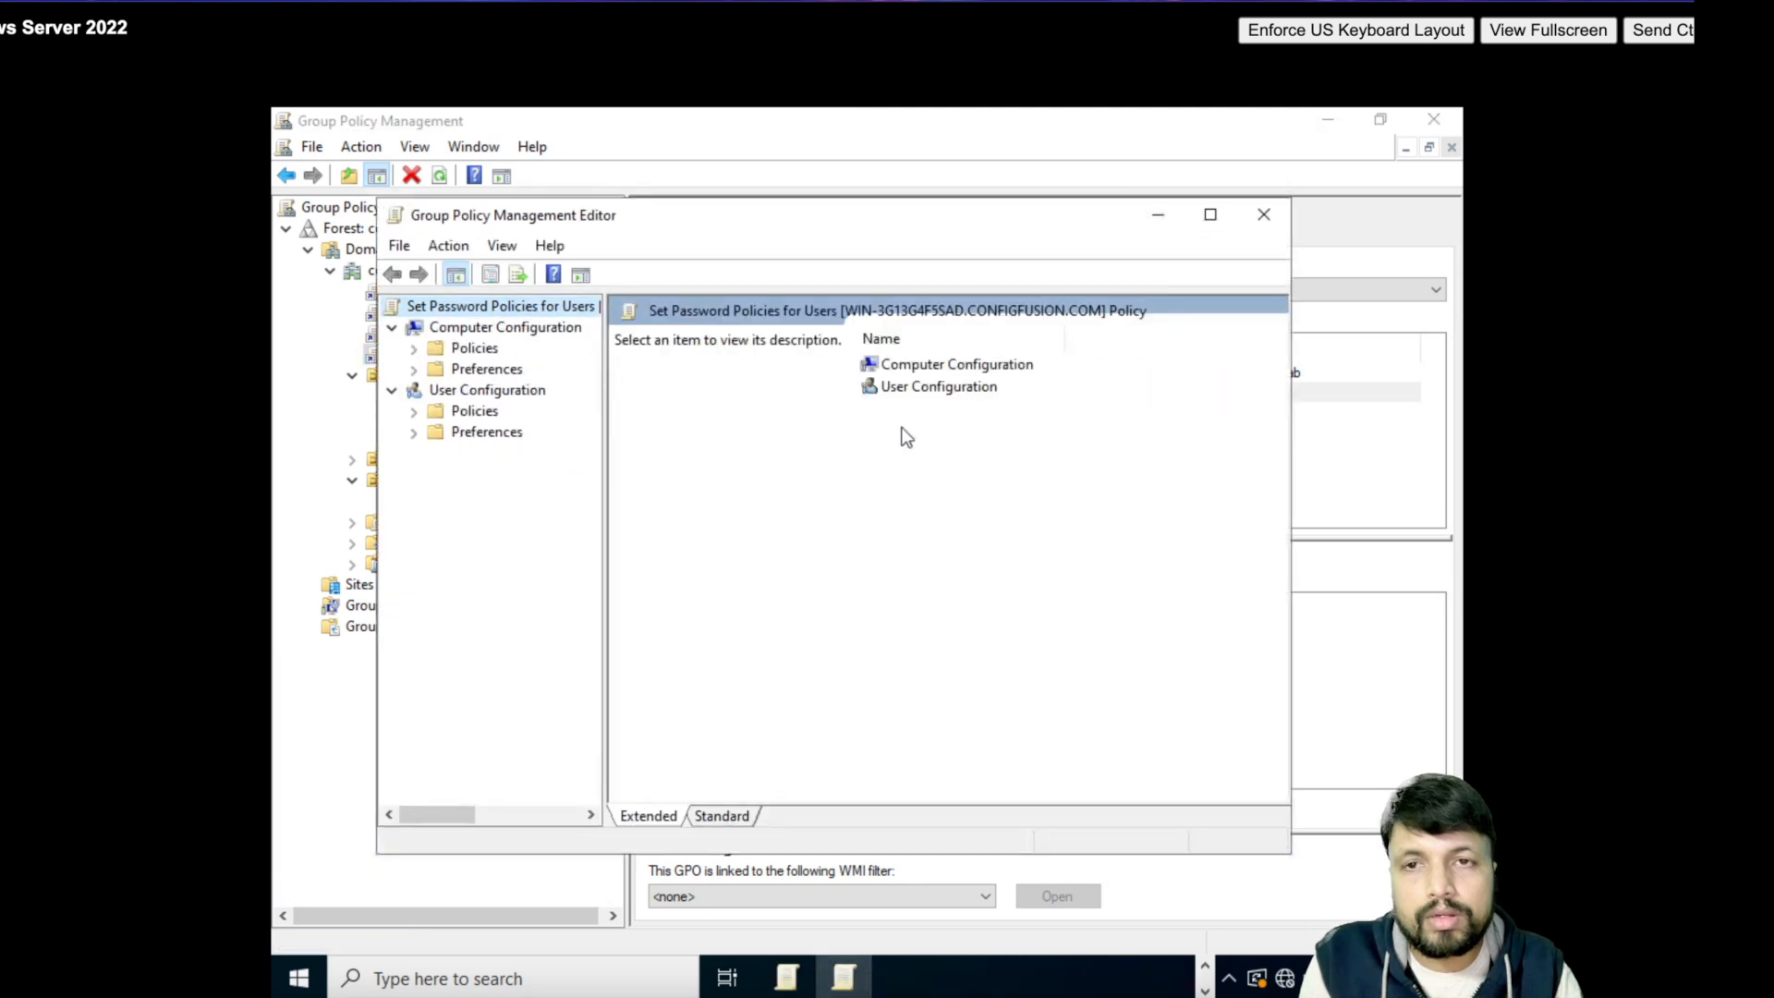
left_click(413, 349)
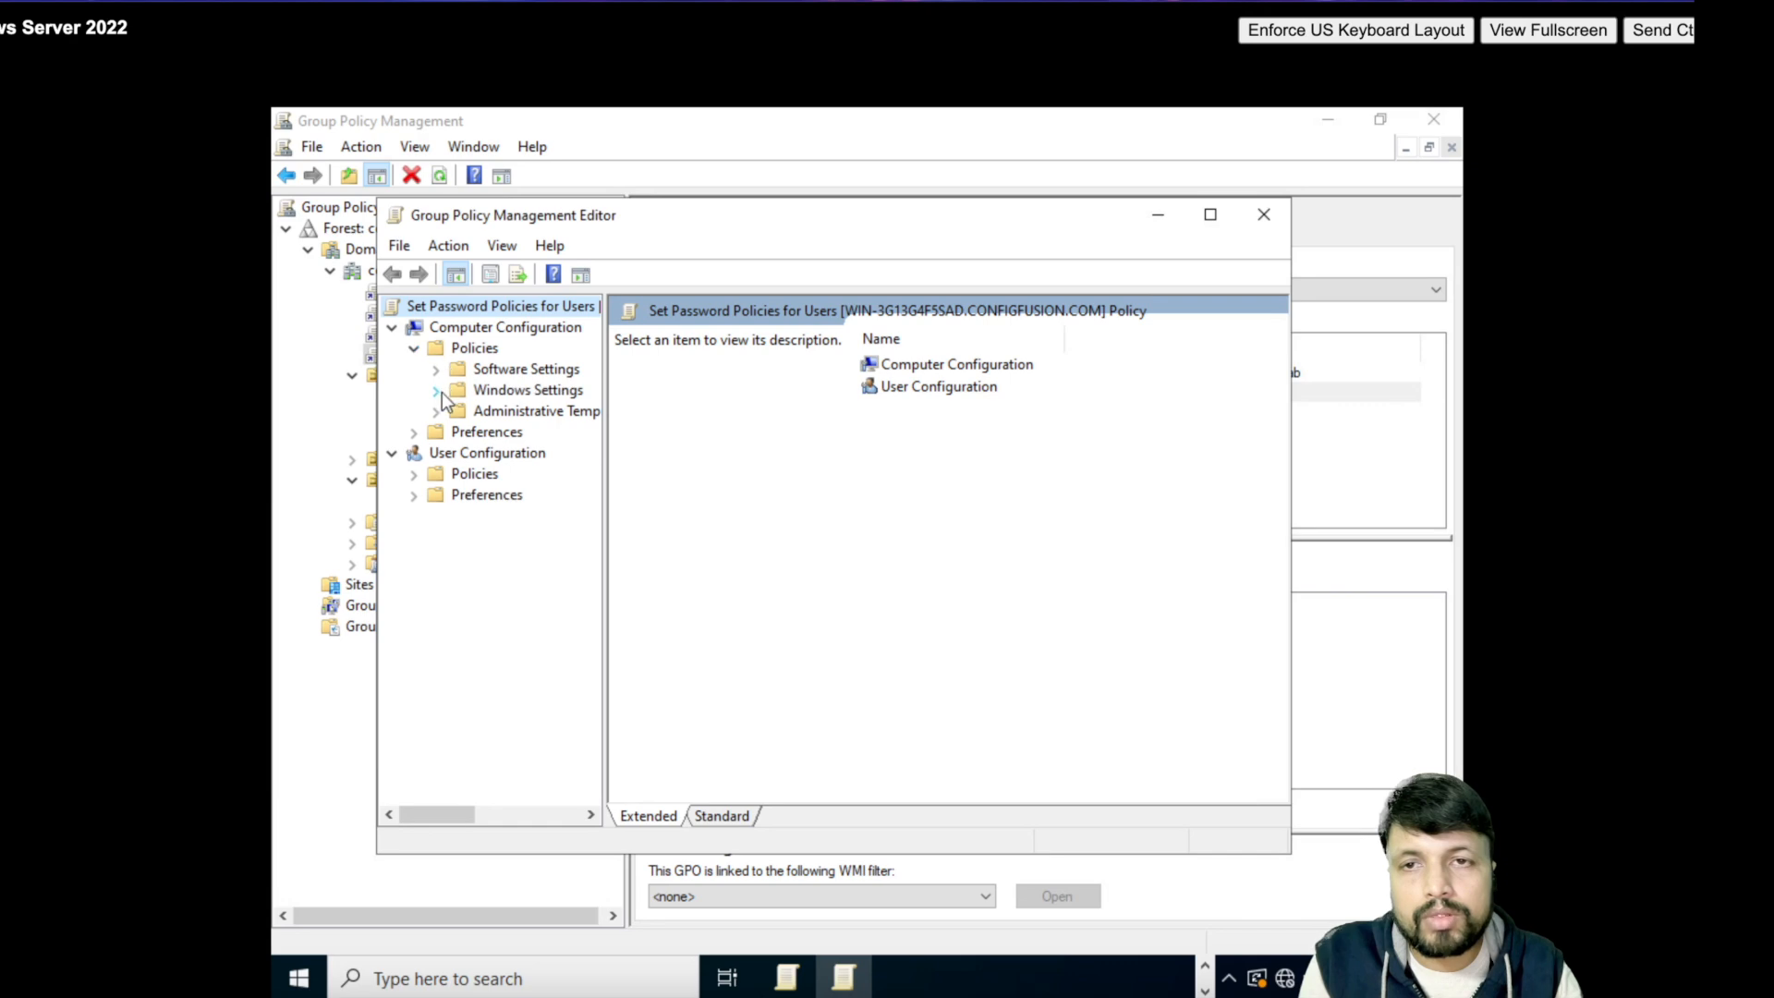
left_click(436, 390)
left_click(518, 457)
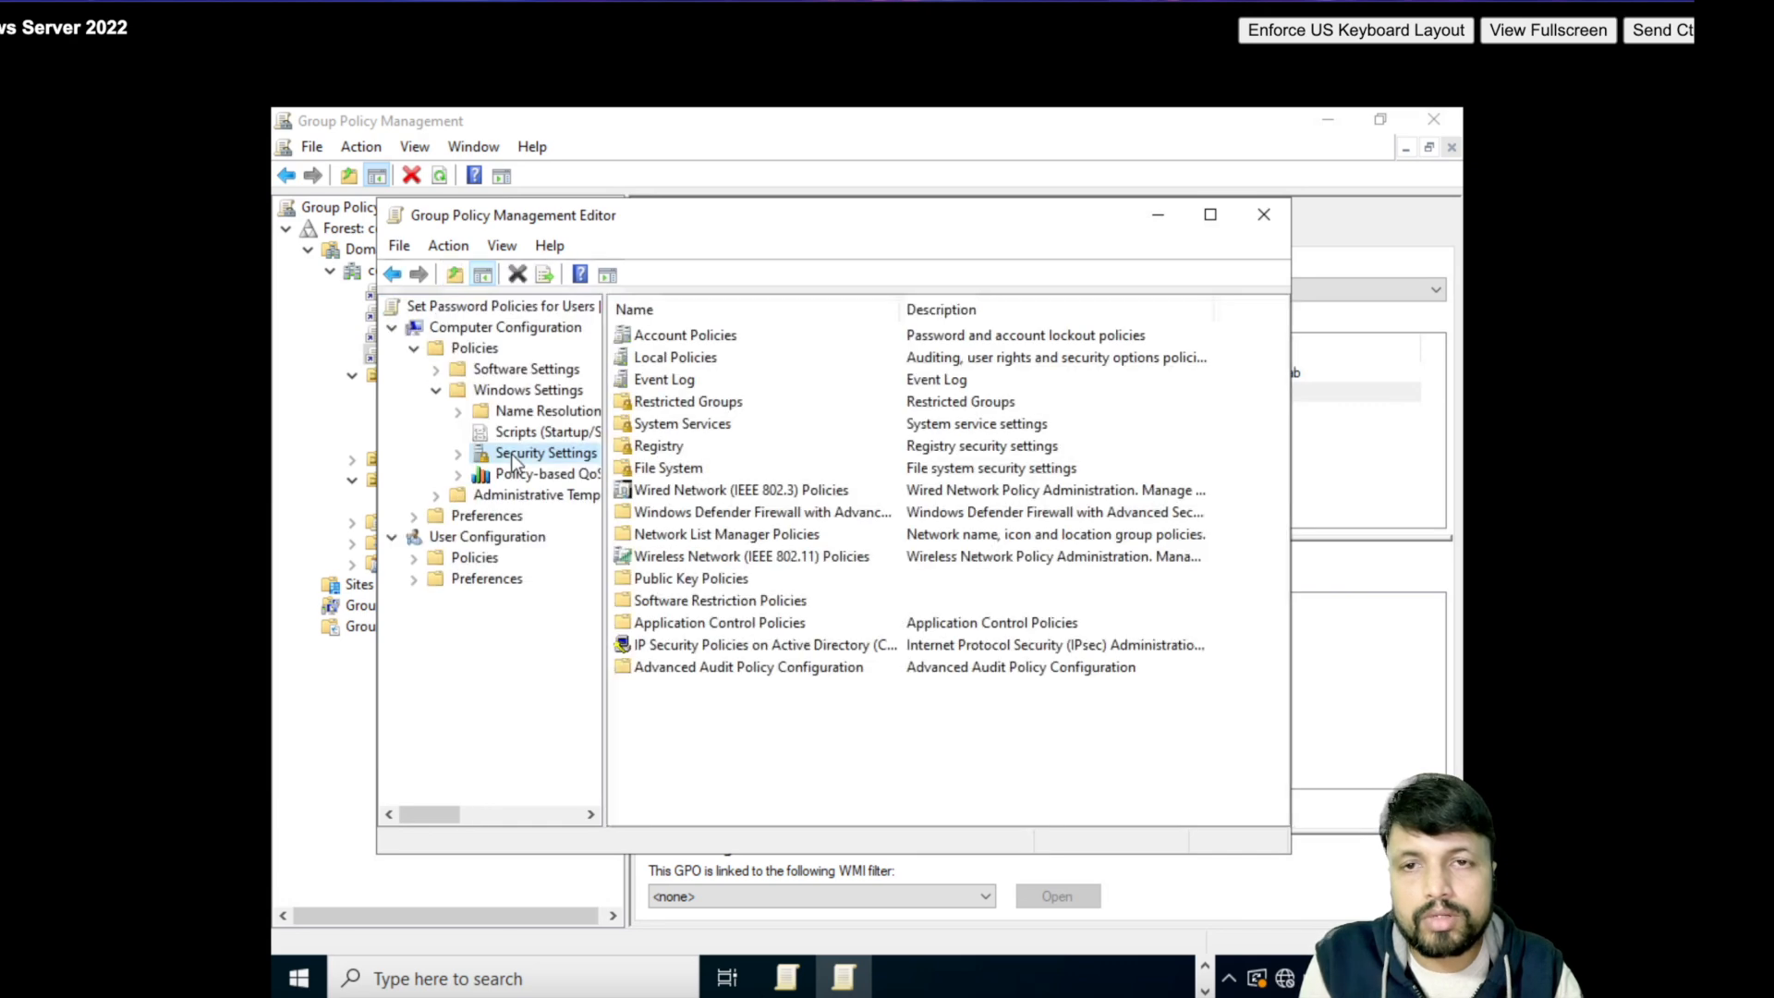
double_click(674, 340)
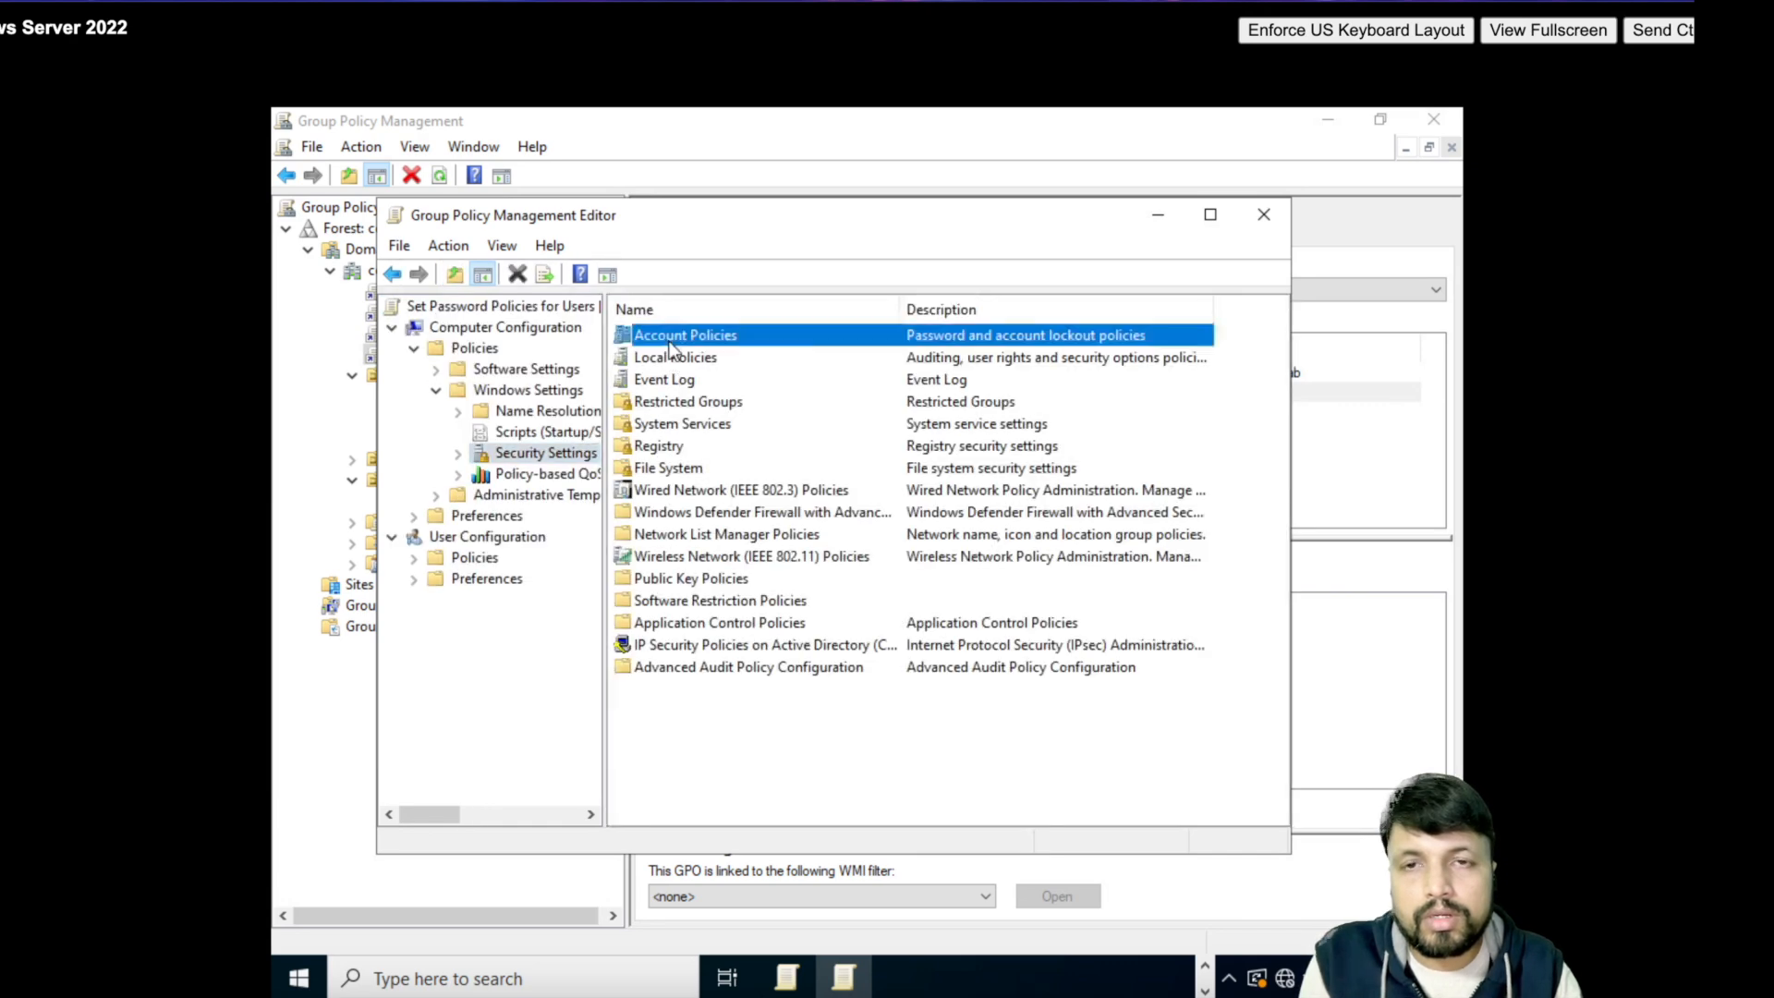
double_click(688, 336)
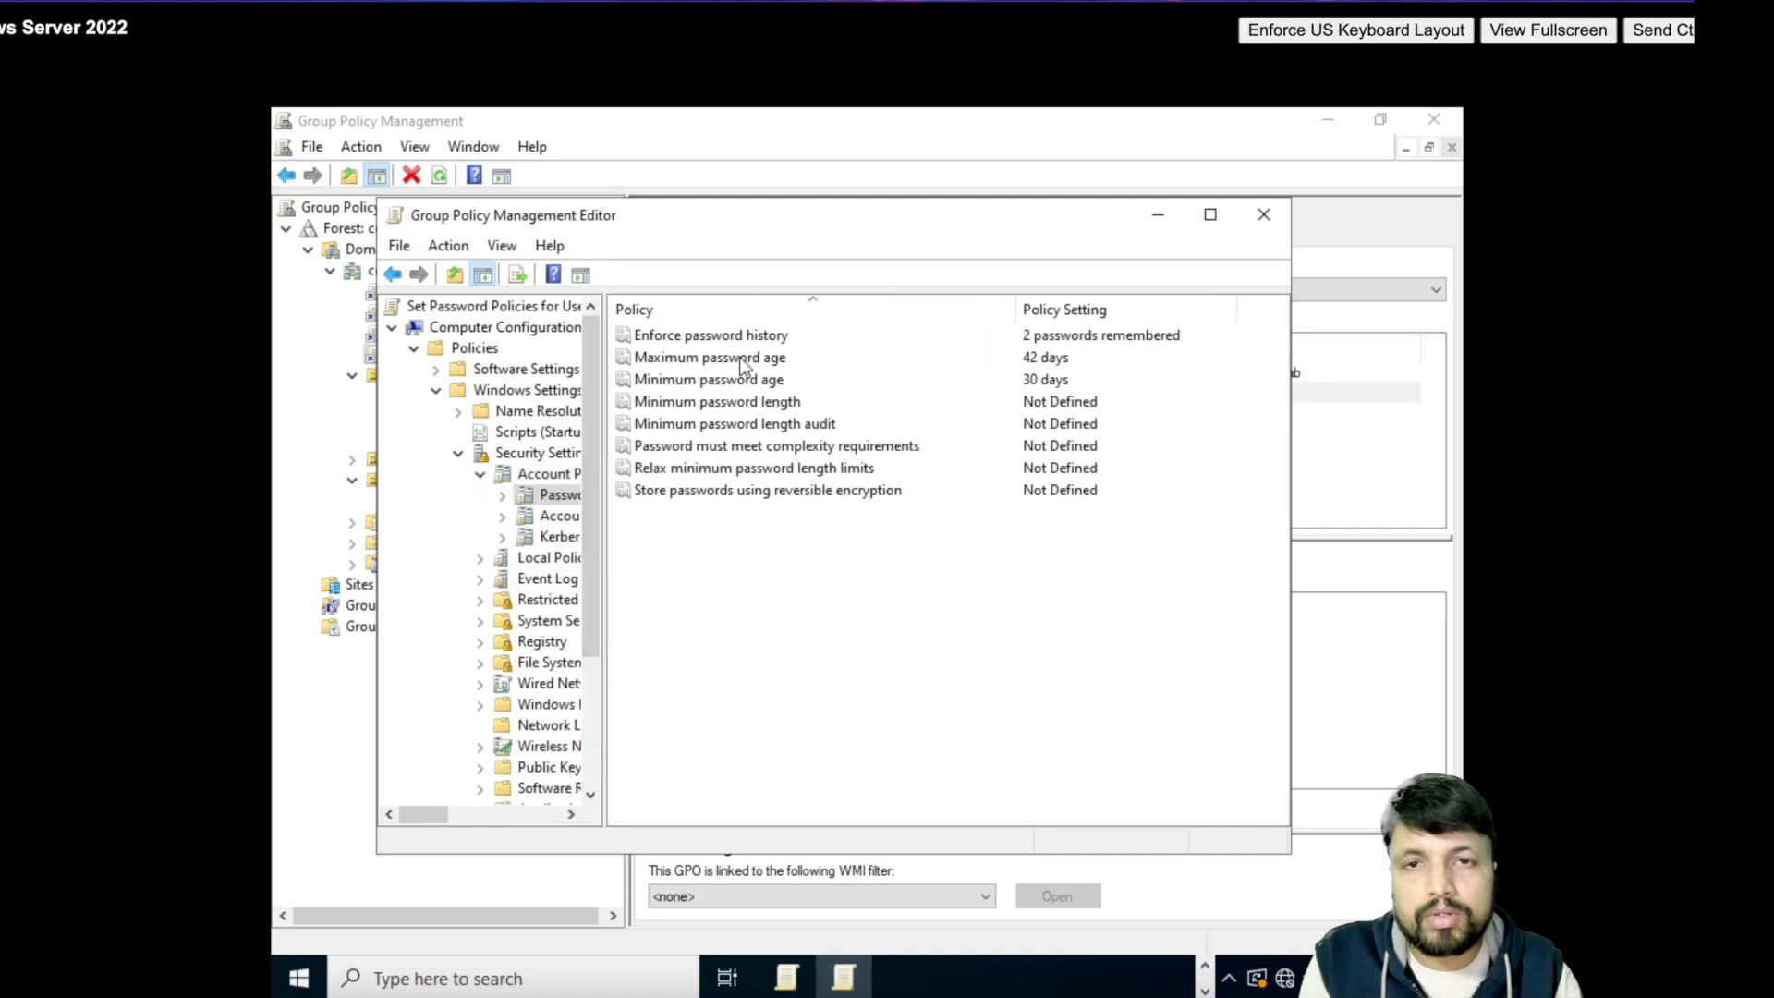
- Define Minimum password length as 8 characters
double_click(725, 407)
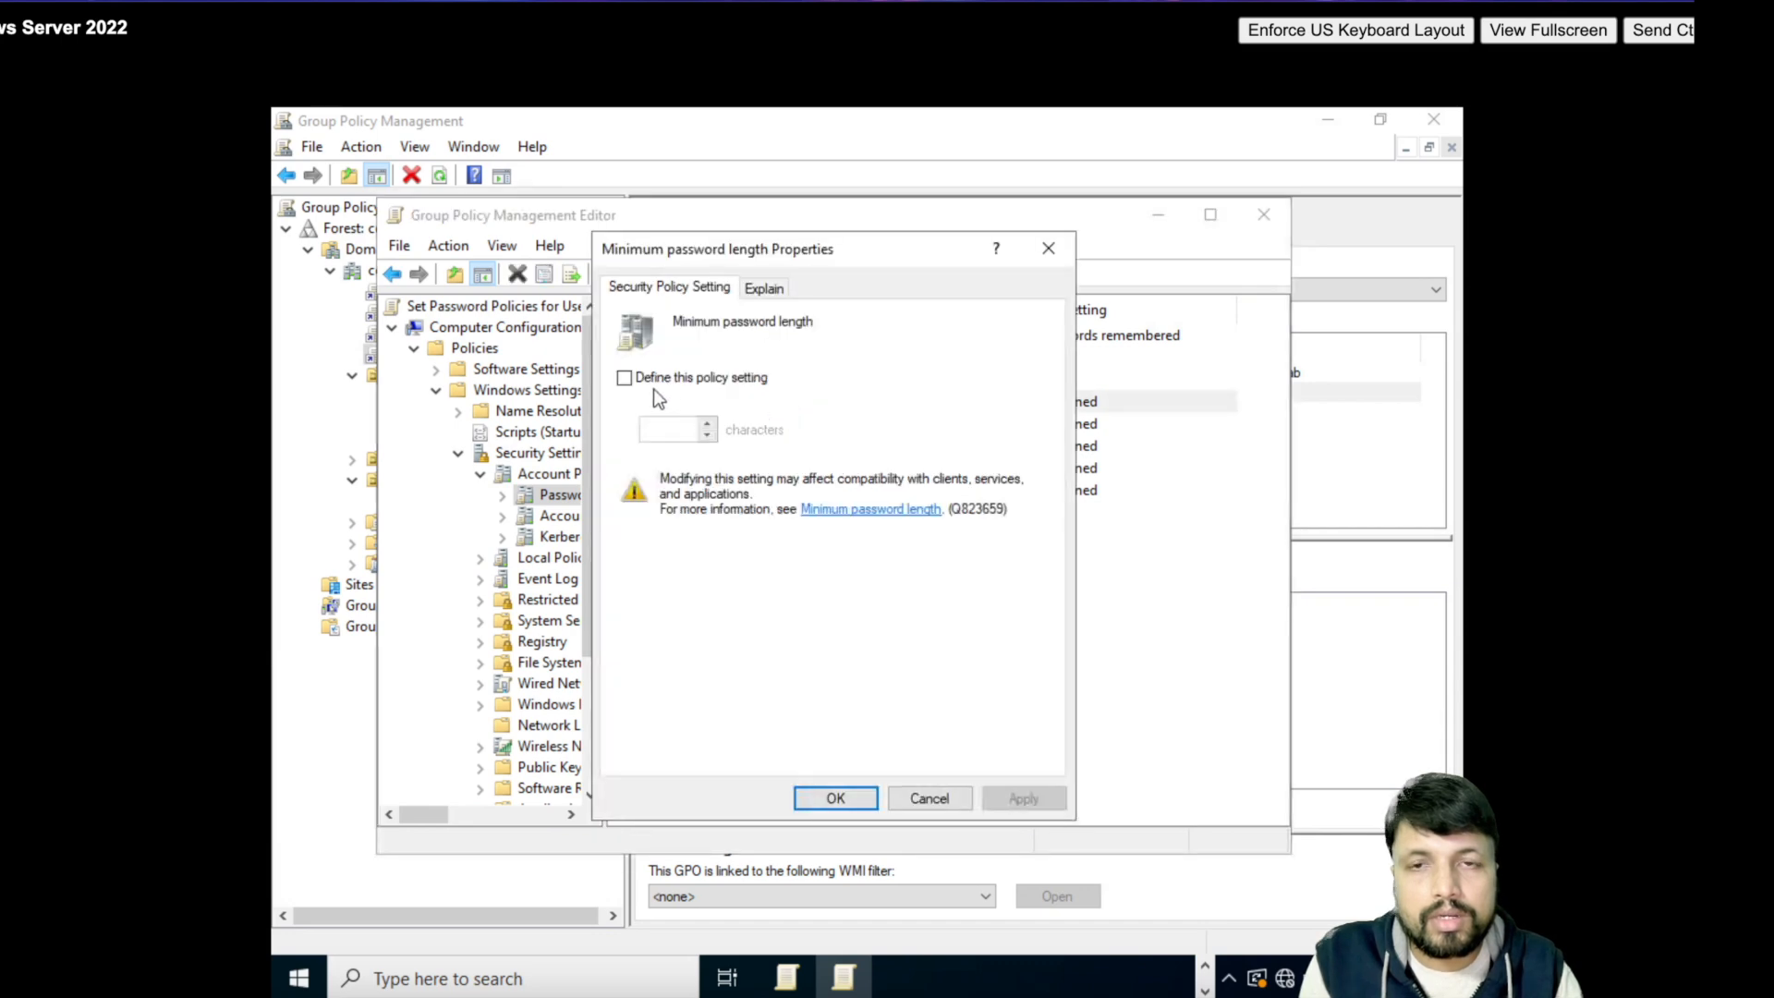
left_click(645, 379)
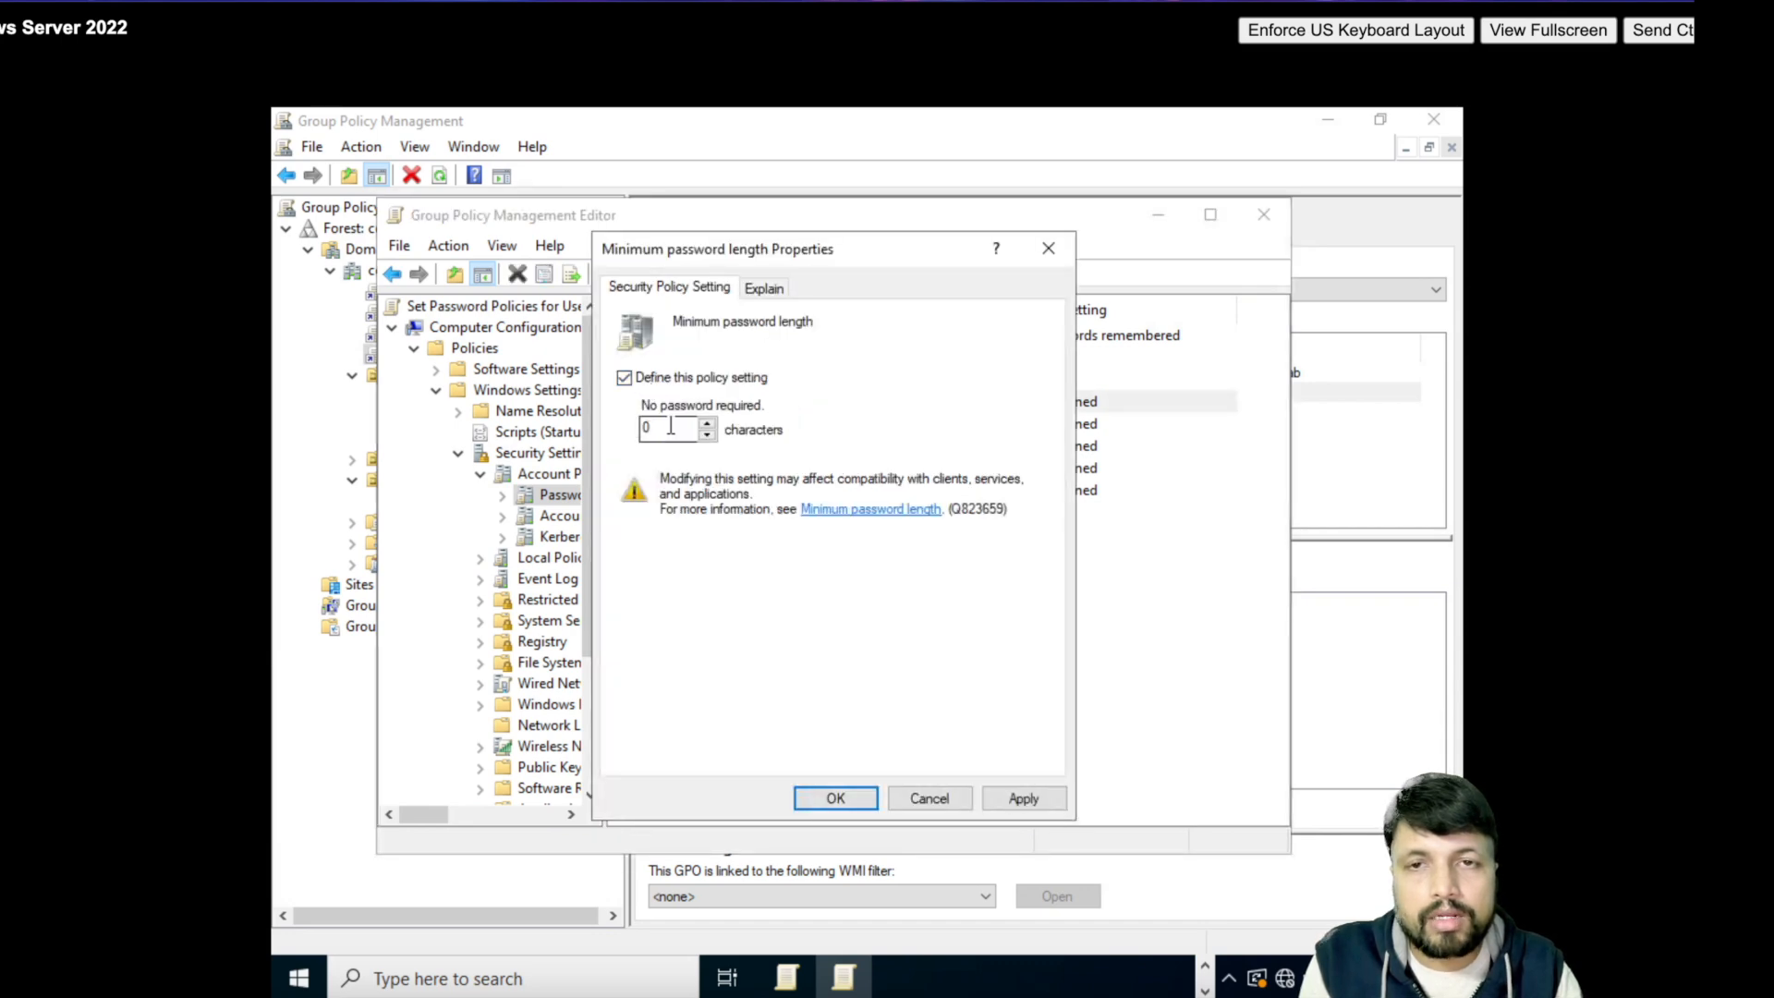
type("8")
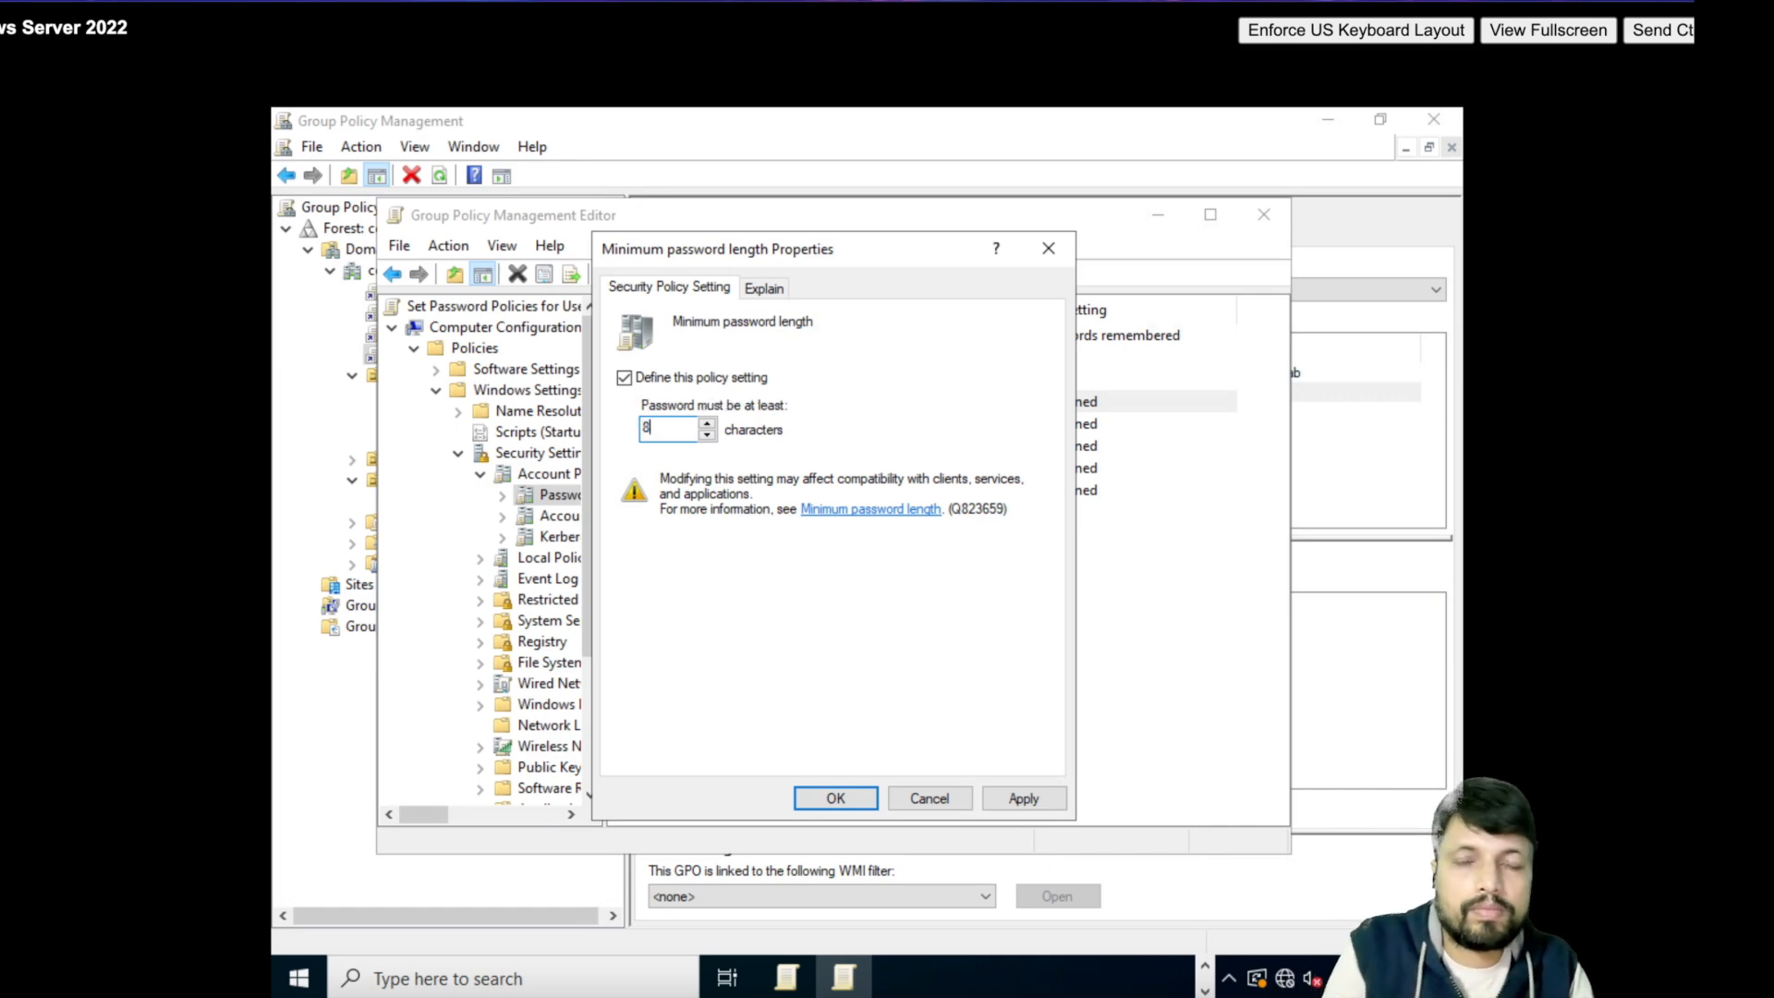
left_click(859, 797)
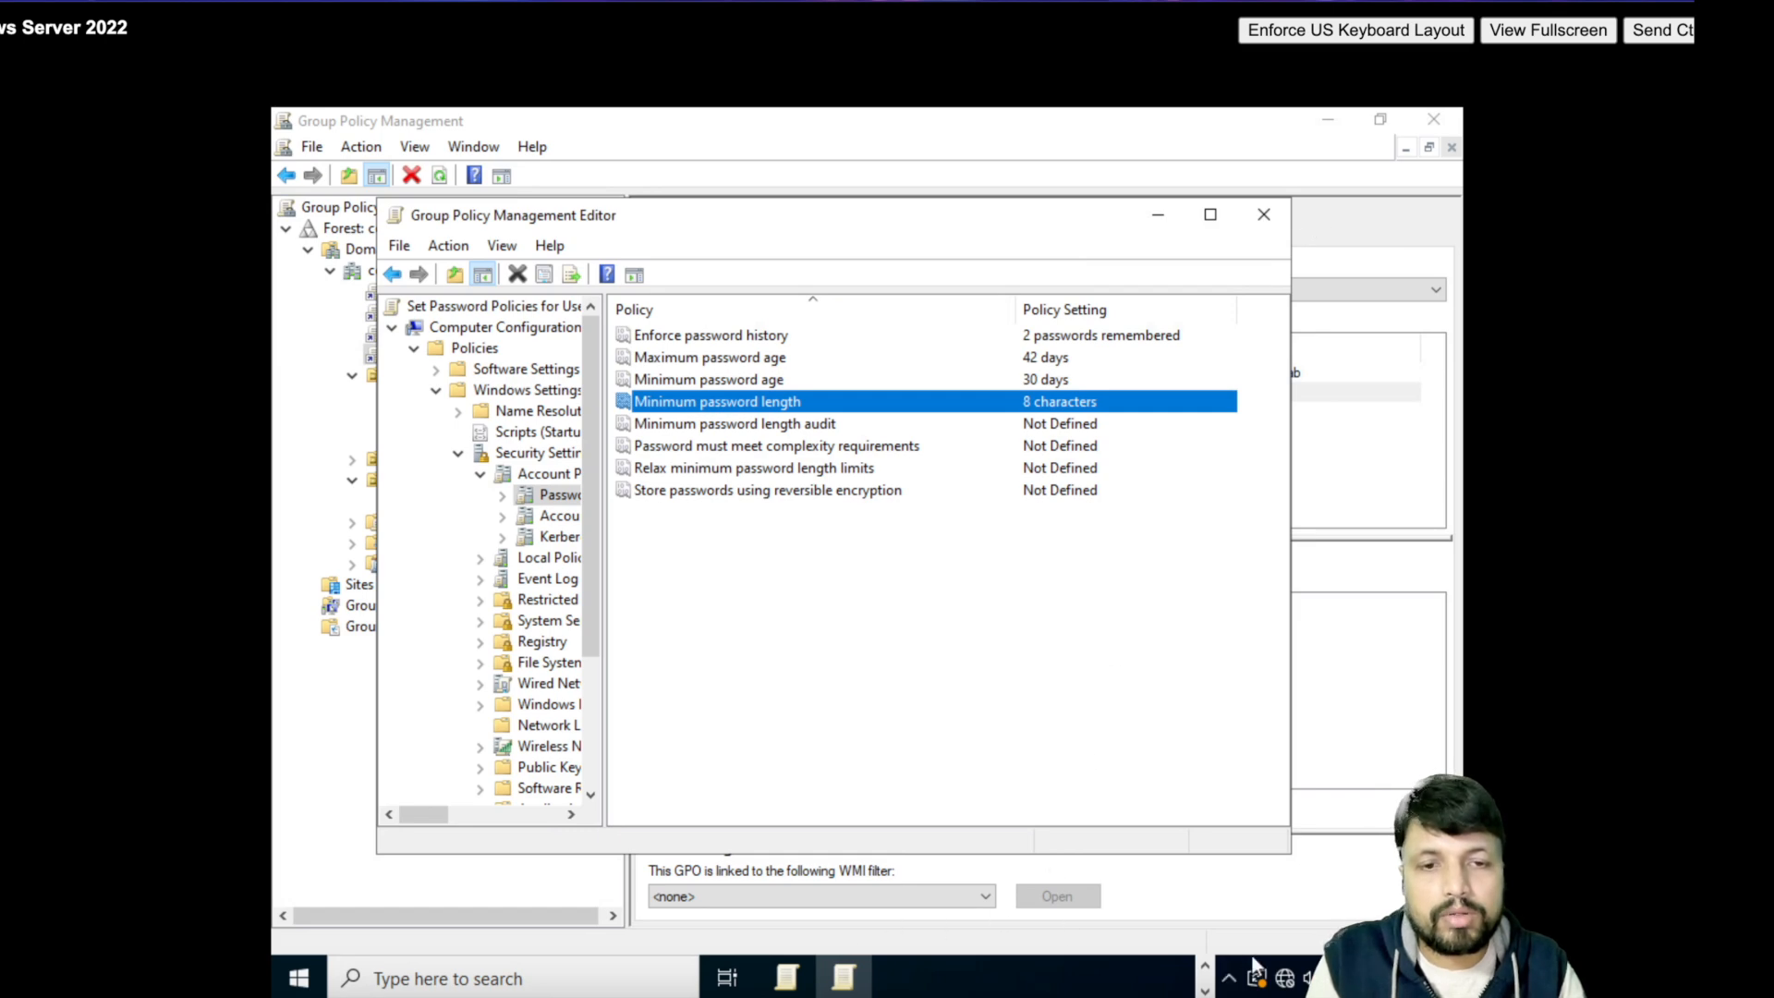
left_click(1205, 987)
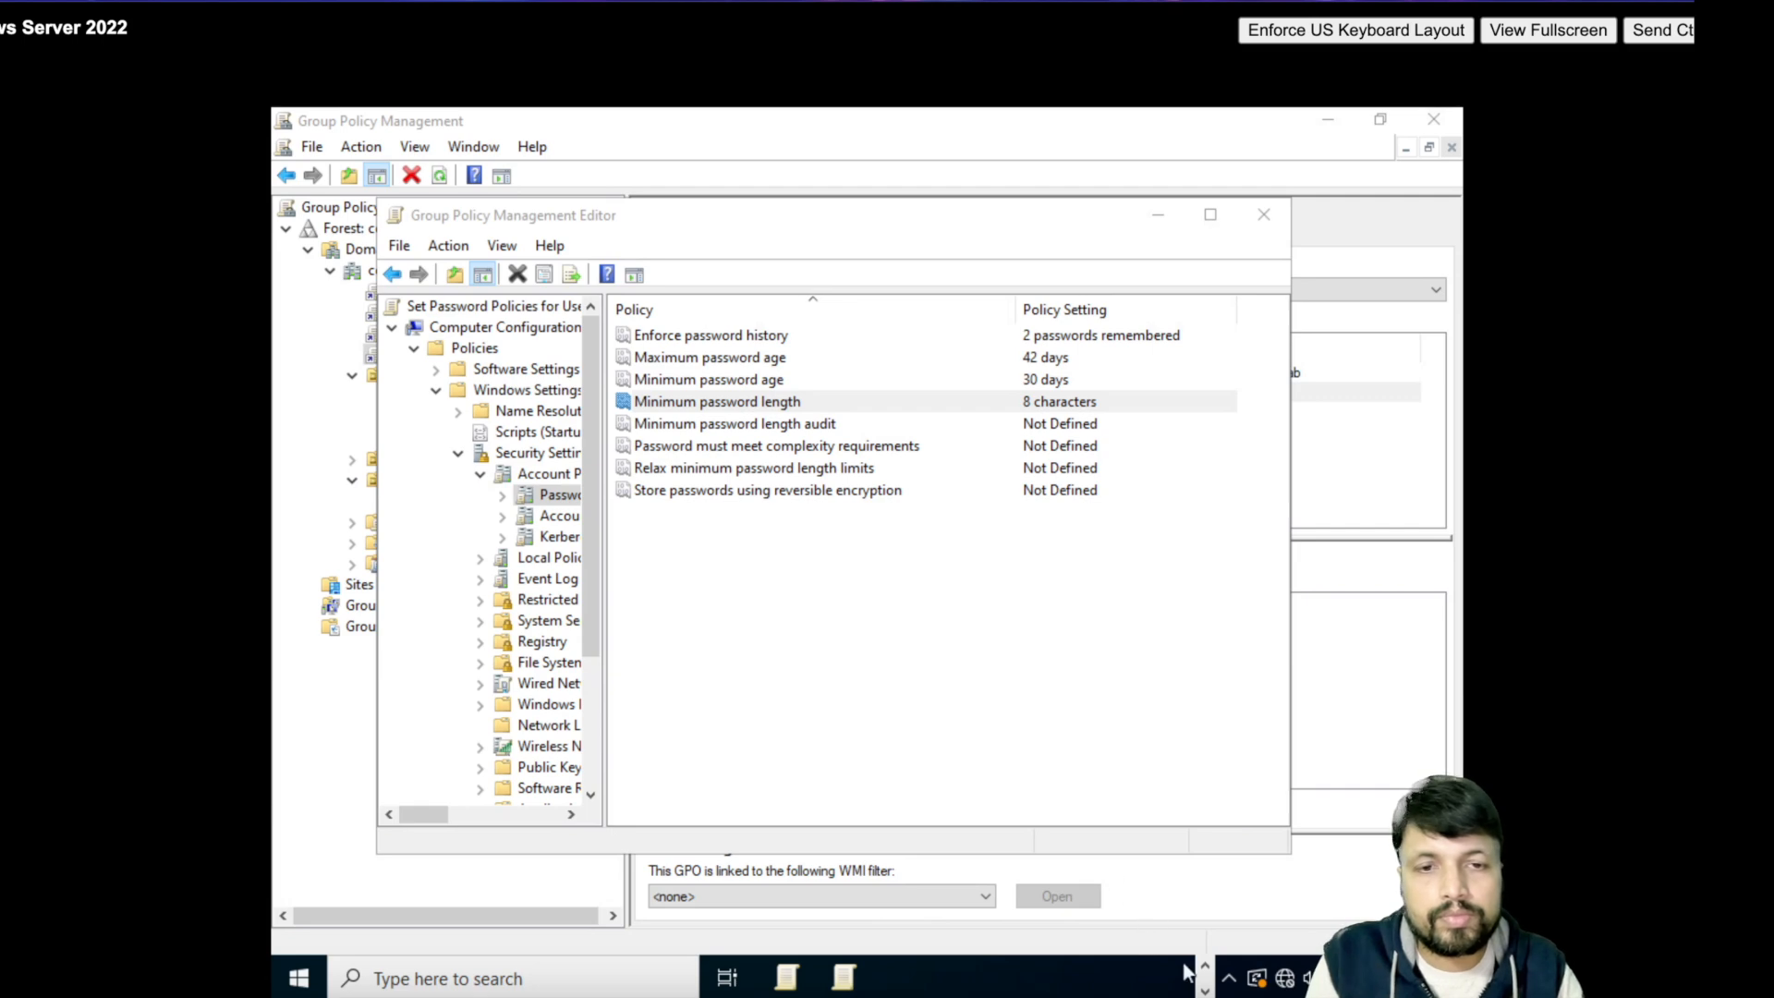
left_click(1206, 964)
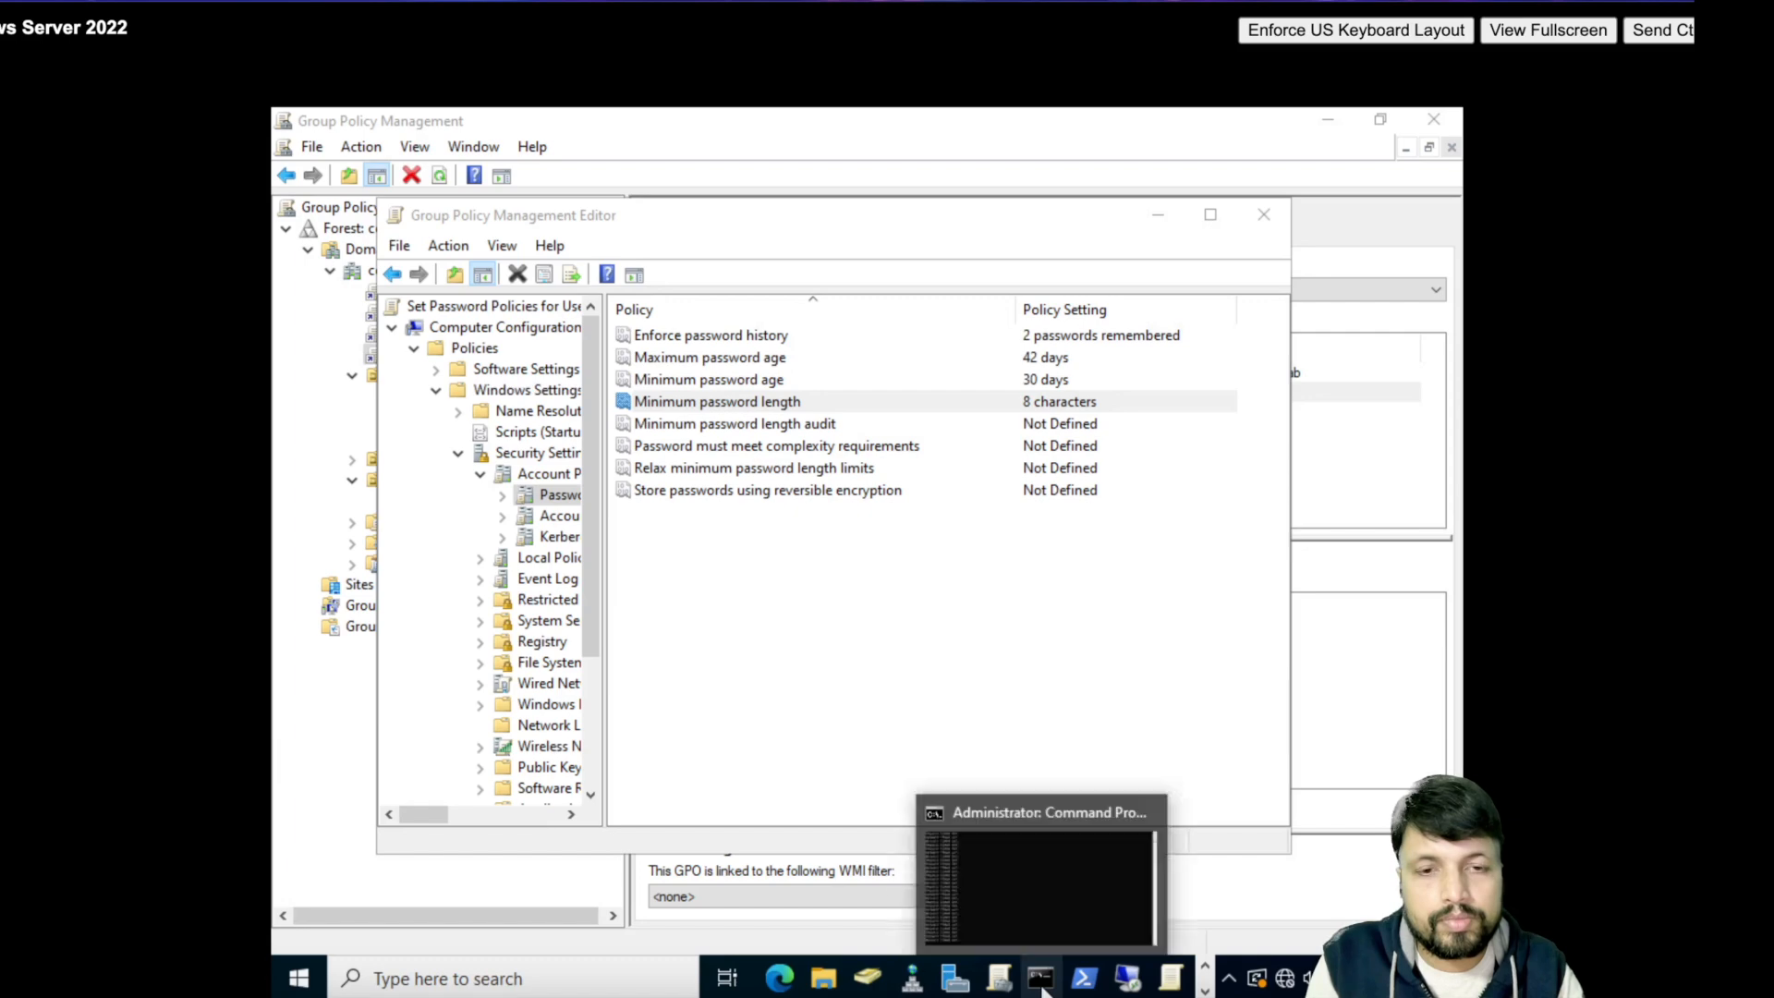
- Rerun gpupdate /force in PowerShell until computer and user policy updates succeed
left_click(1084, 977)
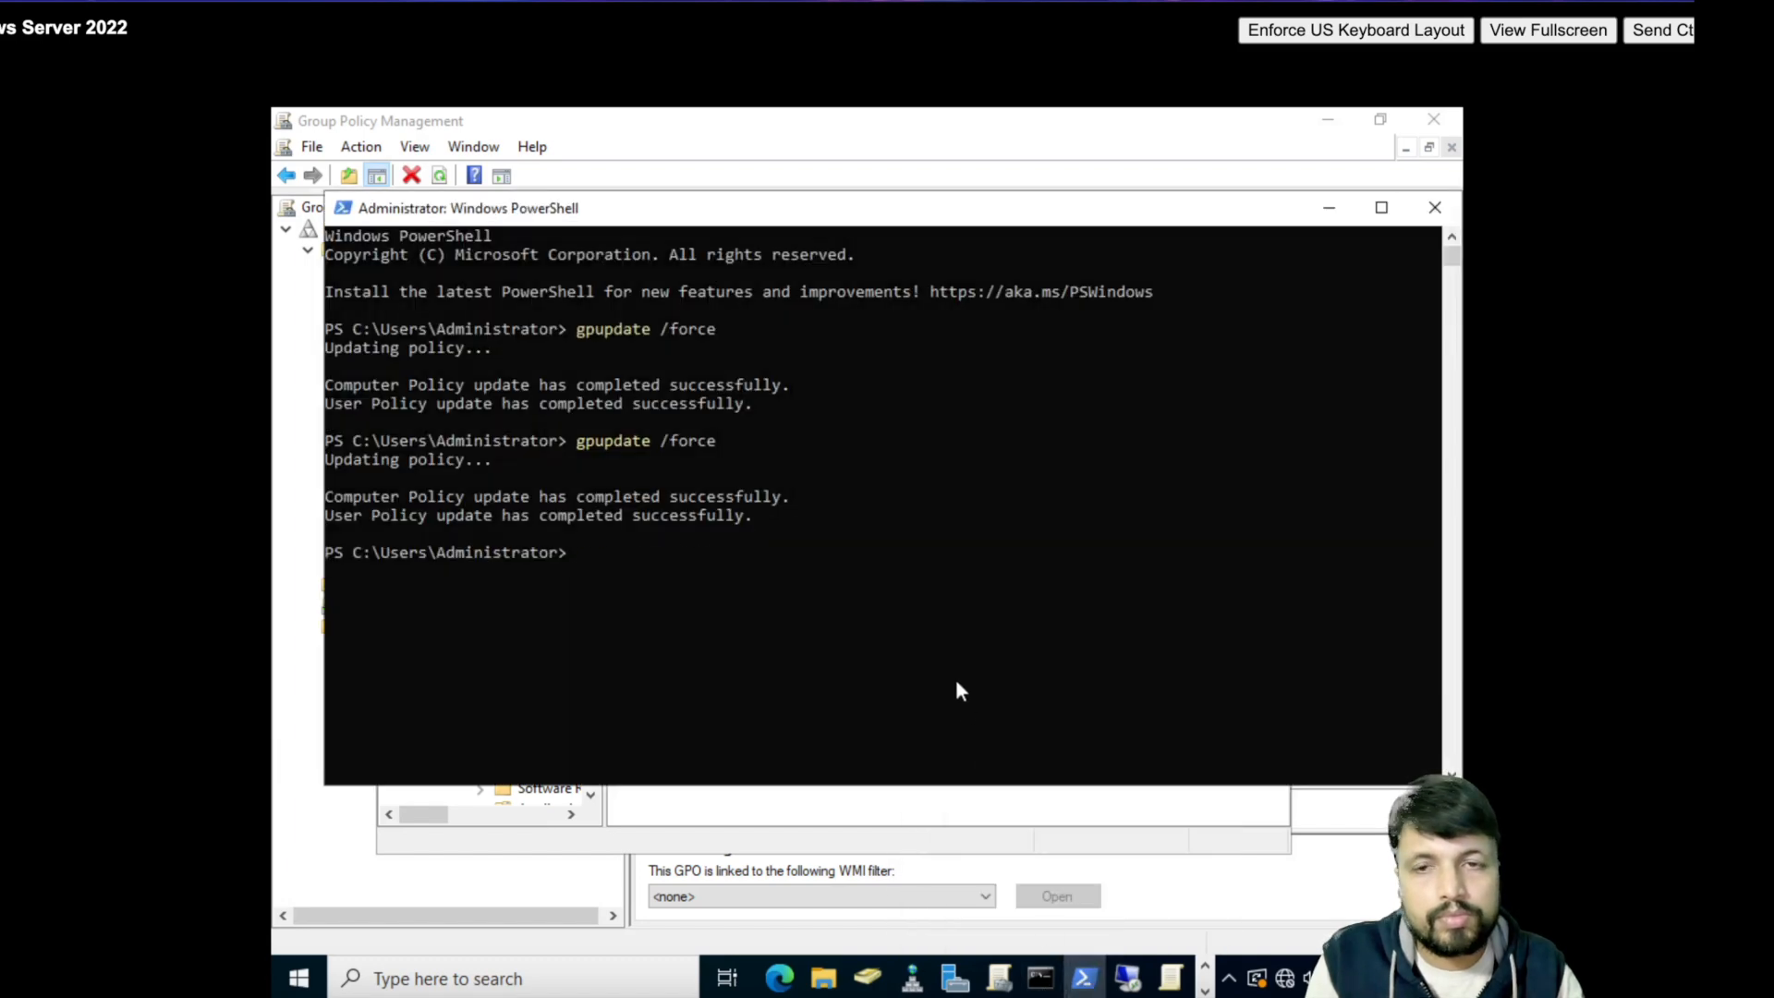
key("Up")
key("Return")
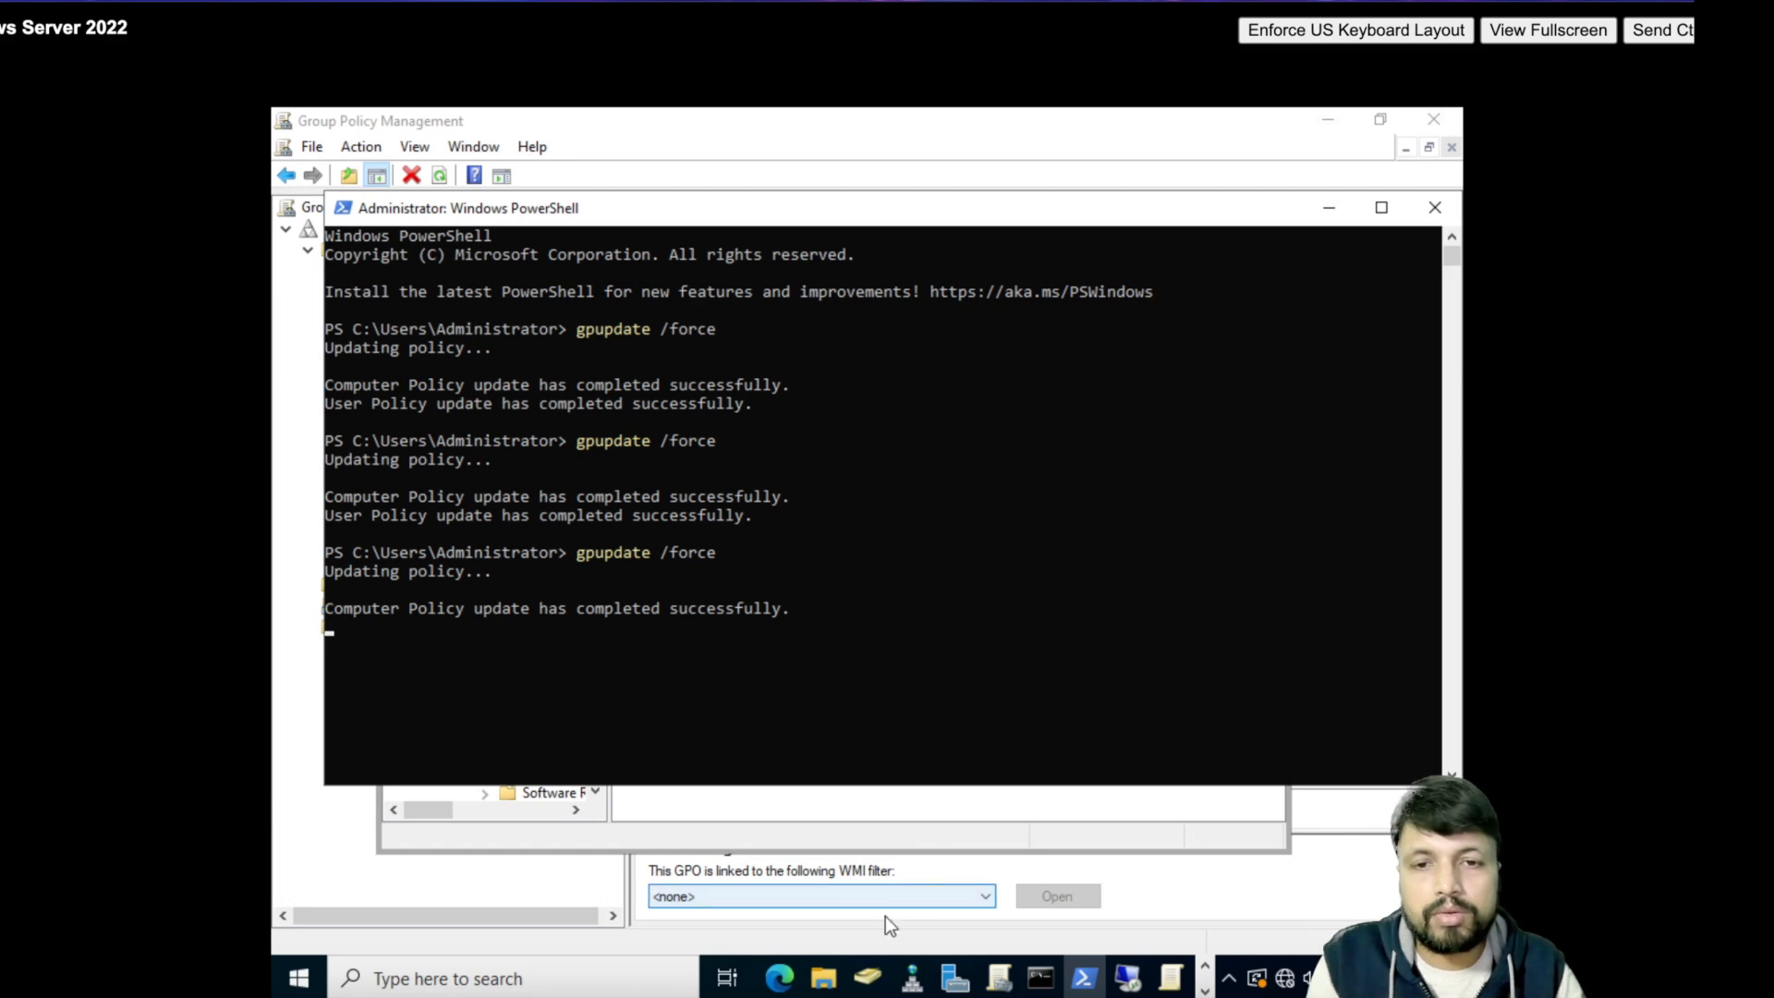
mouse_move(862, 986)
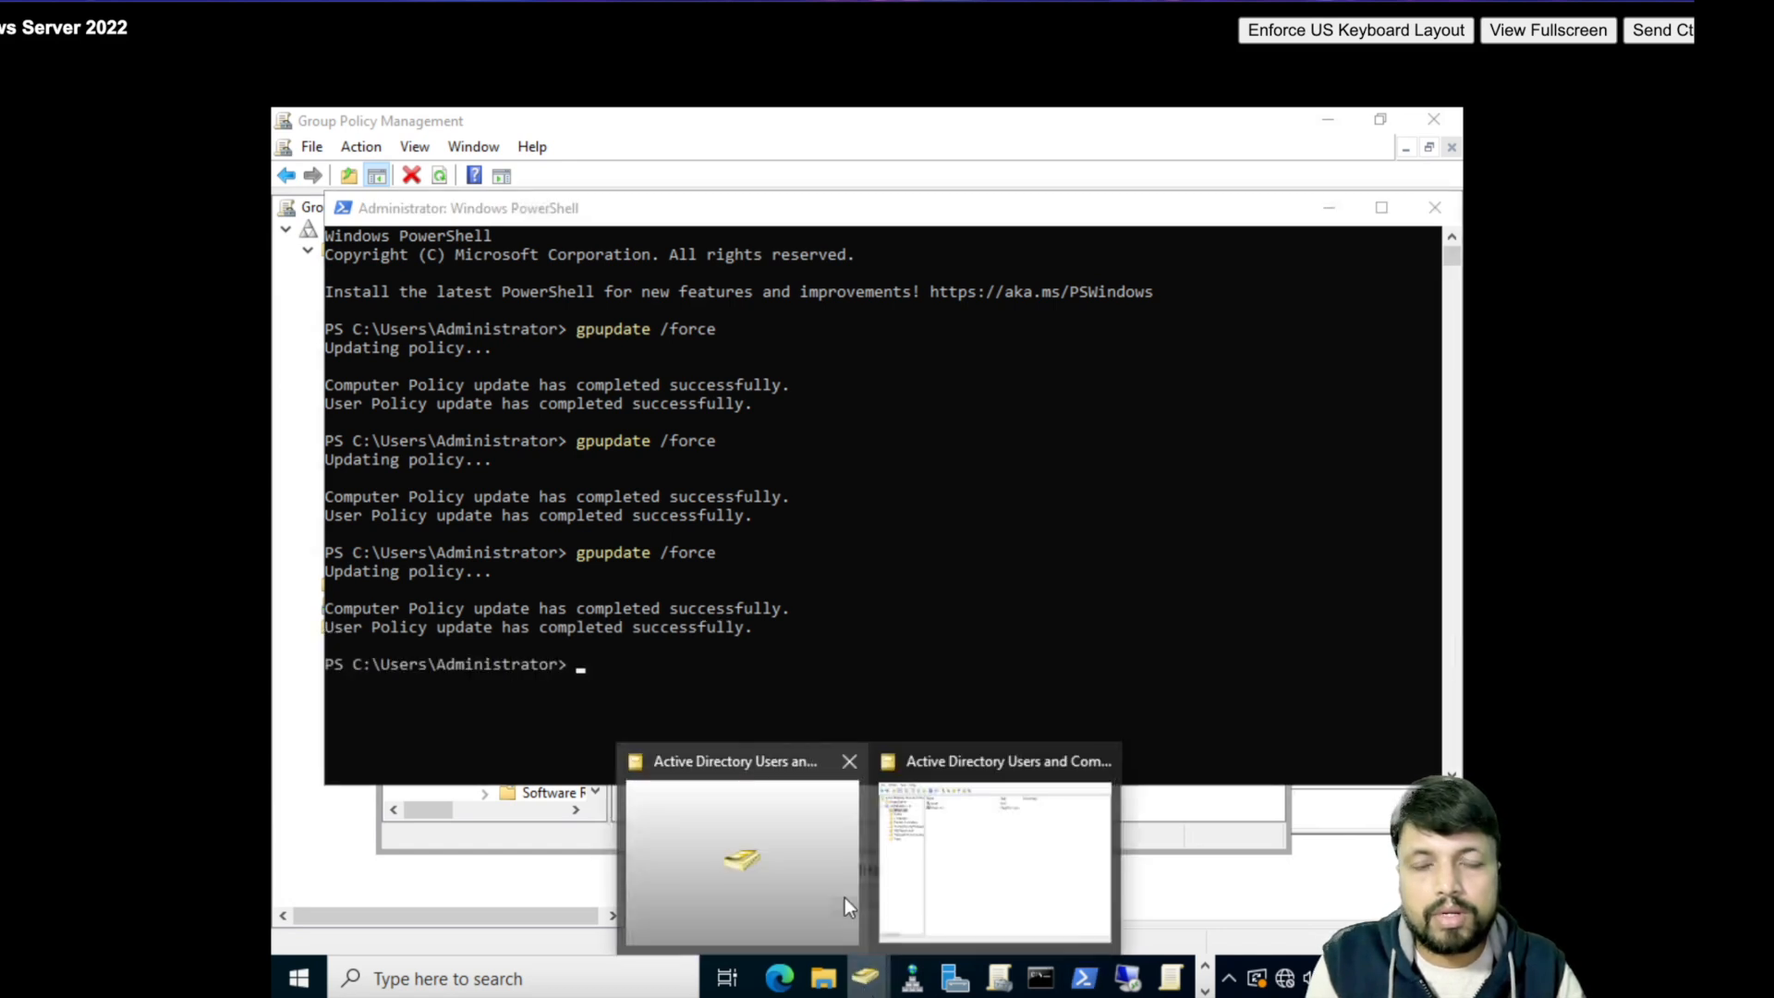
- Start a new user in Bikash_Lab with name and logon name suresh
left_click(907, 813)
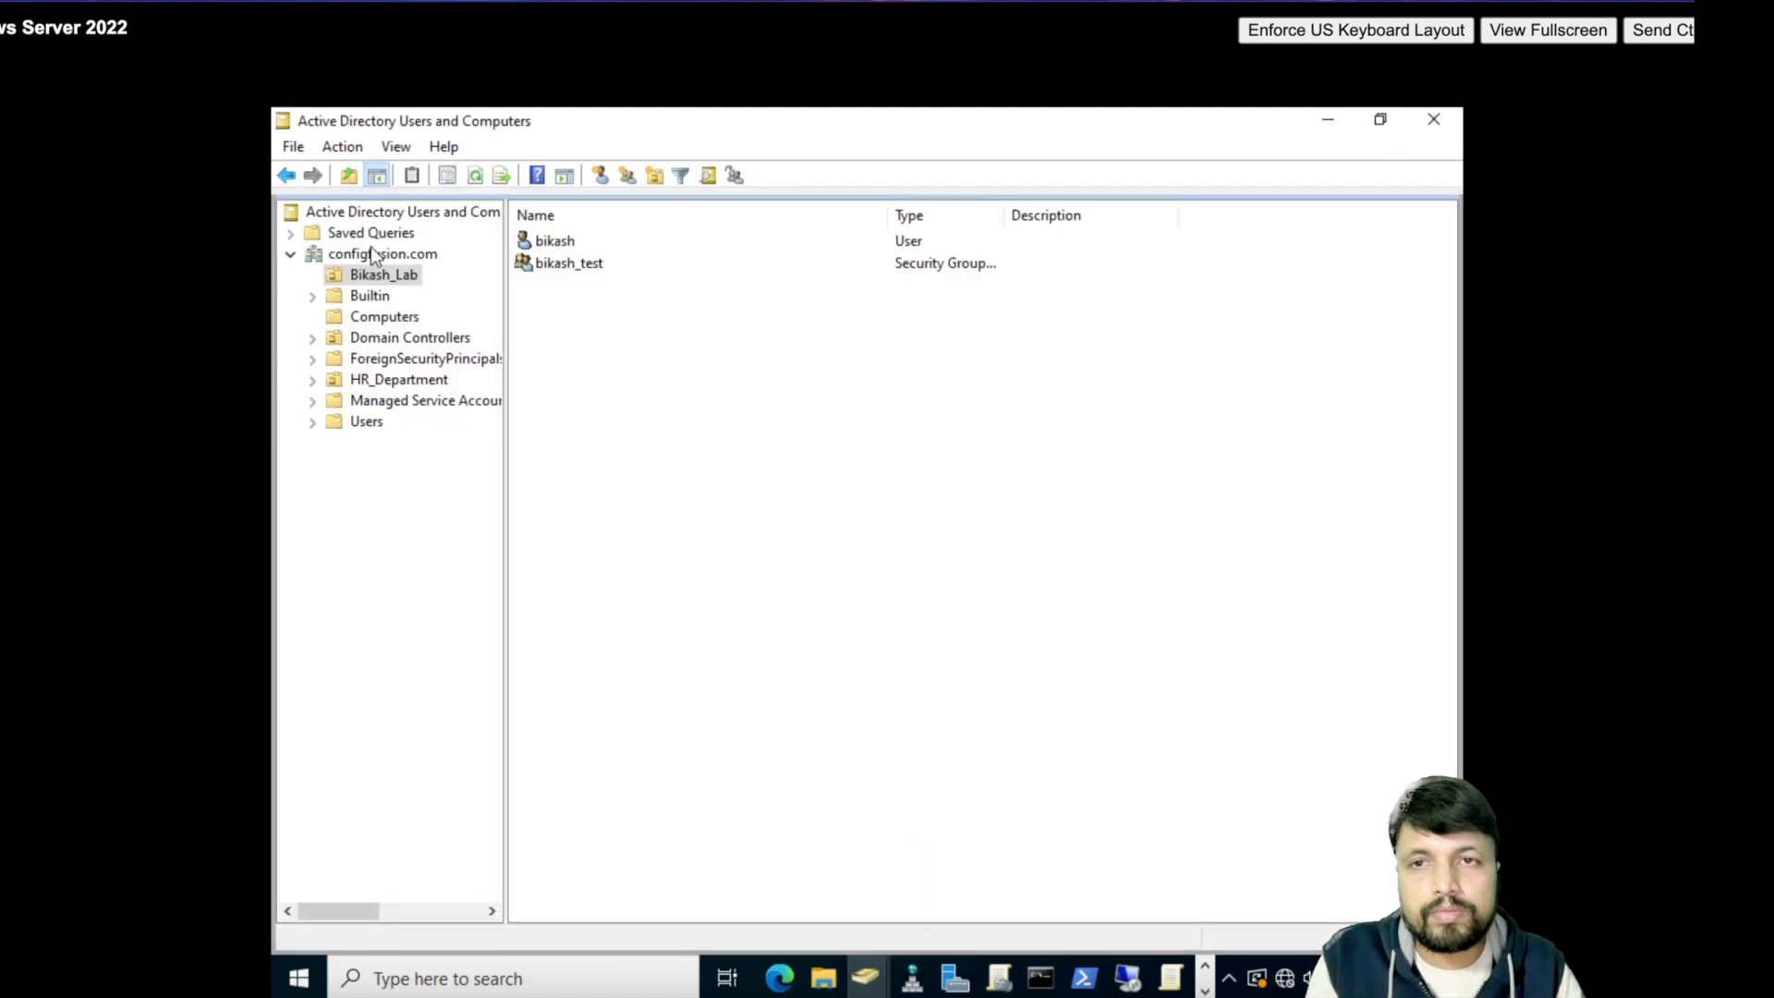
right_click(365, 275)
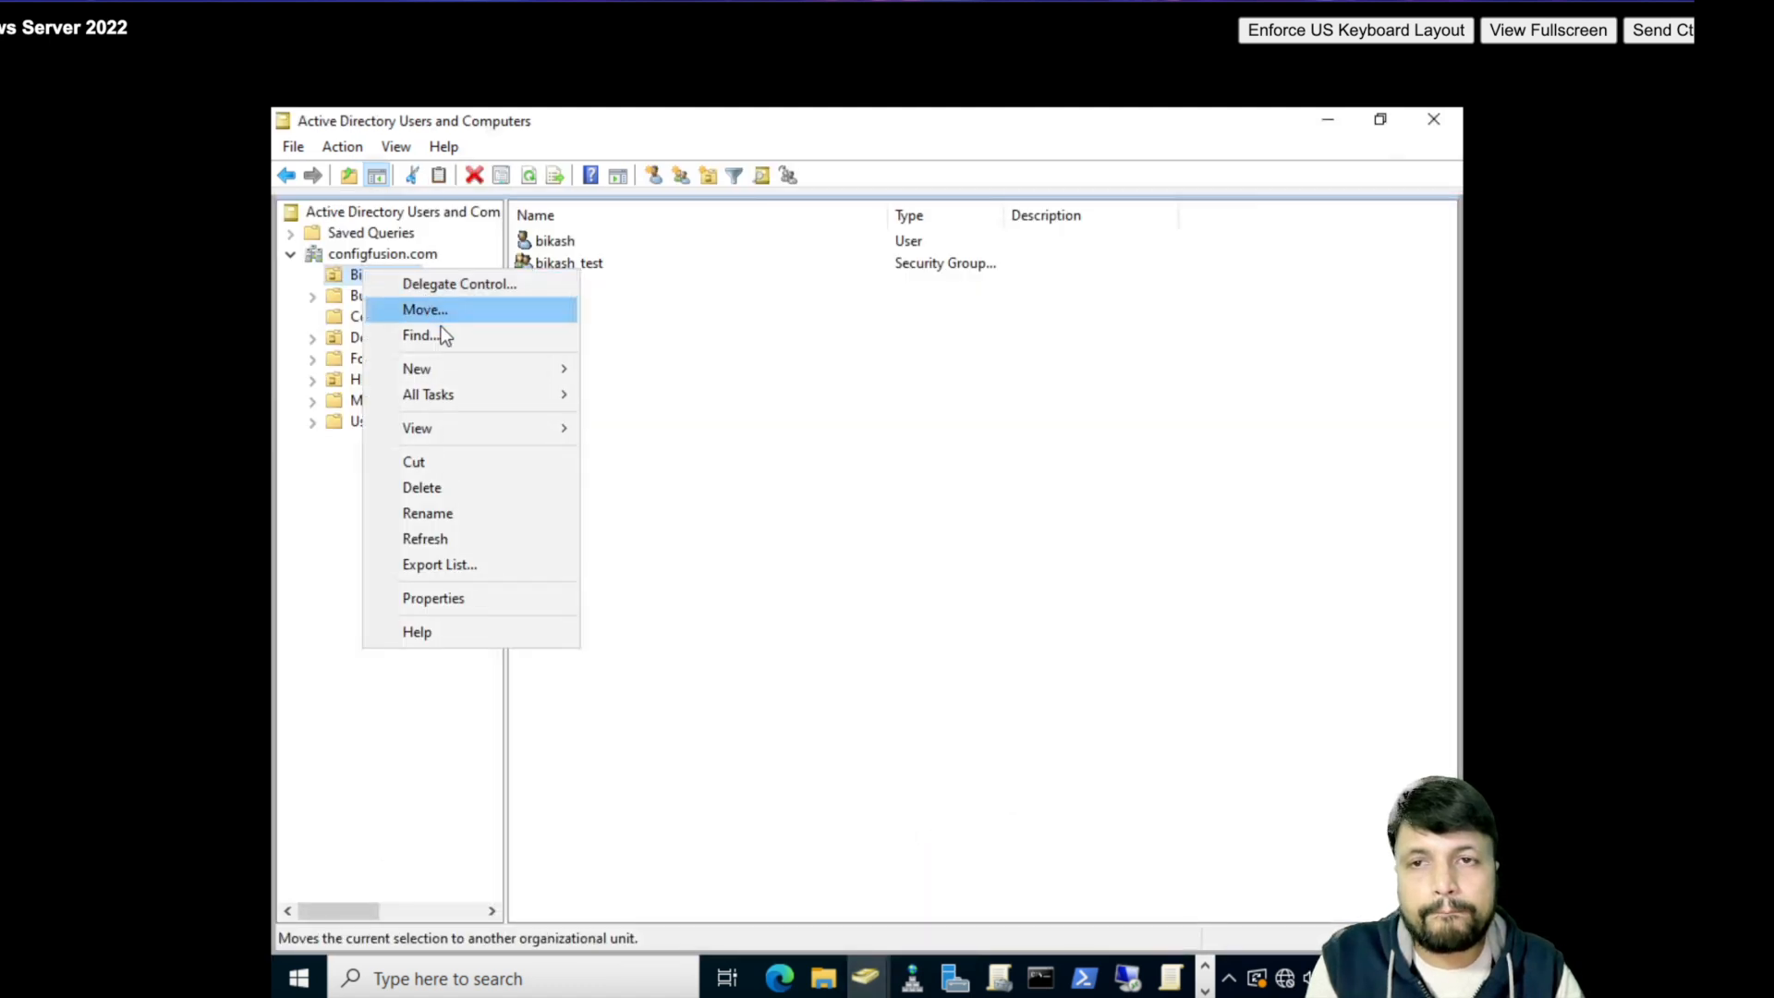
mouse_move(534, 362)
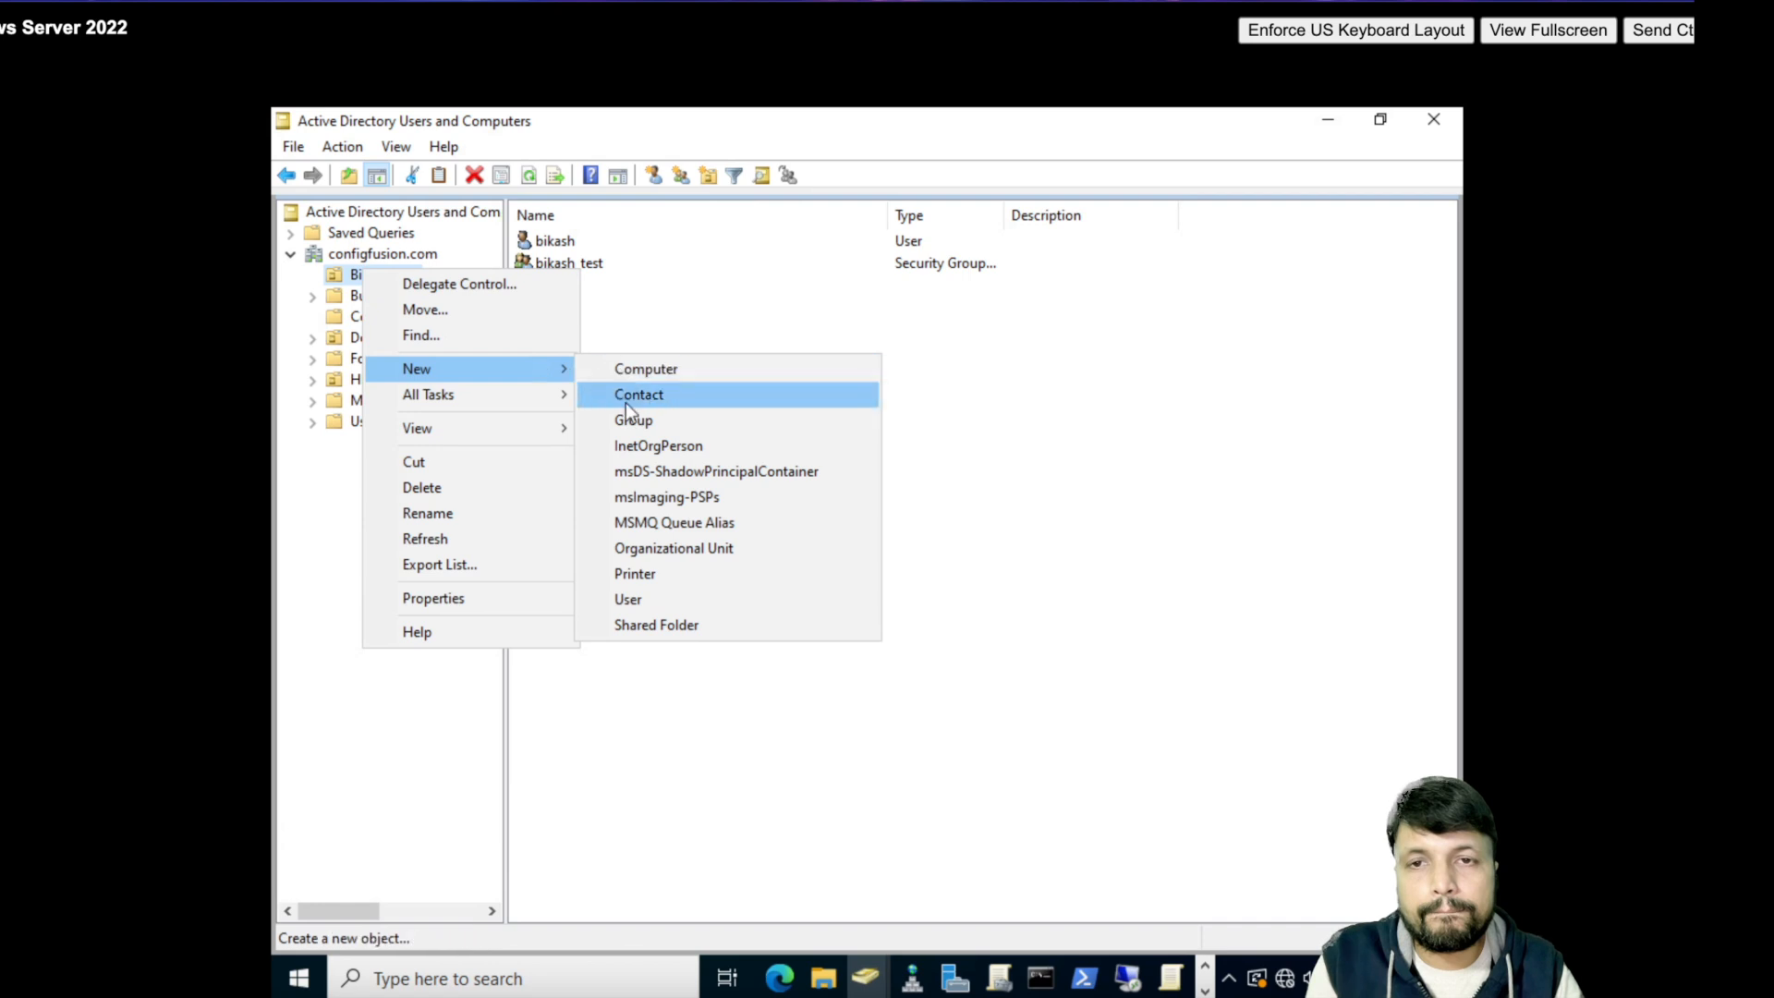
left_click(644, 599)
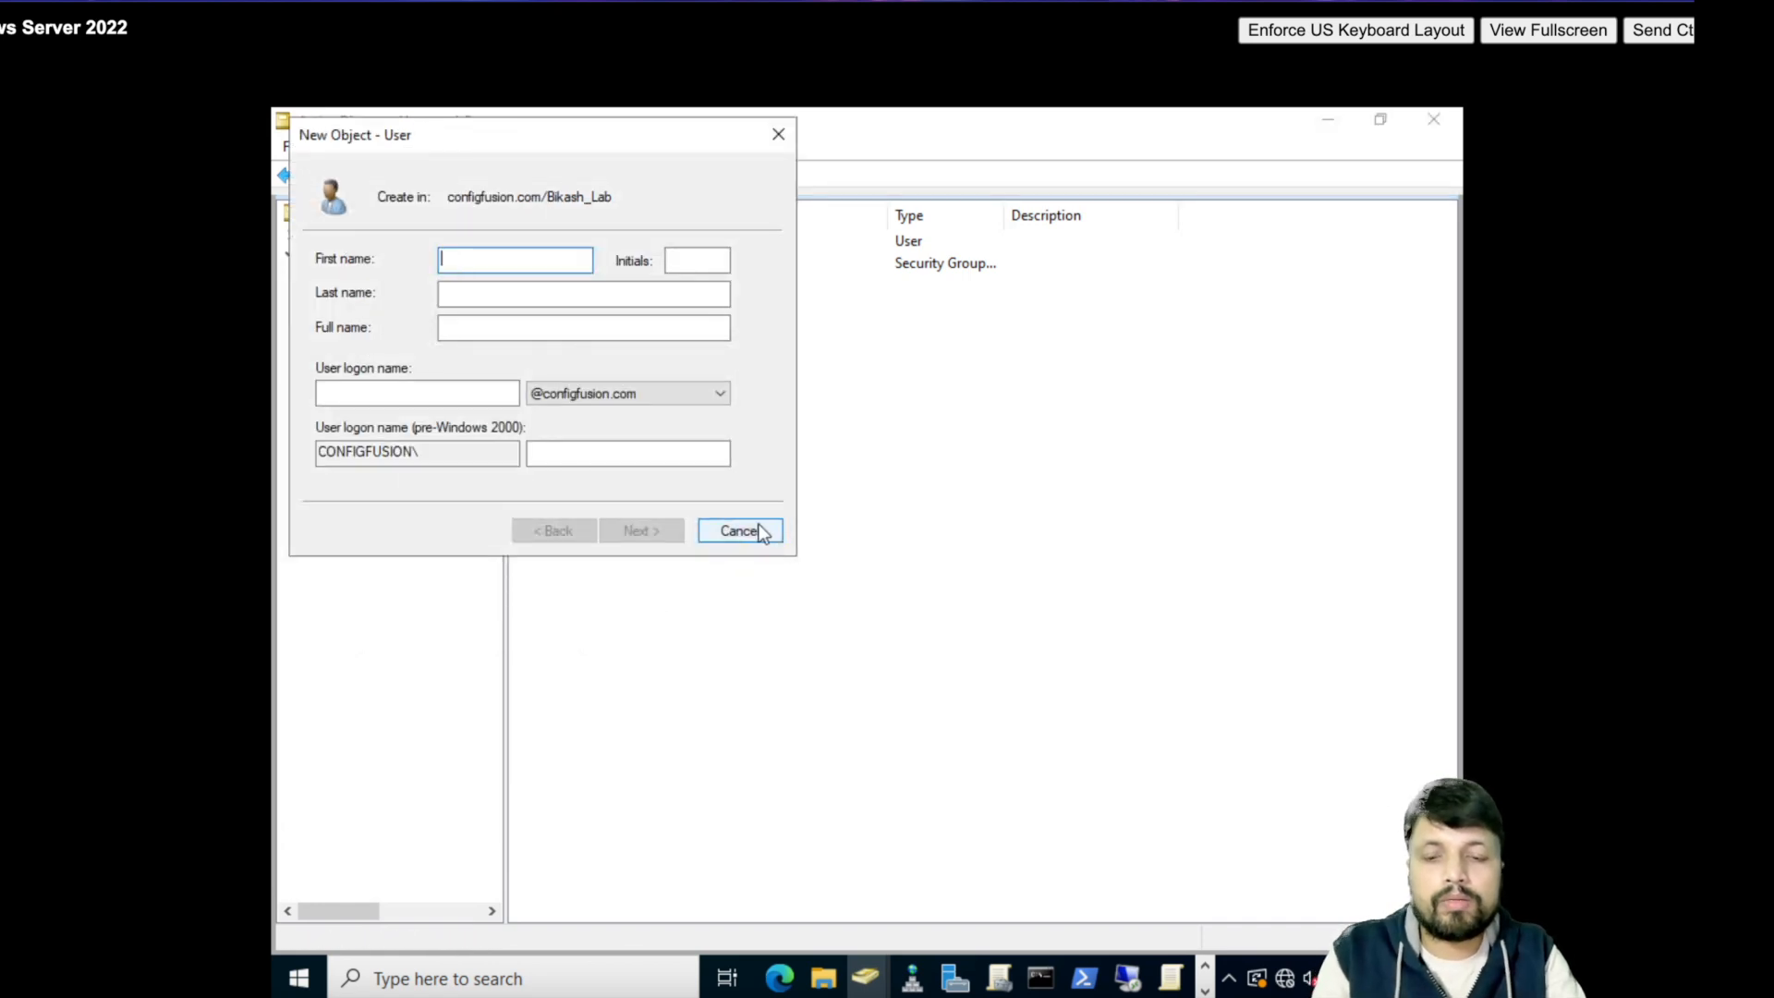
type("suresh")
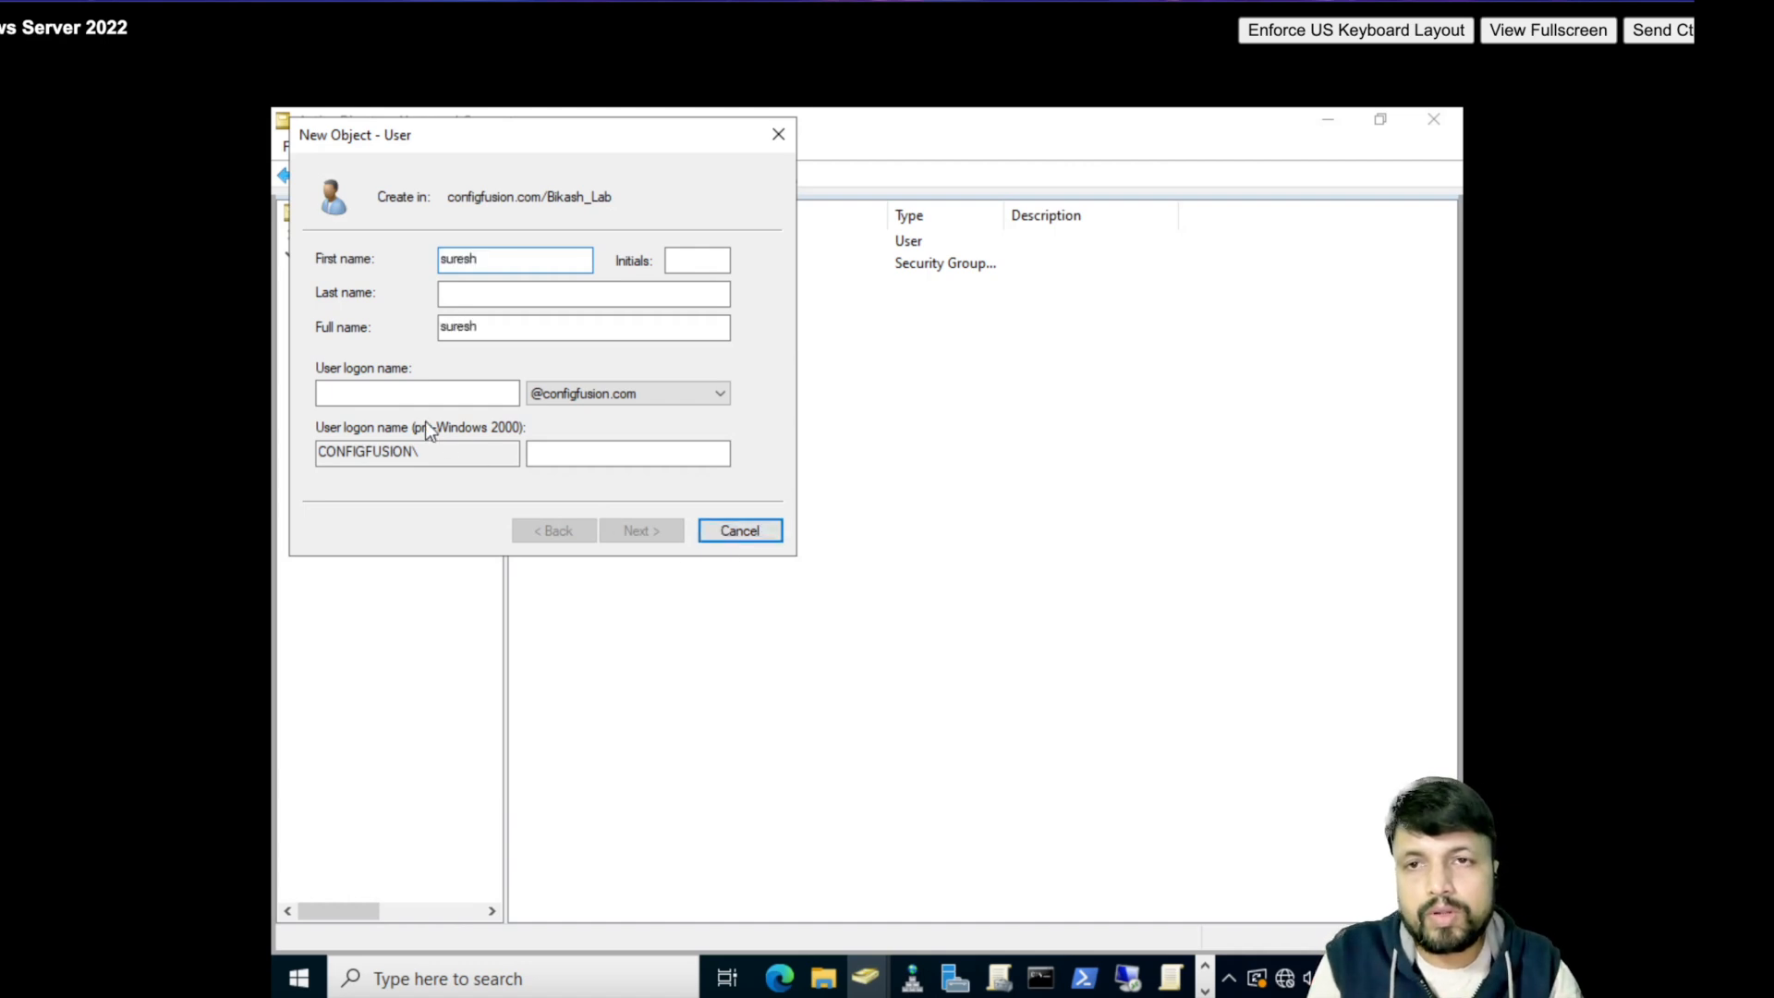
left_click(416, 395)
type("suresh")
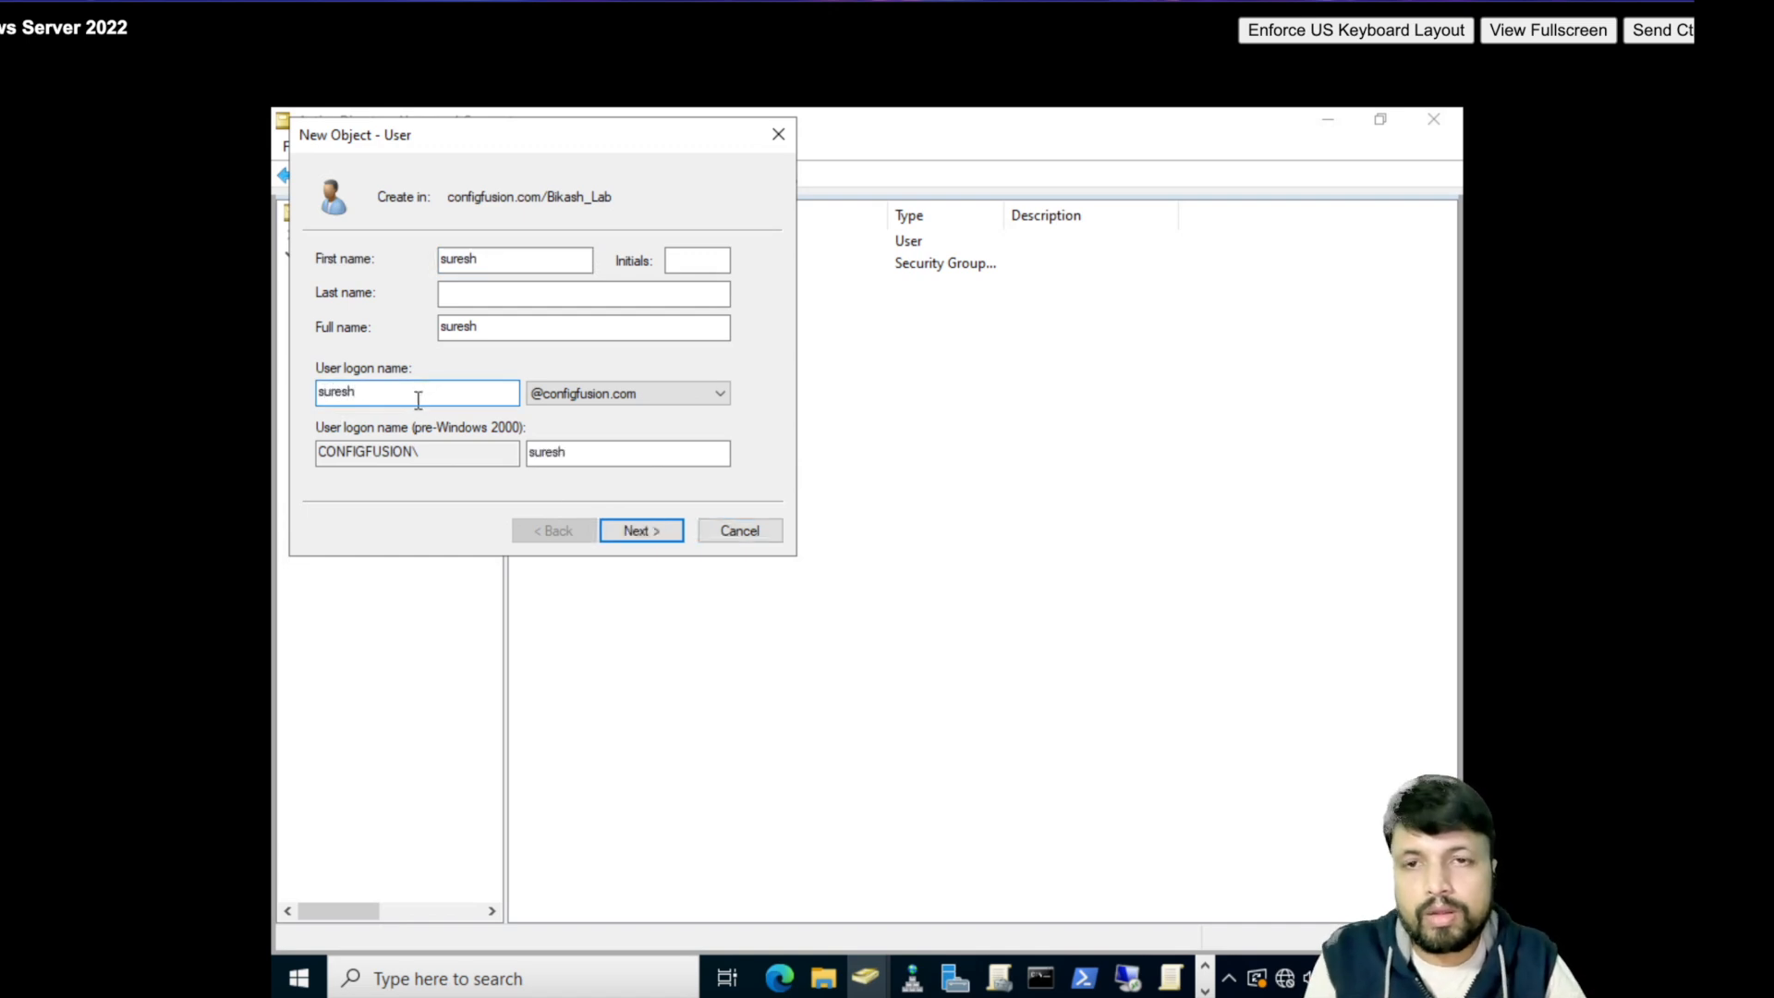
left_click(632, 534)
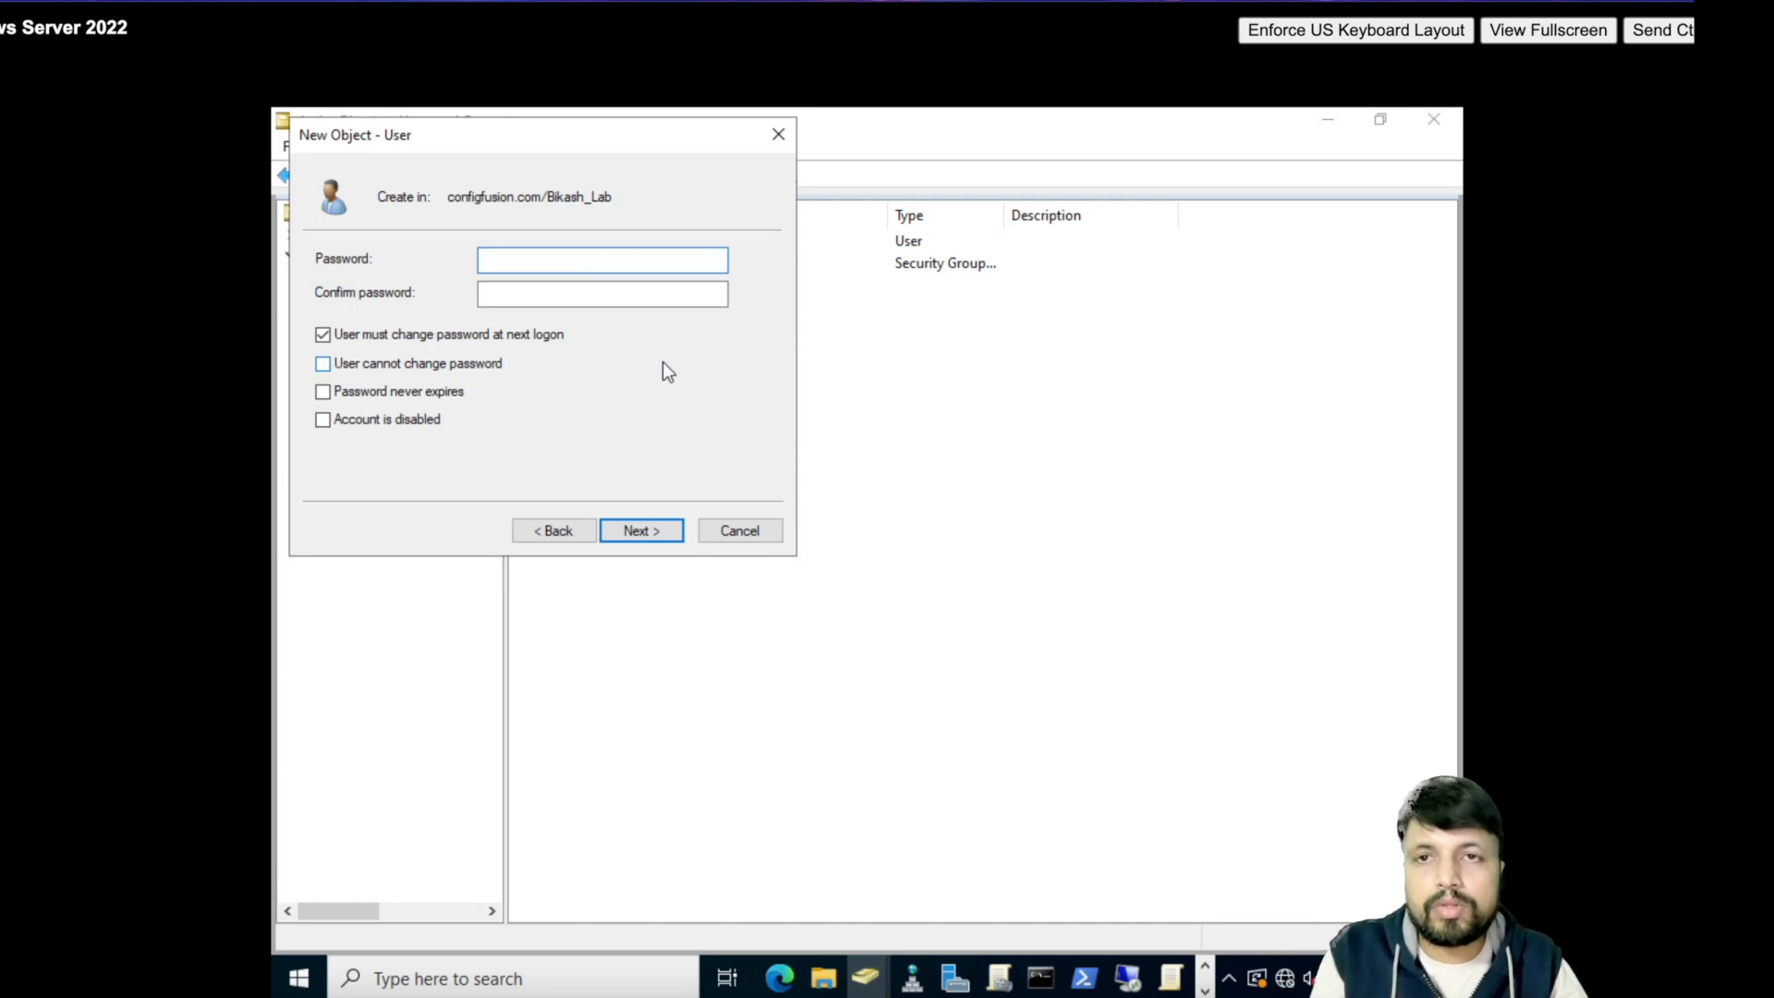
- Give suresh a six-character password without must-change; after the policy rejects it, cancel the wizard
type("****")
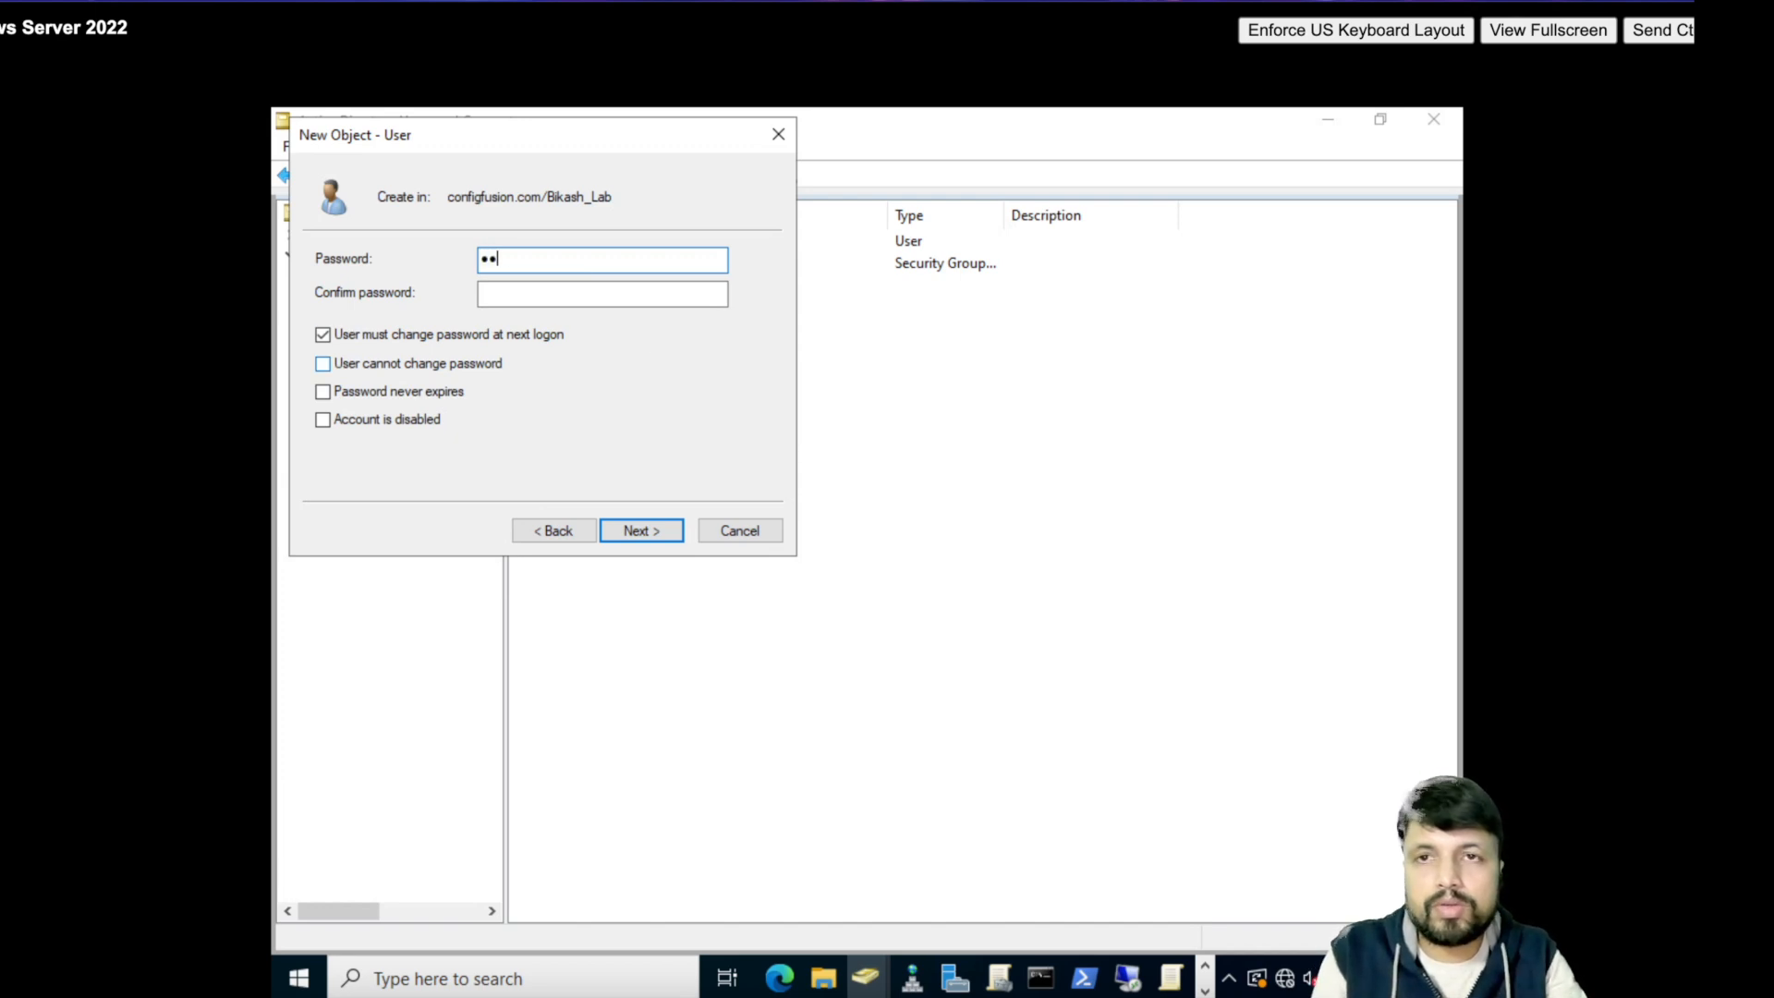
type("**")
key("Tab")
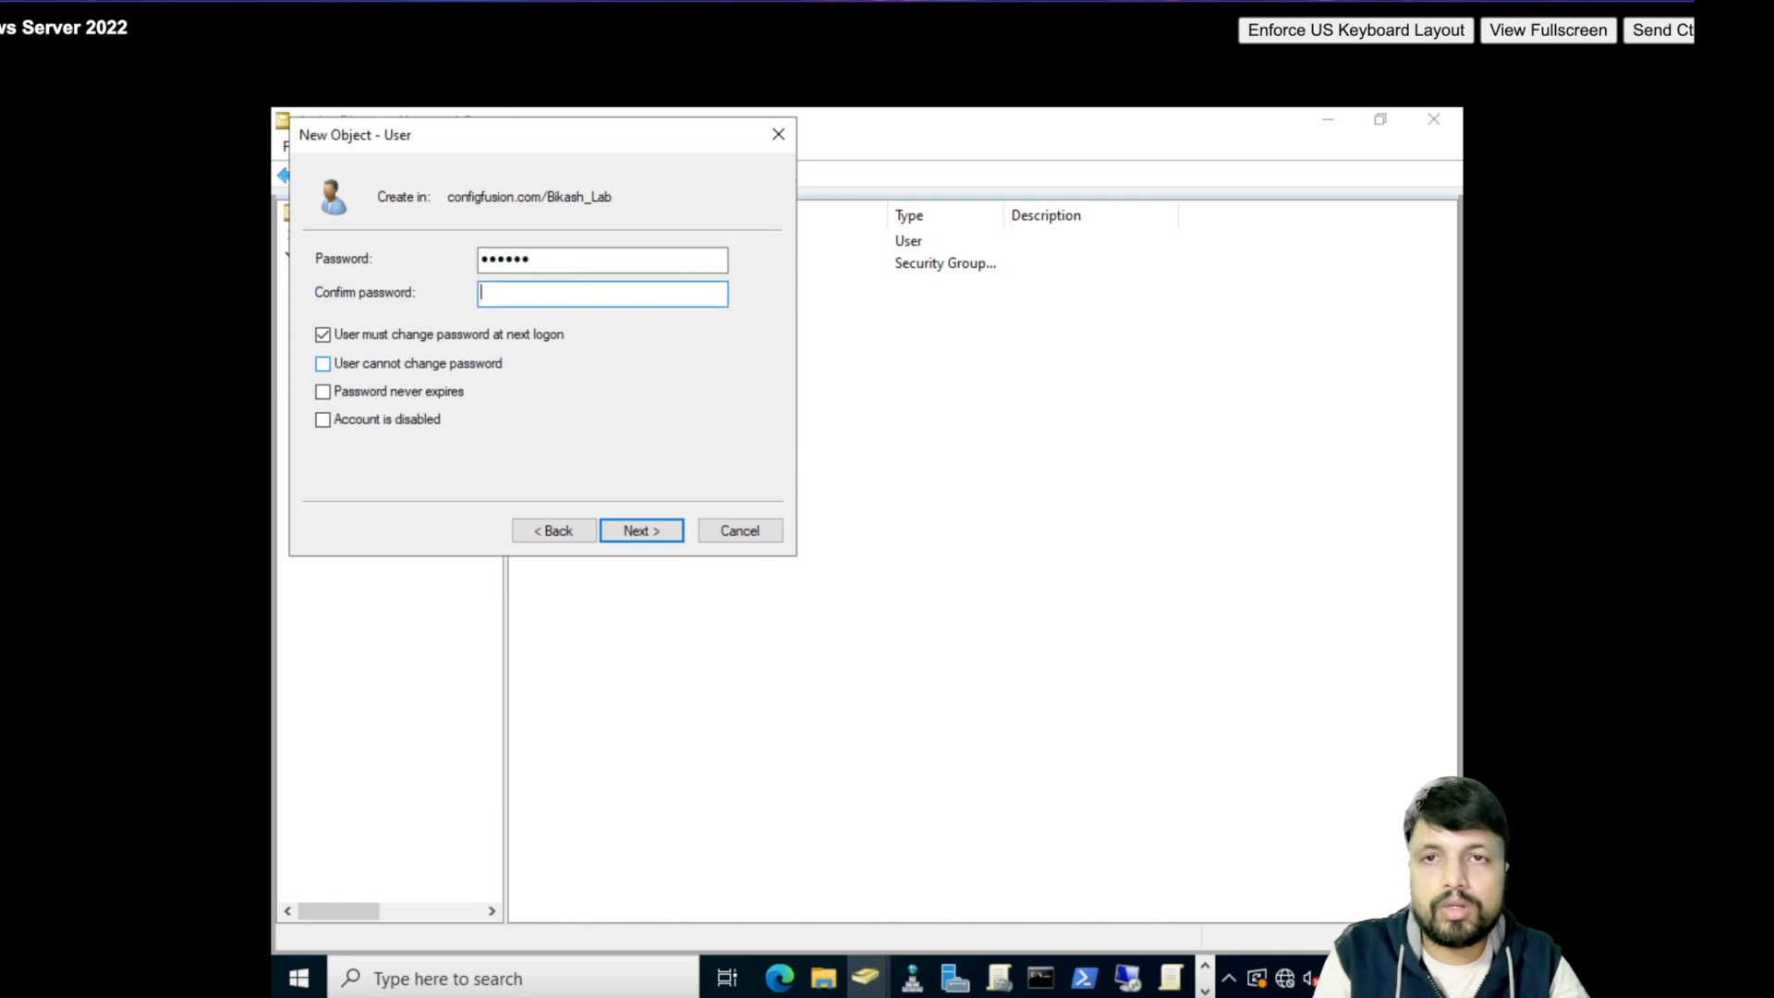
type("******")
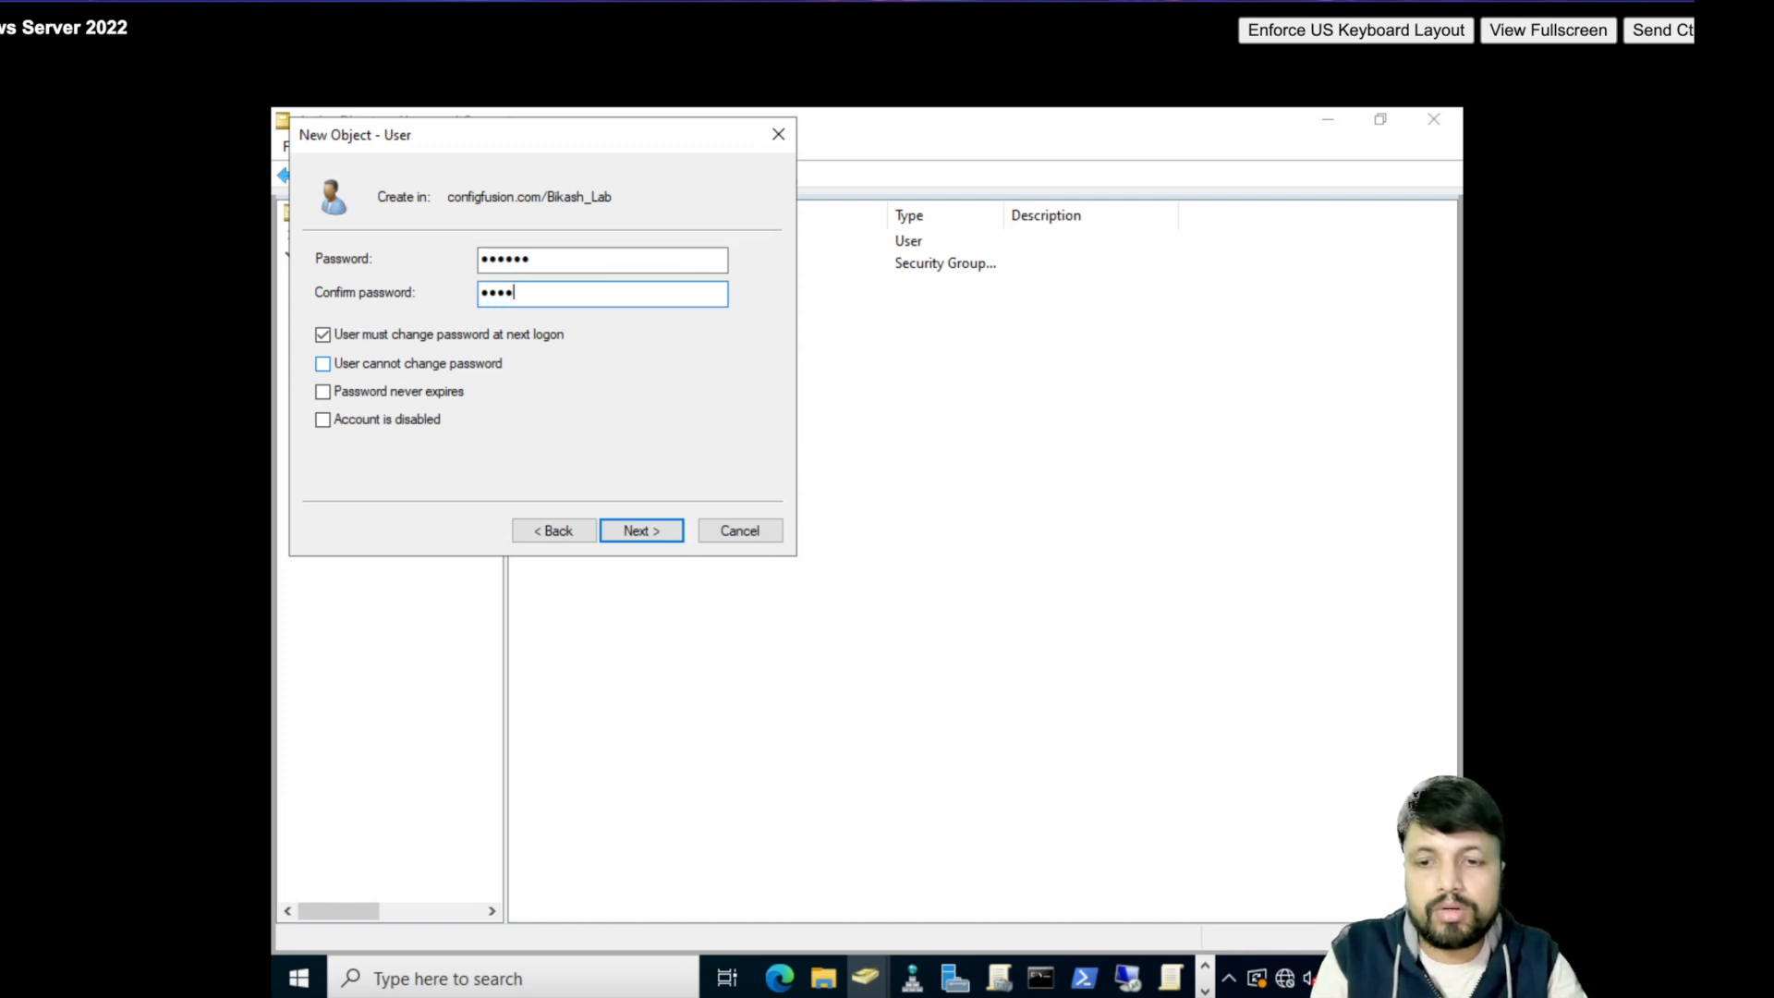
left_click(446, 334)
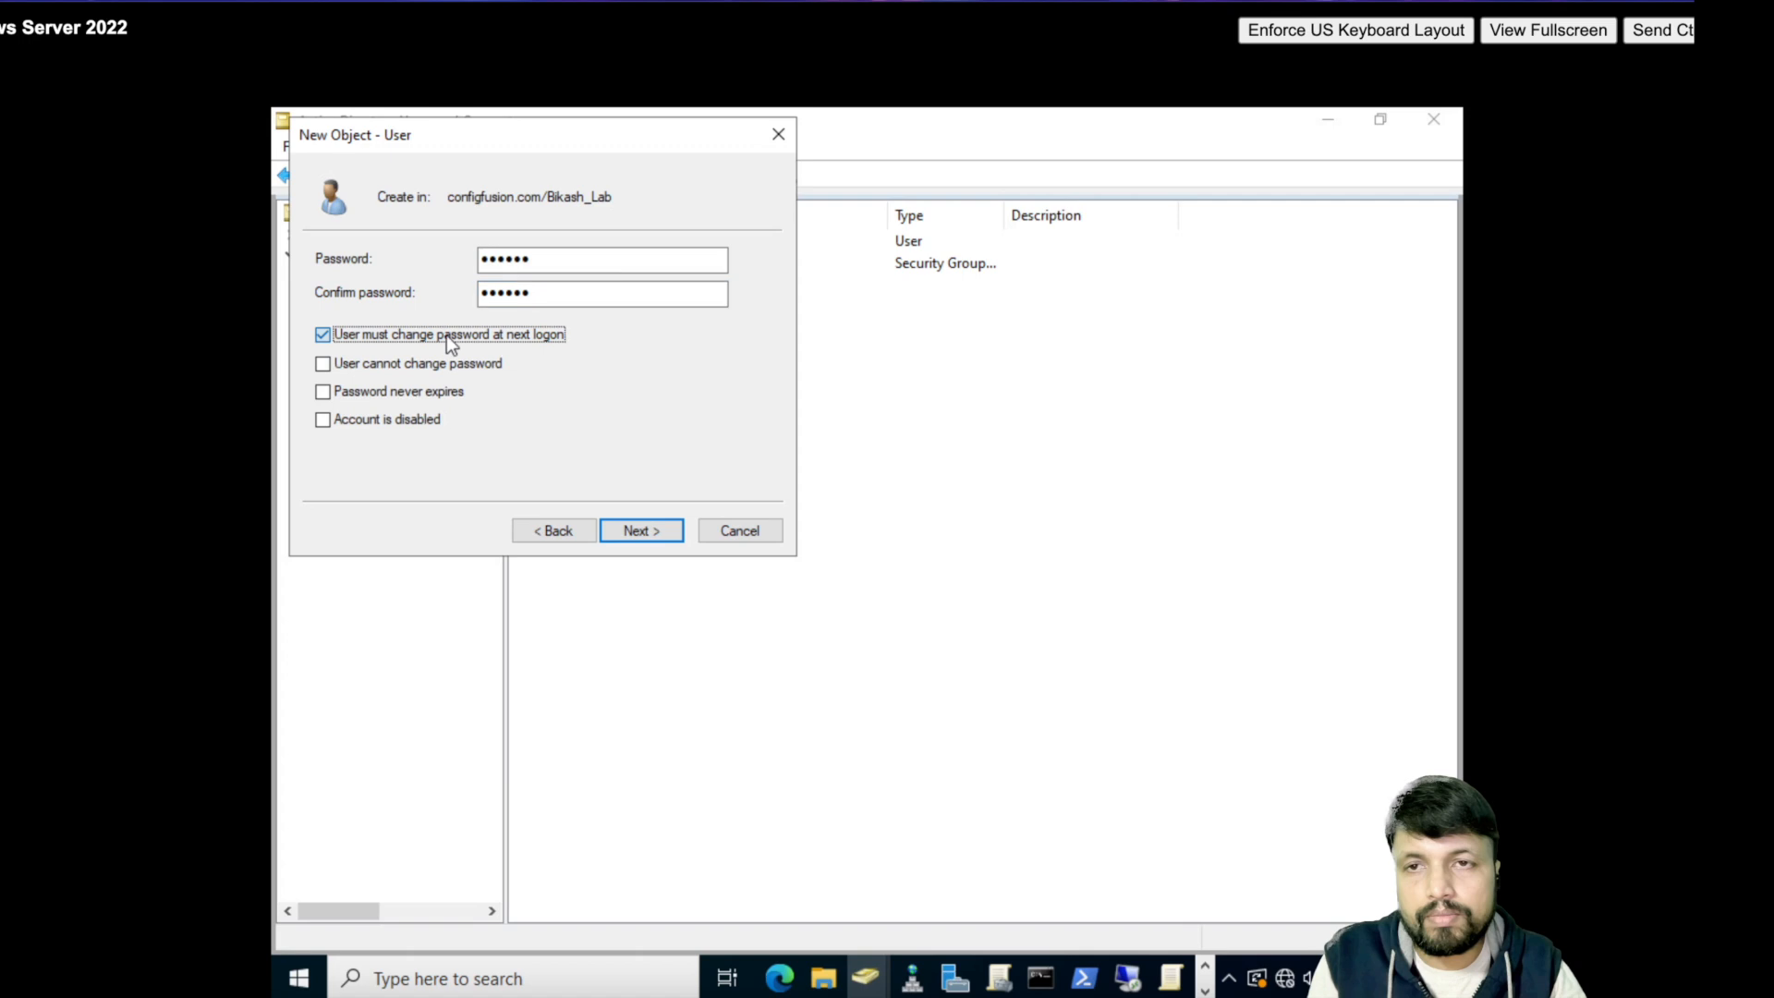
left_click(661, 549)
left_click(644, 531)
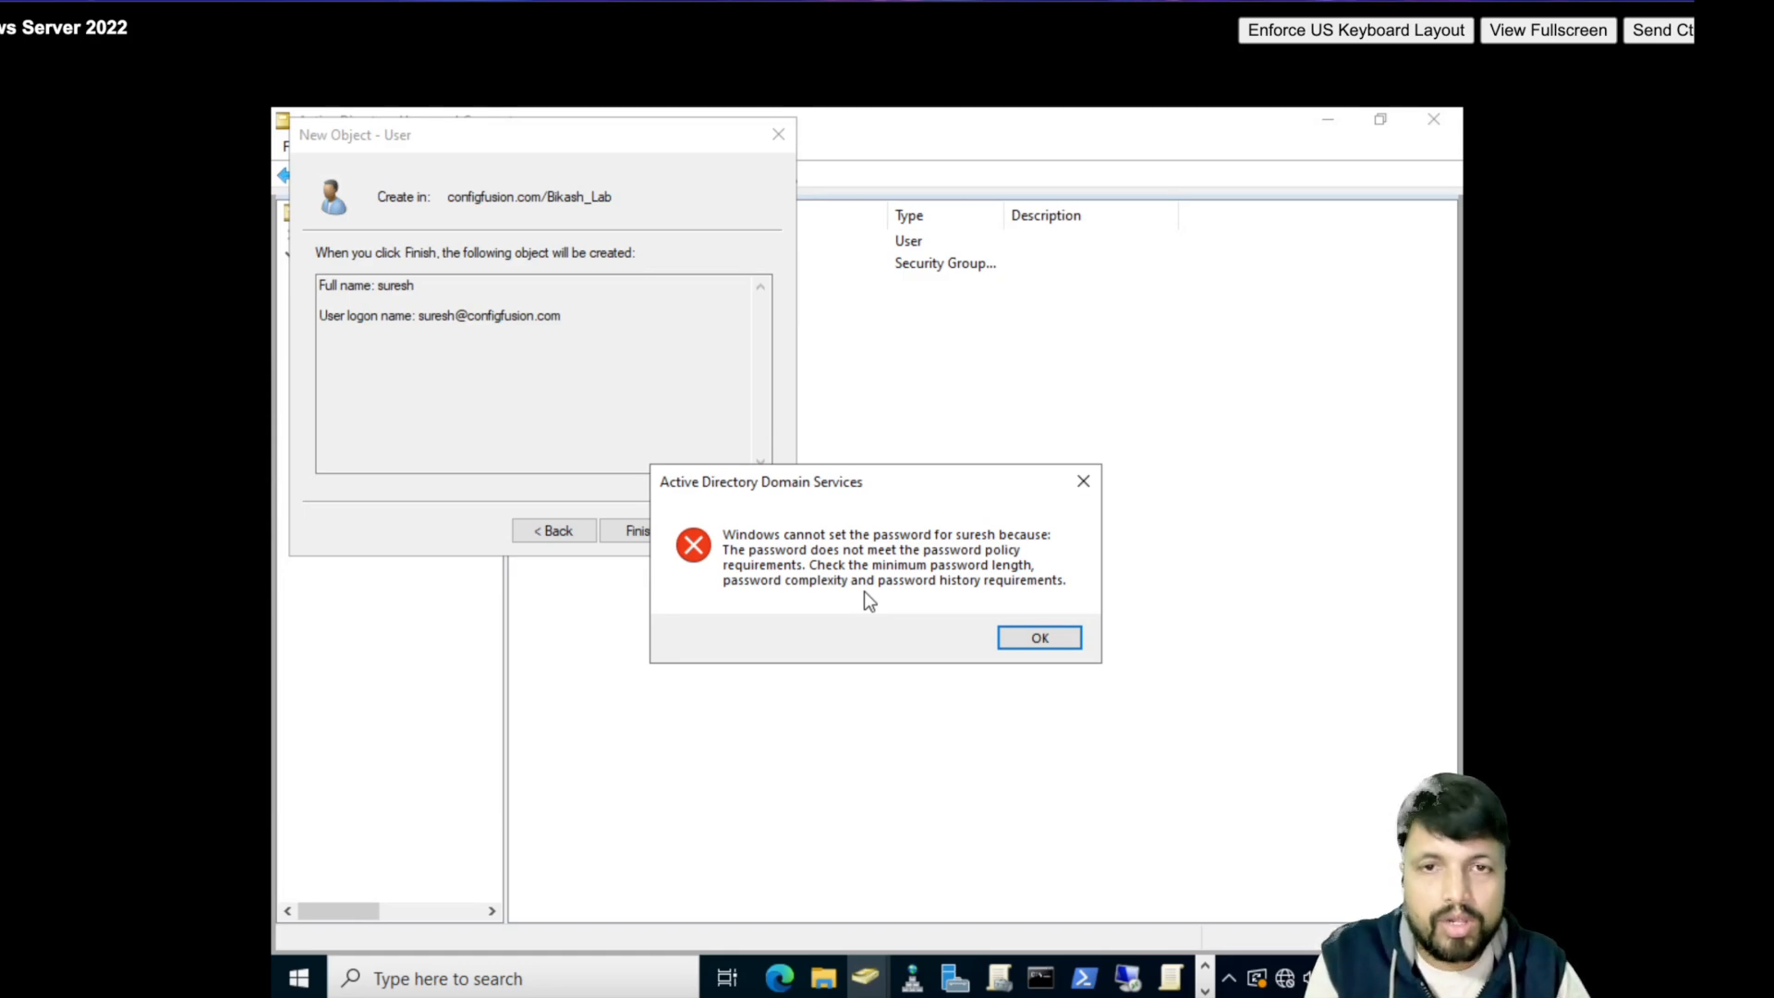
left_click(1032, 638)
left_click(778, 540)
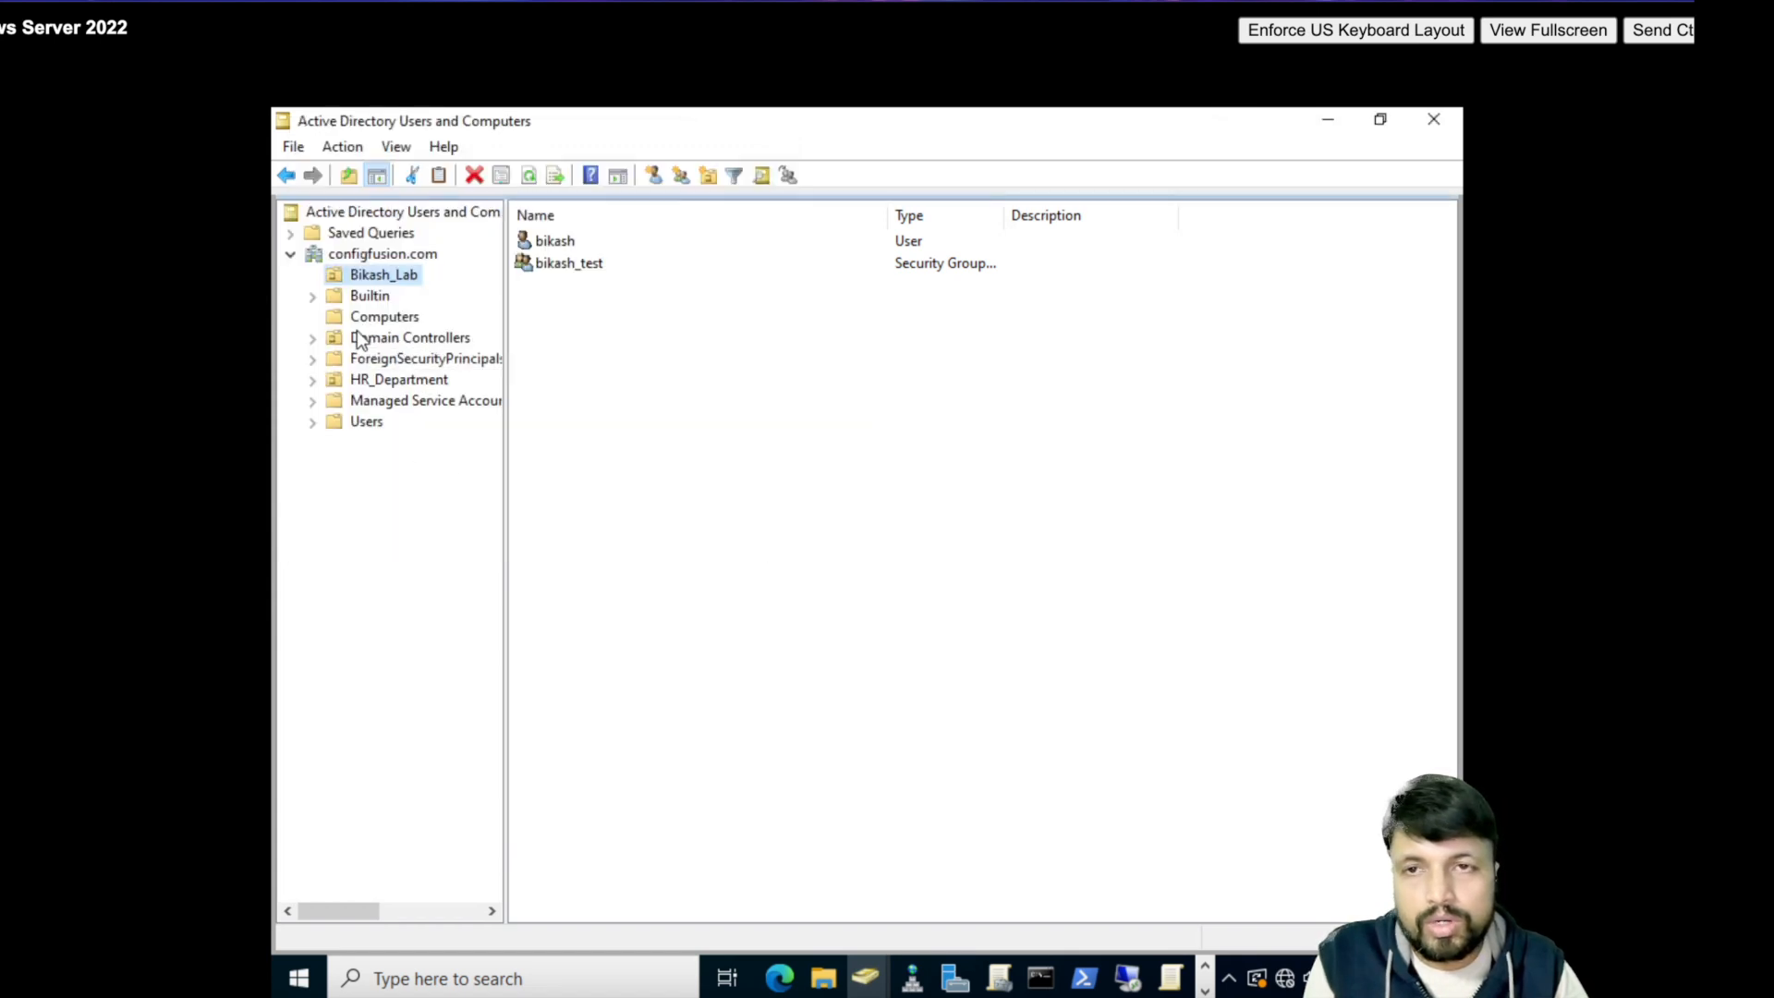
- Start a new user in HR_Department with name and logon name suresh
left_click(375, 385)
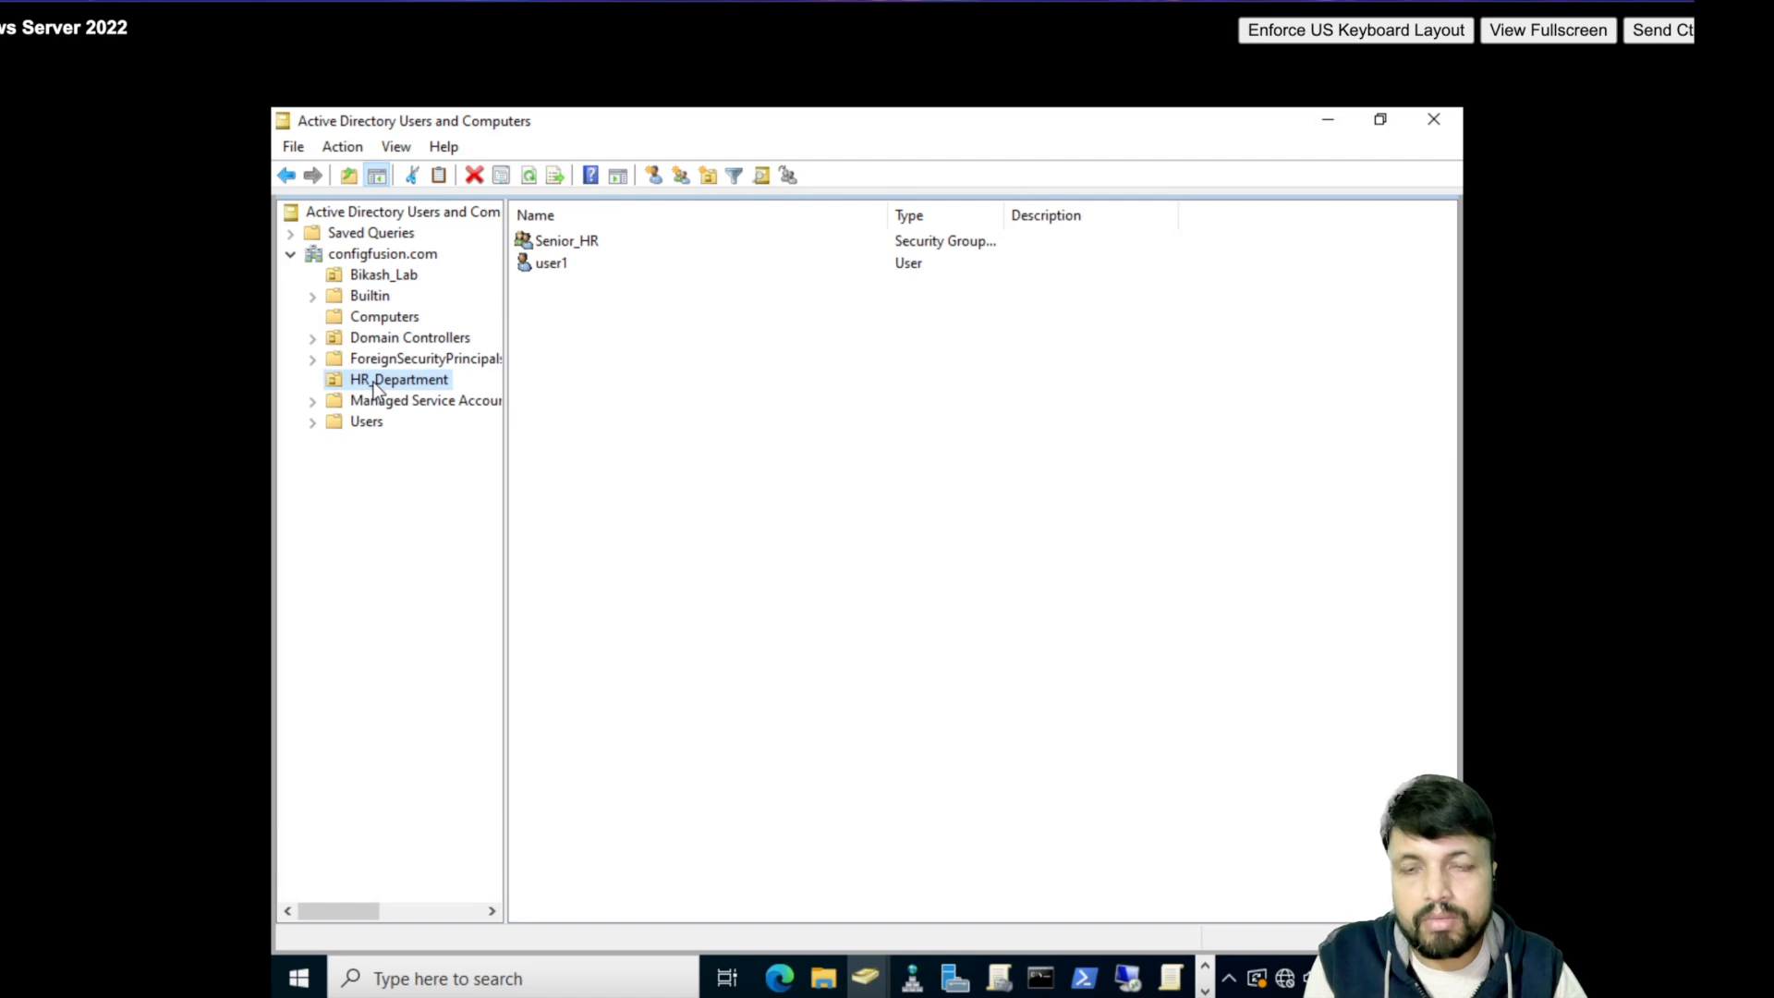
right_click(370, 382)
mouse_move(463, 490)
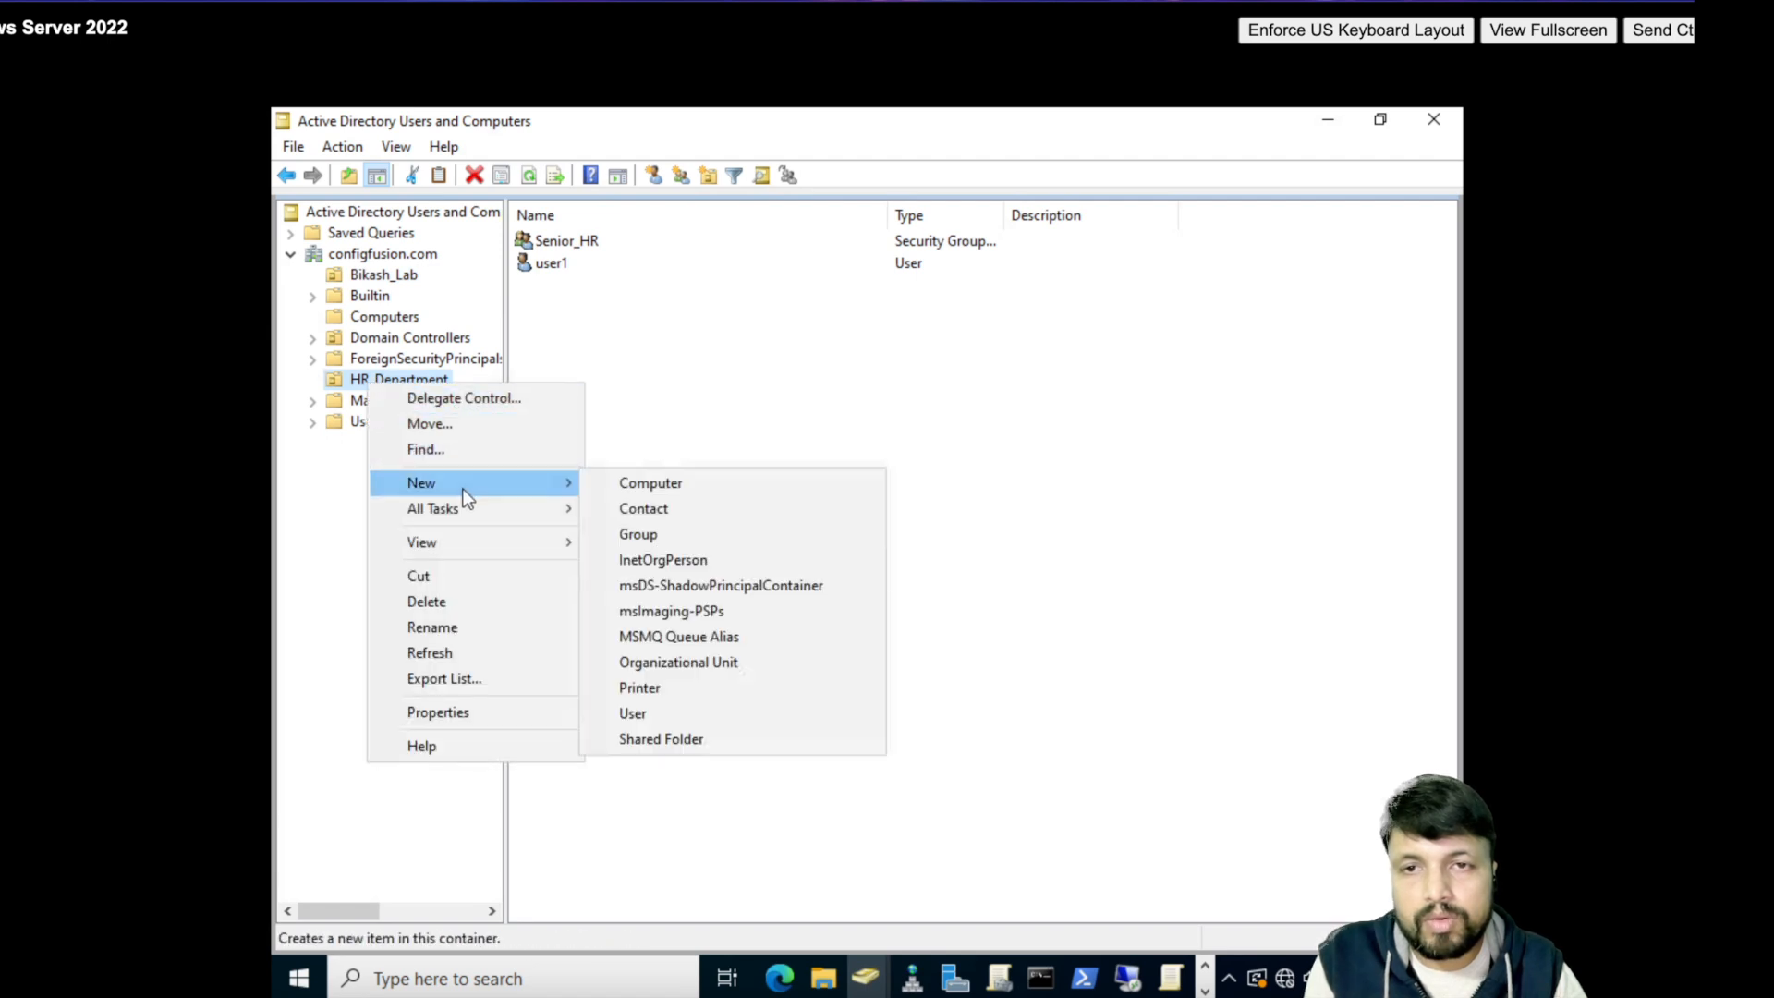
left_click(652, 713)
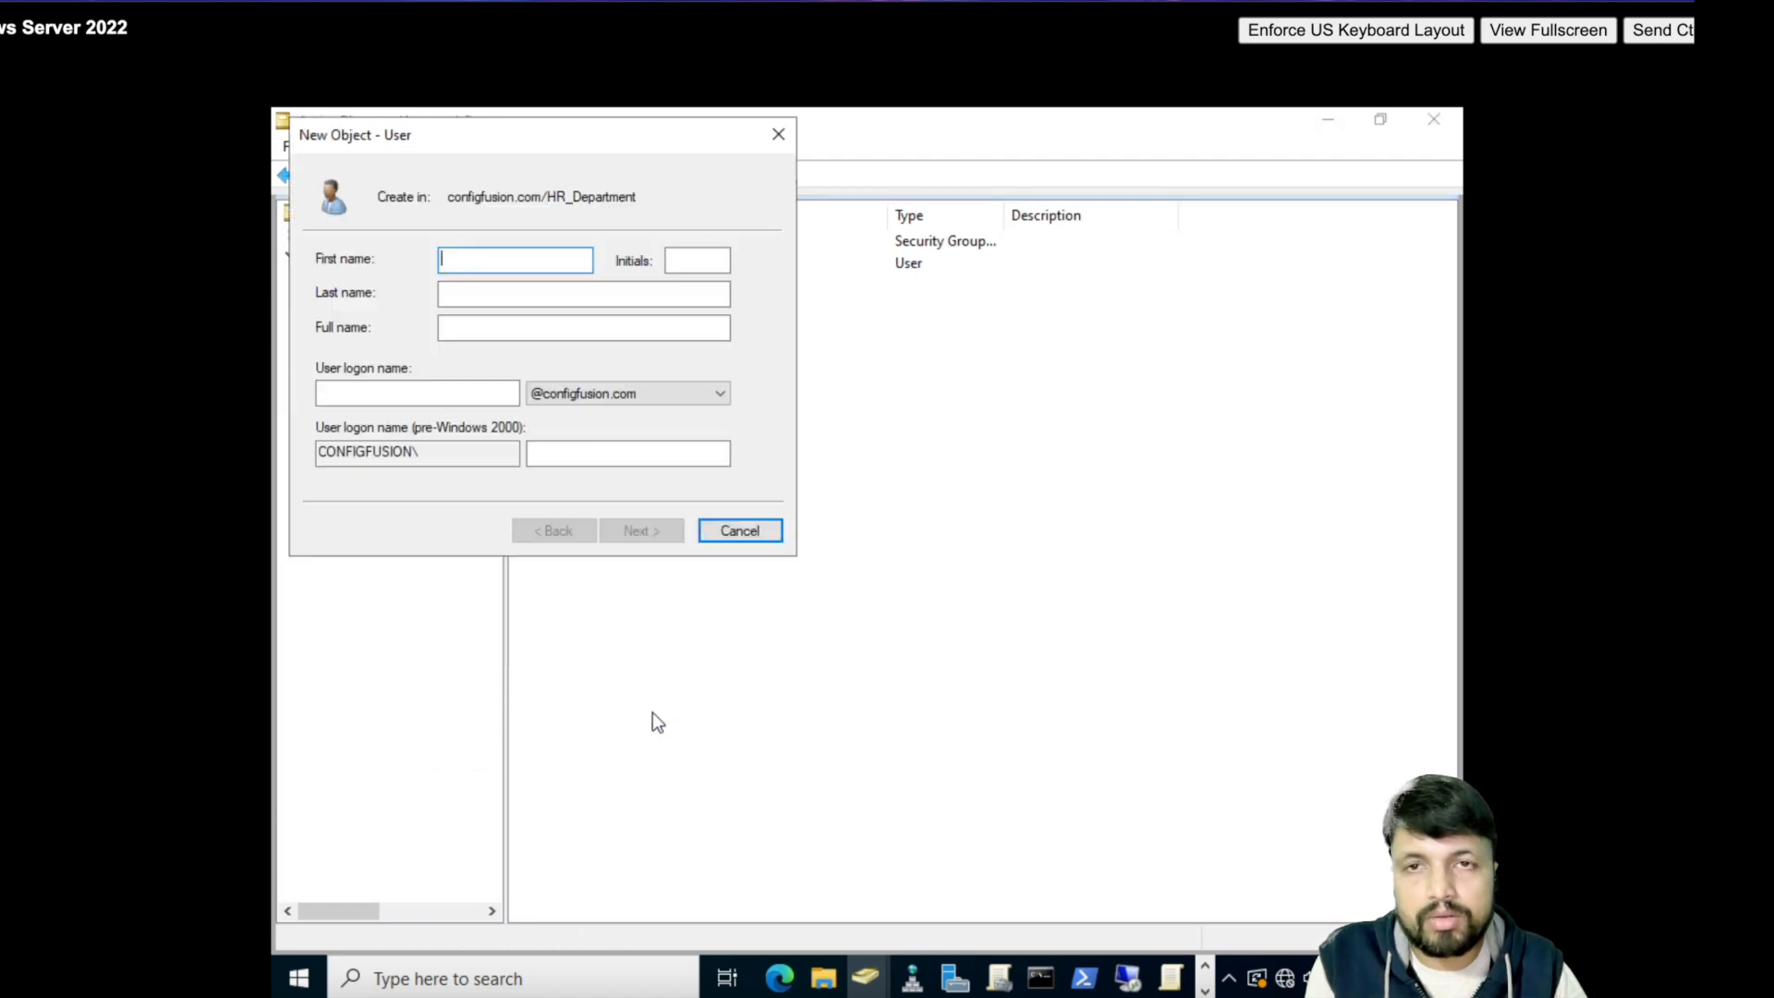
type("suresh")
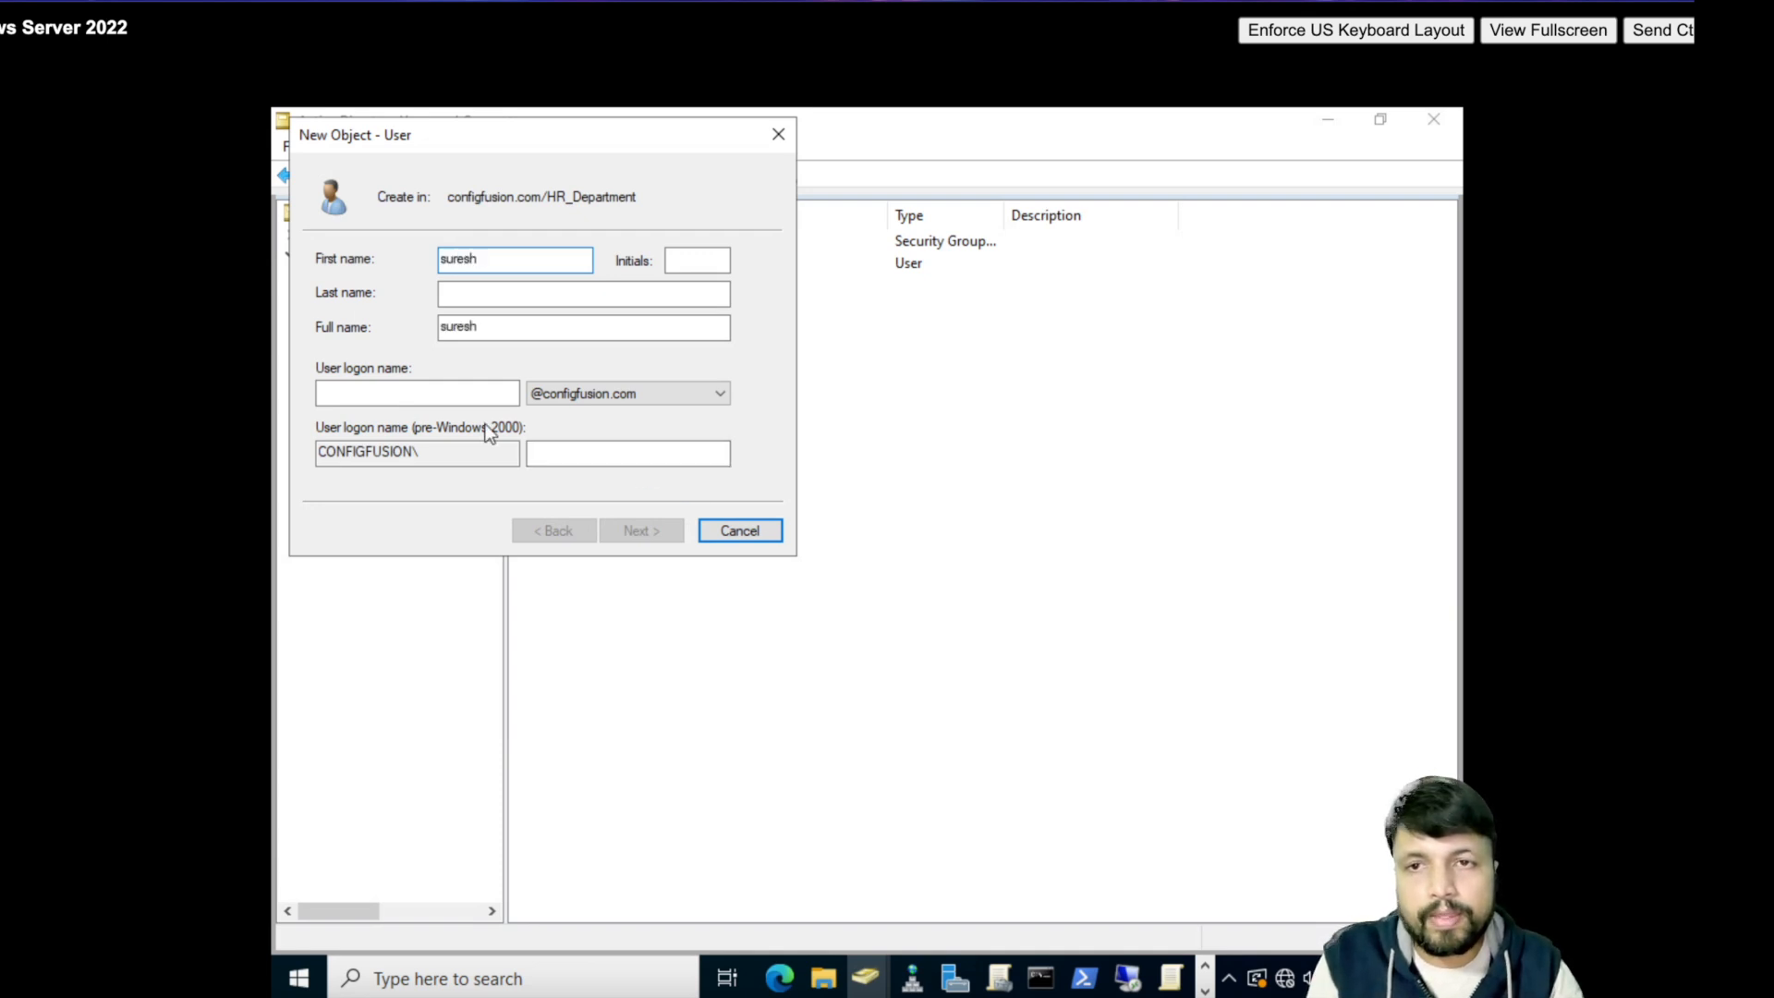
left_click(425, 393)
type("suresh")
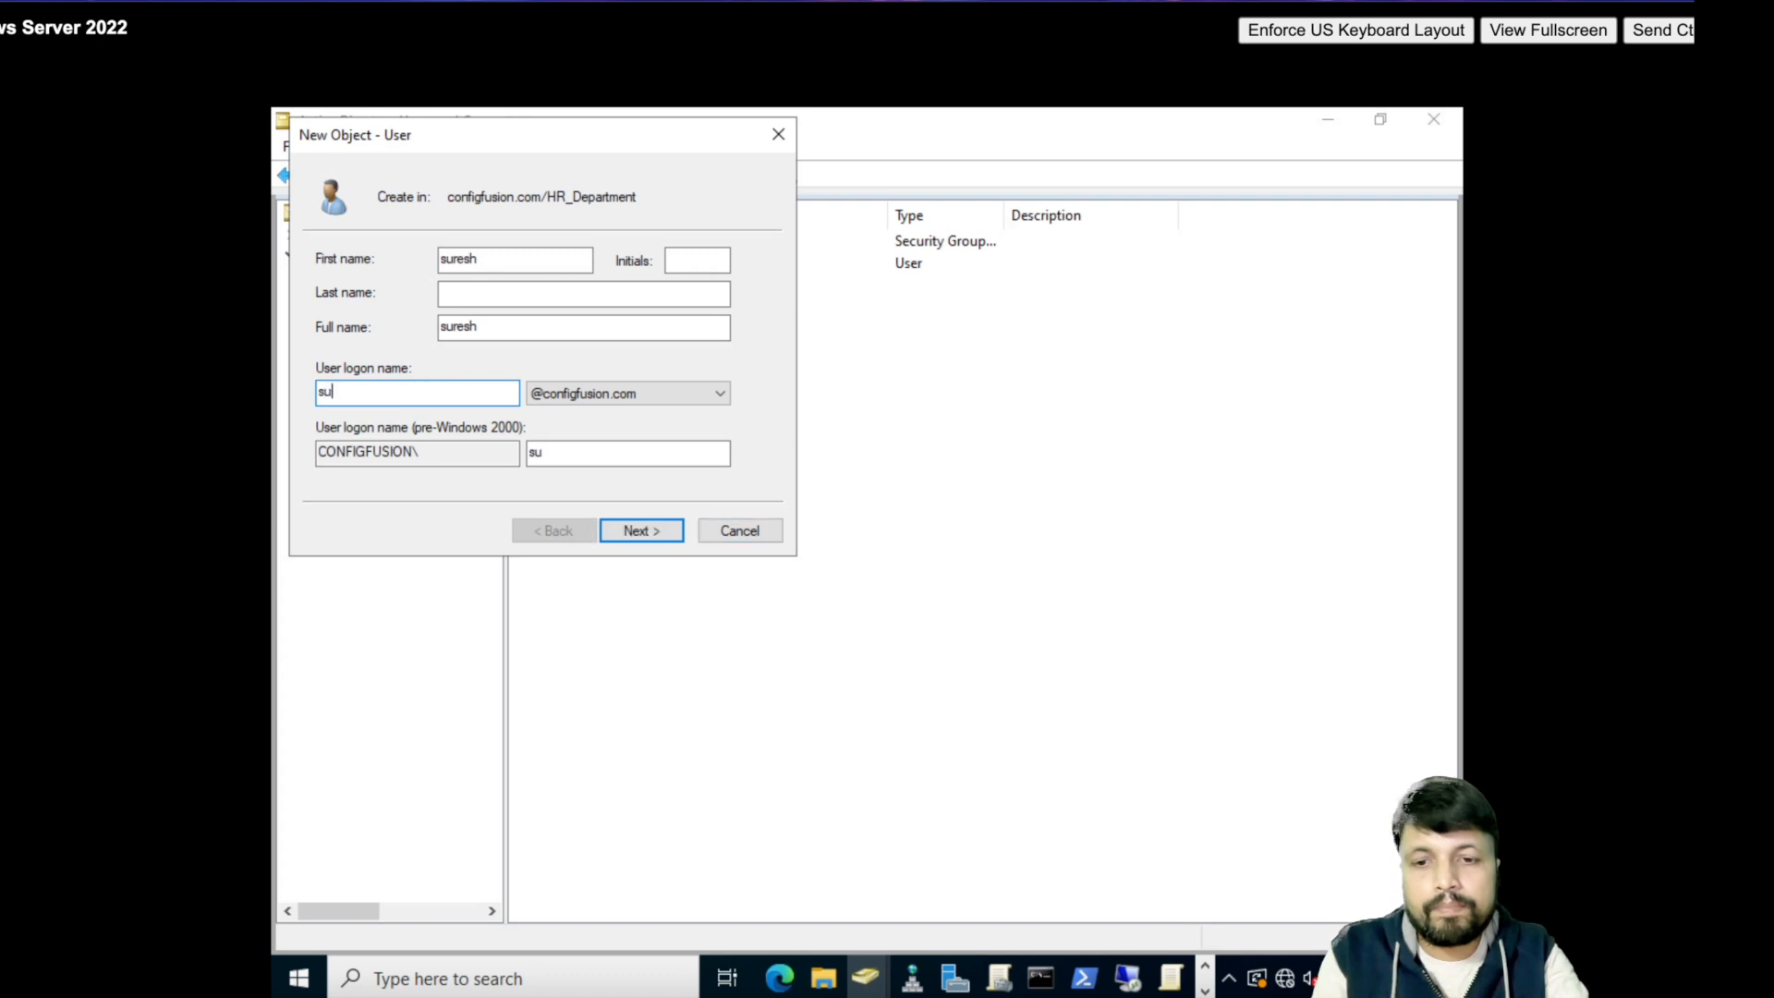
left_click(660, 543)
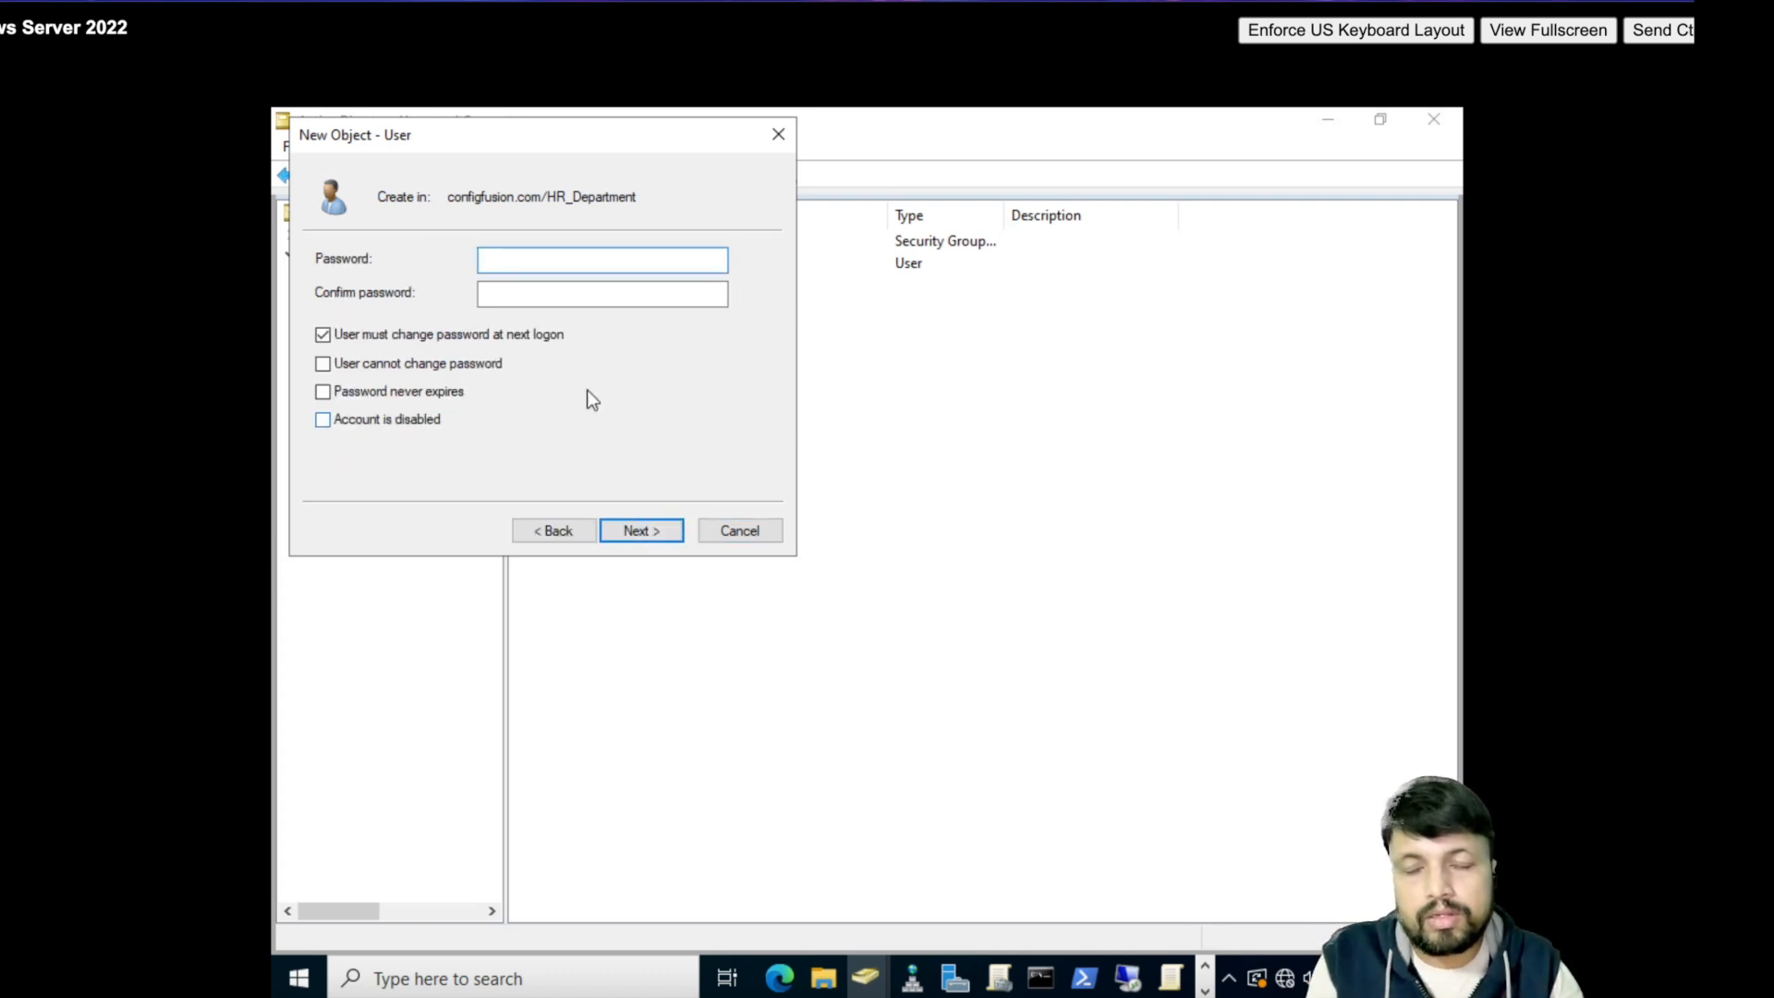
- Enter a short password without must-change; after the policy error, close the wizard without creating the user
type("P•••••")
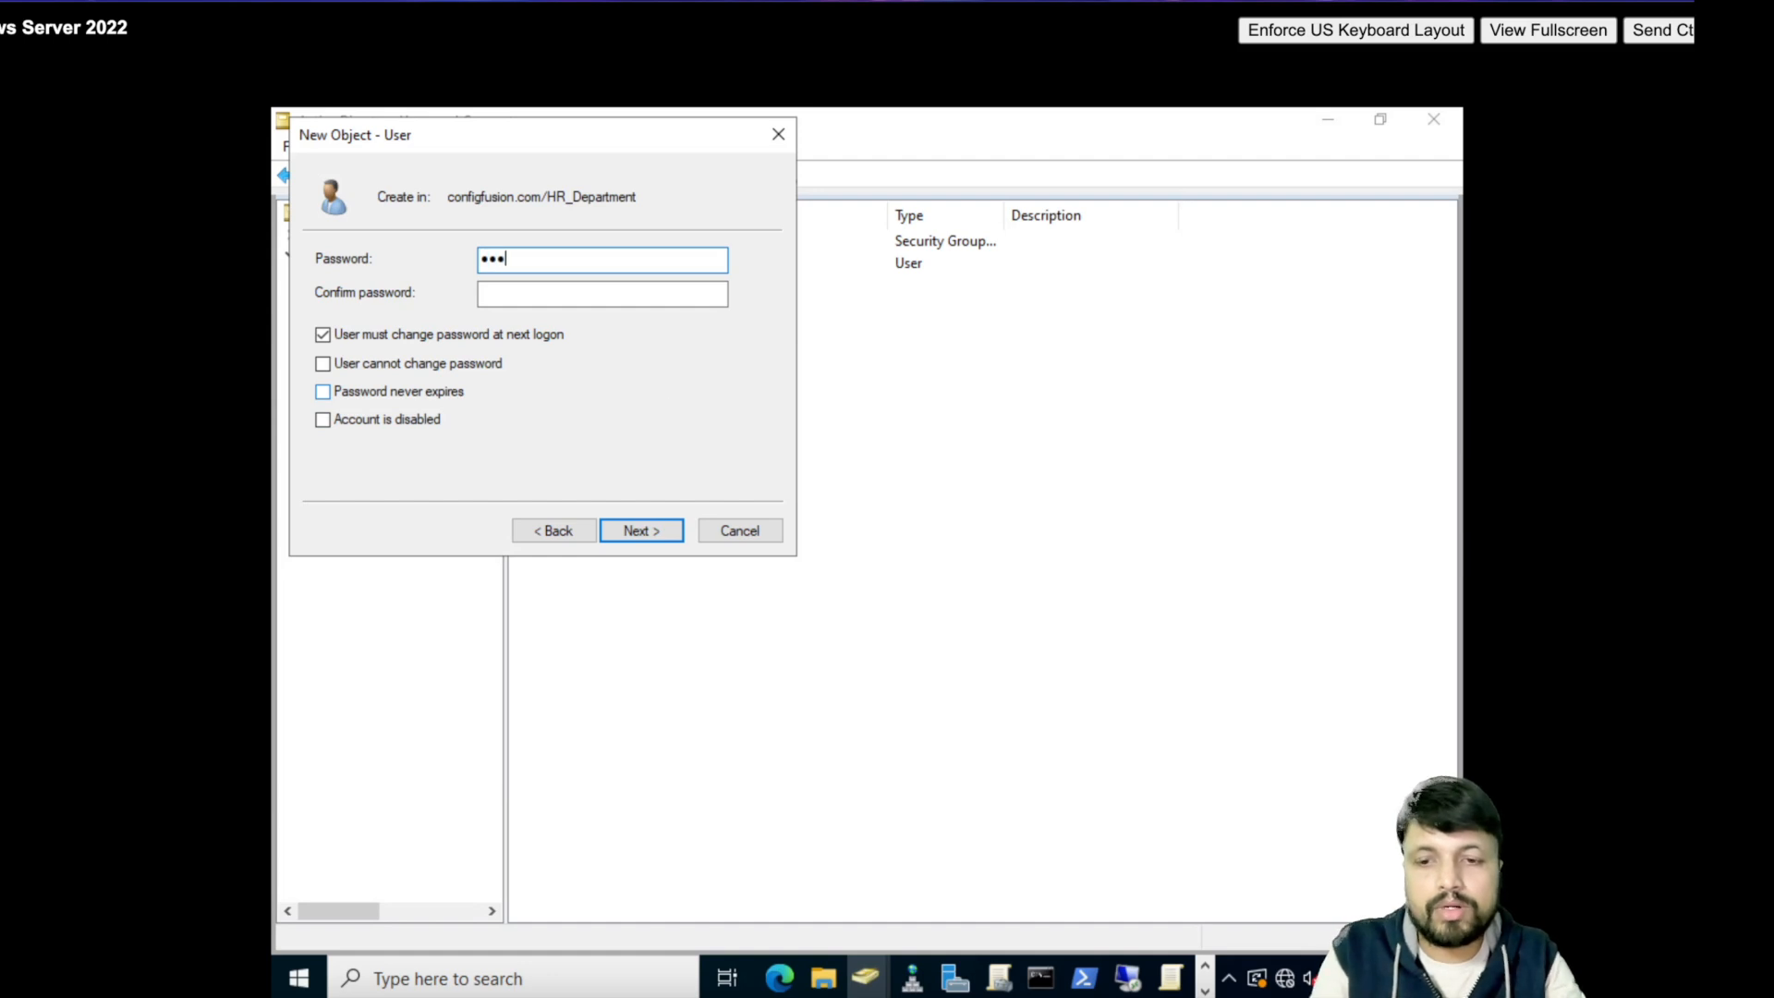
type("••••••")
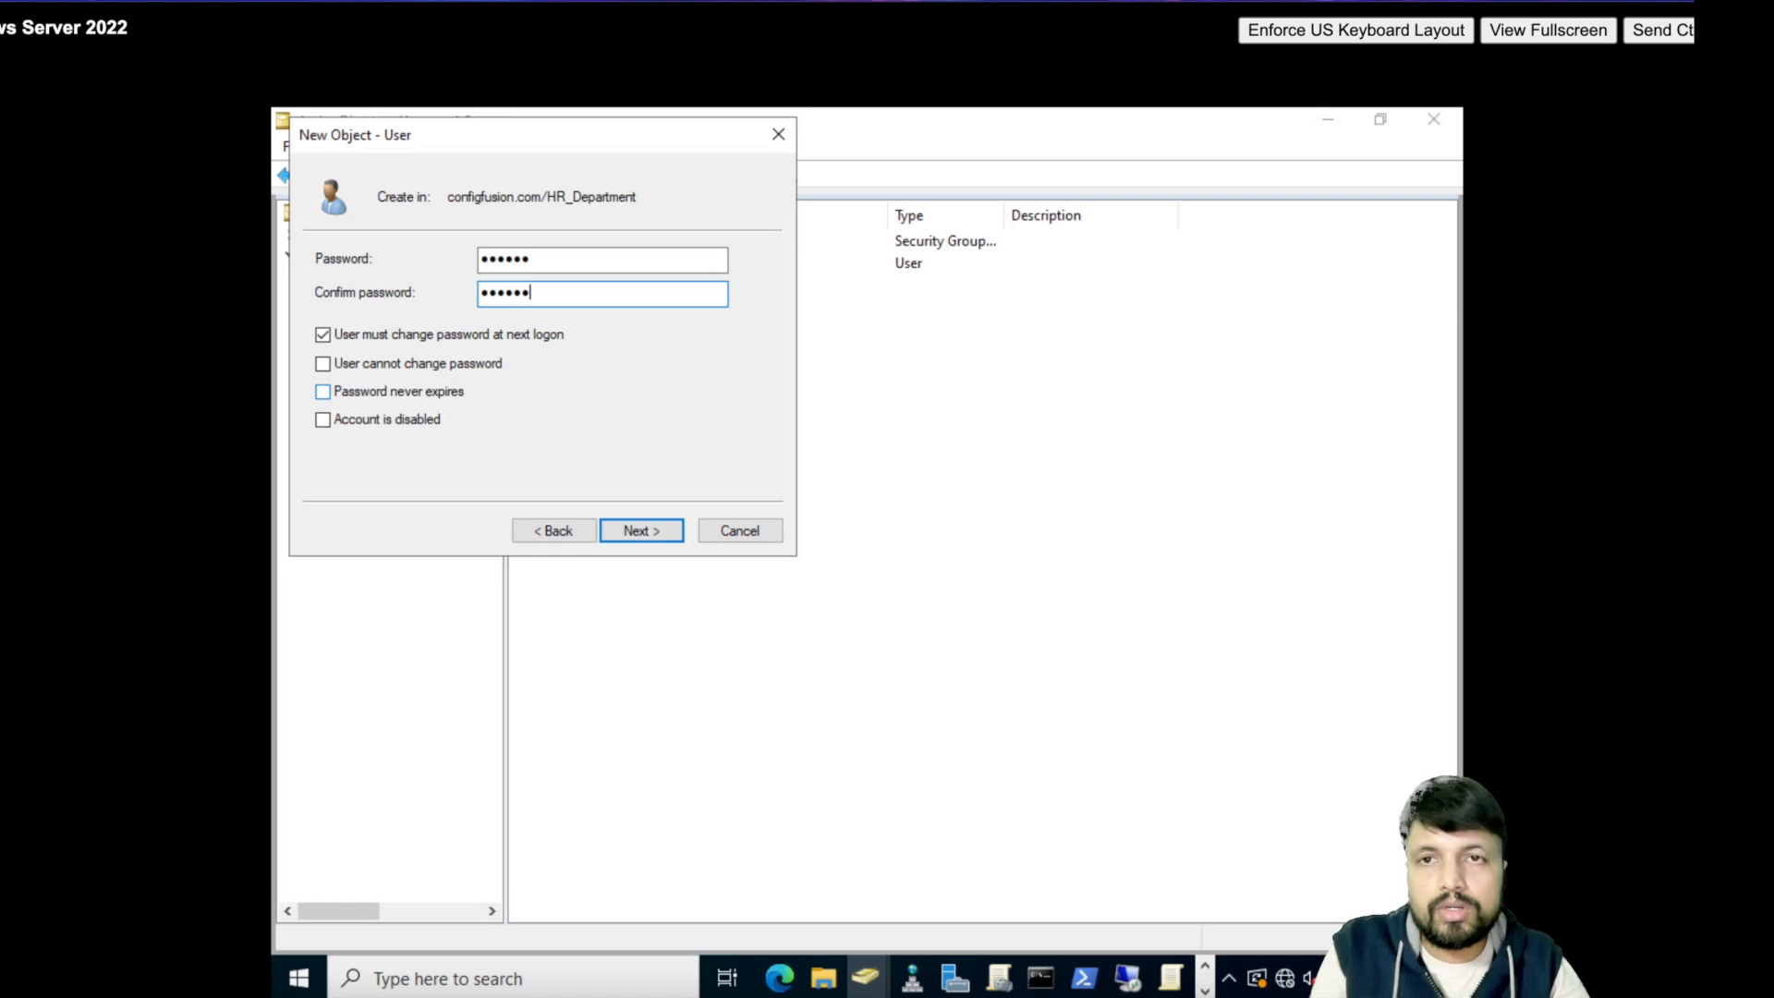
left_click(444, 337)
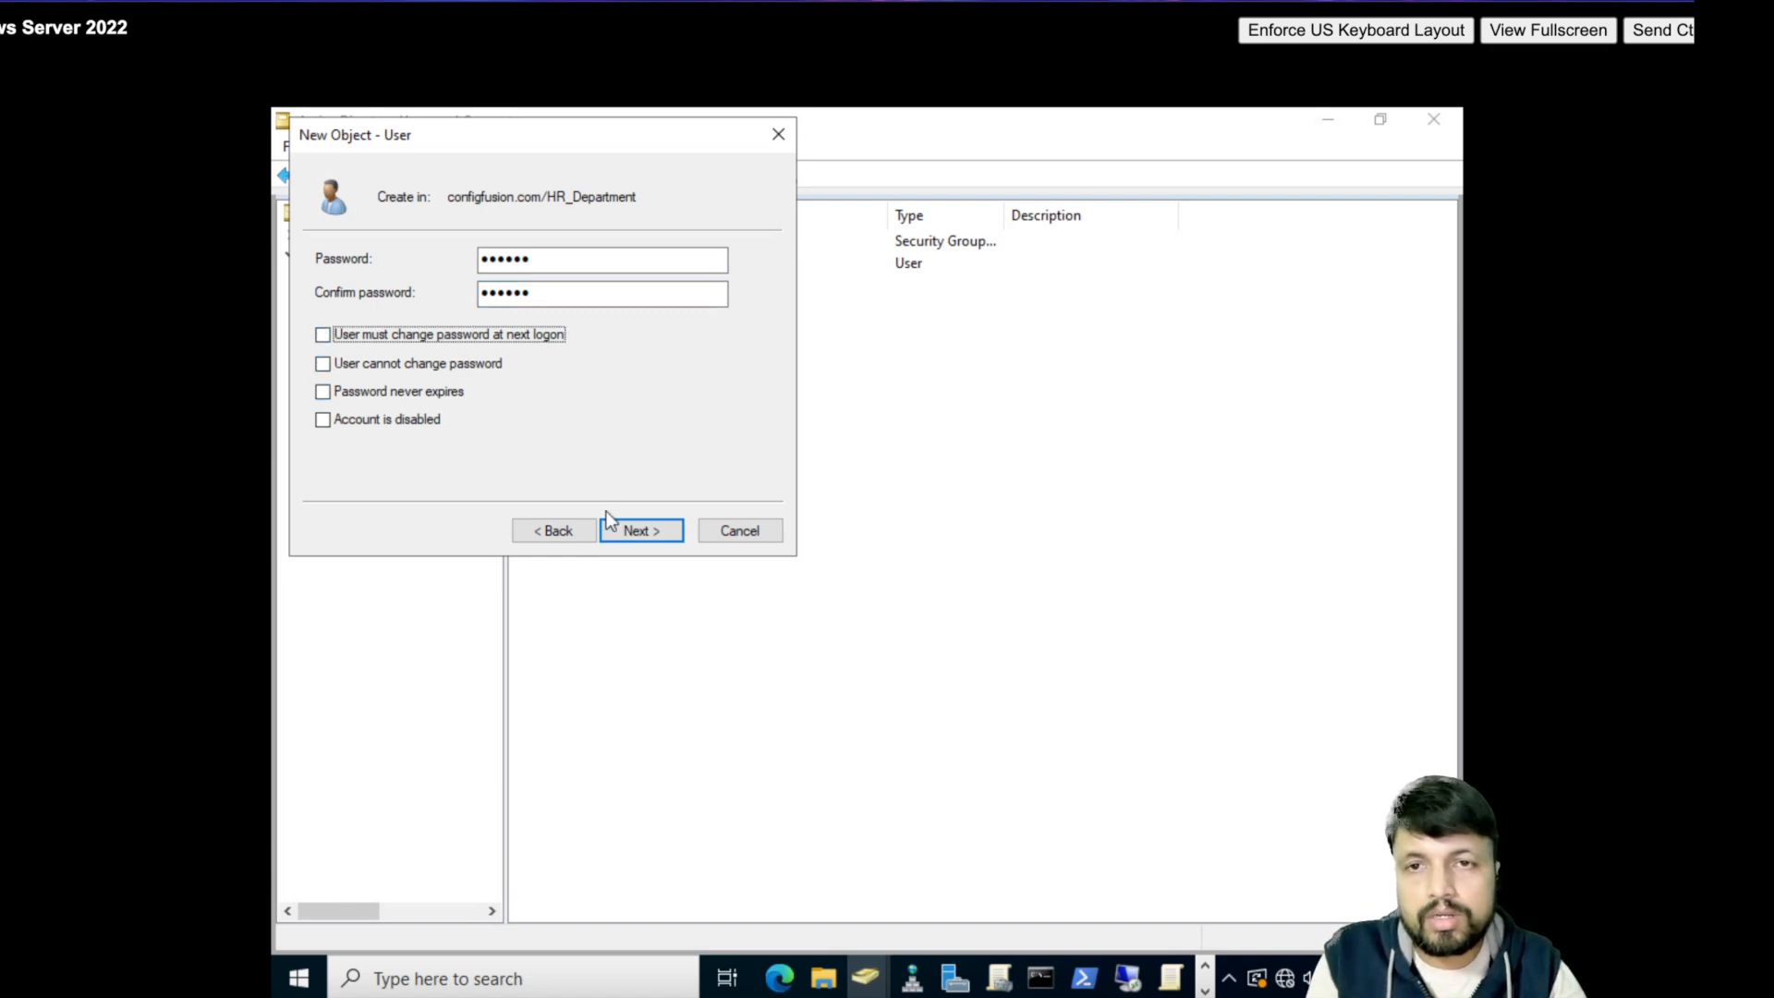
left_click(634, 529)
left_click(672, 531)
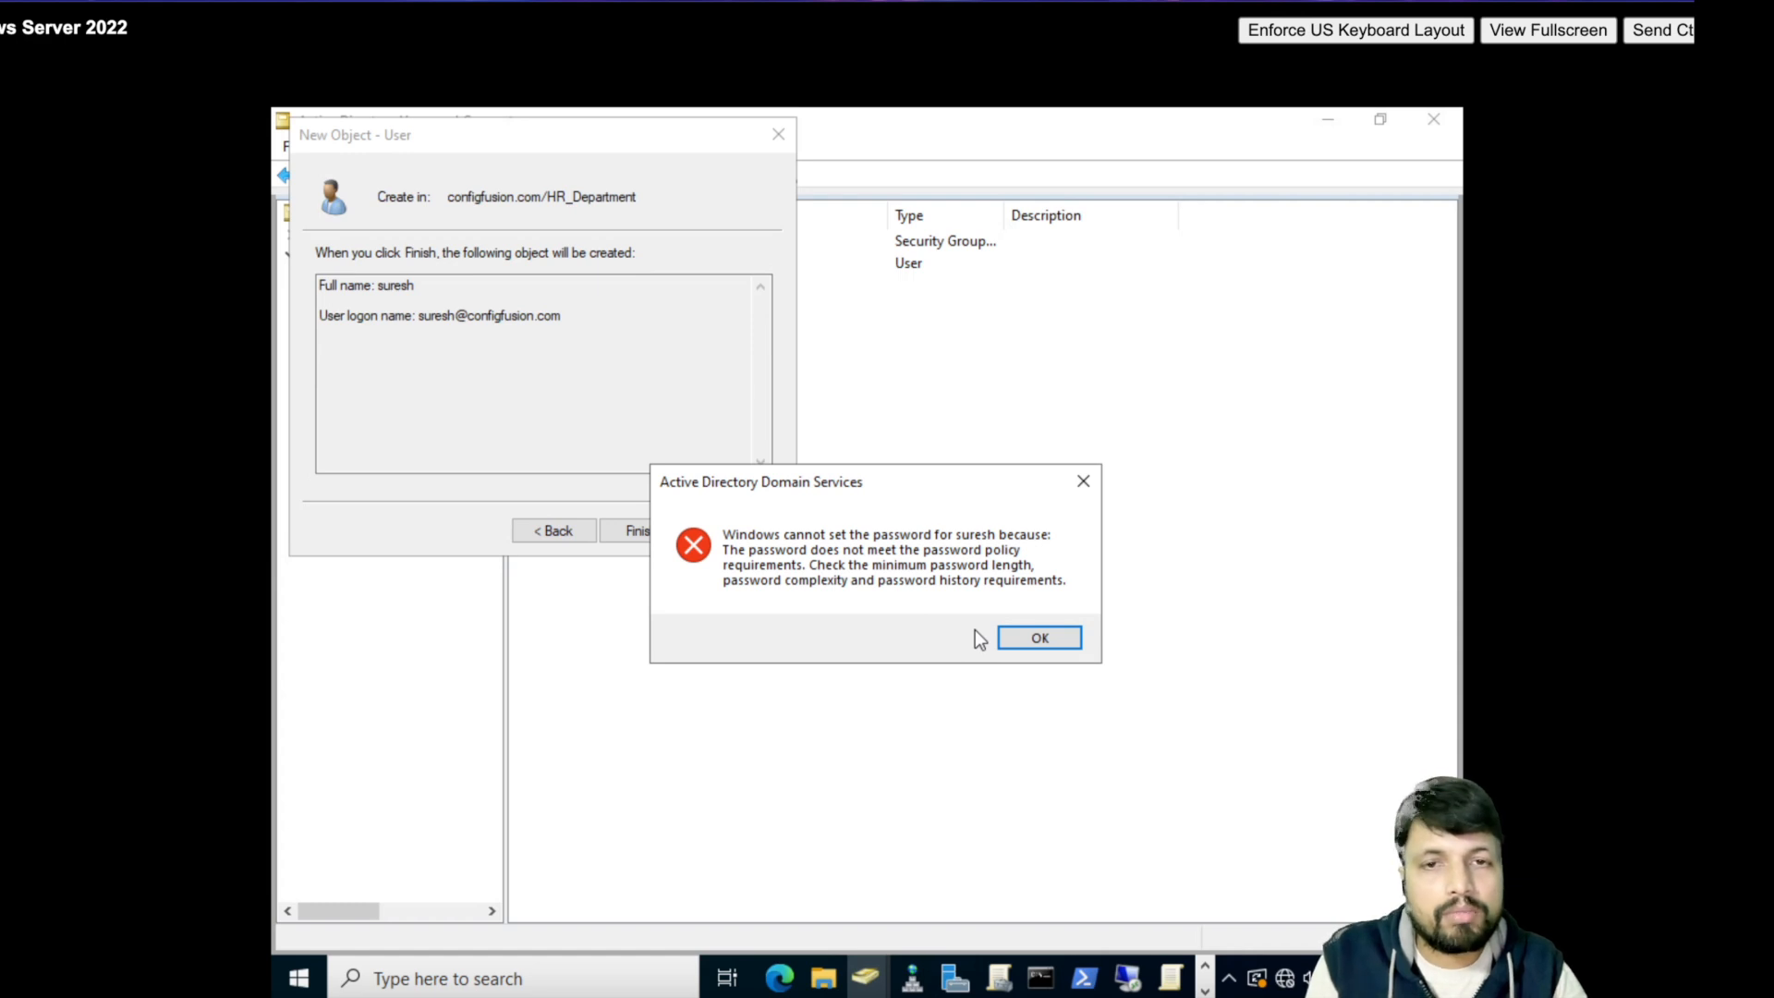
left_click(1041, 639)
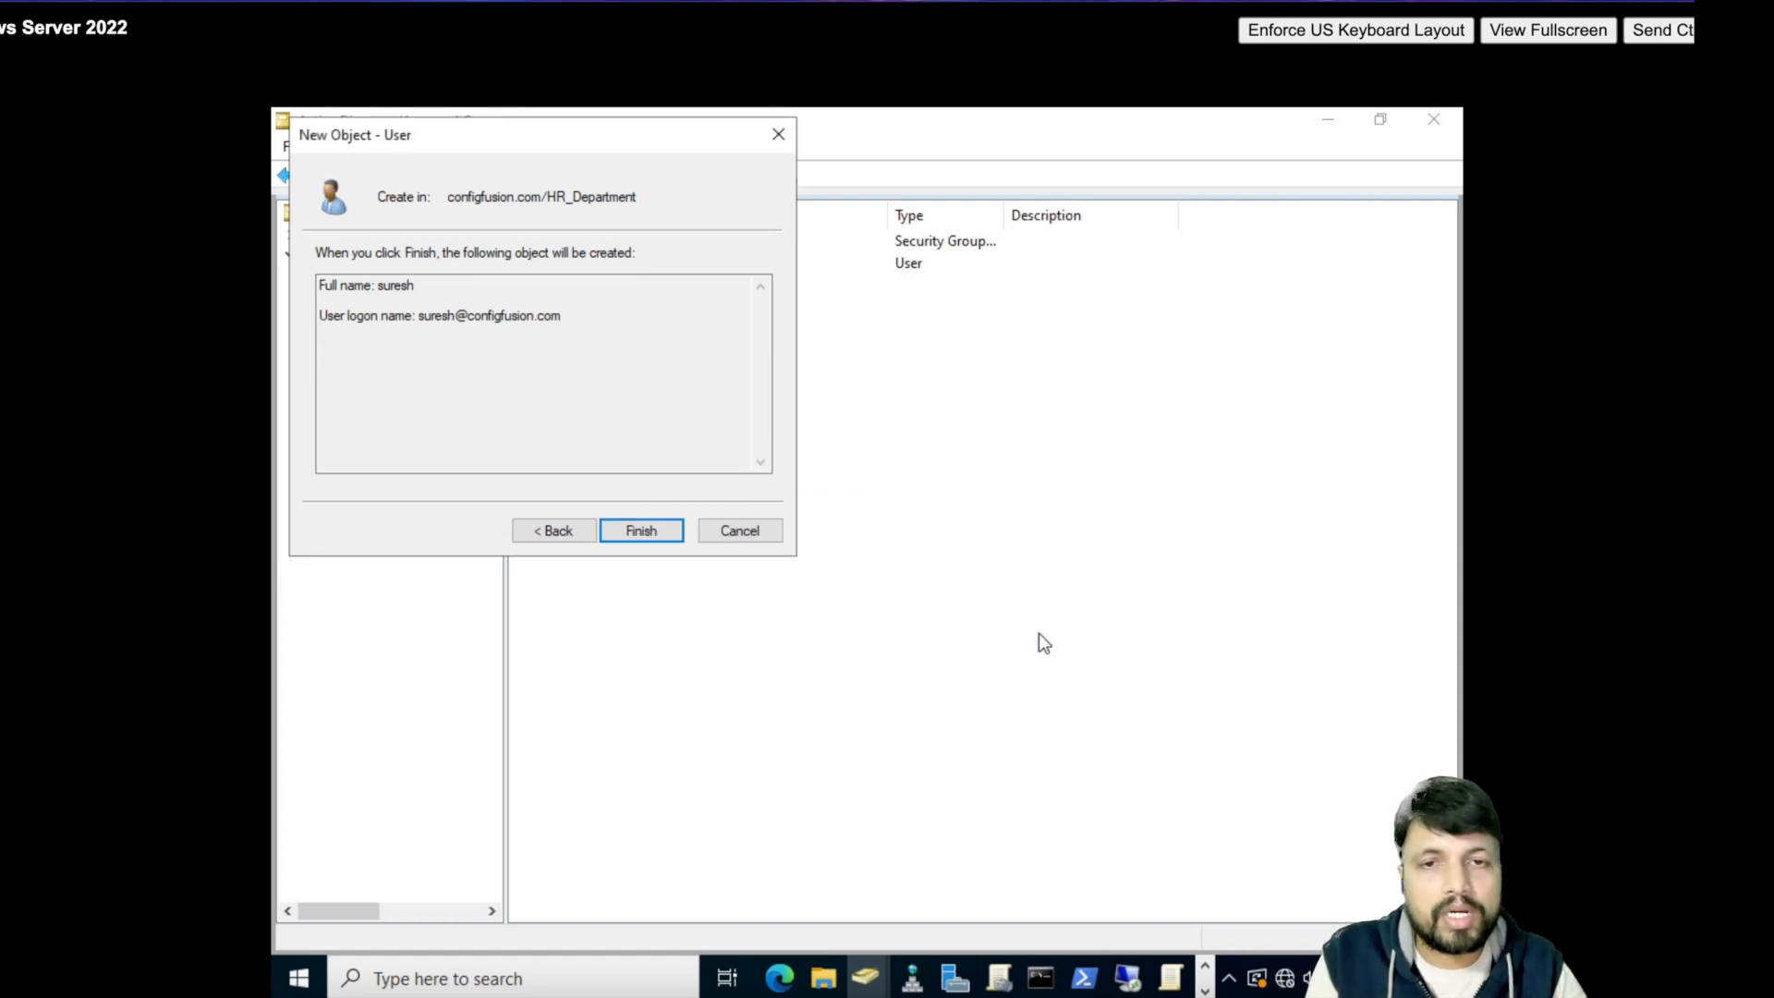
left_click(771, 146)
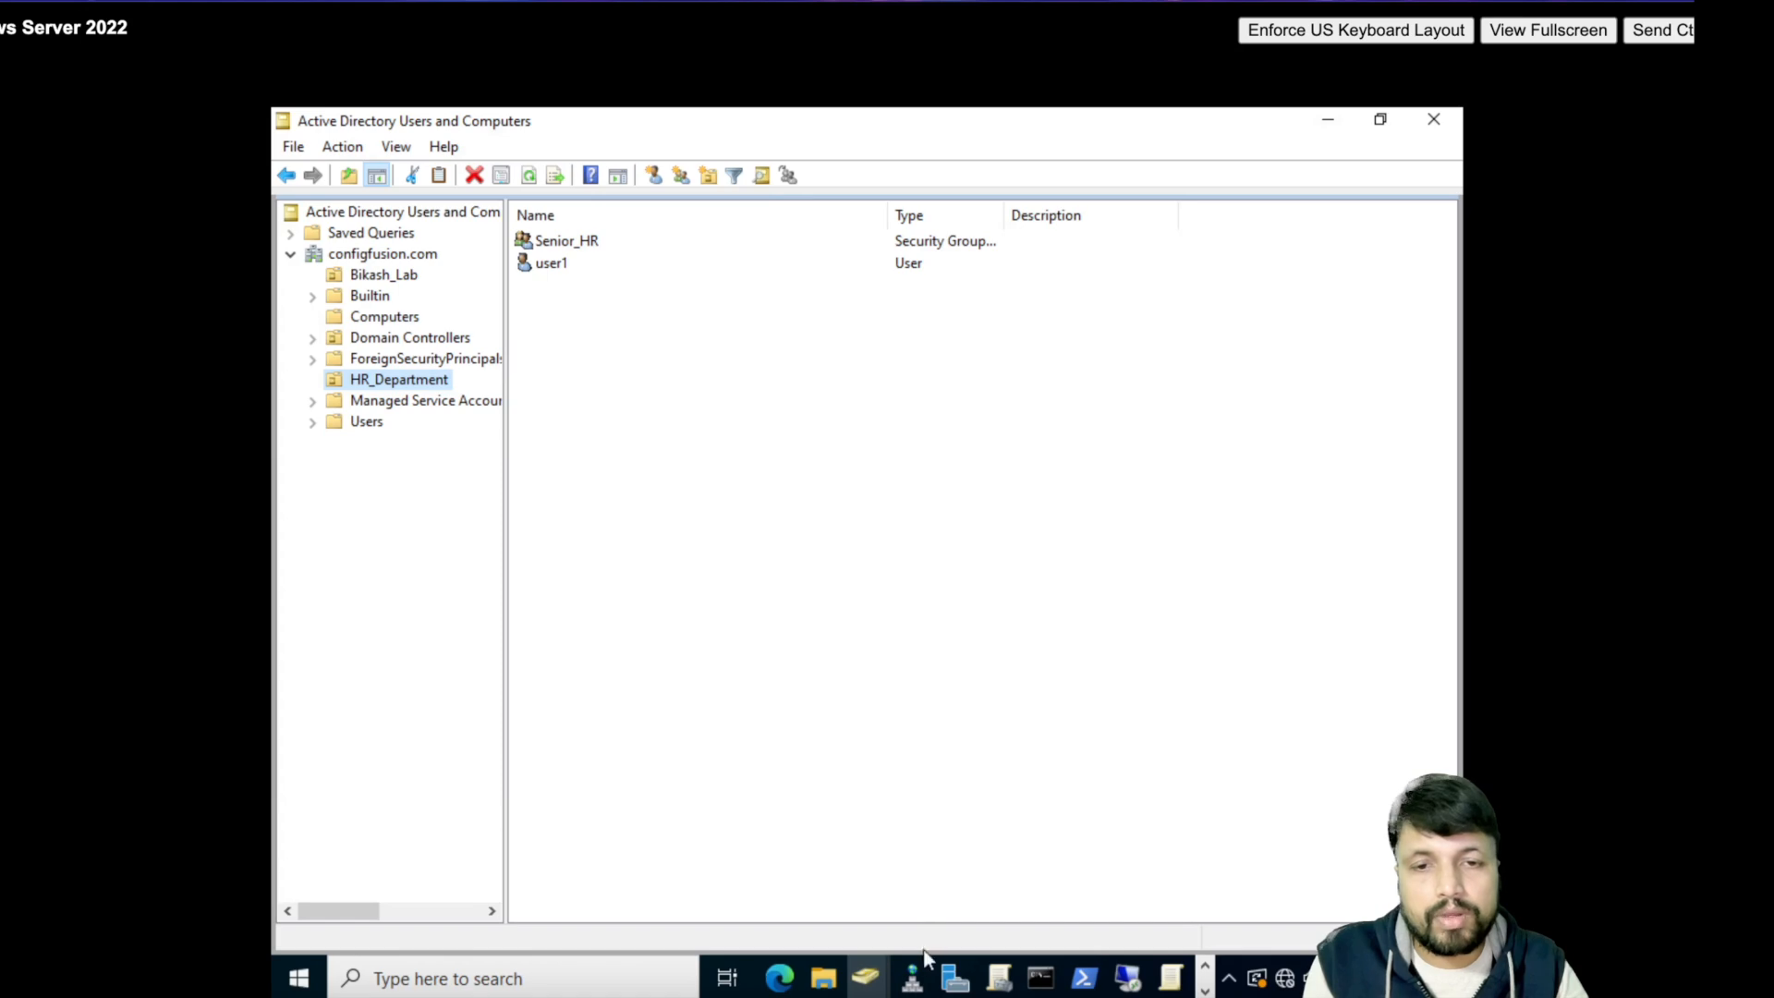
mouse_move(956, 991)
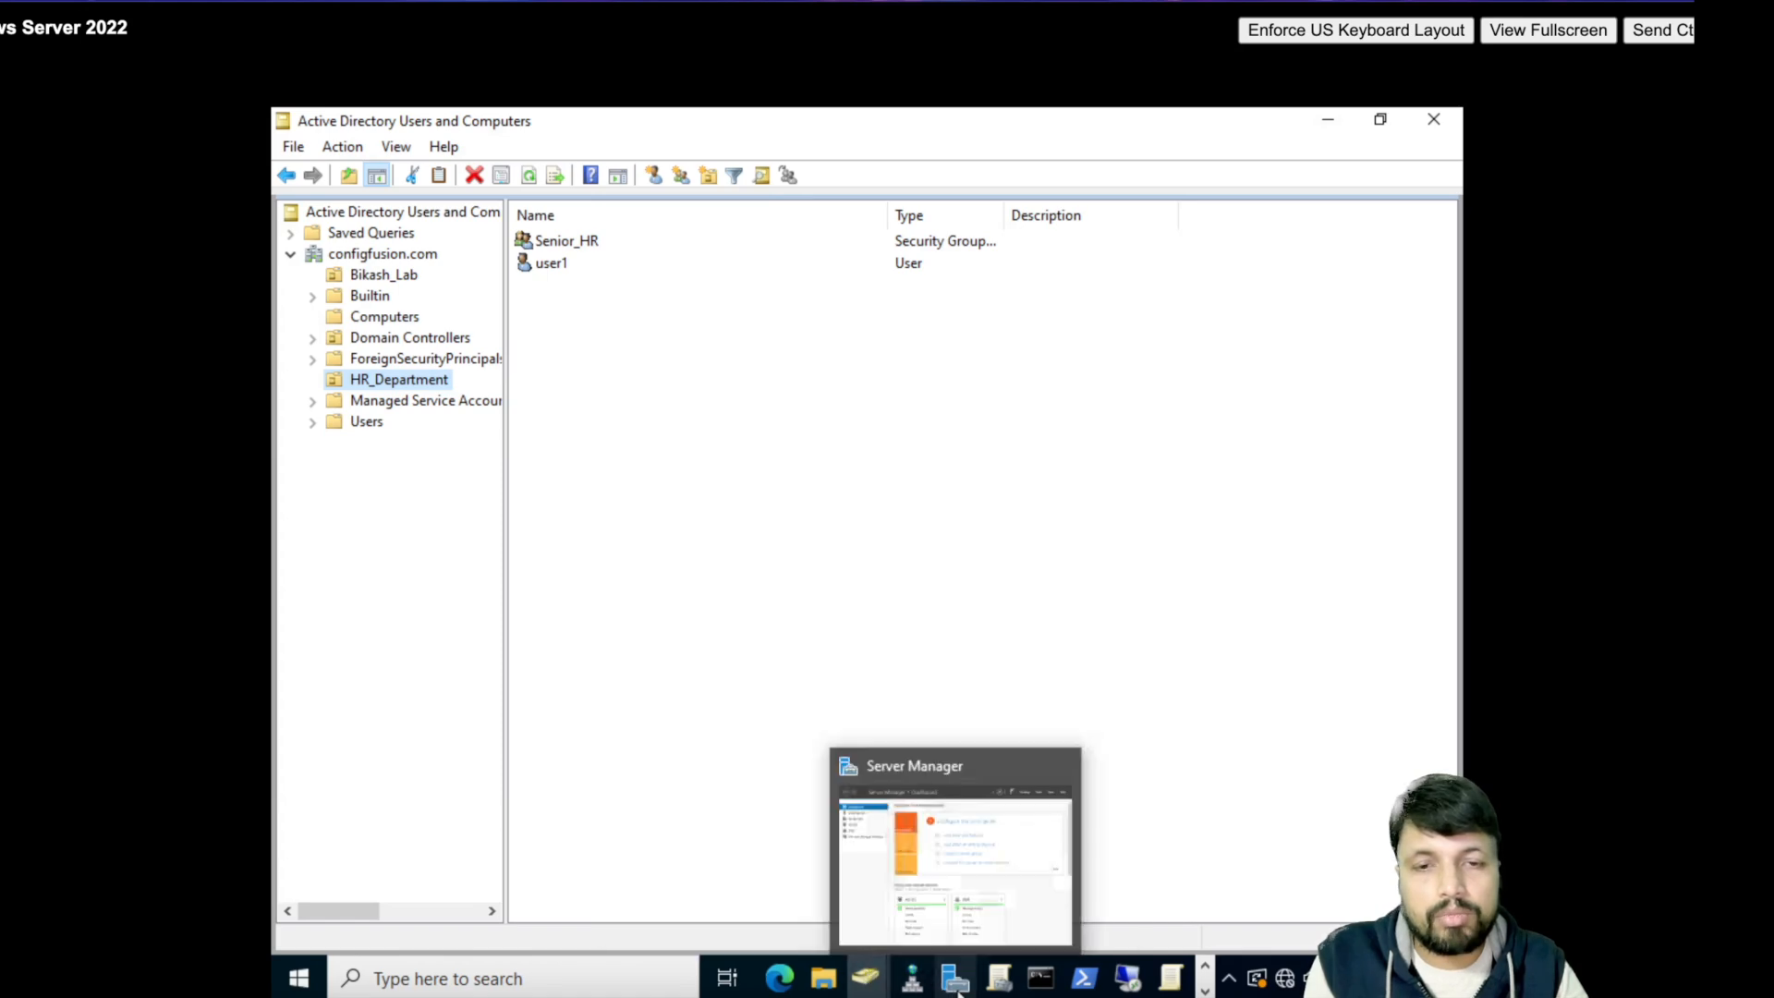